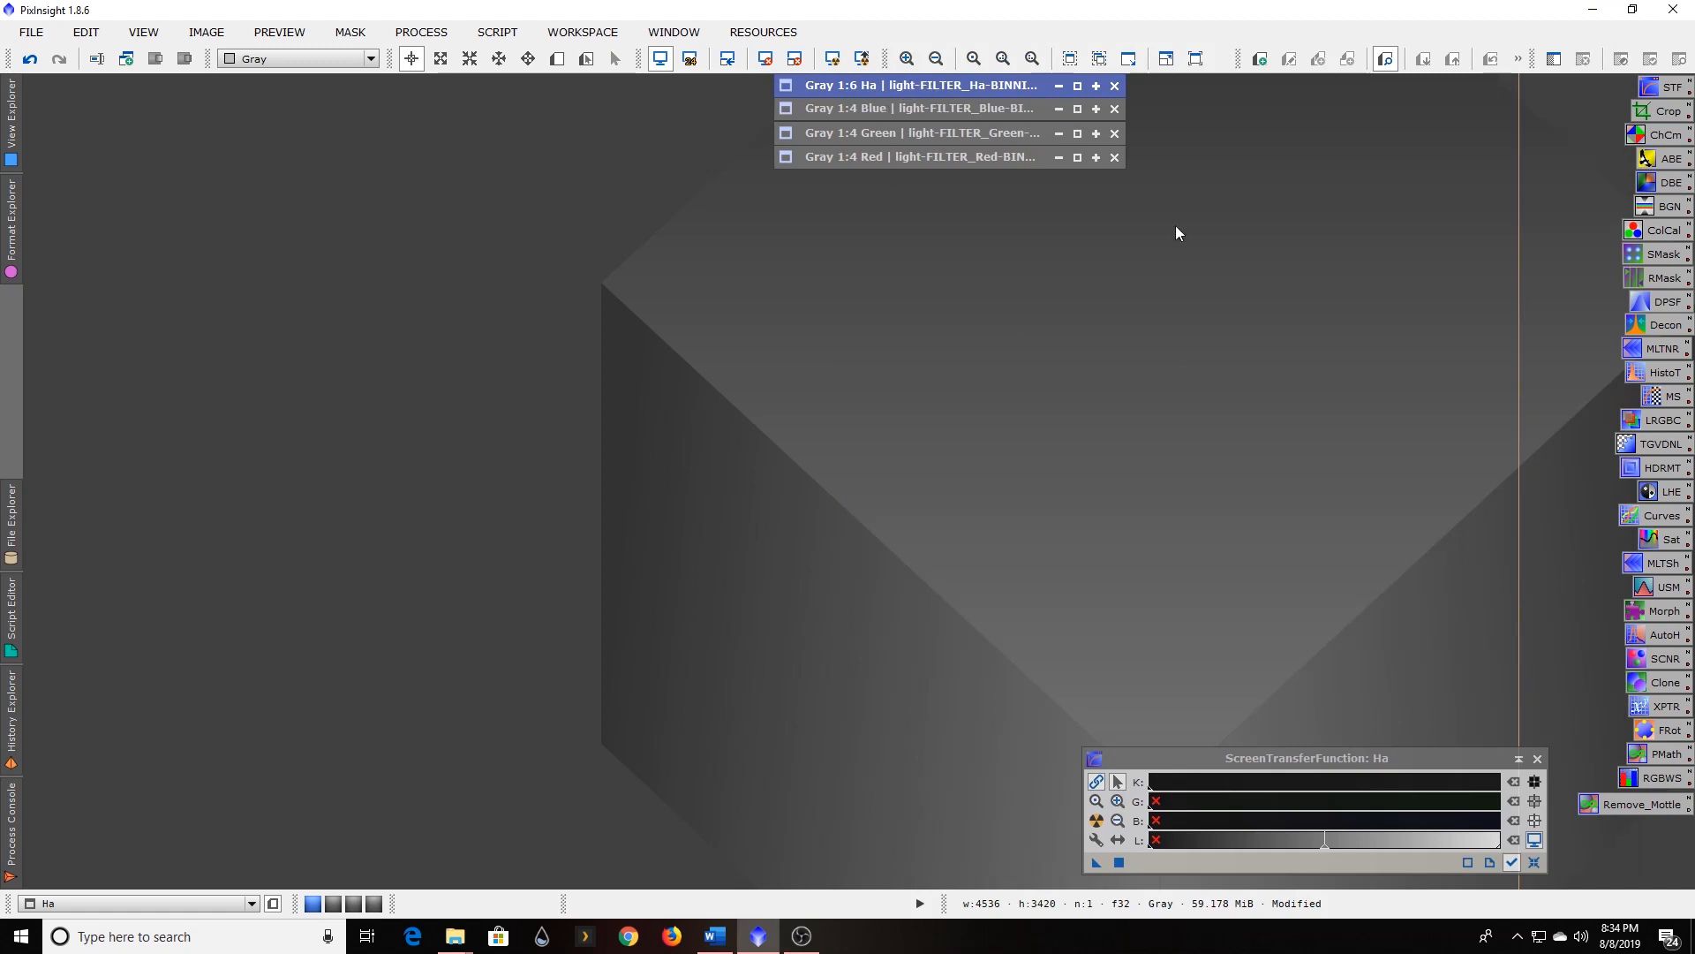
Restore the Ha, Blue, Green and Red image windows and shrink the three colour images to a 1:6 view.
double_click(962, 83)
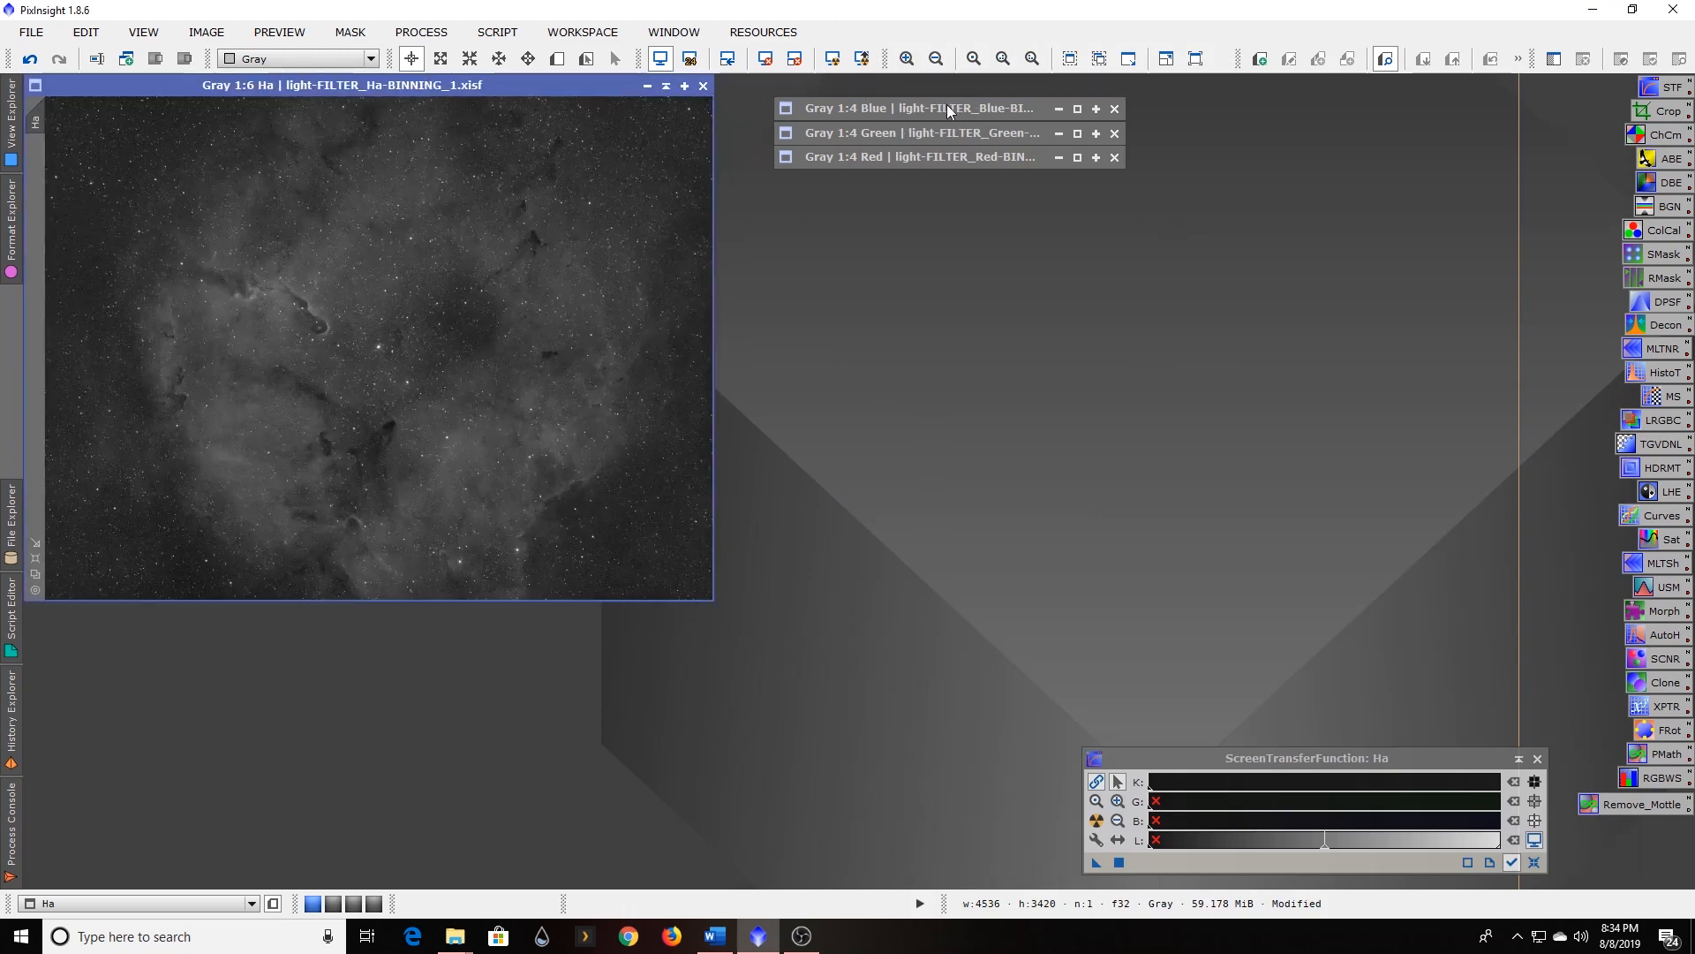
double_click(947, 104)
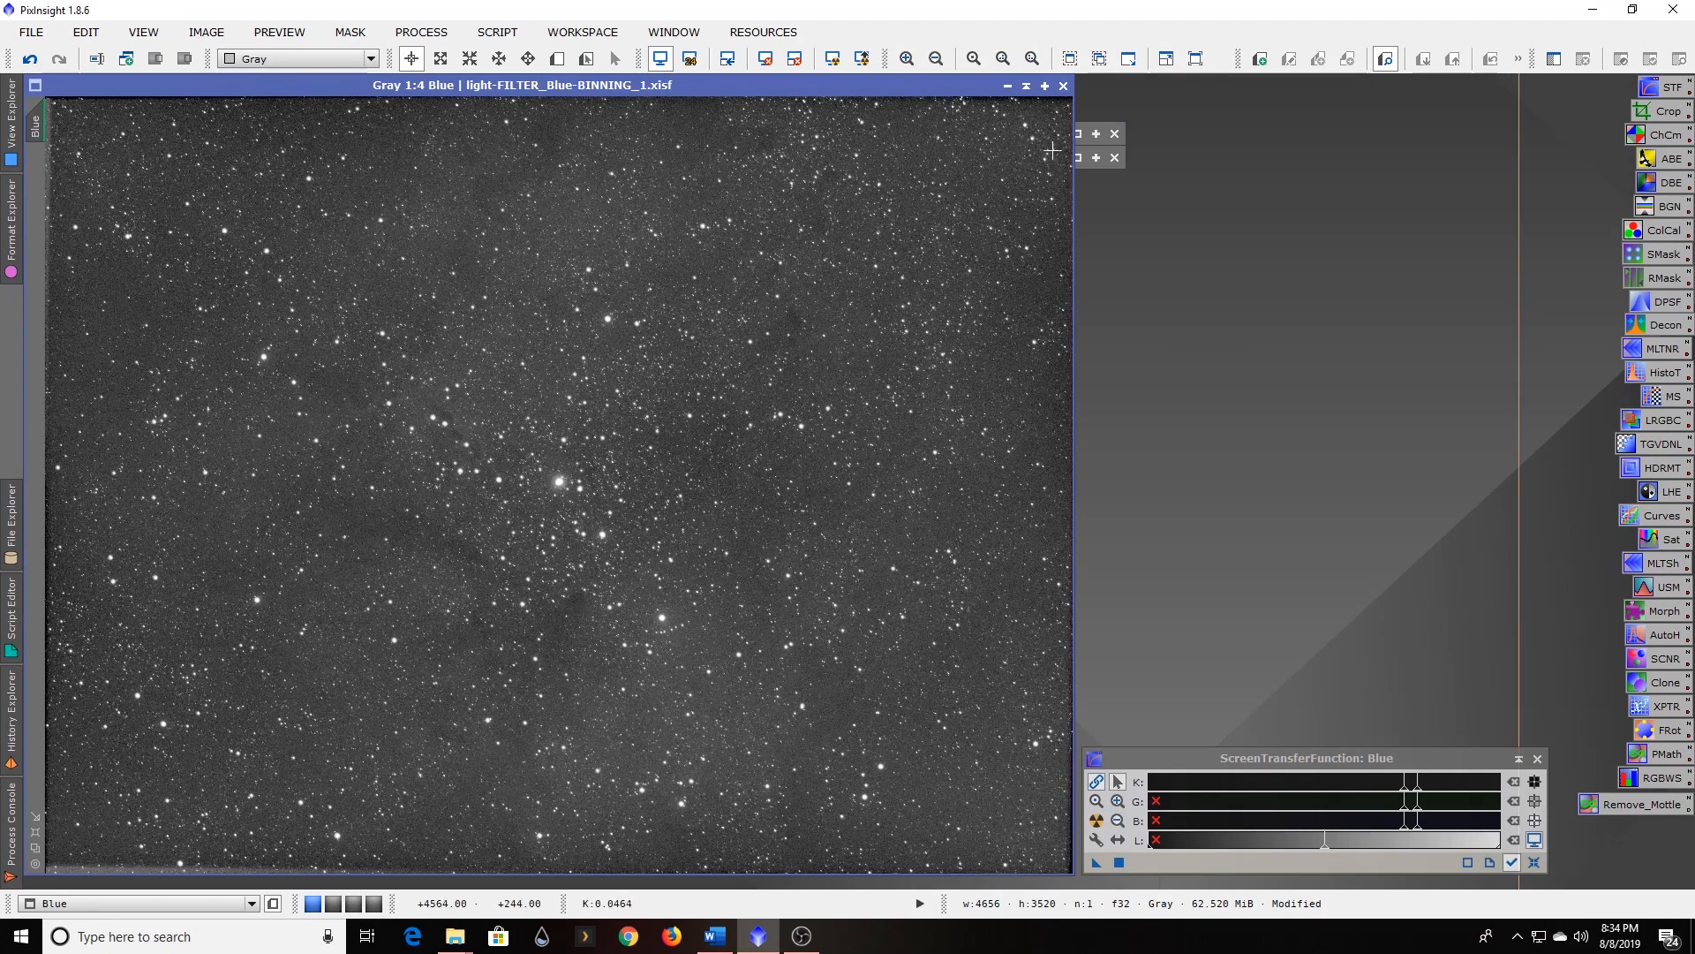
click(35, 849)
double_click(874, 131)
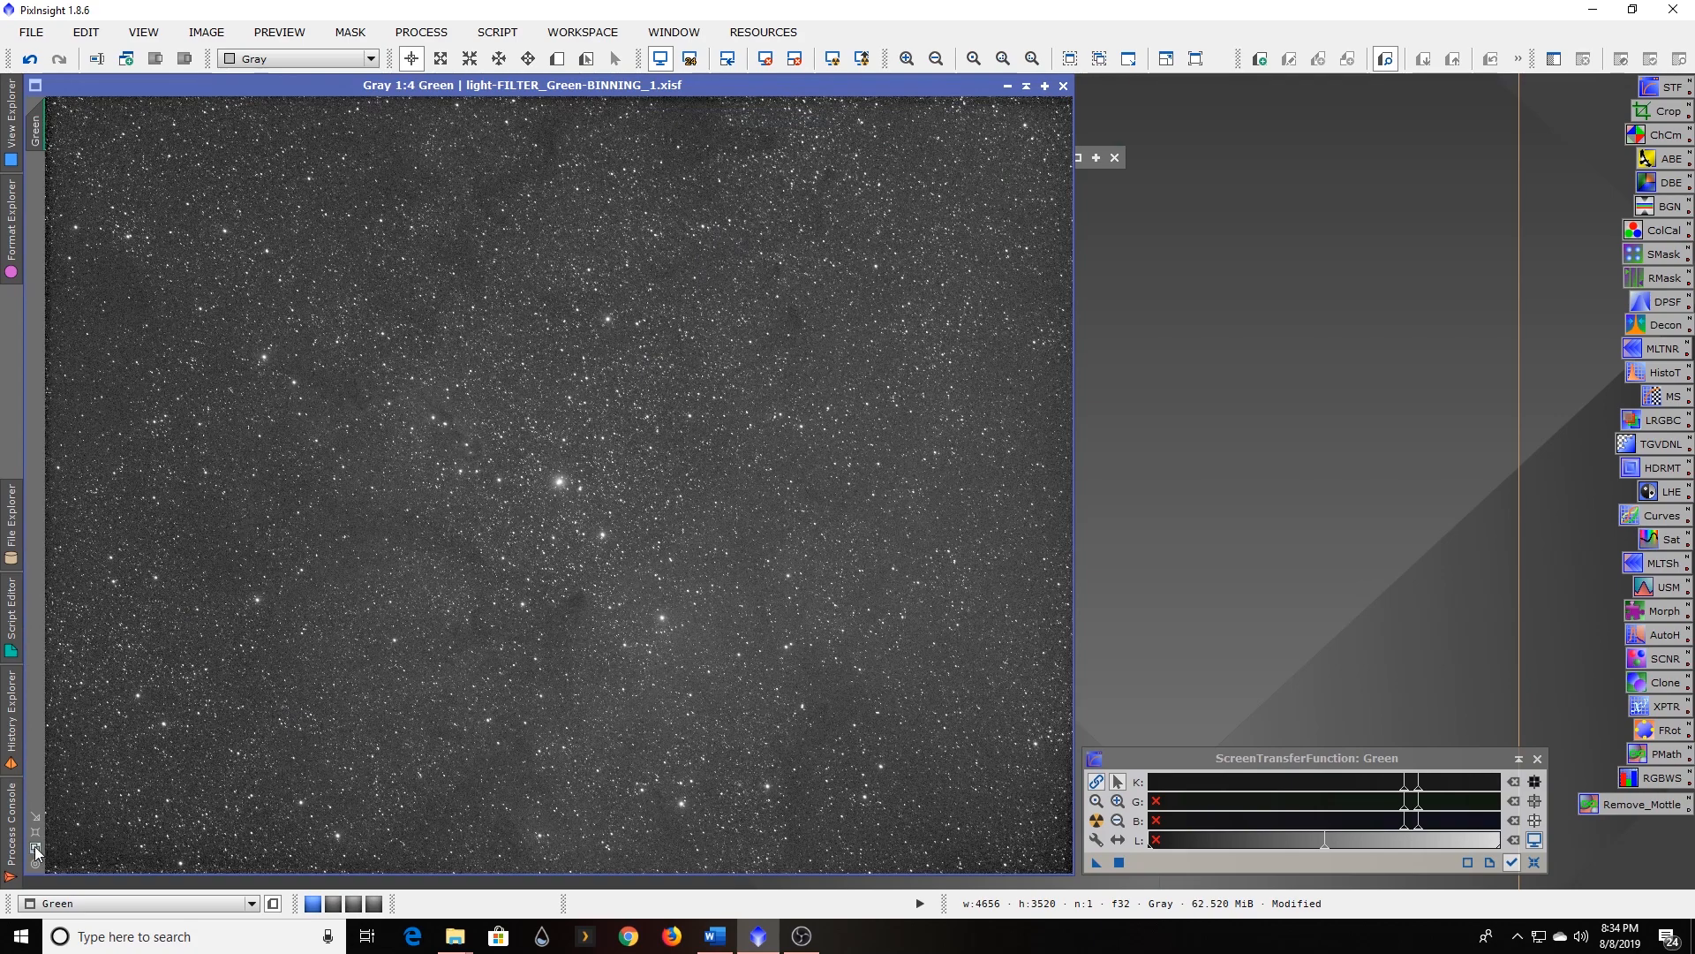
click(36, 849)
double_click(928, 156)
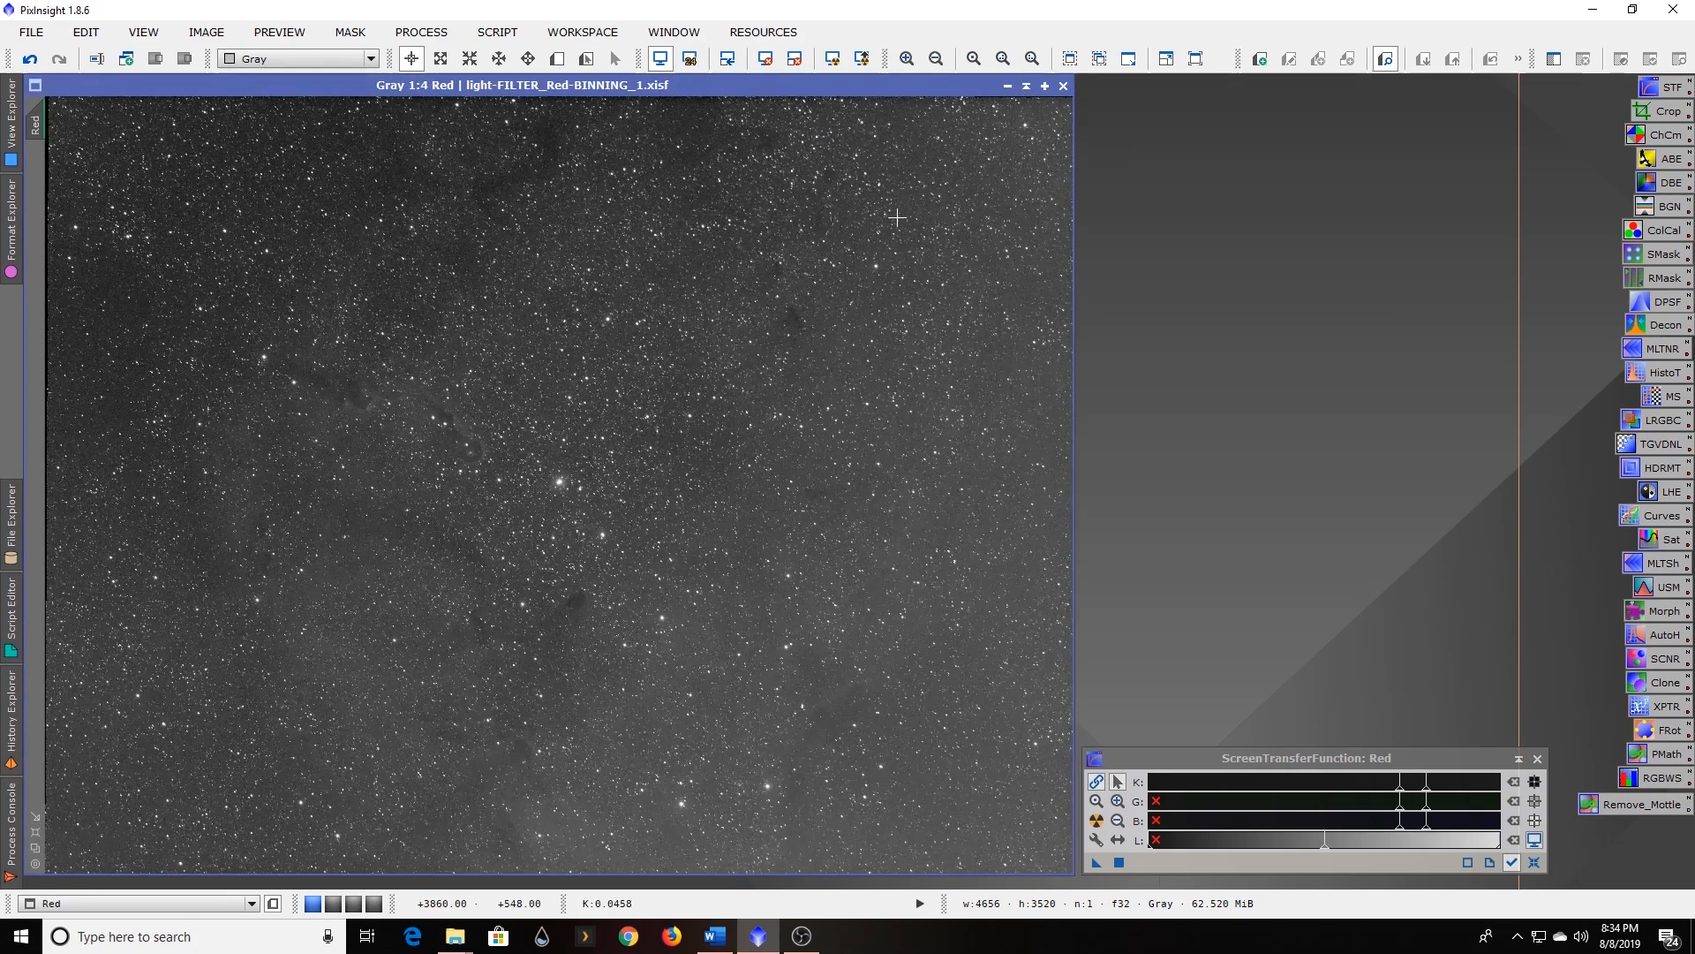
click(35, 849)
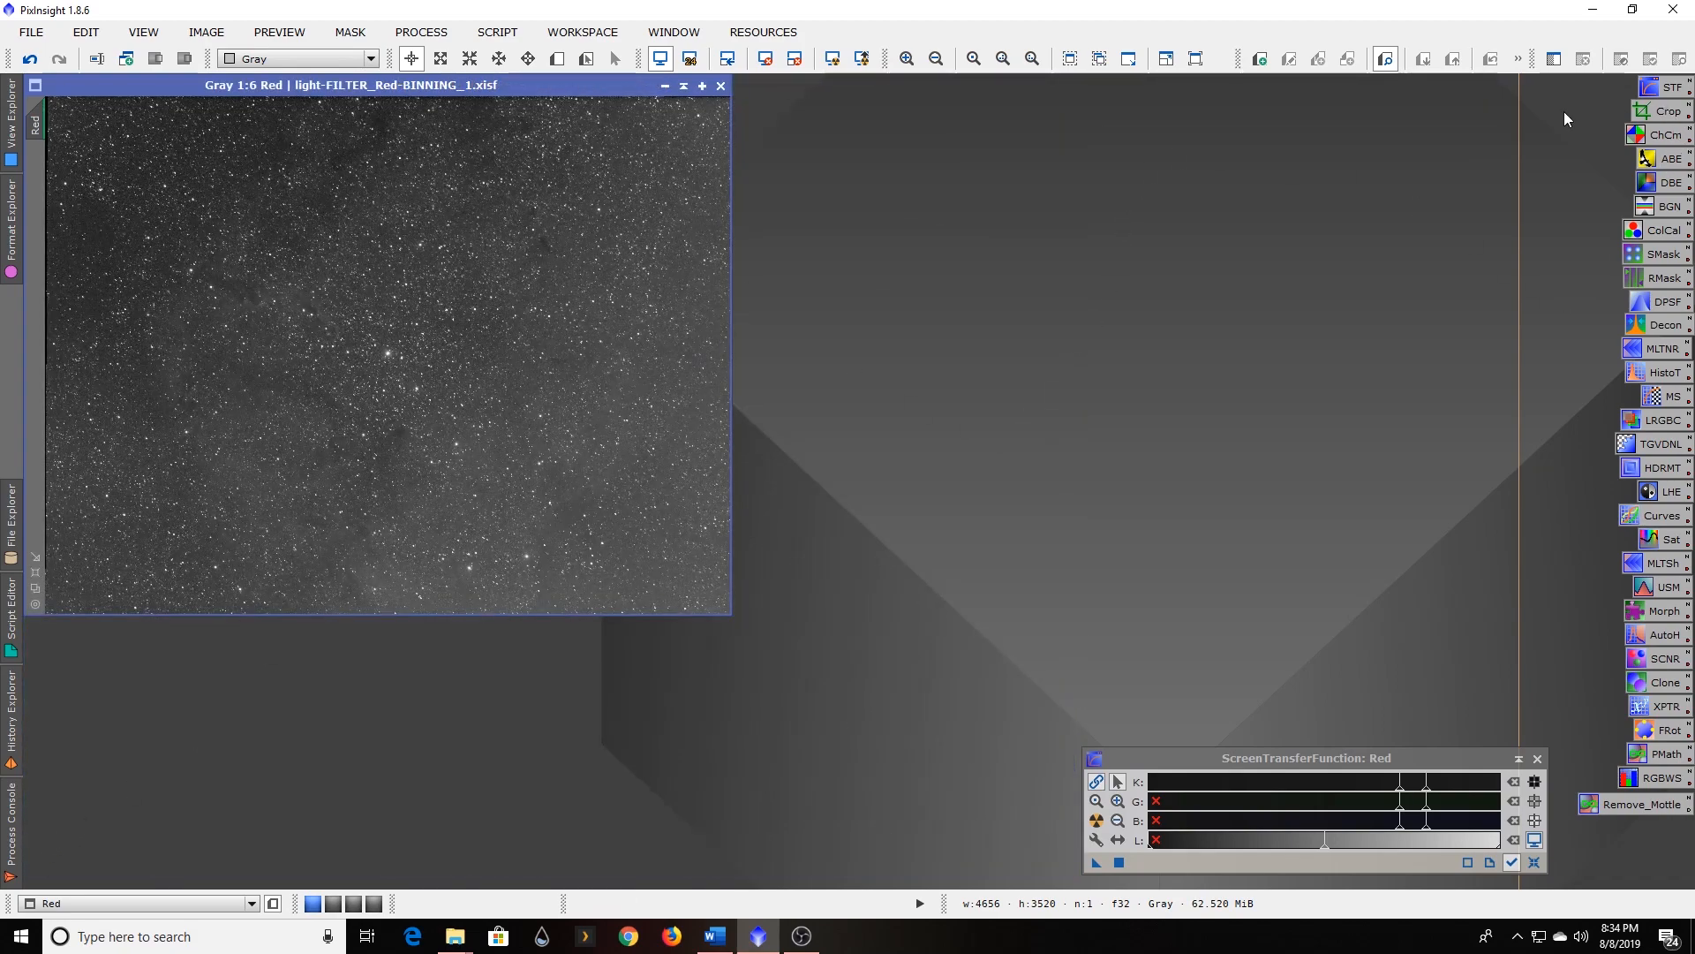
Move the Red image aside and trim all four of its edges with DynamicCrop, to 4542 × 3412 pixels.
drag(606, 84, 1311, 88)
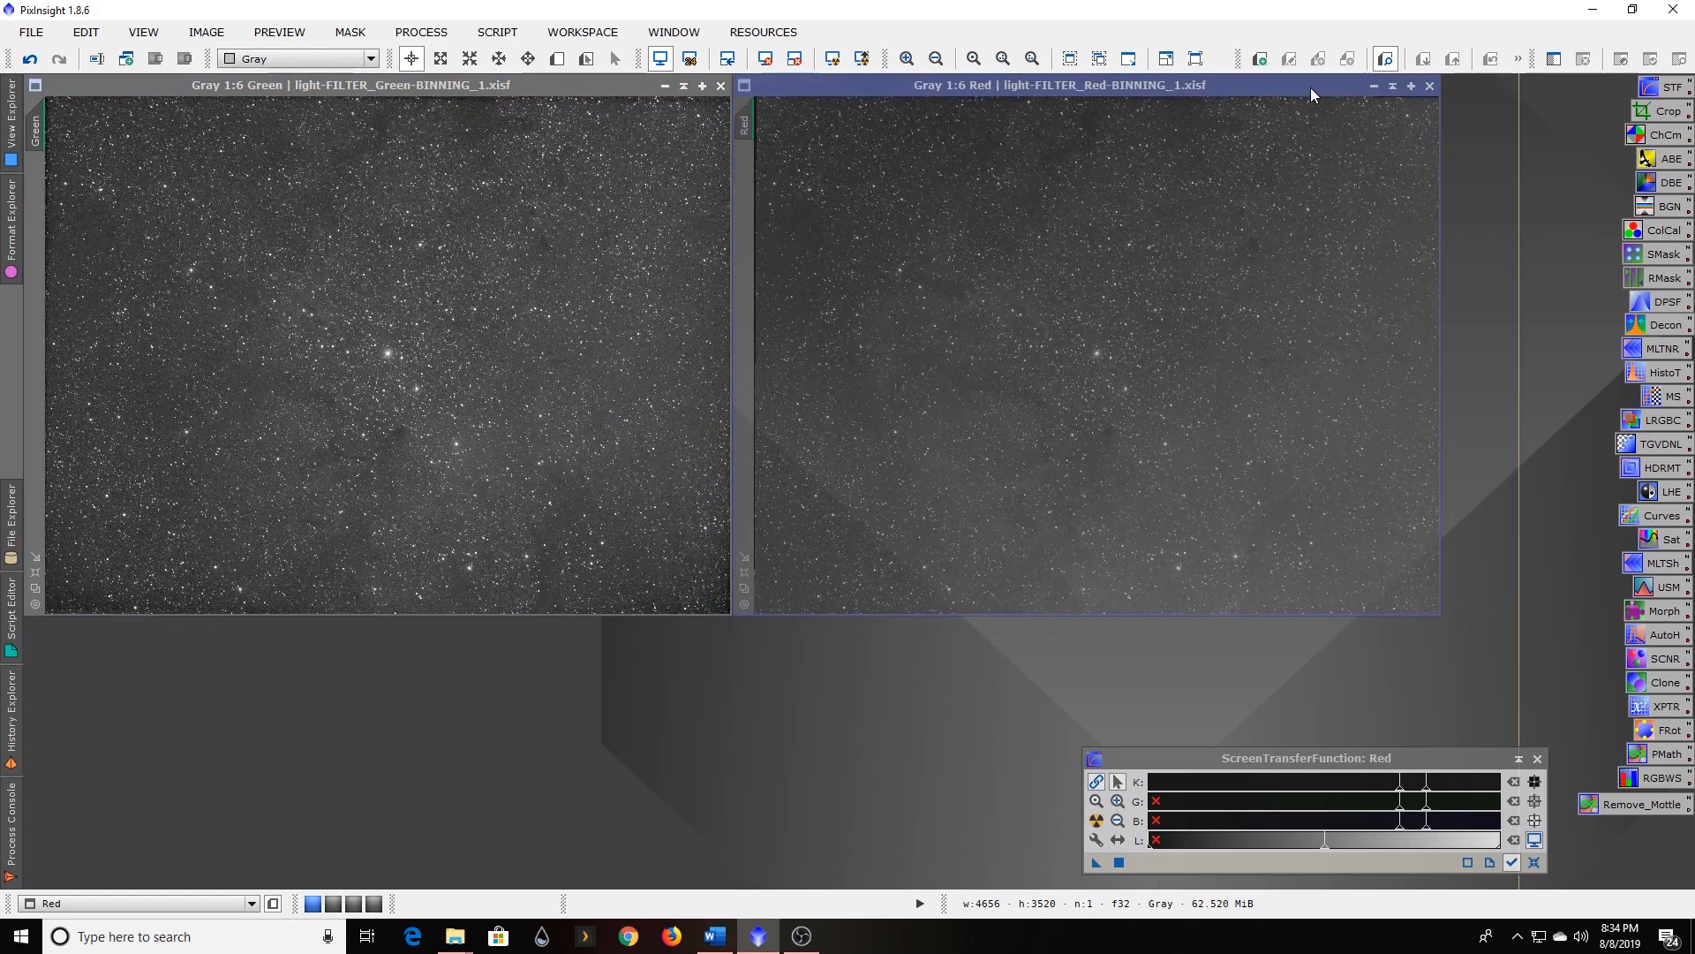
double_click(1662, 111)
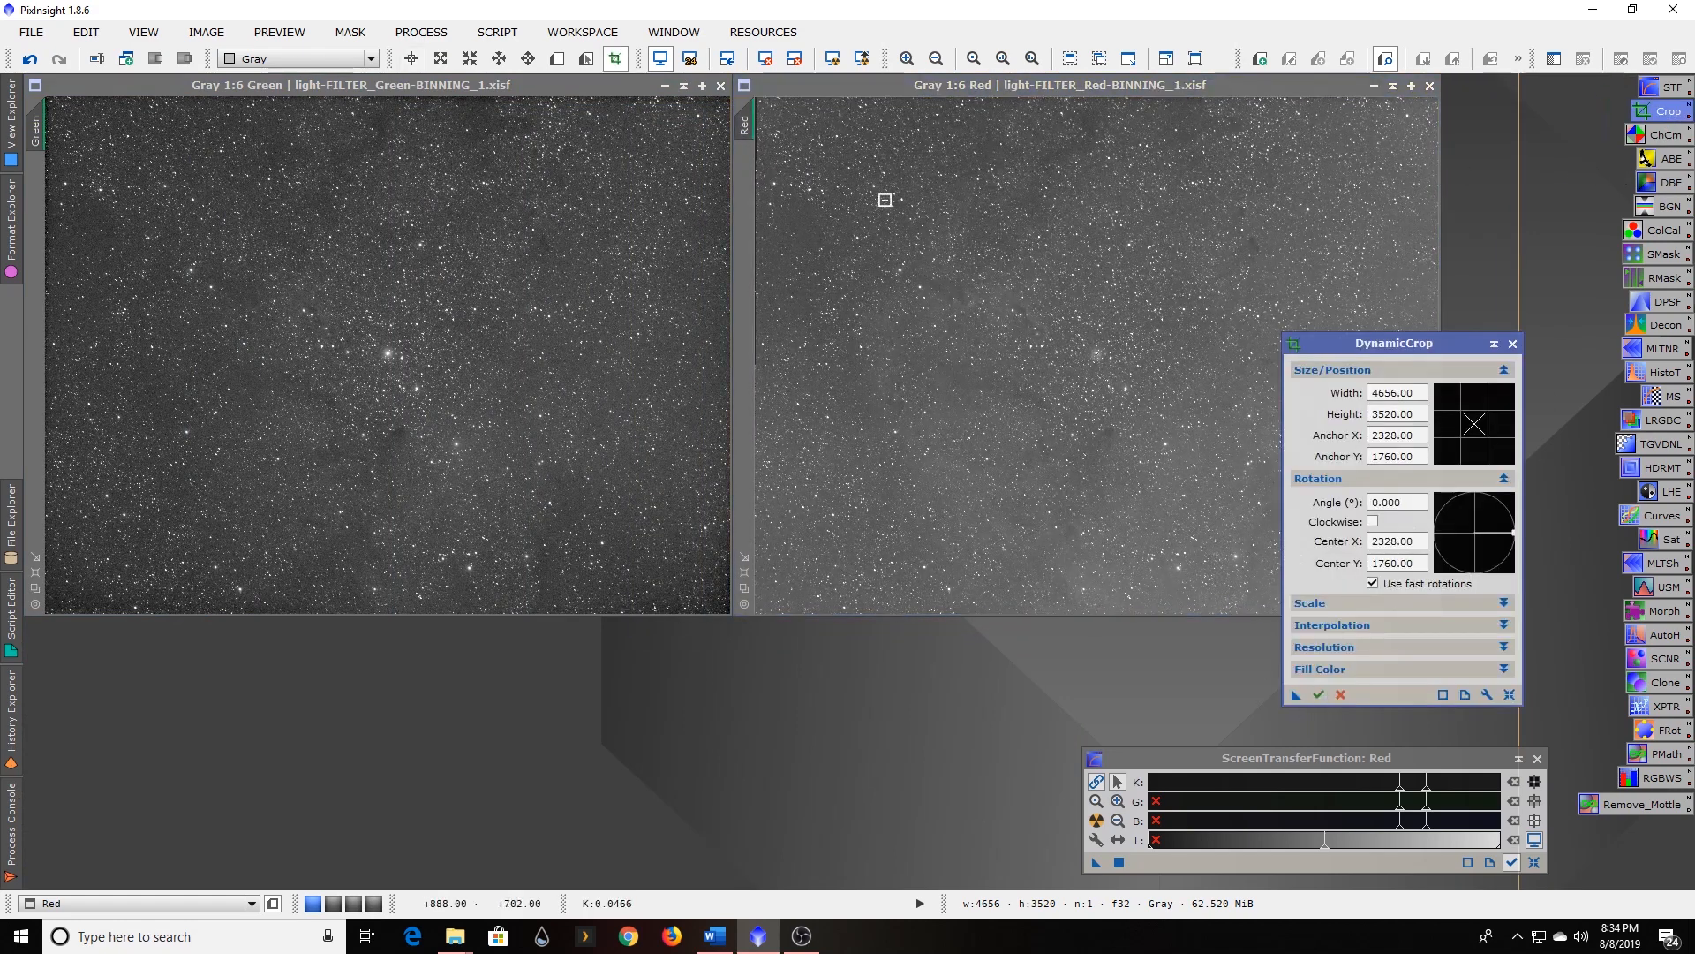
drag(777, 97, 784, 103)
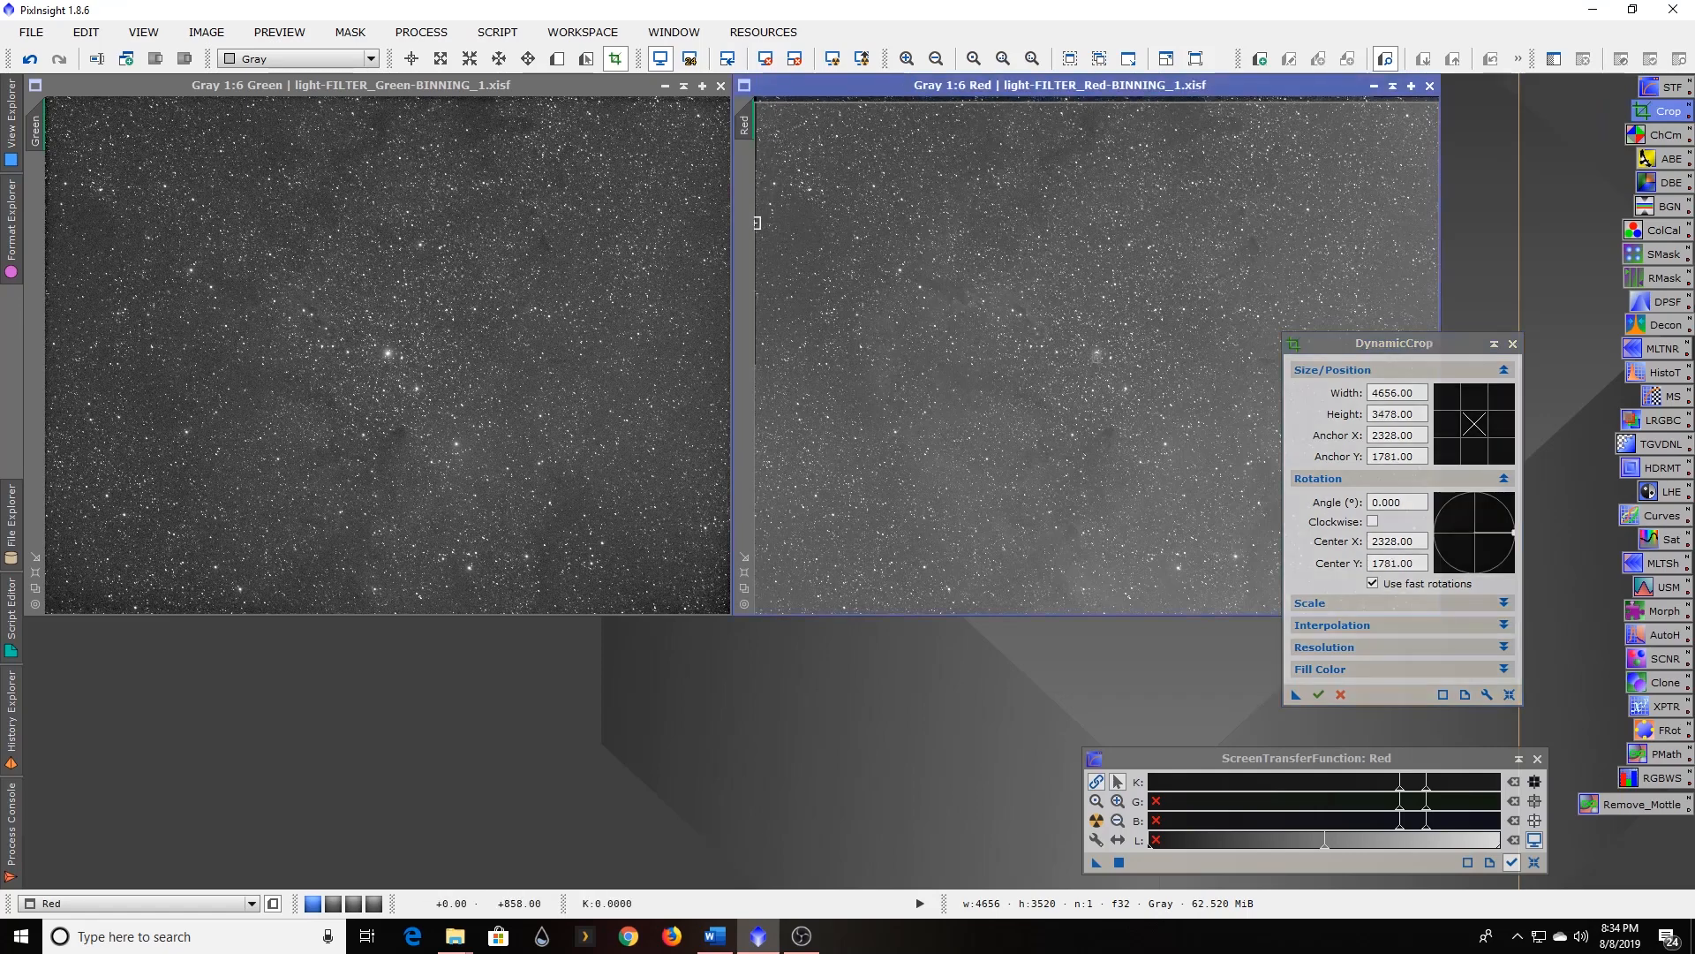
drag(757, 222, 763, 222)
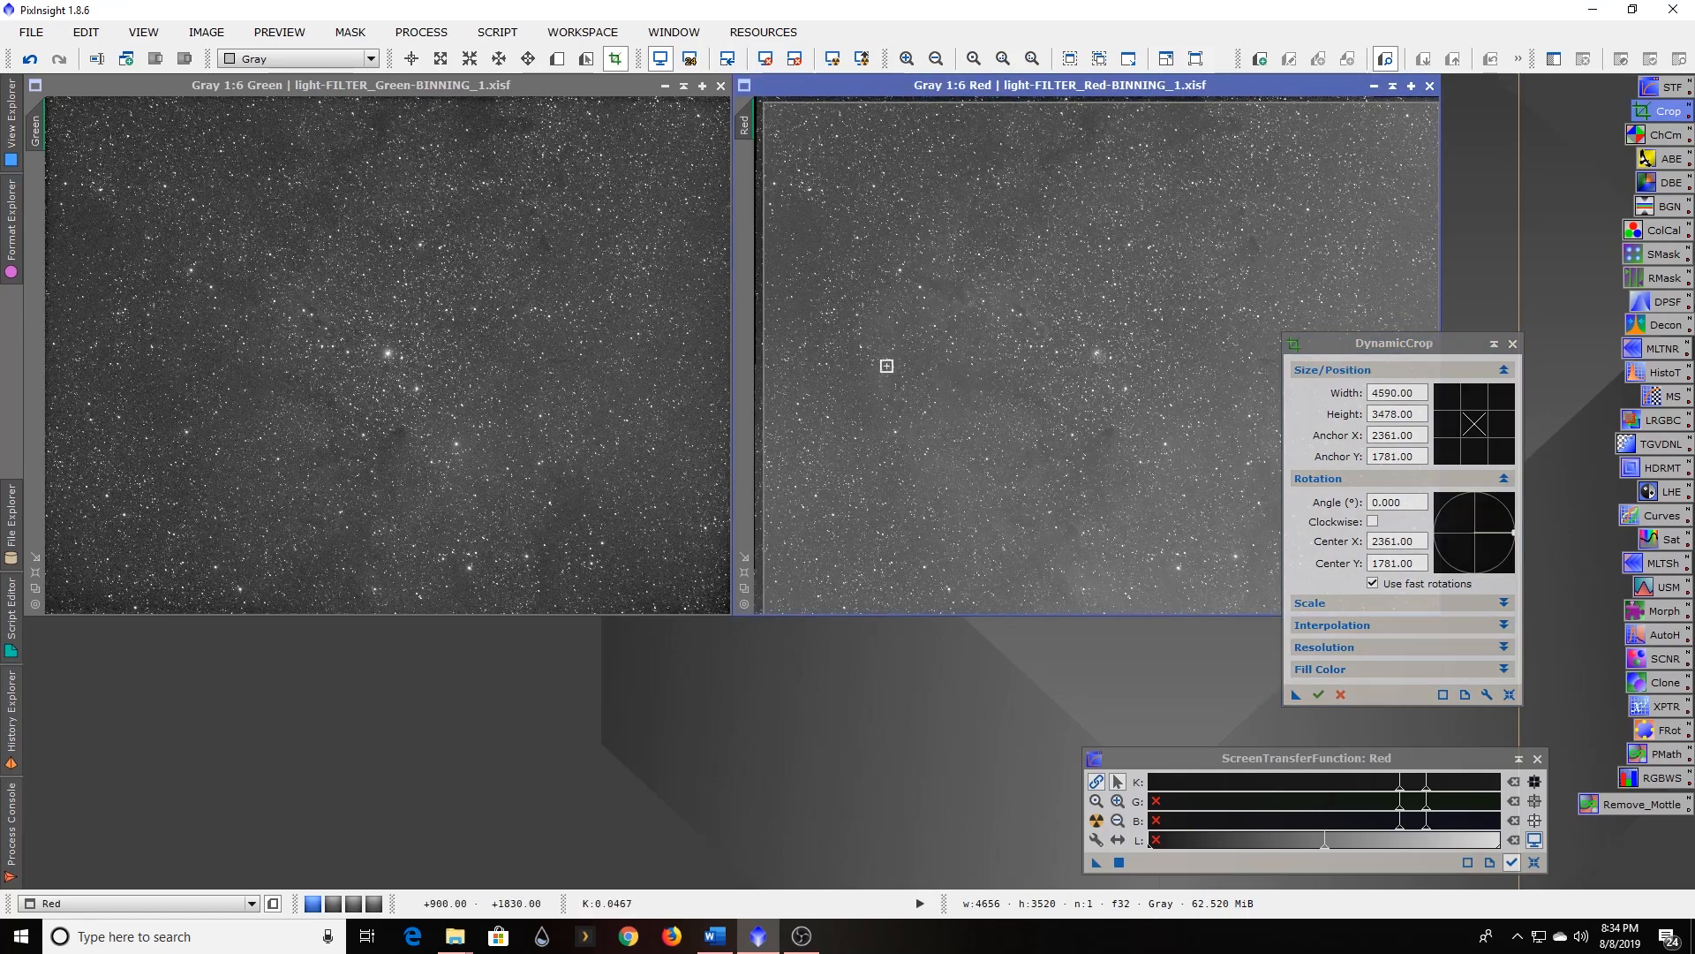
drag(1064, 608, 1060, 601)
drag(1442, 346, 1621, 285)
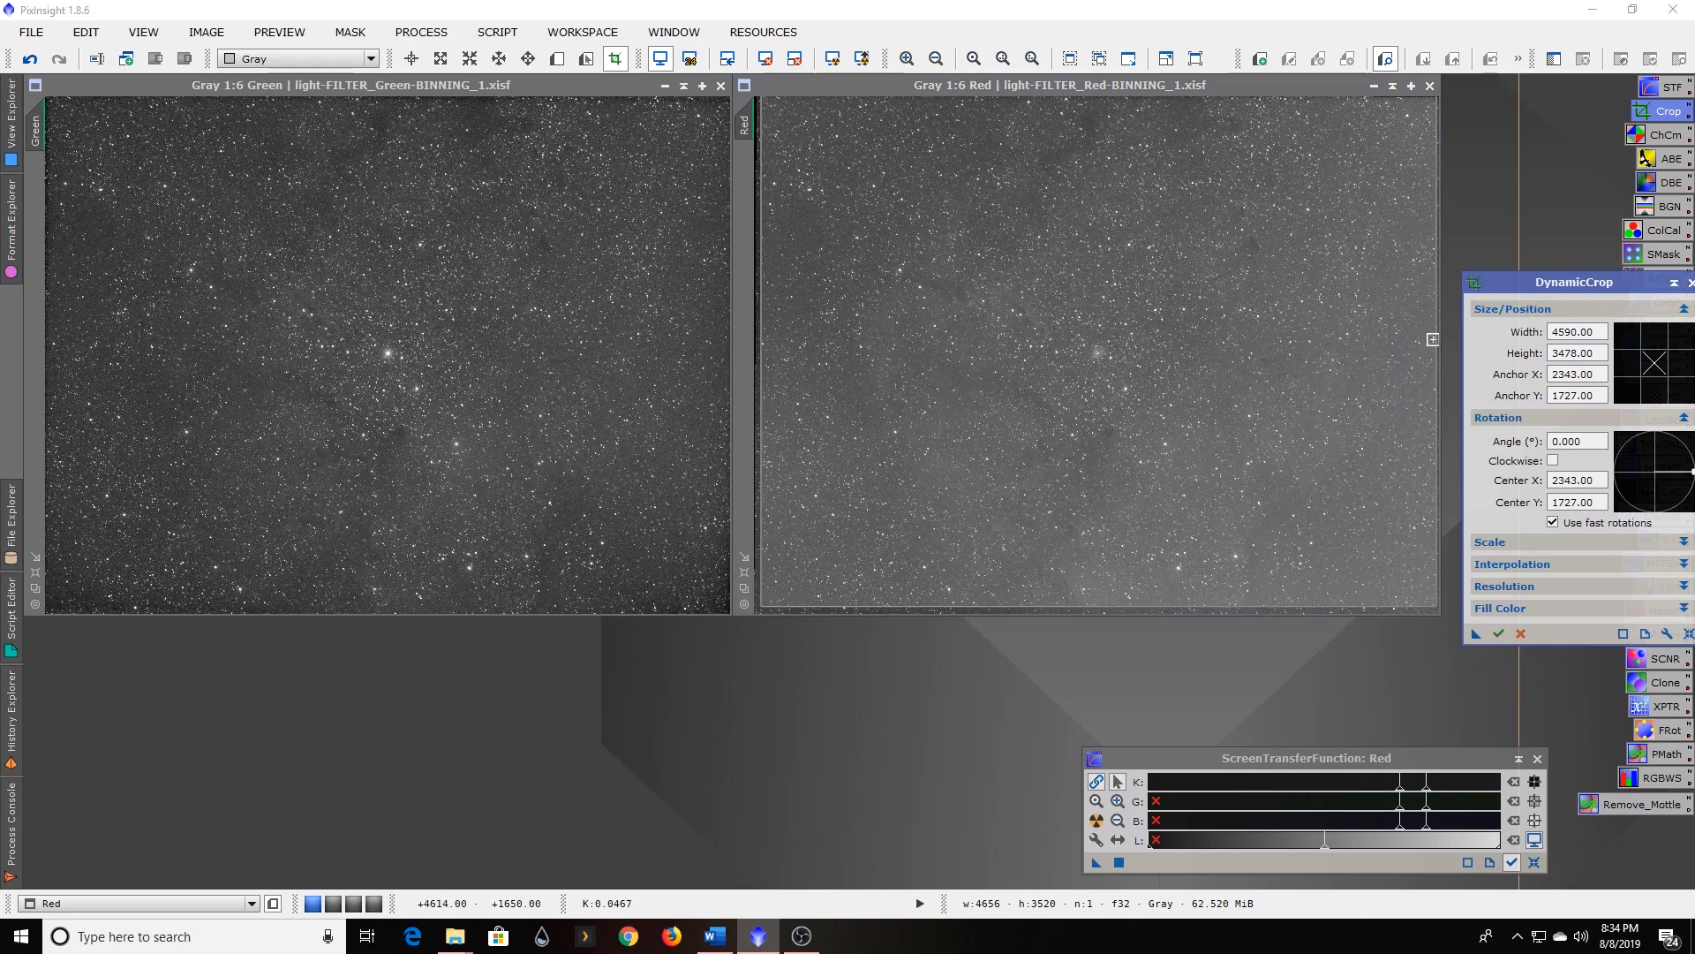
drag(1432, 339, 1425, 340)
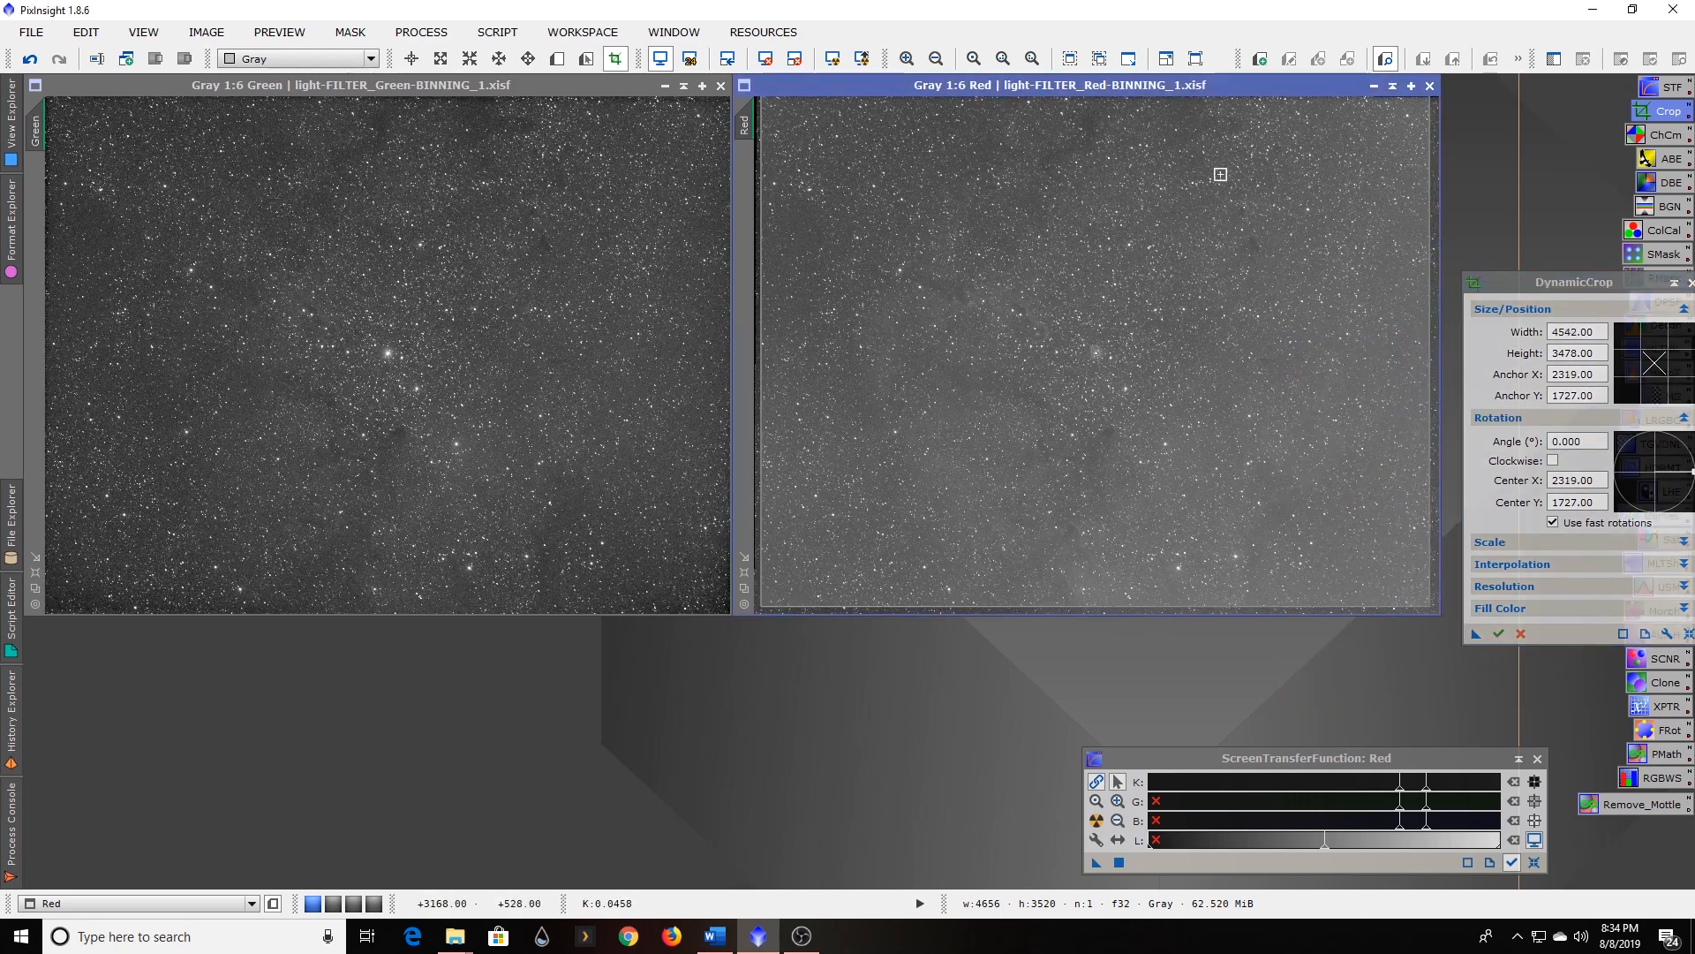
drag(1216, 97, 1215, 107)
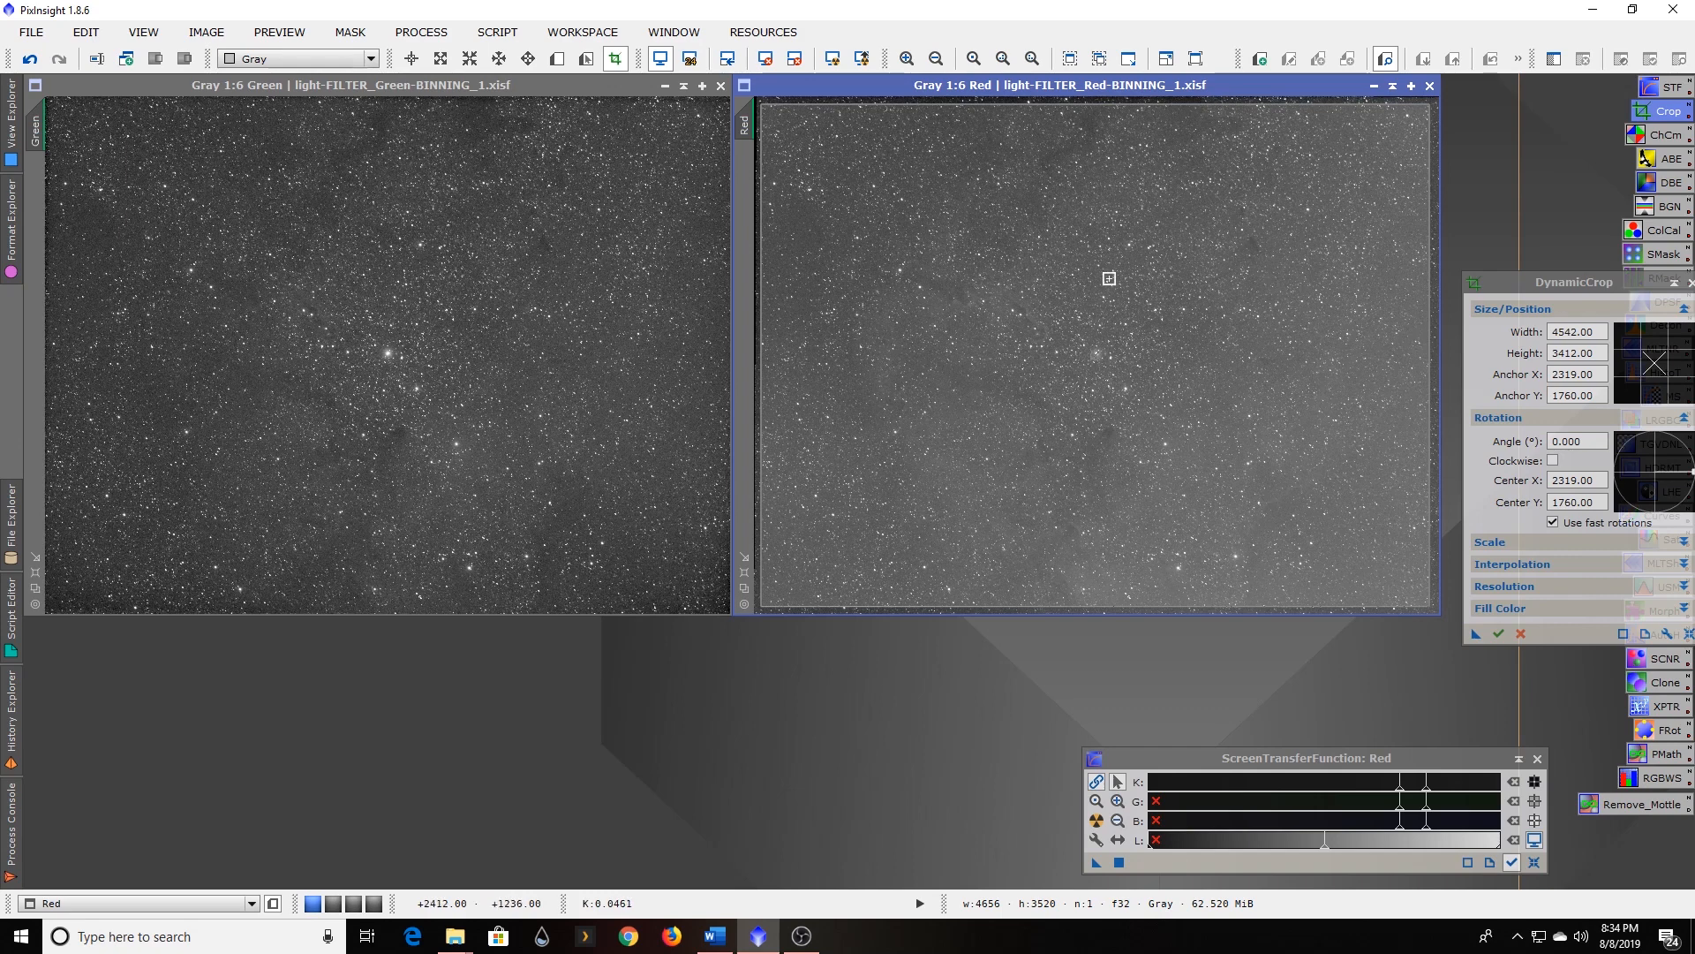
click(1499, 634)
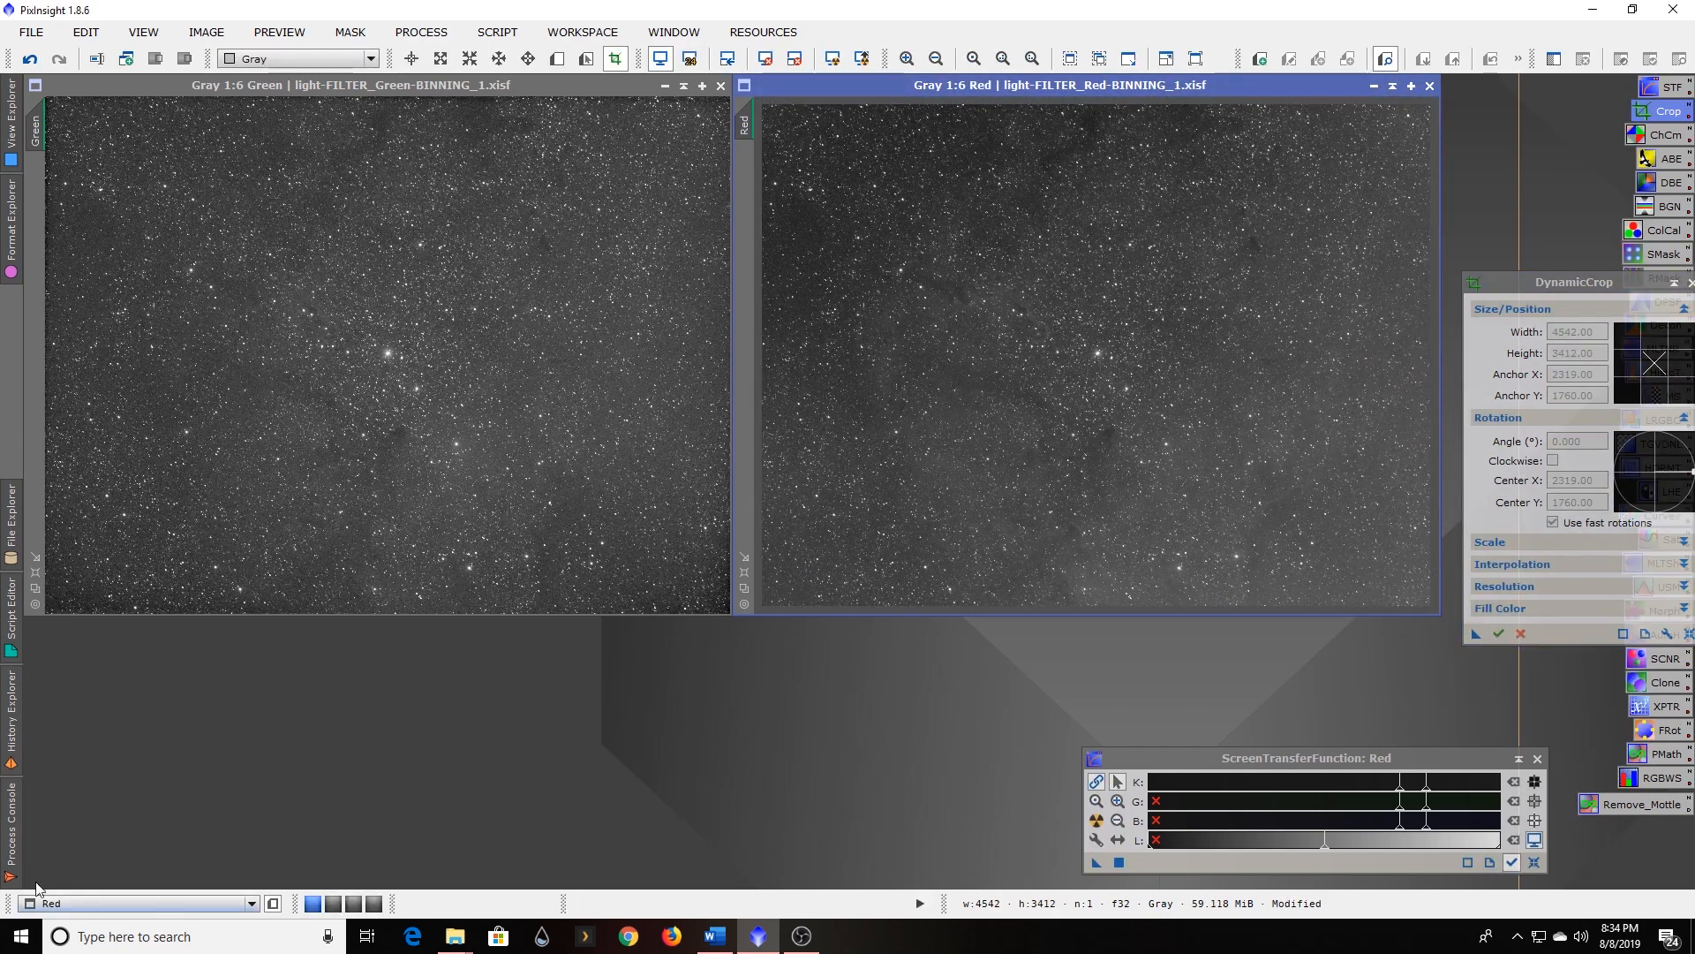
Apply the DynamicCrop stored in the Red image's history to the Green image, and stack Green over Red.
click(15, 724)
click(100, 878)
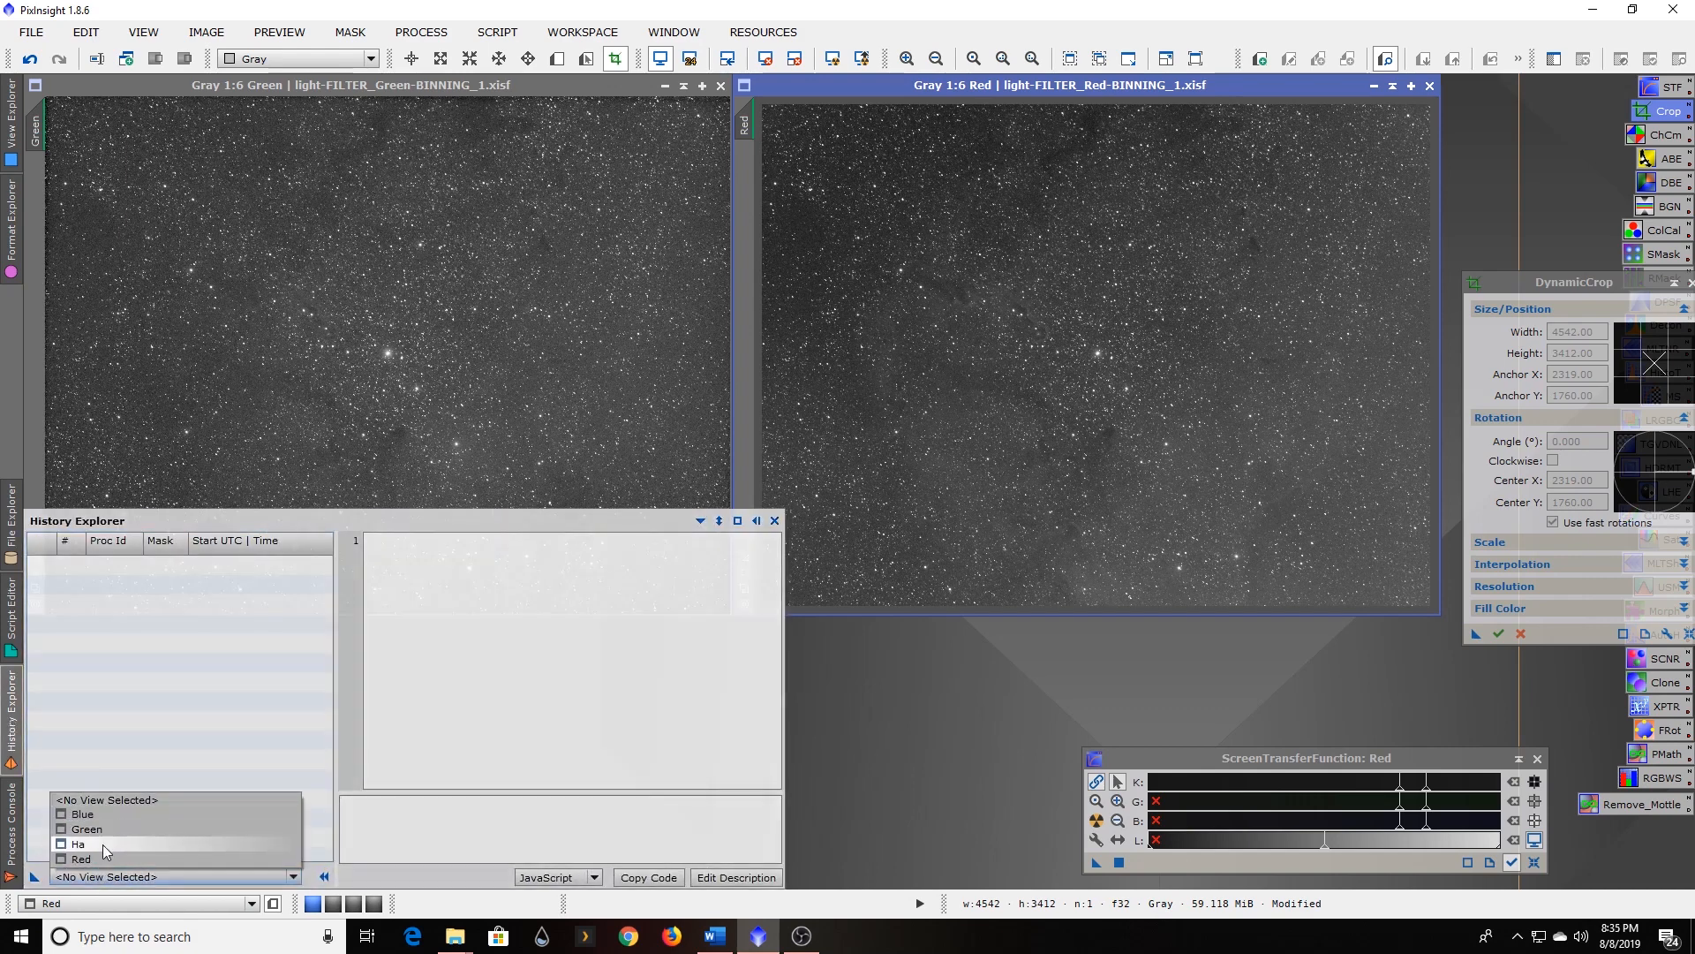
click(104, 851)
drag(133, 604, 298, 389)
drag(475, 84, 1185, 82)
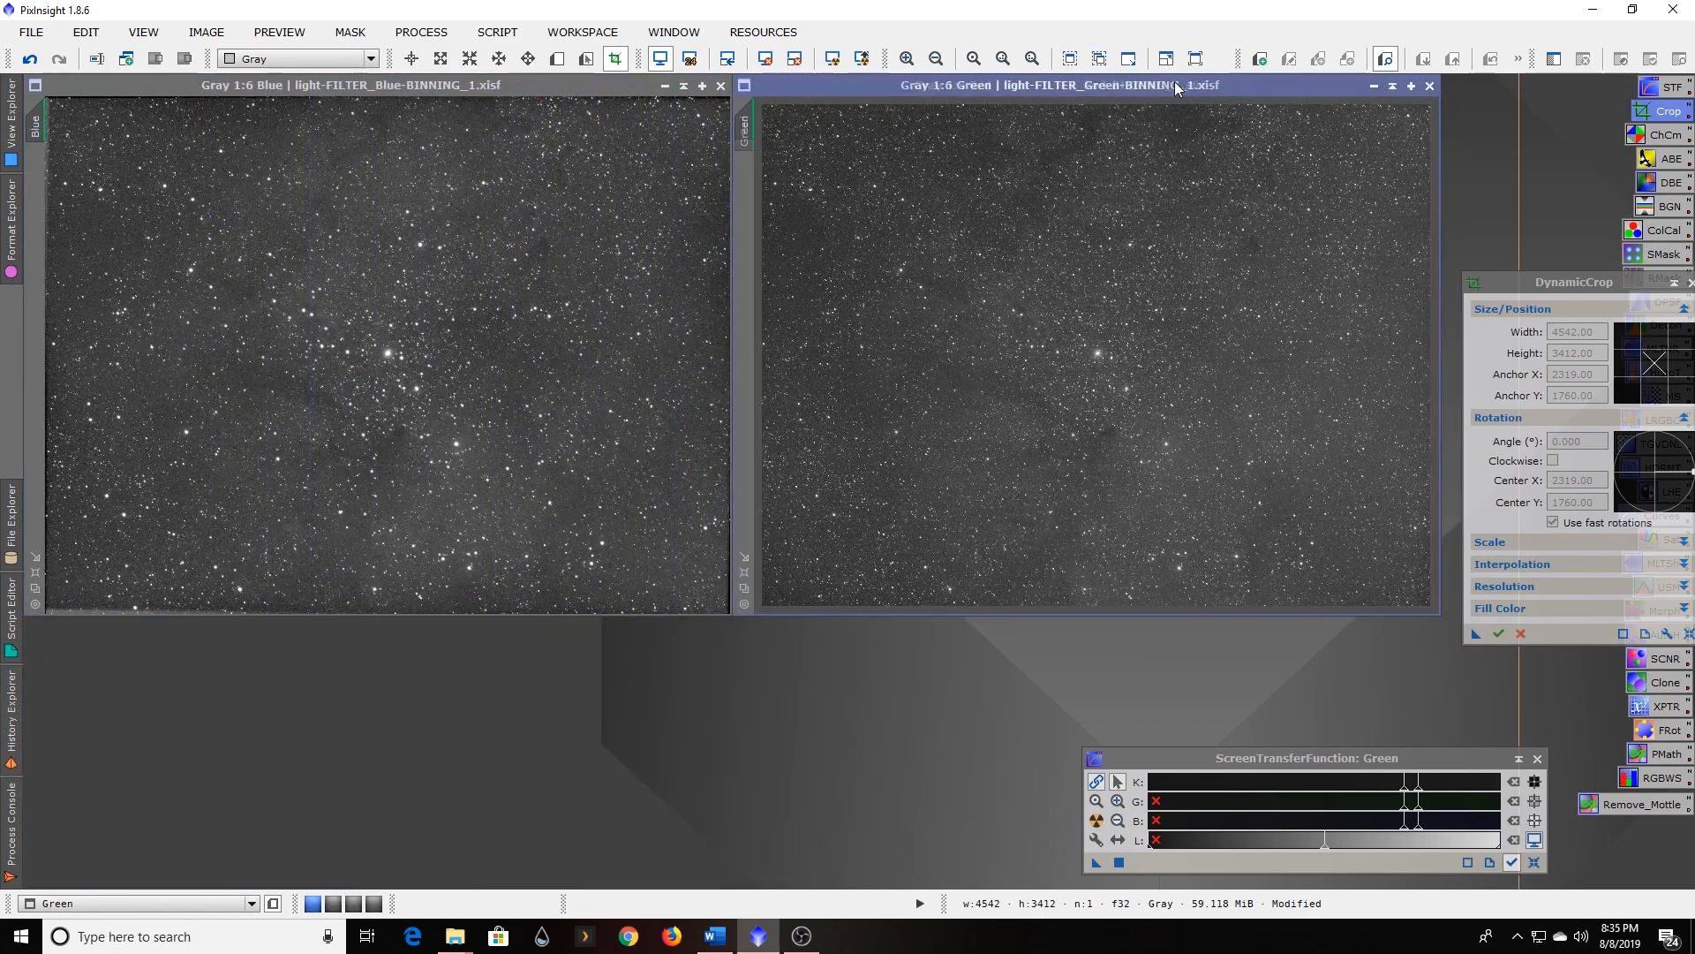
Apply the Red image's recorded DynamicCrop to the Blue image and move Blue onto the cropped stack.
click(521, 89)
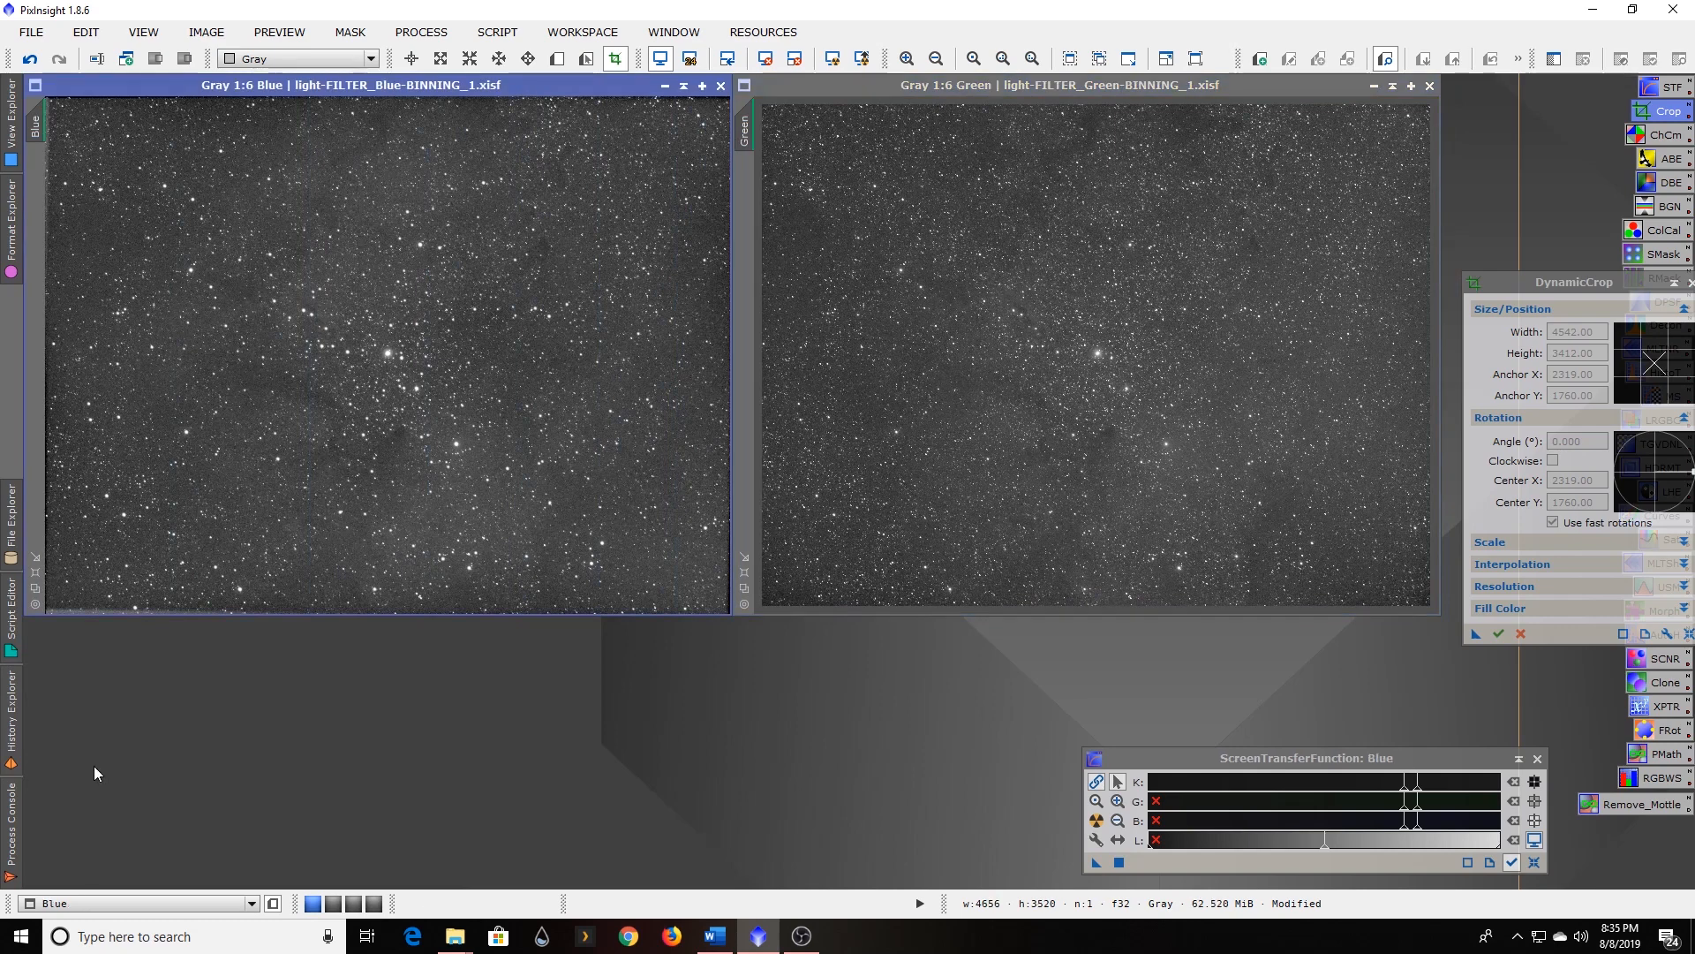
click(12, 740)
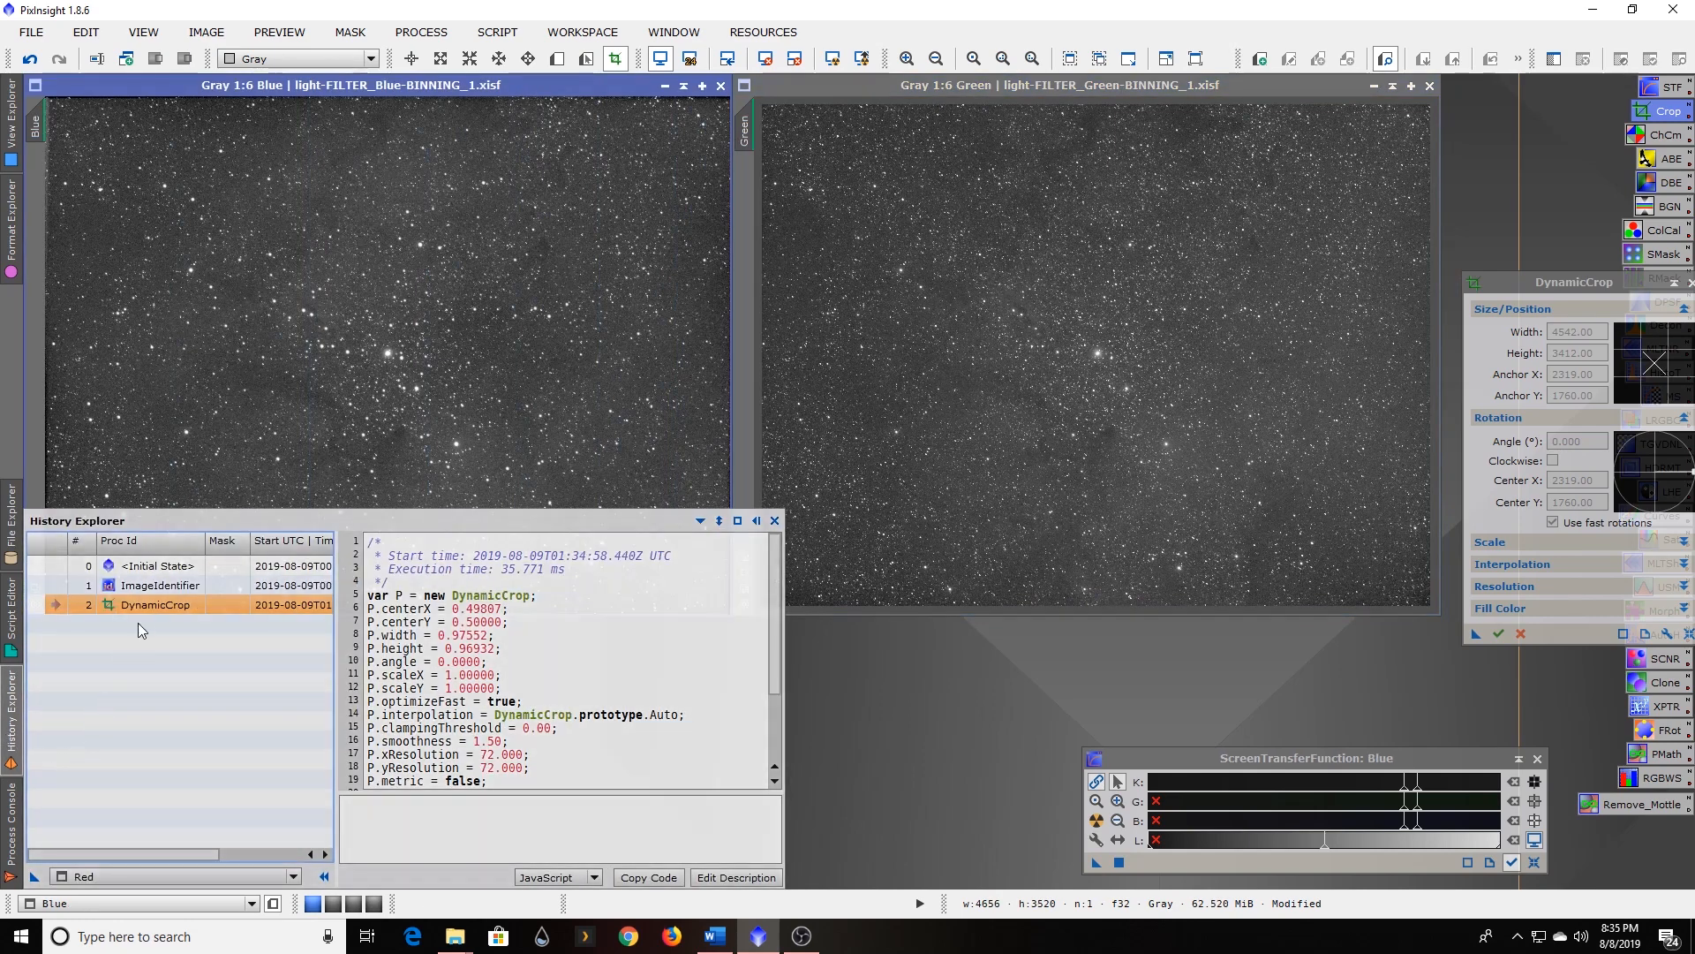
drag(150, 606, 286, 368)
drag(517, 83, 1230, 90)
Crop the Ha image with the Red image's recorded DynamicCrop and move Ha onto the cropped stack.
click(508, 102)
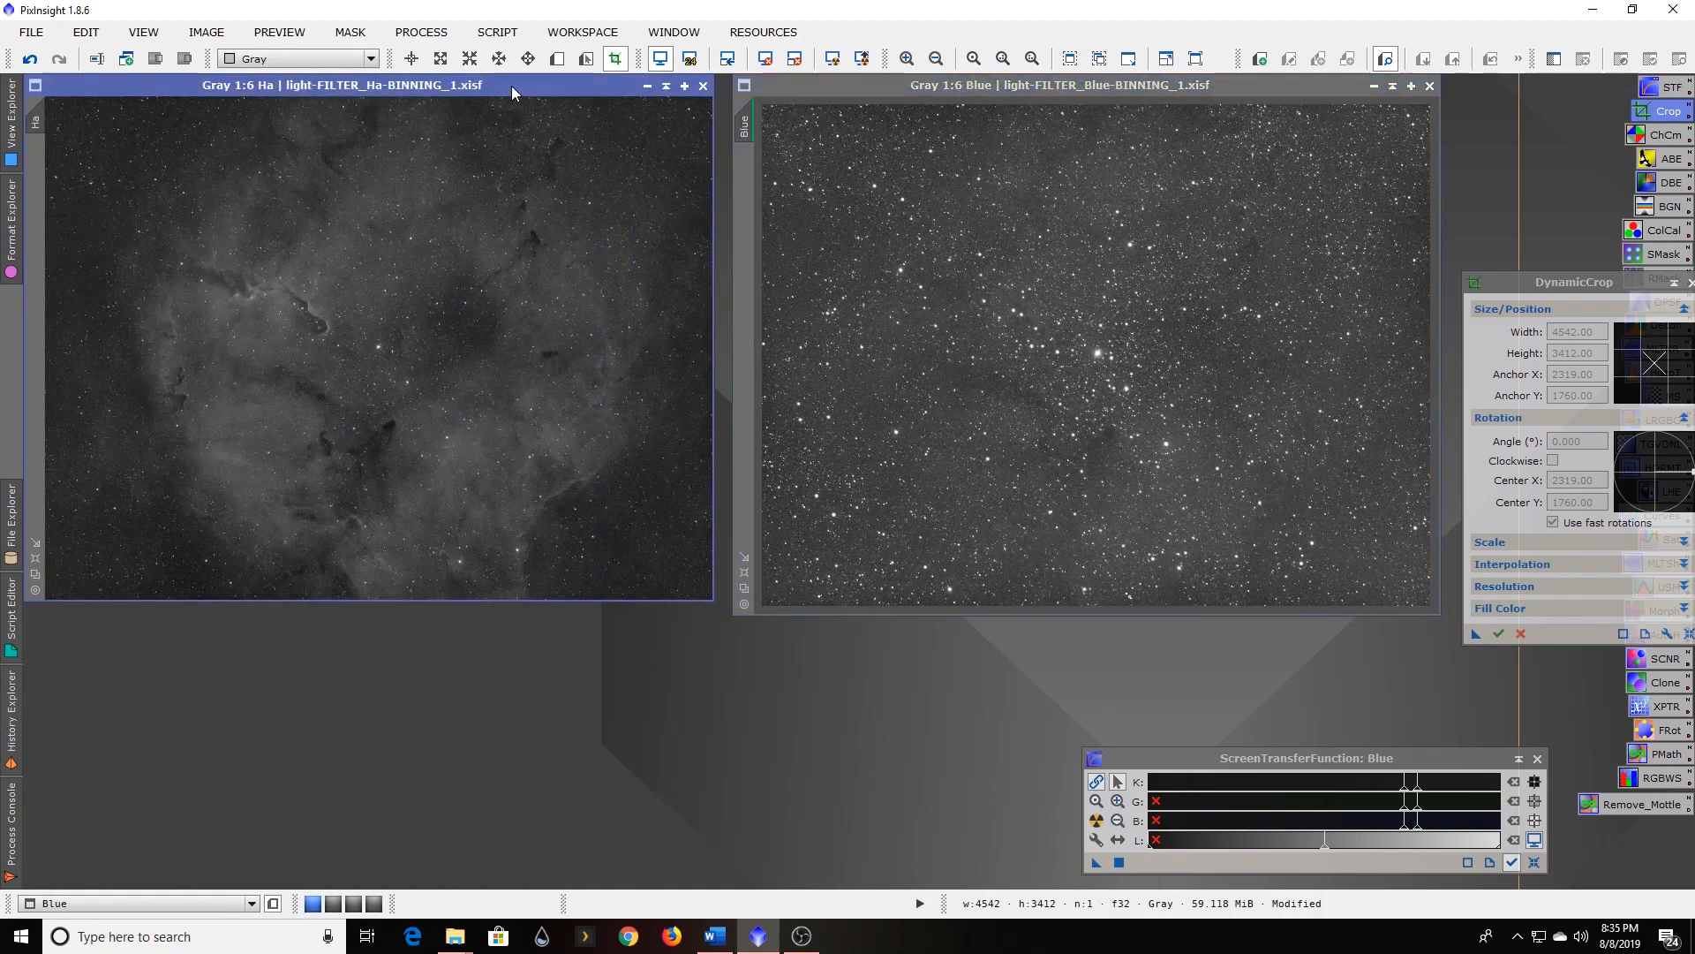
click(14, 721)
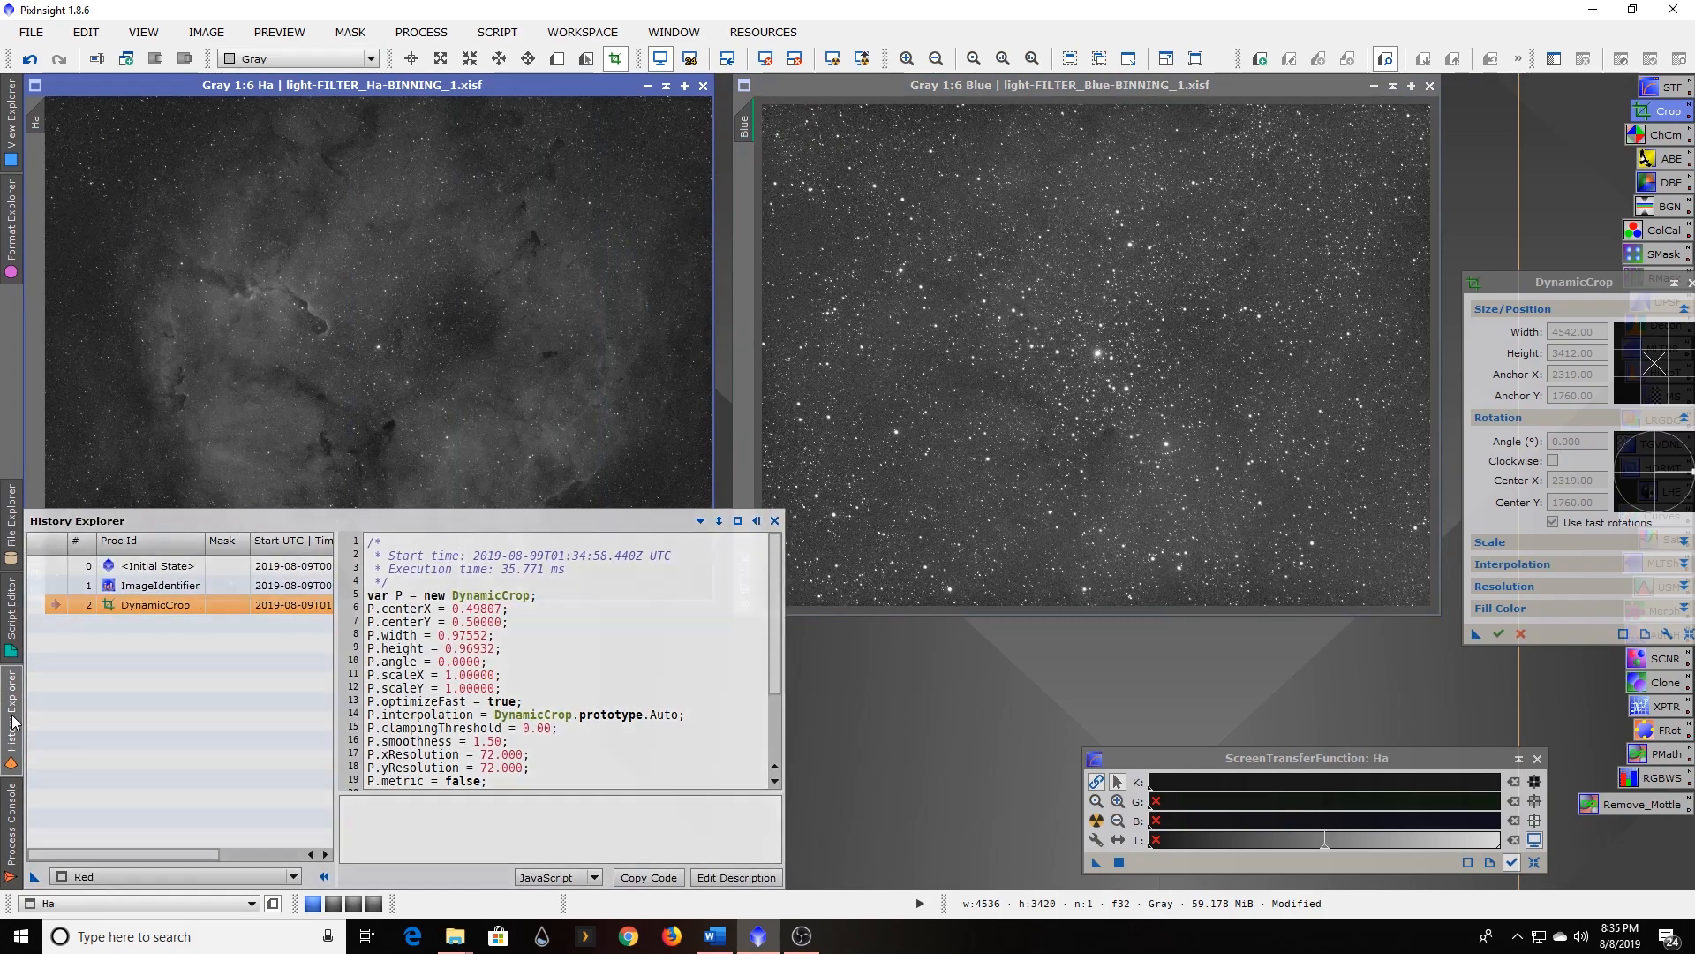
drag(163, 606, 418, 367)
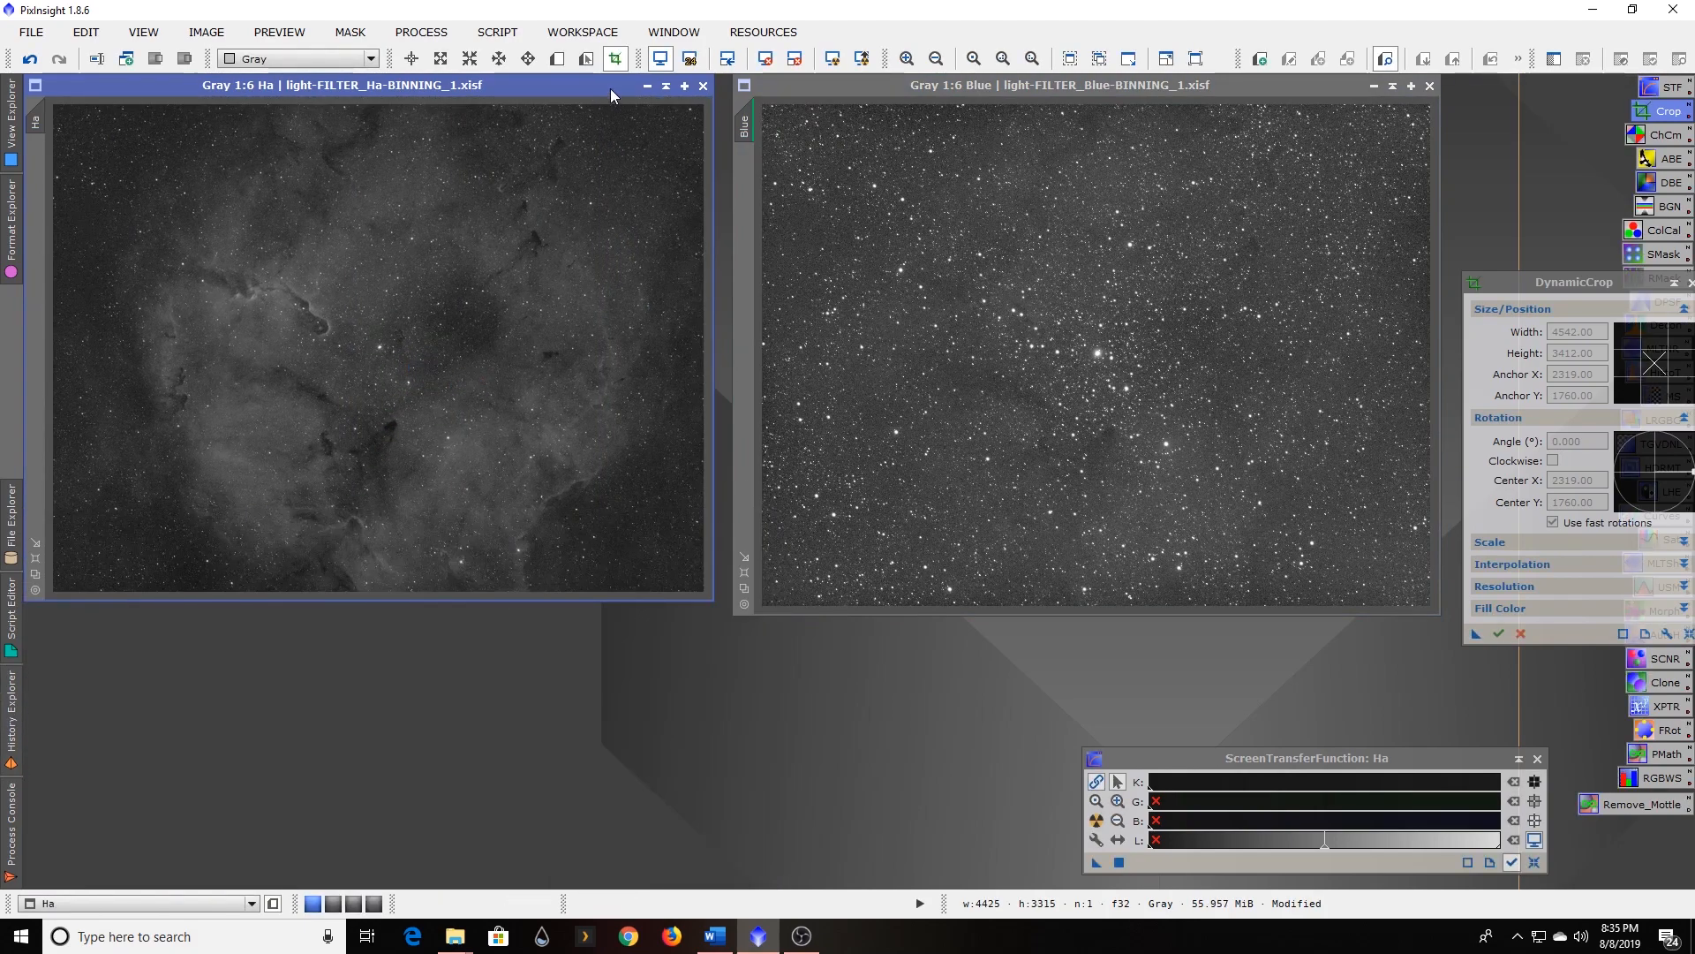
drag(611, 86, 1319, 84)
Close DynamicCrop and collapse the Ha, Blue, Green and Red image windows to their title bars.
drag(1595, 278, 1415, 309)
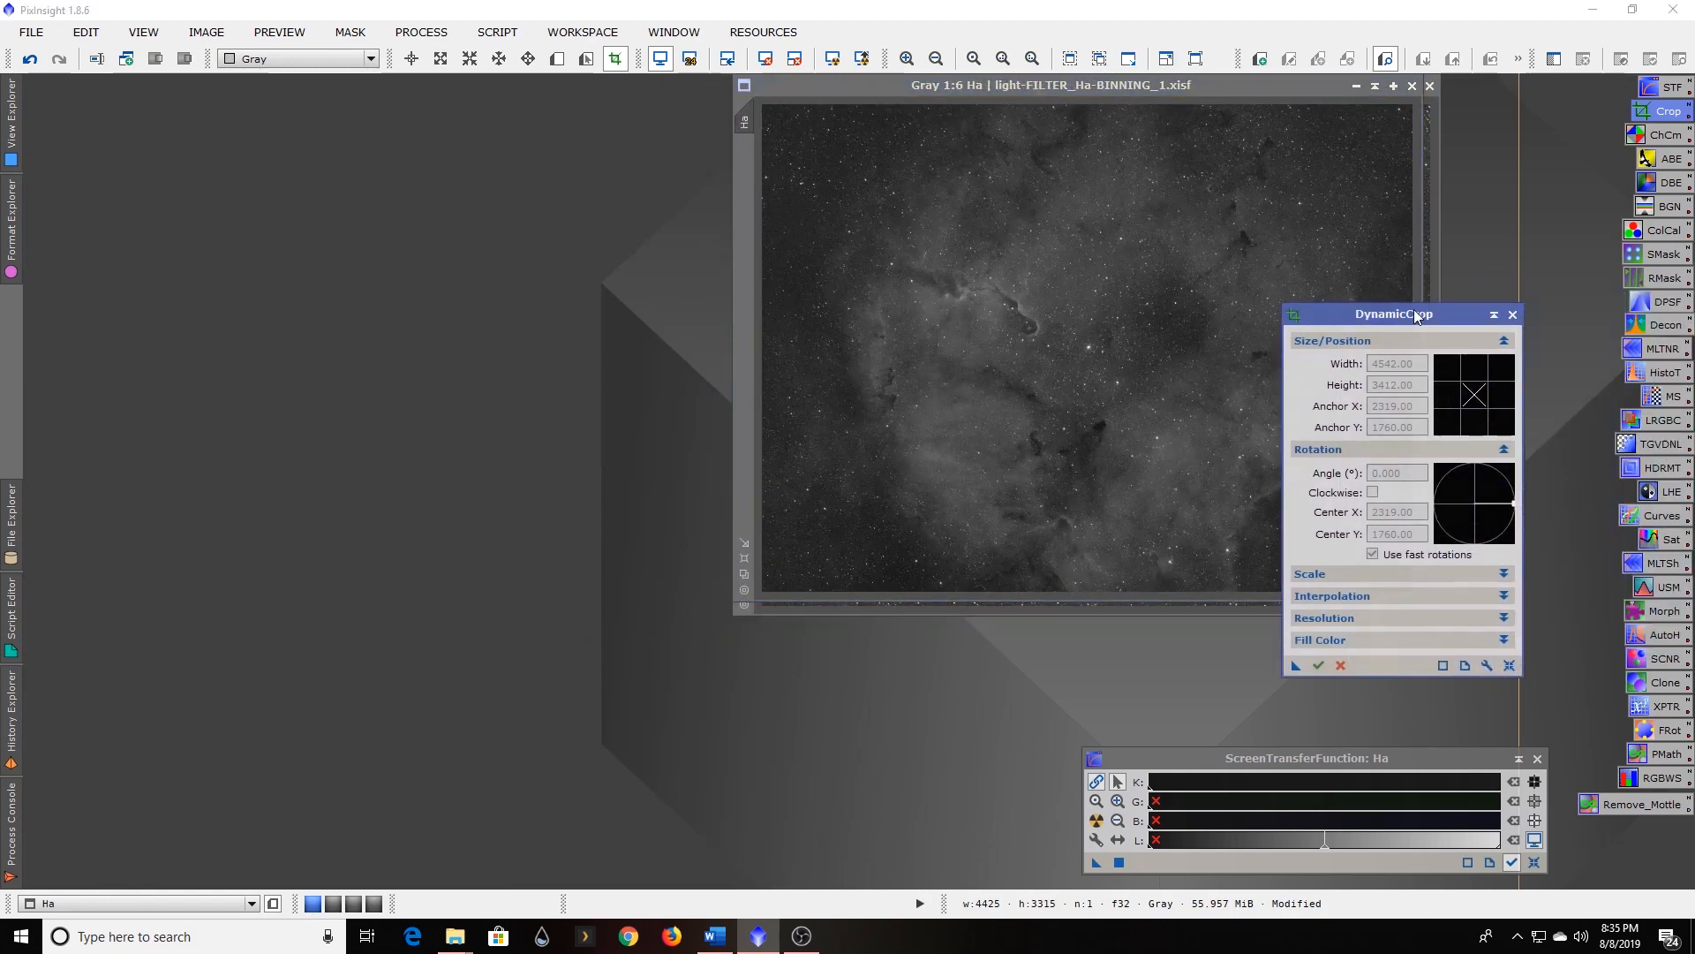
click(1513, 315)
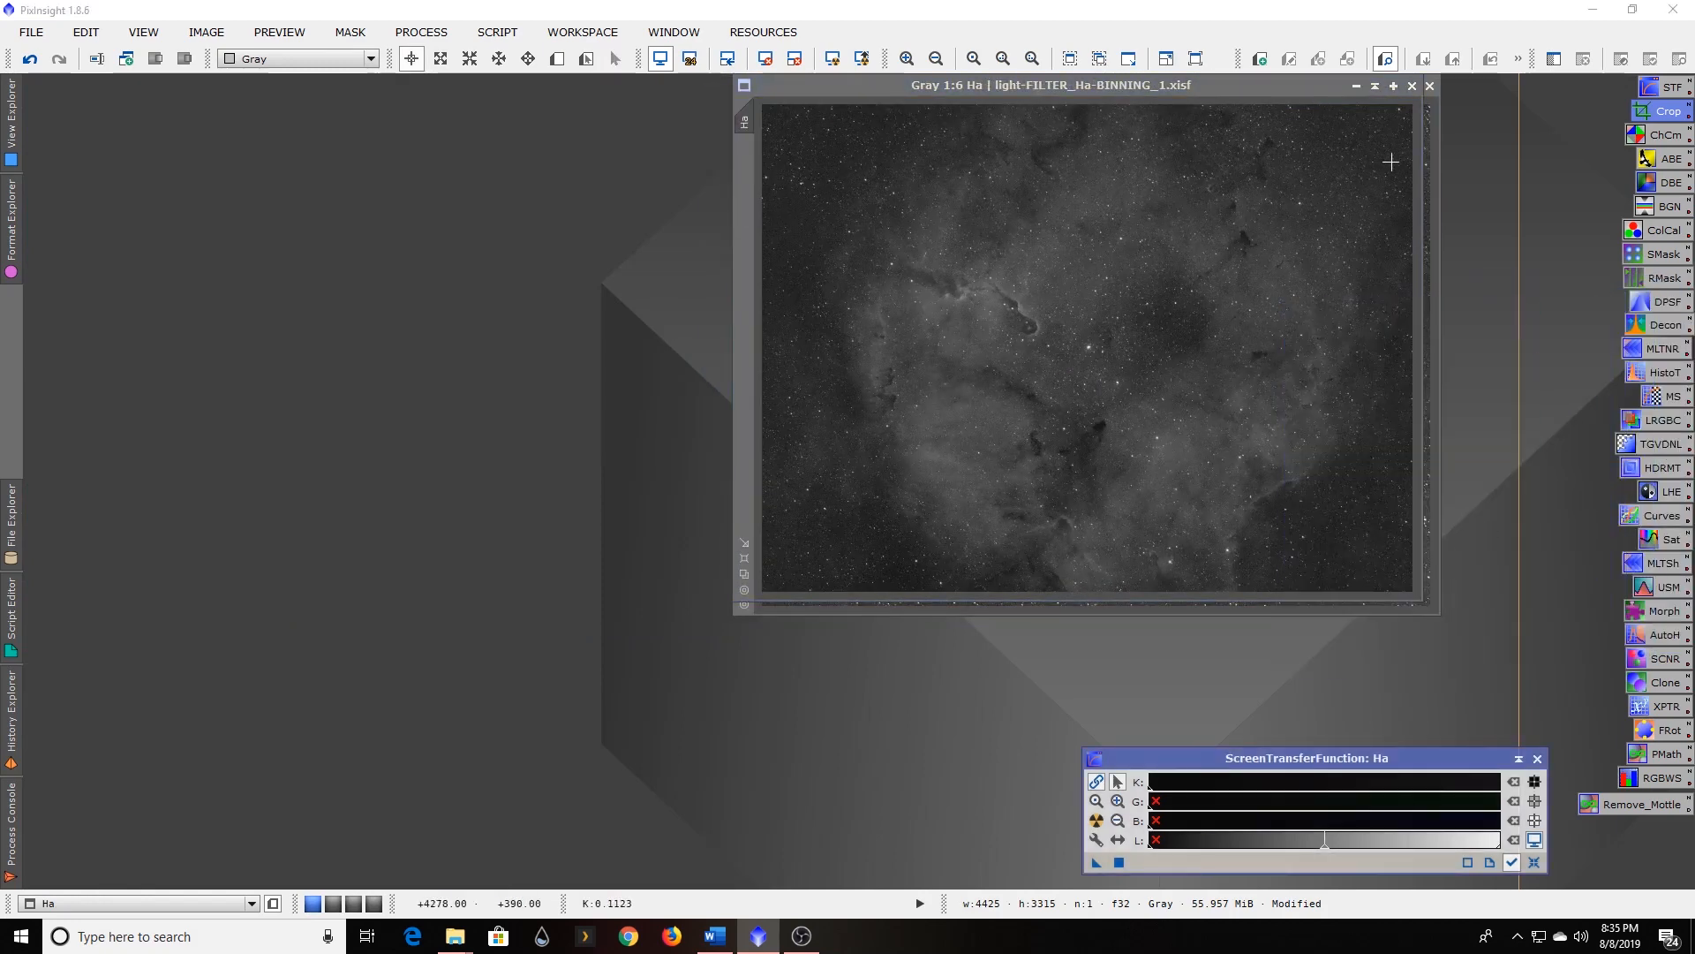
click(1376, 86)
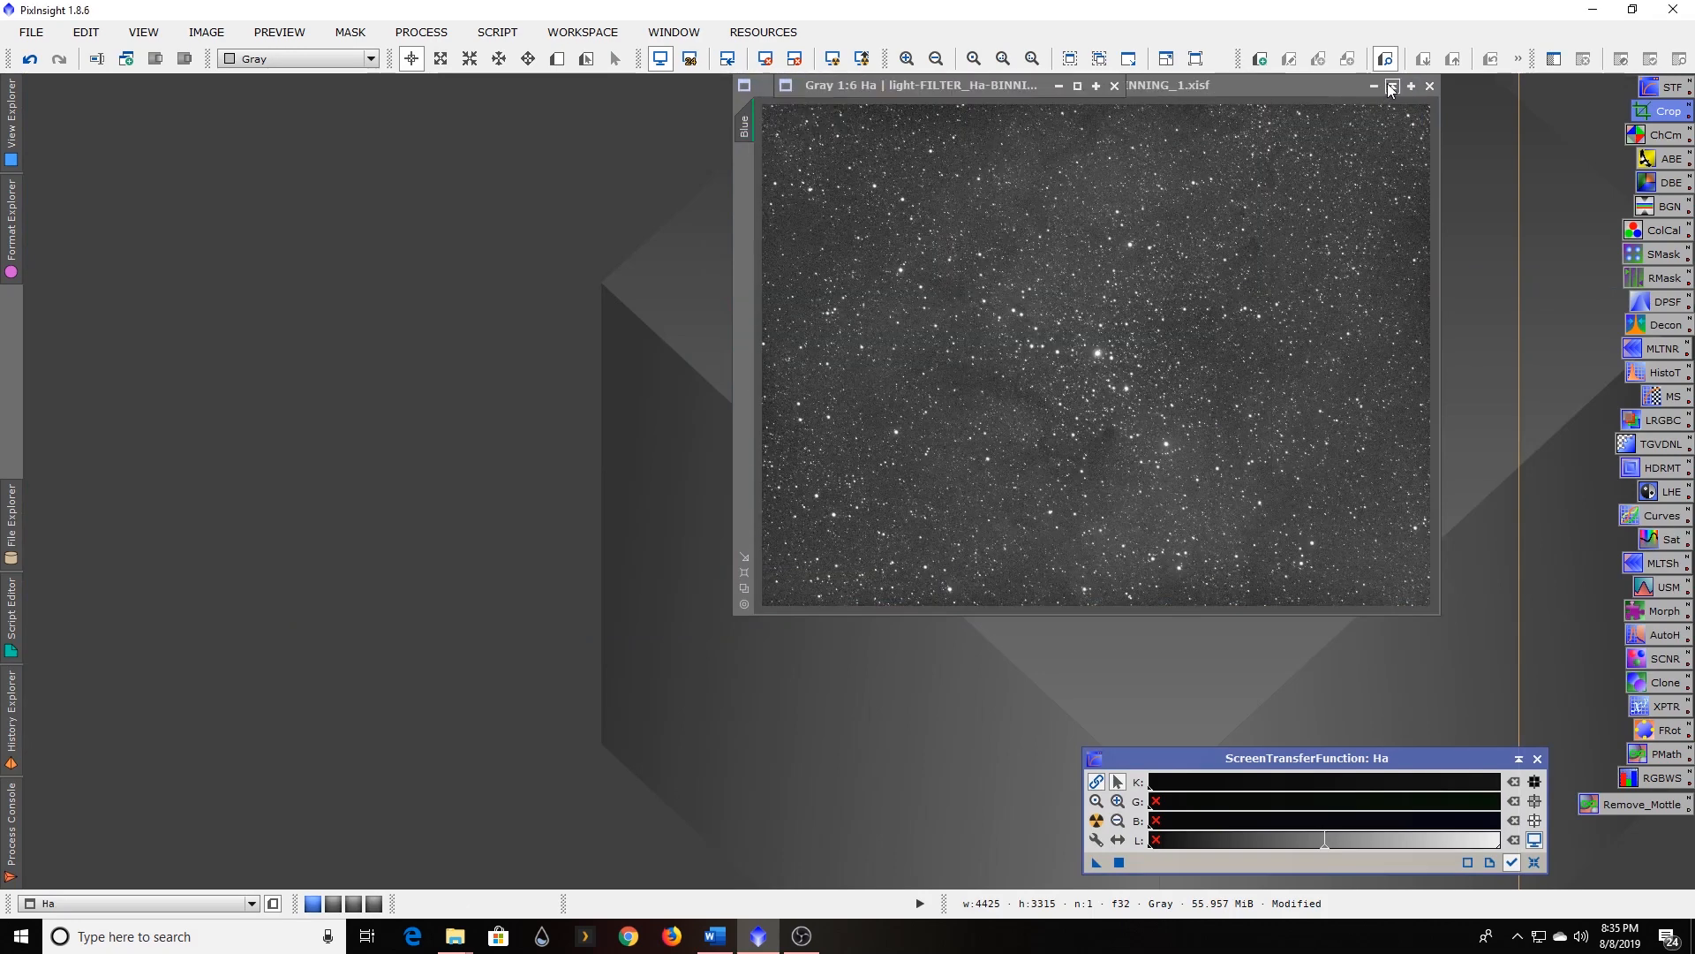
click(1391, 85)
click(1391, 86)
click(1392, 86)
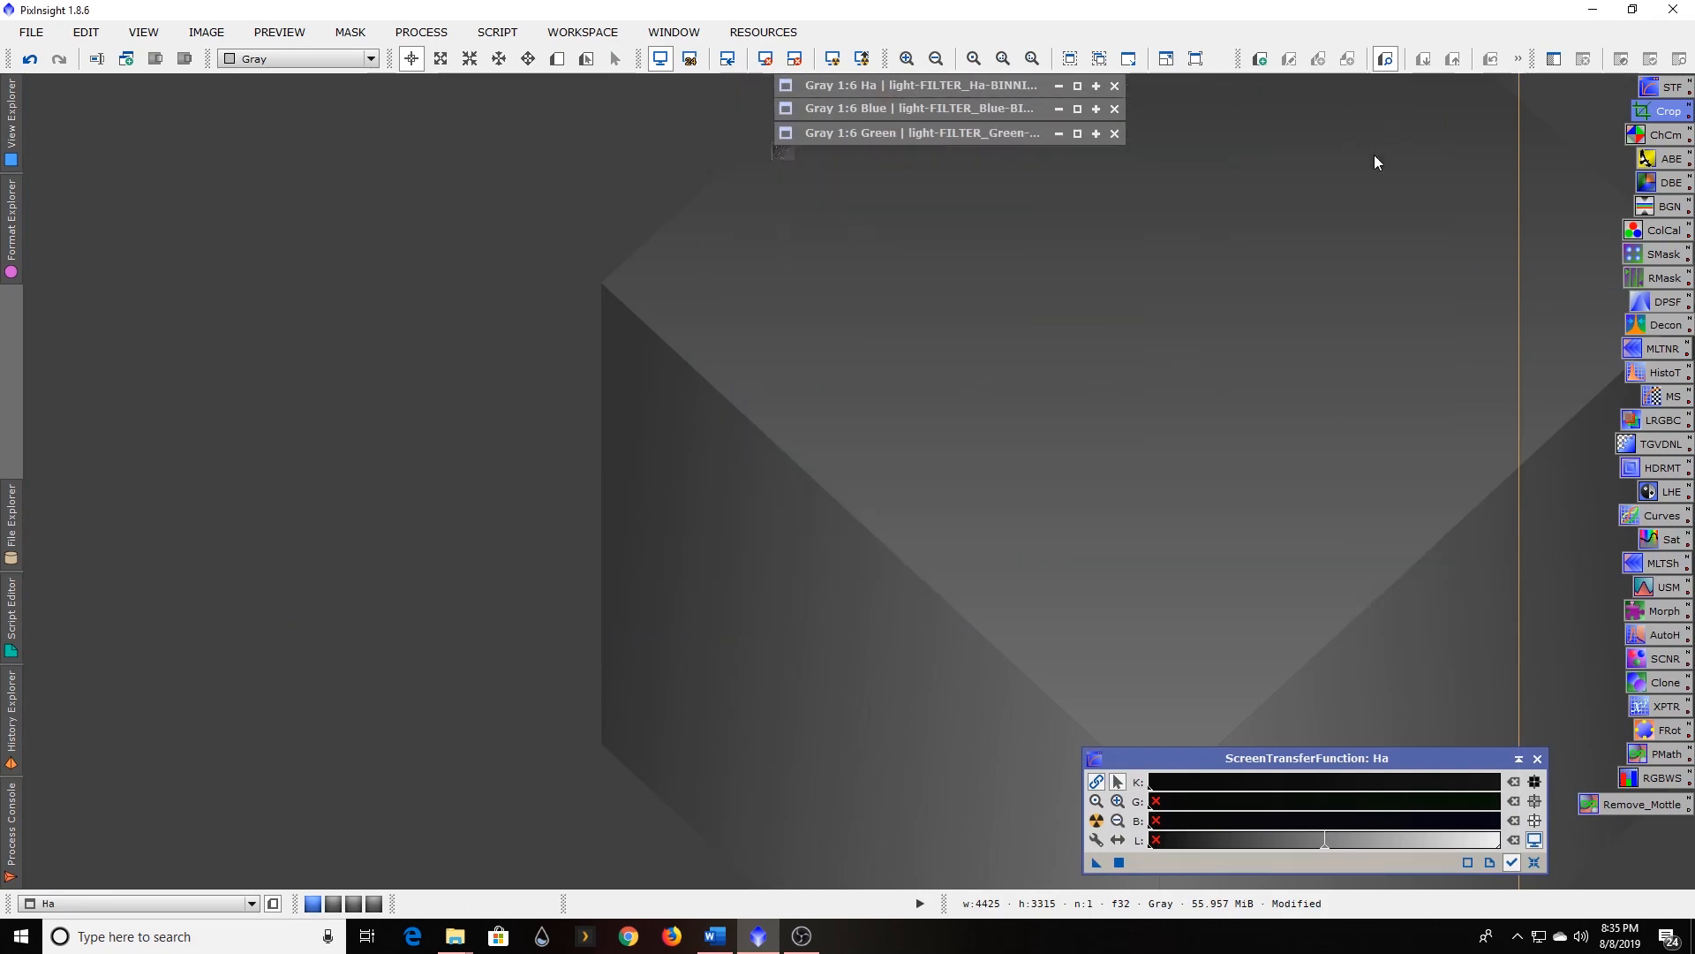
Open ChannelCombination and assign the Red image as the source of the R channel.
double_click(1659, 136)
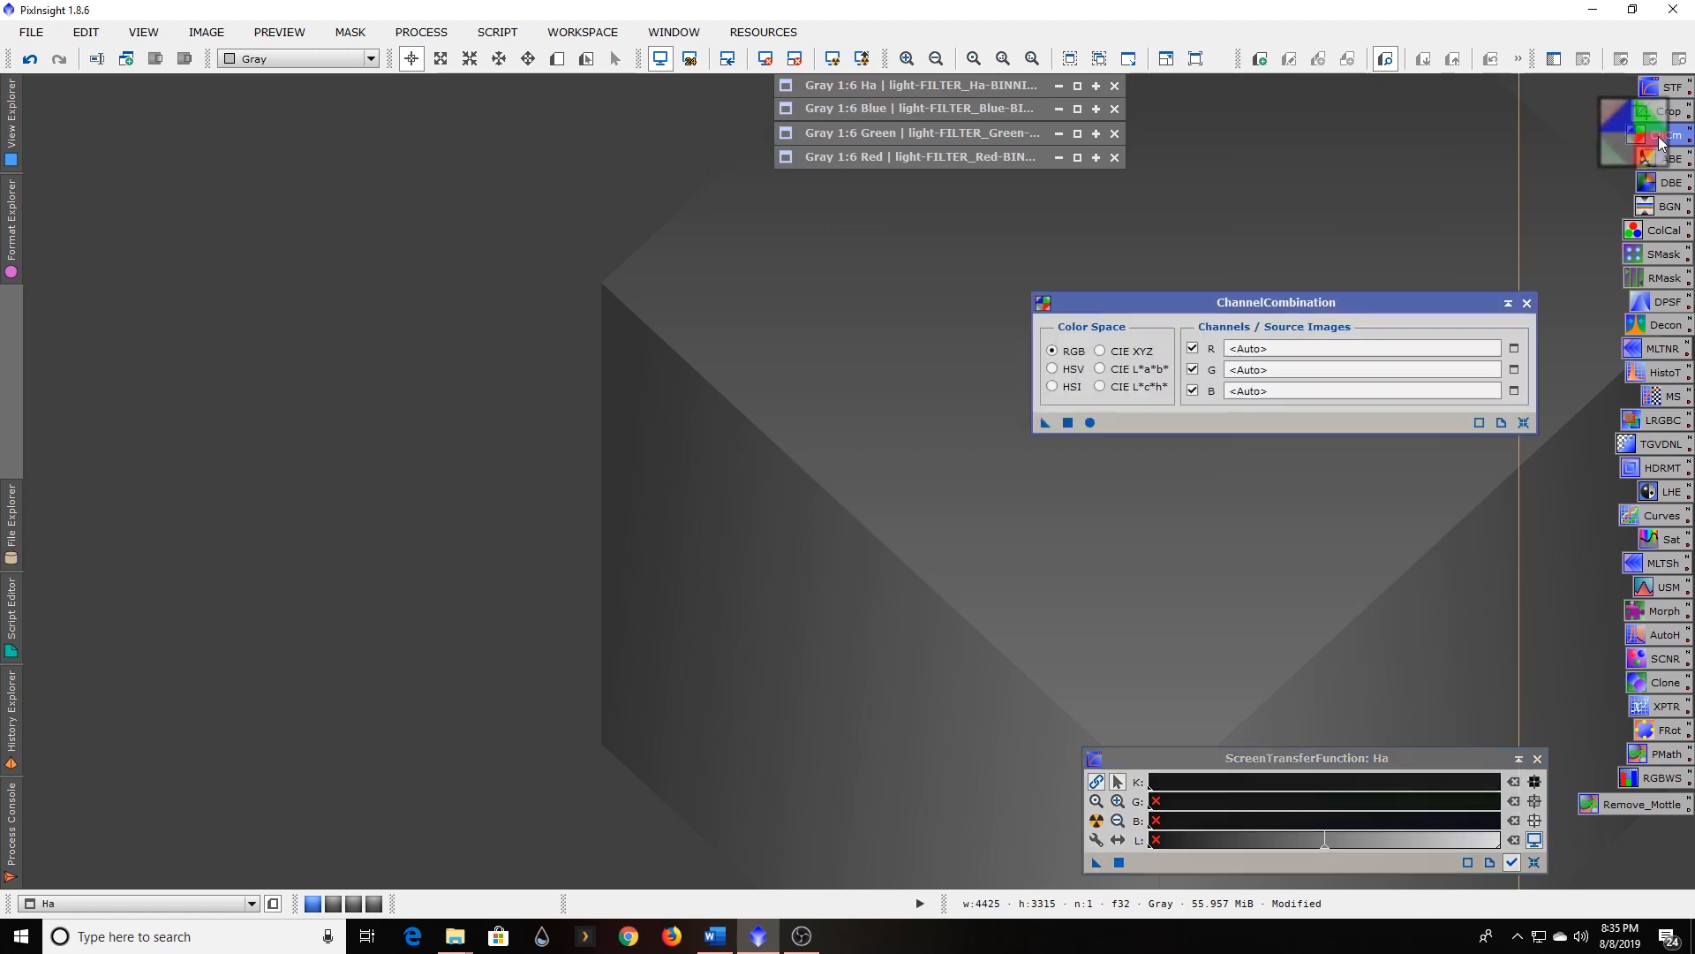
click(1515, 350)
click(709, 454)
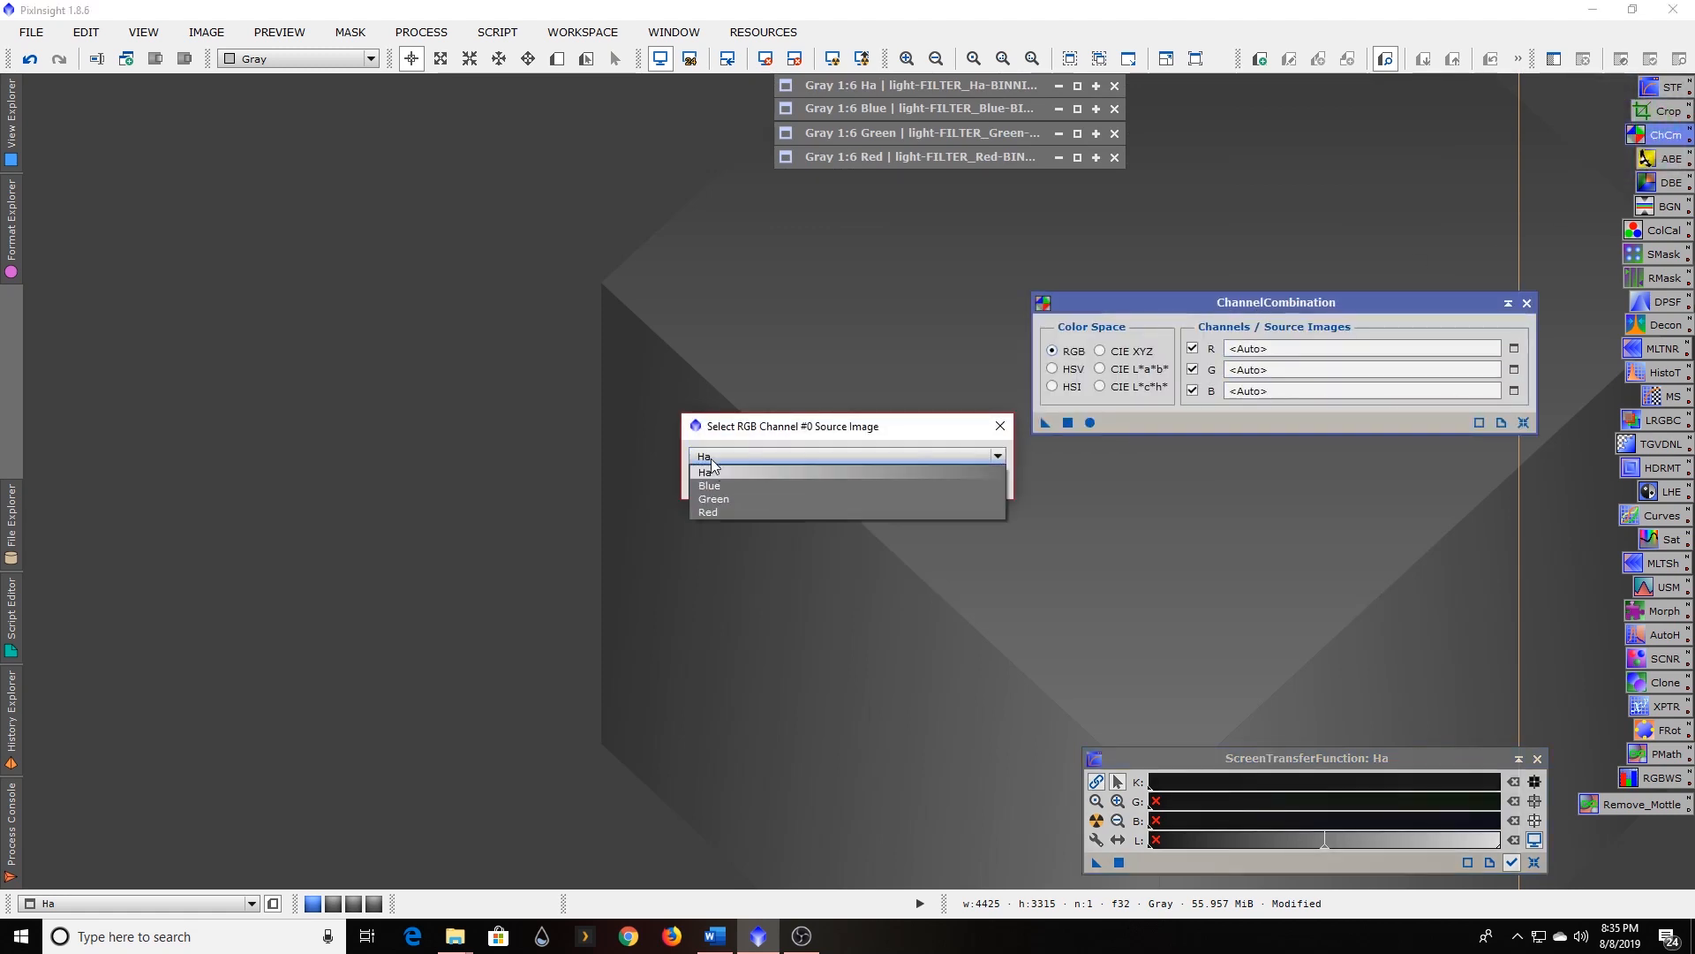
click(722, 511)
click(892, 484)
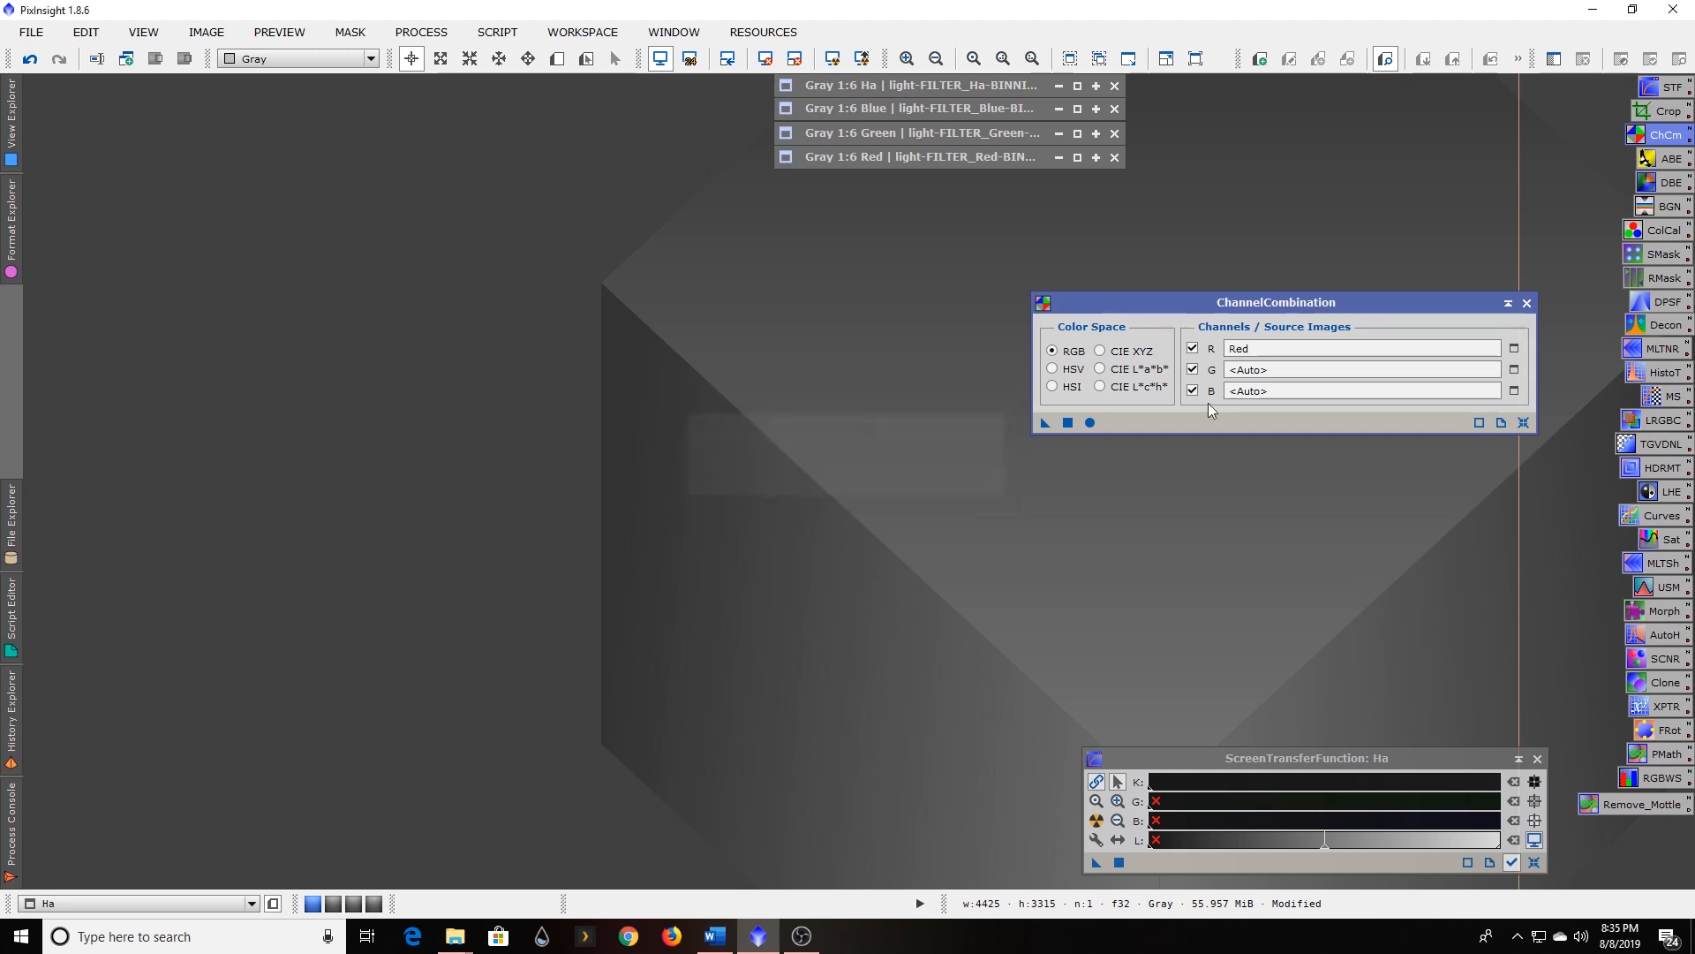
Assign the Green image to the G channel and the Blue image to the B channel.
click(1514, 369)
click(824, 454)
click(736, 499)
click(893, 485)
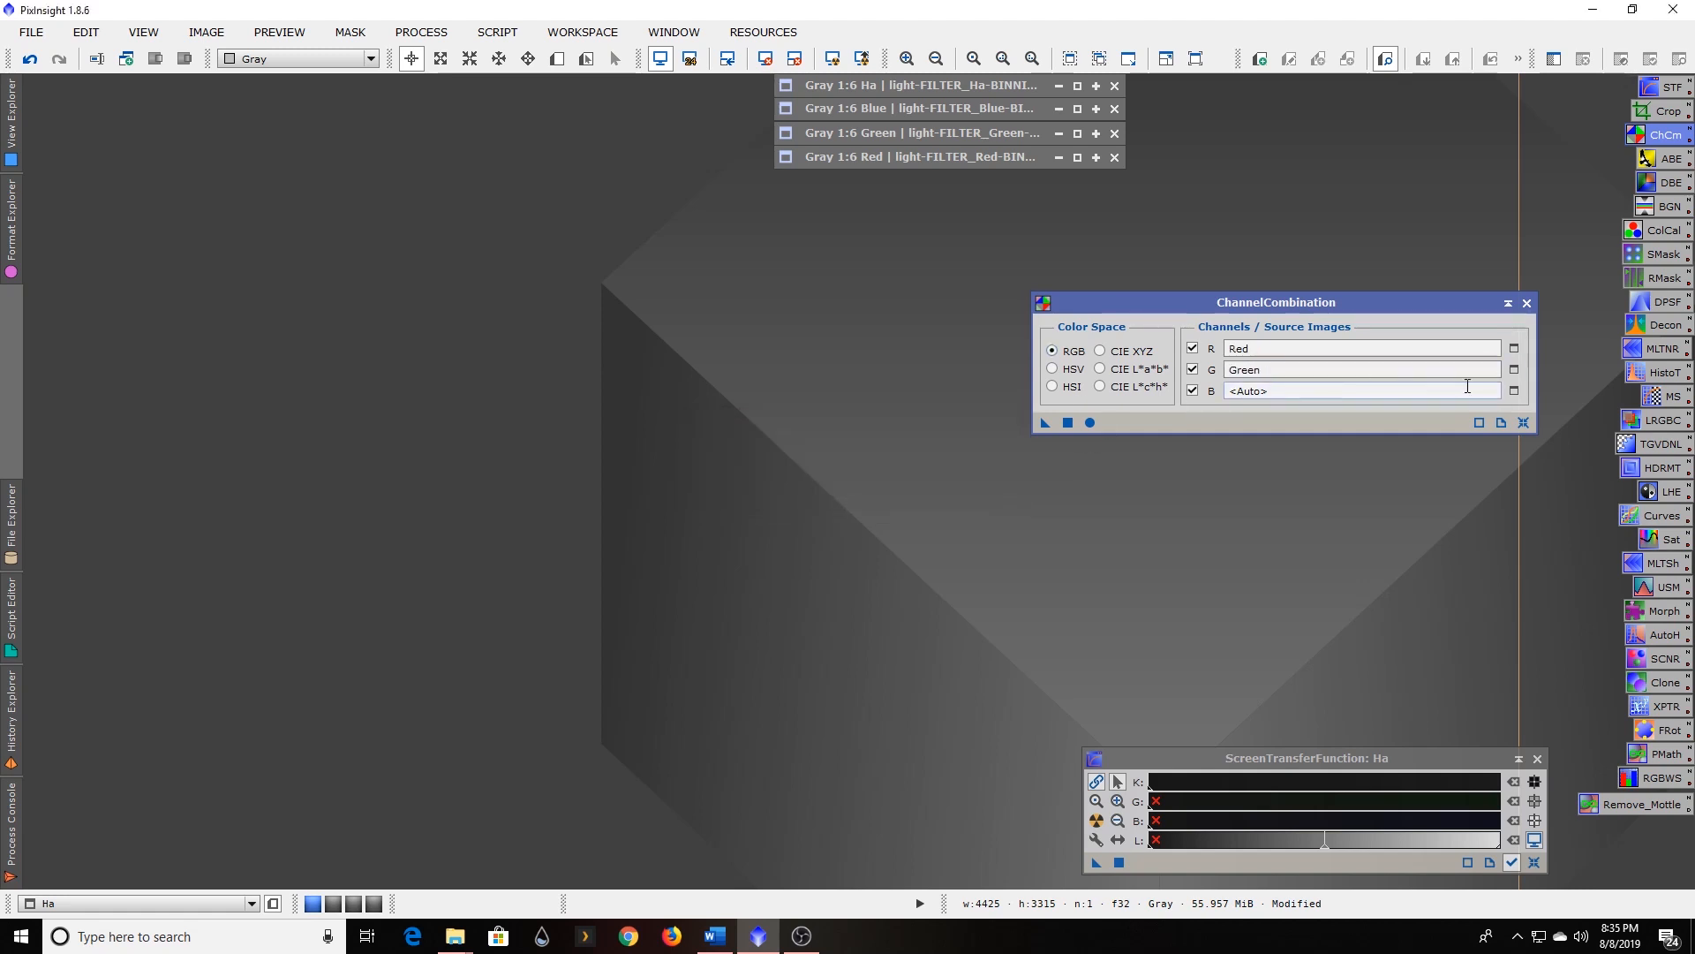
click(1514, 392)
click(803, 454)
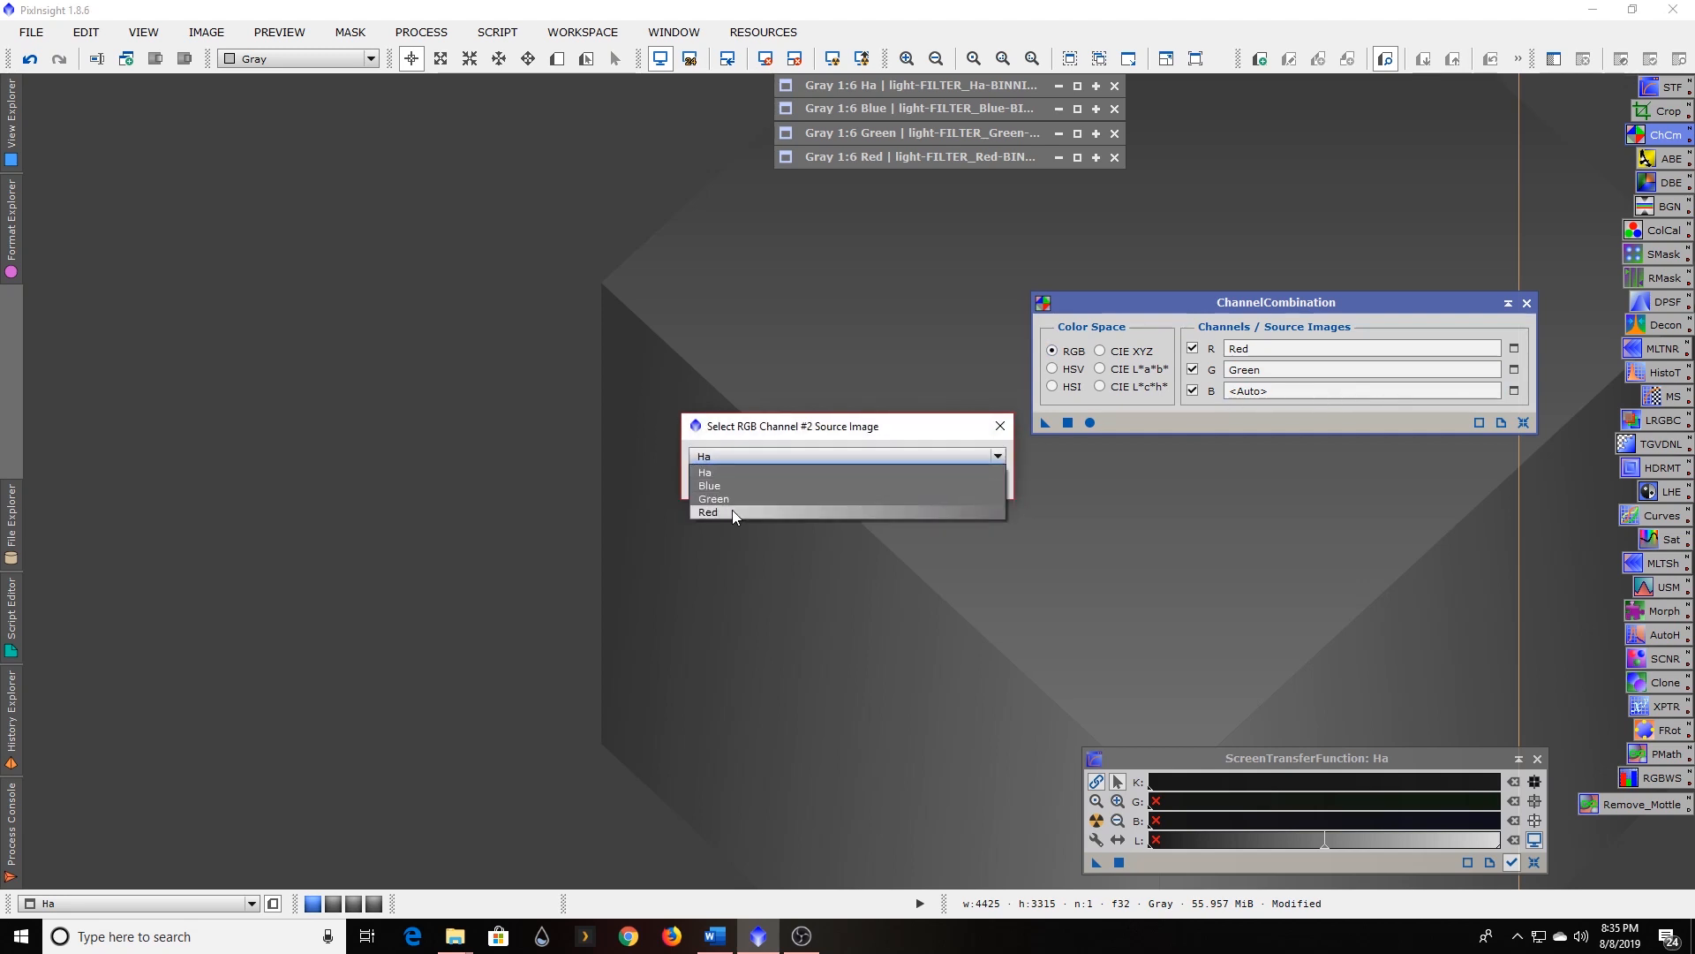
click(733, 487)
click(889, 483)
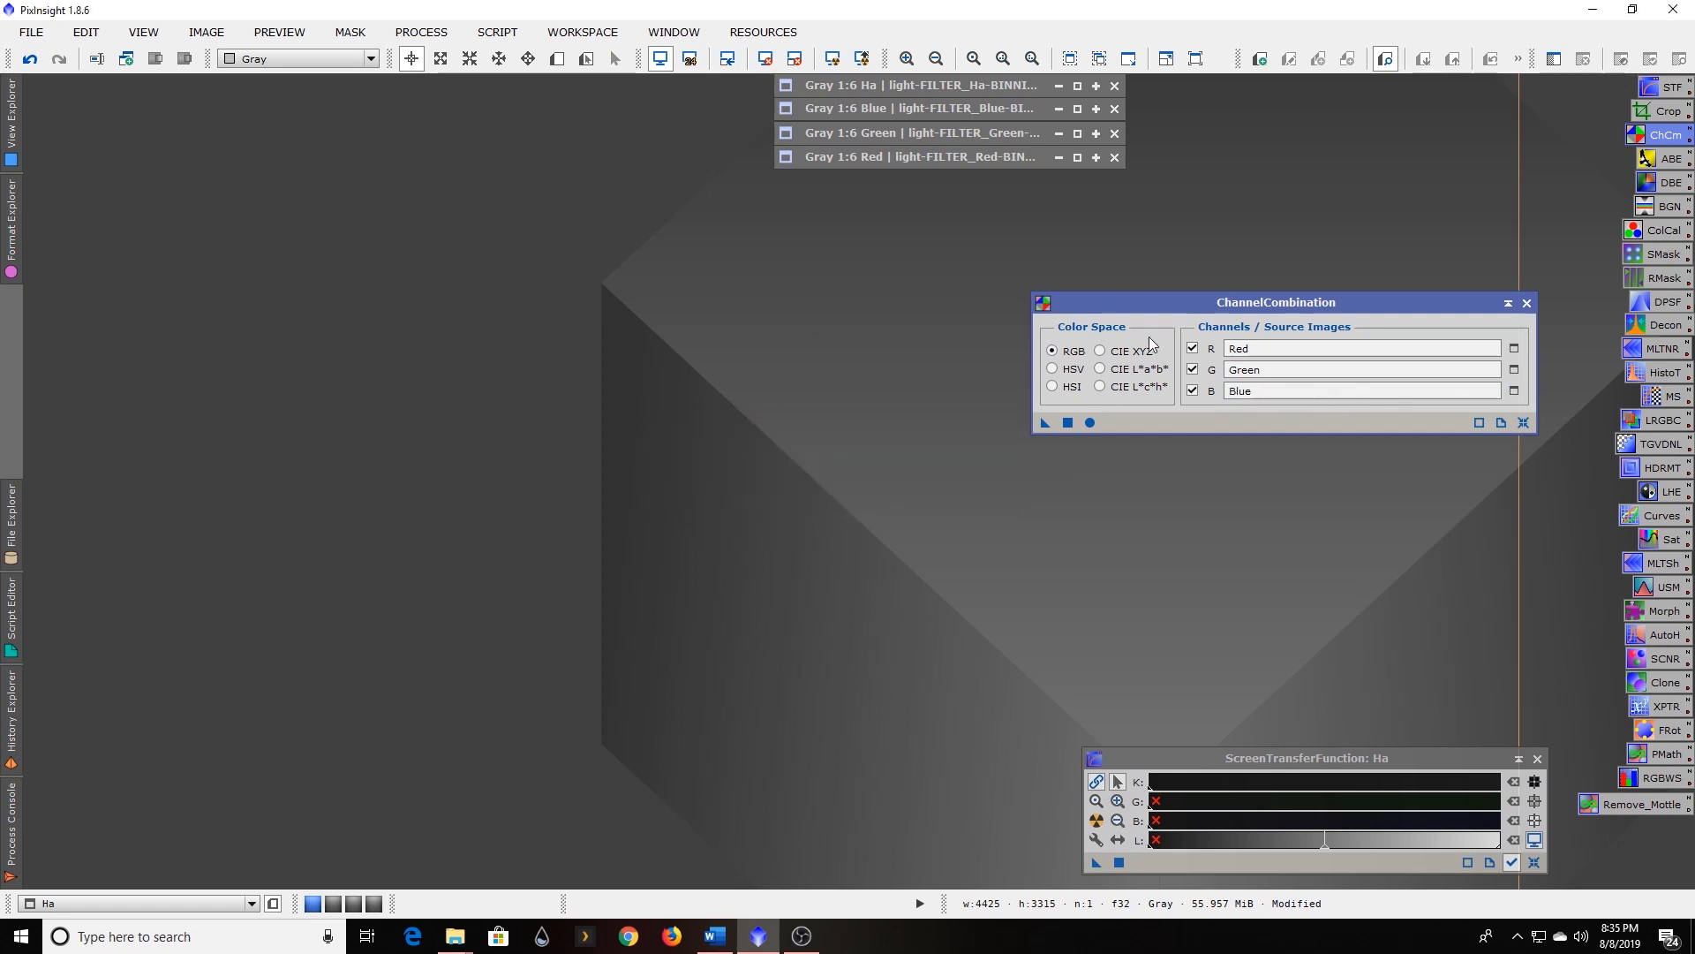
Create the combined RGB image, move it clear of the process window and auto-stretch its display.
click(1089, 423)
drag(814, 347, 537, 210)
click(833, 59)
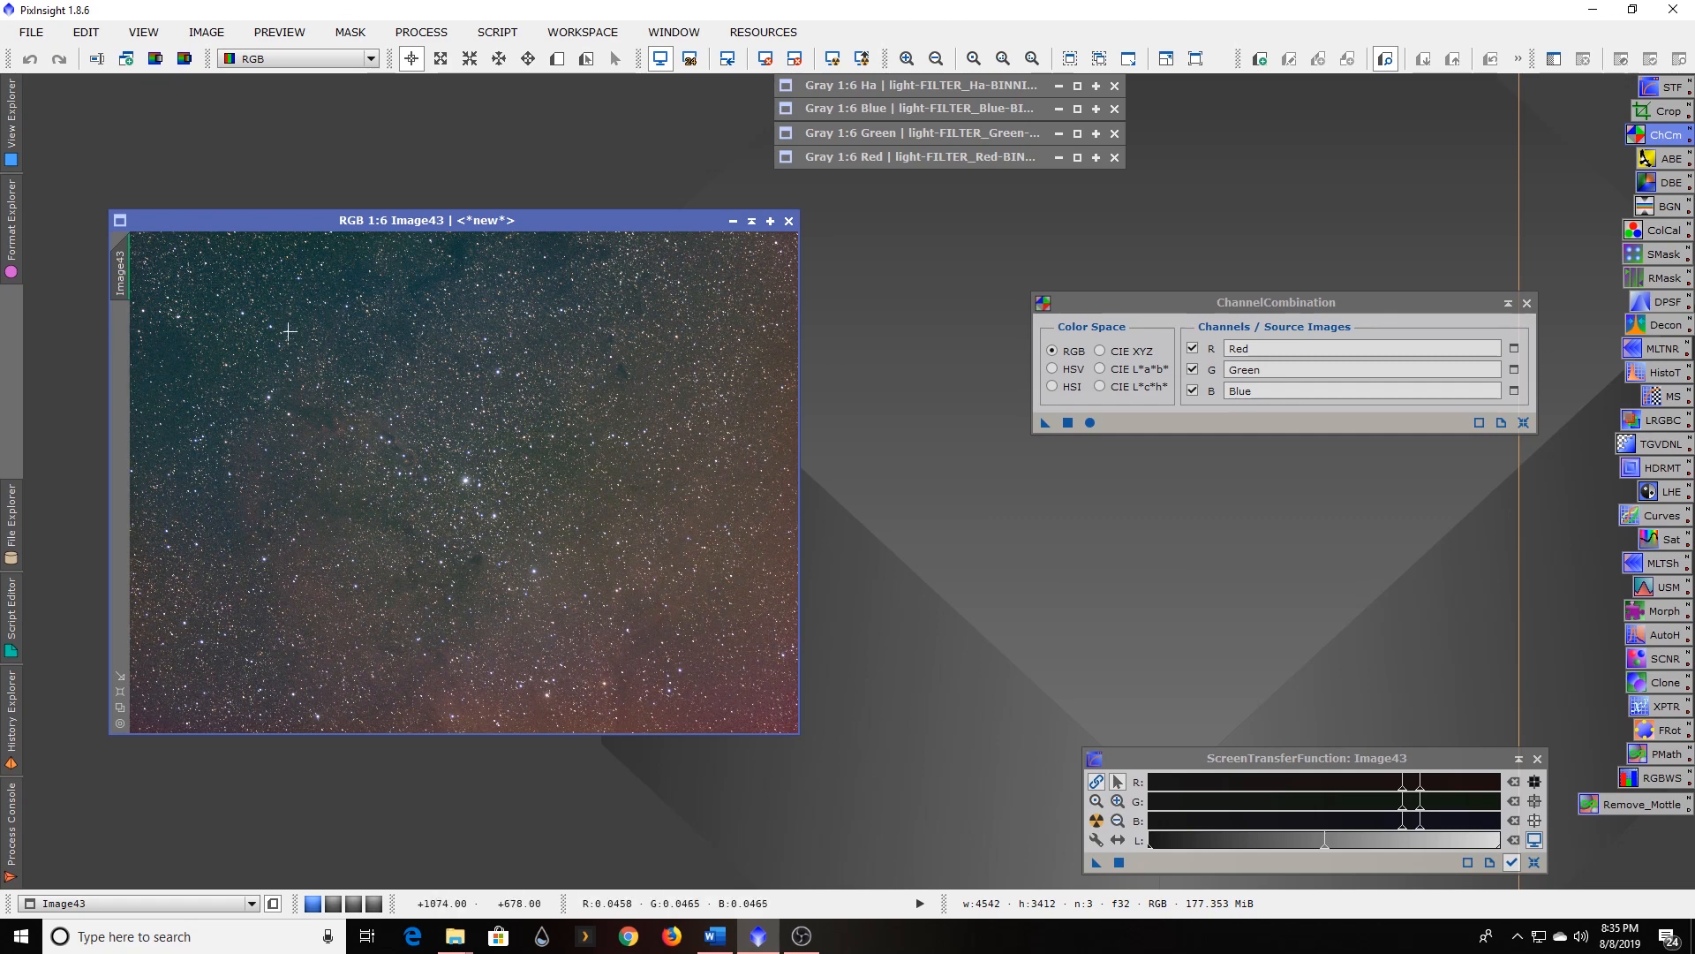
Run AutomaticBackgroundExtractor on the combined RGB image with Subtraction correction, and auto-stretch the display of the extracted background model.
click(1671, 161)
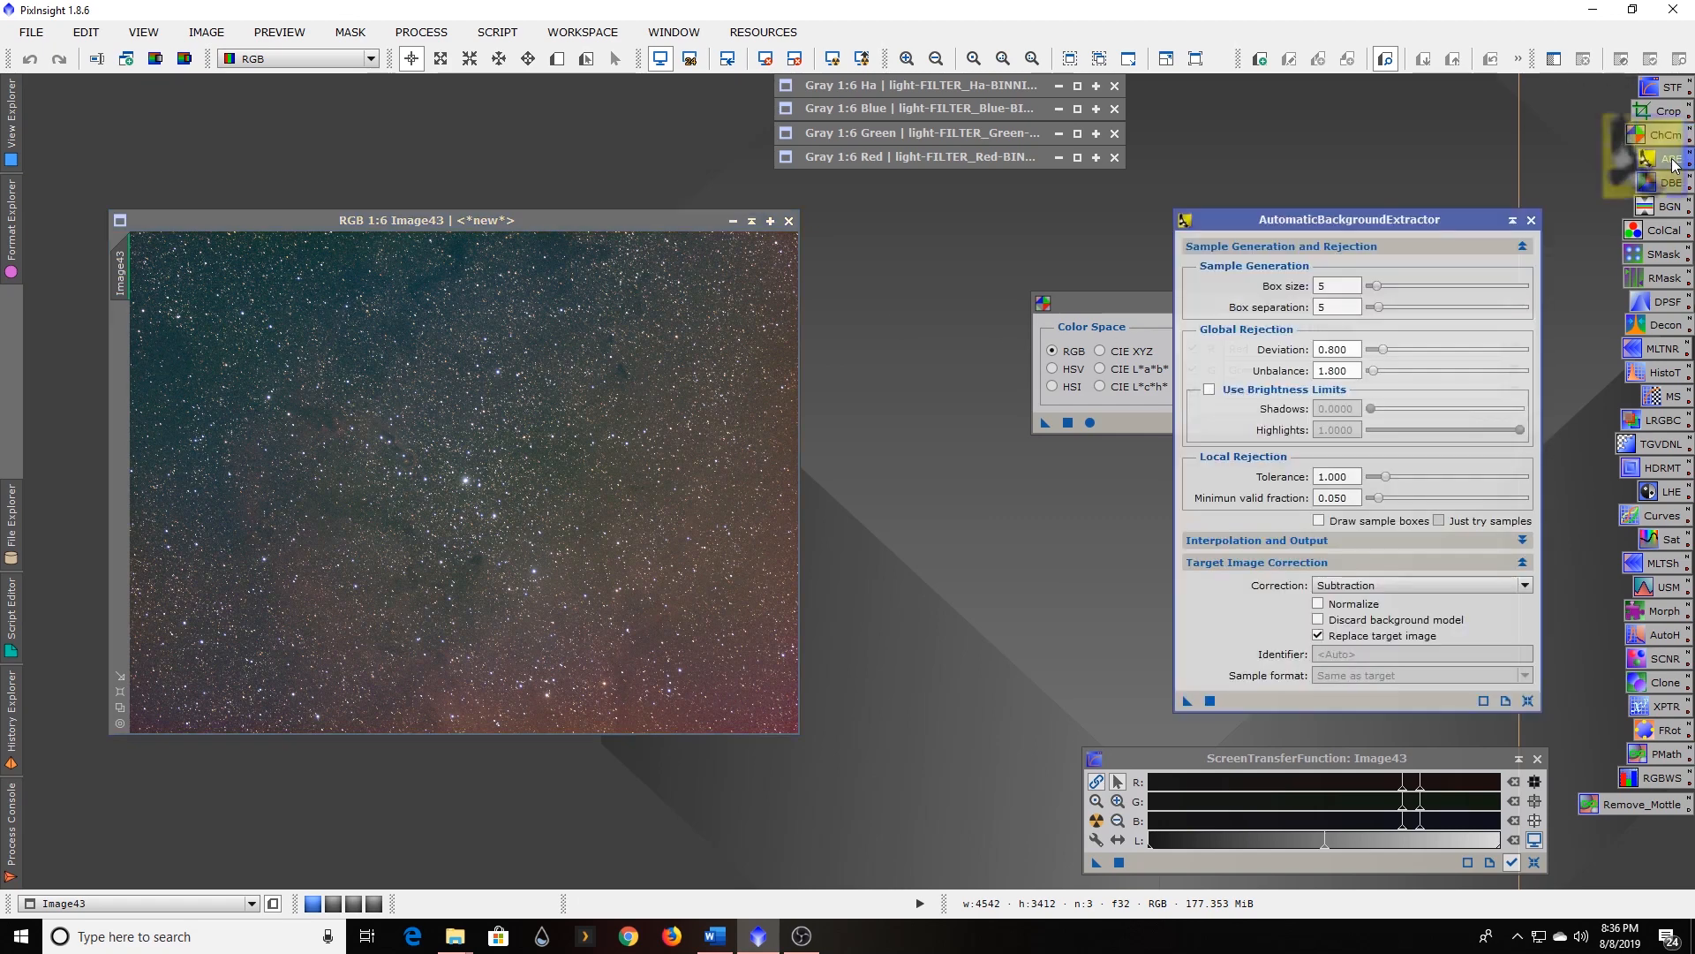
drag(1295, 220, 1140, 217)
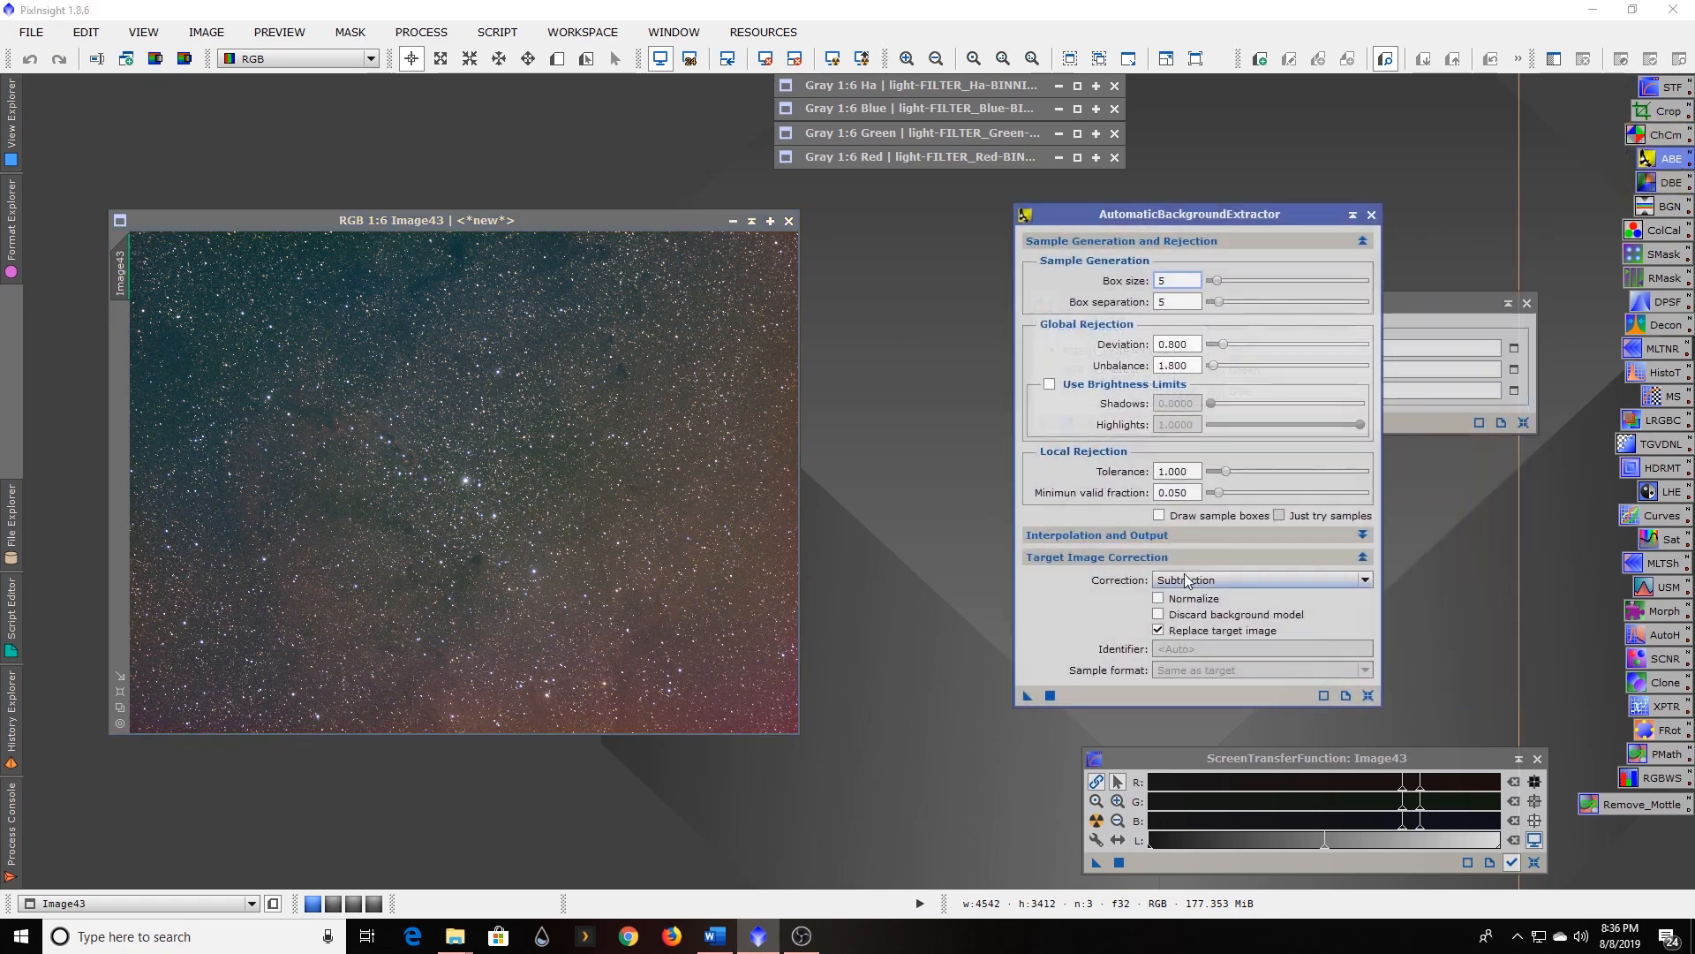
click(1173, 580)
click(1179, 611)
drag(1027, 696, 505, 512)
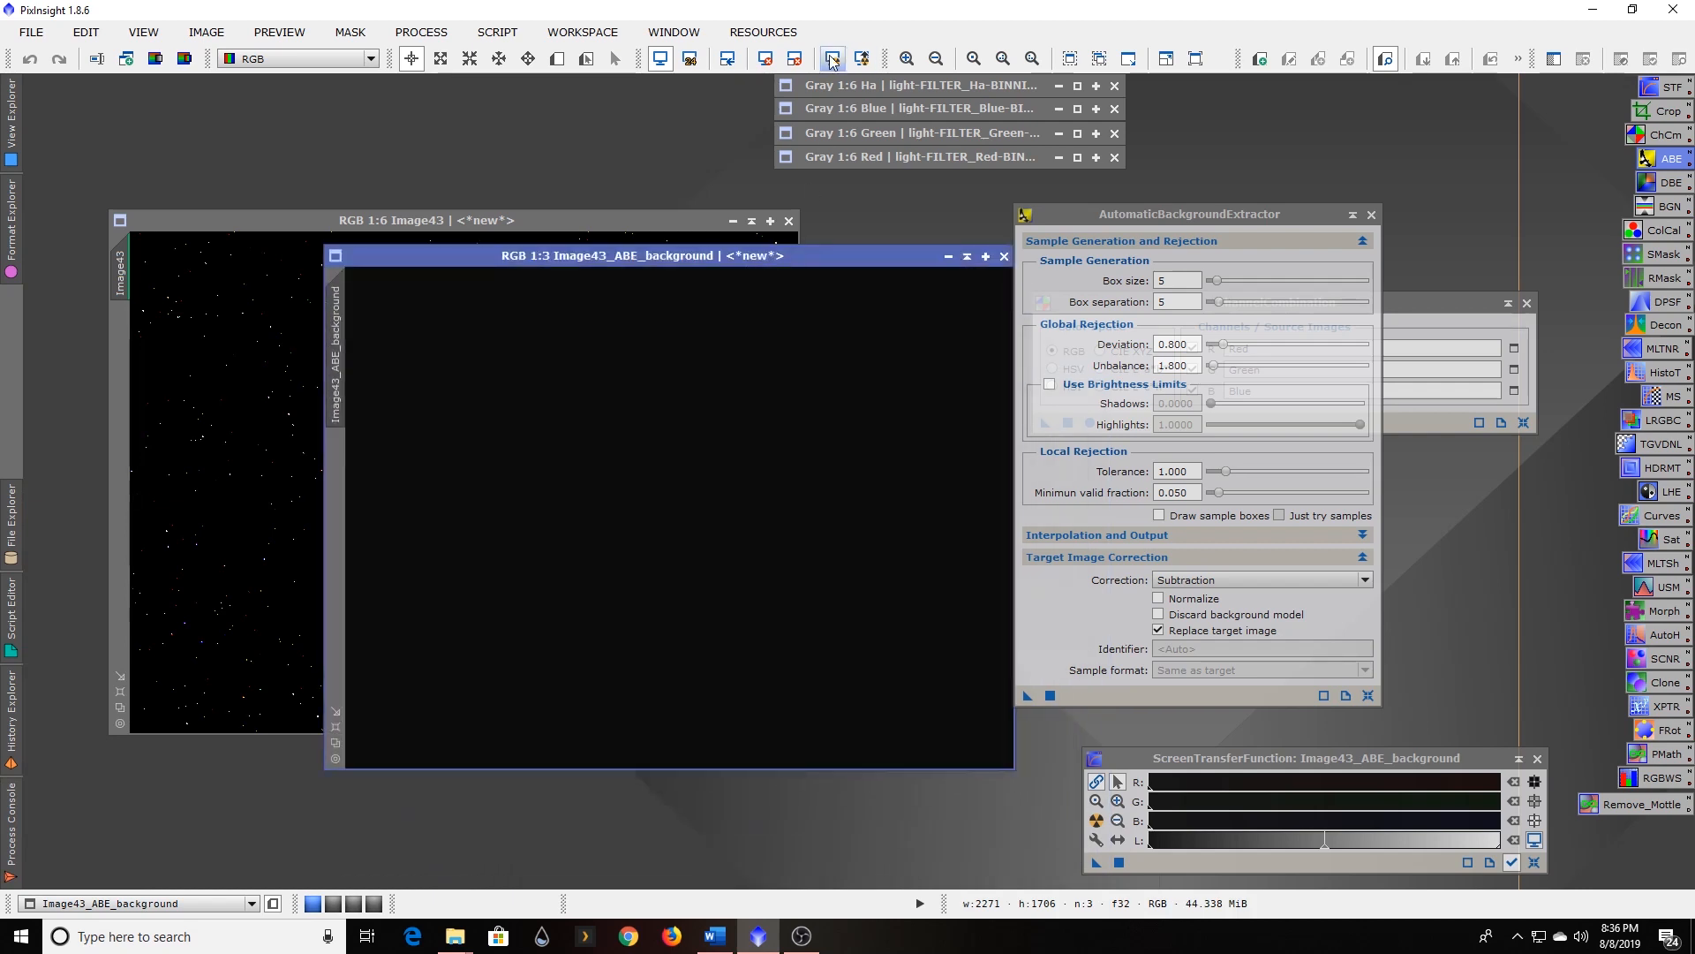
click(832, 58)
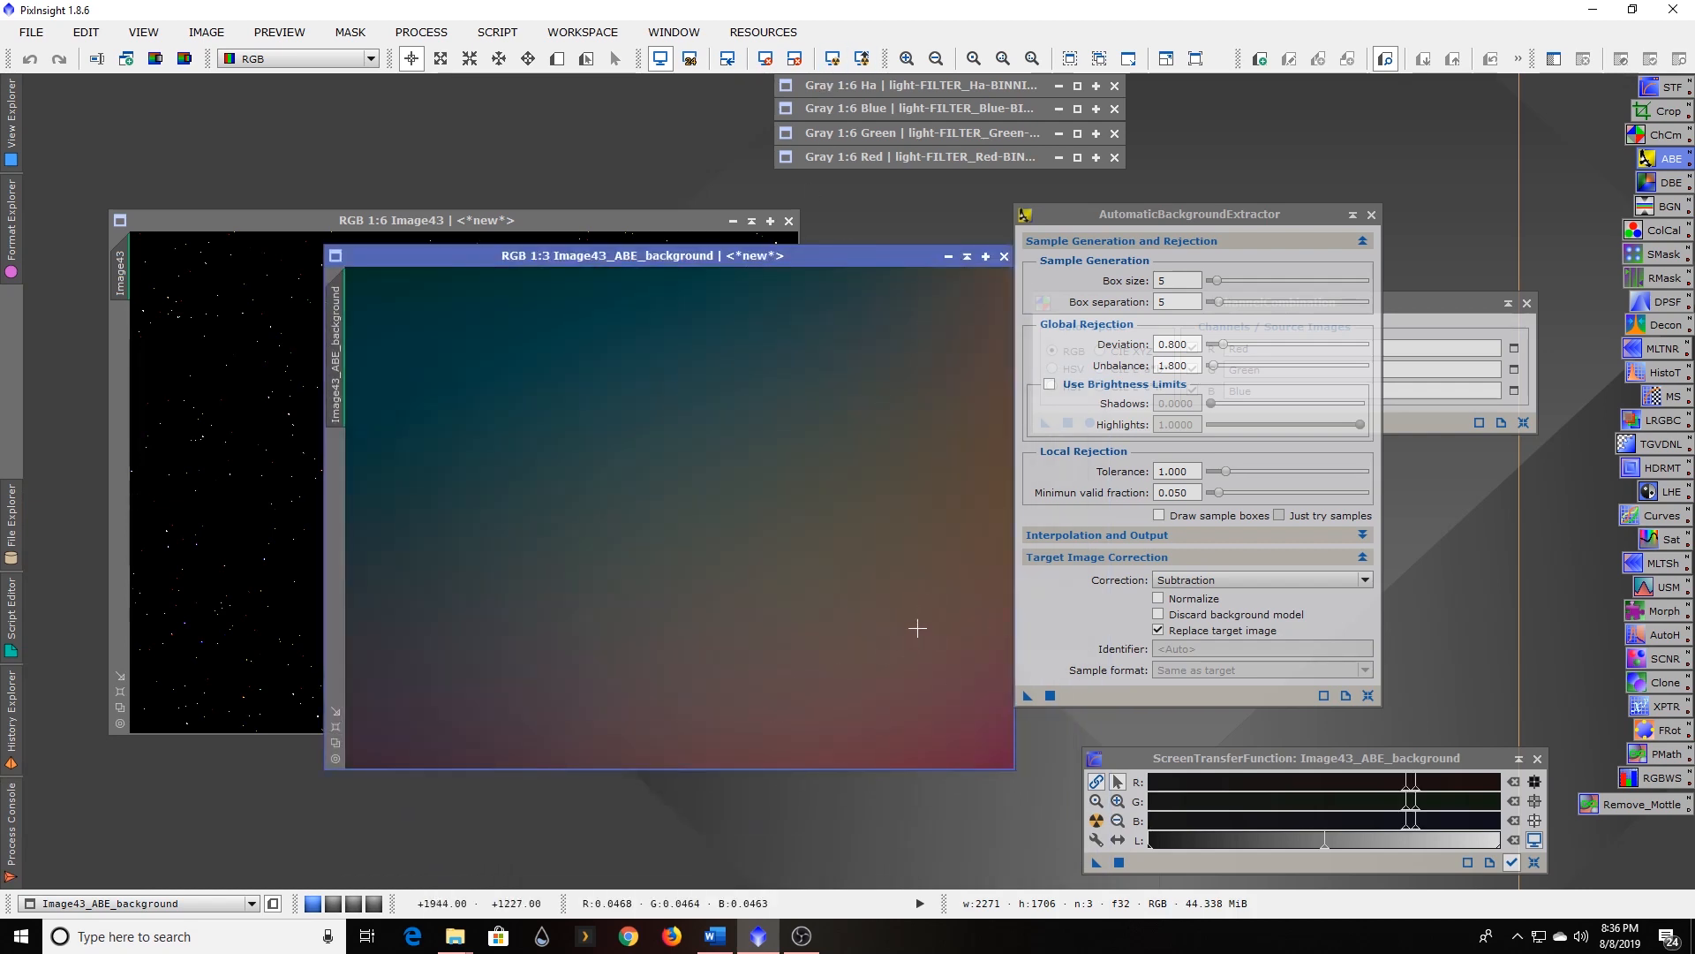
Discard the extracted background model, auto-stretch the corrected RGB image's display, and close AutomaticBackgroundExtractor.
drag(894, 258, 855, 256)
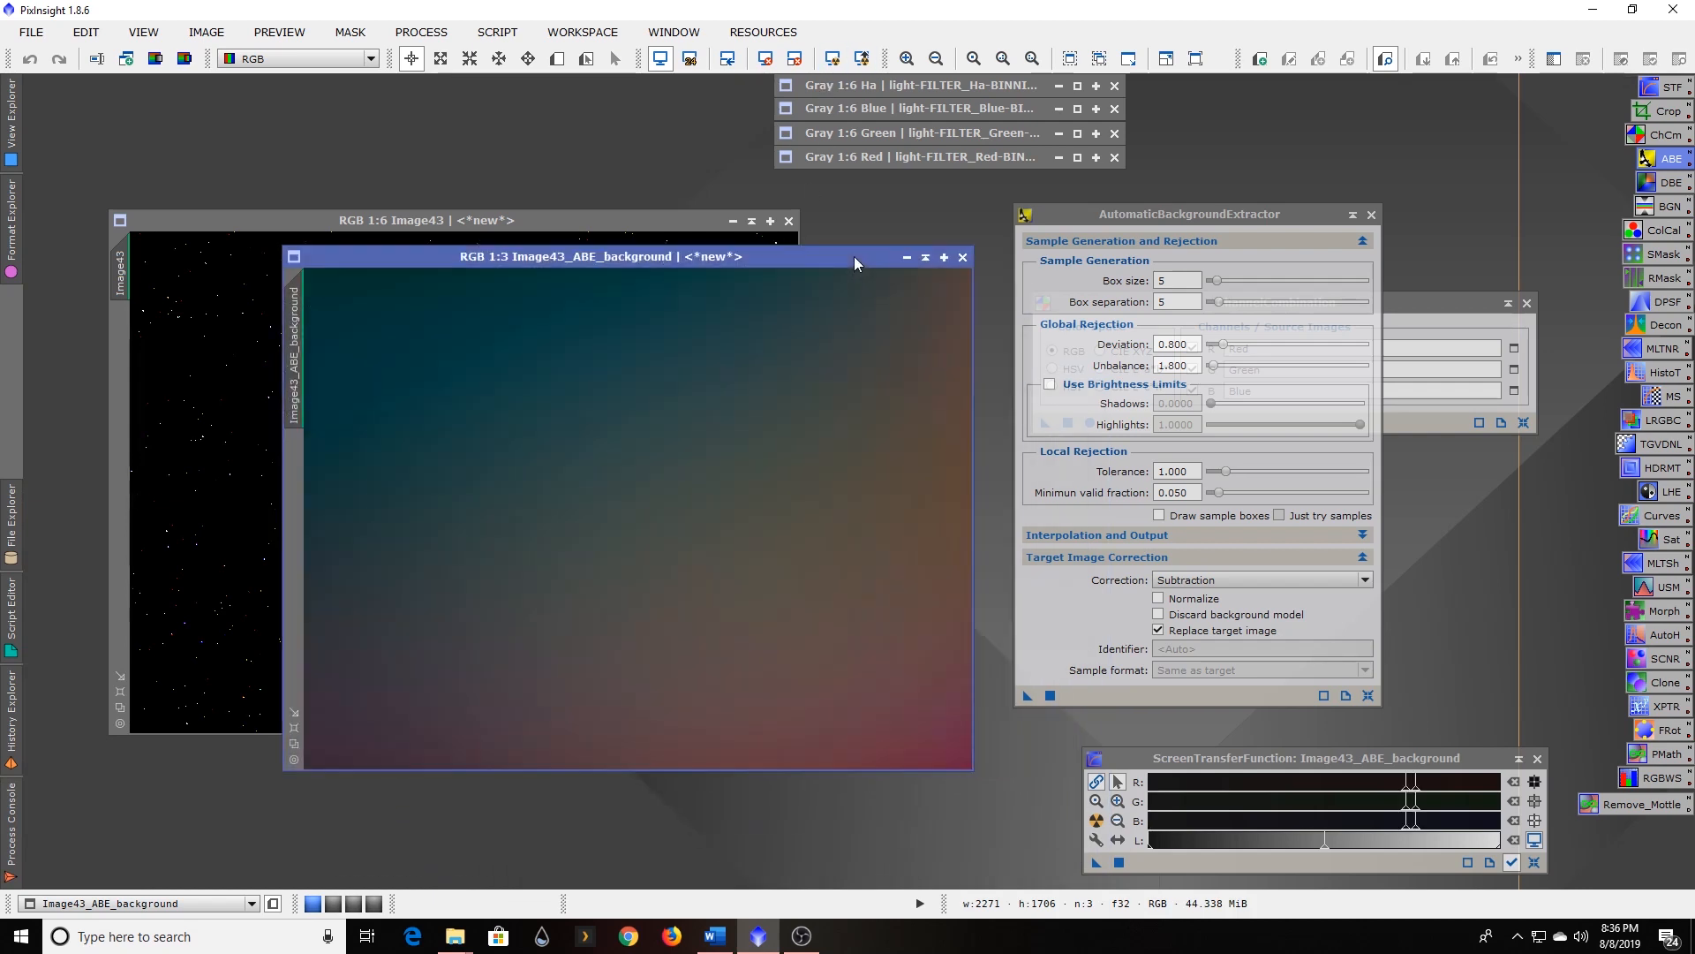
click(961, 257)
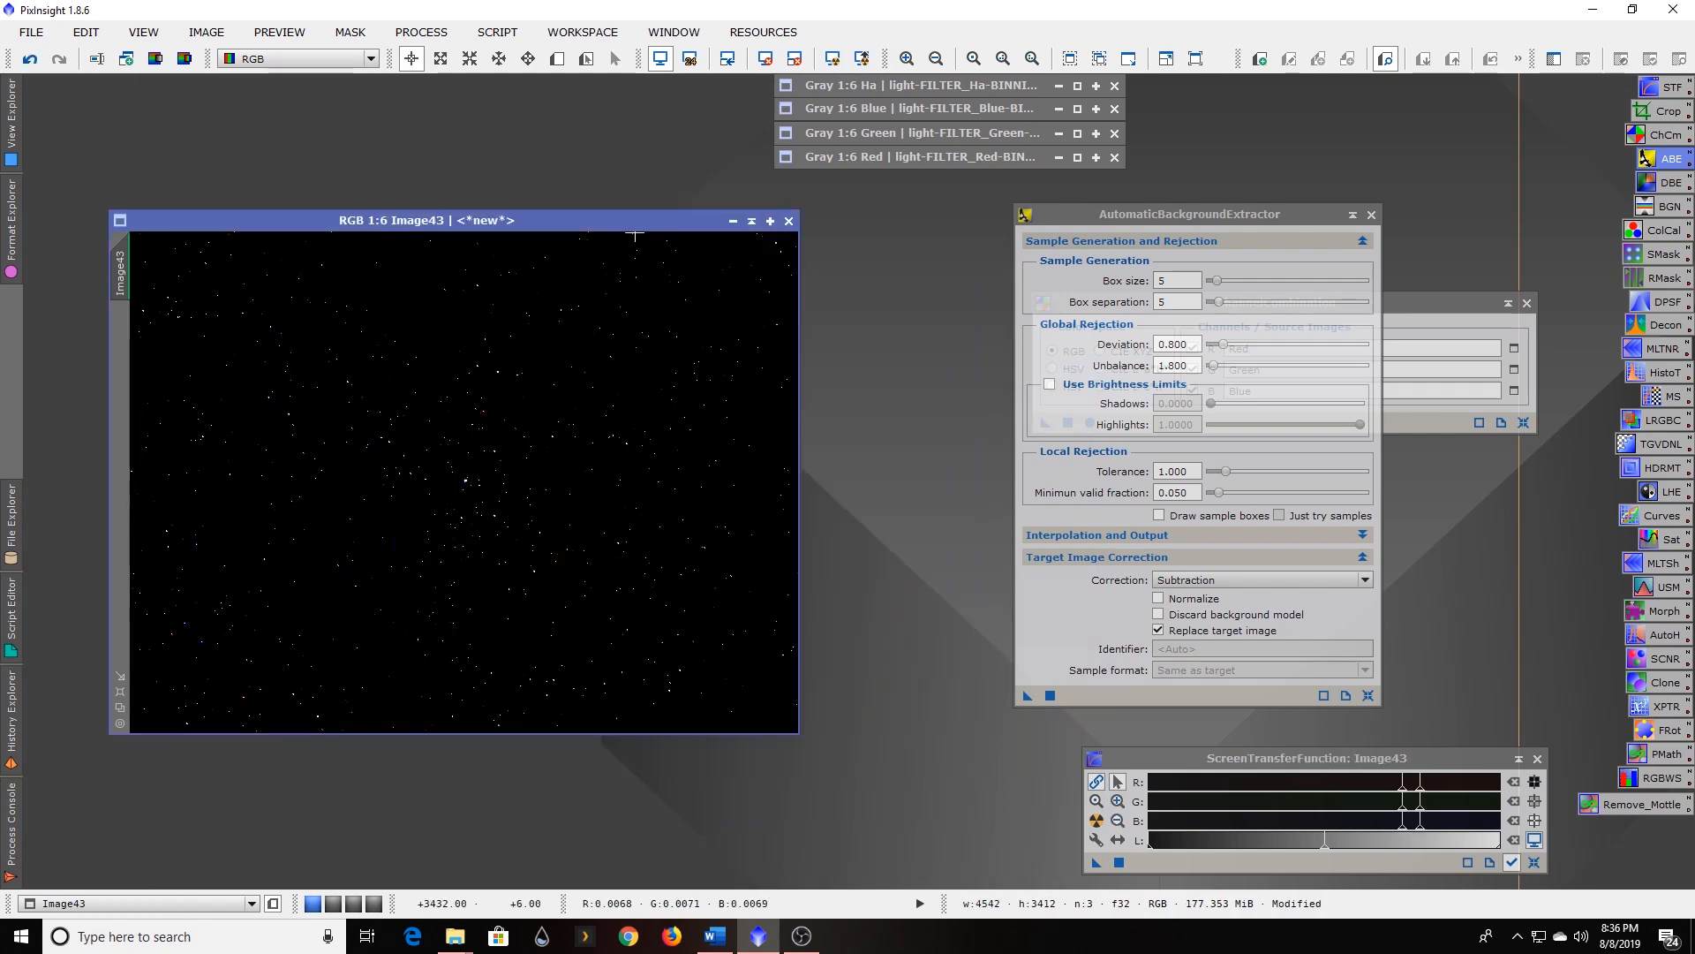
click(836, 58)
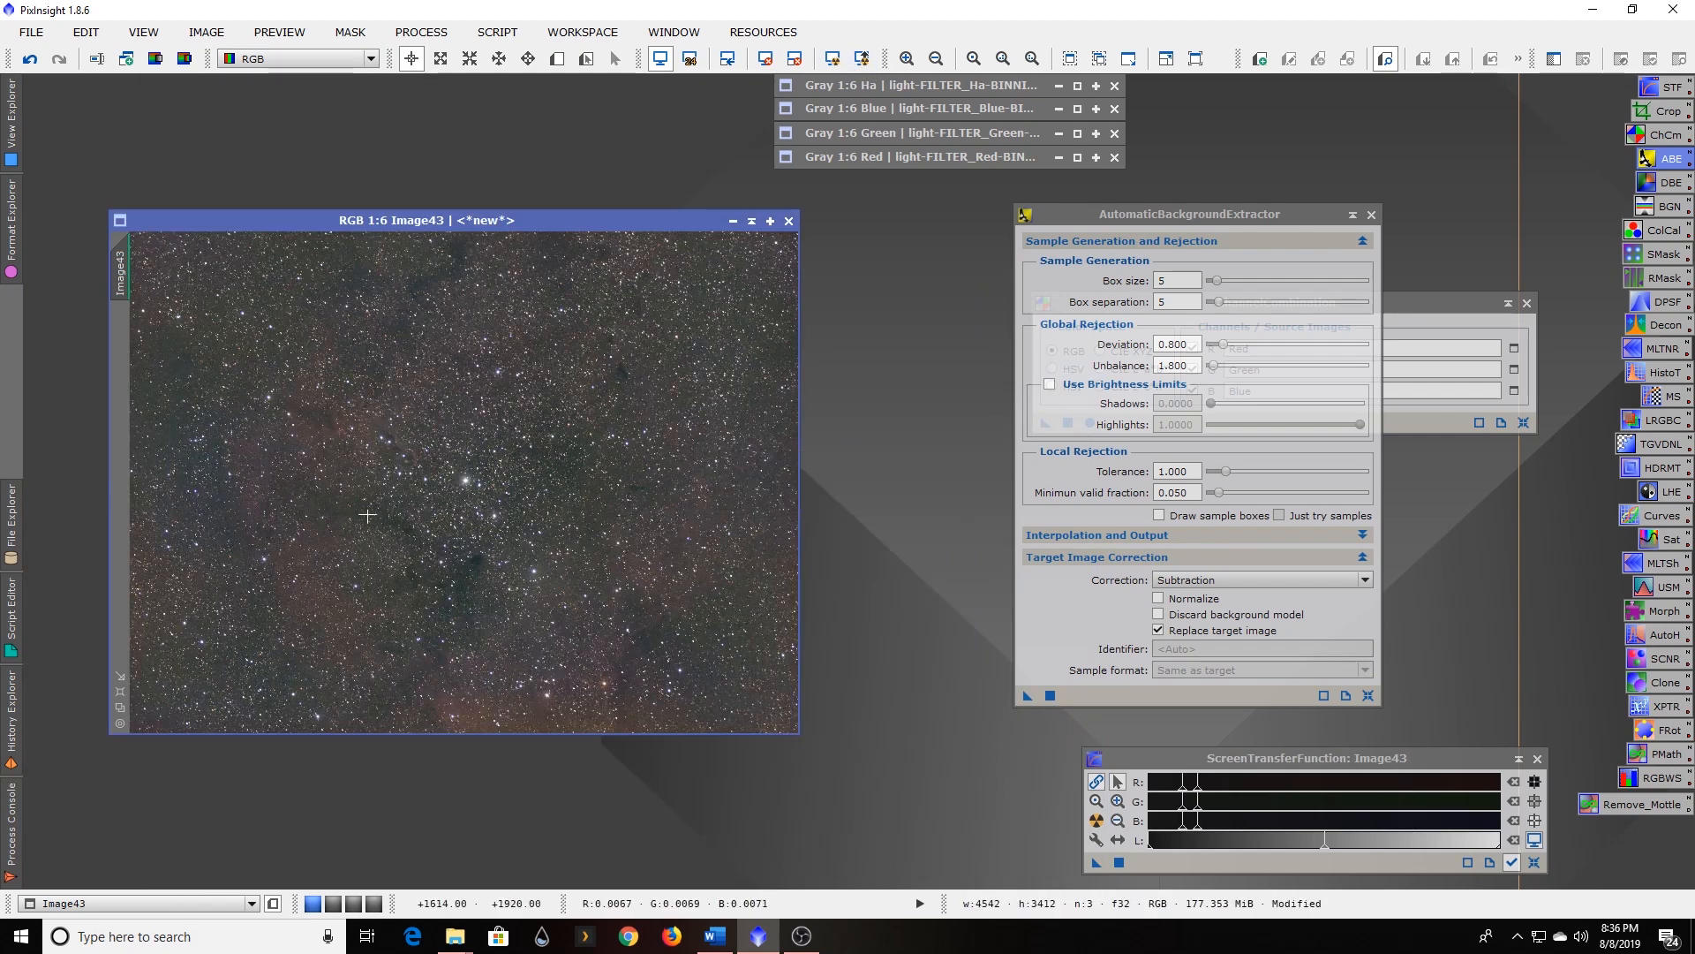
drag(578, 221, 501, 214)
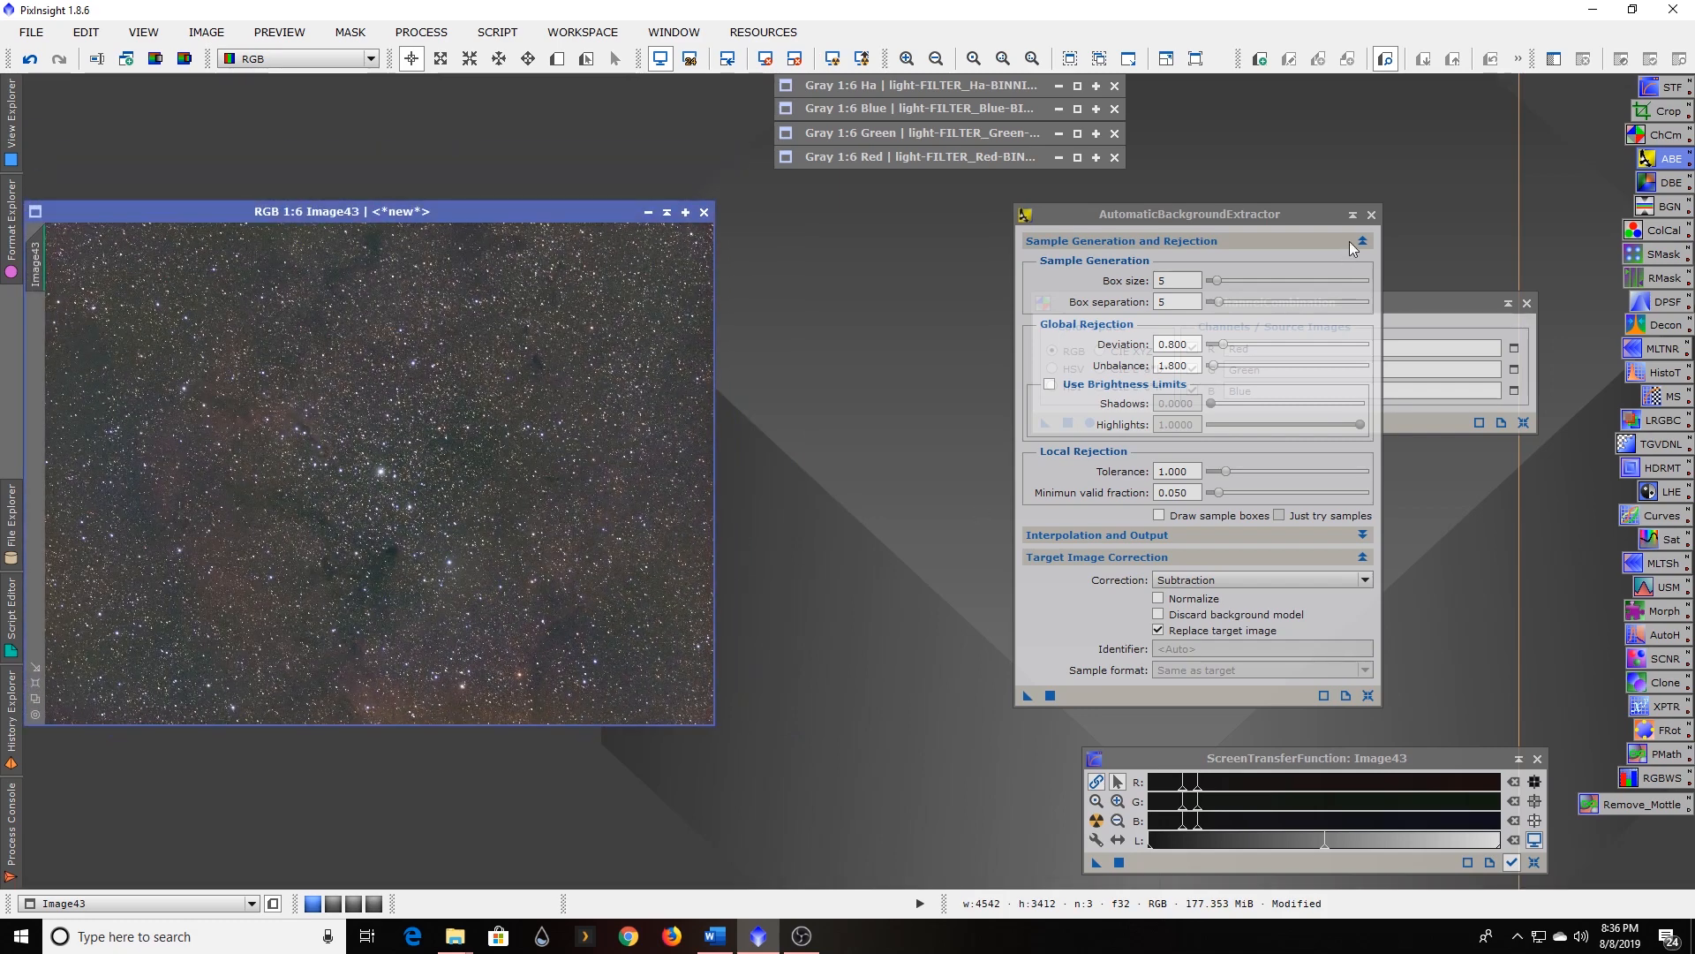
click(1368, 215)
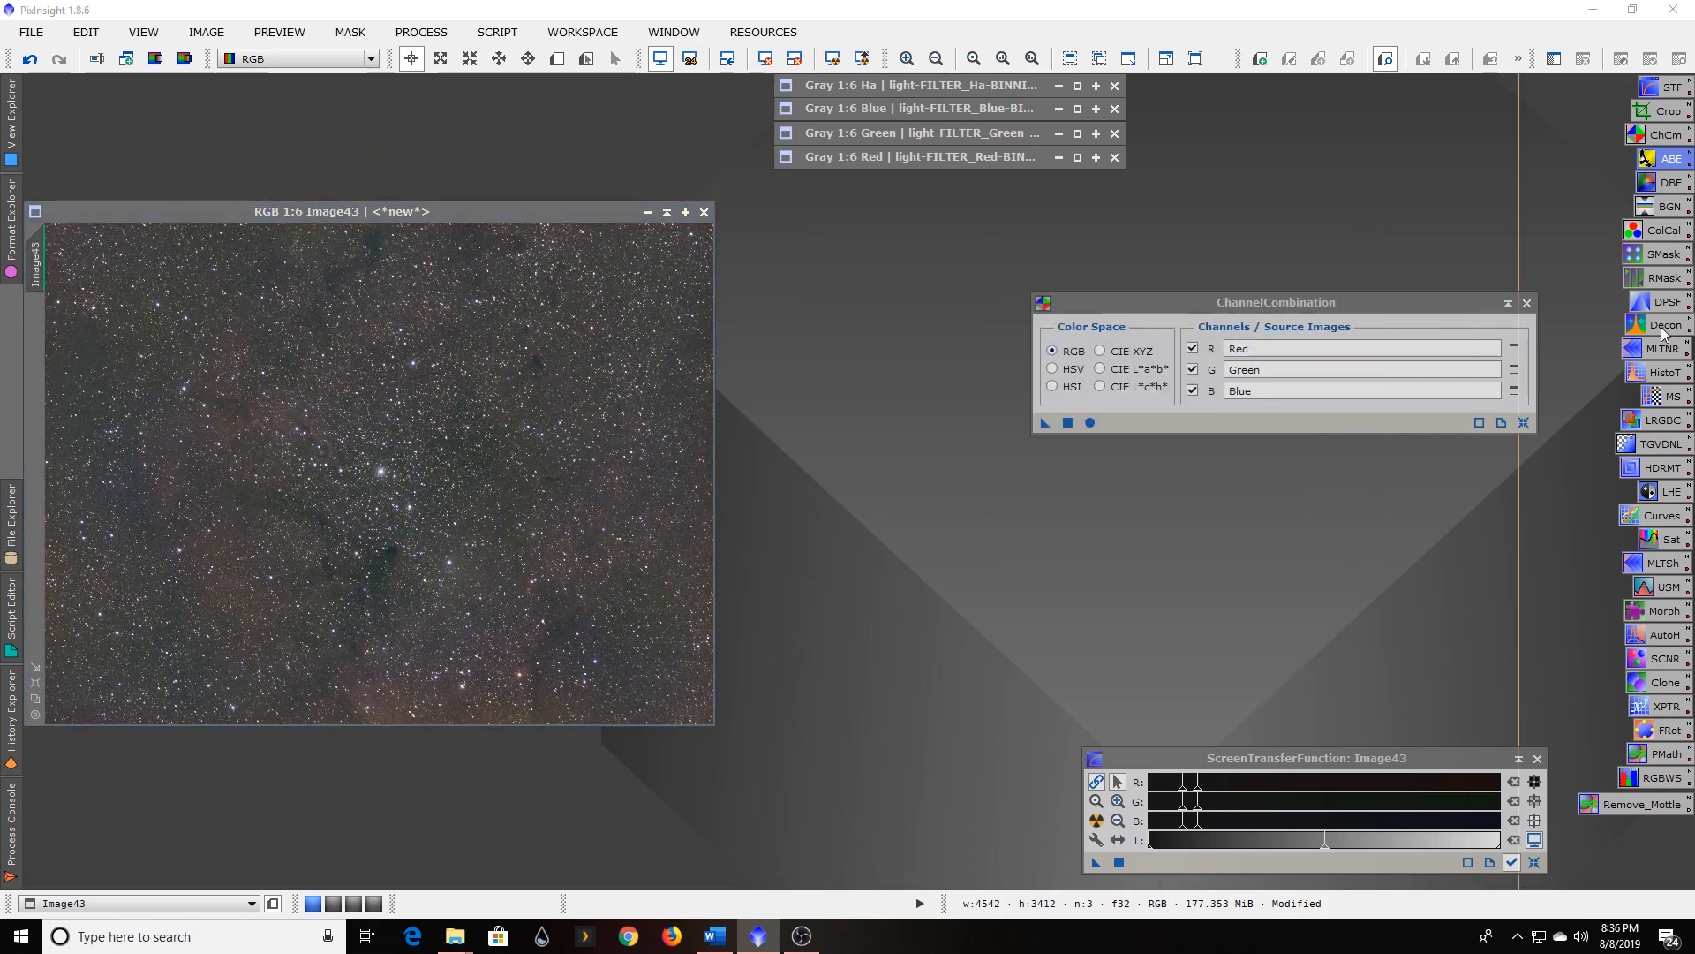
Open PhotometricColorCalibration and acquire the image parameters from the Red image's metadata.
double_click(1653, 209)
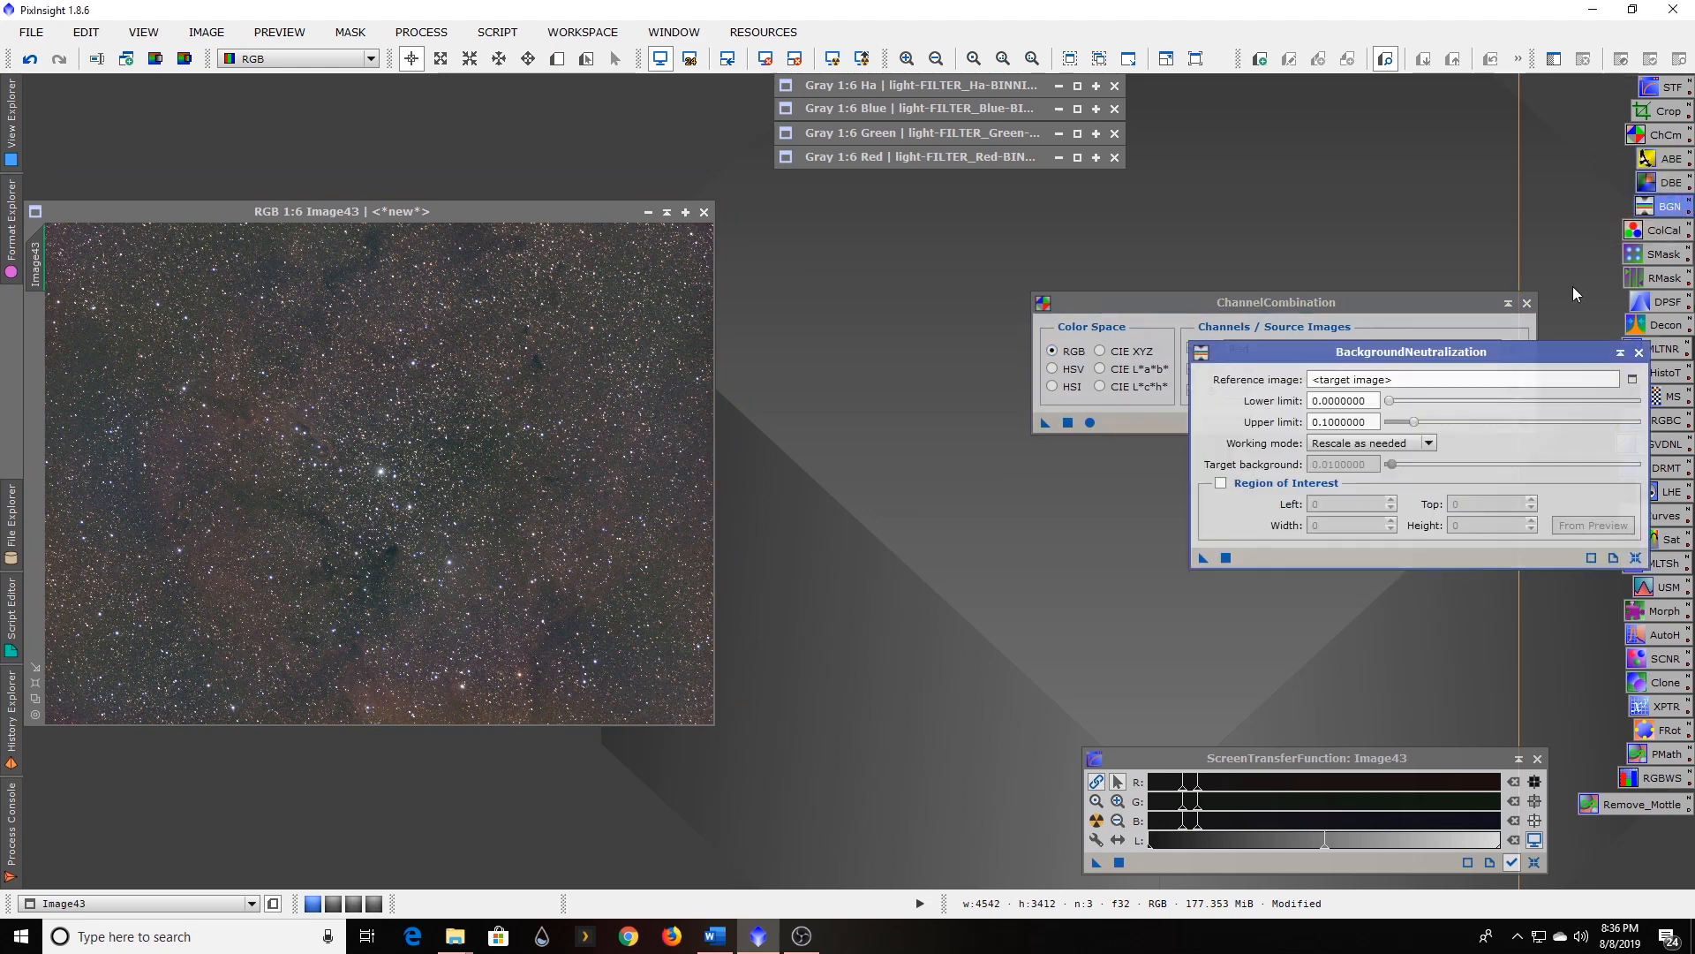
click(1639, 353)
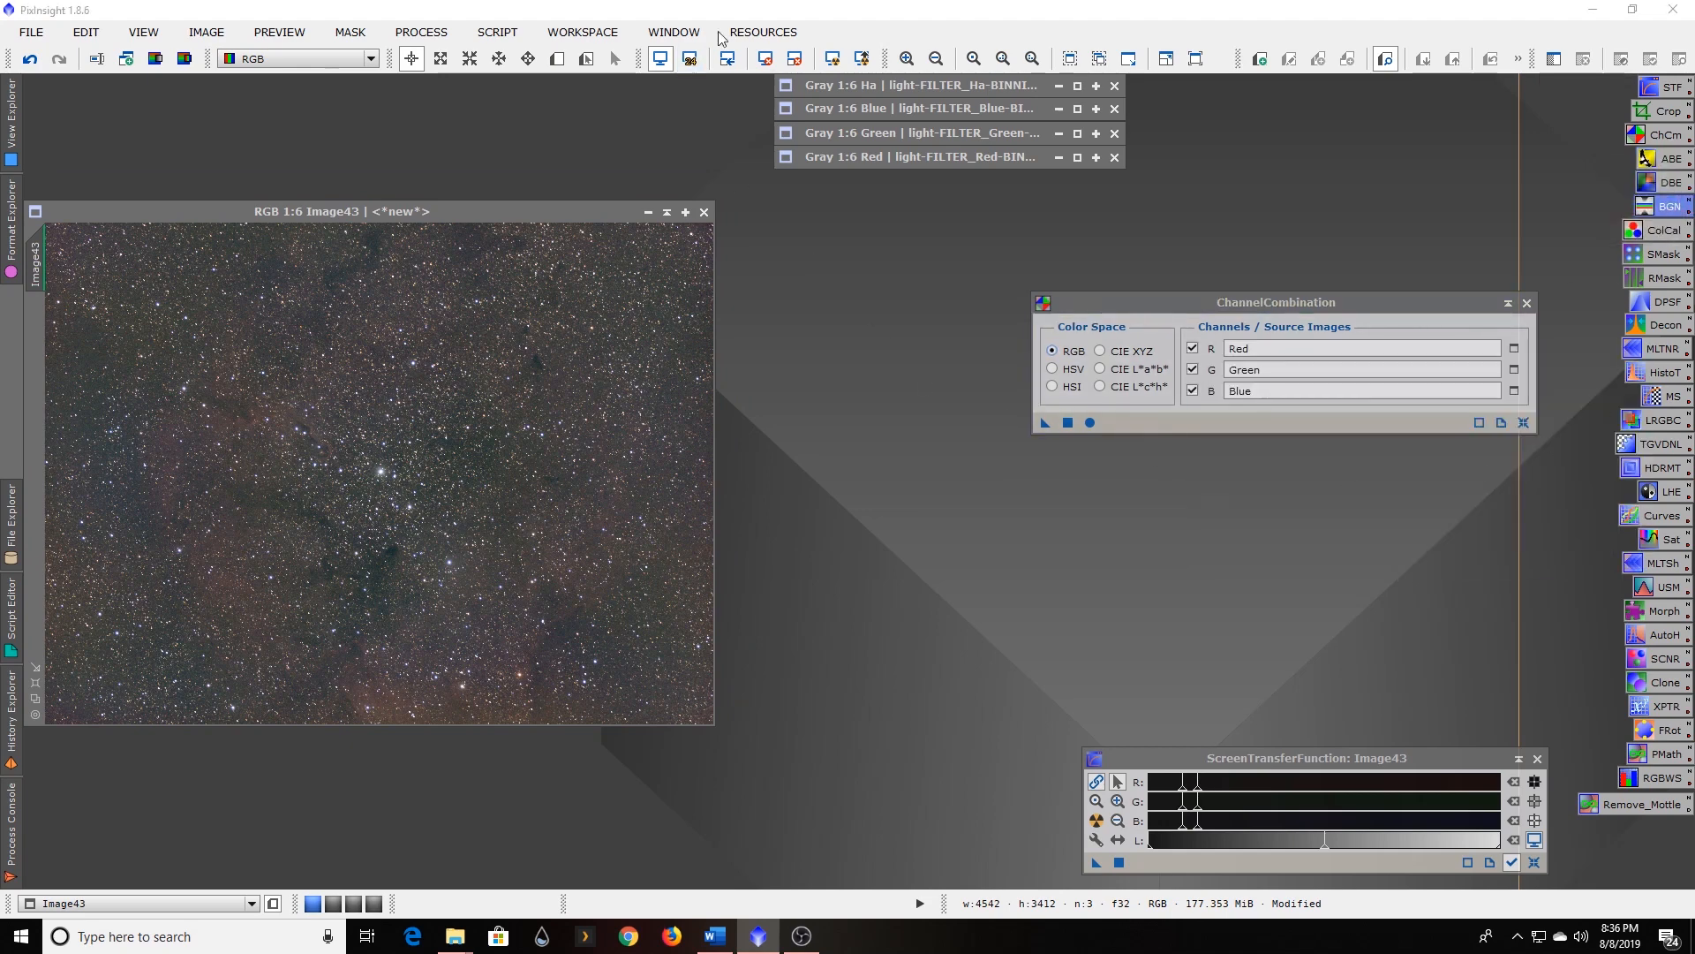
click(421, 31)
mouse_move(427, 61)
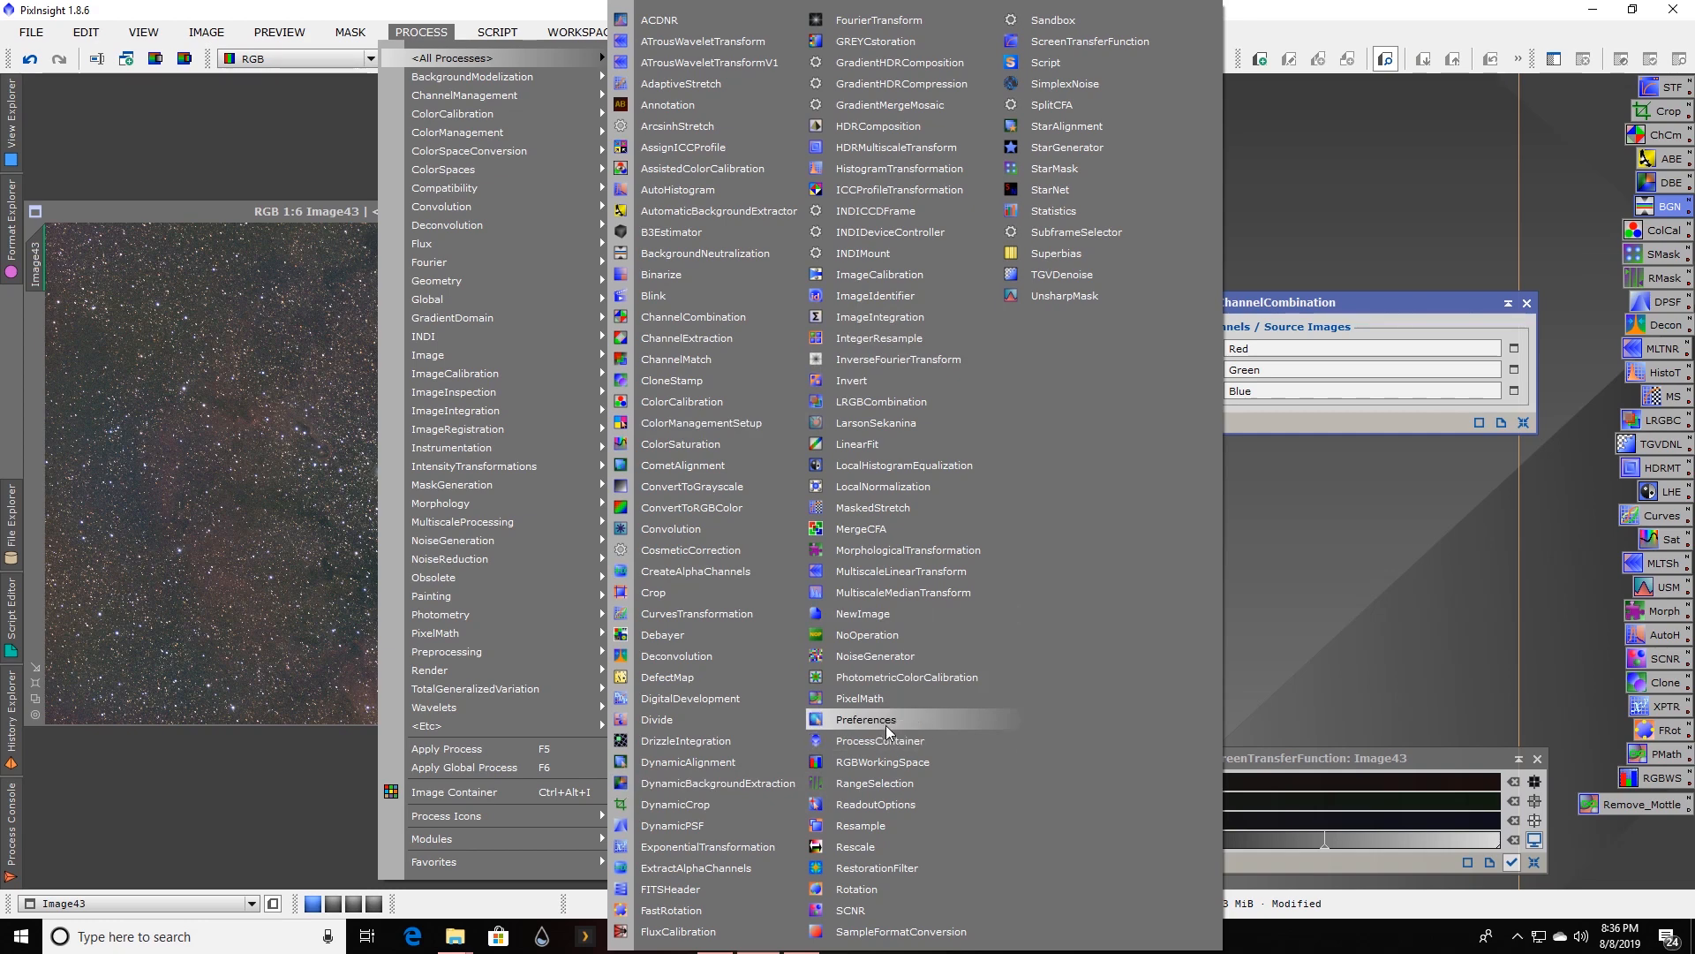
click(890, 679)
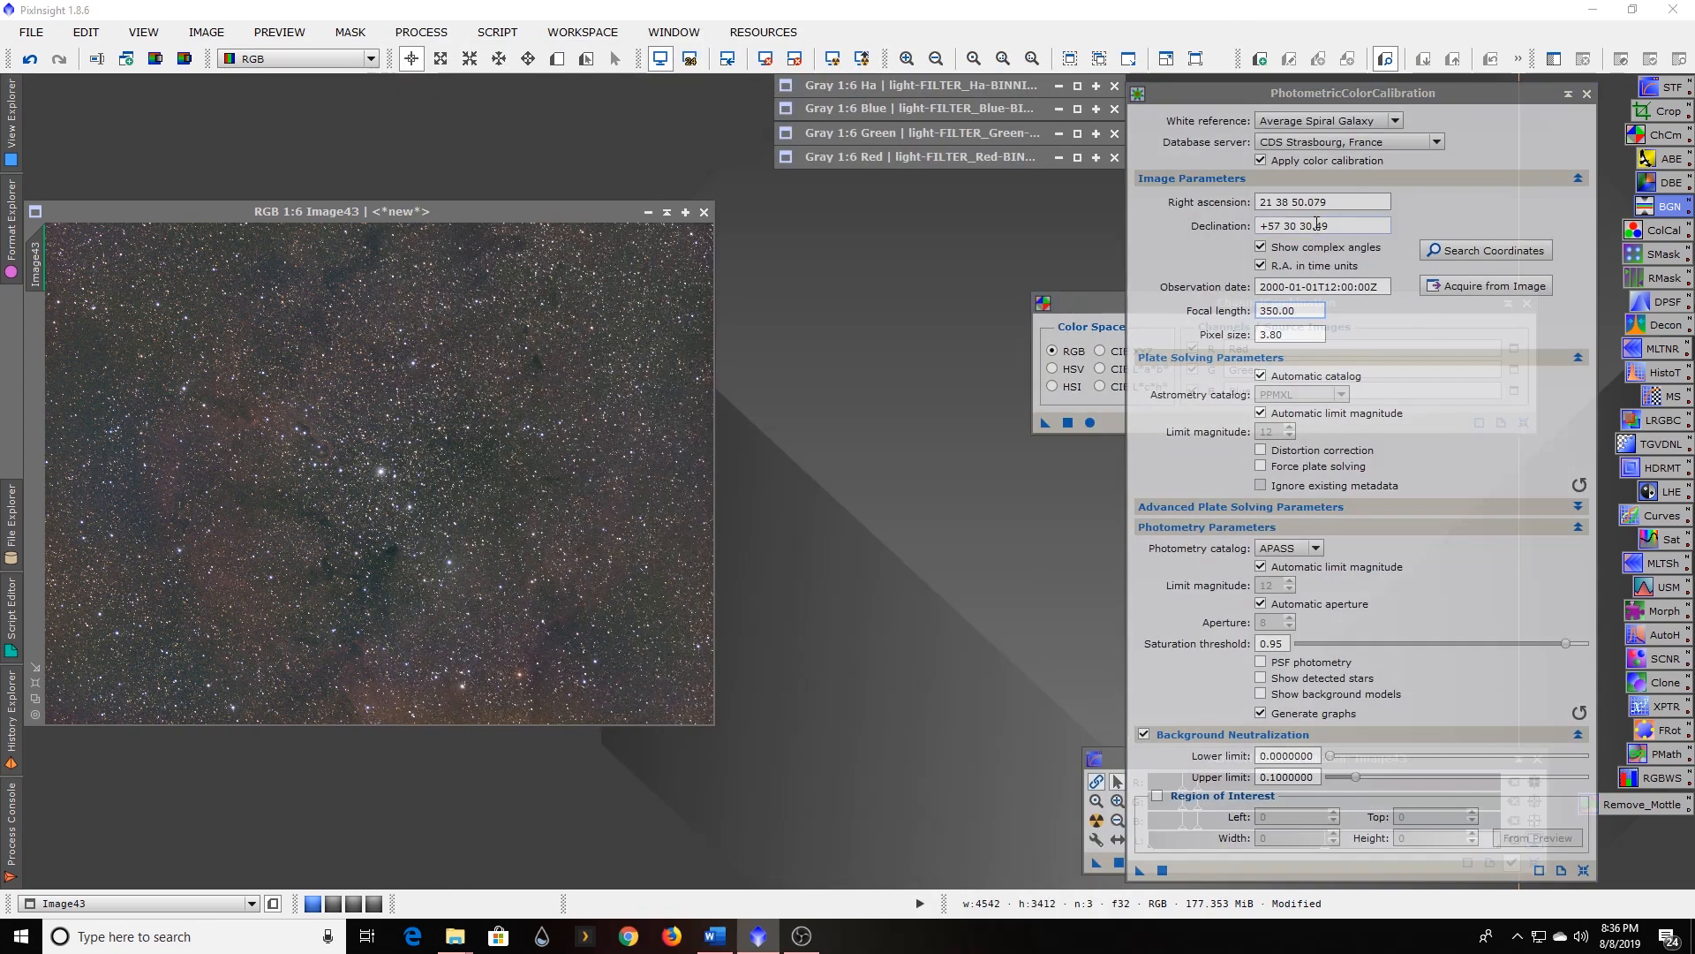
click(920, 152)
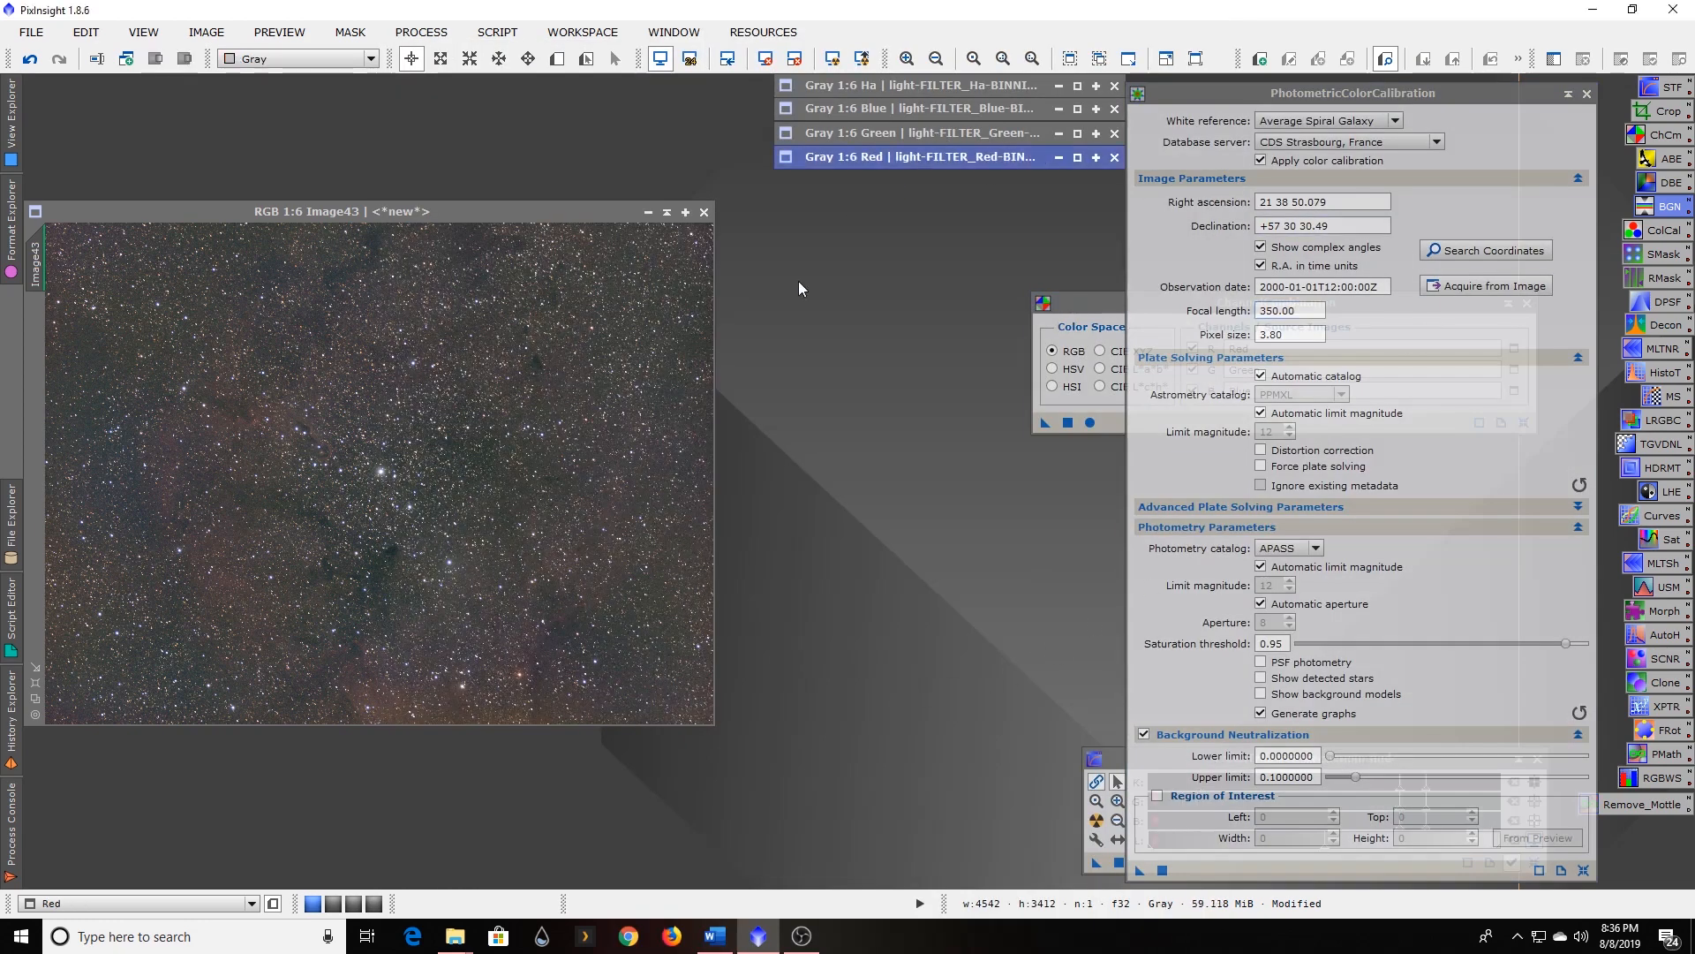
click(1466, 285)
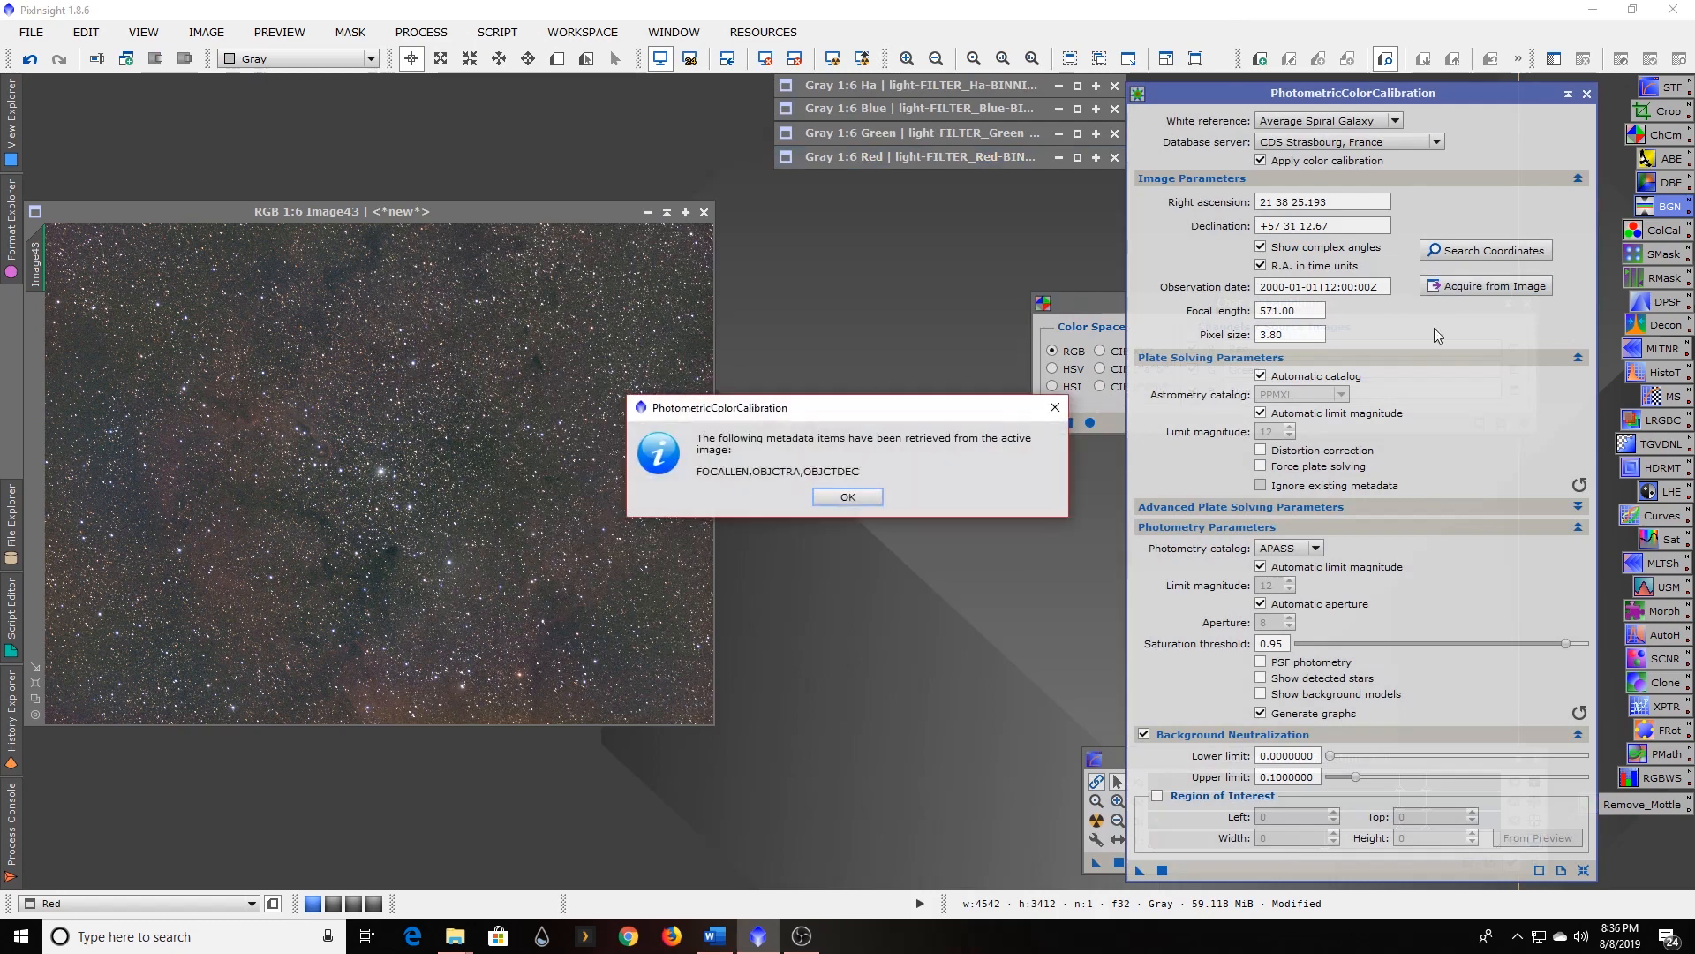
click(861, 496)
Set the focal length to 350 mm, leave the pixel size at 3.80, and run PhotometricColorCalibration on the RGB image.
click(1272, 311)
drag(1278, 309, 1252, 310)
text(350)
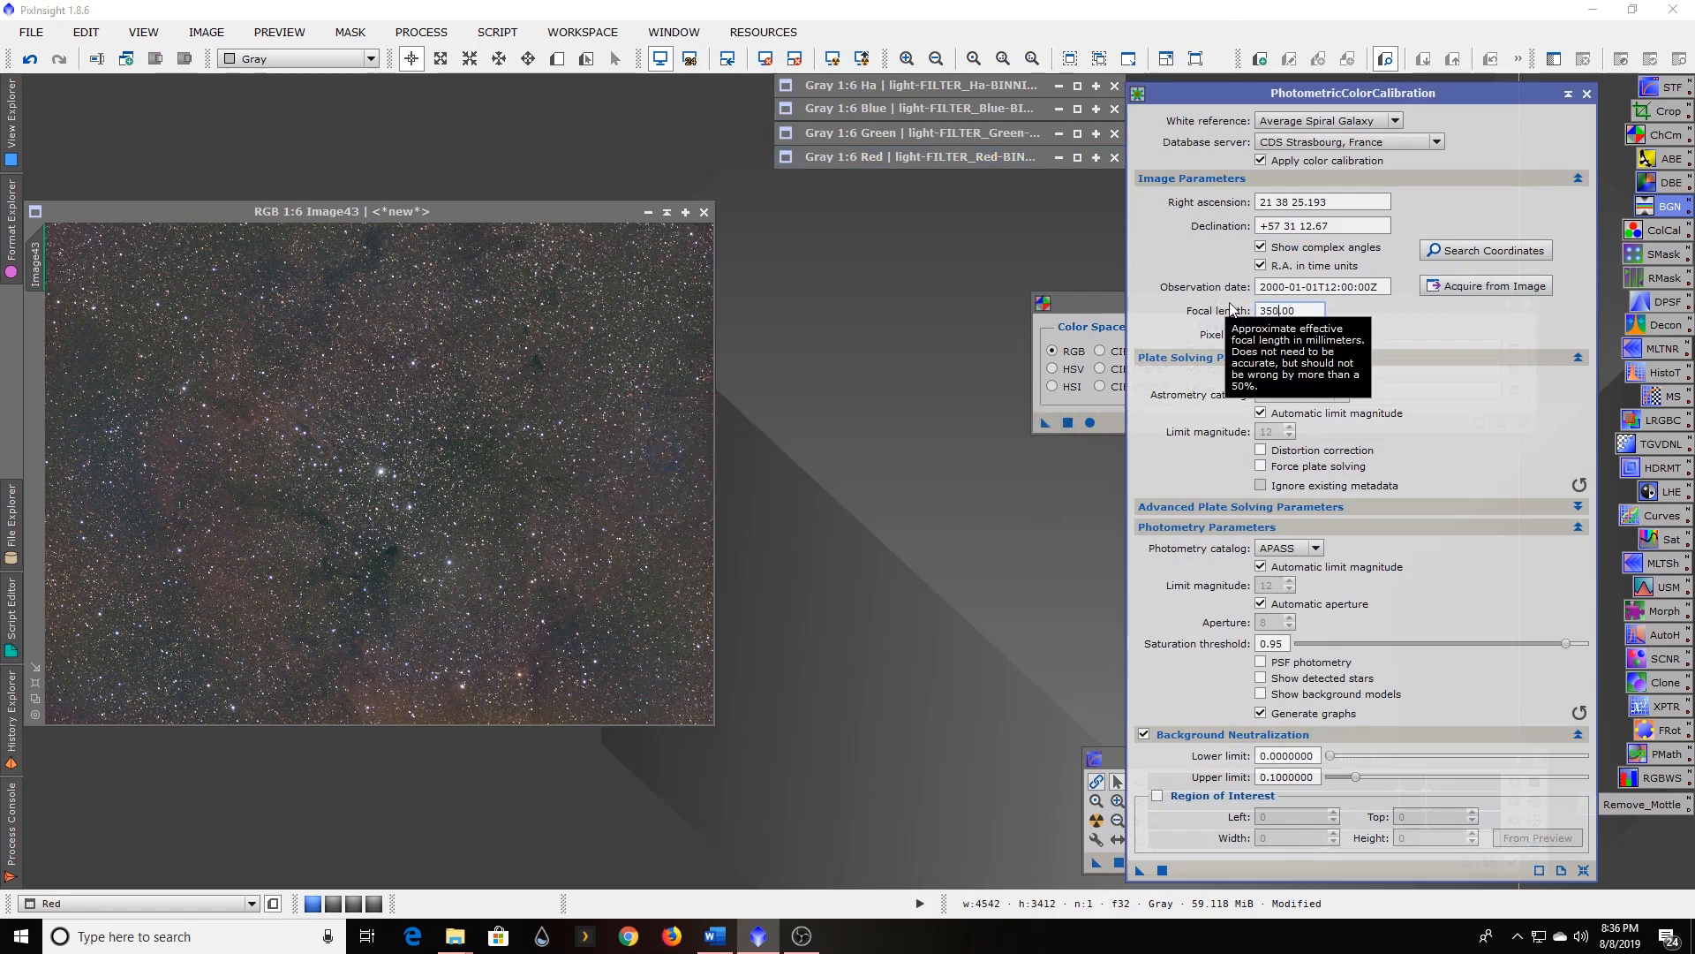
click(1286, 335)
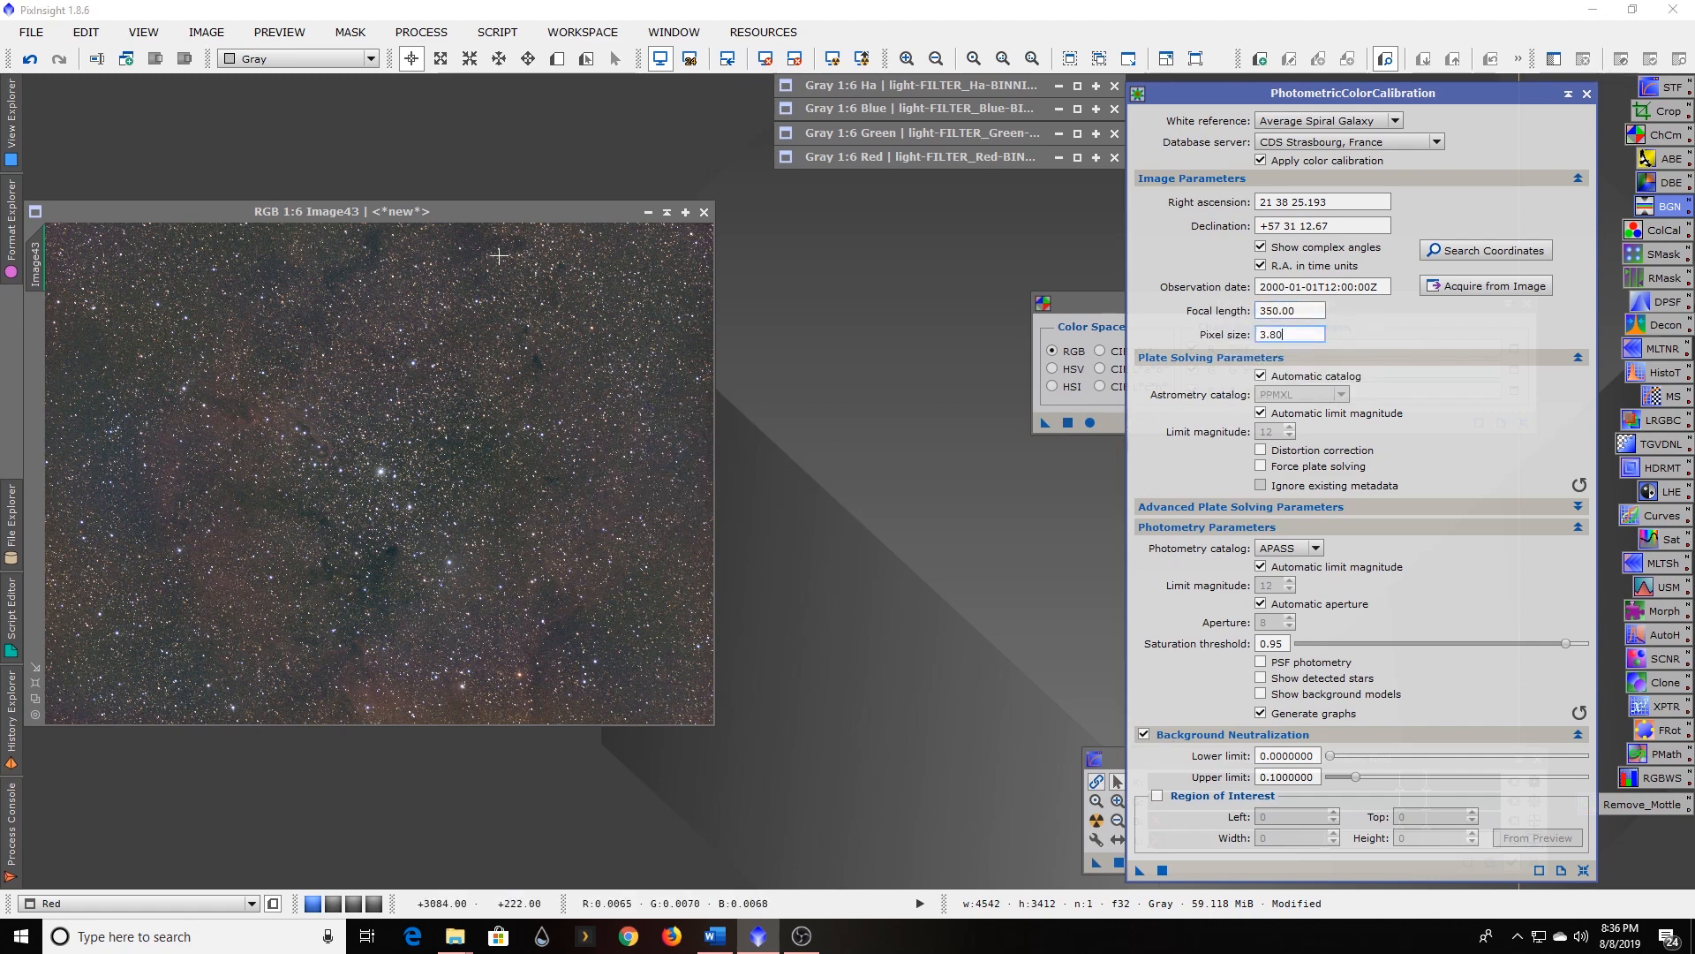
drag(1139, 874, 402, 546)
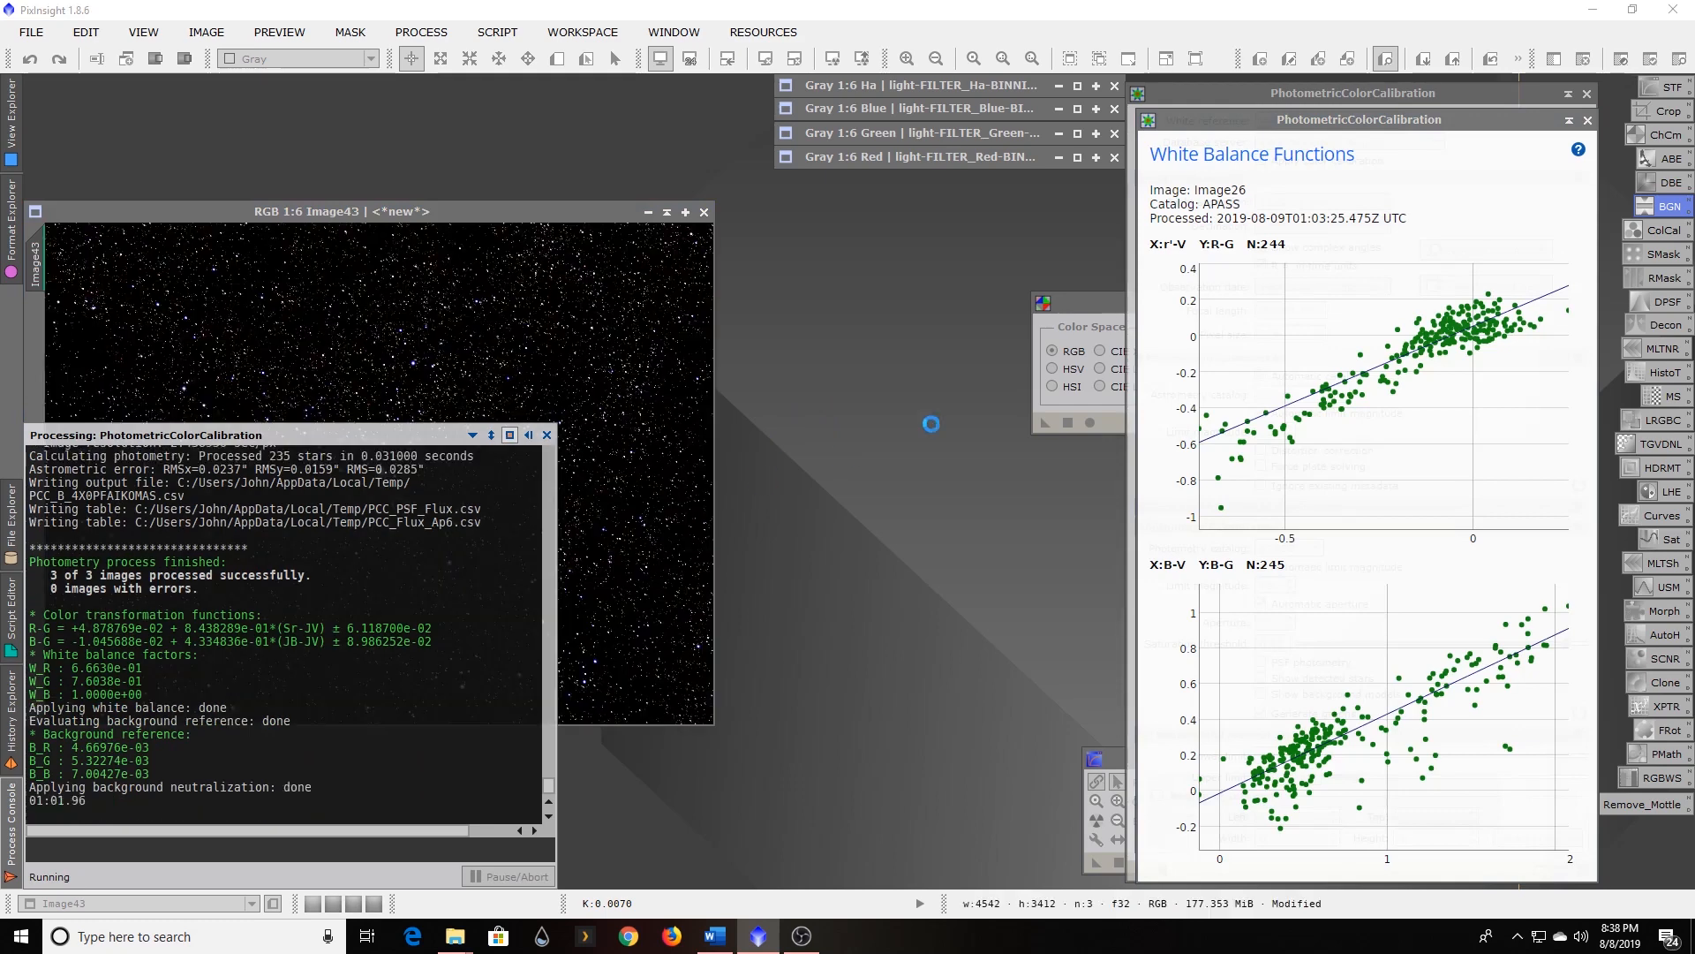
Dismiss the white balance graphs, auto-stretch the calibrated RGB image's display again, and close PhotometricColorCalibration.
click(1588, 120)
click(563, 217)
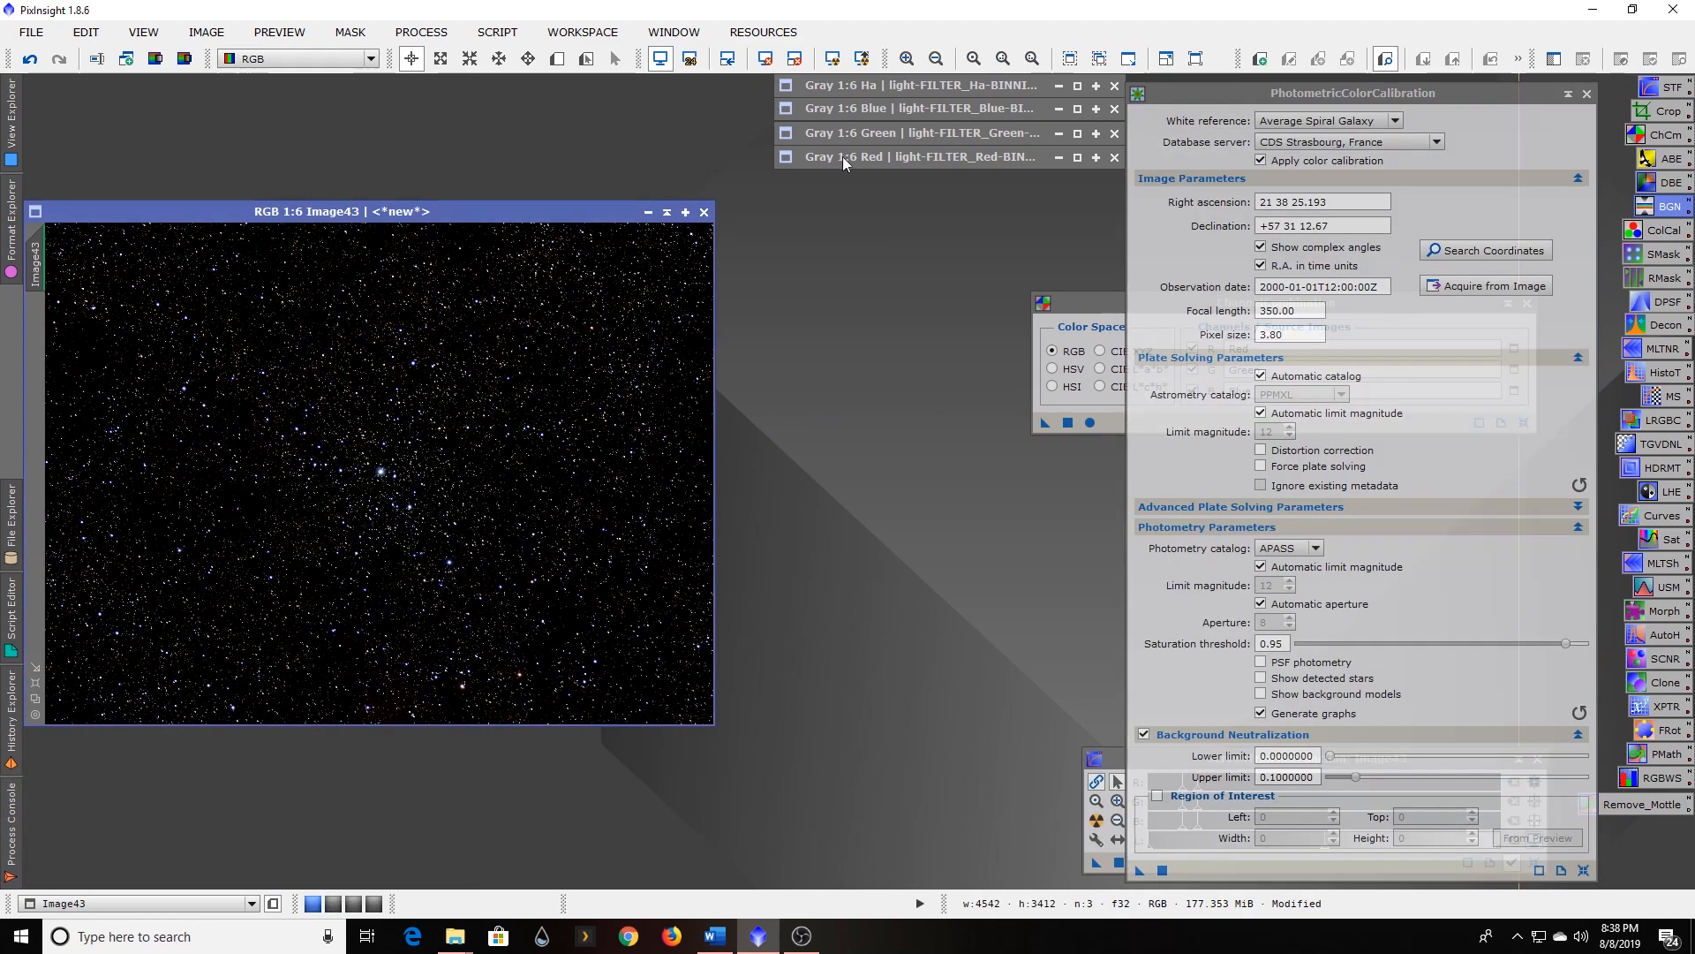
click(835, 60)
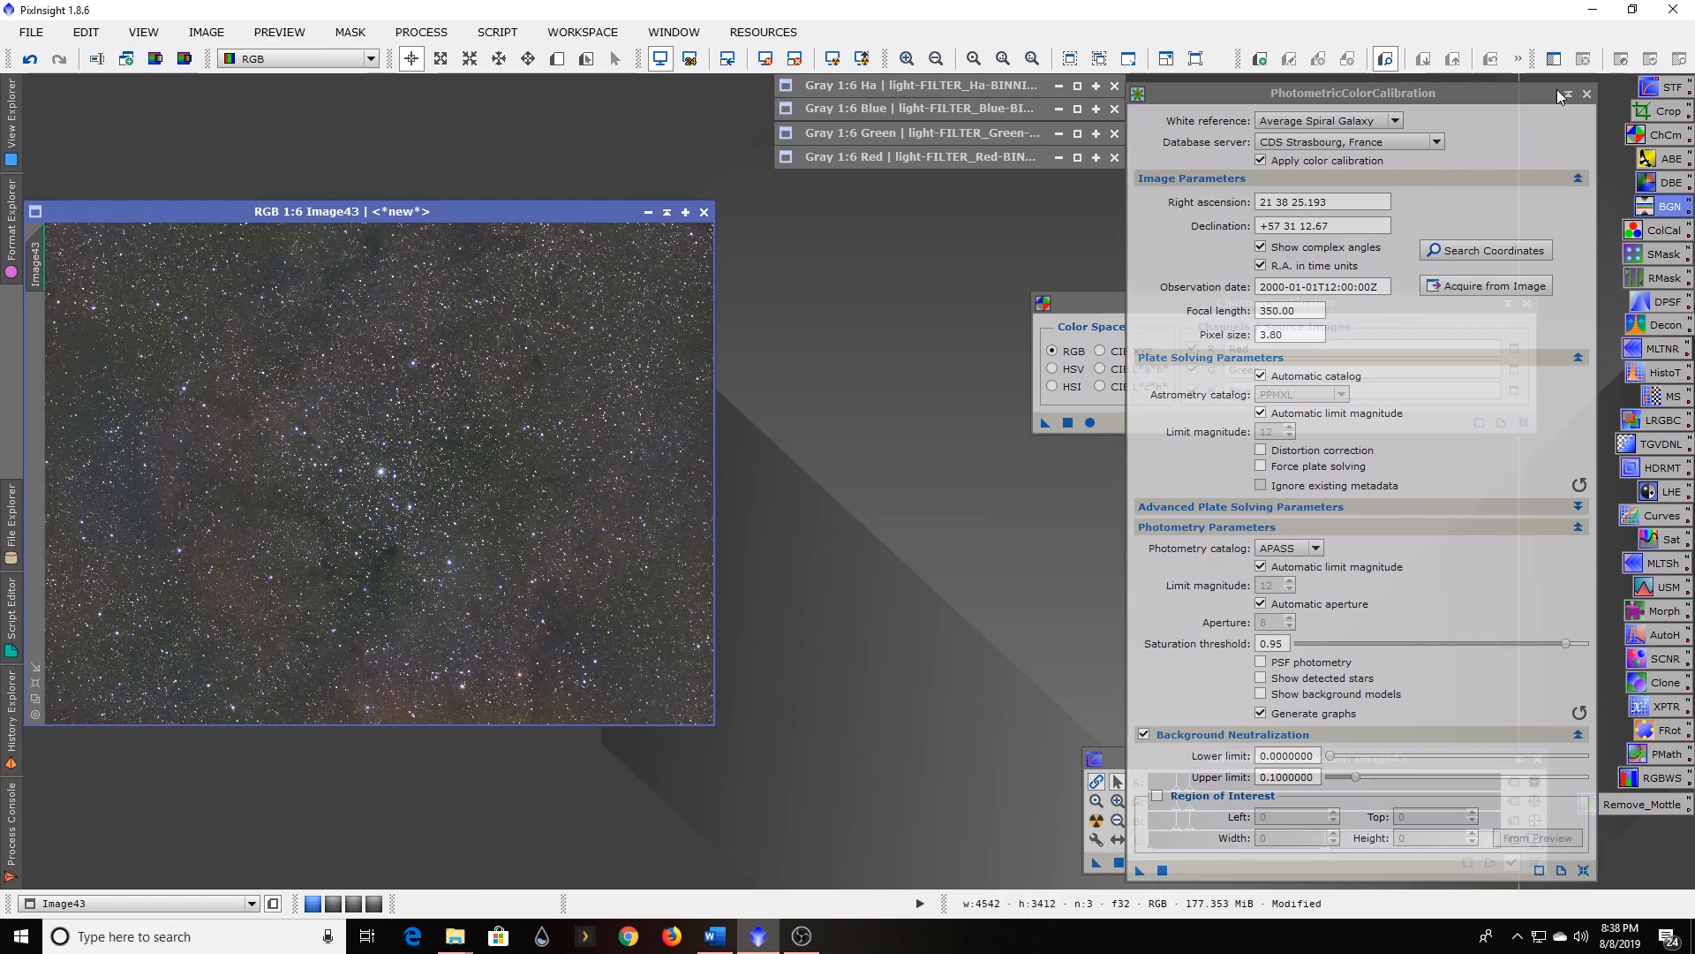
click(1586, 94)
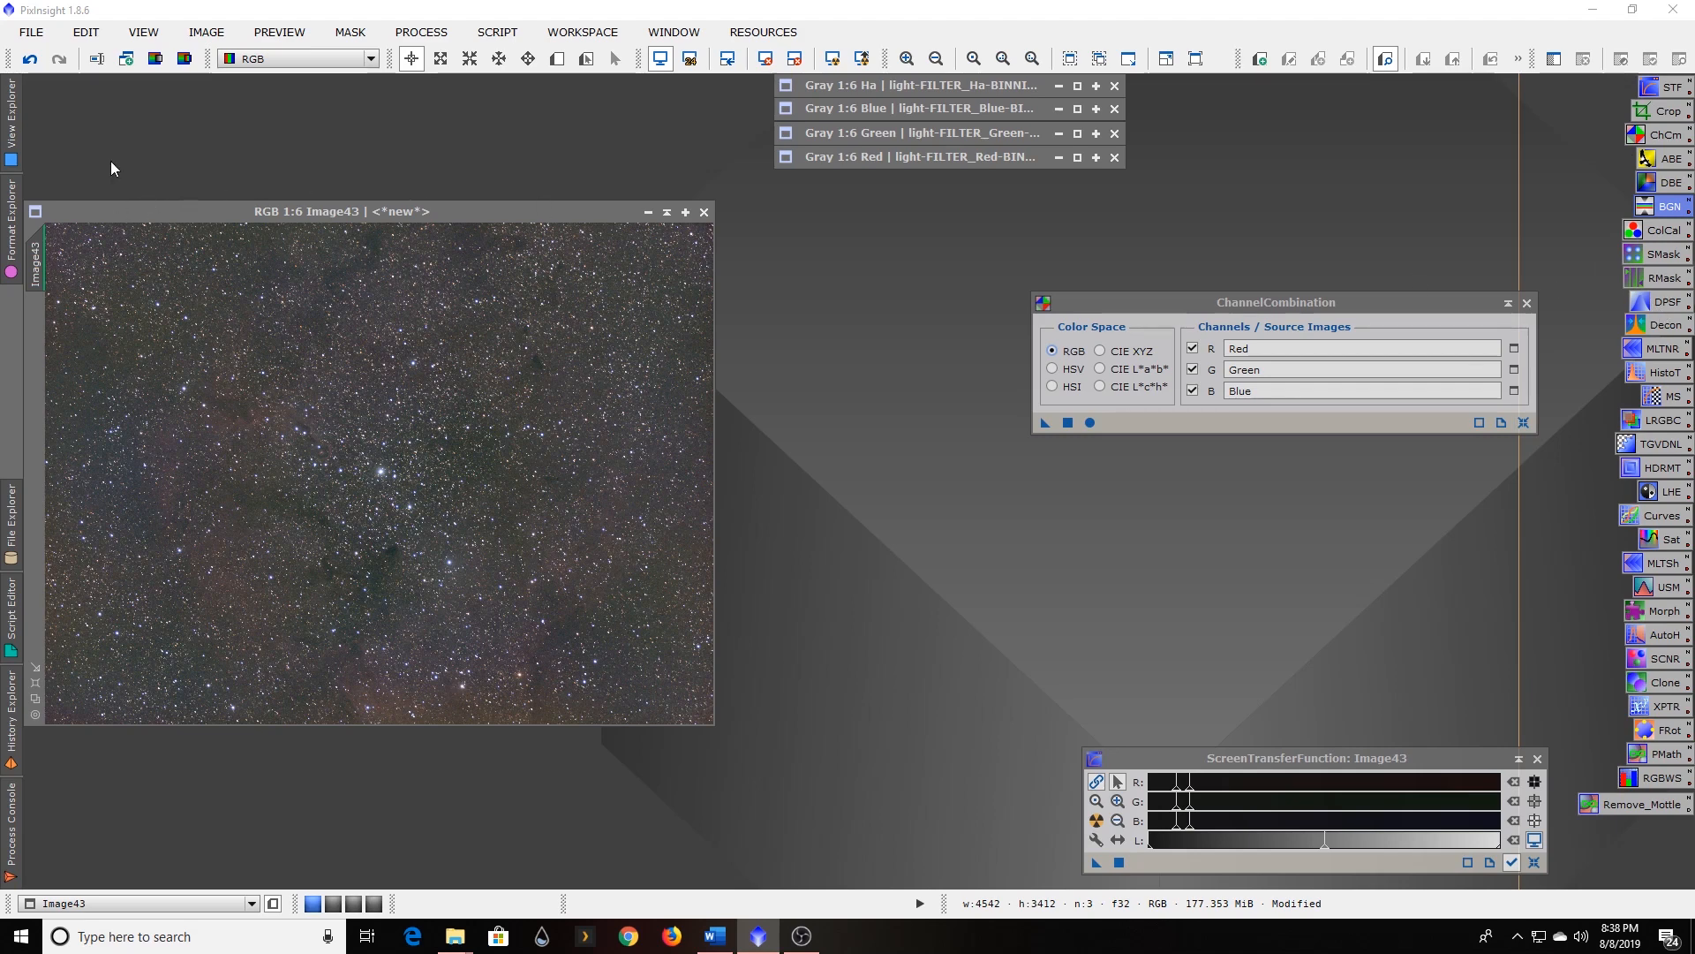
Extract the luminance of the RGB image as a new grayscale image and auto-stretch its display.
click(155, 60)
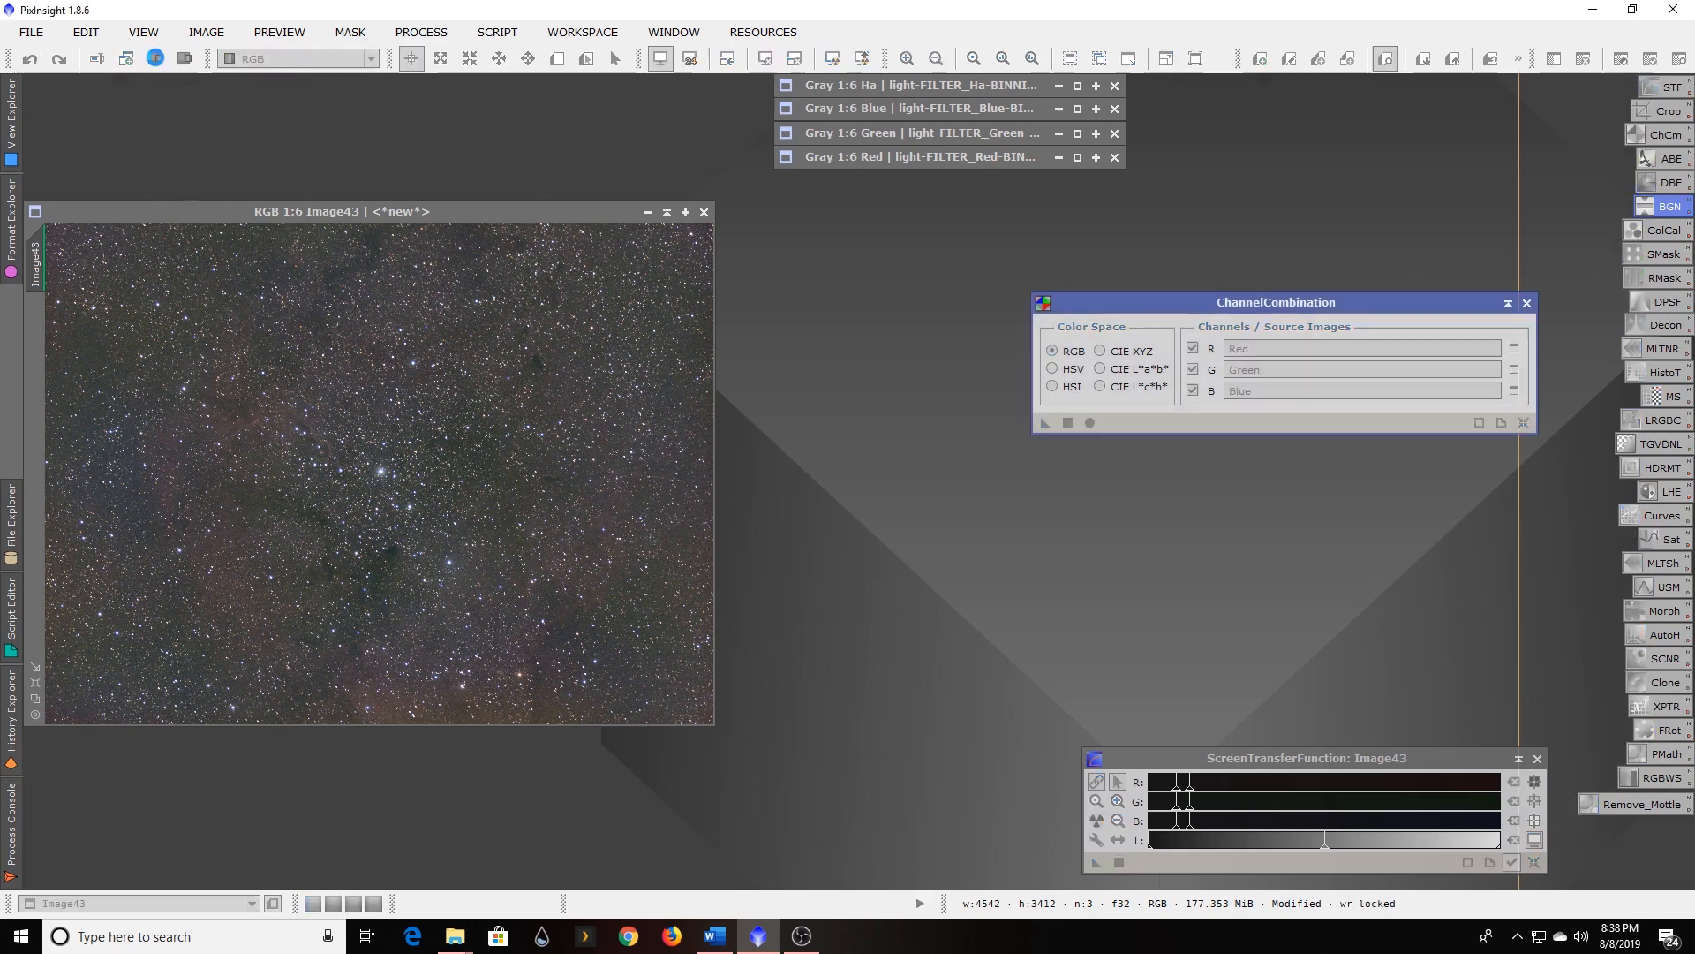
drag(761, 256, 252, 182)
click(832, 58)
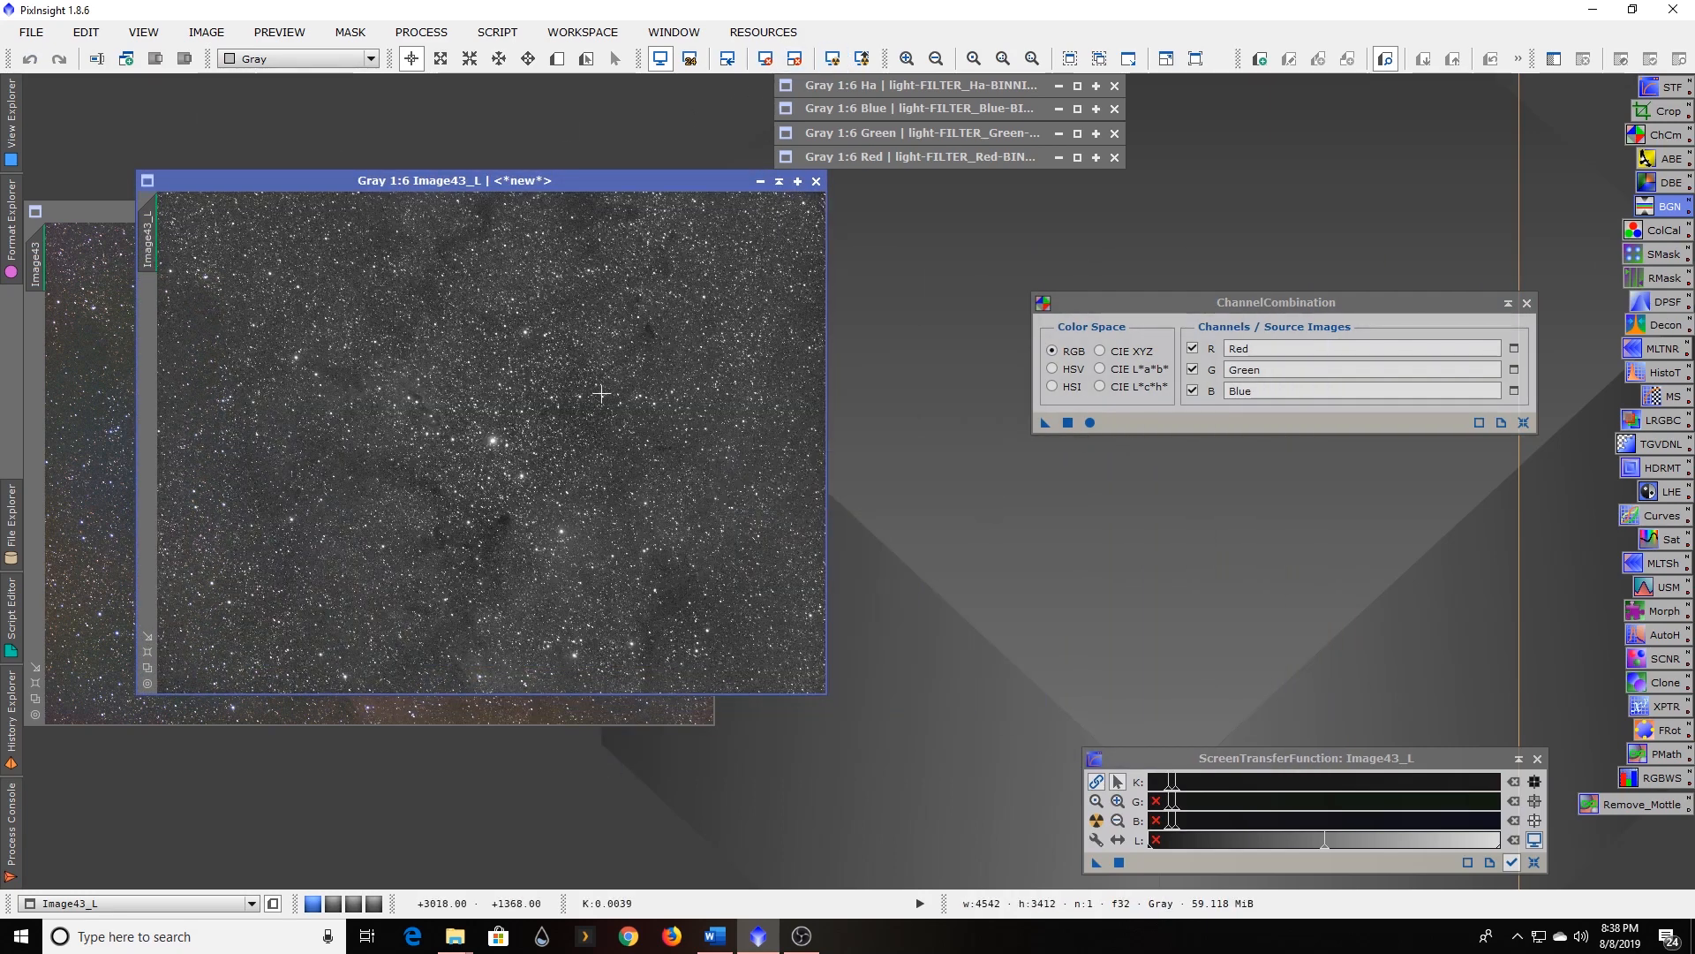
Transfer the luminance image's screen stretch to HistogramTransformation, apply it permanently to that image, and reset its display stretch.
click(1223, 759)
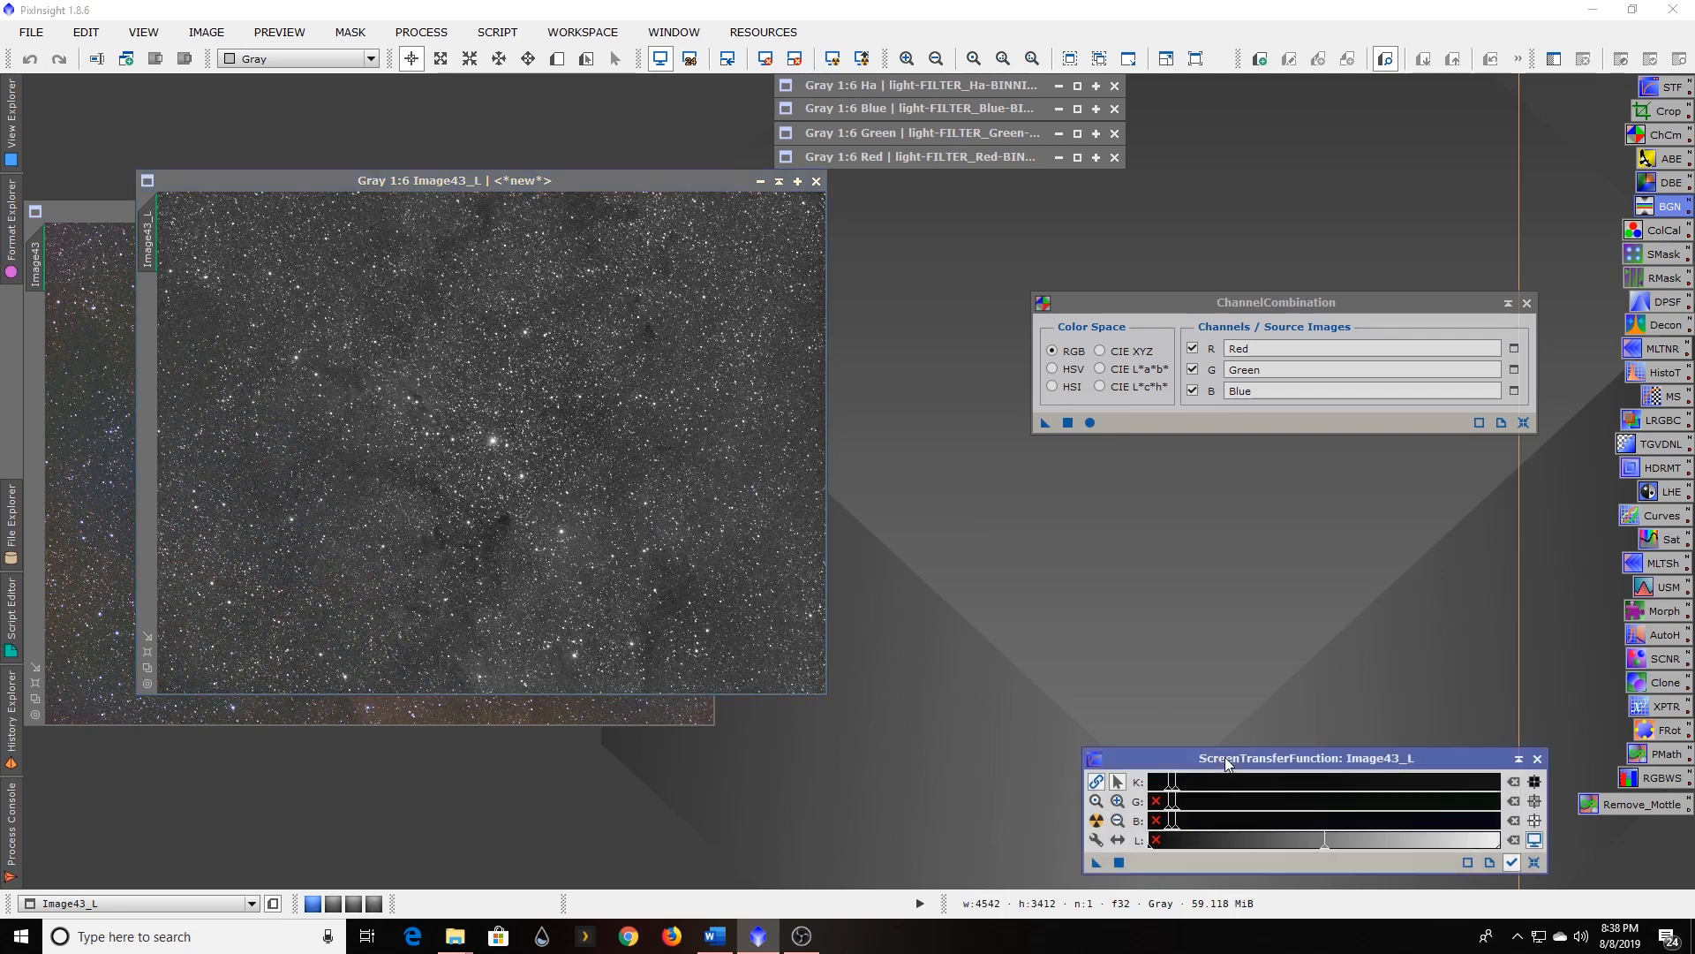
click(420, 34)
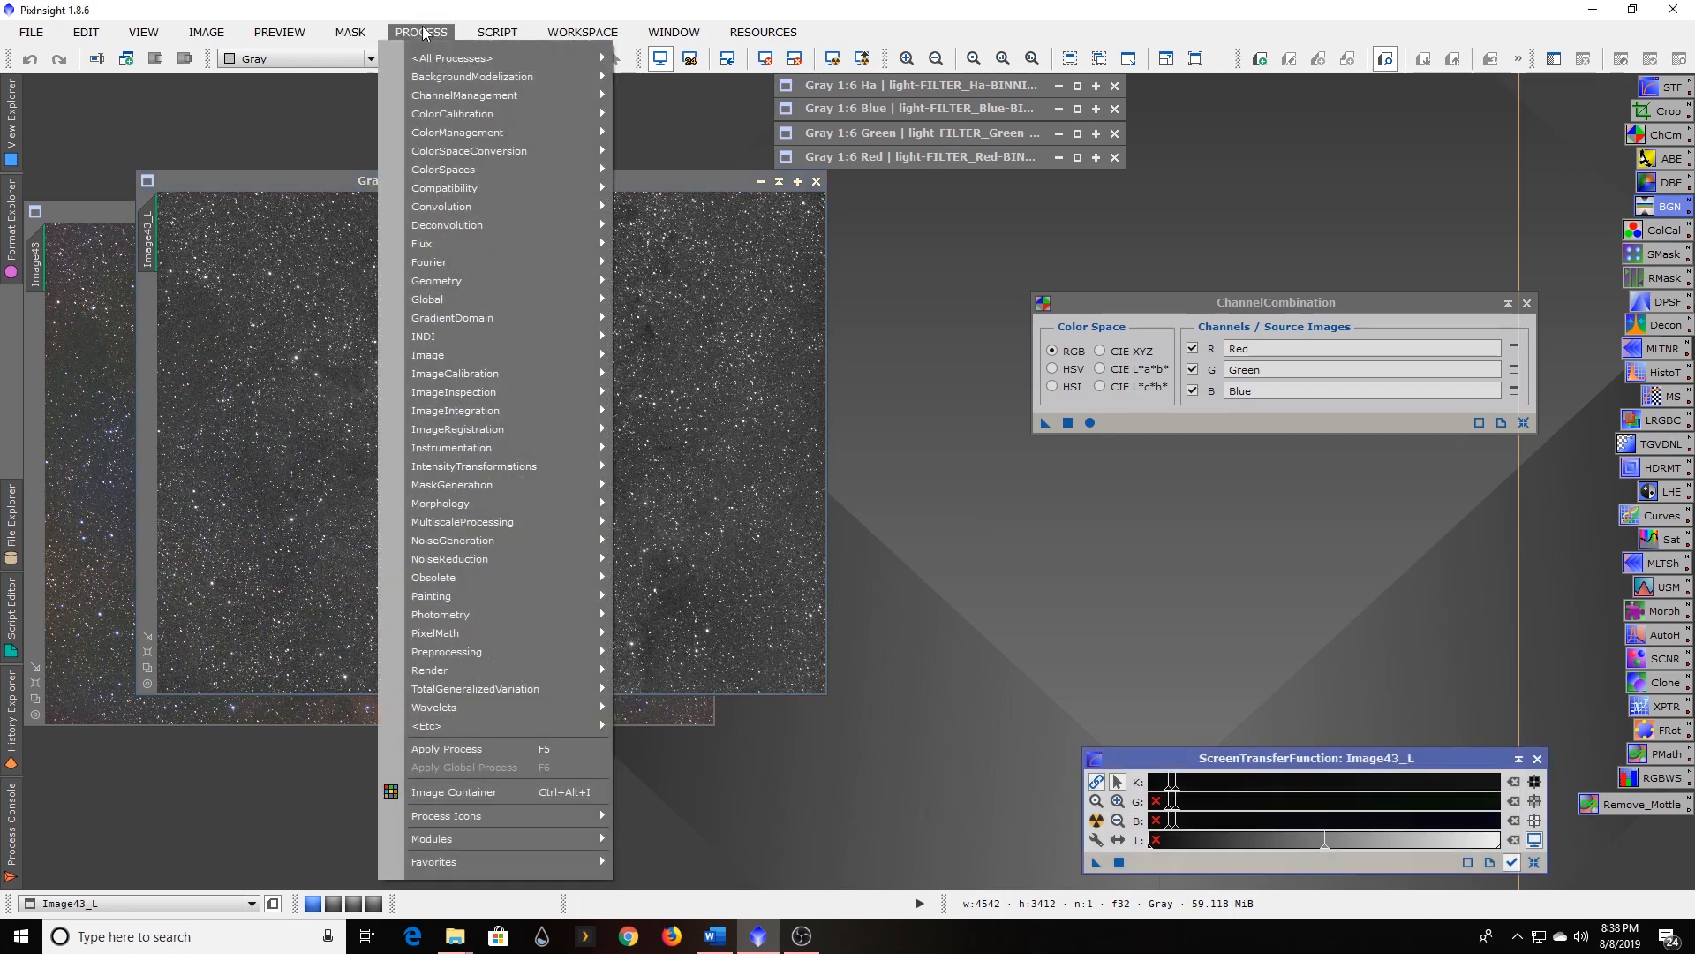
mouse_move(441, 58)
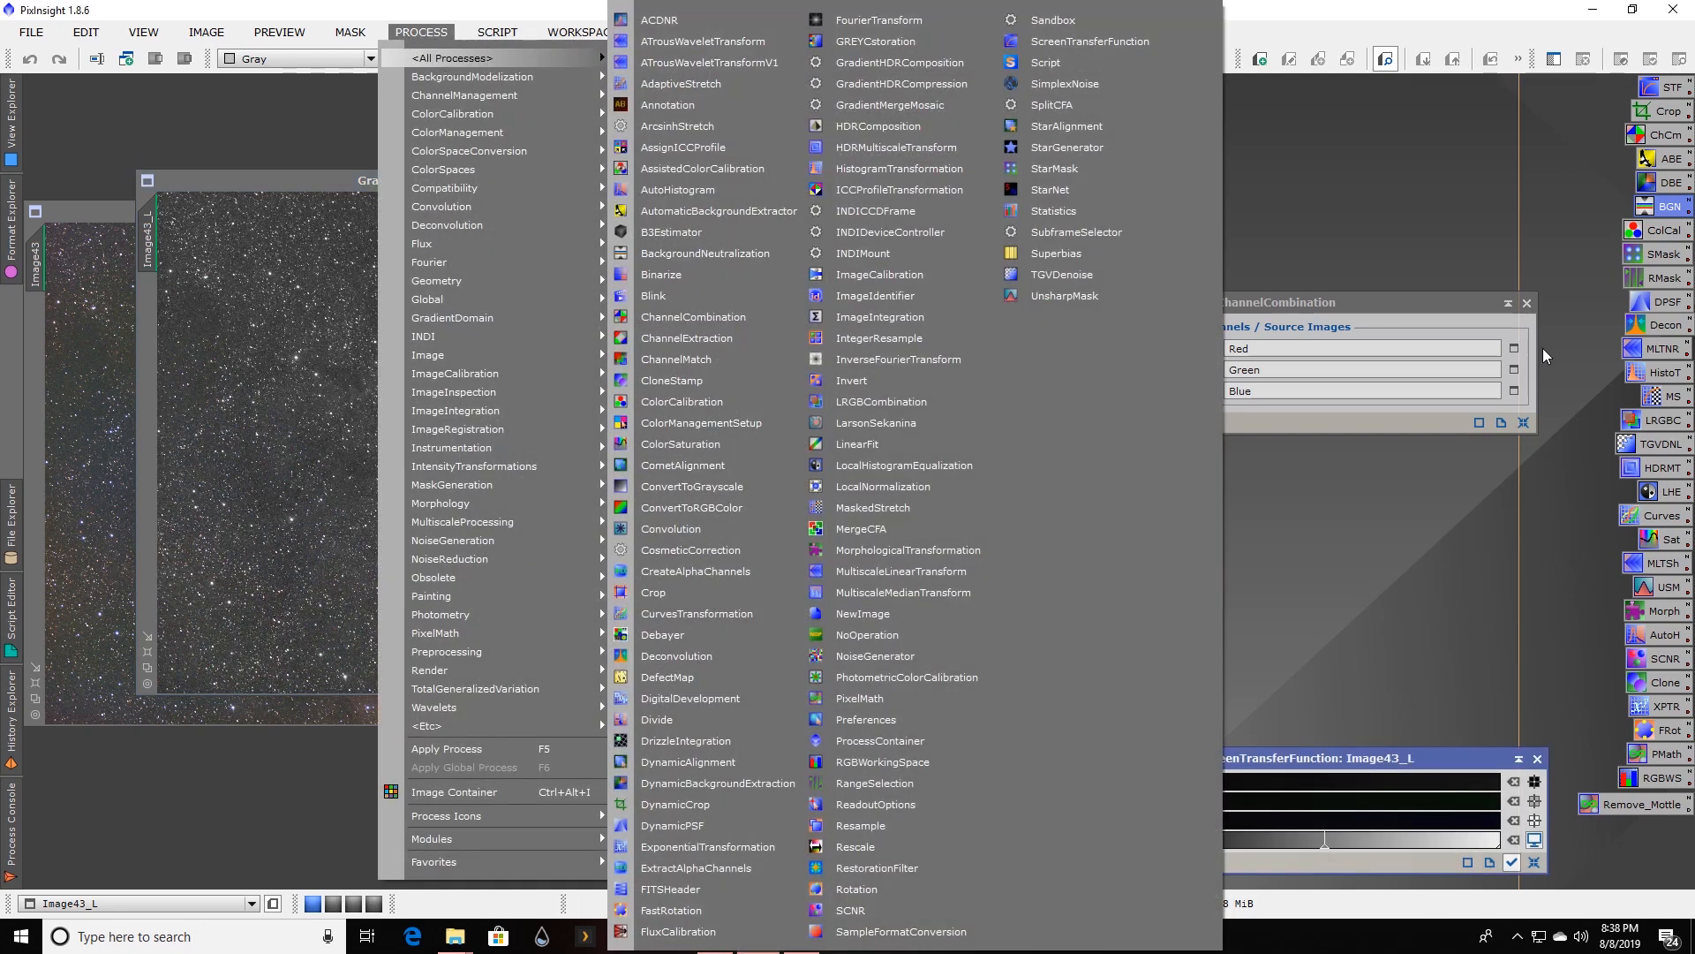
click(1571, 219)
double_click(1659, 372)
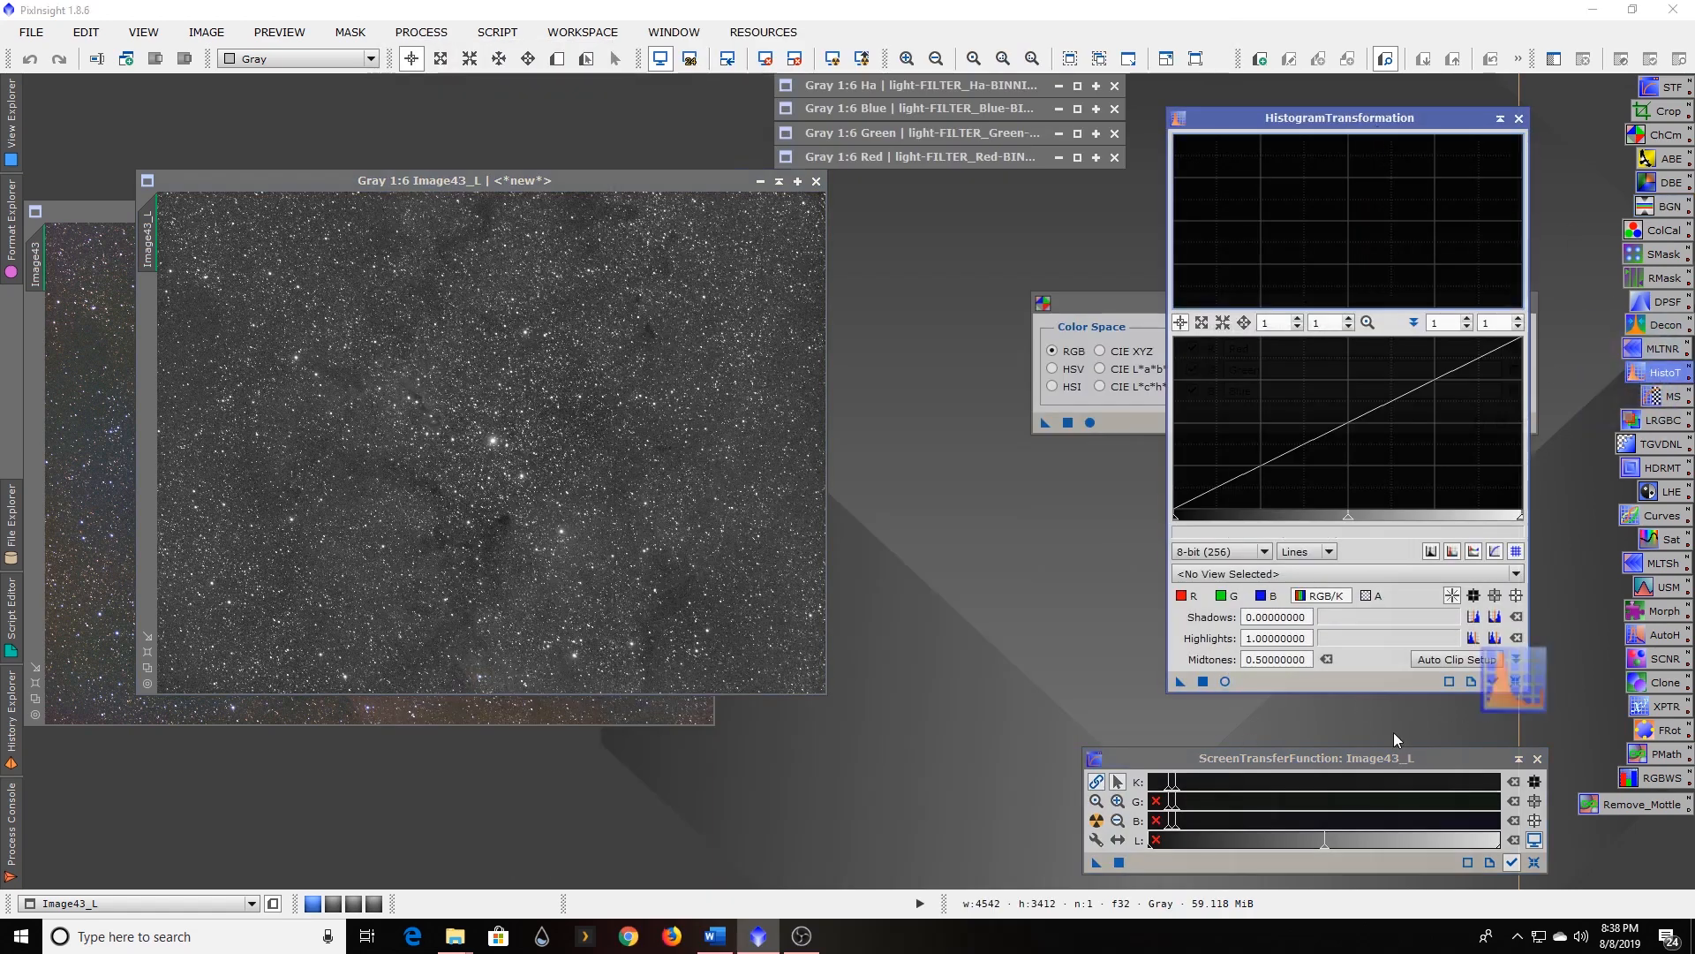
click(604, 181)
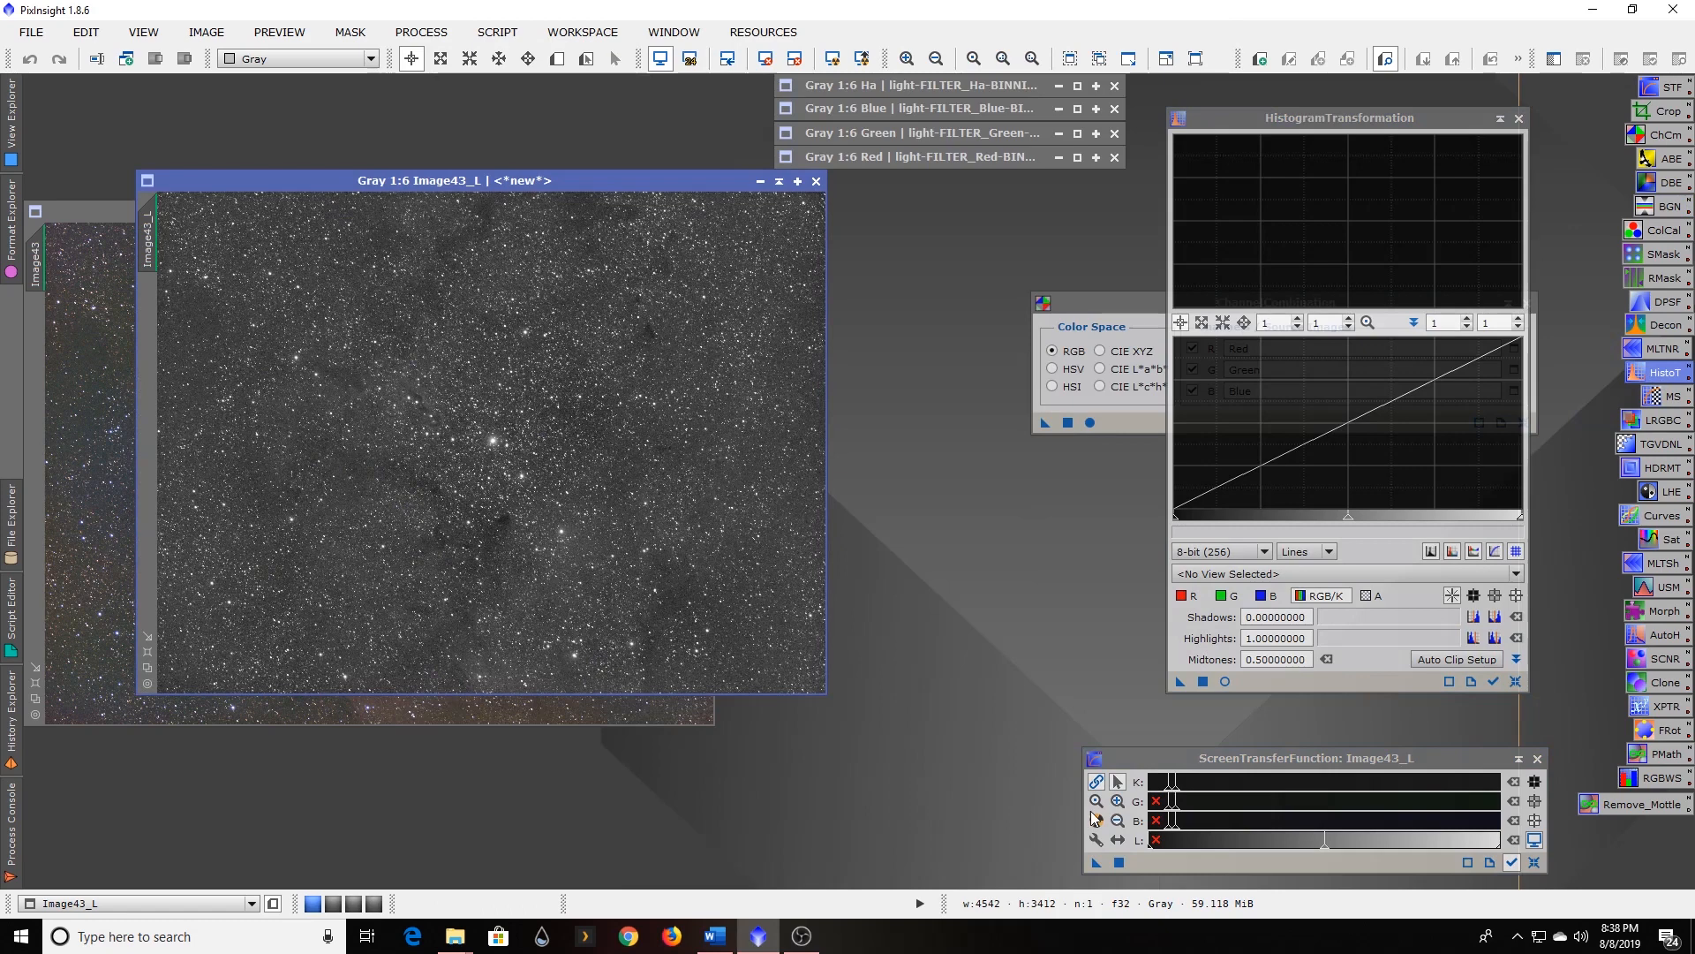
drag(1097, 863, 771, 616)
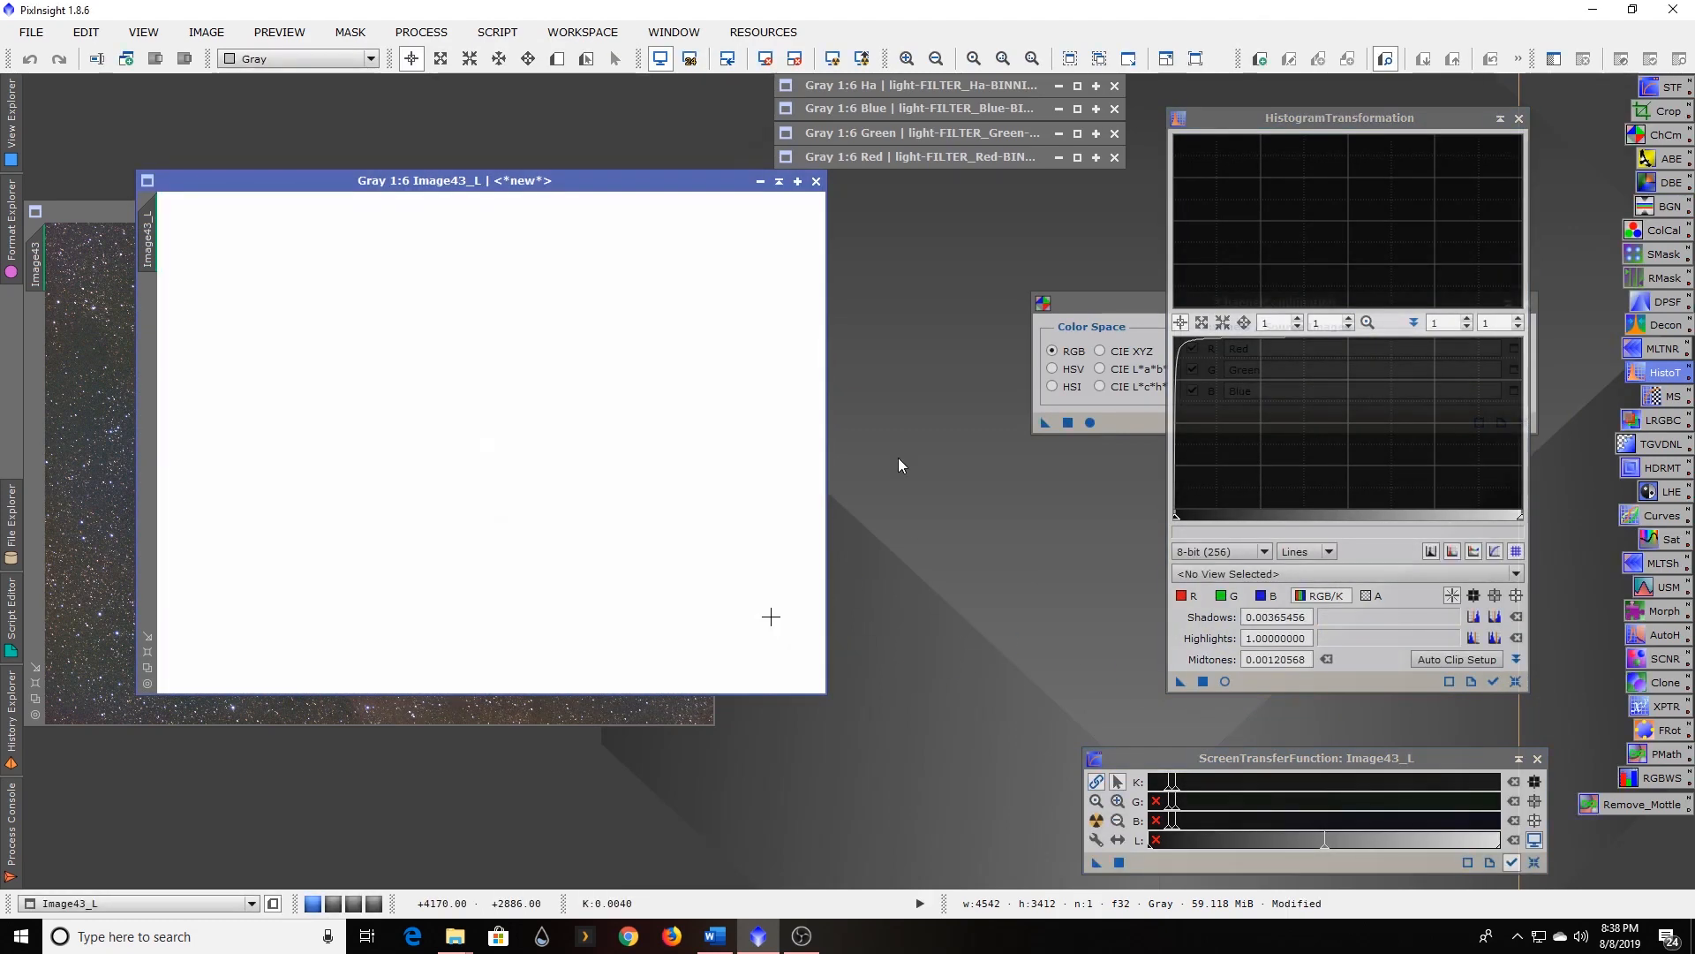
click(797, 60)
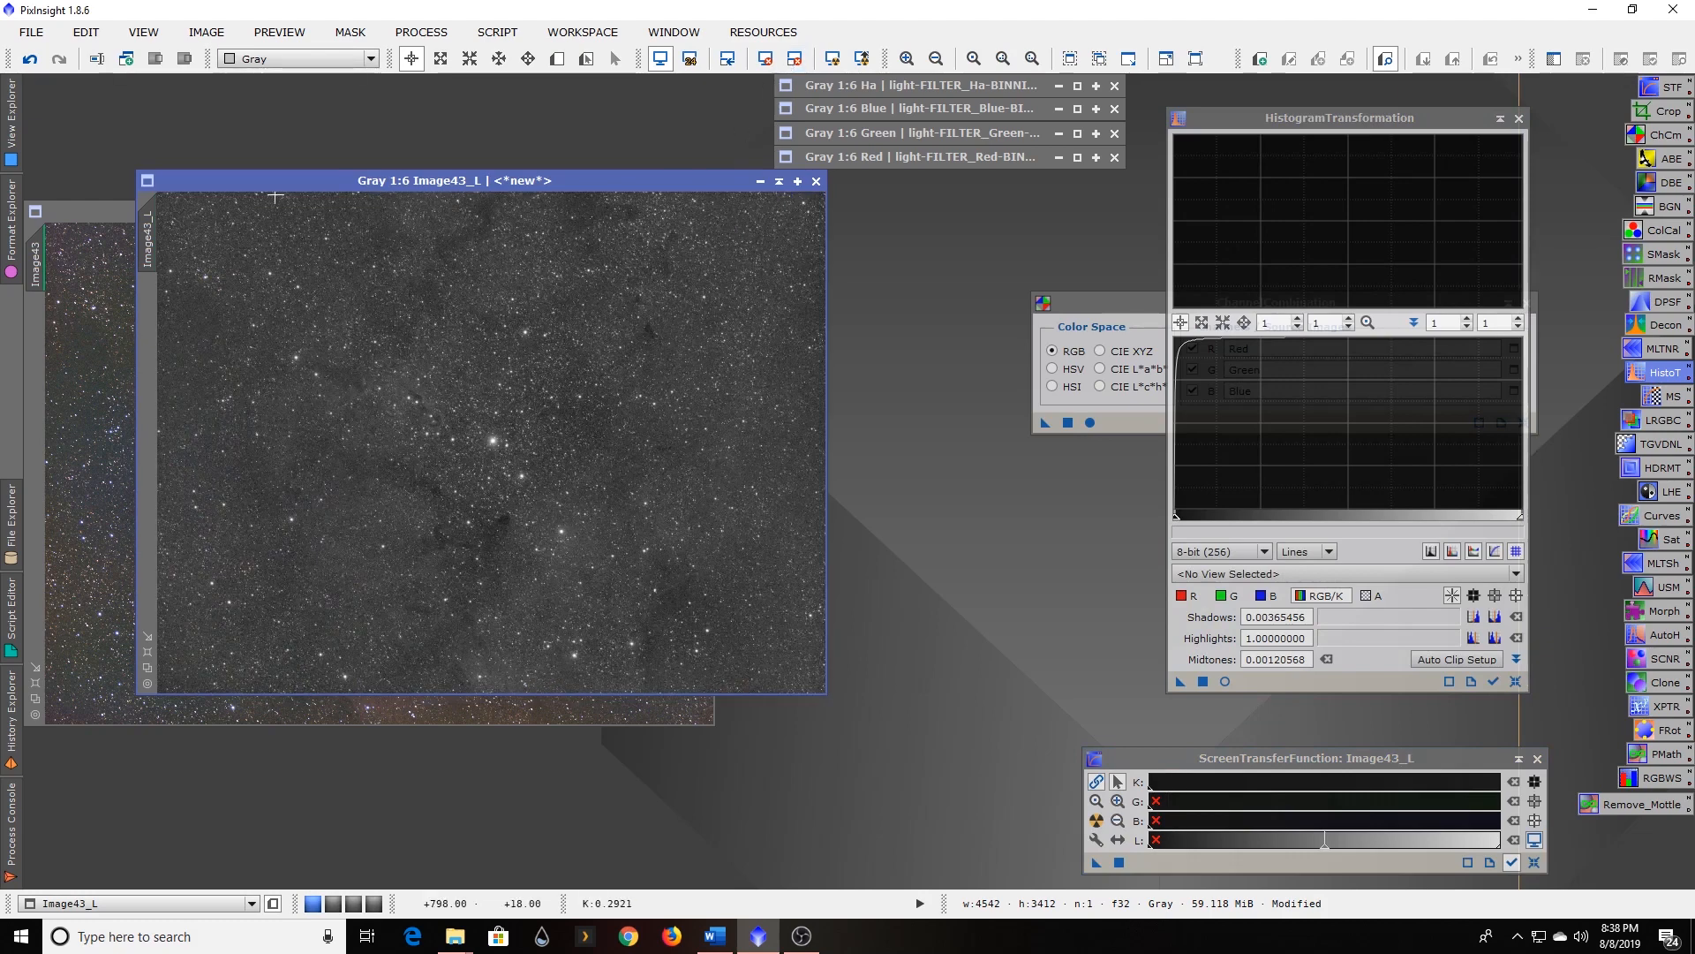
Apply the stretched luminance image as a mask on the RGB image, then minimize the luminance image and park it clear of the RGB image.
drag(148, 237, 42, 335)
click(781, 186)
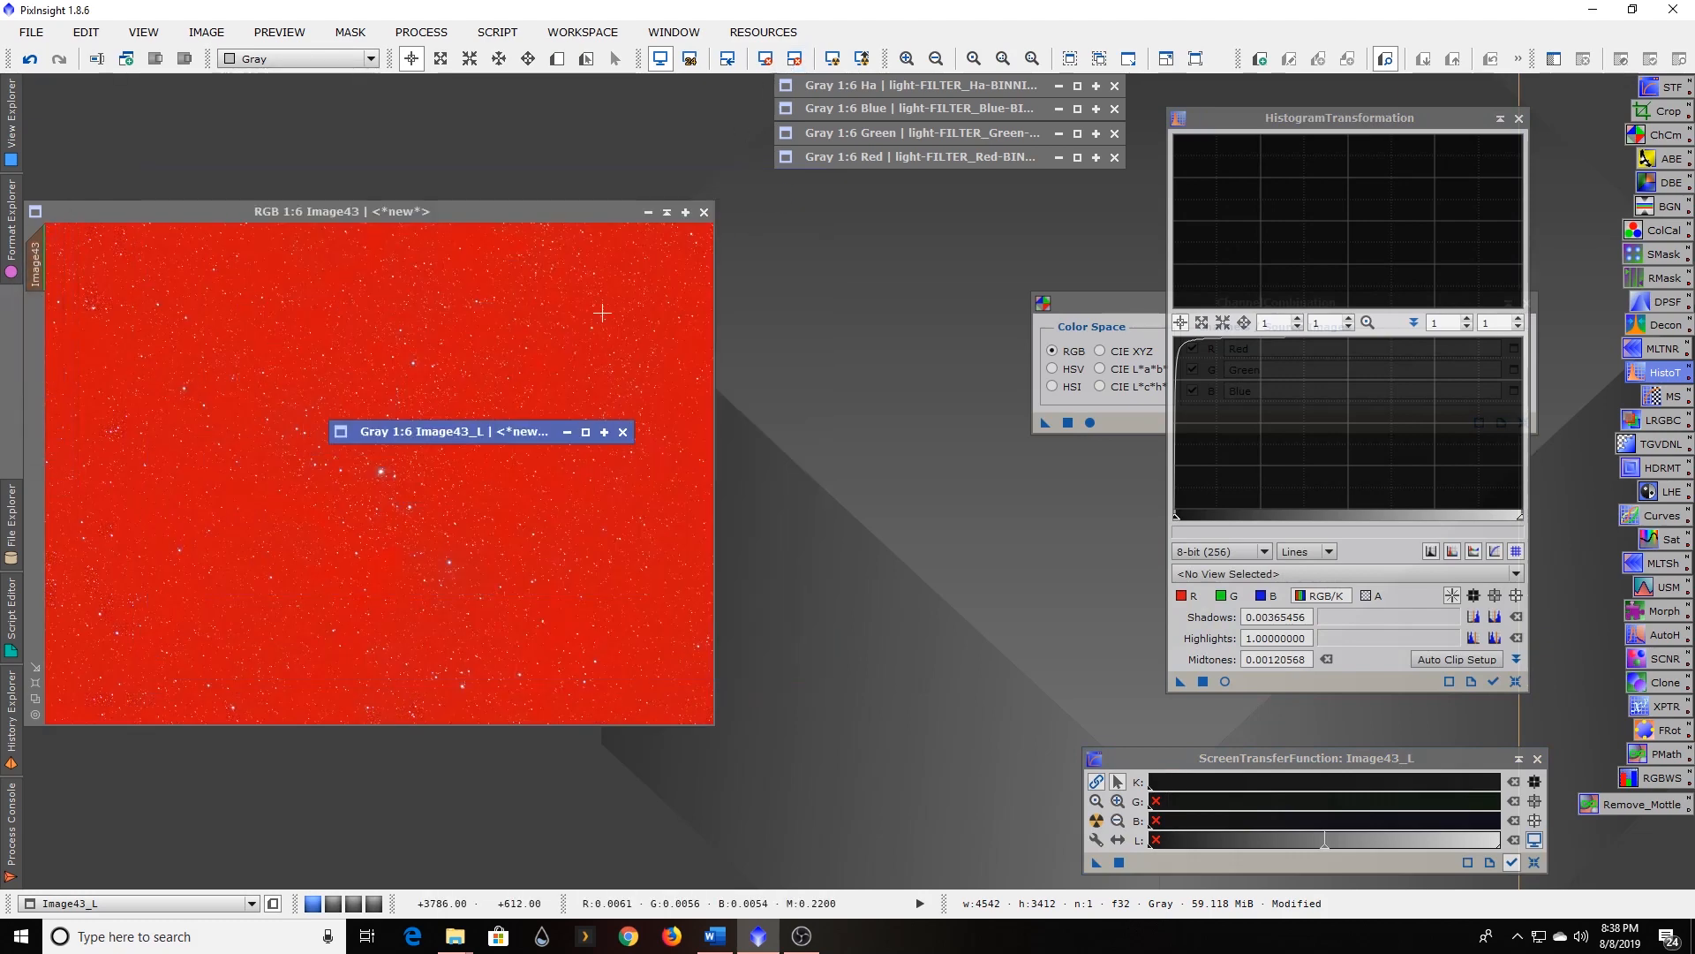
mouse_move(466, 440)
mouse_down()
mouse_move(845, 349)
mouse_move(929, 237)
mouse_up()
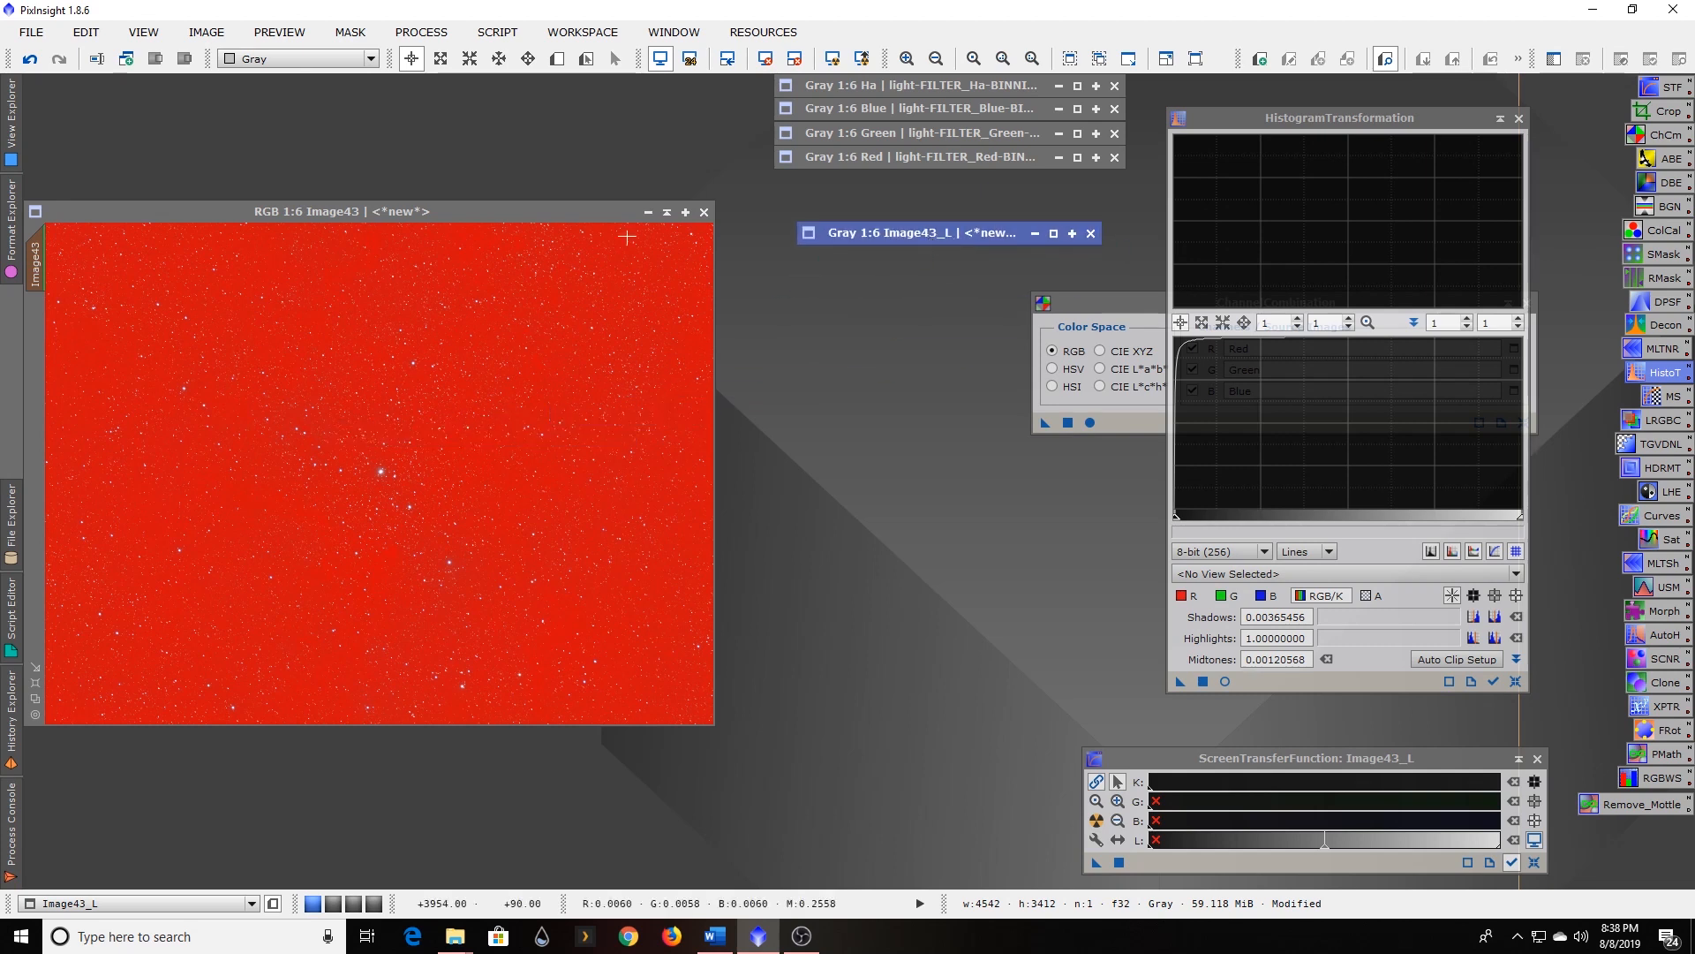
Invert the RGB image's luminance mask and hide the mask overlay.
click(434, 205)
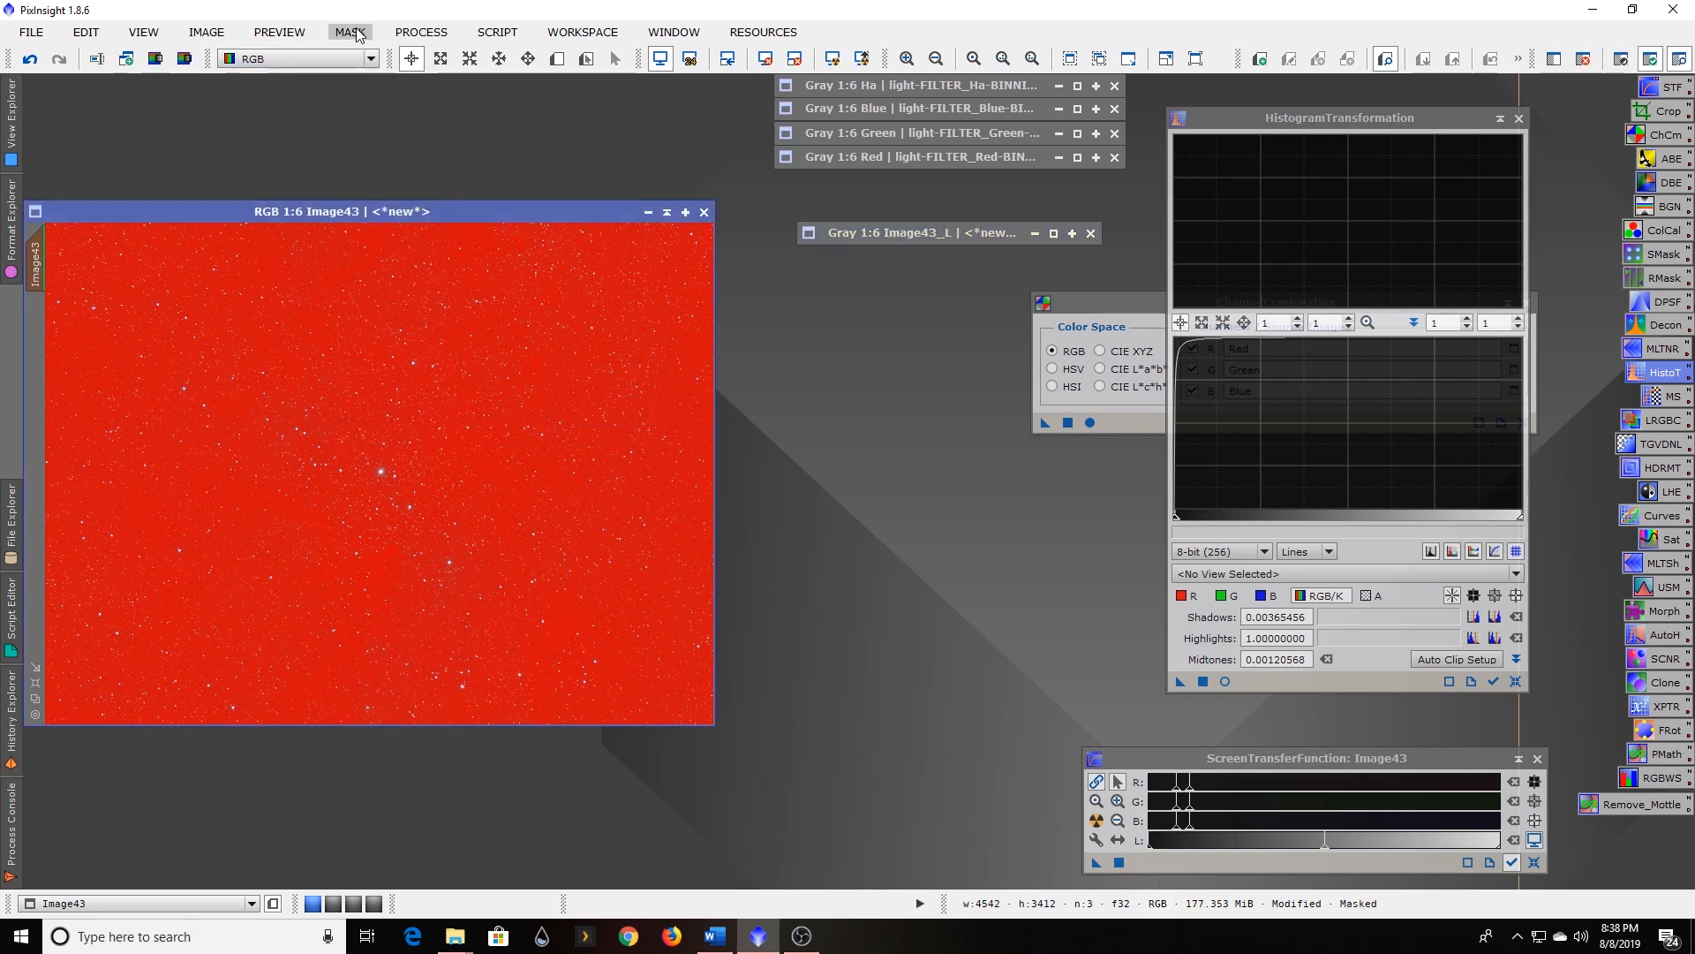
click(357, 34)
click(377, 107)
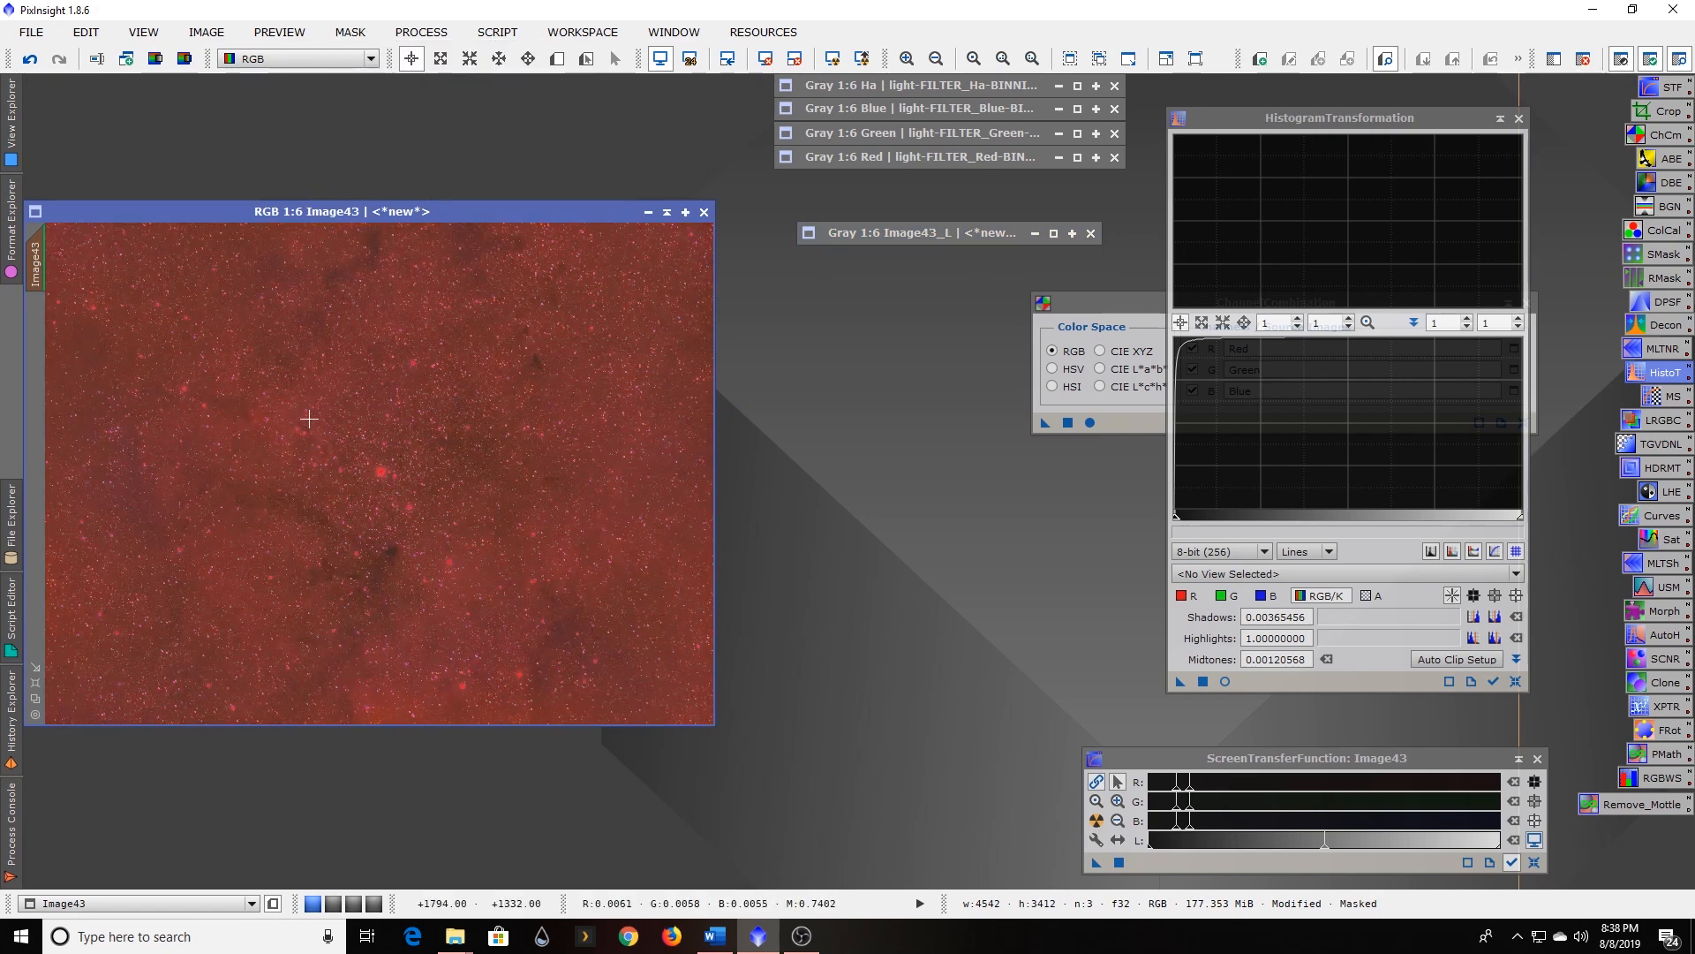
drag(268, 211, 268, 94)
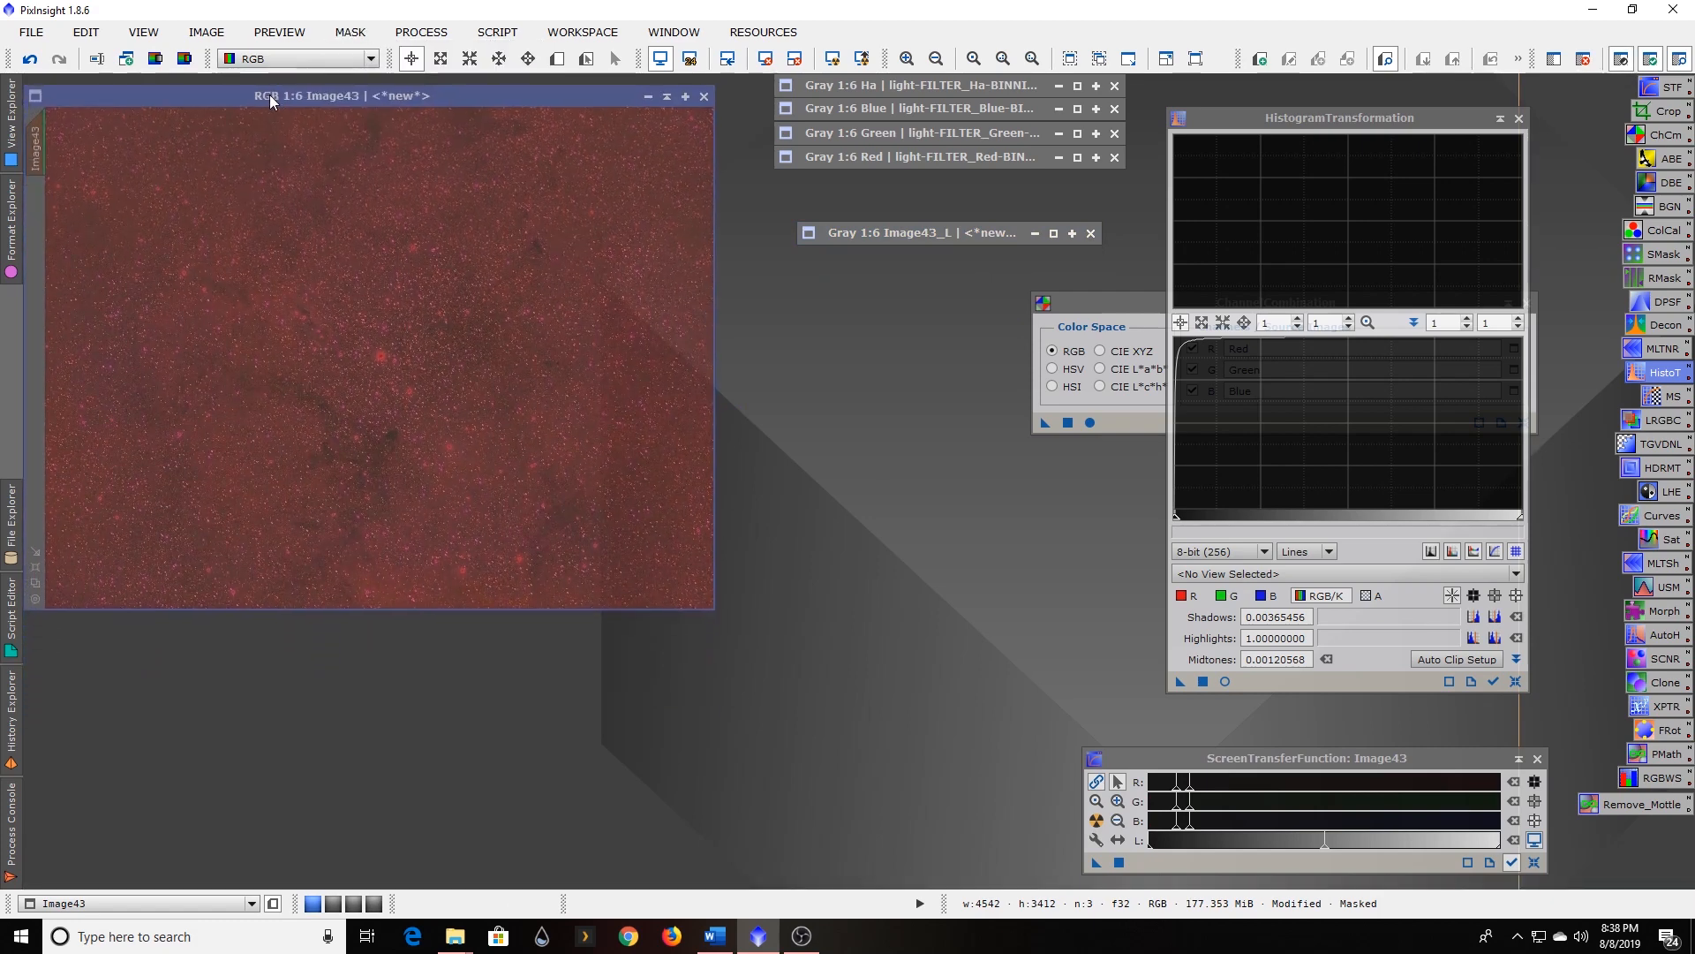
click(344, 32)
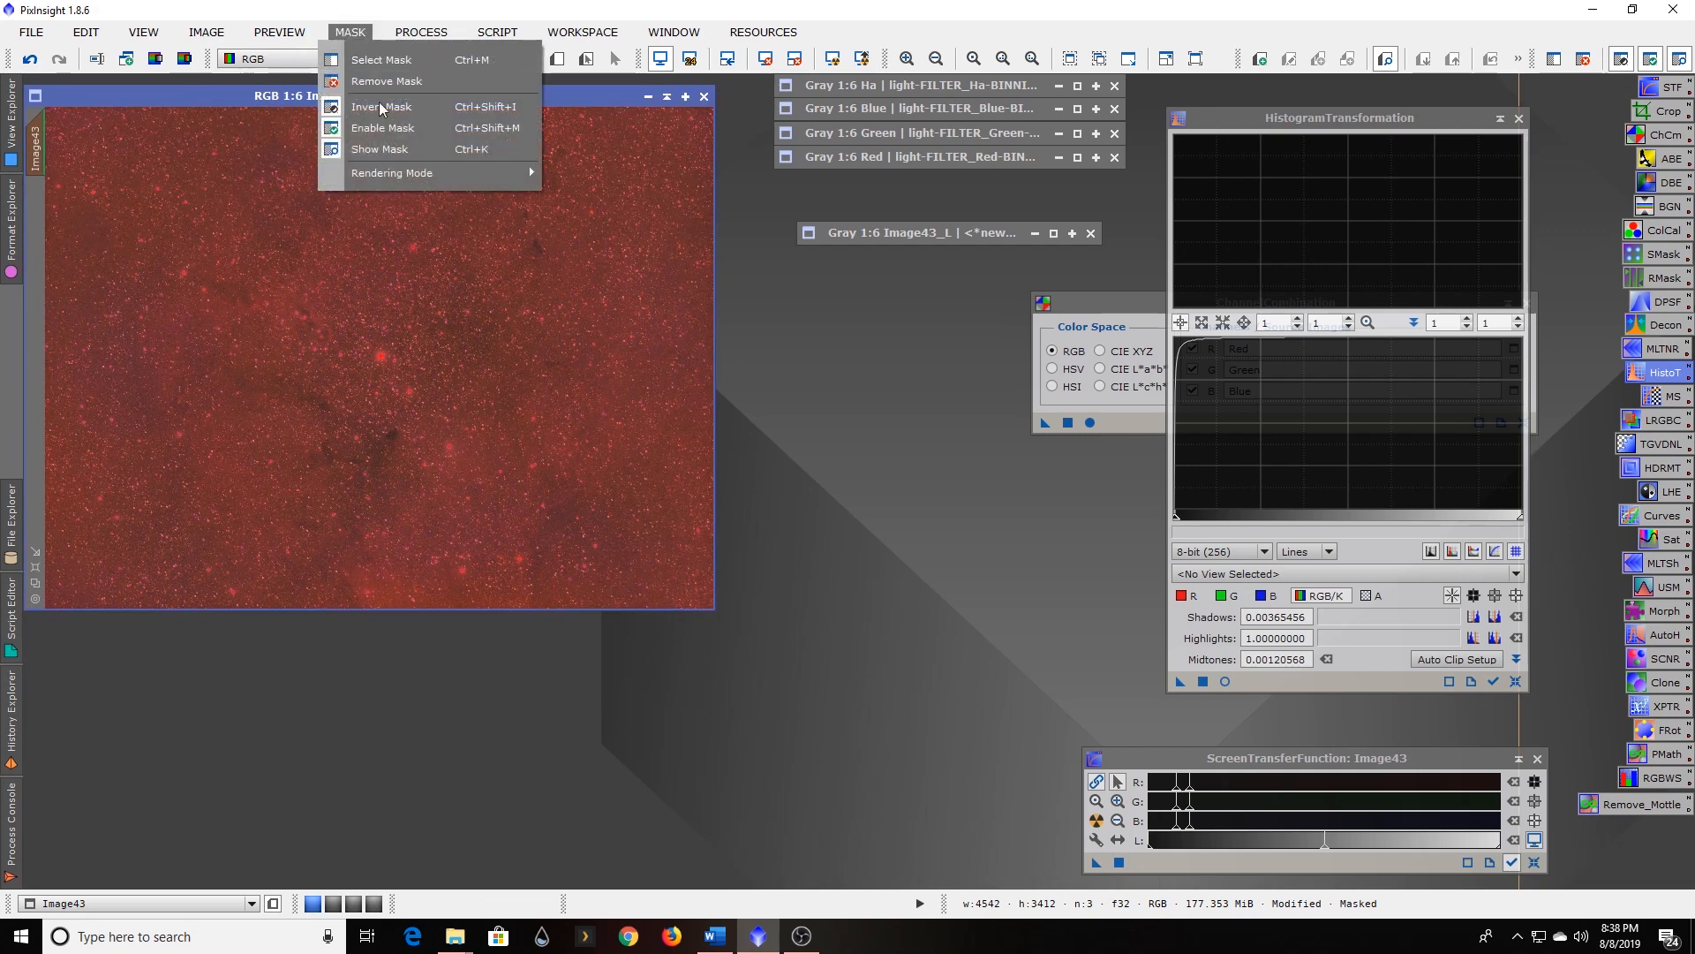
click(383, 149)
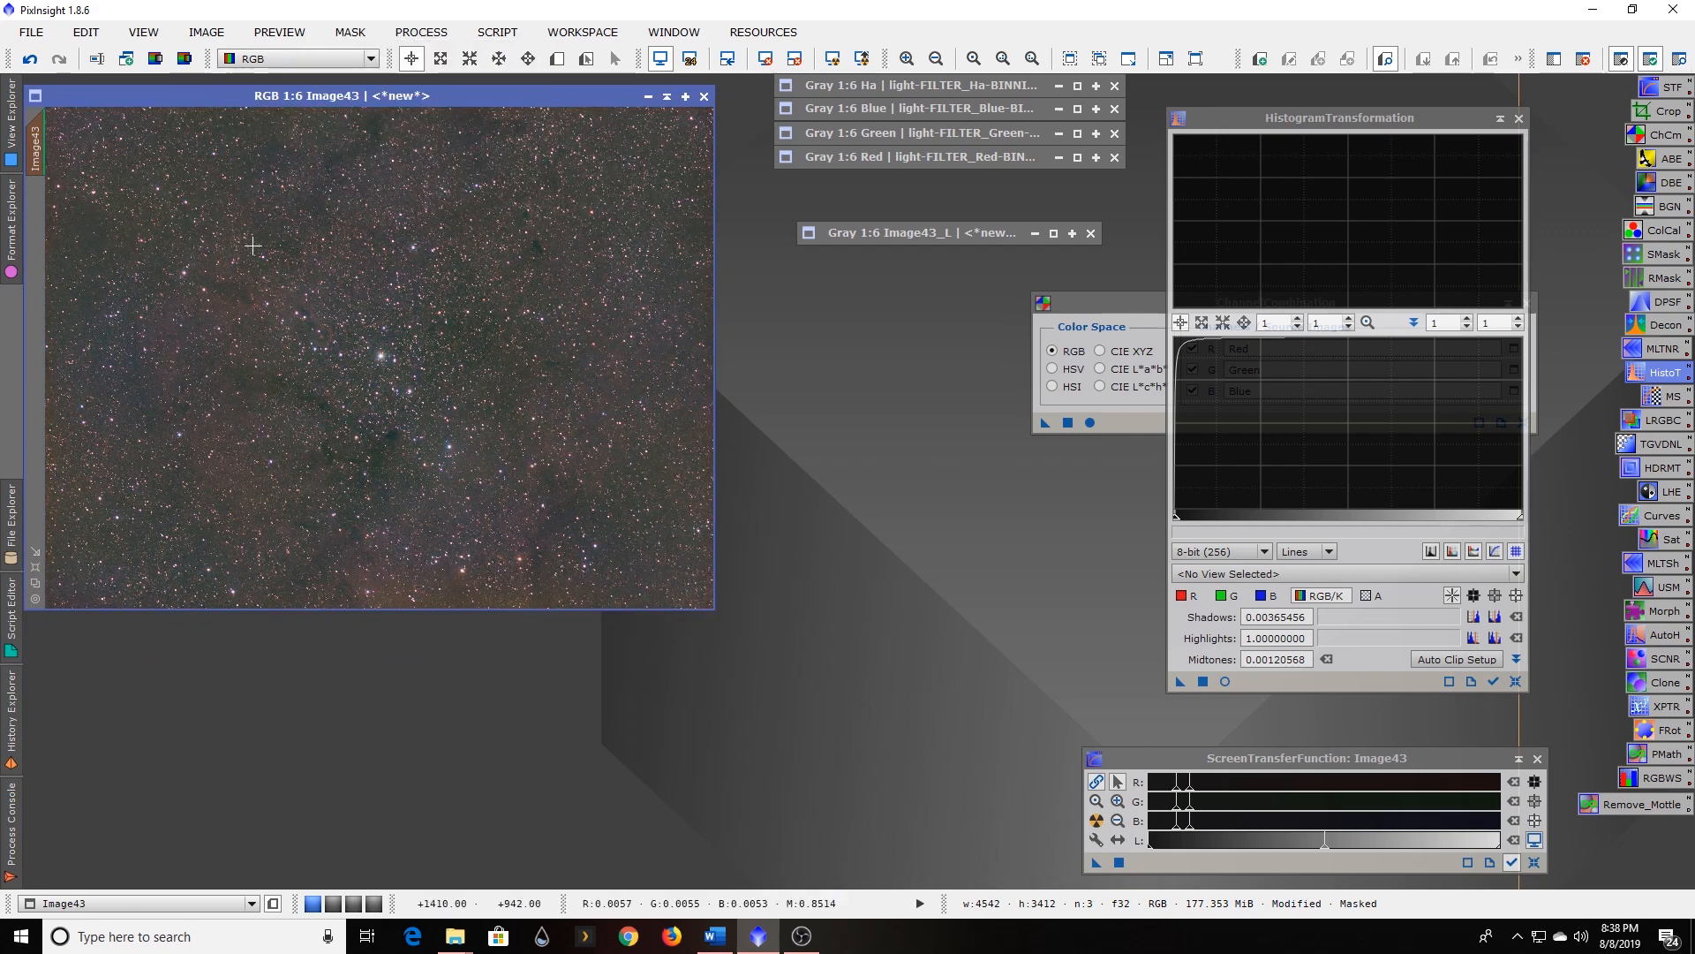
Load the MultiscaleLinearTransform noise-reduction preset and create and open a preview about 710 × 715 px over the star field beside the central bright star.
double_click(1666, 351)
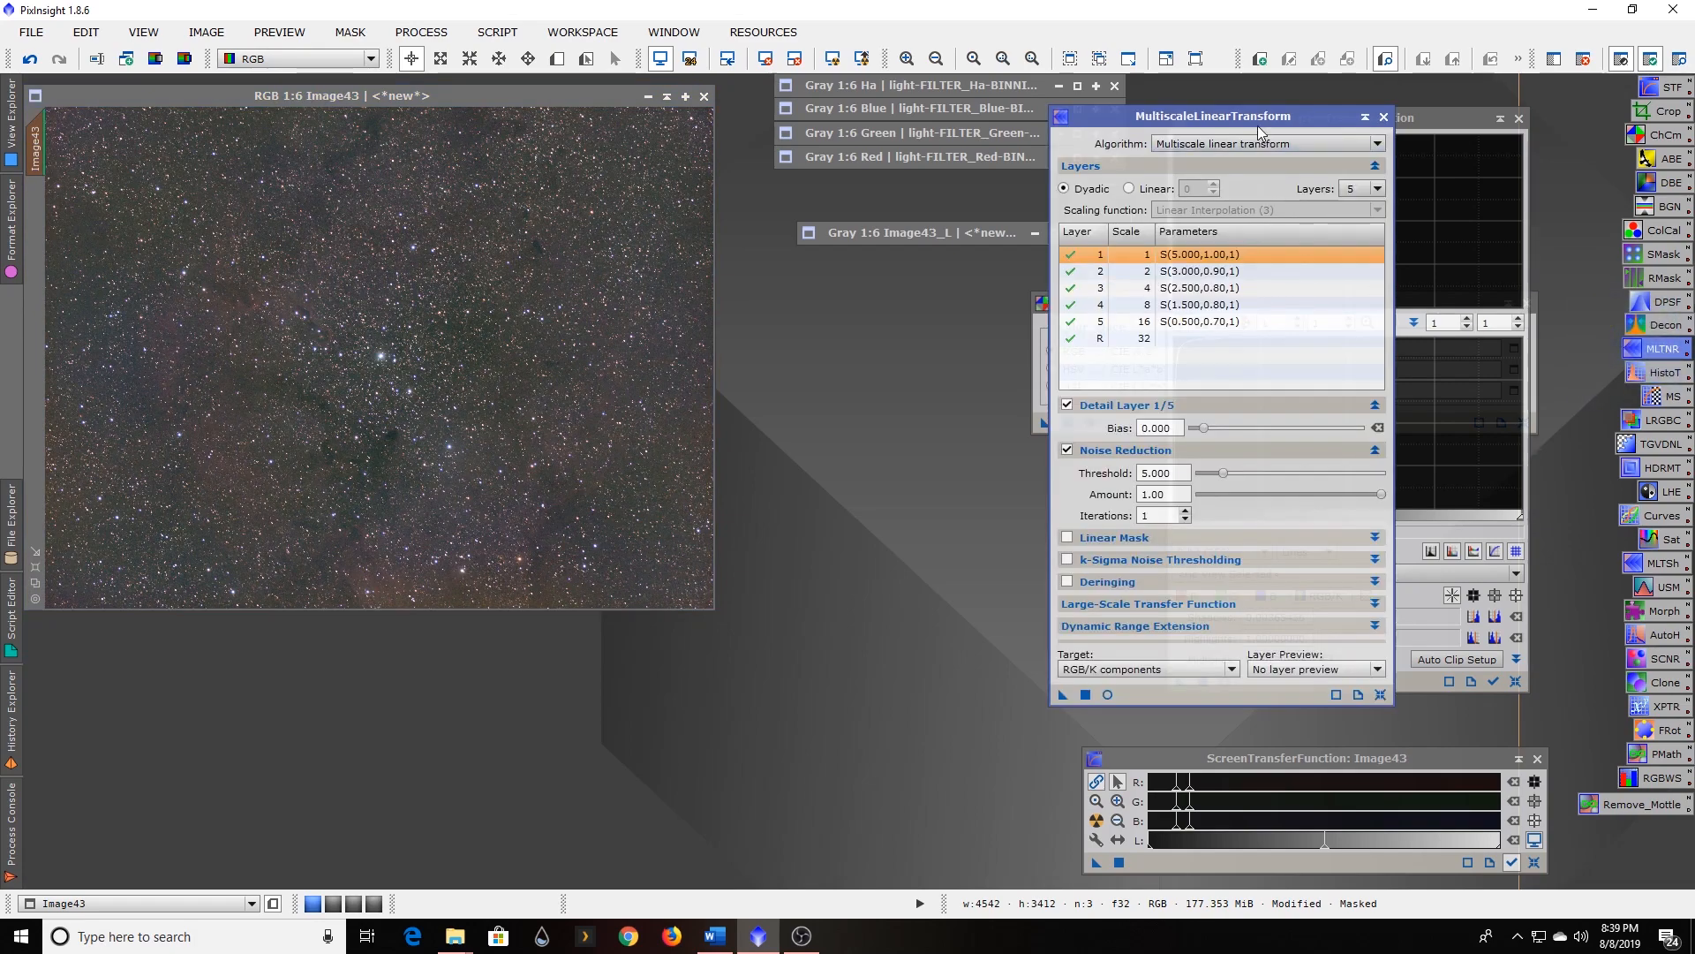
drag(1243, 118, 1058, 144)
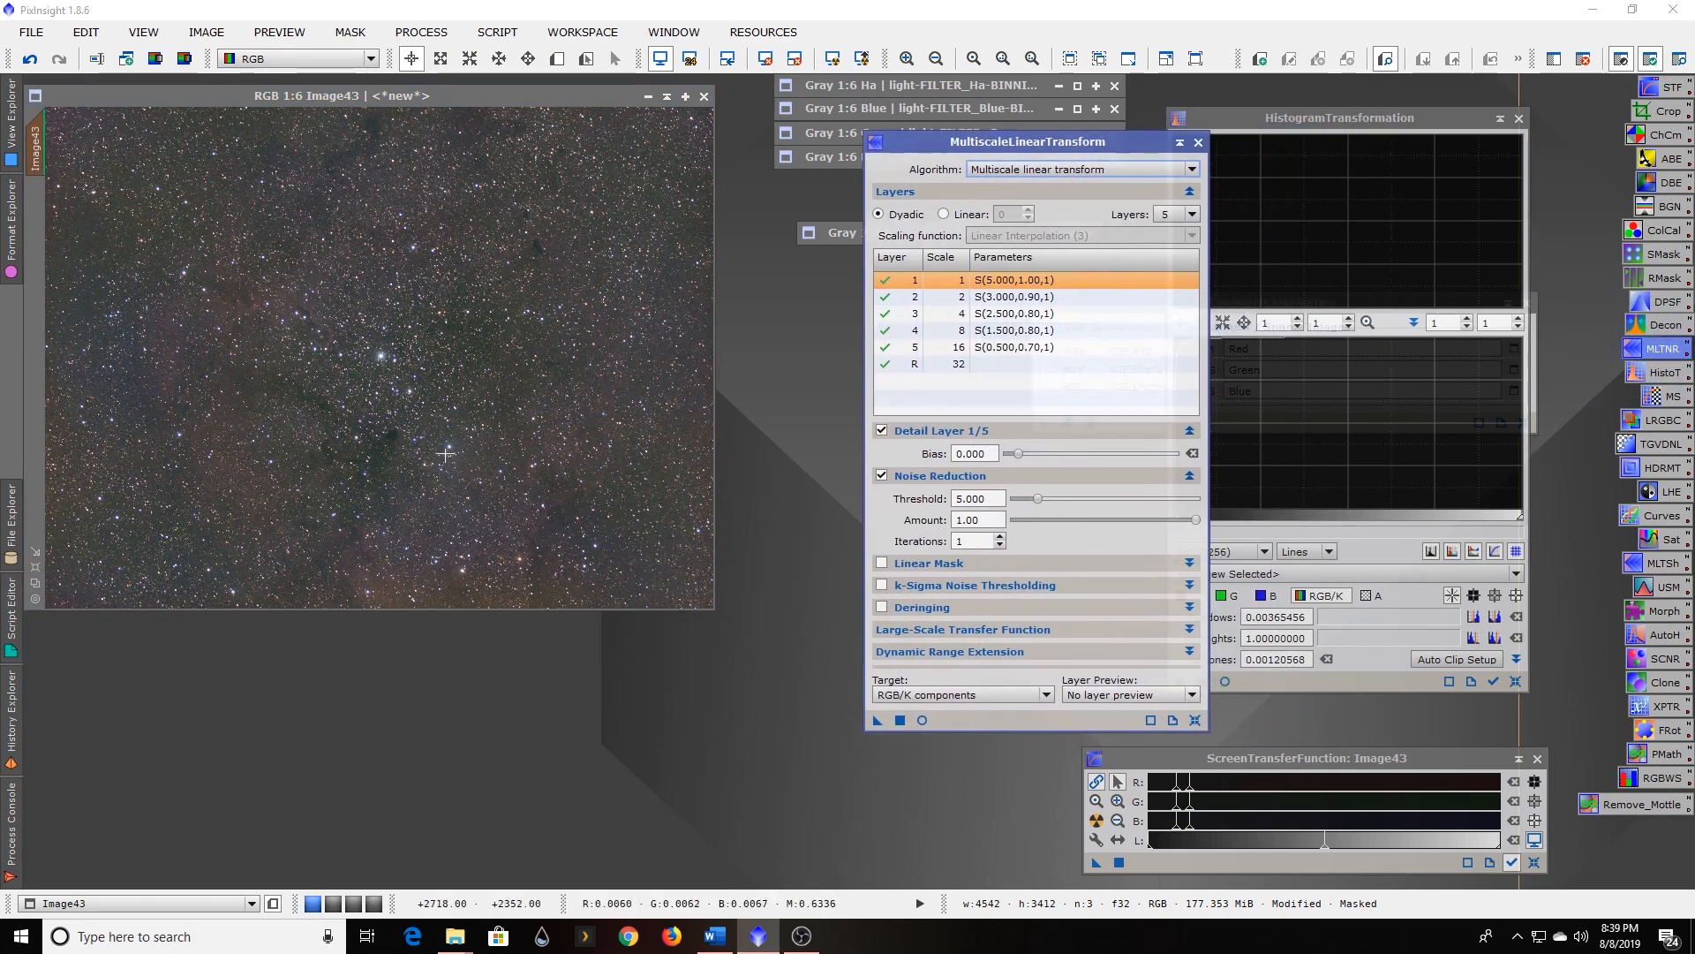
scroll(445, 455, down, 2)
scroll(445, 455, up, 3)
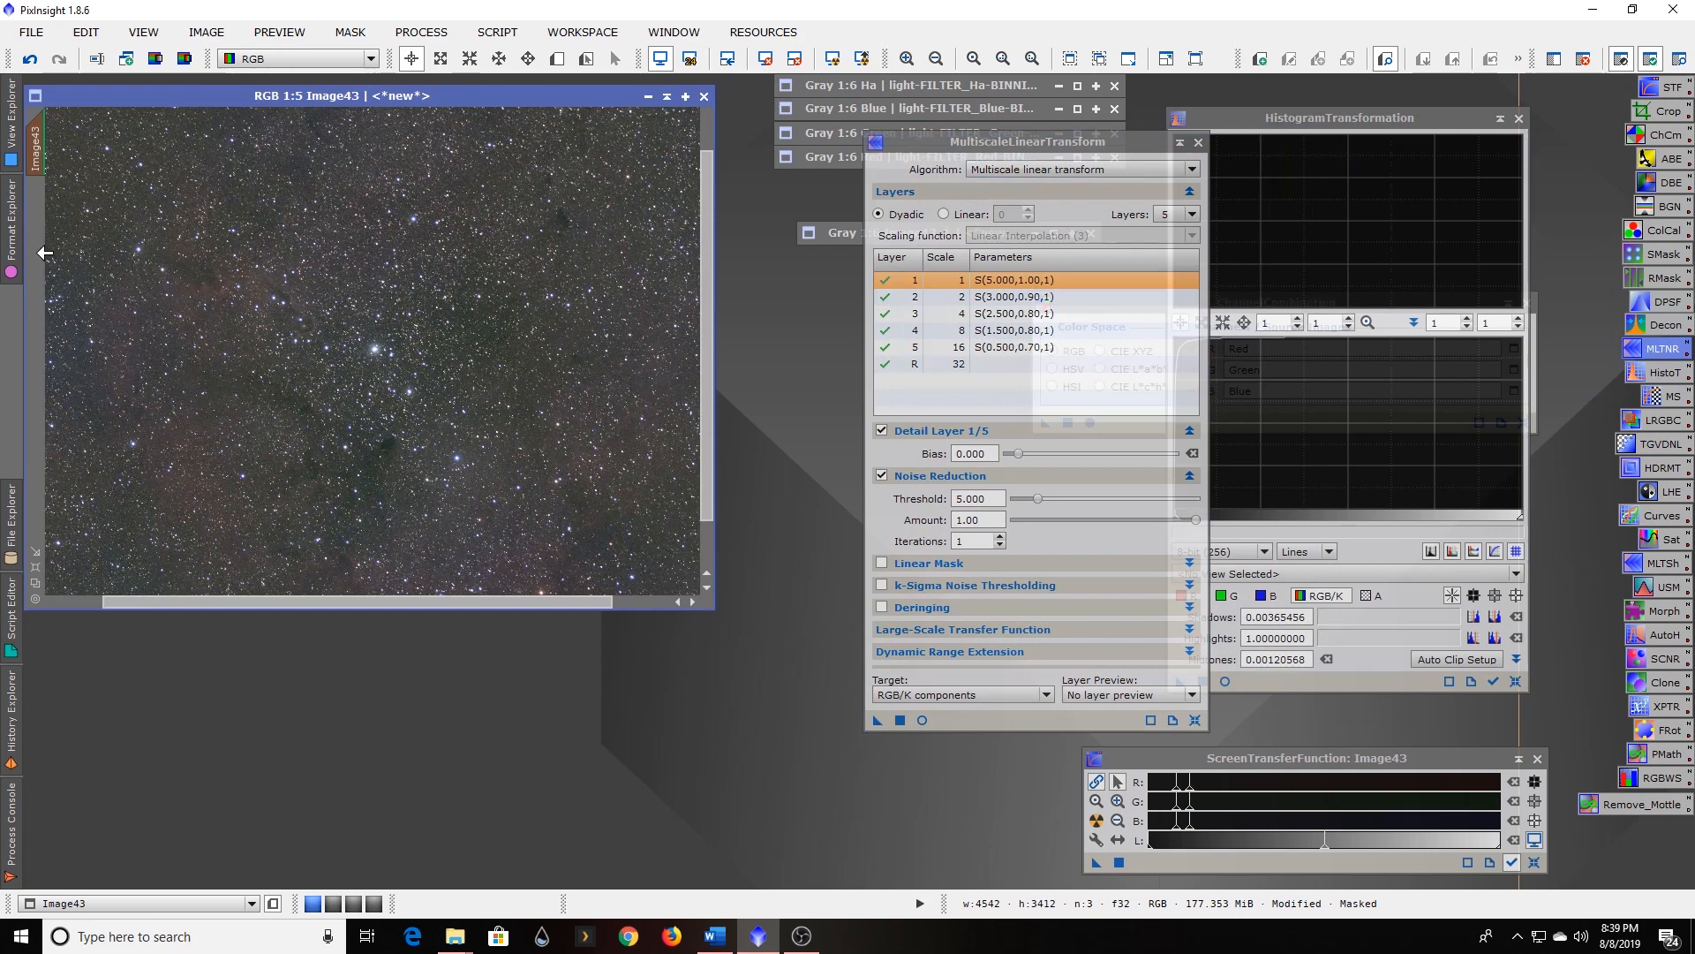
click(557, 58)
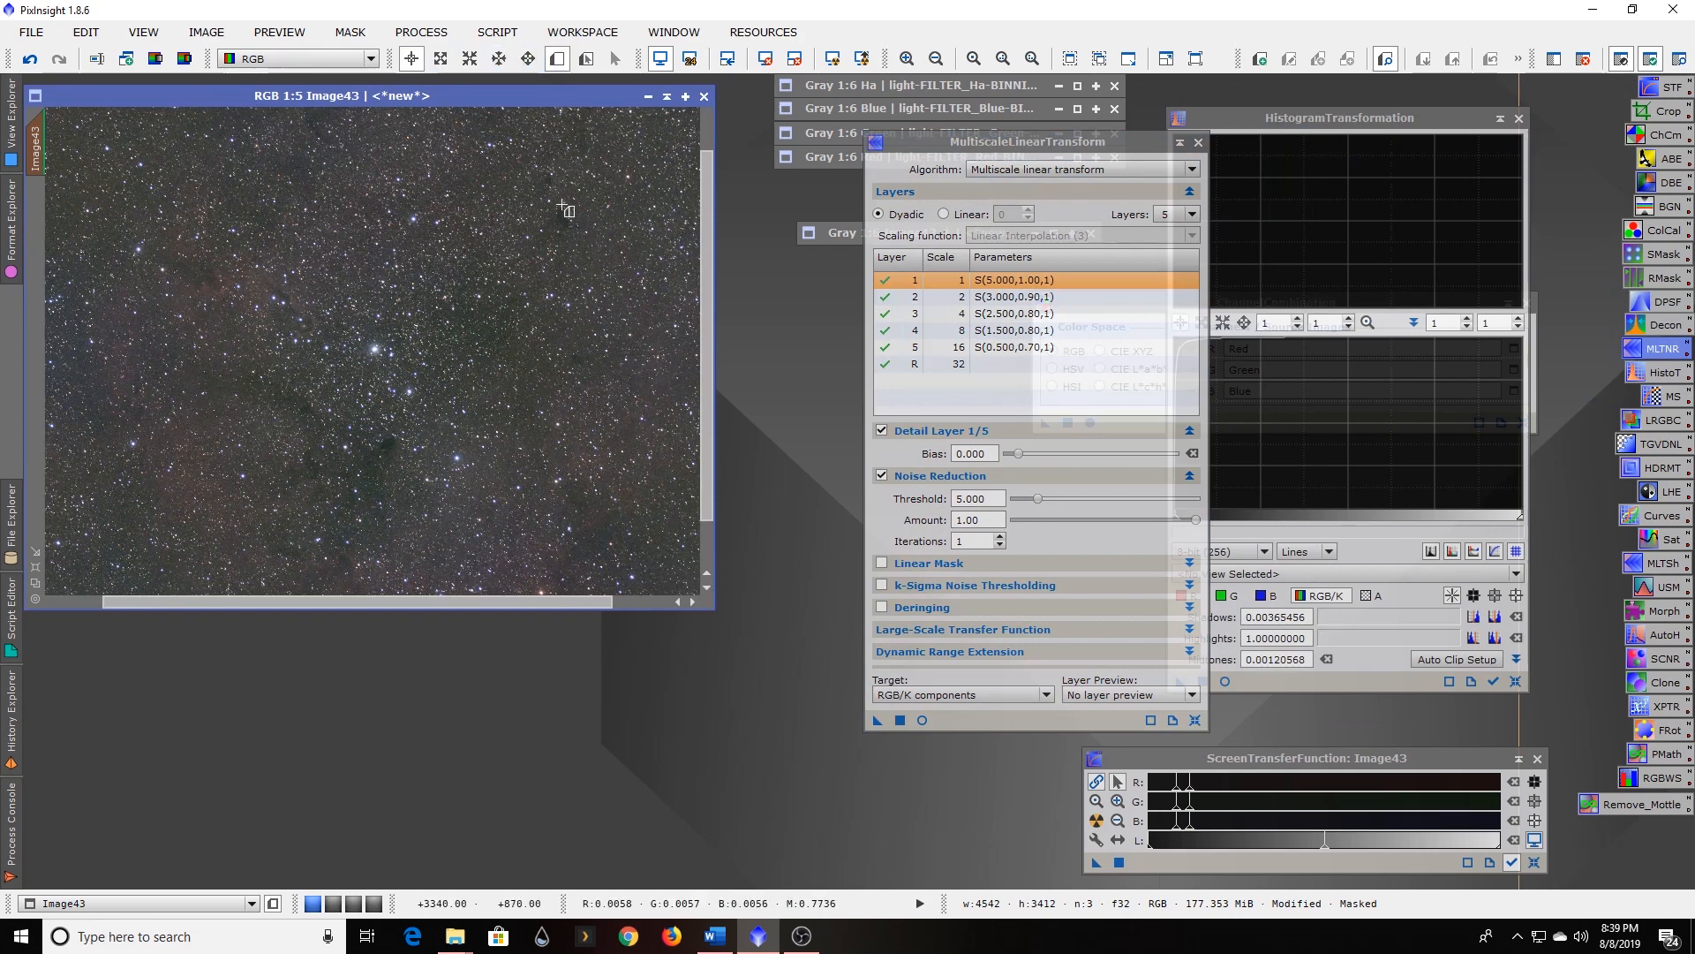
drag(472, 222, 598, 347)
click(35, 216)
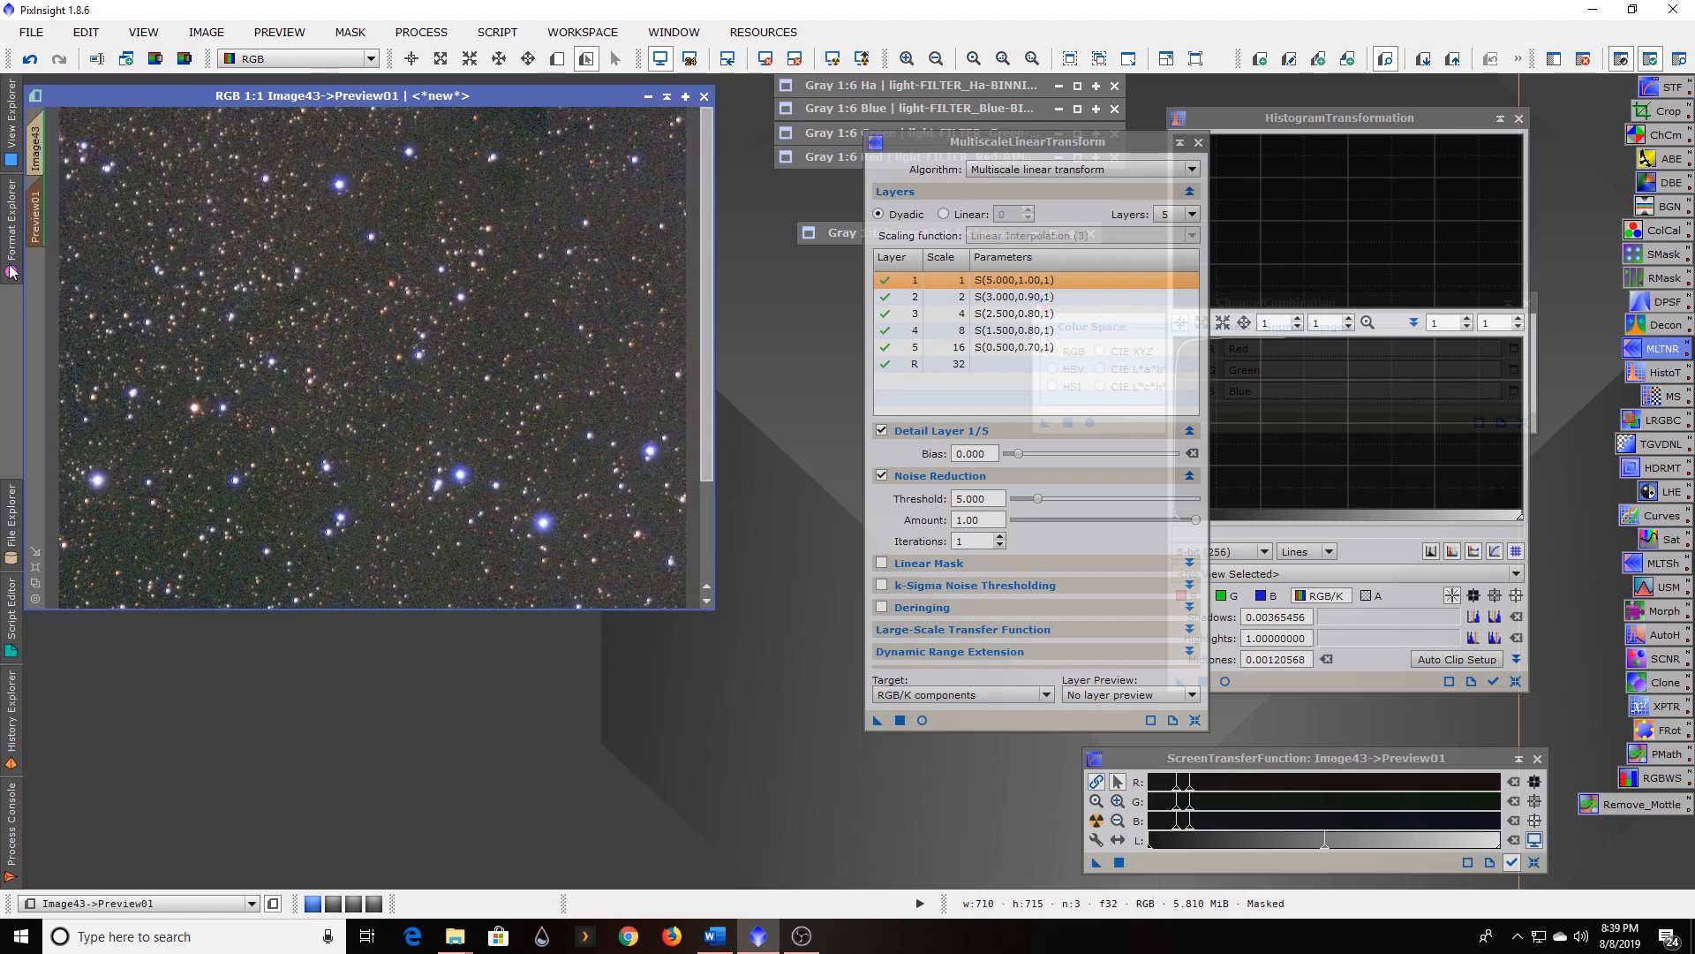
Apply the multiscale noise reduction to the first preview as a test and inspect its background.
scroll(489, 430, down, 1)
scroll(489, 430, up, 1)
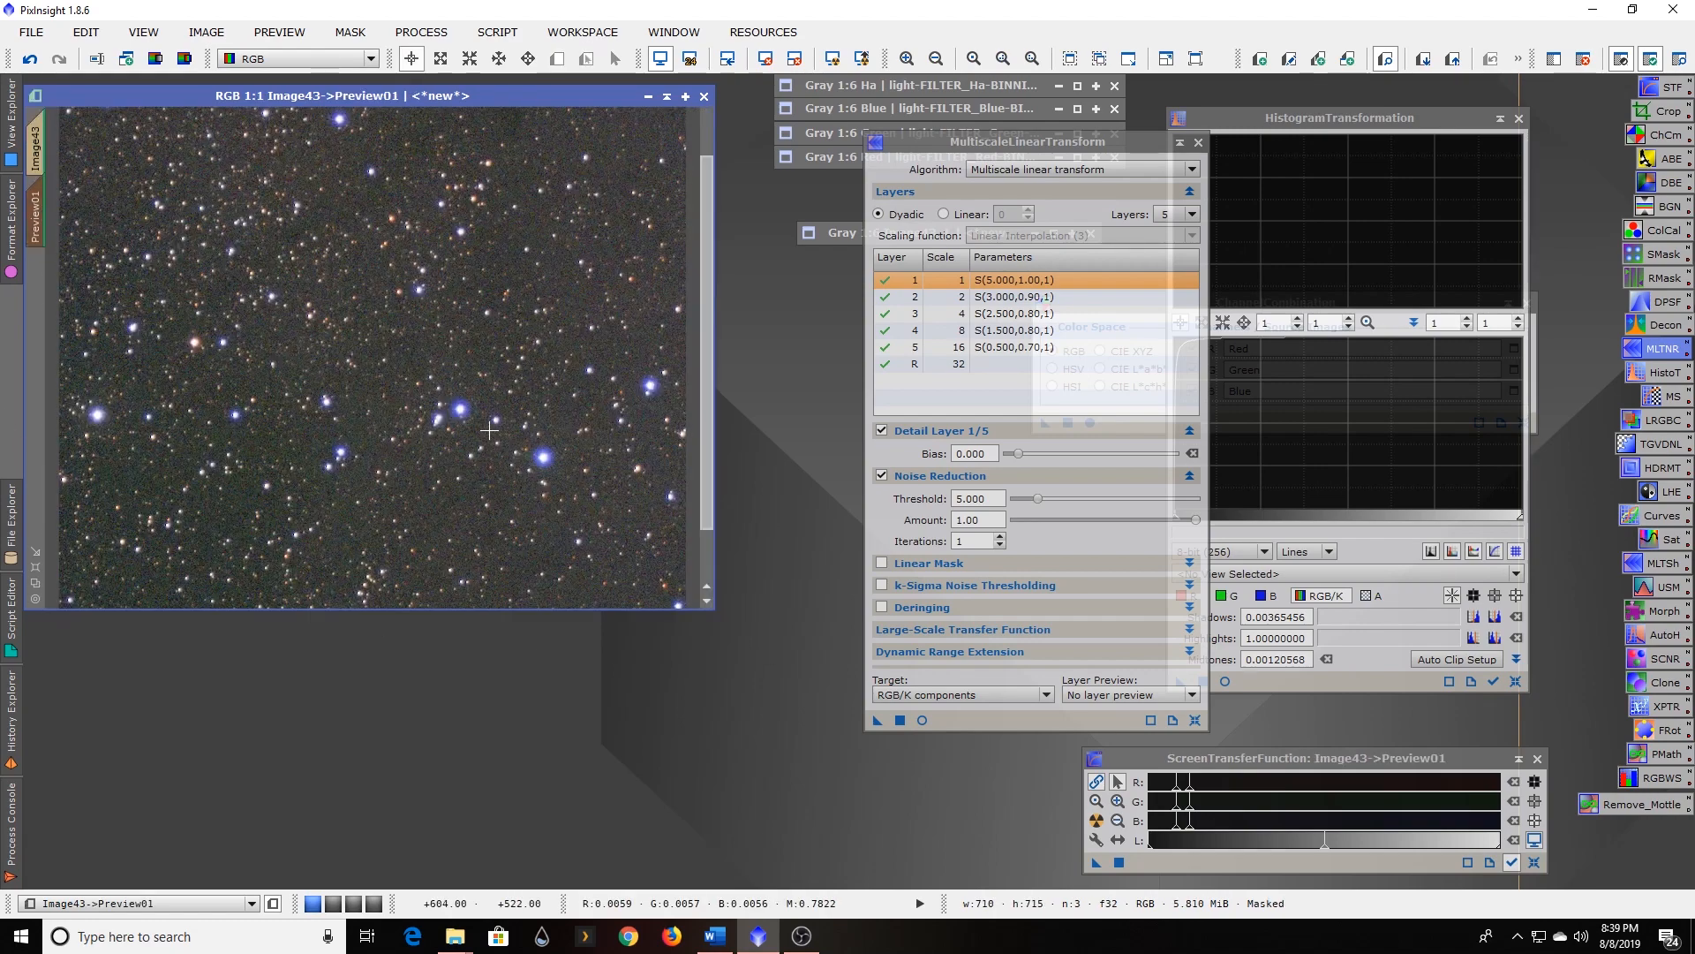
drag(877, 720, 429, 394)
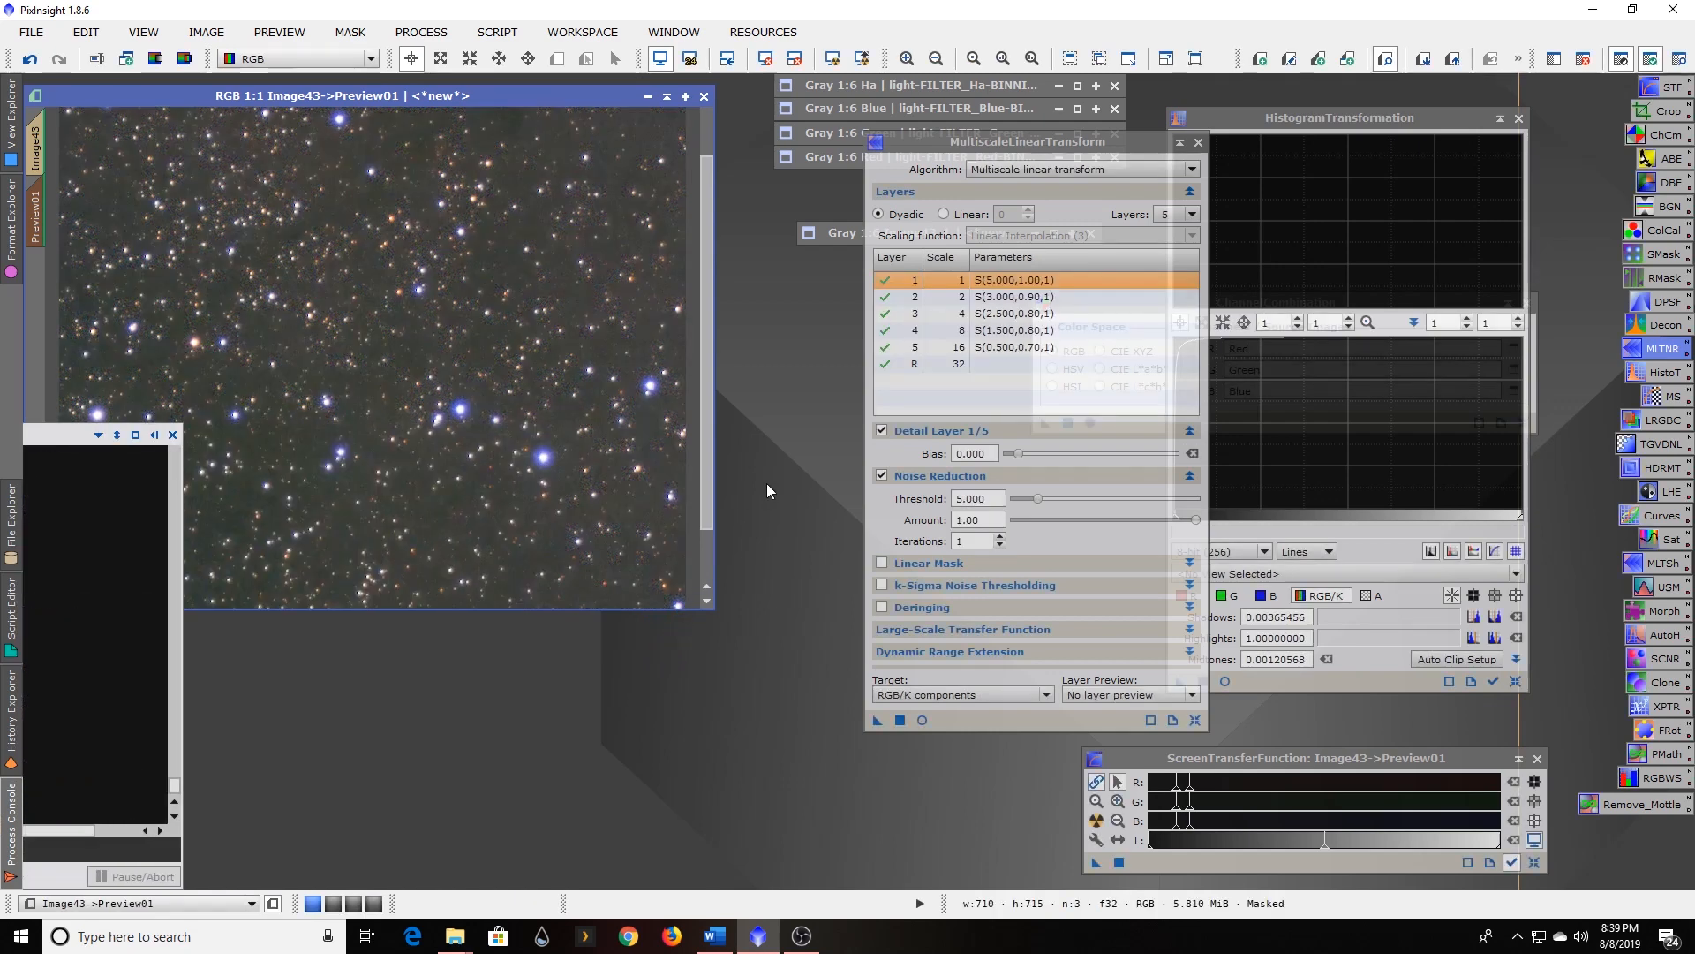
scroll(369, 352, down, 1)
scroll(369, 352, up, 1)
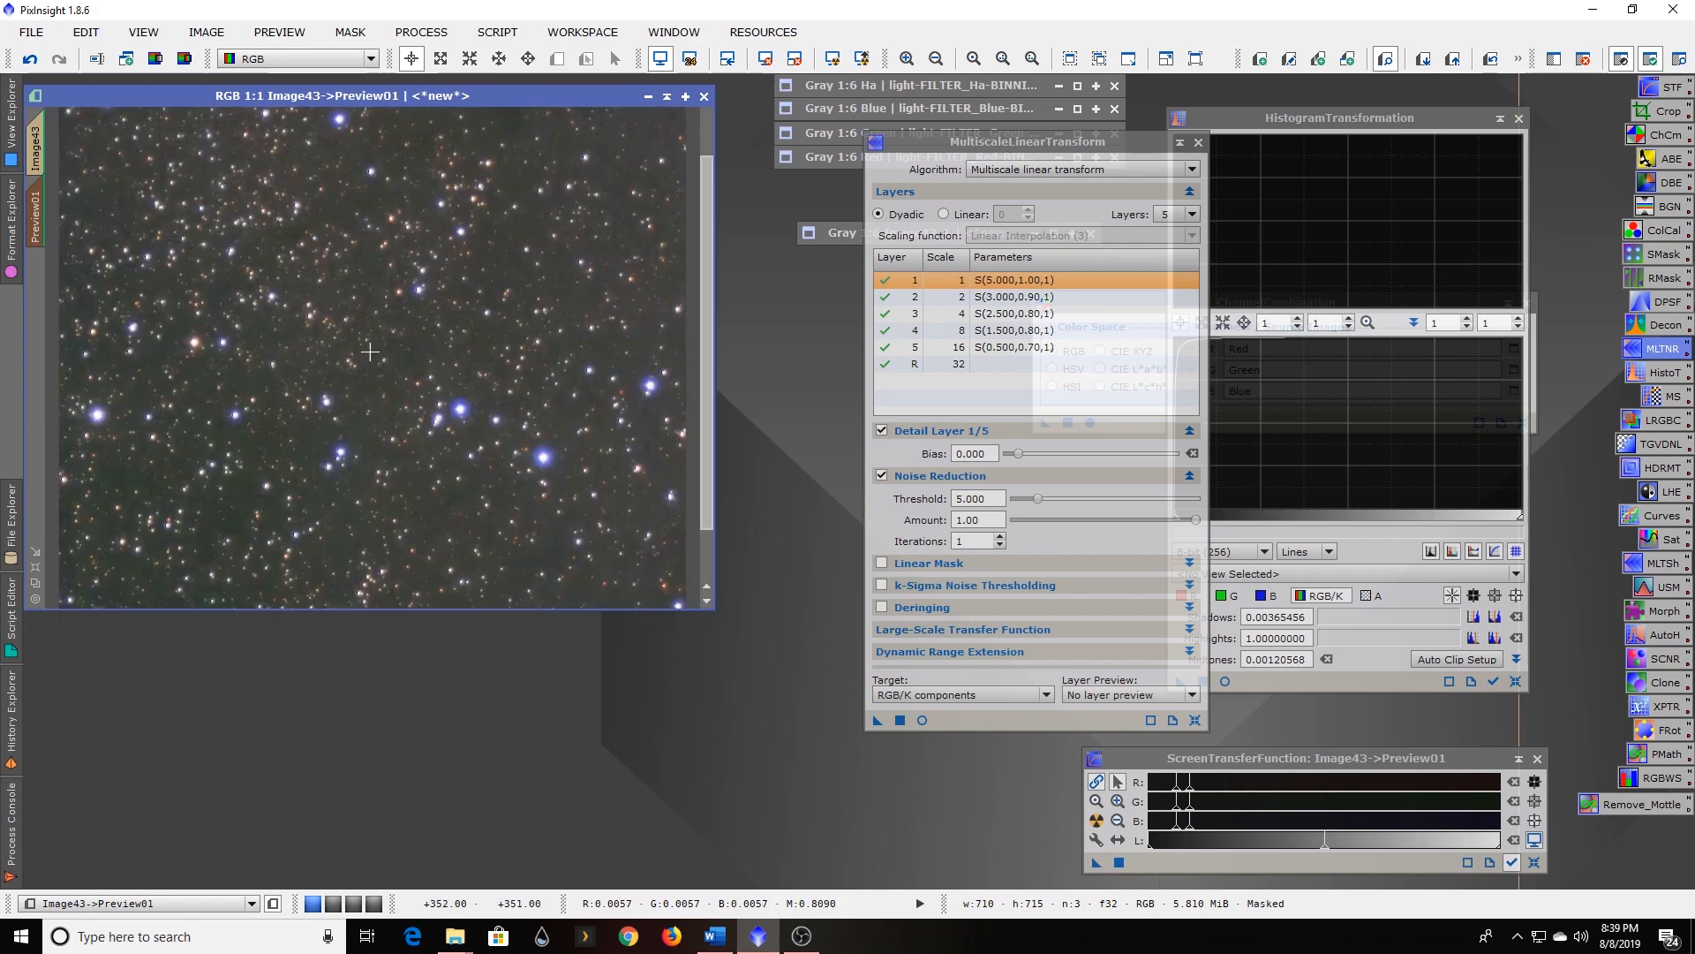
Create a second preview about 595 × 500 px over the reddish nebulosity and test the multiscale noise reduction on it.
click(36, 146)
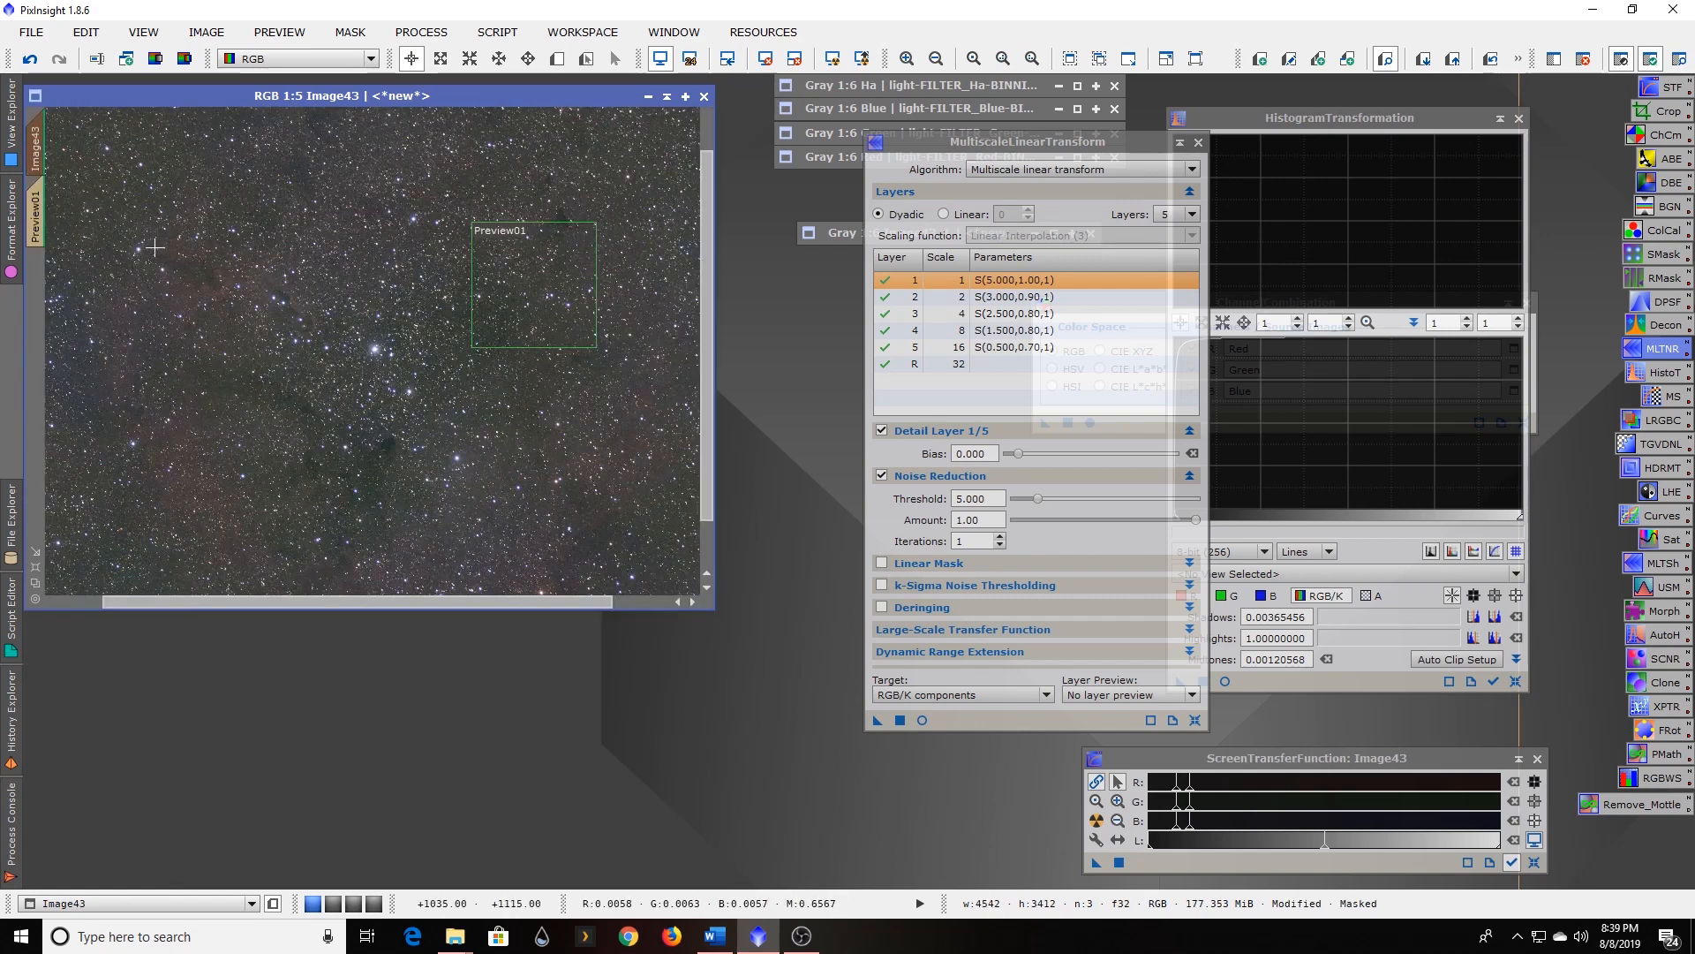
click(558, 58)
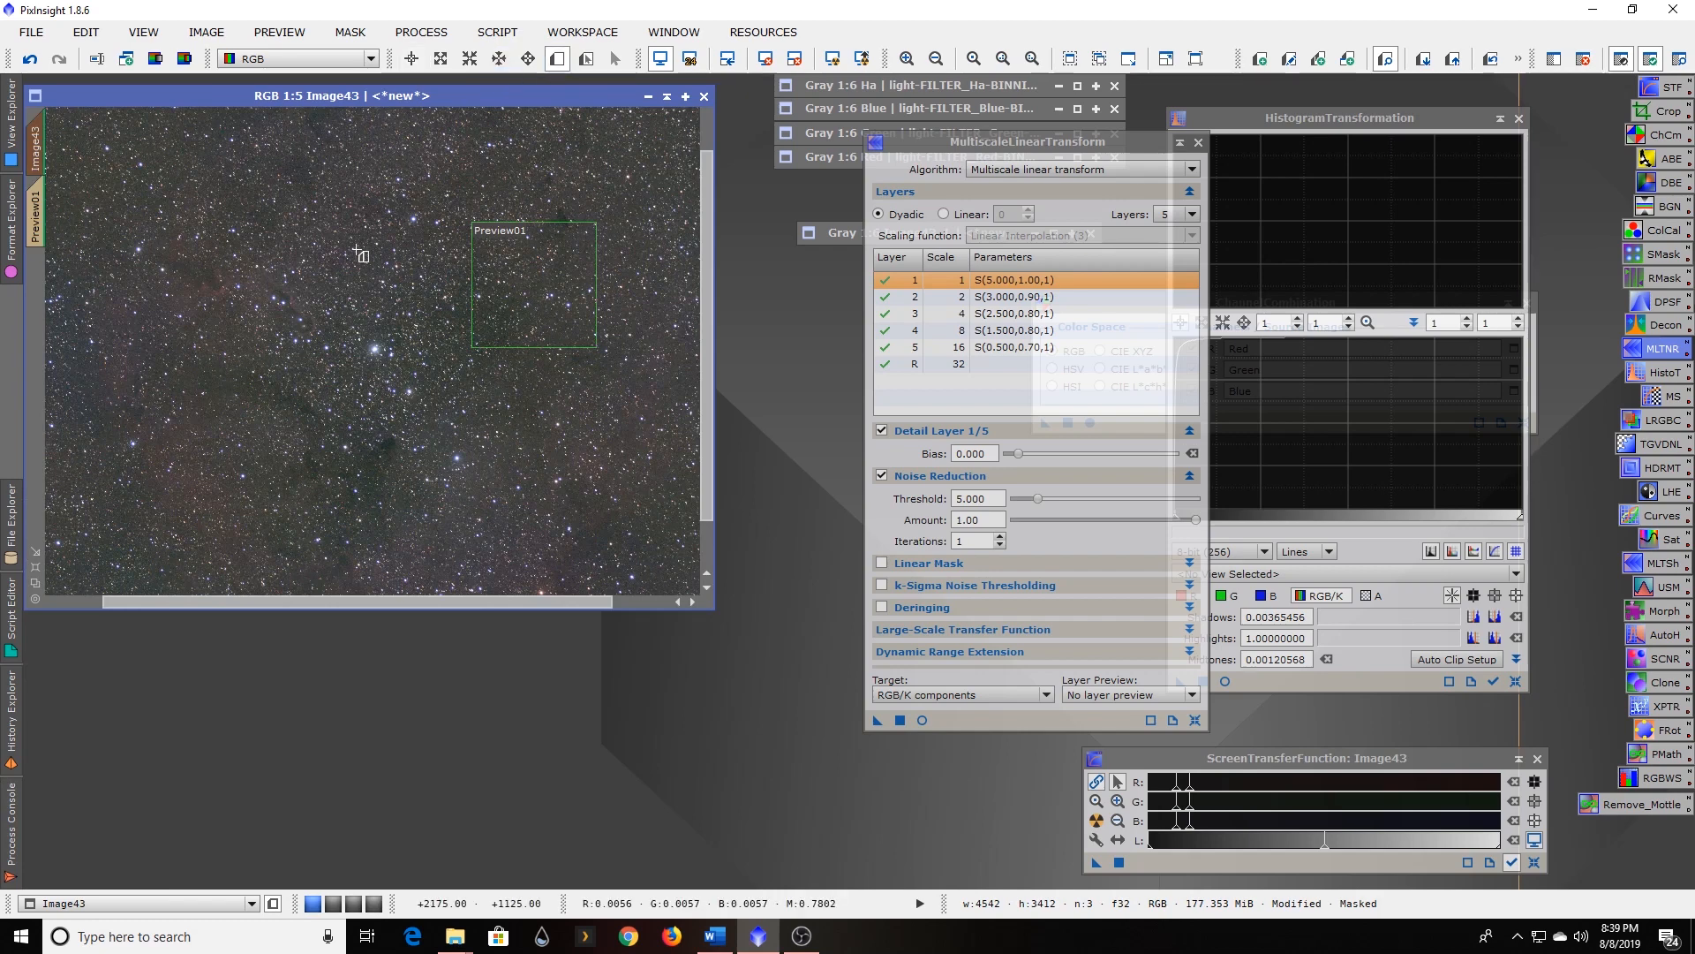
drag(215, 257, 319, 345)
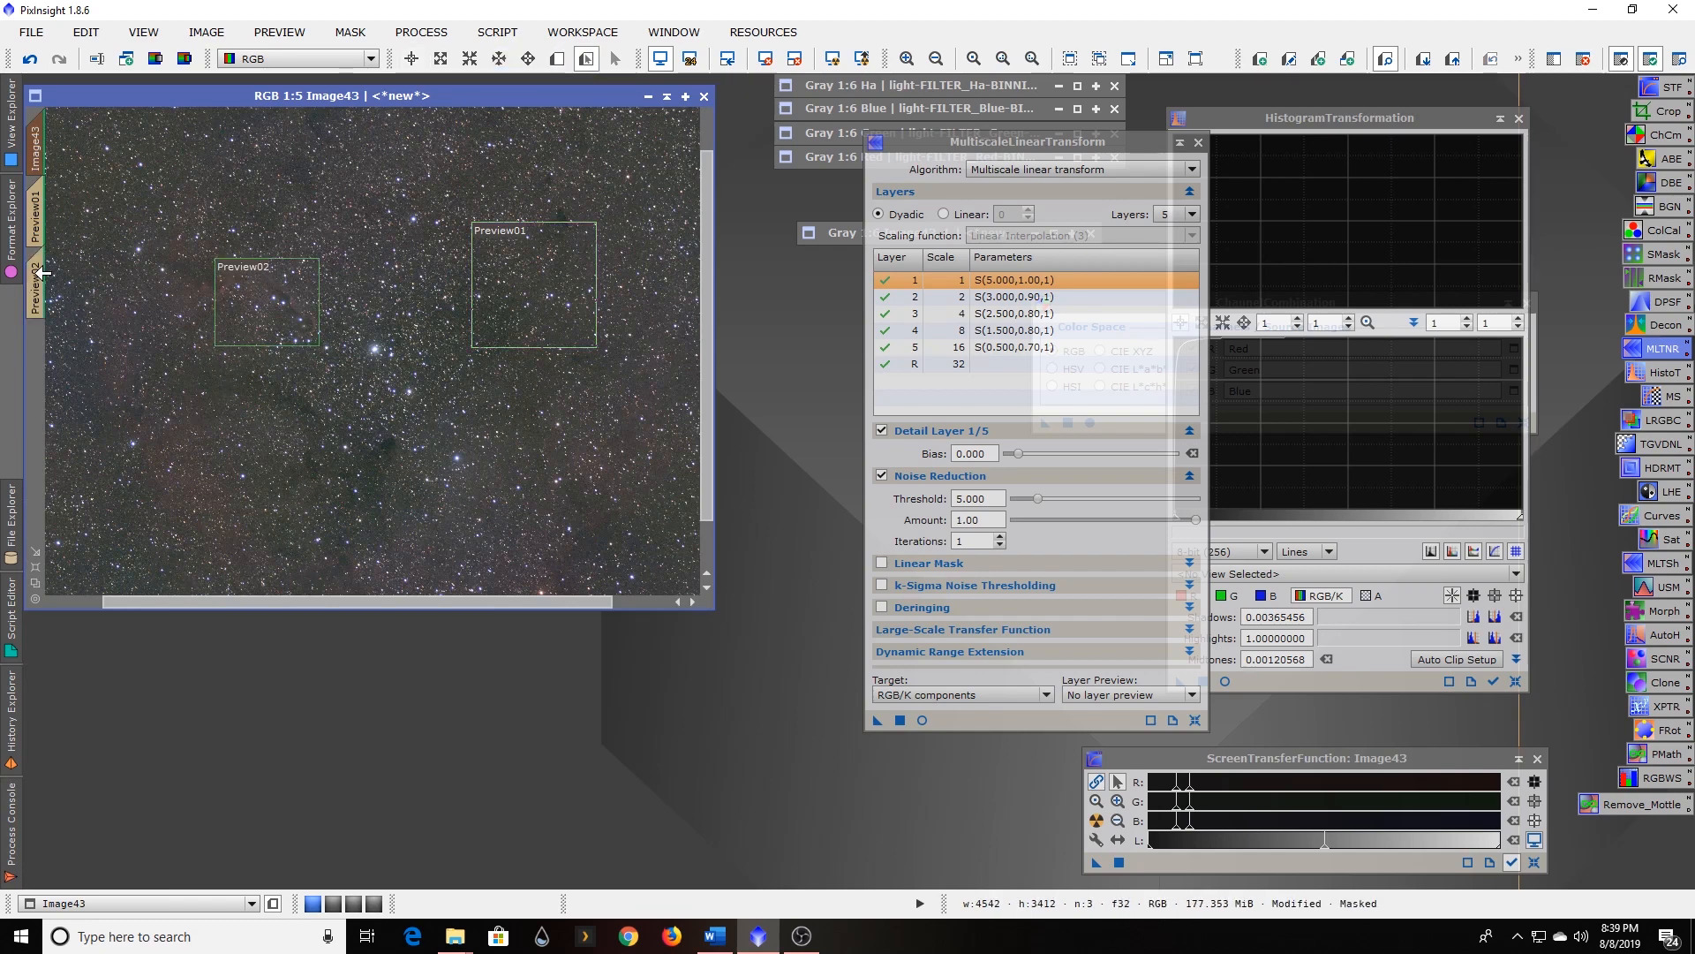
click(39, 276)
click(876, 719)
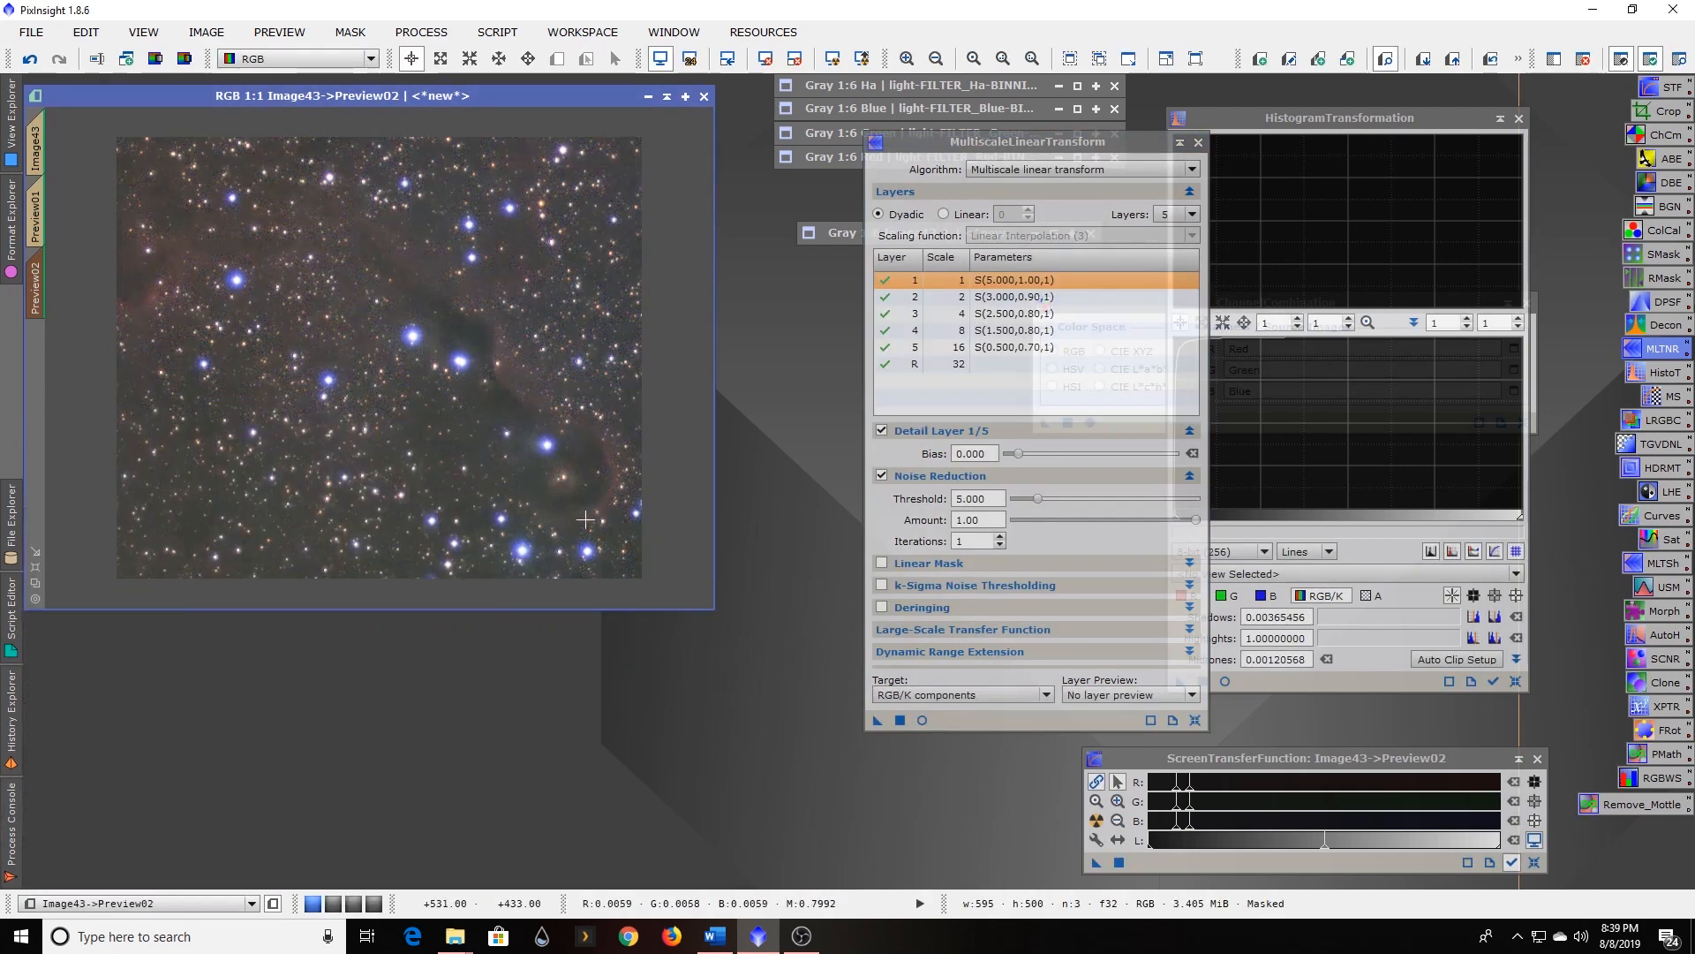
Enlarge the main image's window, apply the multiscale noise reduction to the whole masked image, and check it at 1:1.
click(36, 146)
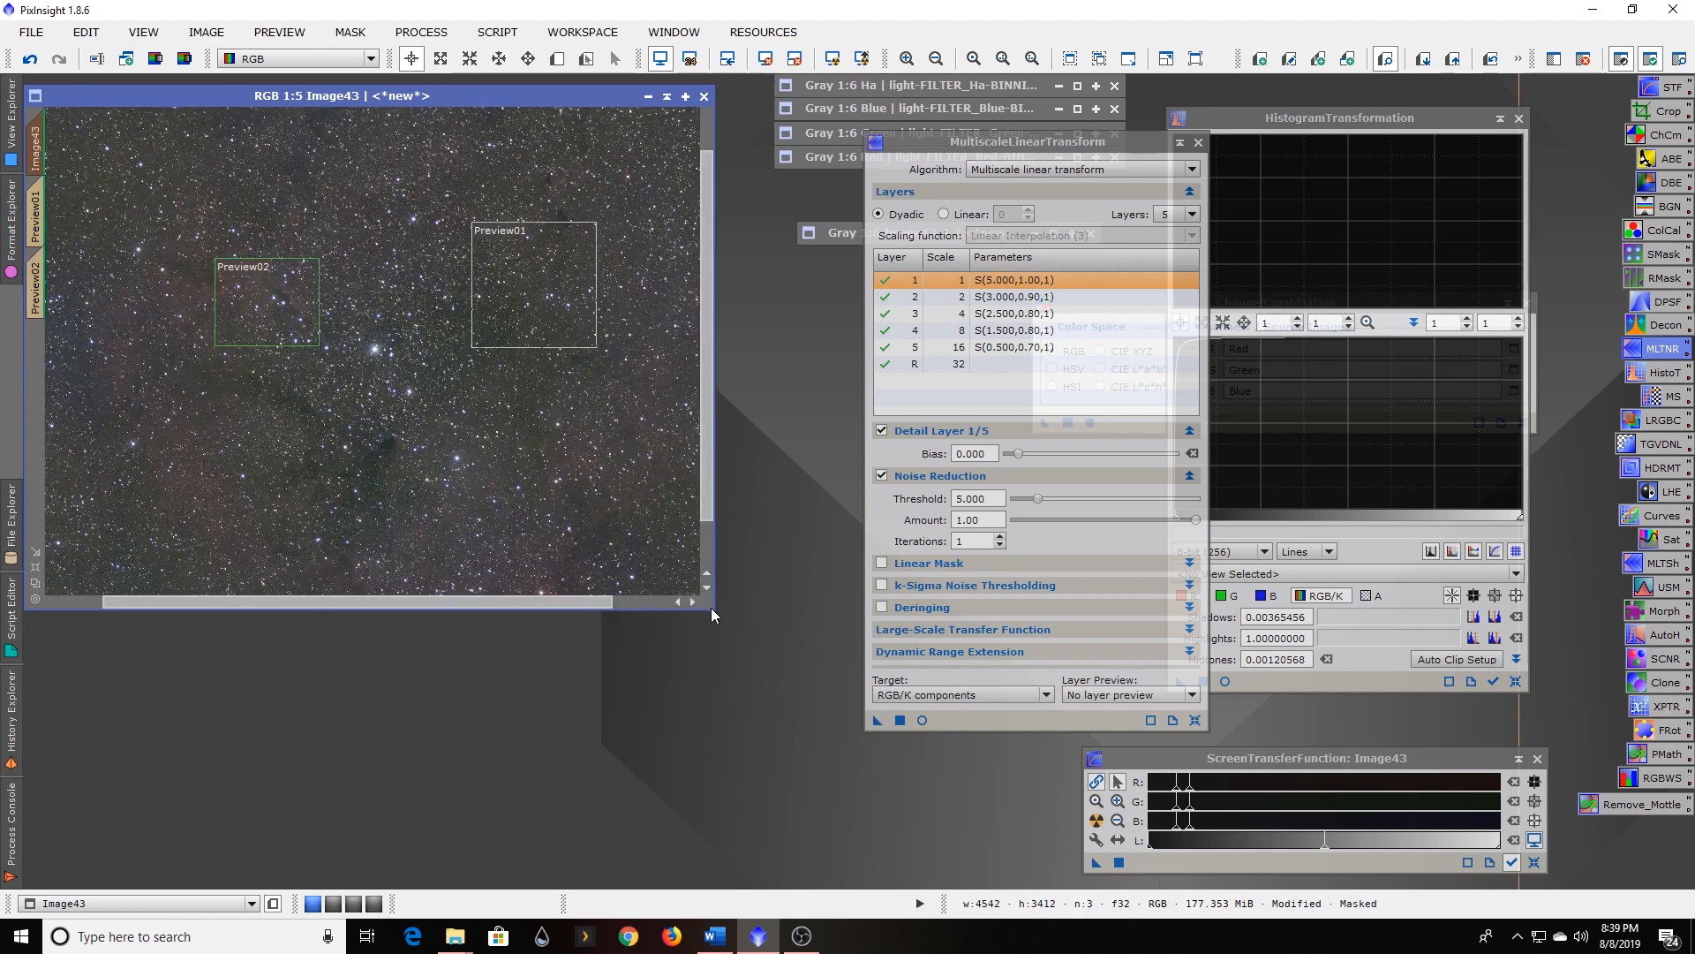
drag(712, 607, 788, 751)
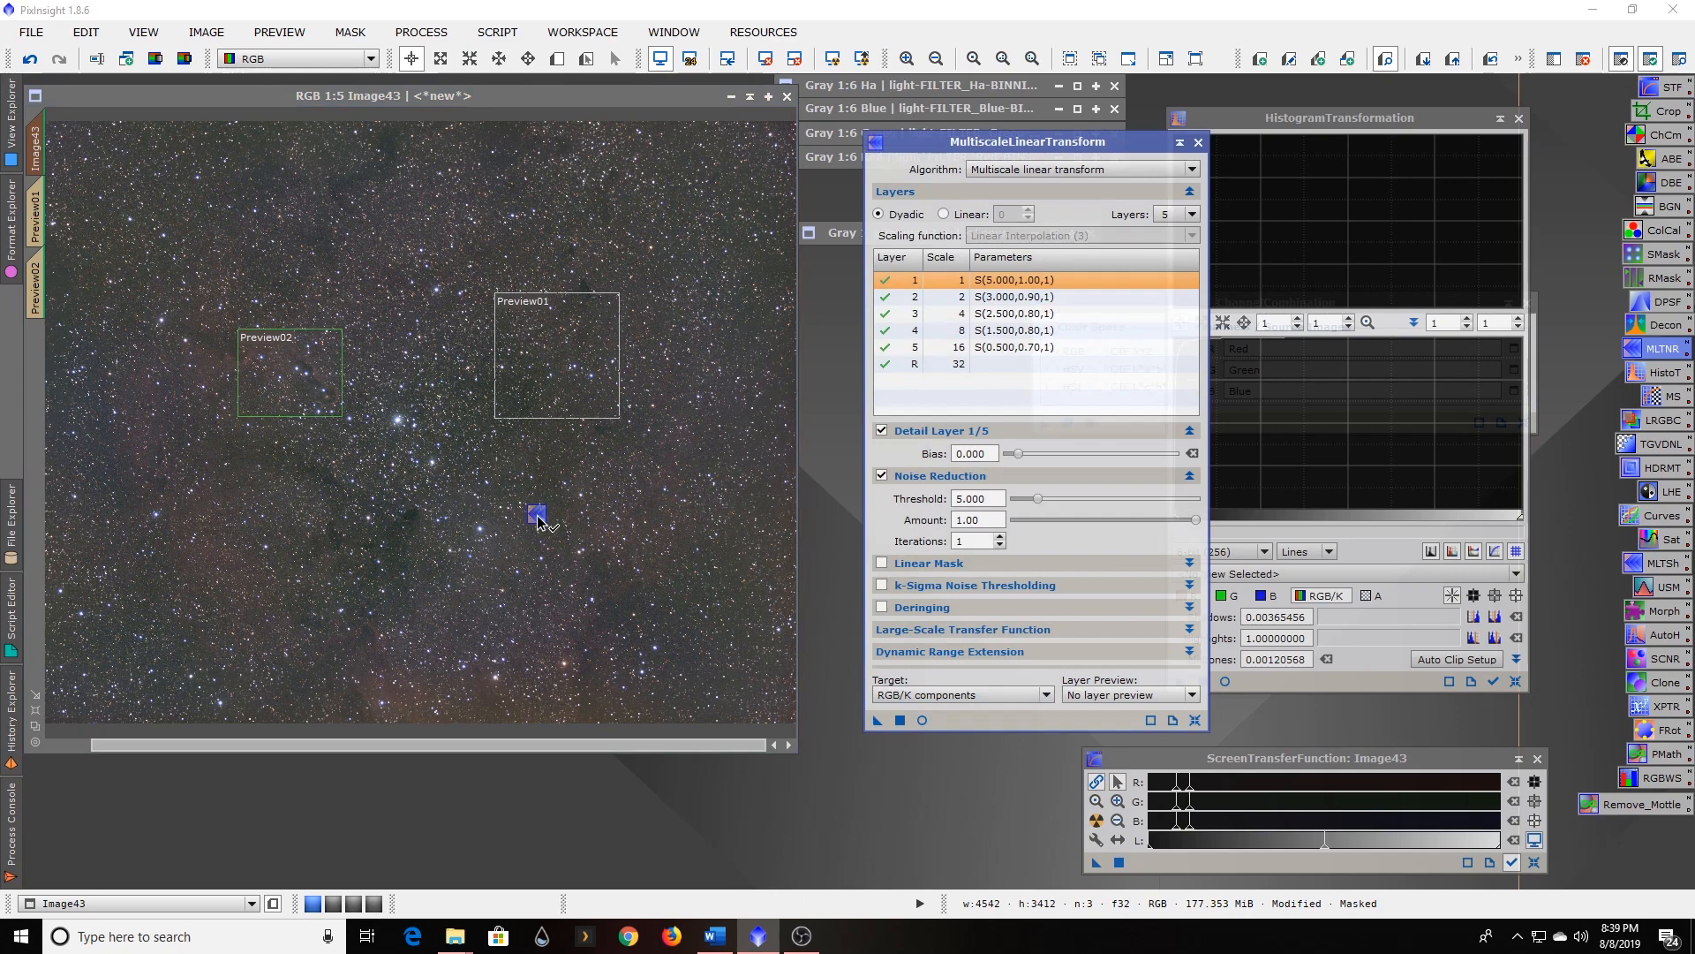
drag(538, 517, 539, 512)
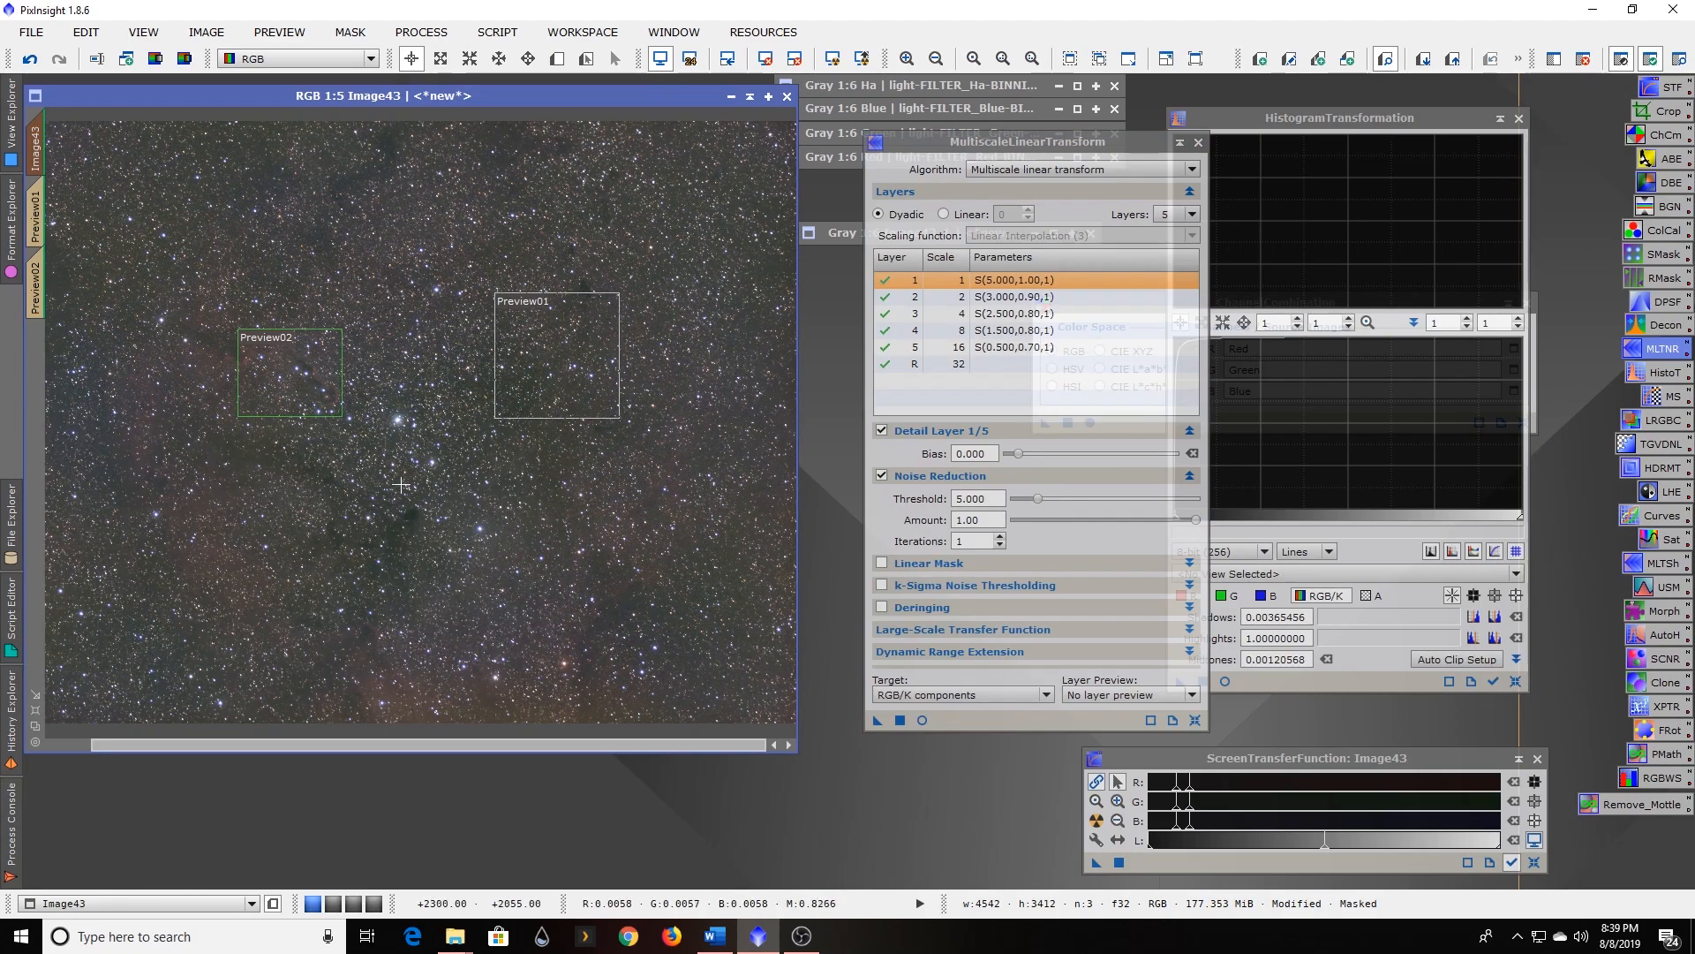
scroll(383, 421, up, 3)
scroll(404, 479, up, 1)
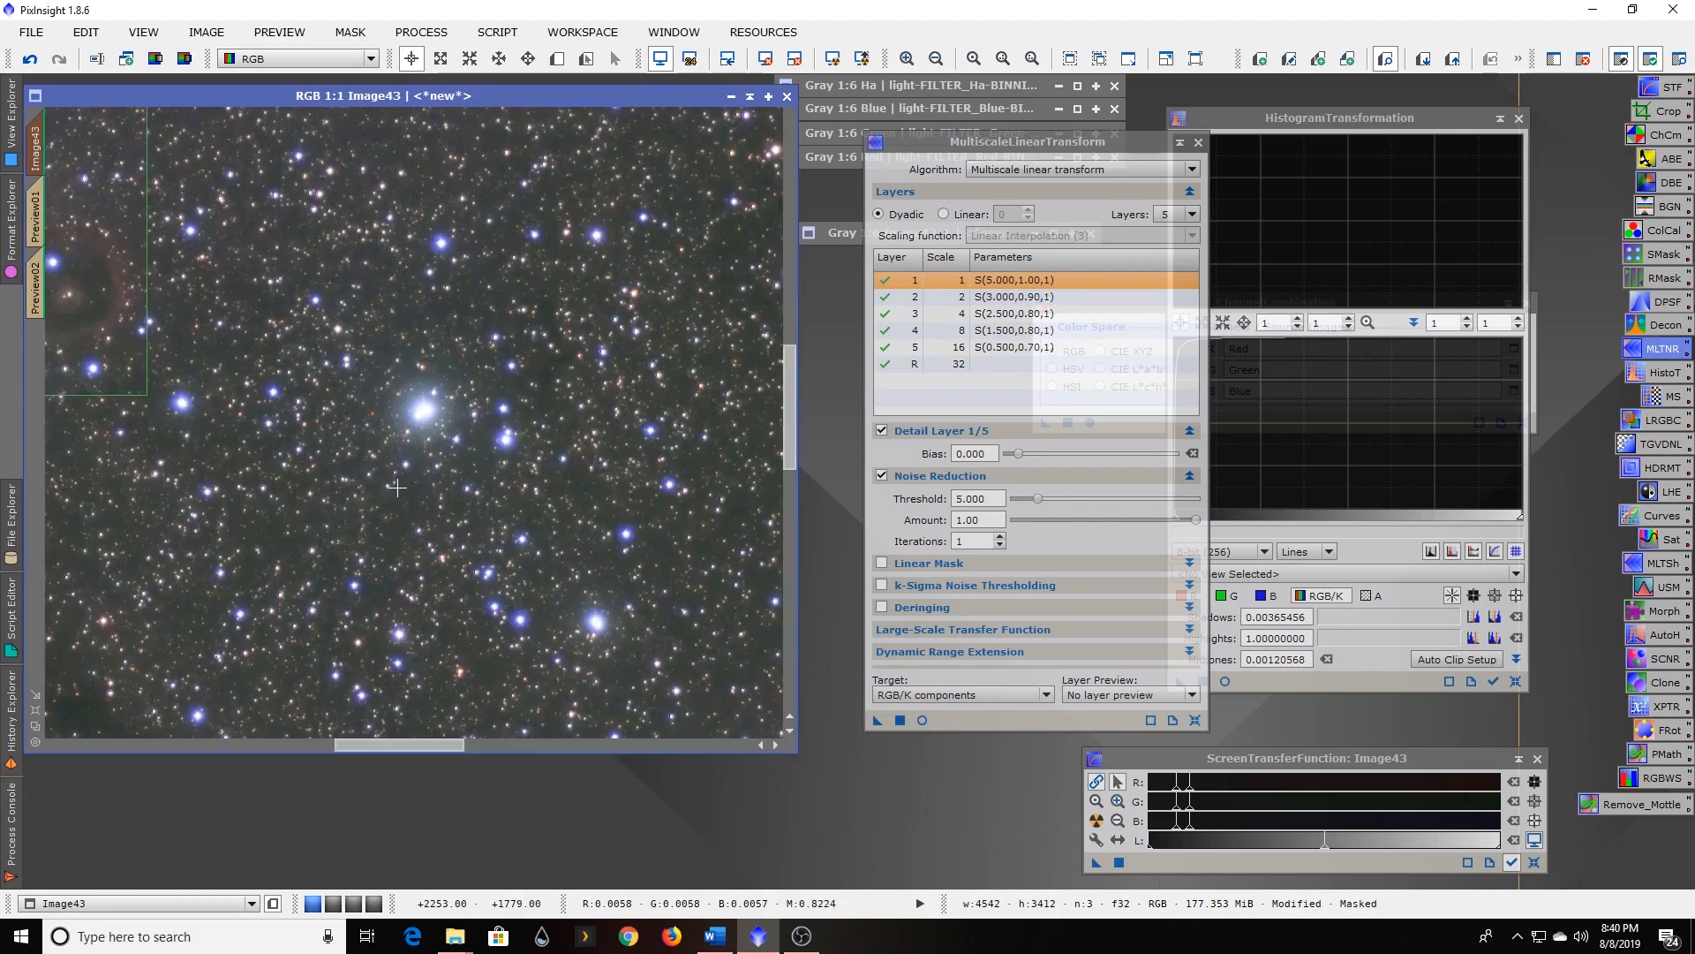
scroll(395, 489, down, 4)
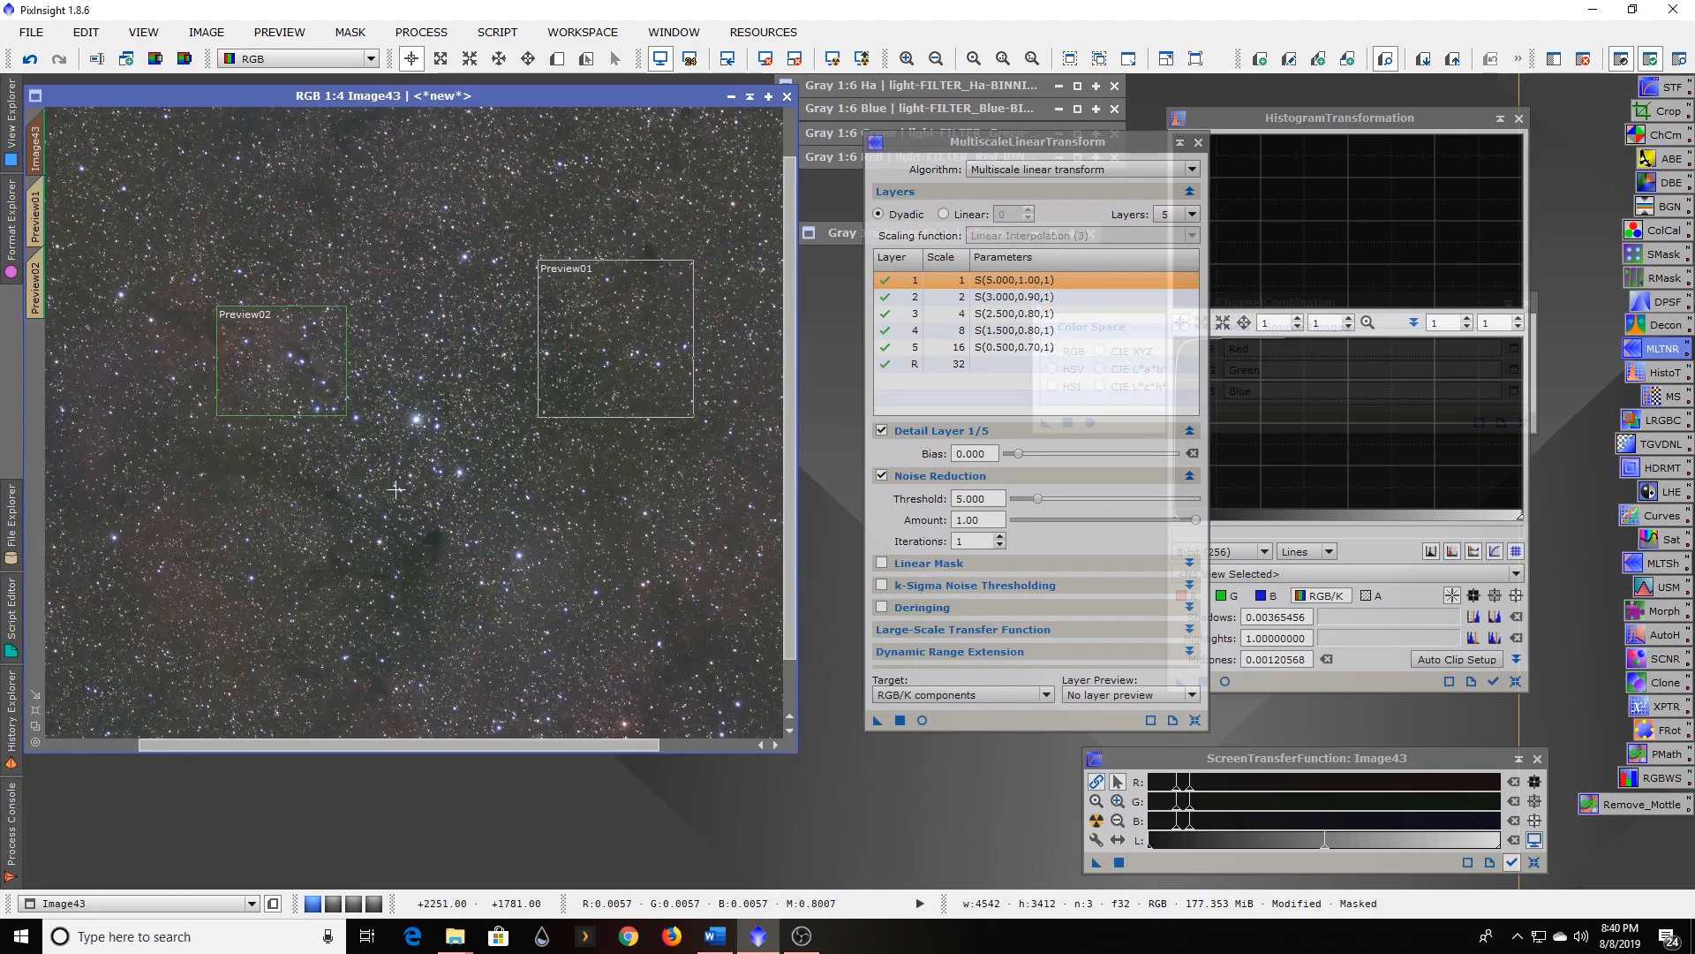
Rename the colour image's identifier as RGB and enlarge its window to fit the whole picture.
right_click(40, 140)
click(104, 213)
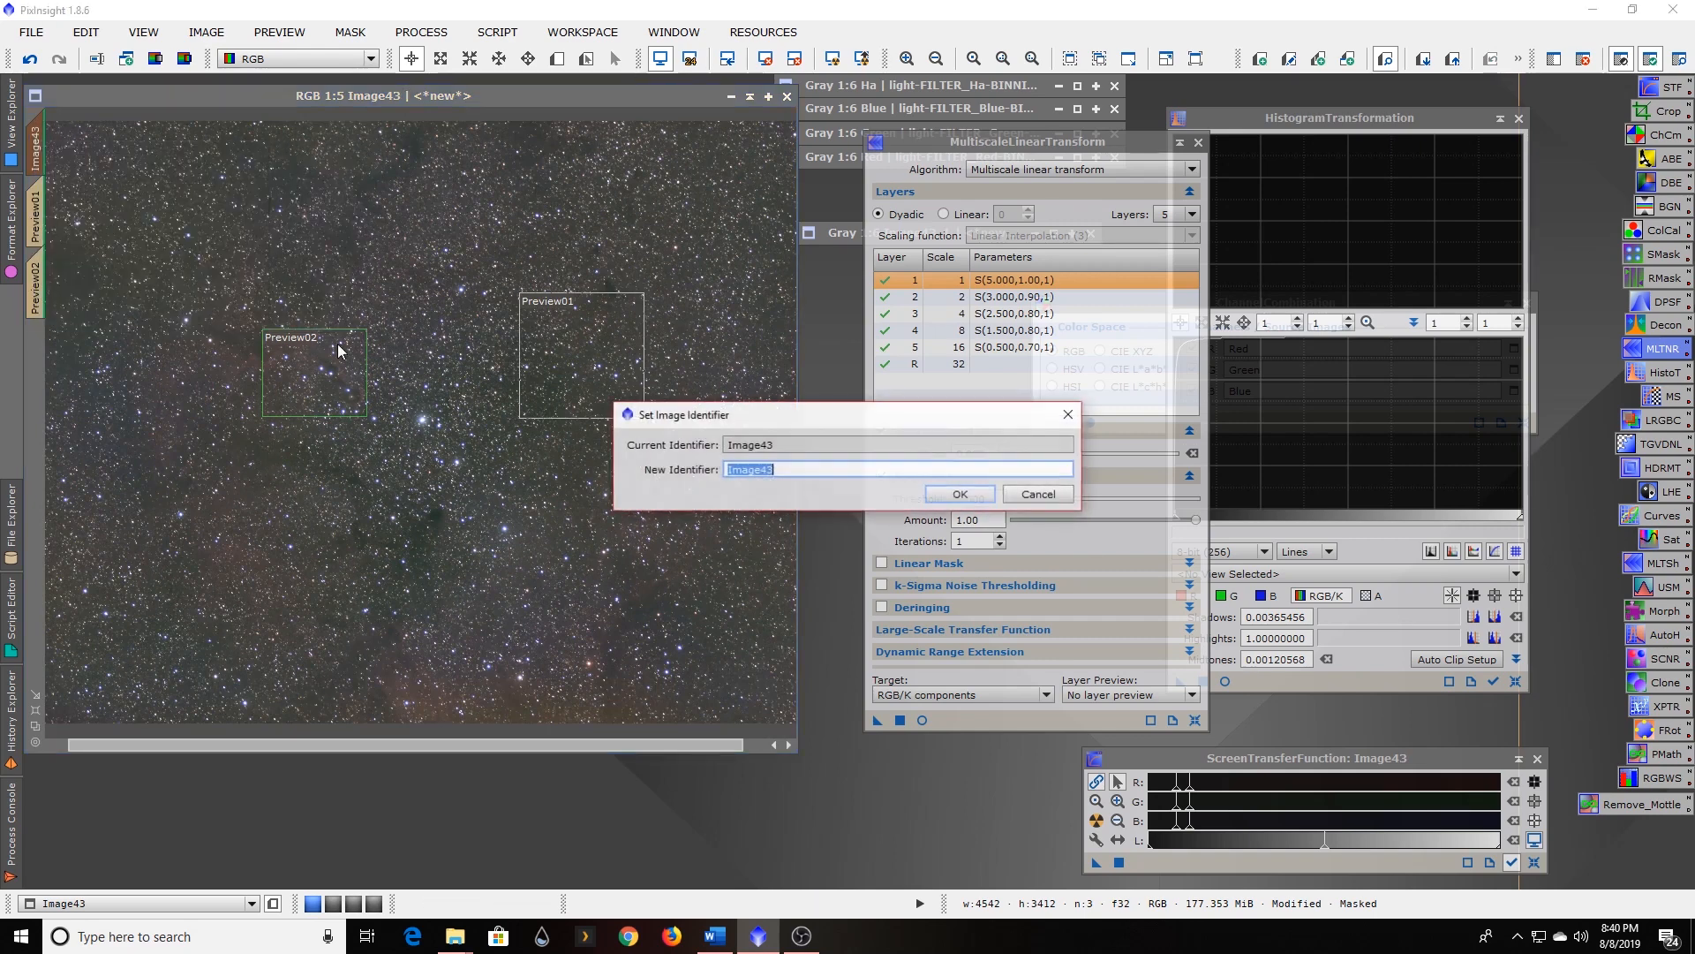
text(RGB)
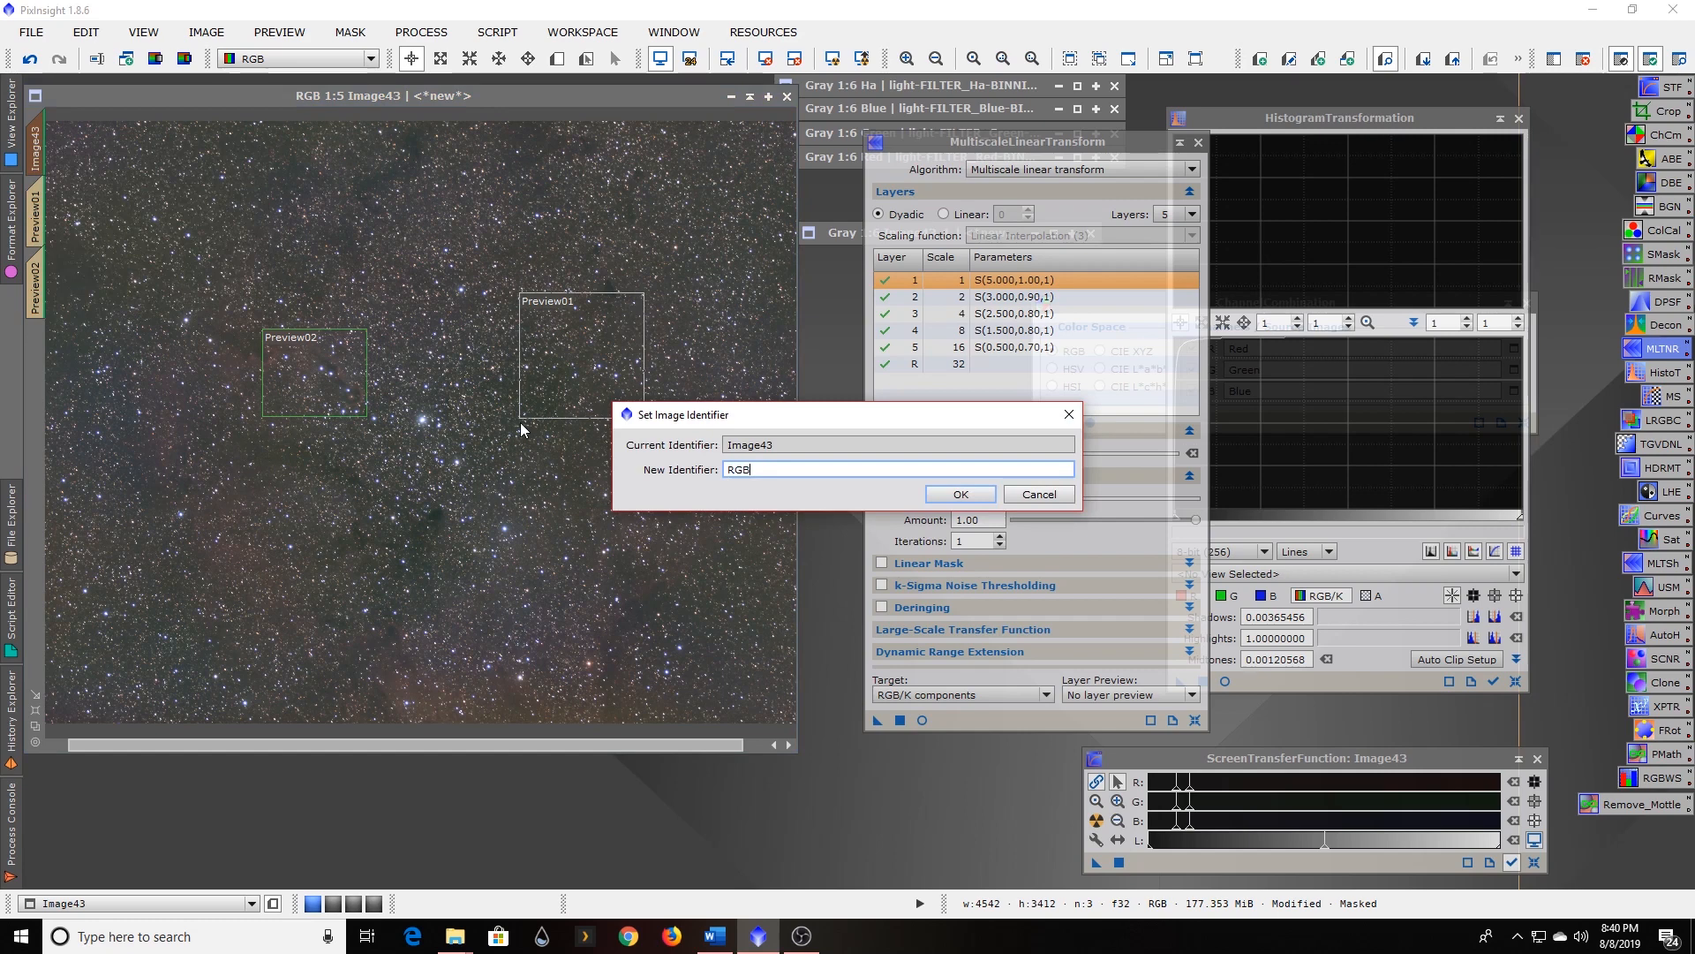
click(964, 493)
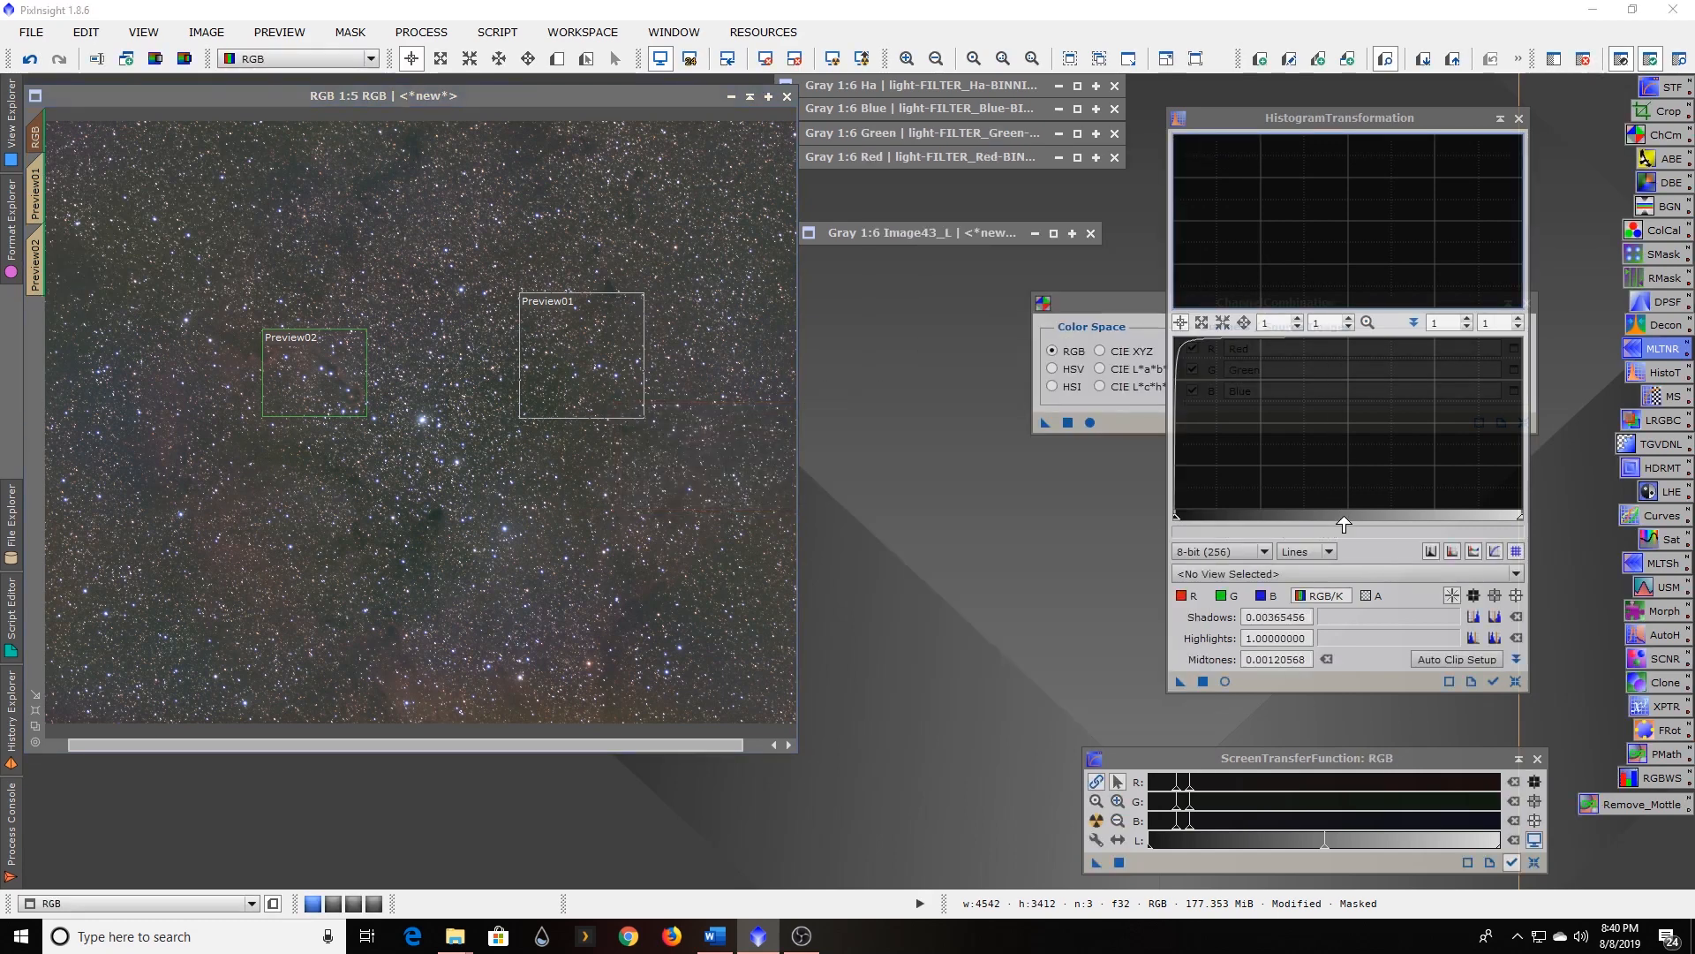
drag(797, 754, 882, 802)
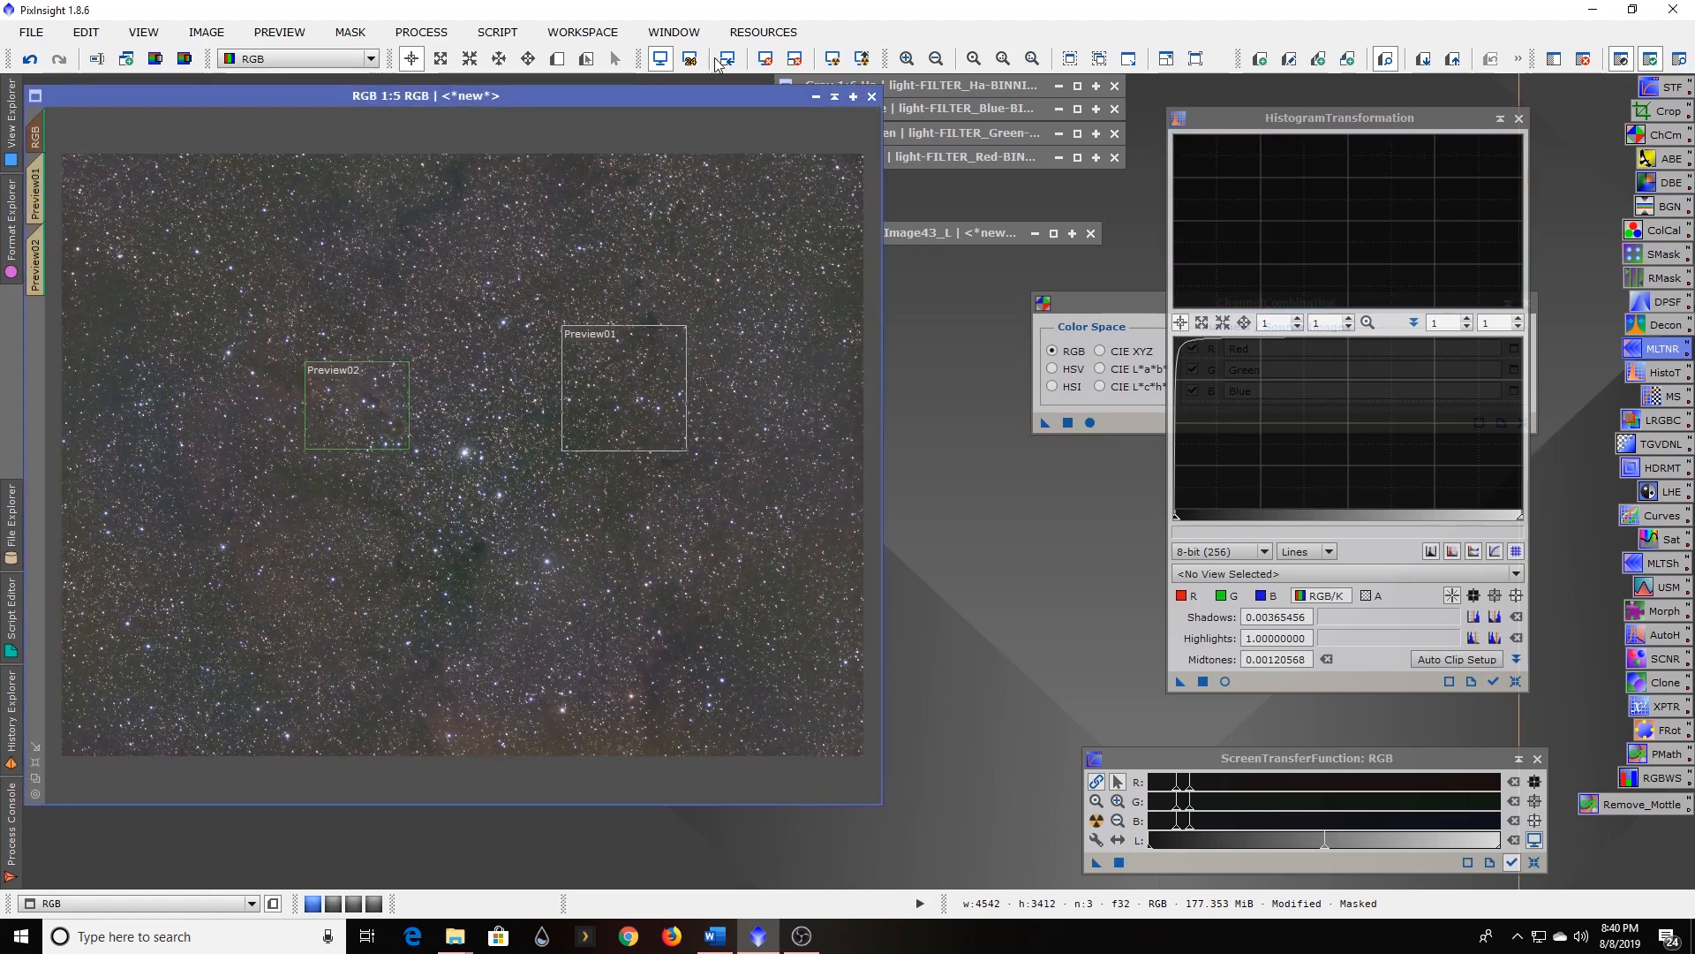
Reset the HistogramTransformation settings and remove the mask from the RGB image.
click(1384, 117)
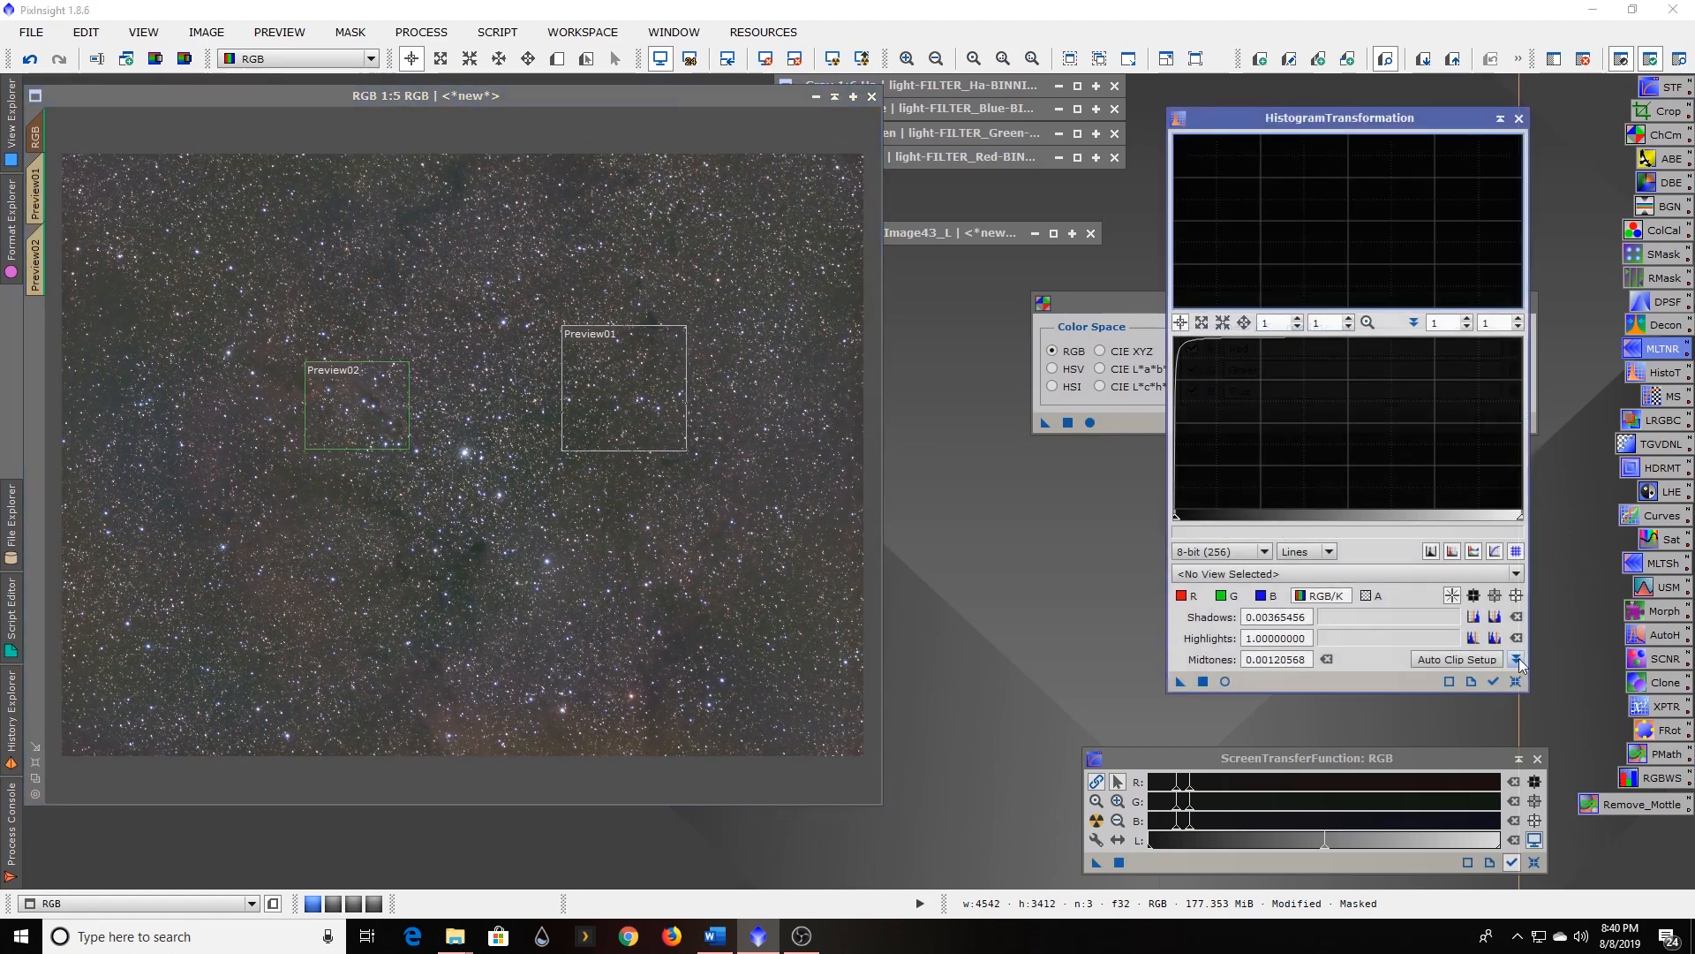
click(1518, 685)
click(735, 95)
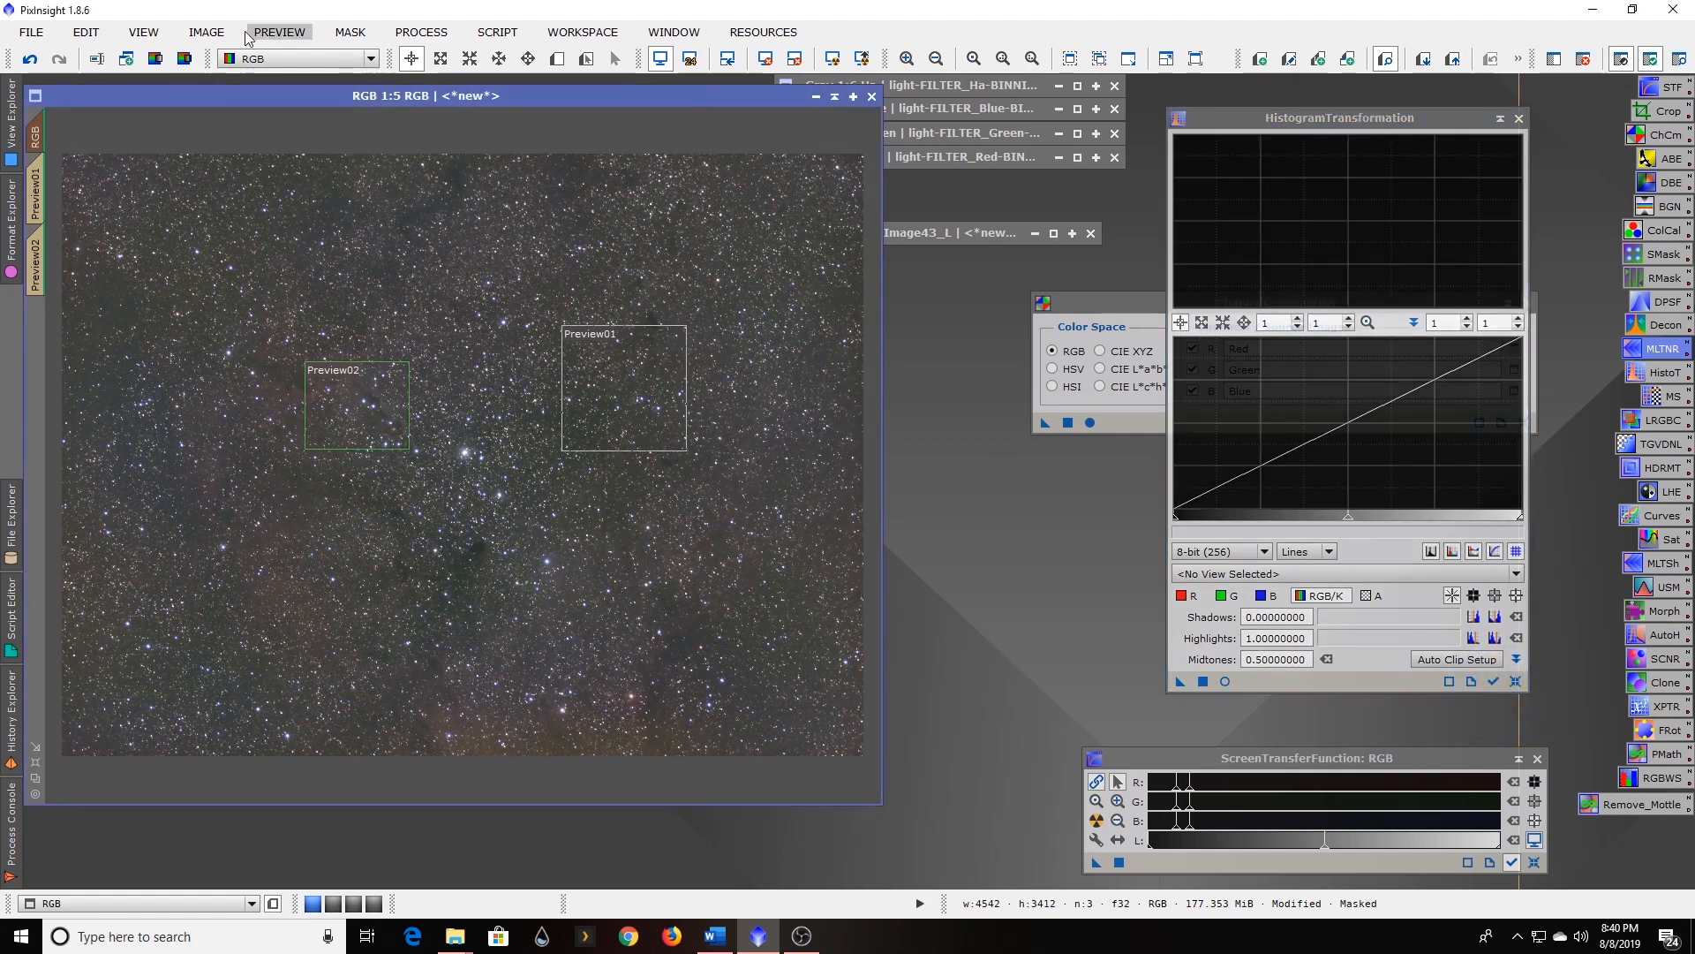
click(353, 37)
click(375, 83)
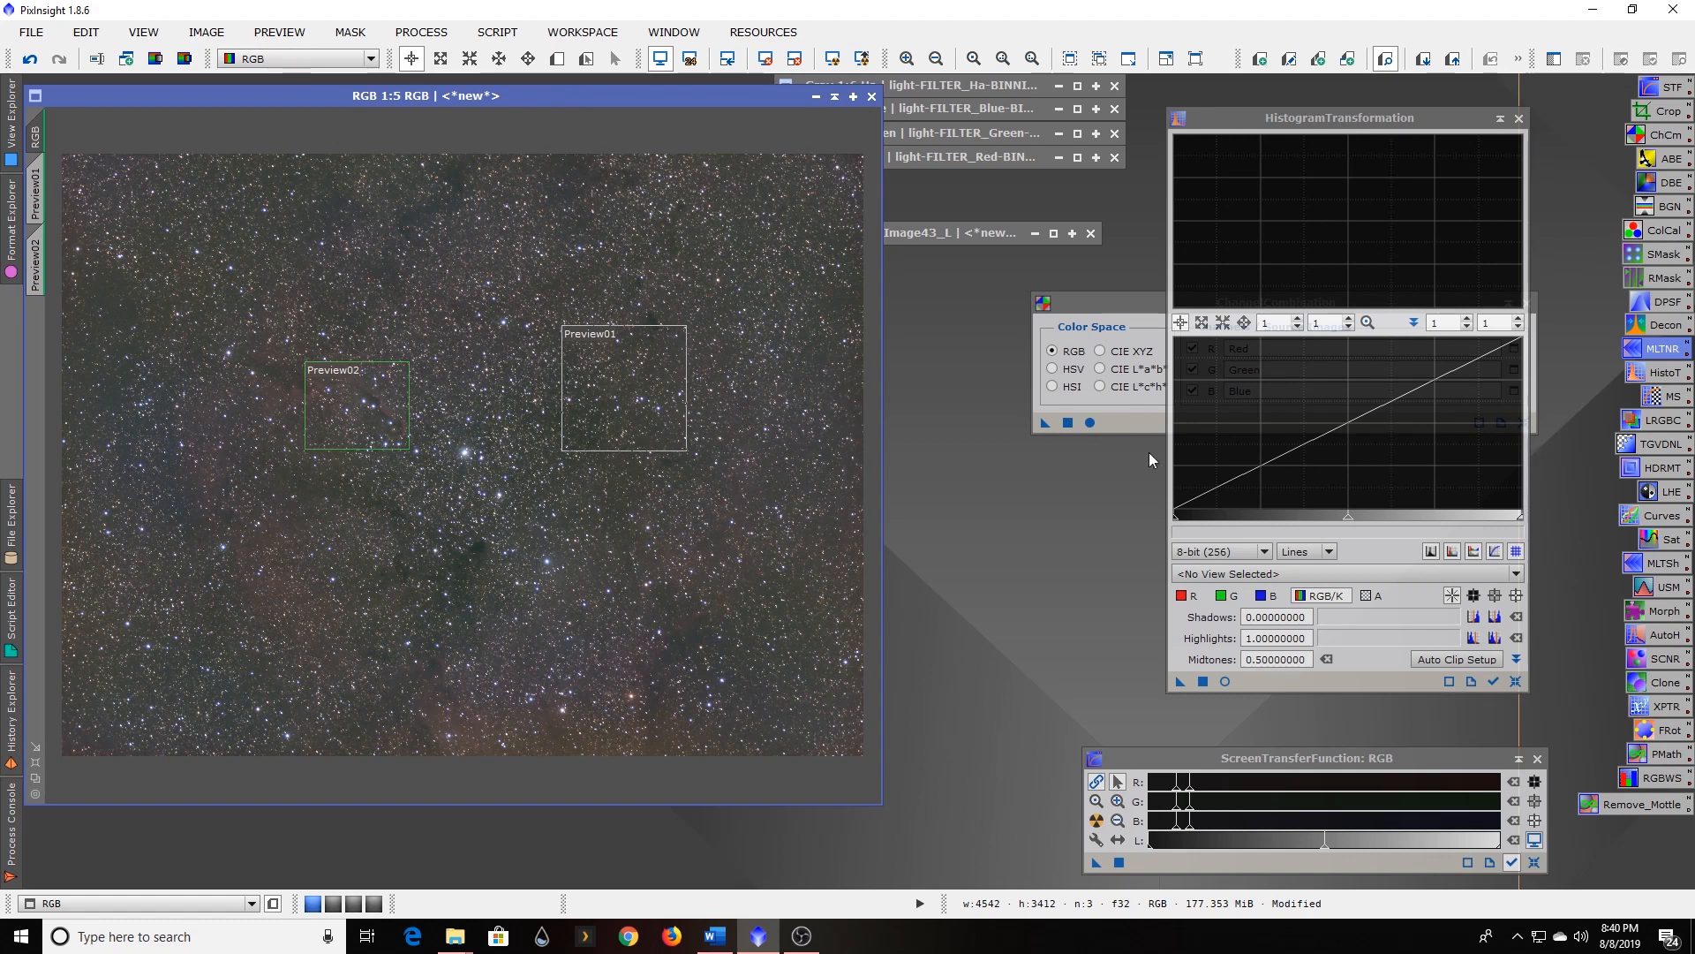
Reset the RGB image's display stretch and auto-stretch it again.
click(794, 59)
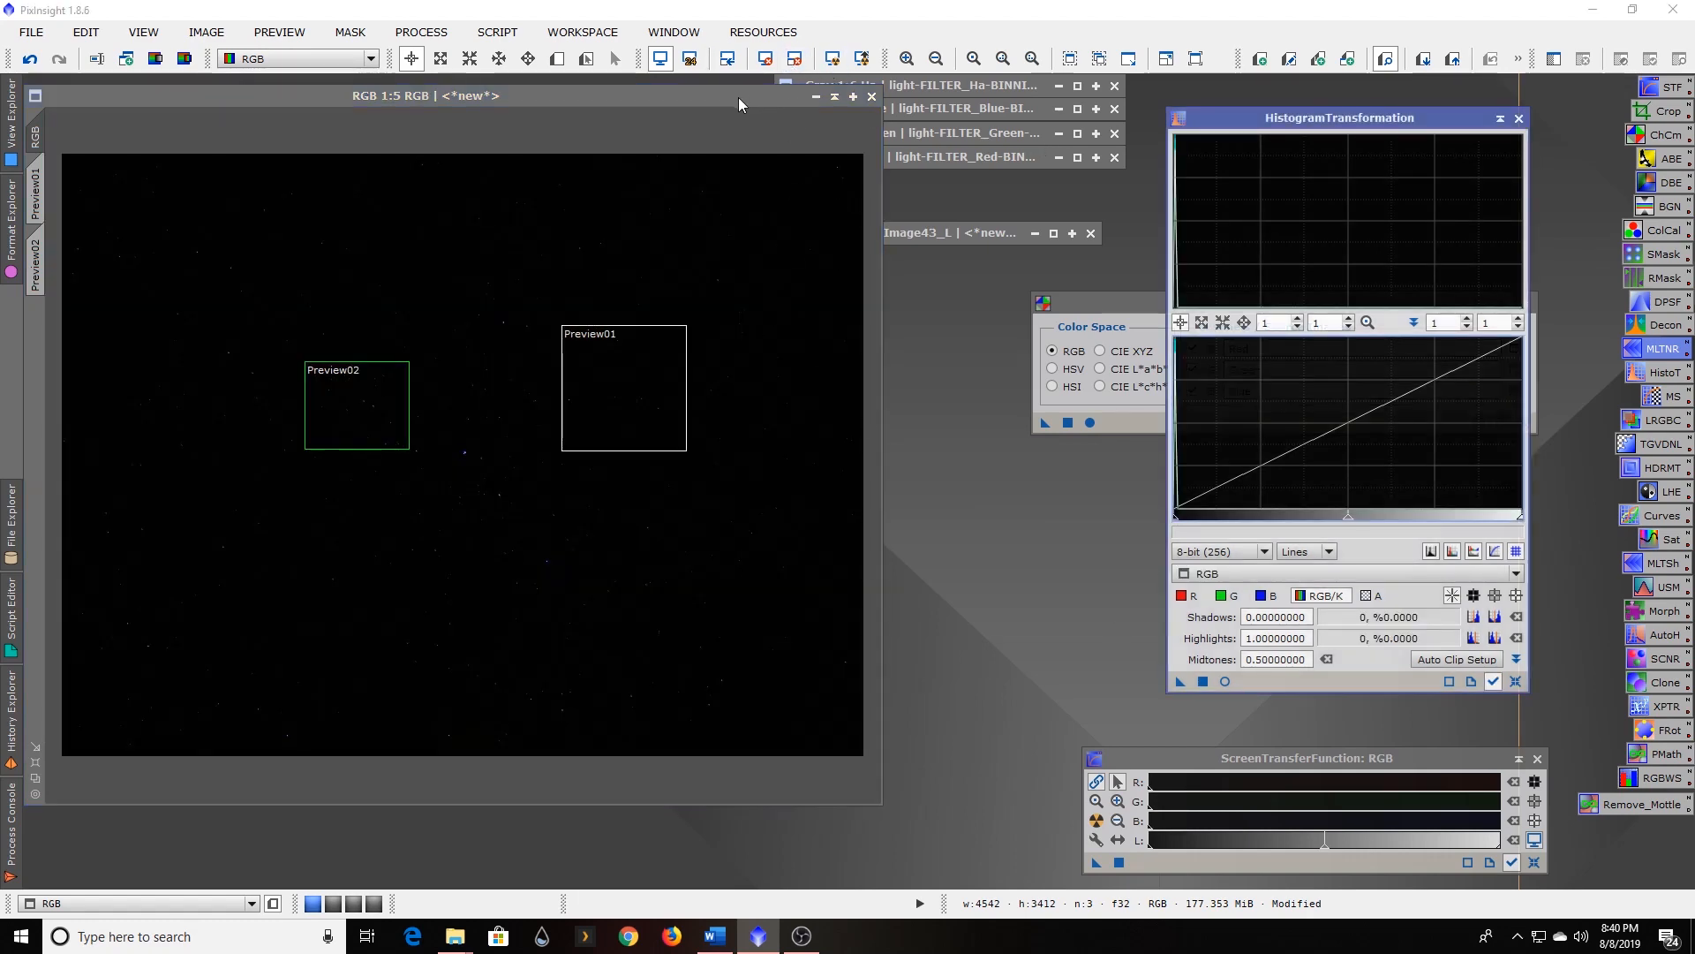
click(739, 100)
click(833, 58)
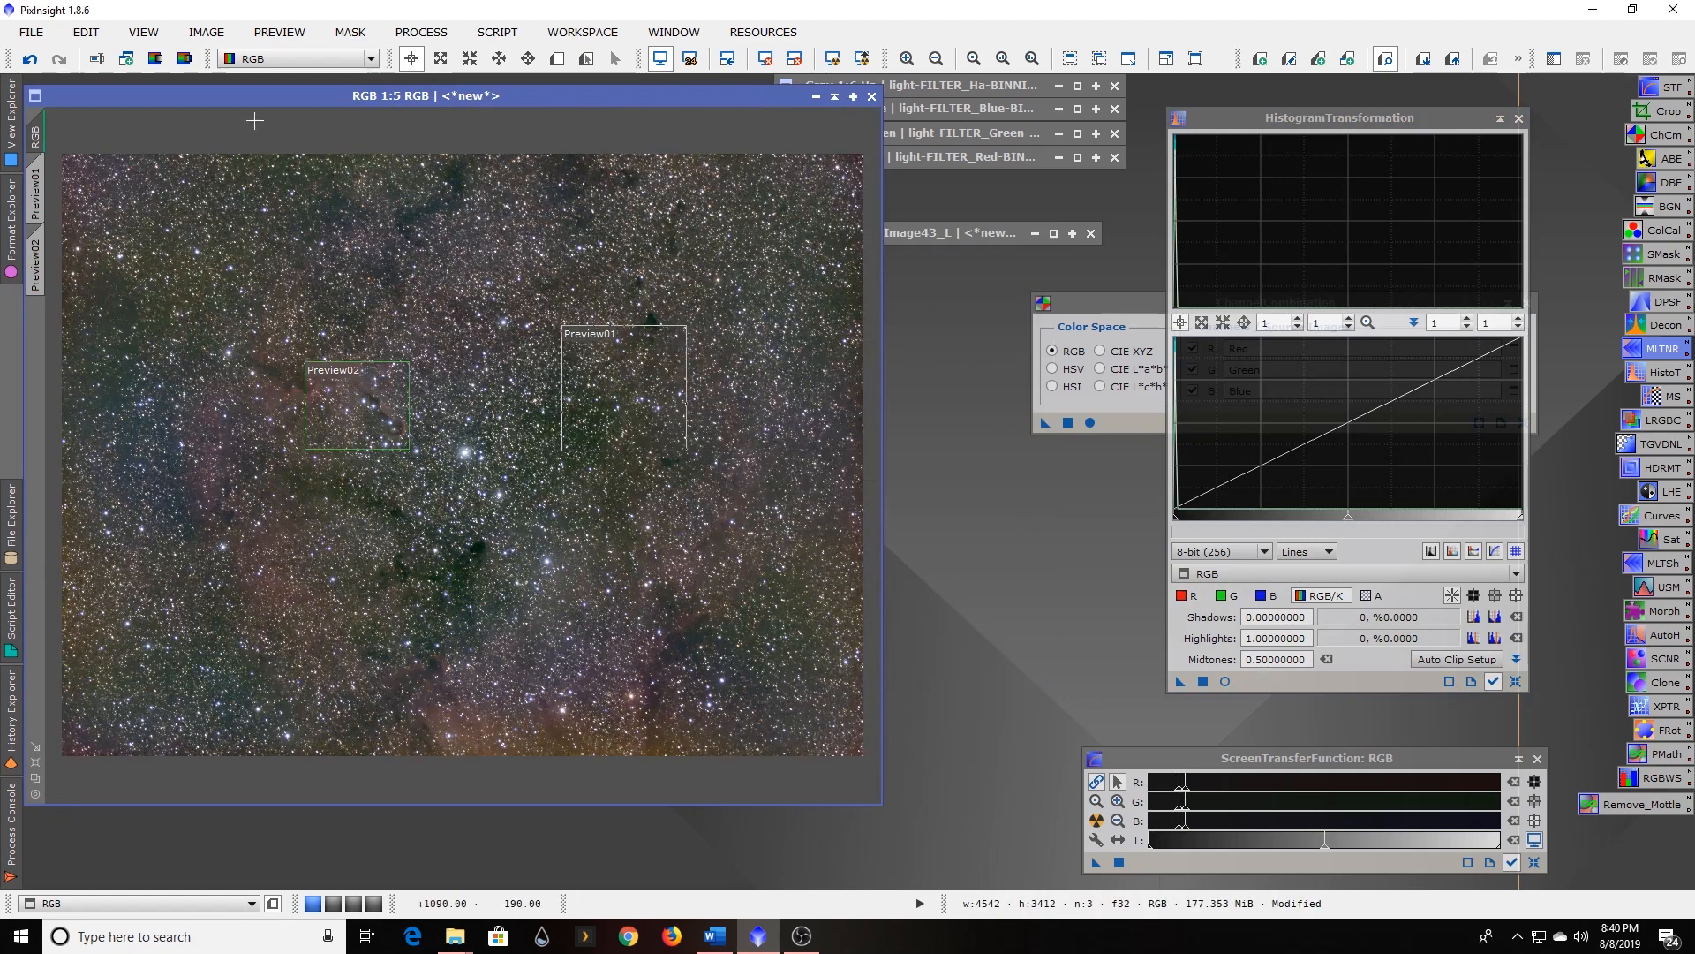
Darken the RGB image's linked screen stretch and transfer it to HistogramTransformation with shadows 0.00516917 and midtones 0.00346402.
click(1263, 756)
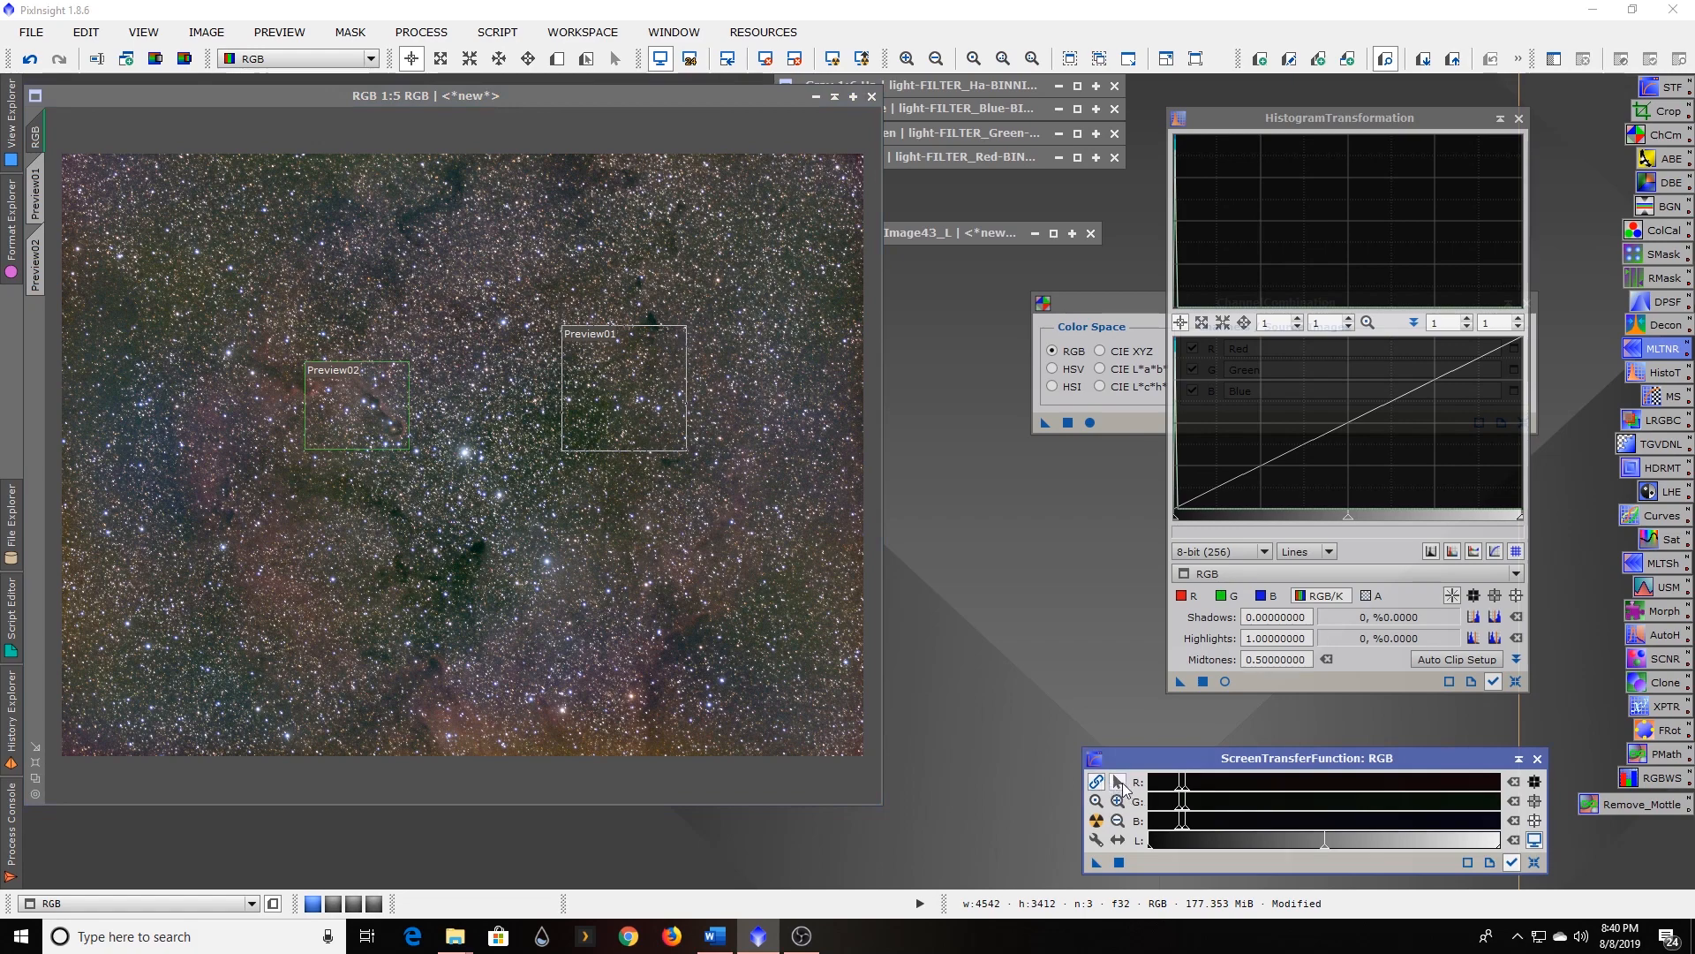
drag(1184, 794, 1207, 793)
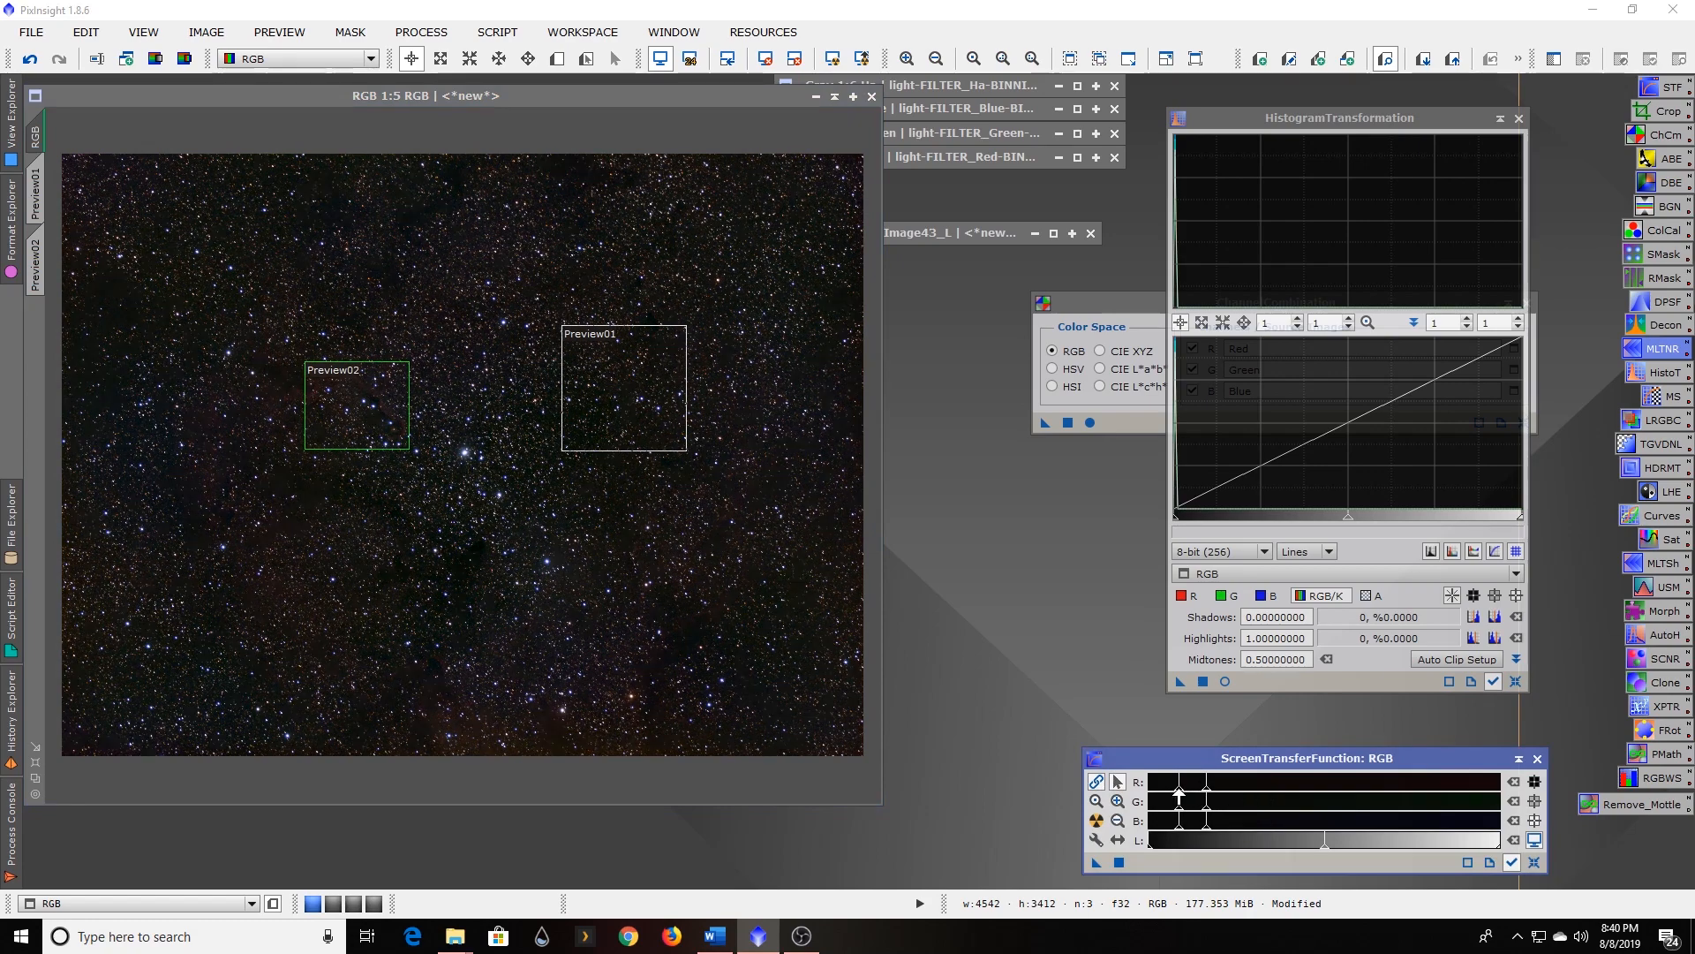
drag(1206, 793, 1185, 796)
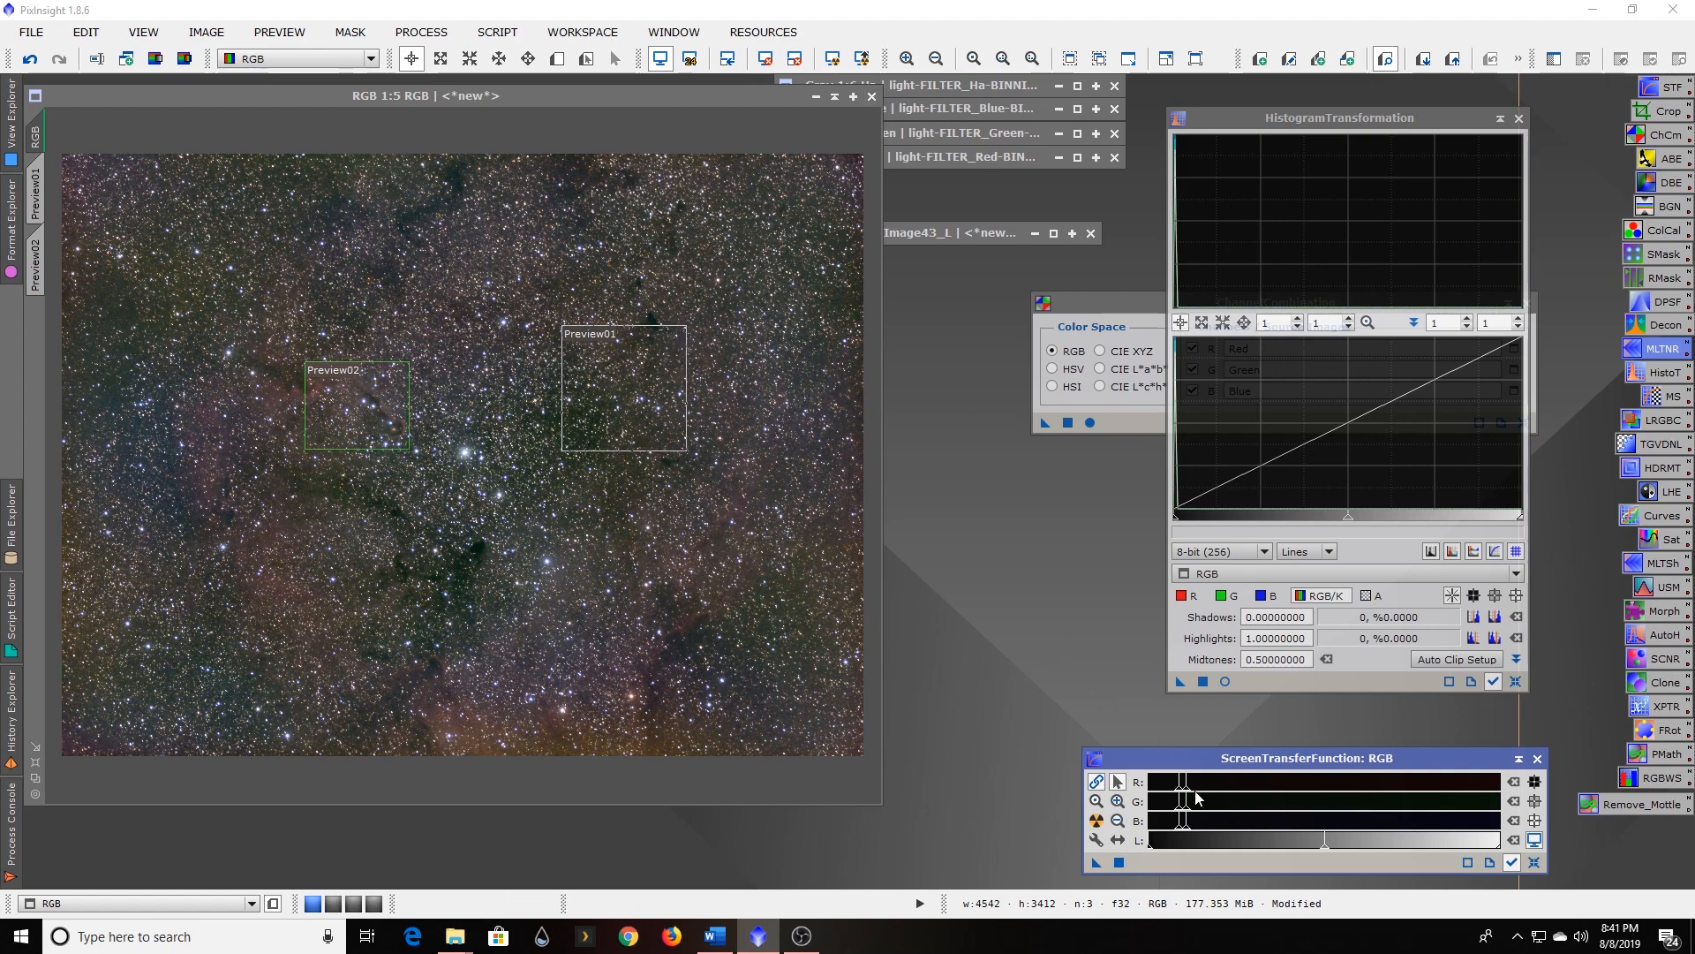
drag(1182, 793, 1192, 794)
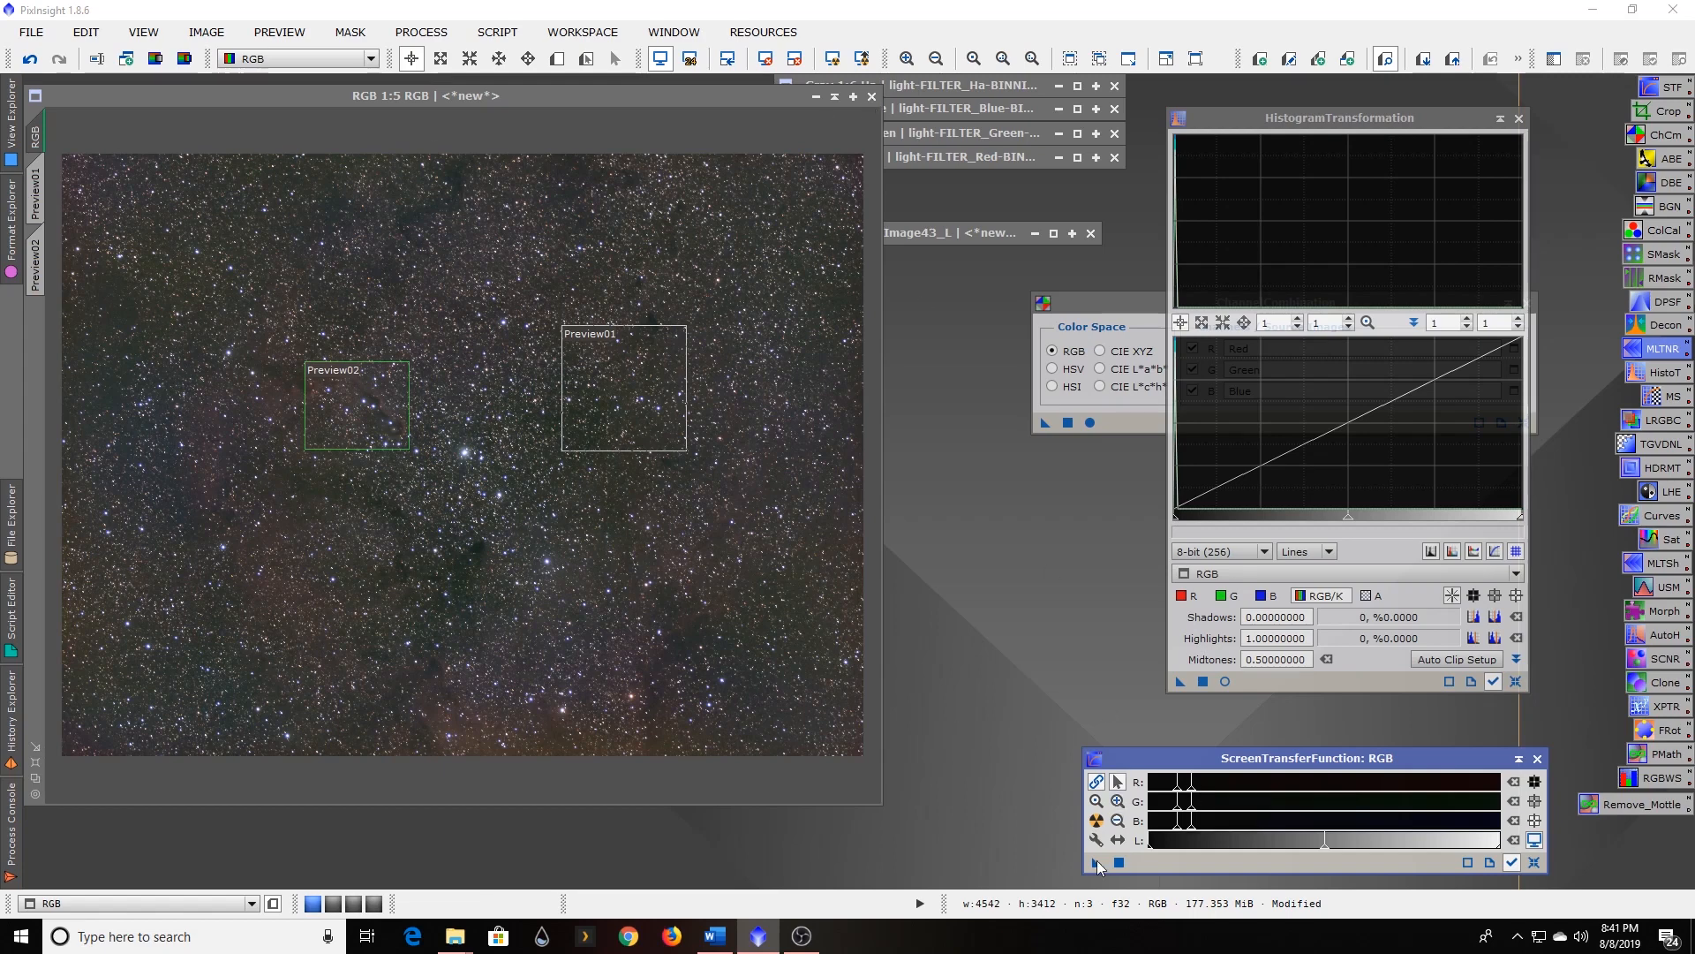
drag(1095, 865, 1278, 682)
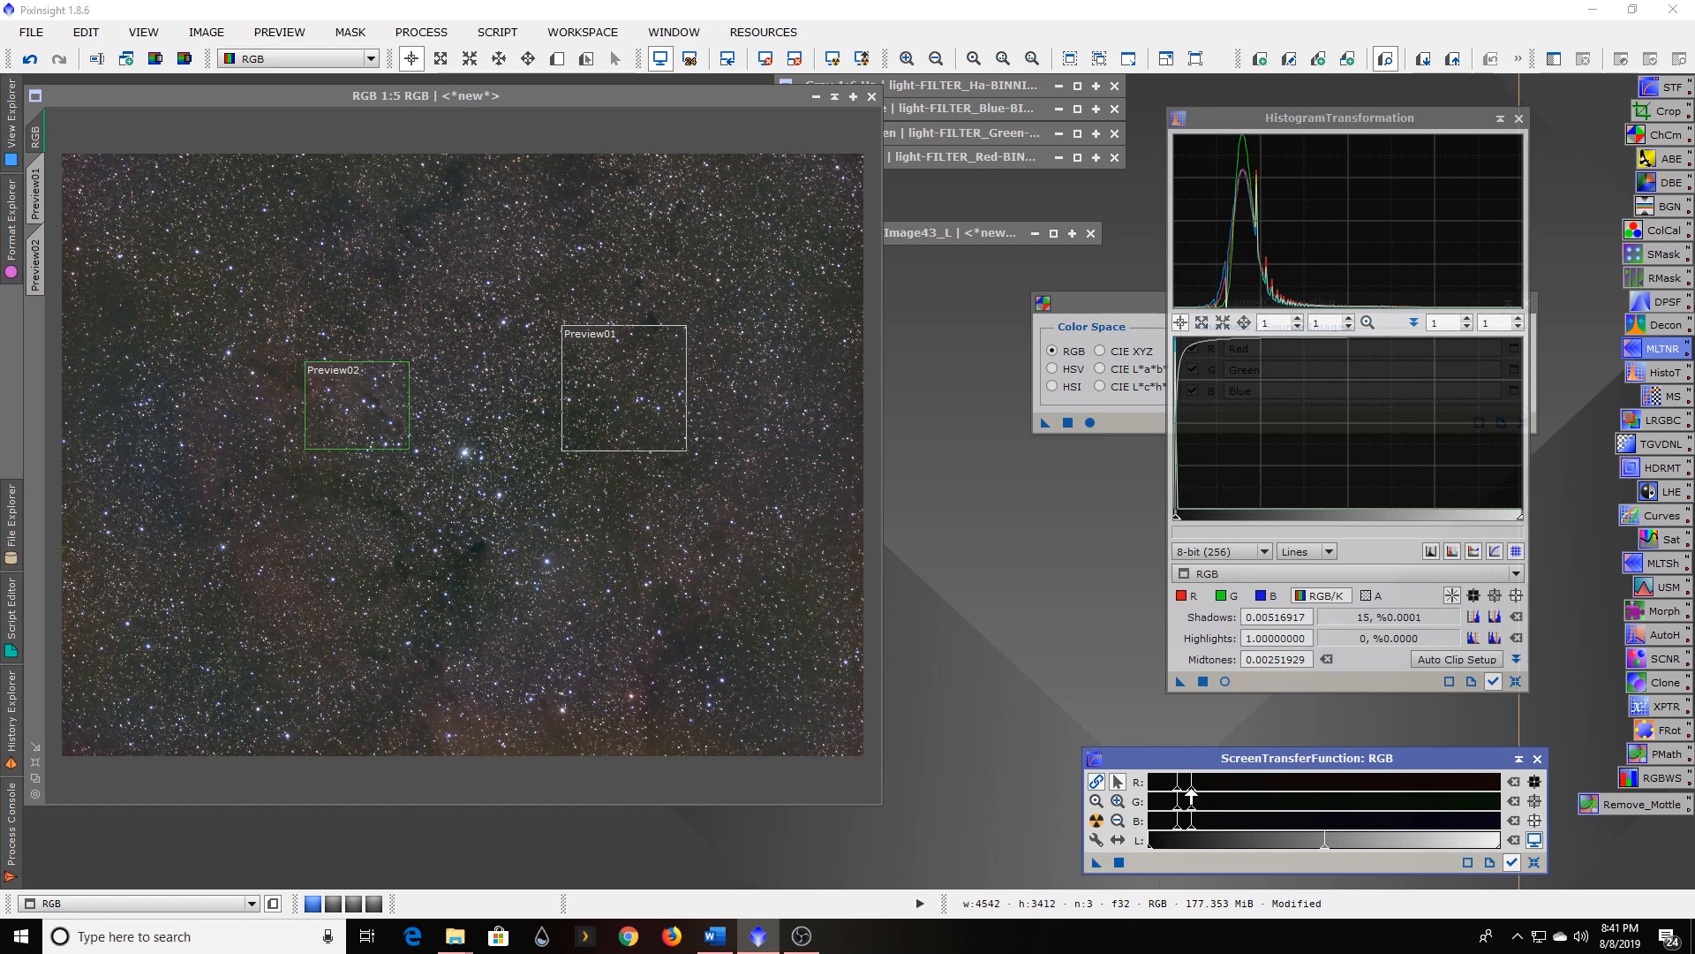
drag(1191, 795, 1196, 794)
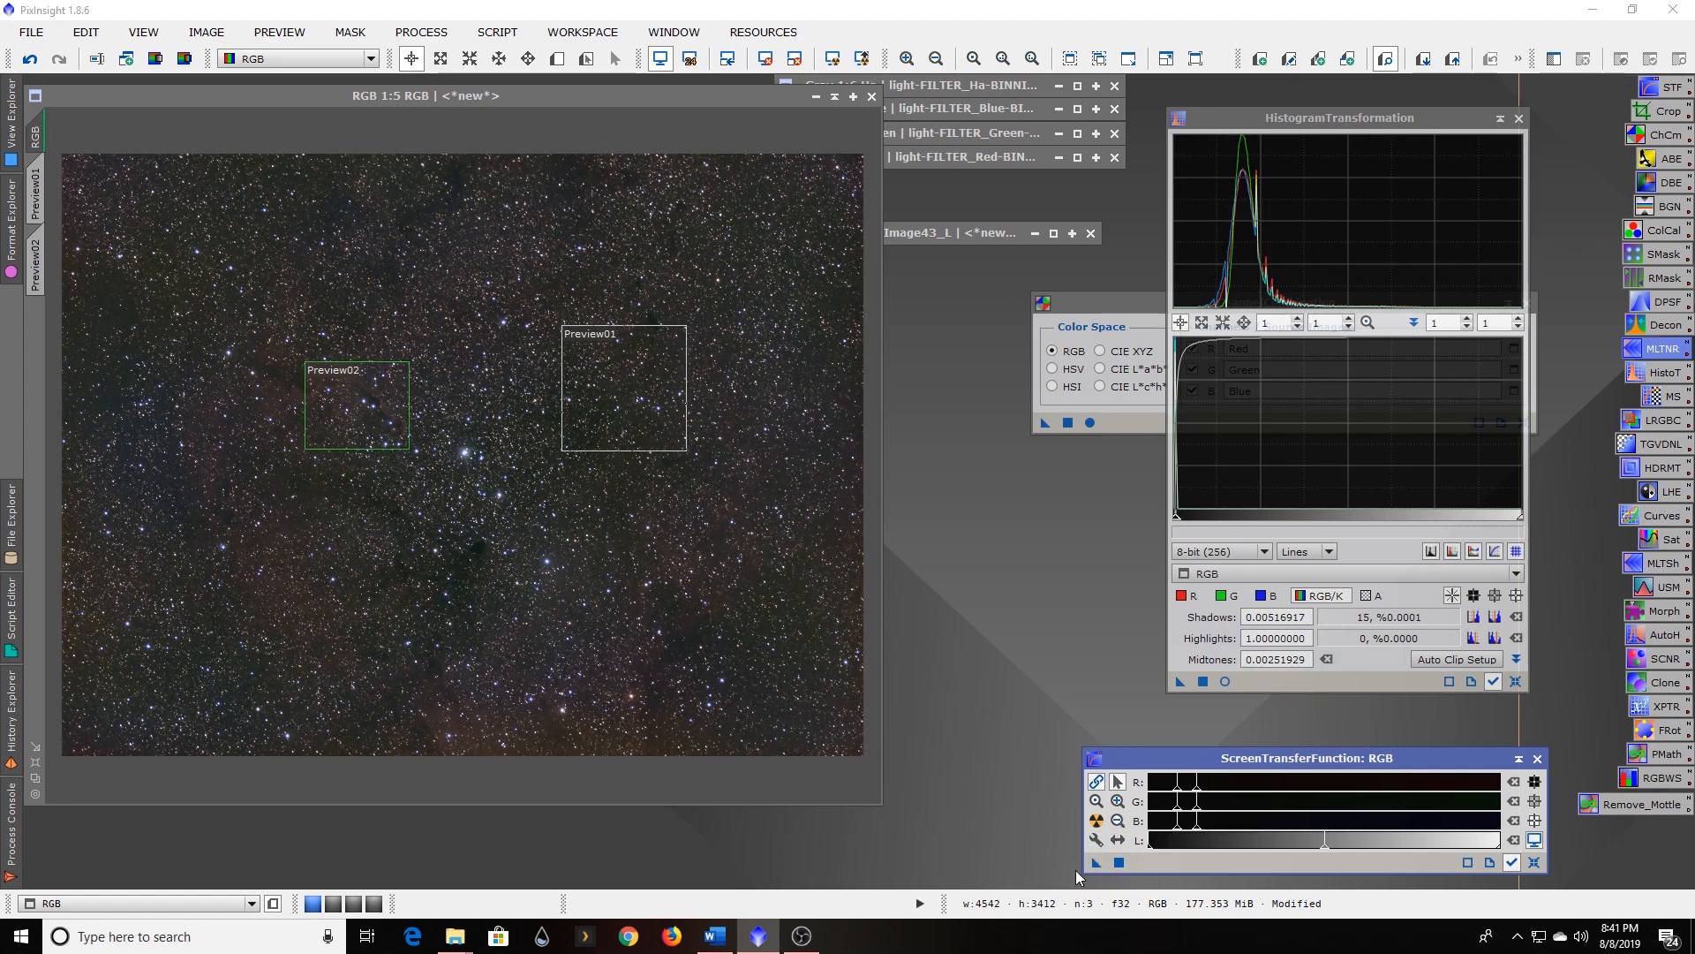
drag(1095, 867, 1253, 687)
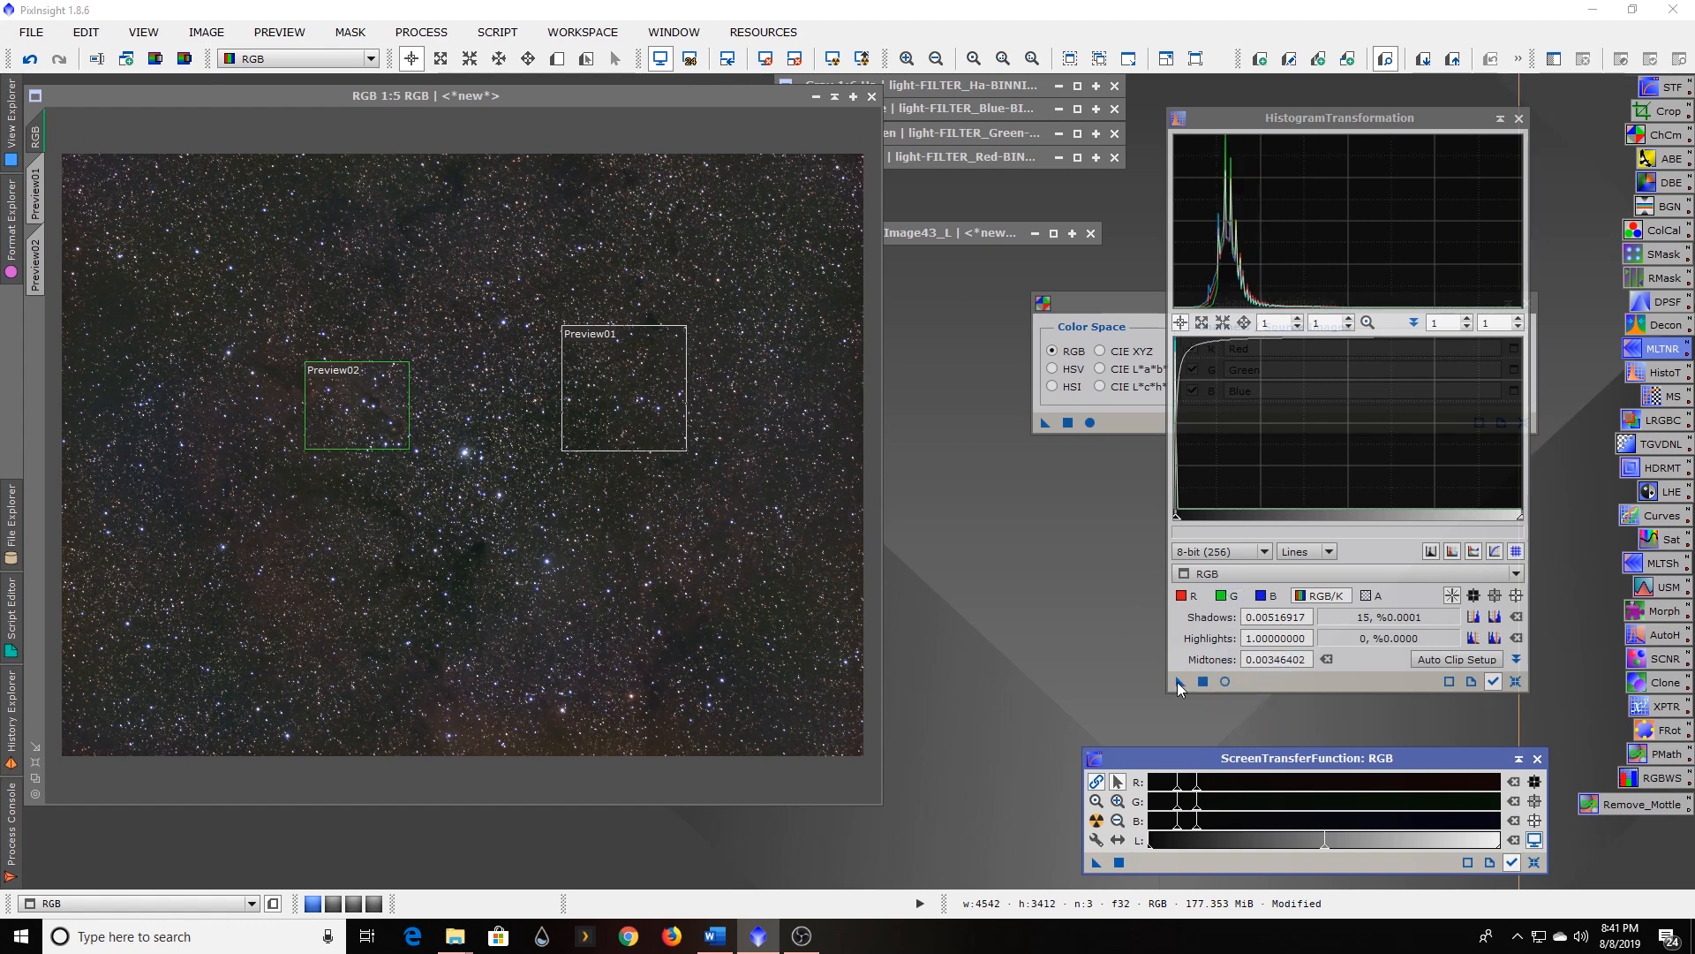
Apply the histogram stretch permanently to the RGB image and reset its display stretch.
drag(1178, 681, 689, 534)
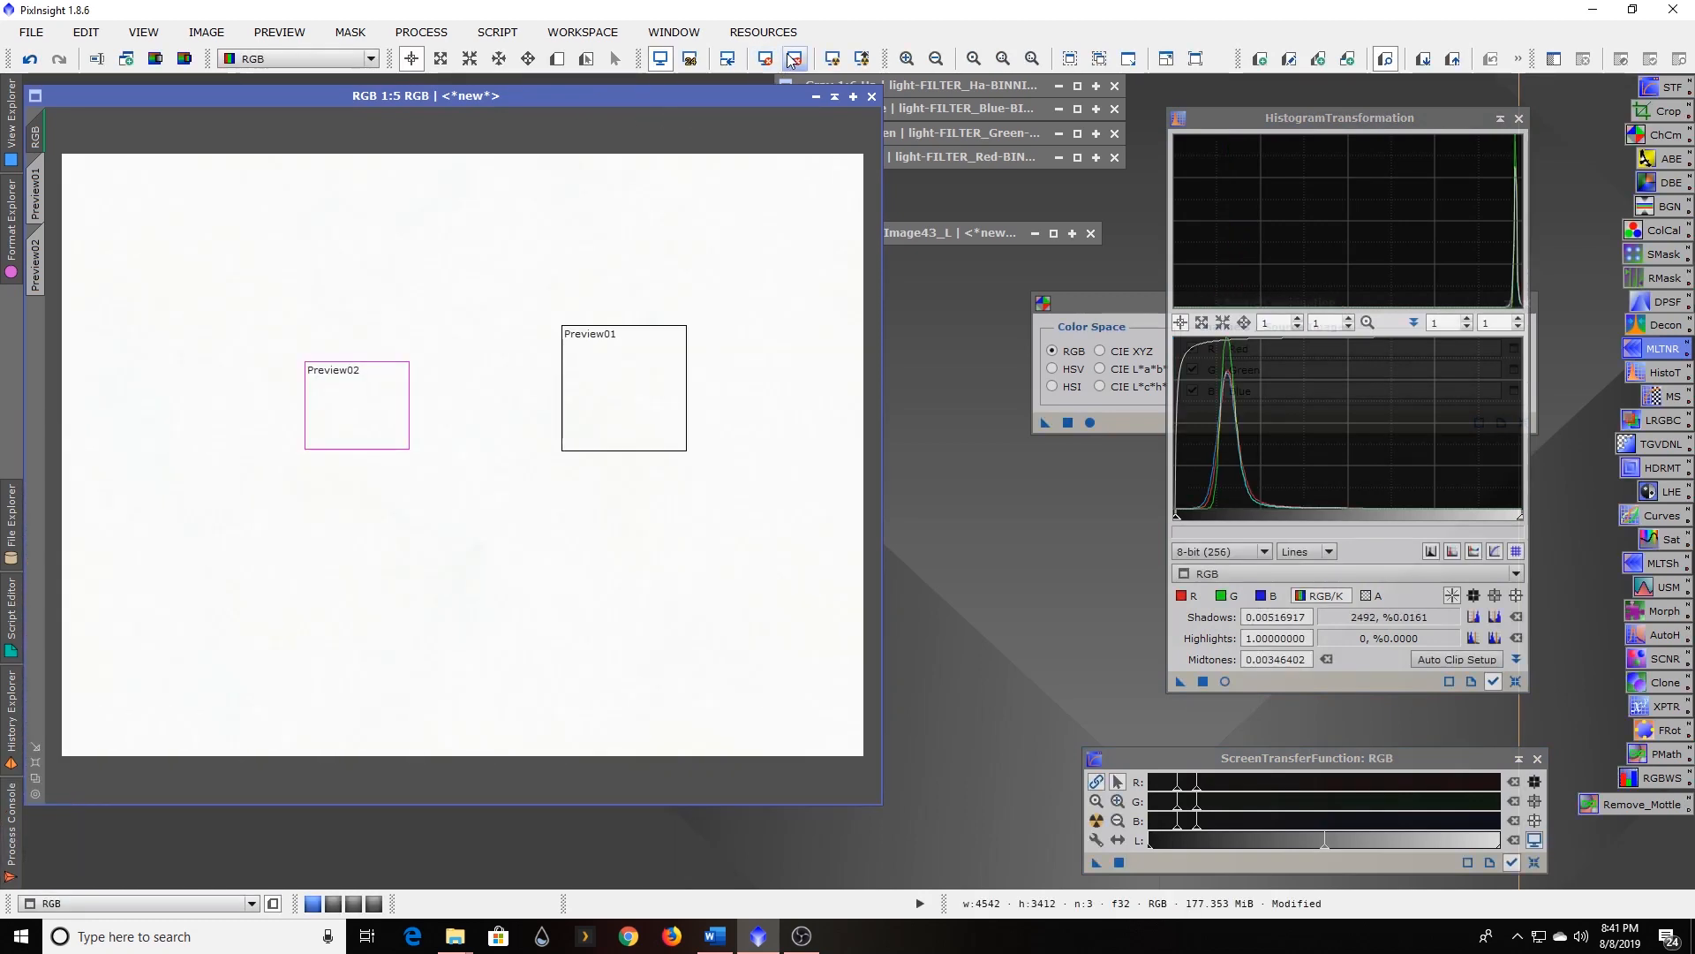
click(796, 59)
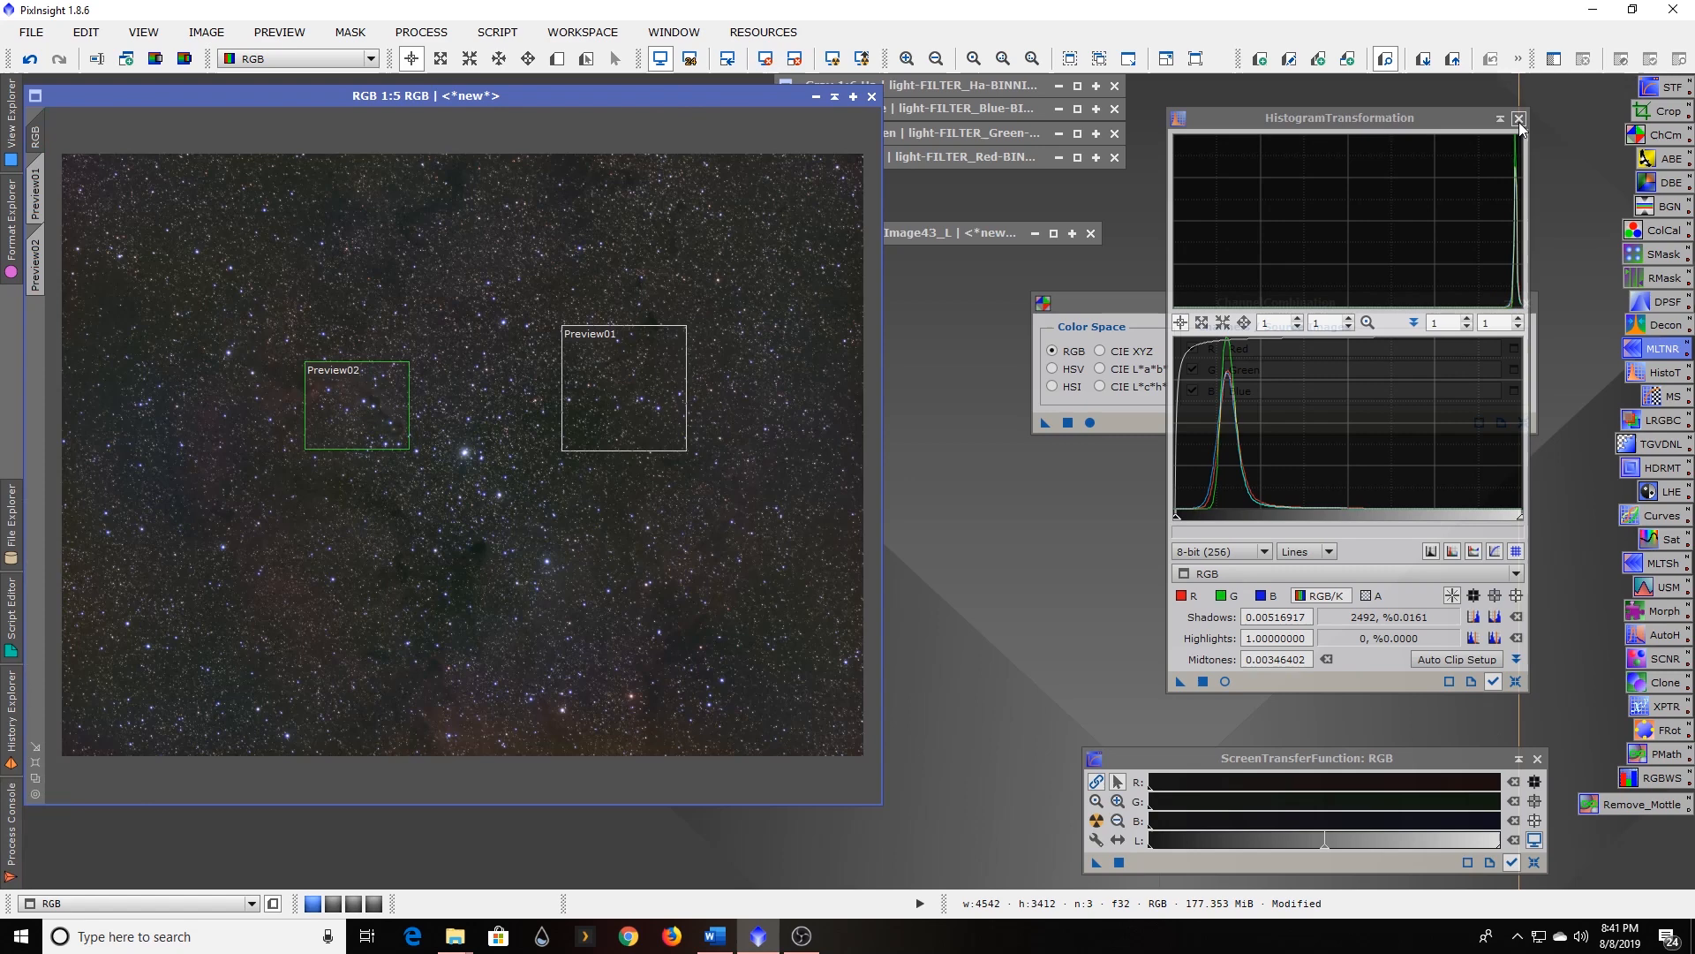
Bring up the Ha image over the RGB image and reset the HistogramTransformation settings.
double_click(919, 86)
drag(919, 86, 366, 213)
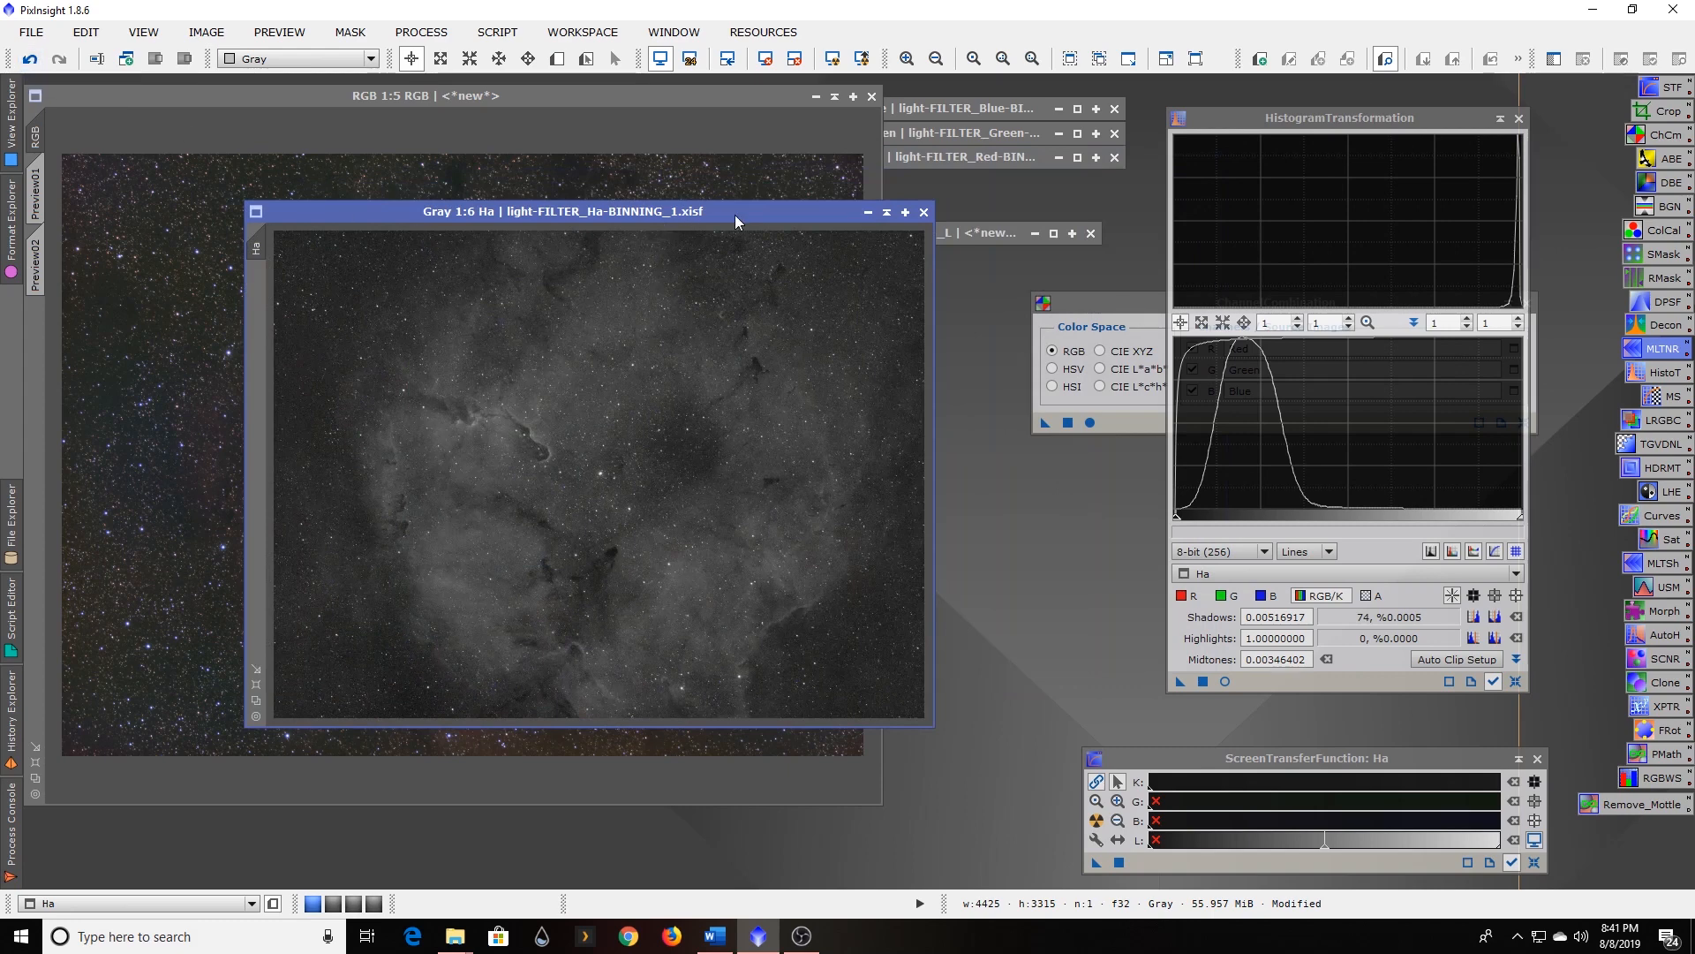
click(1516, 681)
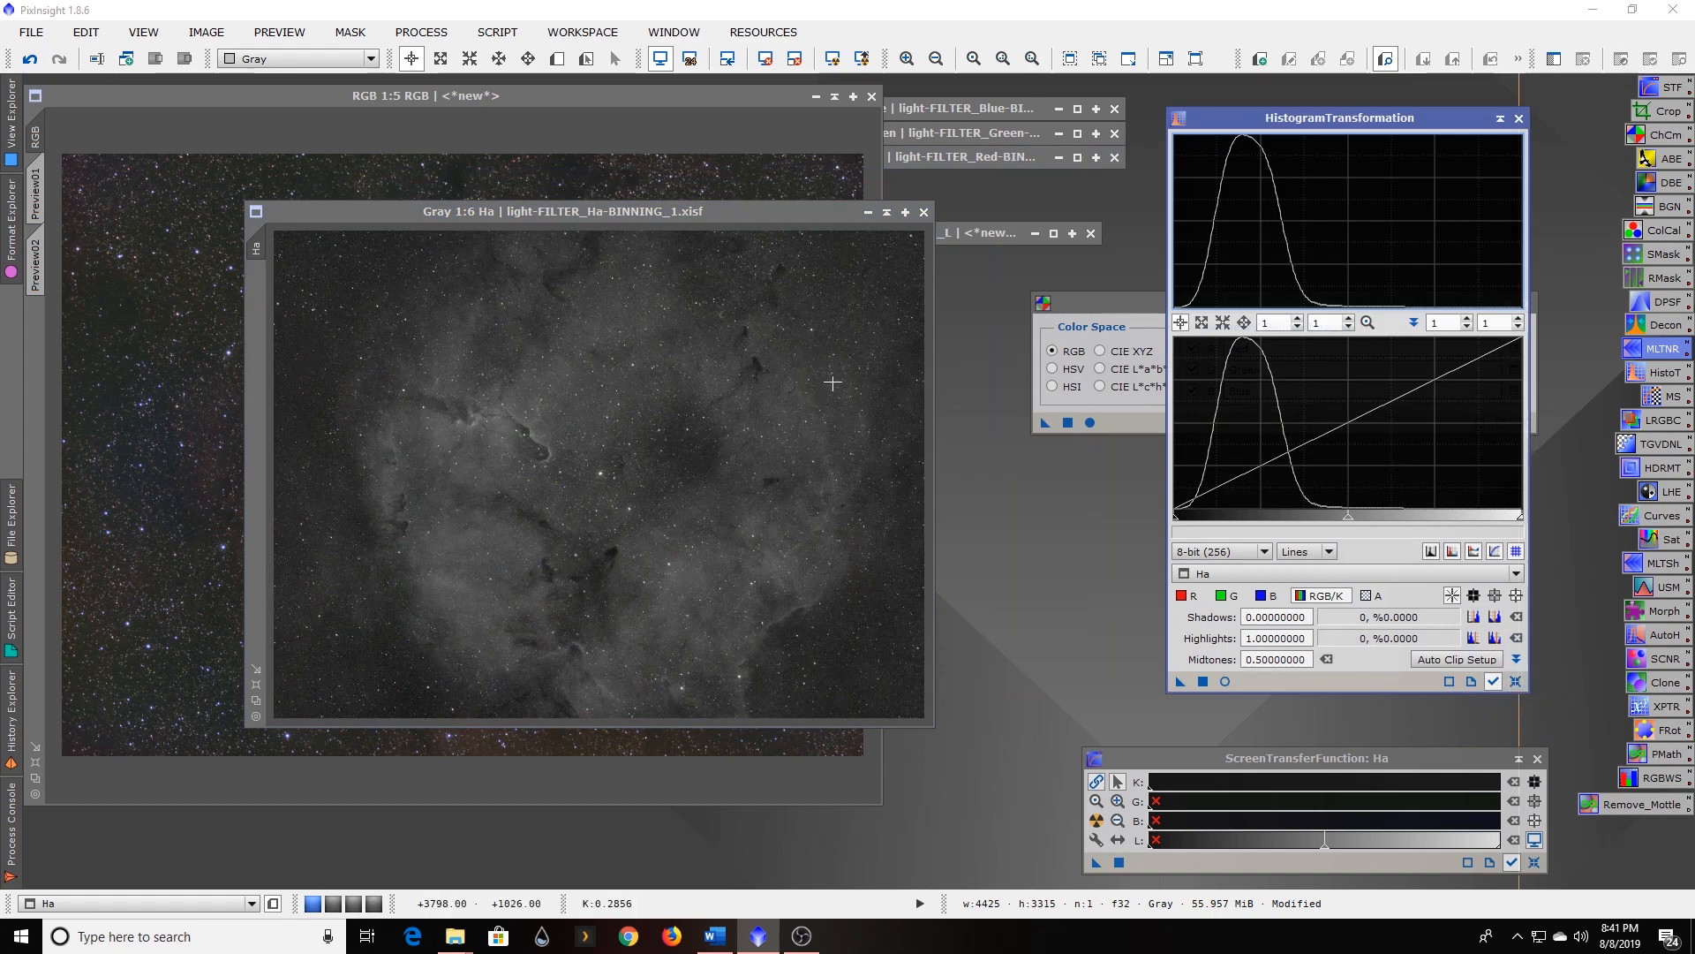
click(803, 214)
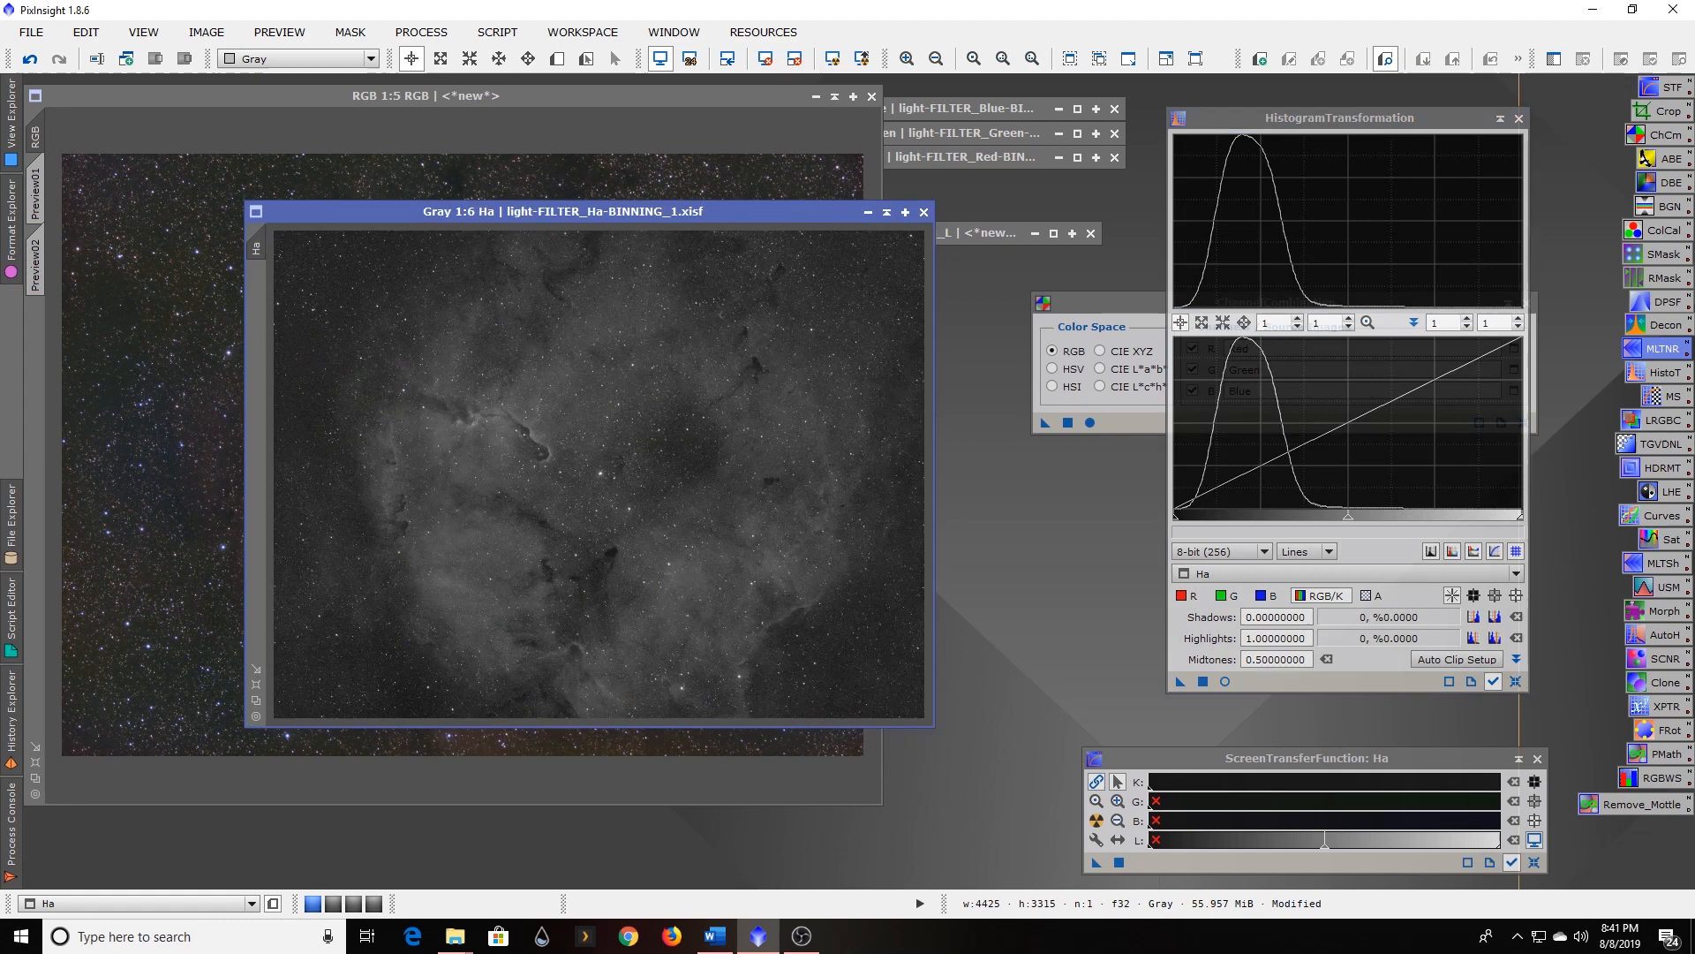
click(1515, 681)
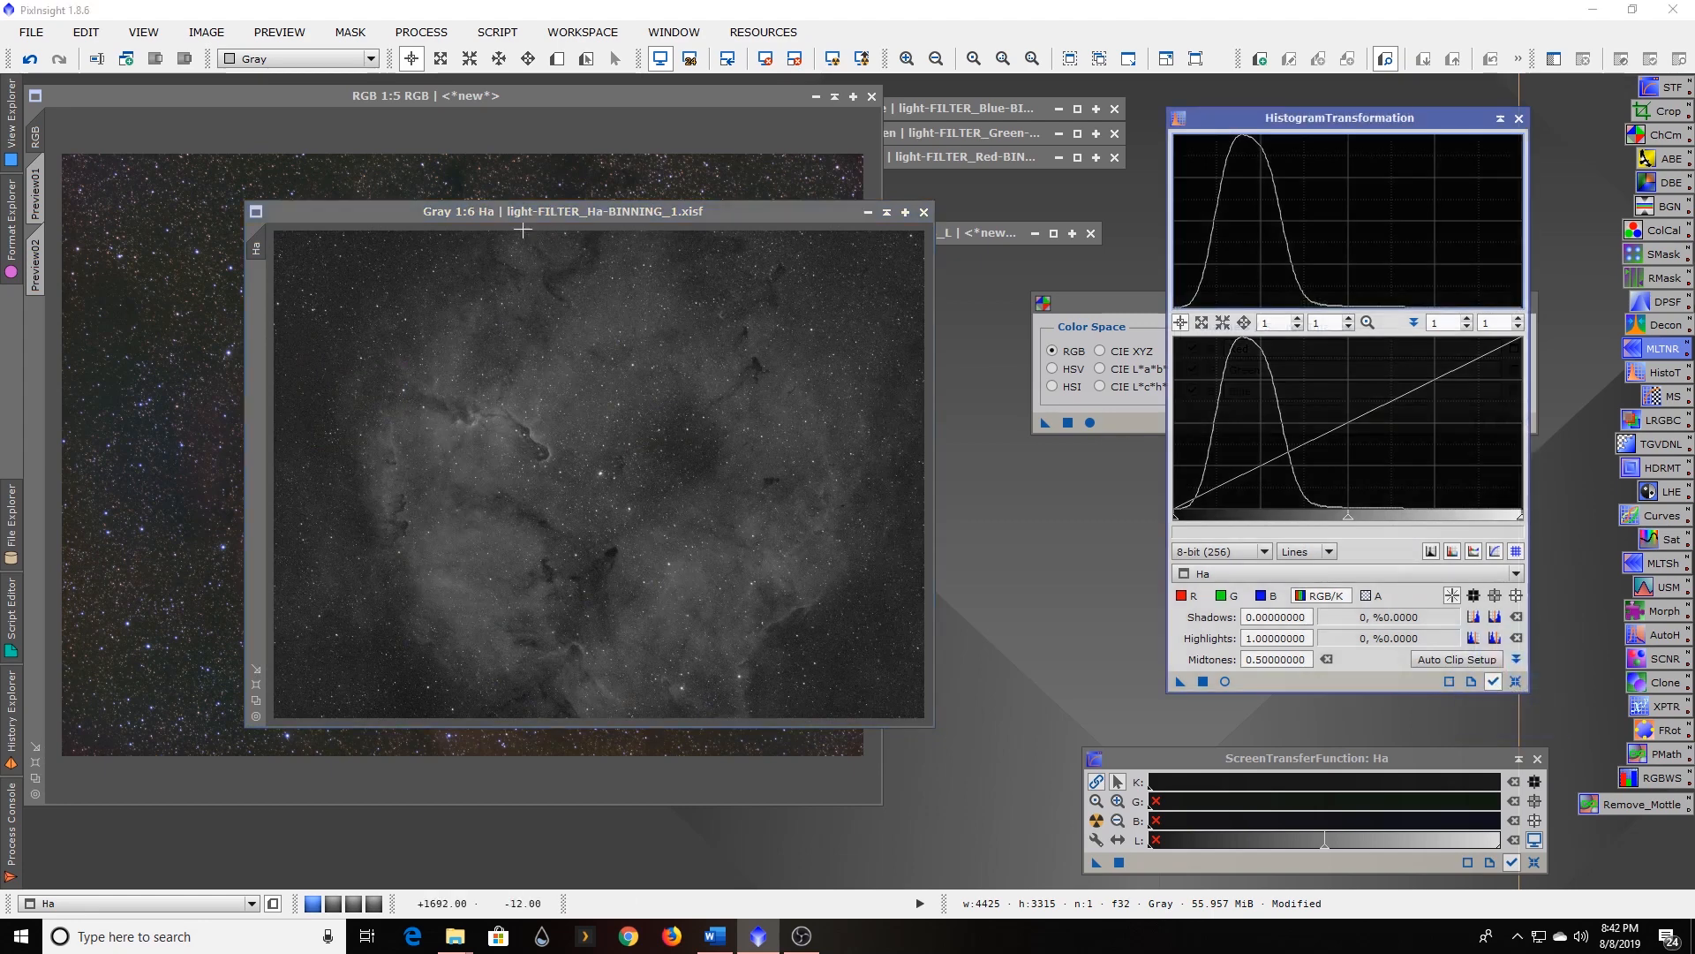
Undo the Ha image's earlier processing back to its uncropped linear state.
click(32, 60)
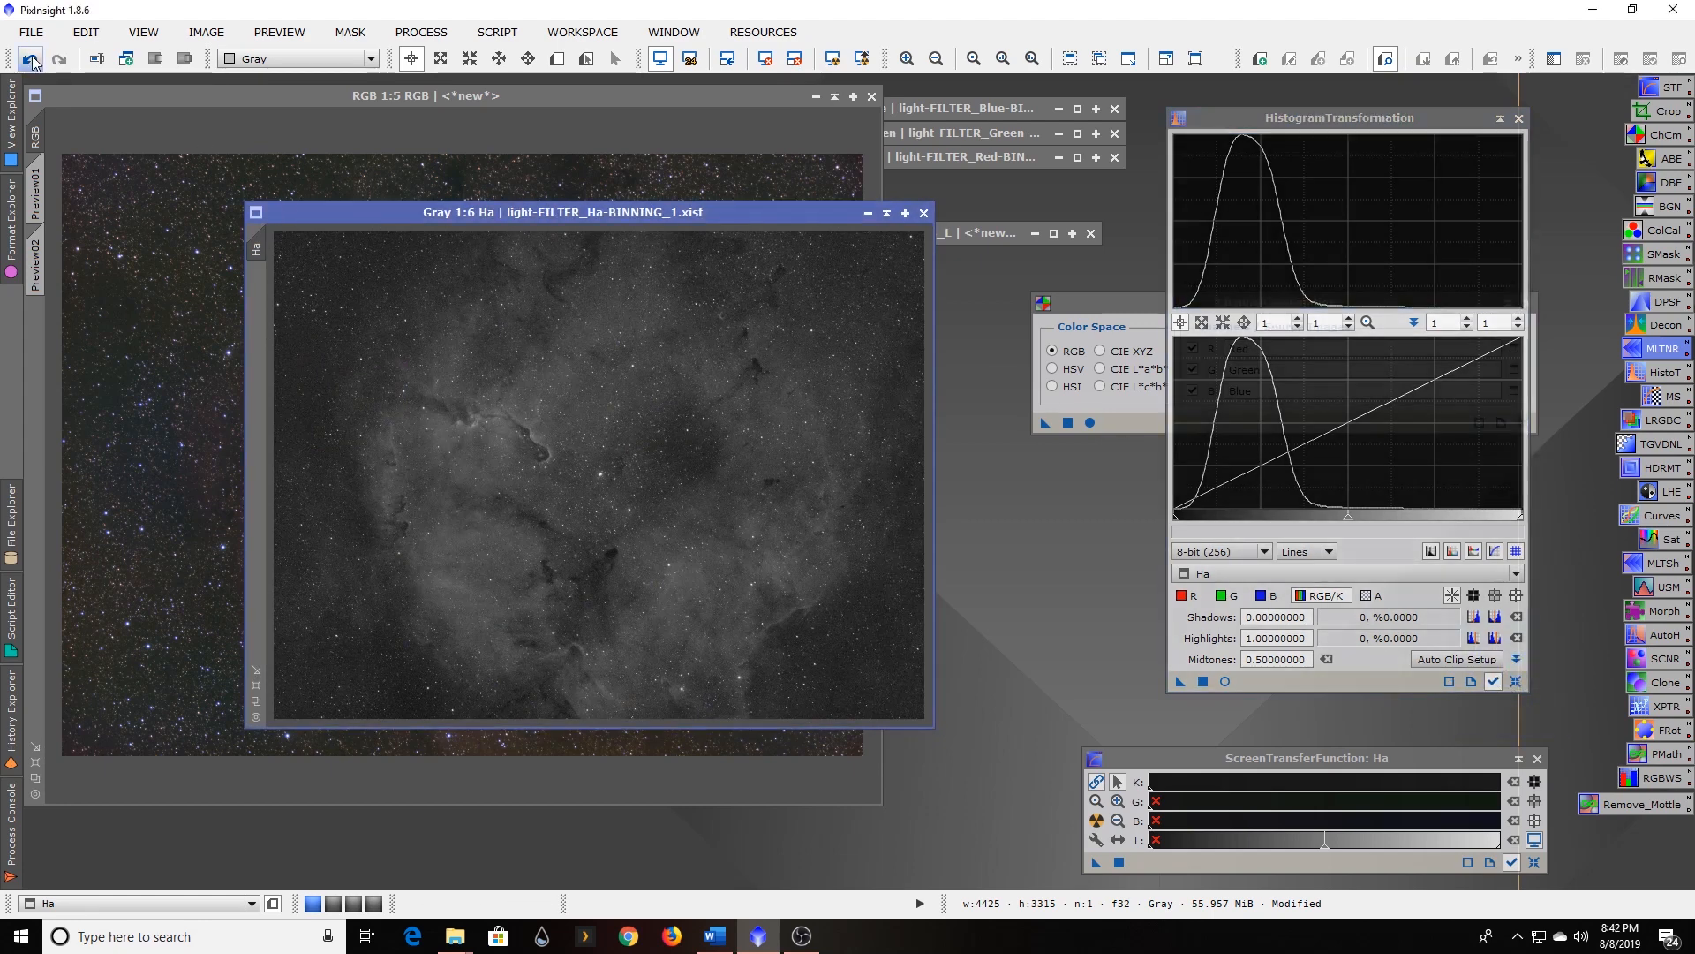
click(32, 60)
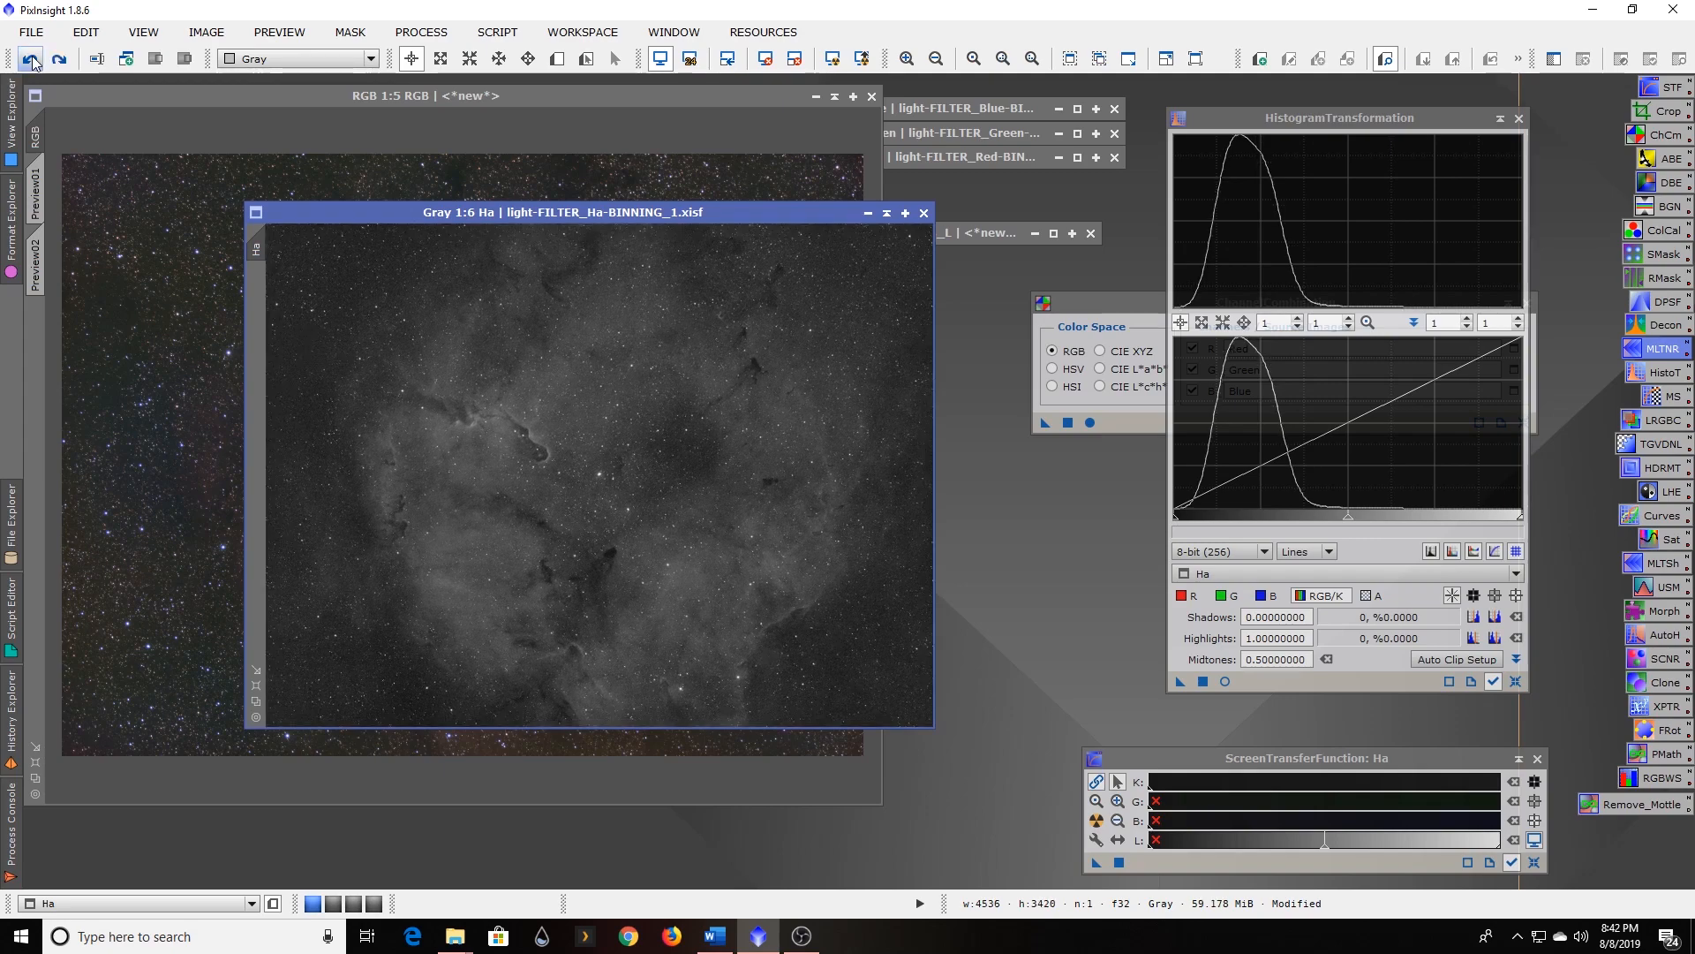
click(33, 61)
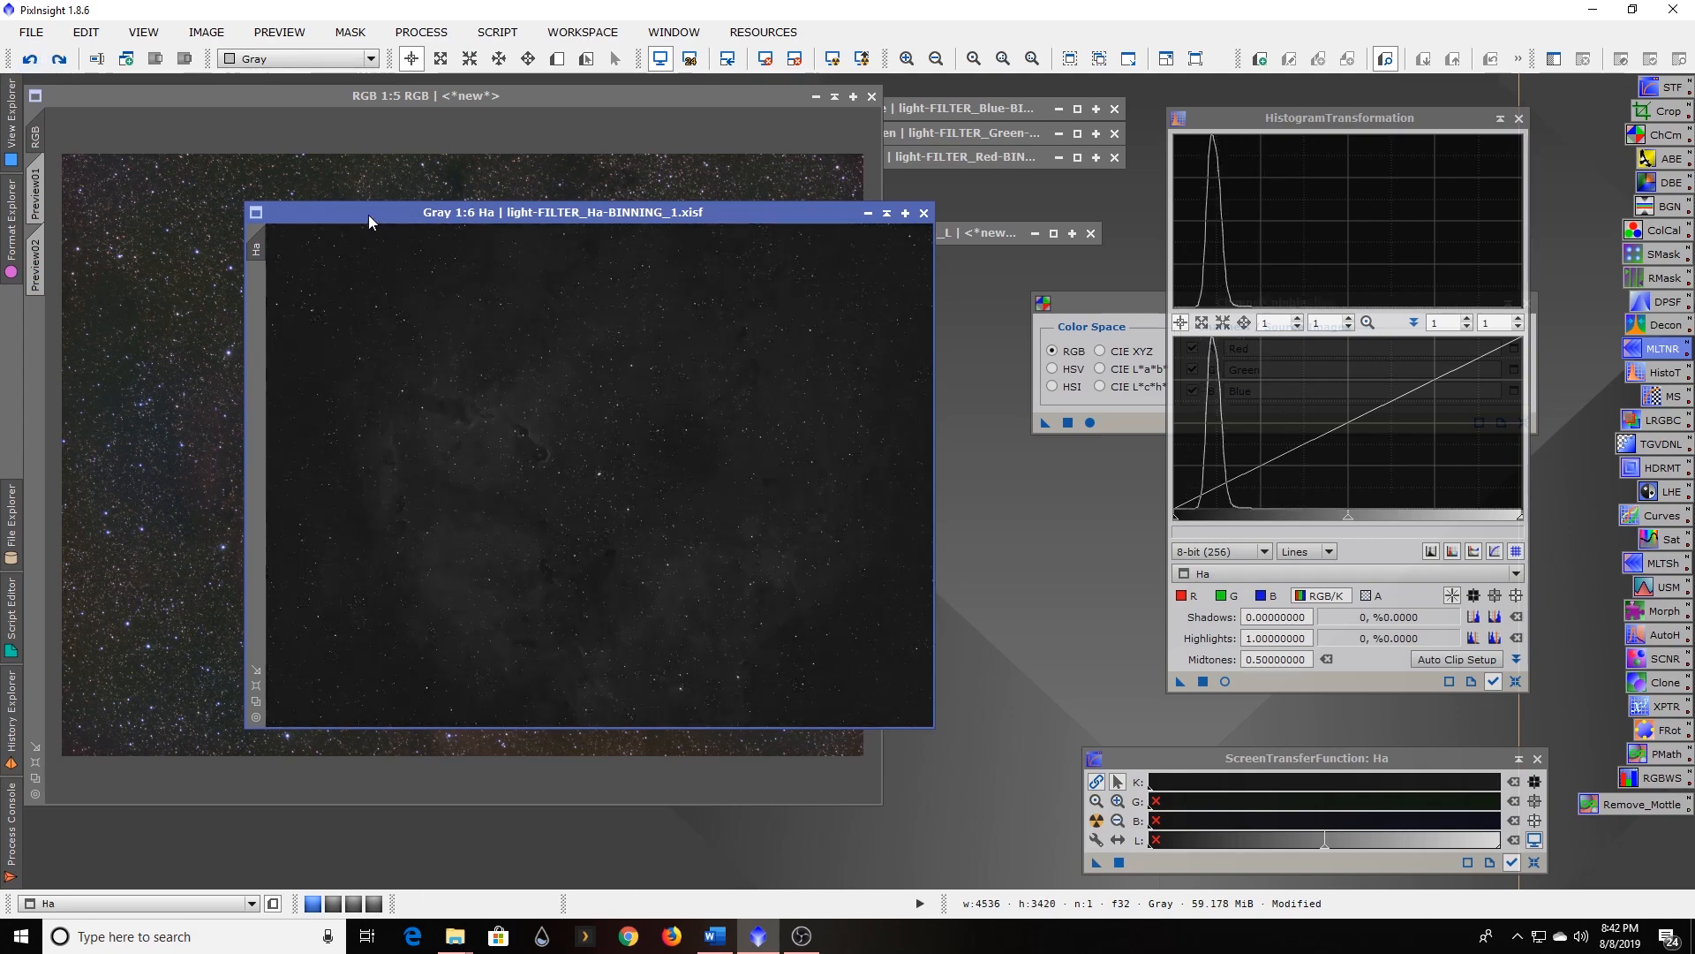
click(32, 60)
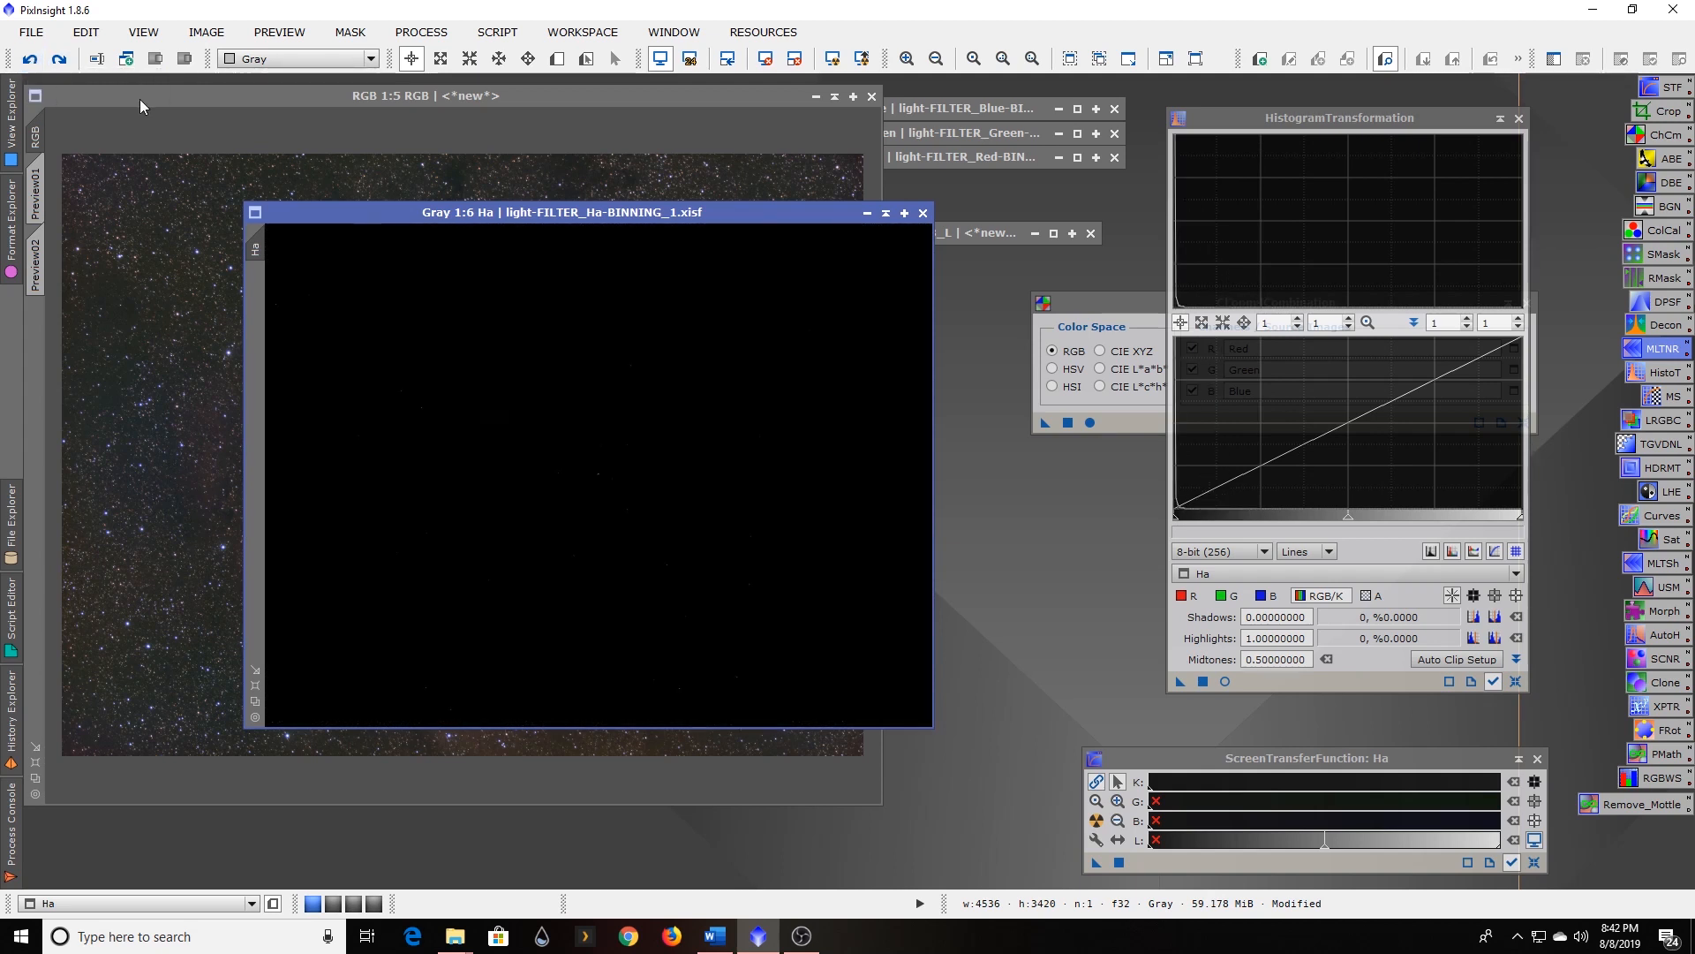
click(31, 62)
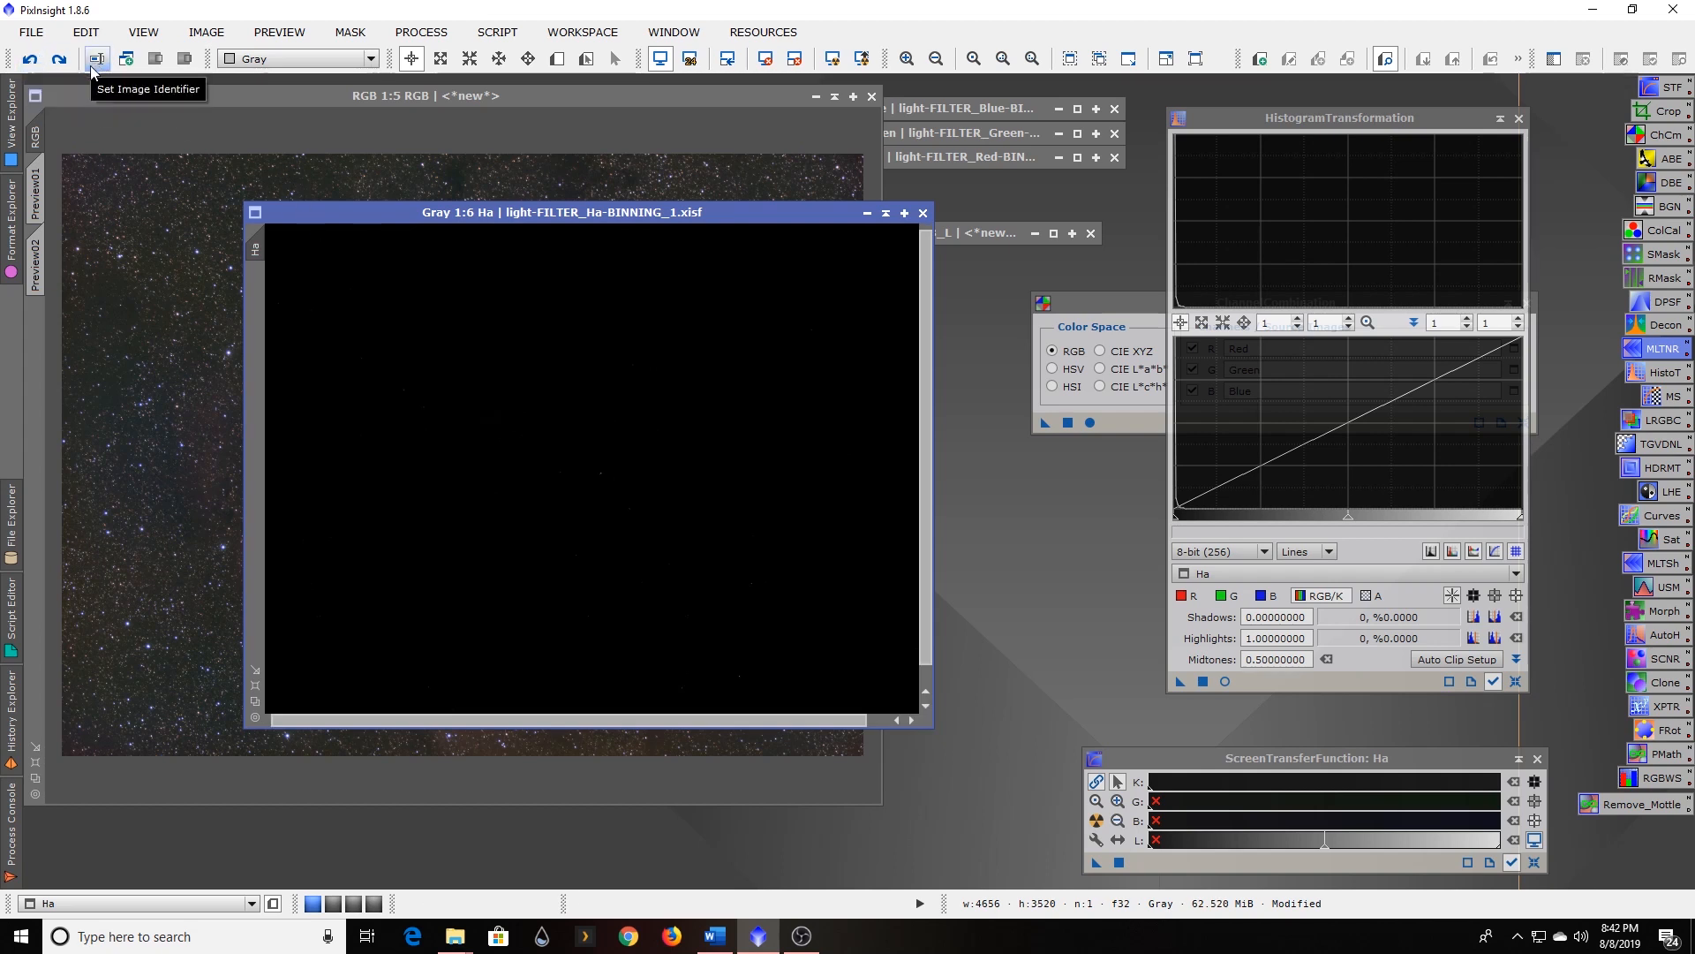
Apply the DynamicCrop from the Red image's history to the Ha image and auto-stretch its display.
click(10, 728)
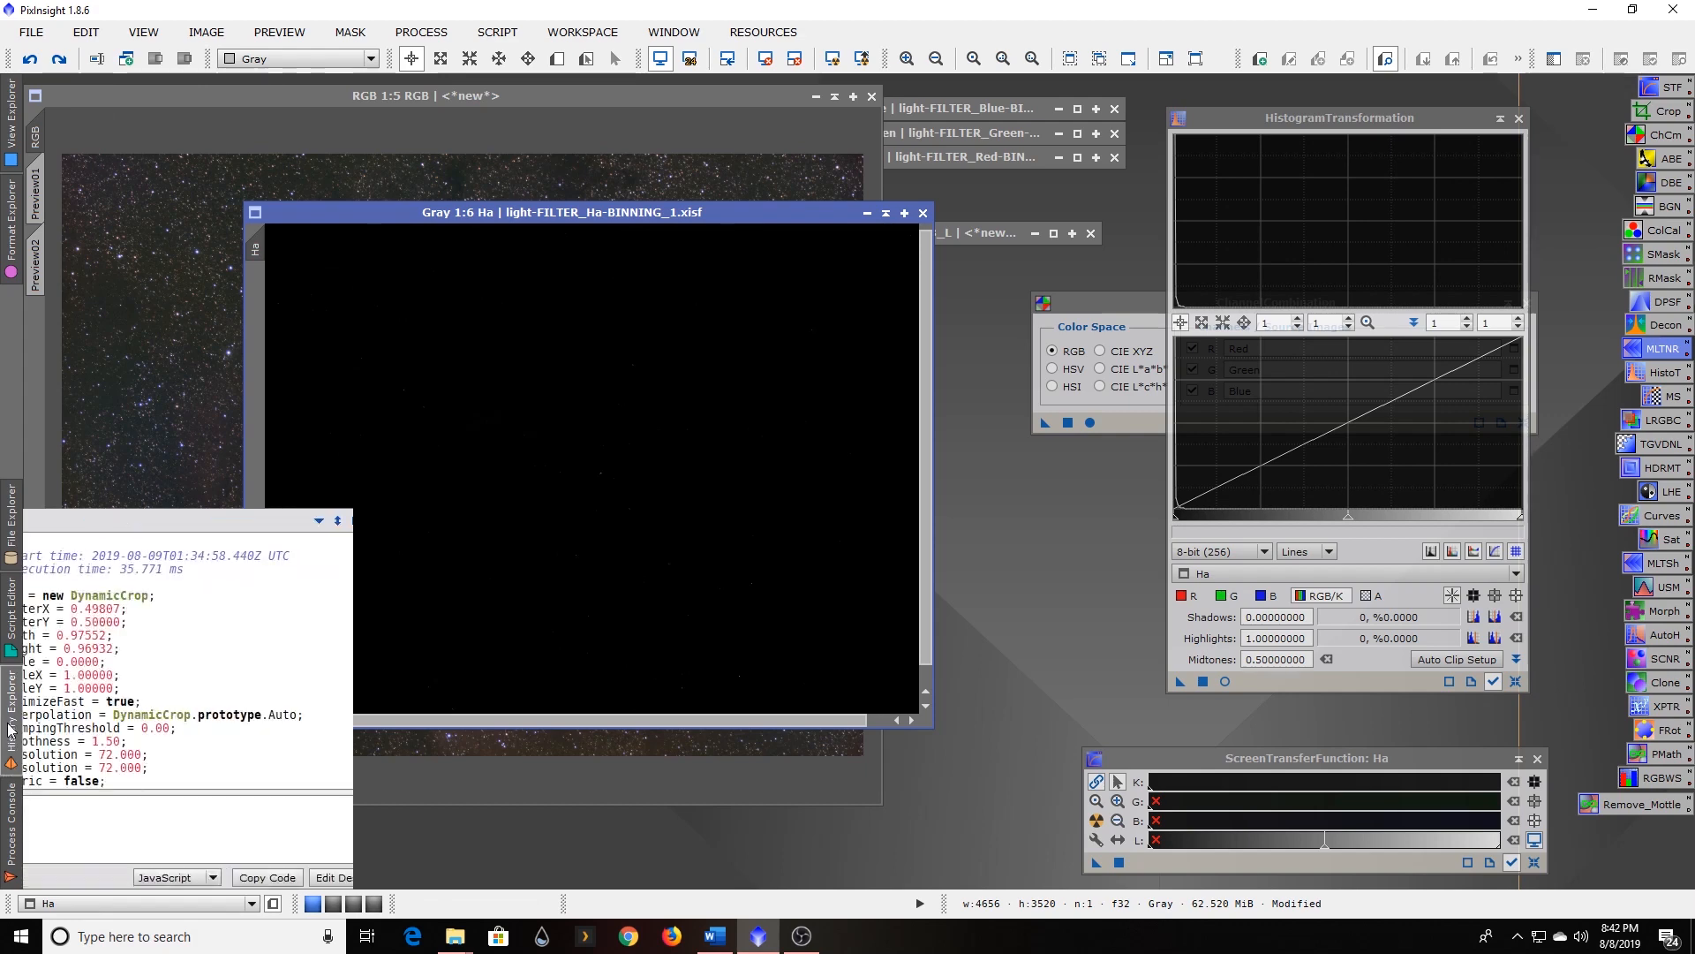
drag(159, 606, 548, 367)
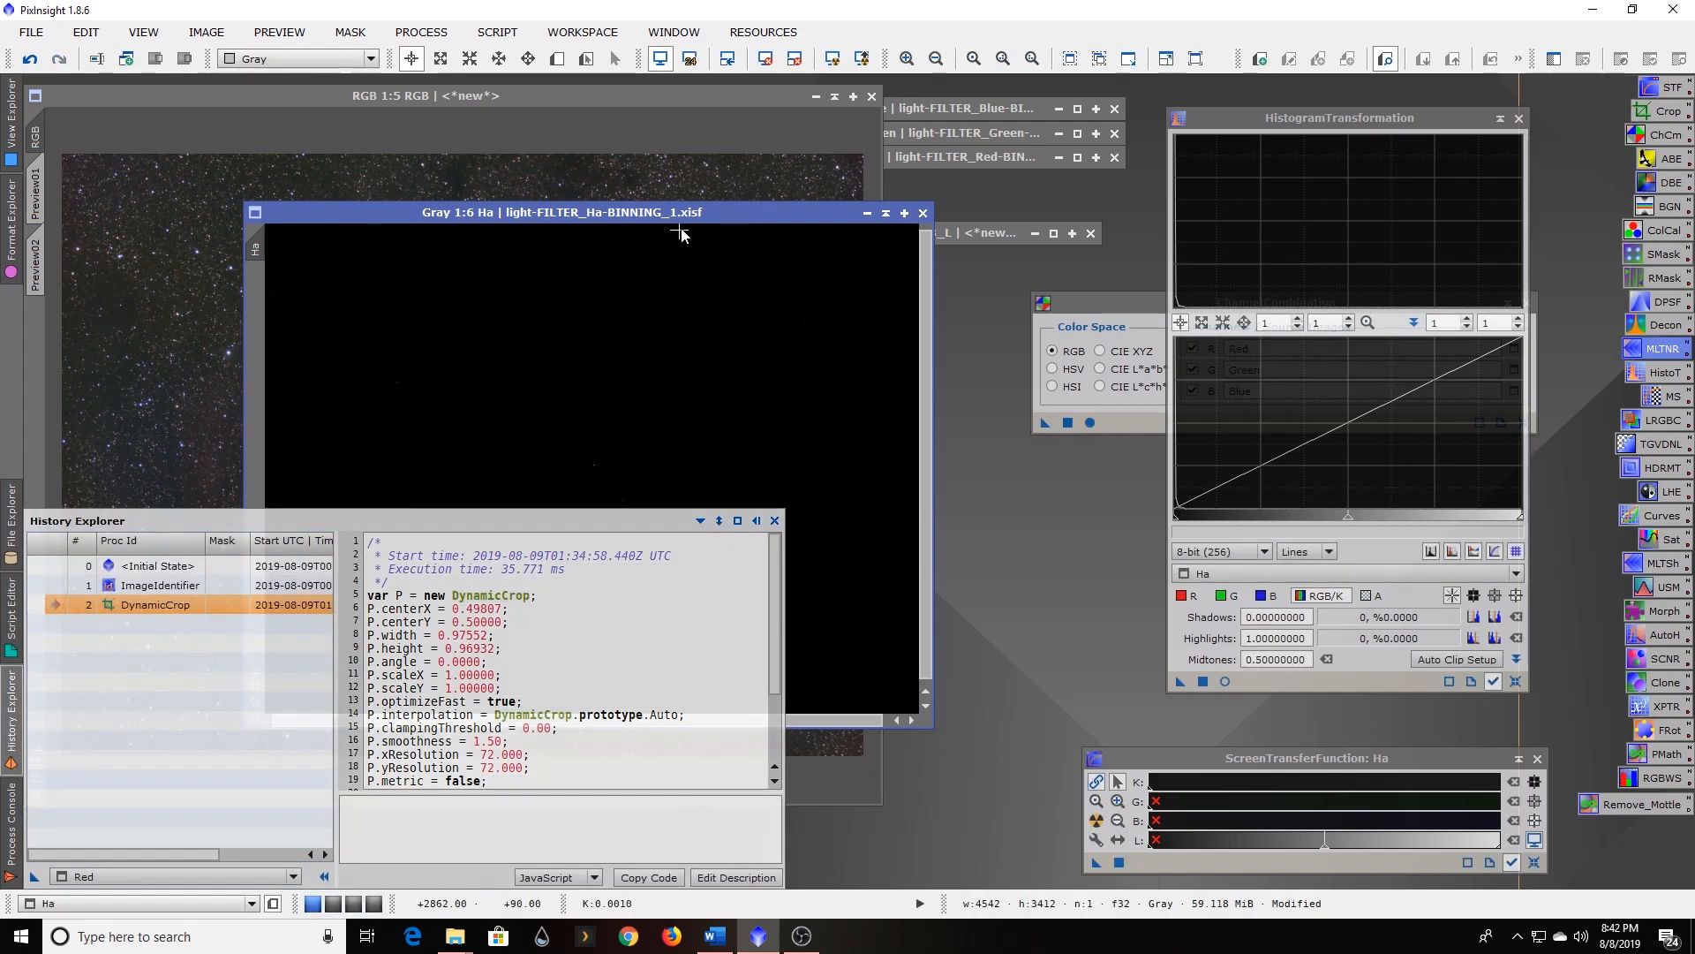
click(833, 59)
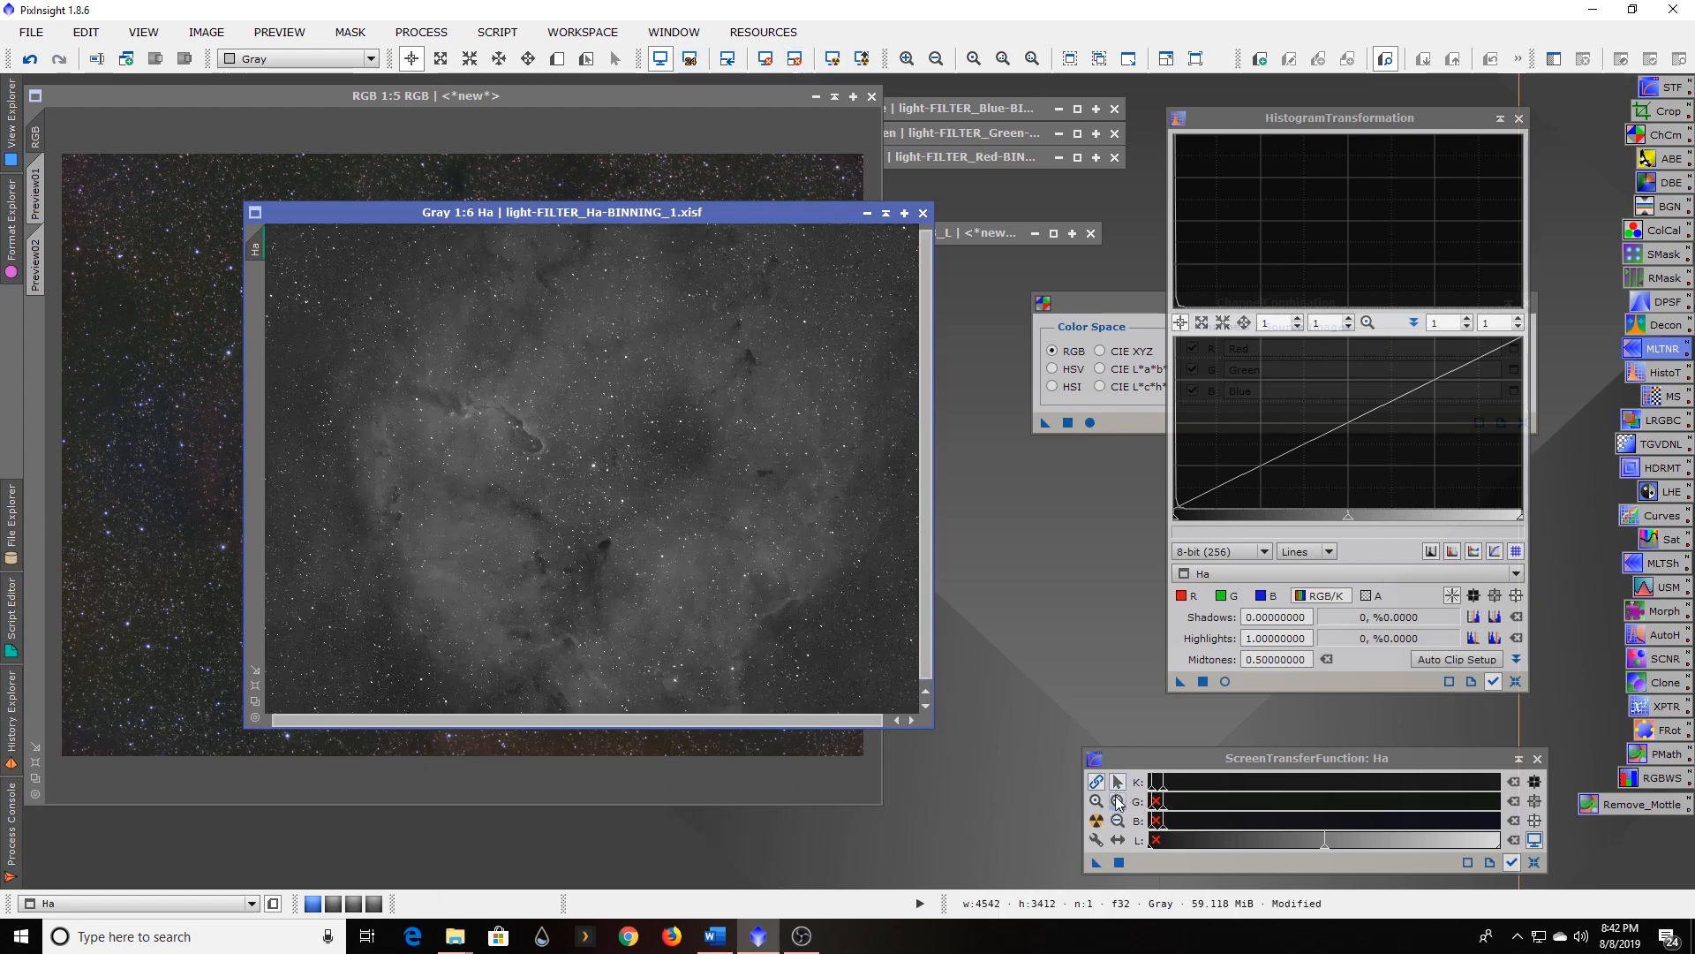
Darken the Ha image's screen stretch to shadows 0.00082237 and midtones 0.00152851.
click(1118, 801)
click(1198, 789)
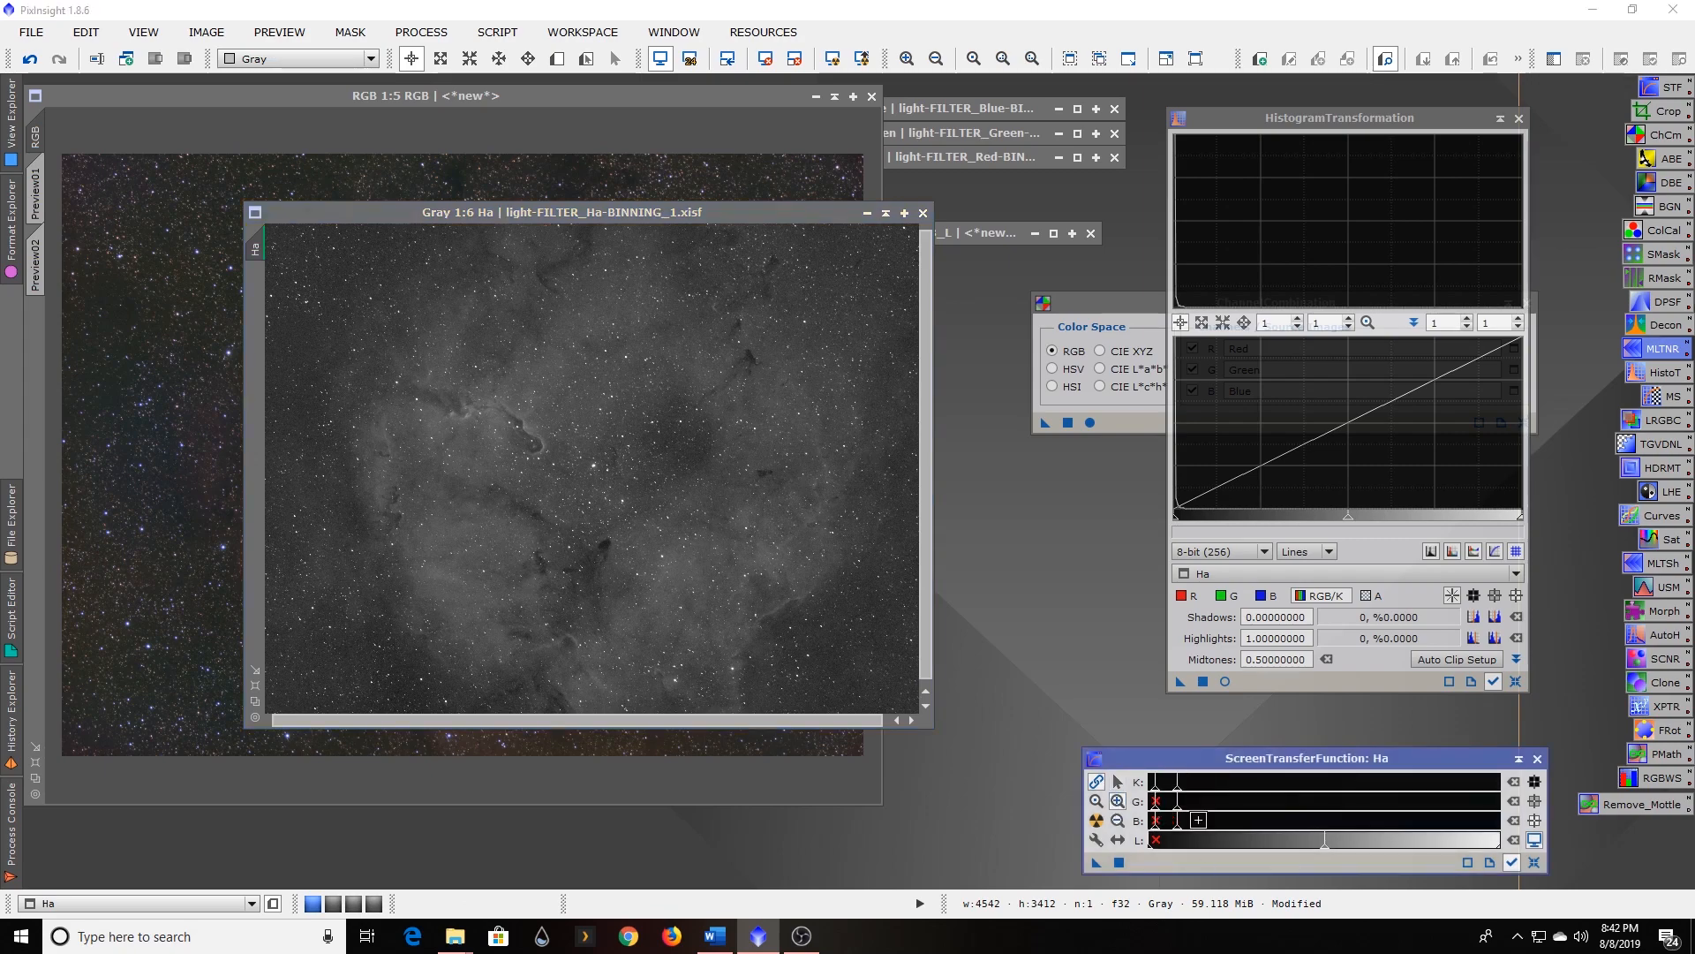
click(1213, 781)
click(1118, 781)
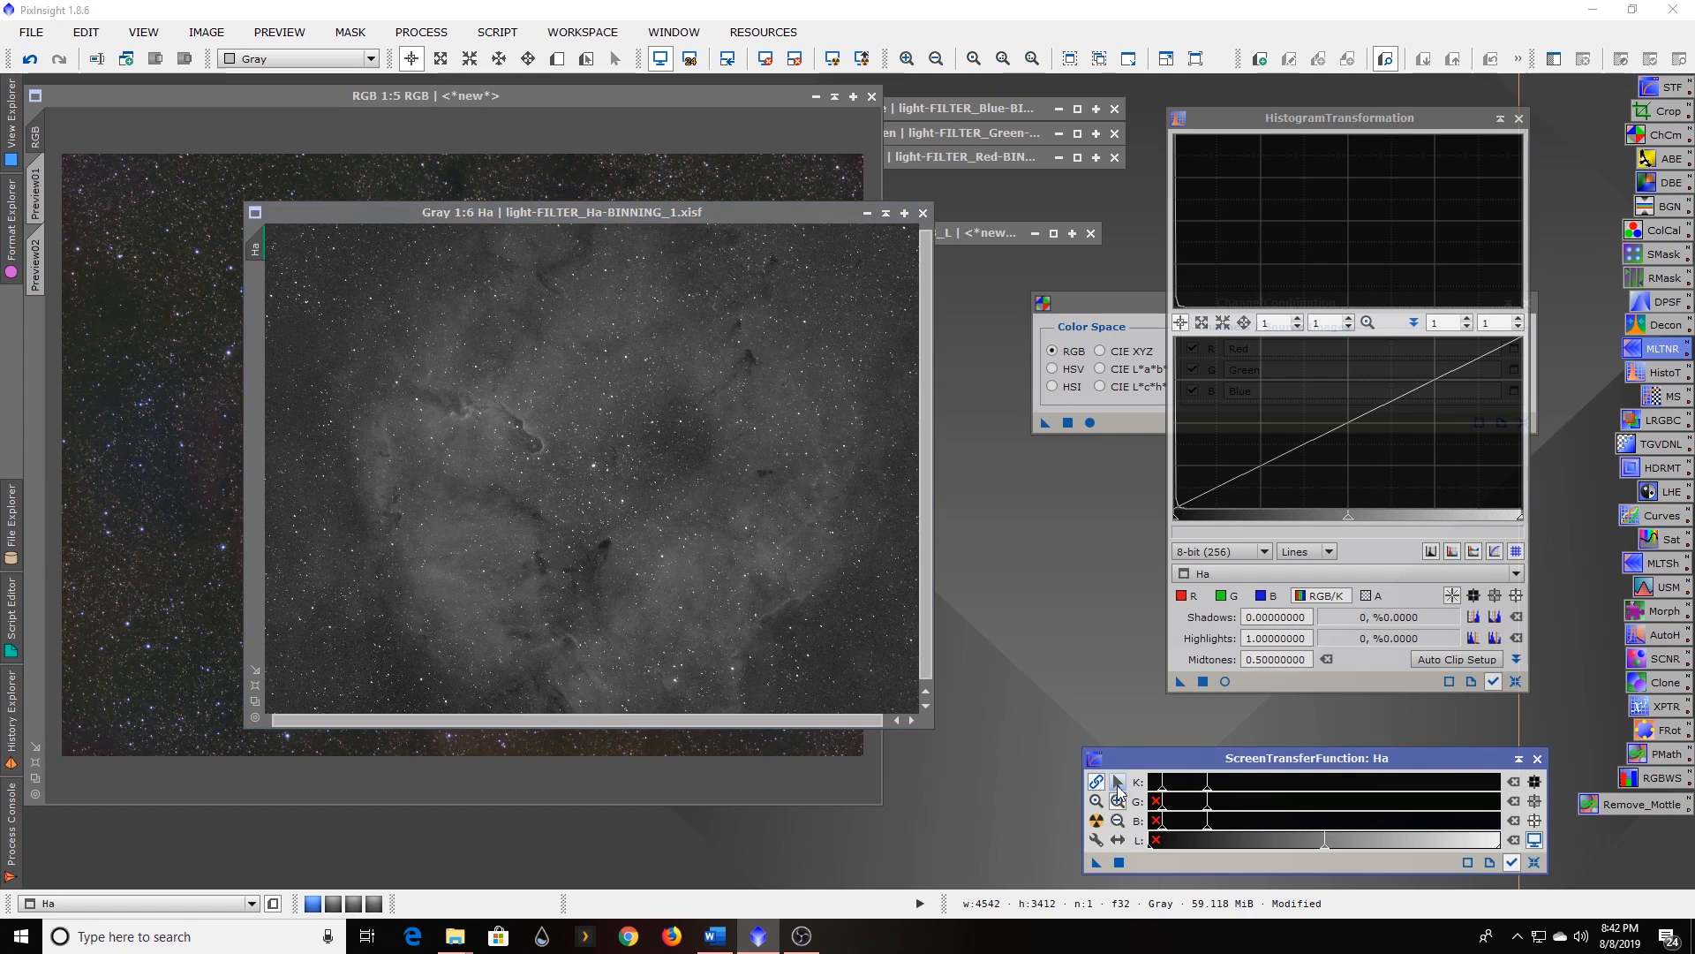
drag(1208, 790, 1167, 791)
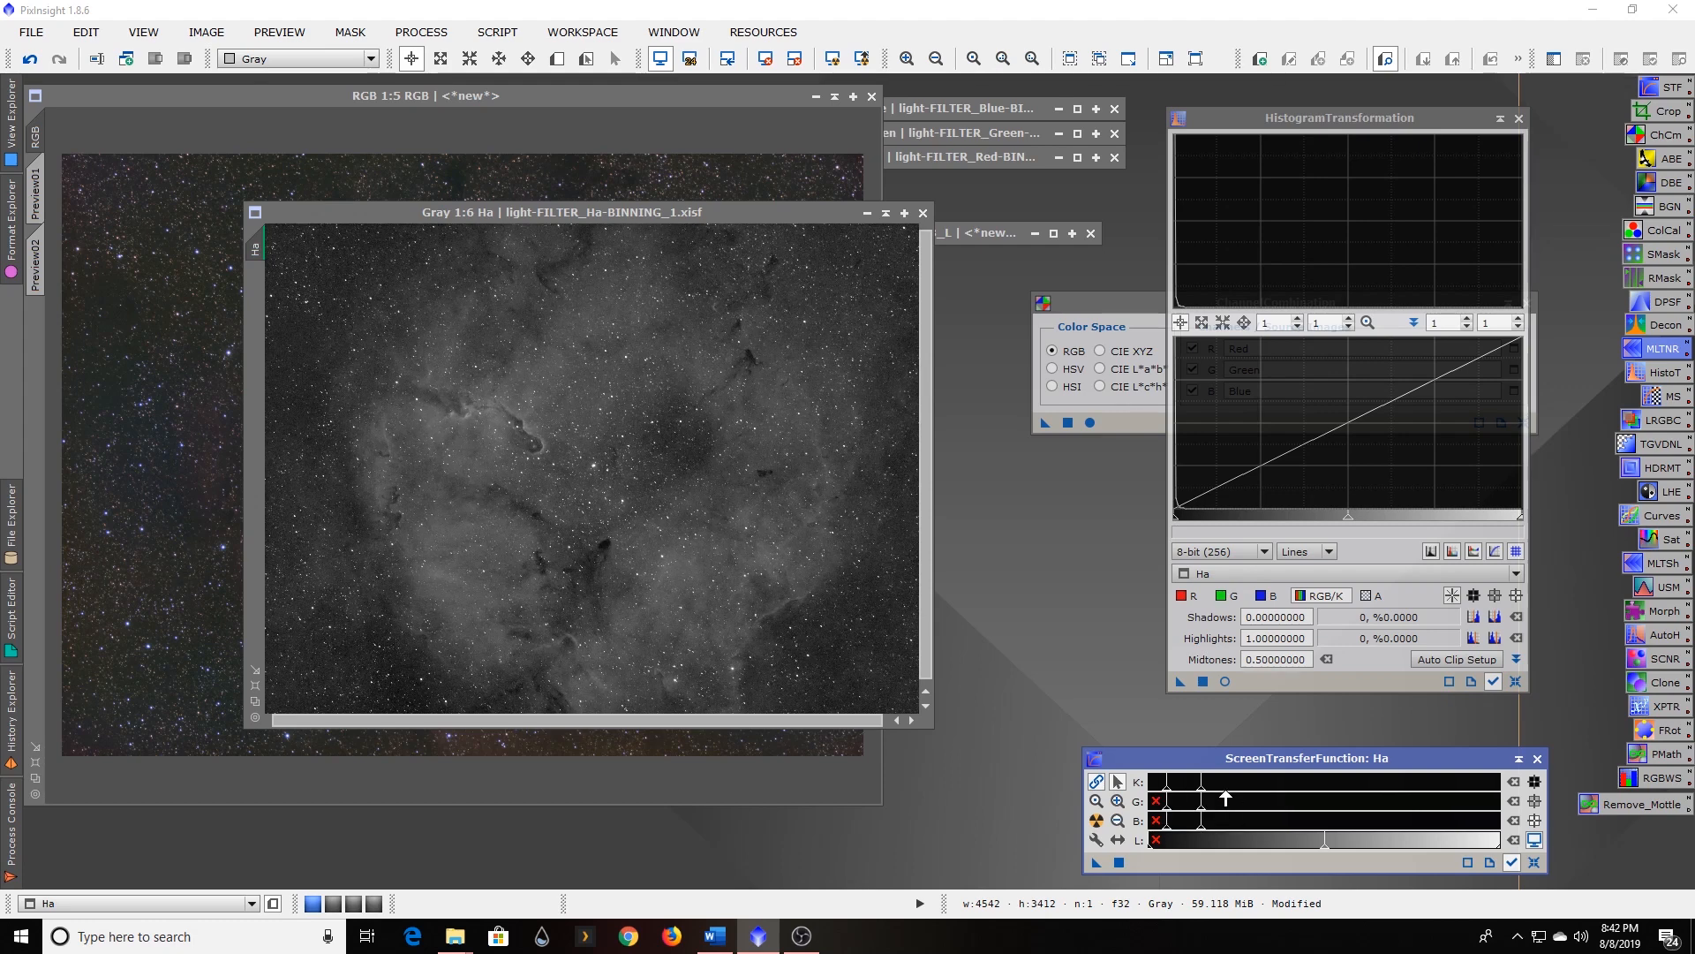
drag(1201, 790, 1200, 790)
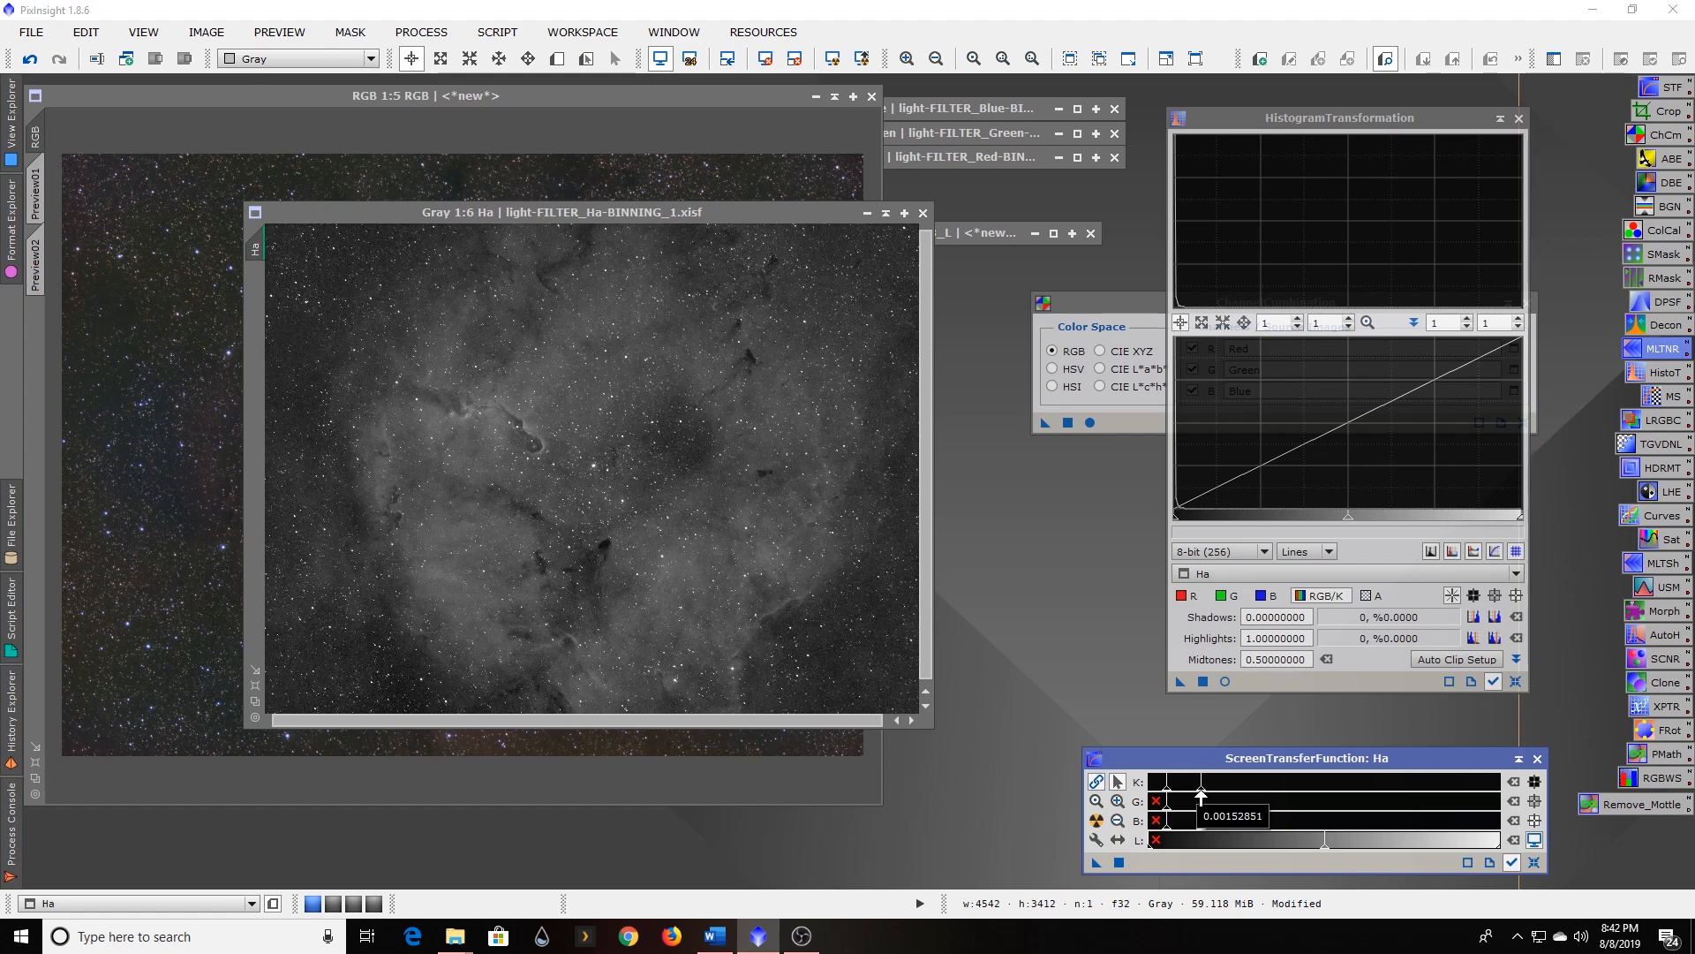
drag(1201, 792, 1201, 792)
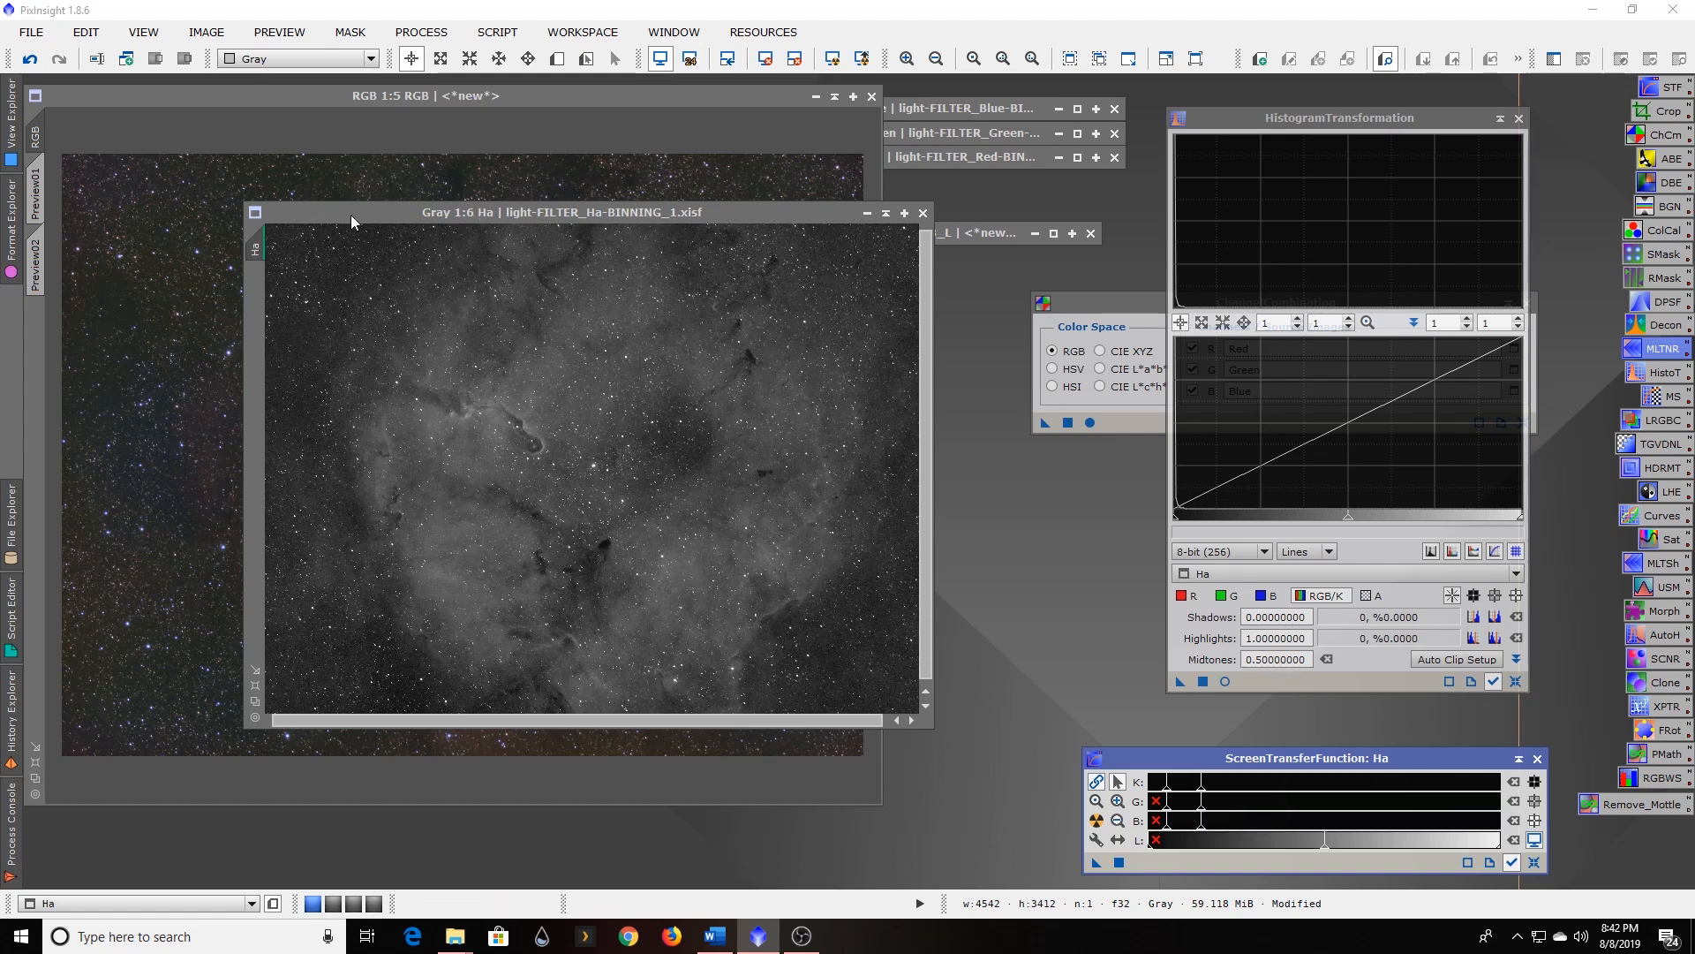
Apply the Ha screen stretch permanently through HistogramTransformation, reset its display stretch, and collapse the Ha image.
drag(1097, 867, 1170, 693)
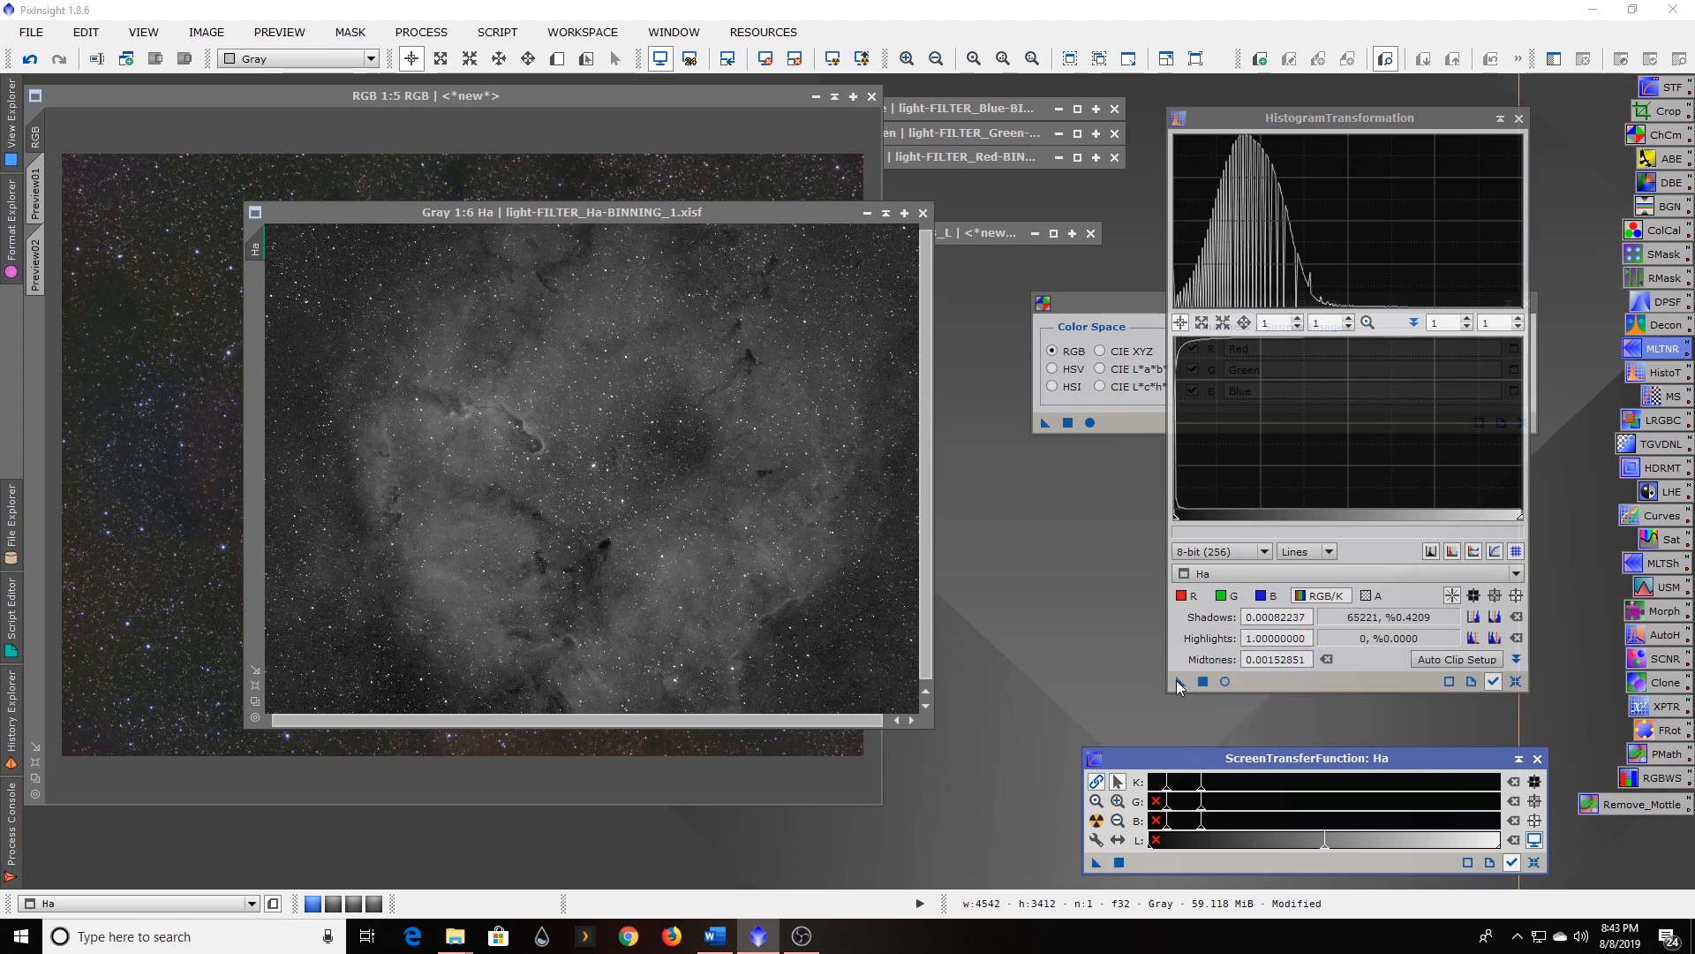
drag(1181, 682, 679, 560)
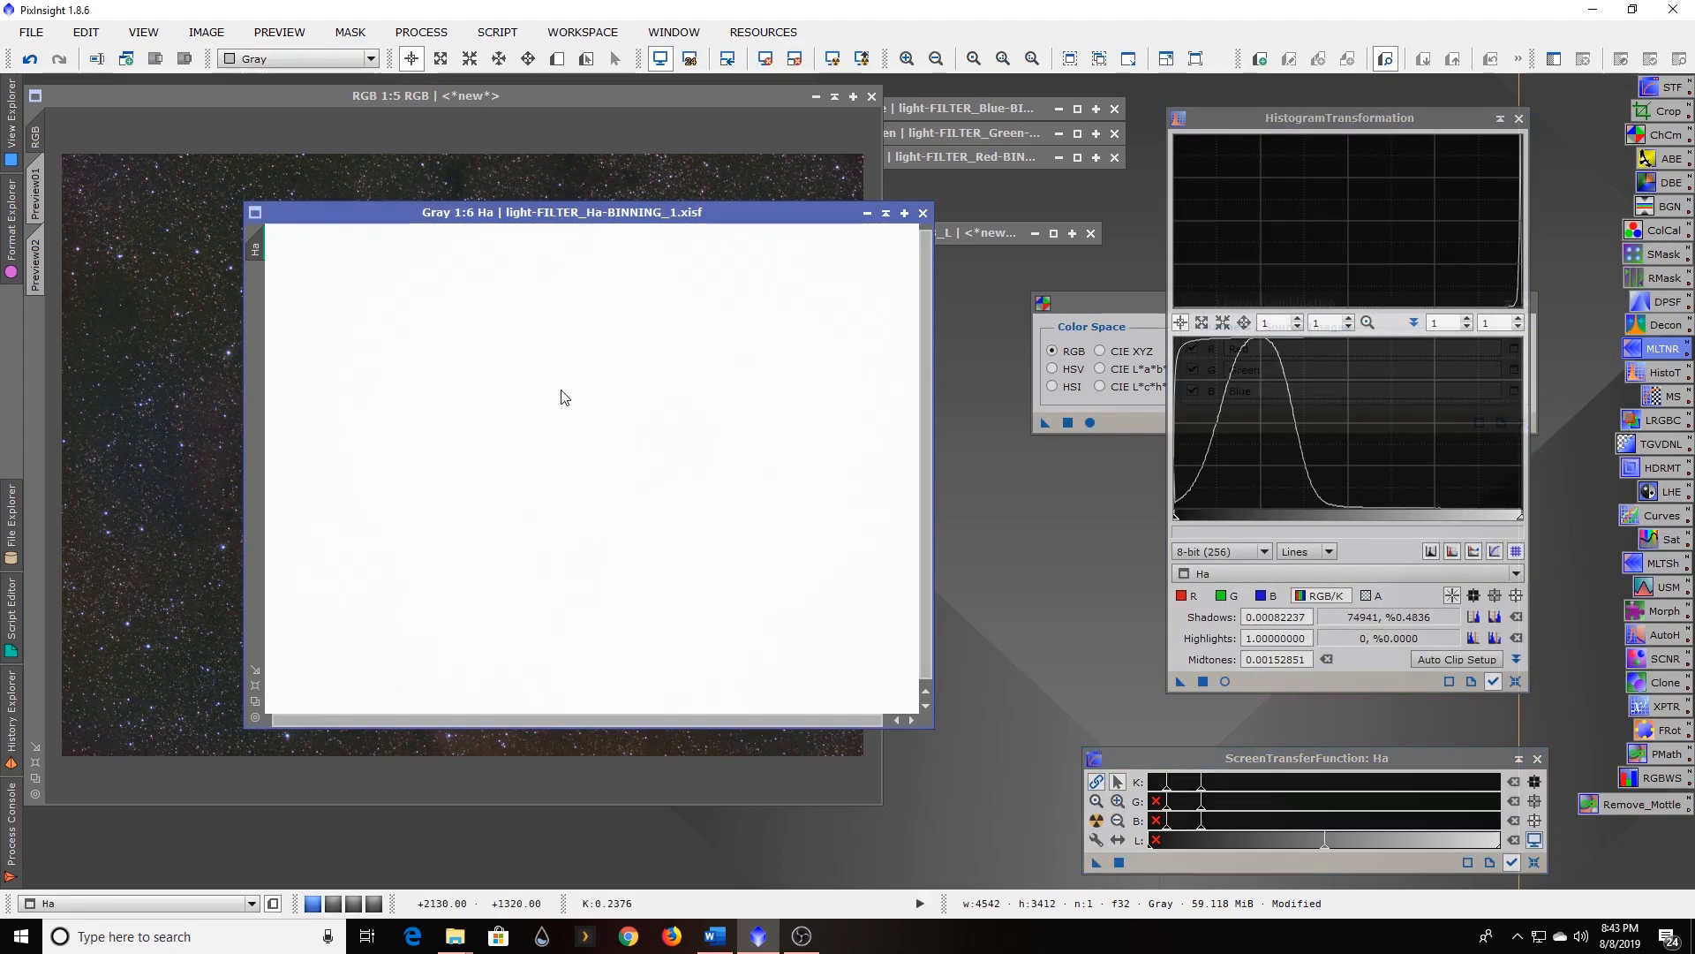
click(794, 58)
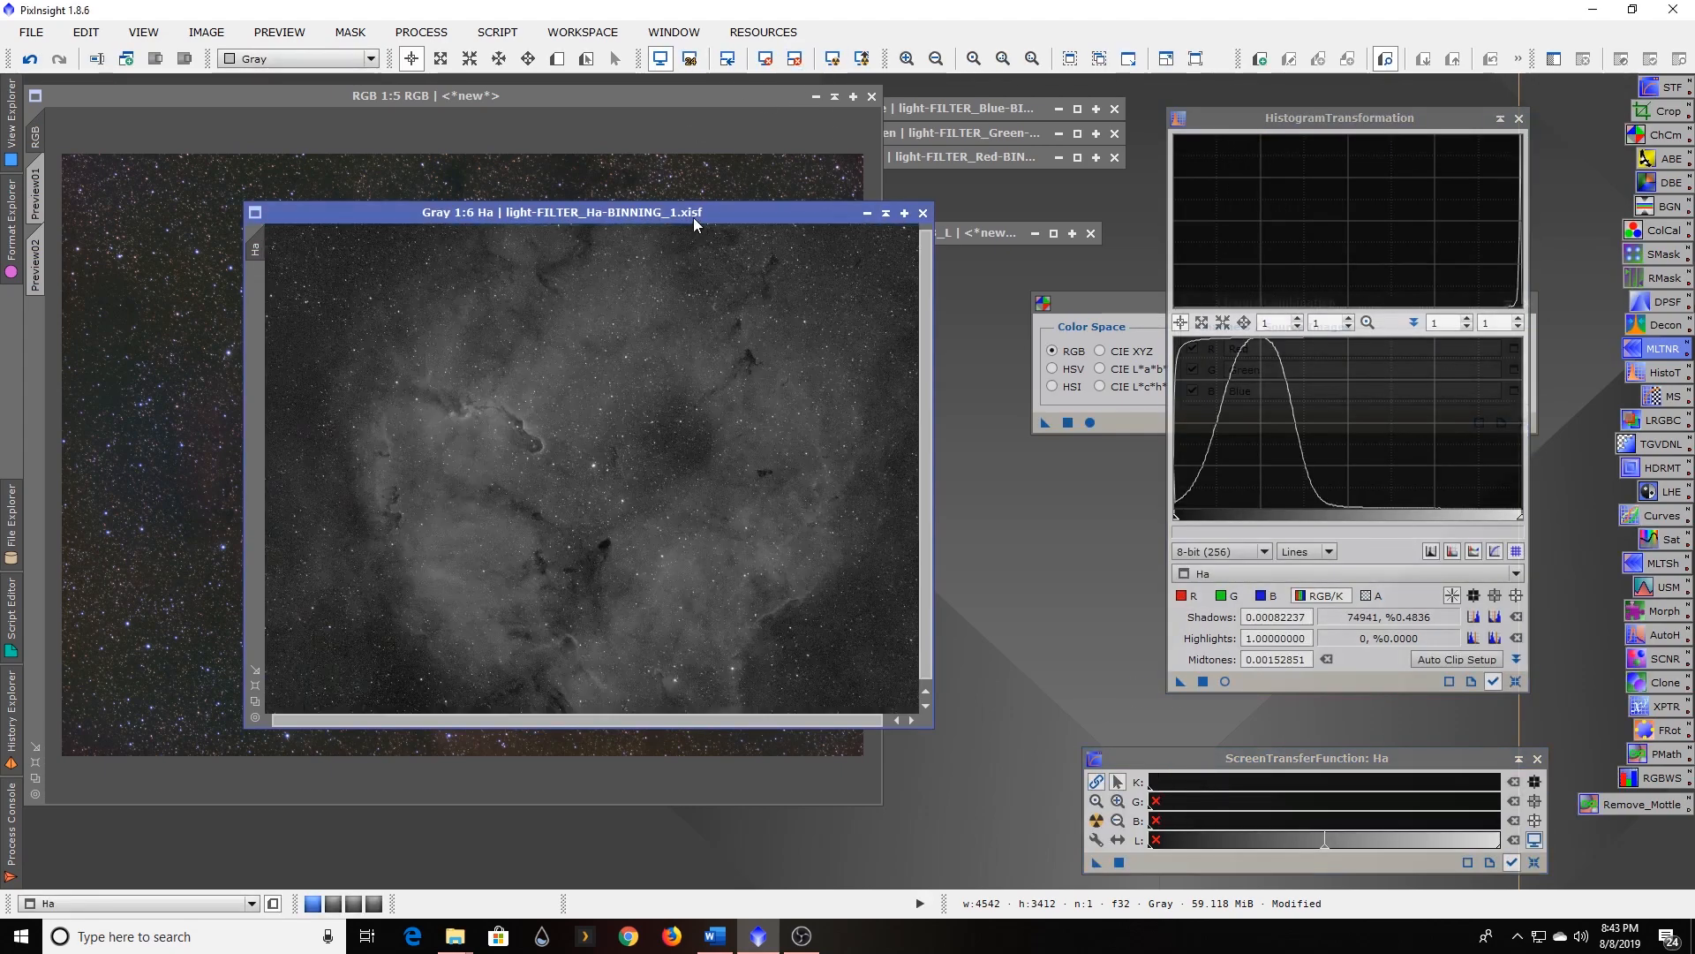
drag(700, 212, 728, 256)
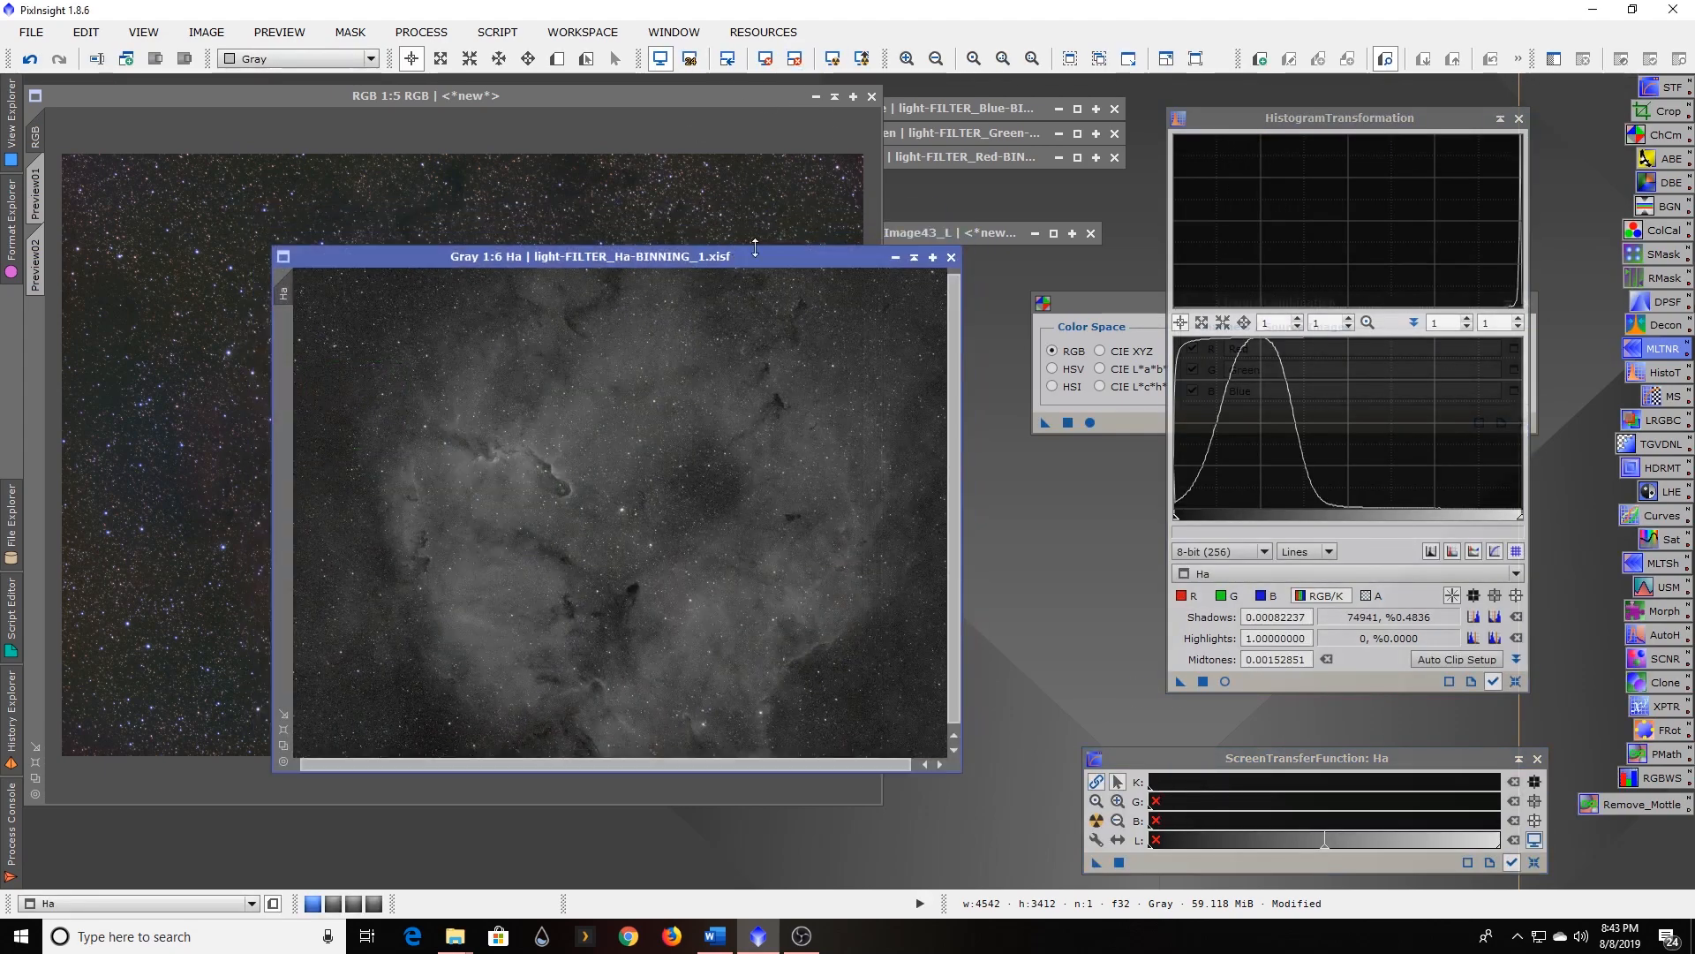
click(914, 265)
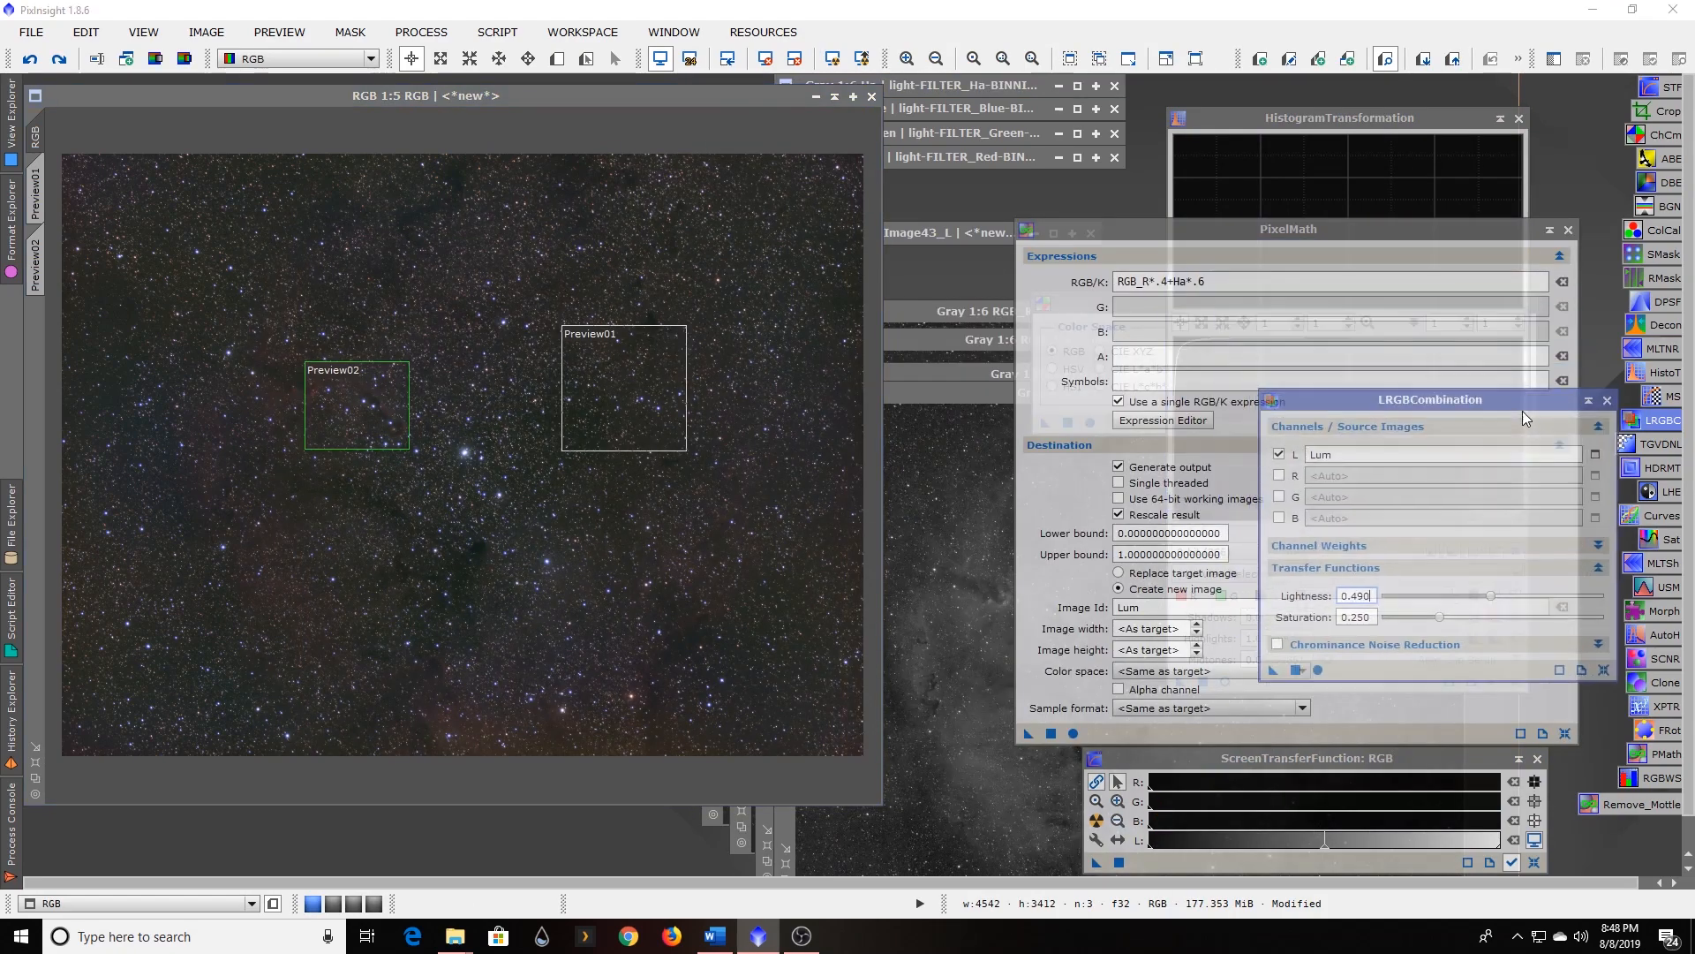
Reset the HistogramTransformation settings and make it track the RGB image.
drag(1522, 410, 1527, 457)
drag(1326, 124, 1333, 124)
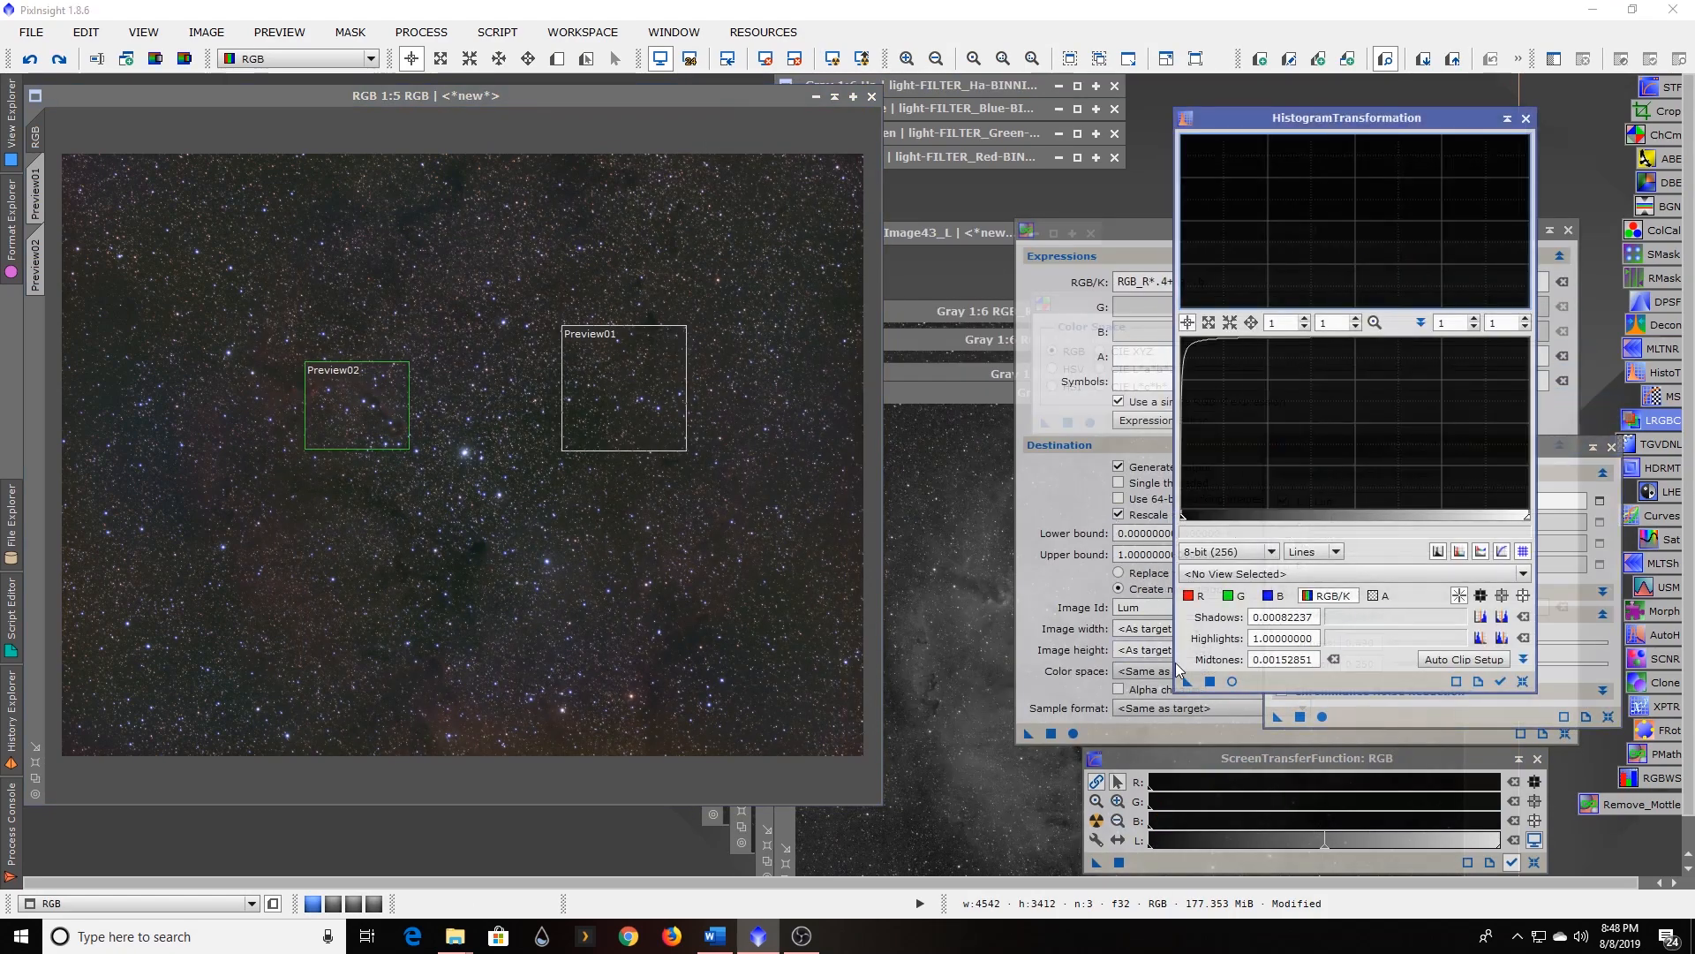
click(1522, 681)
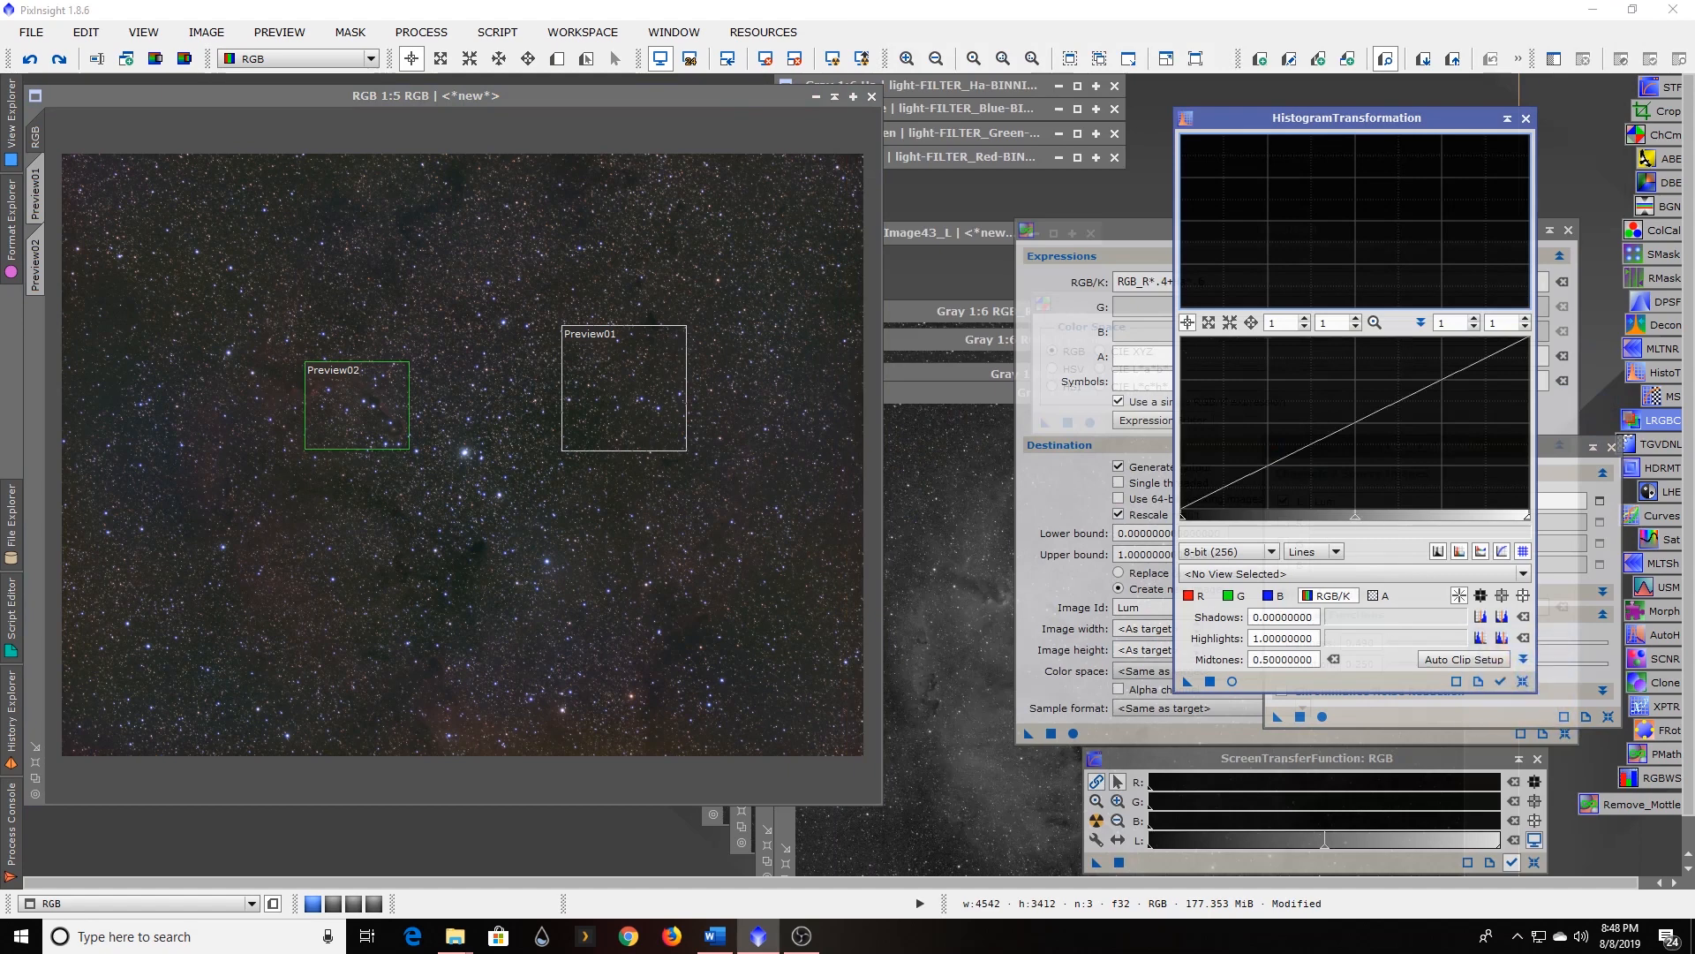
click(692, 99)
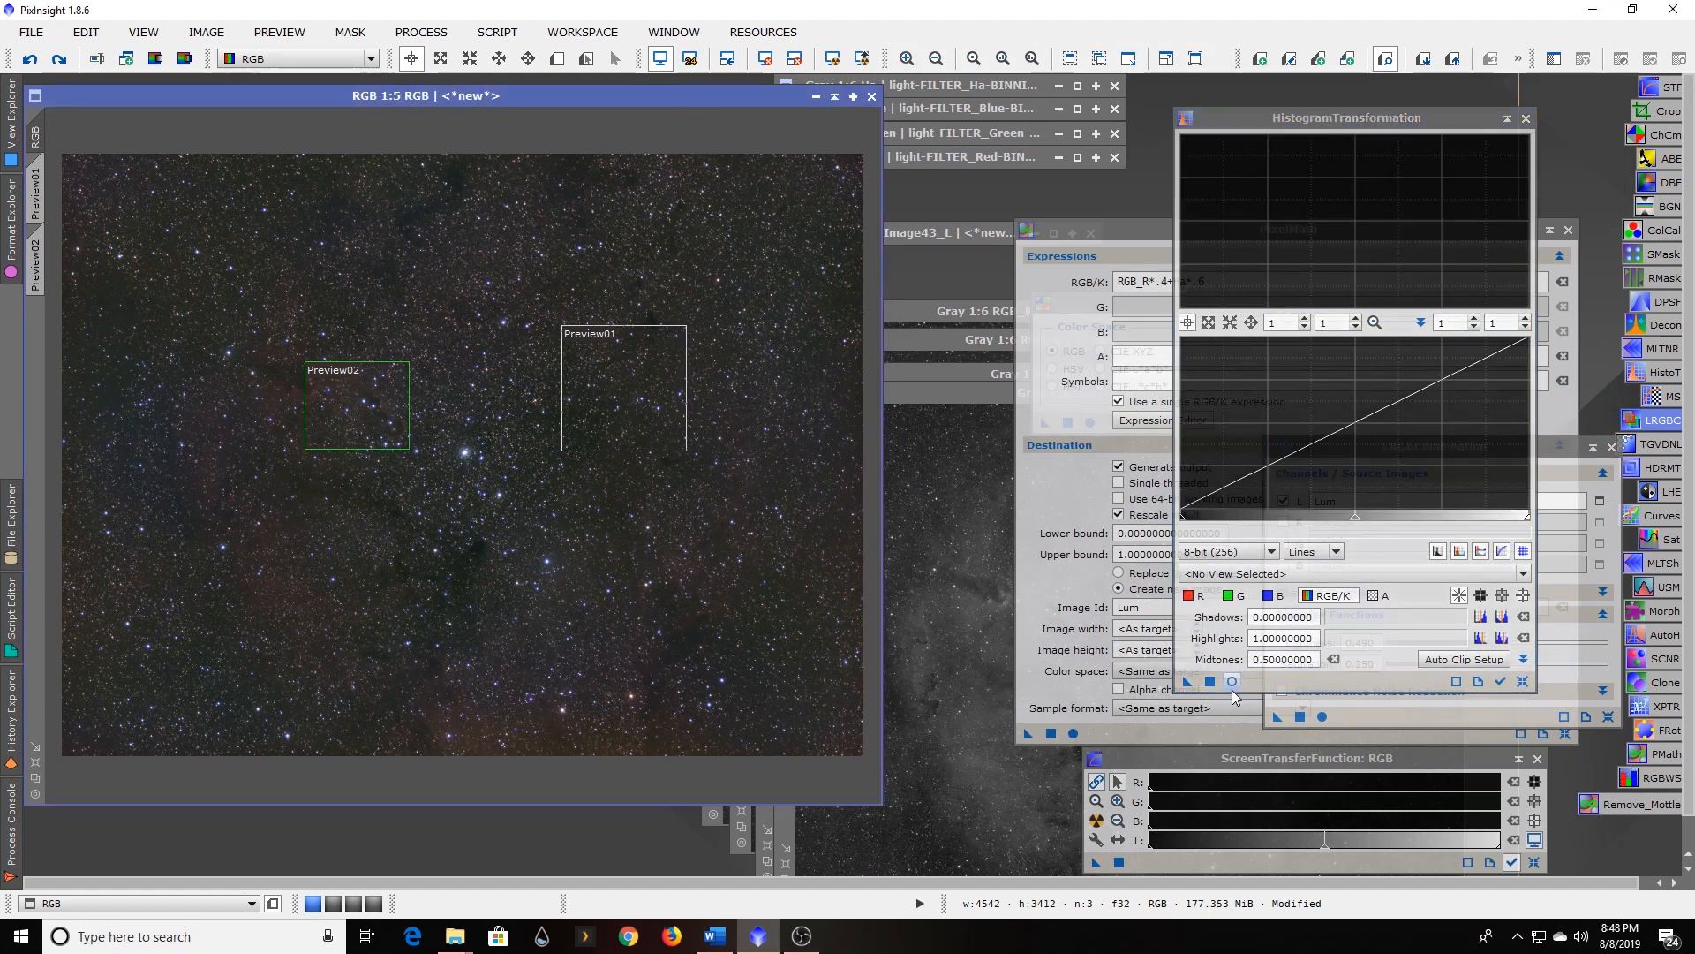
click(1500, 681)
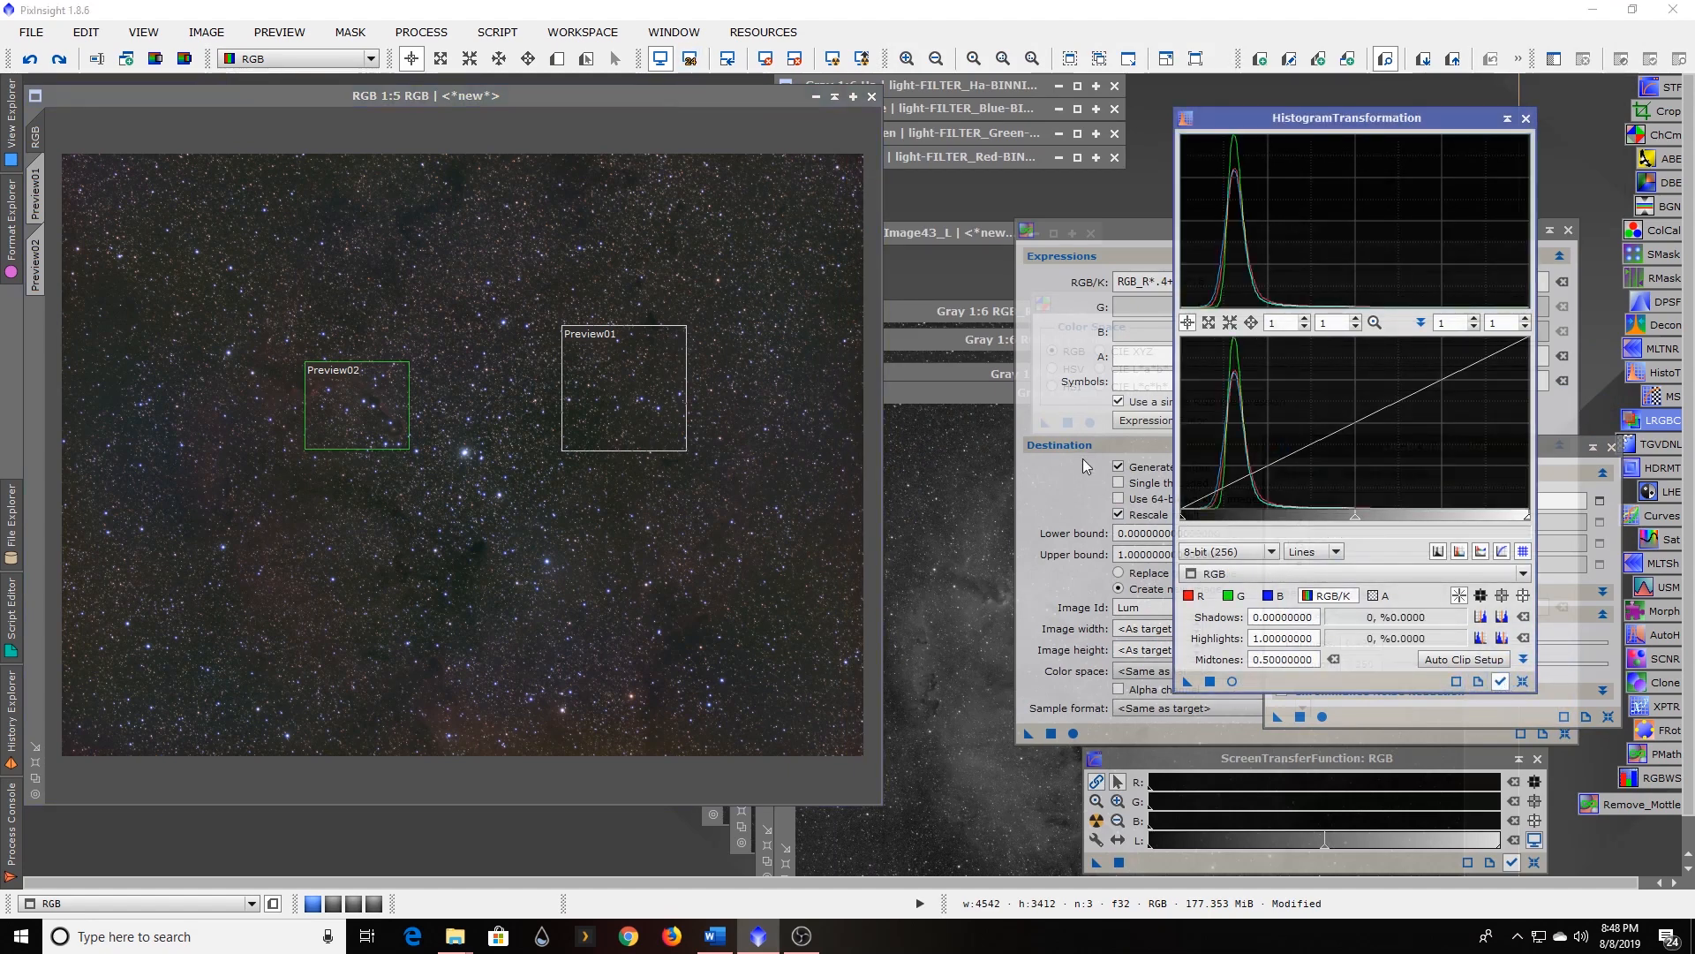
With a real-time preview of the RGB image, set the histogram midtones to 0.35696203 and keep shadows at 0.
drag(1356, 516, 1355, 522)
click(1233, 681)
drag(1355, 522, 1305, 537)
drag(1304, 536, 1295, 536)
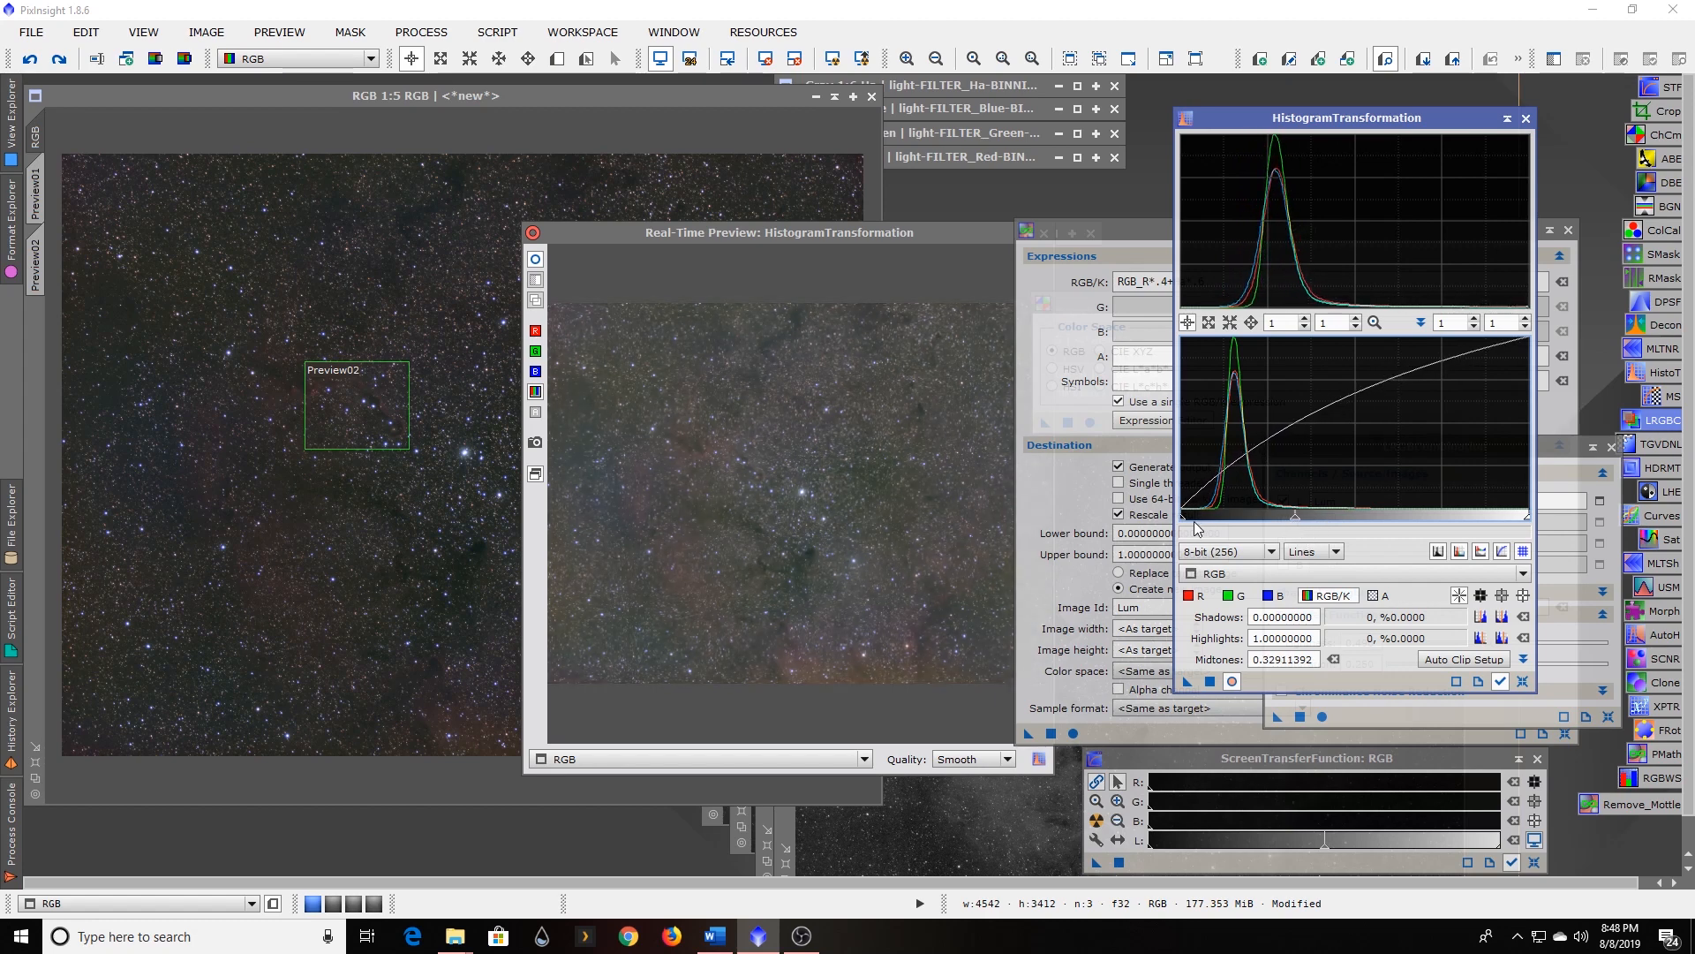
drag(1181, 523, 1174, 533)
drag(1296, 524, 1305, 525)
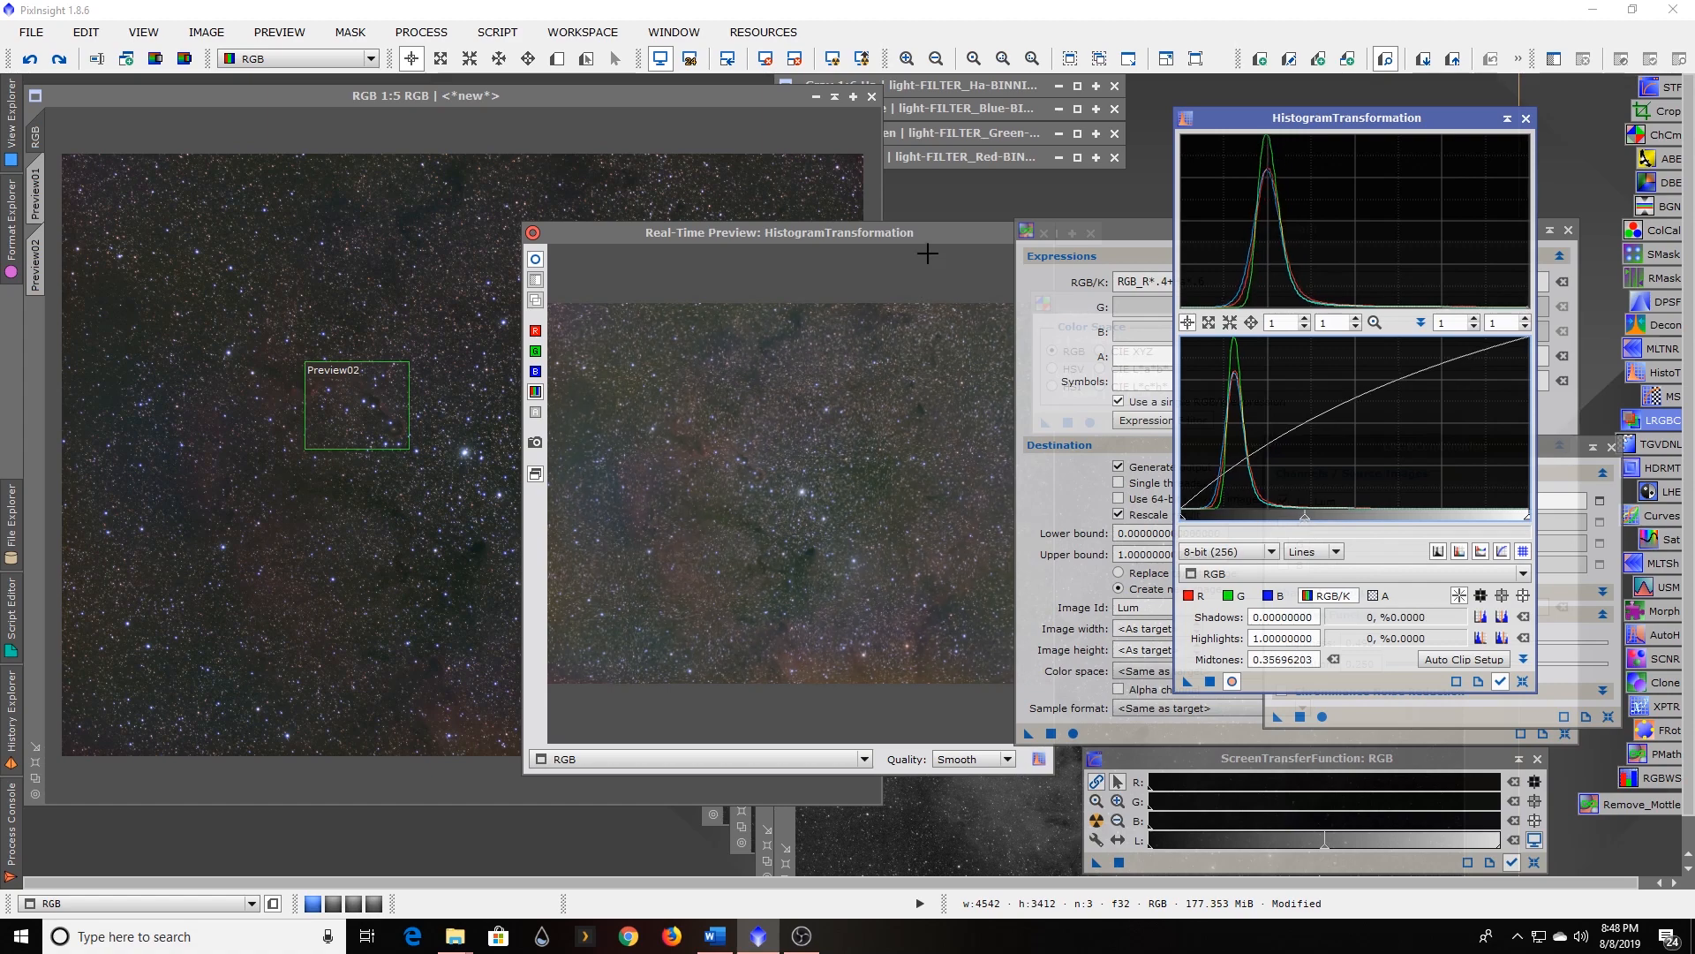
Close the real-time preview and apply the midtones stretch to the RGB image.
drag(936, 234, 665, 231)
click(770, 233)
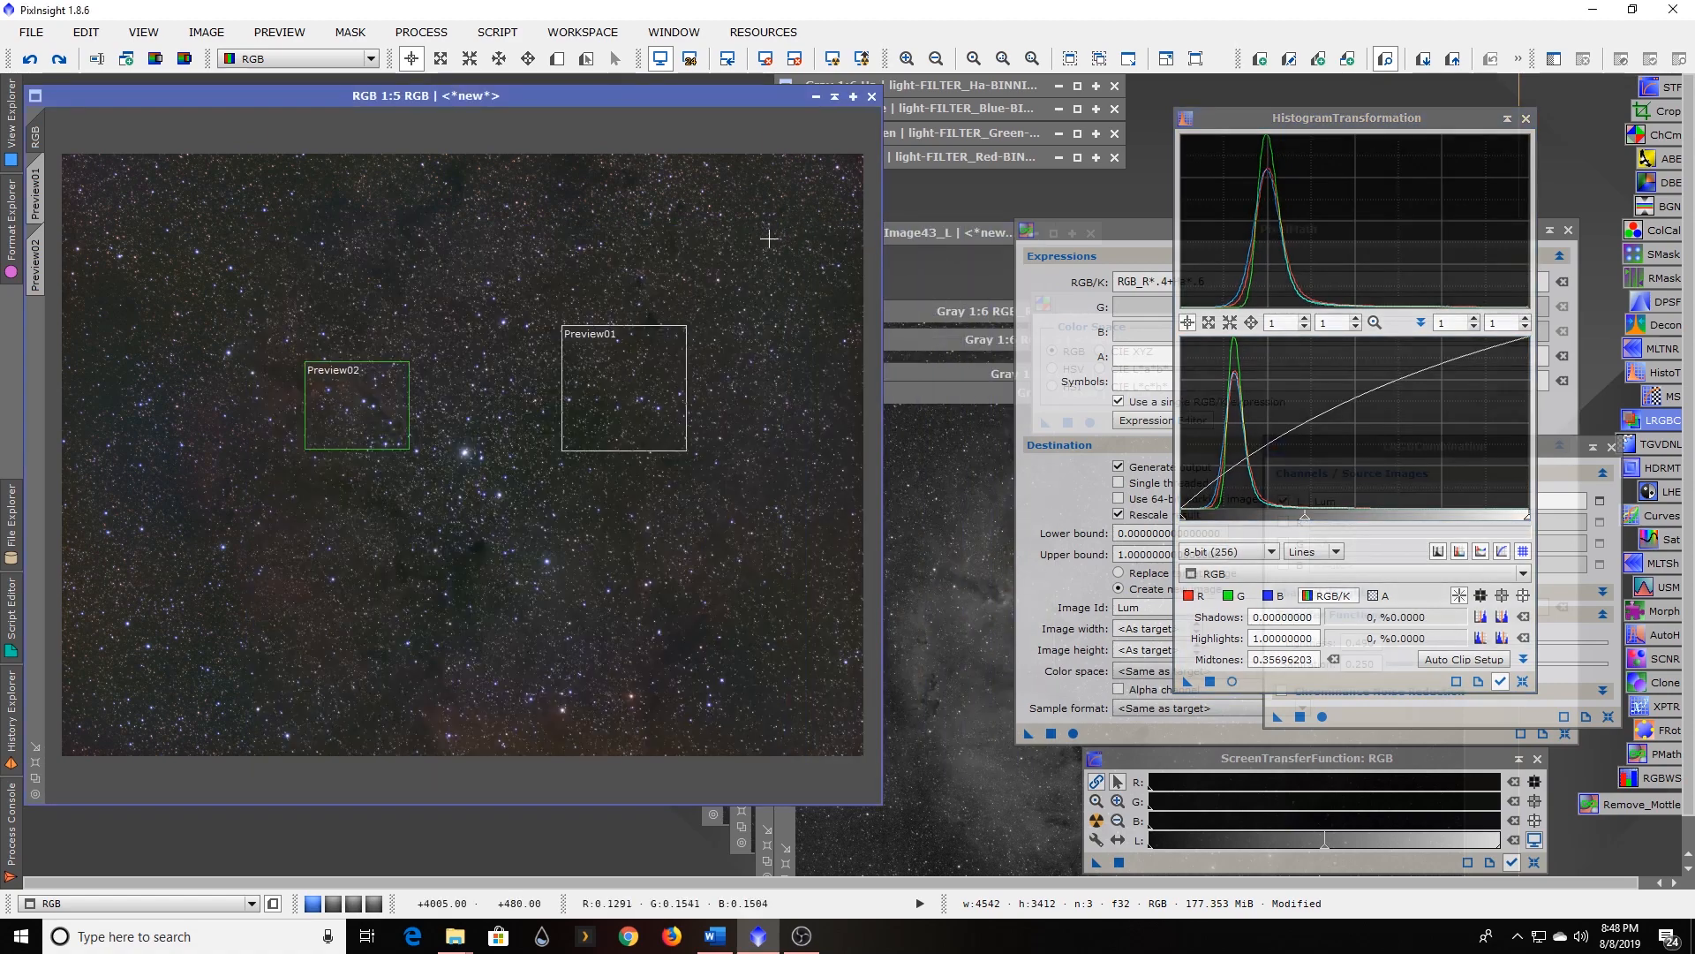
drag(1188, 681, 540, 491)
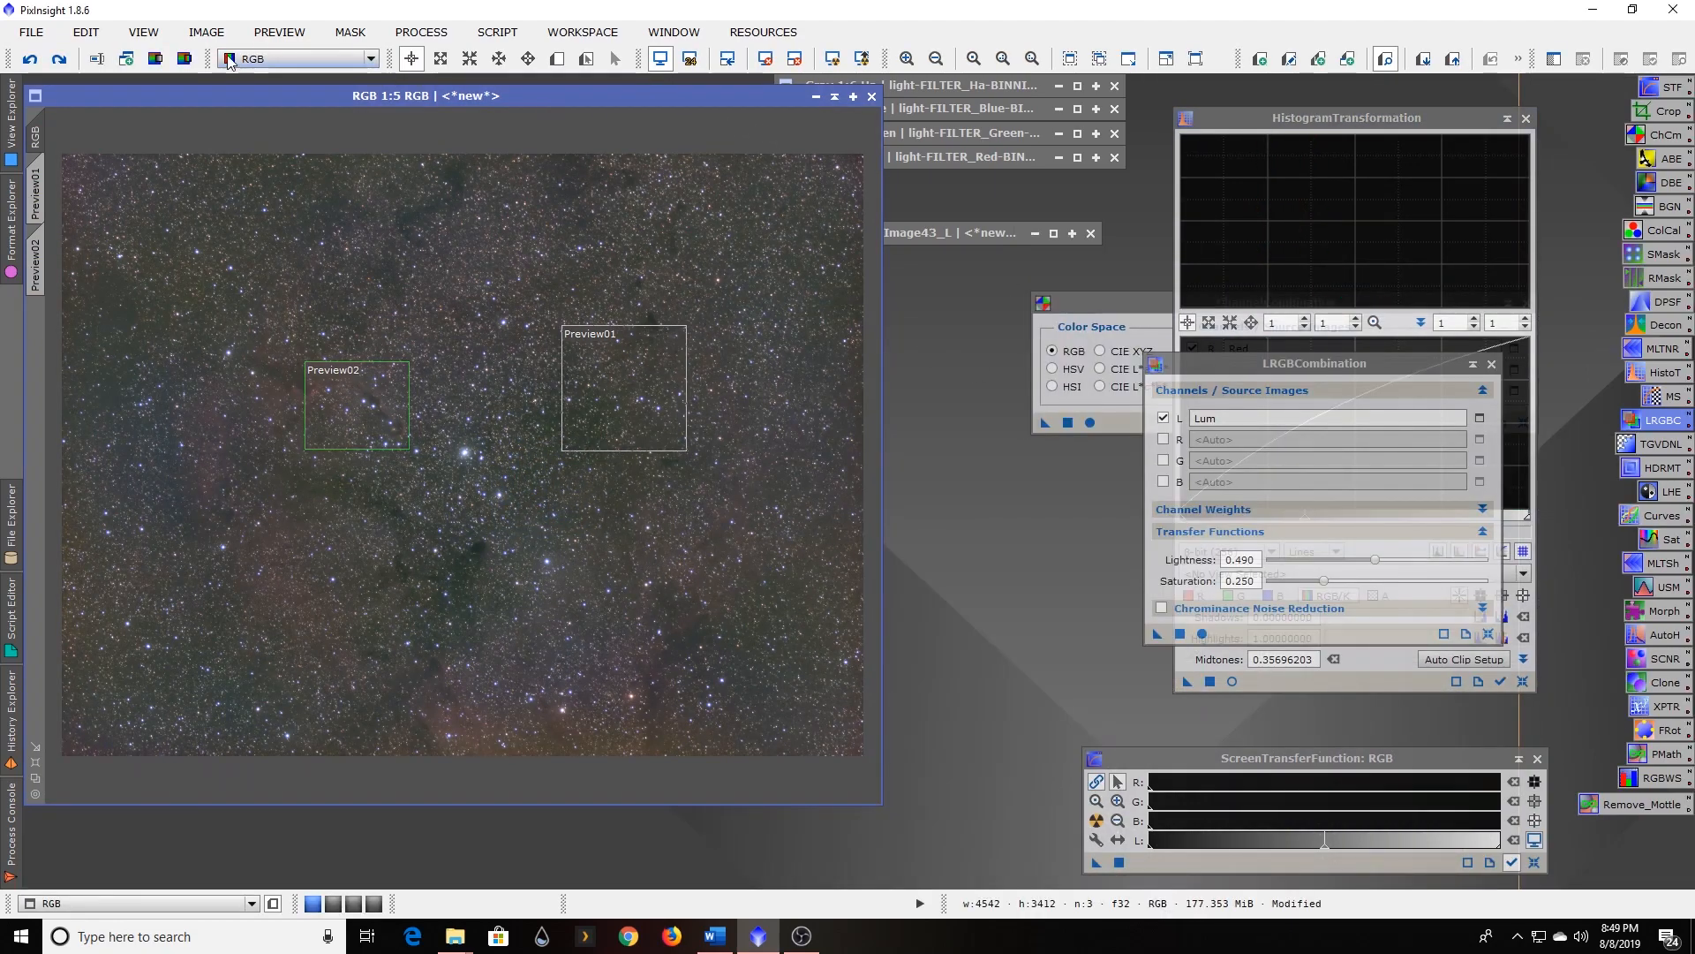
Extract the RGB image's channels into separate grayscale images and move them clear of the RGB image.
click(183, 59)
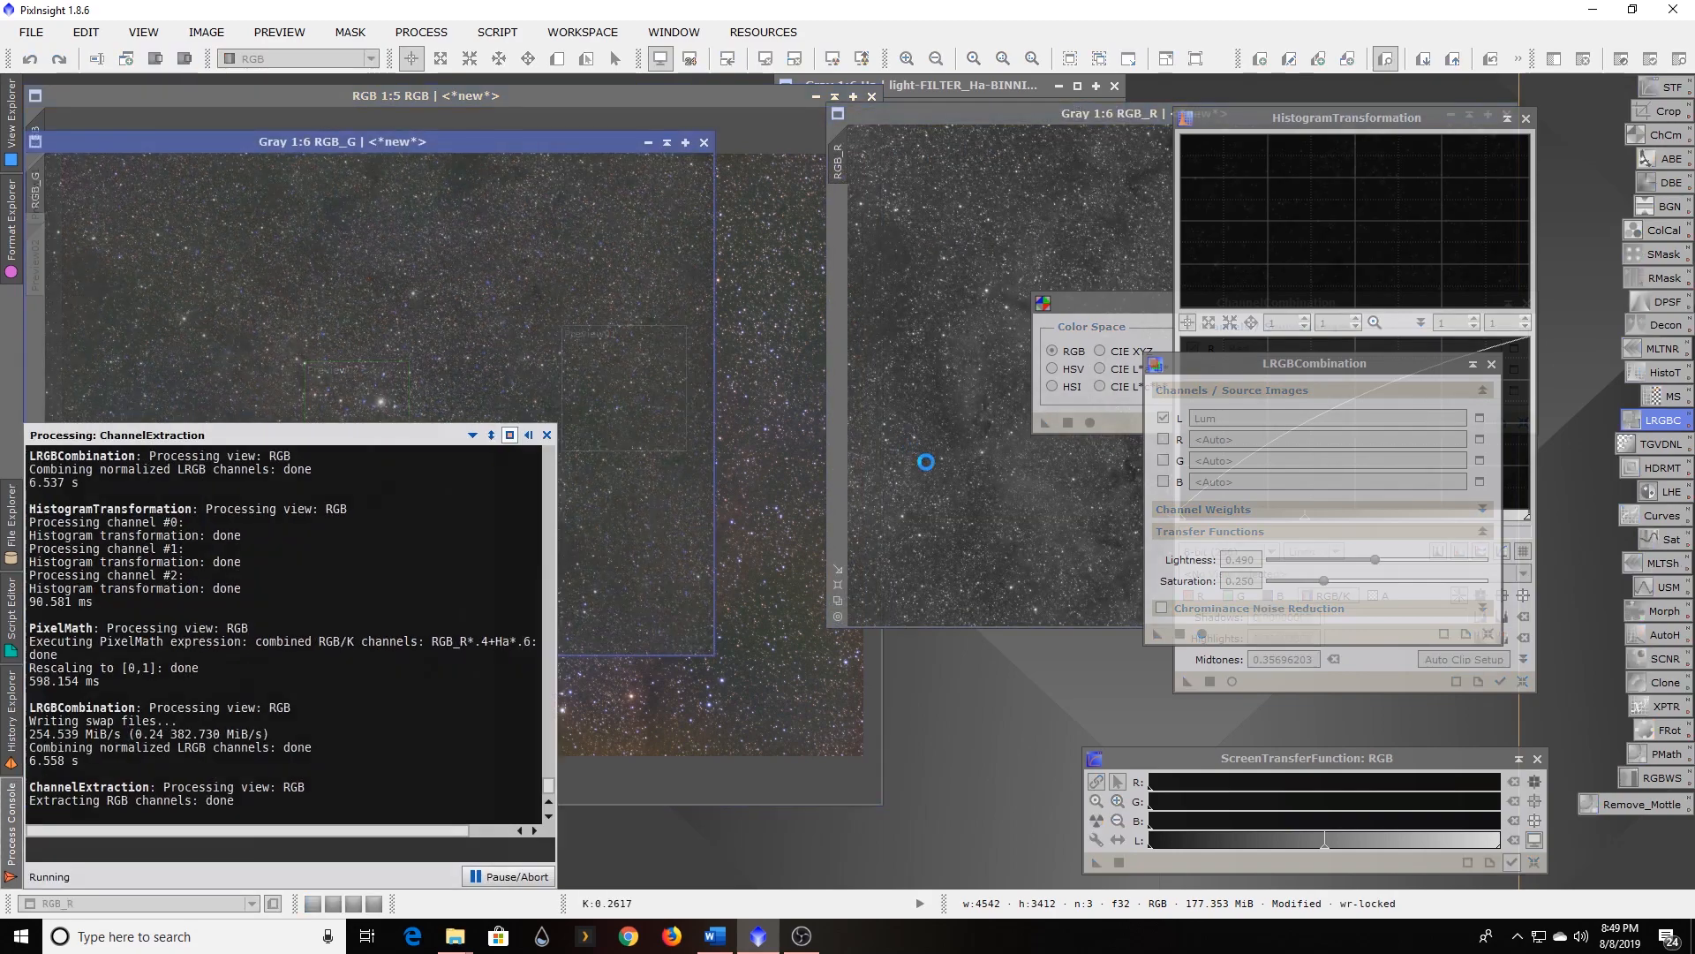
drag(499, 180, 1307, 240)
drag(523, 155, 1351, 349)
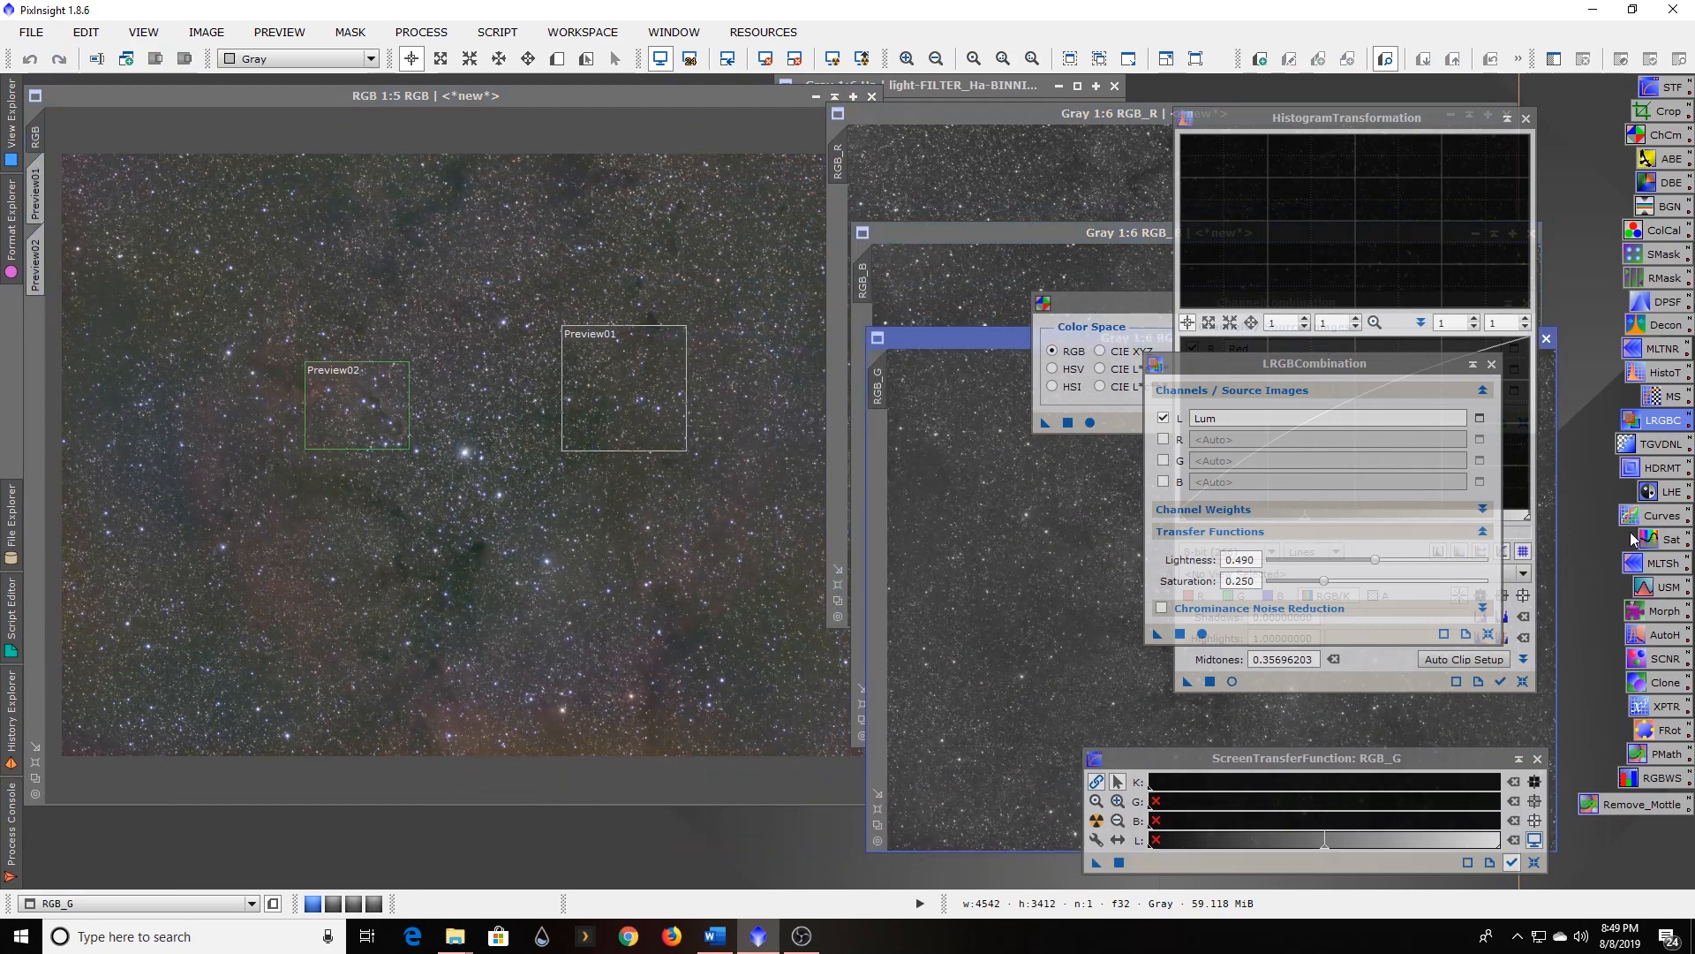
Replace the PixelMath RGB/K expression with RGB_R*.4+Ha*.6 using the Expression Editor.
double_click(1659, 755)
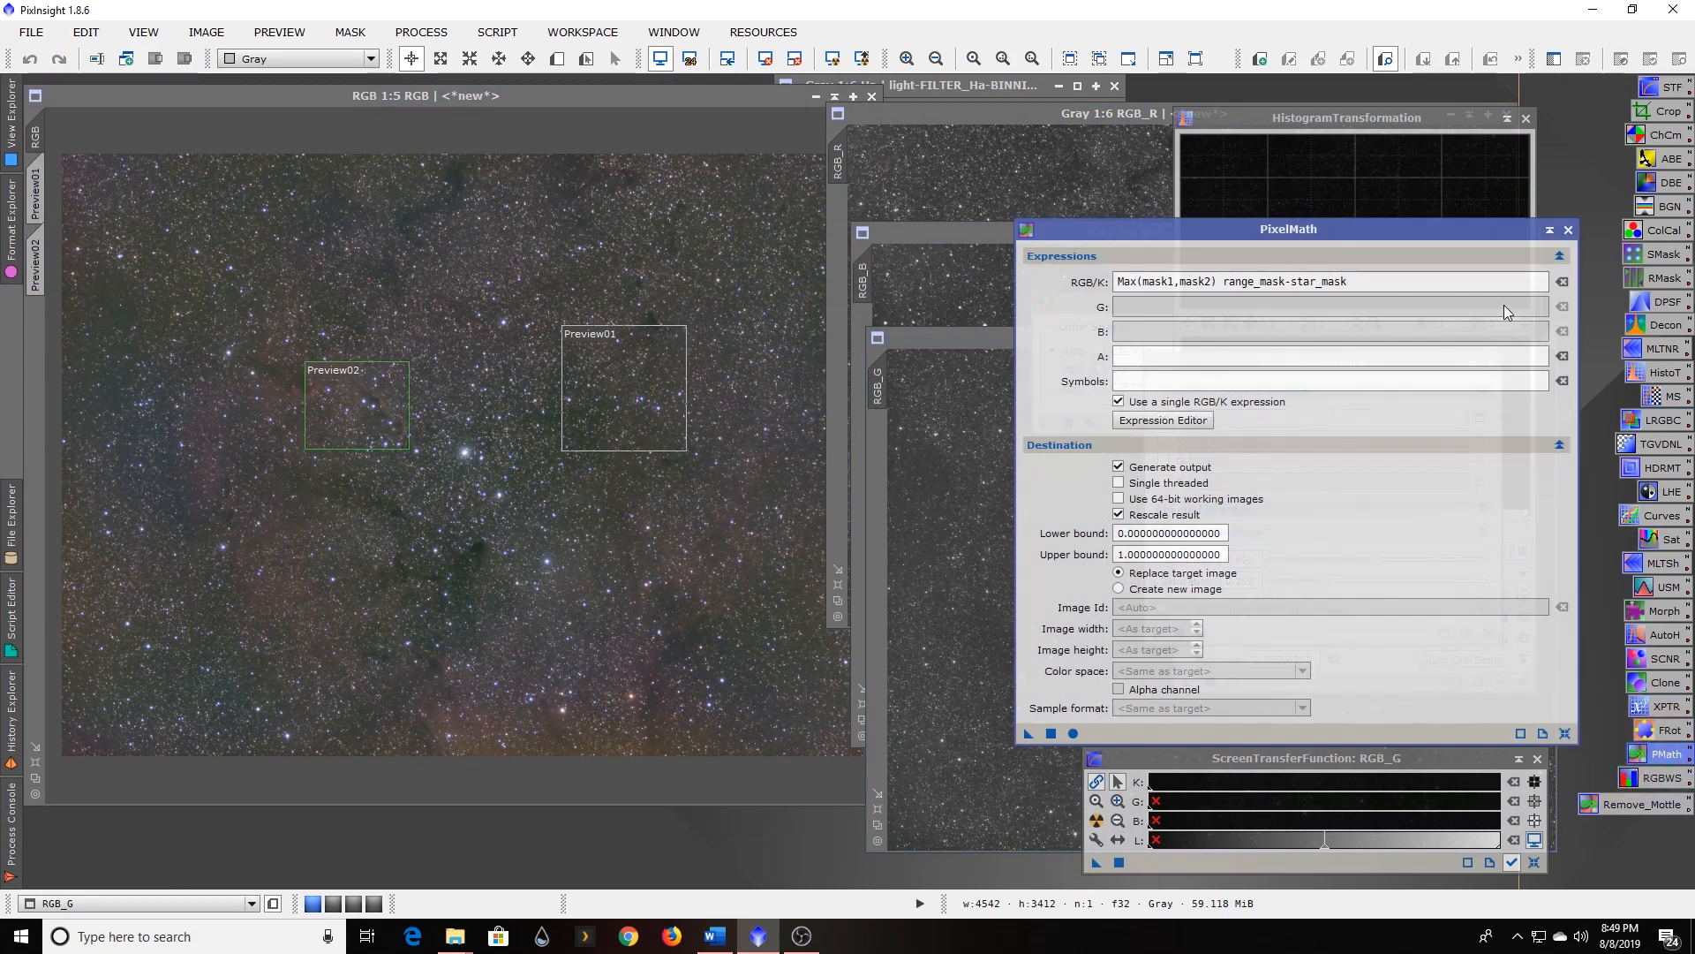
click(1564, 282)
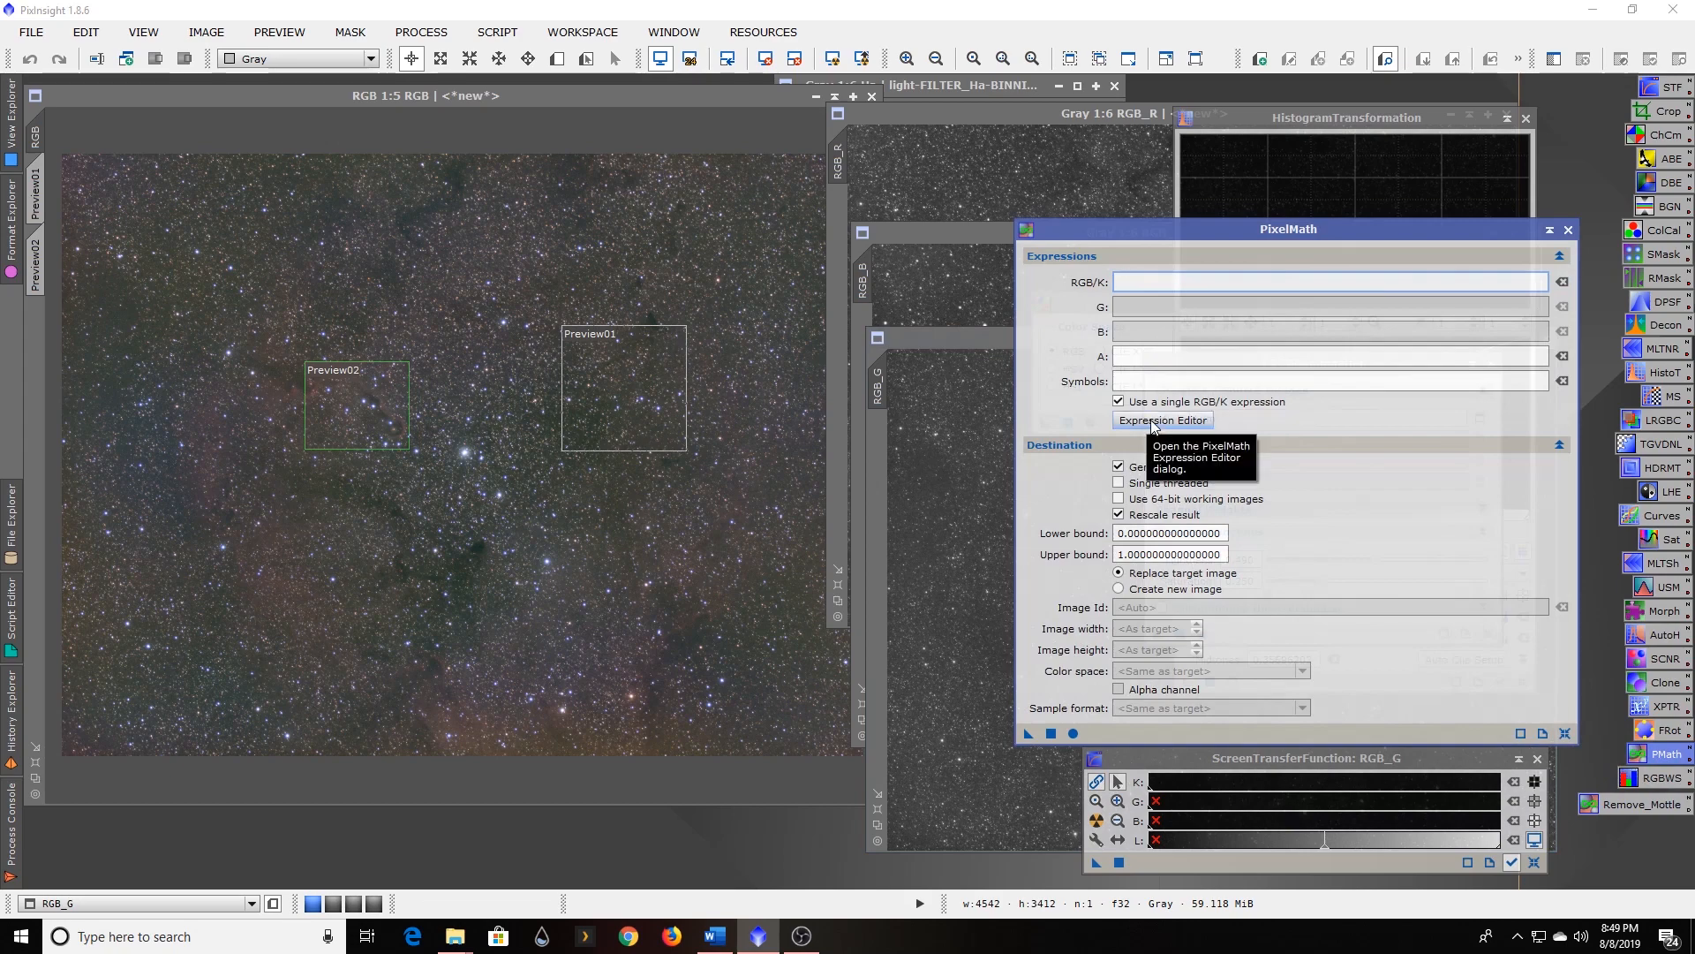
click(1153, 422)
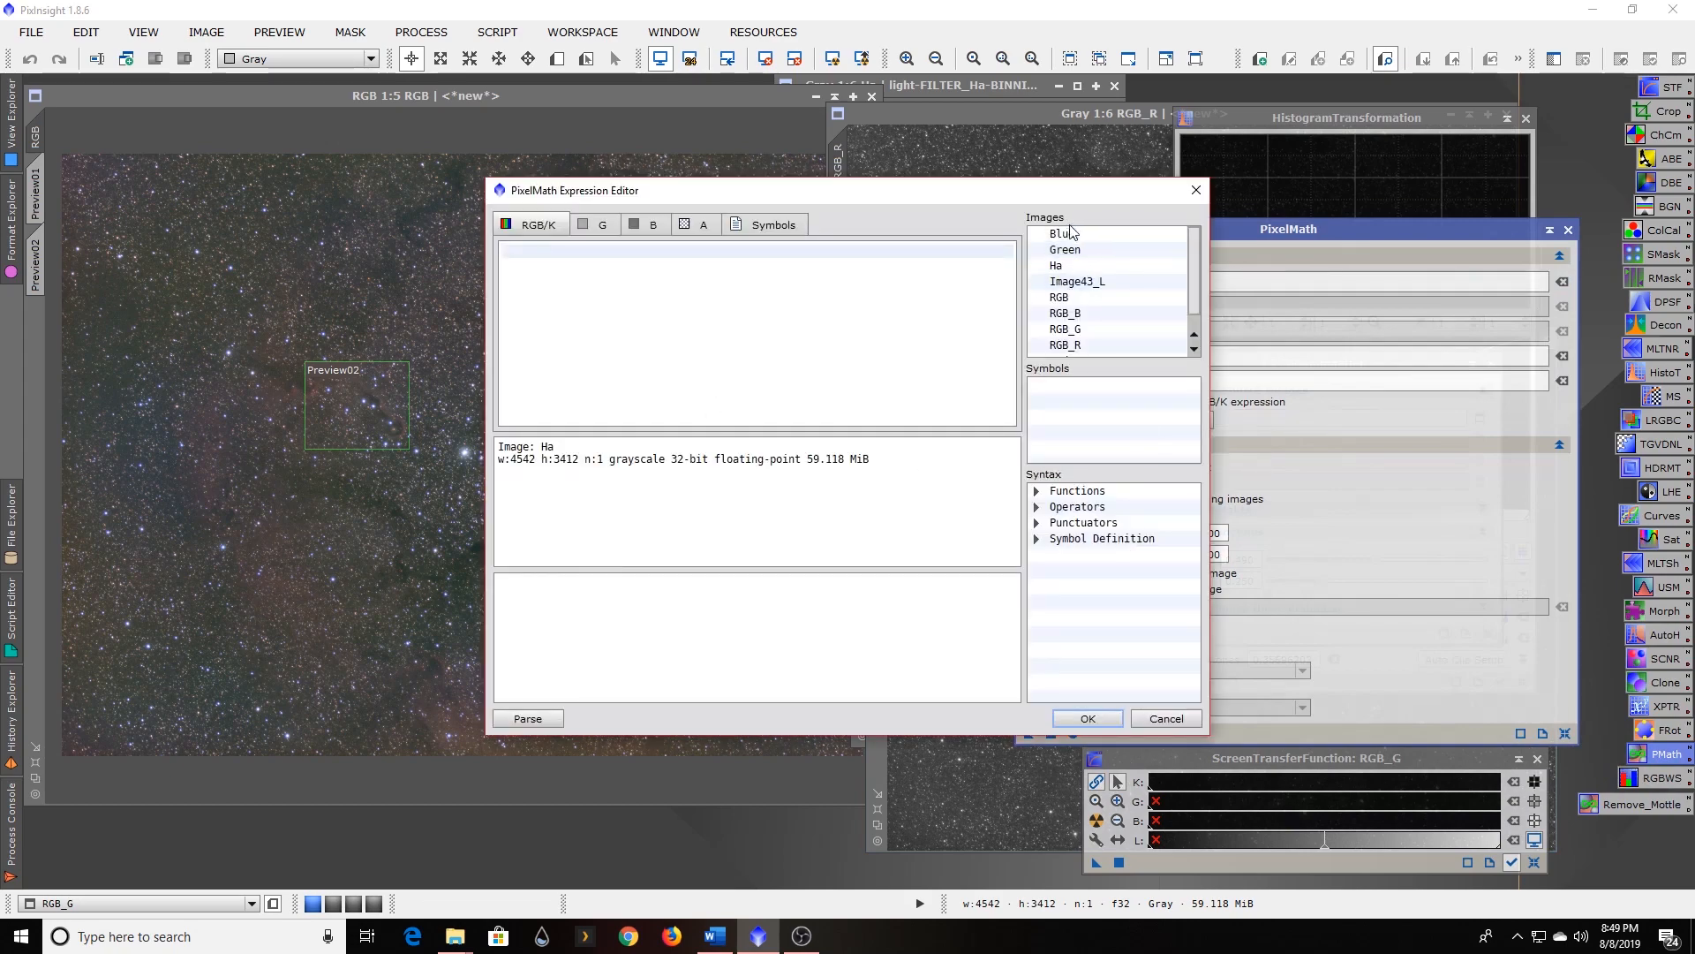
double_click(1073, 346)
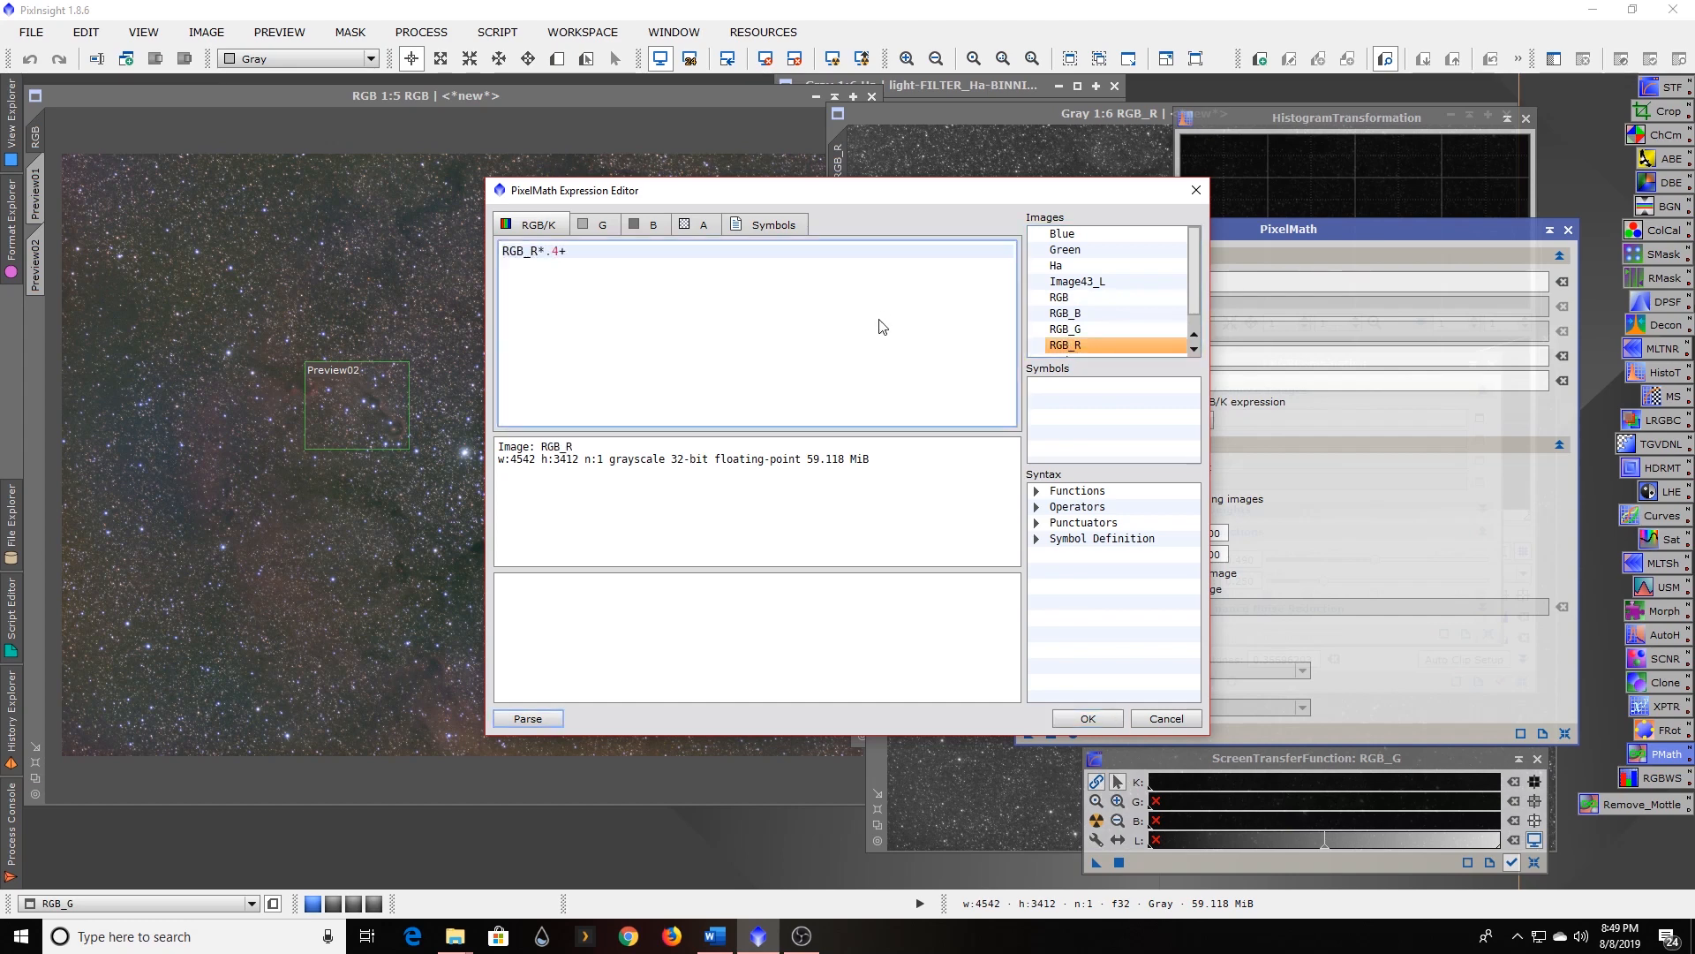
double_click(1050, 267)
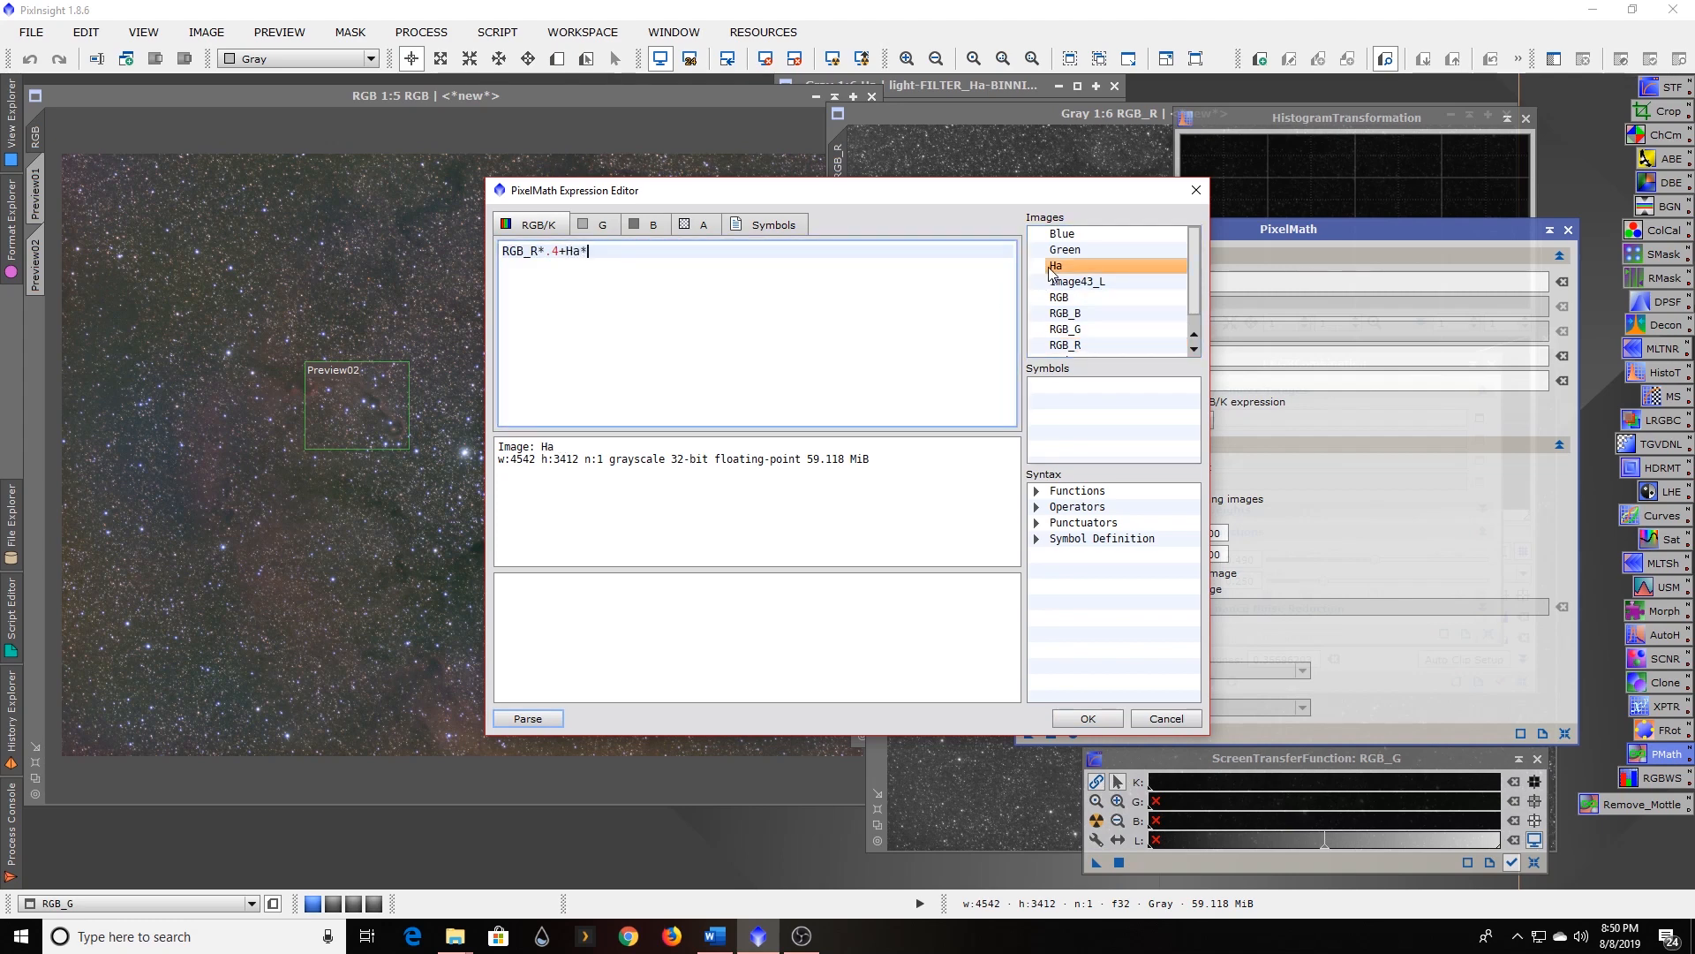
text(*.6)
click(1084, 719)
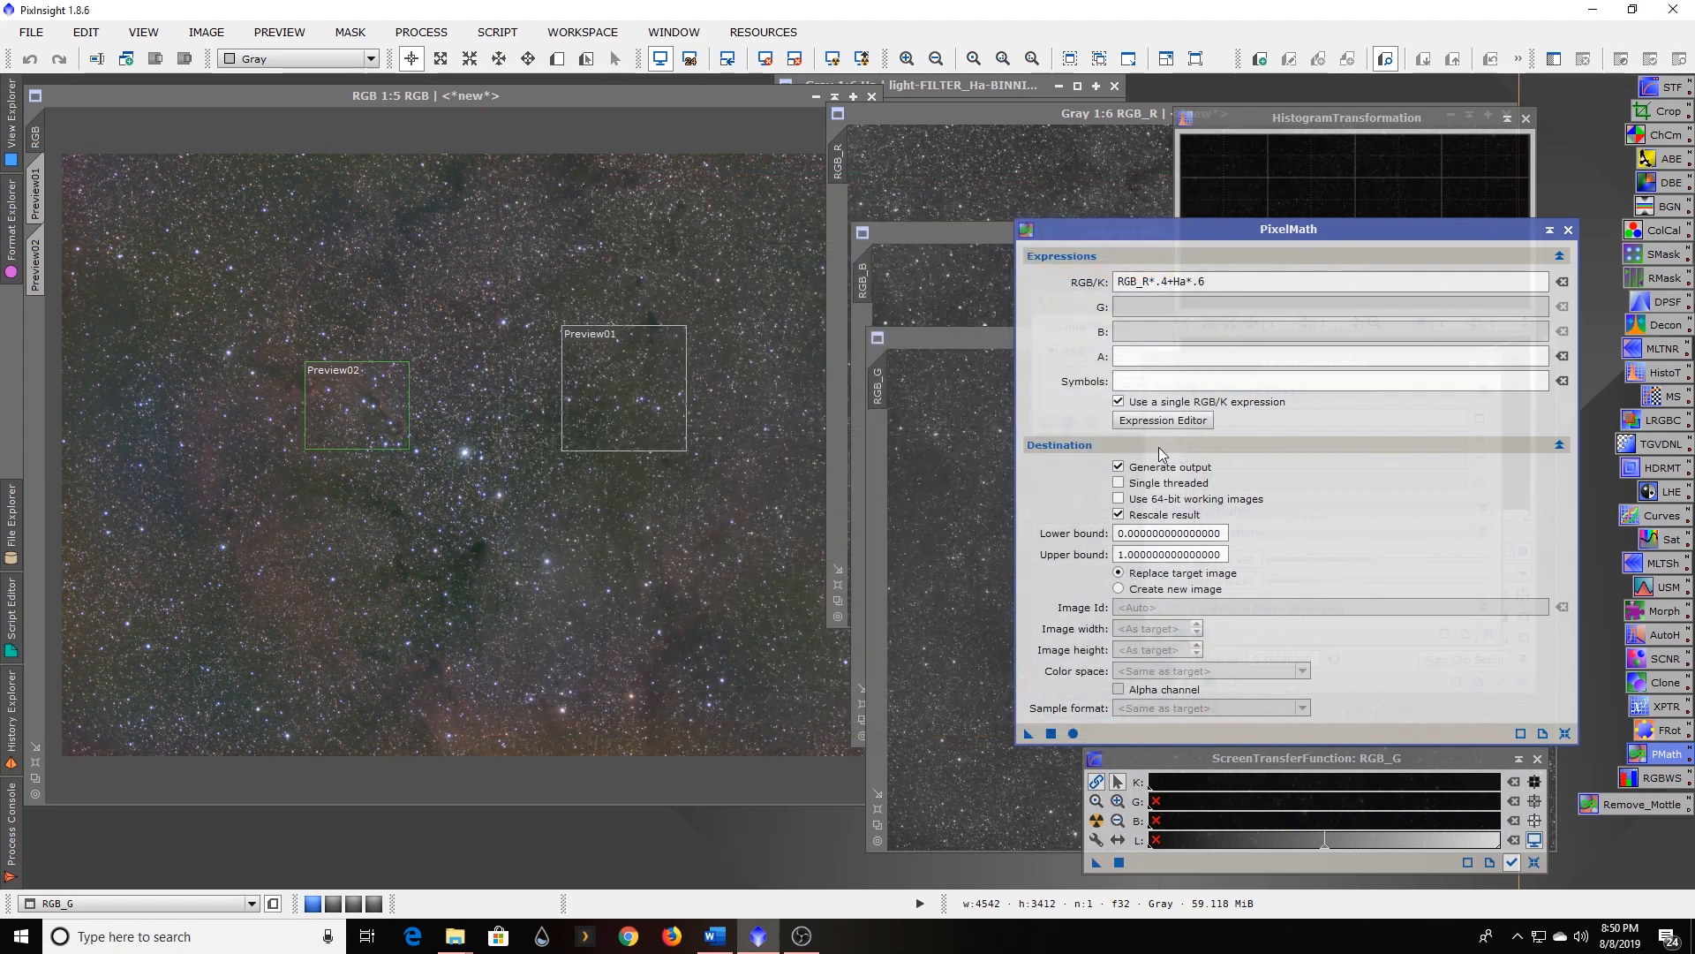
Generate the PixelMath result as a new image named Lum, place it beside the RGB image, and collapse PixelMath out of the way.
click(1119, 590)
click(1174, 607)
text(Lum)
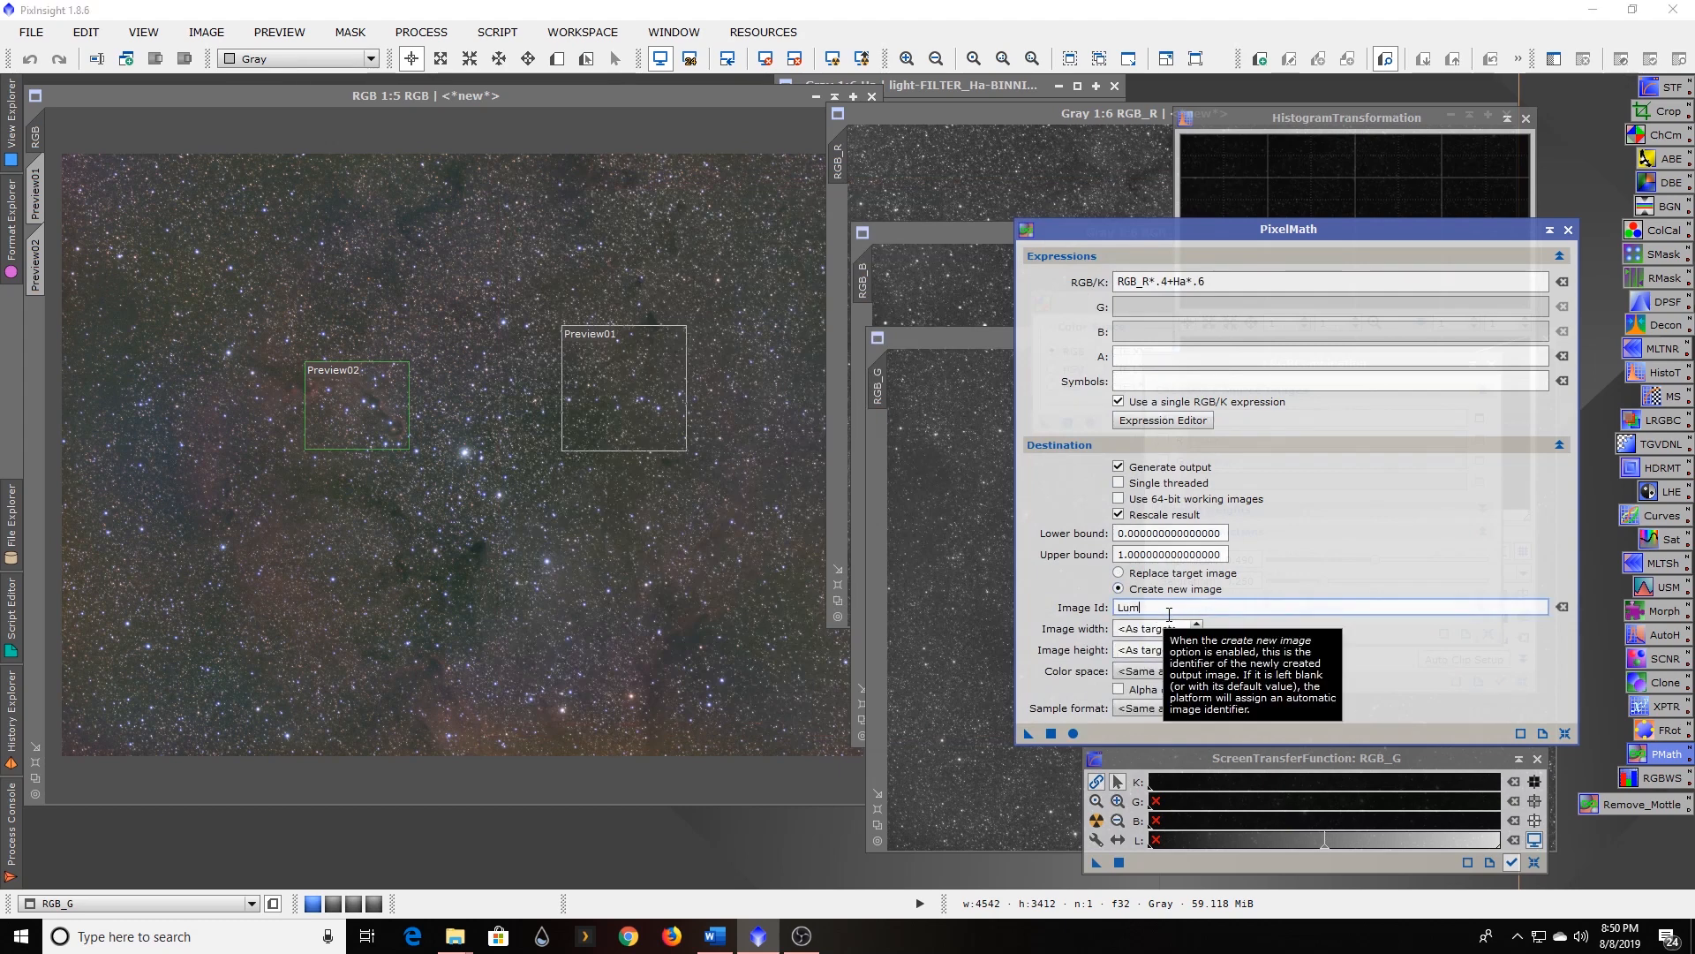
click(1062, 734)
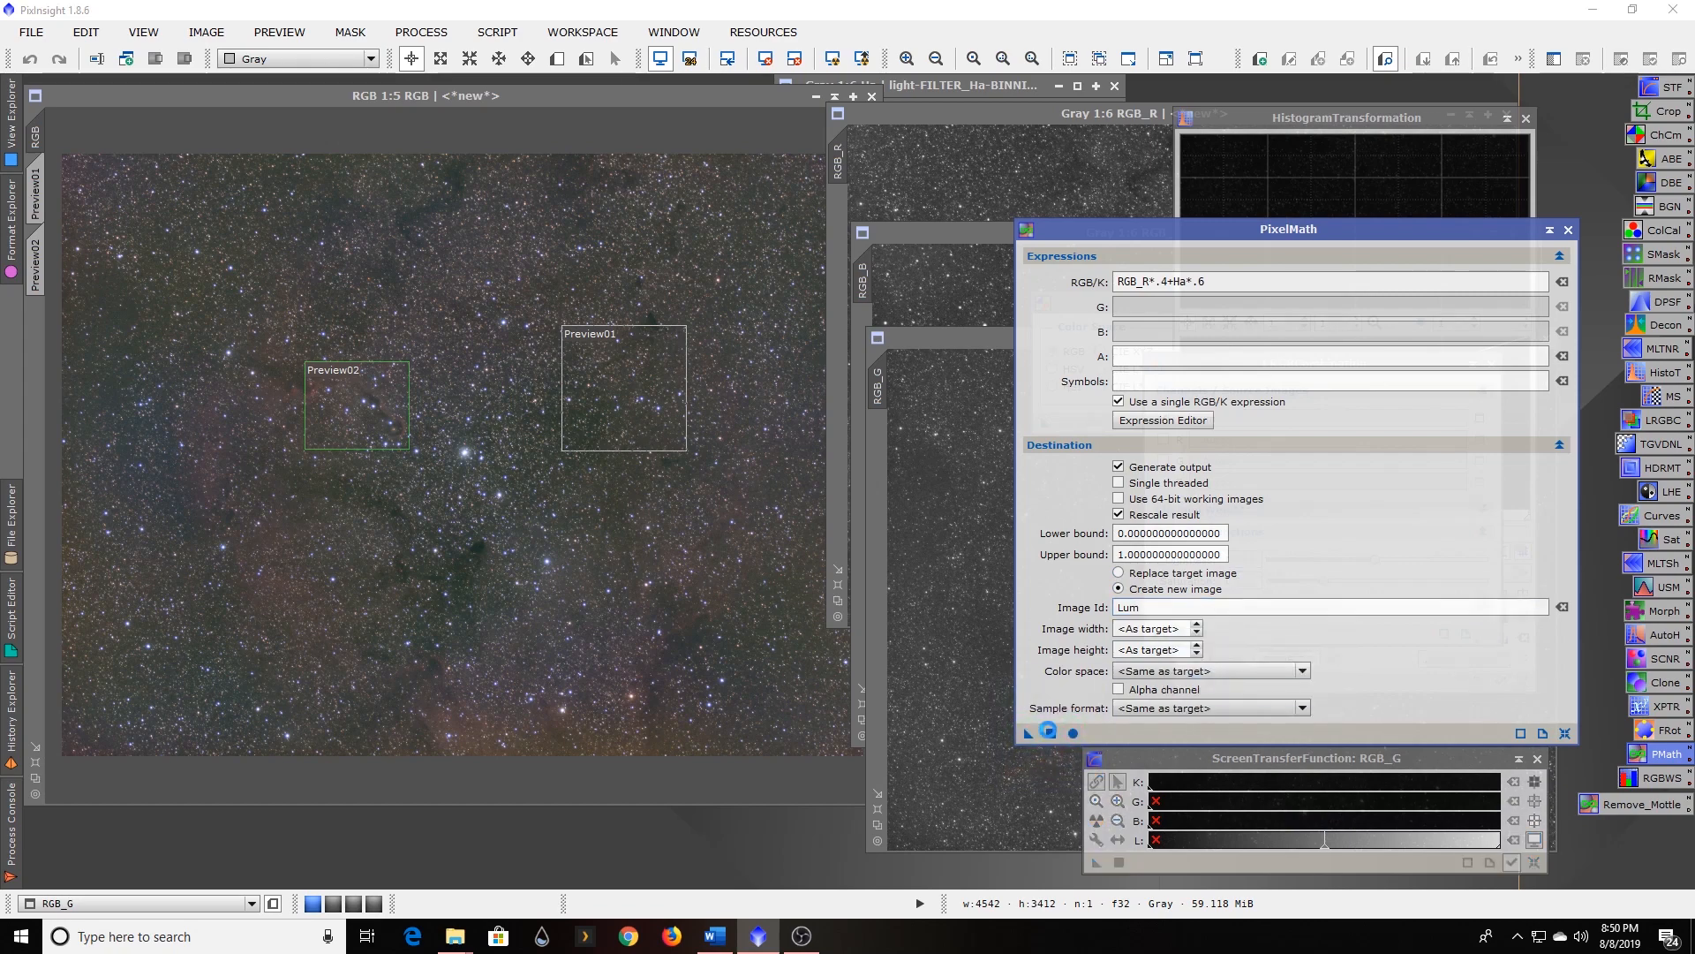
drag(487, 202, 1027, 355)
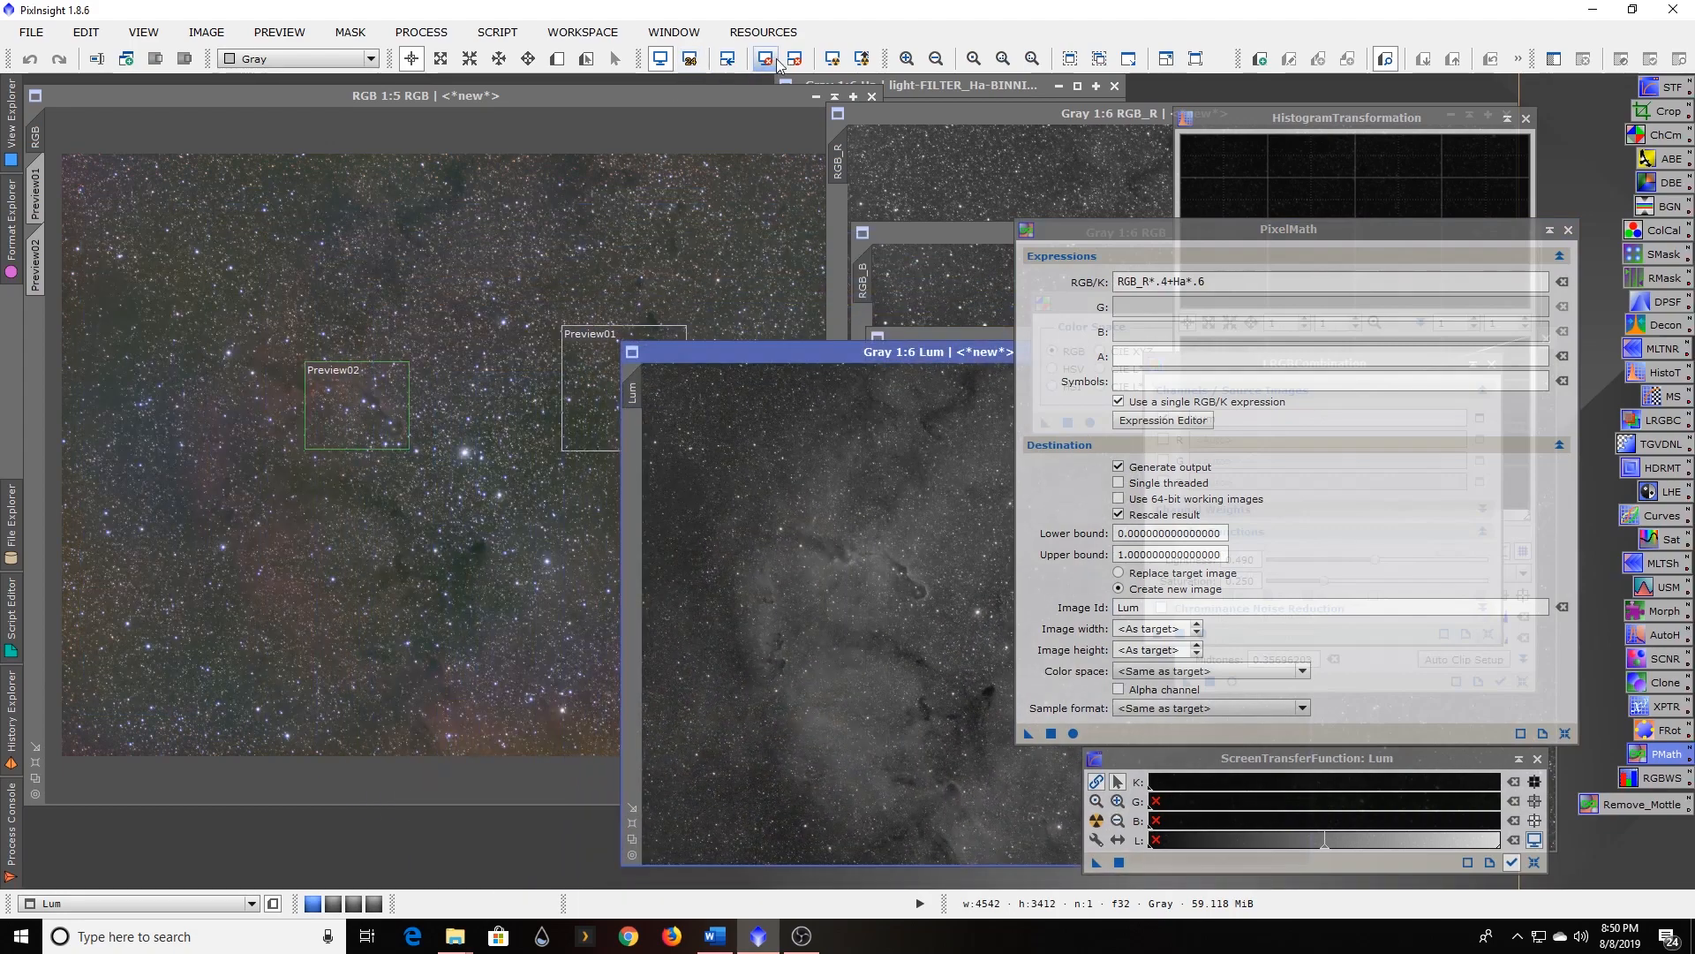
drag(846, 353, 925, 352)
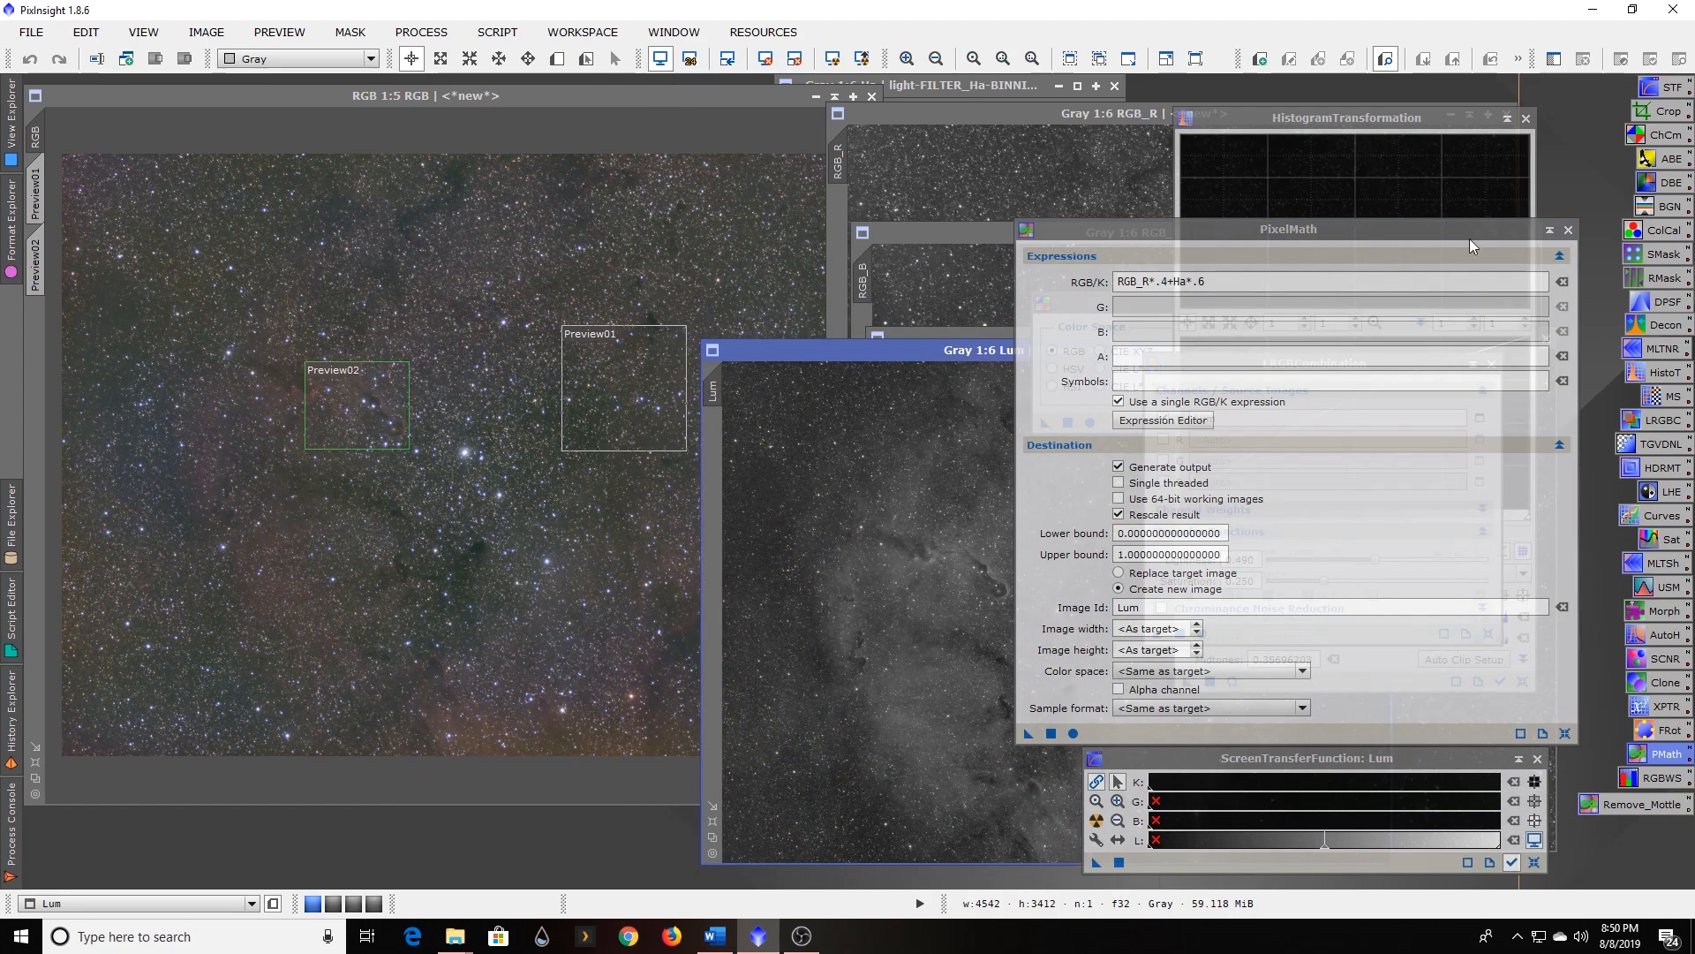
click(1549, 231)
drag(1286, 485, 1609, 867)
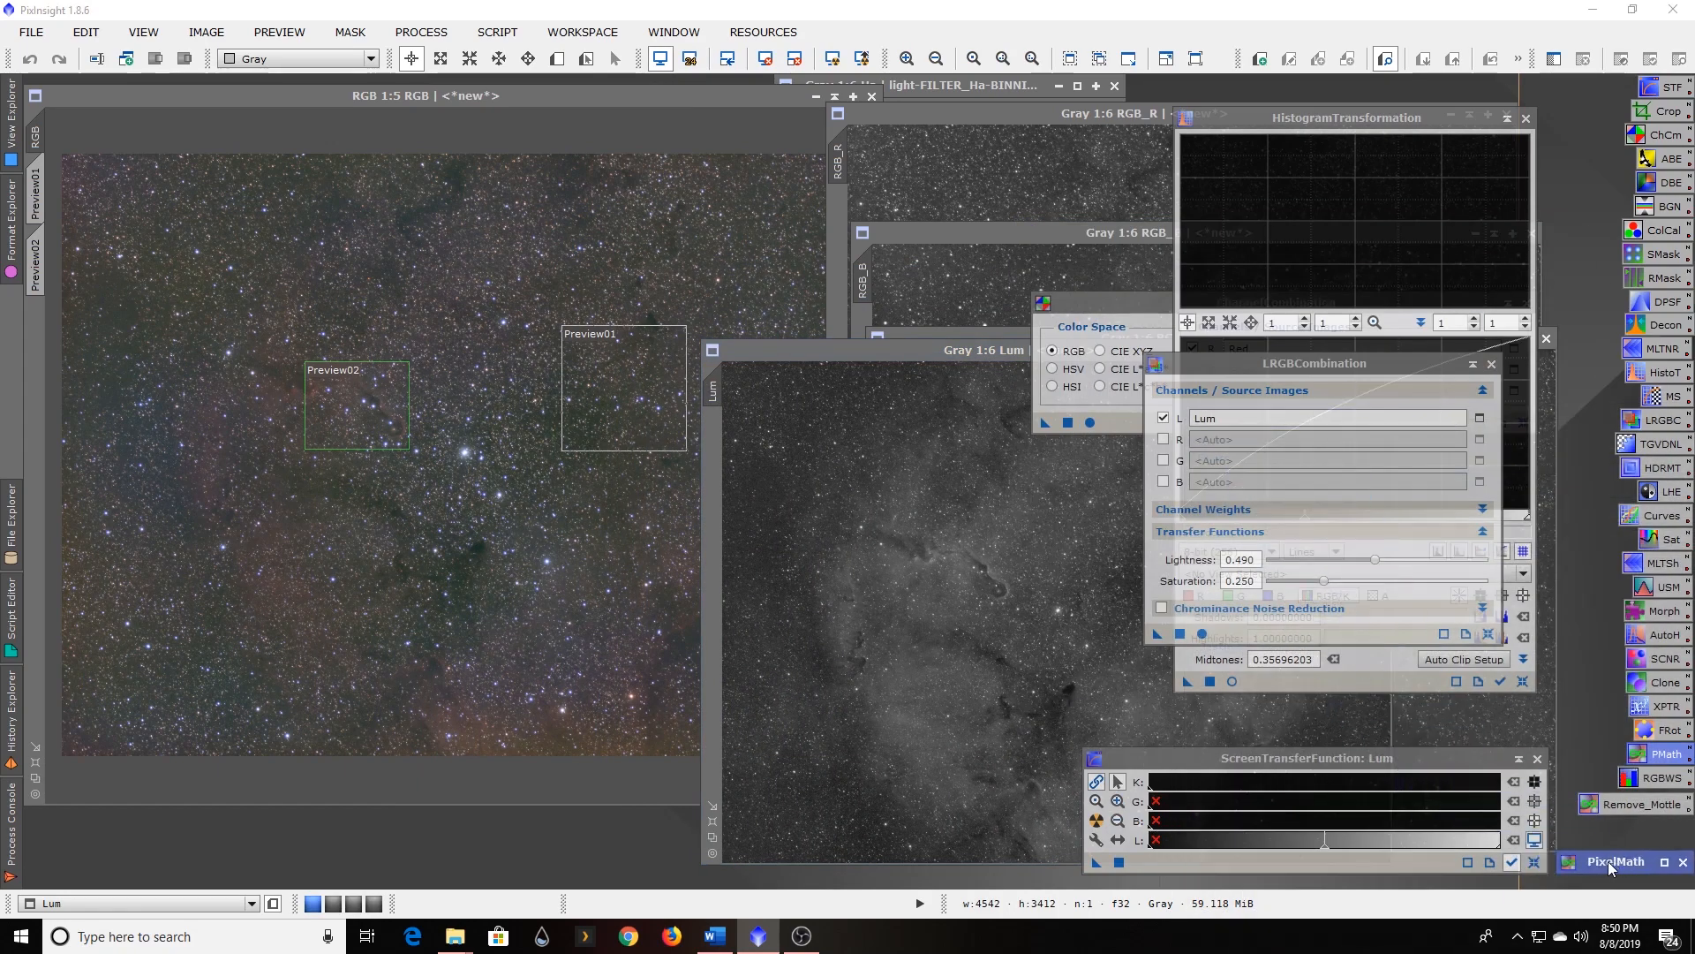
Try an LRGBCombination of Lum onto the RGB image with lightness 0.490 and saturation 0.250, and undo it.
click(1301, 370)
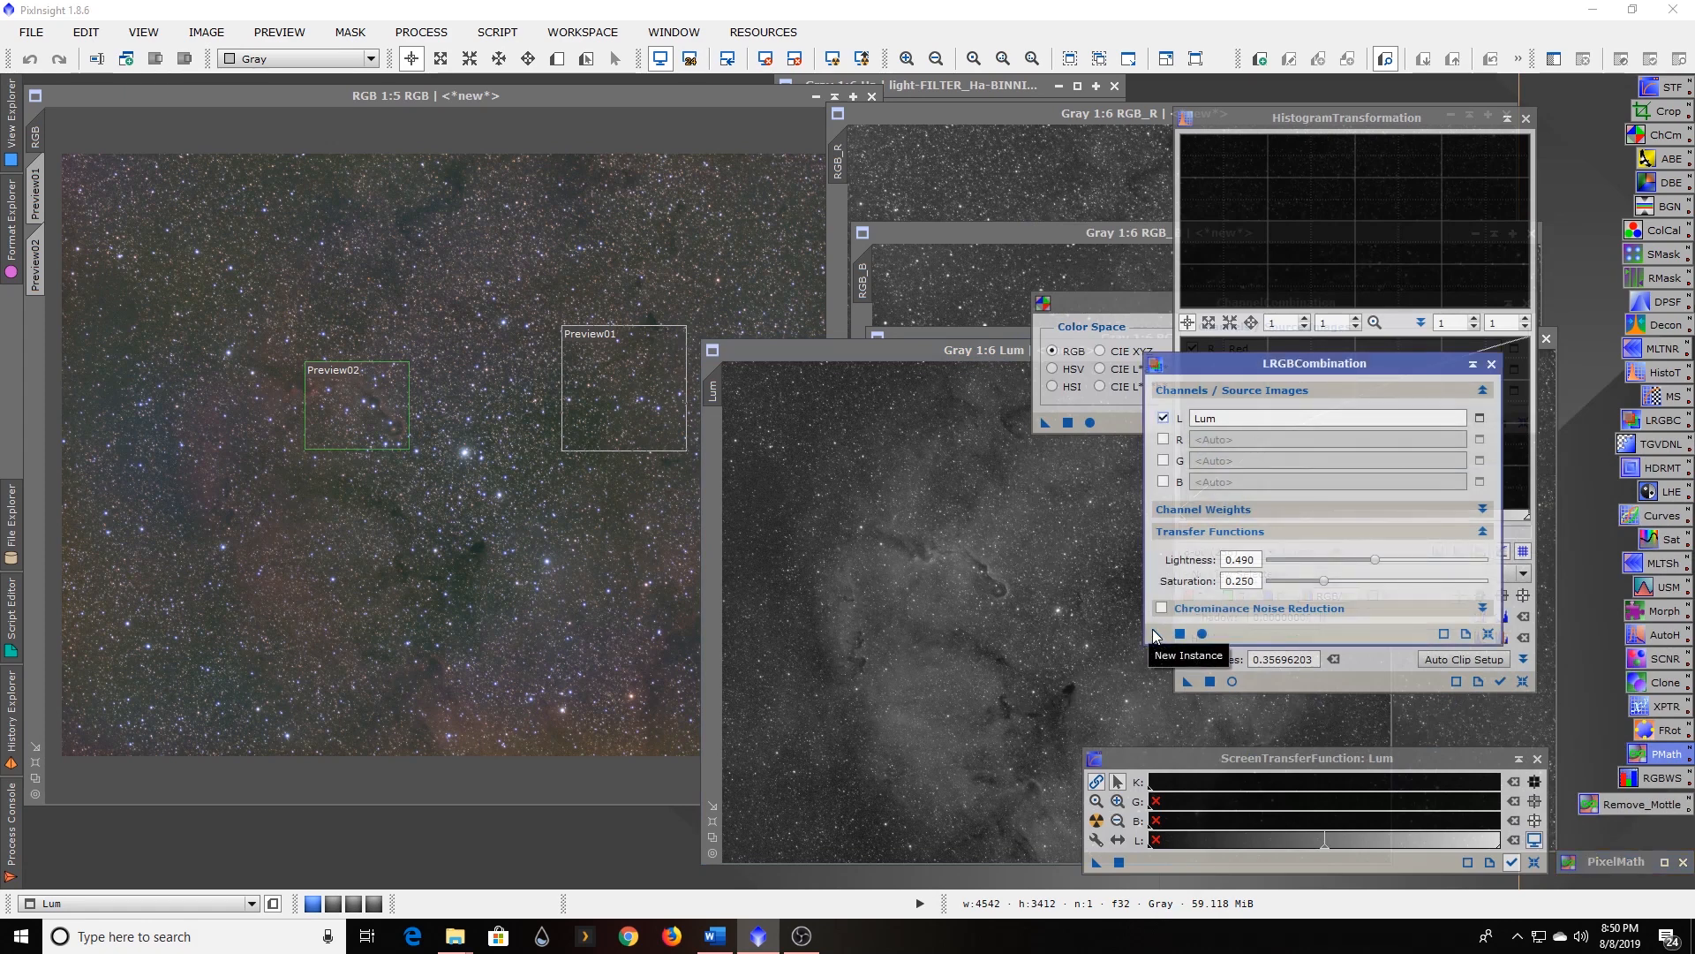
drag(1159, 642, 378, 507)
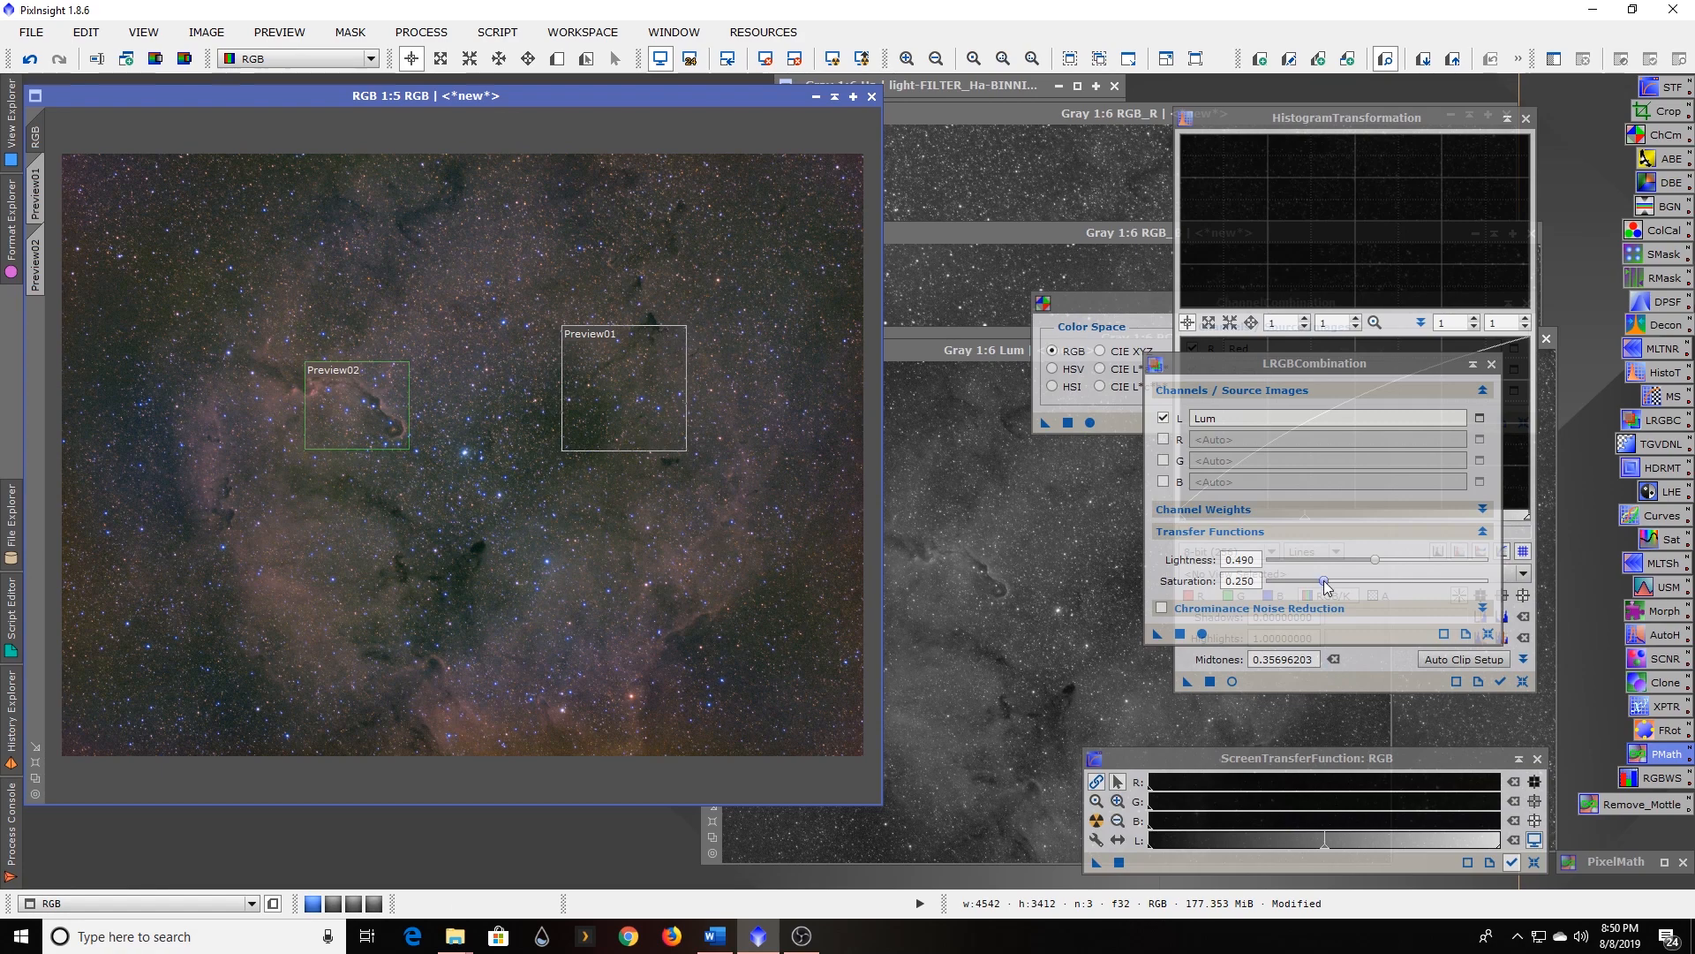
click(29, 58)
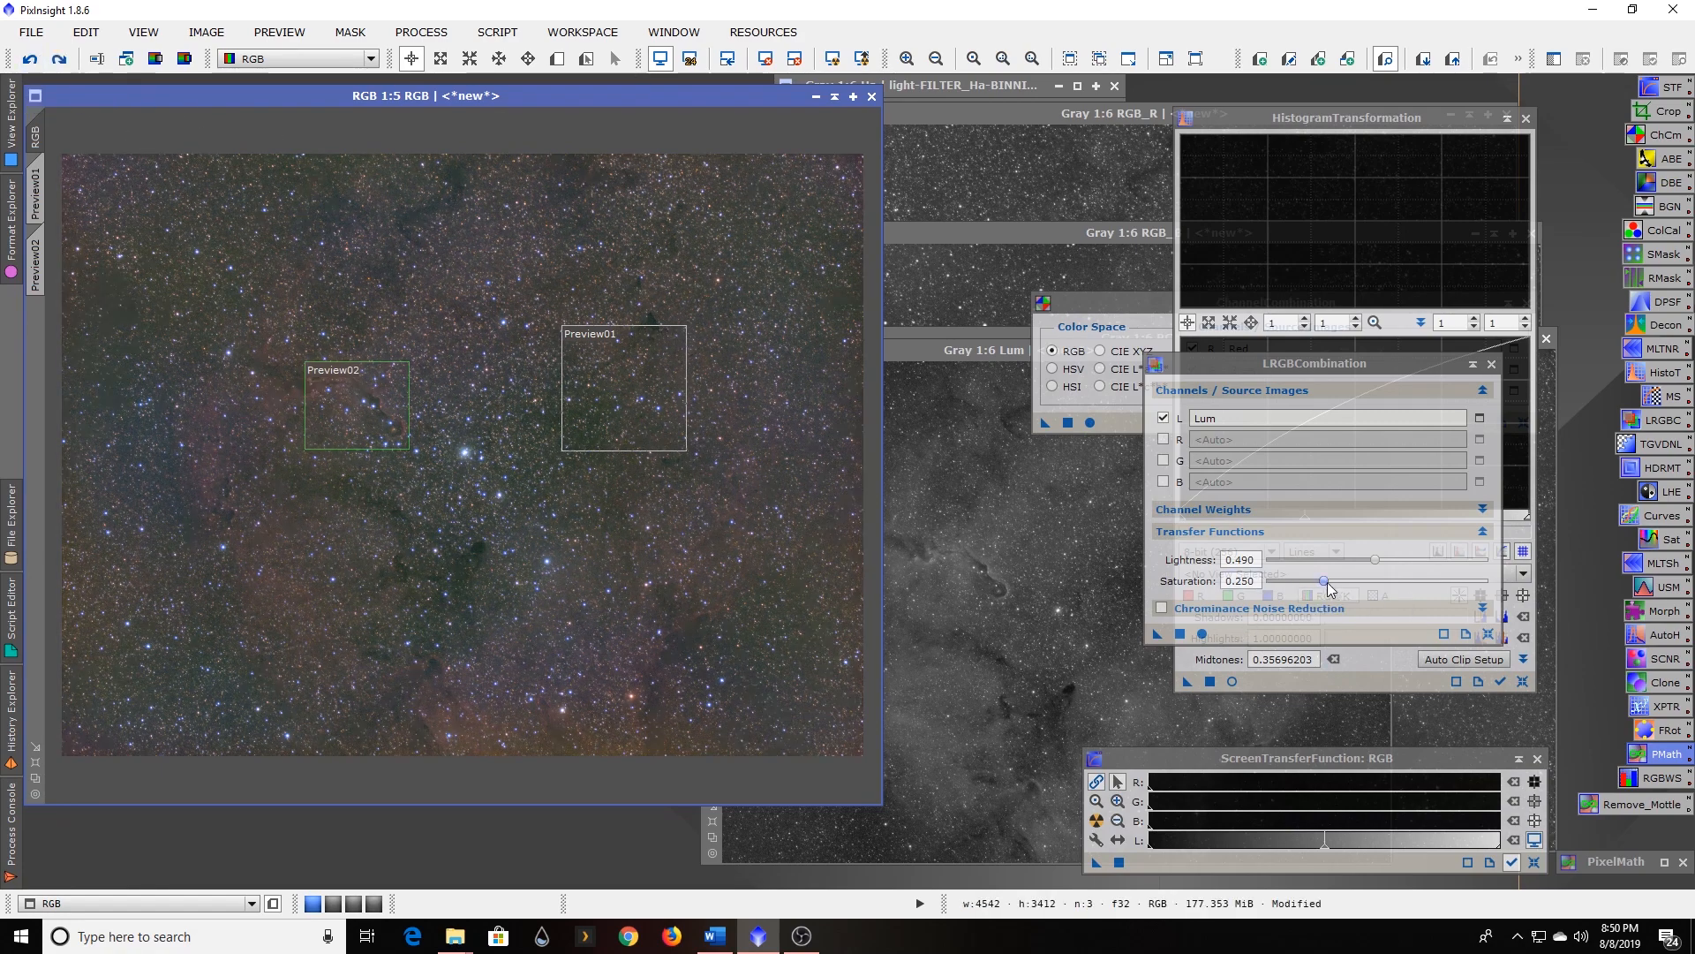
Set LRGBCombination lightness and saturation to 0.500, try it on the RGB image, and undo the combination.
drag(1324, 585, 1378, 563)
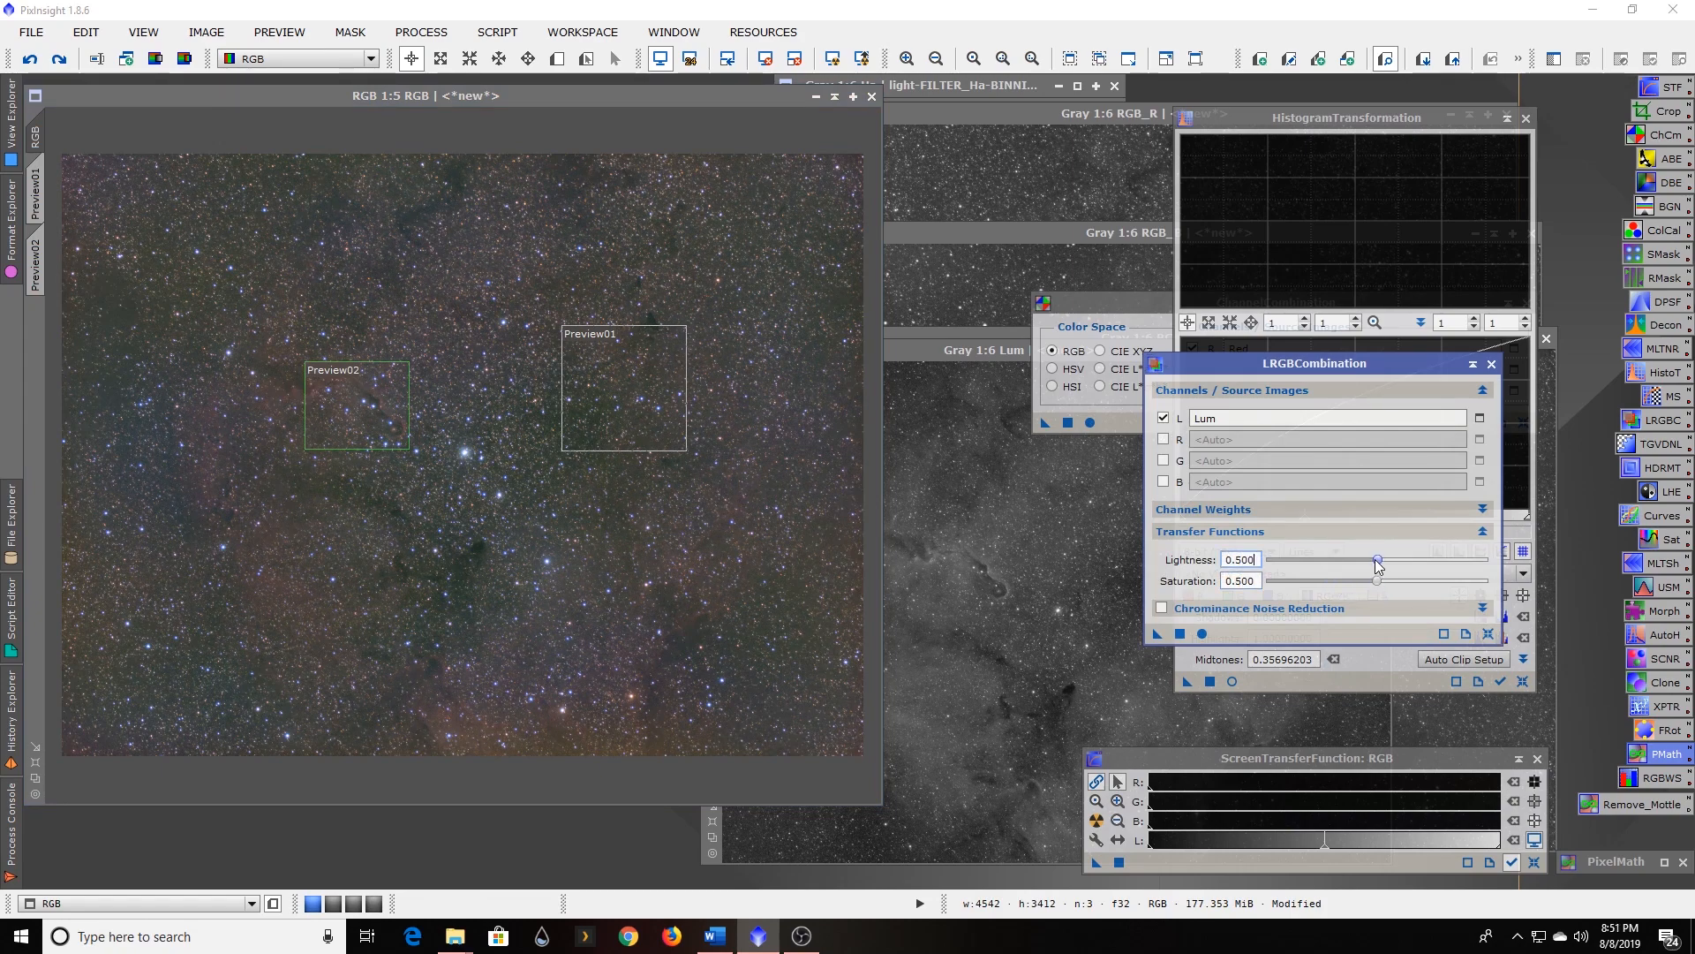
drag(1157, 638, 552, 548)
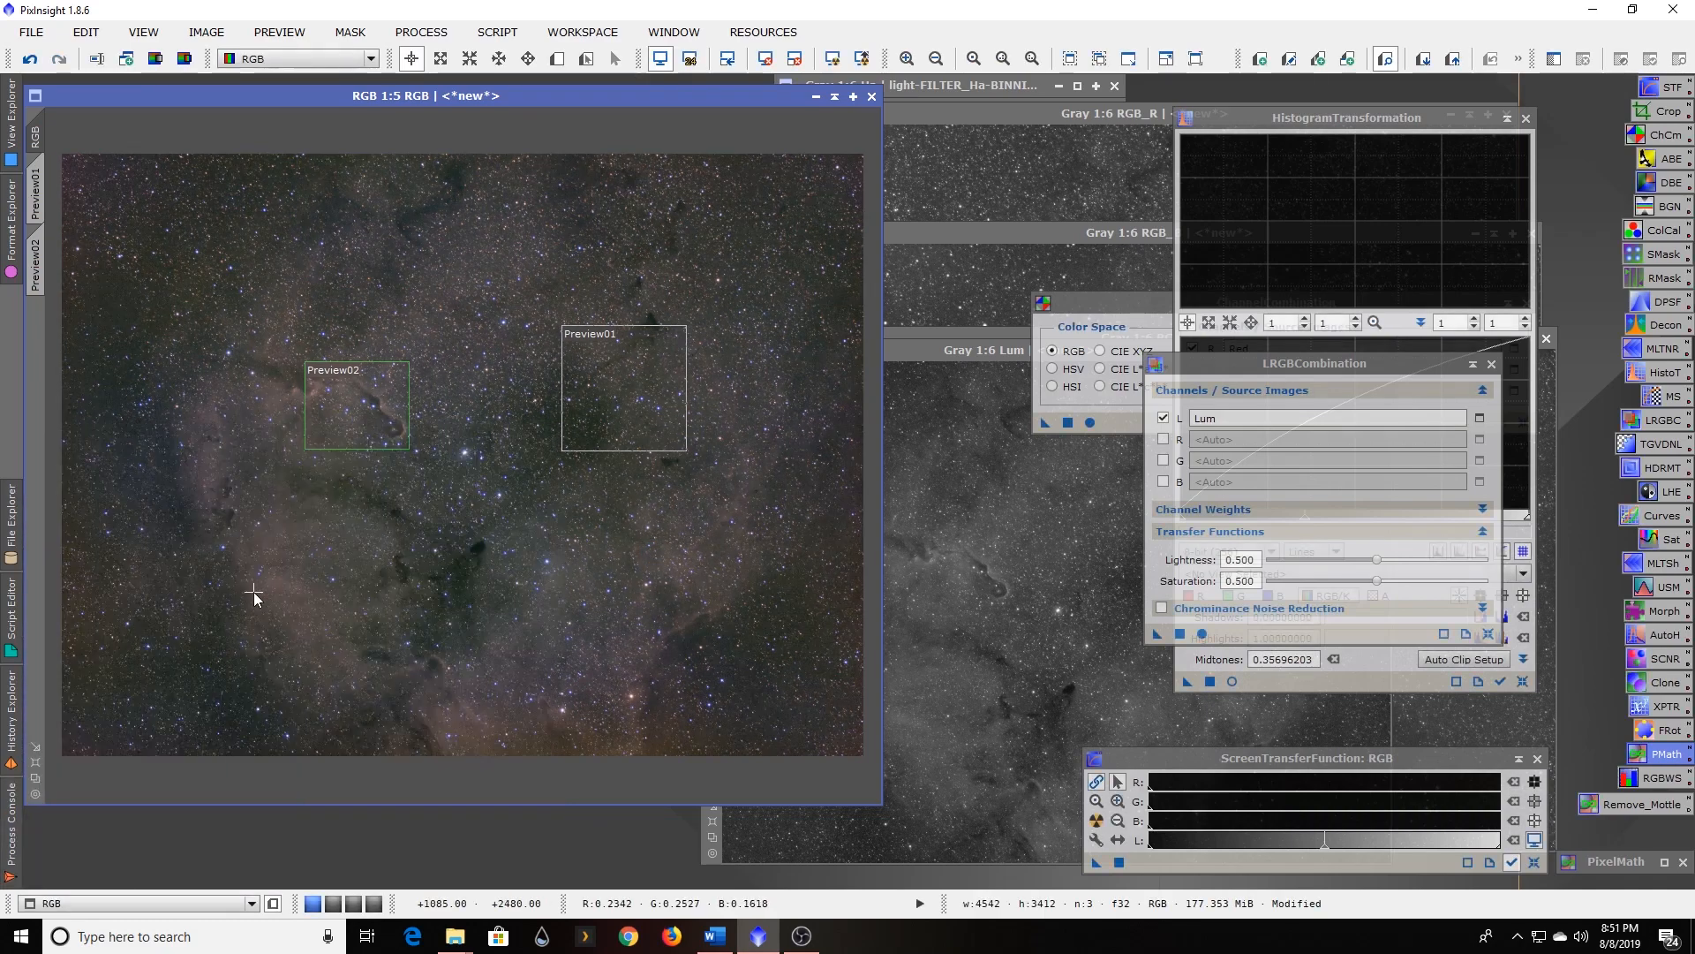
click(934, 350)
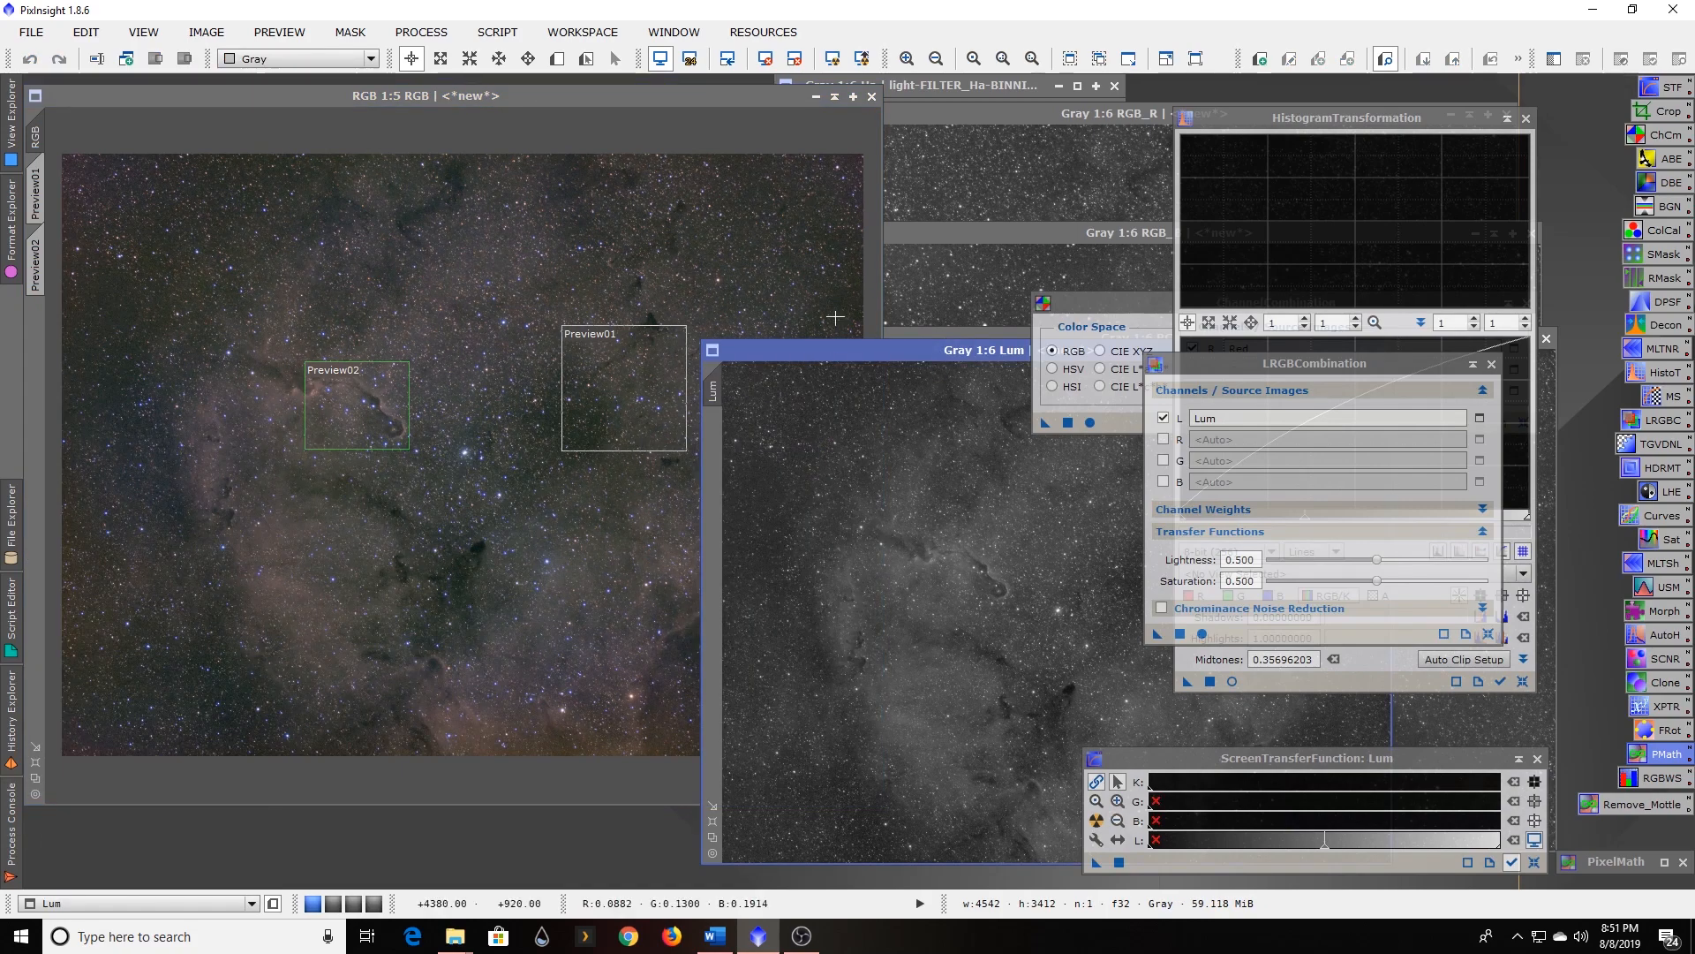
click(839, 60)
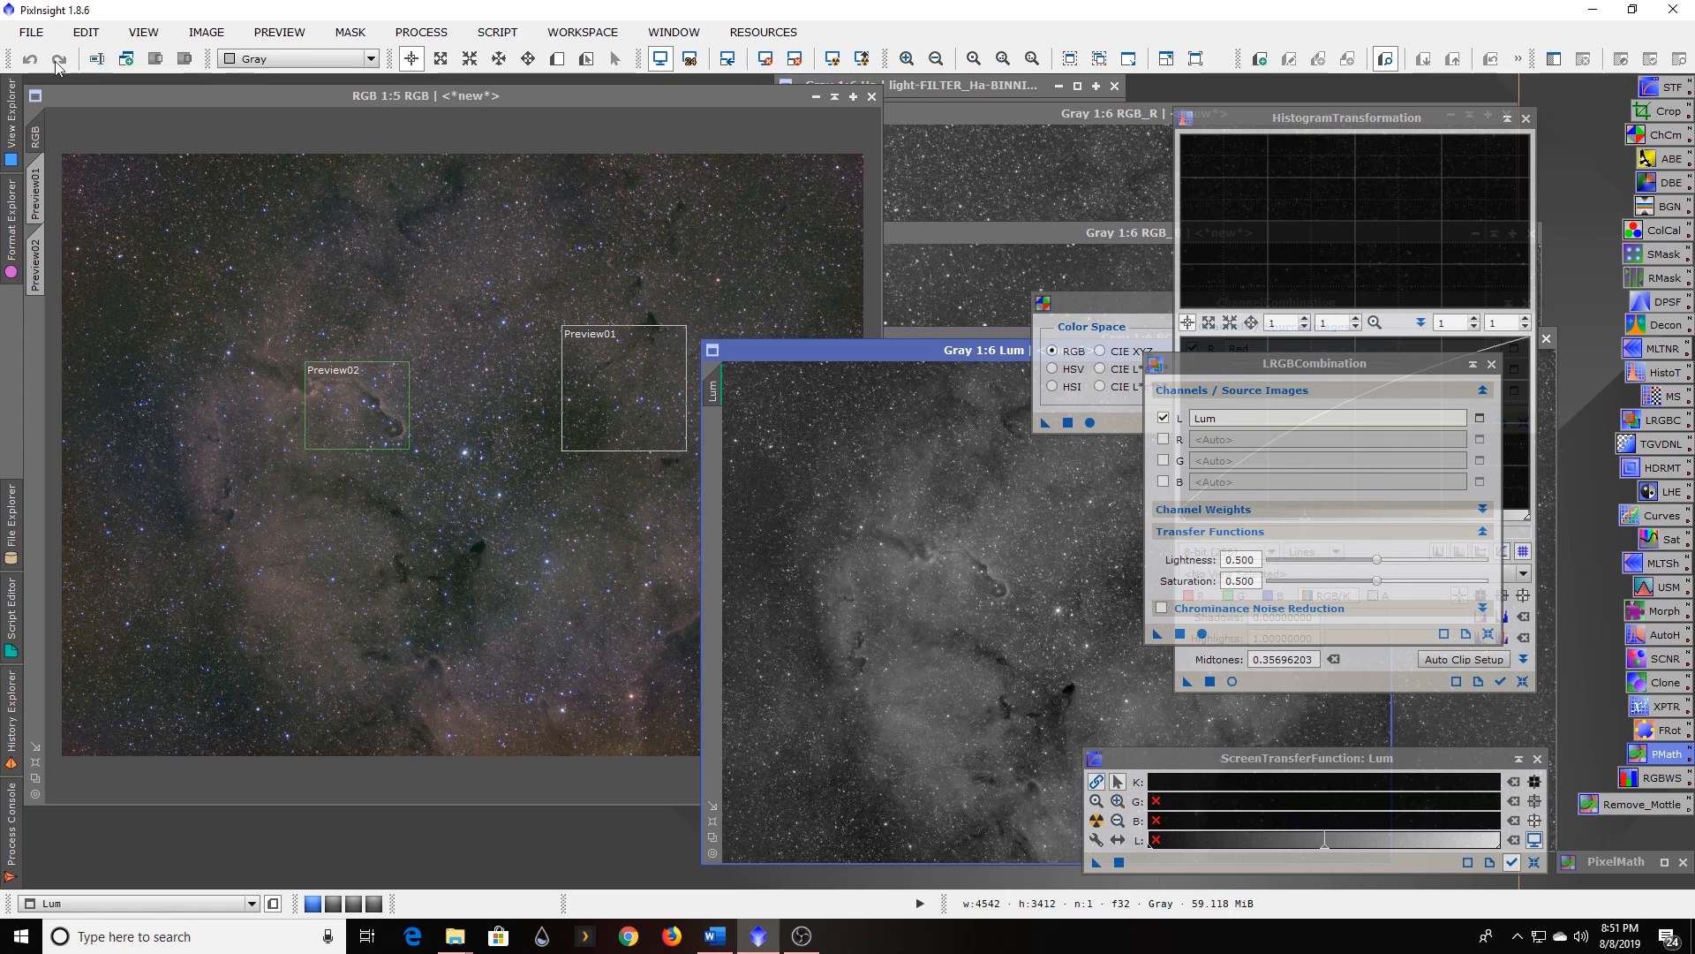
click(174, 97)
click(38, 63)
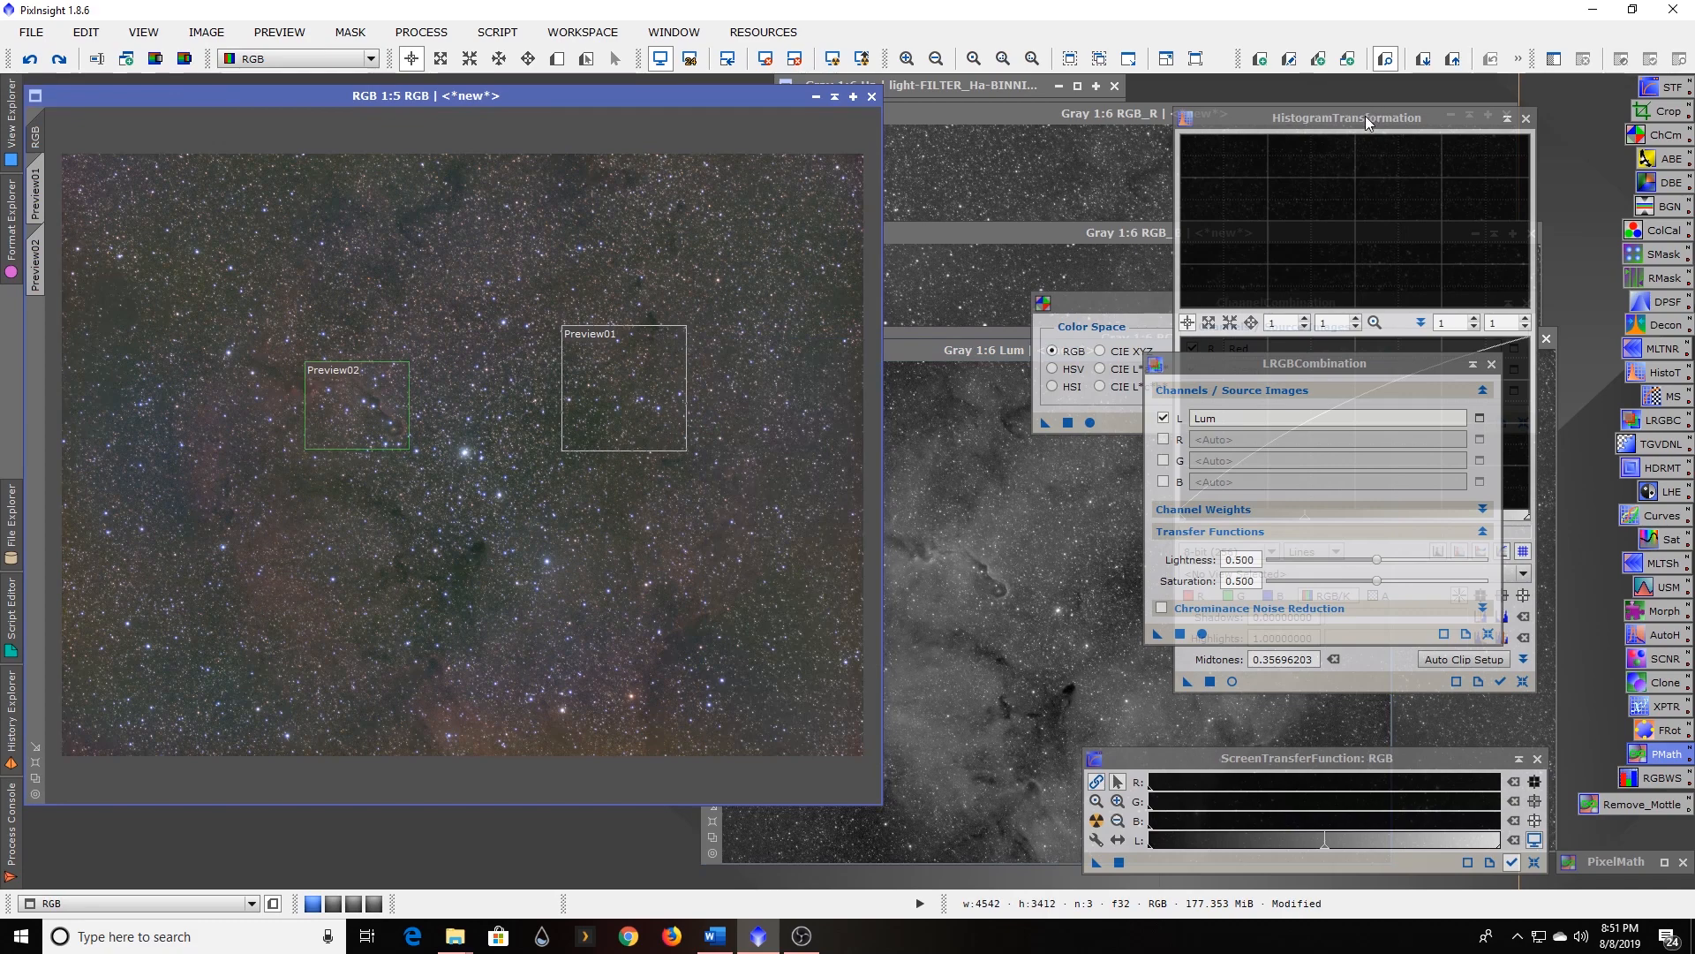
Reset HistogramTransformation and permanently stretch Lum from its auto screen stretch, with shadows 0.06846281 and midtones 0.39139888, and clear the screen stretch.
click(1307, 654)
drag(1094, 865, 1305, 685)
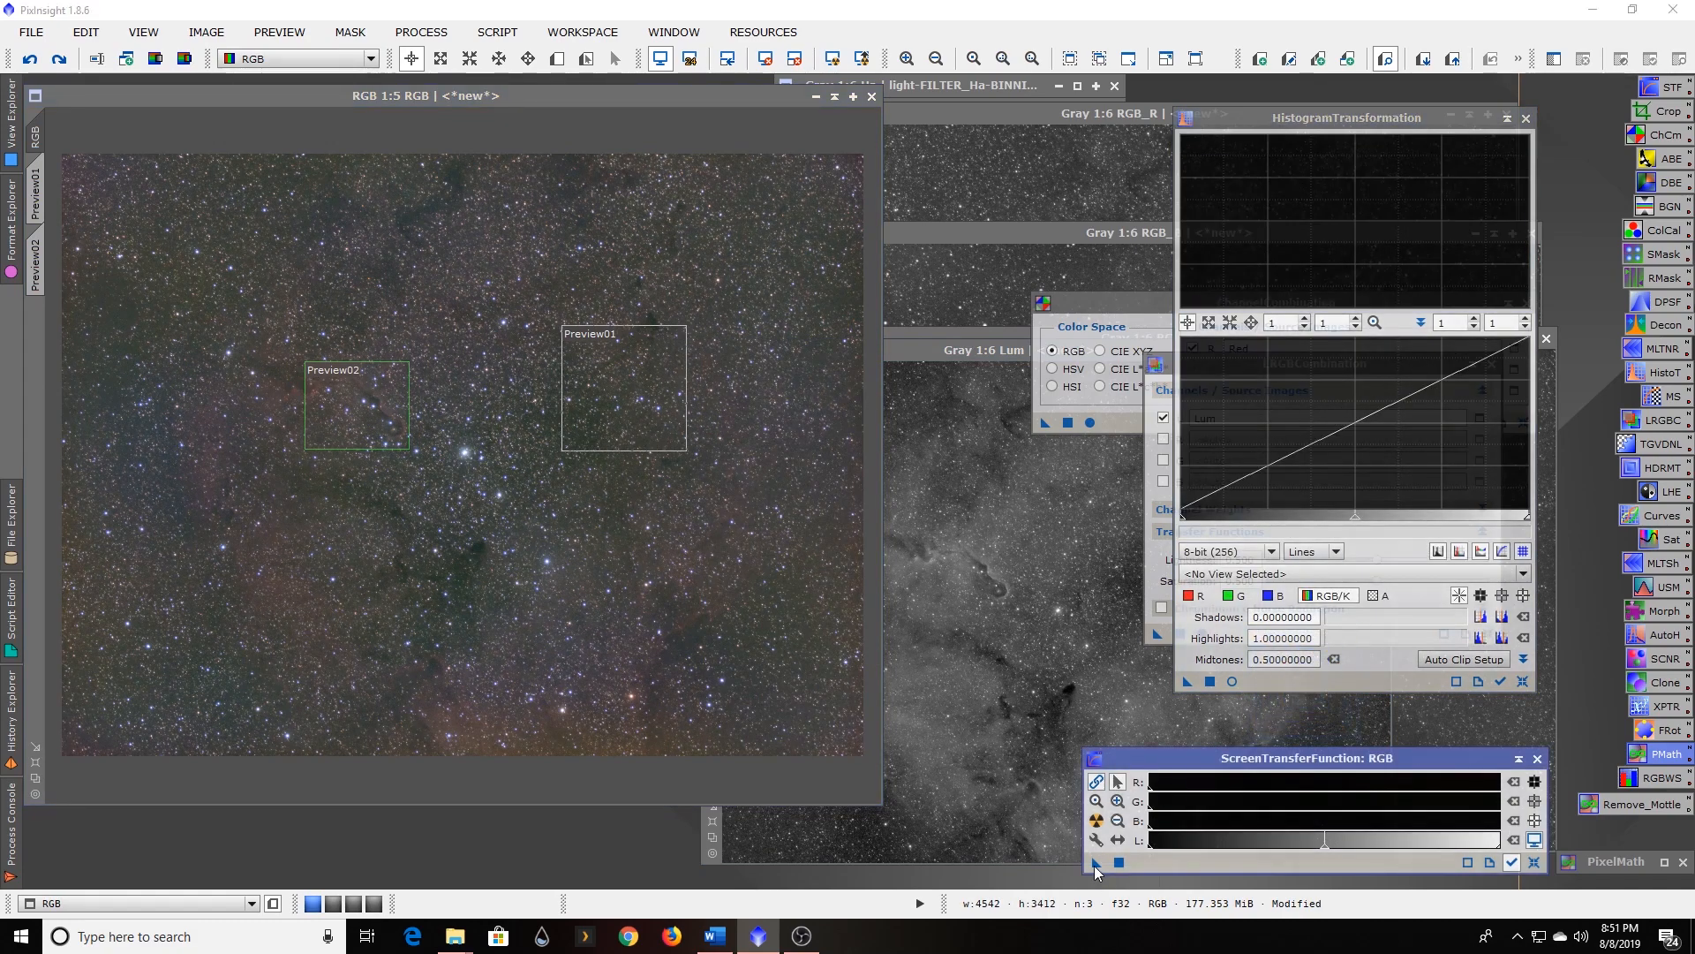
click(954, 634)
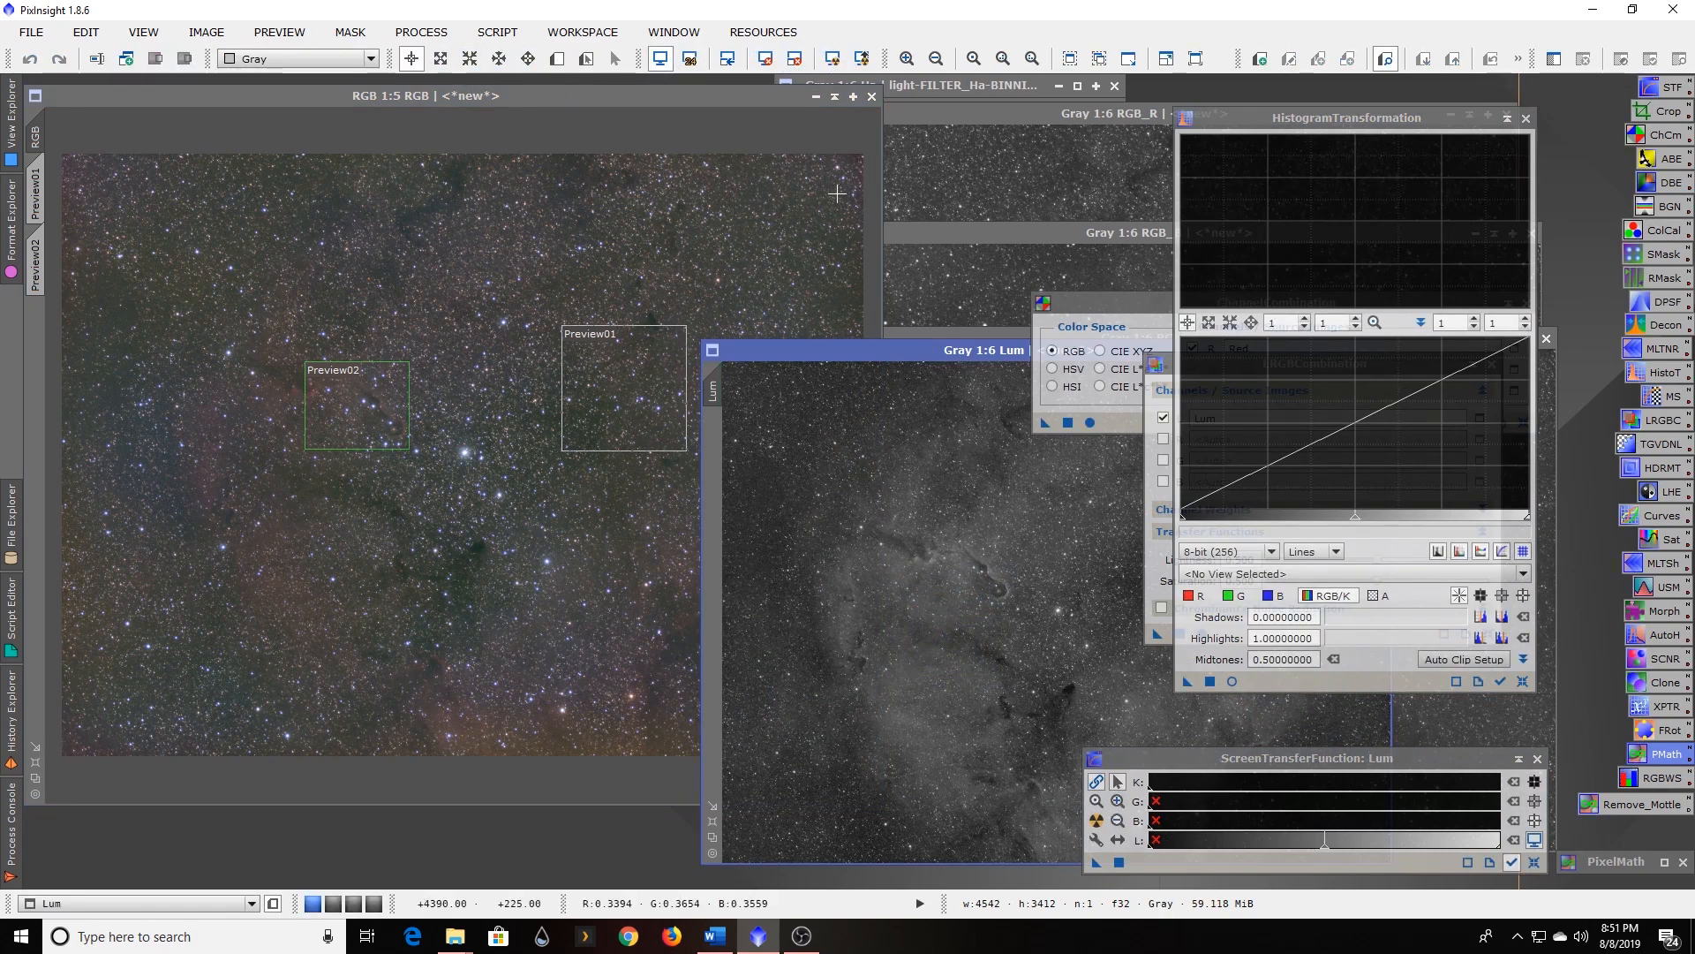
click(796, 59)
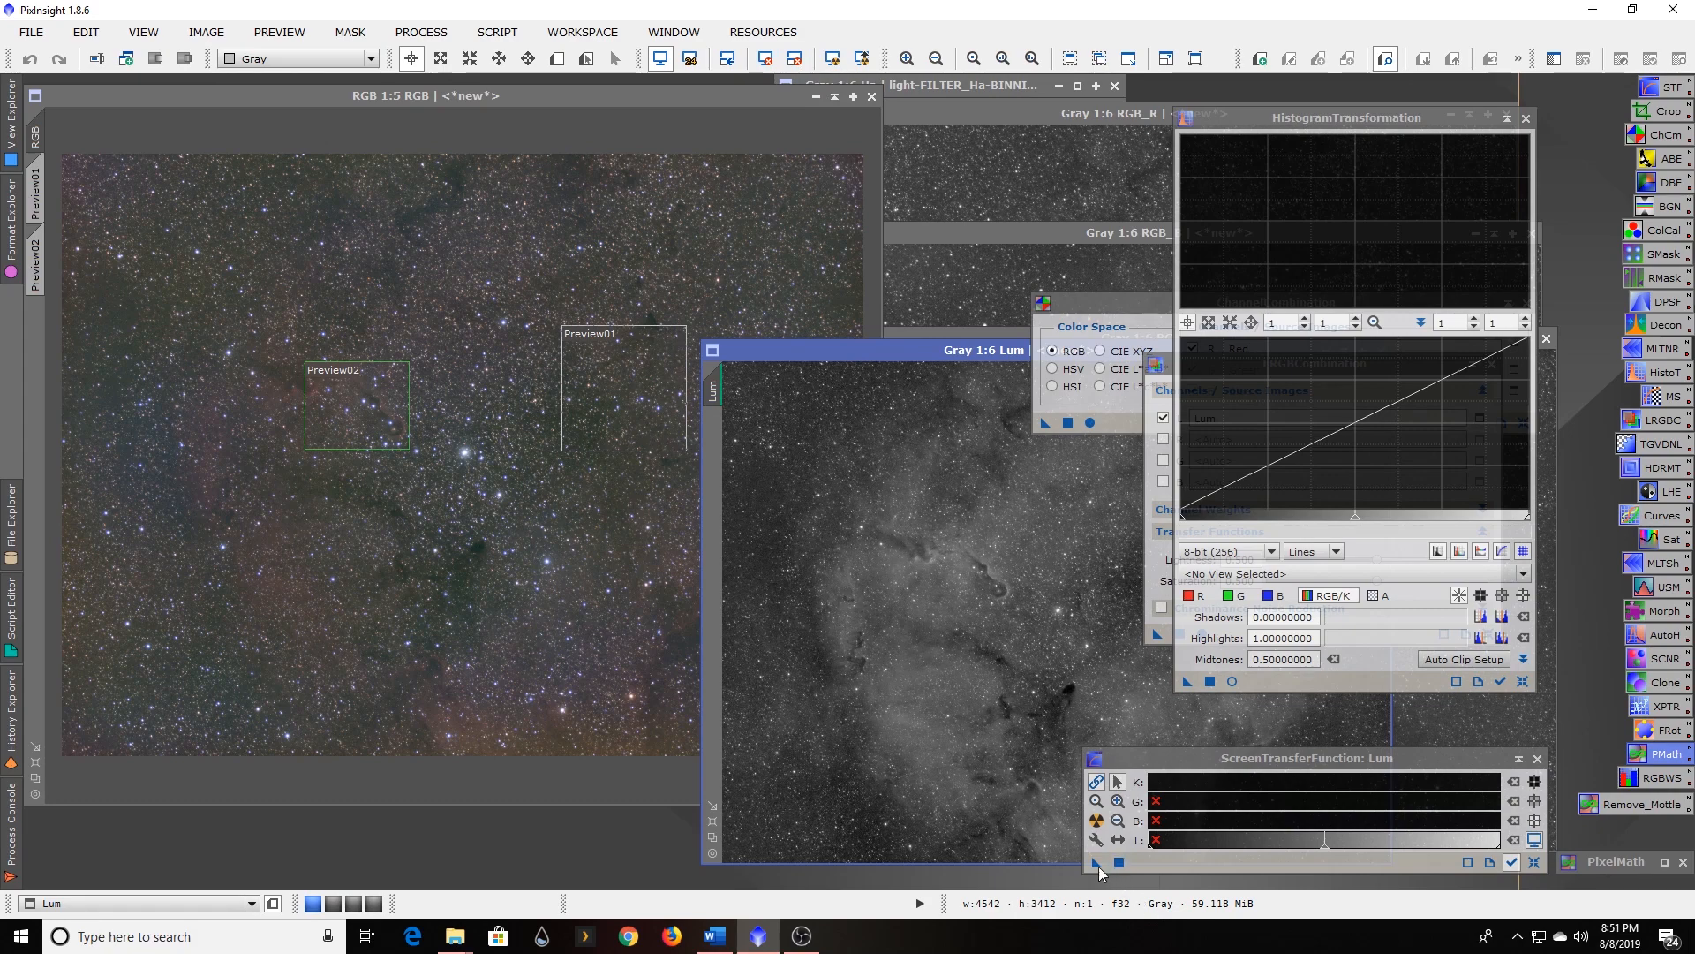
drag(1095, 863, 883, 629)
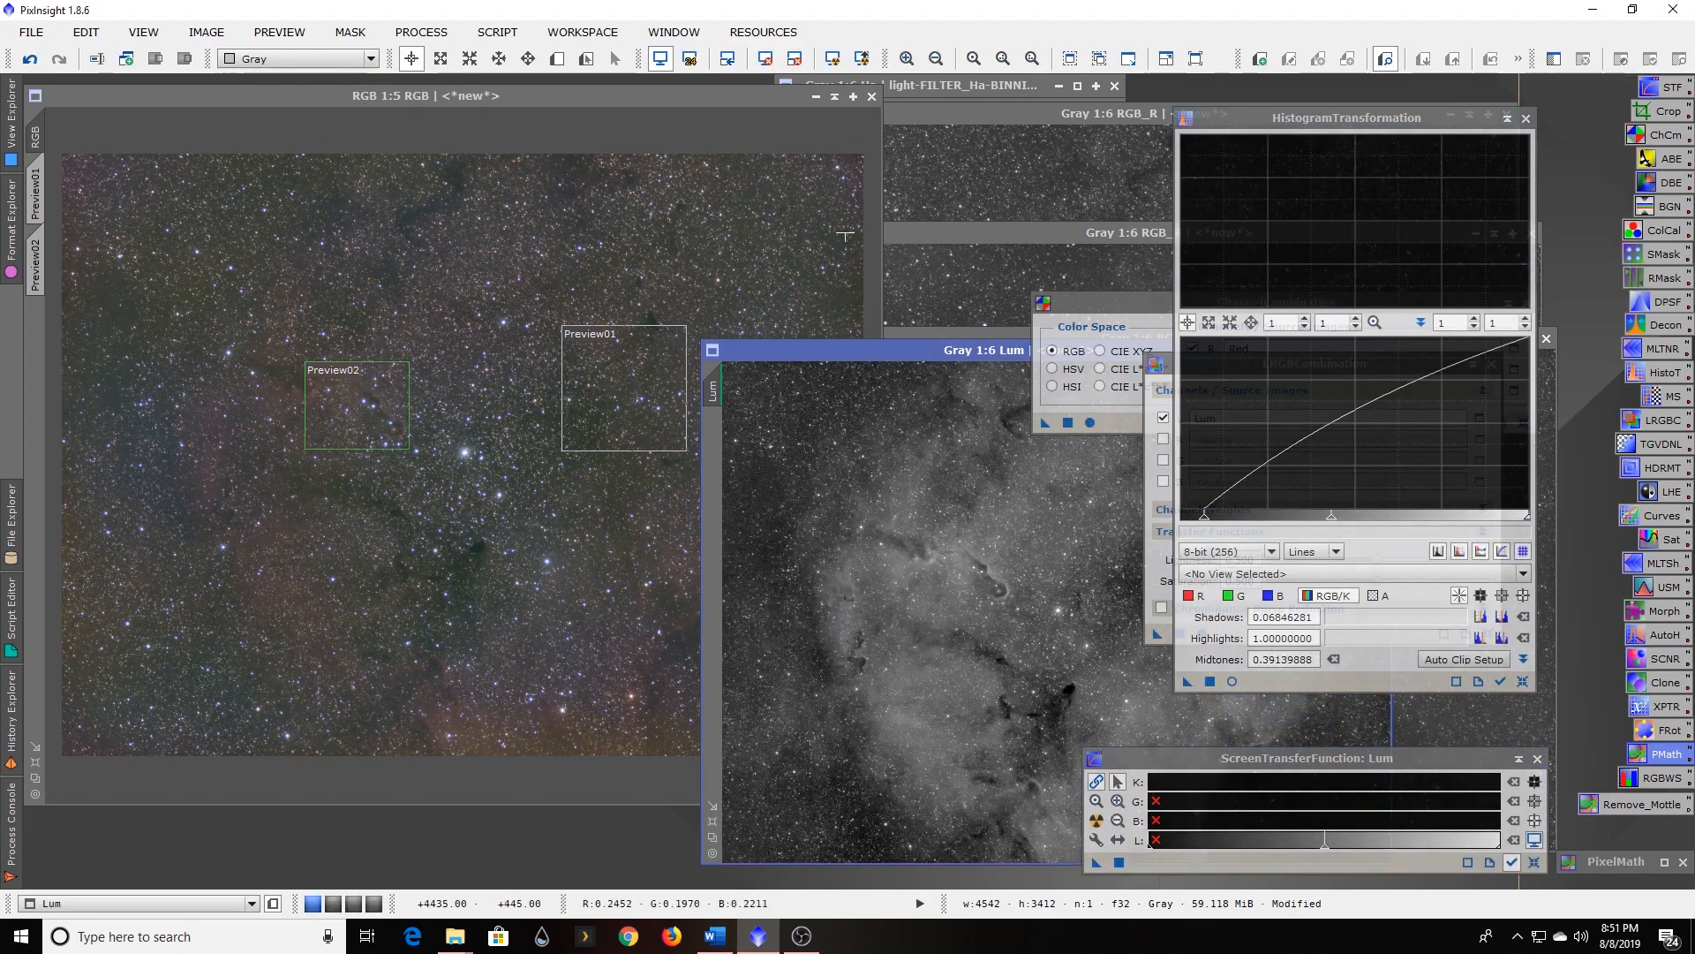
click(794, 59)
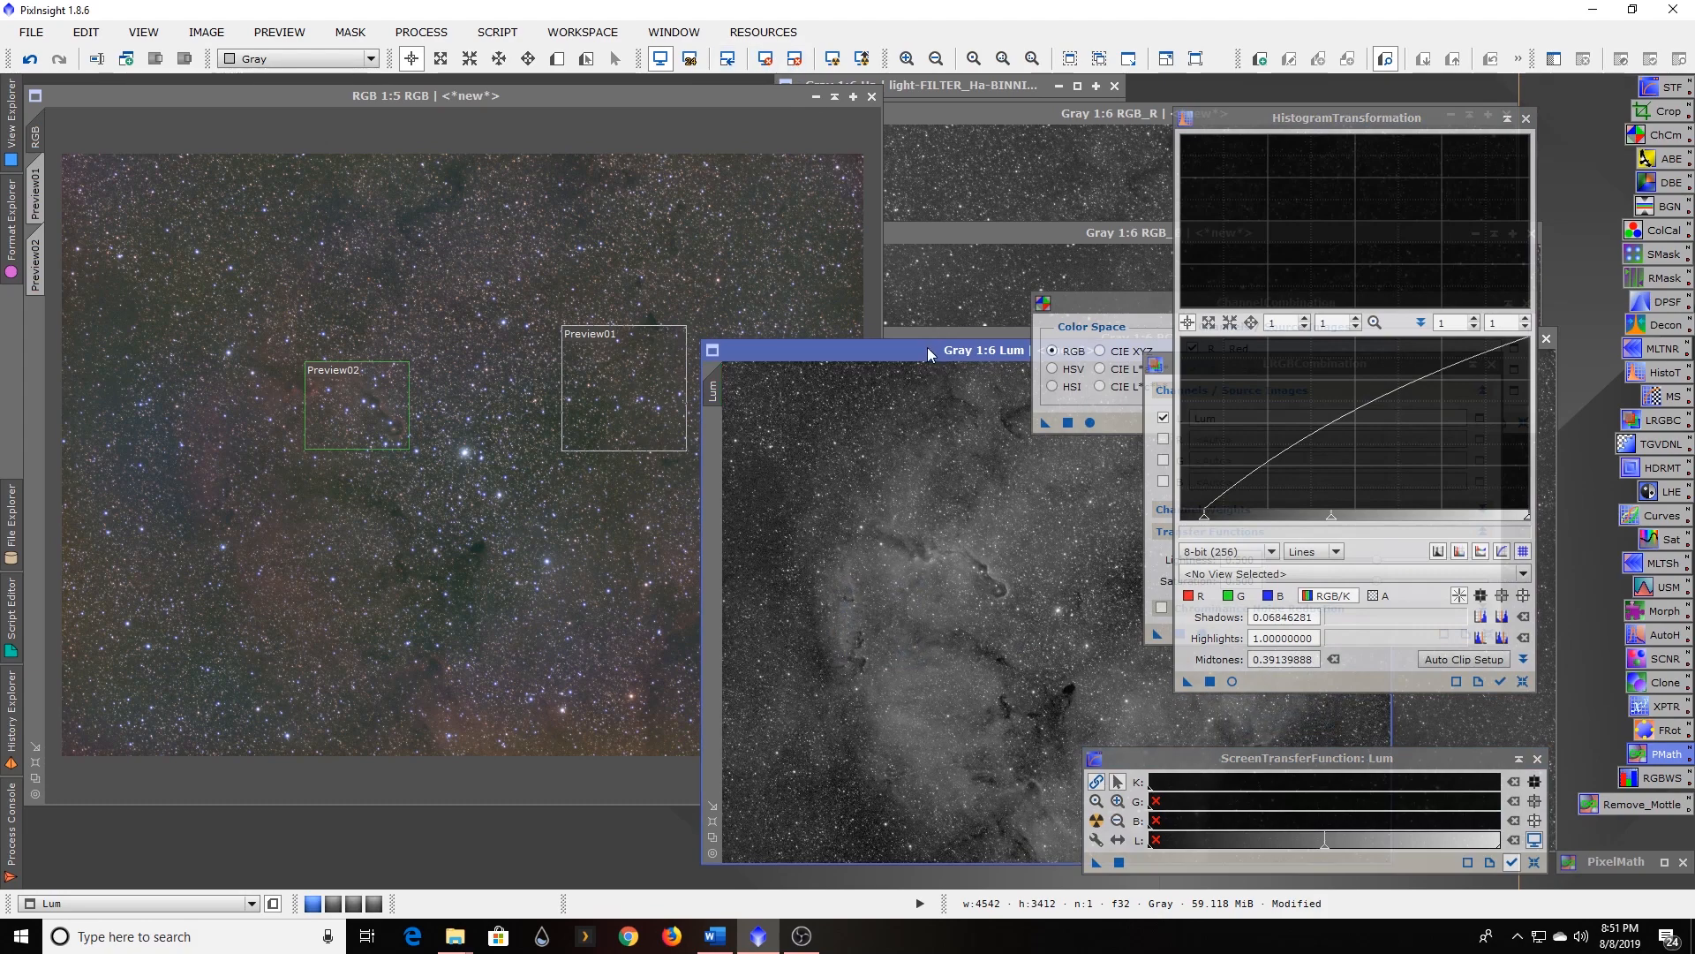
Try combining the stretched Lum with the RGB image at lightness and saturation 0.500, and undo it.
click(1163, 369)
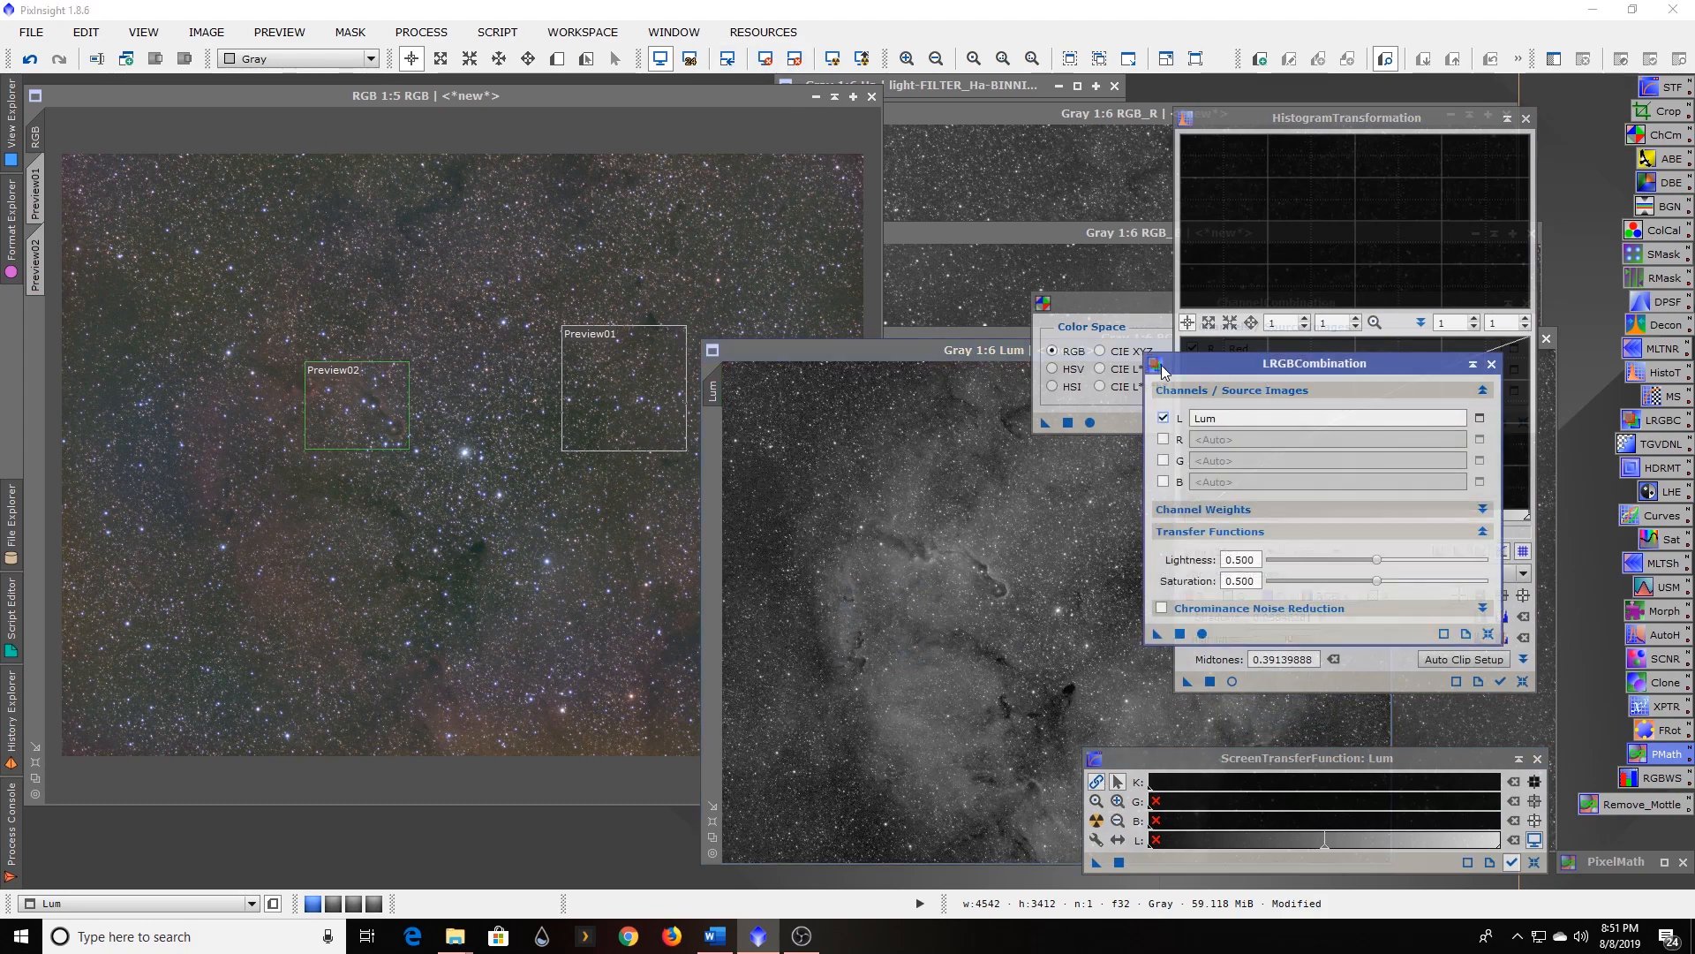
click(31, 60)
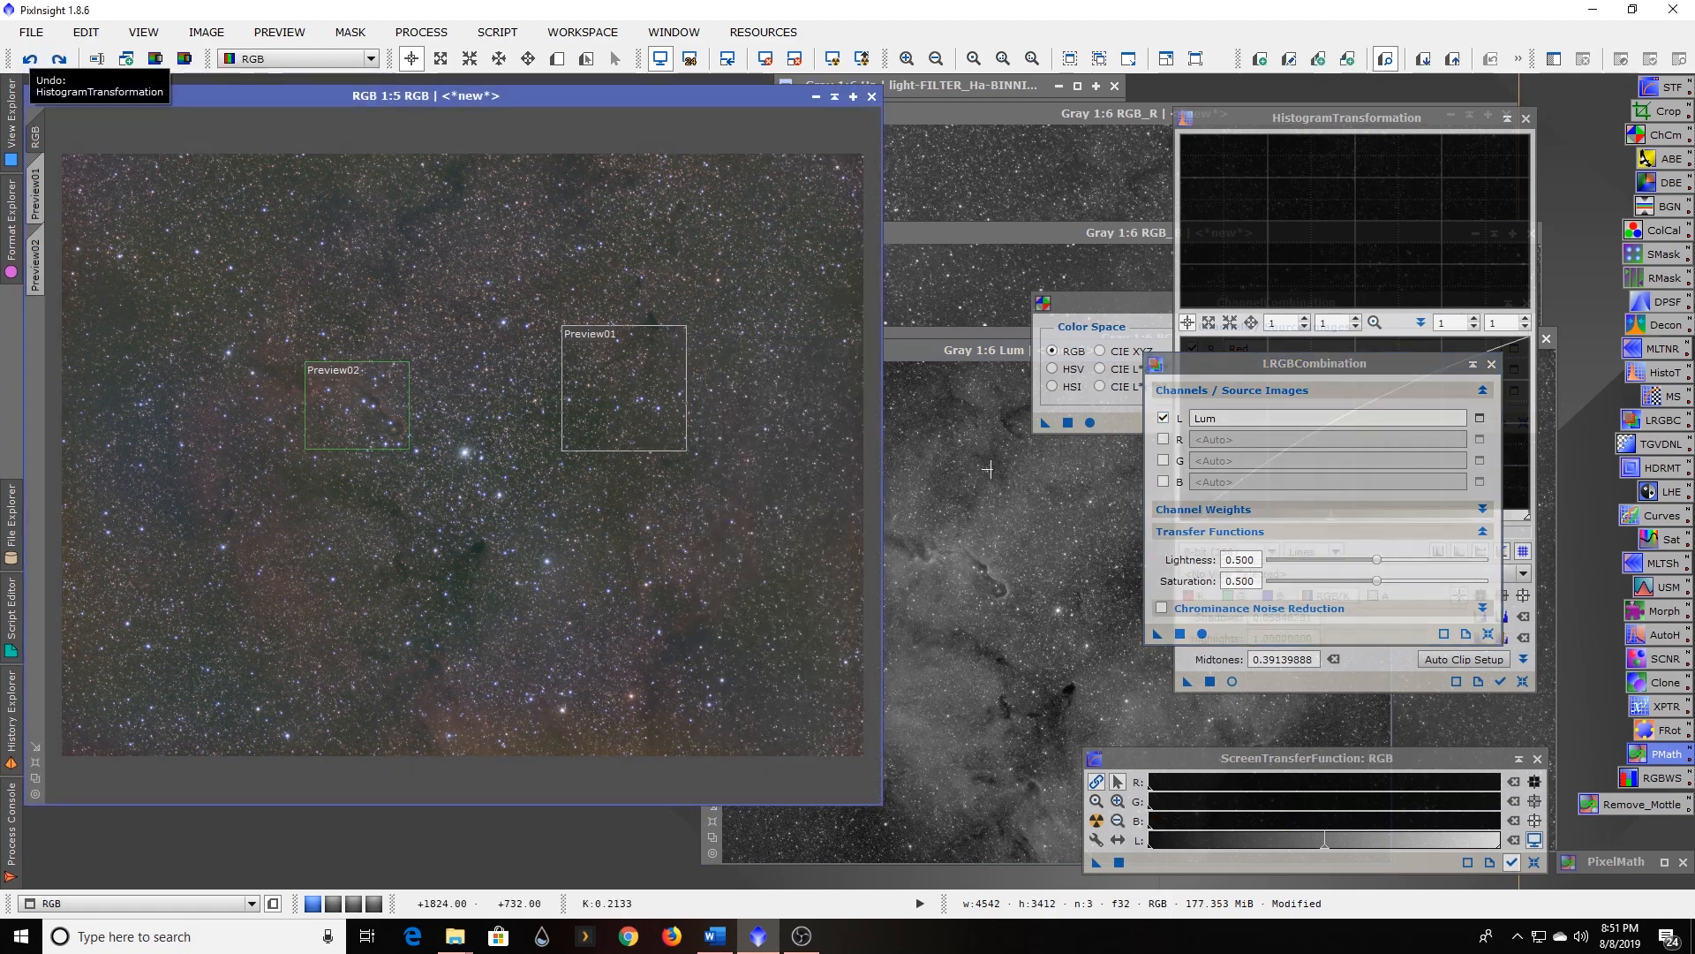
drag(1158, 640, 589, 549)
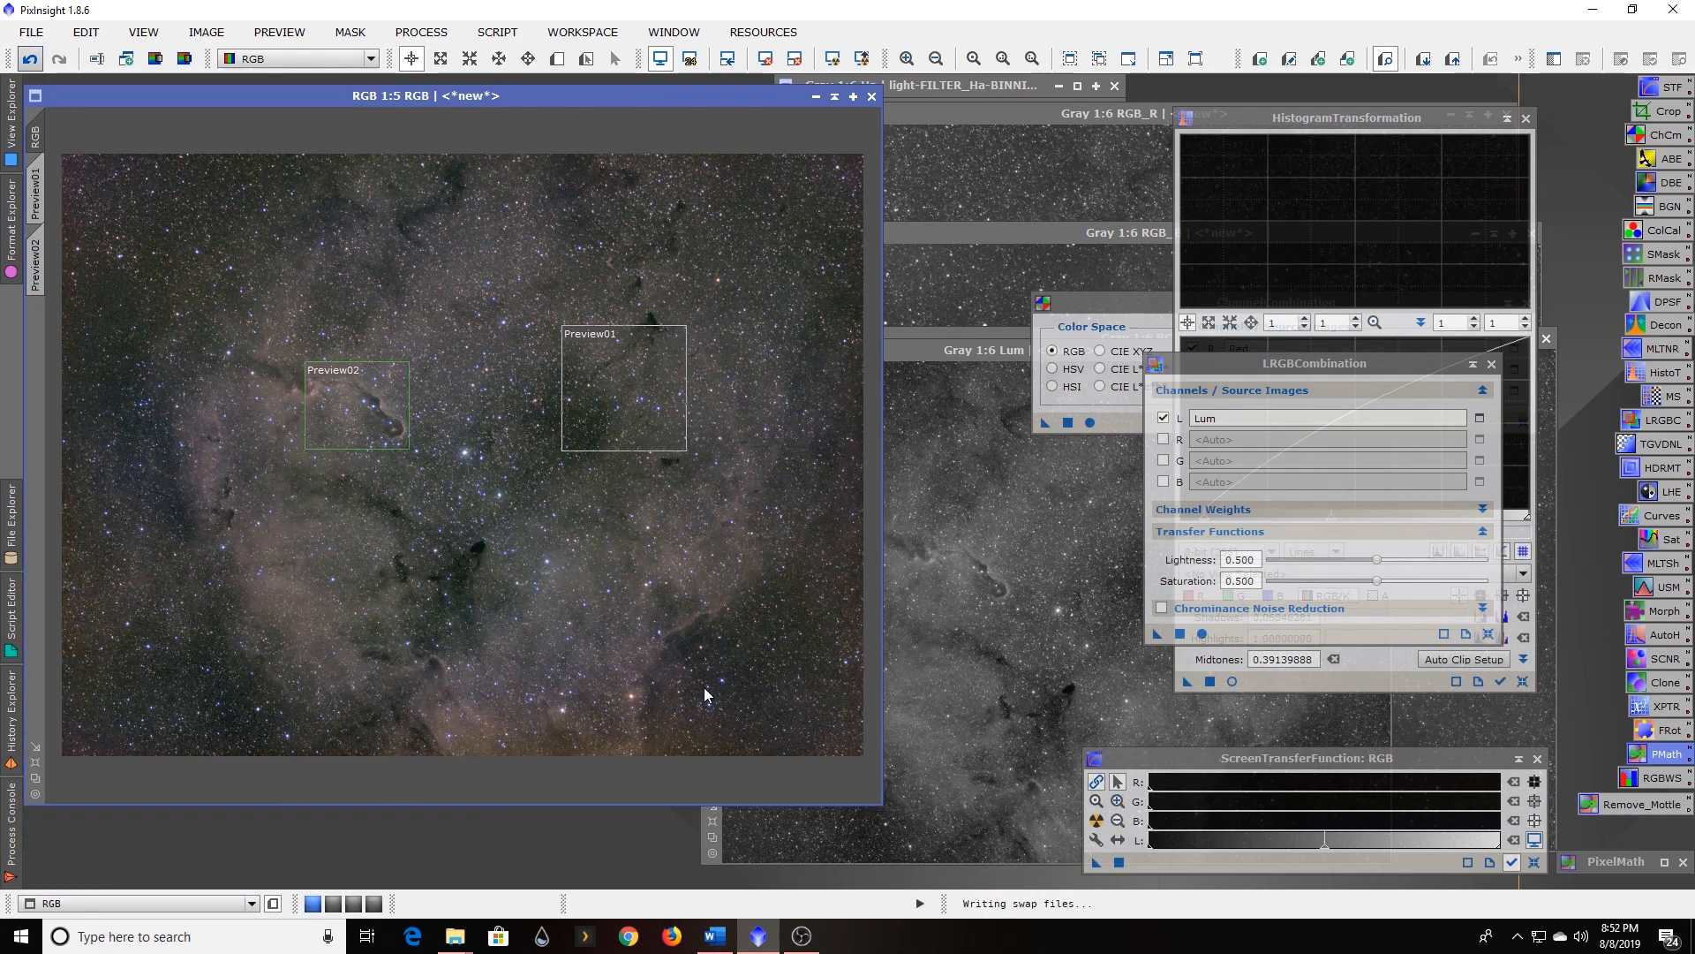
key(ctrl+z)
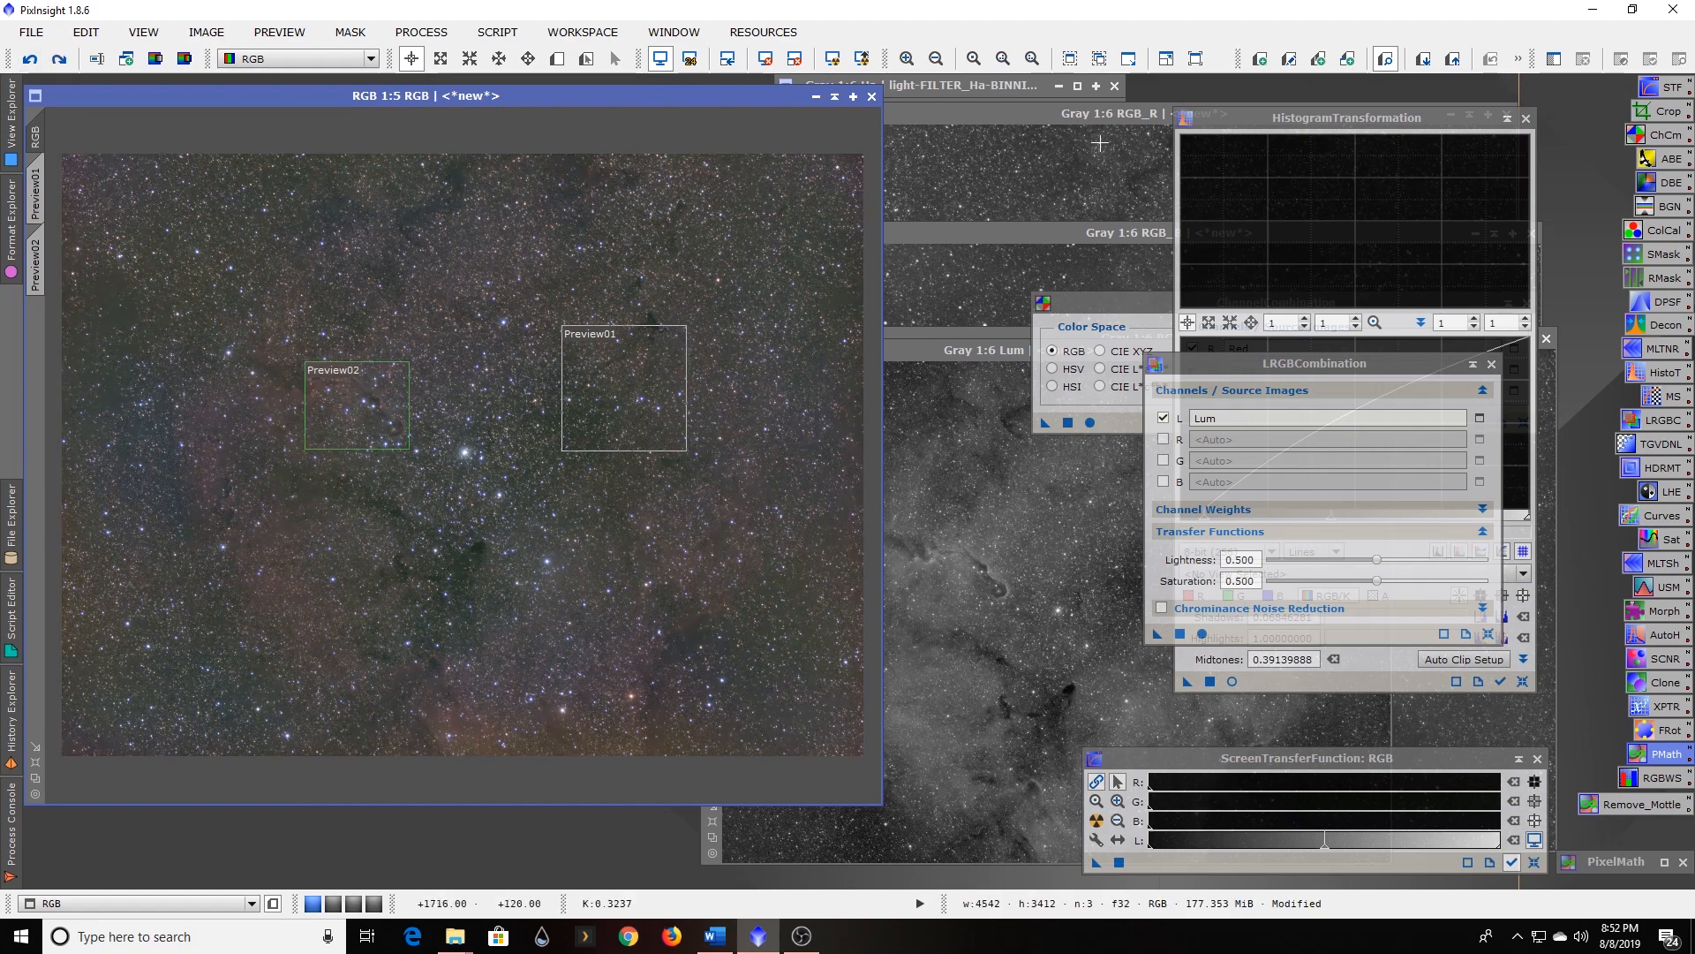
click(1121, 132)
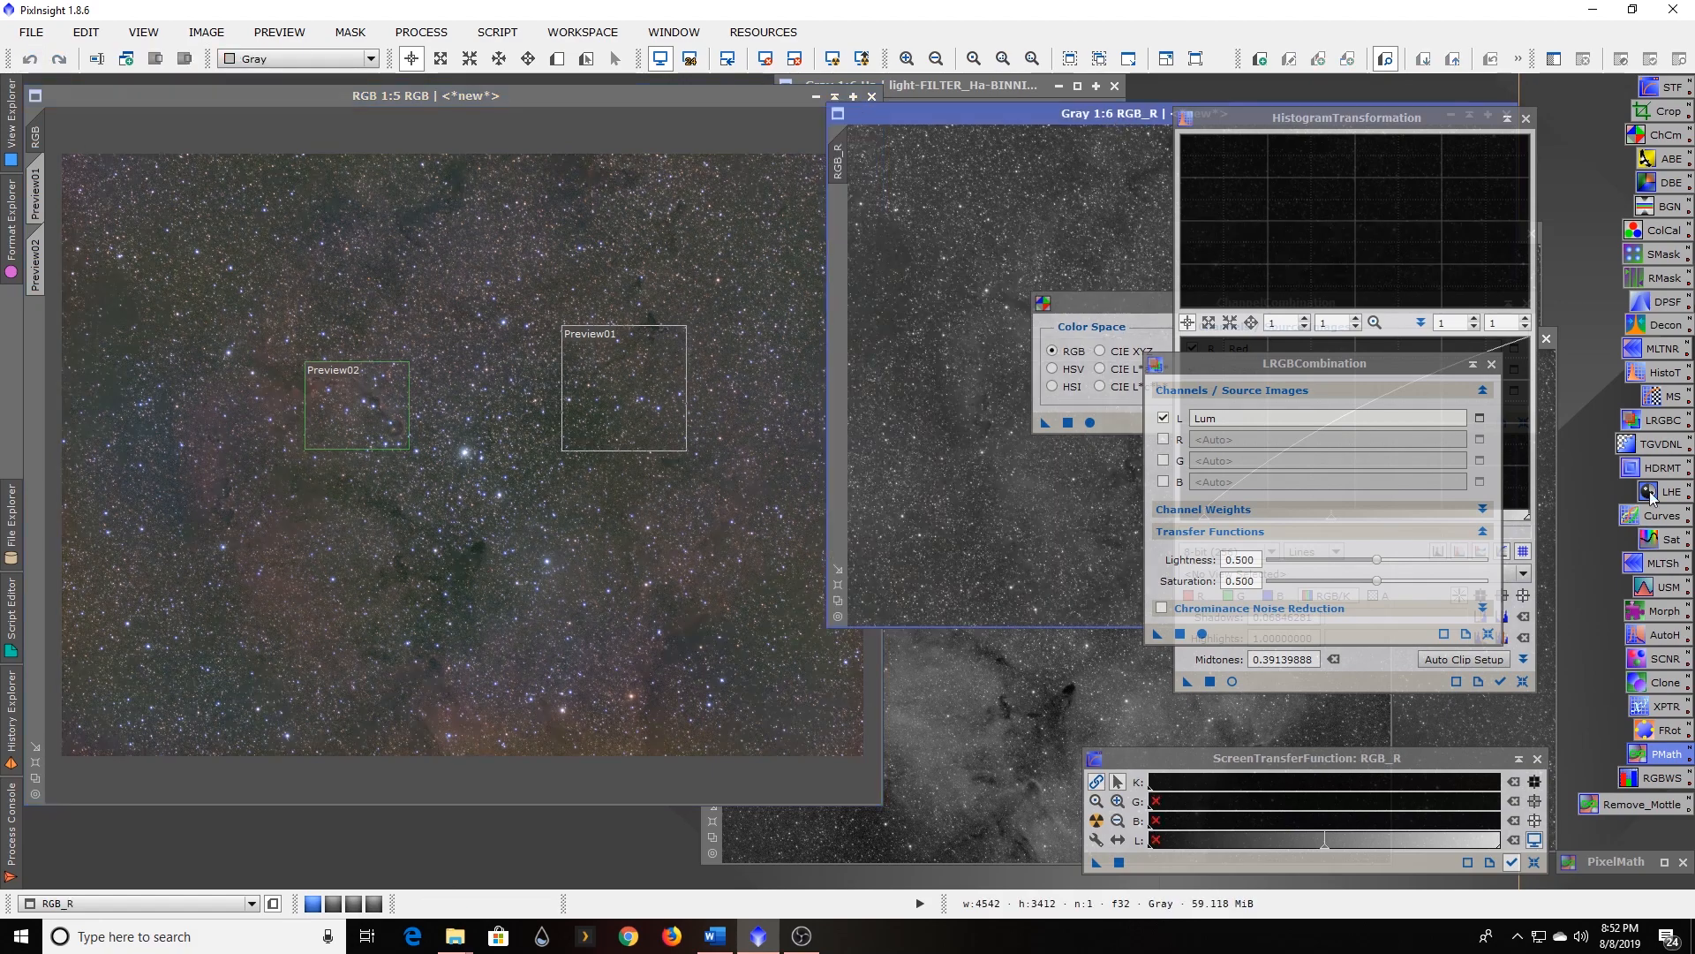
double_click(1660, 755)
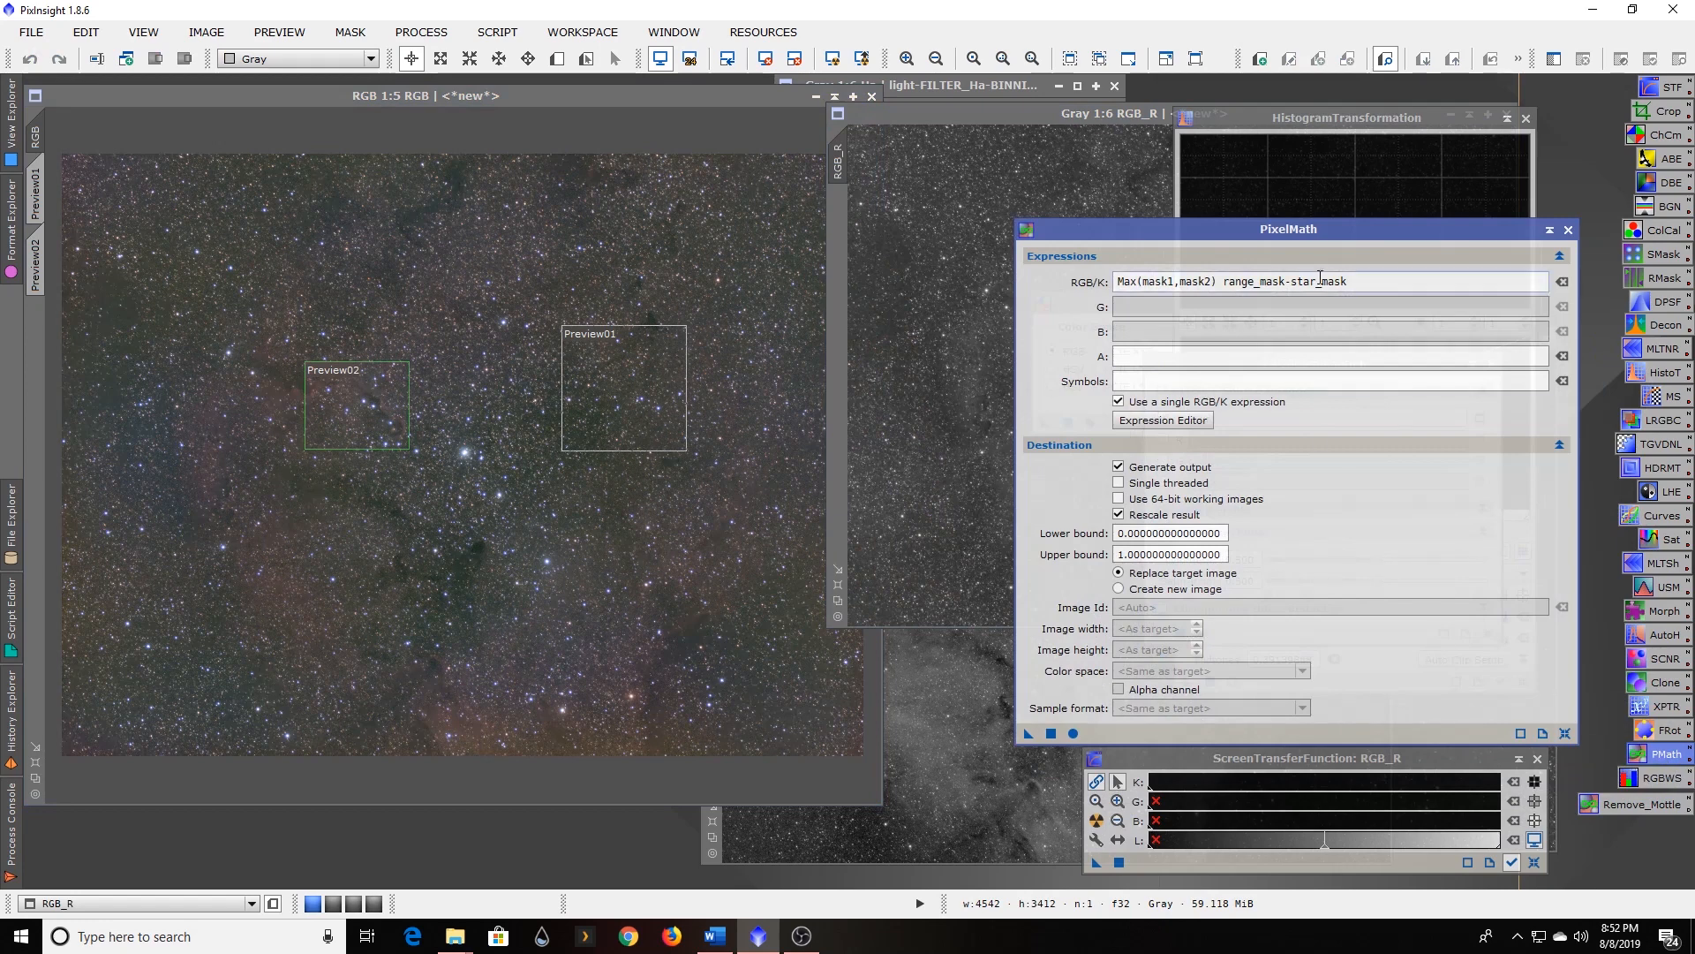
click(1562, 282)
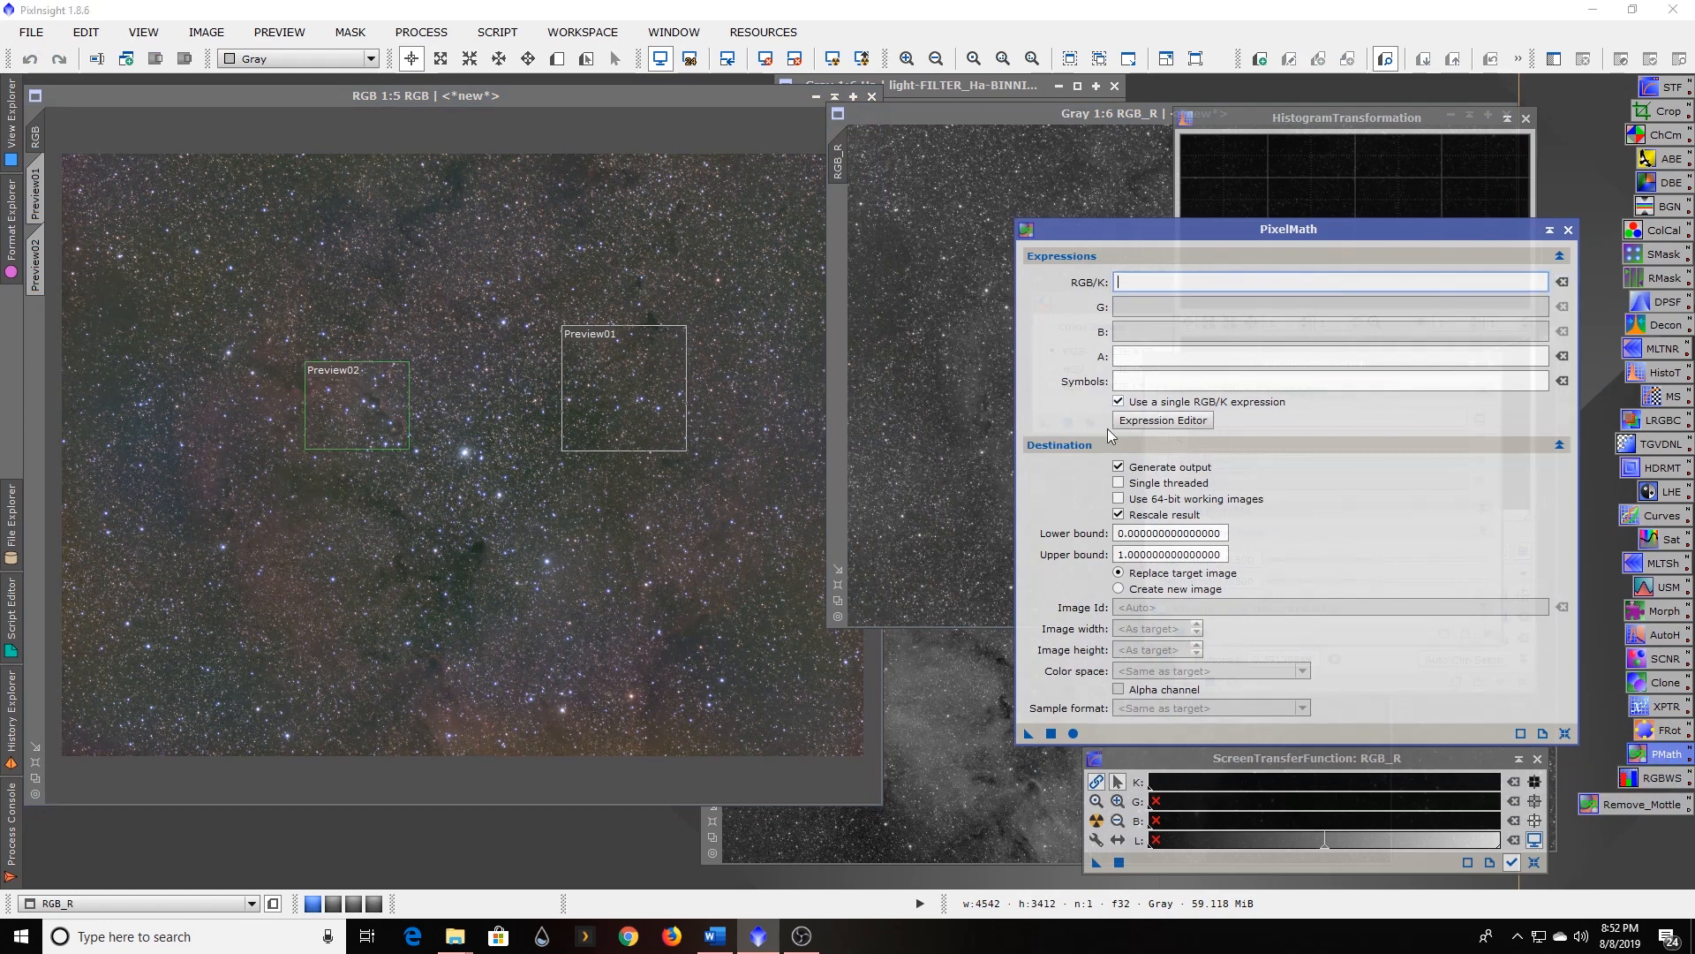
click(1569, 230)
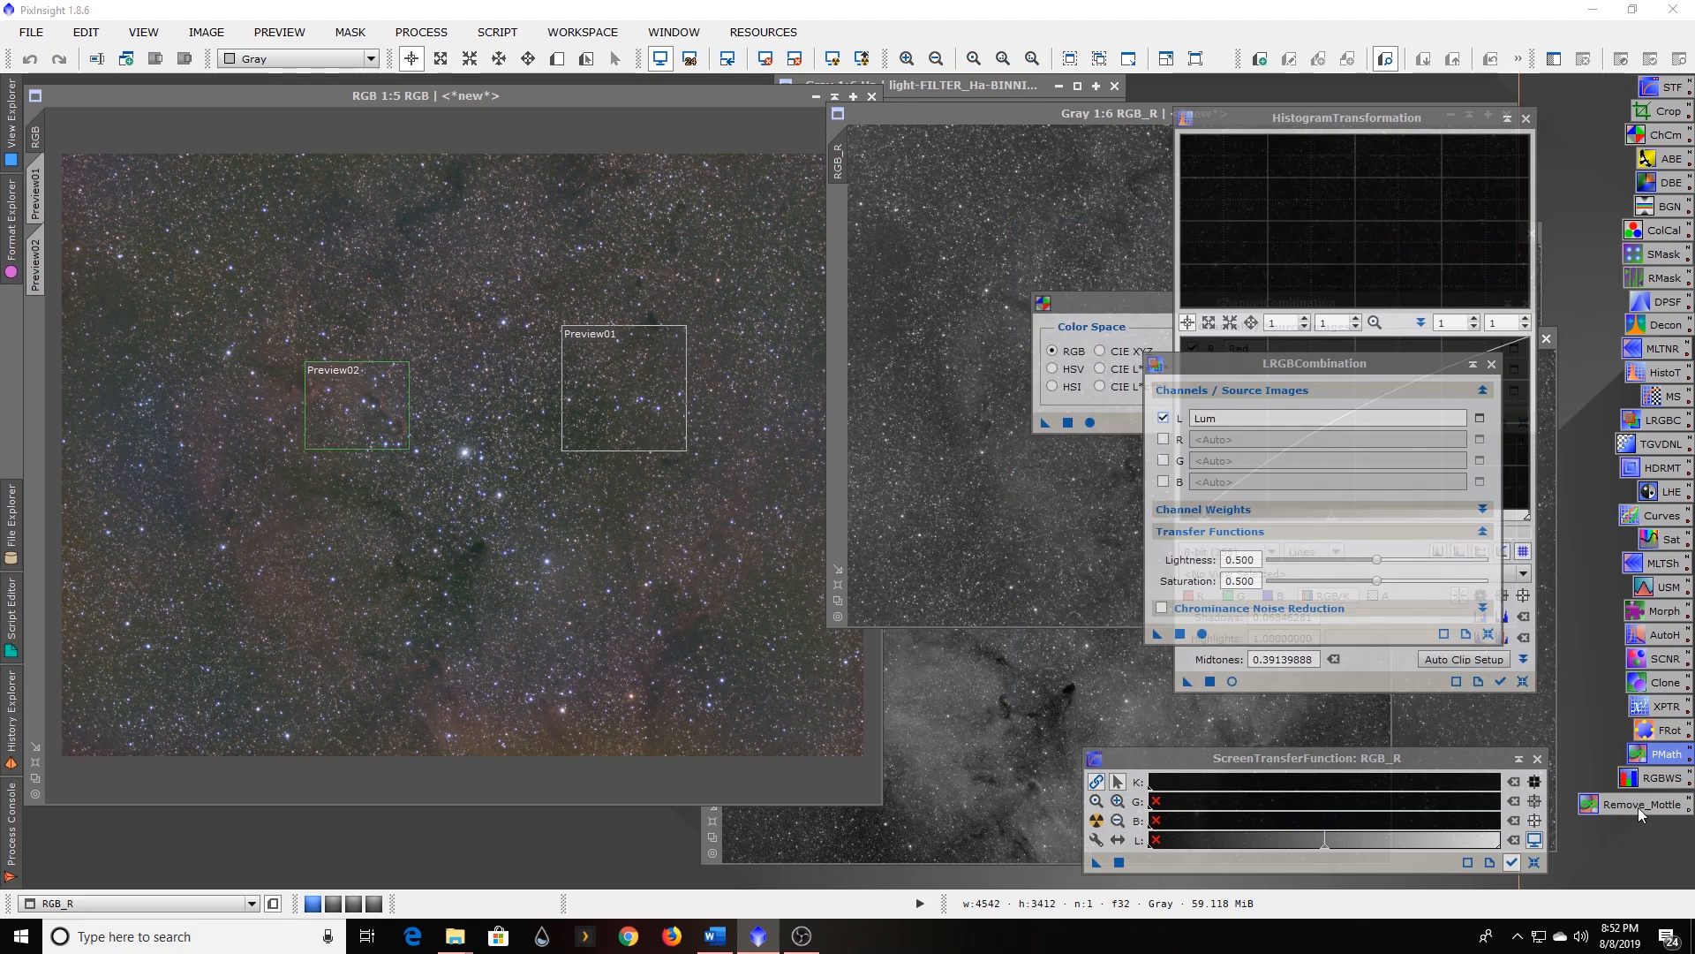
Open PixelMath and clear its existing RGB/K expression.
double_click(1667, 755)
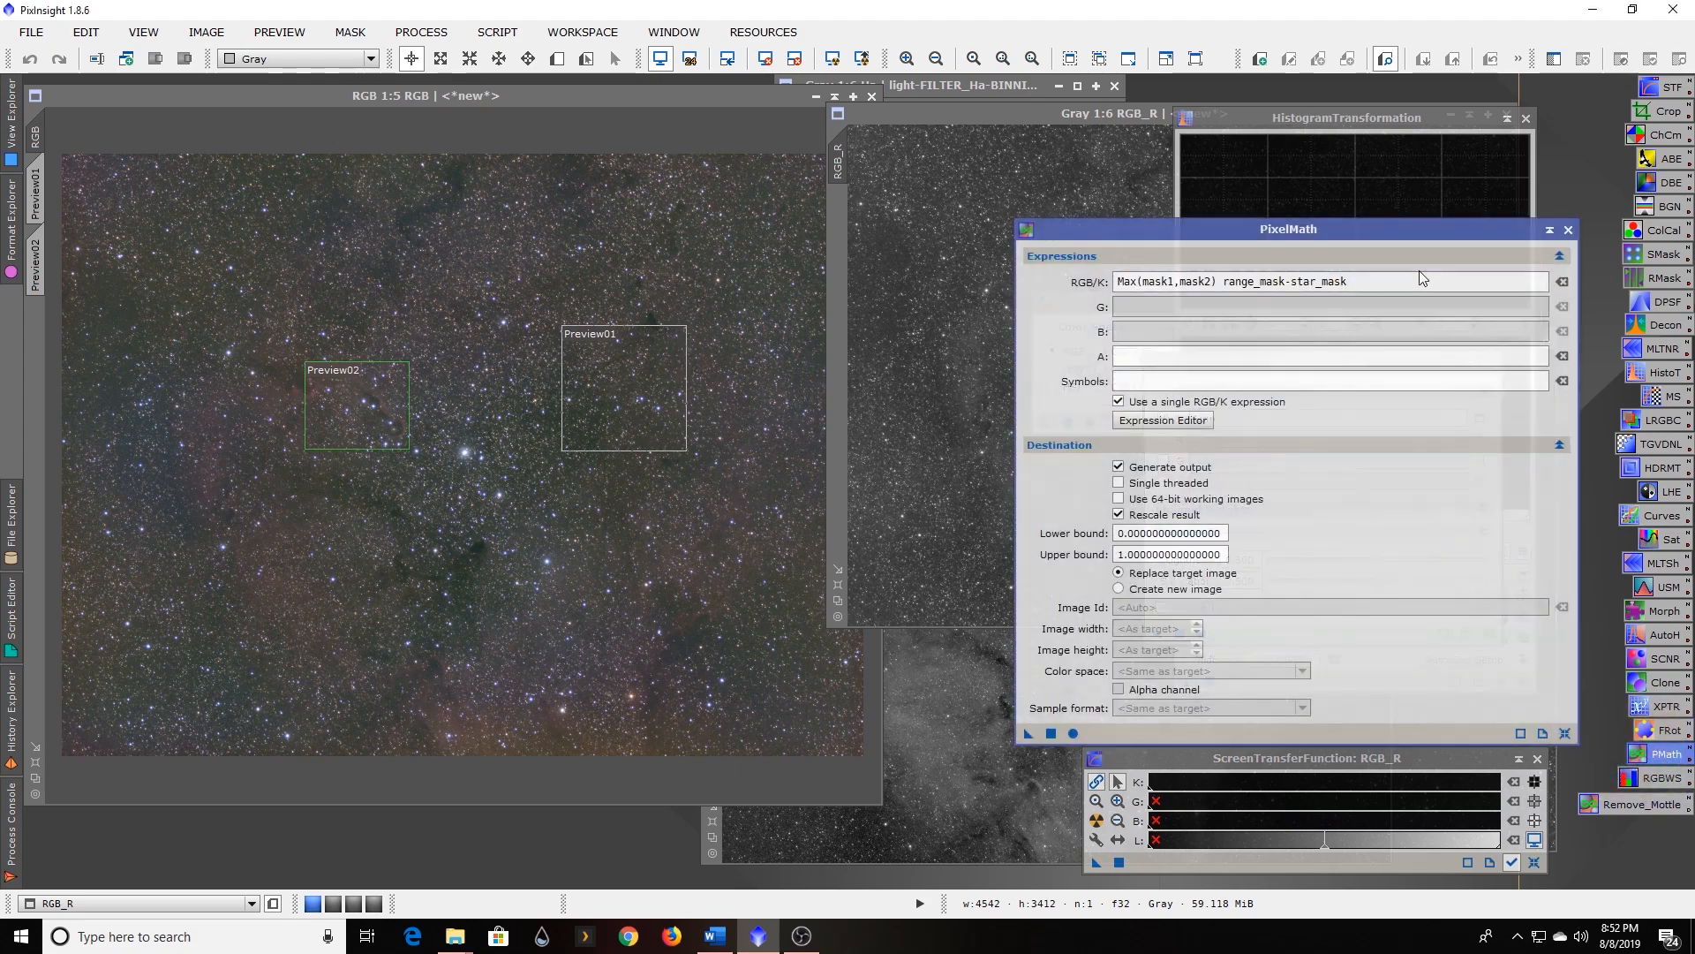
click(1562, 281)
click(1163, 420)
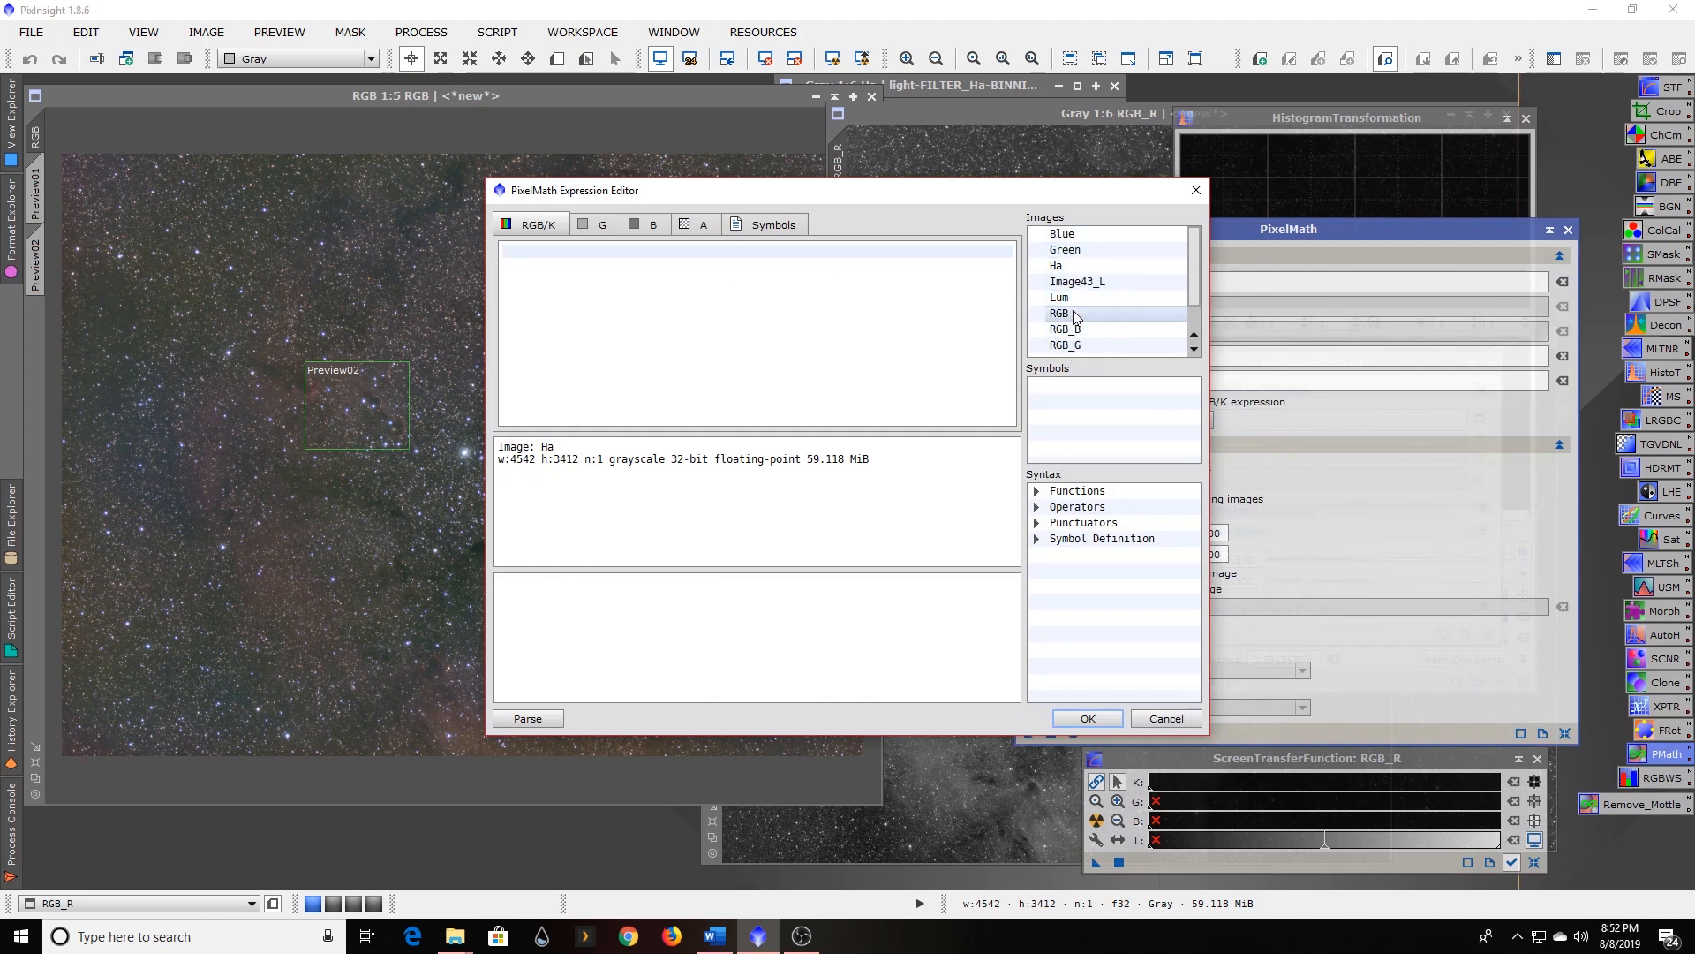
scroll(1073, 323, down, 1)
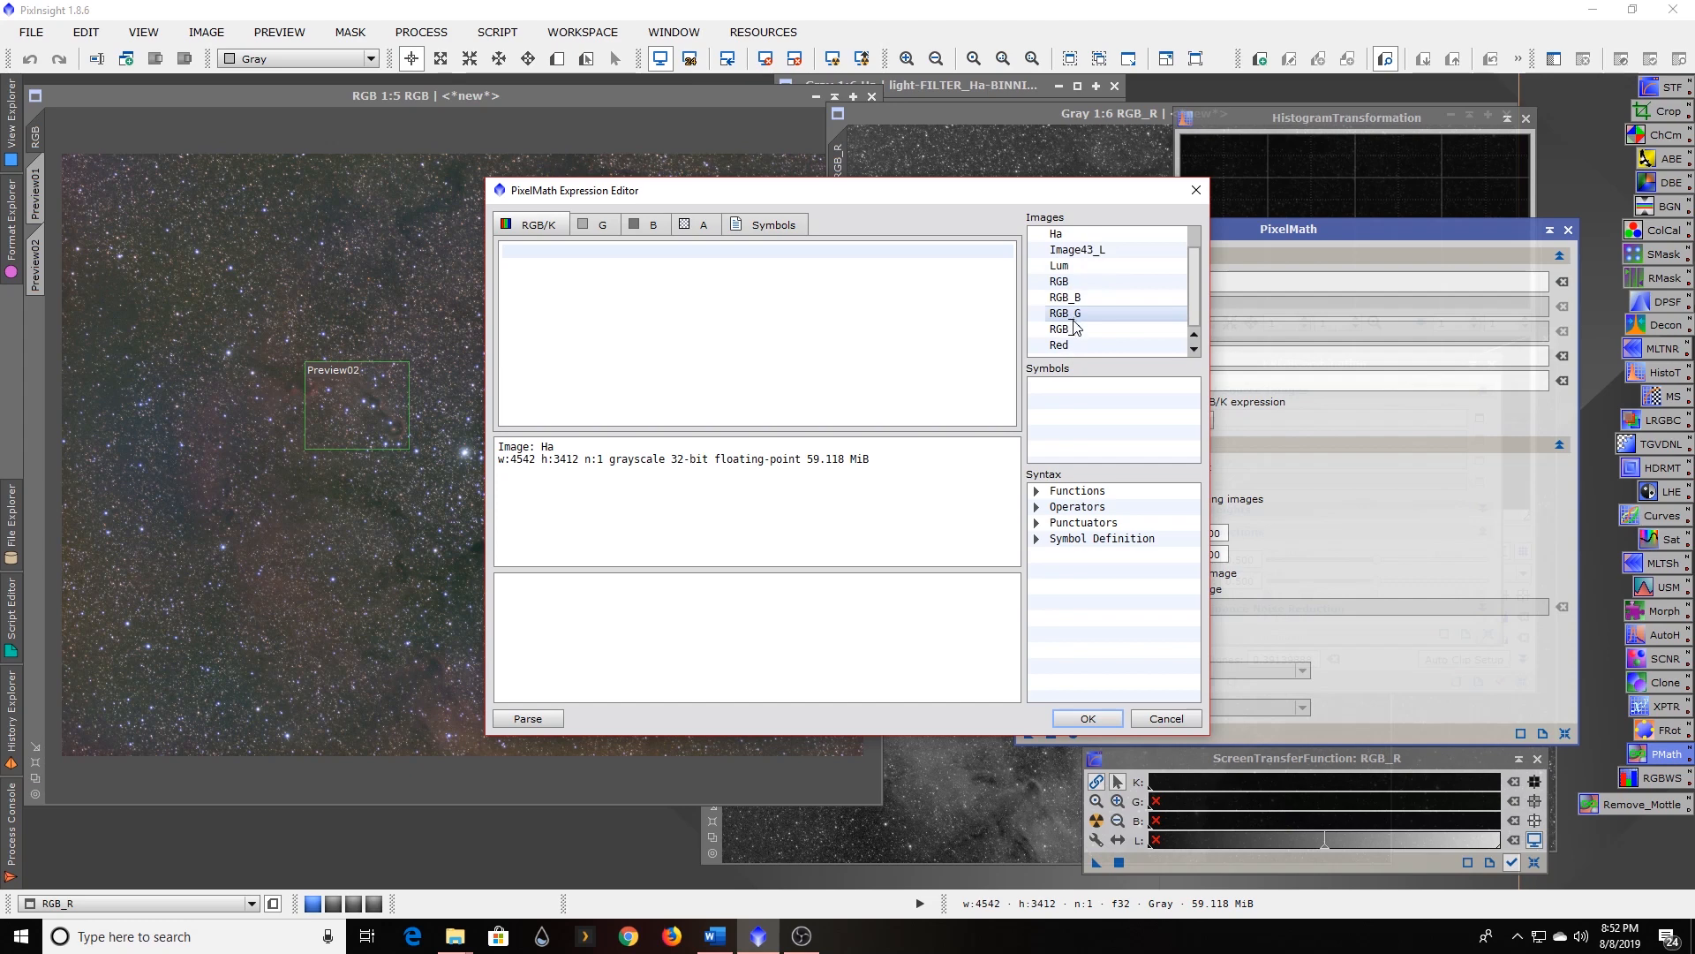
double_click(1079, 331)
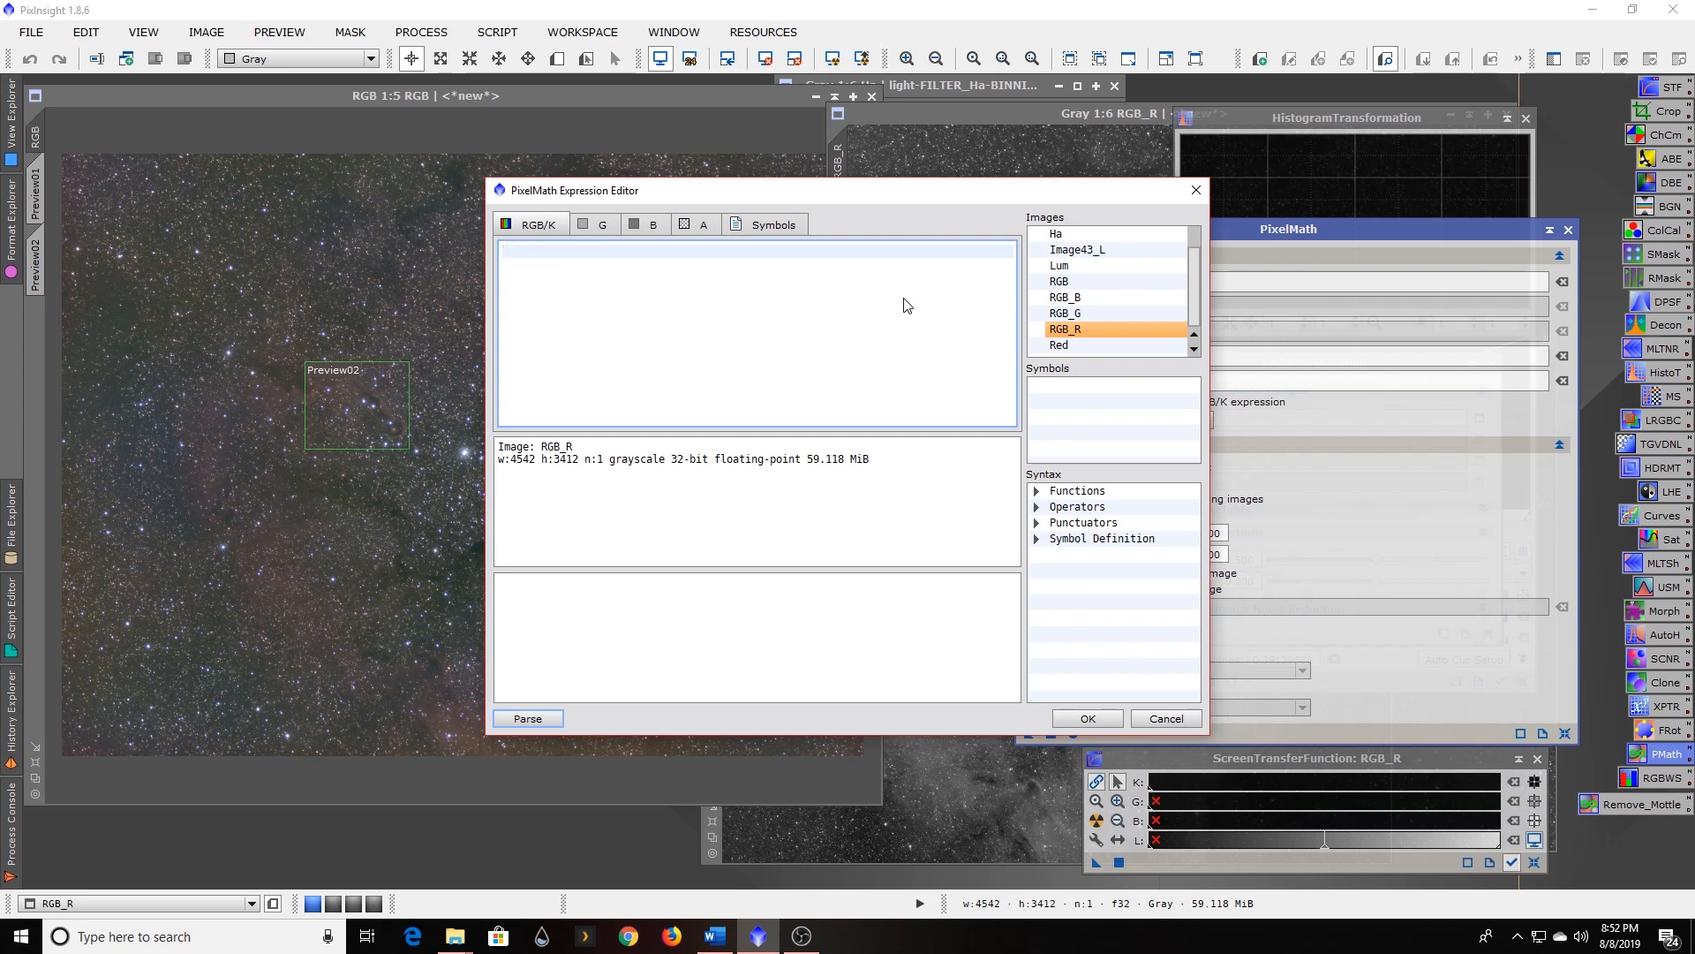
click(1192, 192)
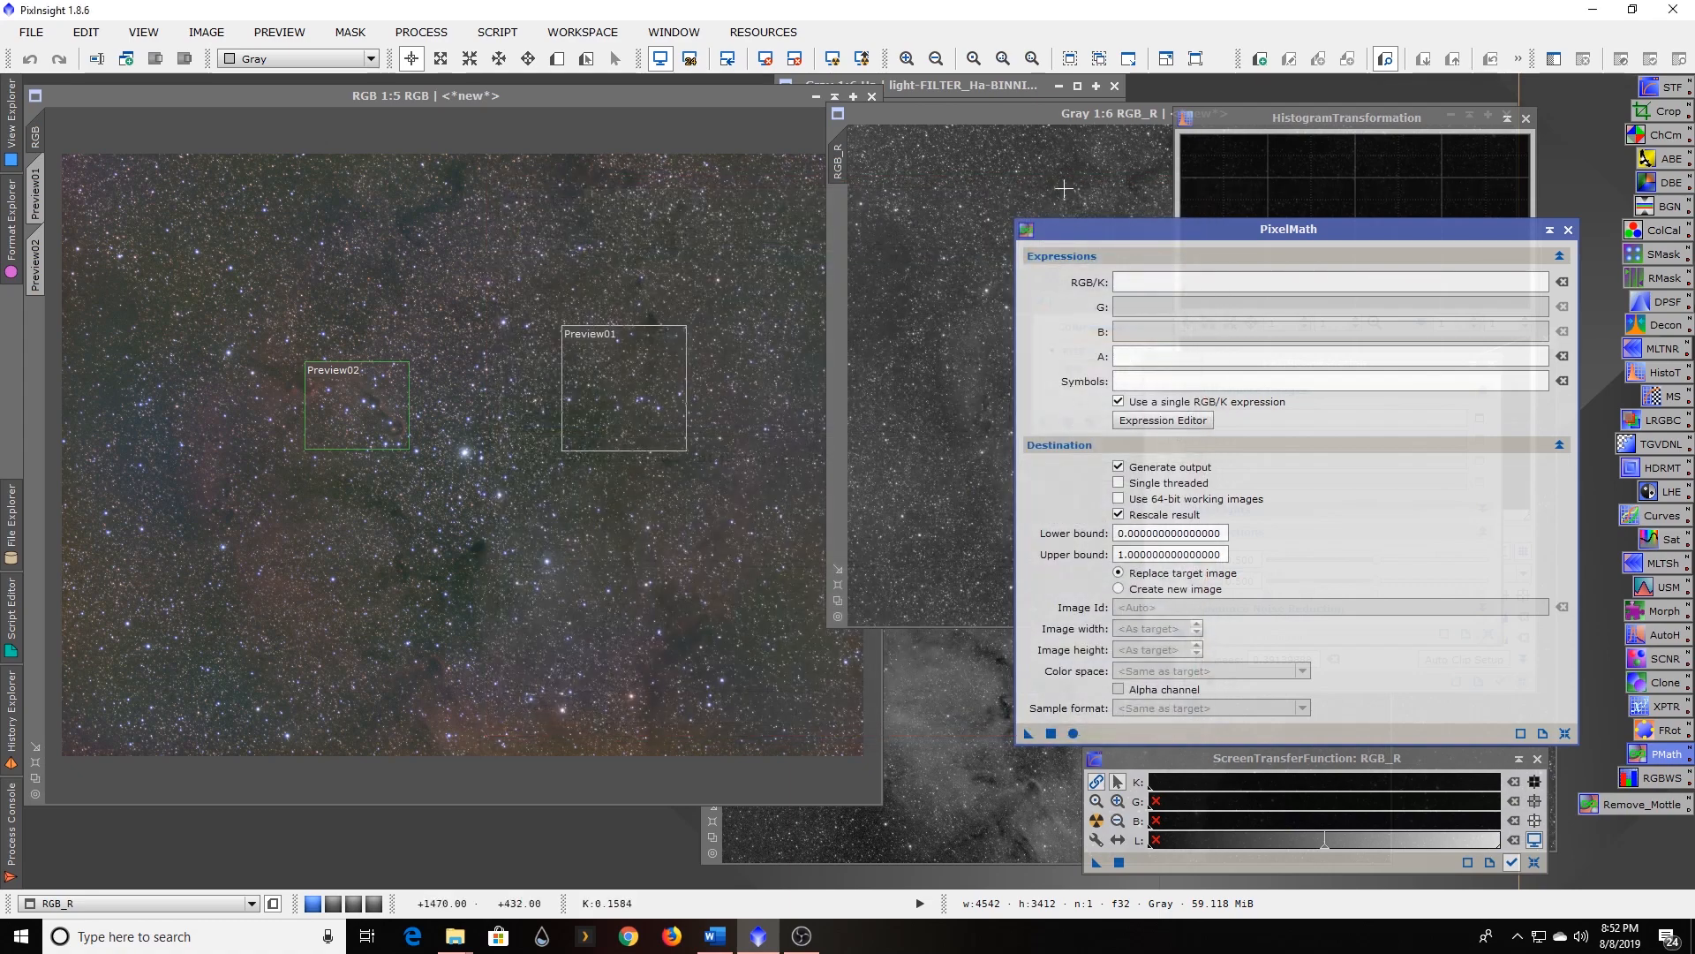
Close the Lum image without saving its changes.
click(911, 827)
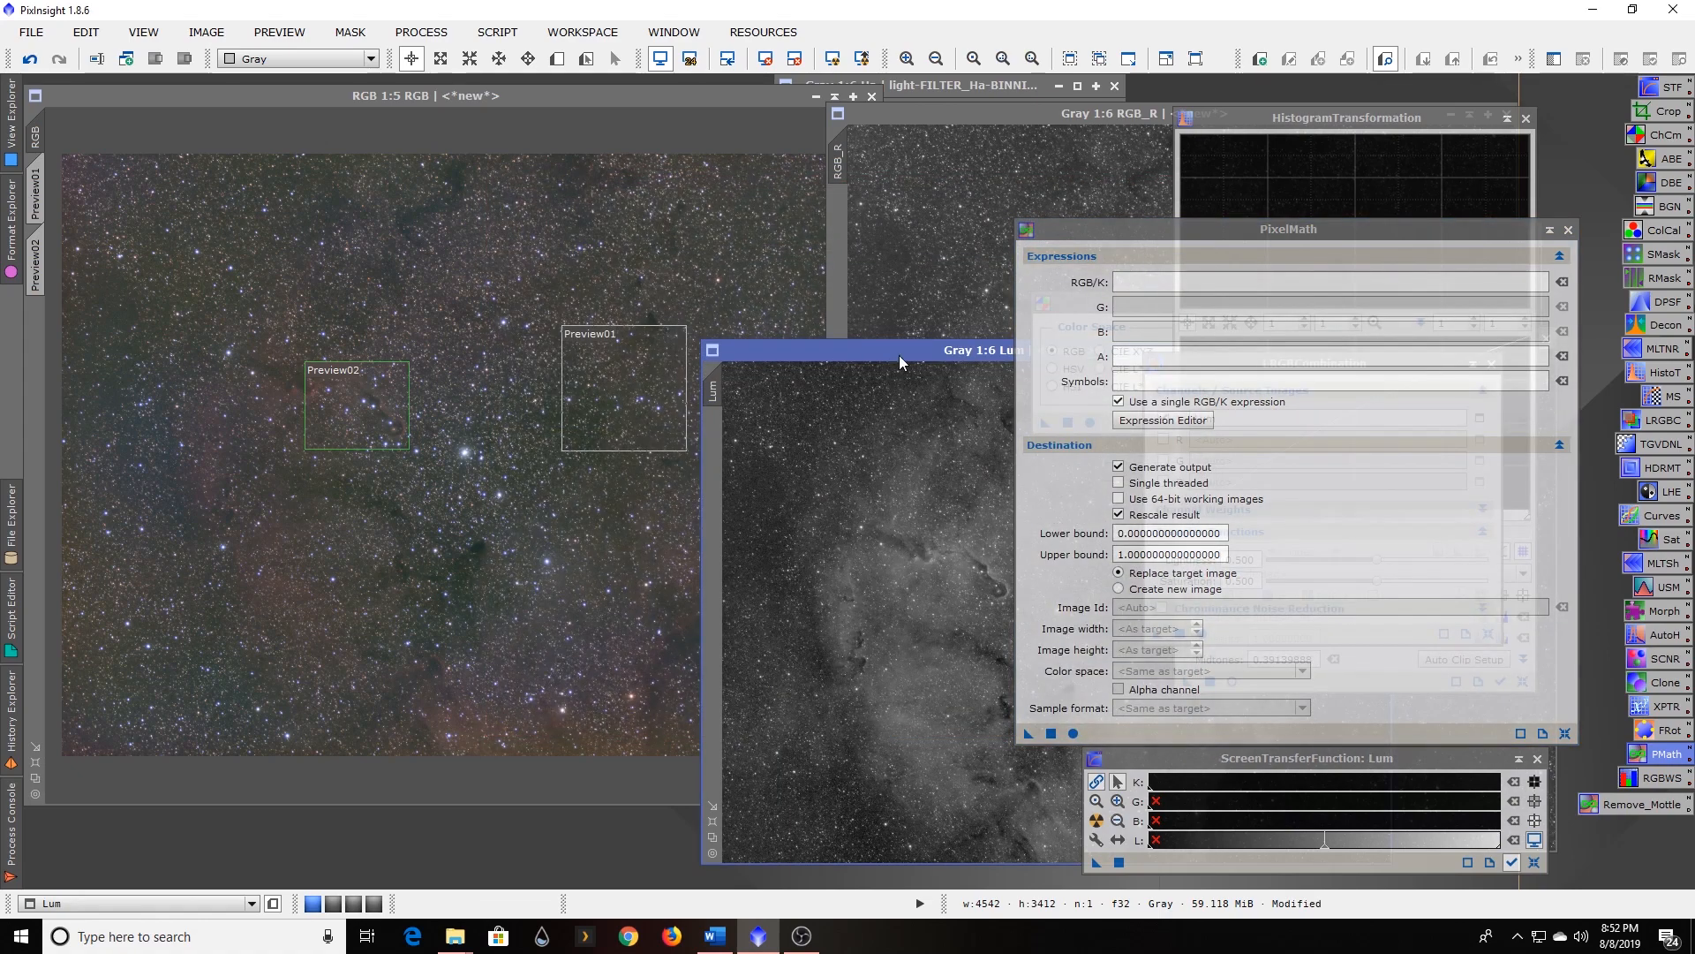
drag(899, 355, 425, 343)
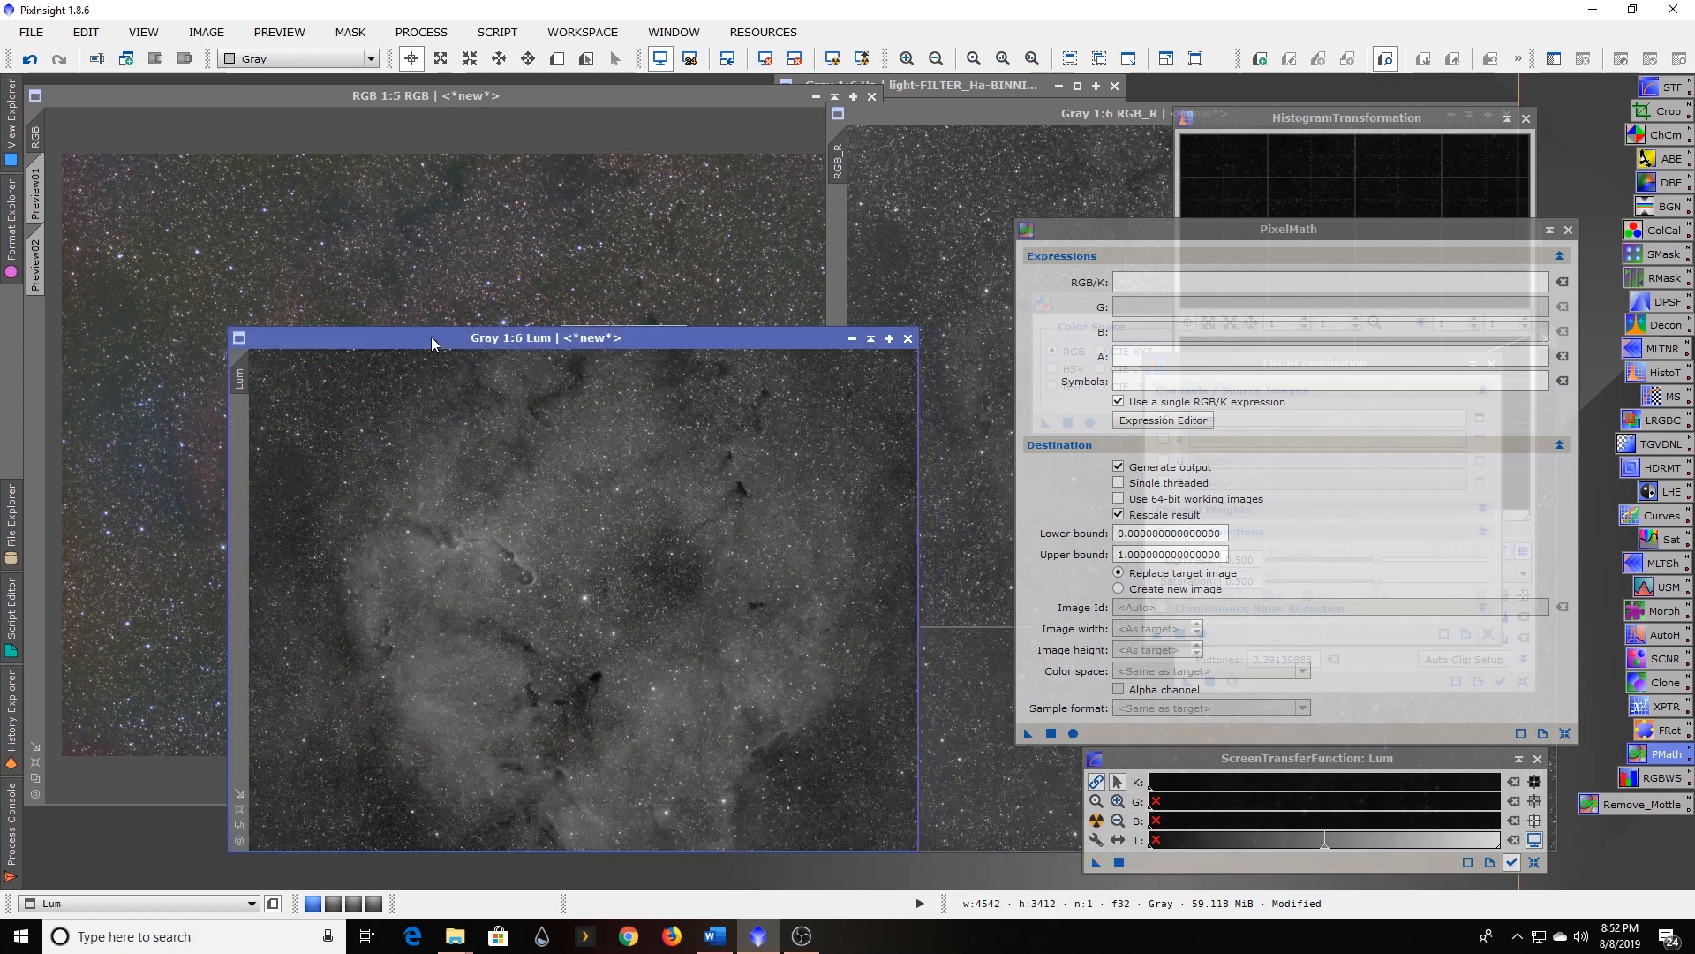
click(908, 338)
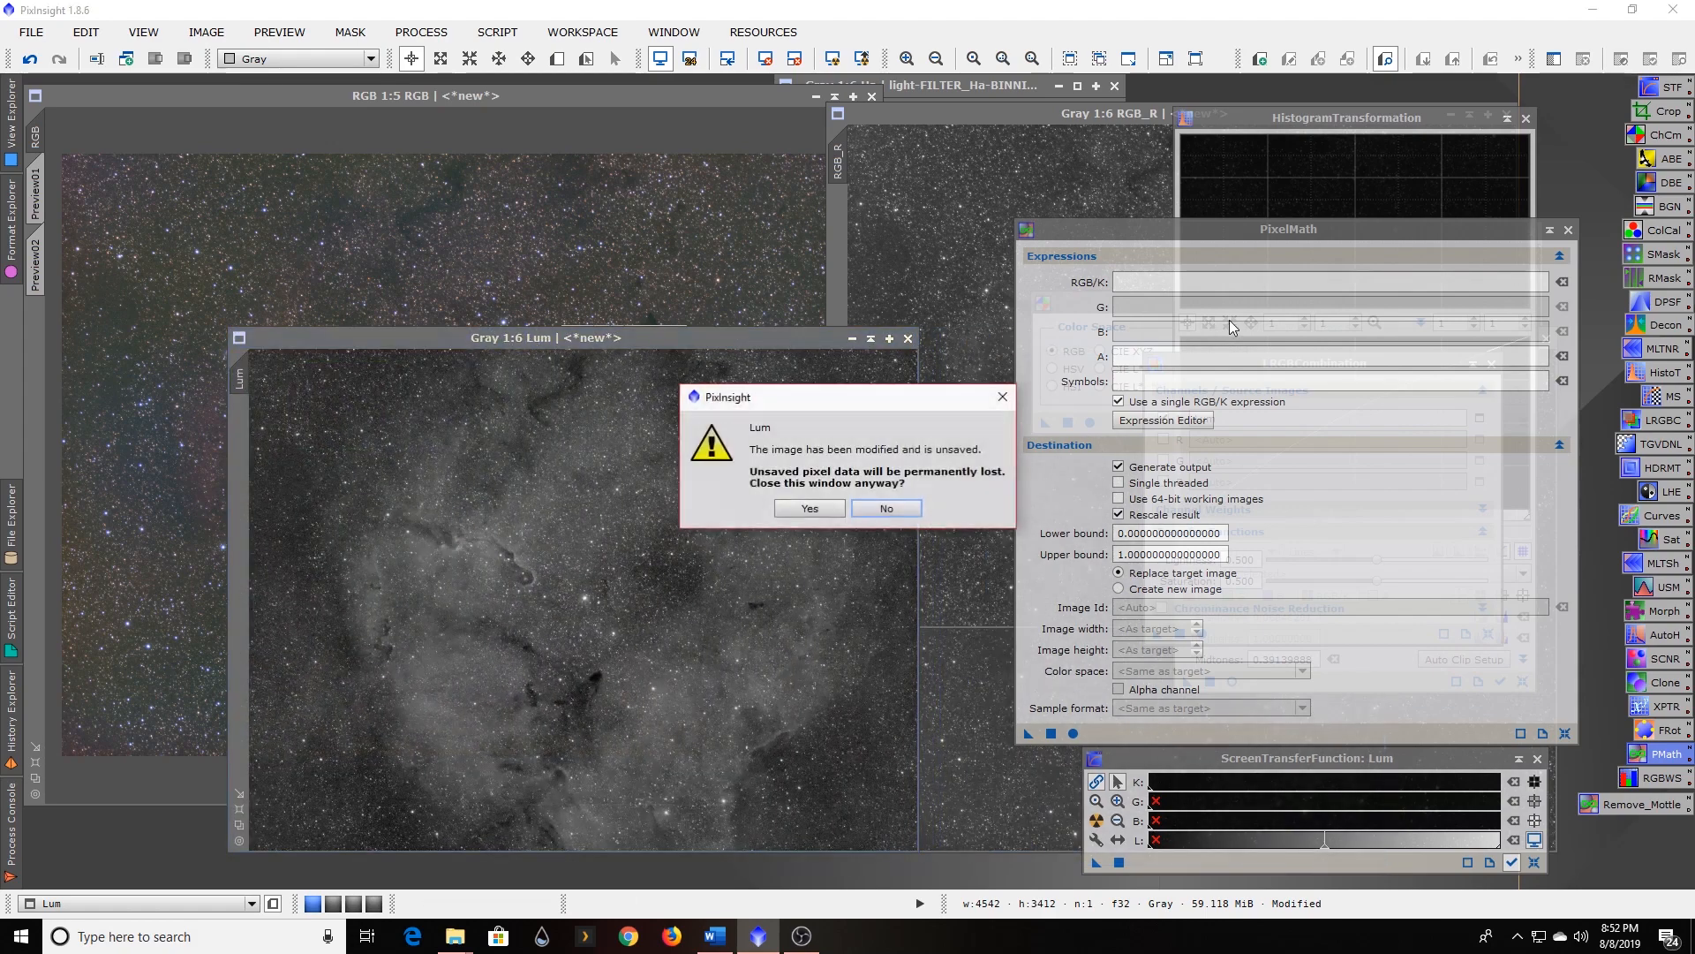
click(817, 507)
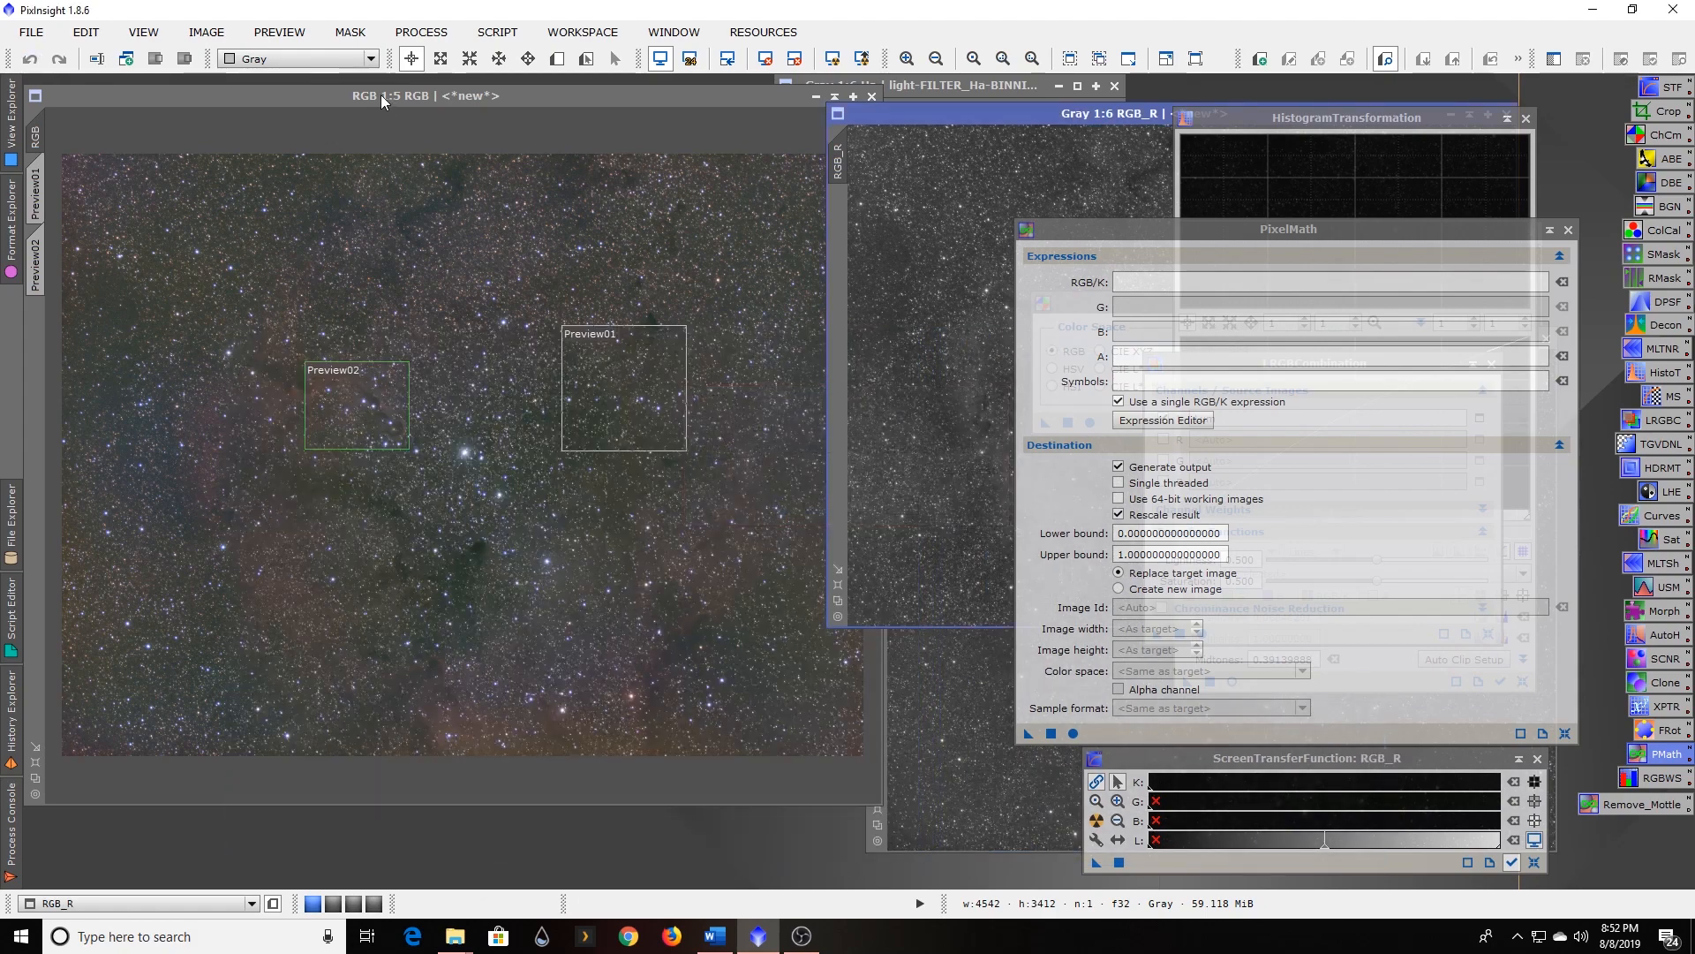
With the RGB image as target, build the PixelMath RGB/K expression RGB_R*.4+Ha*.6 in the Expression Editor.
click(290, 91)
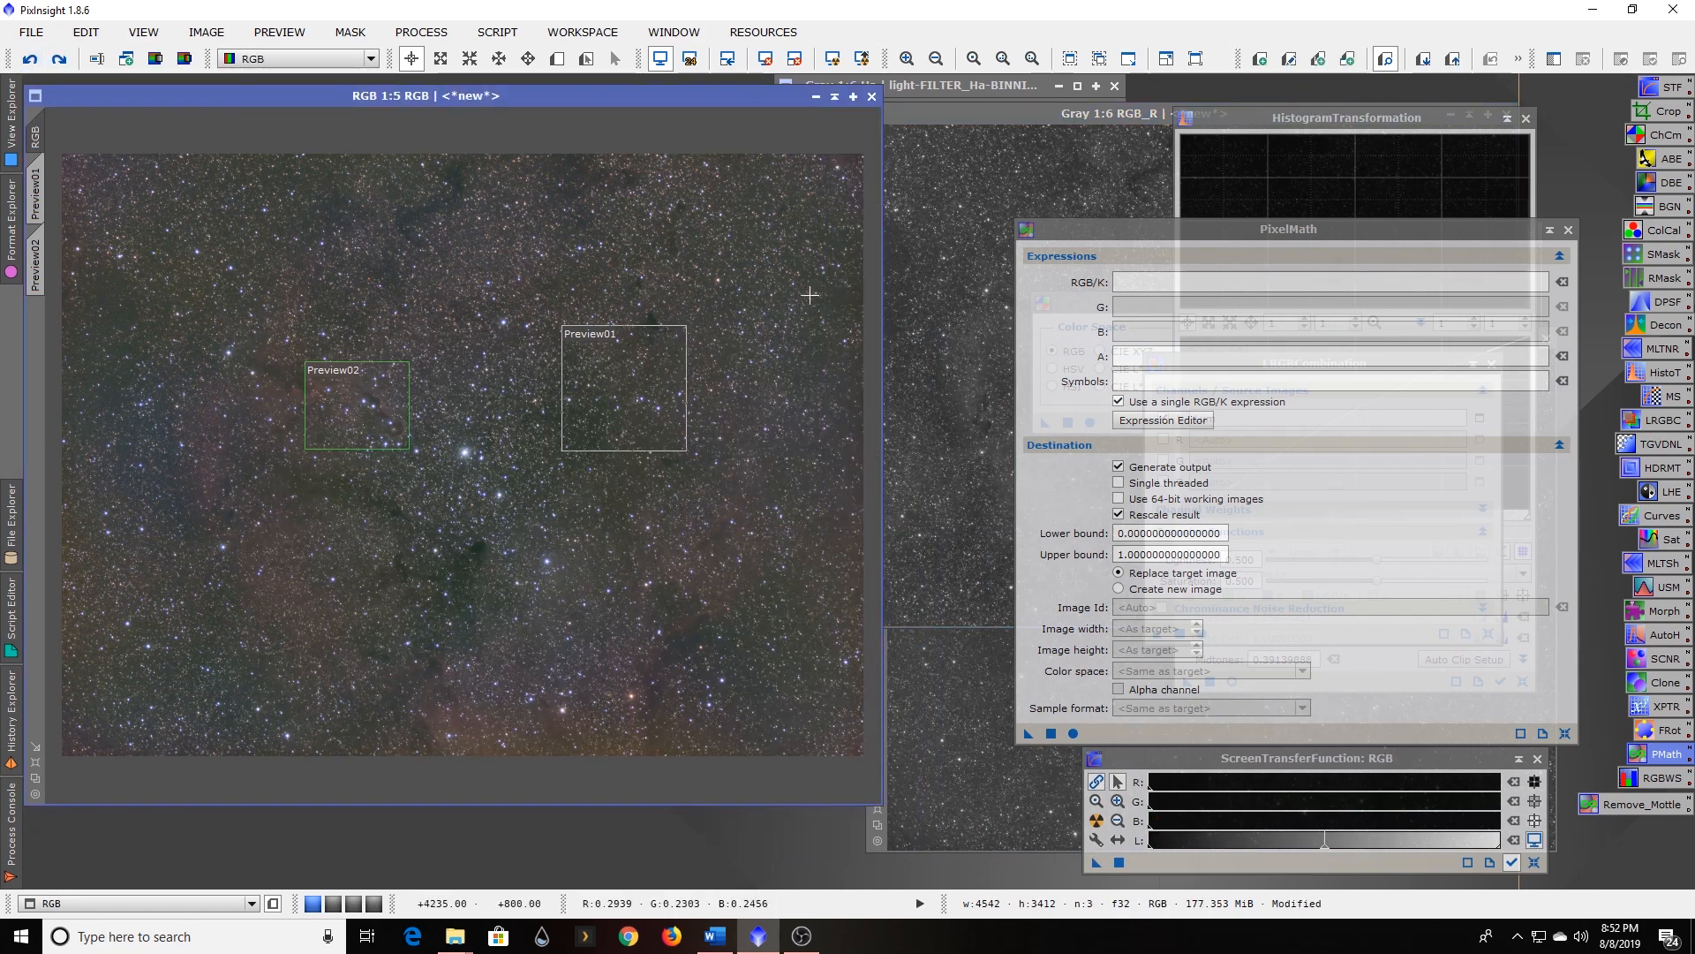
click(1419, 284)
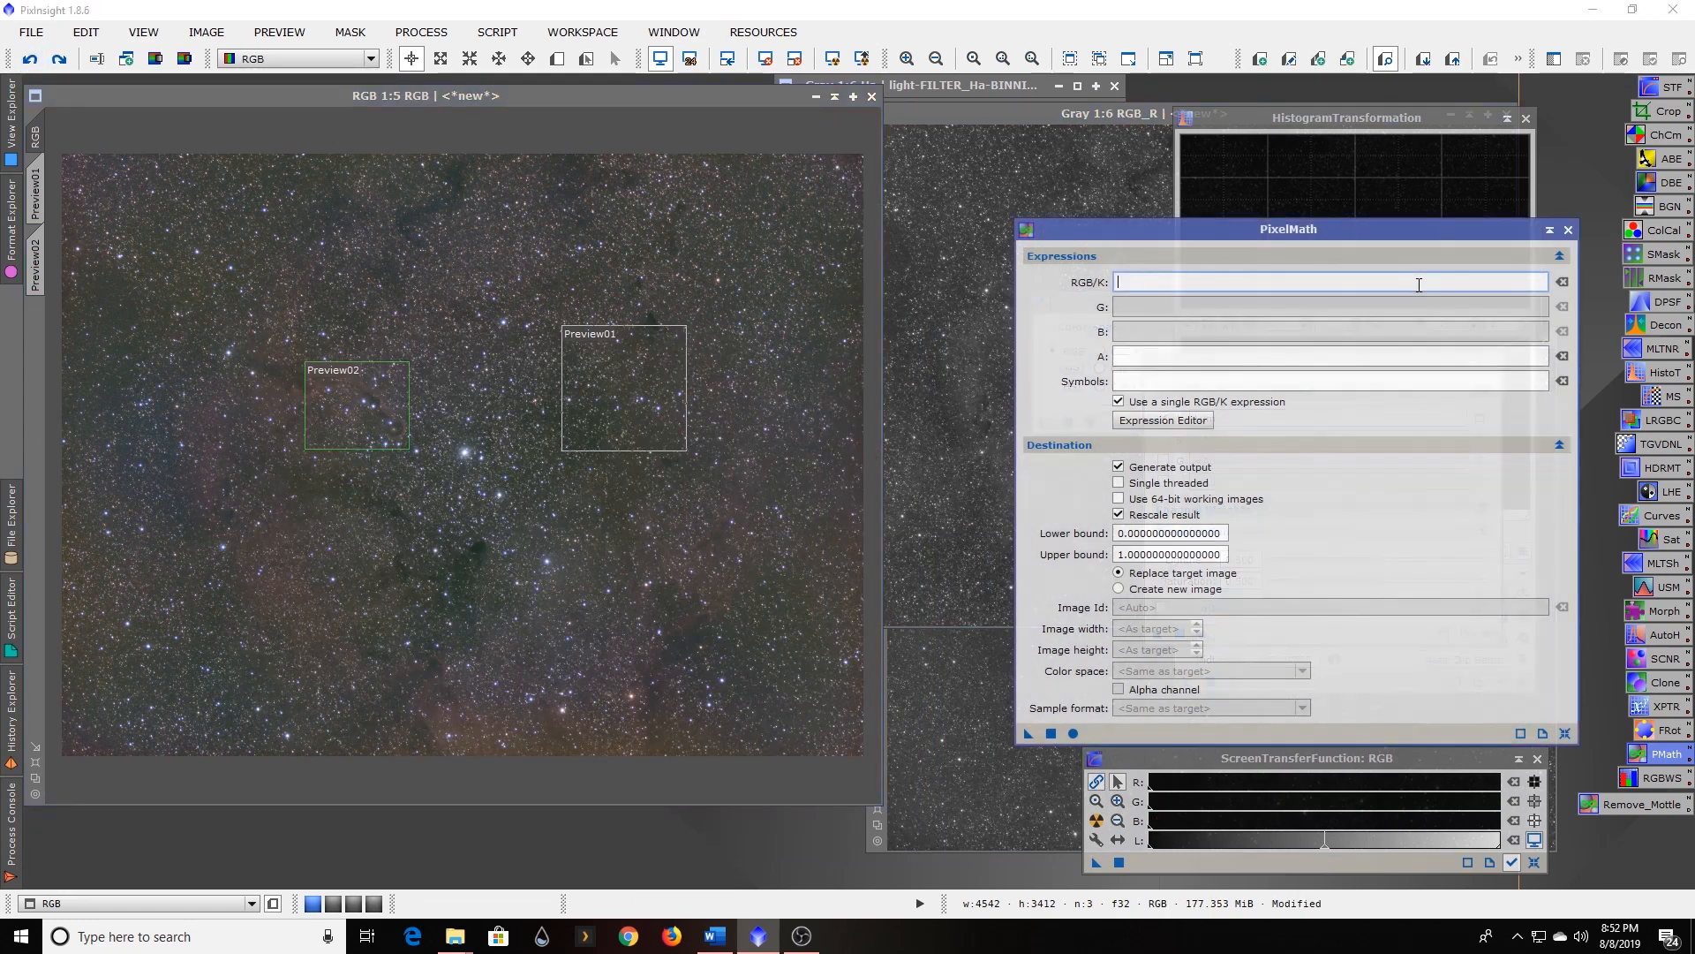
click(1163, 420)
double_click(1074, 303)
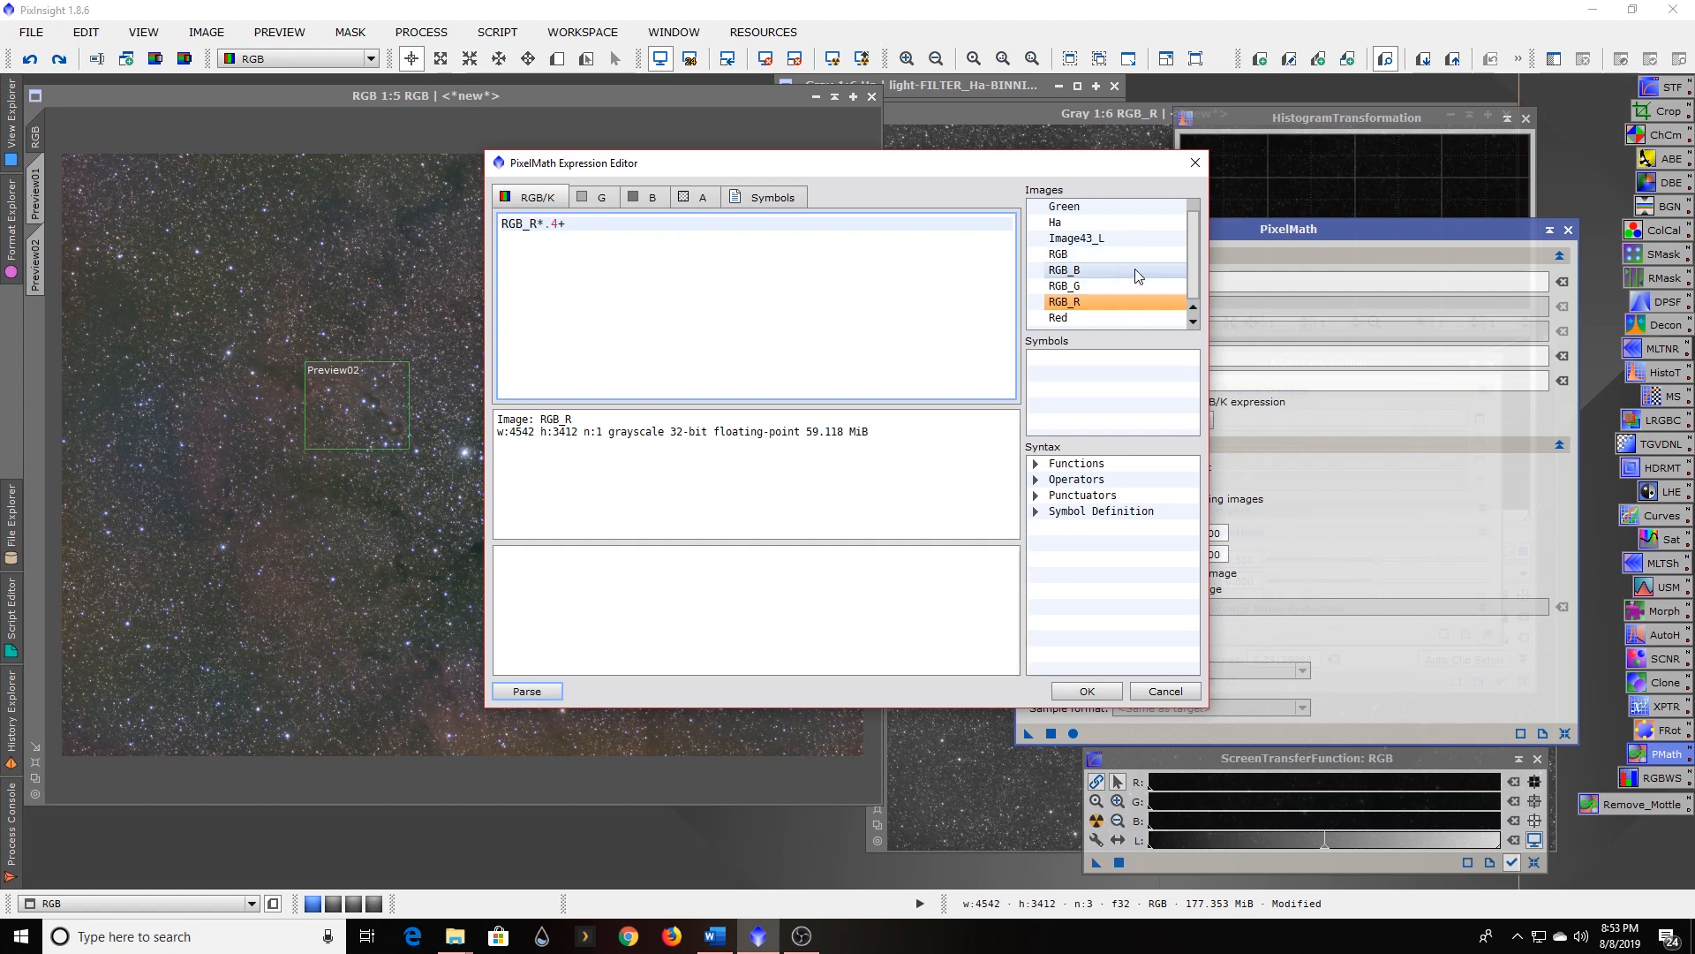
click(1192, 284)
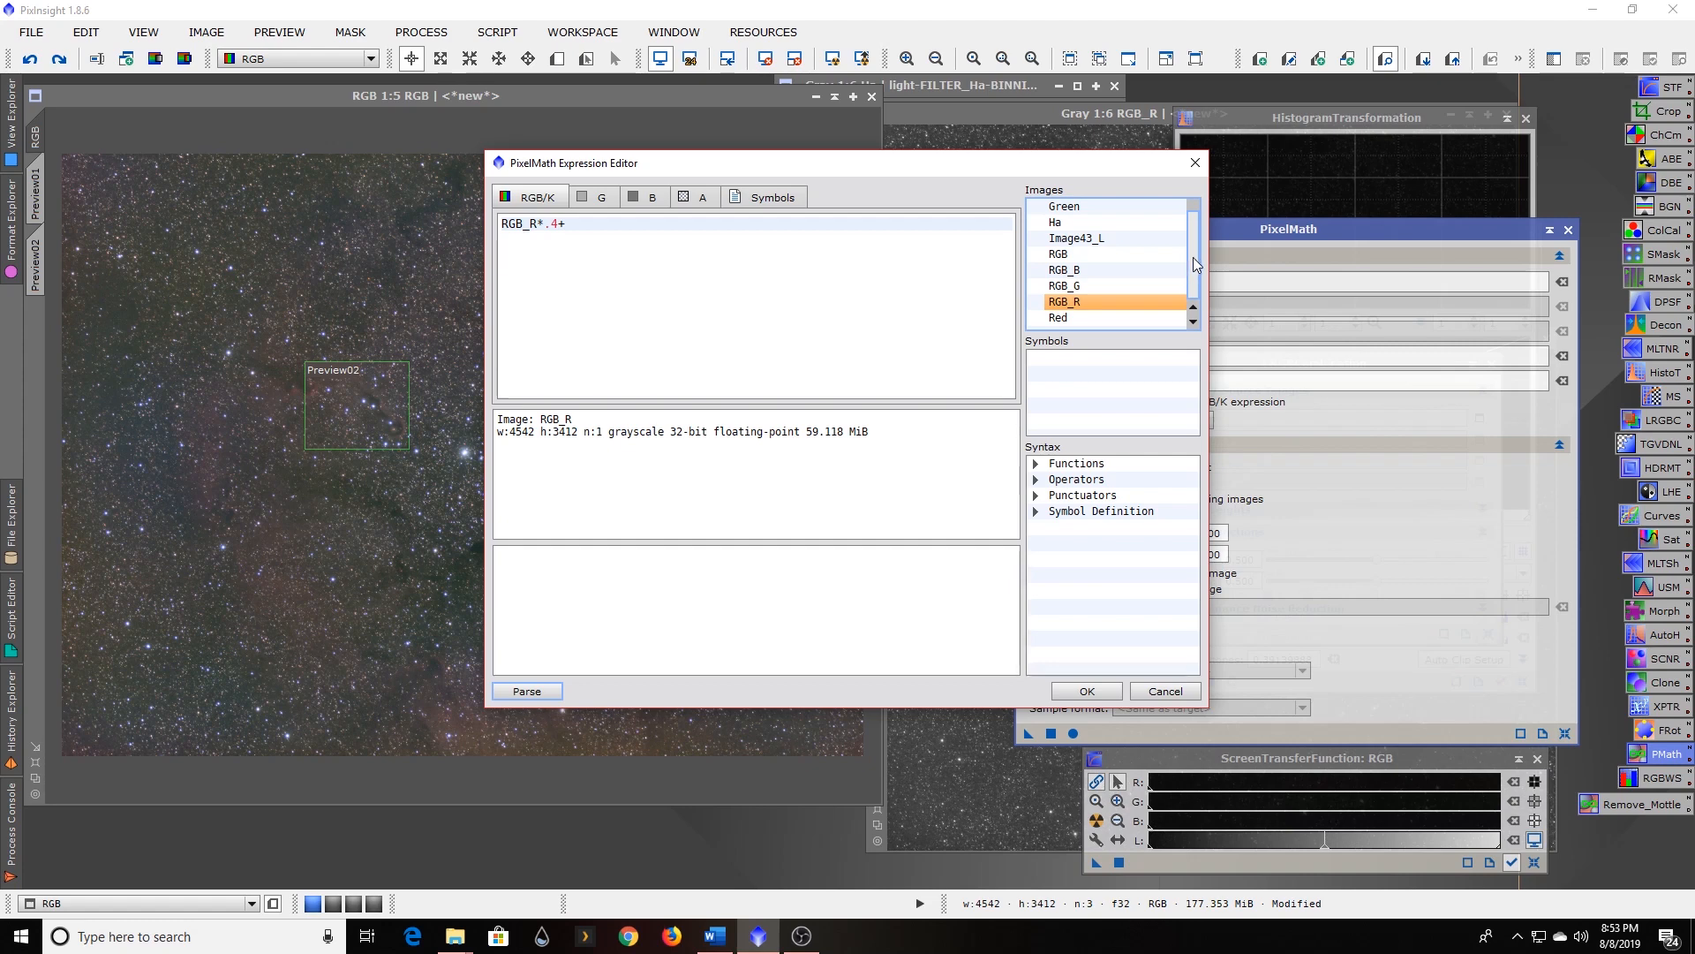
double_click(1056, 229)
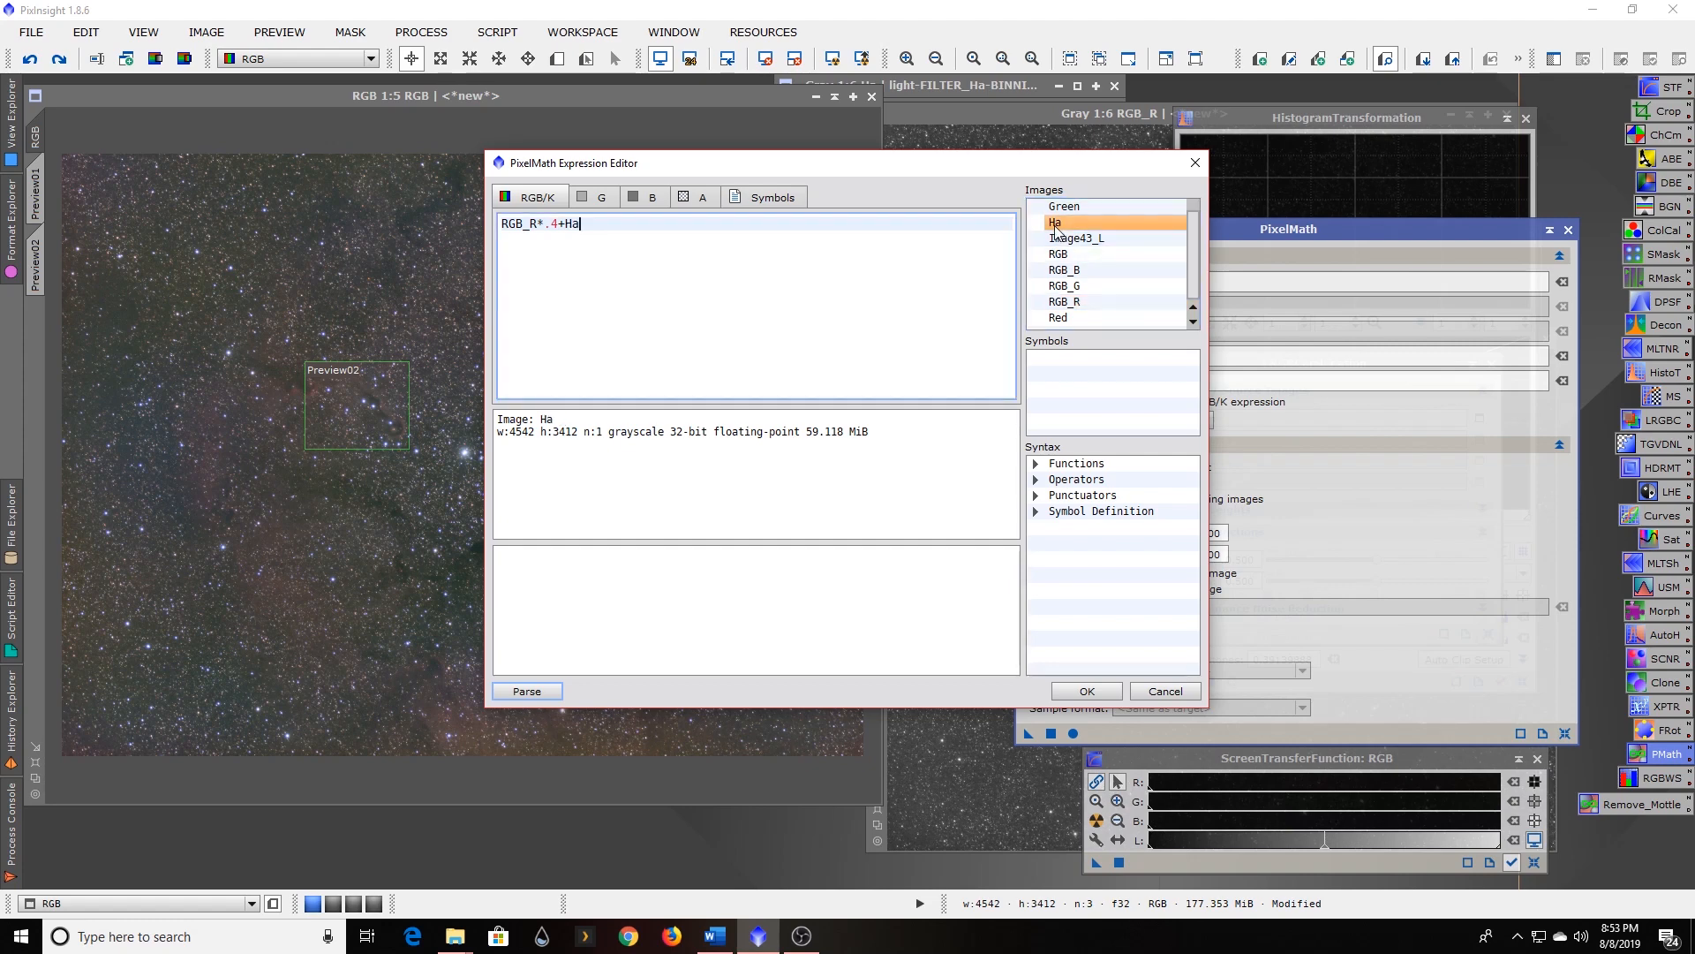
text(*)
click(1087, 690)
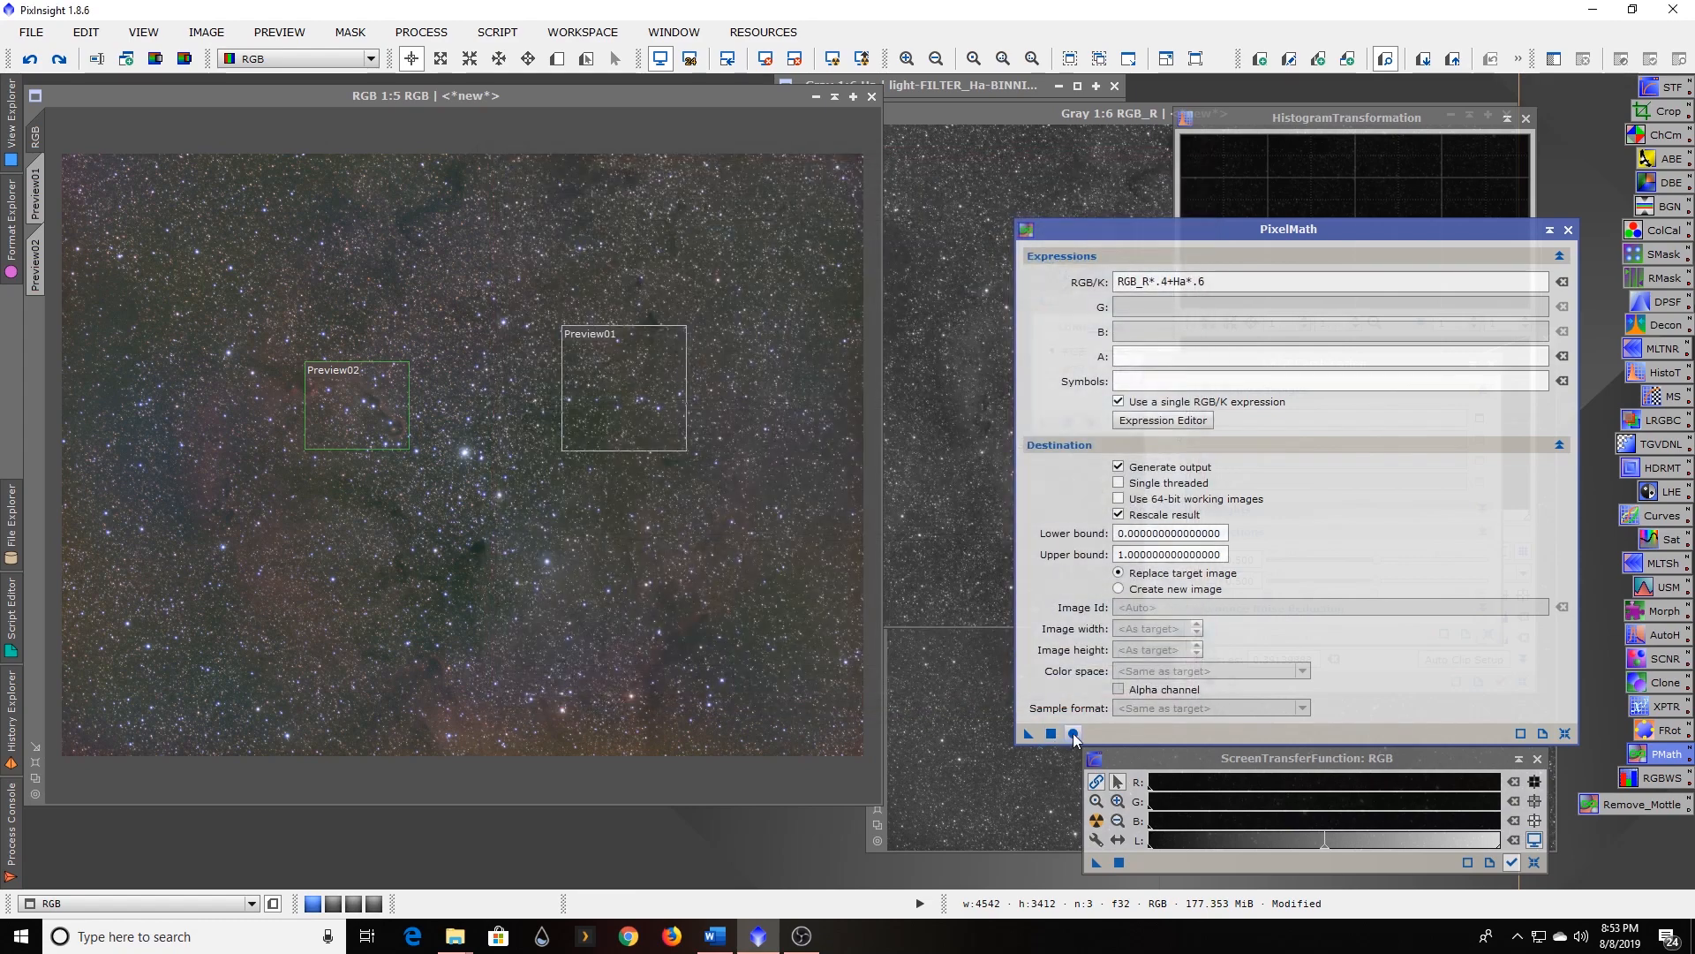
Try applying the PixelMath expression directly to the RGB image, and undo it.
click(1052, 734)
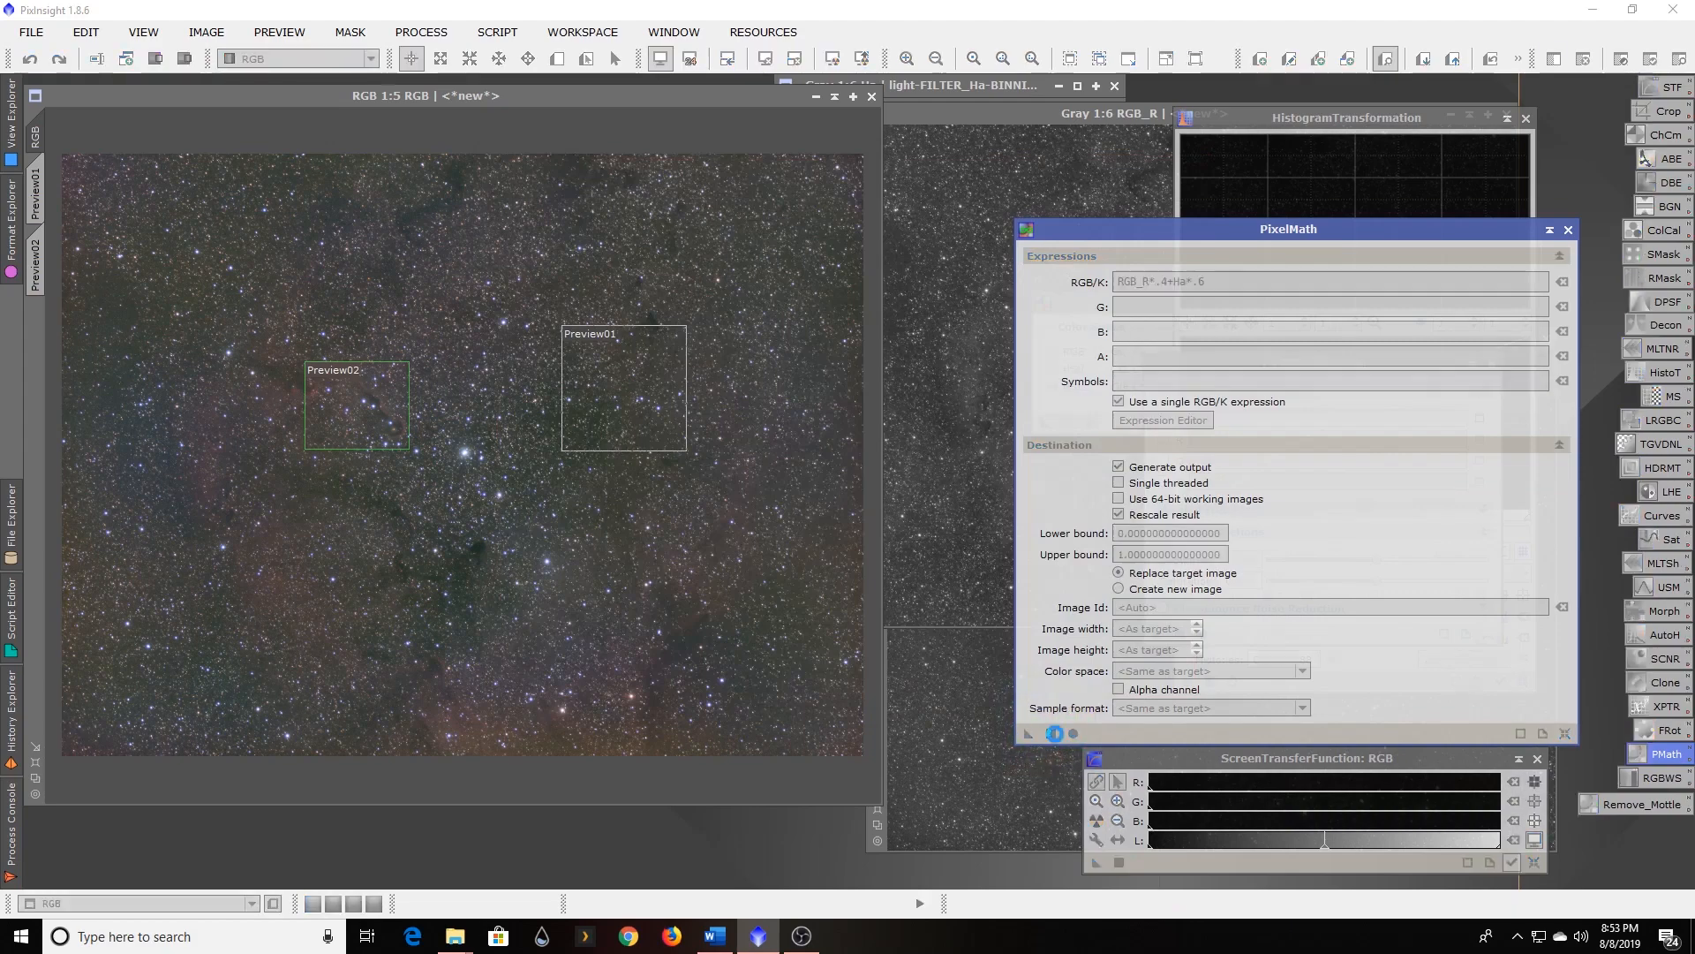
drag(520, 94, 422, 72)
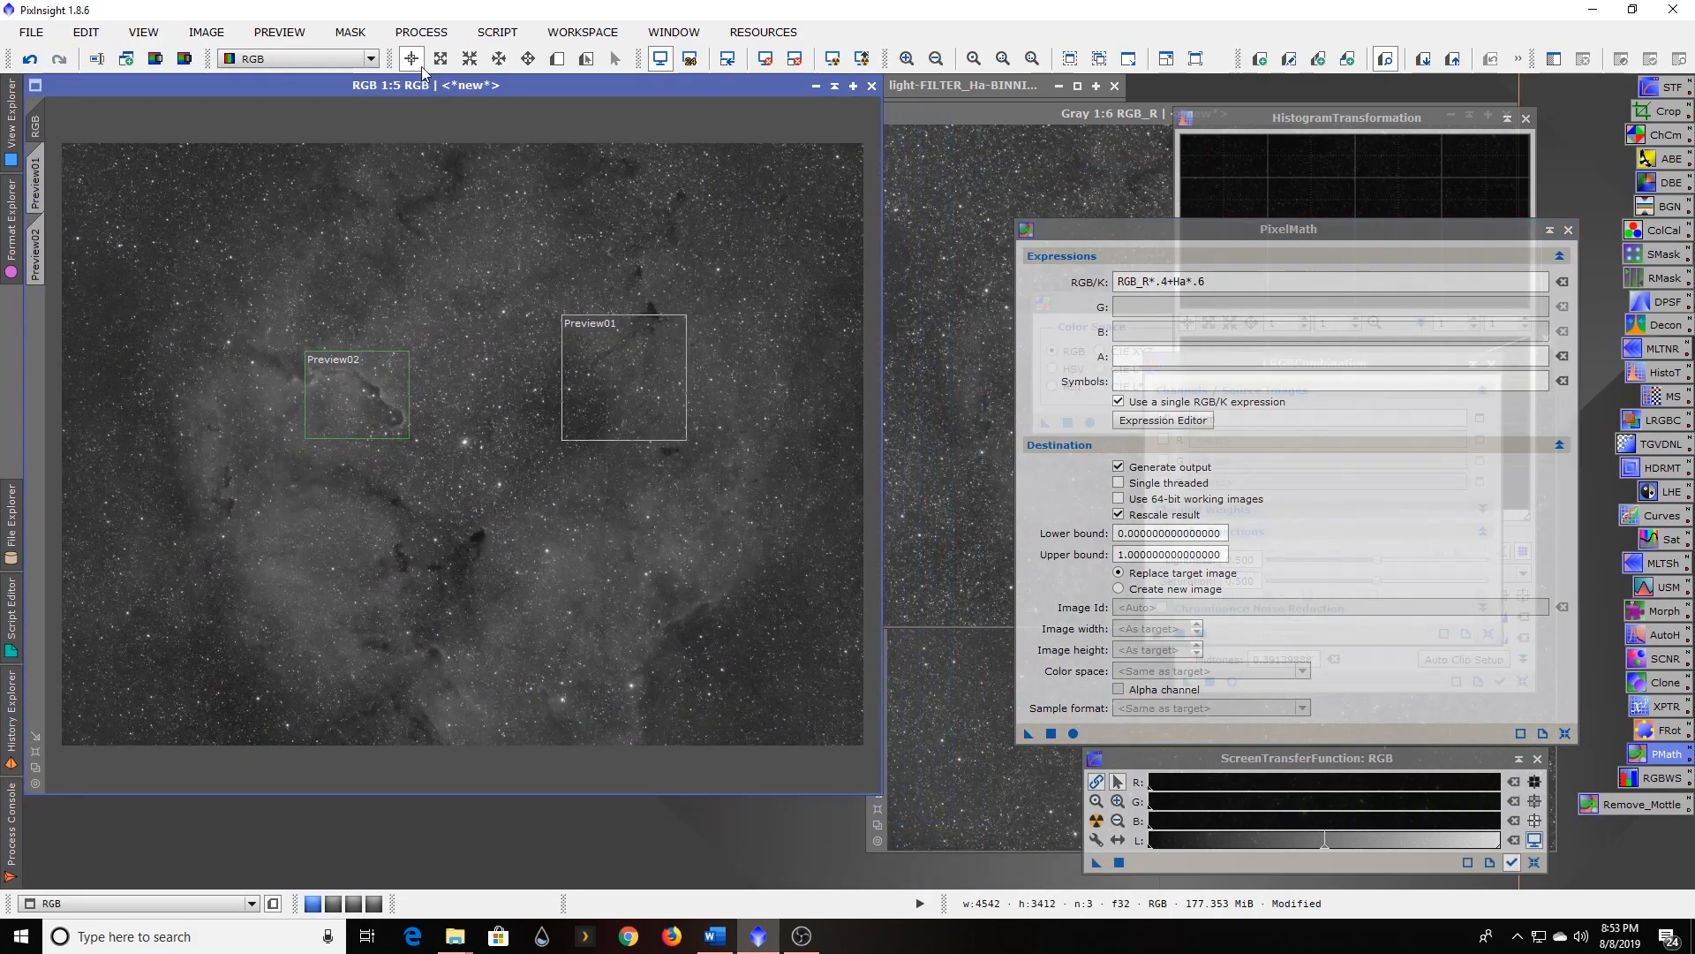
click(30, 58)
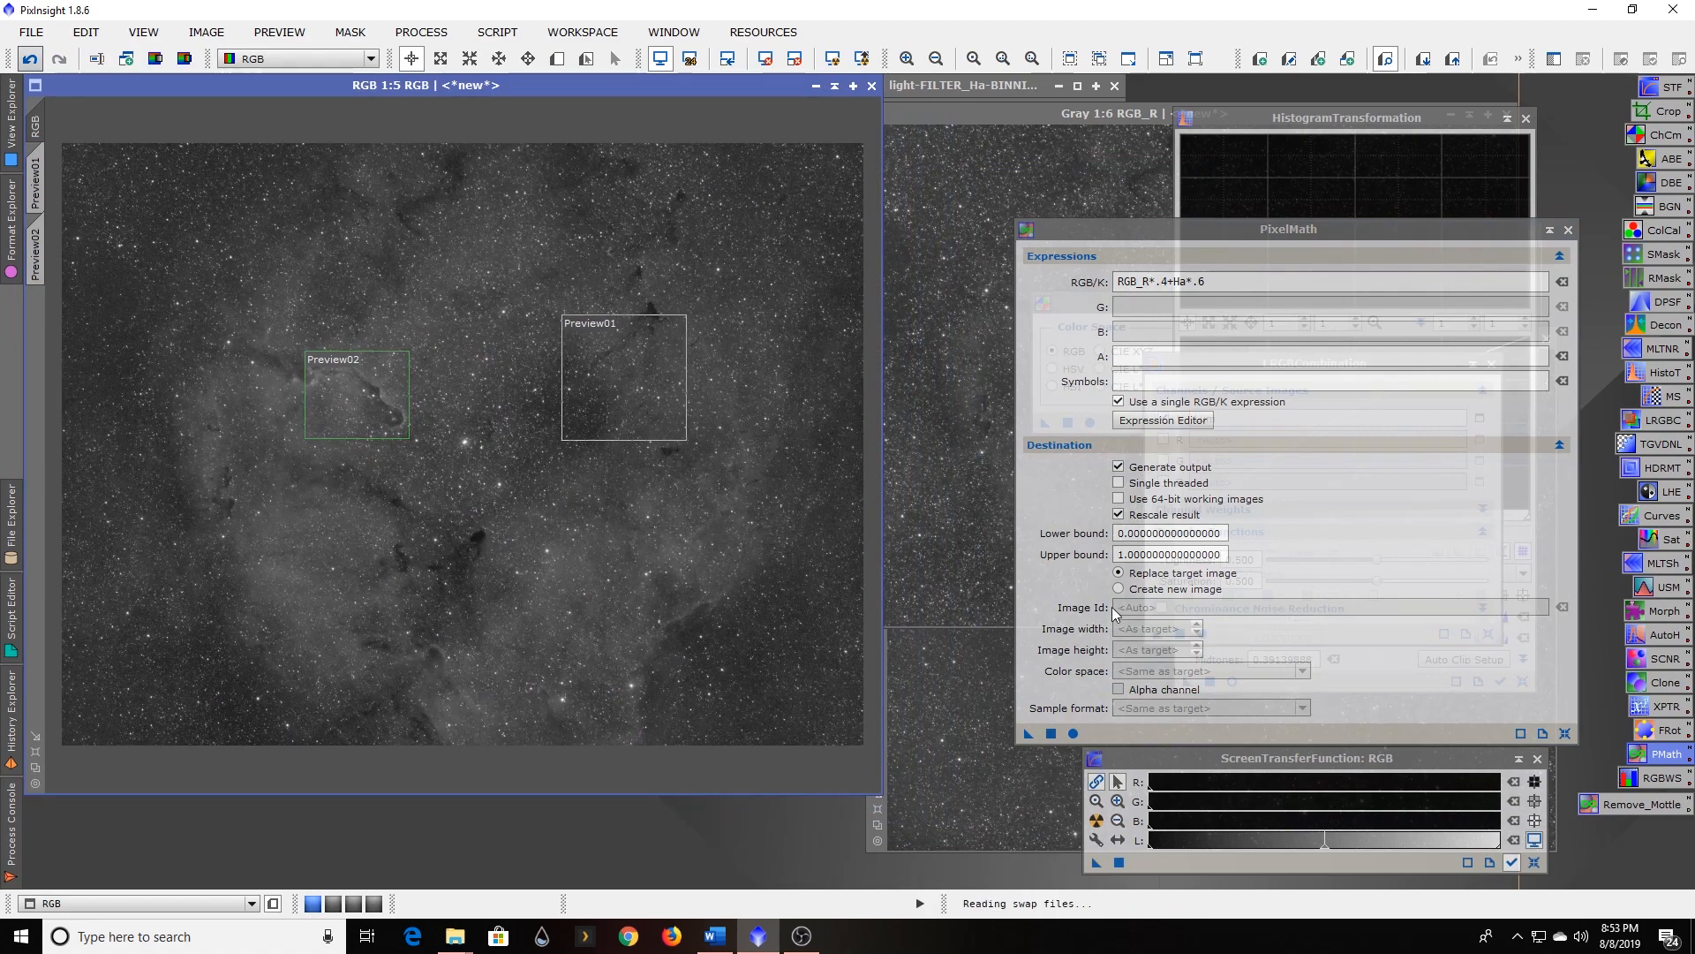
Set PixelMath to create a new image with the ID new_red, apply the expression, and move the resulting image clear of the RGB image.
click(1119, 588)
click(1163, 605)
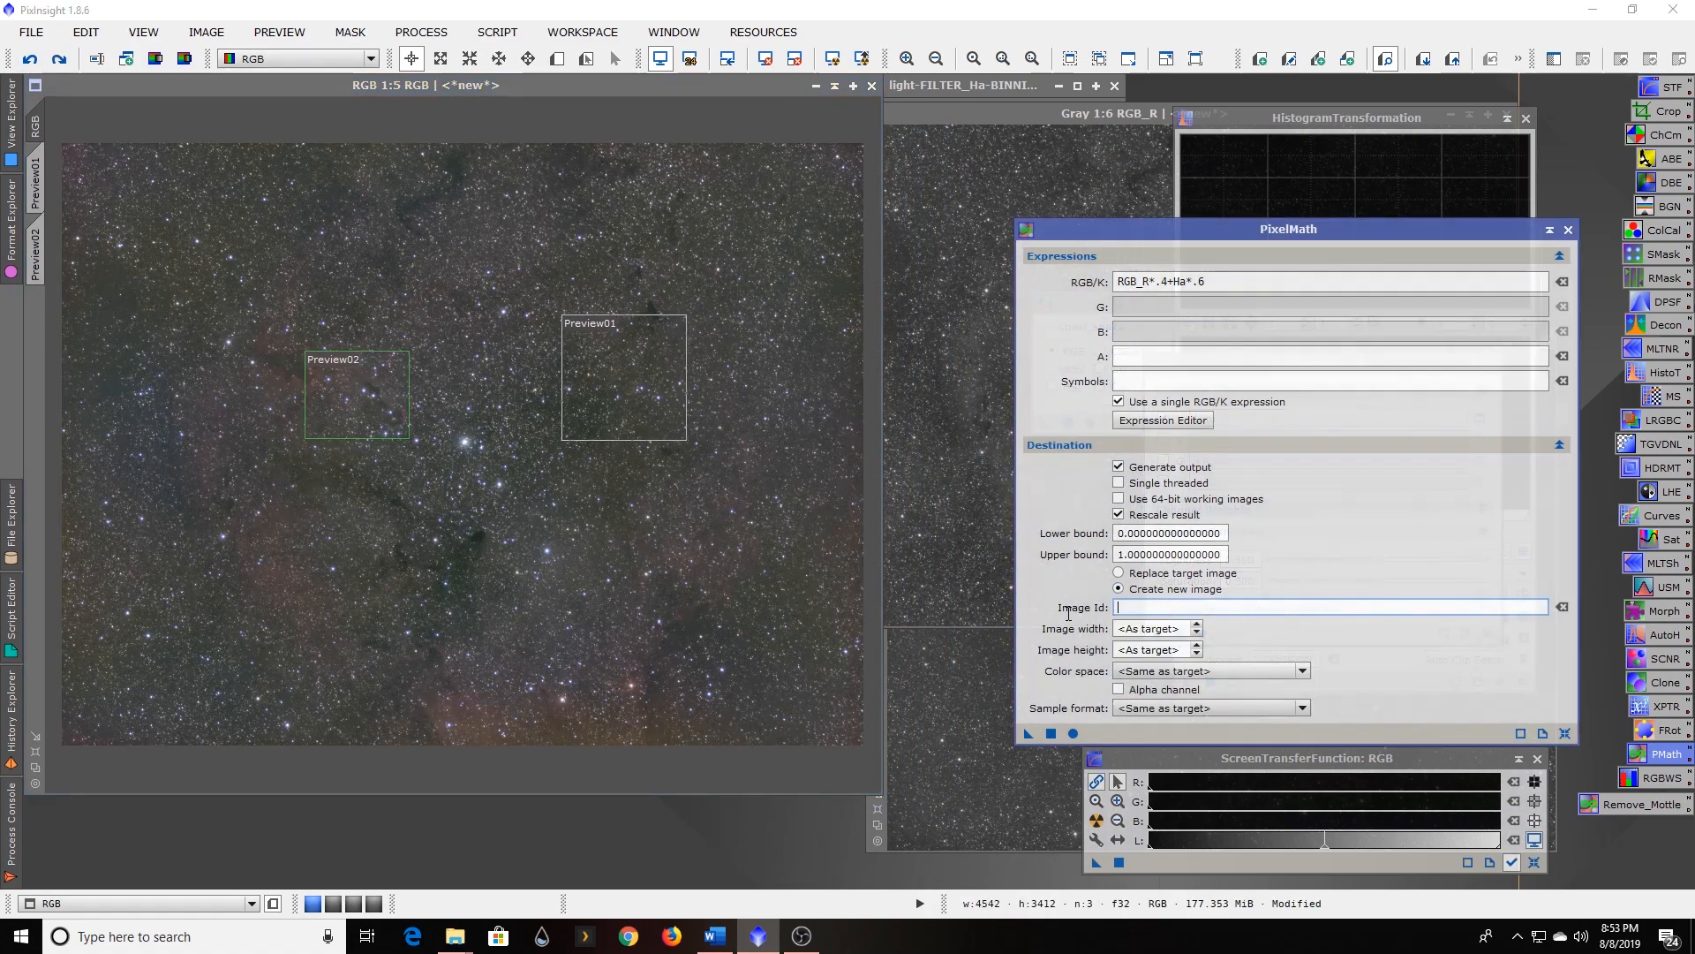
text(new re)
click(1140, 607)
key(Delete)
text(_)
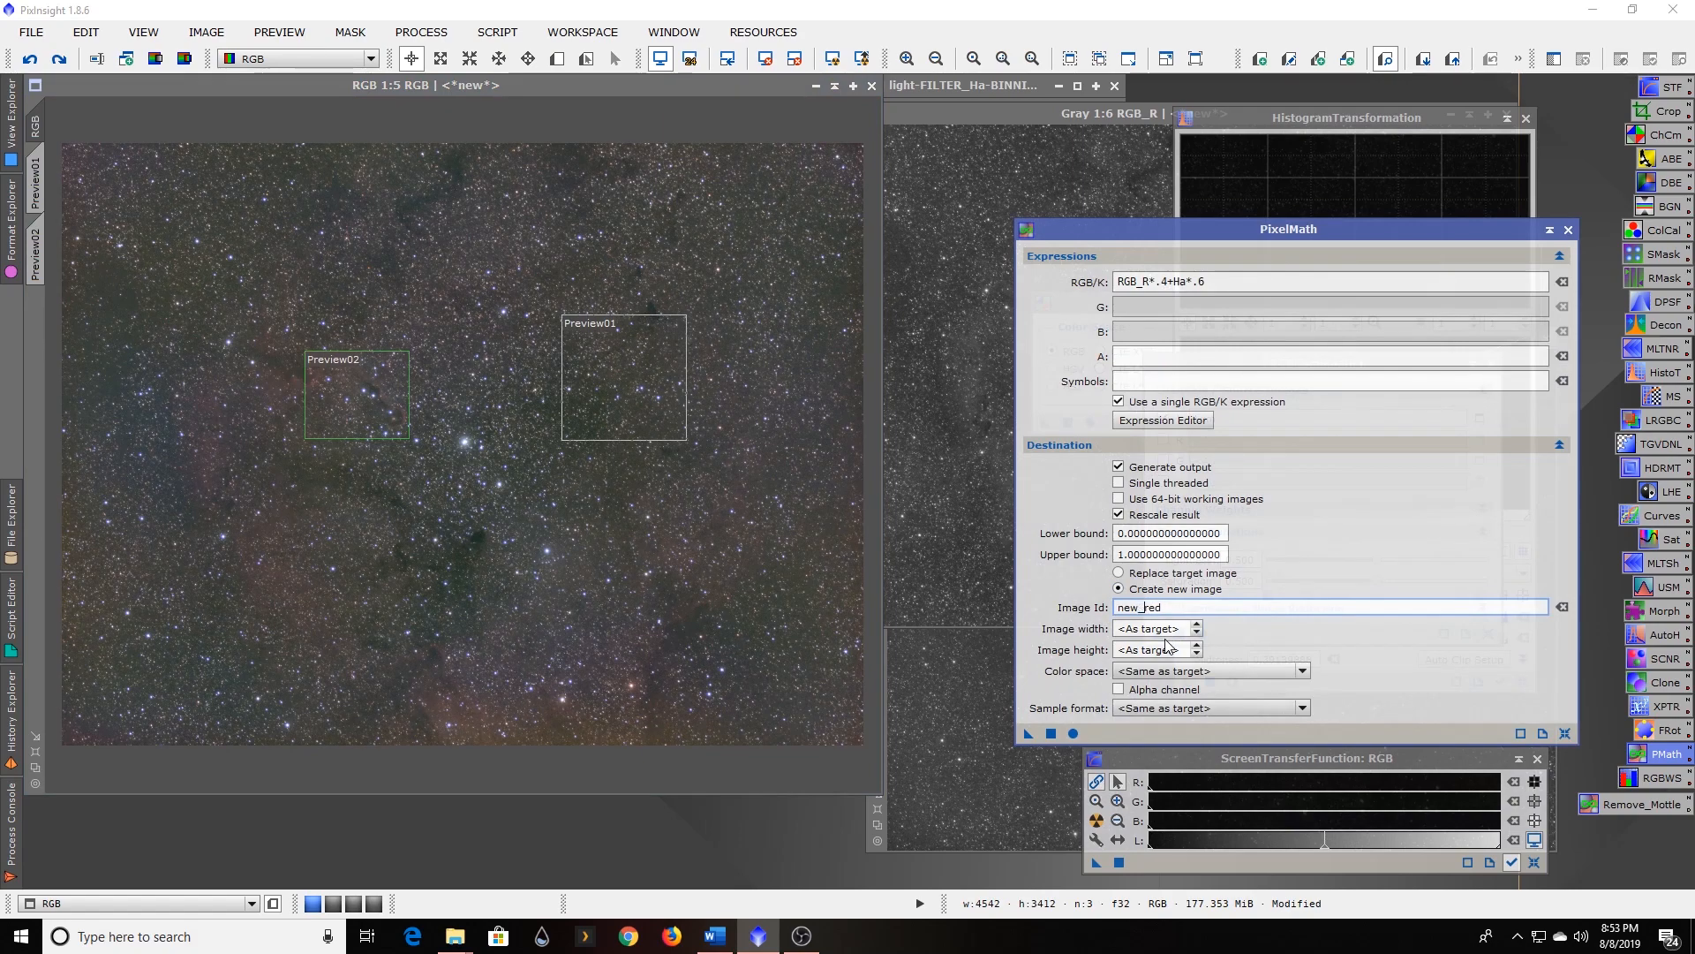
click(1051, 733)
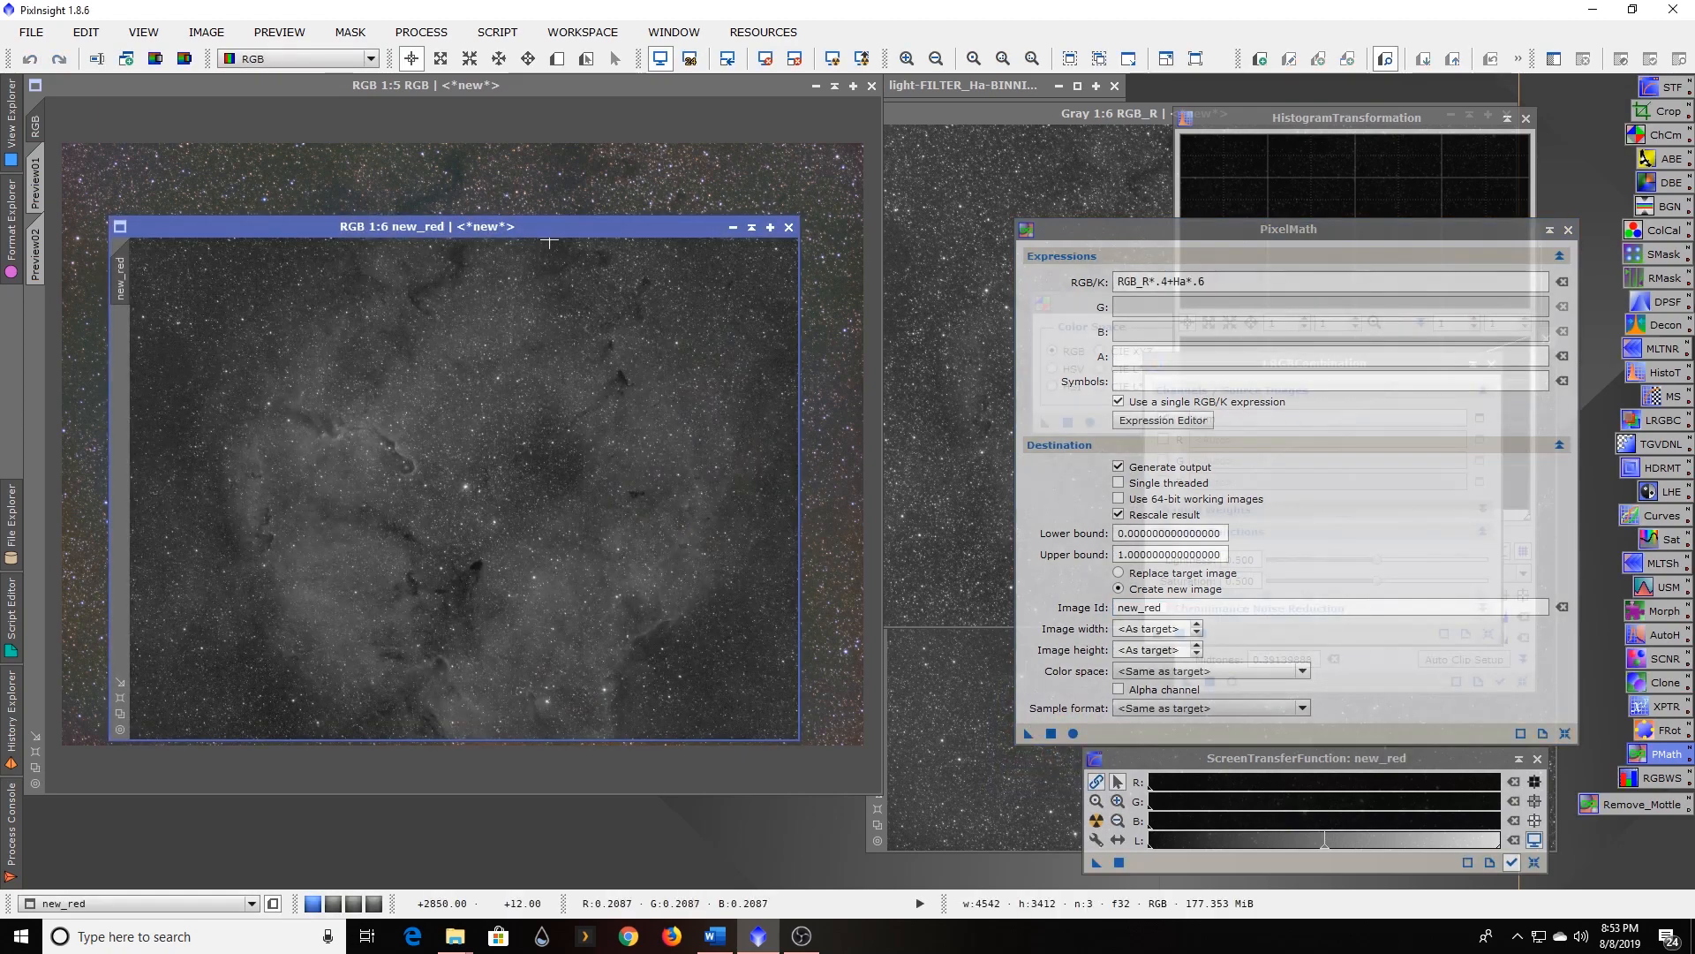
drag(650, 225, 1419, 192)
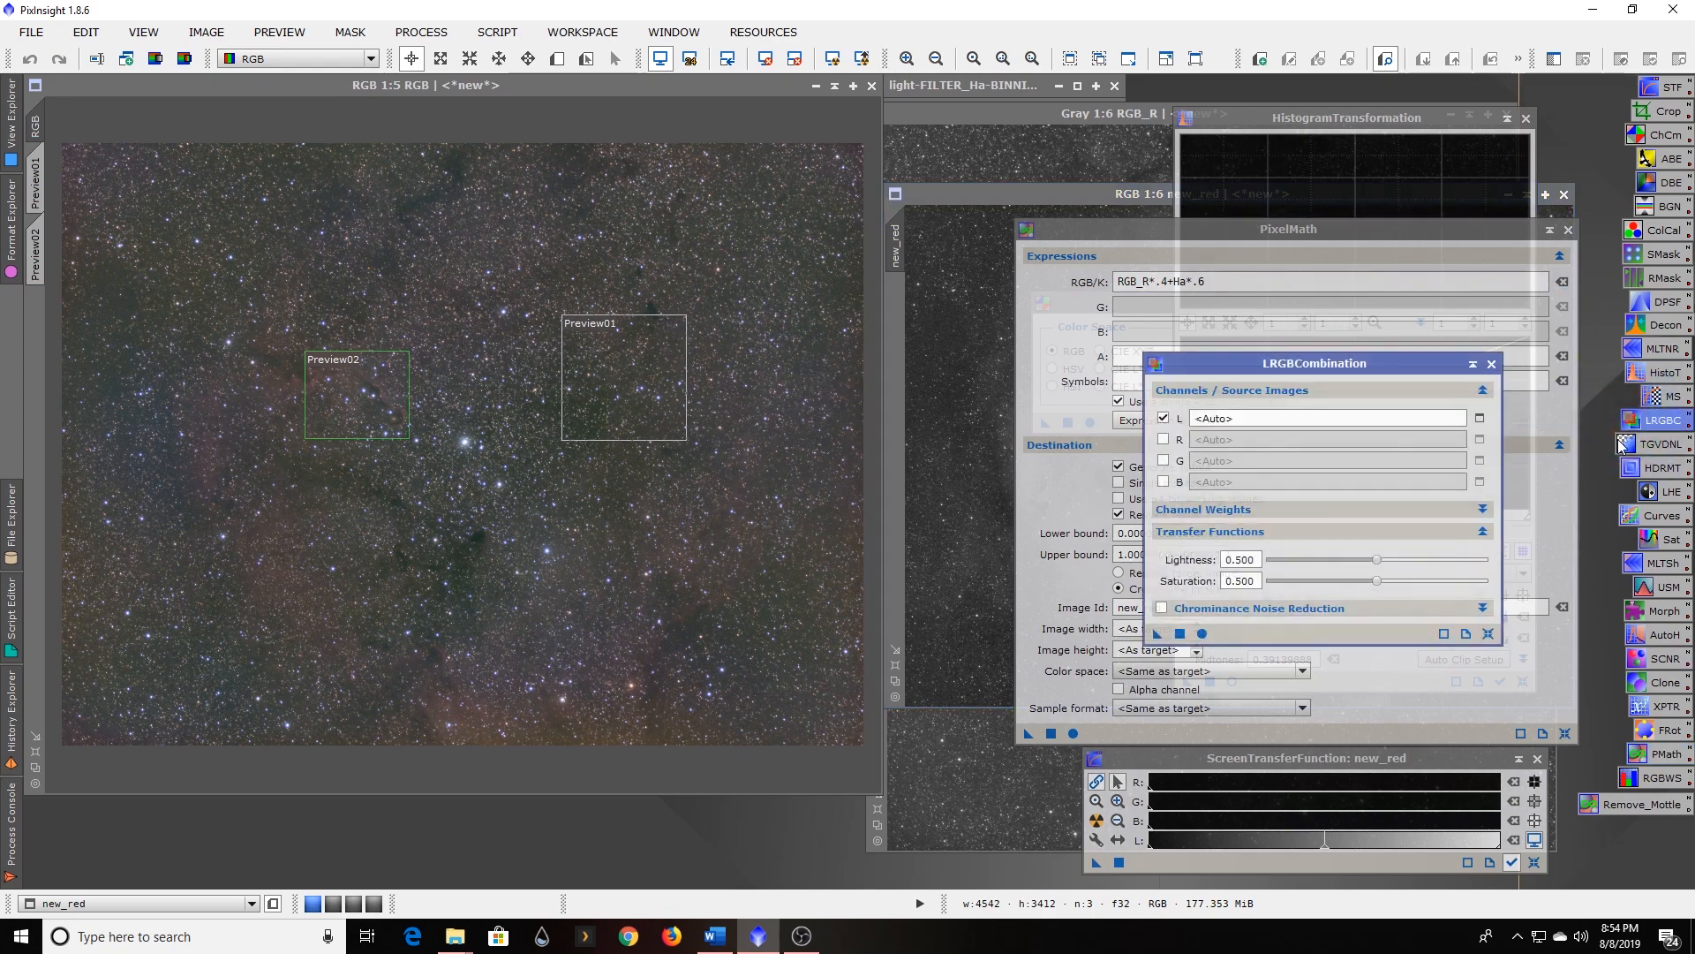
Enable the R, G and B channels in LRGBCombination and look for new_red among the red channel source images.
click(1164, 440)
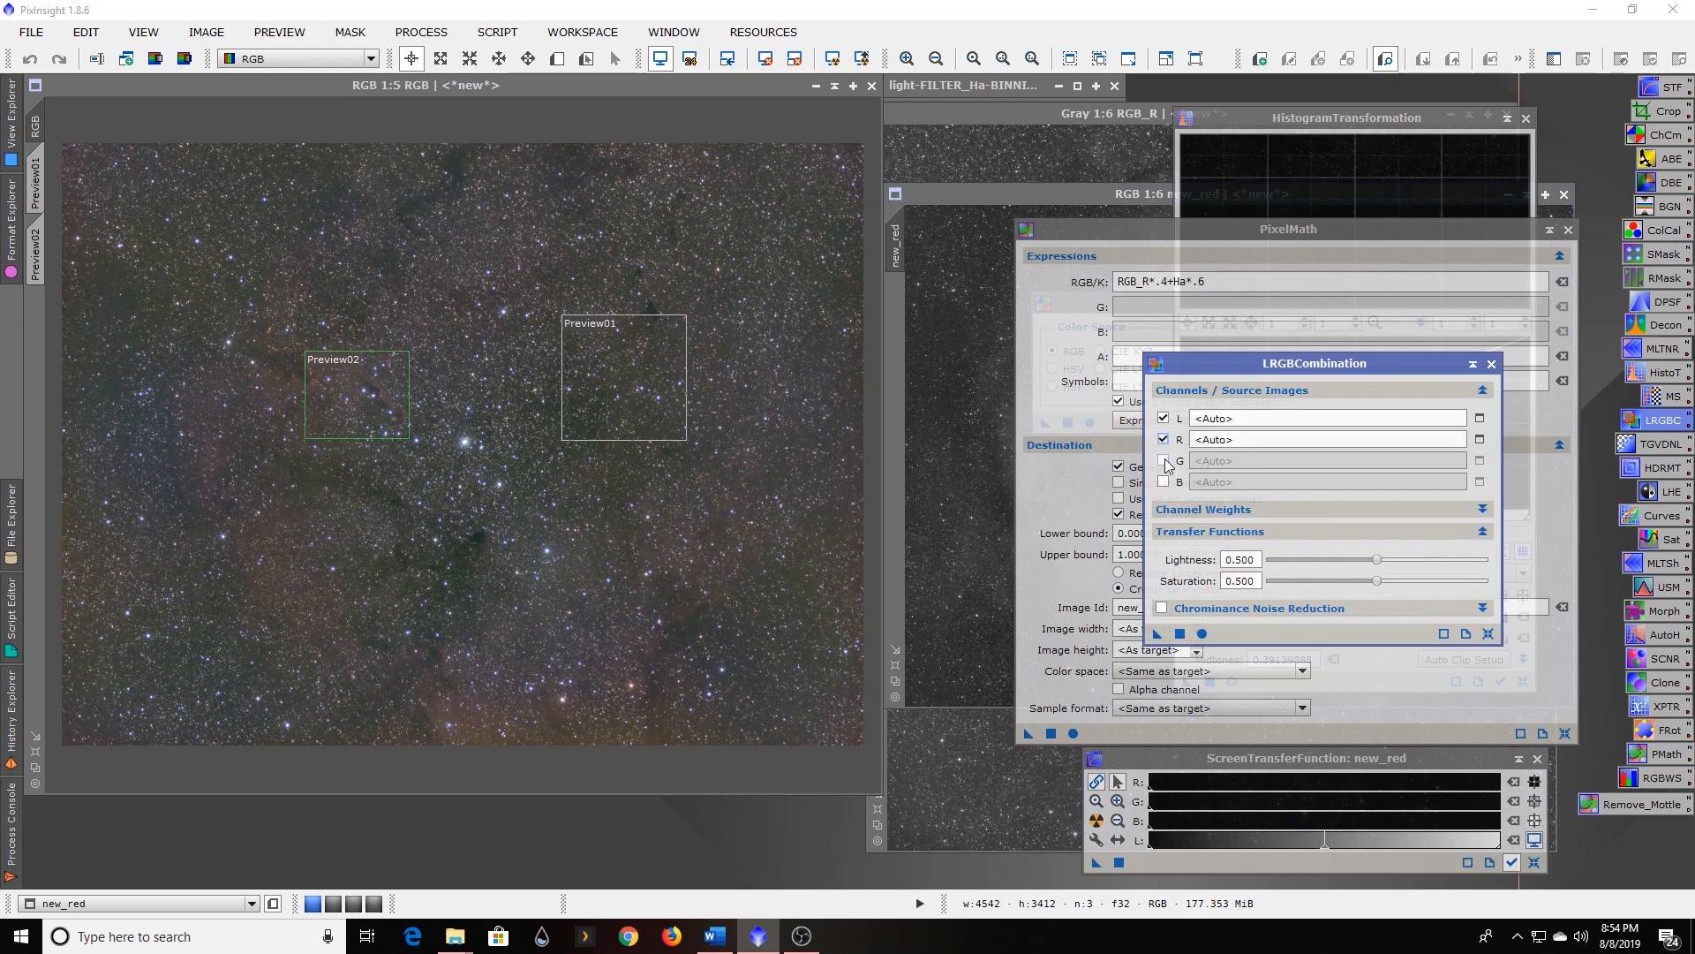
click(1164, 460)
click(1163, 482)
click(1480, 440)
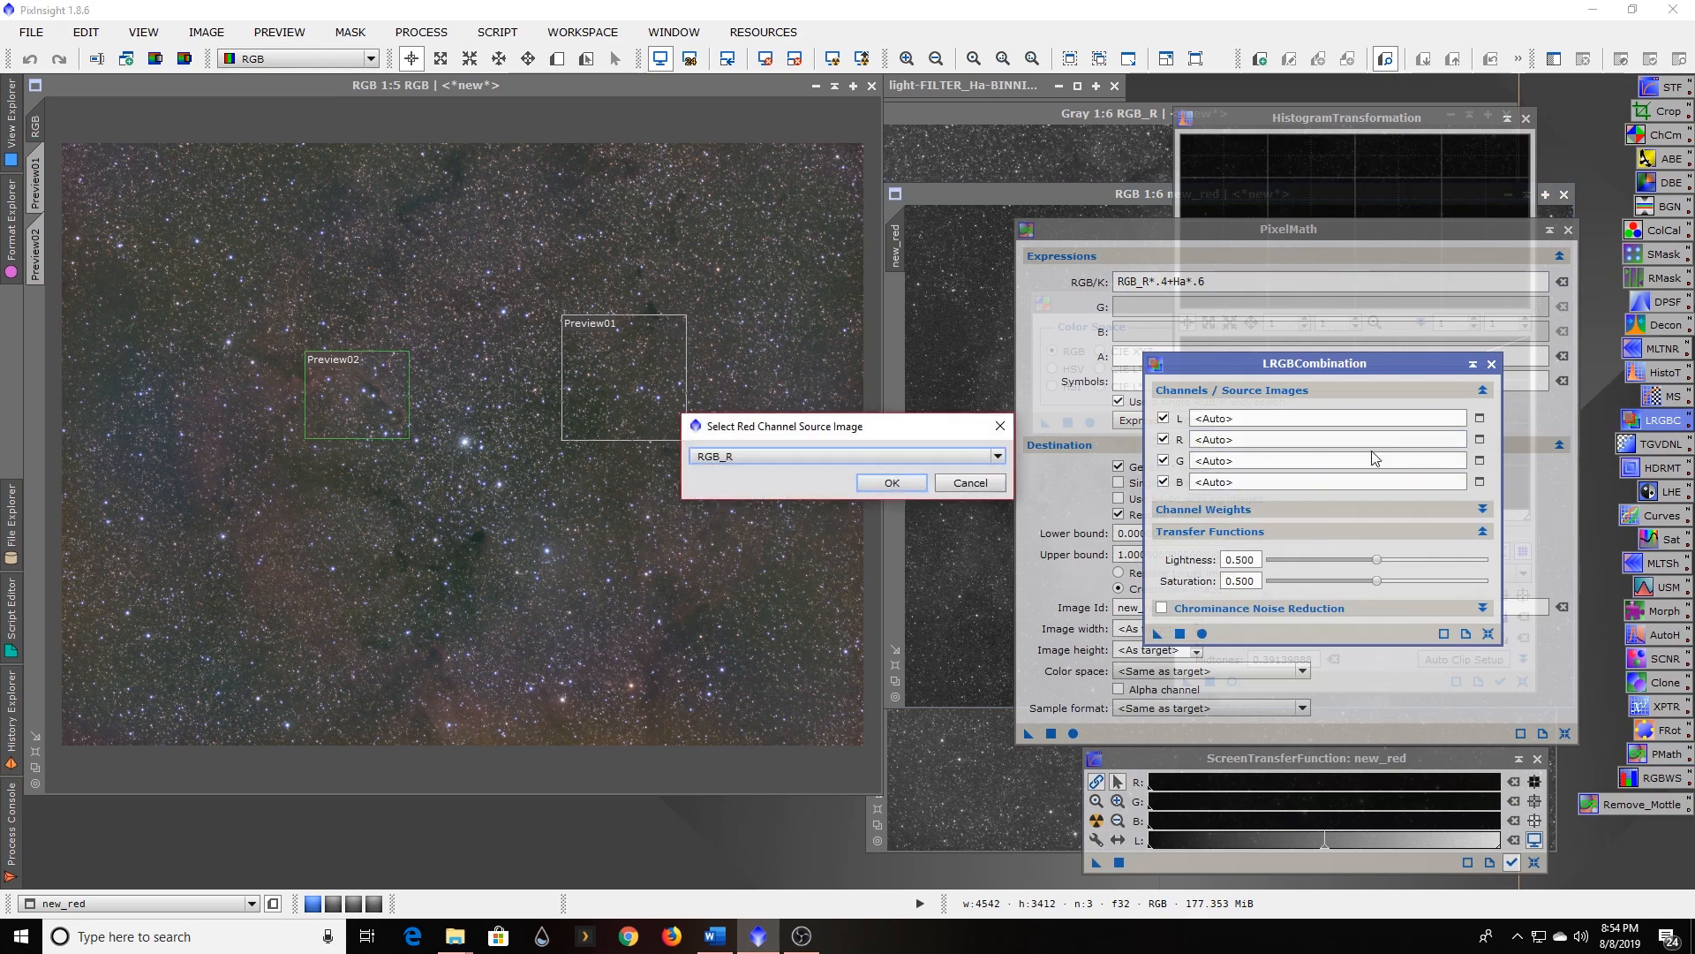
click(804, 456)
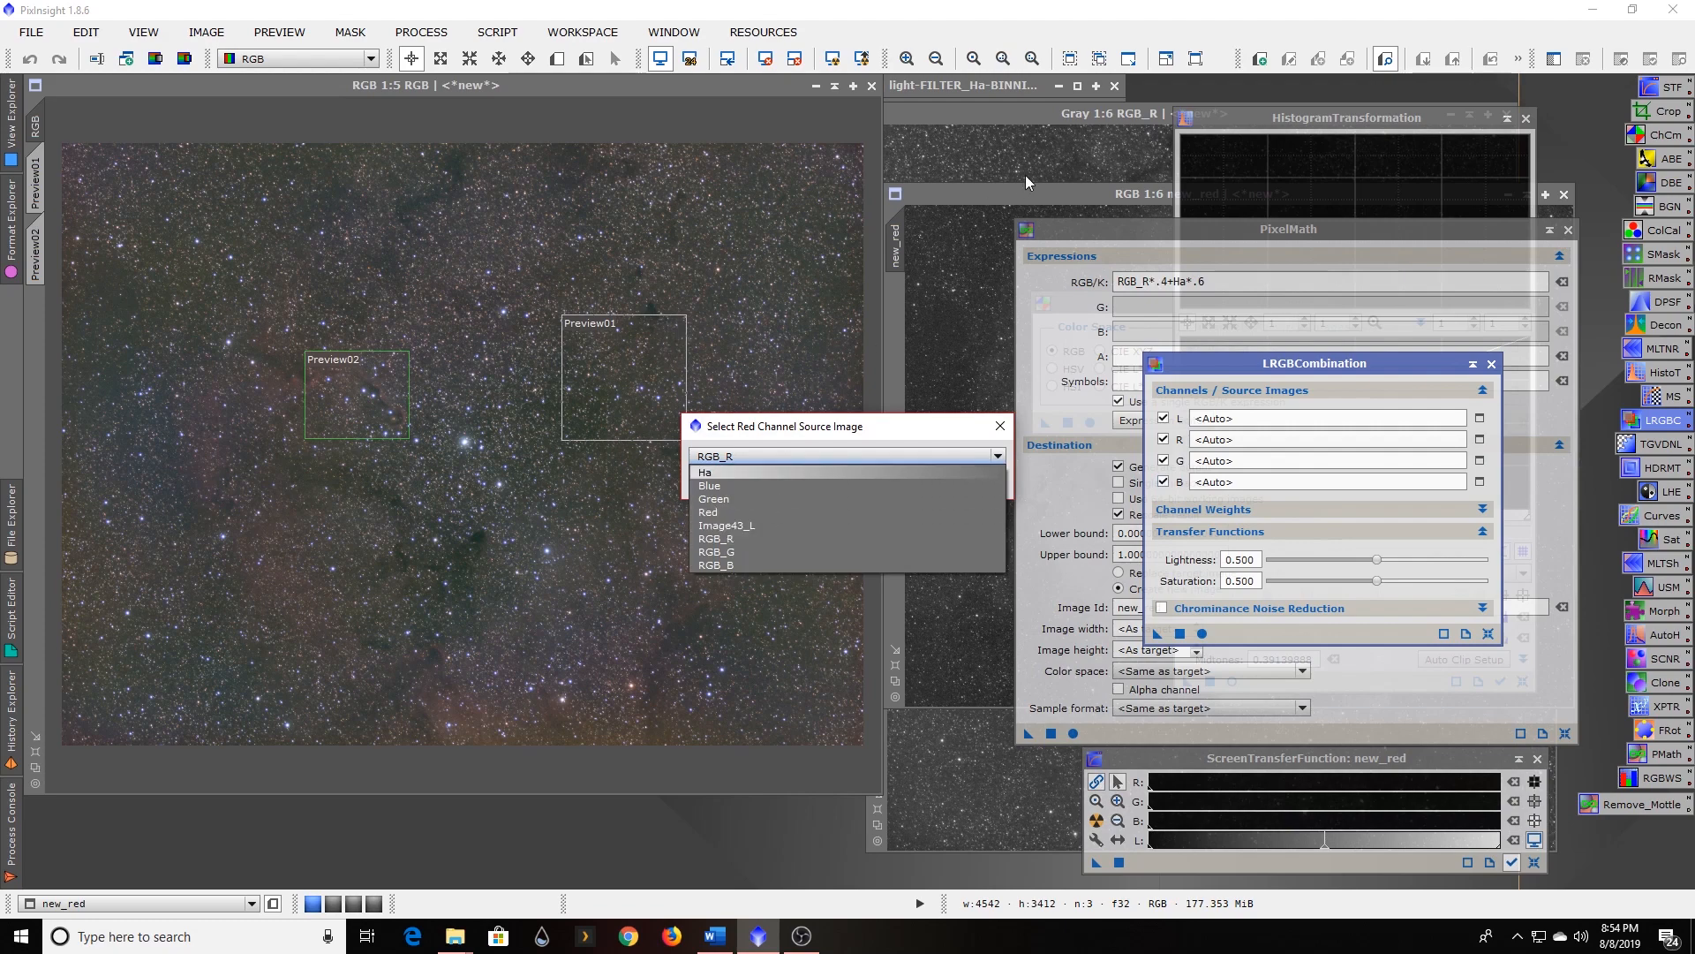
click(1015, 198)
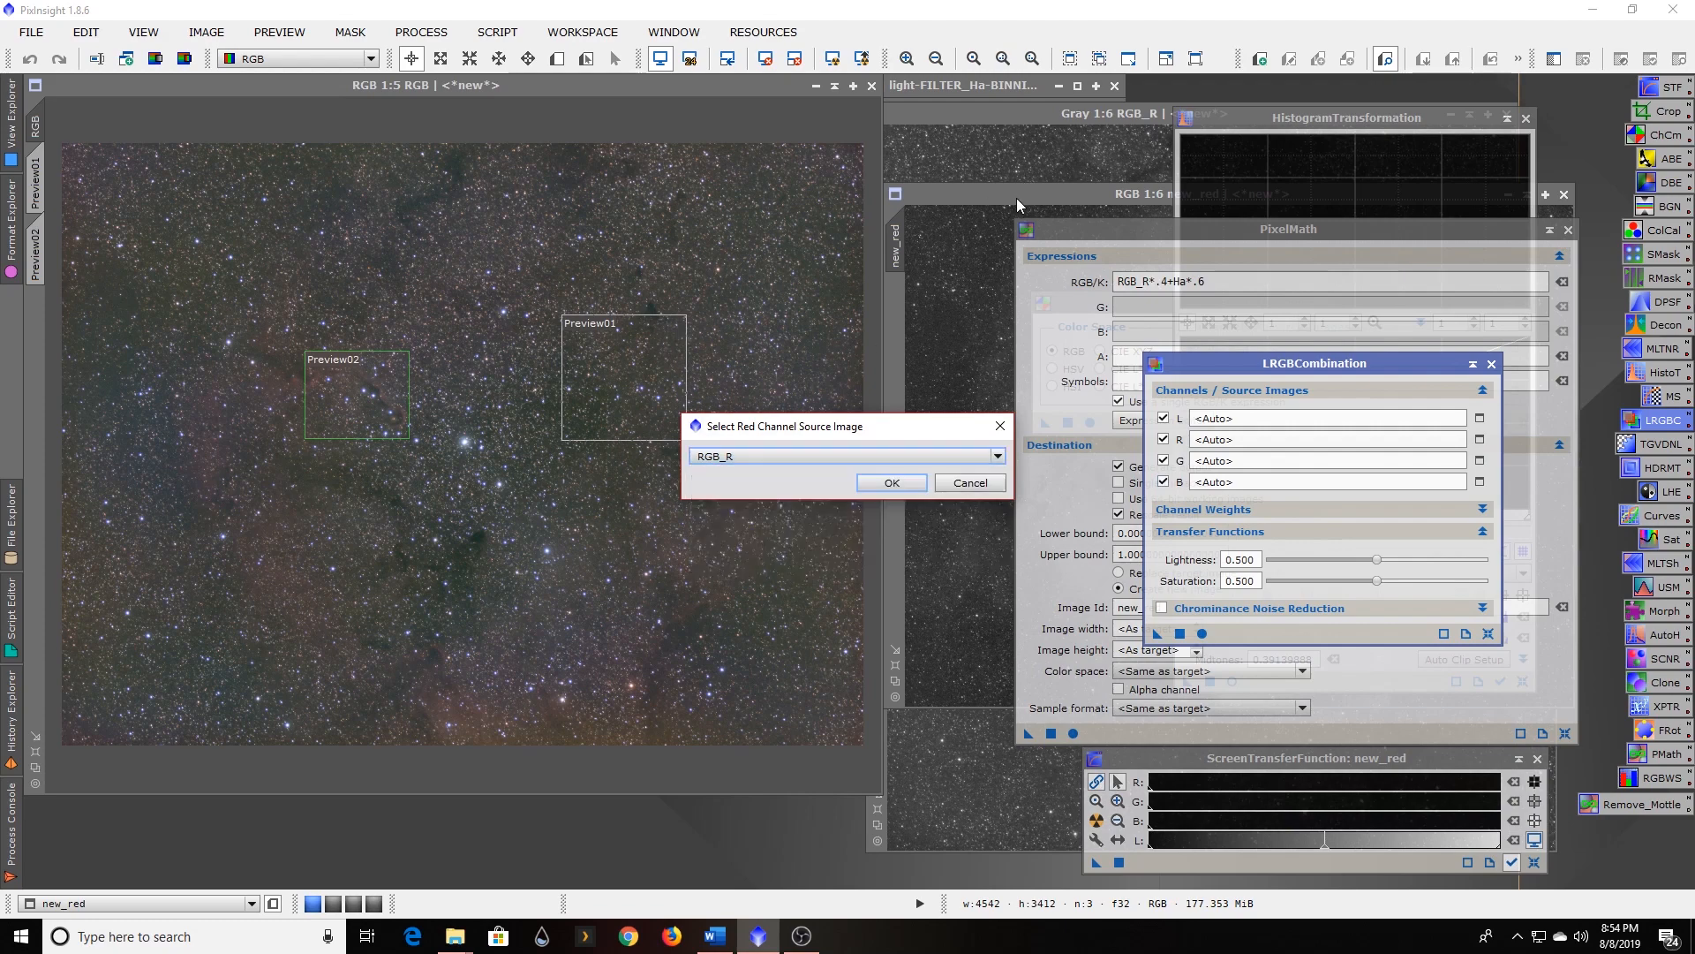
click(971, 482)
Bring the new_red image forward, recheck the red channel source list for it, and close LRGBCombination.
drag(1045, 191, 1027, 157)
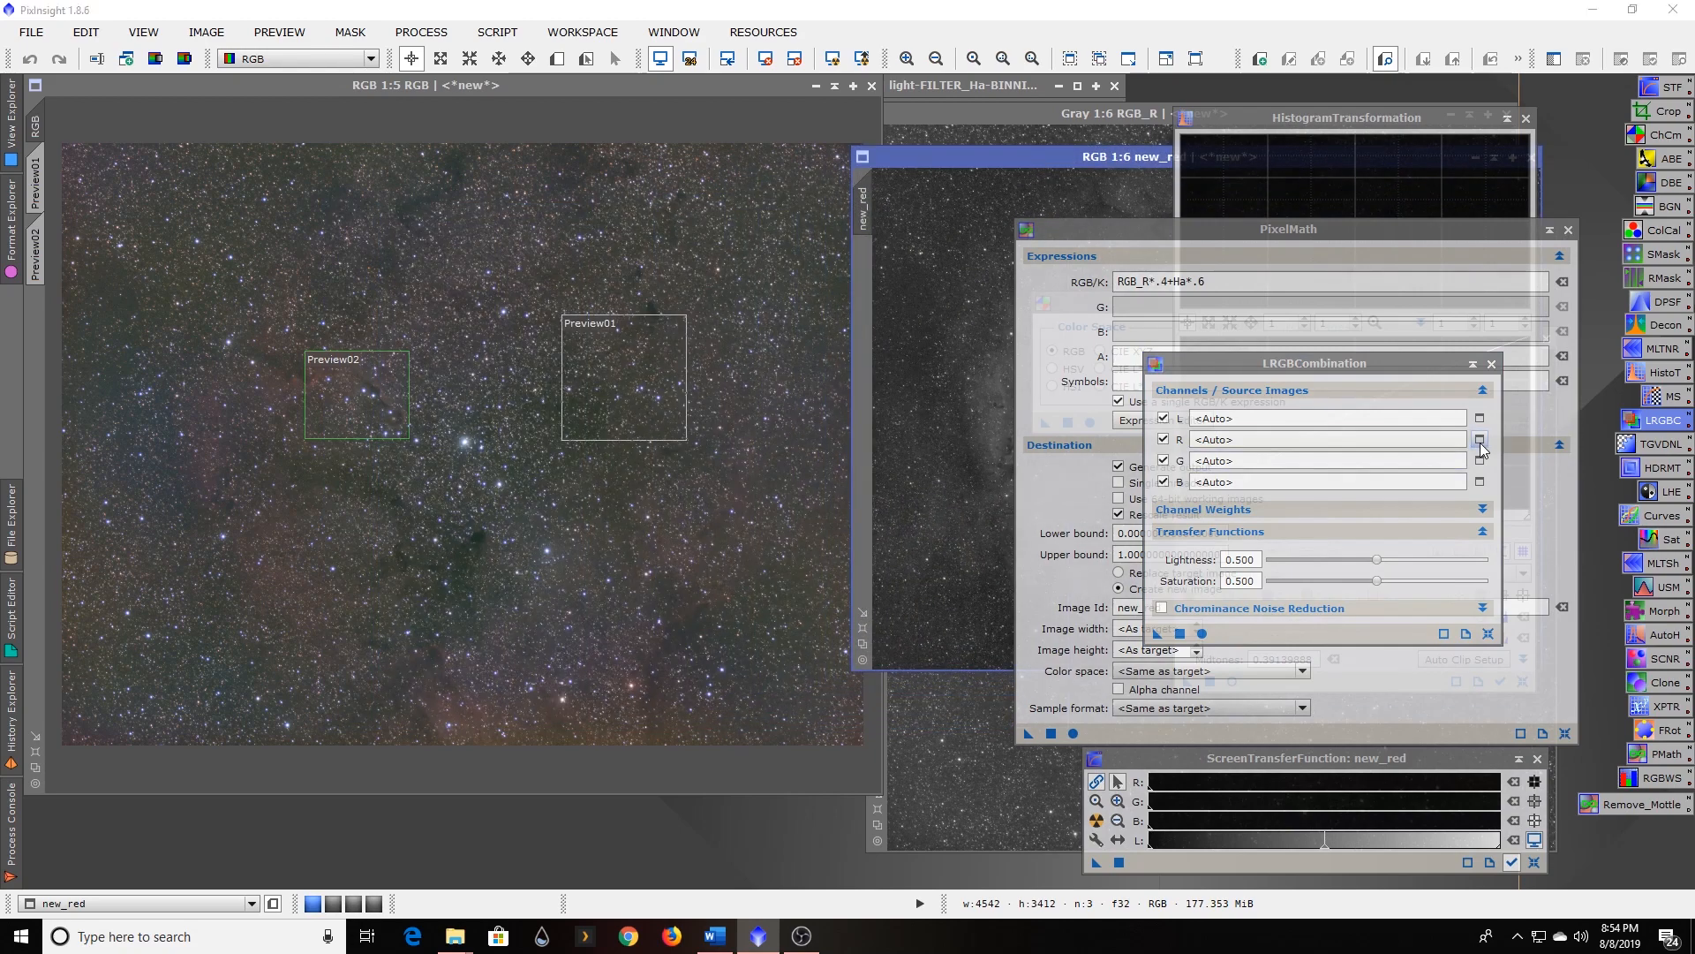
click(1480, 442)
click(766, 454)
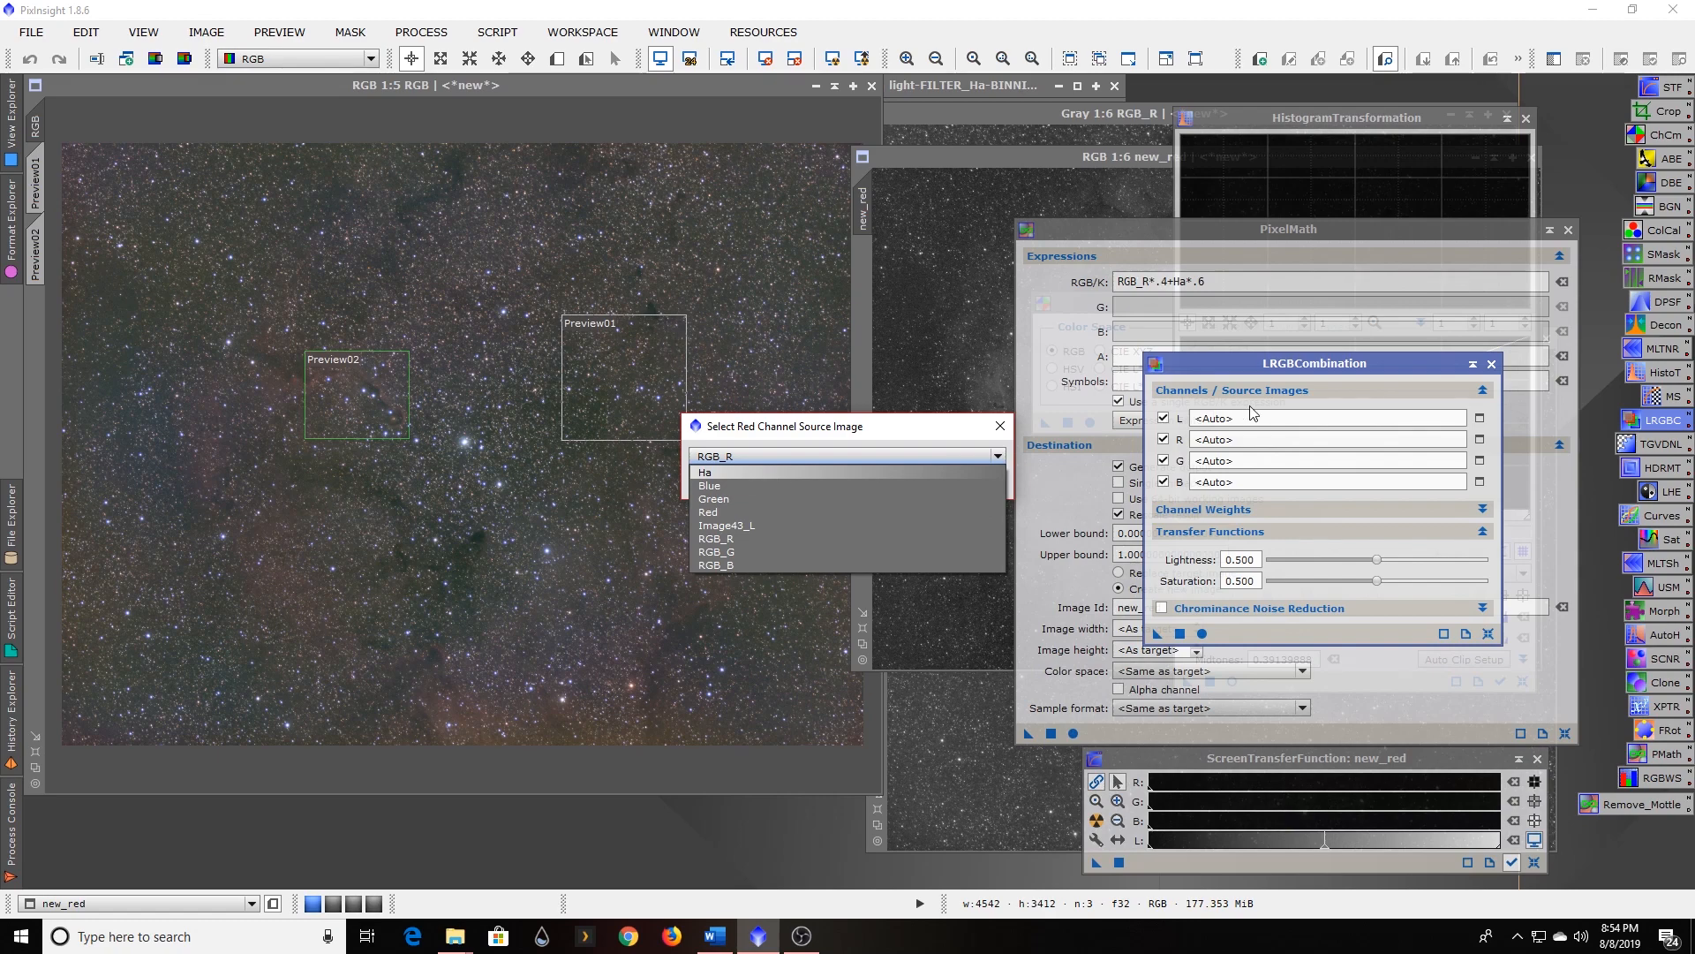
click(1251, 442)
click(958, 485)
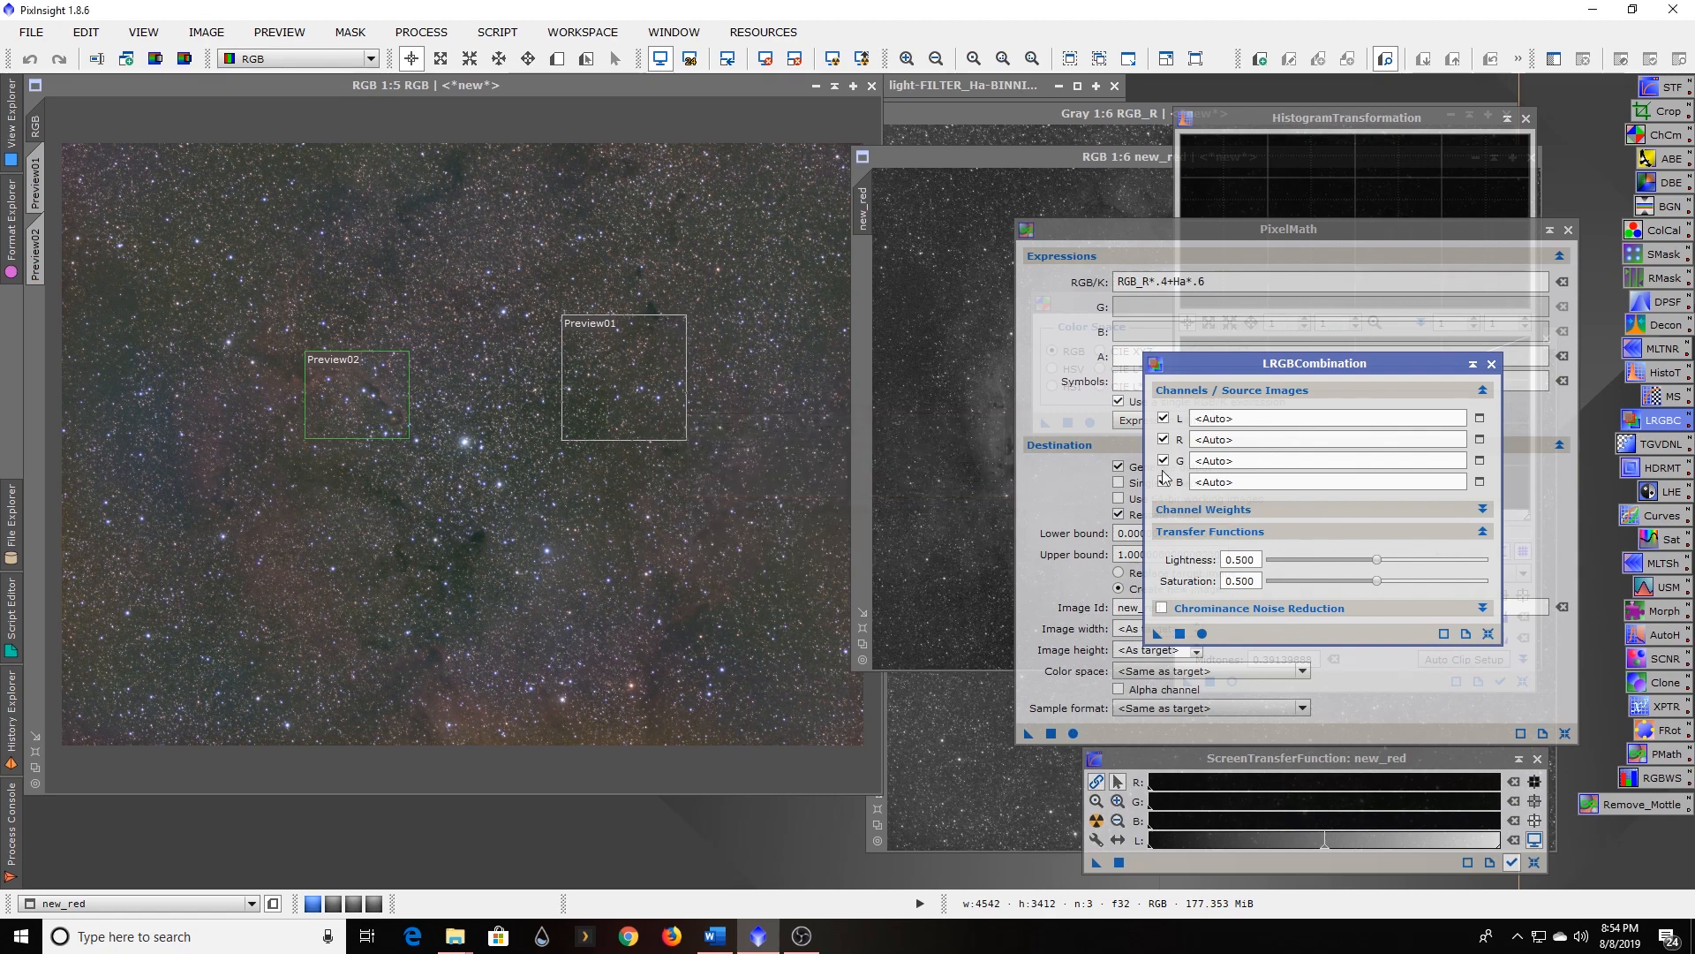
click(1491, 364)
Reopen LRGBCombination and enable the R, G and B channels alongside L.
double_click(1657, 420)
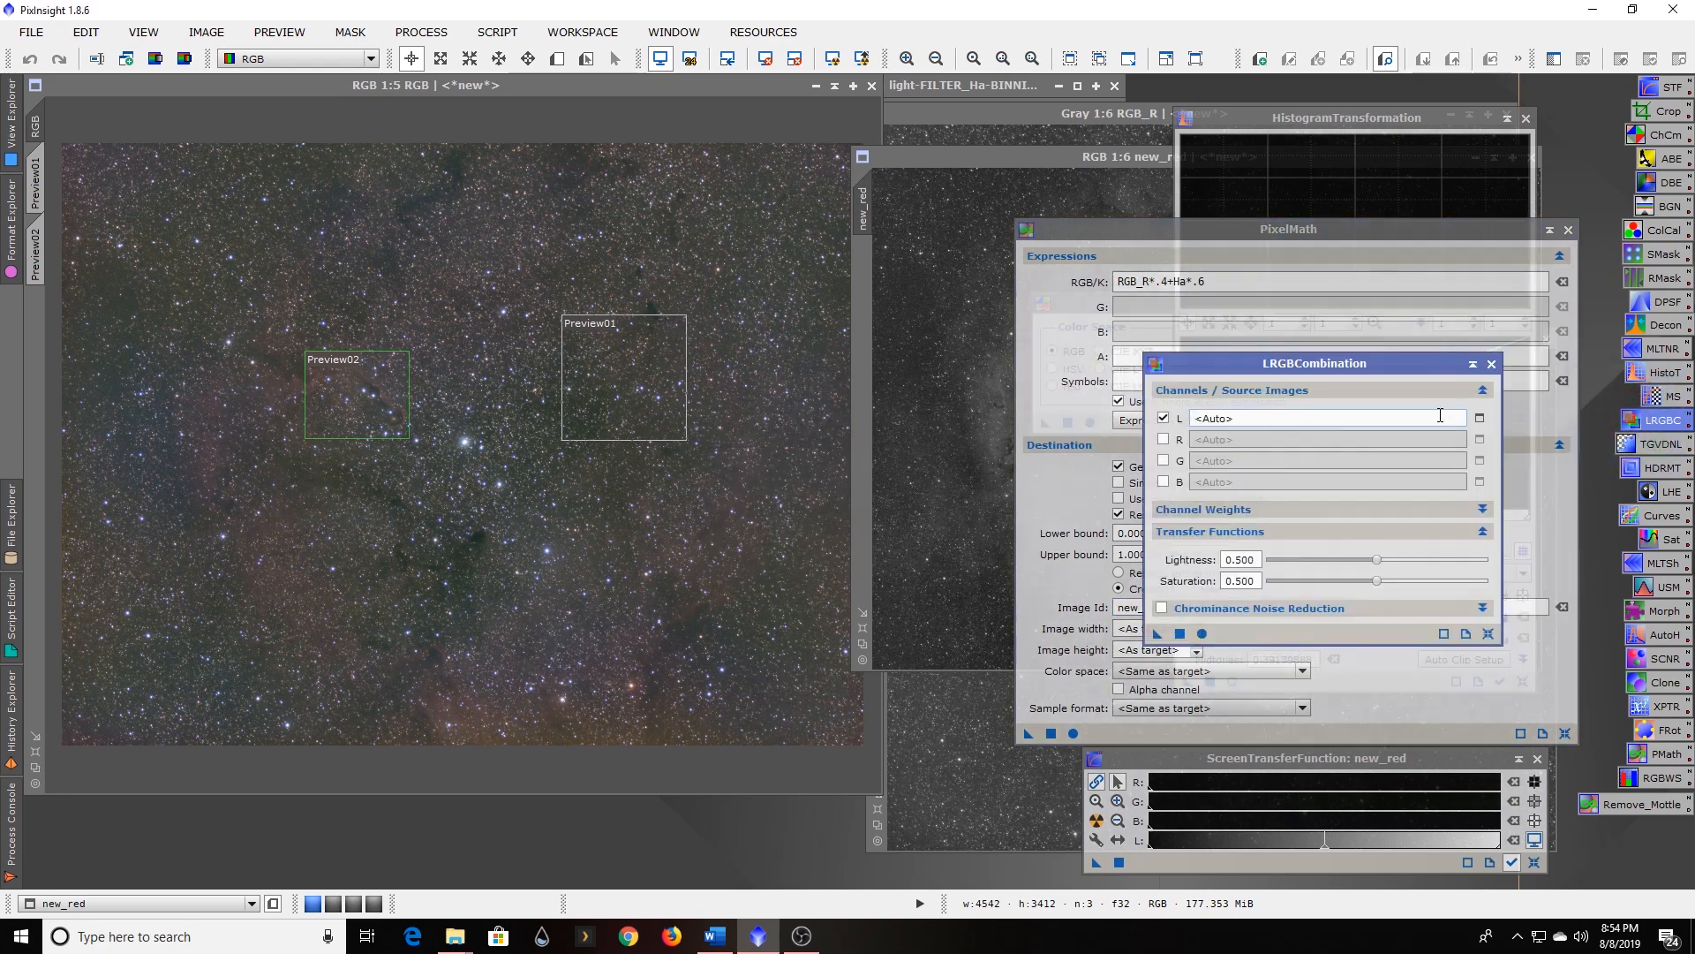
click(1164, 441)
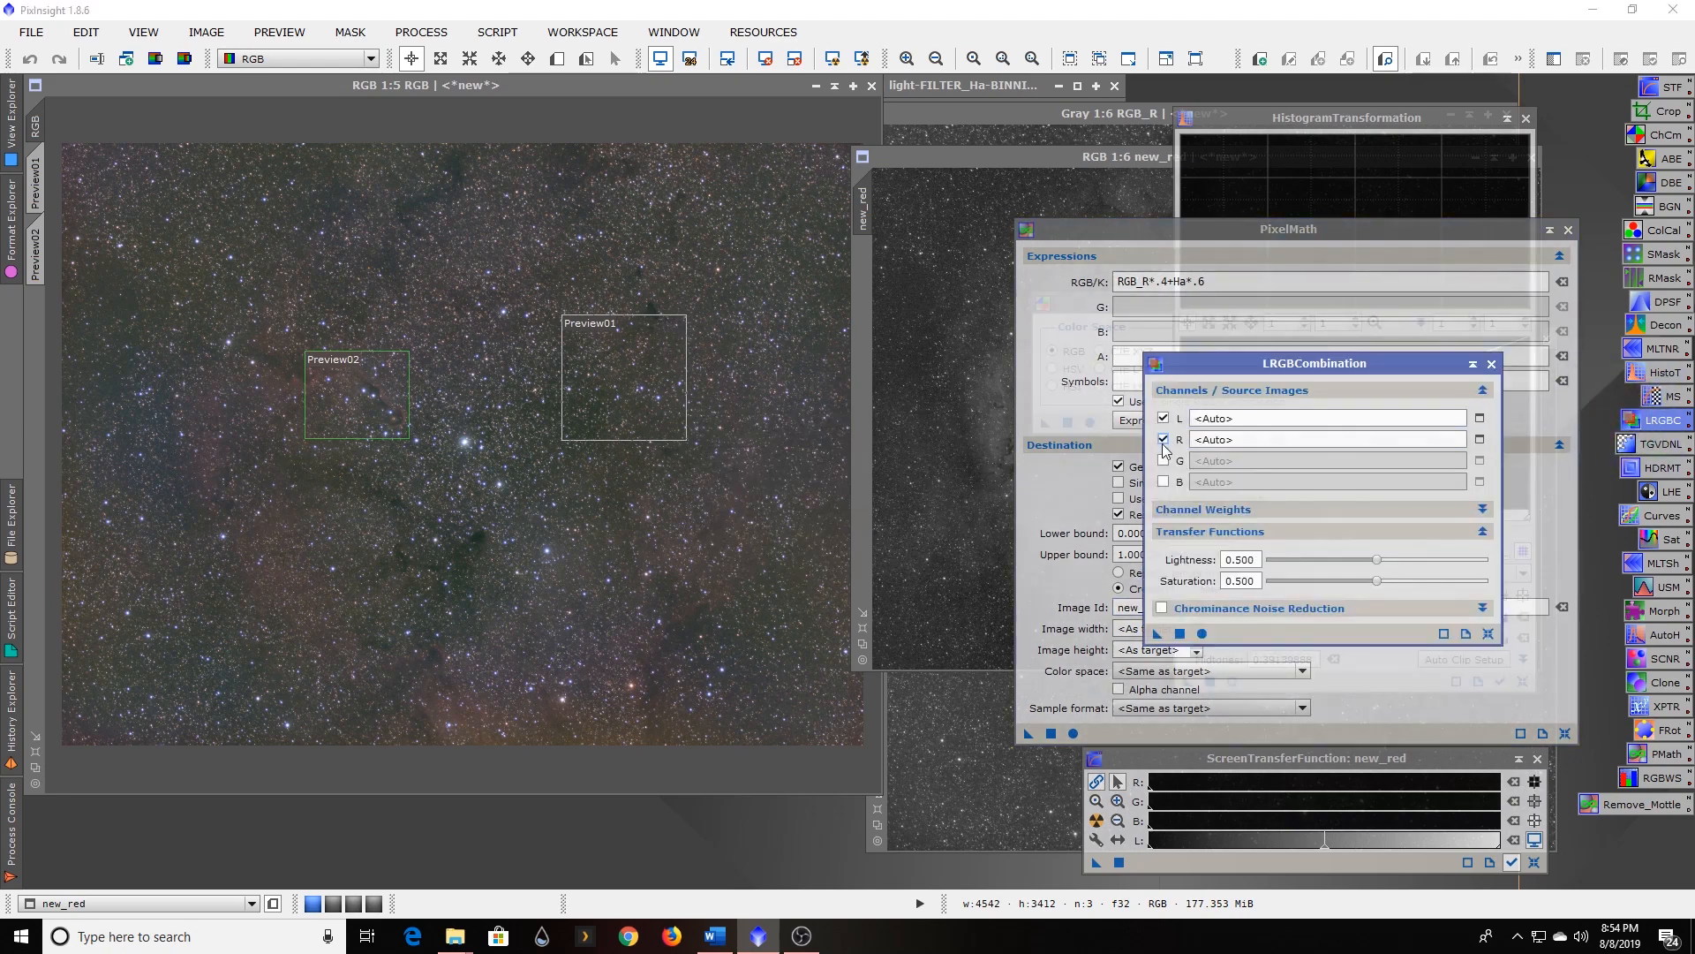
click(1164, 460)
click(1164, 481)
Check whether new_red is offered as a red channel source image, cancel the selection, and bring the new_red image into view.
click(1481, 439)
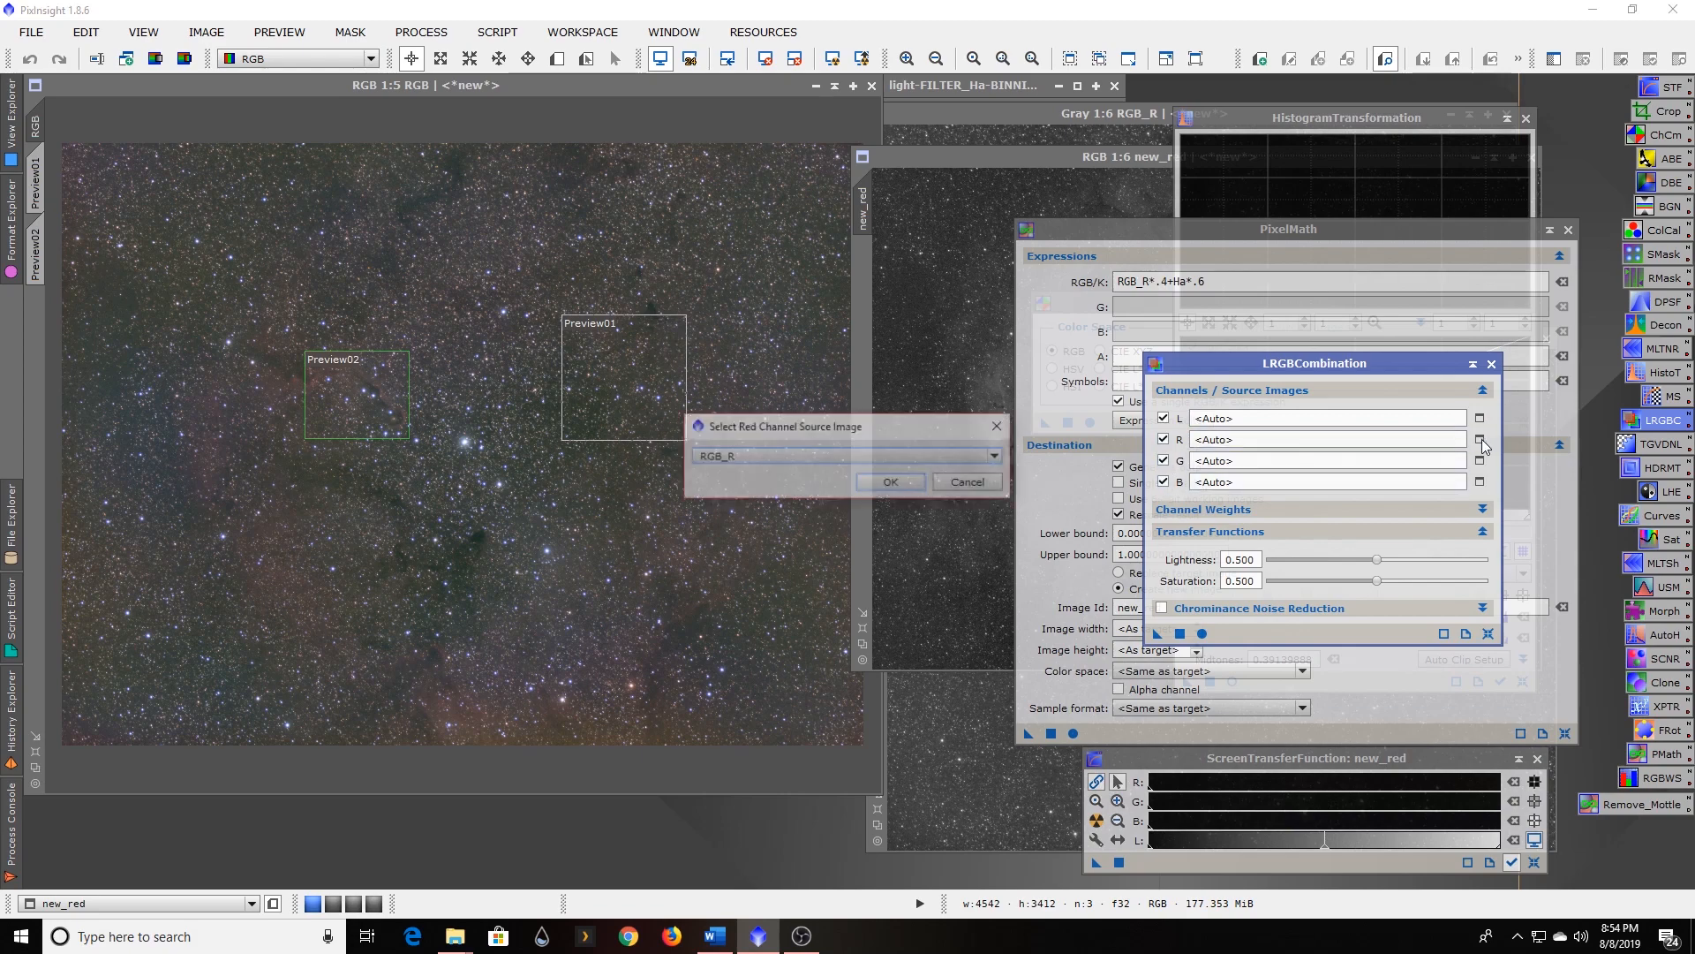
click(800, 454)
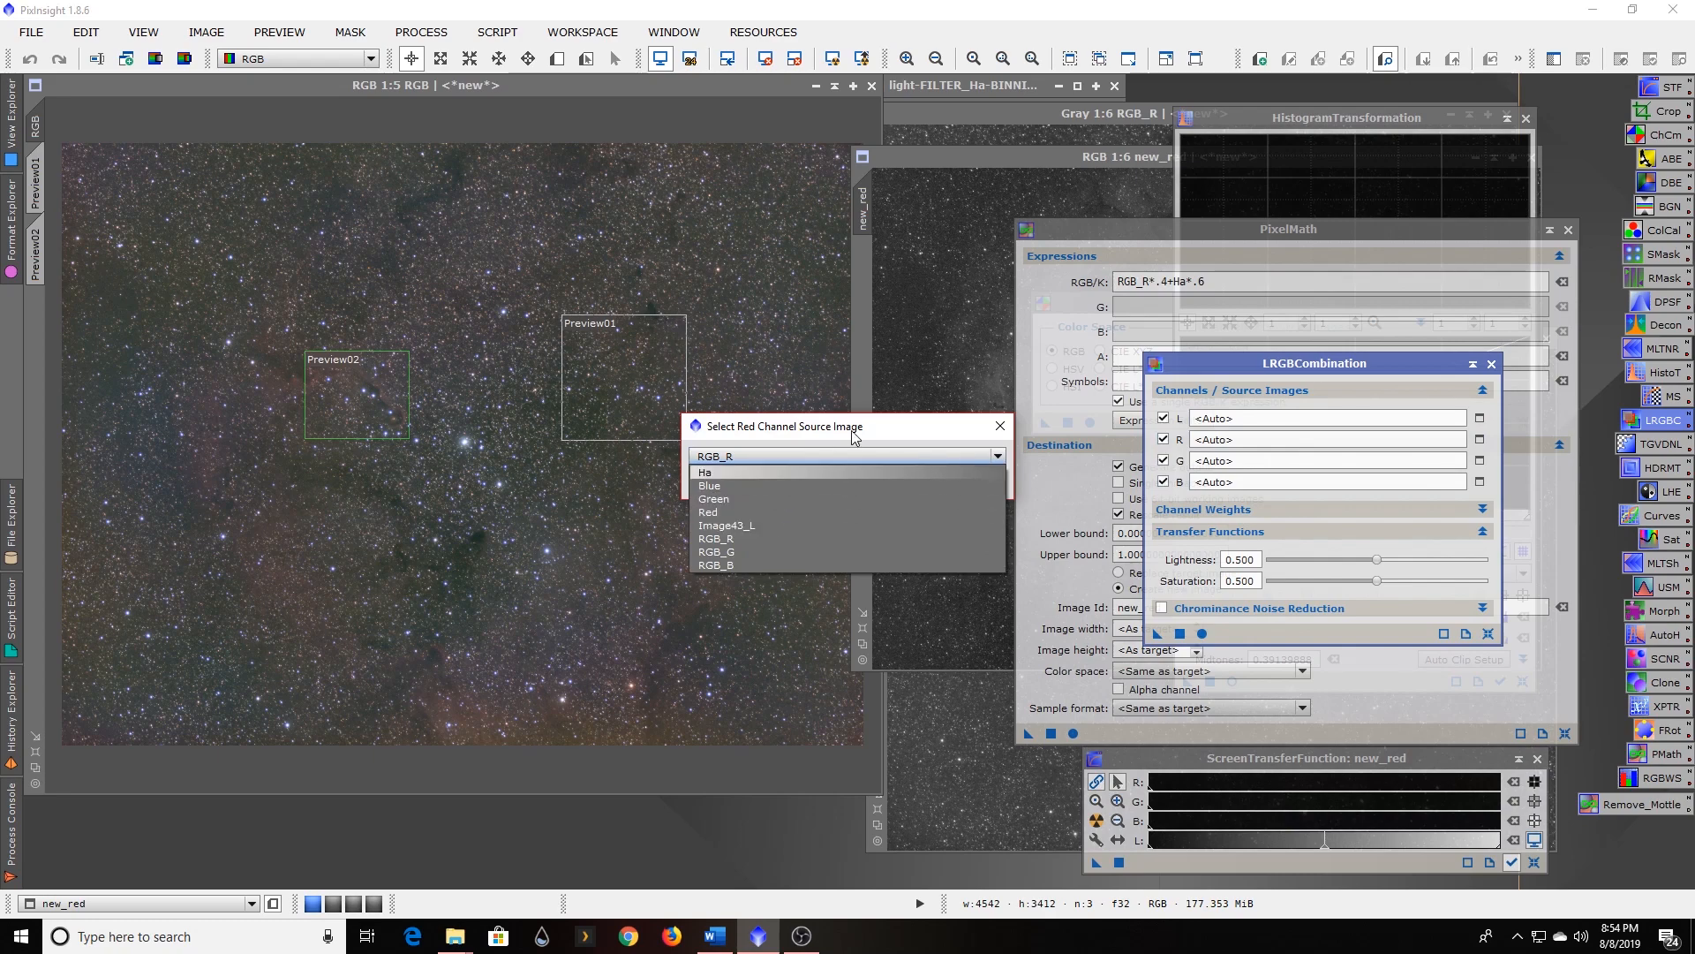
click(894, 432)
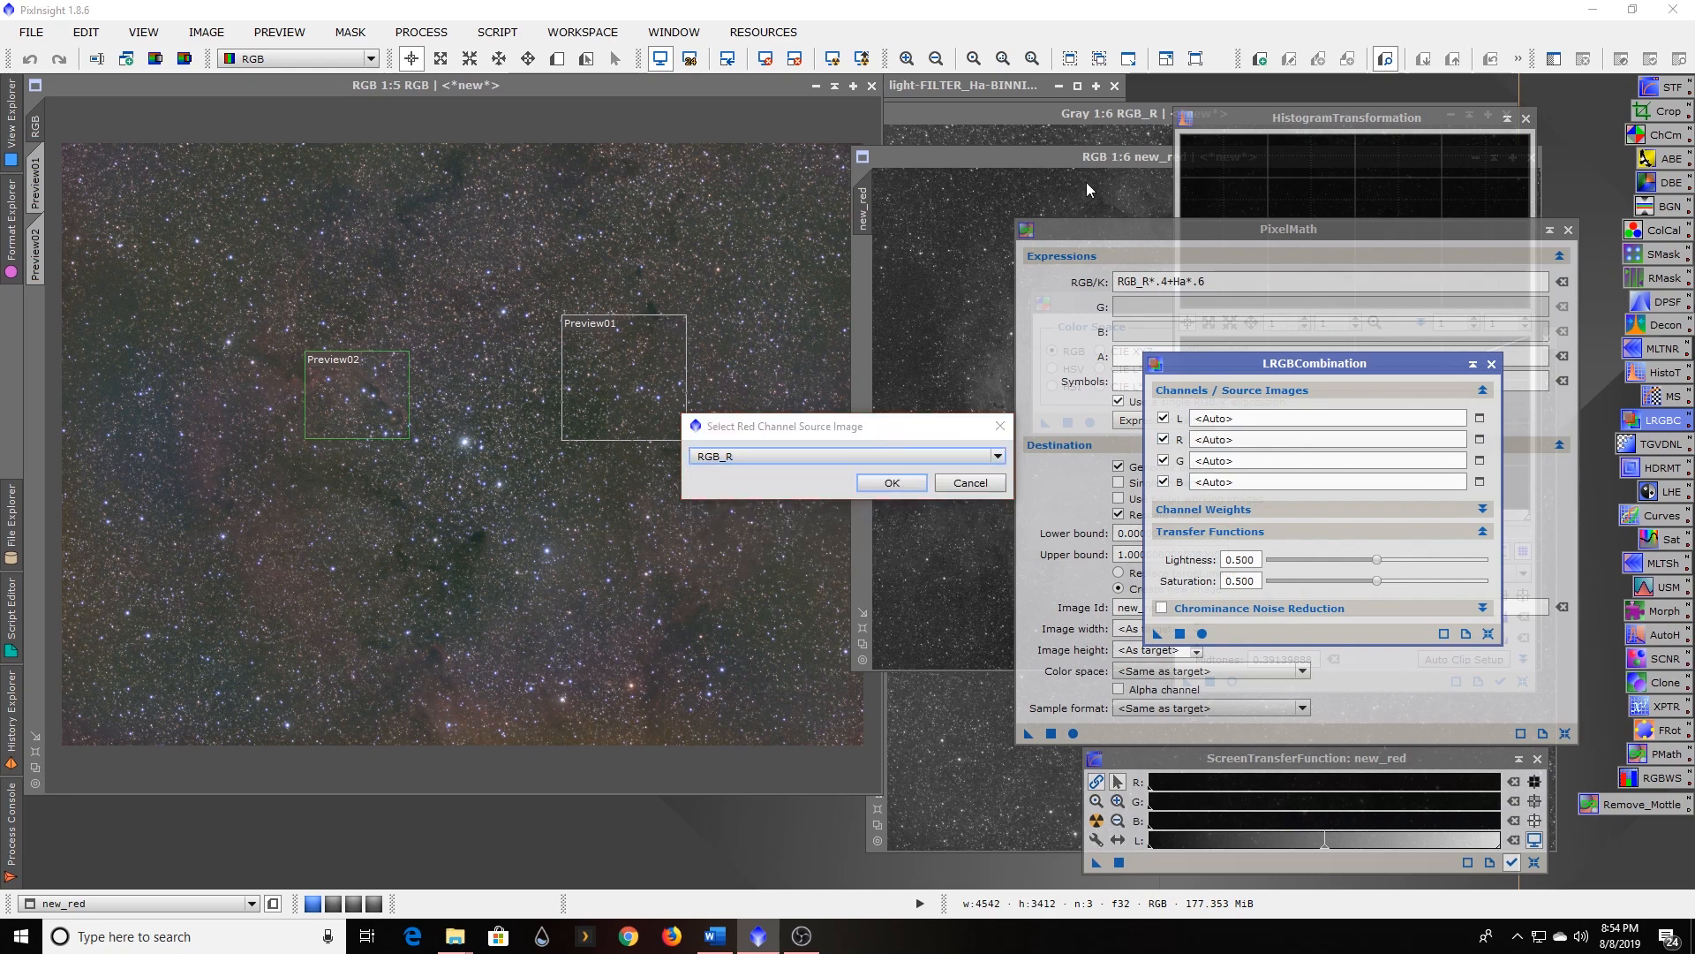
click(973, 484)
drag(1036, 161, 706, 185)
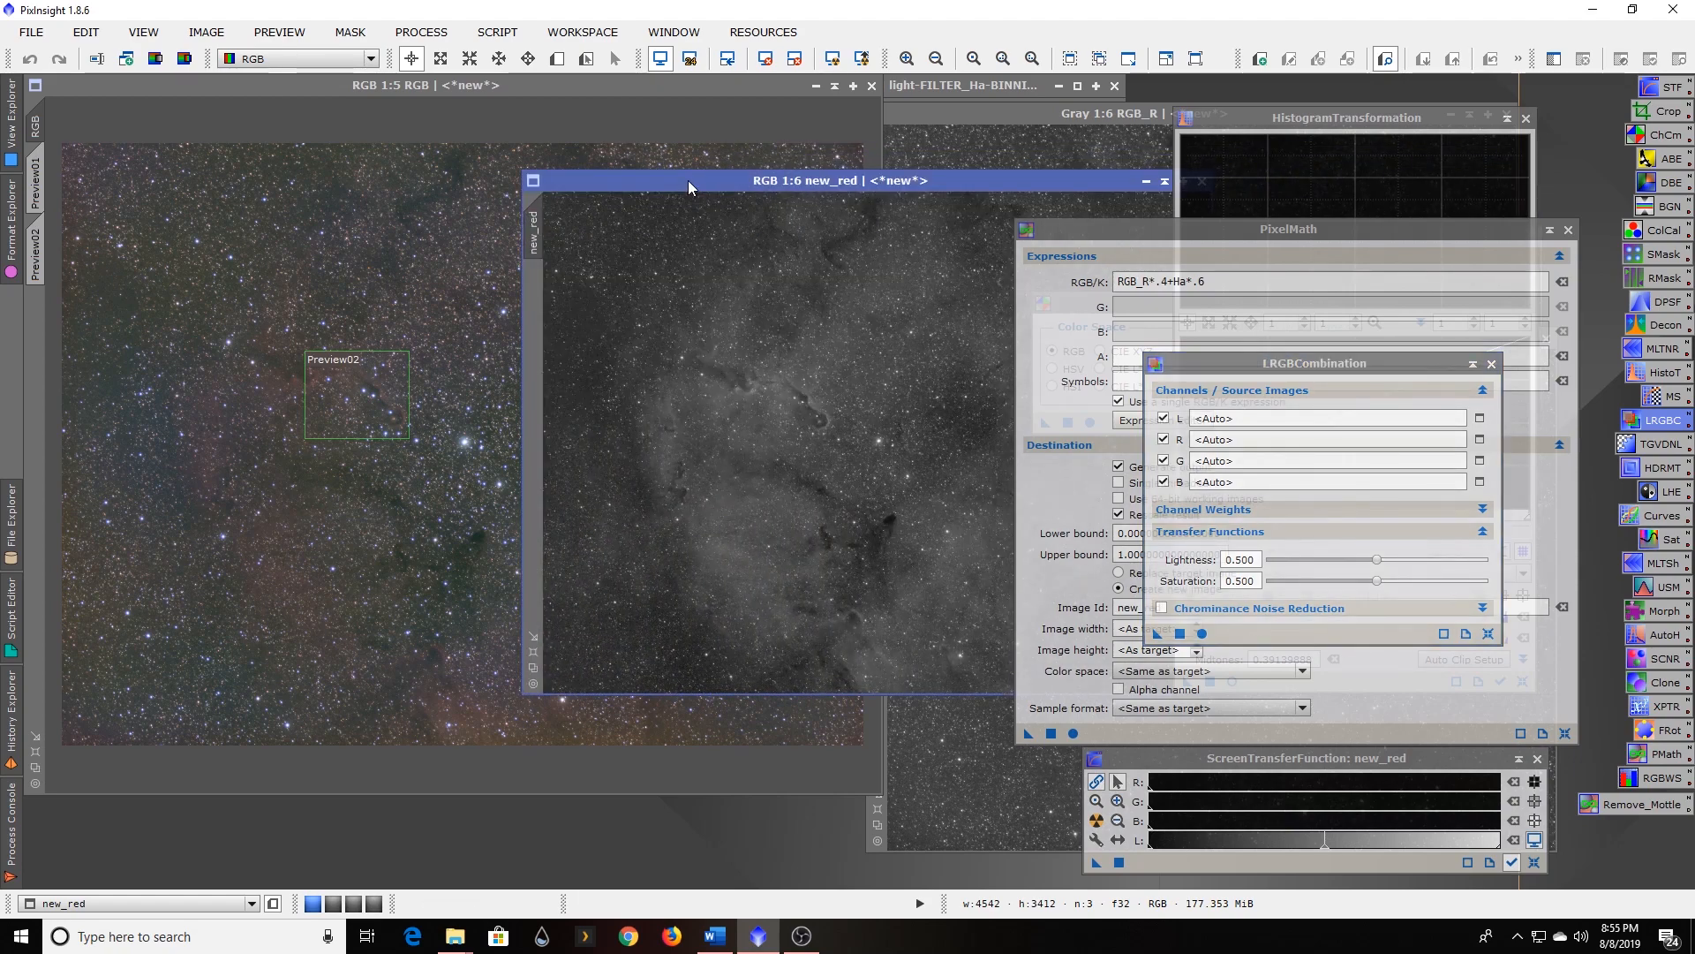
Close the RGB version of new_red and regenerate it in PixelMath with the color space set to Grayscale.
drag(963, 178, 820, 194)
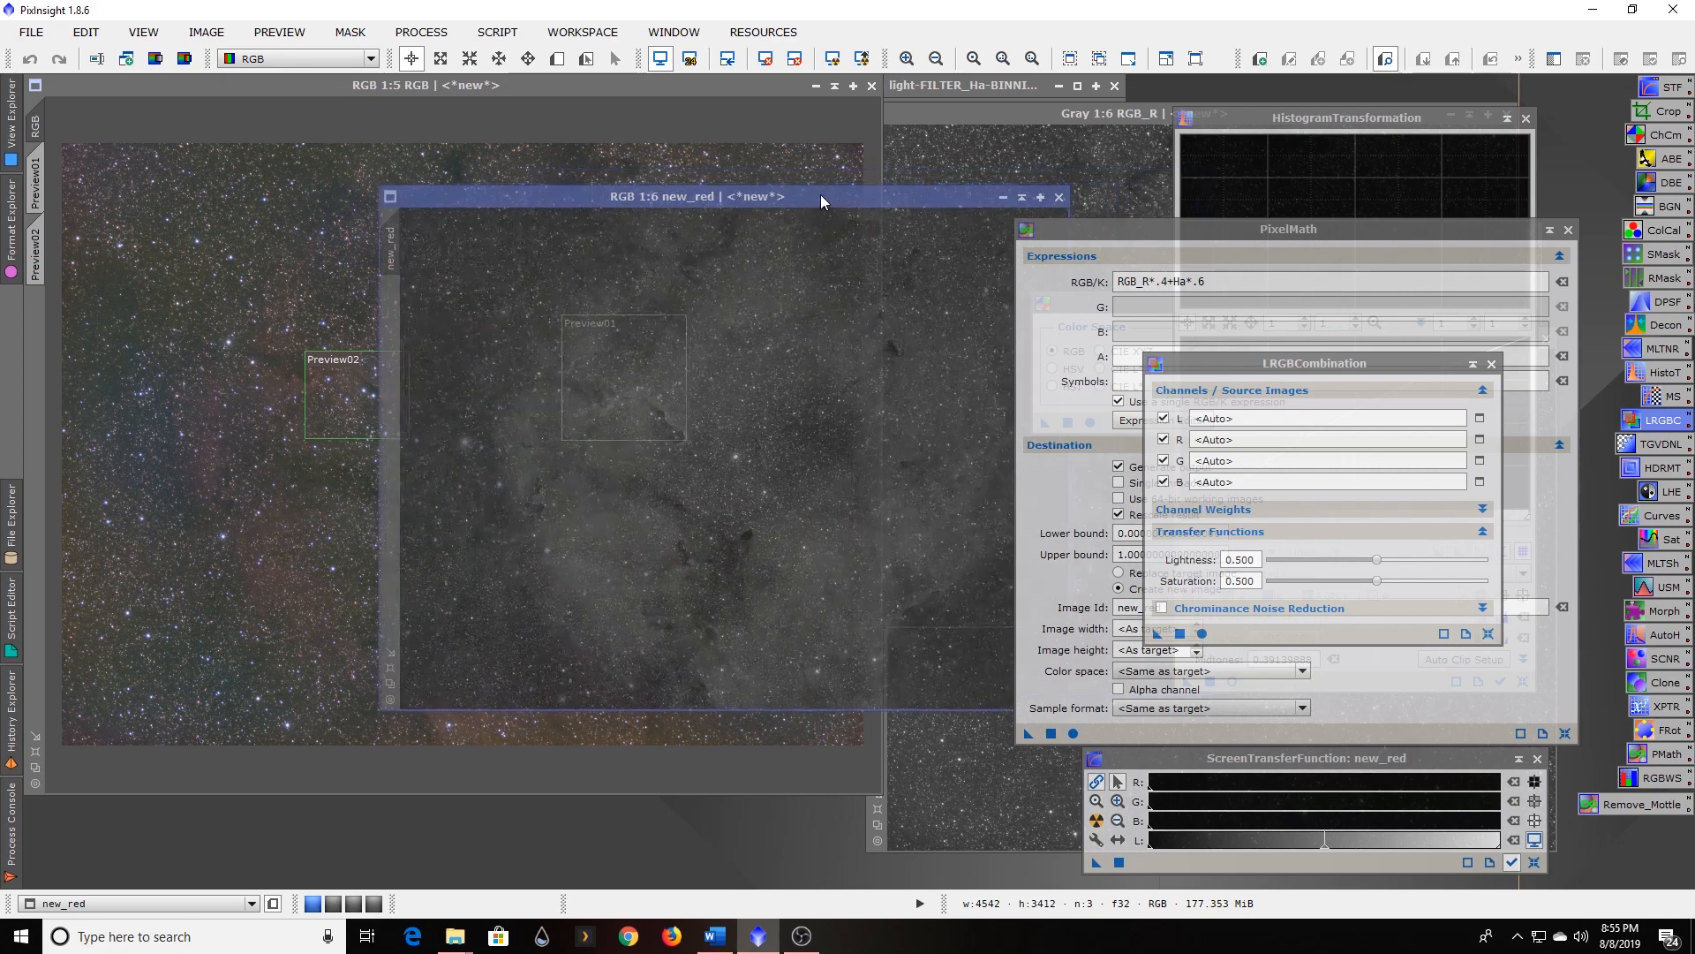
click(1060, 198)
click(1278, 227)
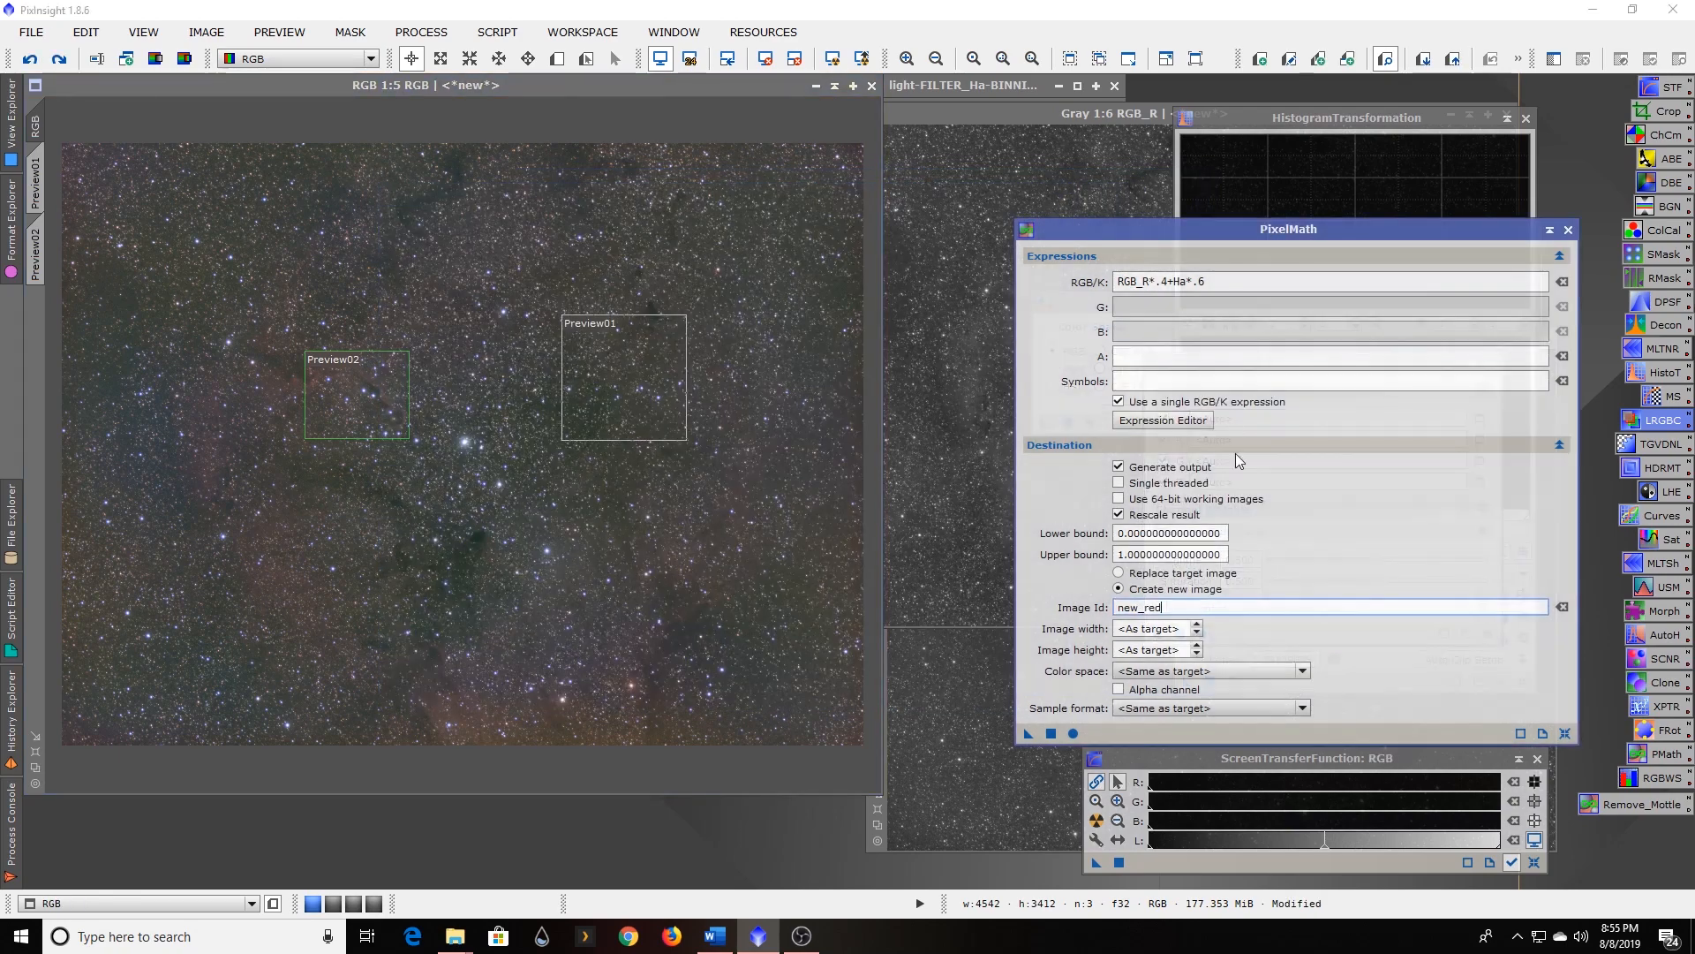
click(1138, 671)
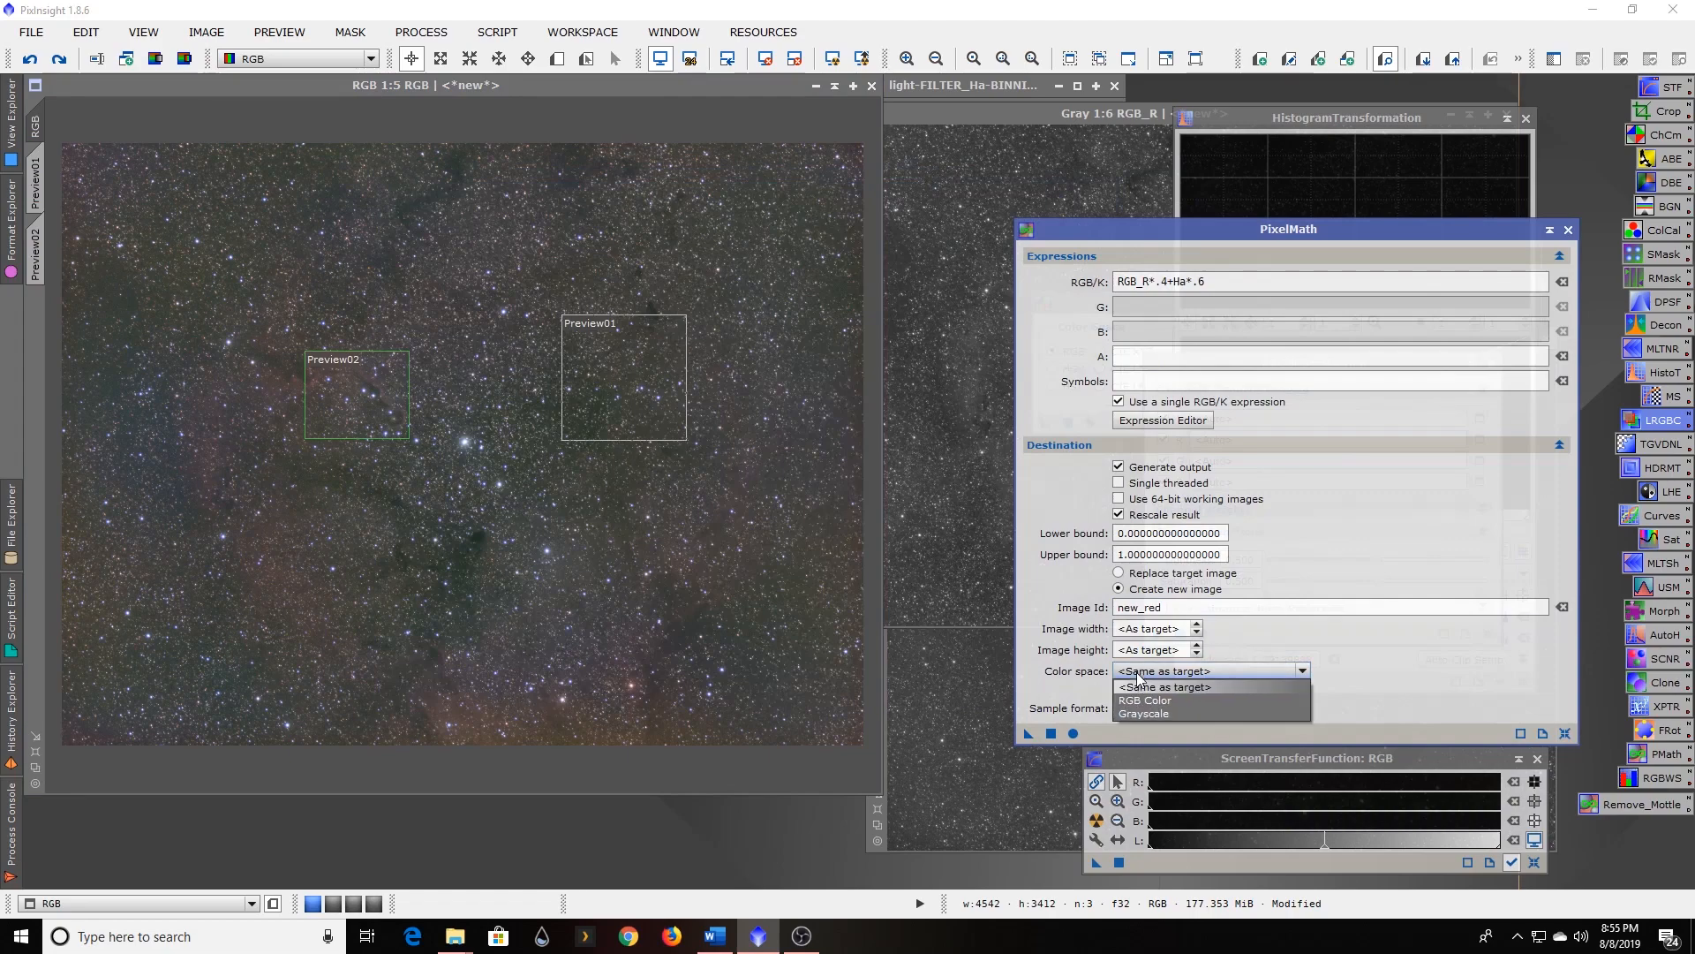
click(1140, 712)
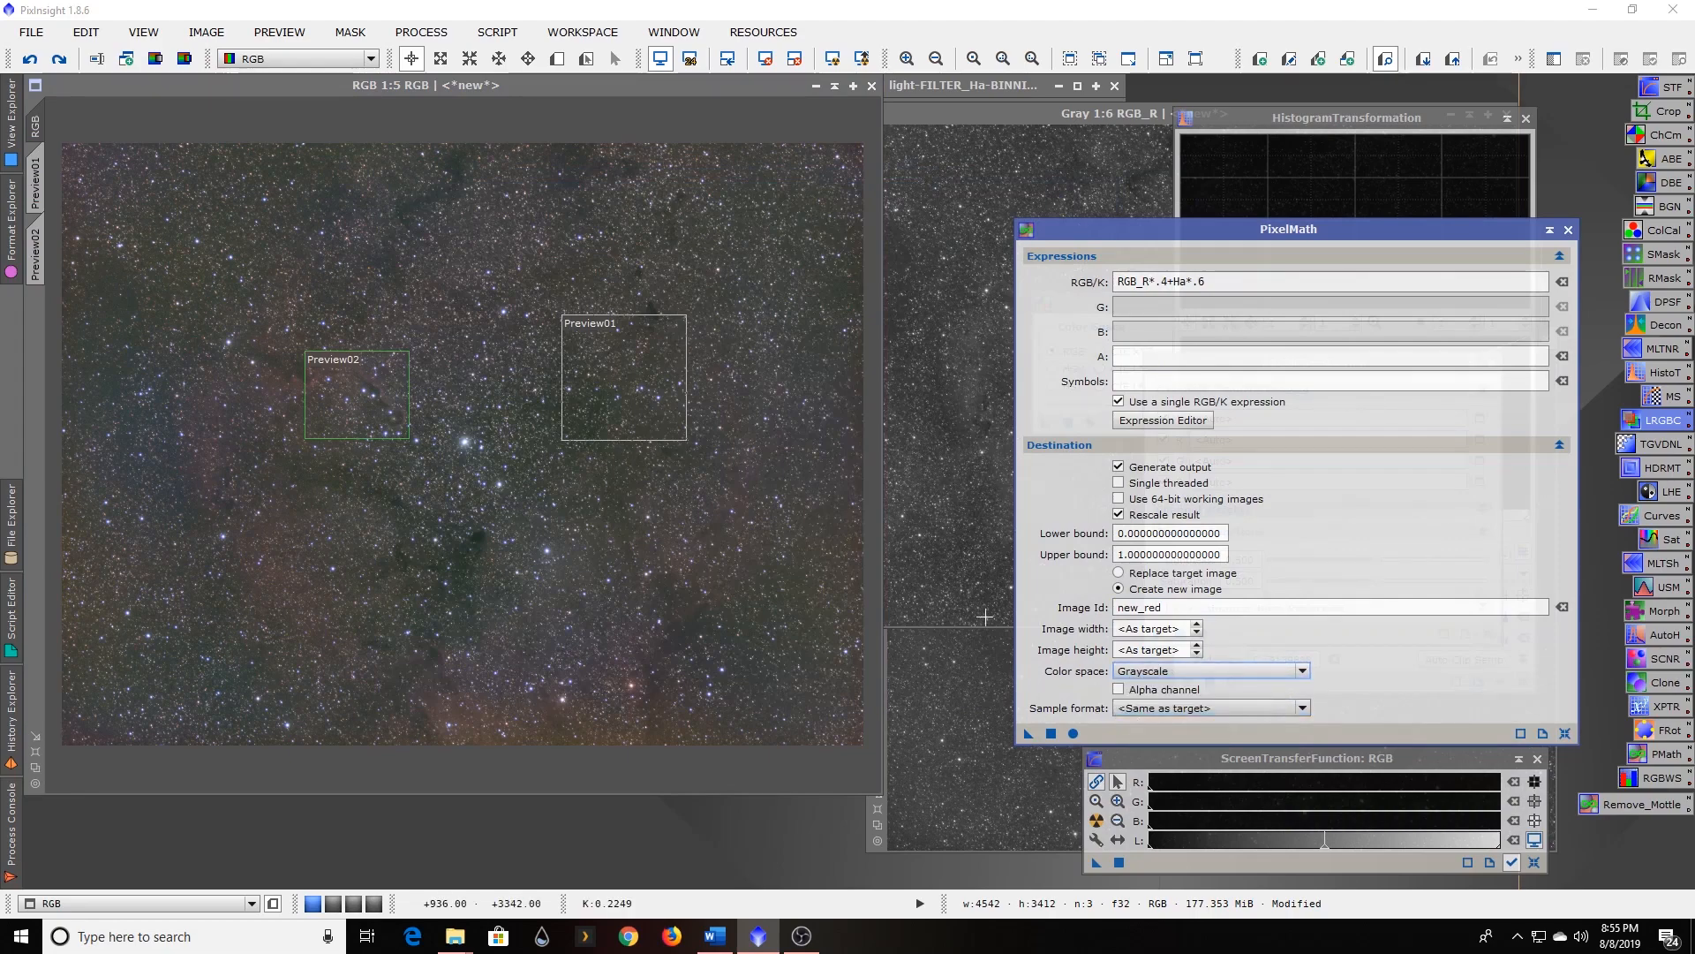
click(1051, 733)
drag(568, 258, 1132, 165)
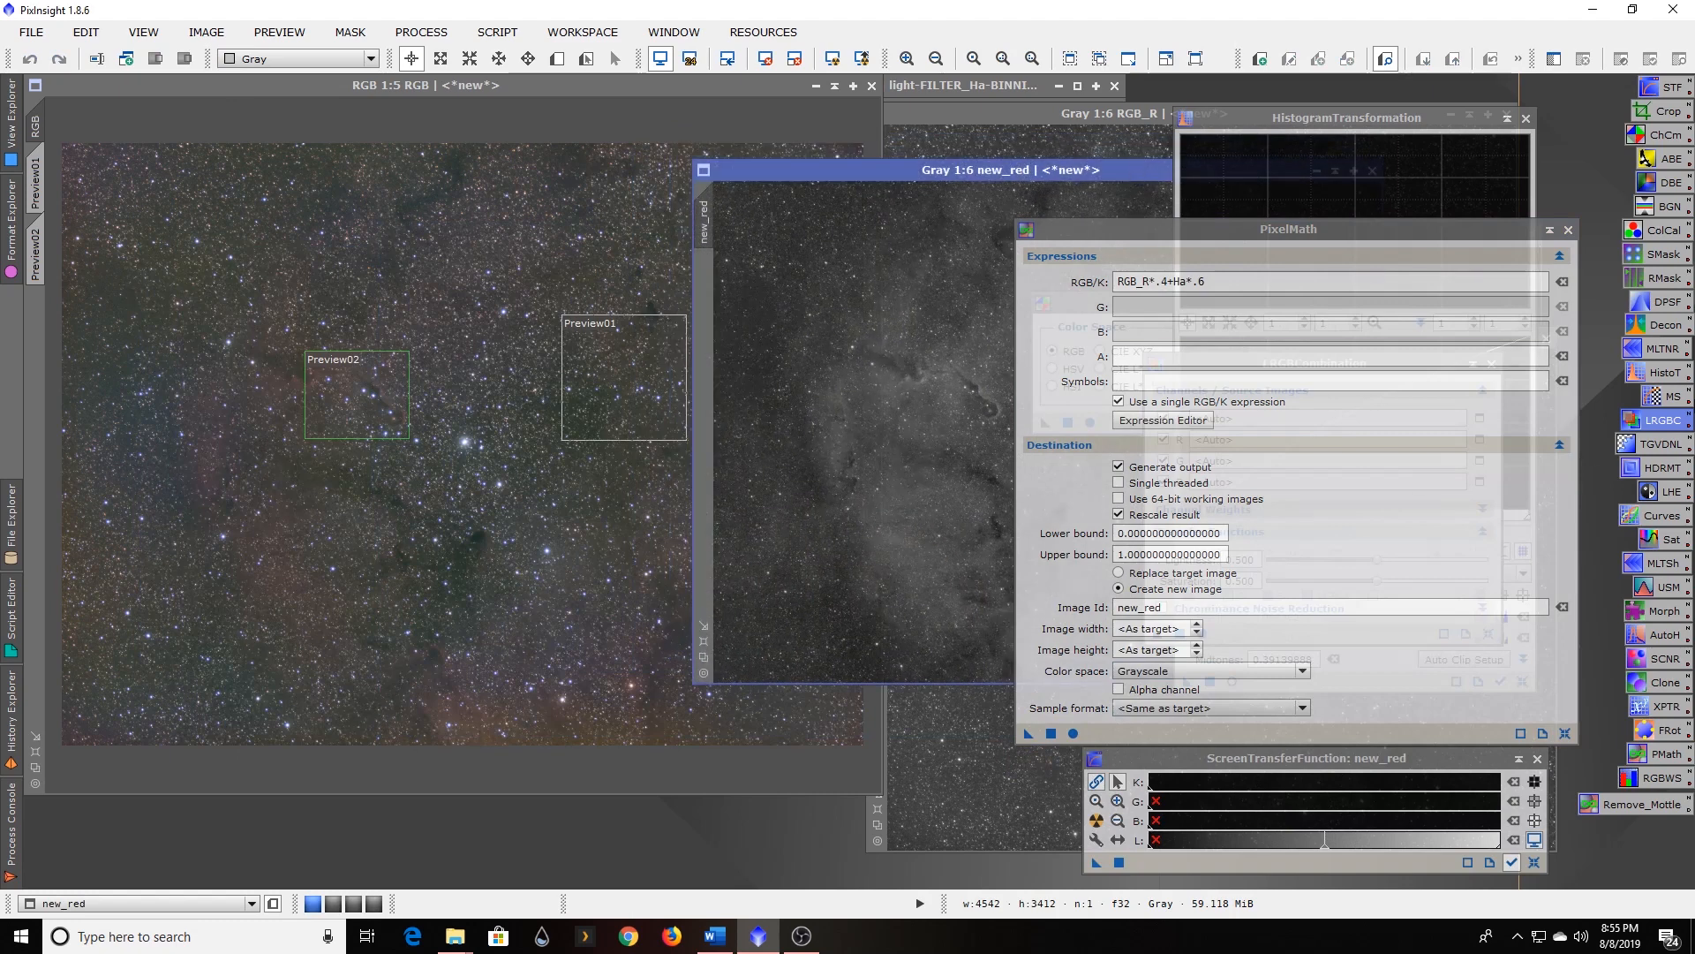
Reopen LRGBCombination and enable the R, G and B channels in addition to L.
click(1665, 422)
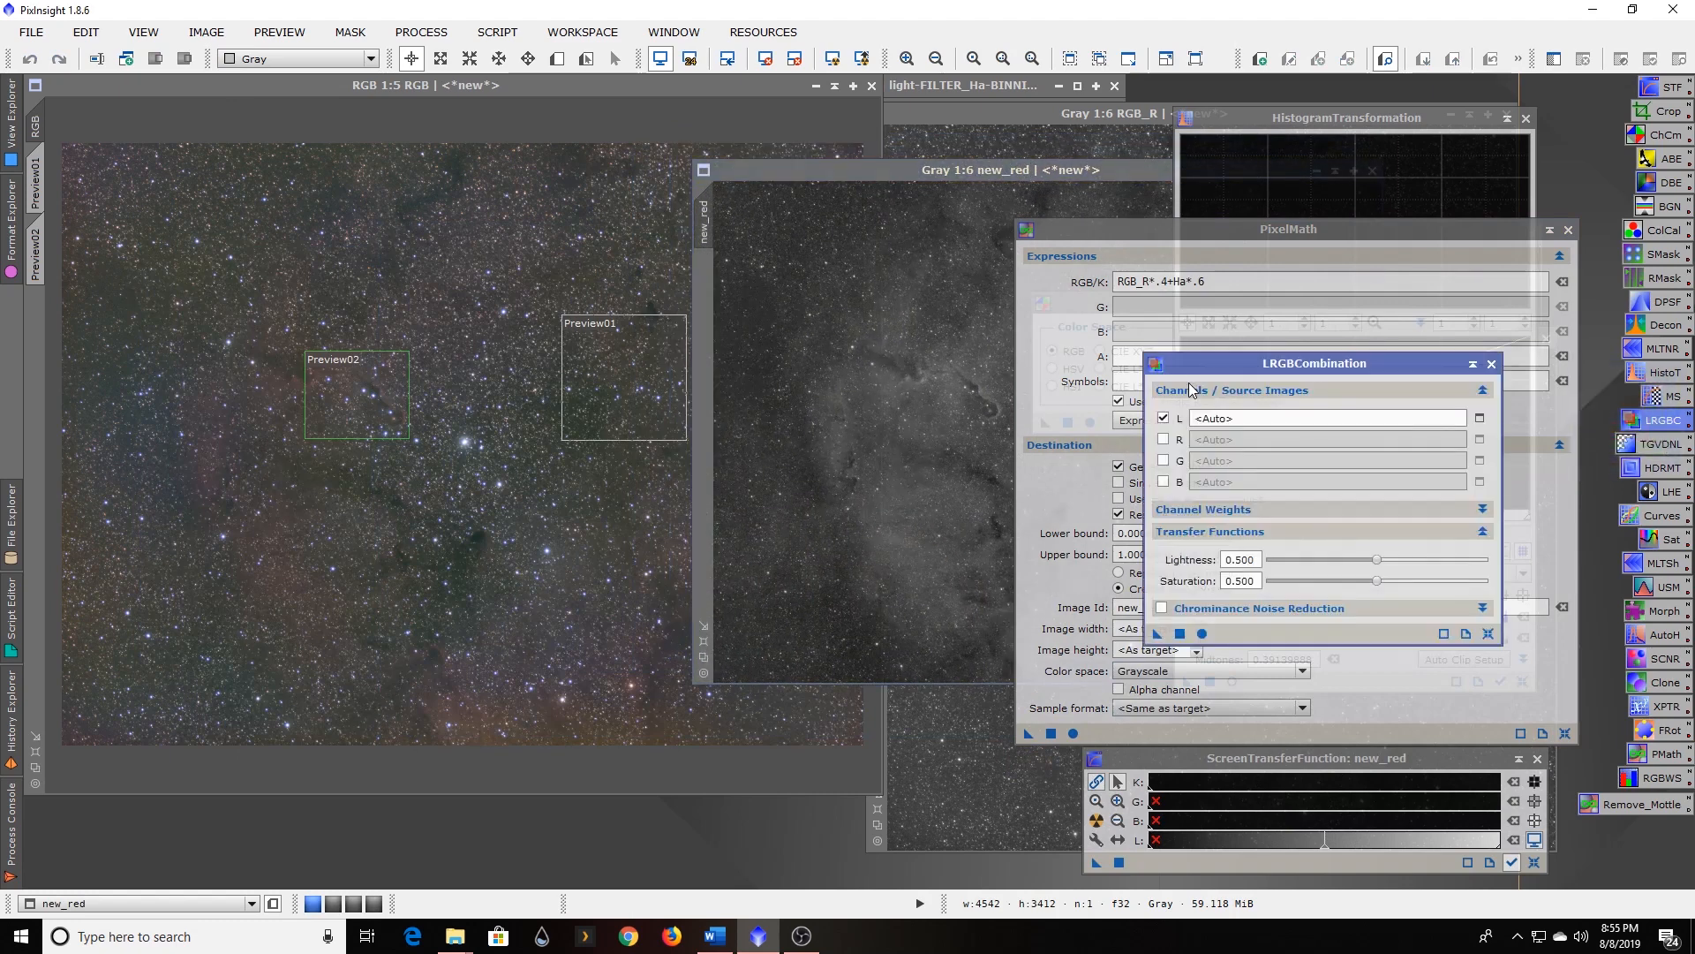
click(1163, 440)
click(1163, 440)
click(1163, 460)
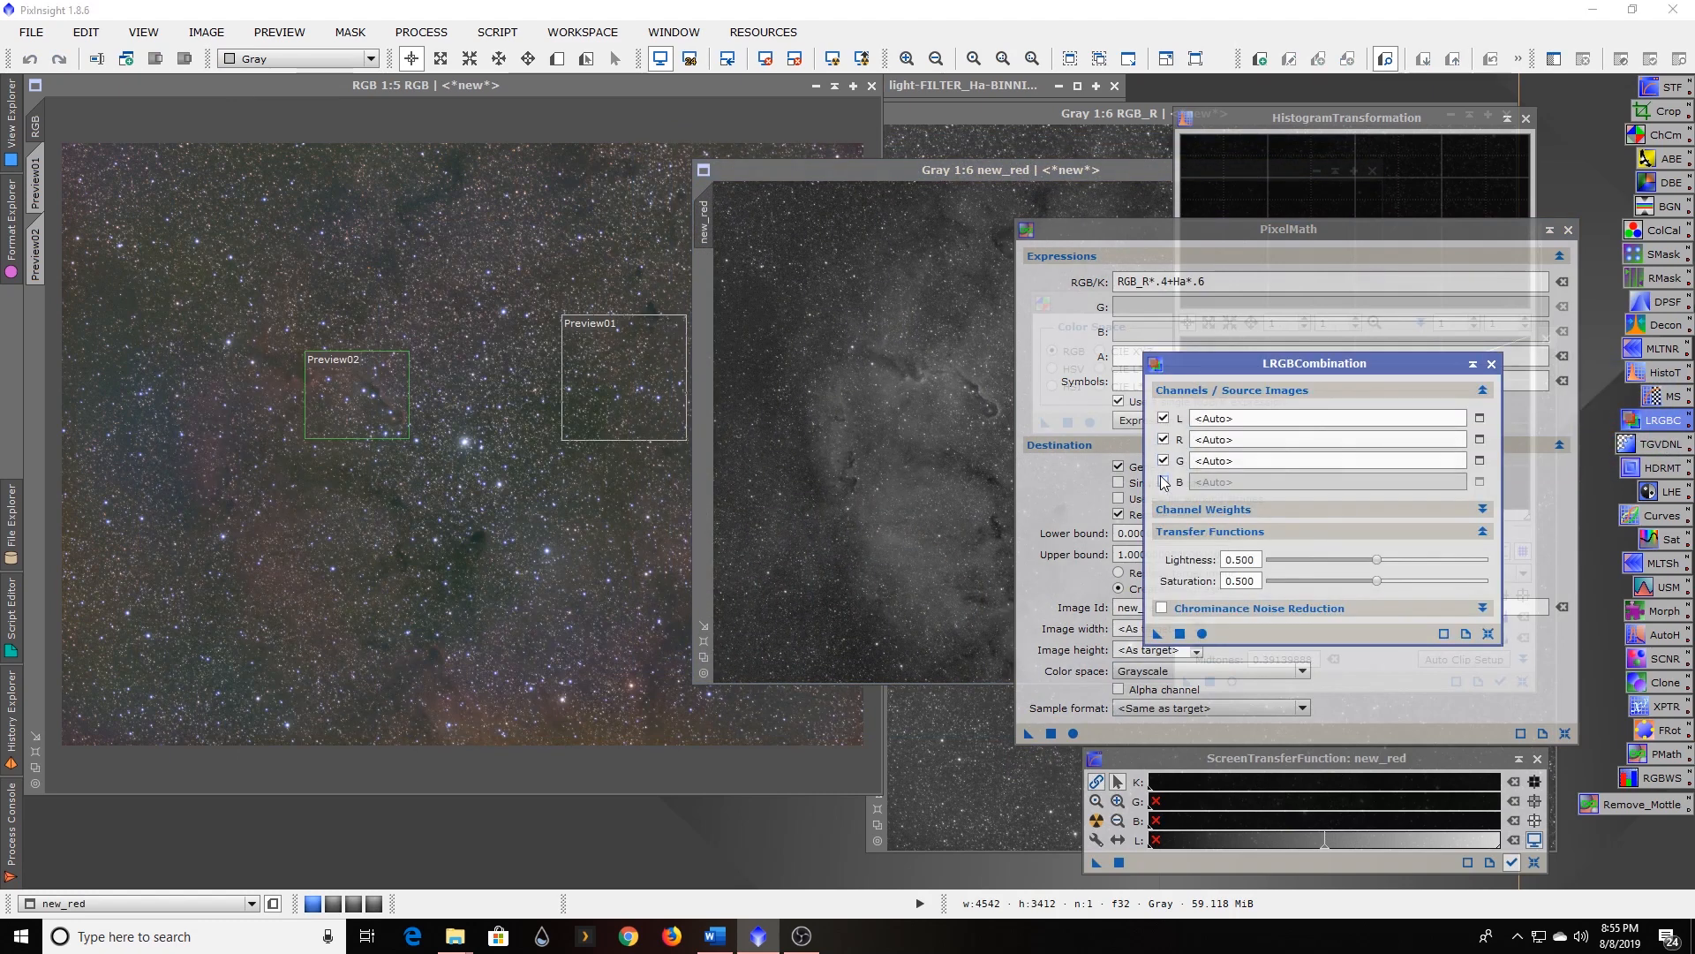
click(1163, 481)
Assign new_red as the red channel source image in LRGBCombination.
click(1480, 440)
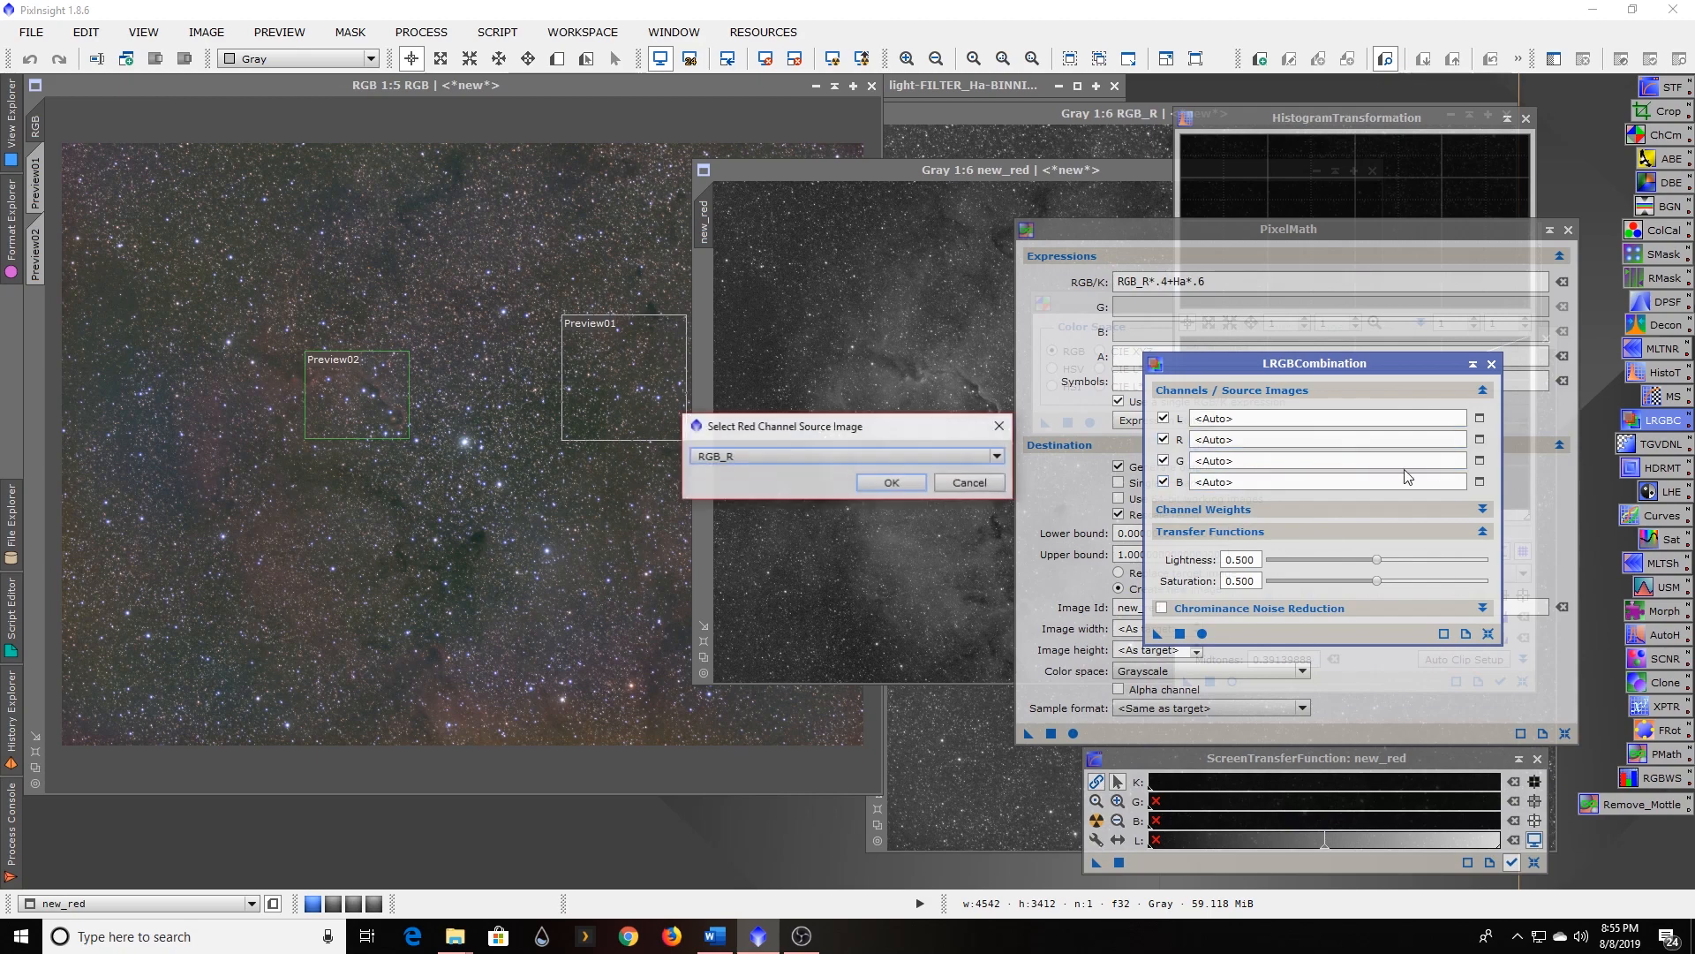
click(829, 457)
click(746, 575)
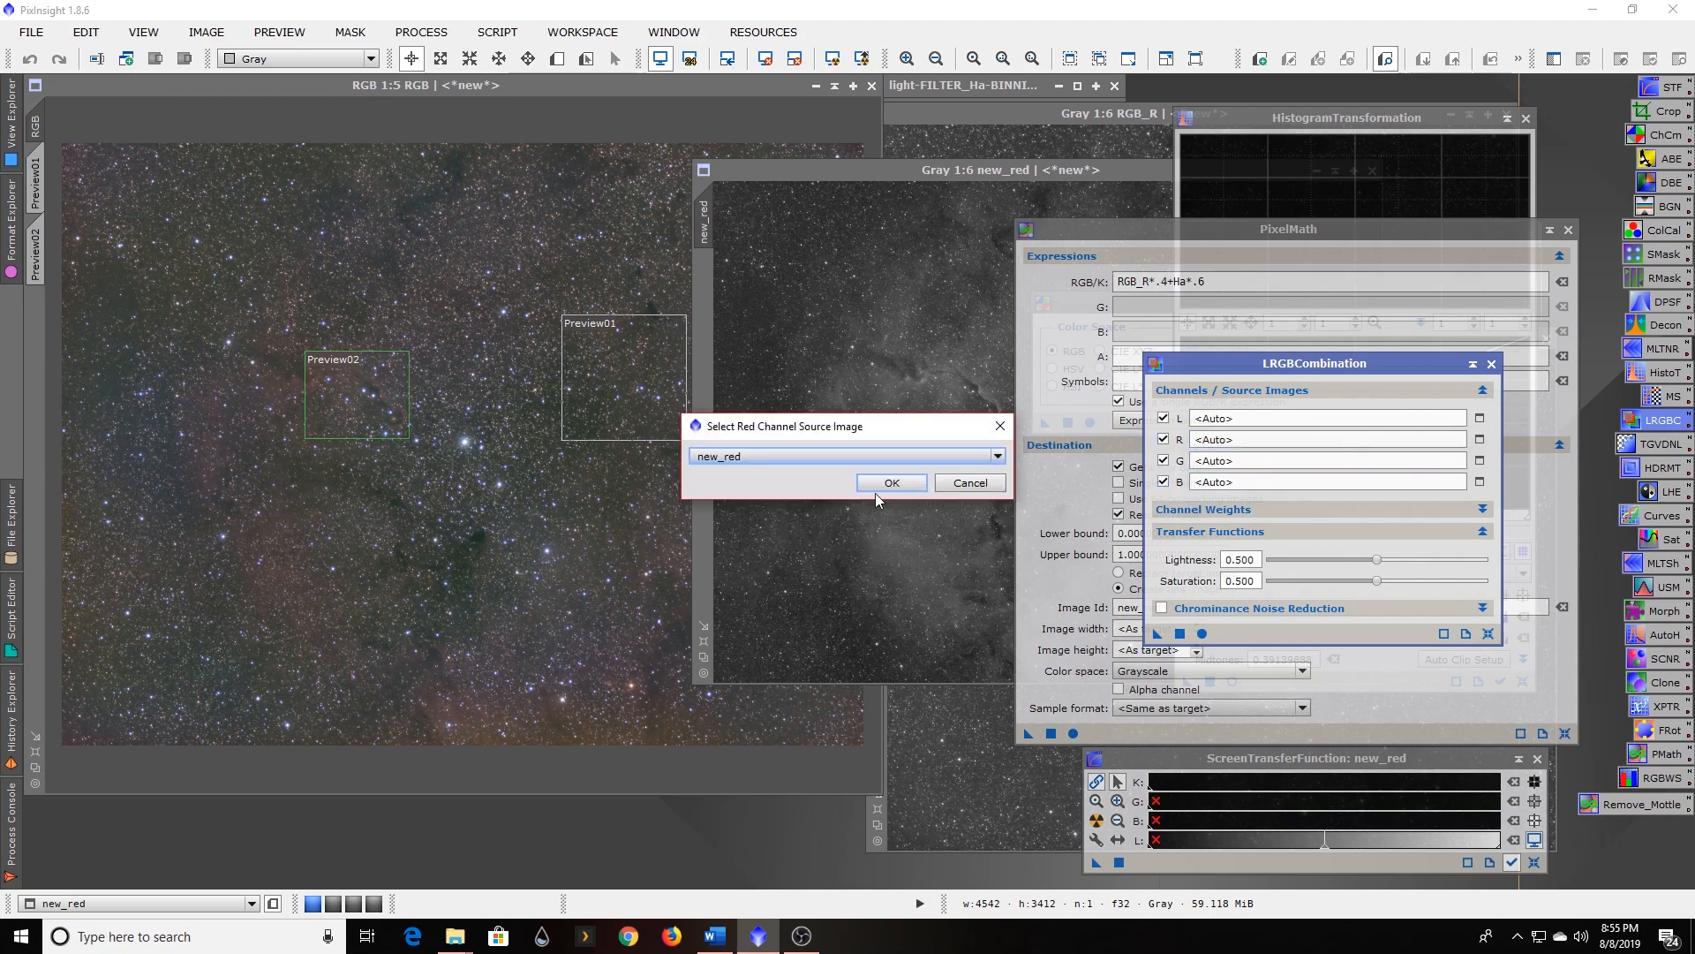
click(883, 483)
Assign RGB_B as the green channel source image.
click(1480, 460)
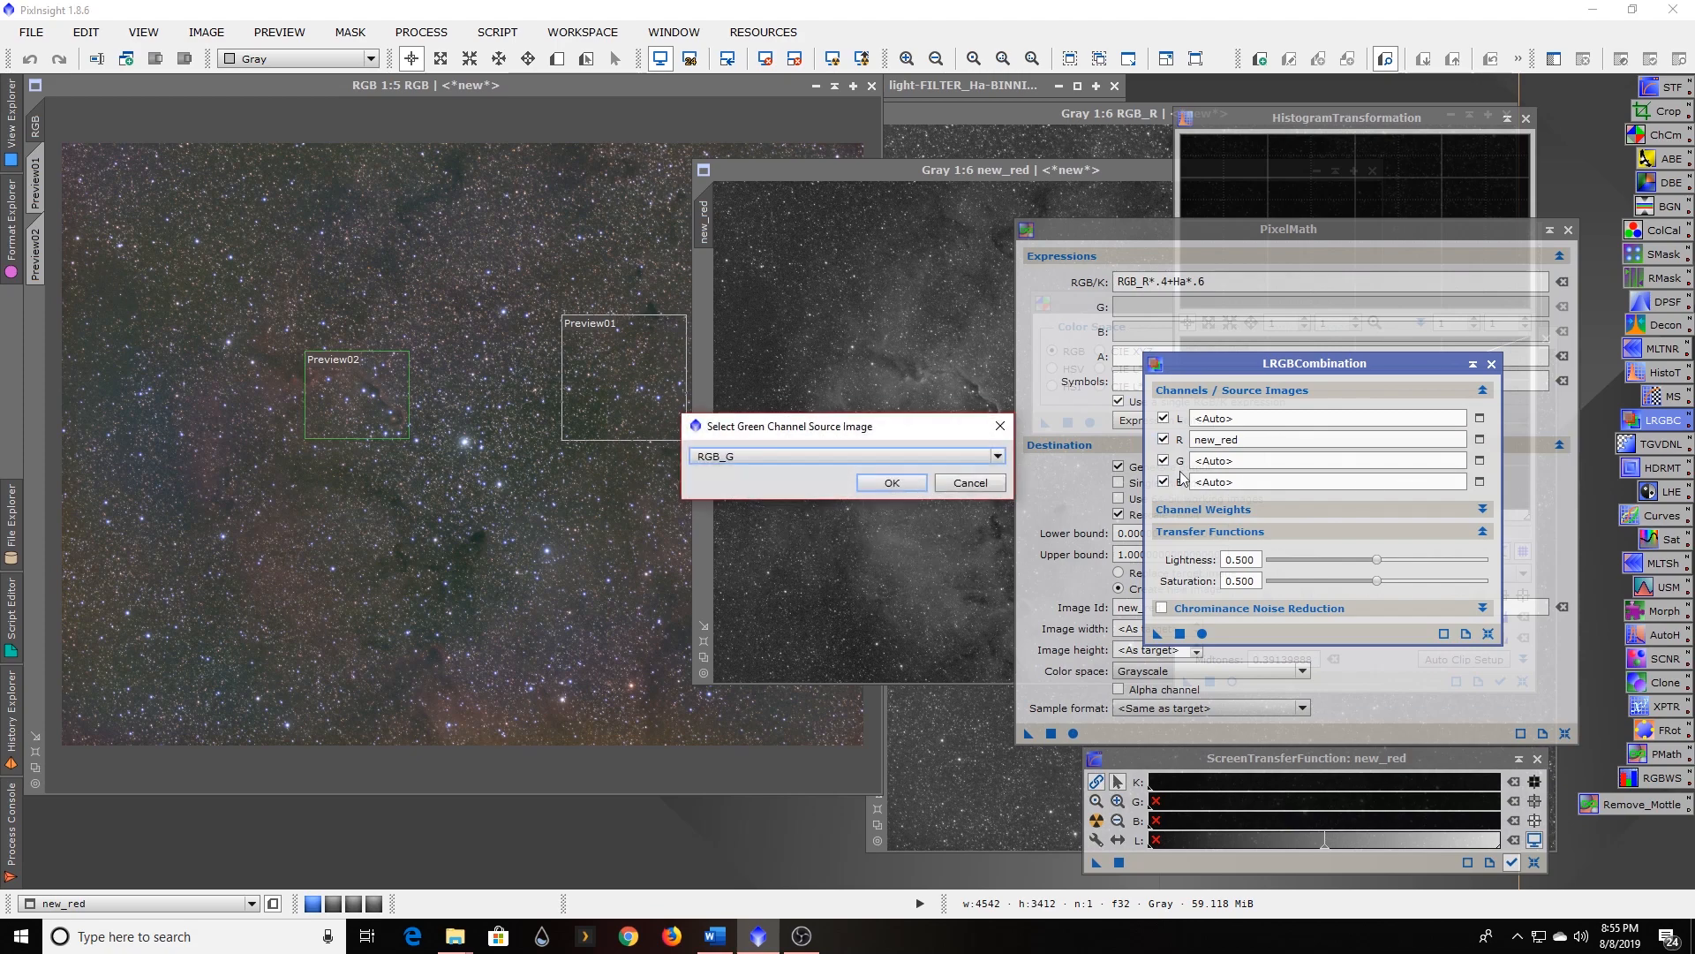
click(757, 452)
click(750, 565)
click(898, 485)
Assign RGB_B as the blue channel source image and RGB_G as the green channel source image.
click(1480, 481)
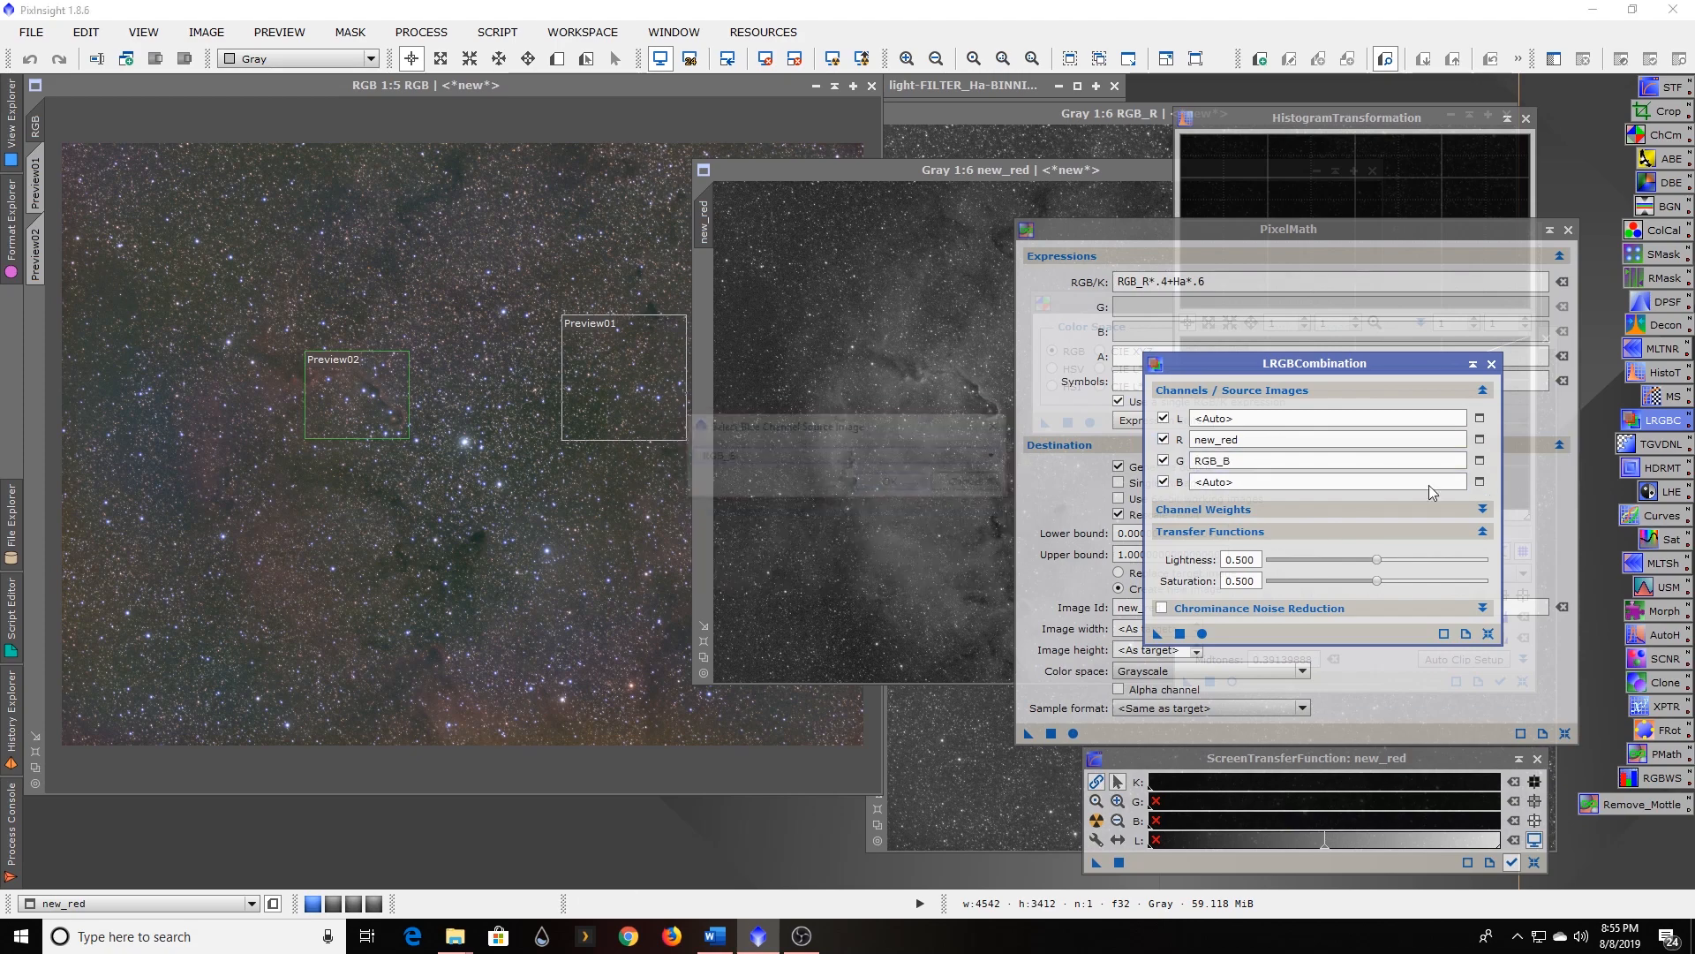
click(765, 452)
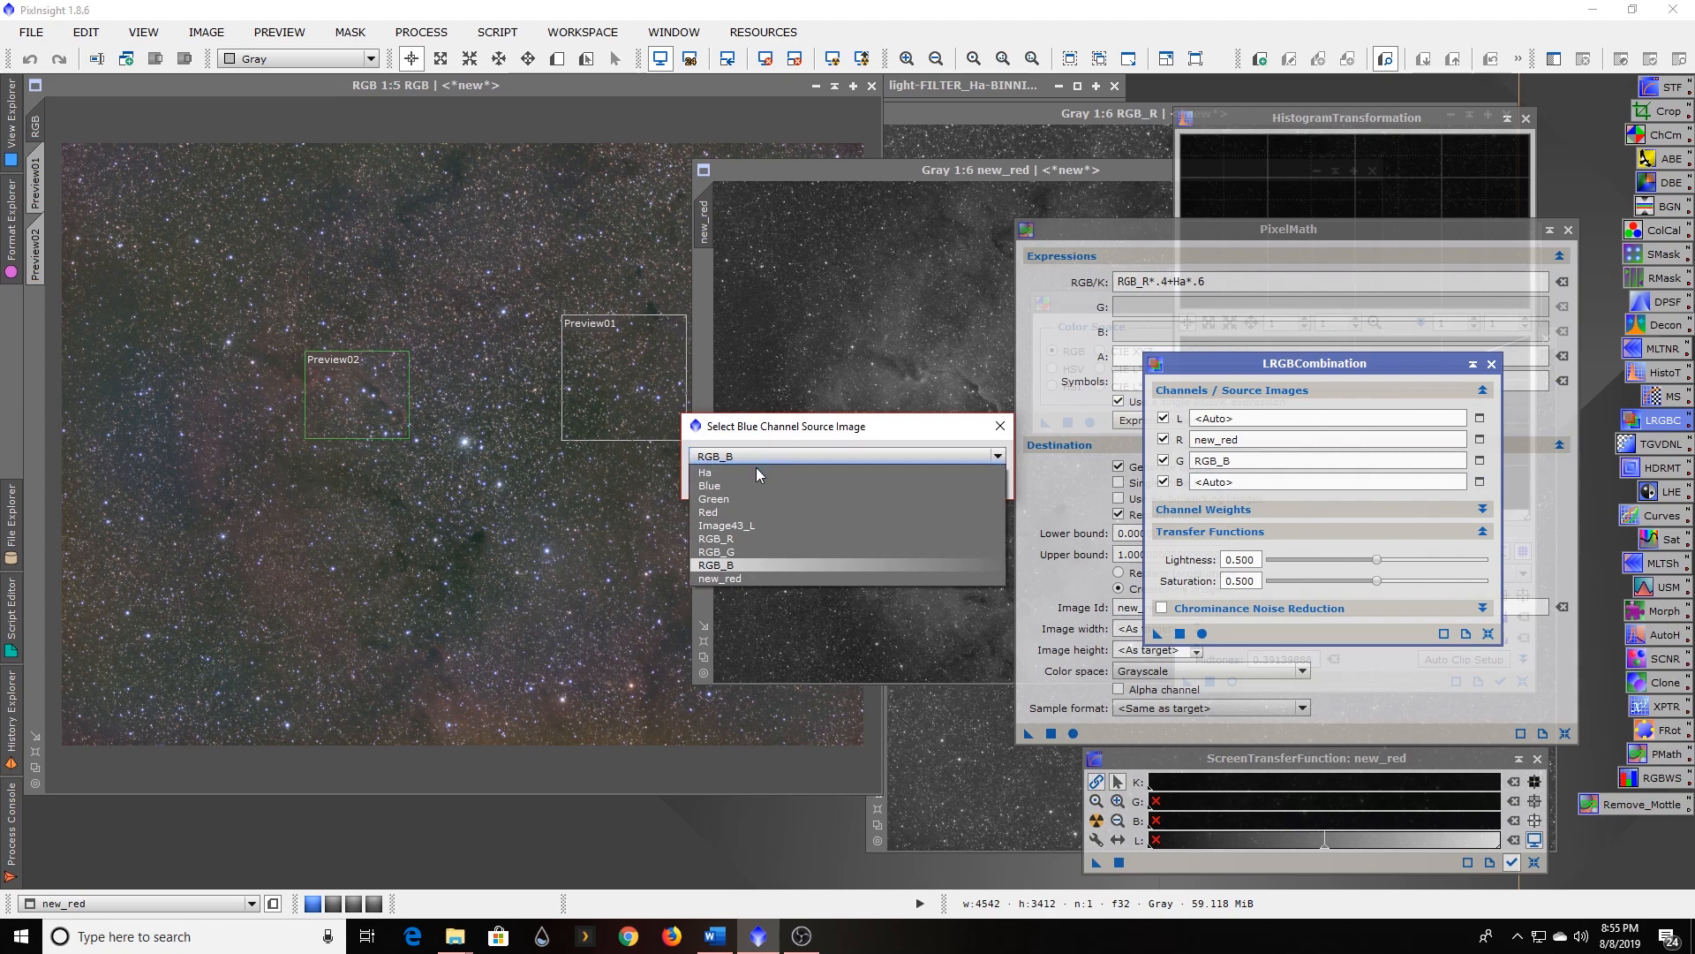
click(740, 564)
click(889, 481)
click(1480, 460)
click(807, 454)
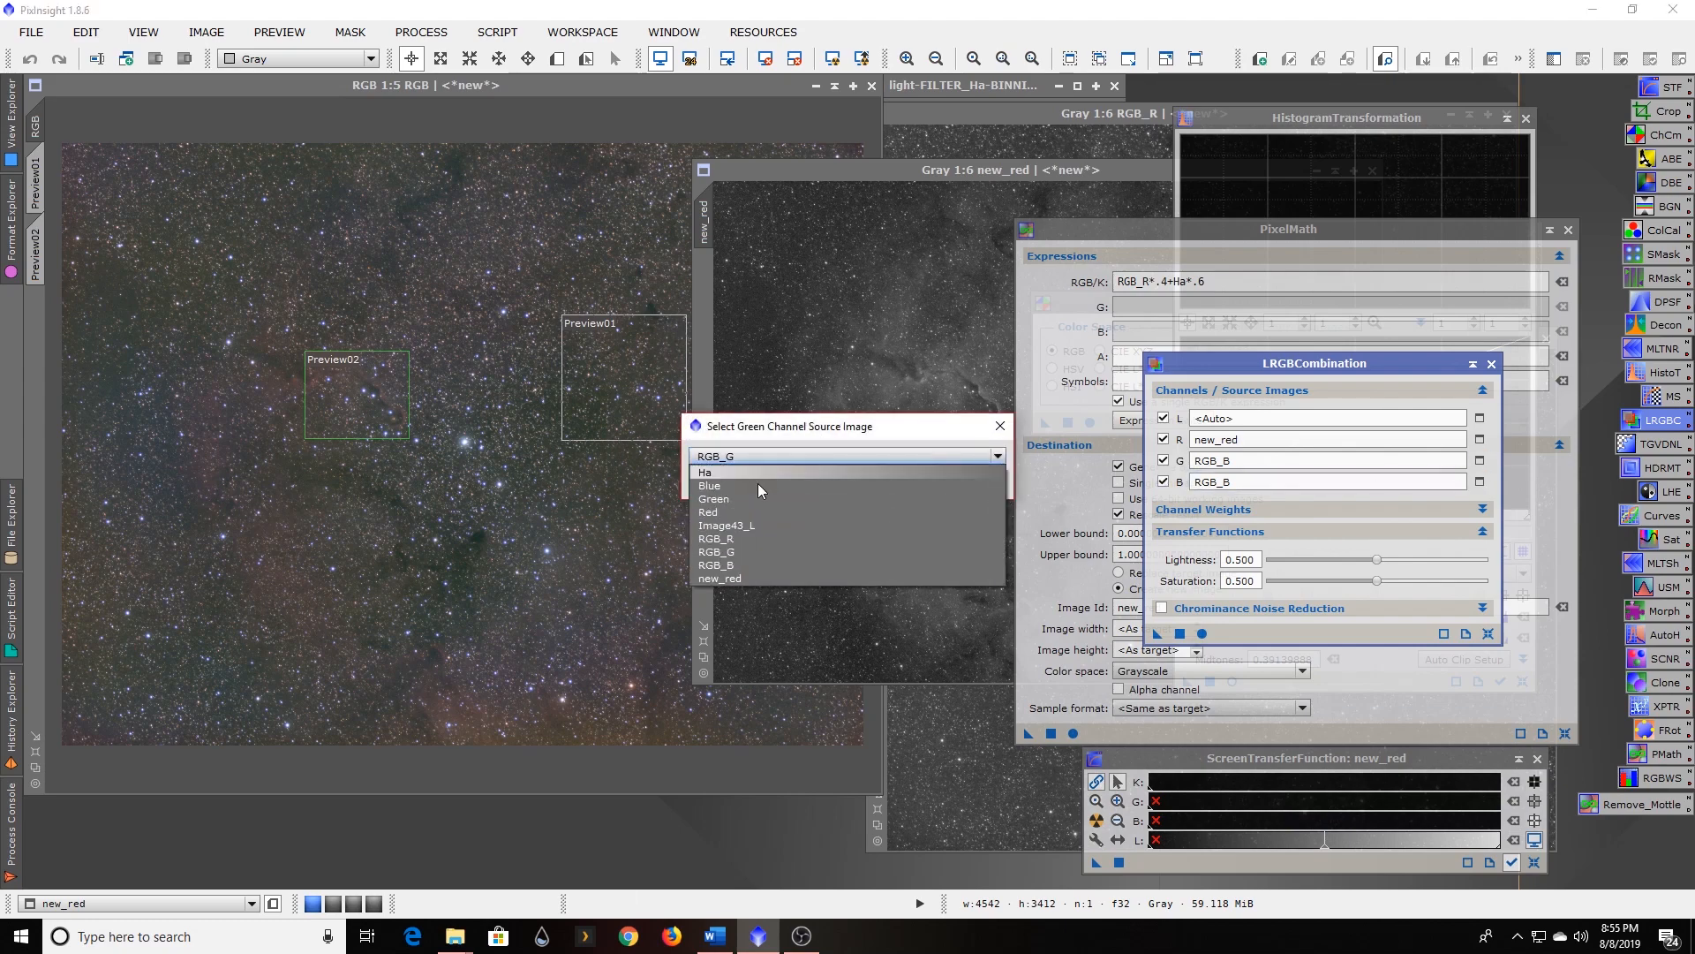
click(739, 551)
click(890, 483)
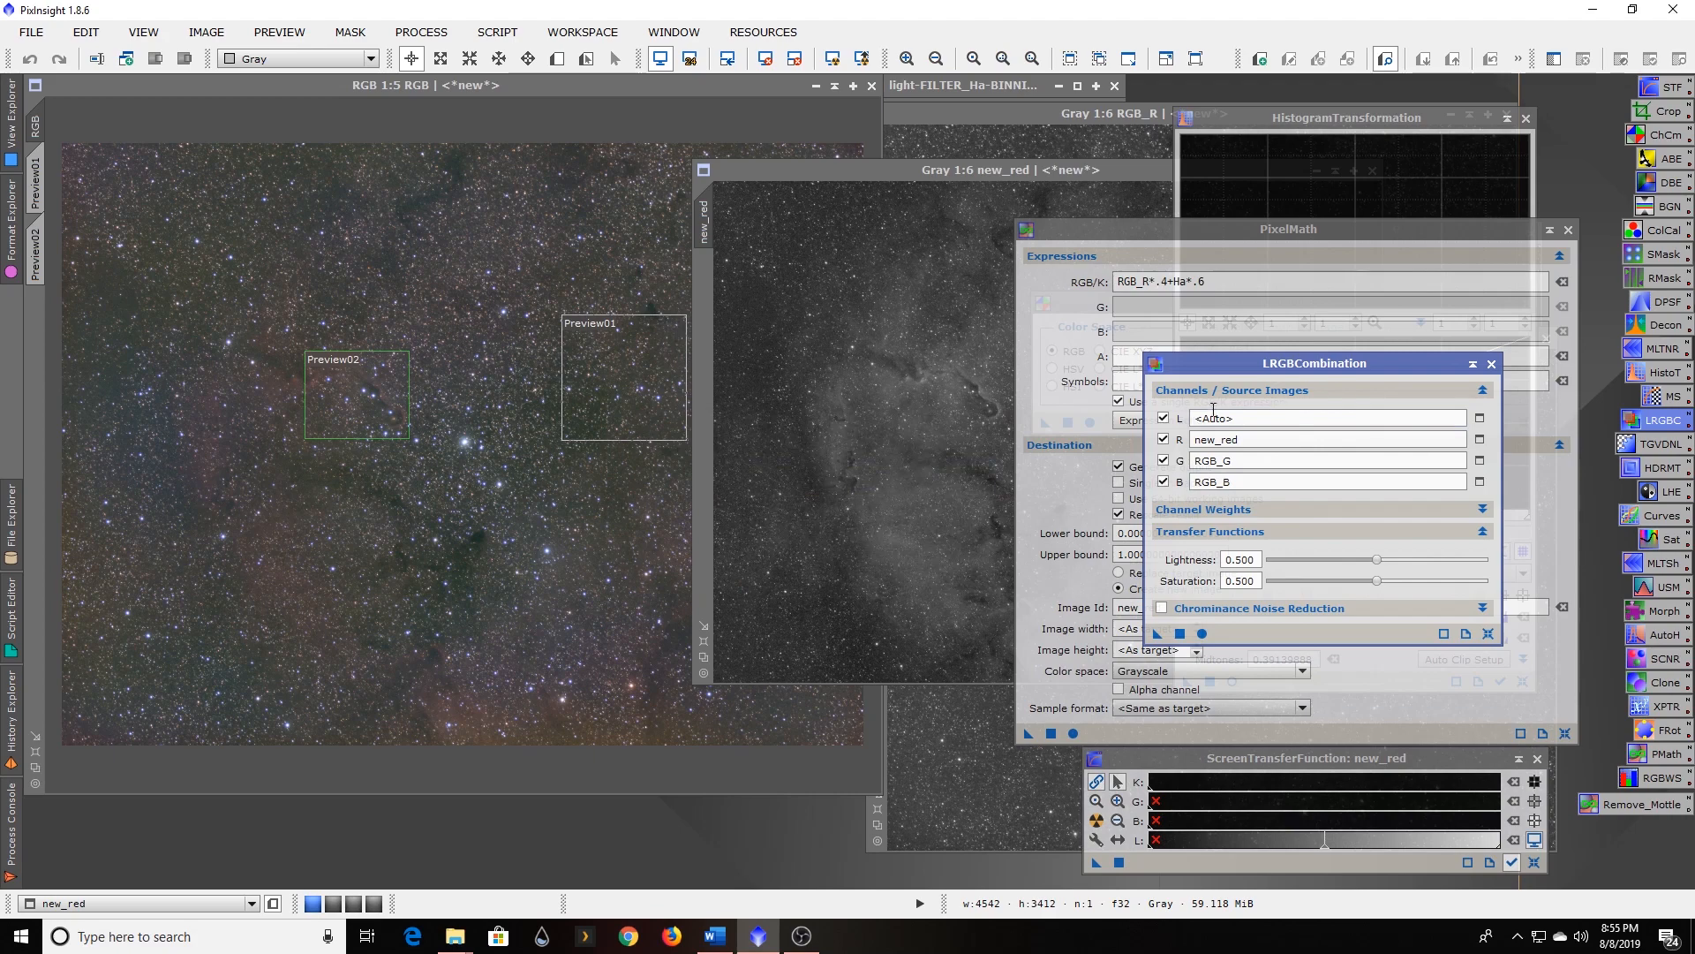
Assign Ha as the lightness source image and run the LRGB combination globally to create a new color image.
click(1480, 418)
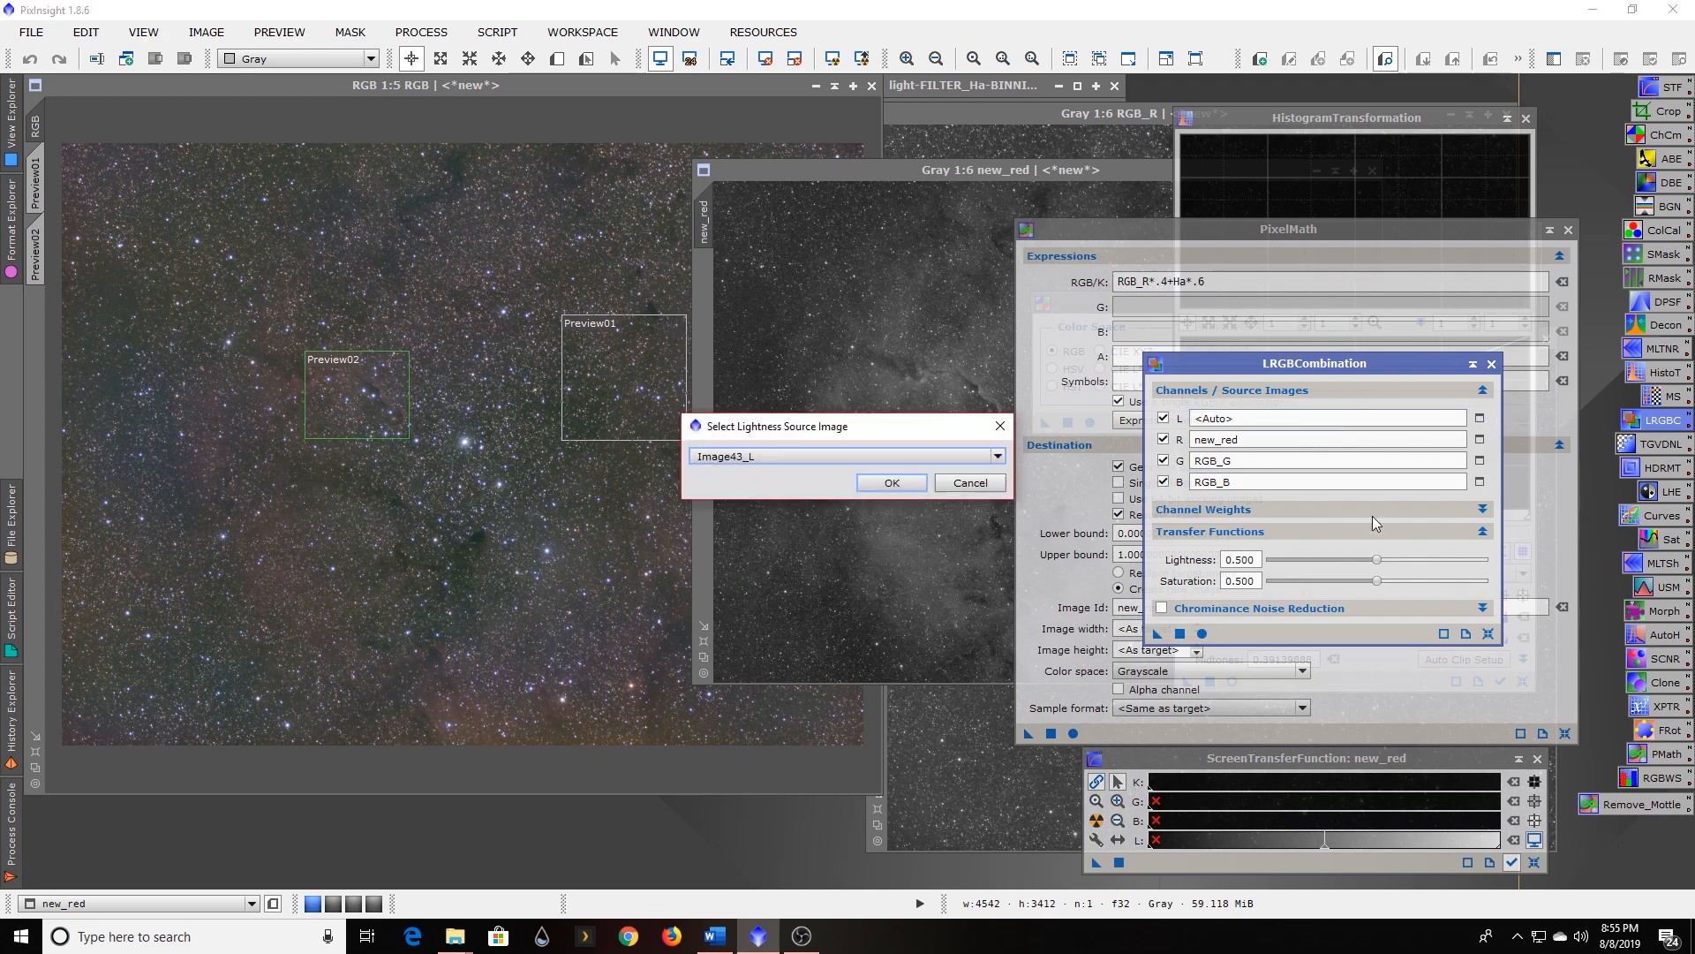
click(782, 456)
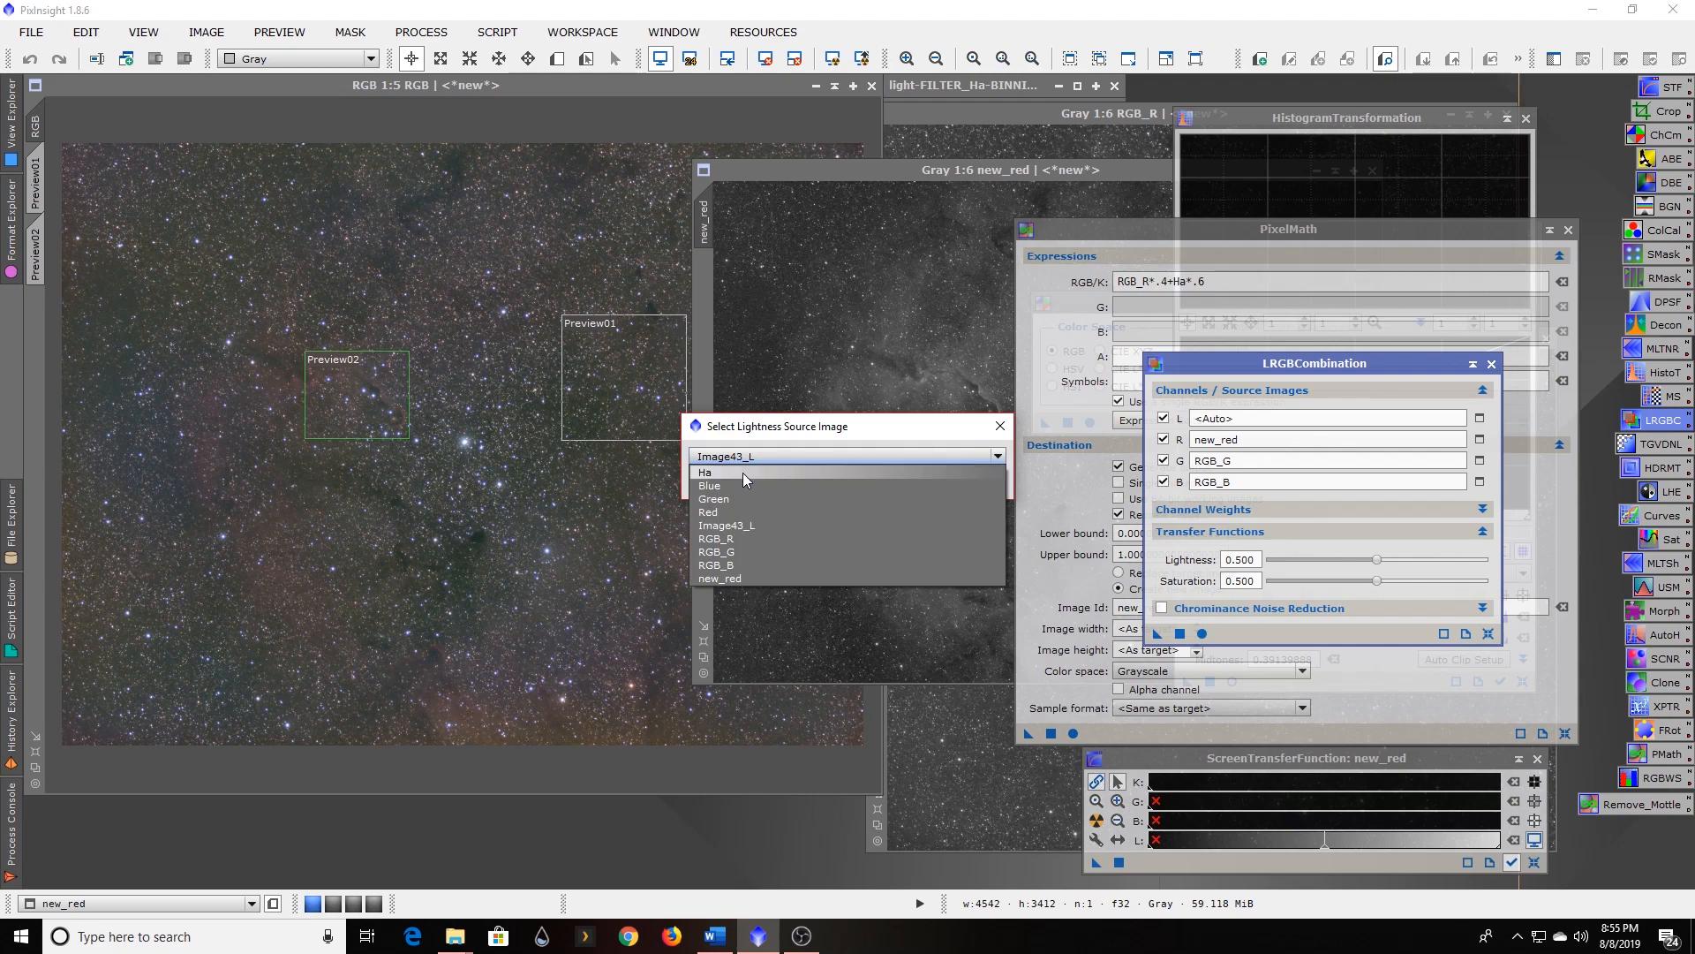
click(744, 473)
click(891, 481)
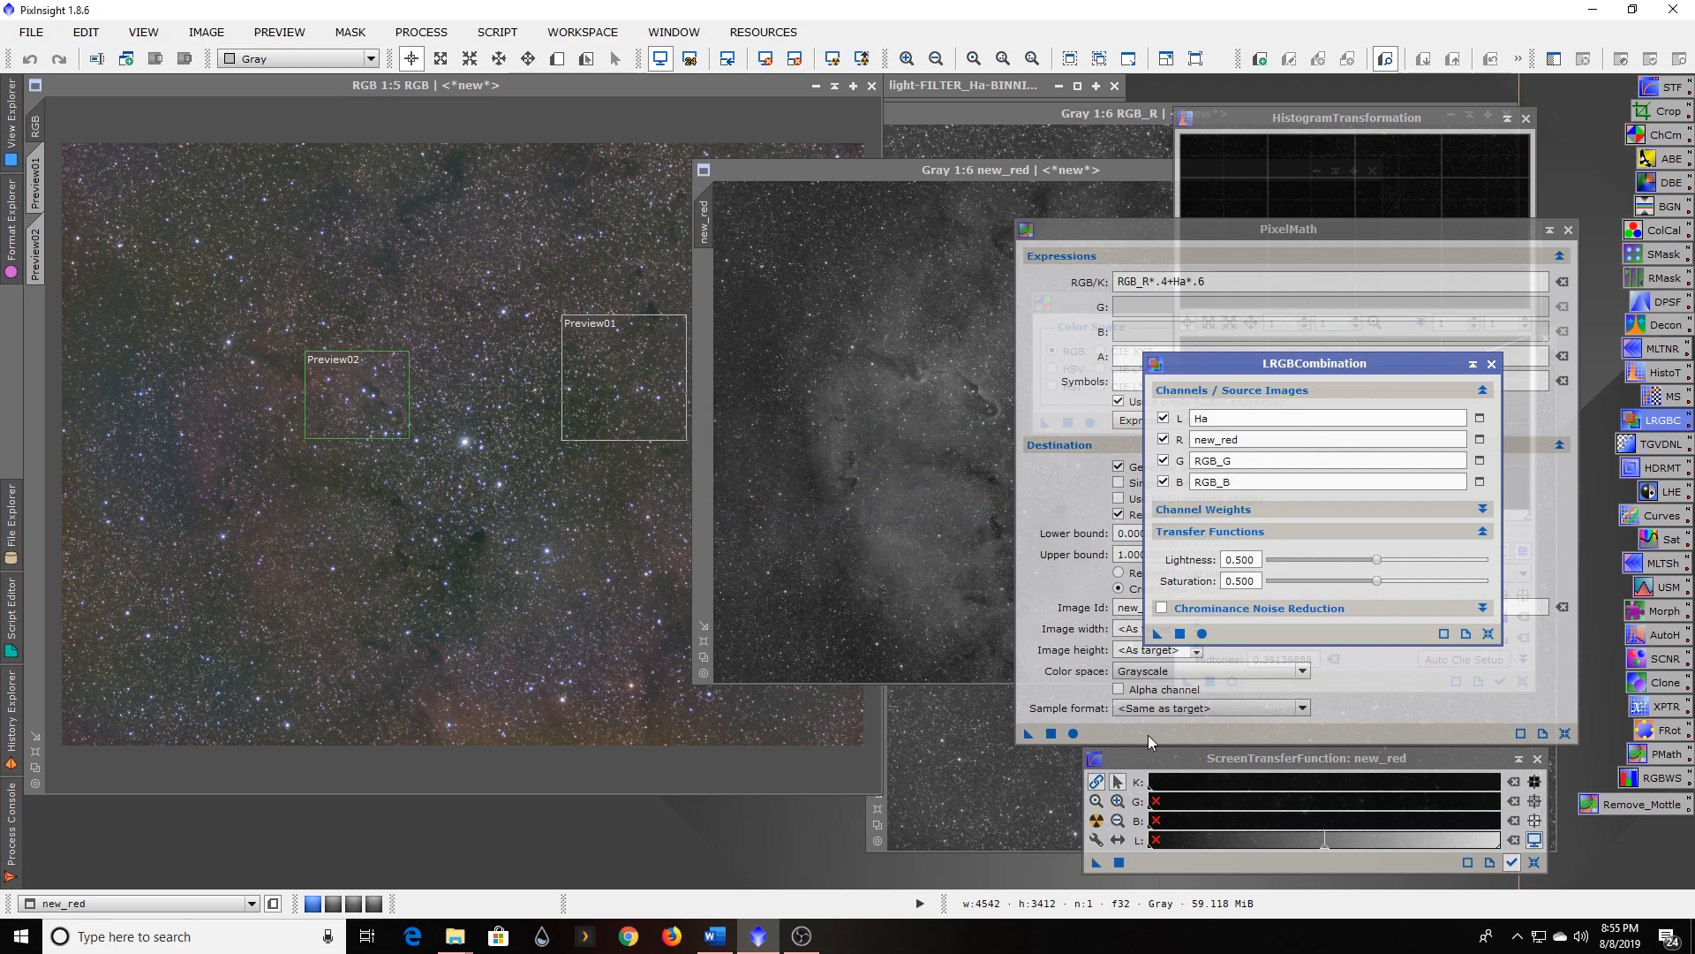
click(1203, 634)
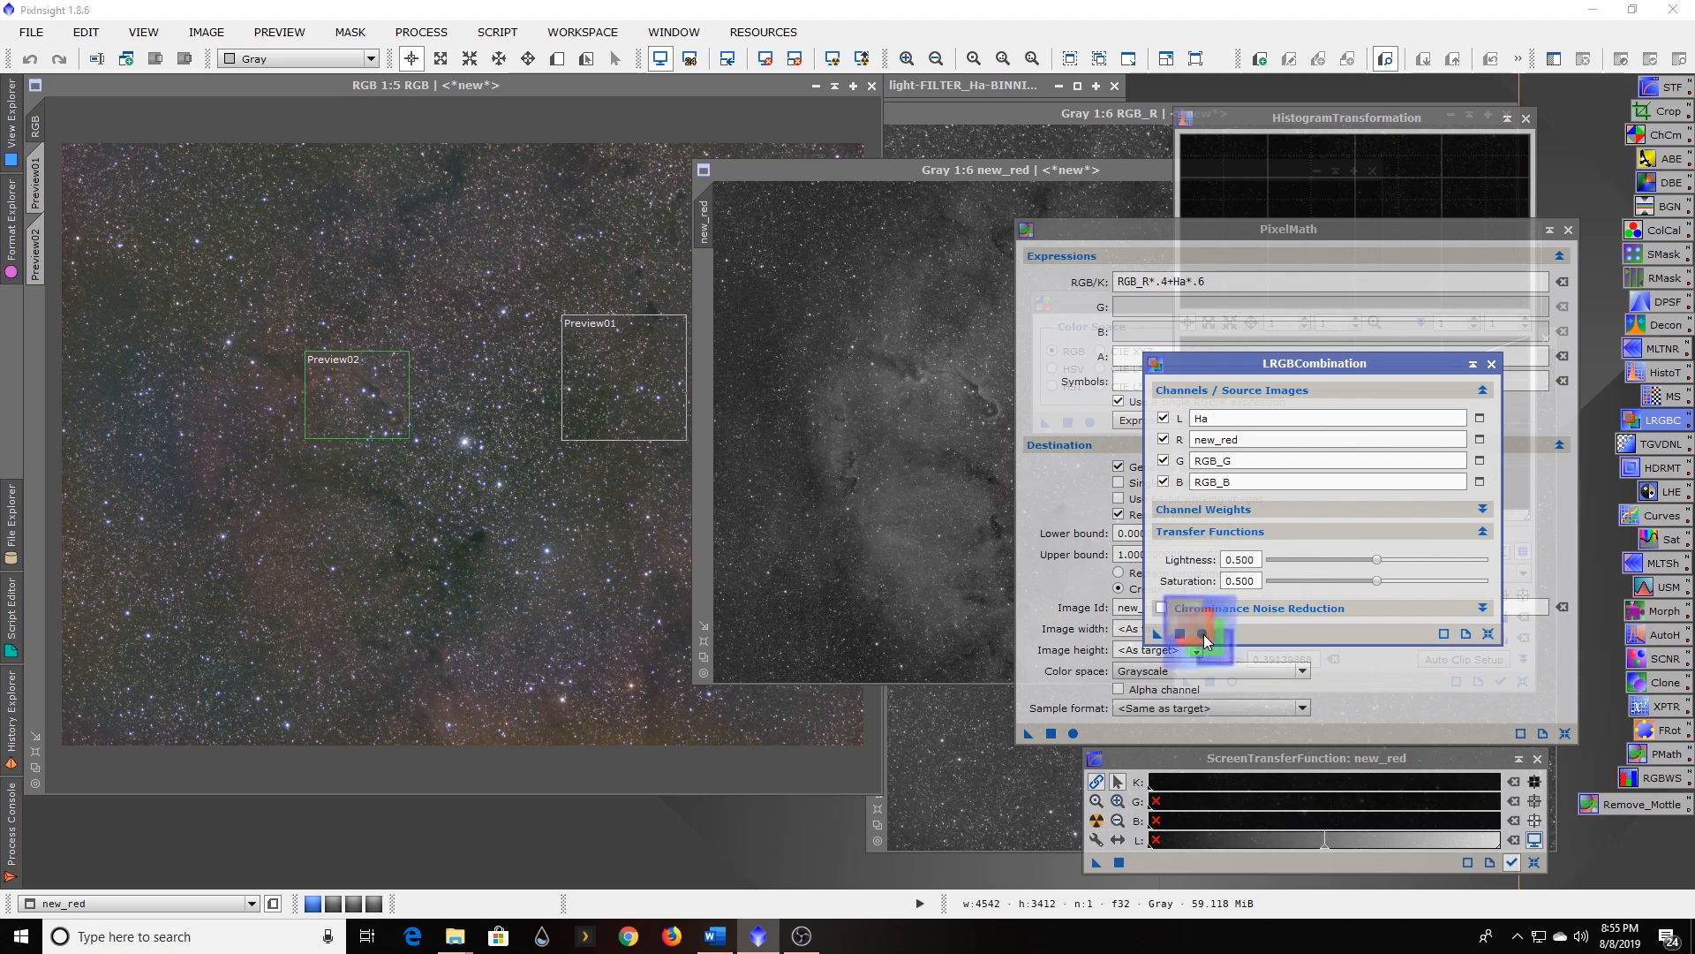
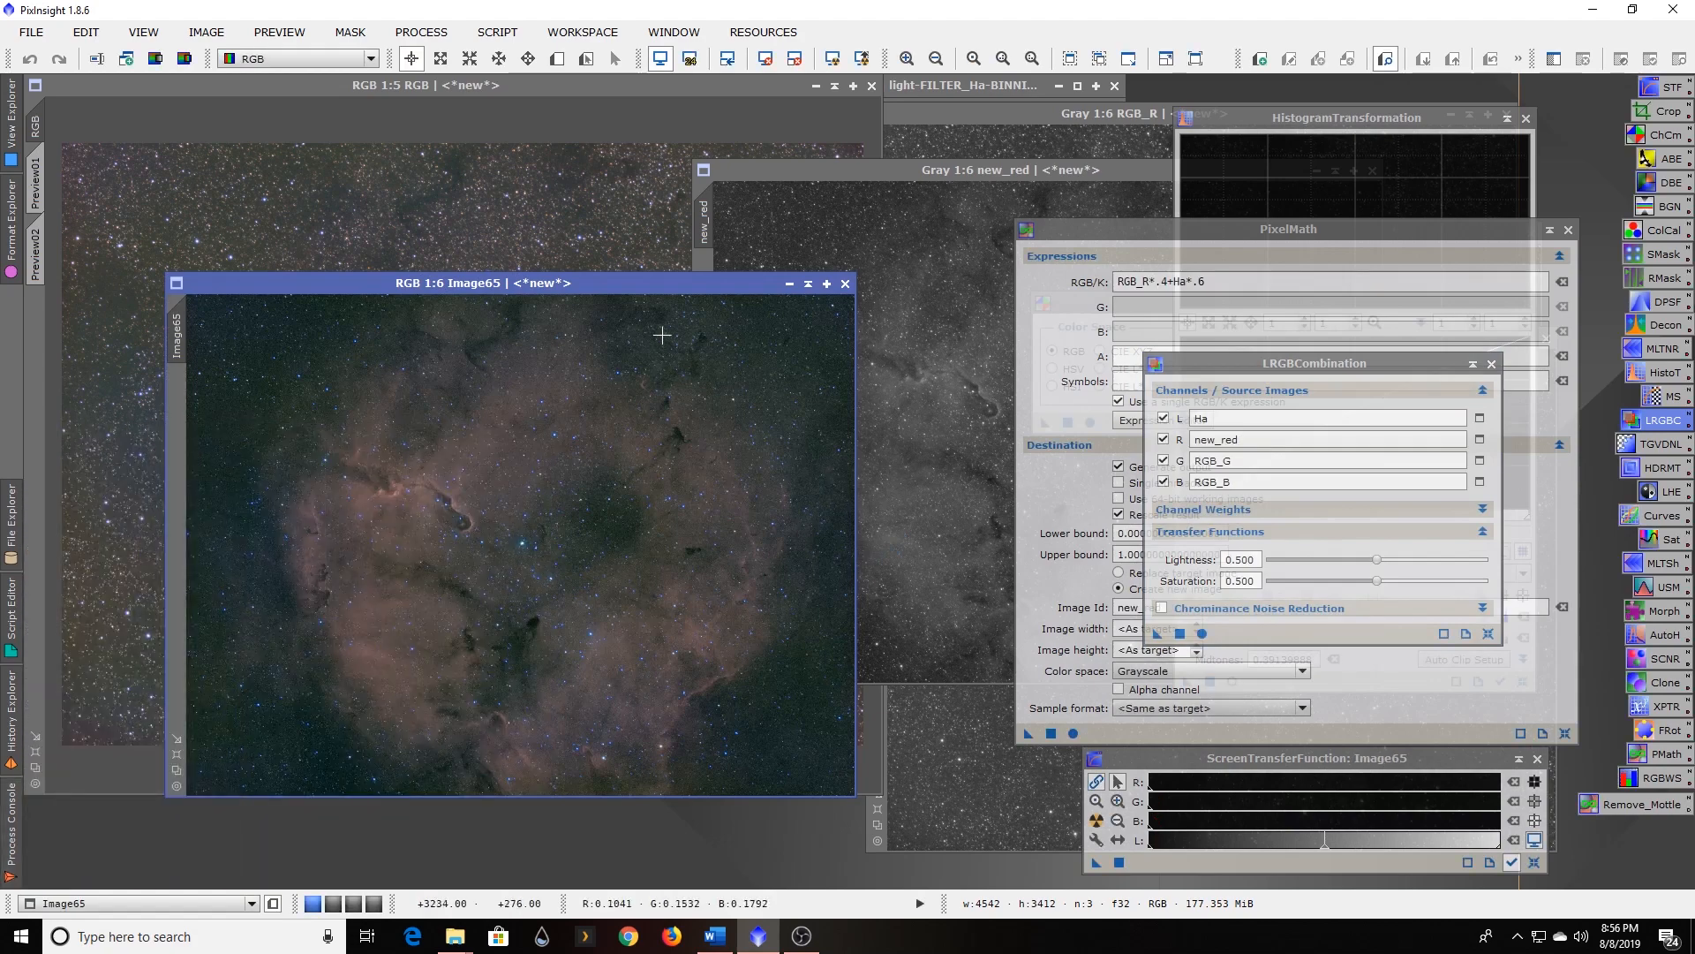
Examine the nebula and the central stars in the new combined image, close up and as a whole.
drag(649, 271, 656, 203)
scroll(590, 459, down, 1)
scroll(589, 458, up, 6)
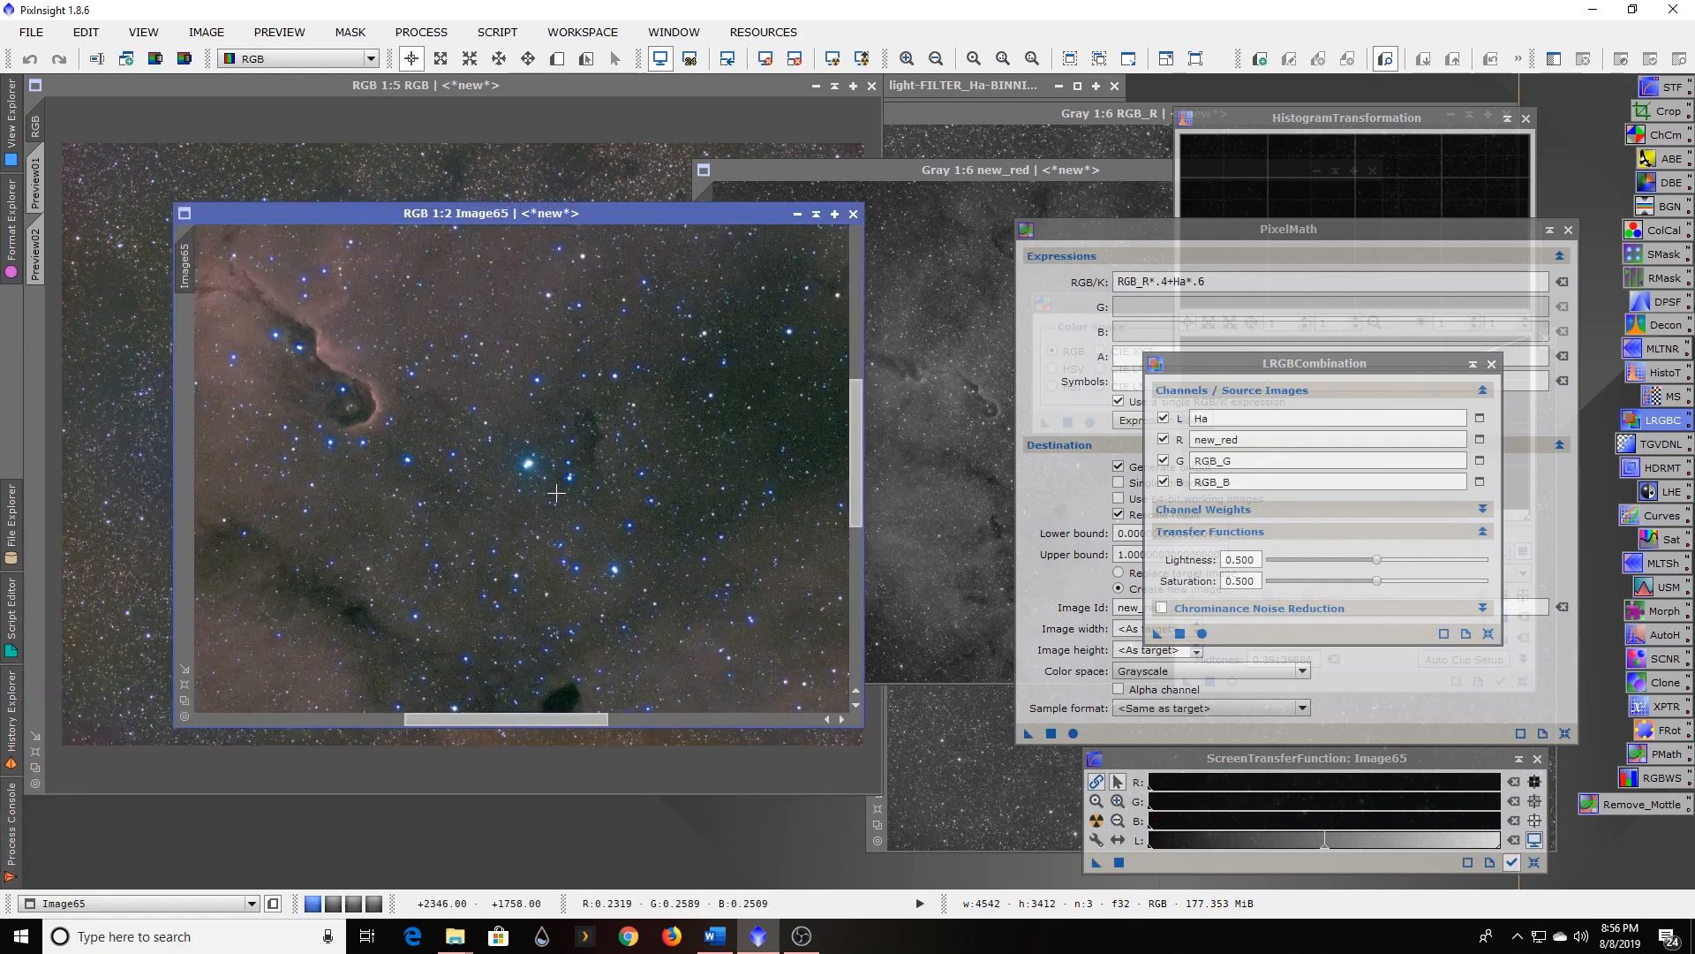
scroll(555, 494, down, 5)
scroll(554, 493, up, 1)
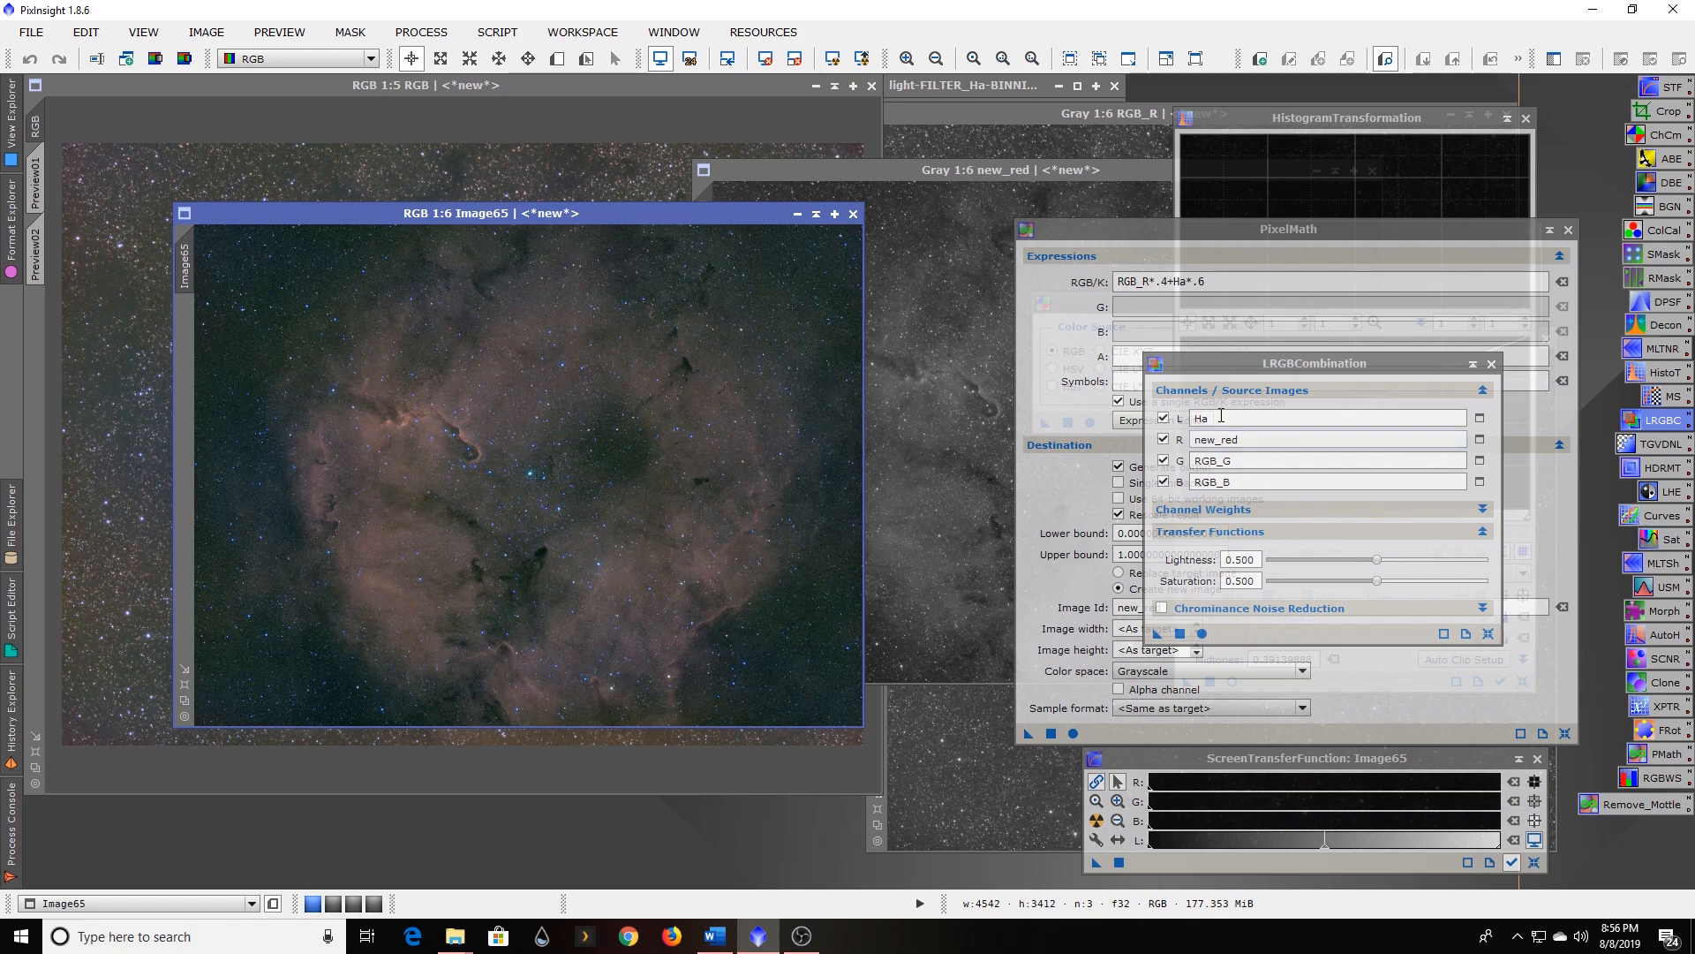
Discard the combined image, set the saturation to 0.250, and rerun the LRGB combination, viewing the new result's stars up close.
click(853, 215)
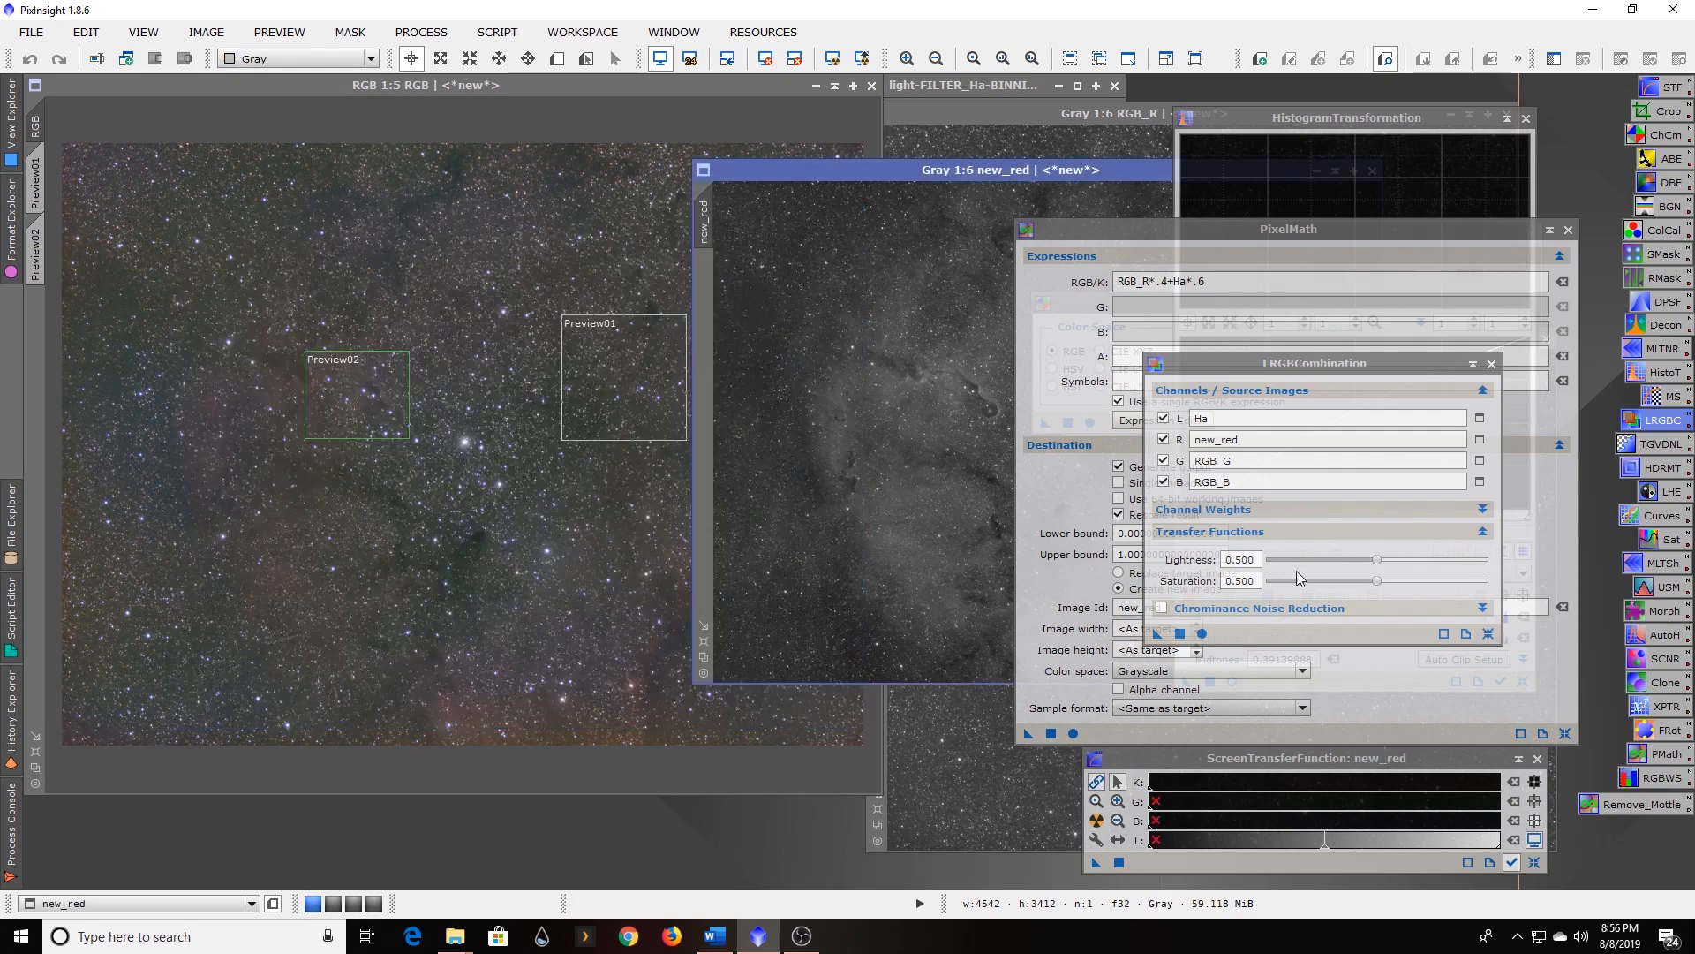
drag(1379, 575, 1333, 579)
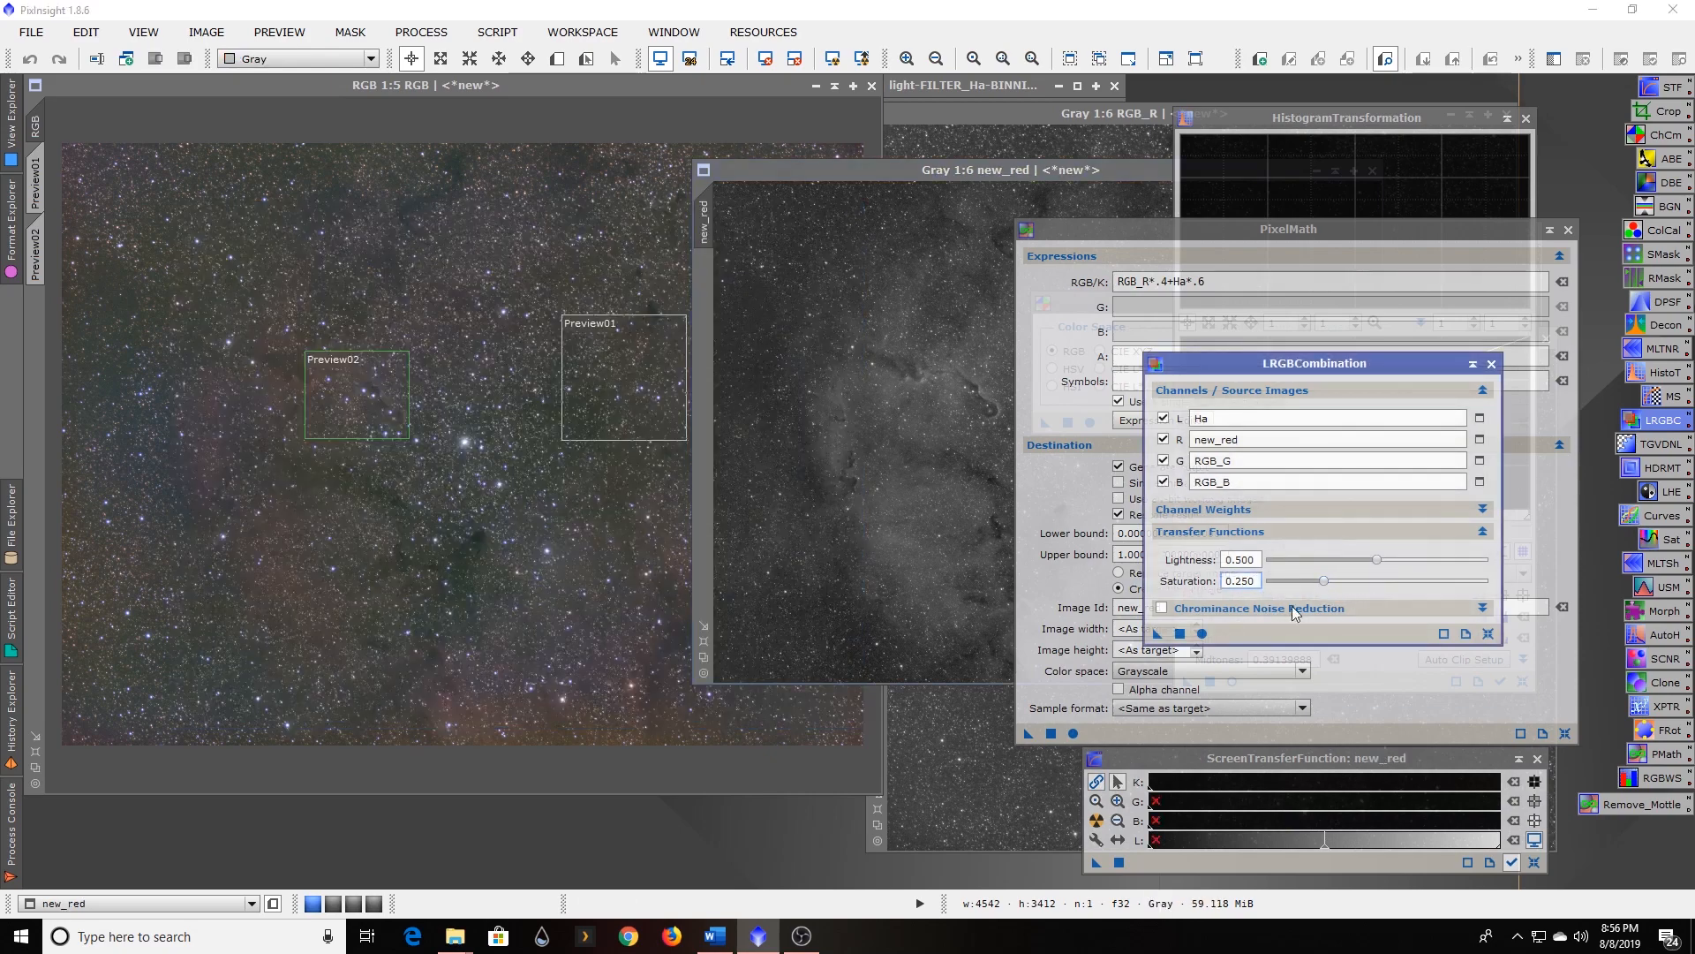
click(1202, 634)
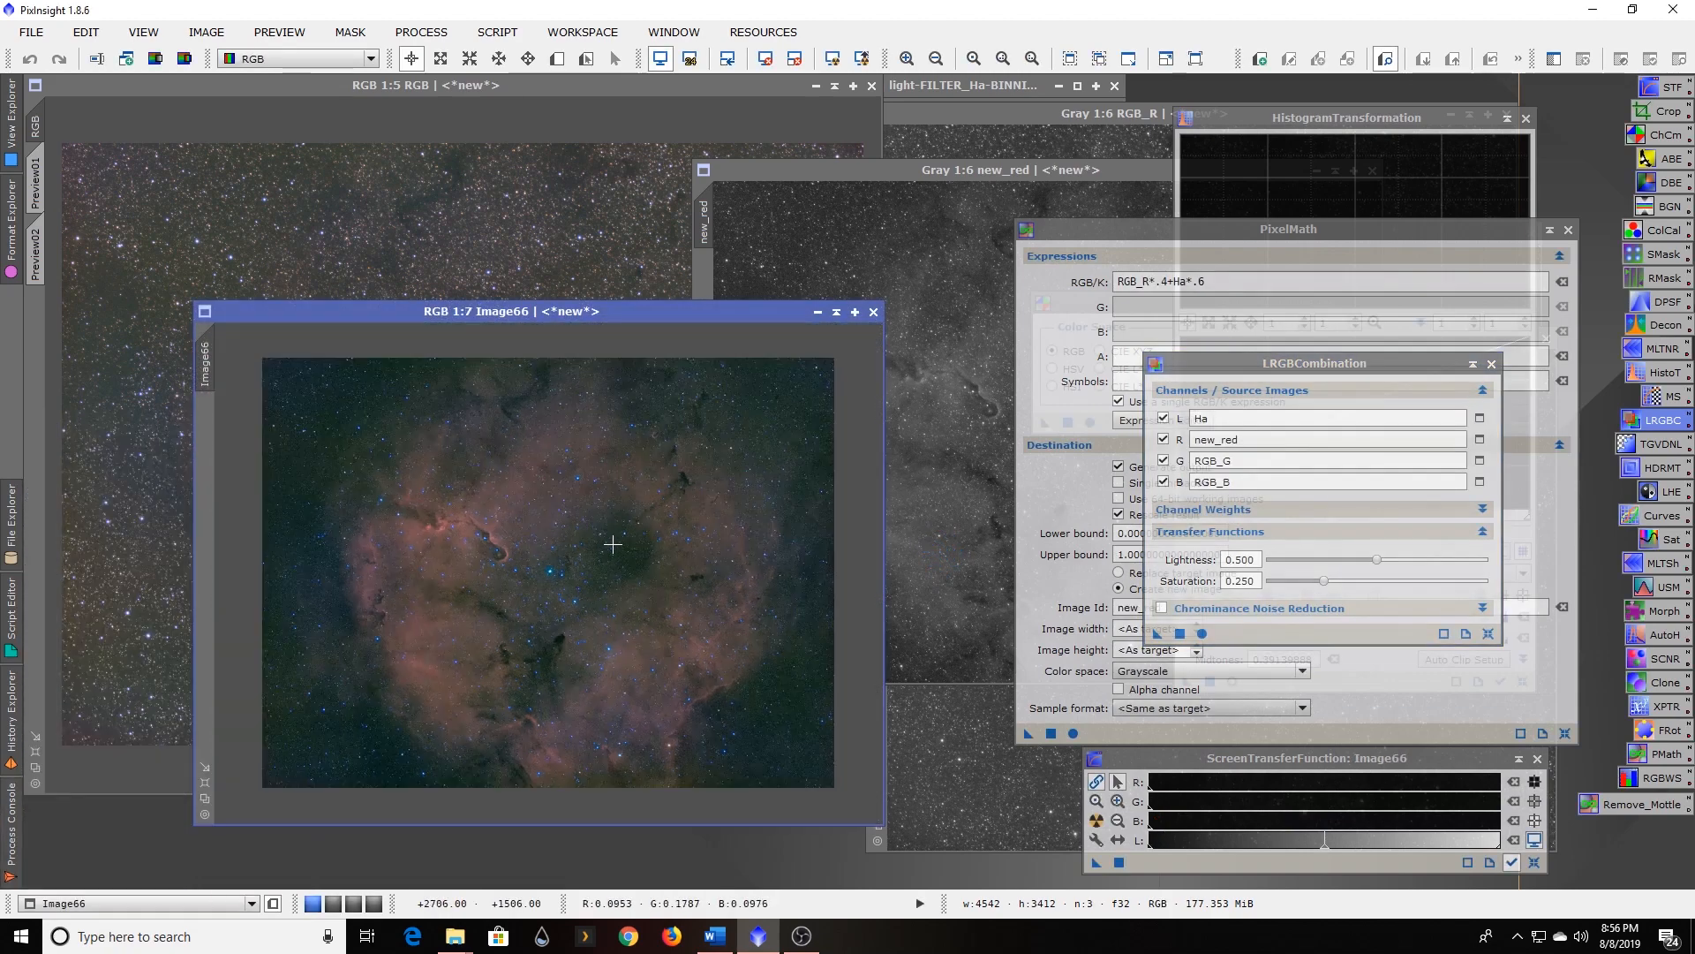
scroll(613, 543, up, 5)
scroll(613, 545, up, 1)
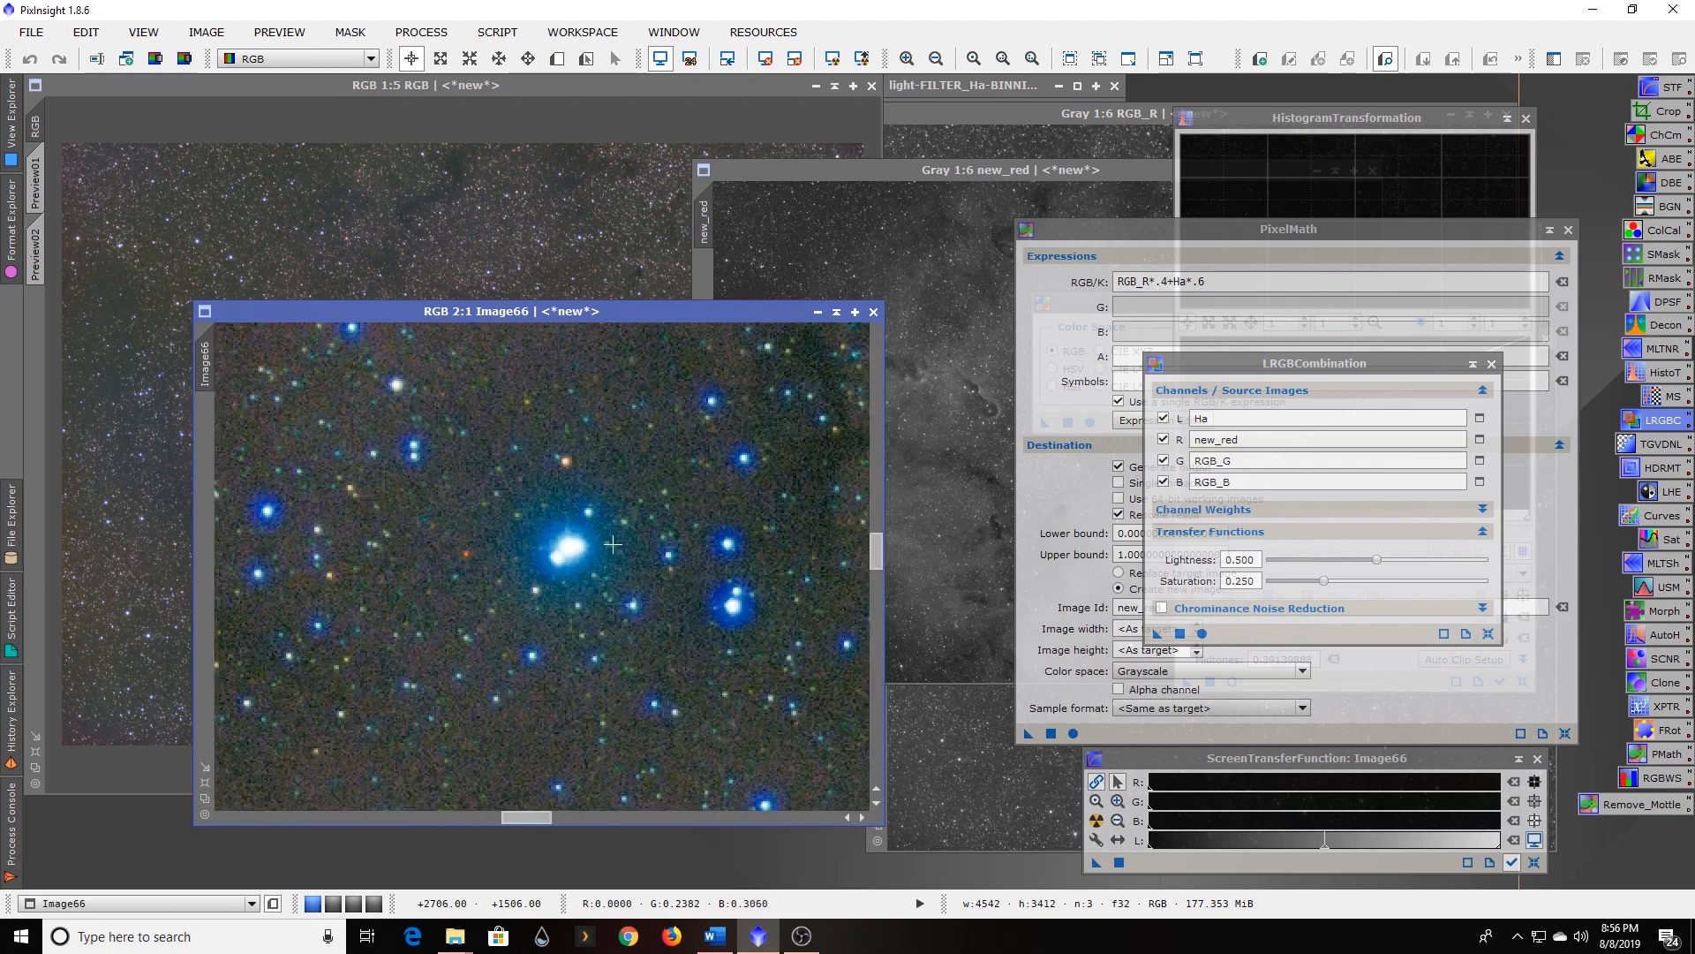
Zoom out to the whole nebula in the existing LRGB combination result, Image66, and close that image.
scroll(612, 544, down, 1)
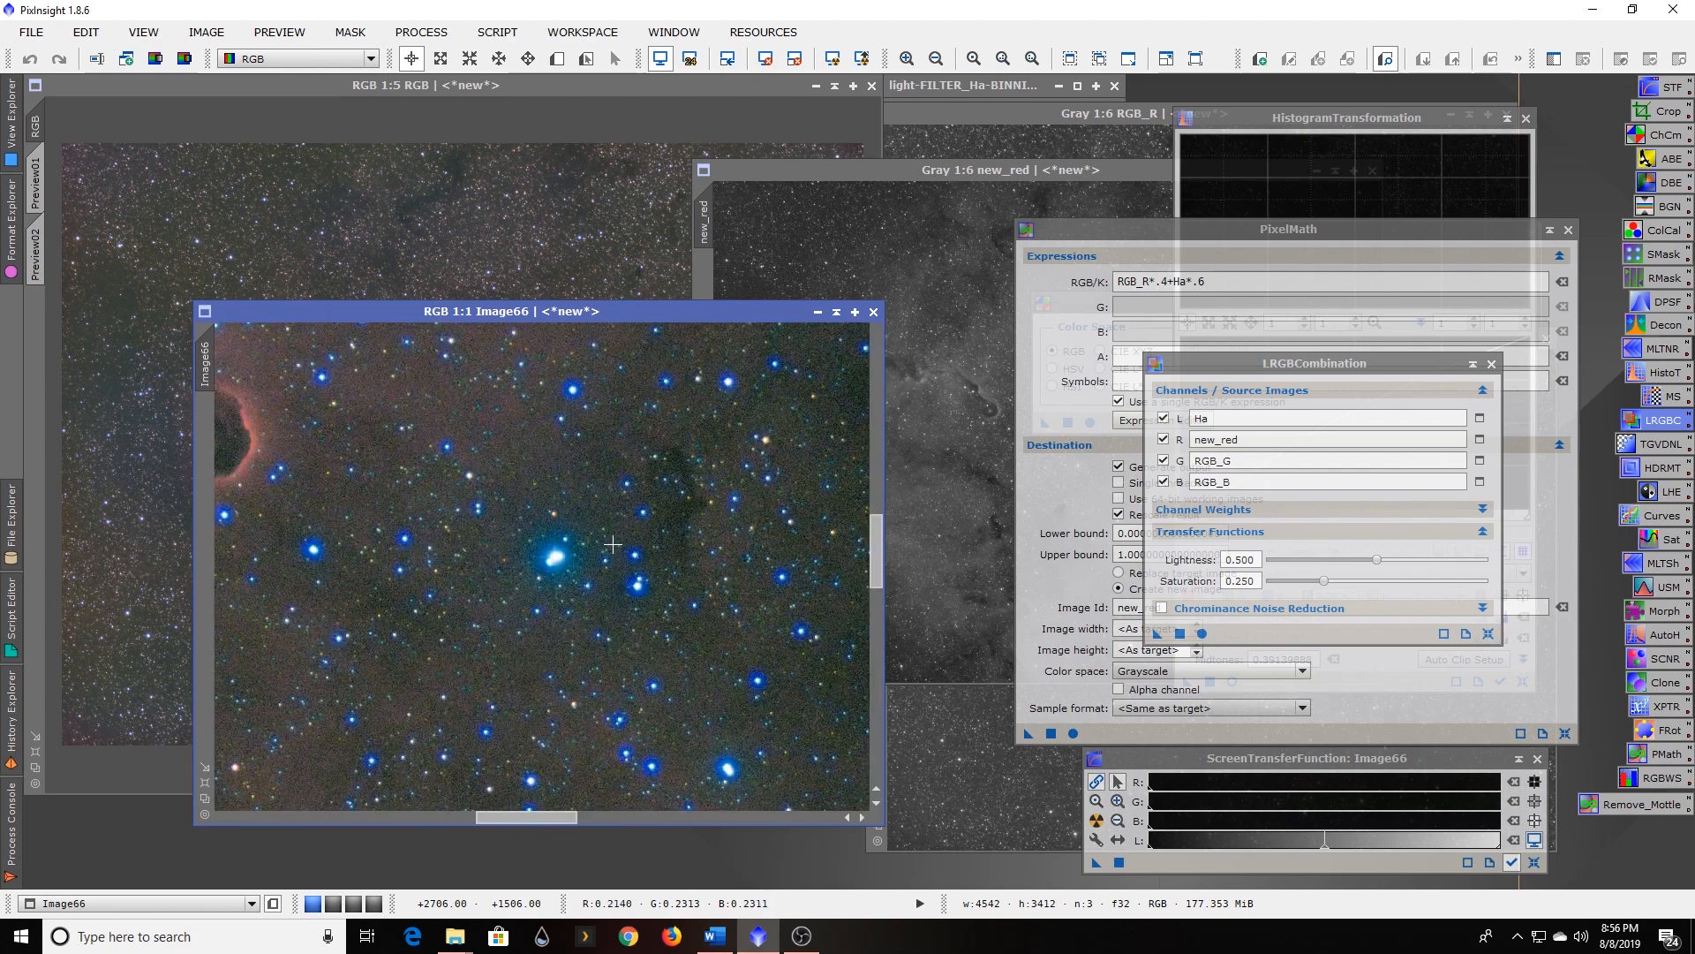
scroll(613, 545, down, 2)
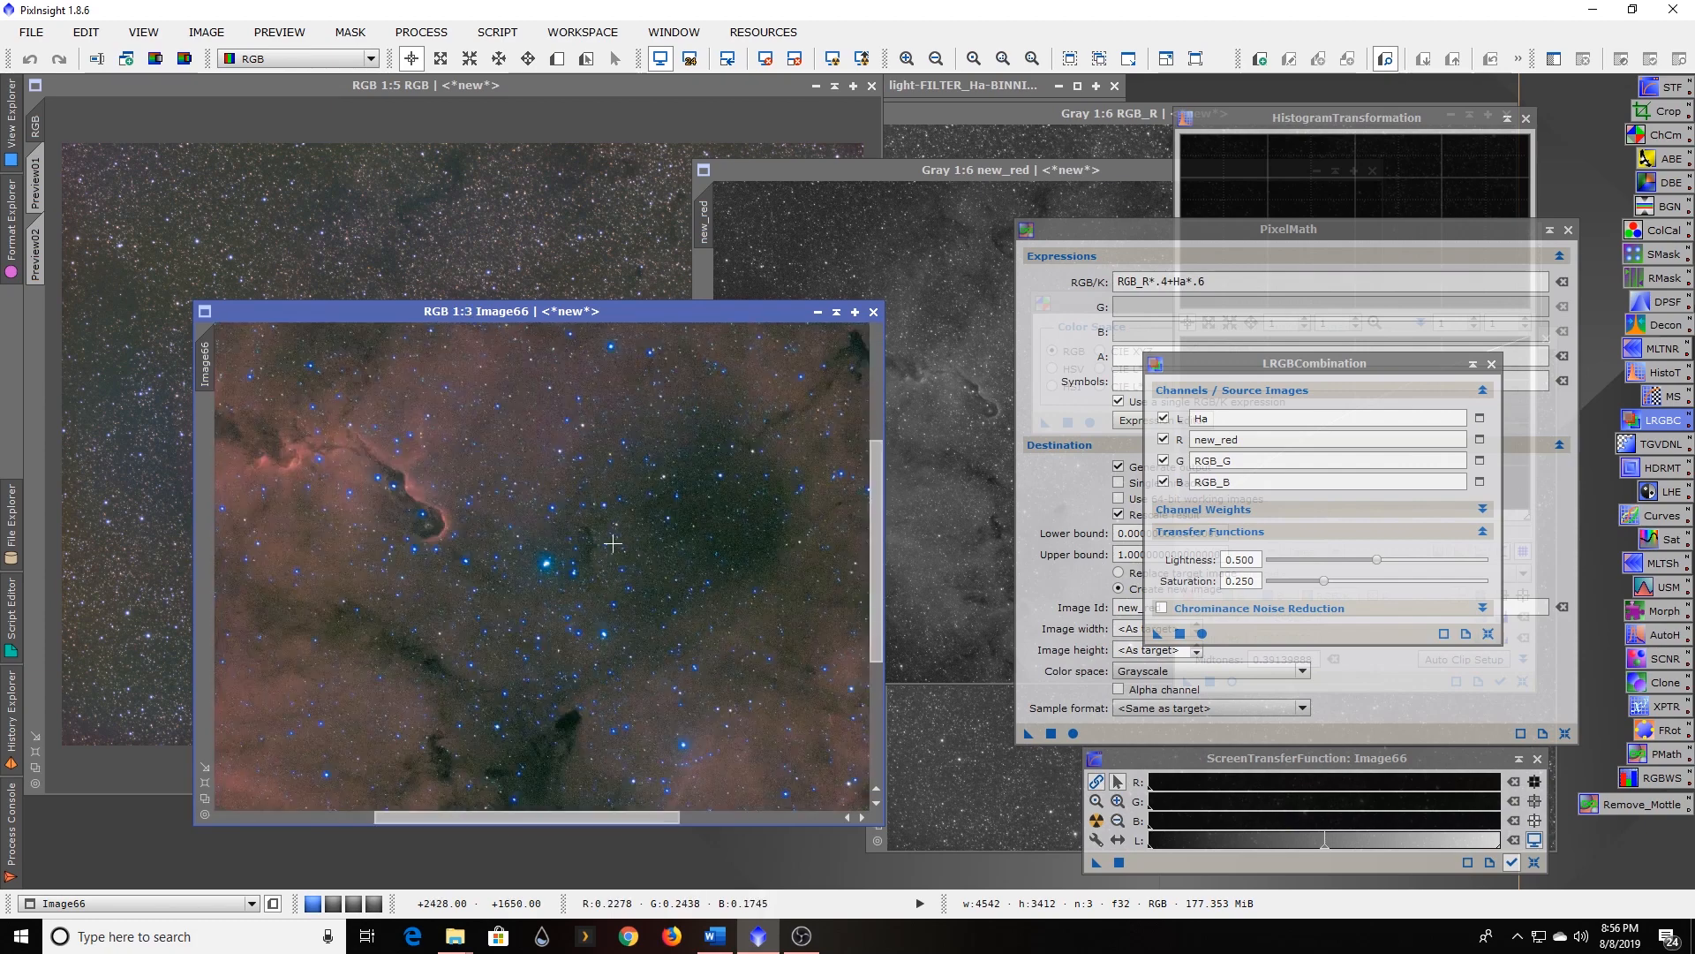
scroll(613, 543, down, 3)
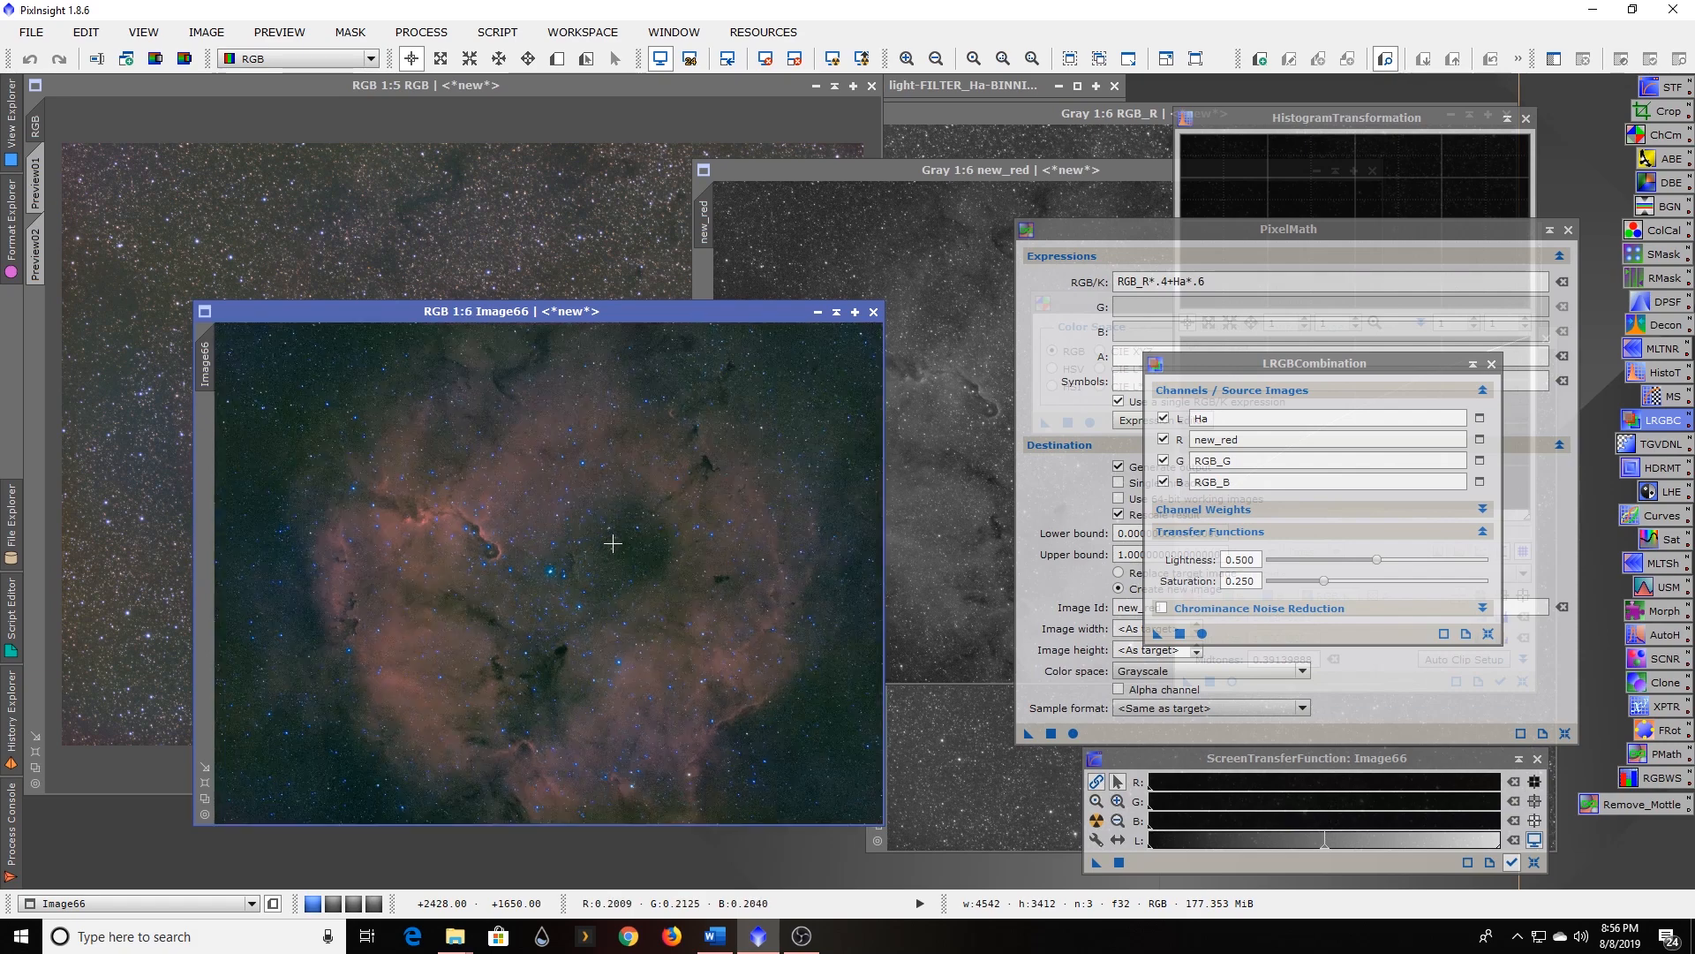
click(873, 312)
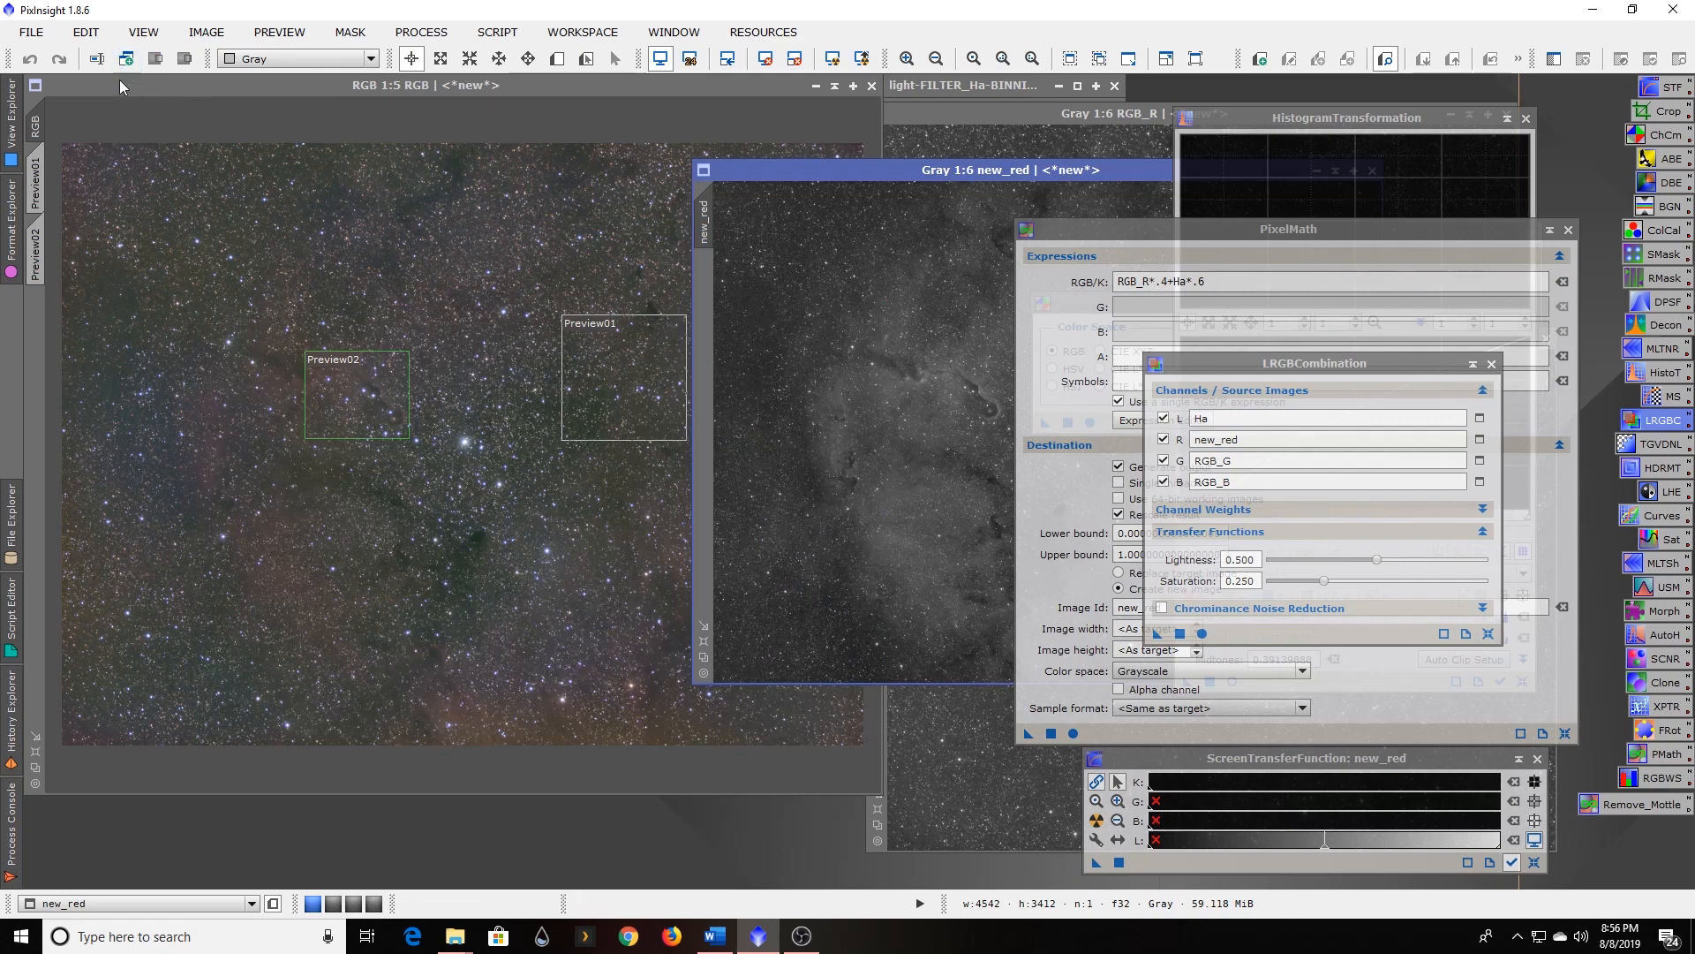
Extract the lightness component from the RGB image and move the resulting grayscale window clear of it.
click(145, 88)
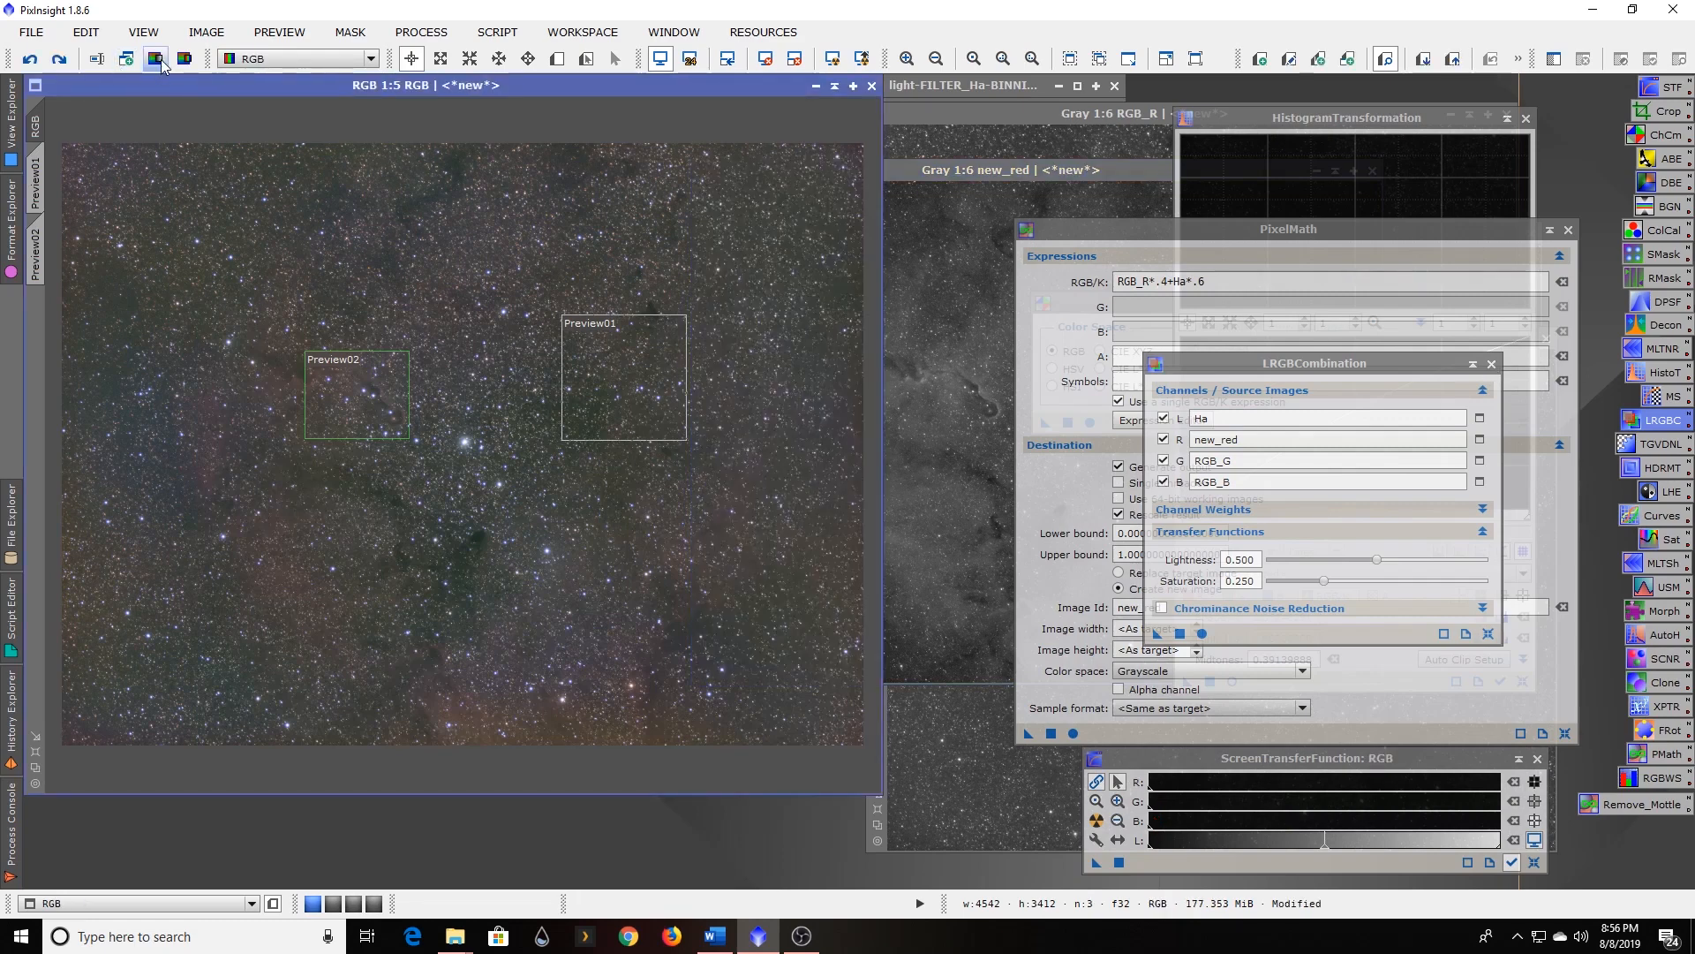
click(159, 60)
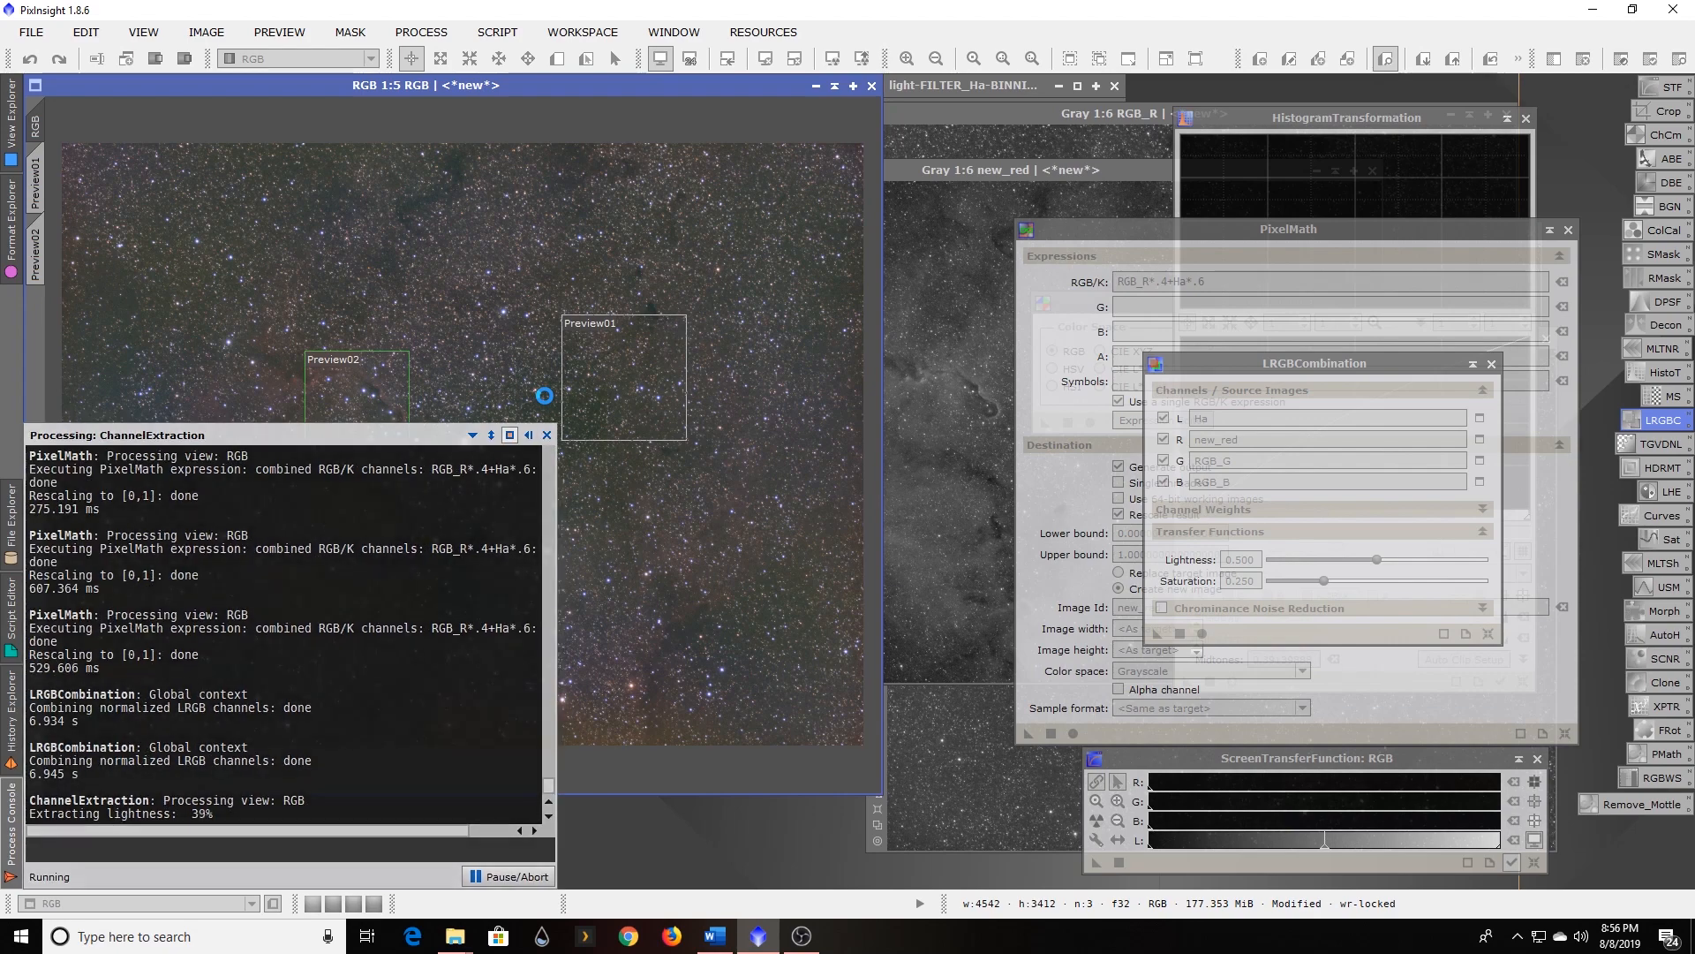
drag(729, 344, 746, 293)
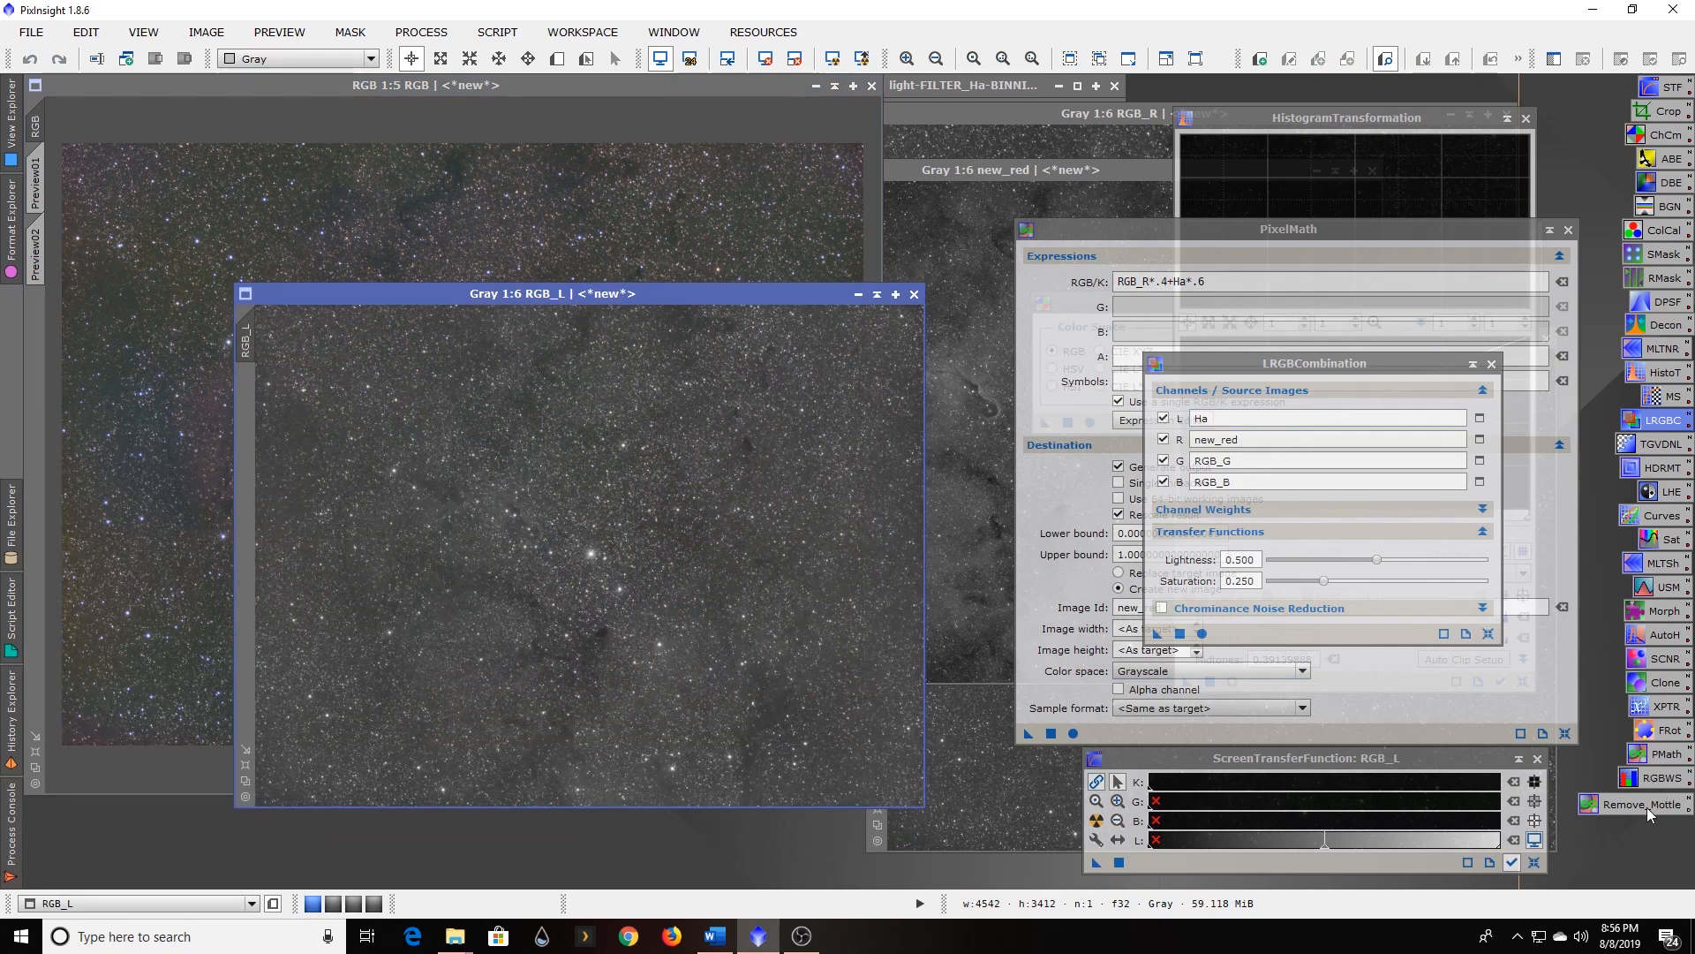
Change the PixelMath expression to RGB_L*.4+Ha*.6 and apply it to RGB_L to create a new grayscale image.
click(1192, 225)
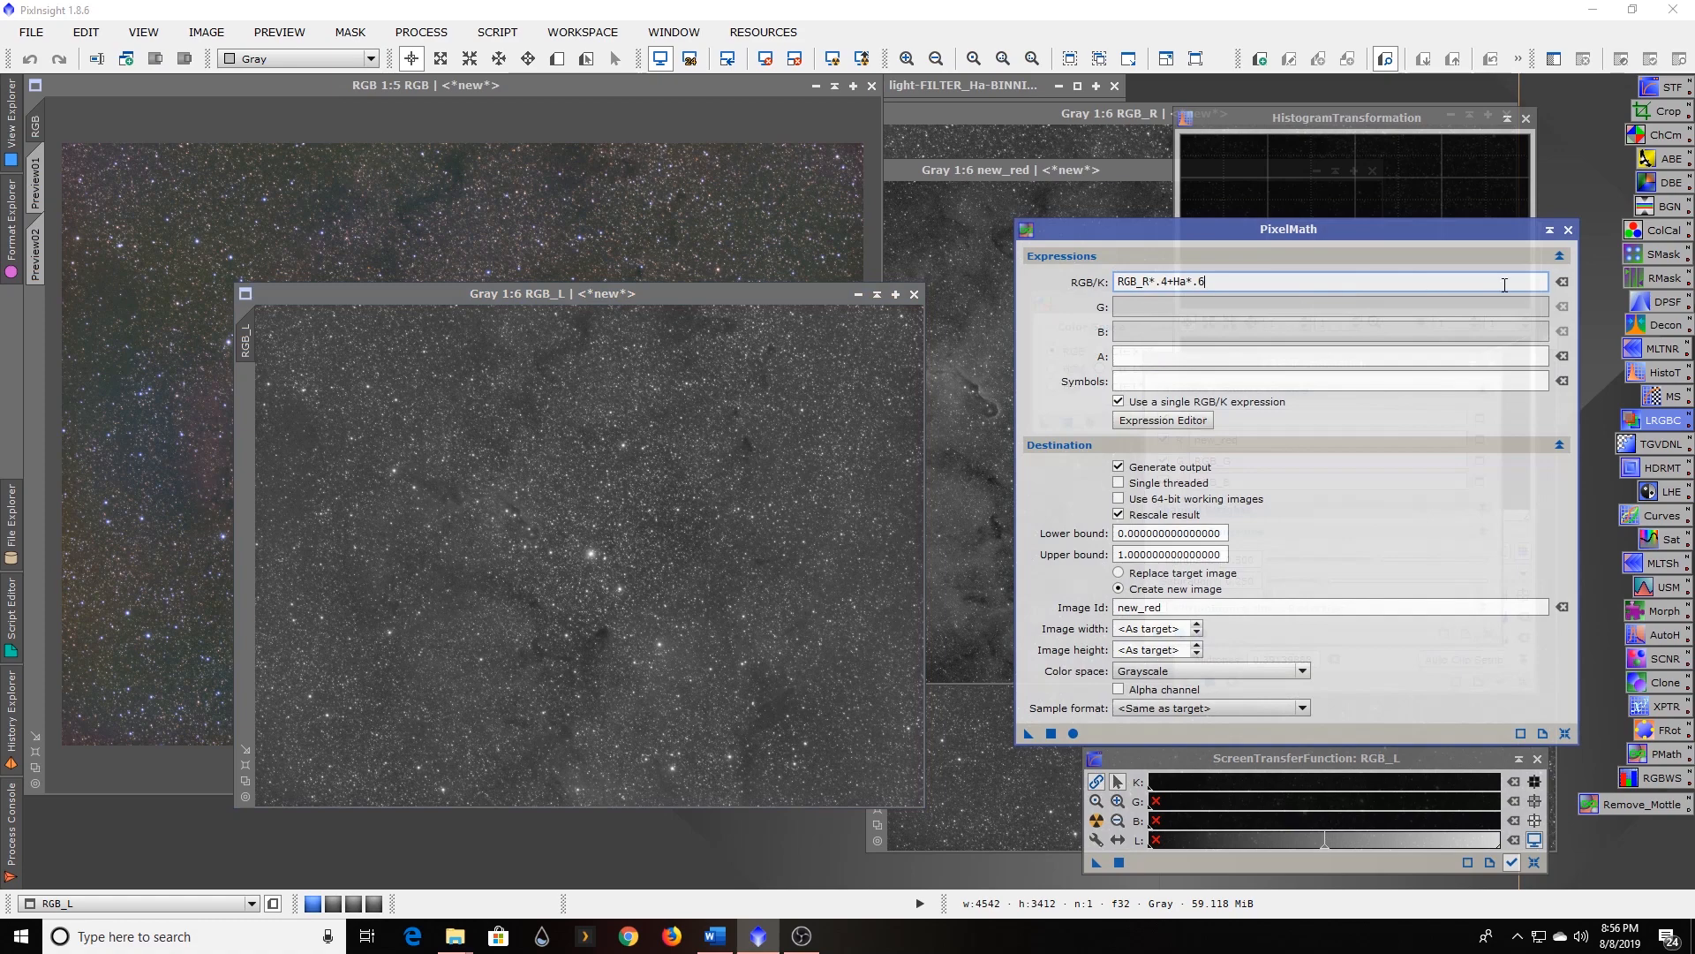
click(1174, 421)
click(535, 223)
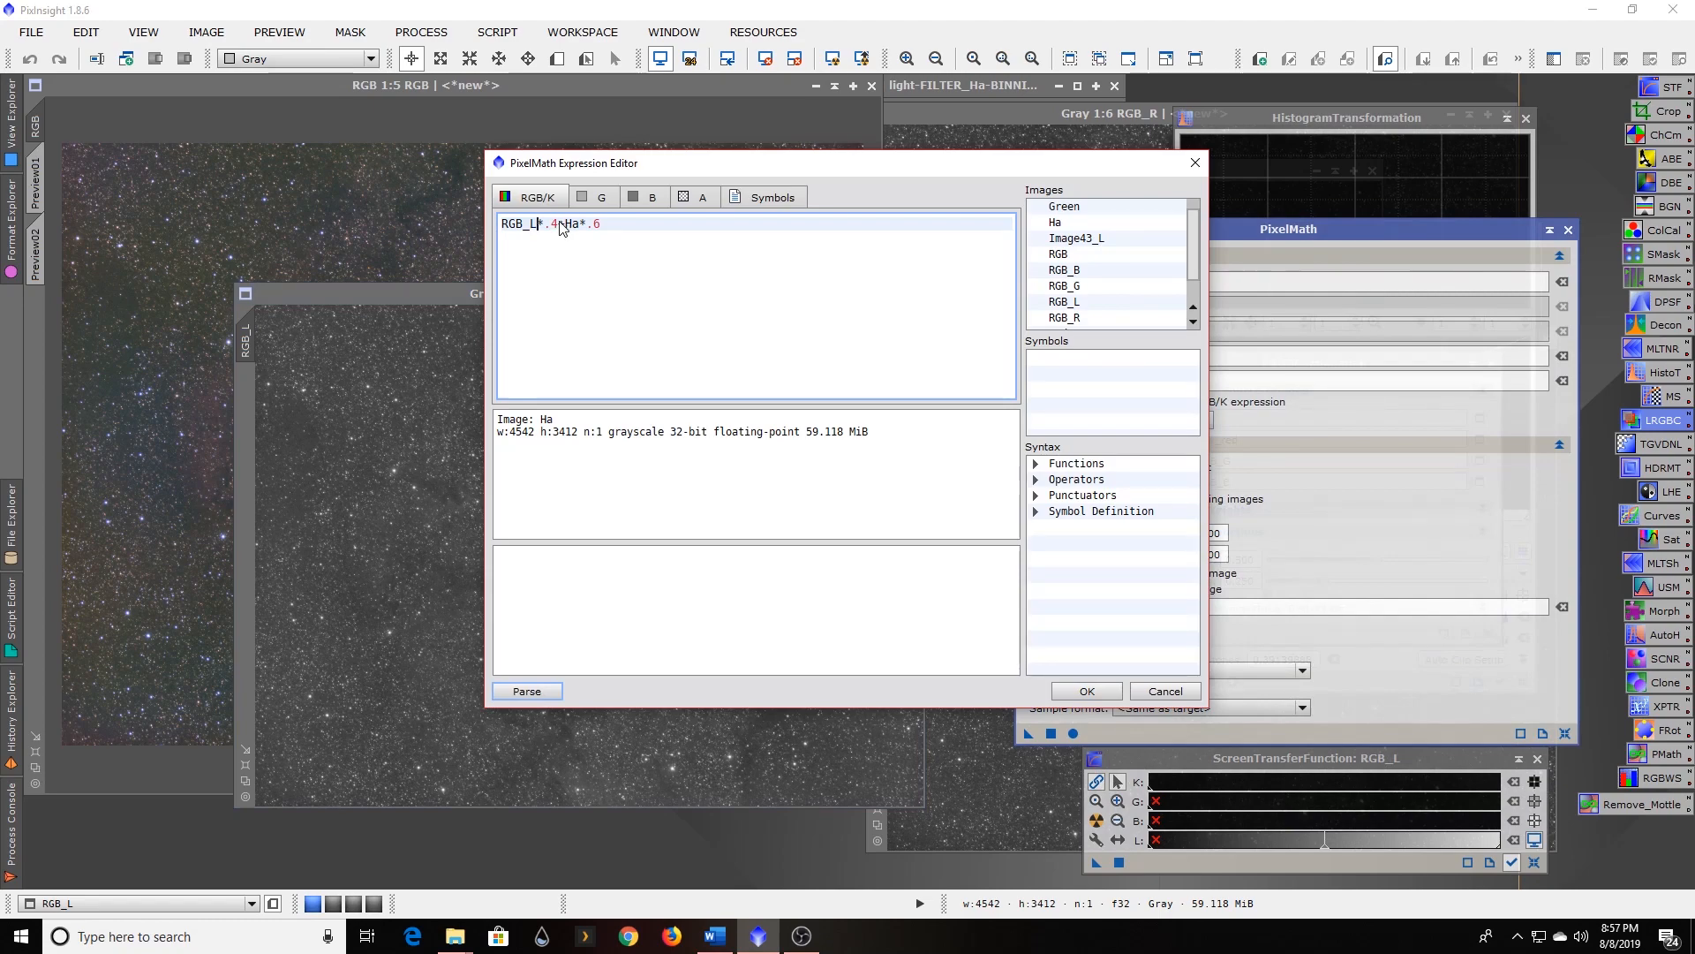
click(1083, 690)
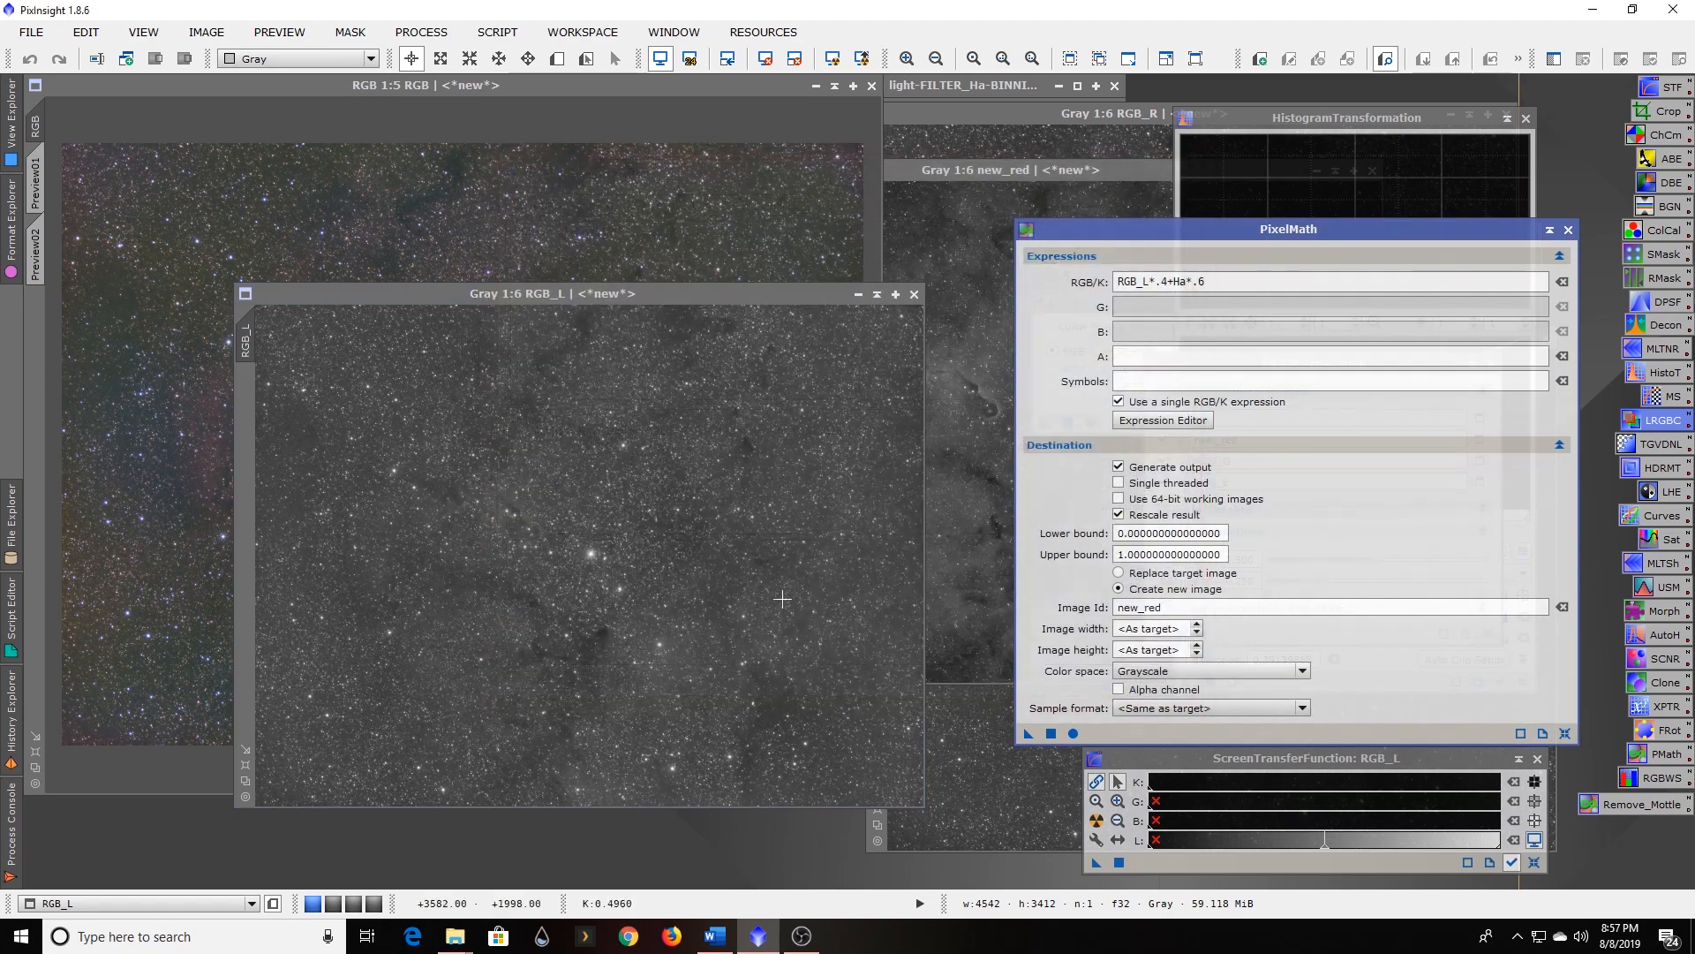
click(1052, 733)
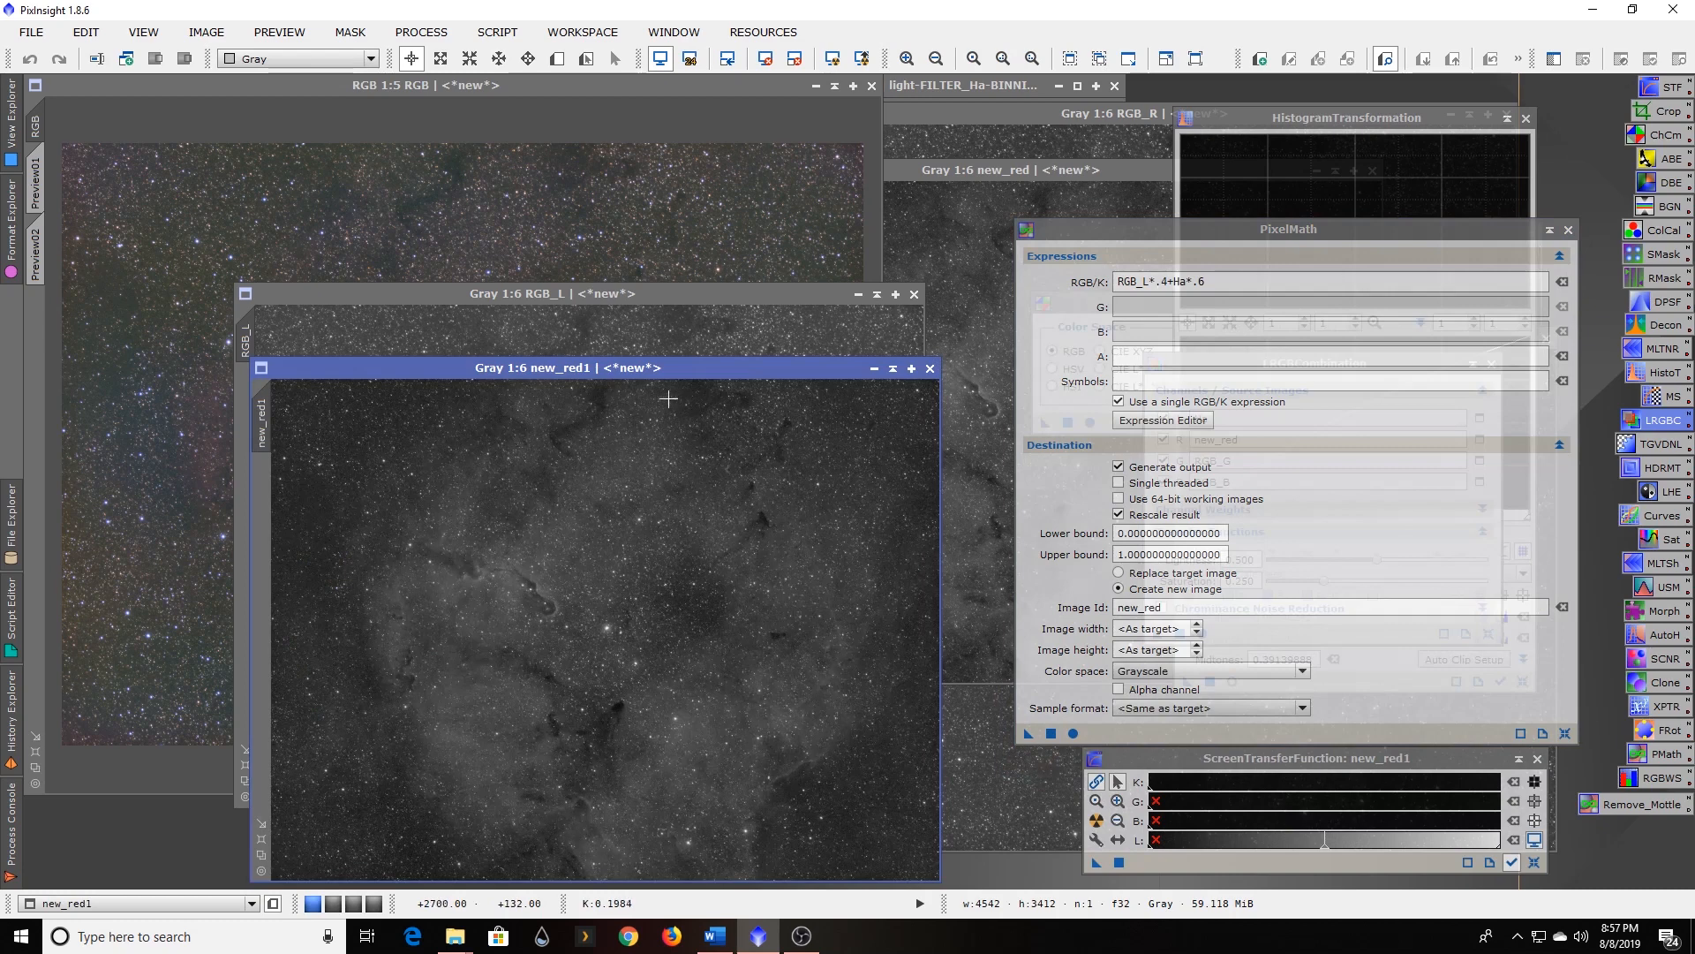
Put the RGB_L window away and rename the new PixelMath output image as New_lum.
click(876, 297)
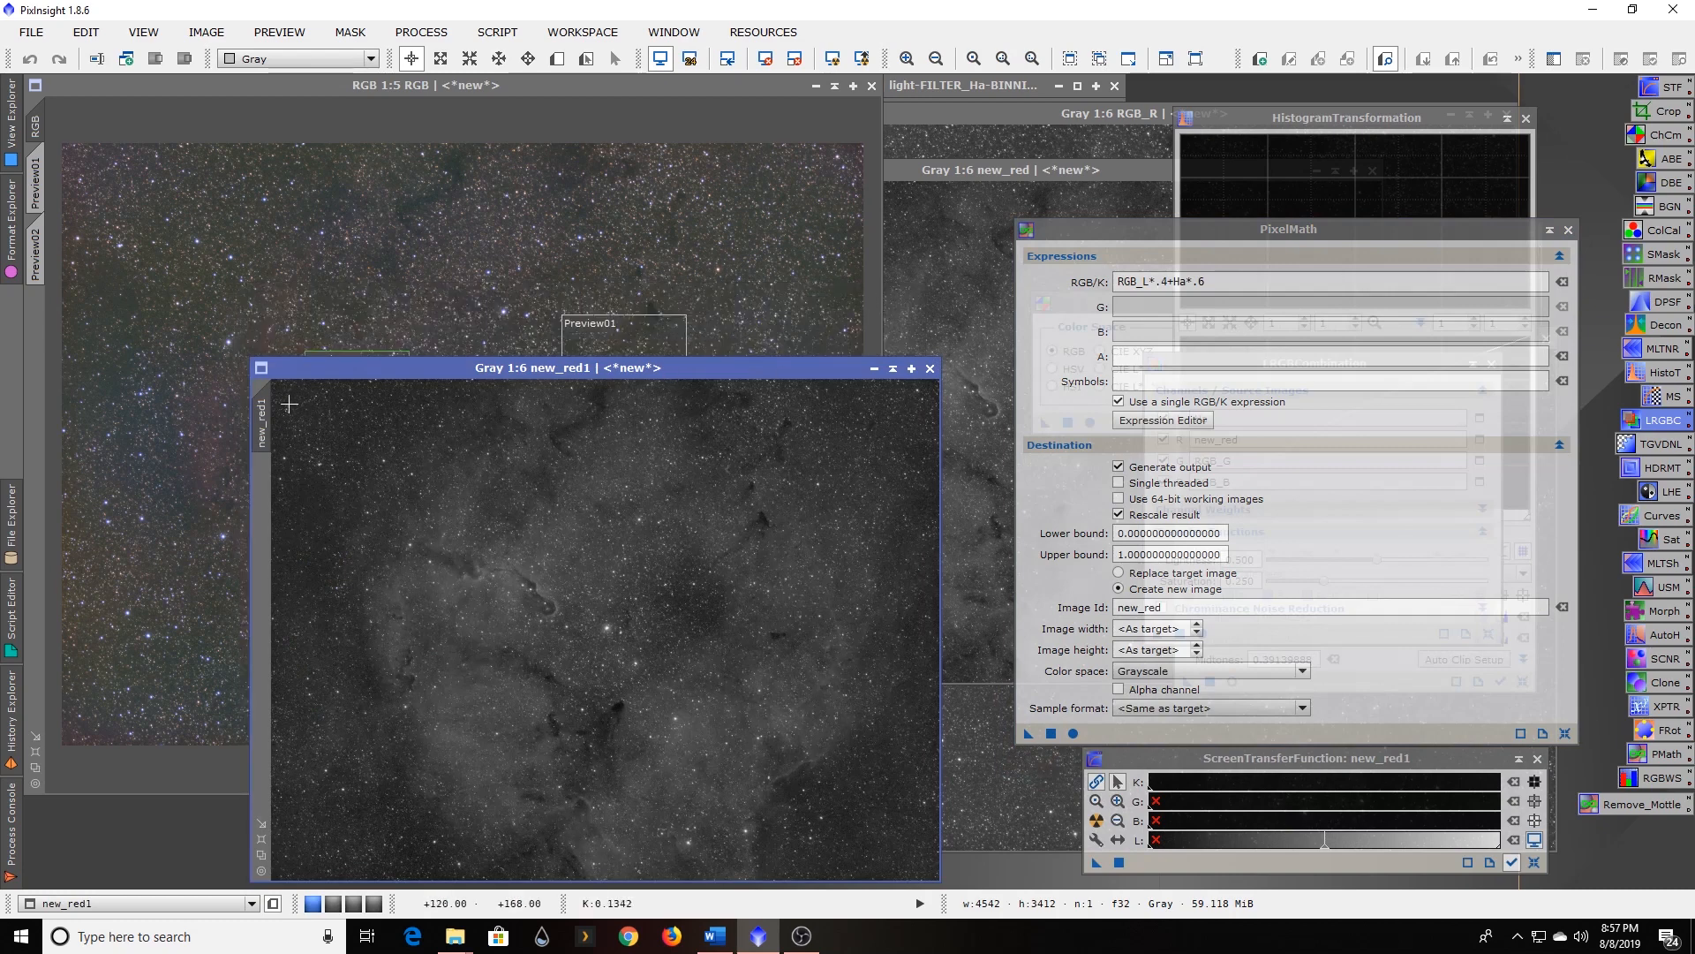
right_click(267, 431)
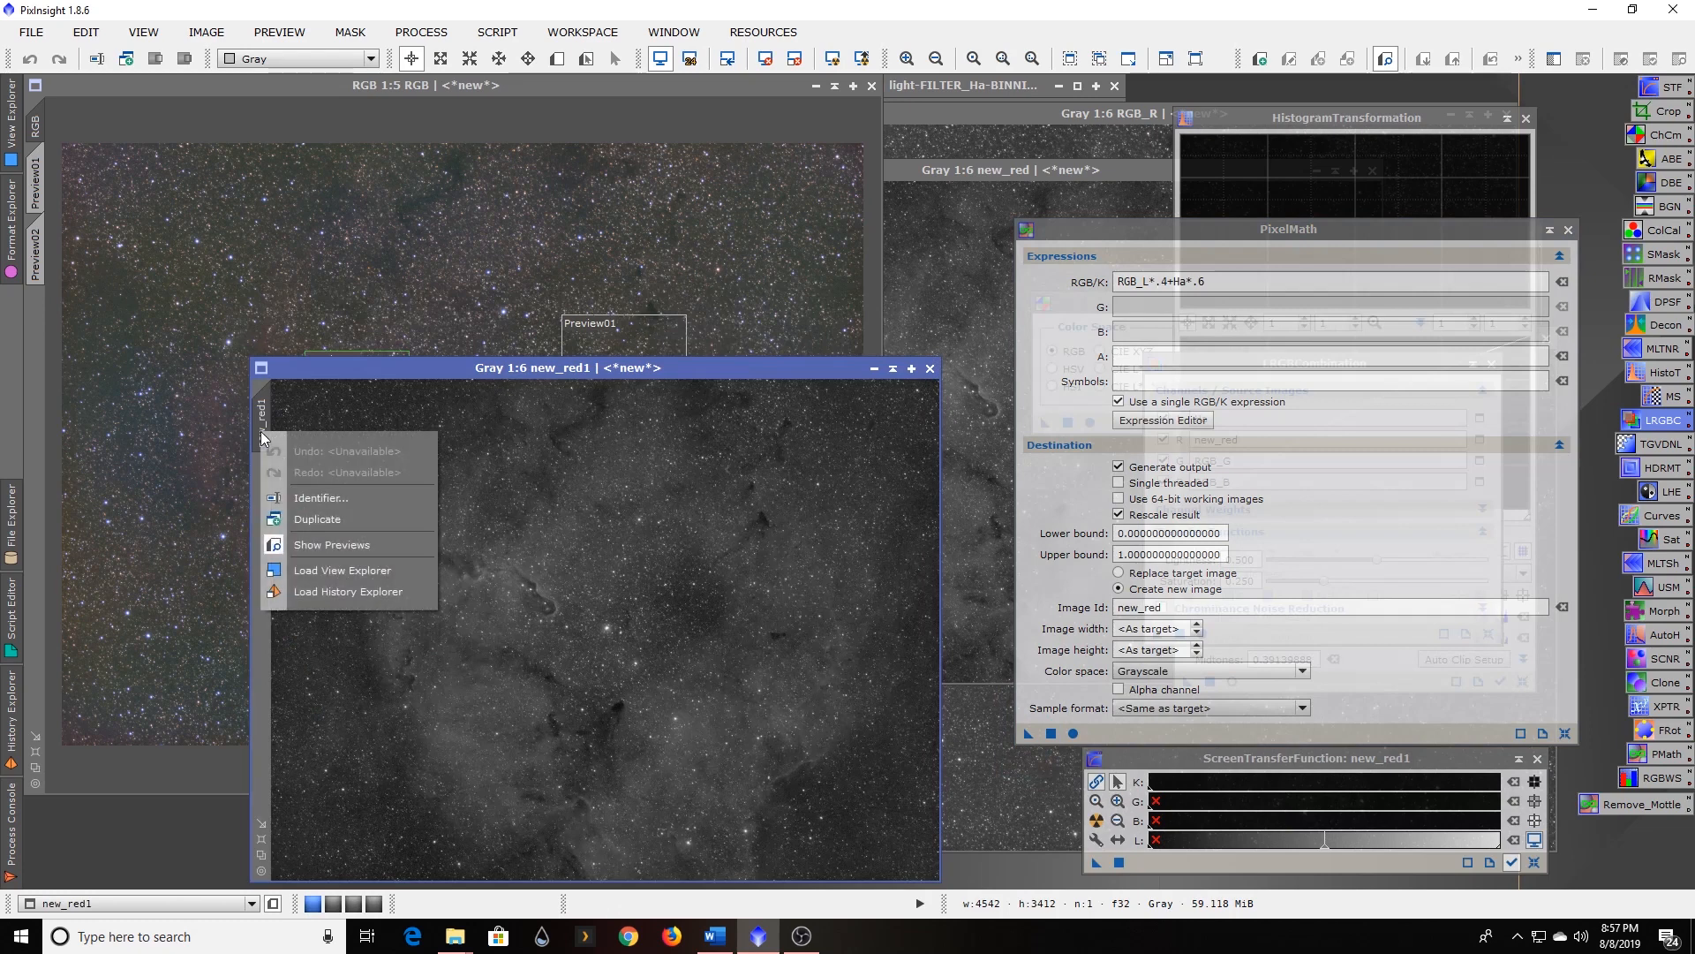
click(322, 502)
text(New_lum)
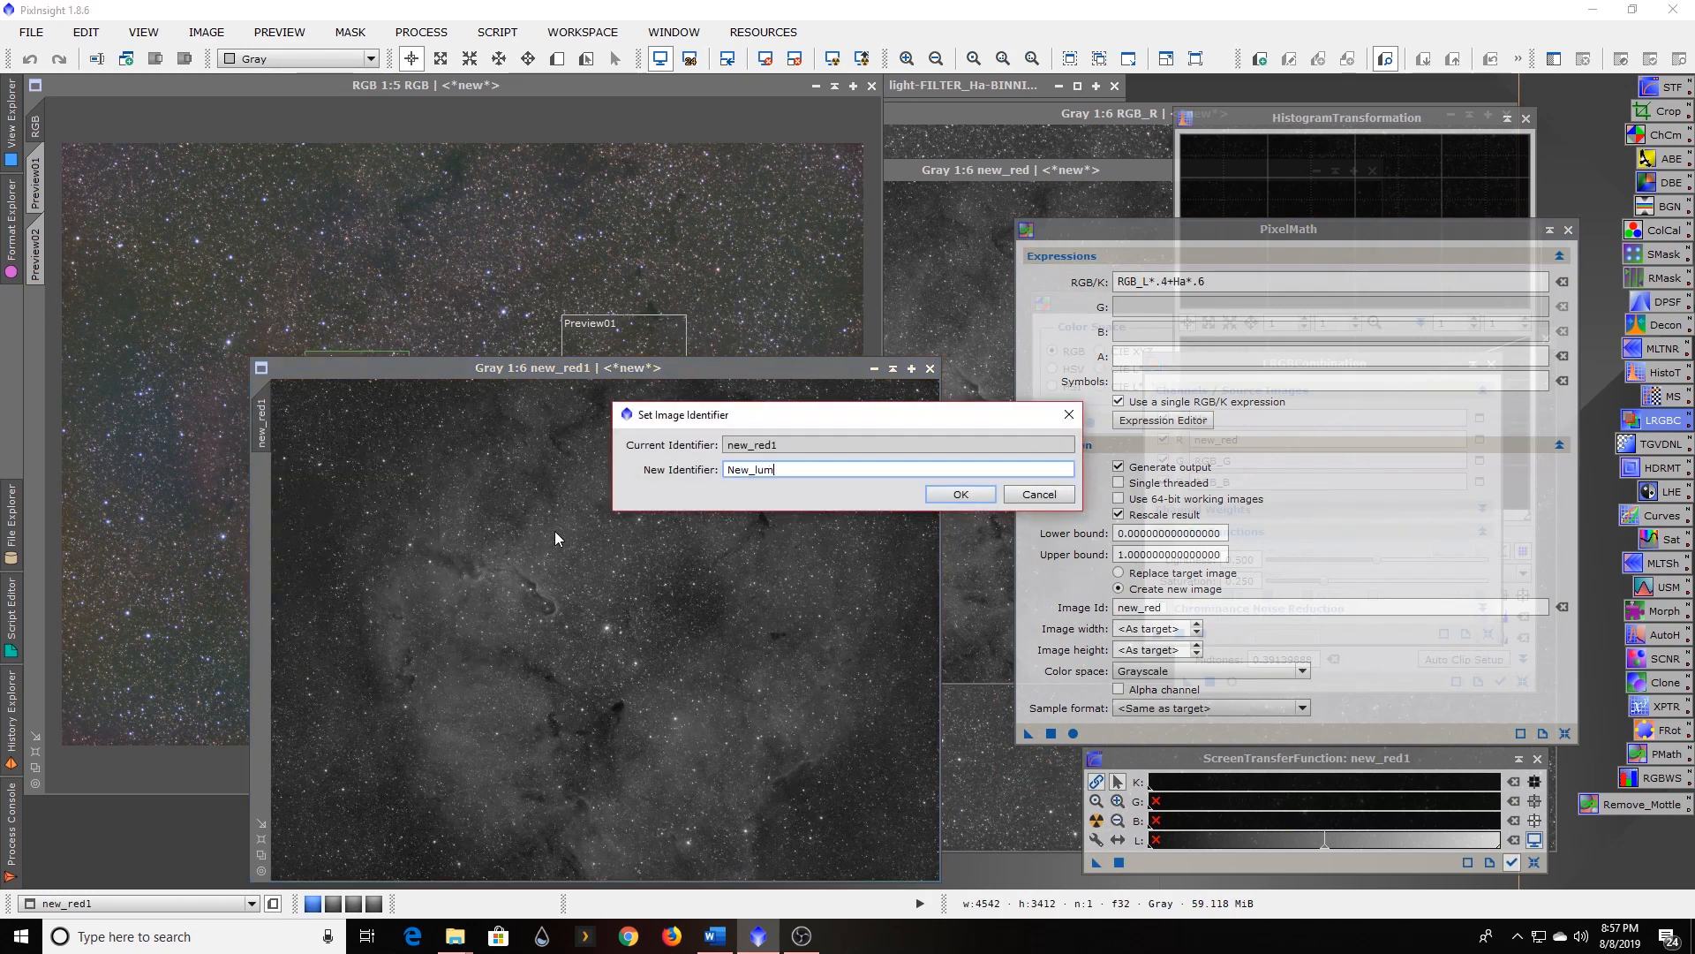
click(959, 494)
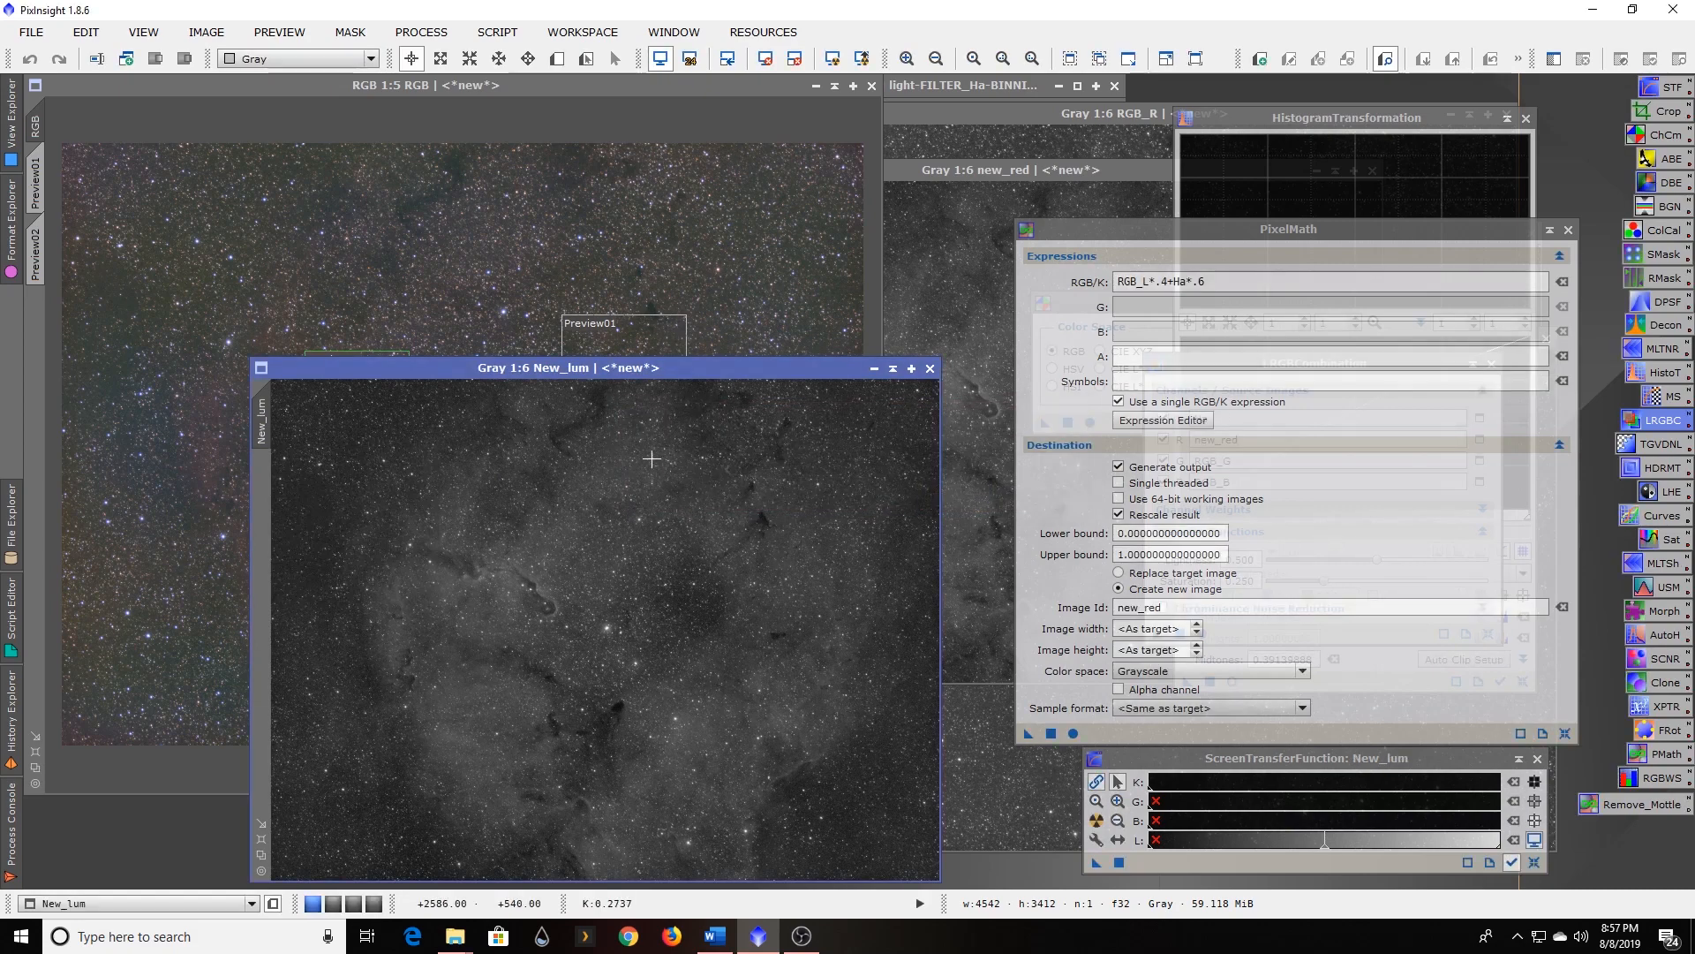
Move the New_lum window aside, reopen LRGBCombination with default settings, and enable its R, G and B channels.
drag(694, 373, 1166, 299)
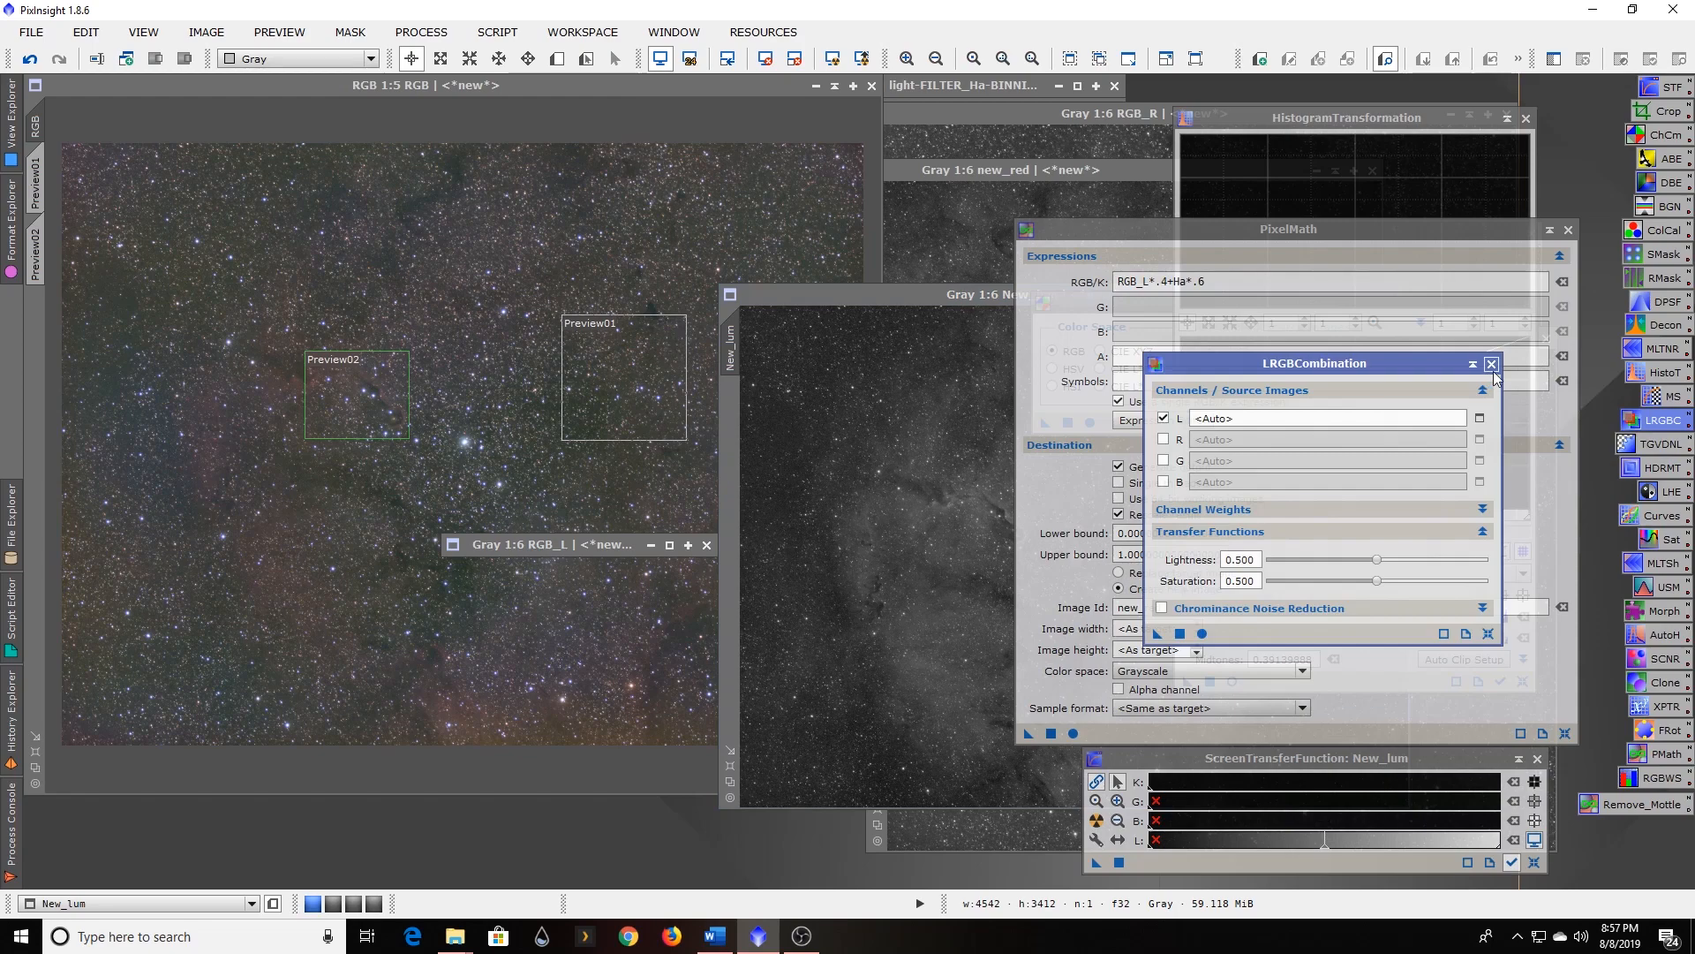
click(1492, 362)
mouse_move(1436, 228)
mouse_down()
mouse_move(1020, 422)
mouse_move(1189, 394)
mouse_move(1460, 203)
mouse_move(1437, 226)
mouse_up()
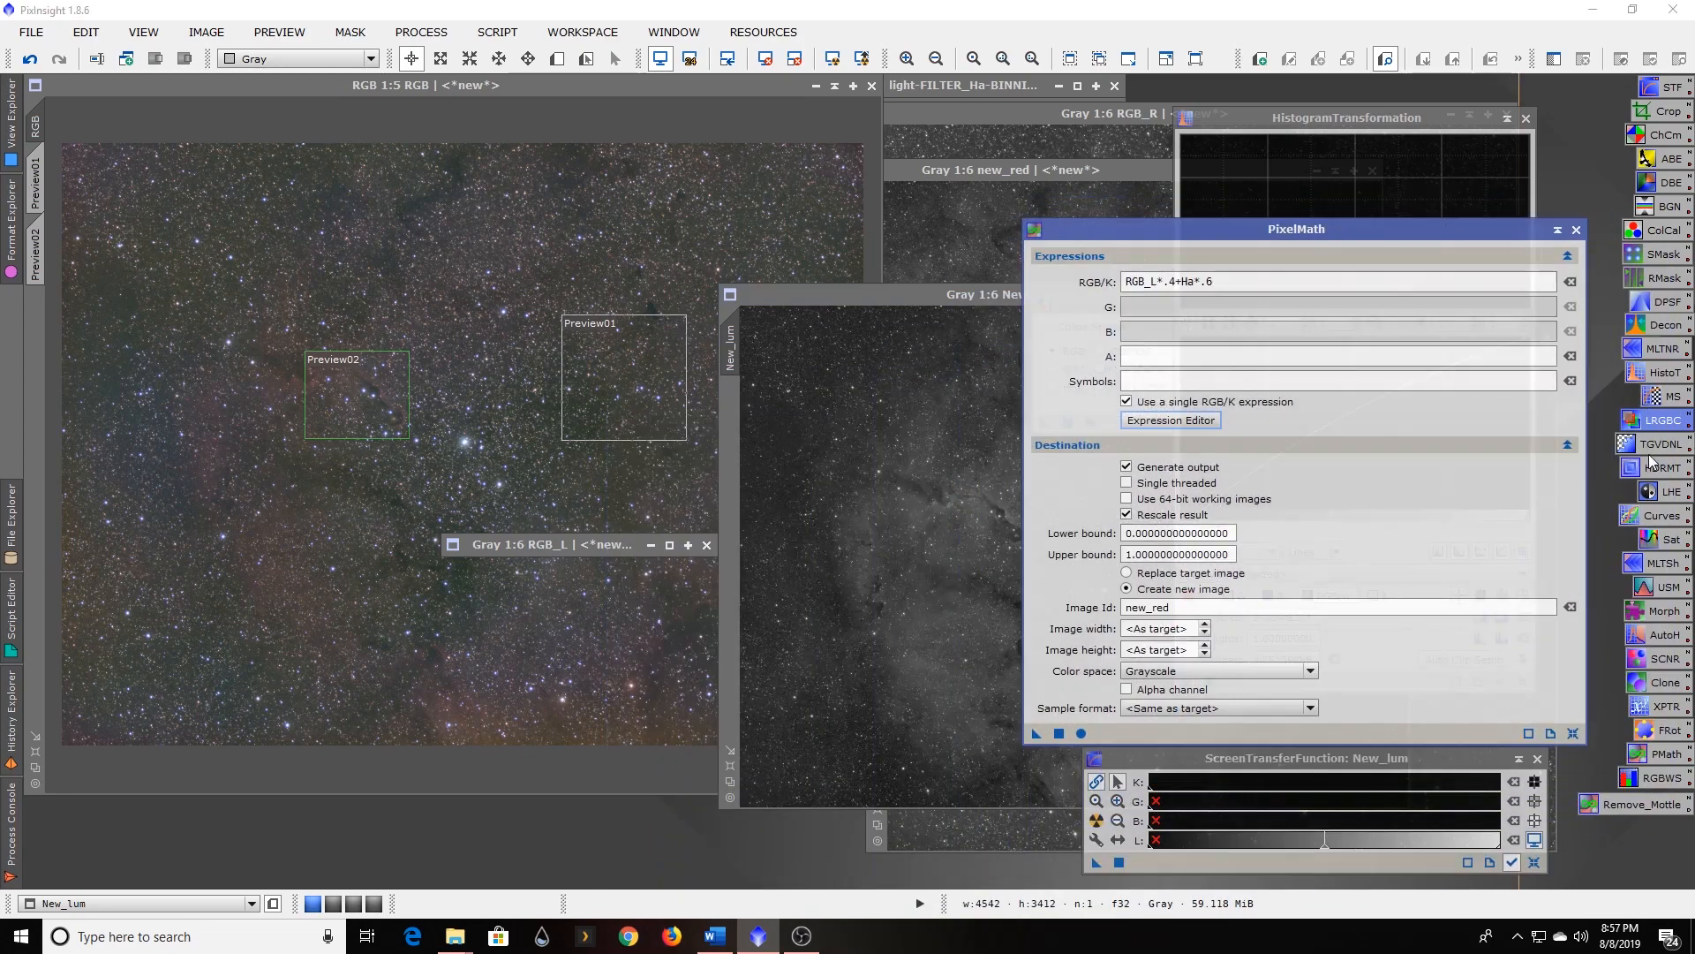
double_click(1663, 422)
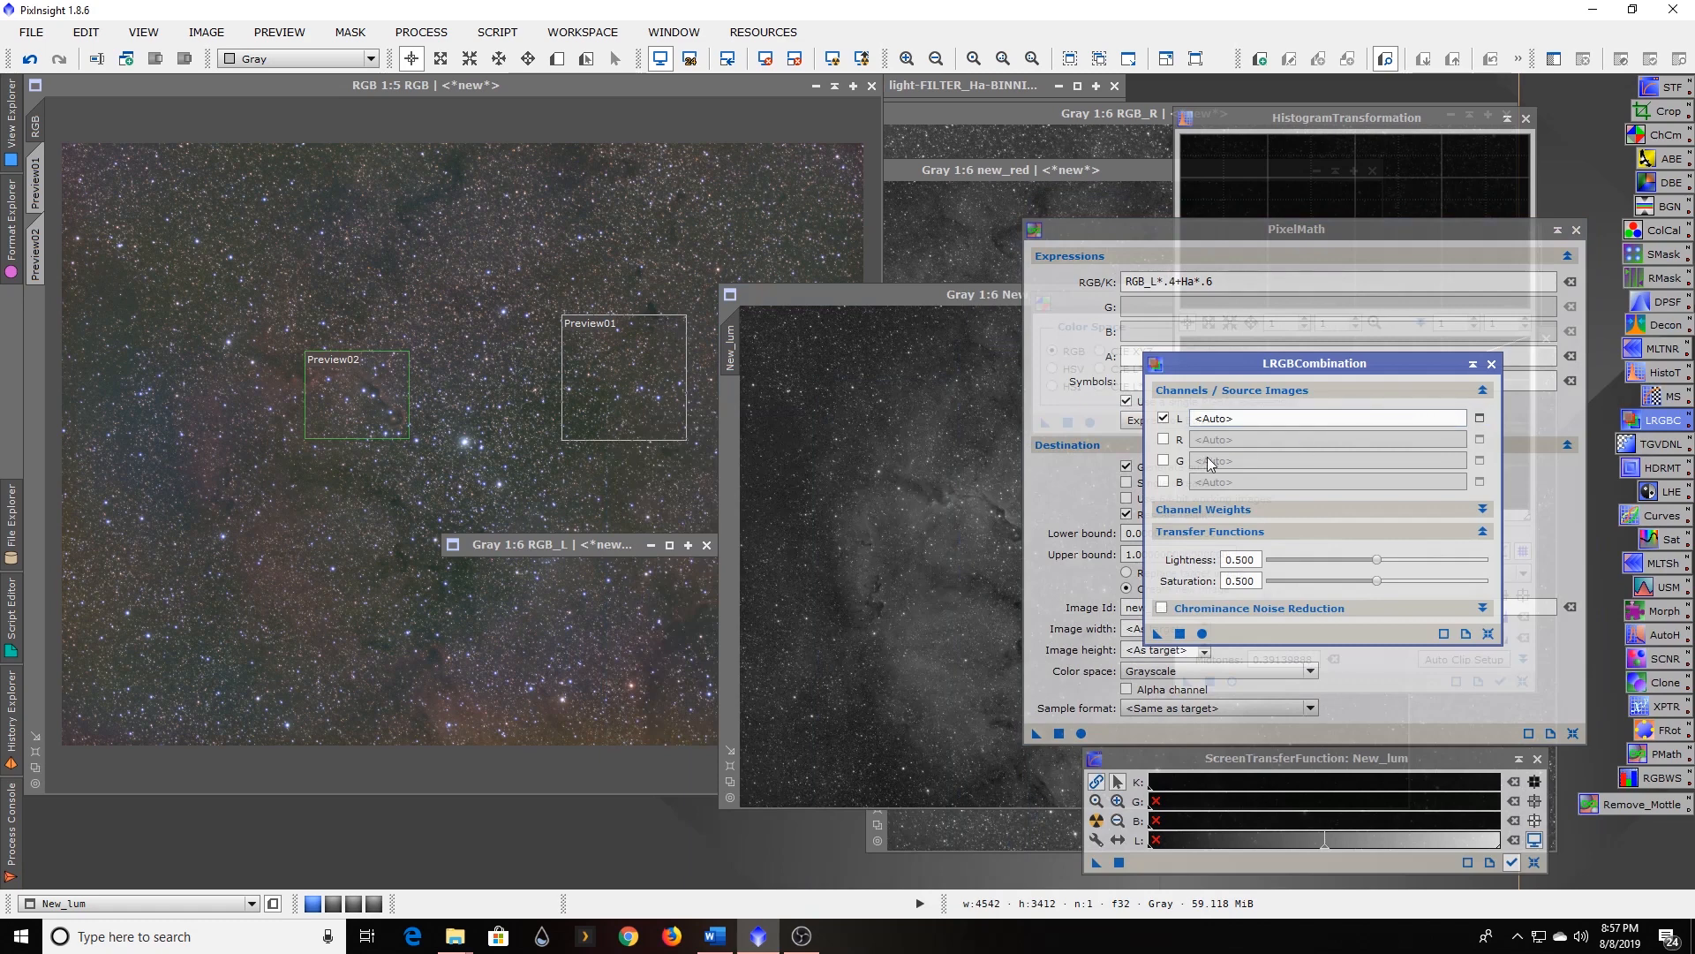
click(1164, 439)
click(1164, 460)
click(1164, 482)
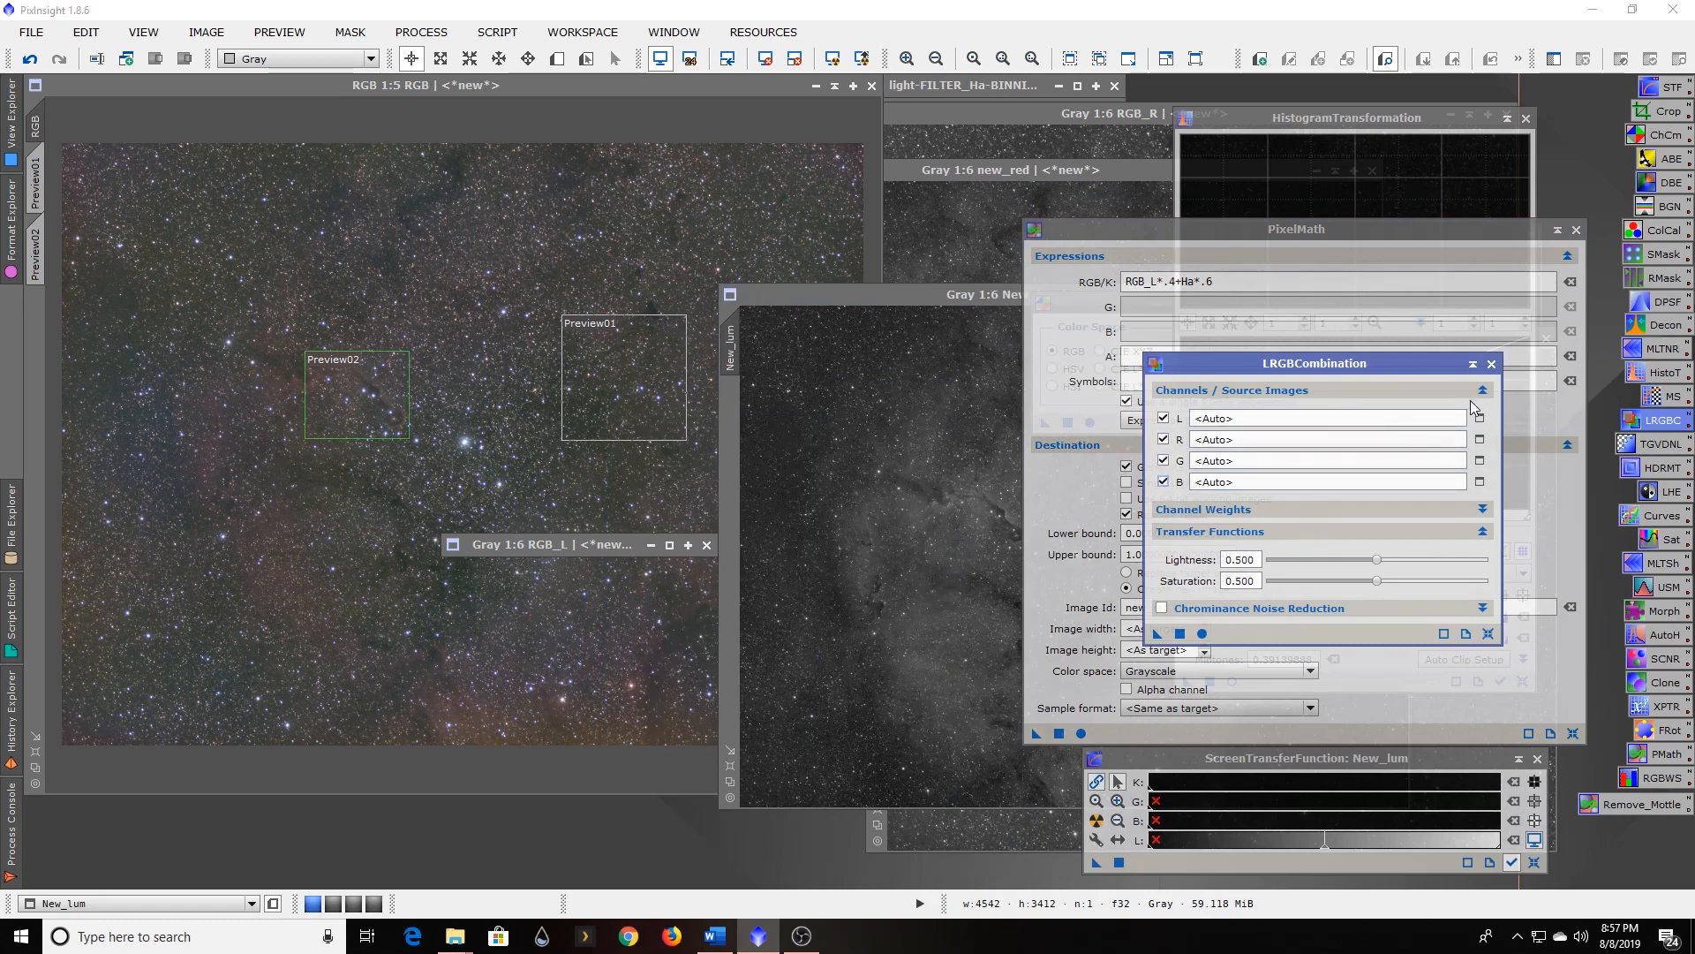
Assign New_lum as the lightness source and new_red as the red channel source in LRGBCombination.
click(1481, 417)
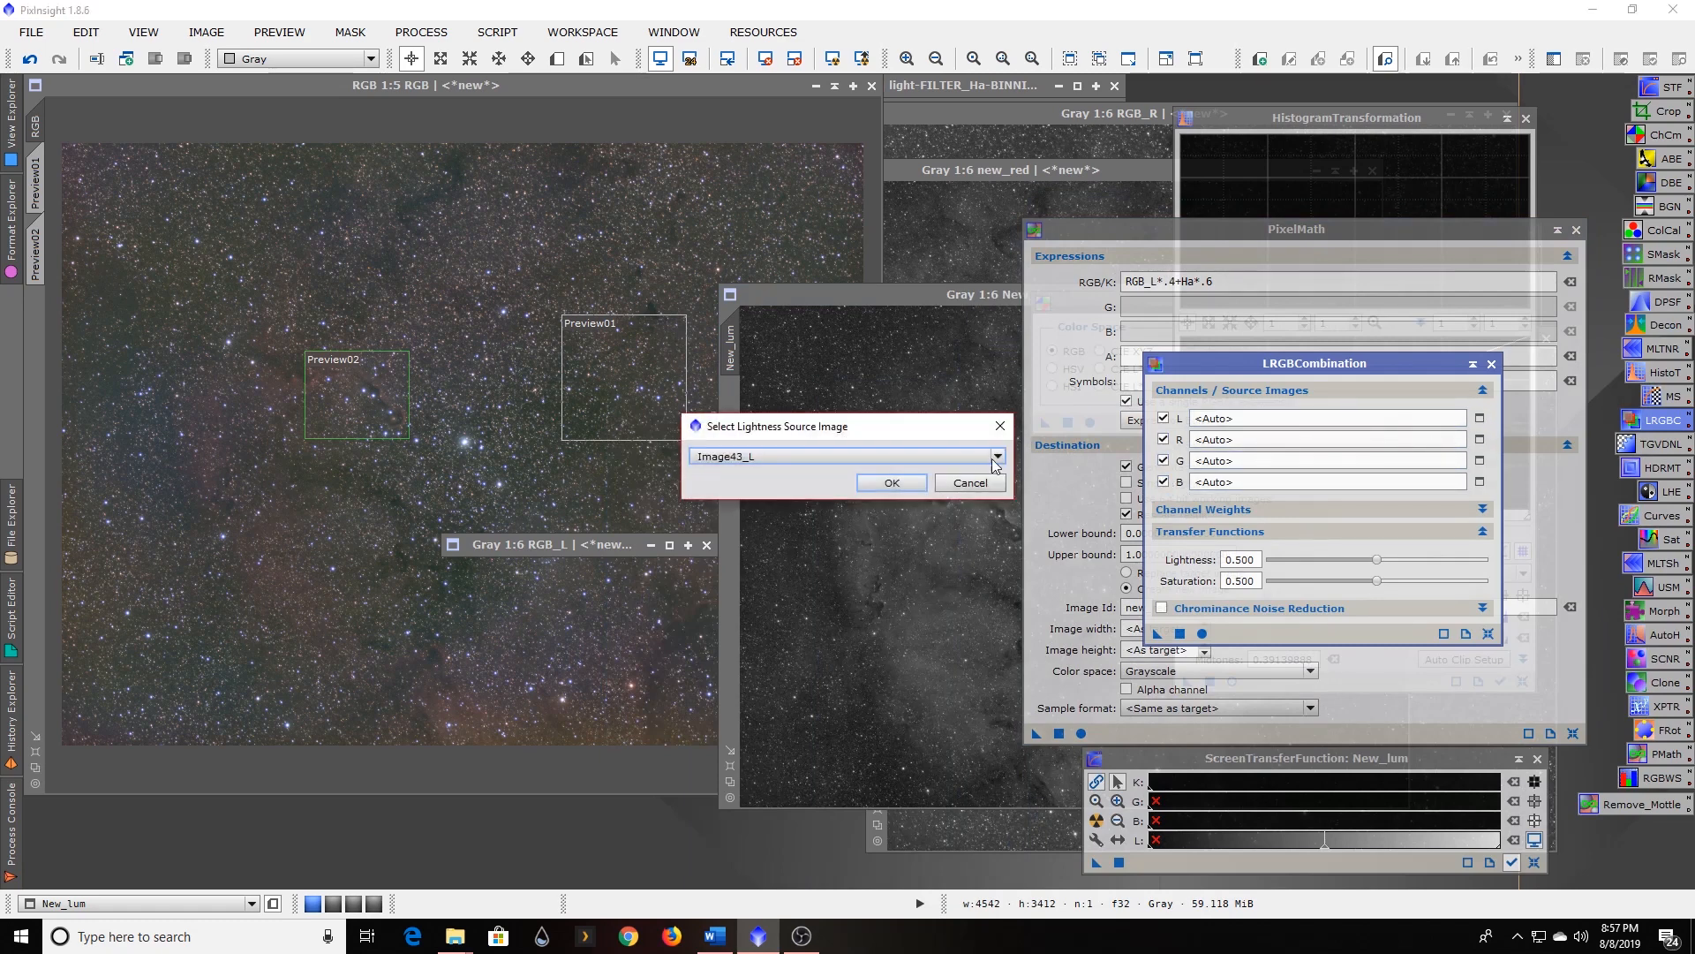
click(804, 455)
click(742, 604)
click(881, 490)
click(1481, 439)
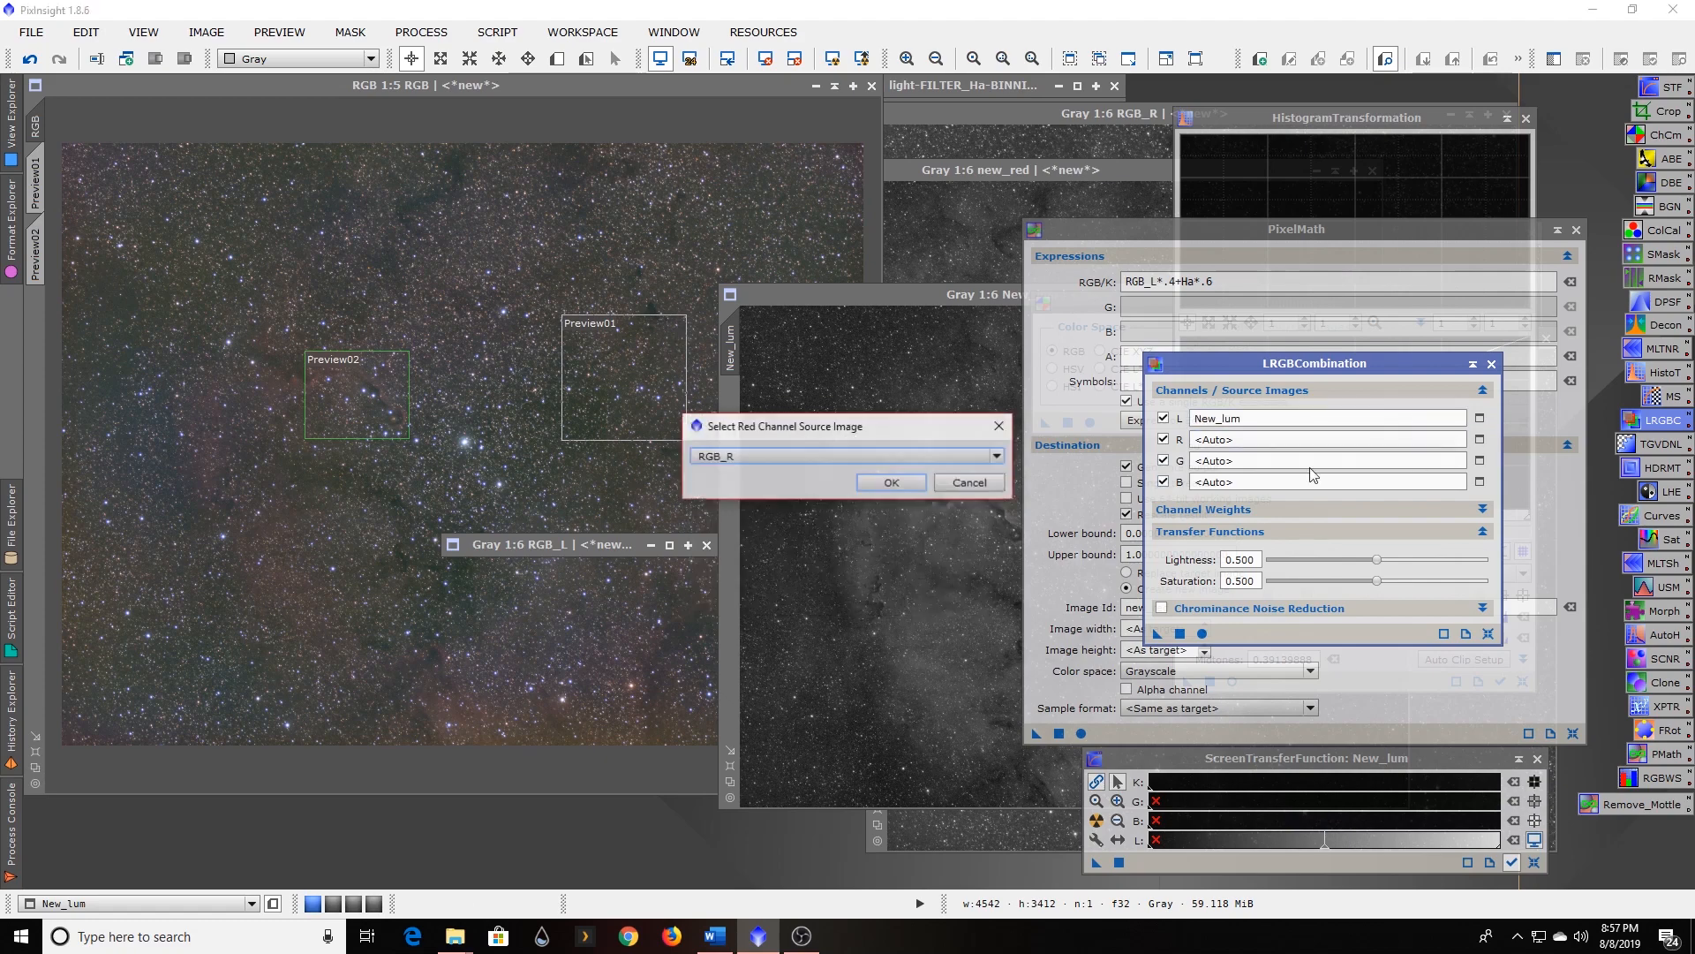
click(768, 454)
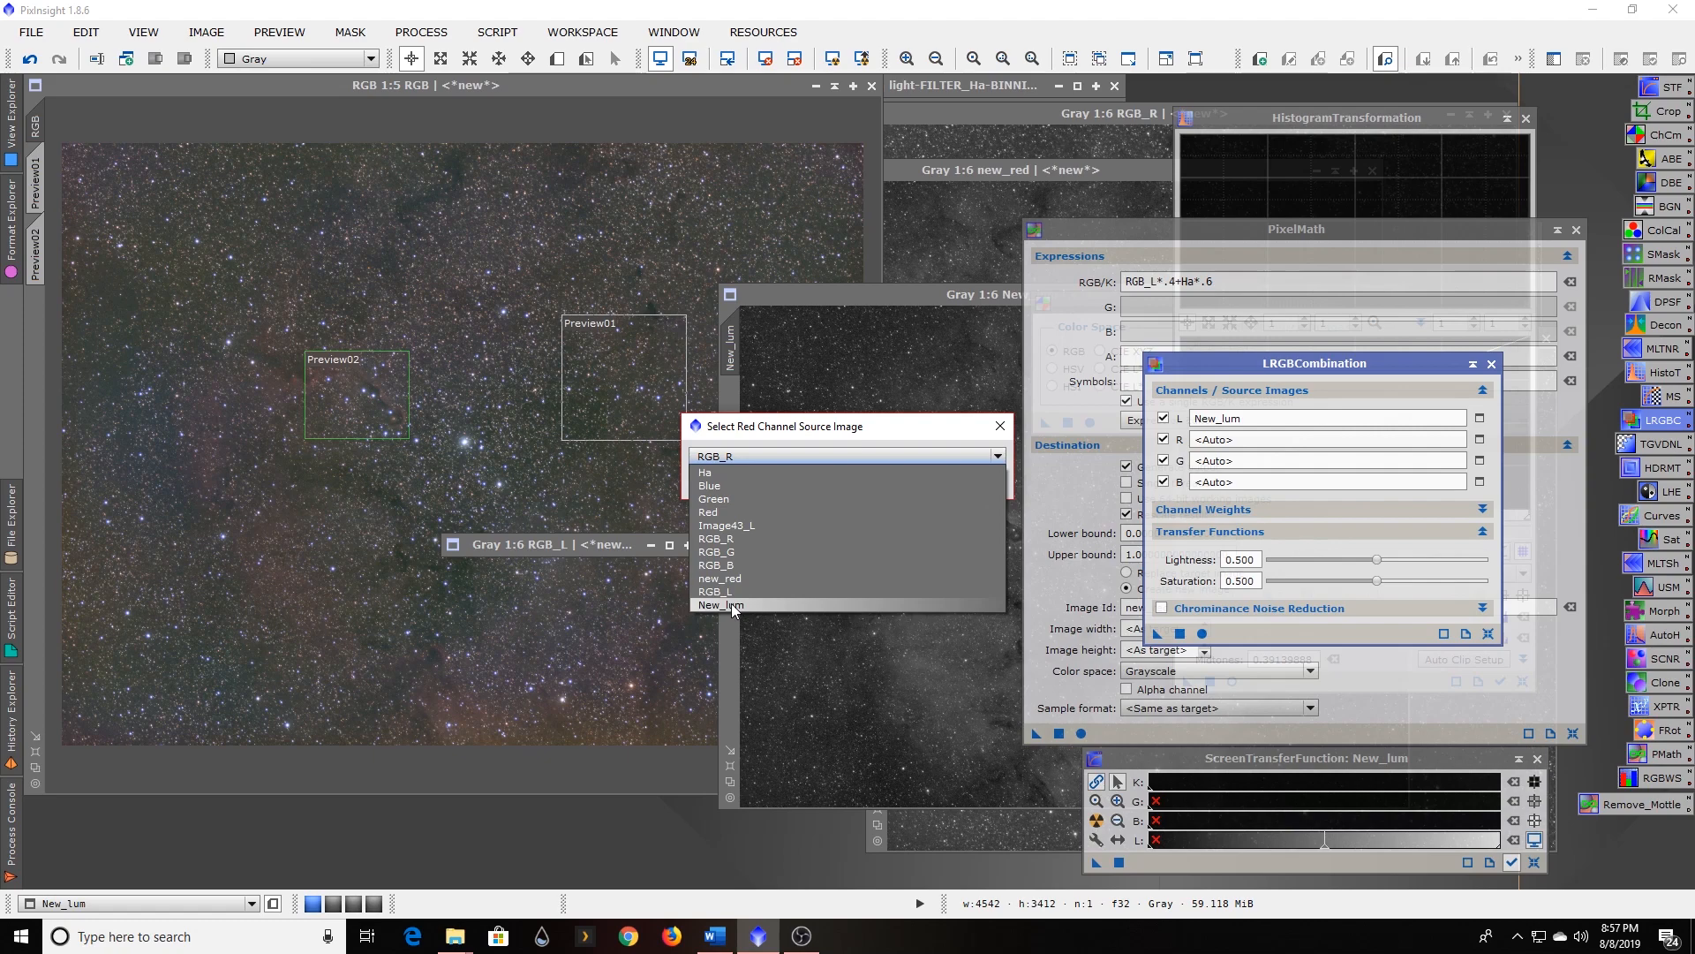
click(719, 578)
click(892, 483)
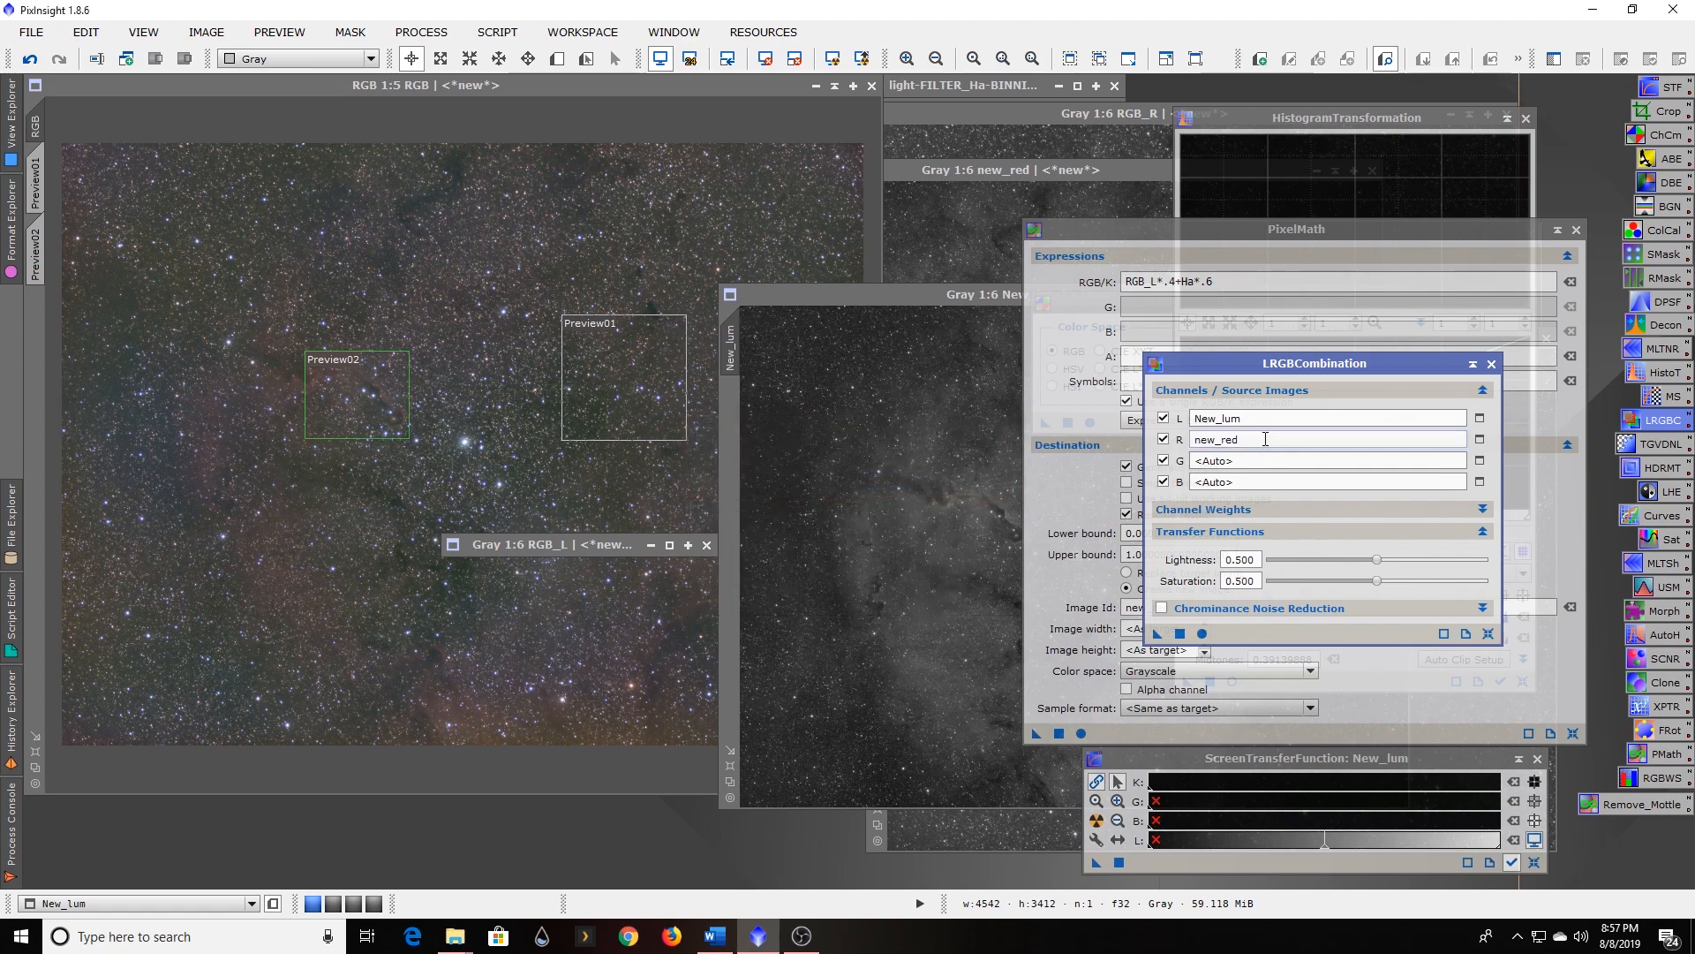
Assign RGB_G as the green channel source and RGB_B as the blue channel source in LRGBCombination.
click(1481, 462)
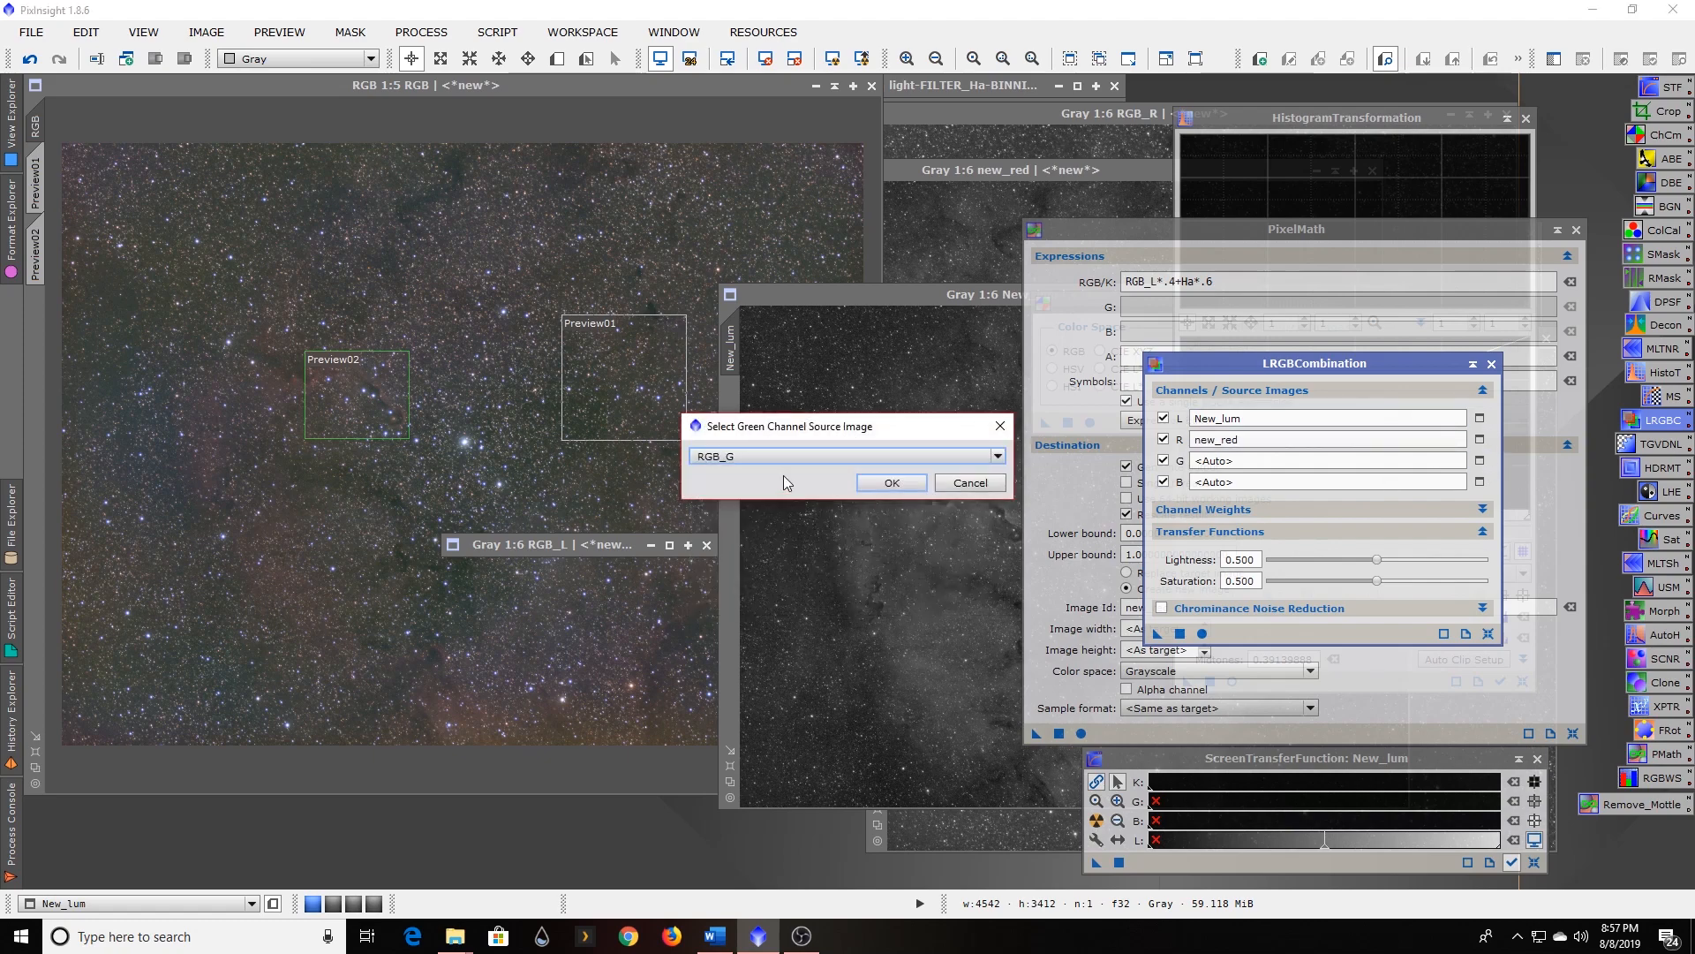
click(899, 482)
click(1480, 482)
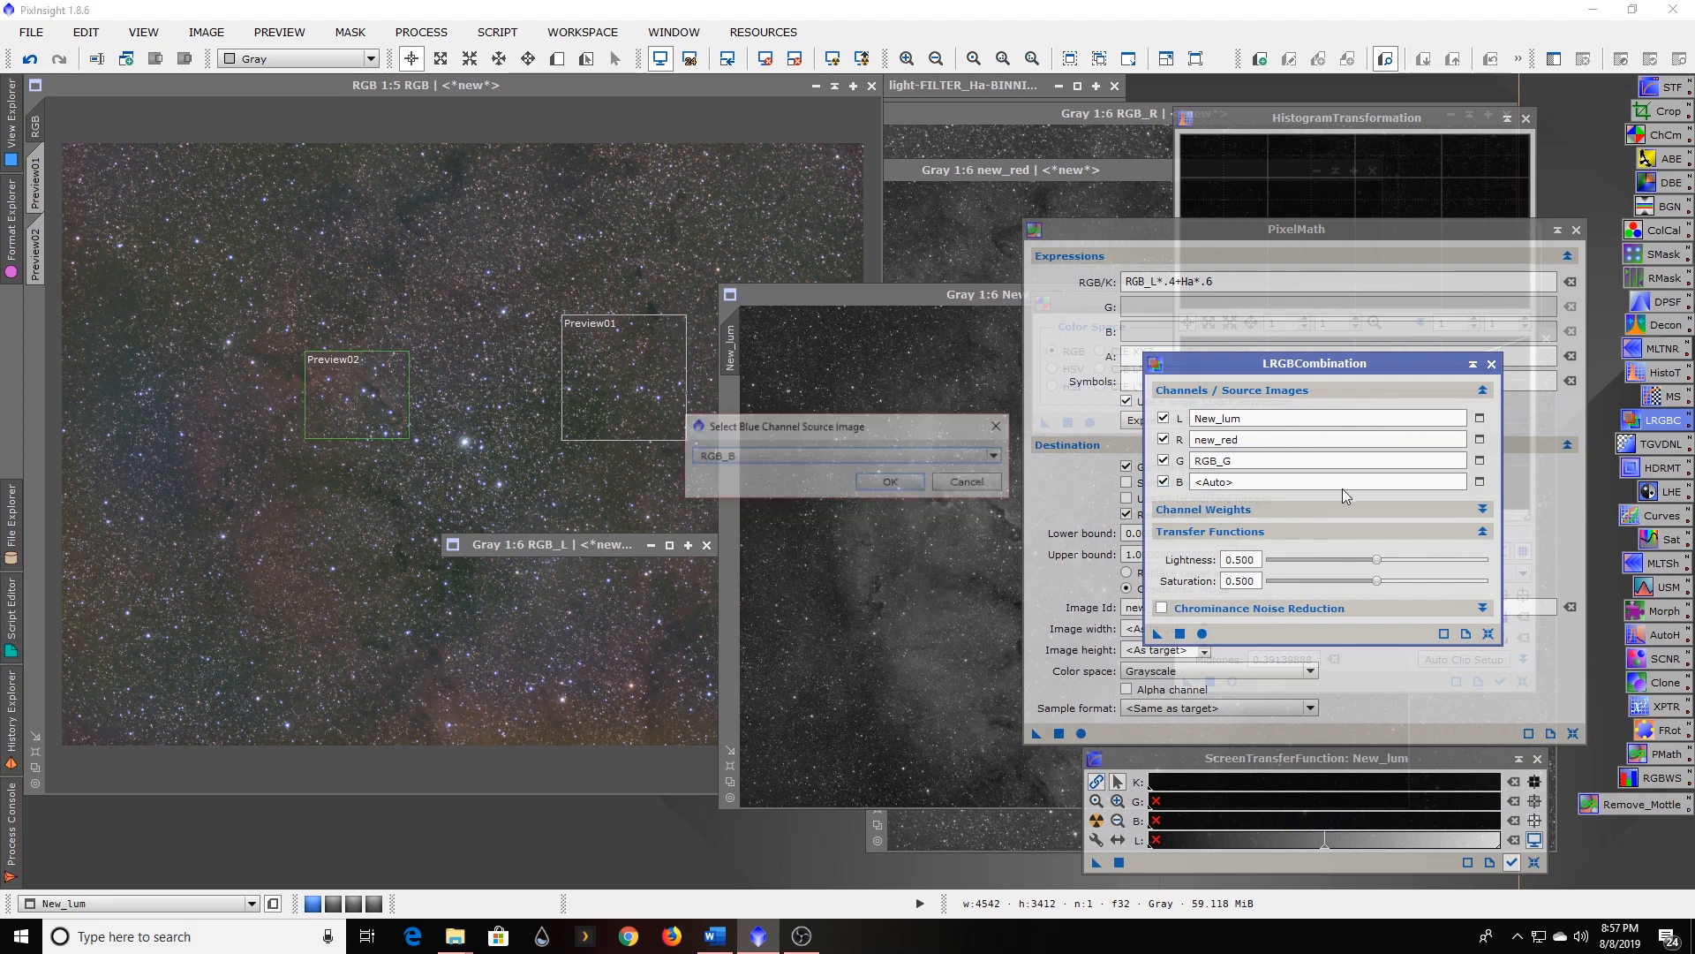
click(866, 485)
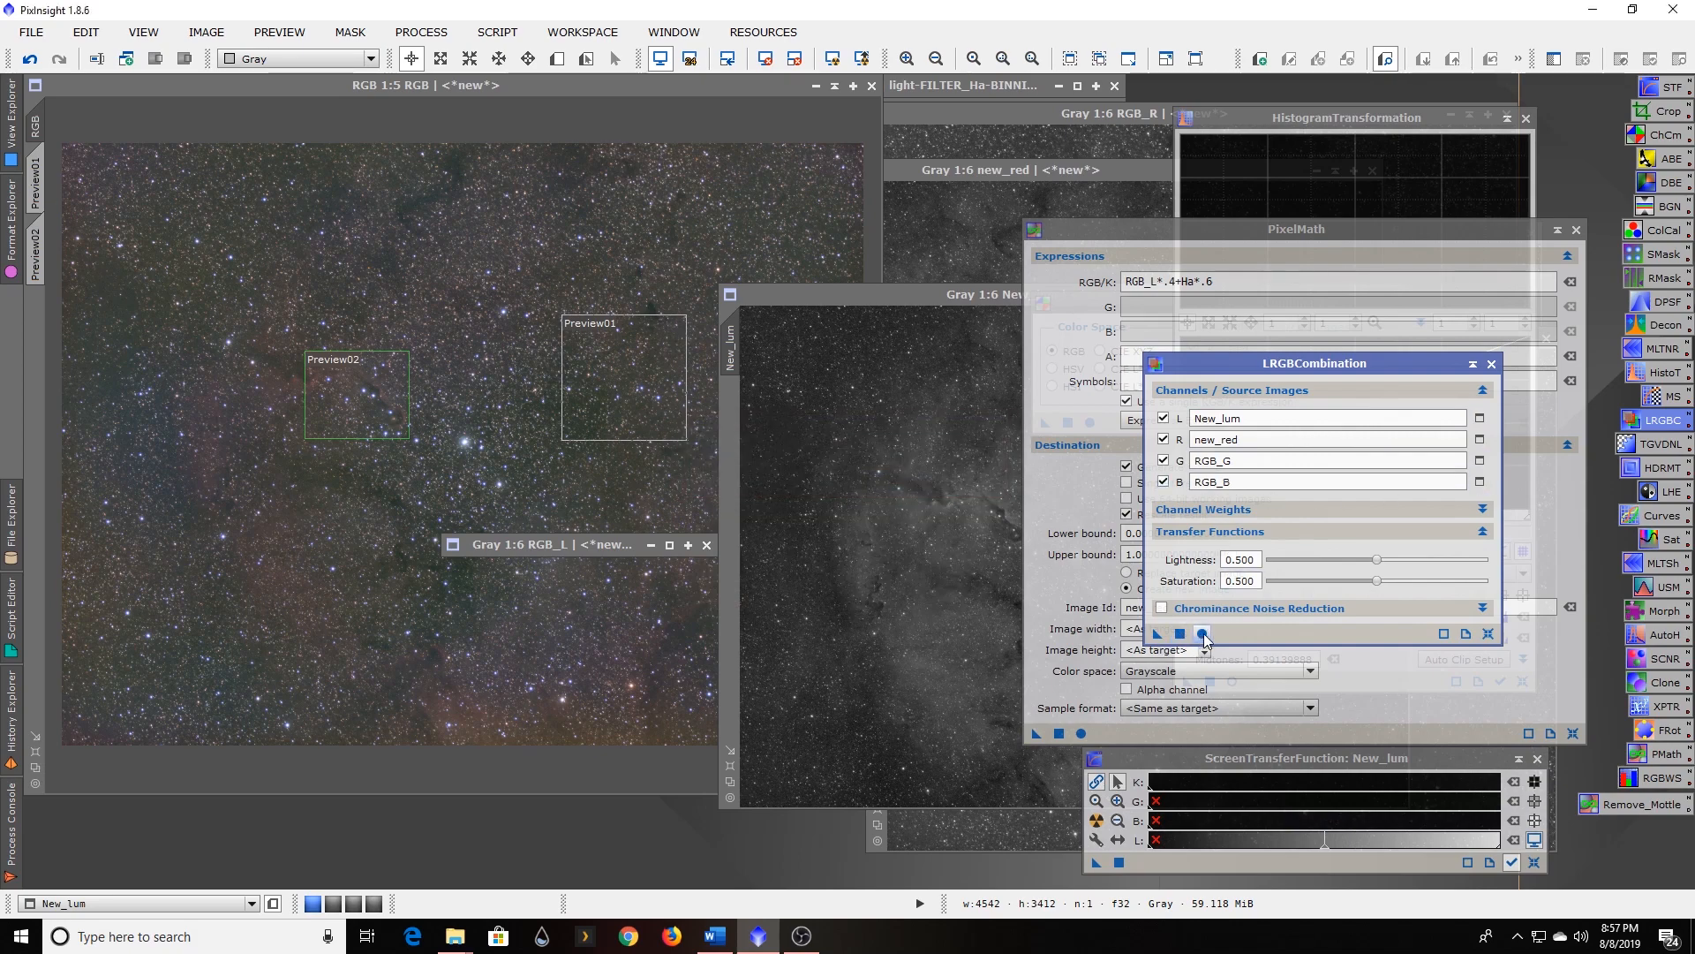
Run LRGBCombination globally to create a new color image, then reposition and enlarge its window for inspection.
drag(1203, 633, 941, 316)
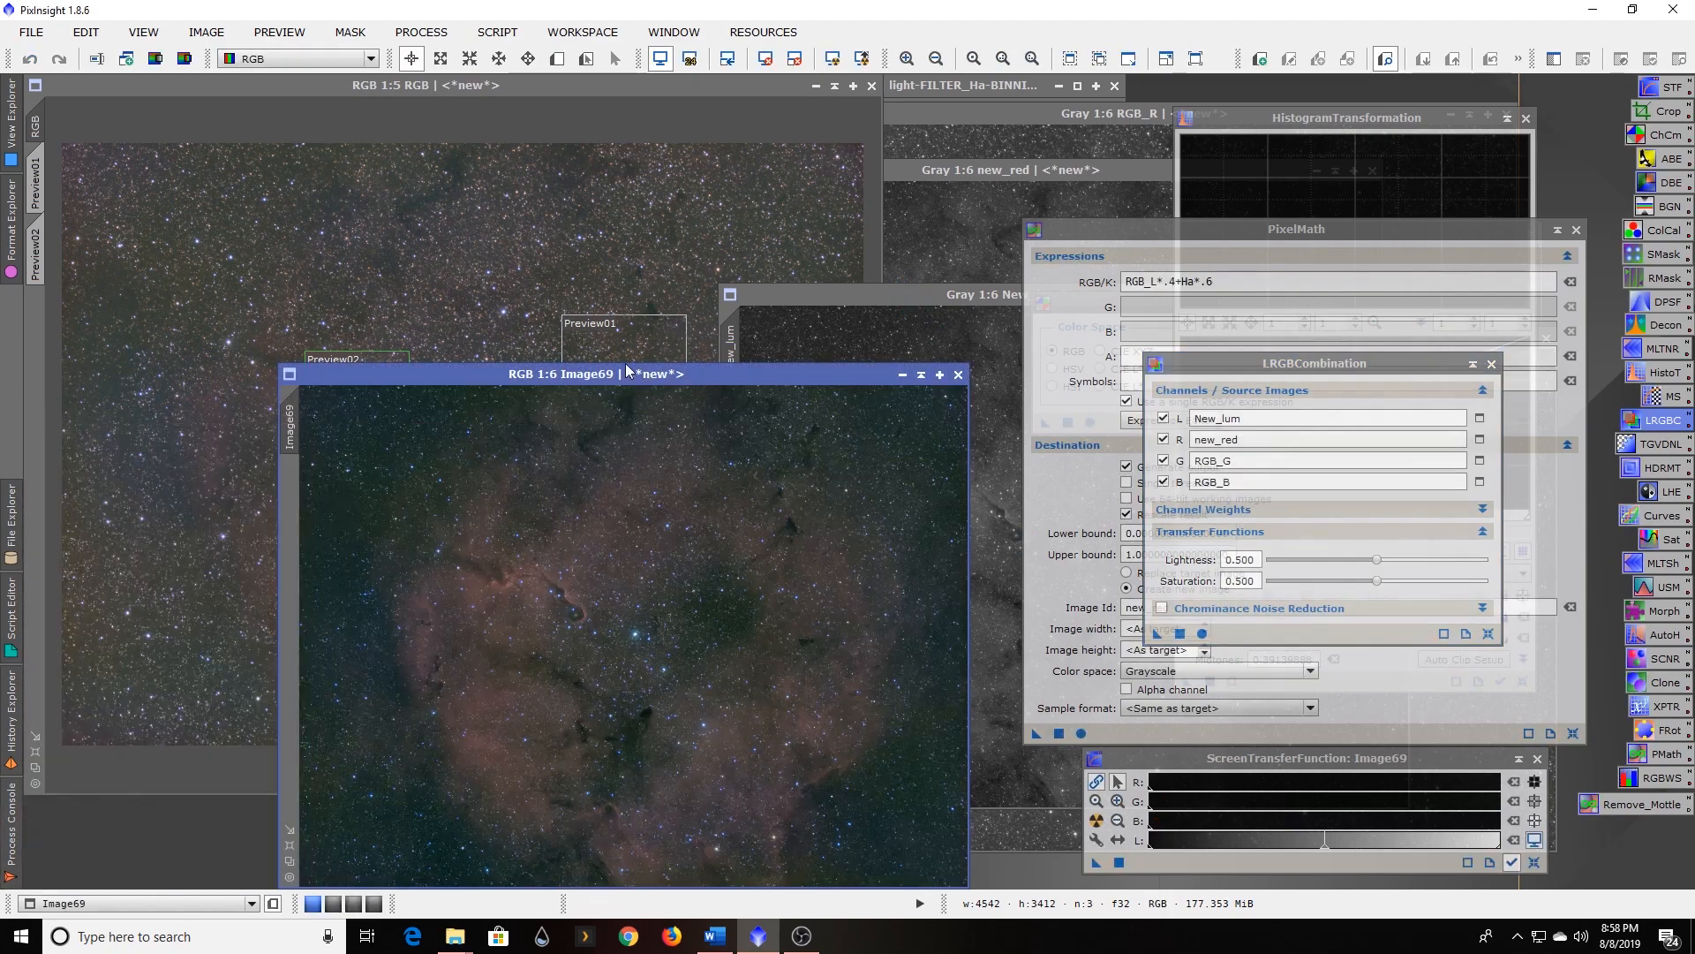
drag(627, 371, 417, 129)
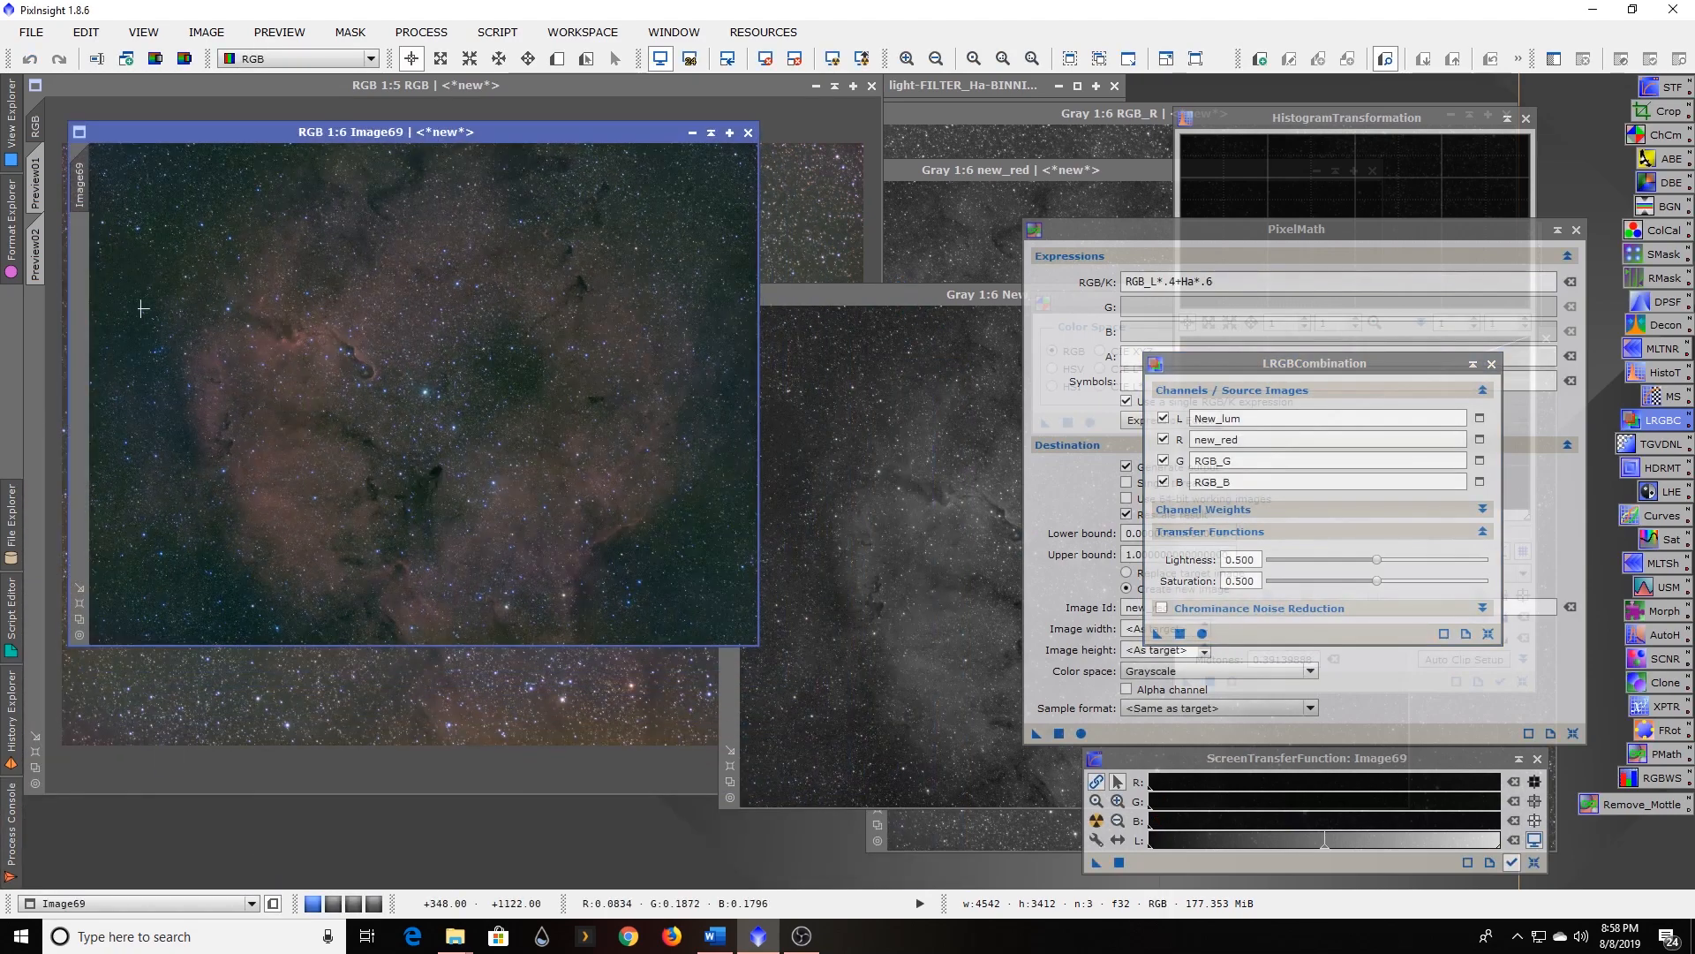
click(78, 605)
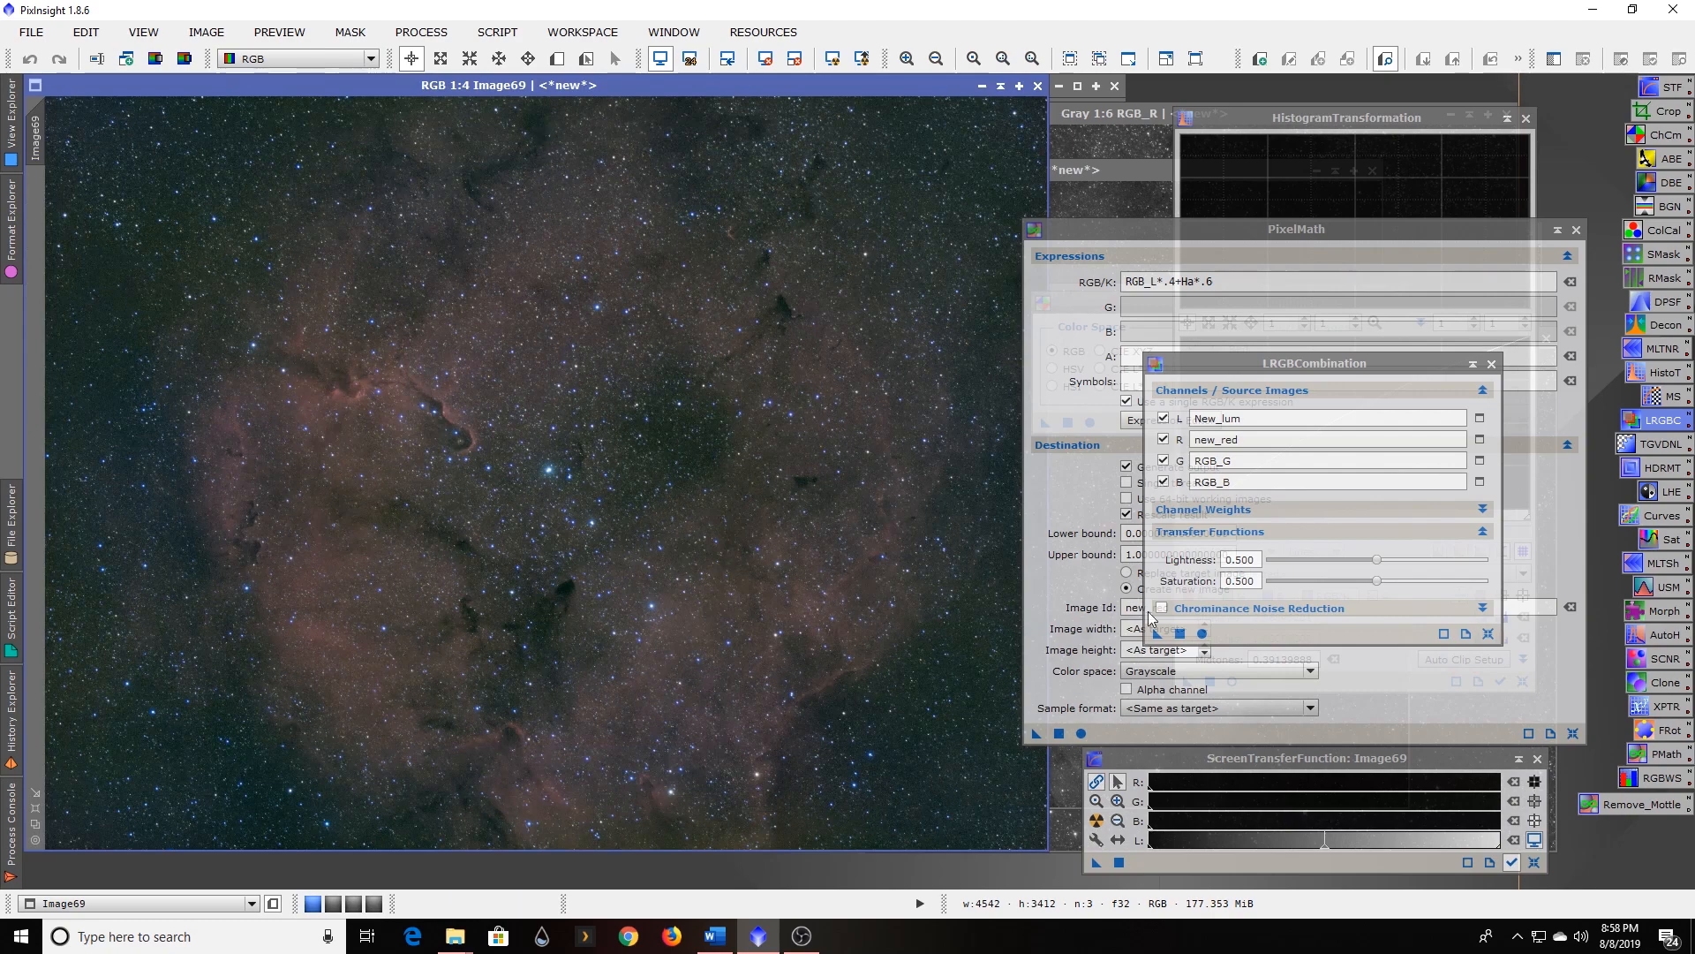
Set the LRGBCombination saturation to 0.250, create another combined image, and reposition and enlarge its window.
drag(1381, 589, 1326, 598)
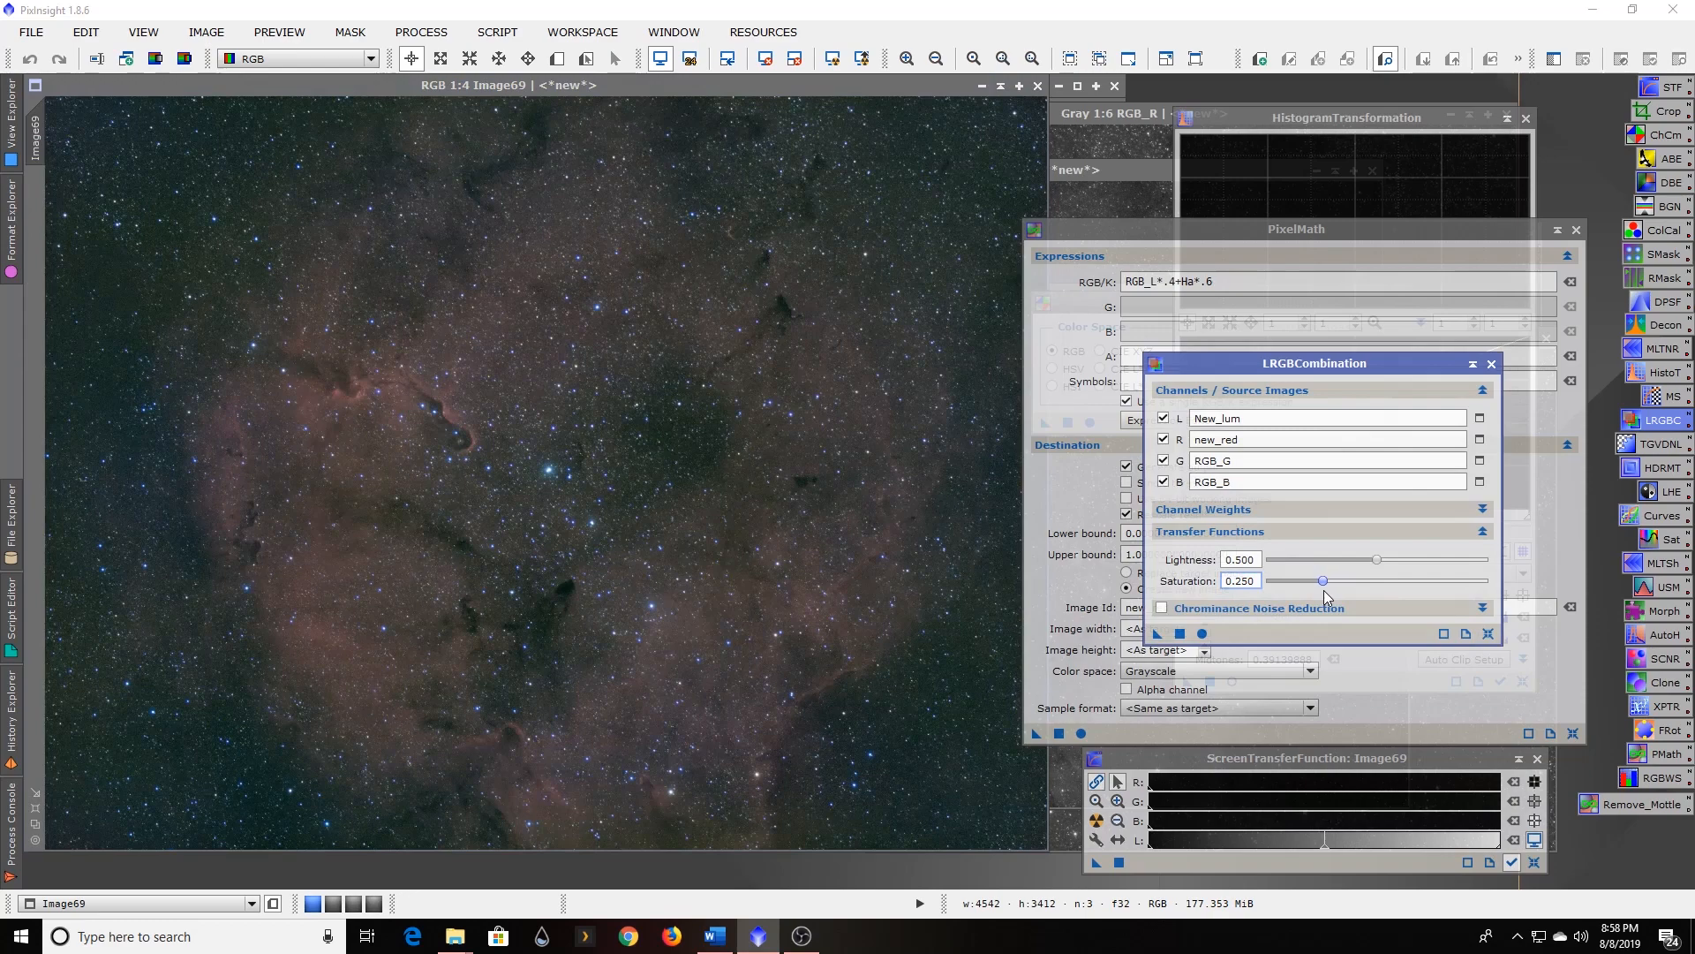
click(1201, 634)
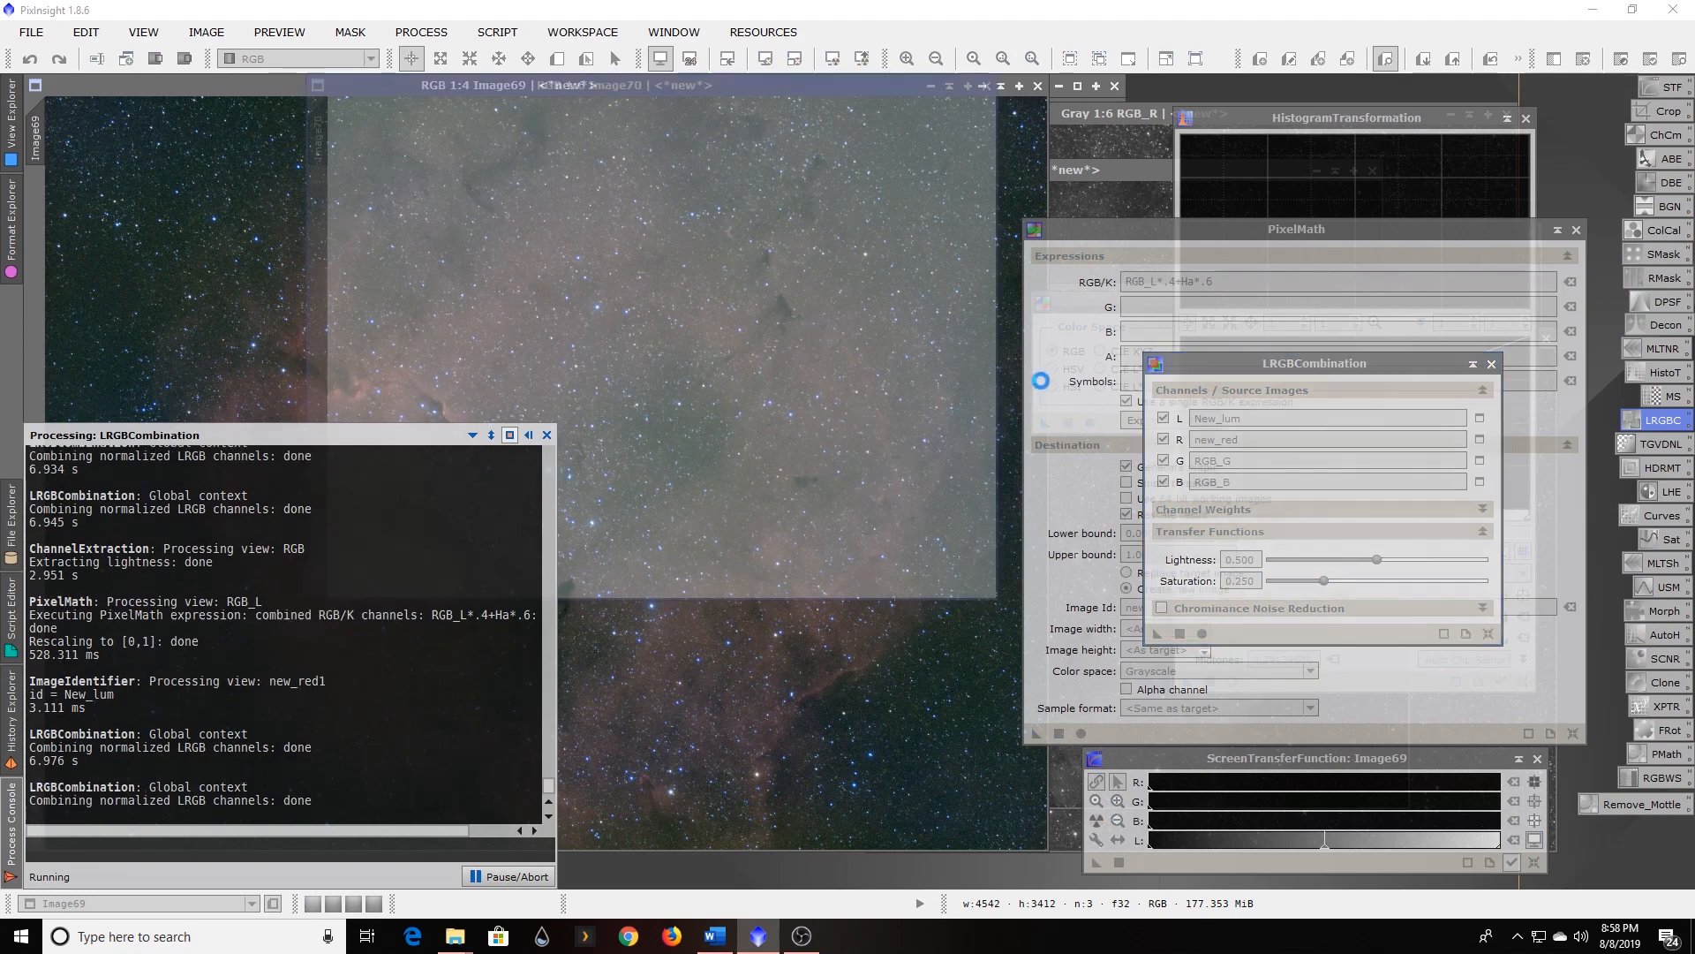
drag(634, 86, 467, 135)
click(161, 606)
drag(510, 125, 389, 94)
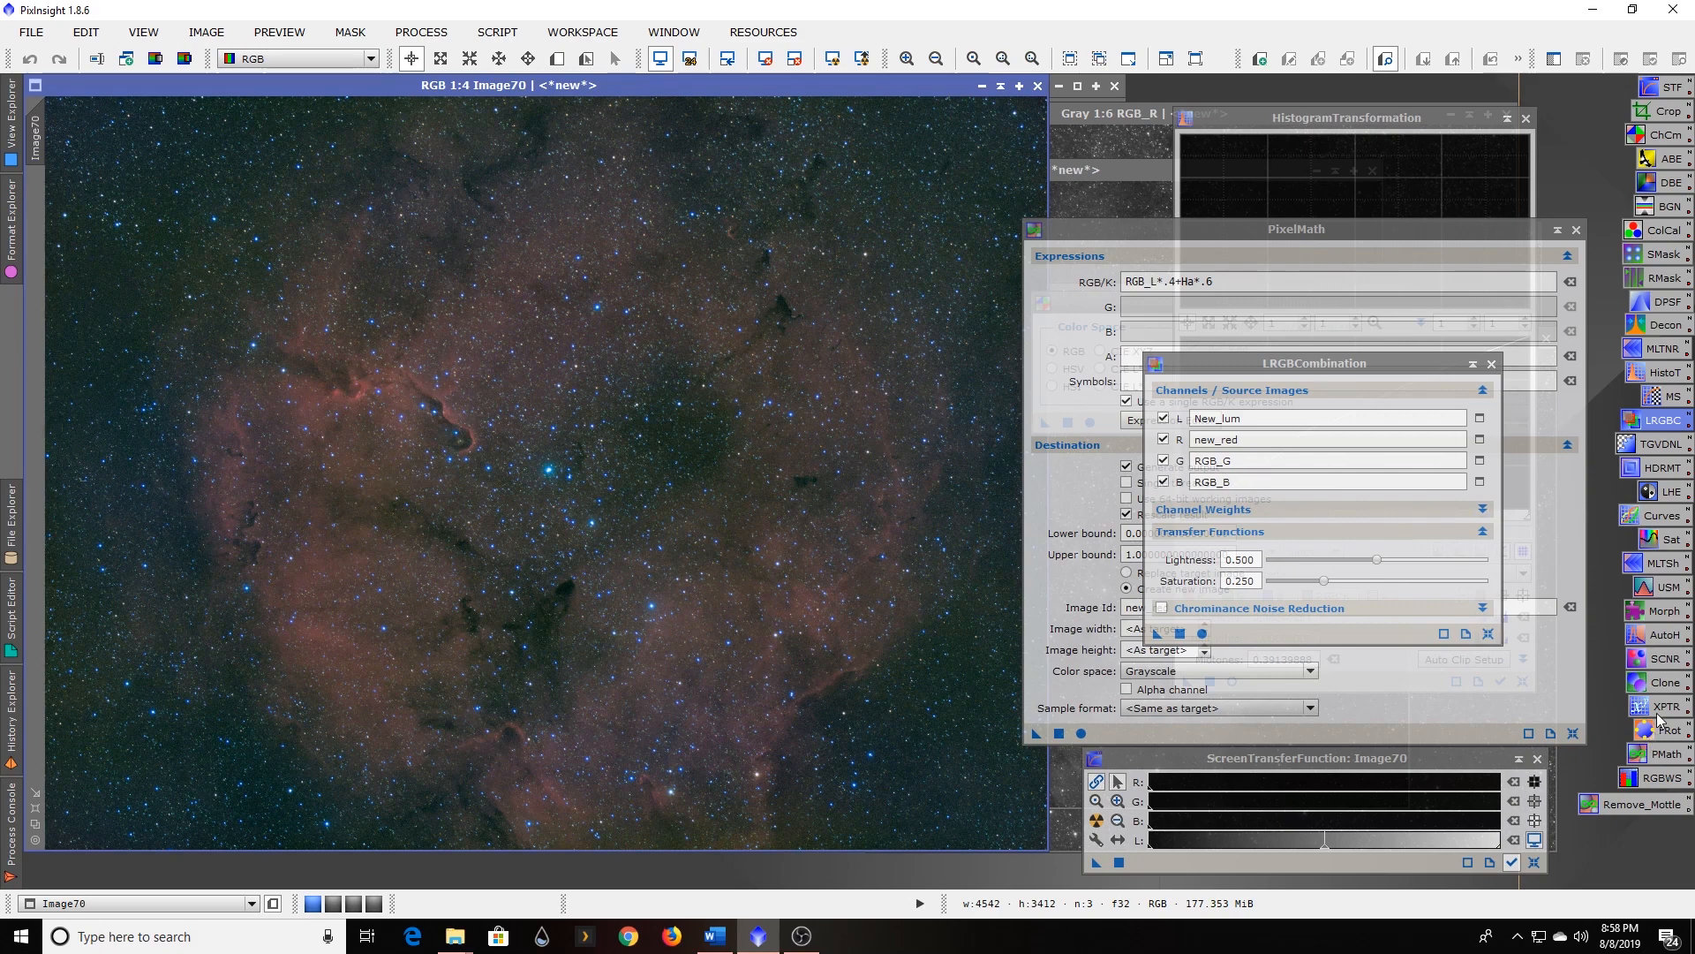
Apply SCNR to the new combined image, removing green with Average Neutral protection at amount 1.00, and inspect the stars at 1:1.
double_click(1664, 658)
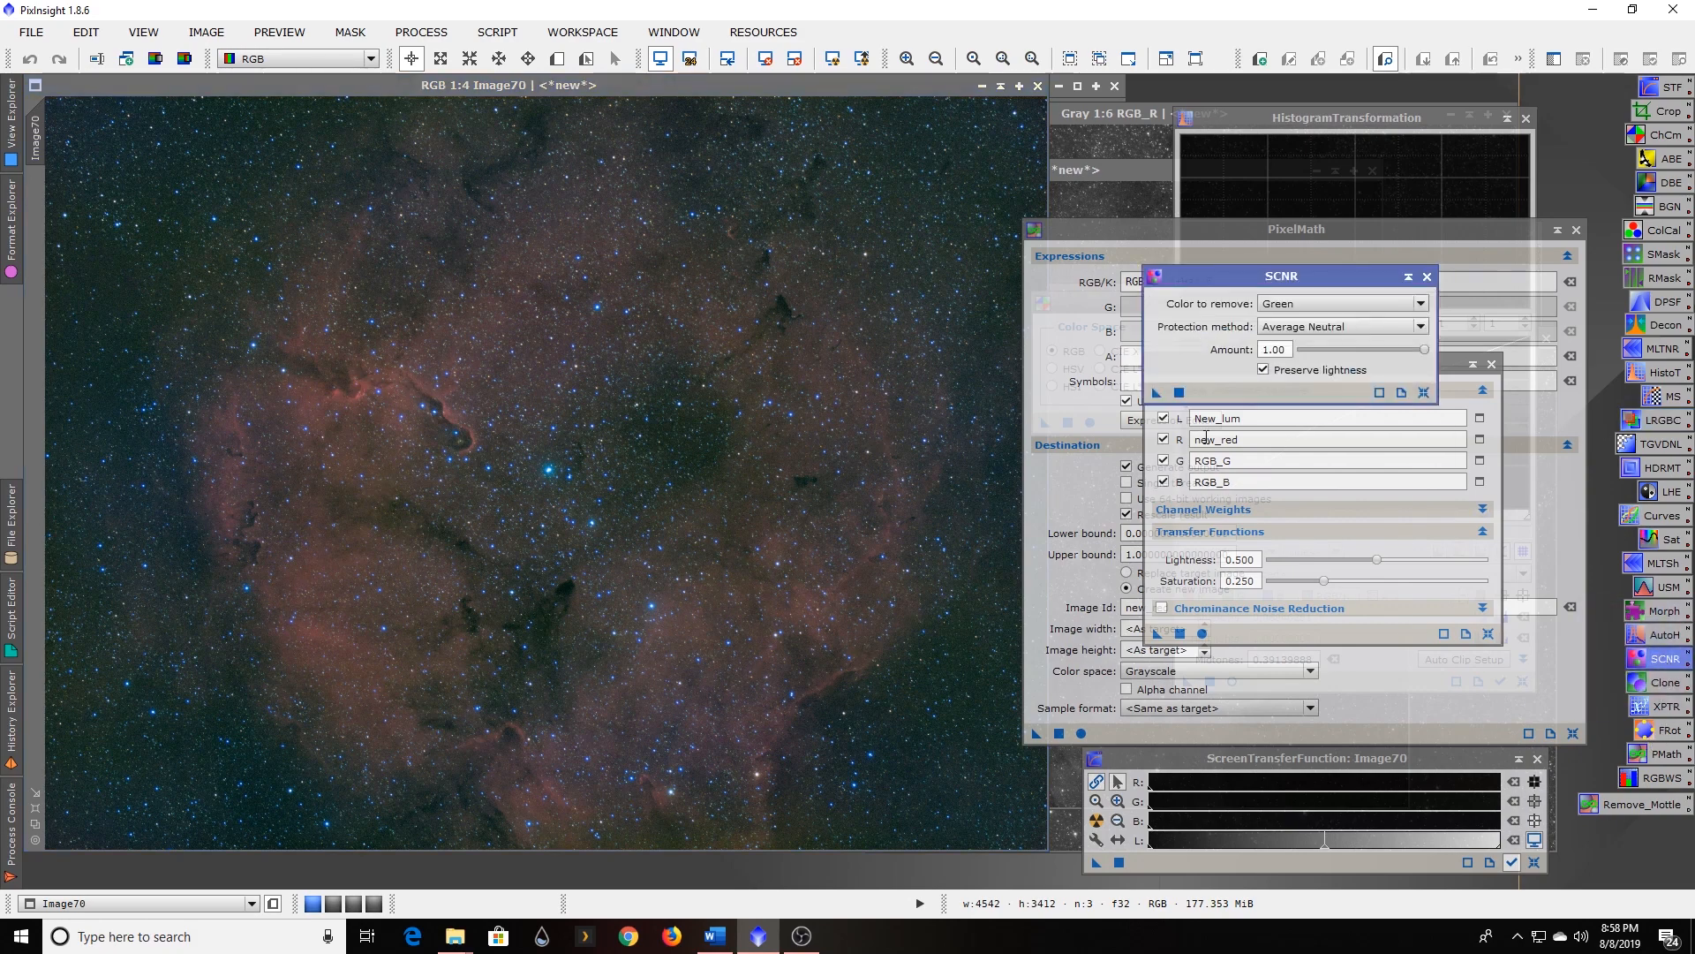
drag(1157, 393, 604, 410)
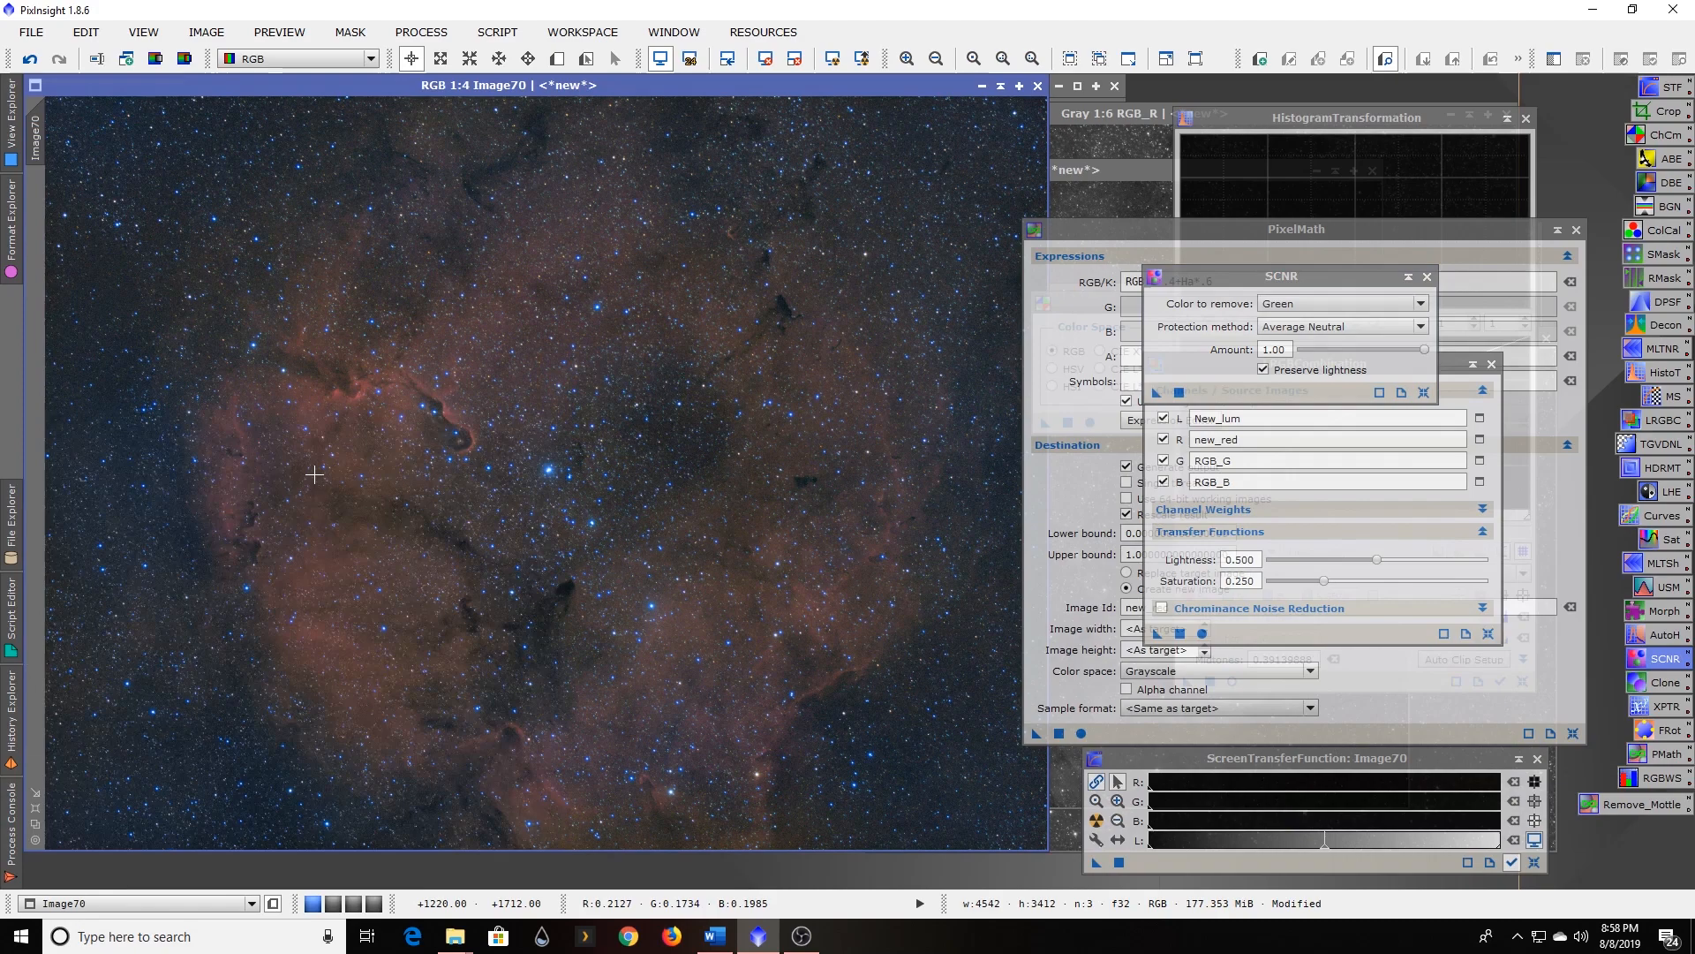
scroll(583, 508, down, 1)
scroll(590, 514, up, 4)
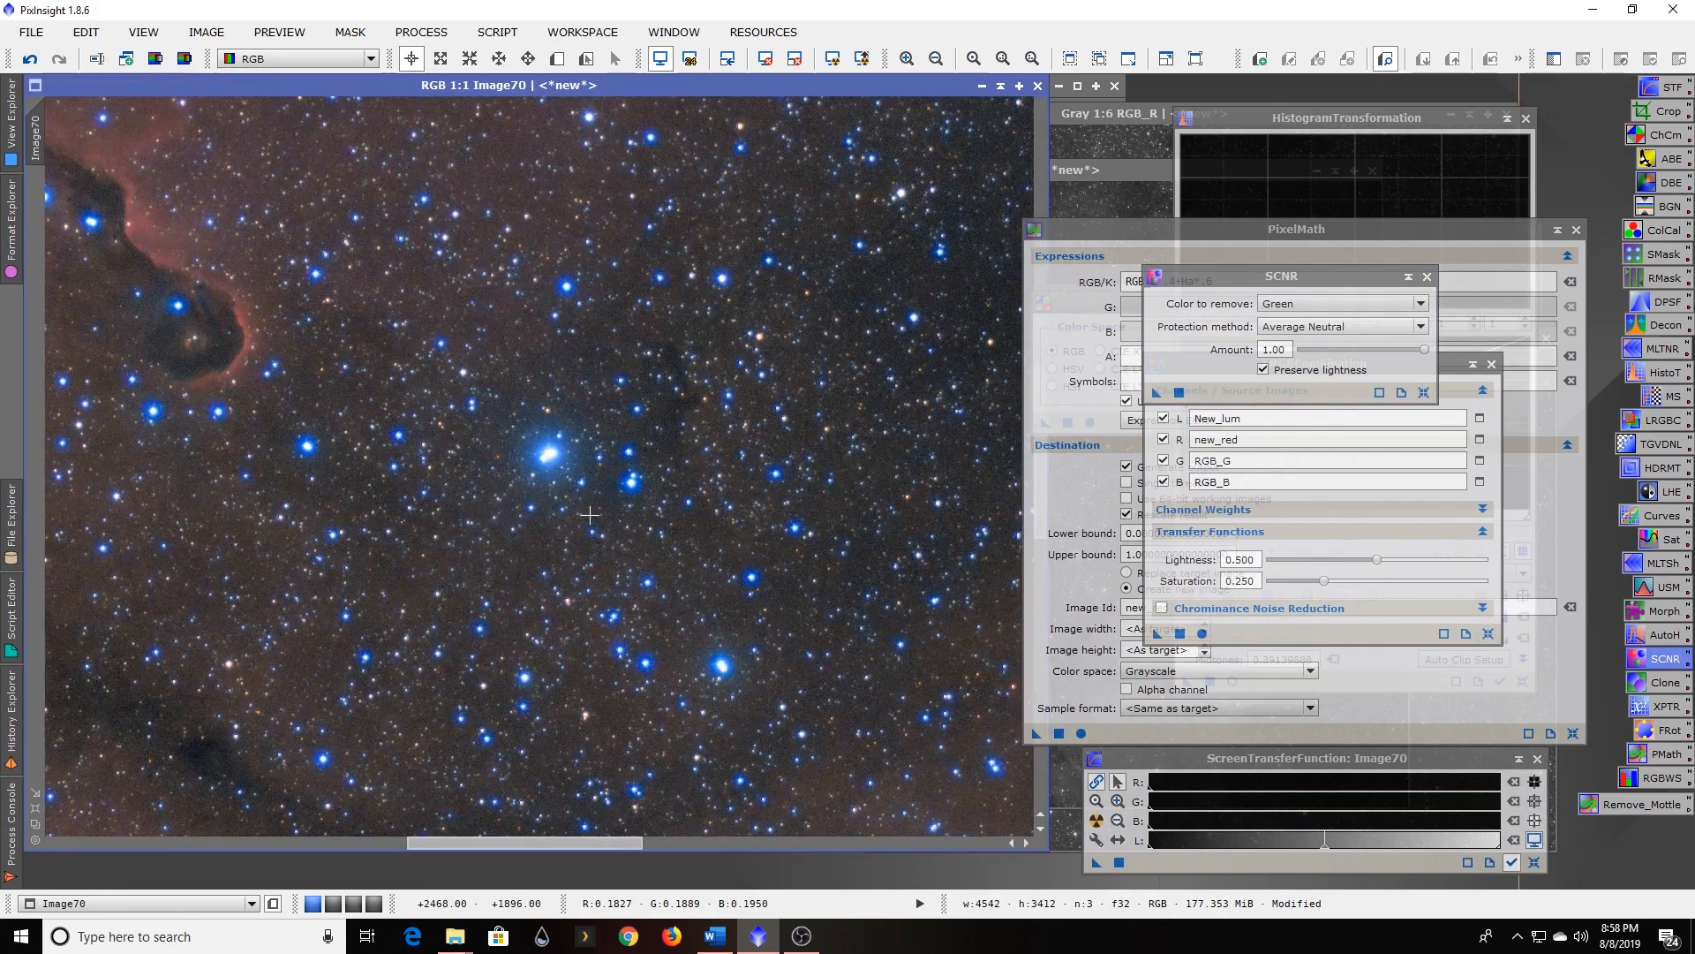
Sharpen the combined image's lightness with the five-layer MultiscaleLinearTransform, followed by UnsharpMask at StdDev 1.90 and amount 0.50.
scroll(590, 514, down, 3)
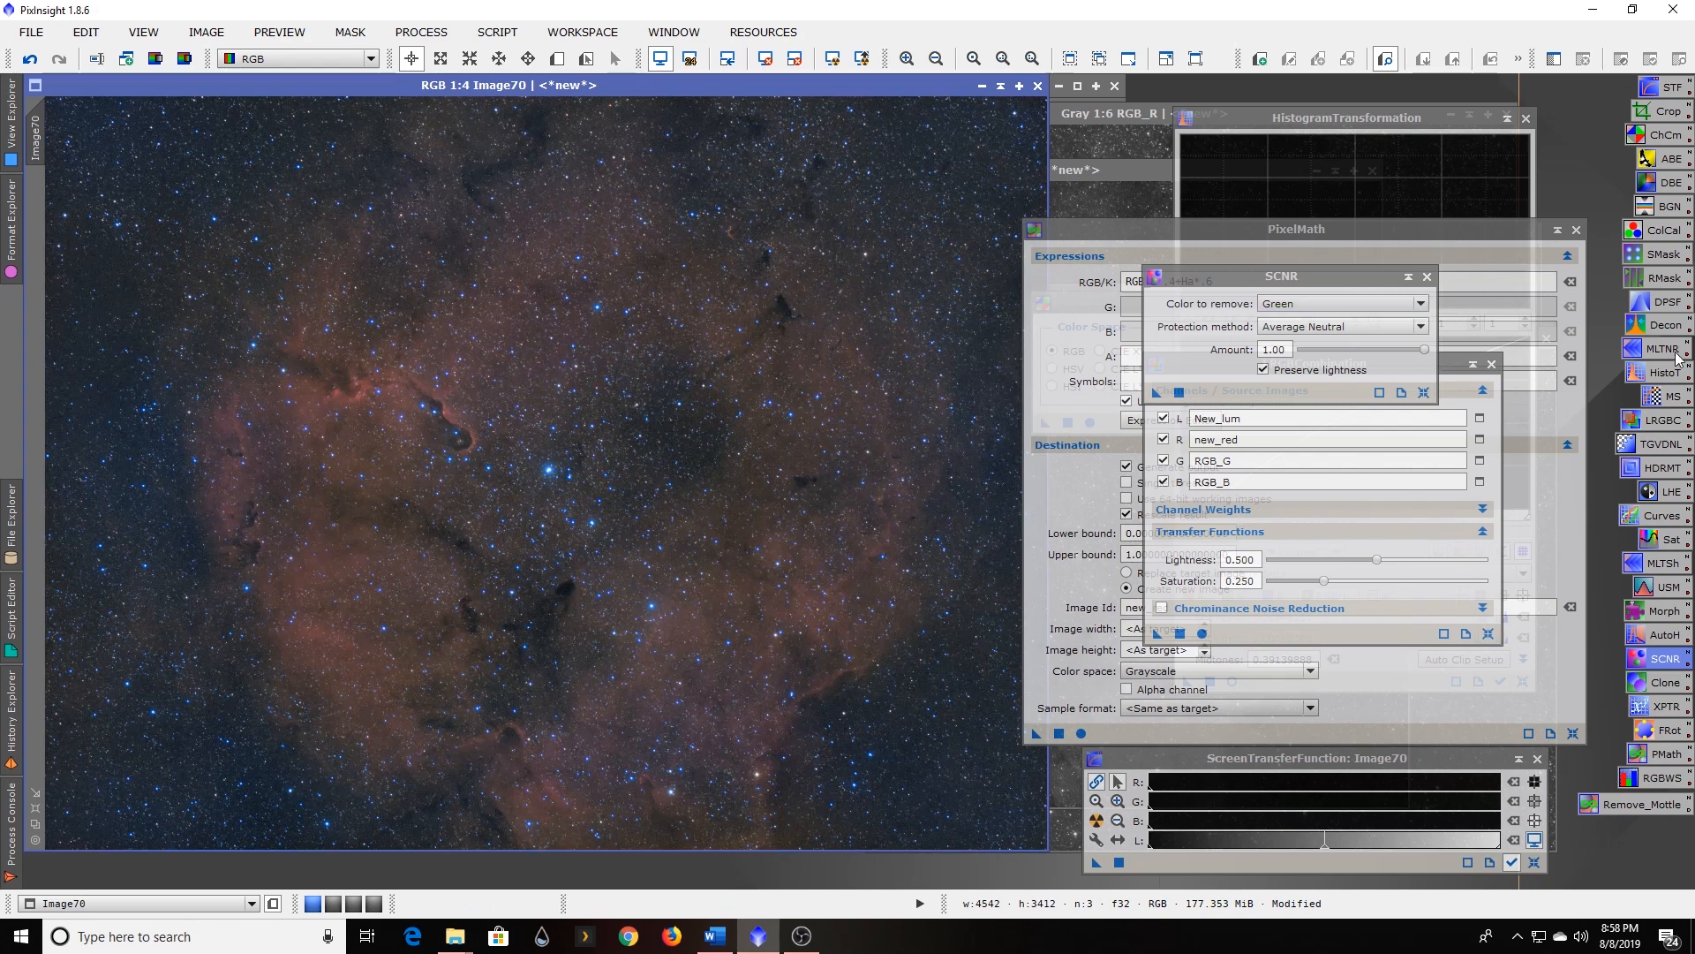
double_click(1663, 565)
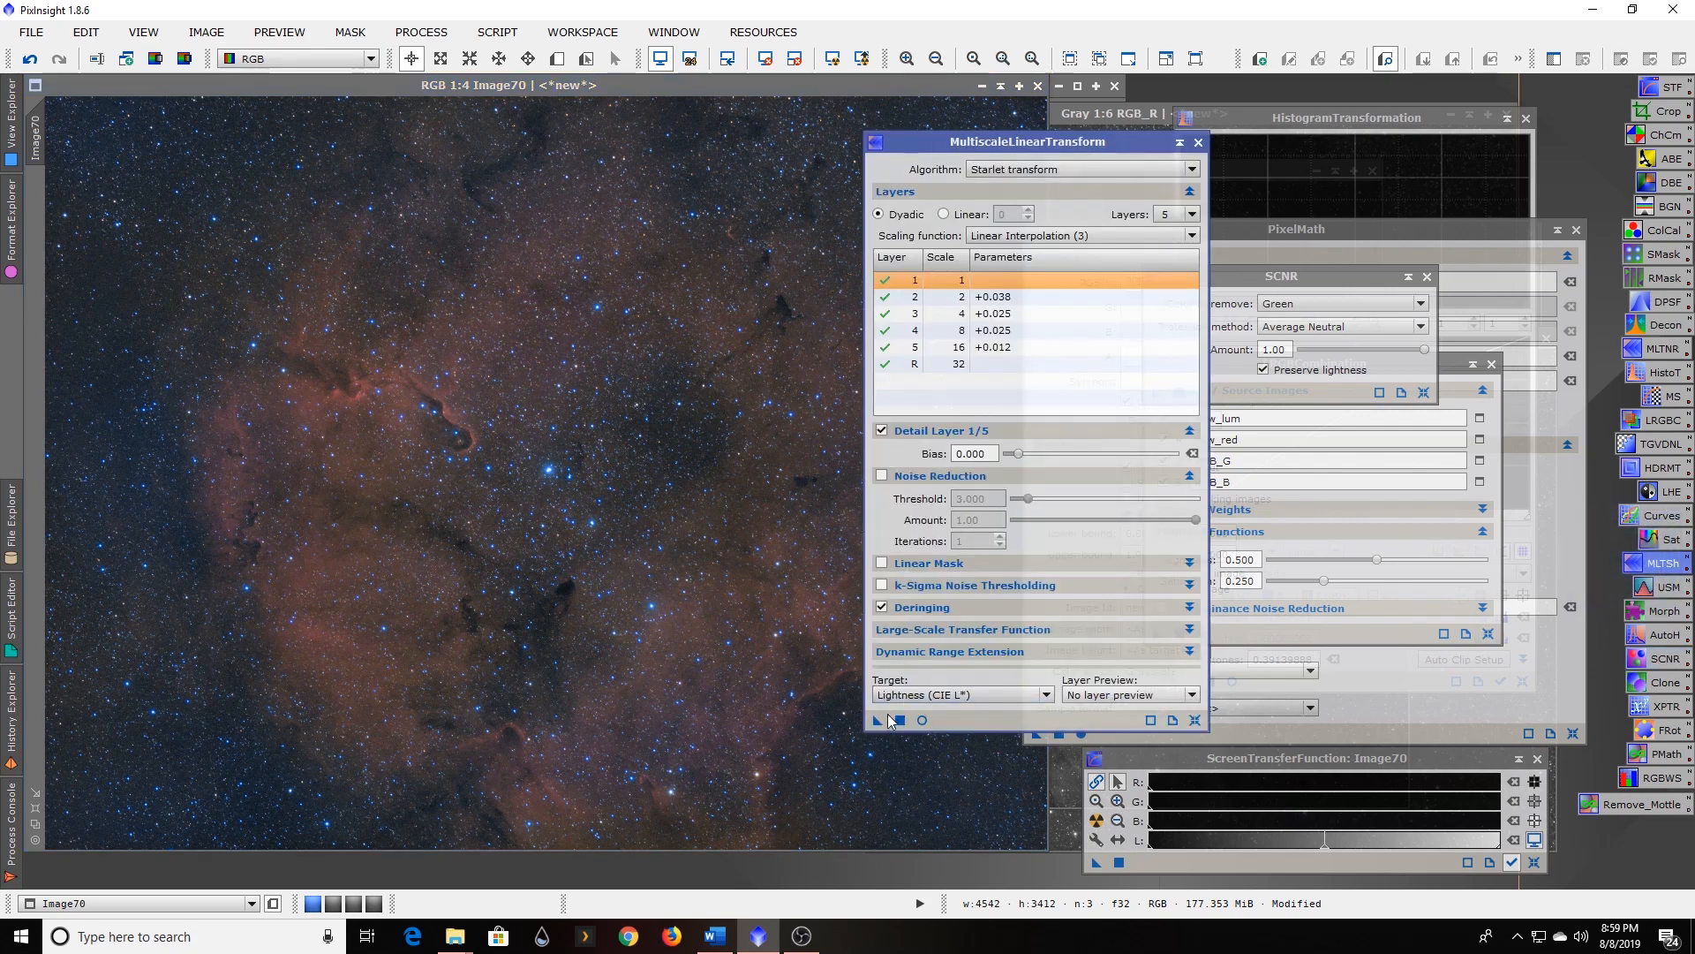
drag(876, 721, 531, 609)
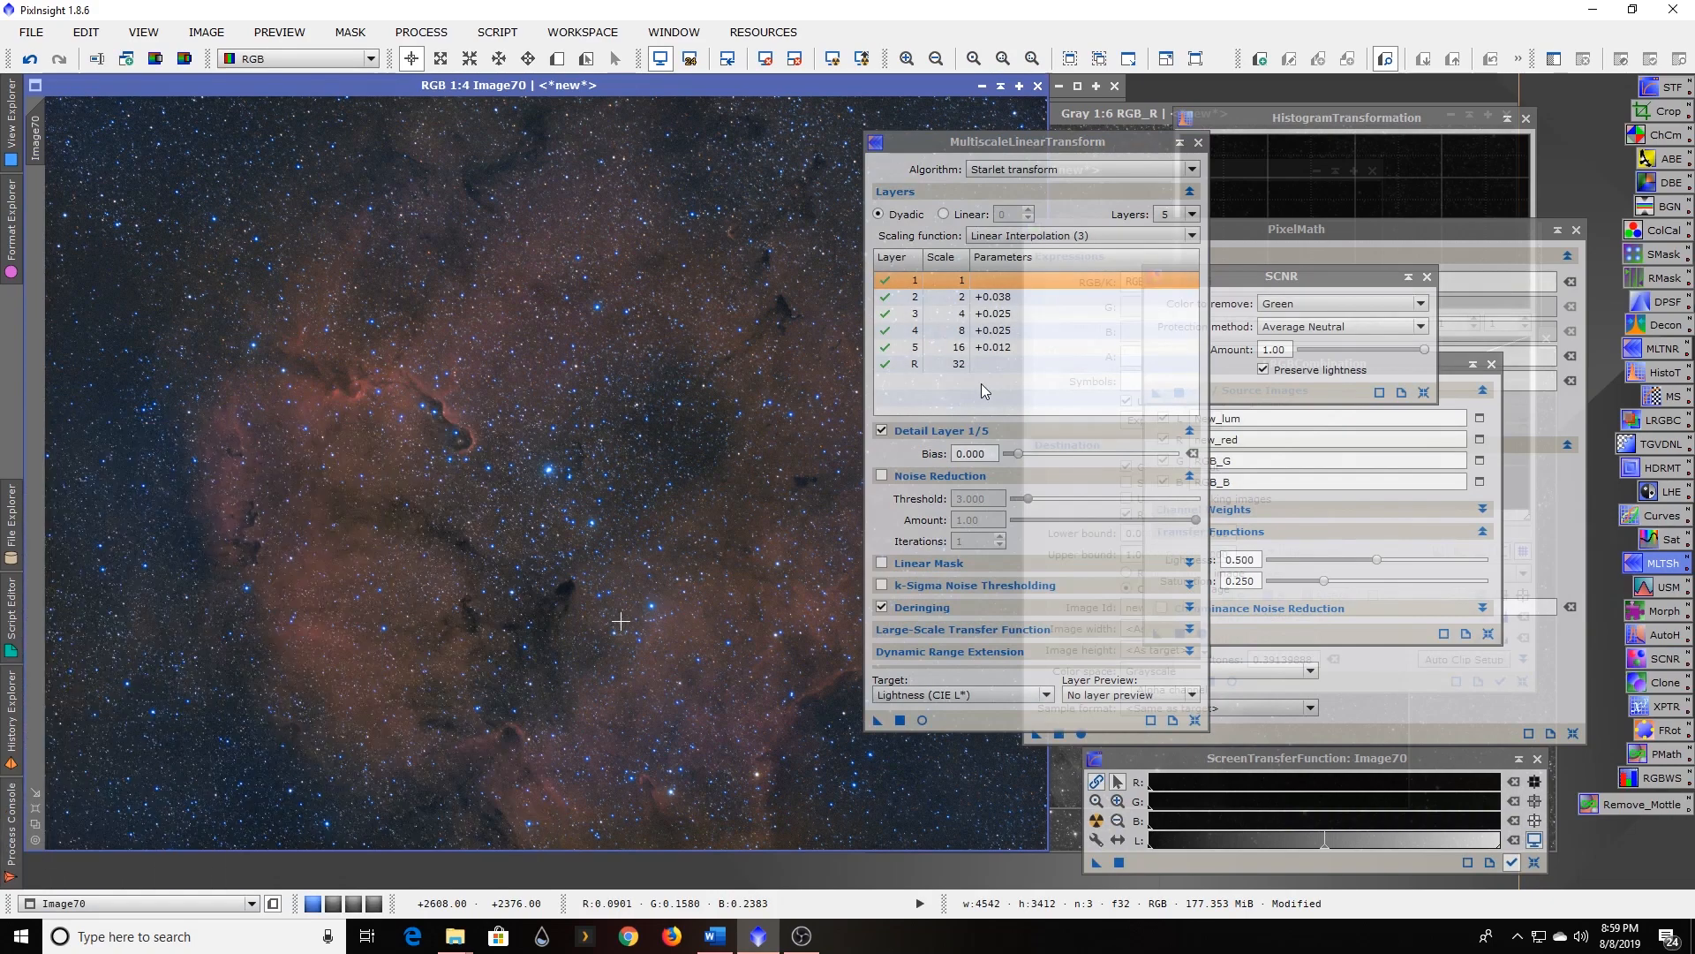
click(1179, 143)
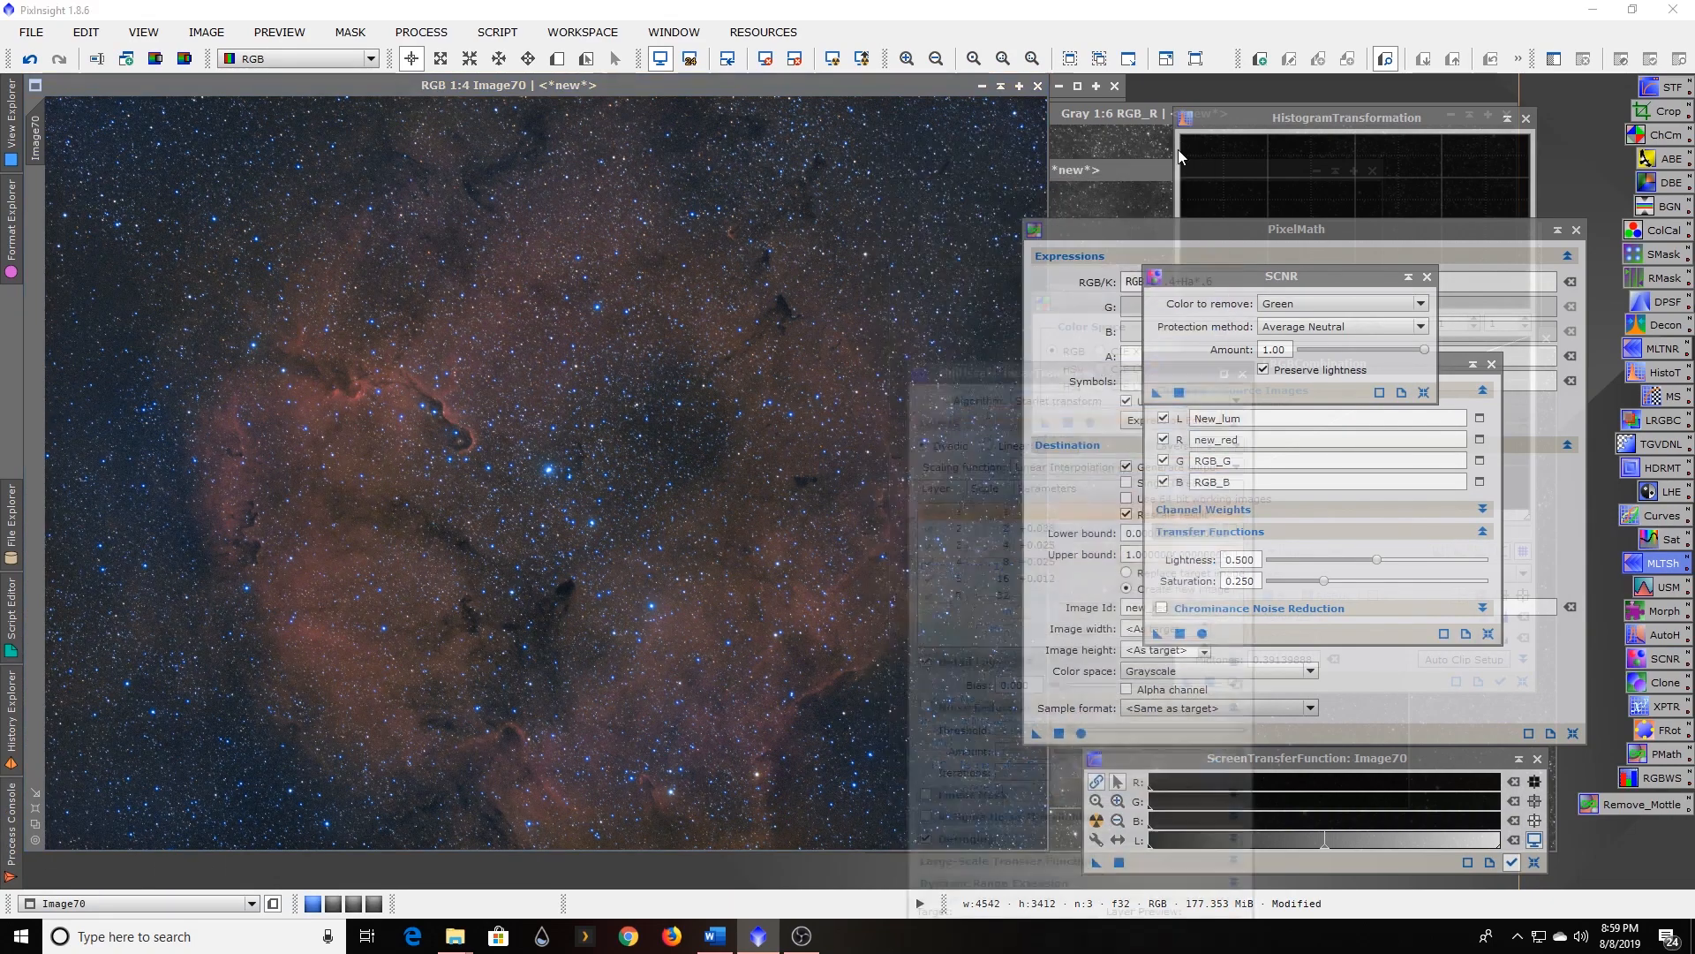
double_click(1663, 586)
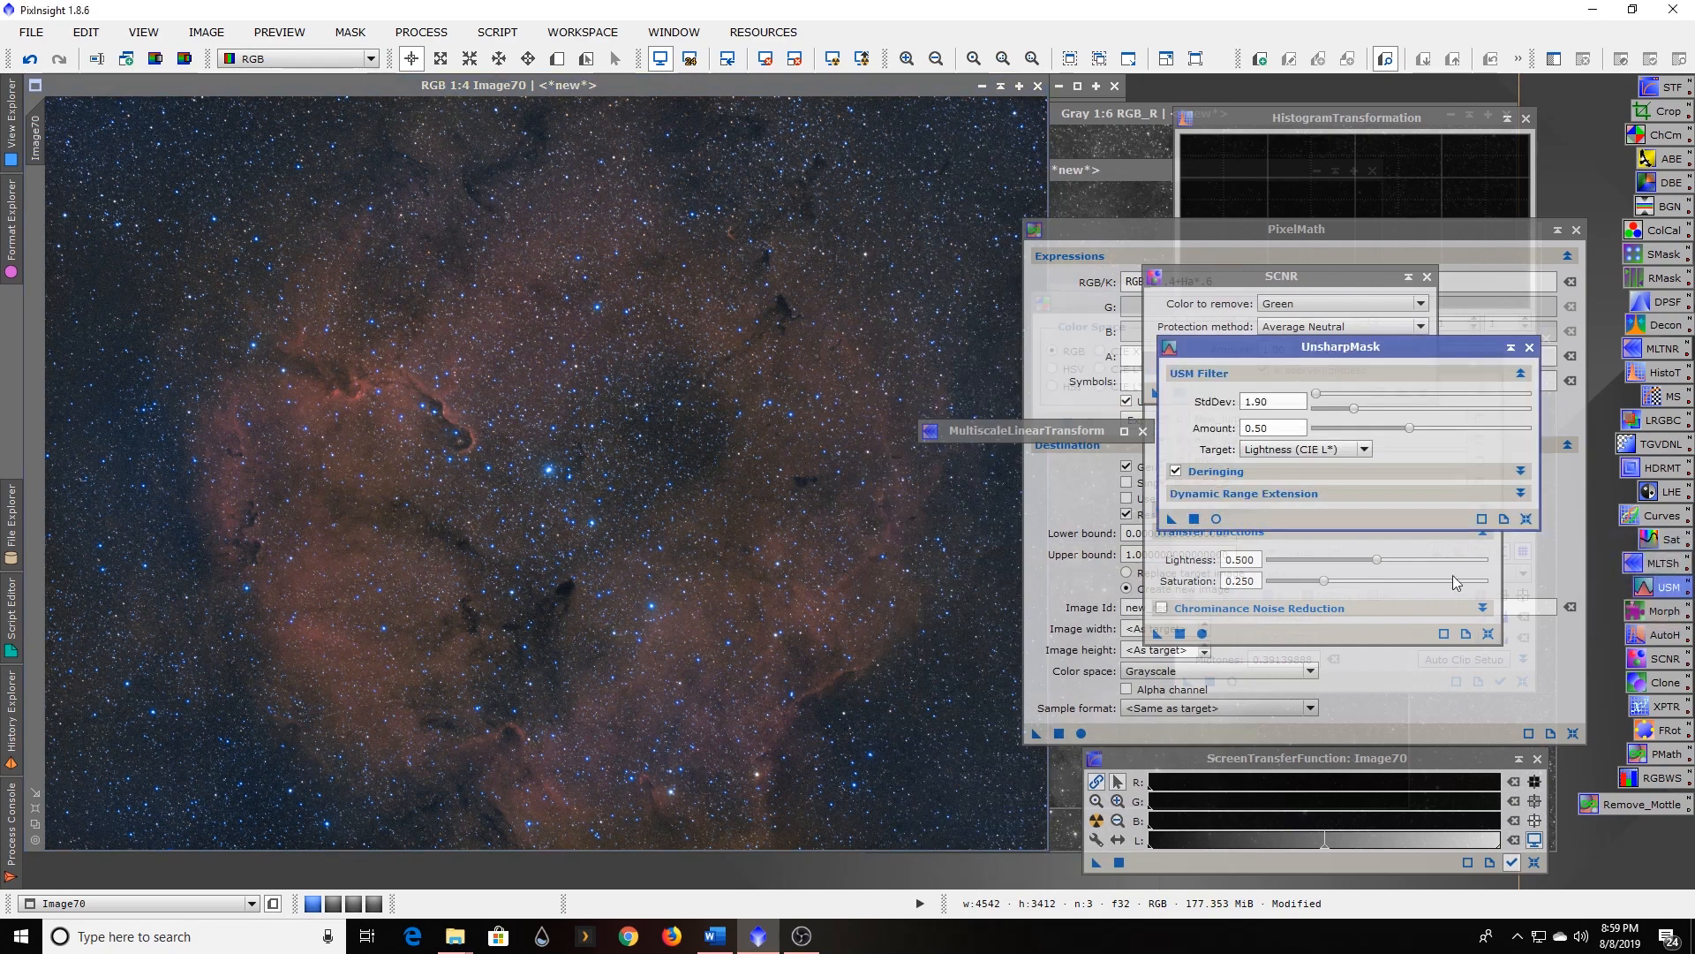
drag(1171, 519, 653, 466)
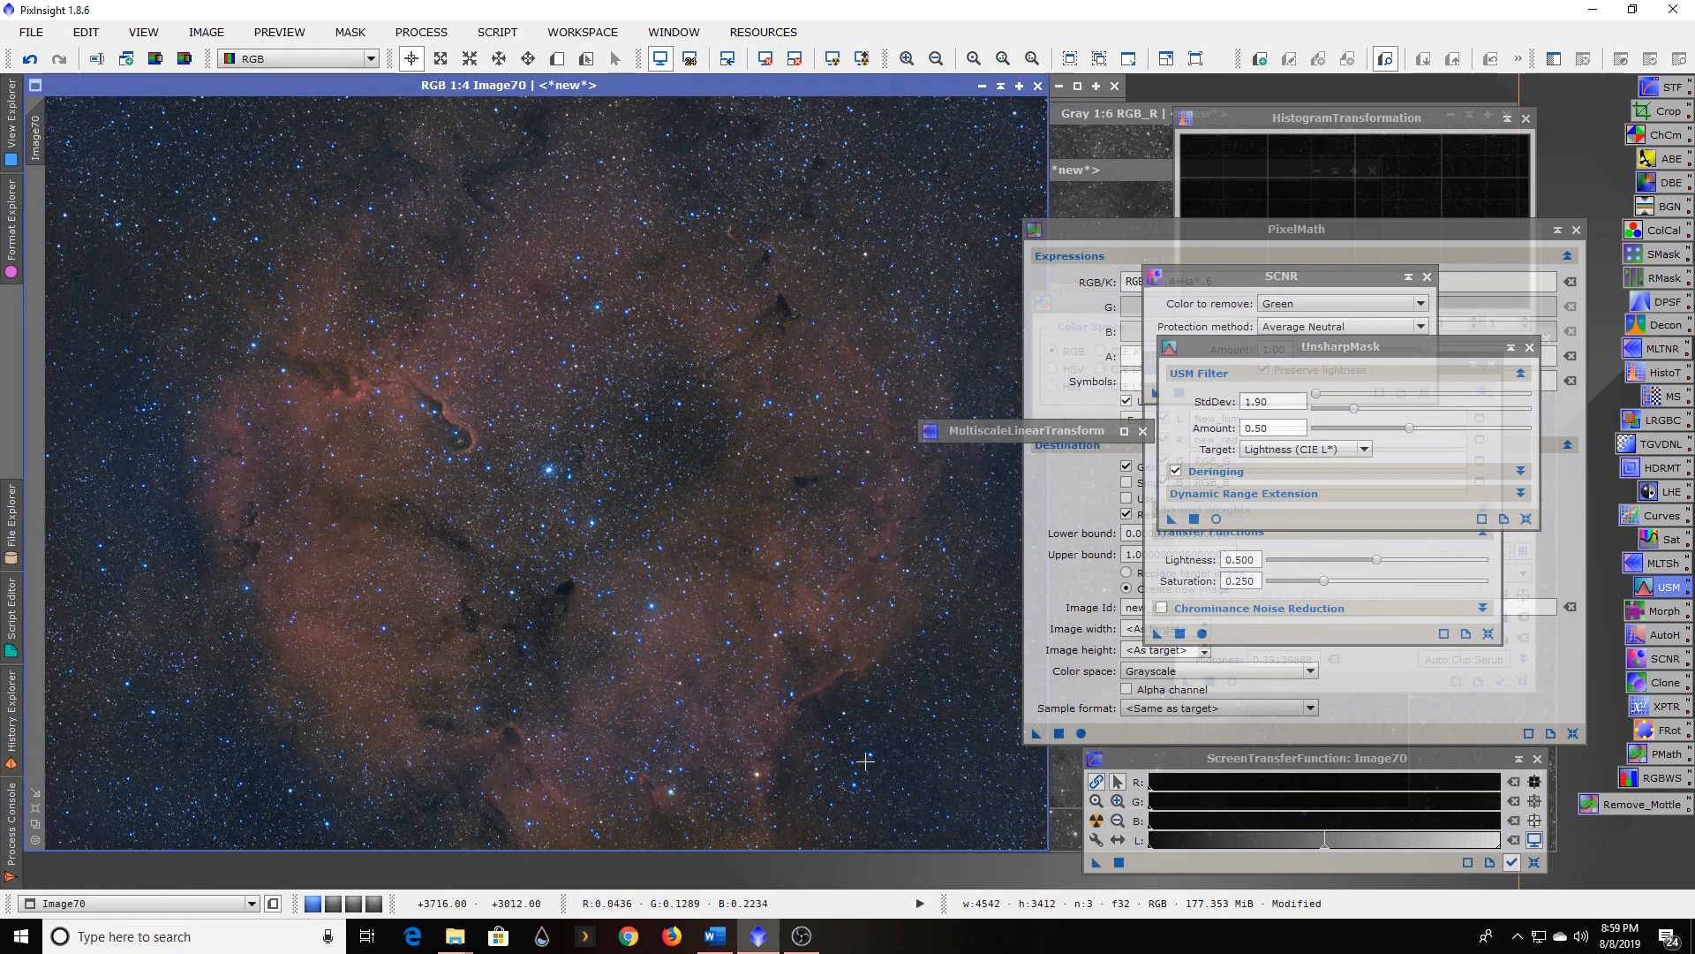
Try a MorphologicalTransformation selection with 2 iterations, amount 0.38 and selection 0.25 on the image, inspect the stars at 1:1, and undo it.
double_click(1660, 611)
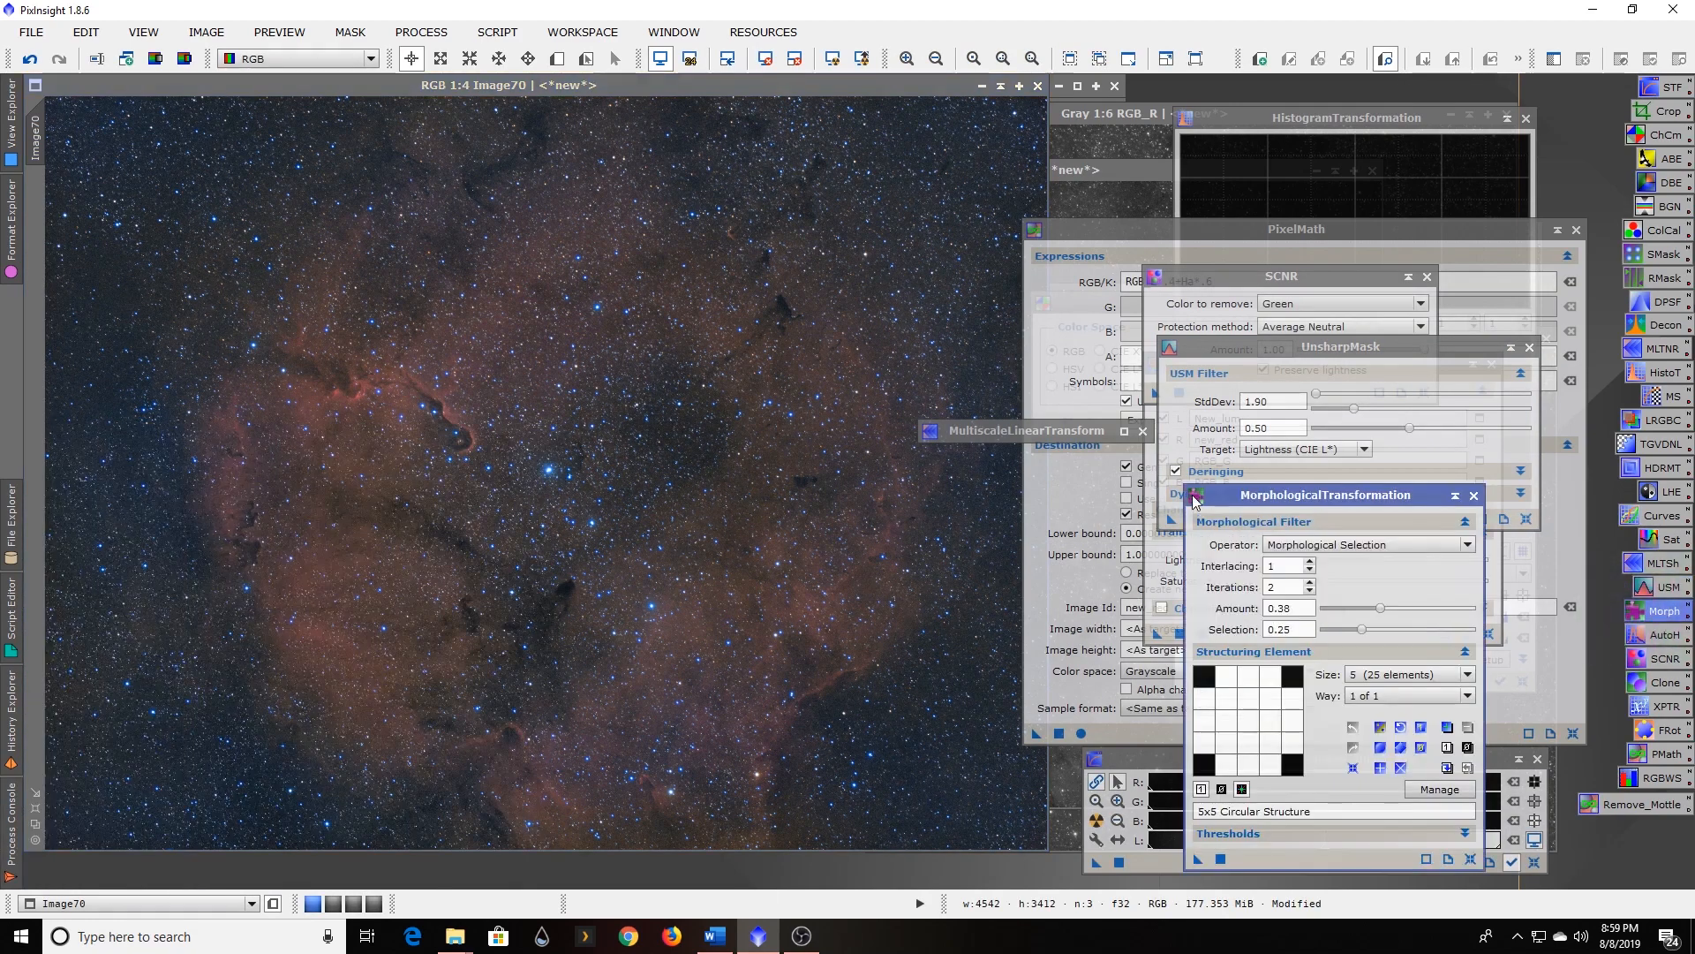
drag(1198, 863, 449, 549)
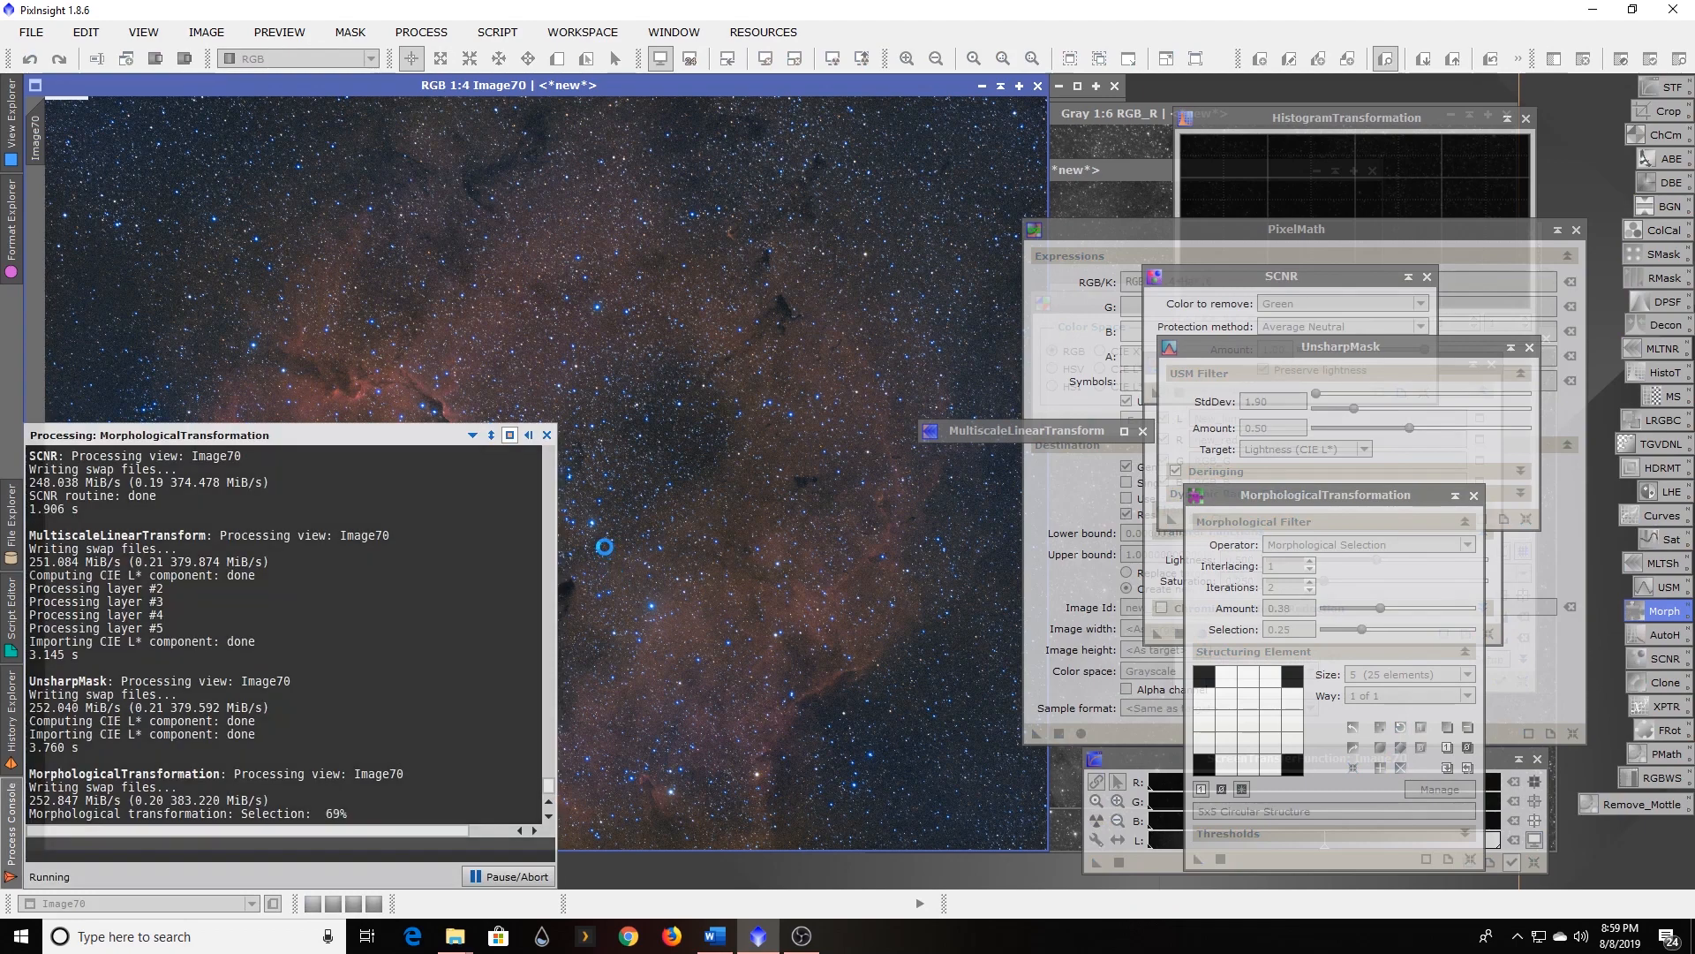
scroll(604, 546, up, 1)
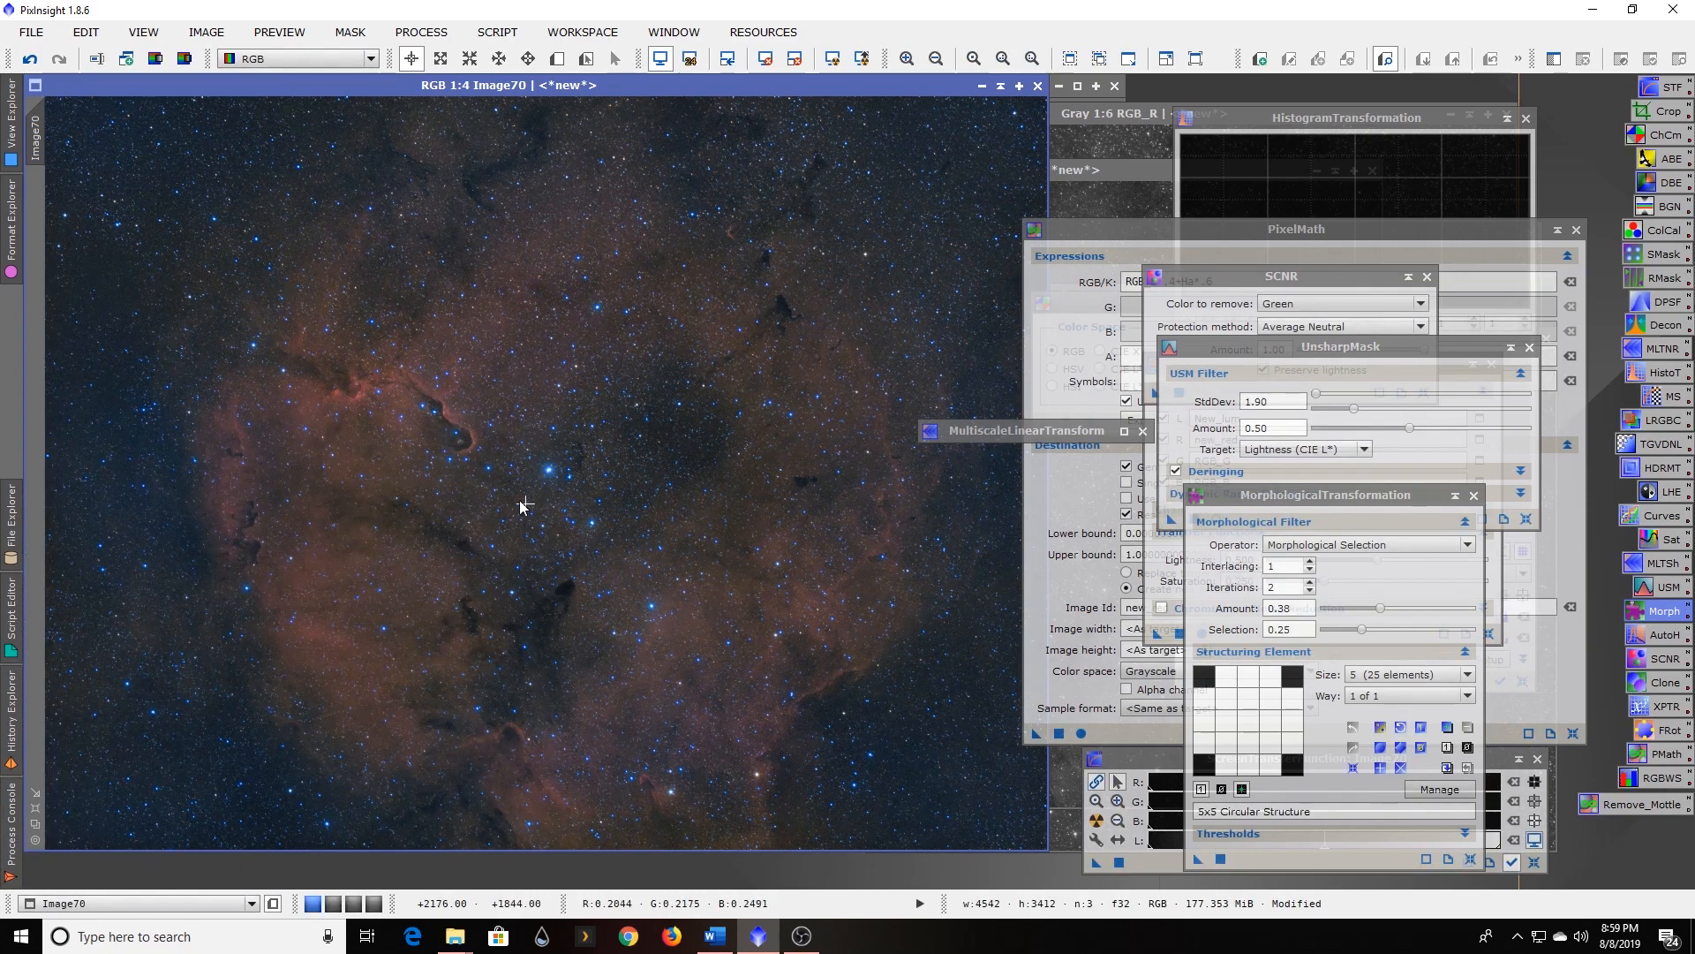
scroll(500, 491, up, 3)
scroll(500, 491, down, 1)
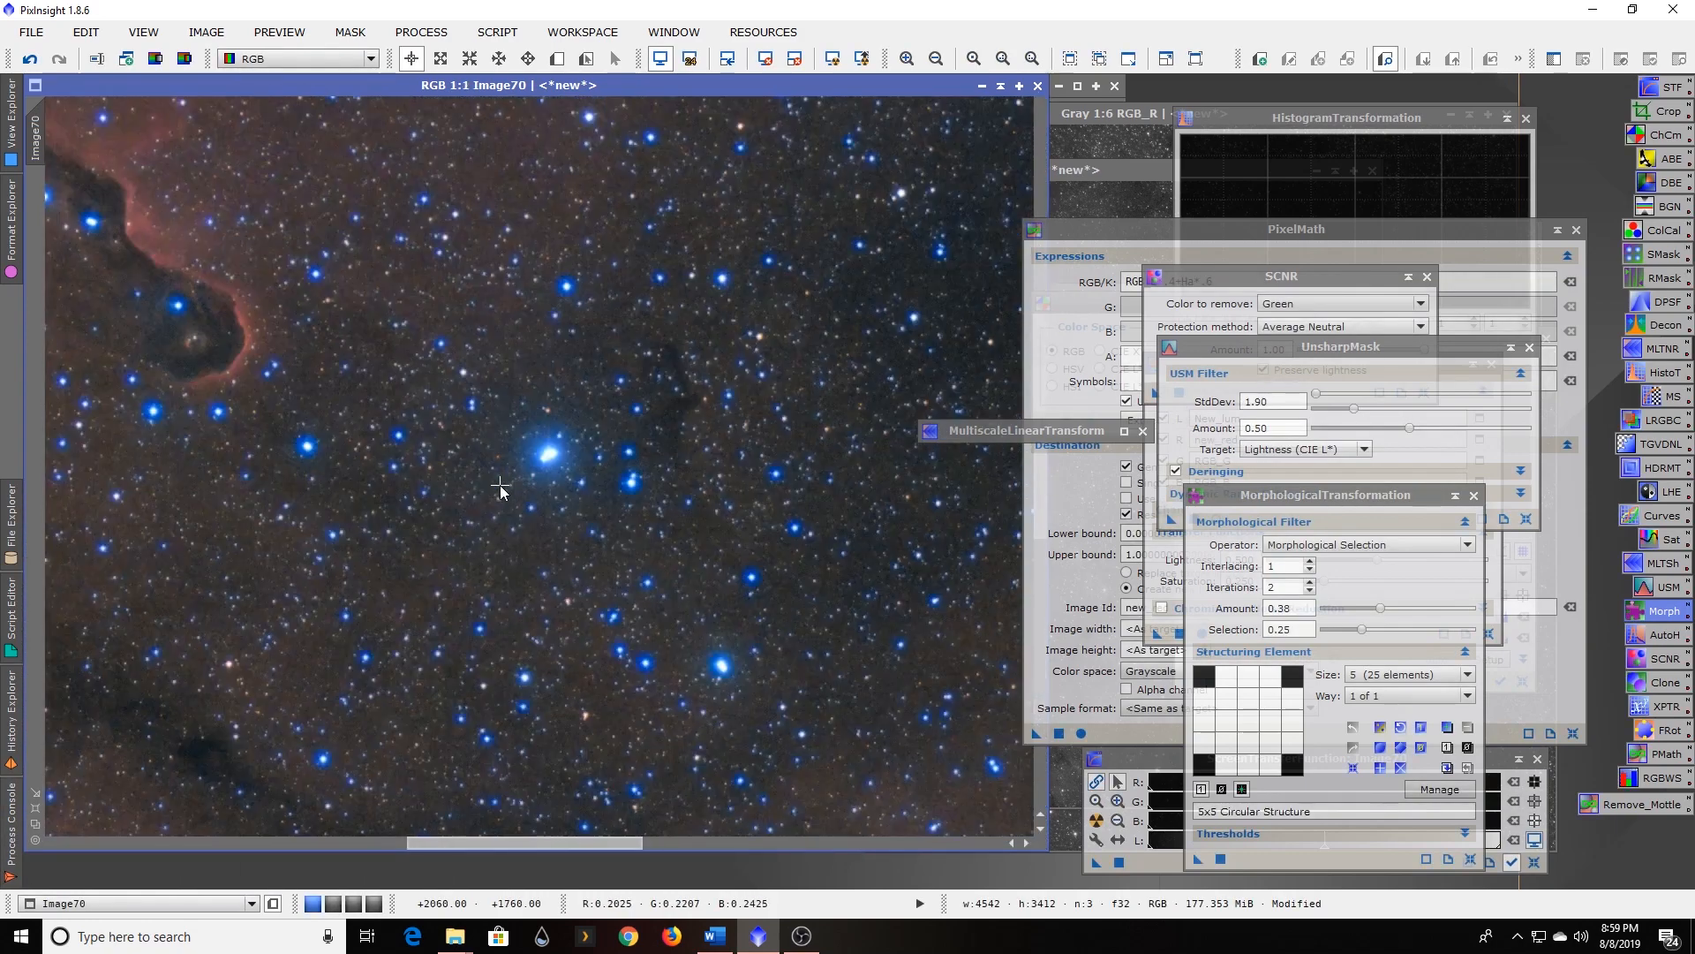
click(31, 59)
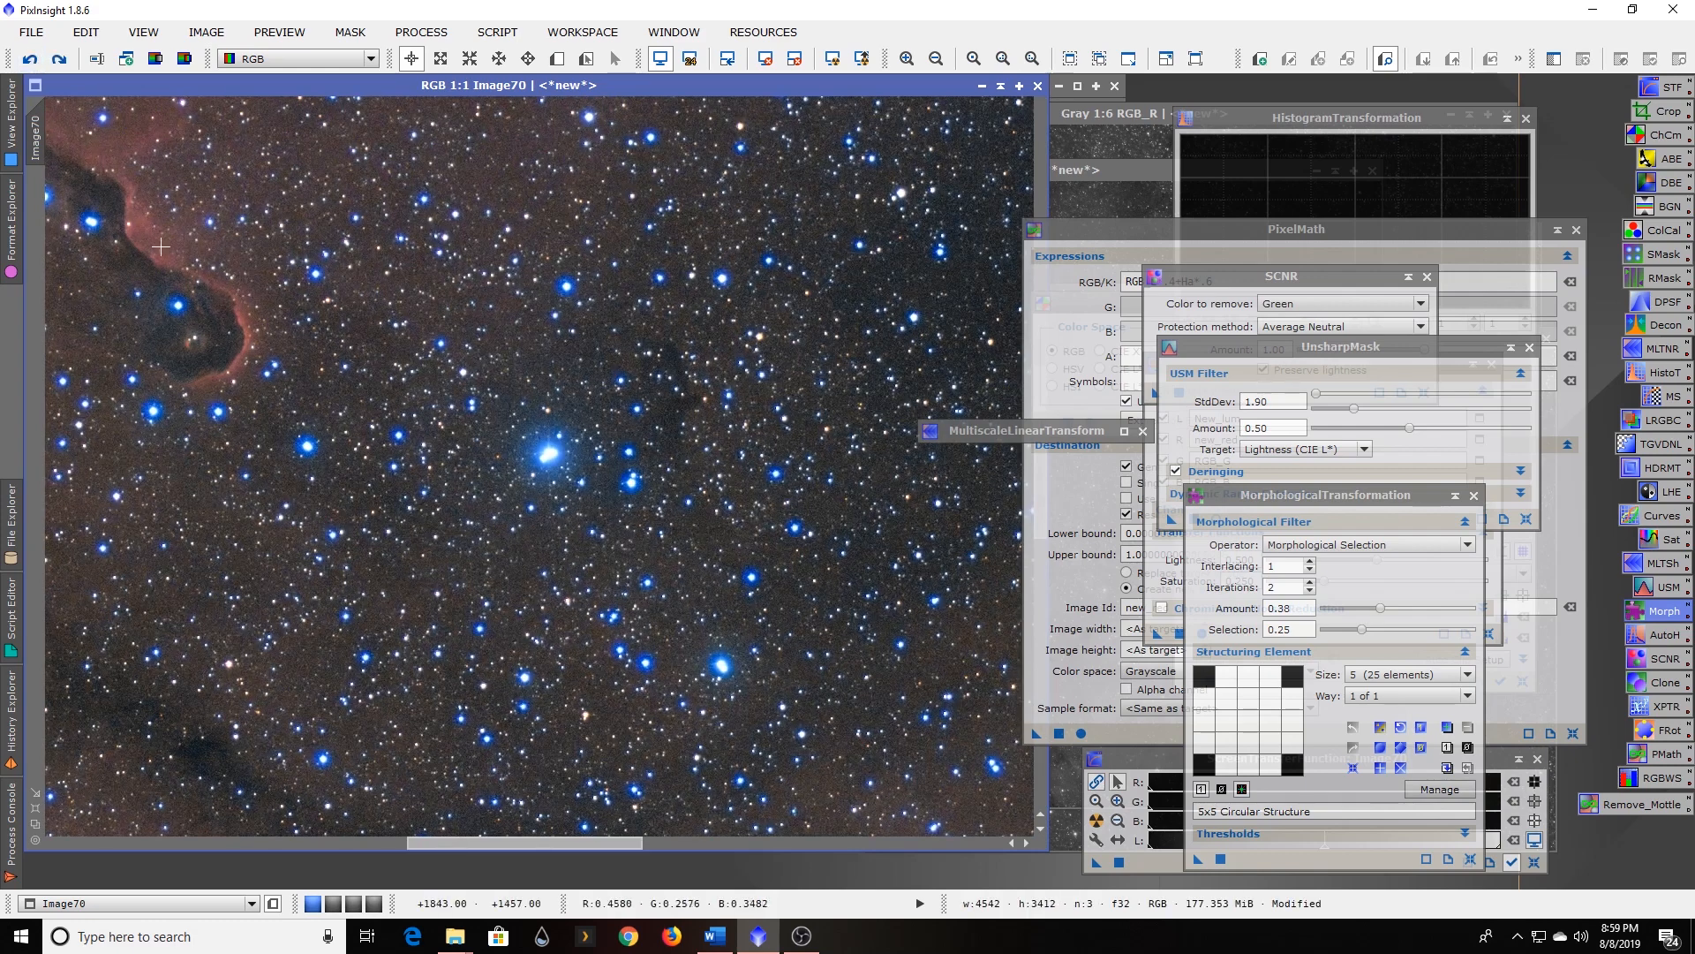
Set the MorphologicalTransformation iterations to 1 and apply the filter to the combined image to reduce the stars.
click(1282, 585)
drag(1282, 585, 1231, 588)
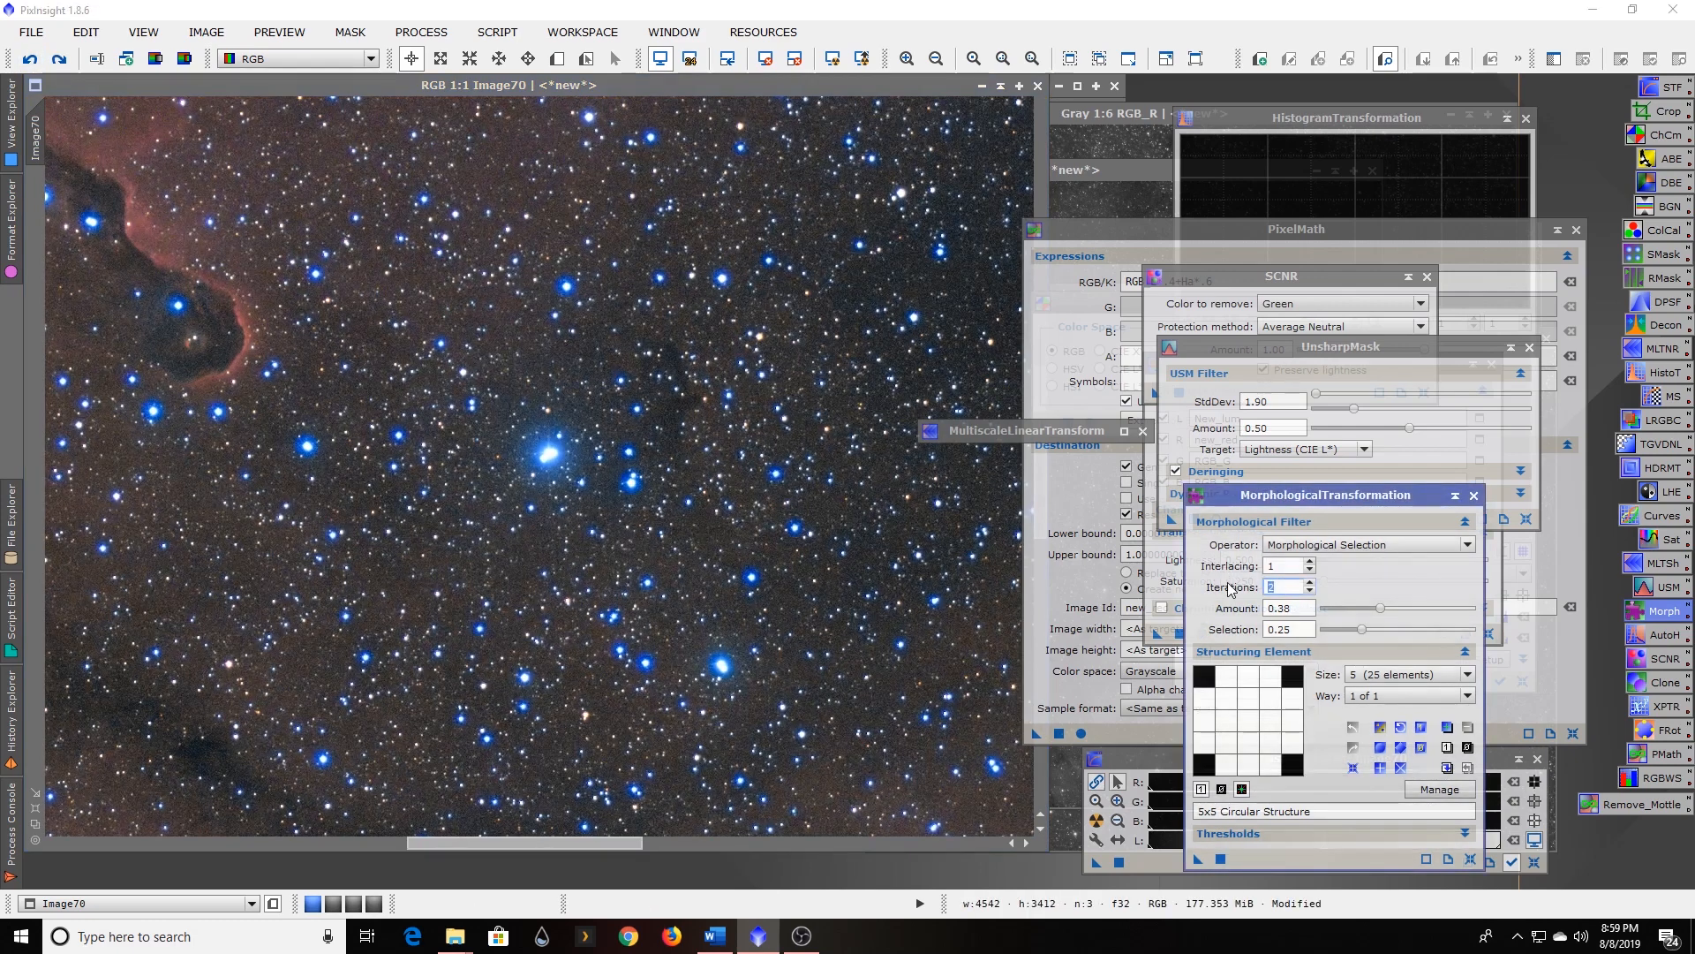
text(1)
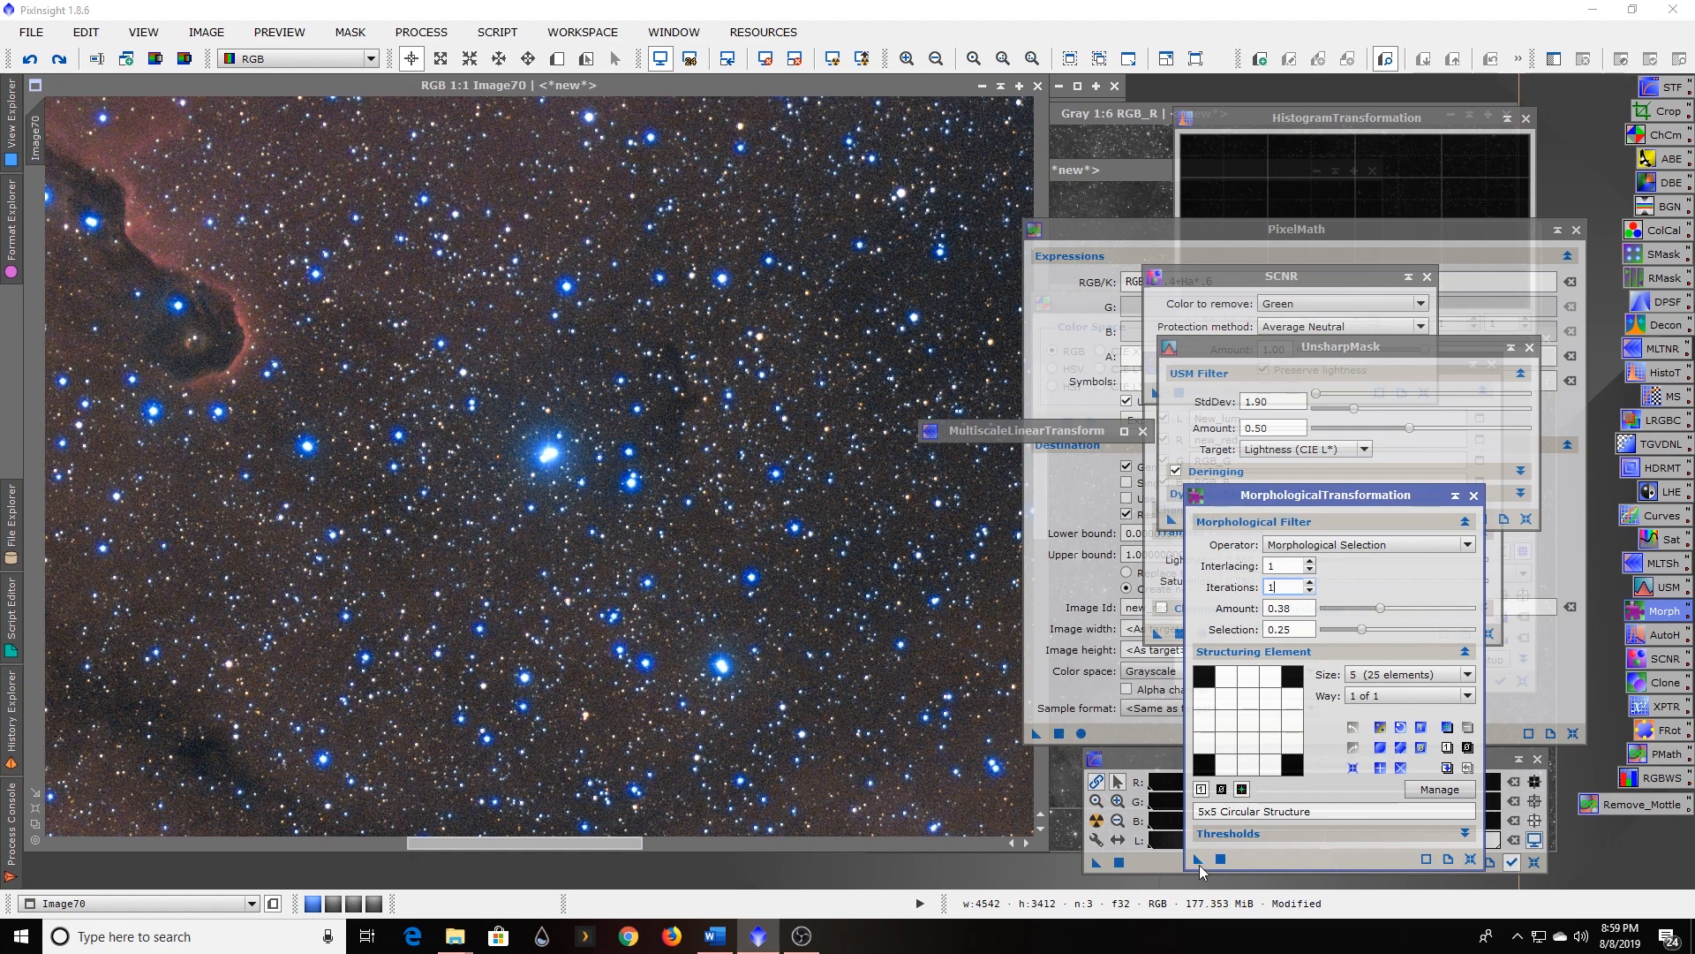
drag(1198, 858, 660, 682)
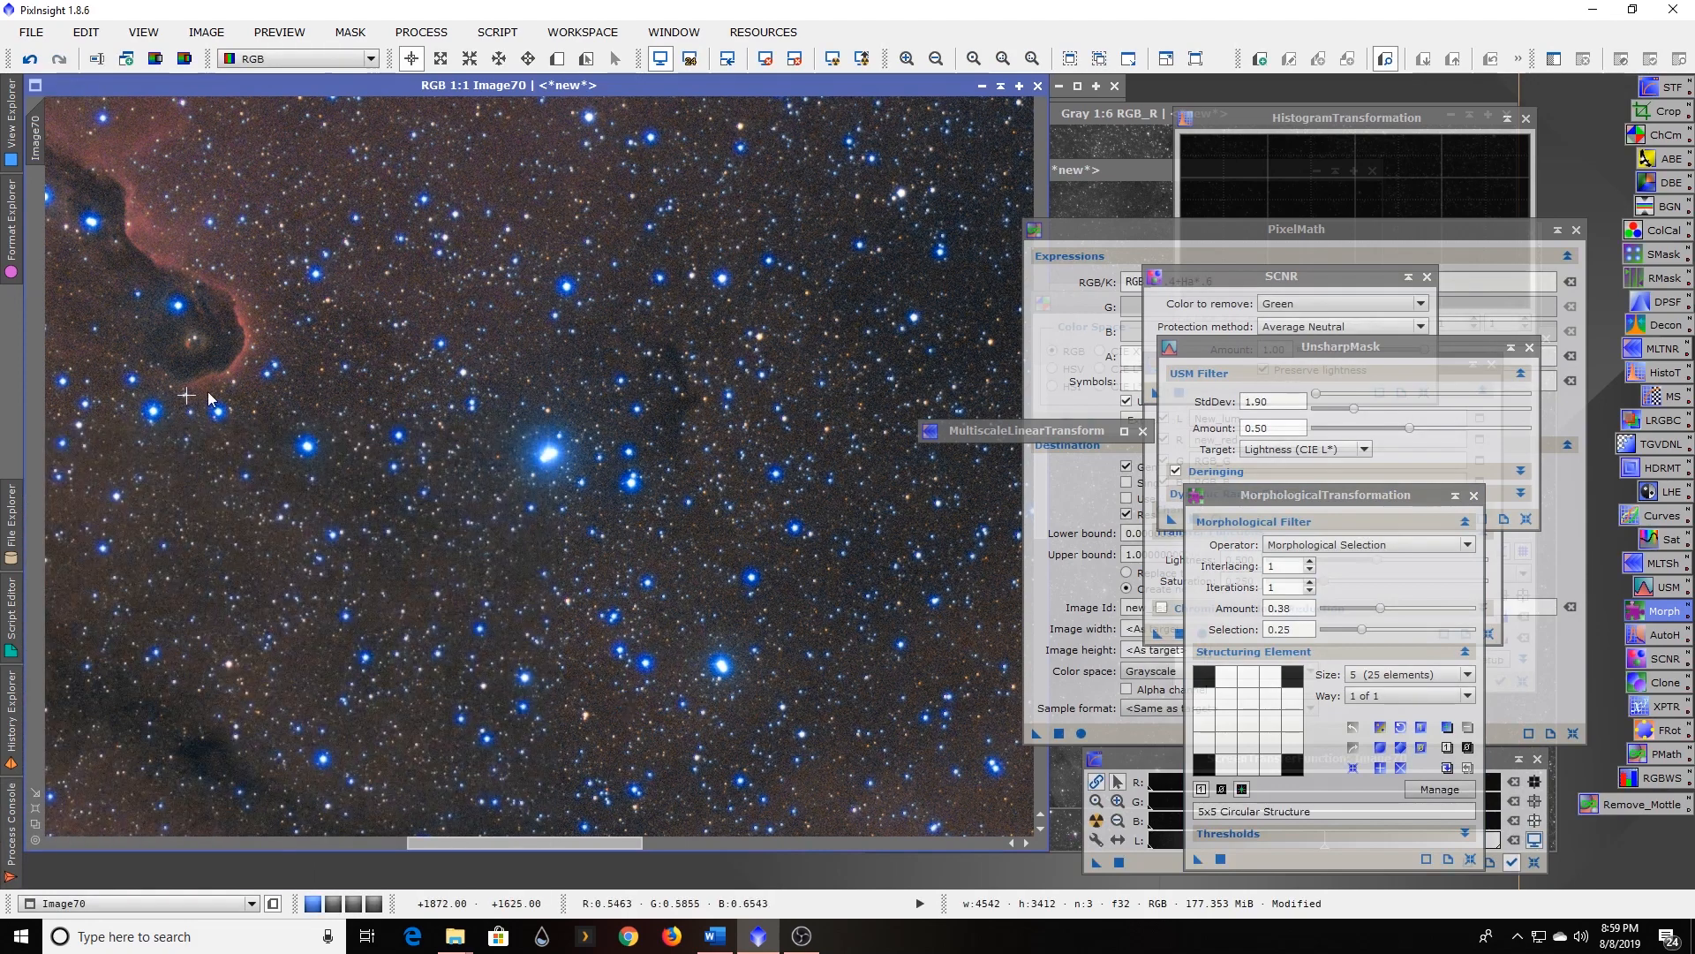
Apply ExponentialTransformation to the whole image using Power of Inverted Pixels, order 0.5, smoothing 1.00 and the lightness mask.
scroll(390, 496, down, 1)
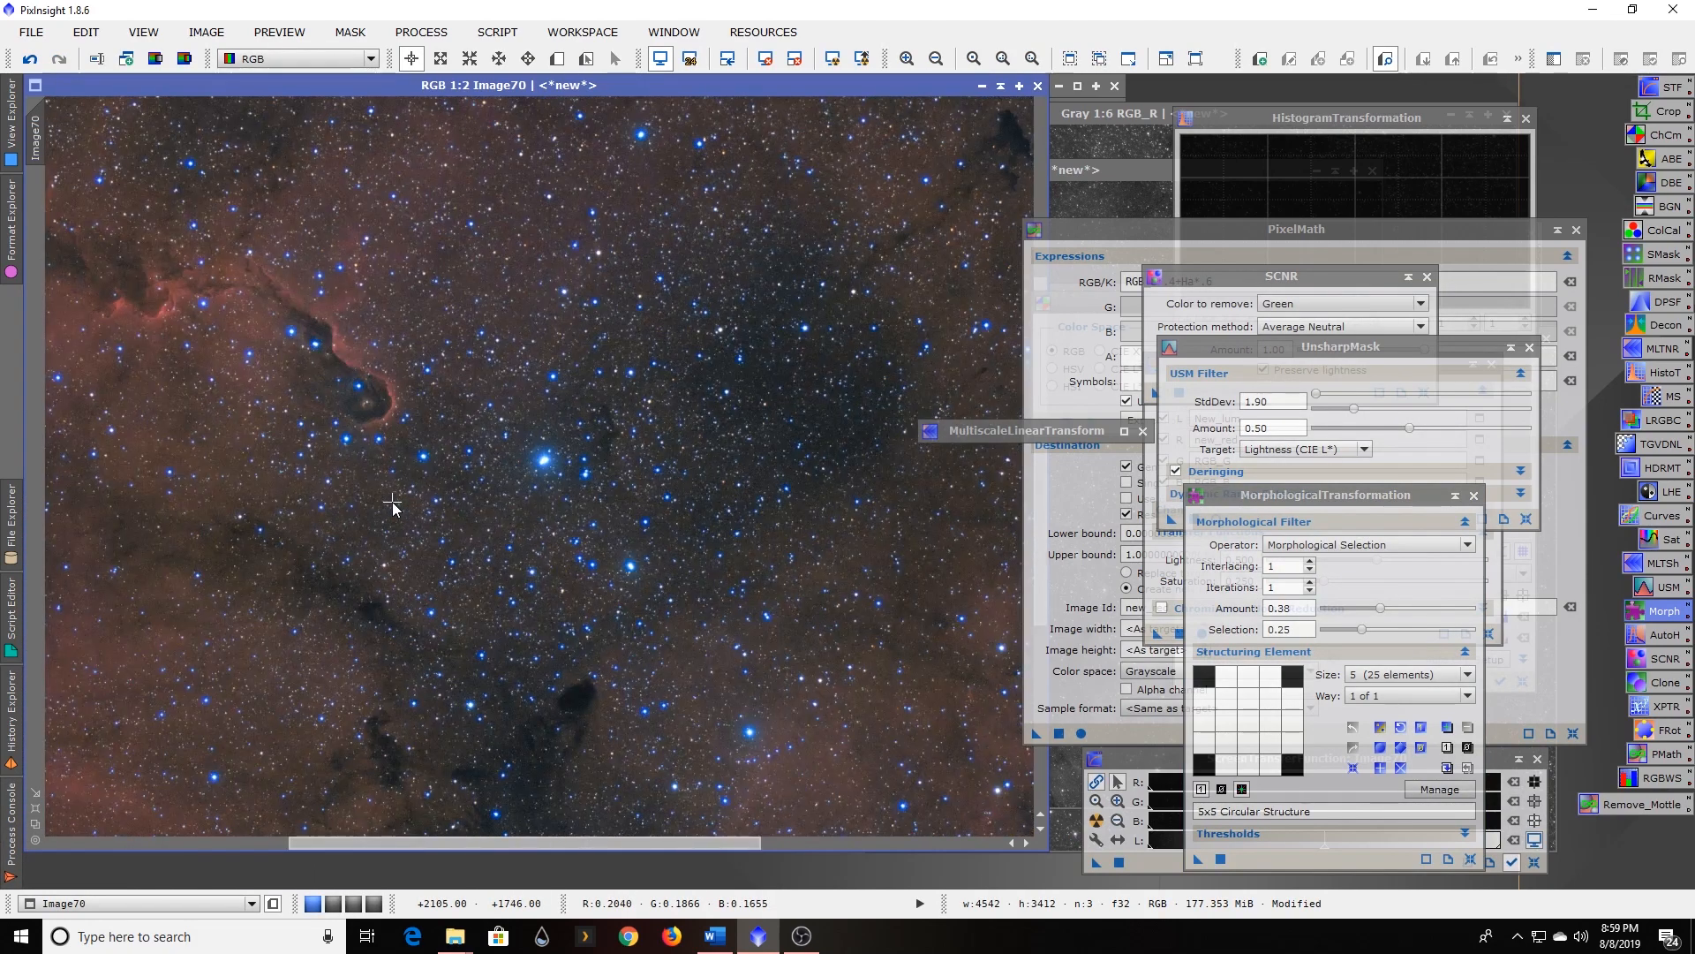
scroll(392, 501, down, 1)
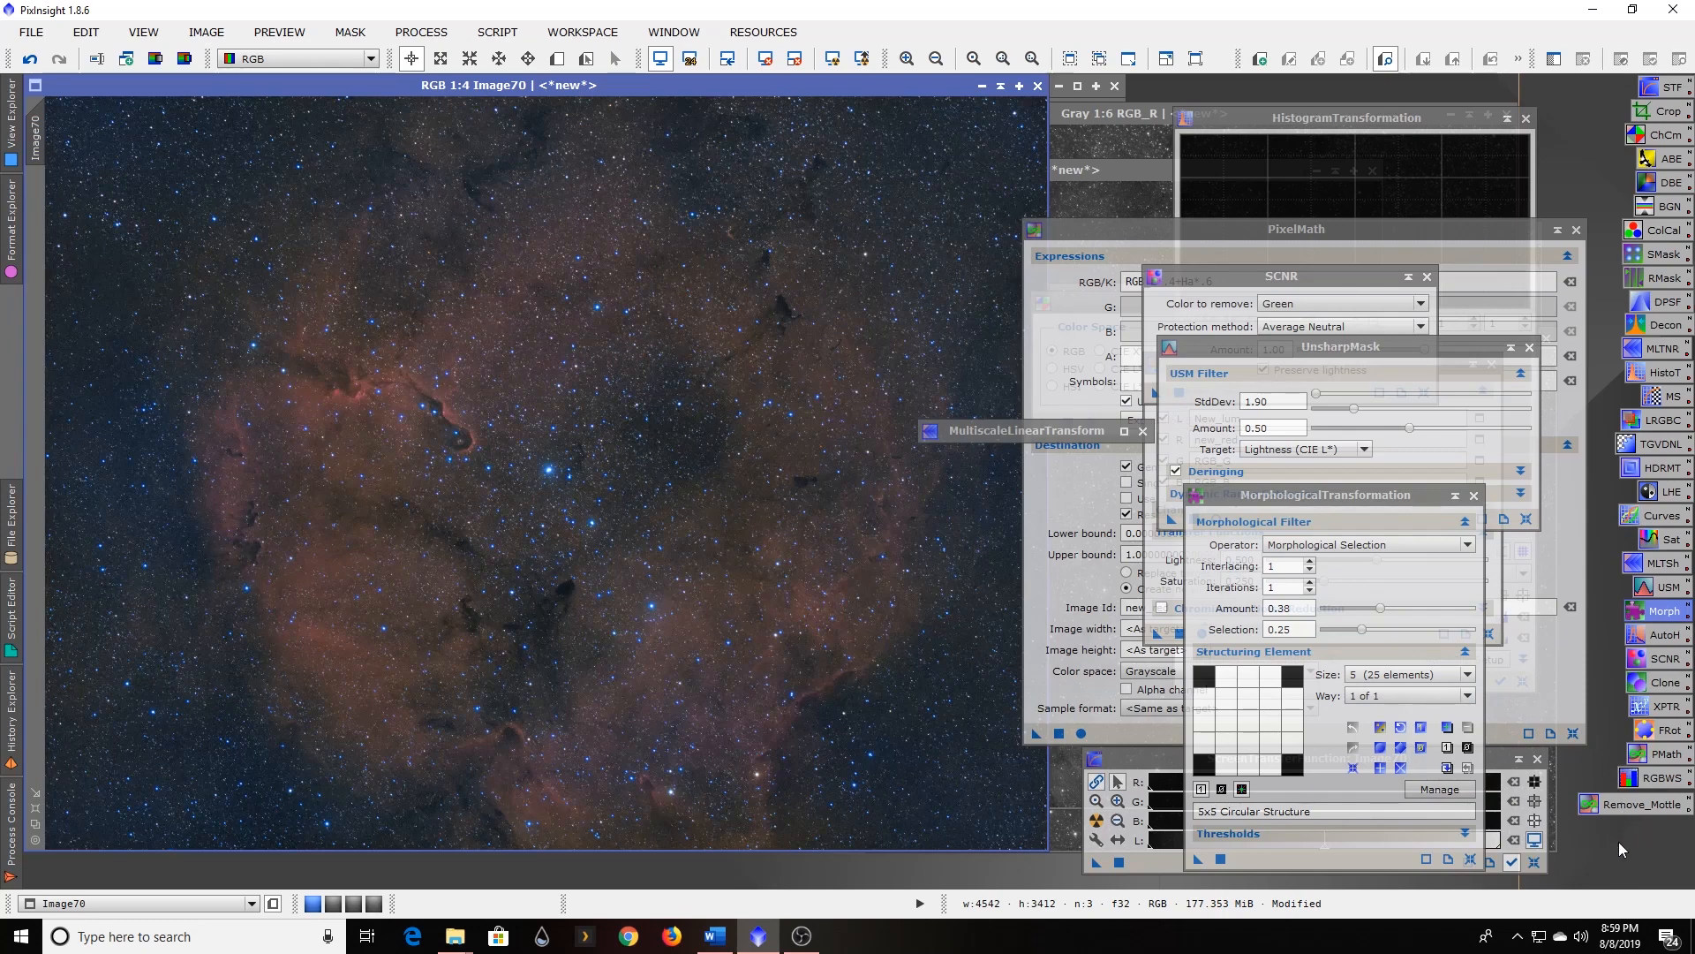
double_click(1665, 707)
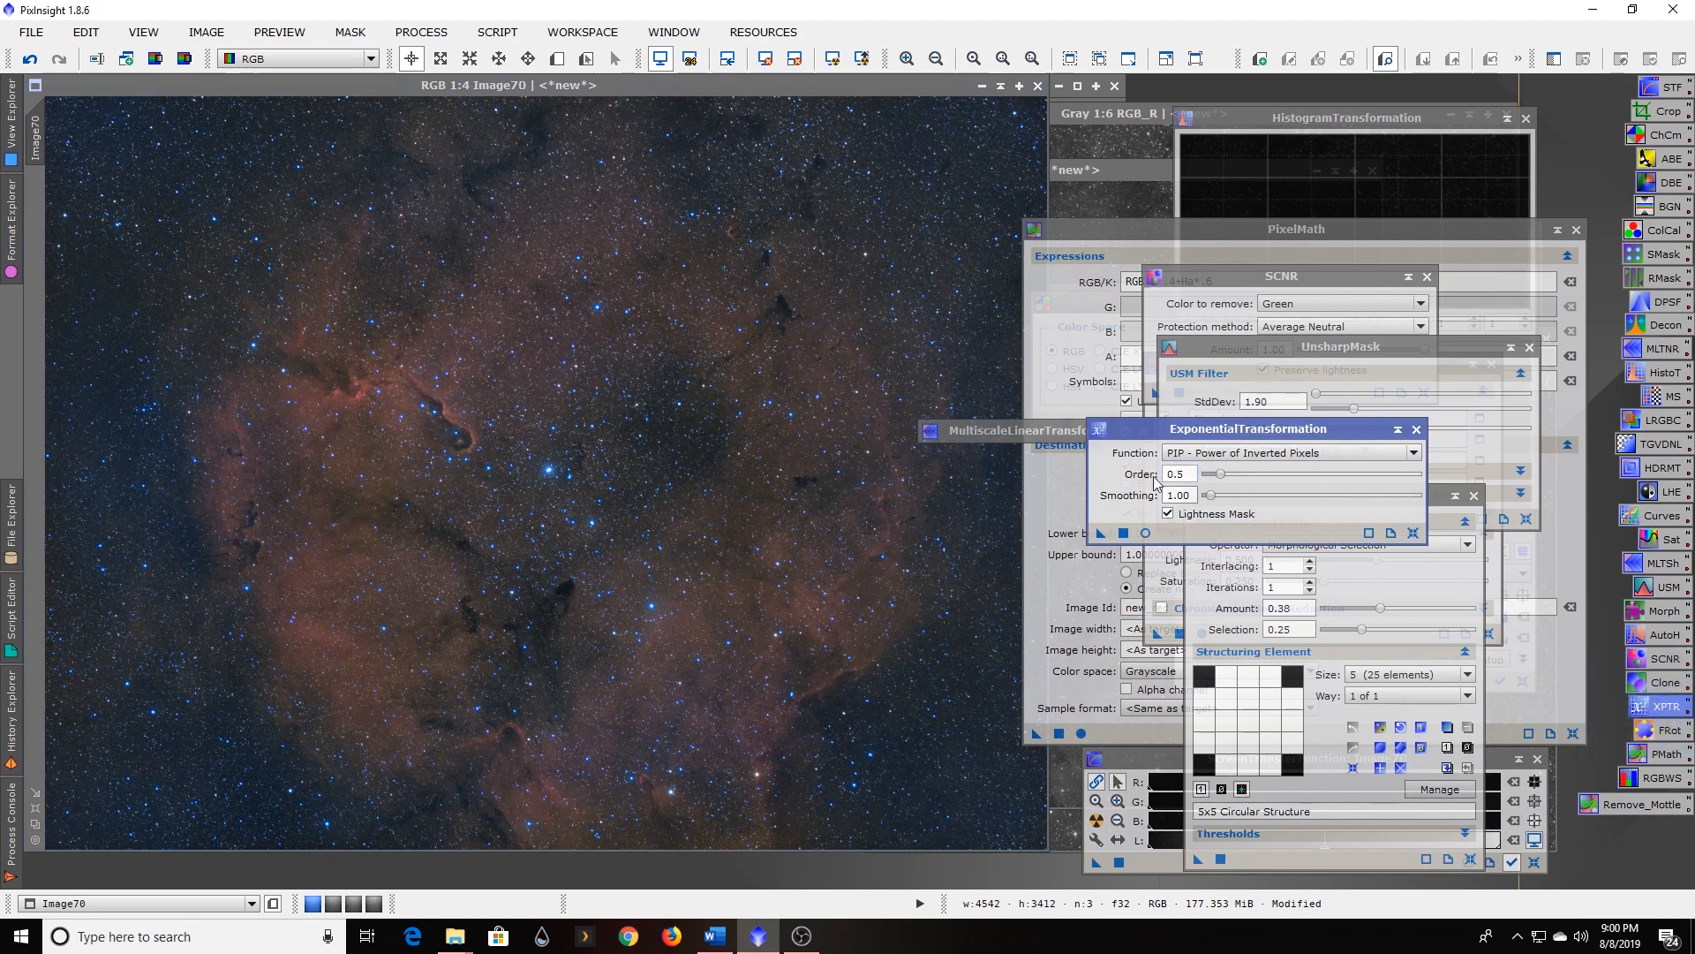
drag(1101, 533, 548, 548)
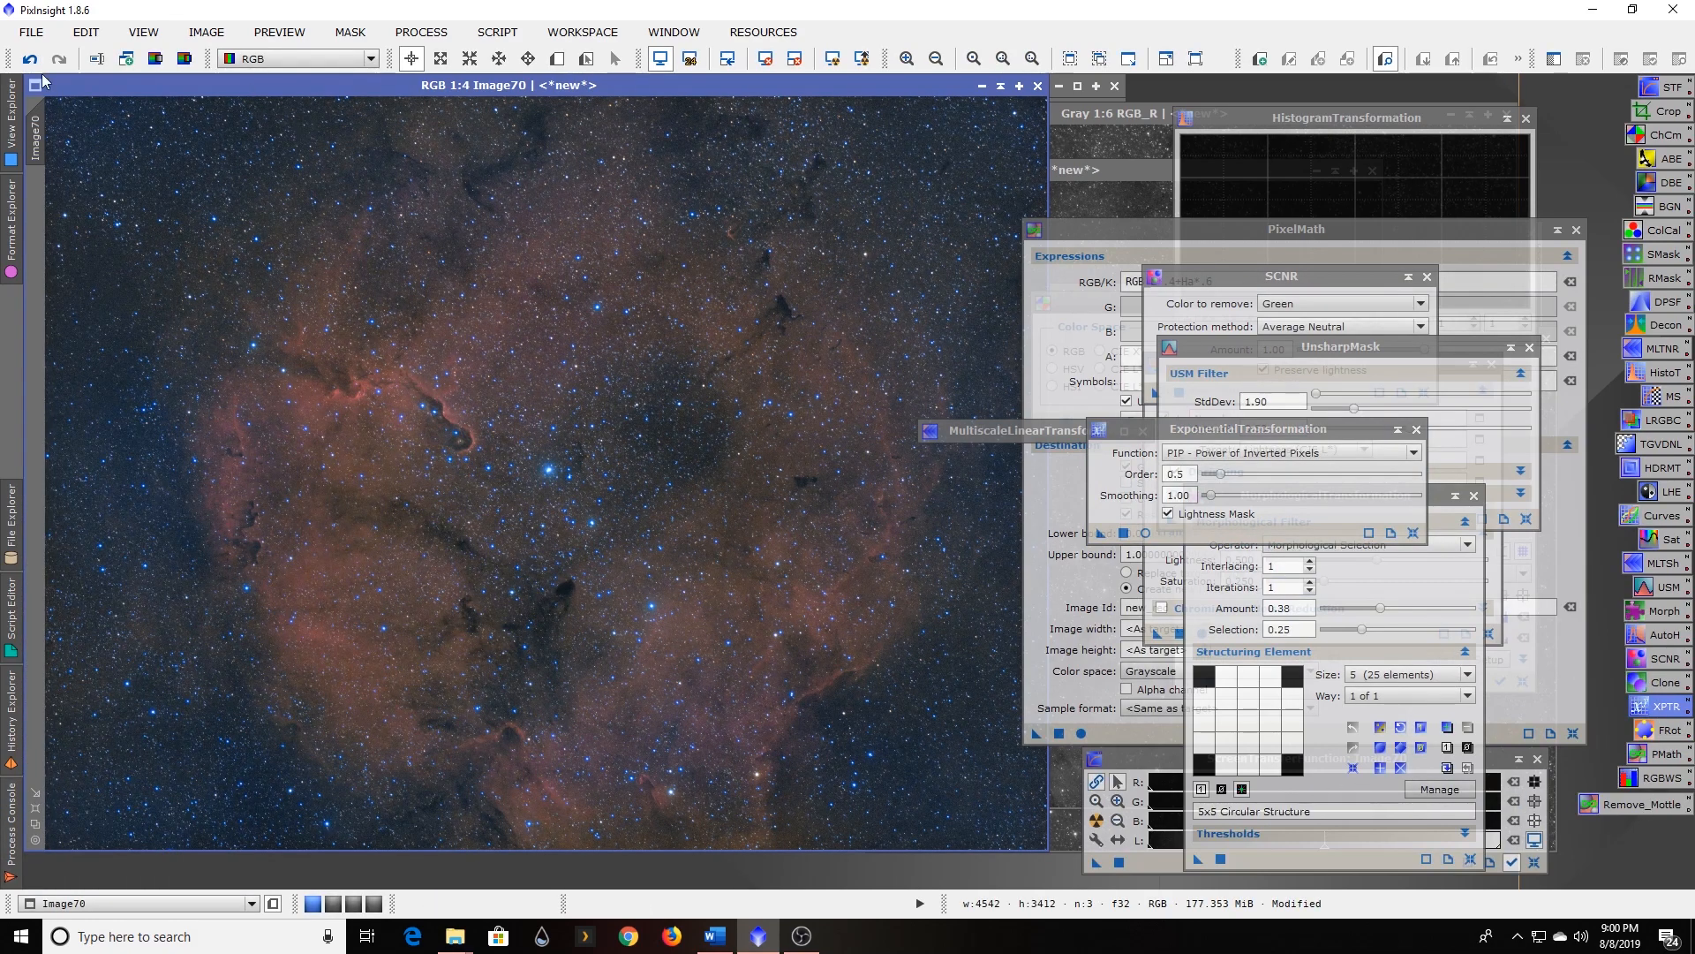
Save the processed image in XISF format as Combined Master.xisf in the master folder.
click(31, 32)
click(49, 196)
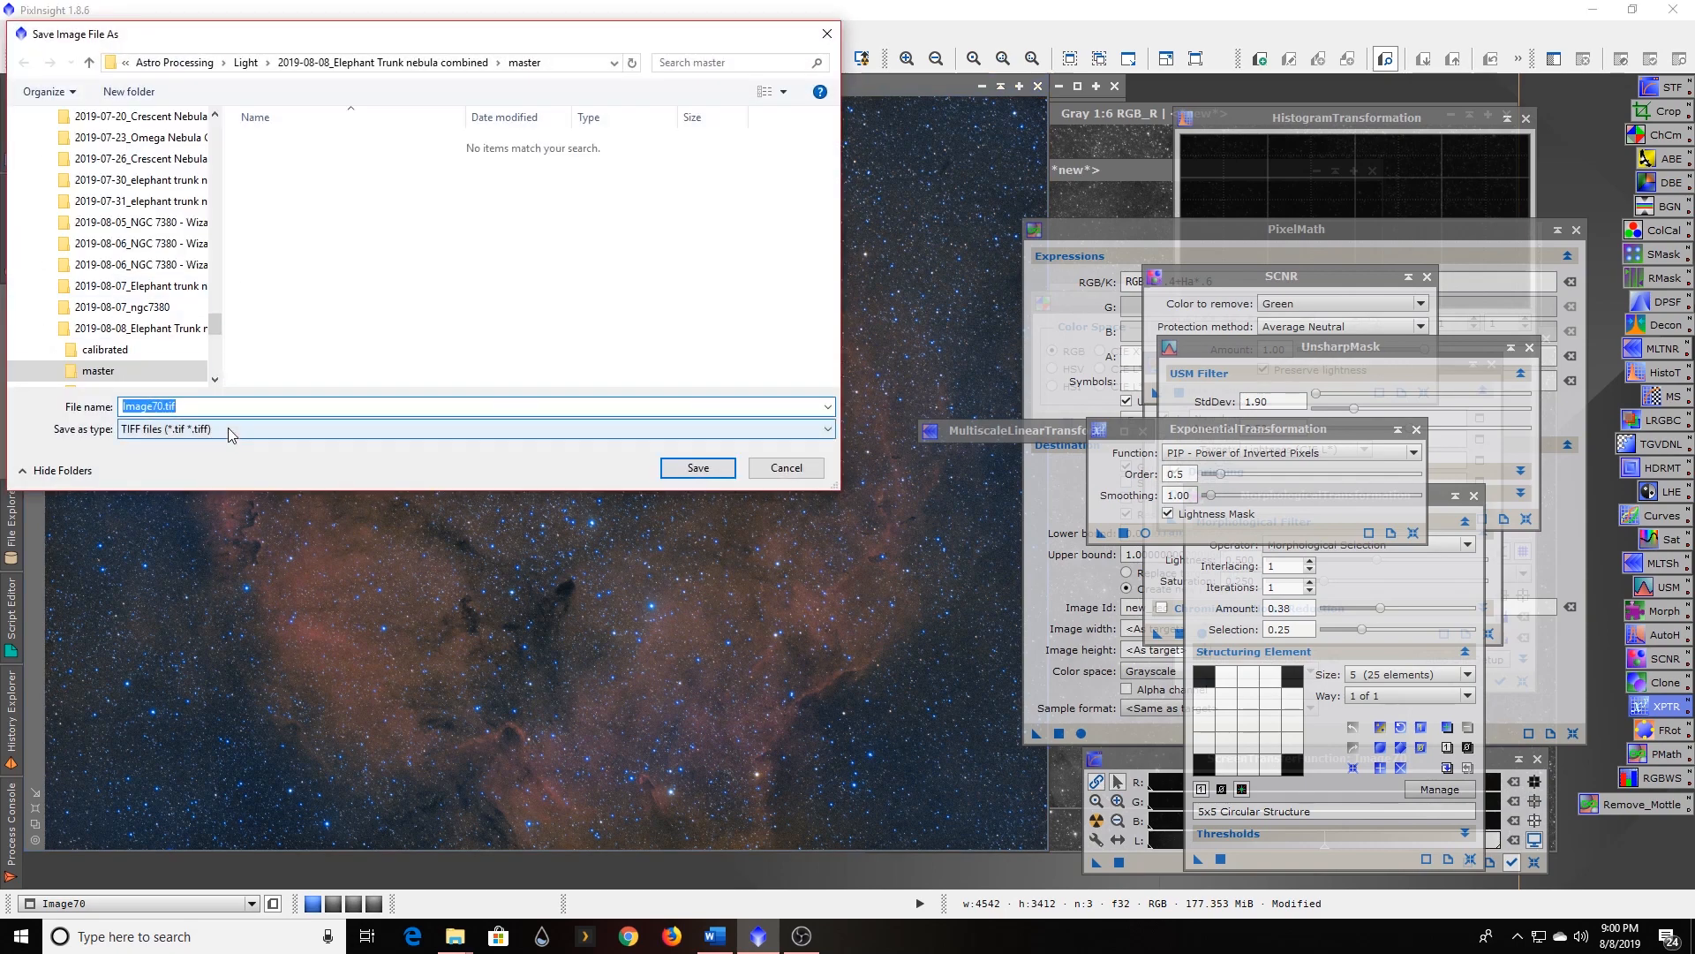
click(229, 431)
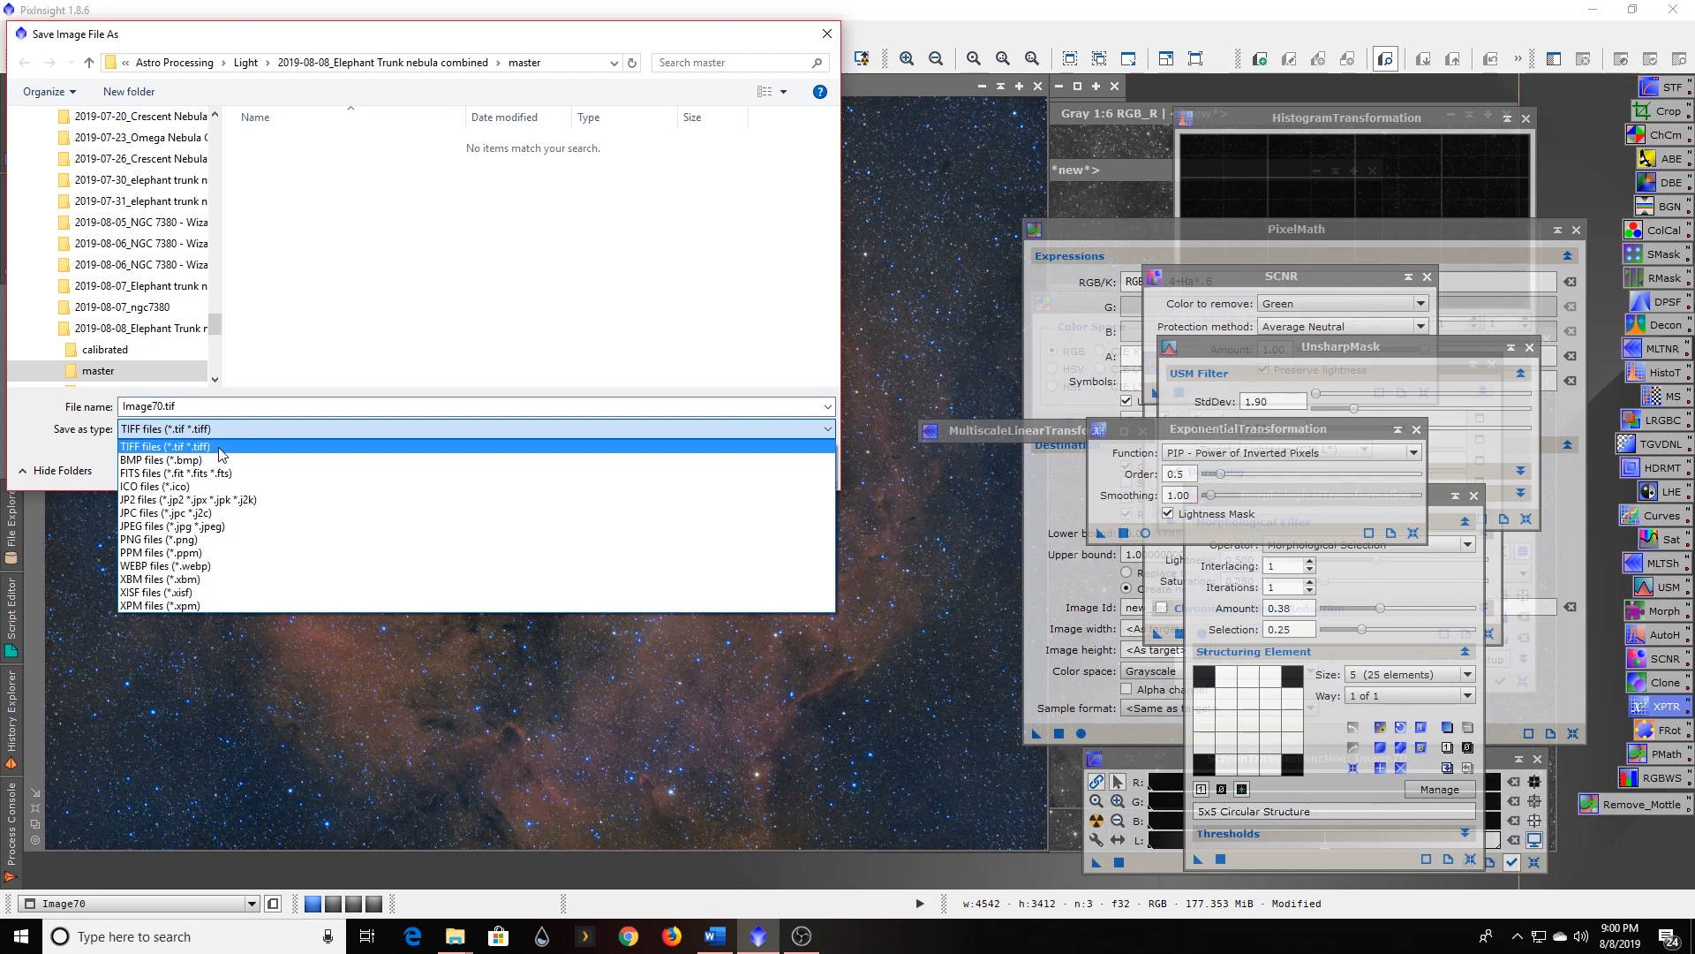
click(188, 593)
click(163, 405)
double_click(162, 406)
click(162, 405)
double_click(162, 406)
text(C)
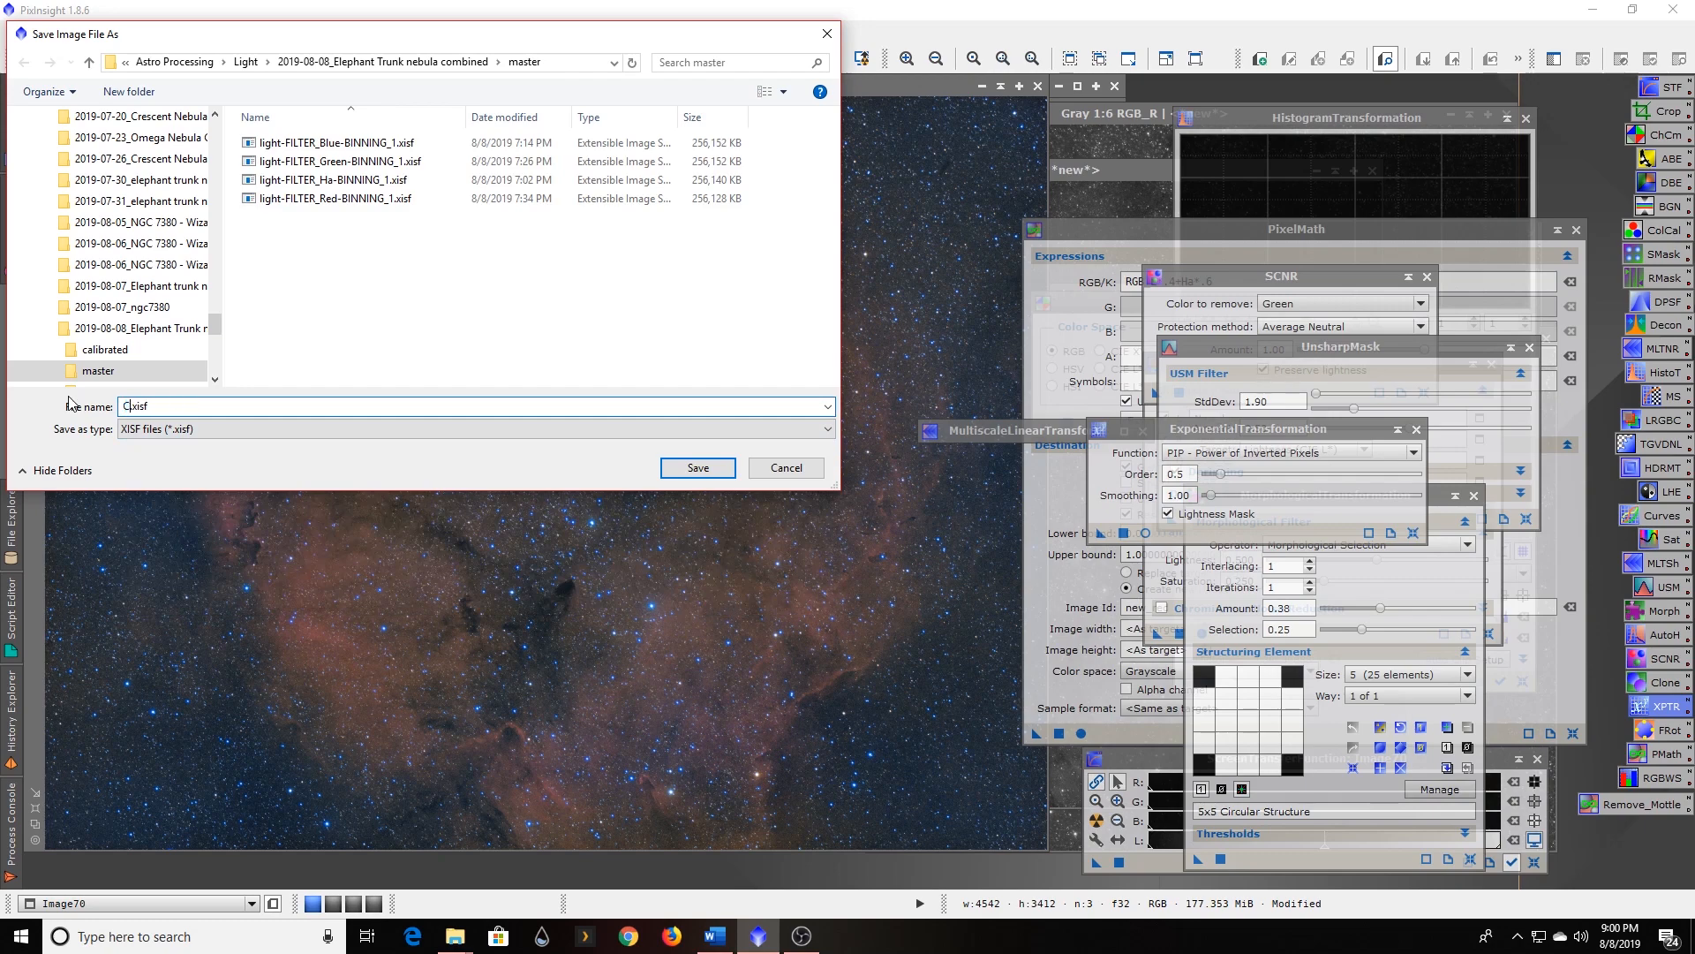
text(ombined Master)
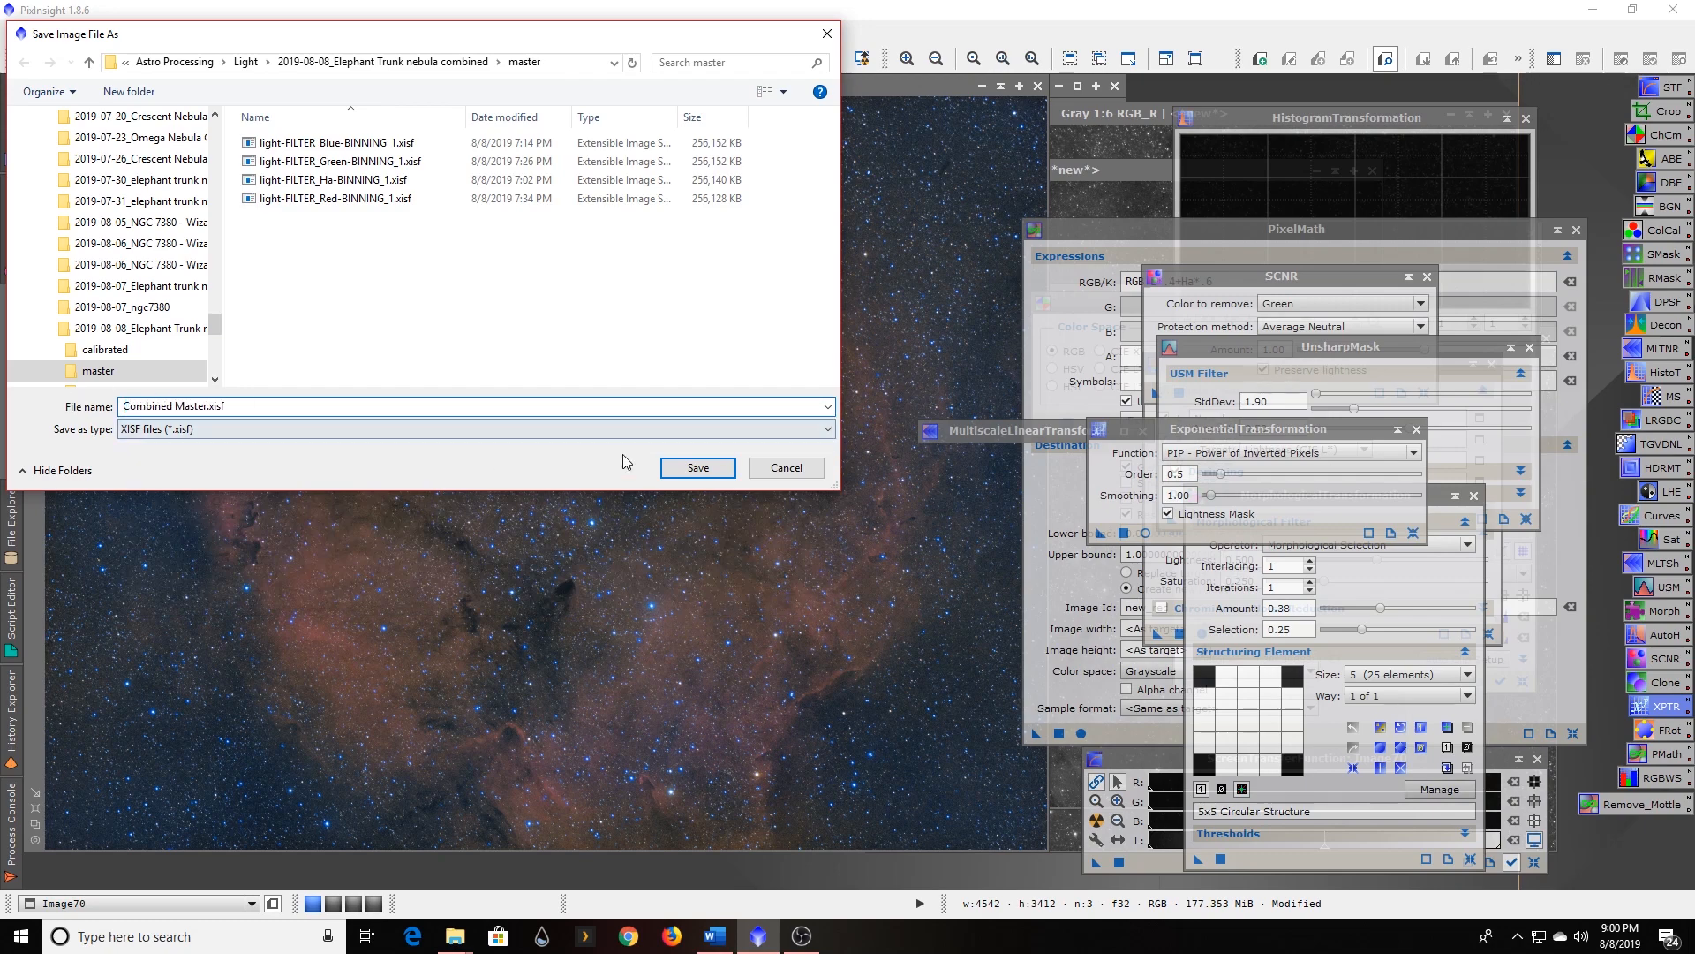
click(694, 468)
click(881, 672)
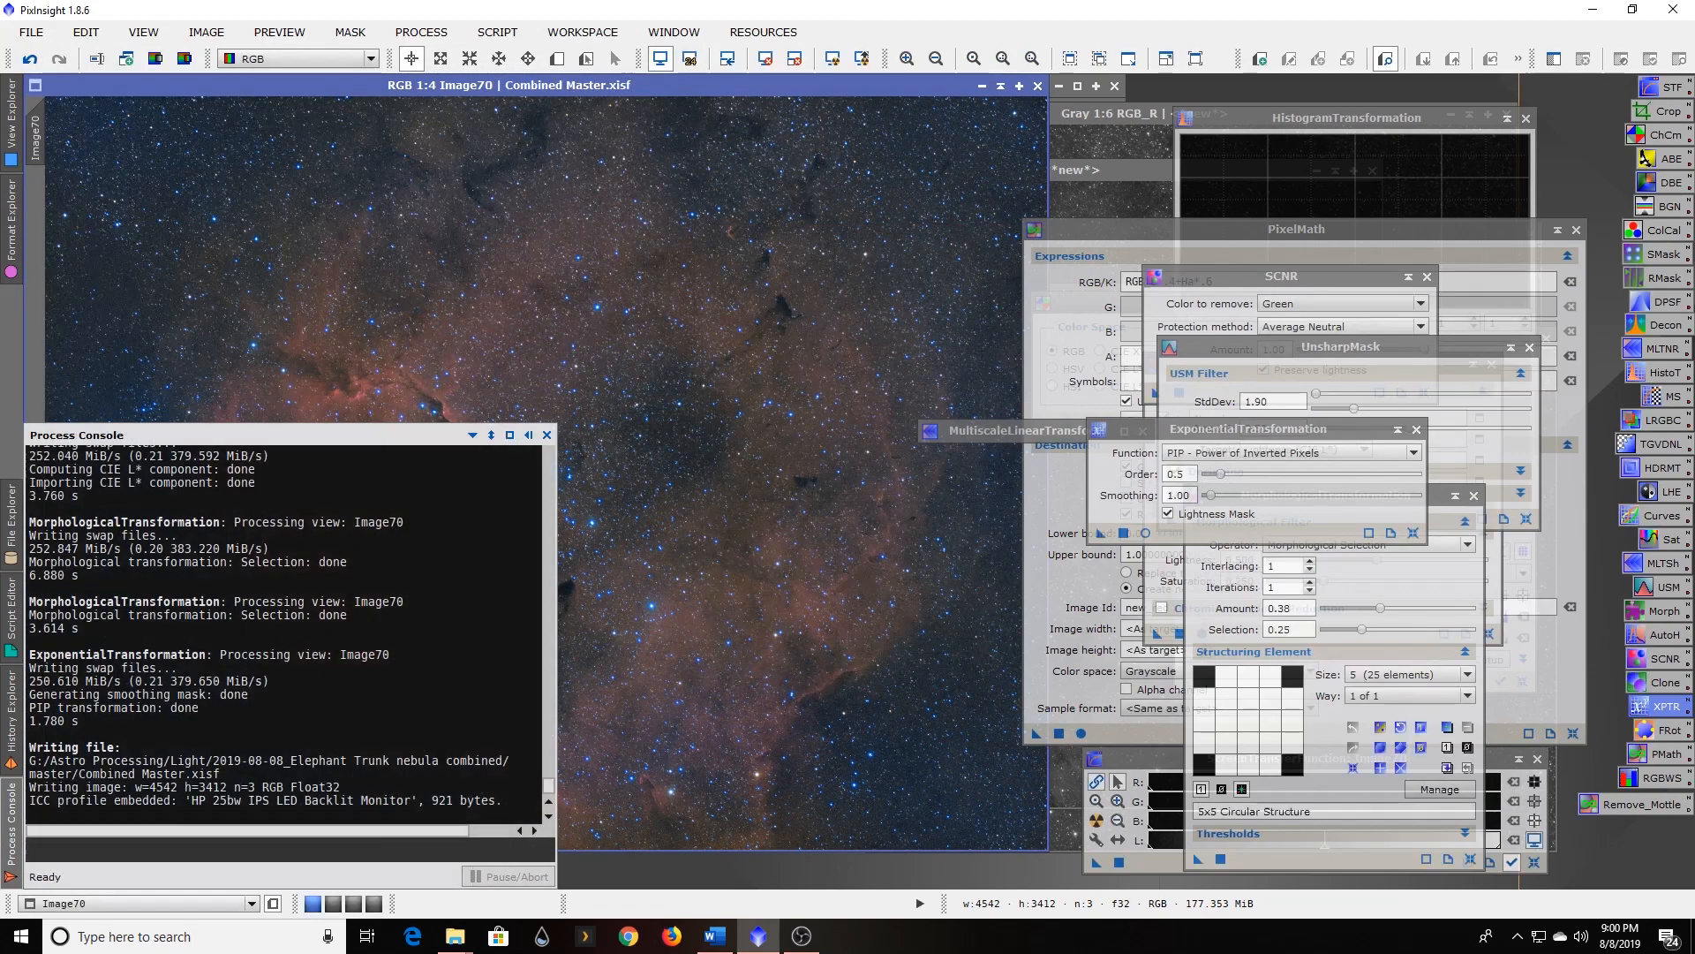
Save another copy of the image in TIFF format as Combined Master.tif, without compression.
click(31, 32)
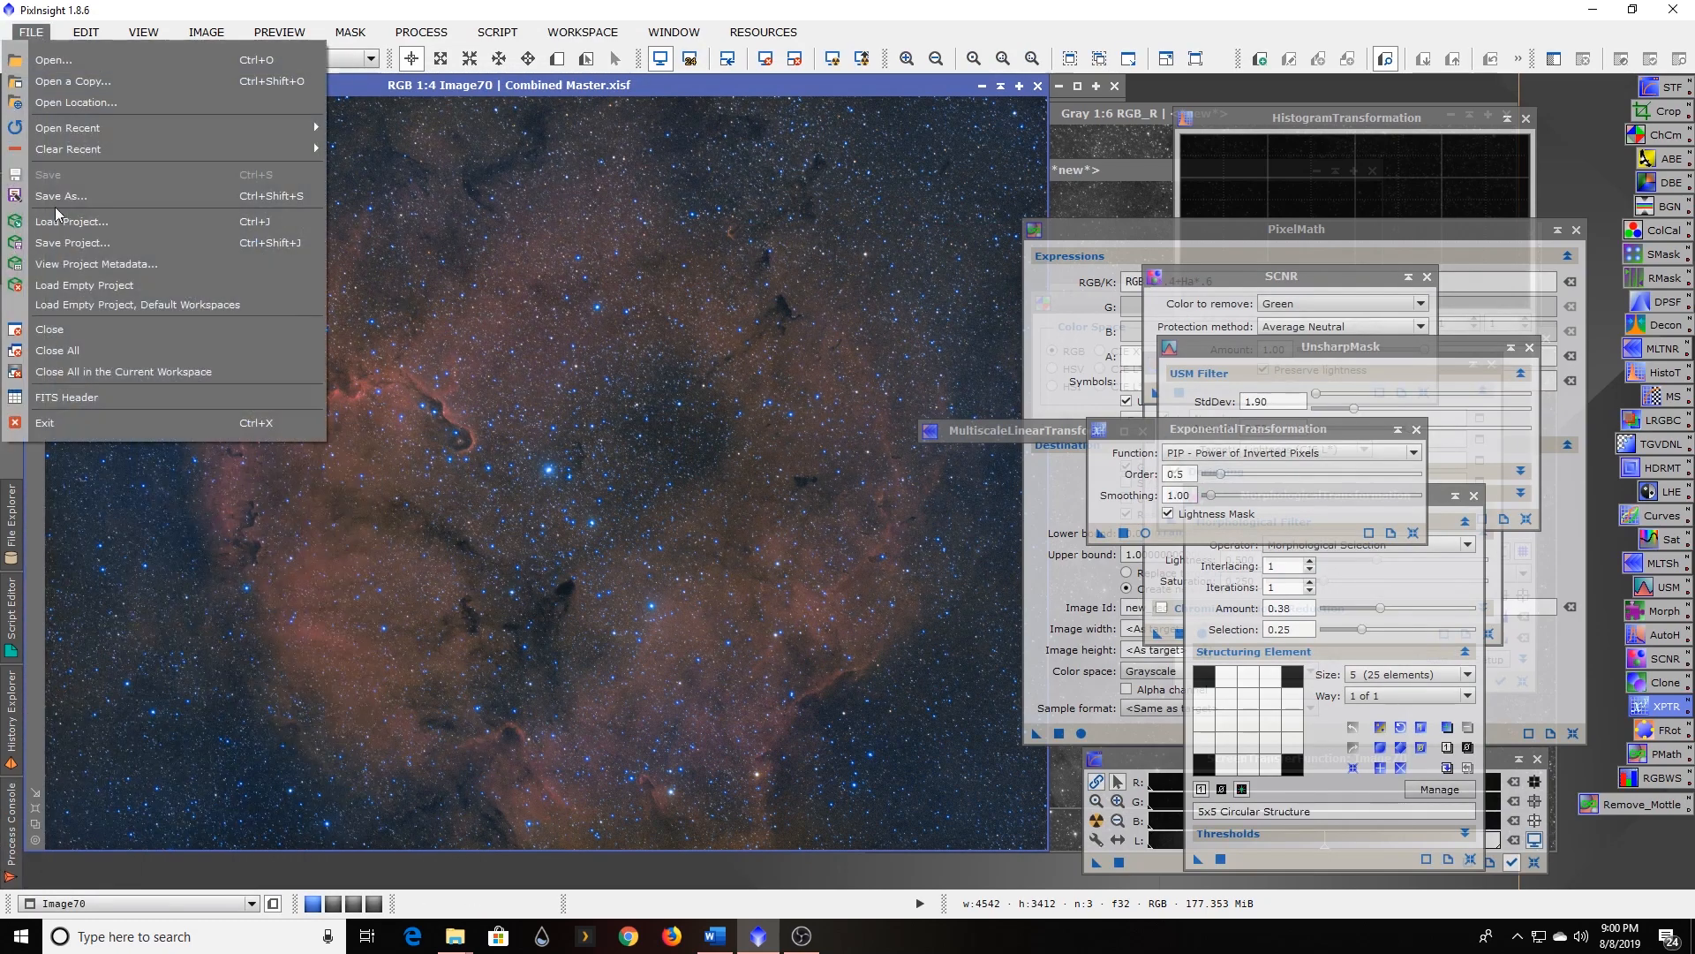
click(86, 197)
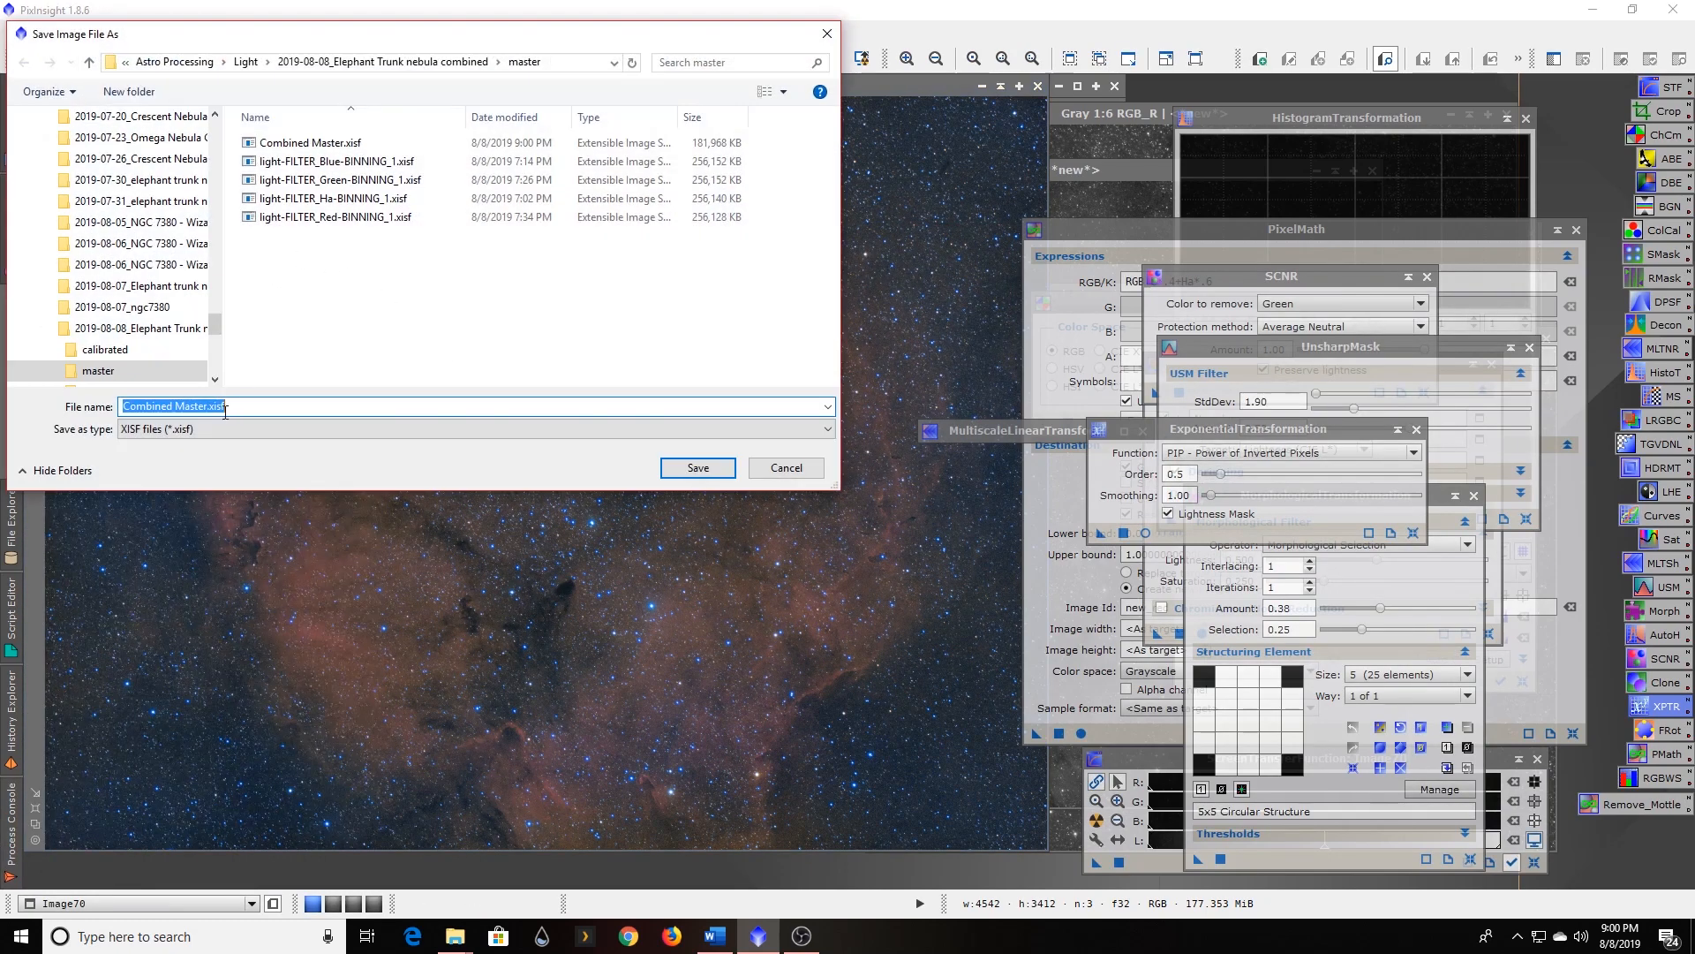
click(174, 430)
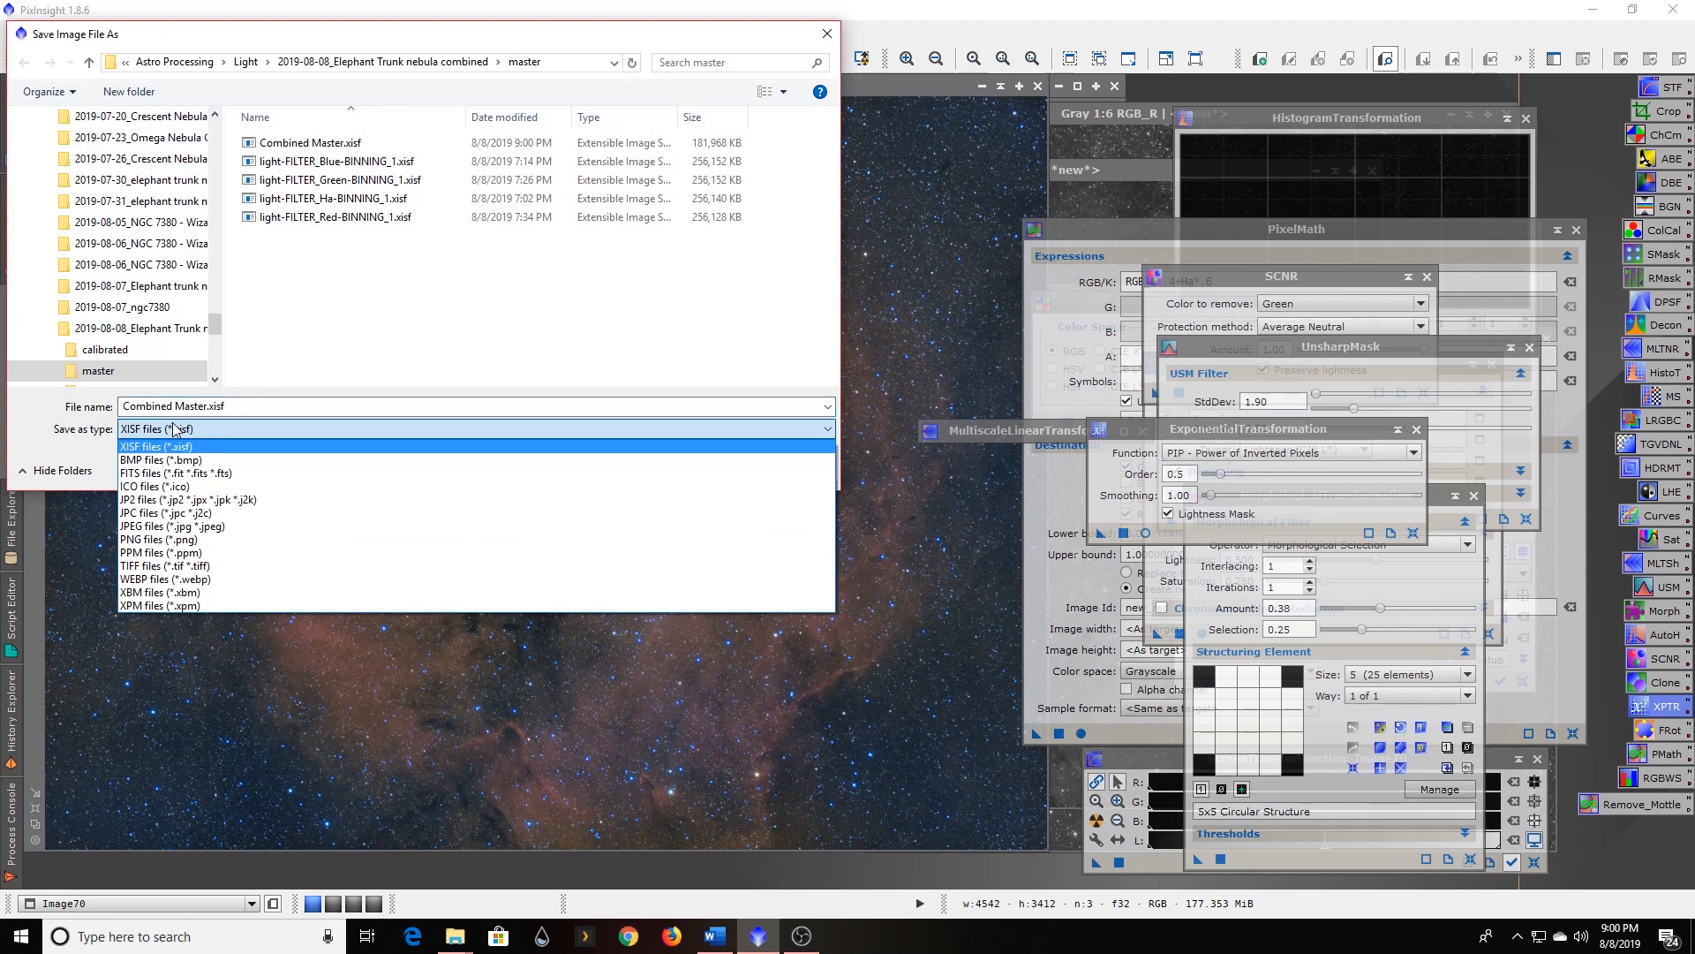
click(169, 566)
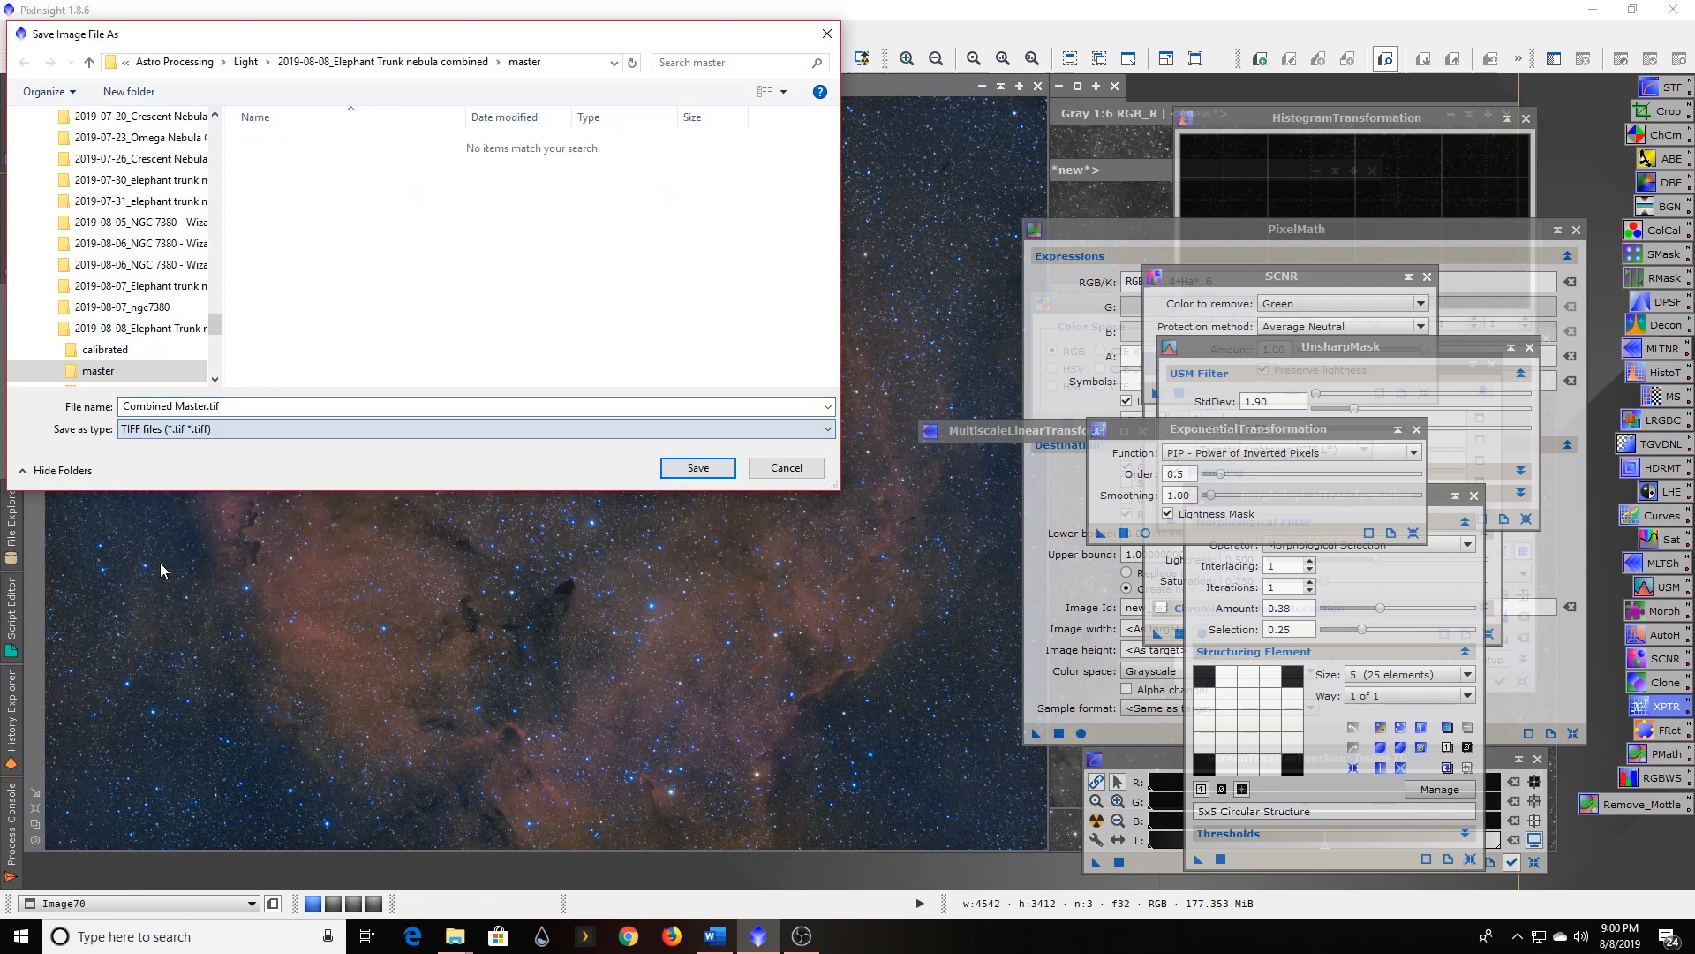
click(696, 470)
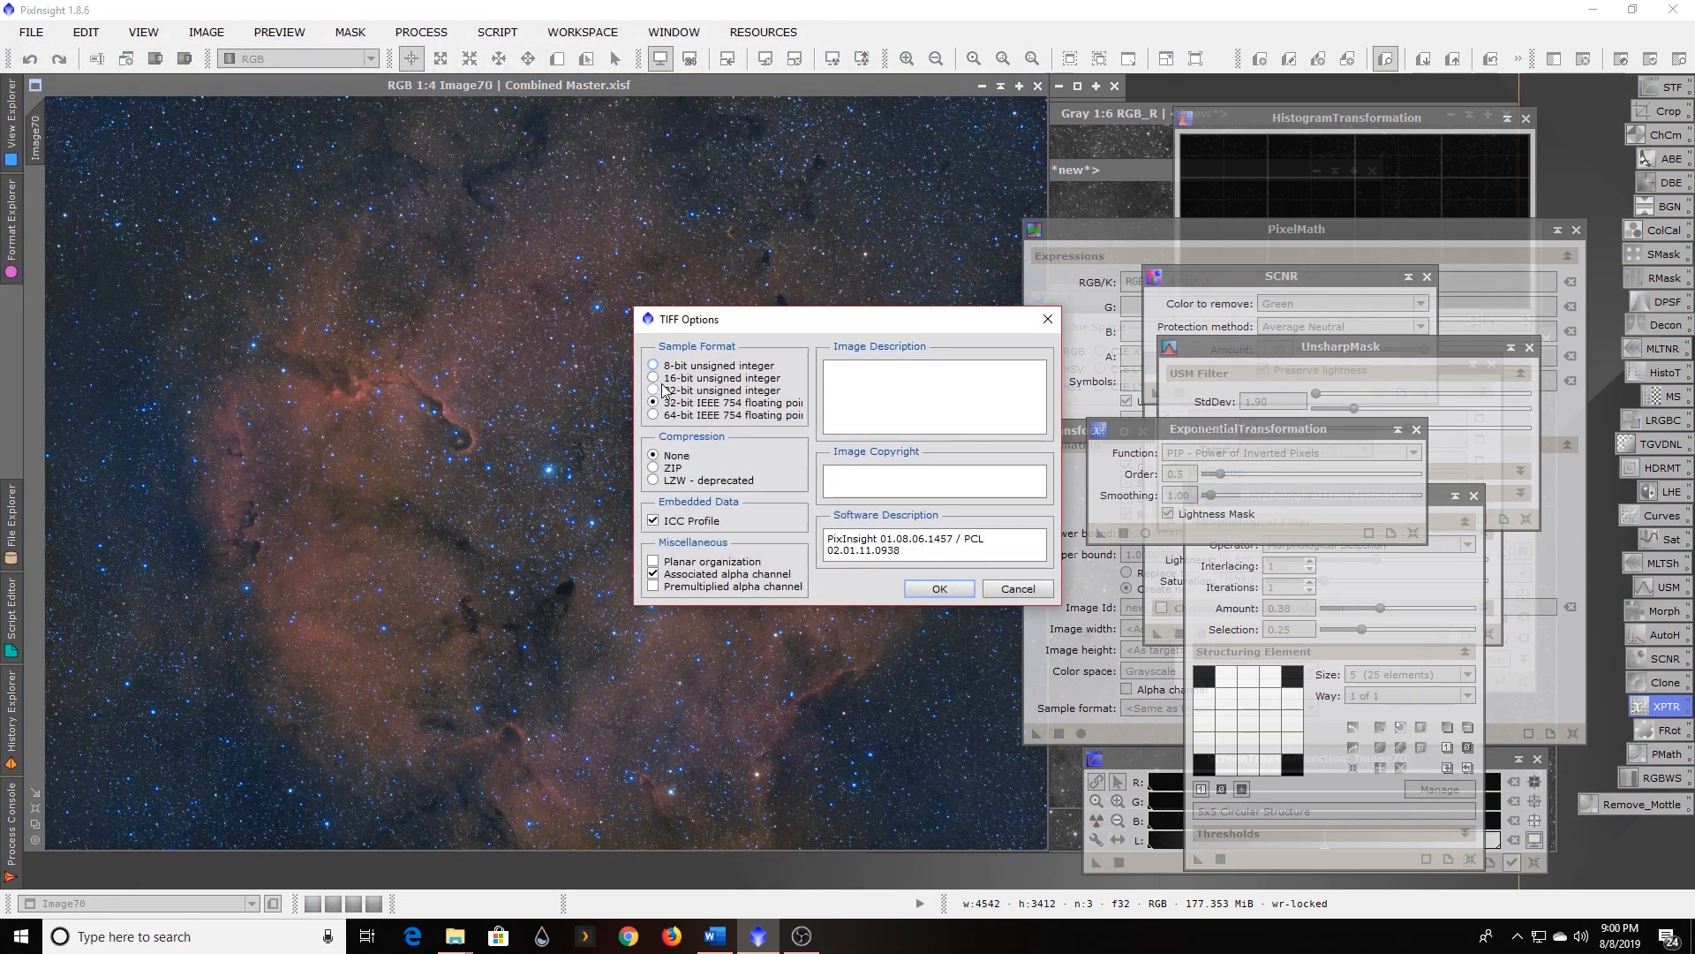
click(938, 589)
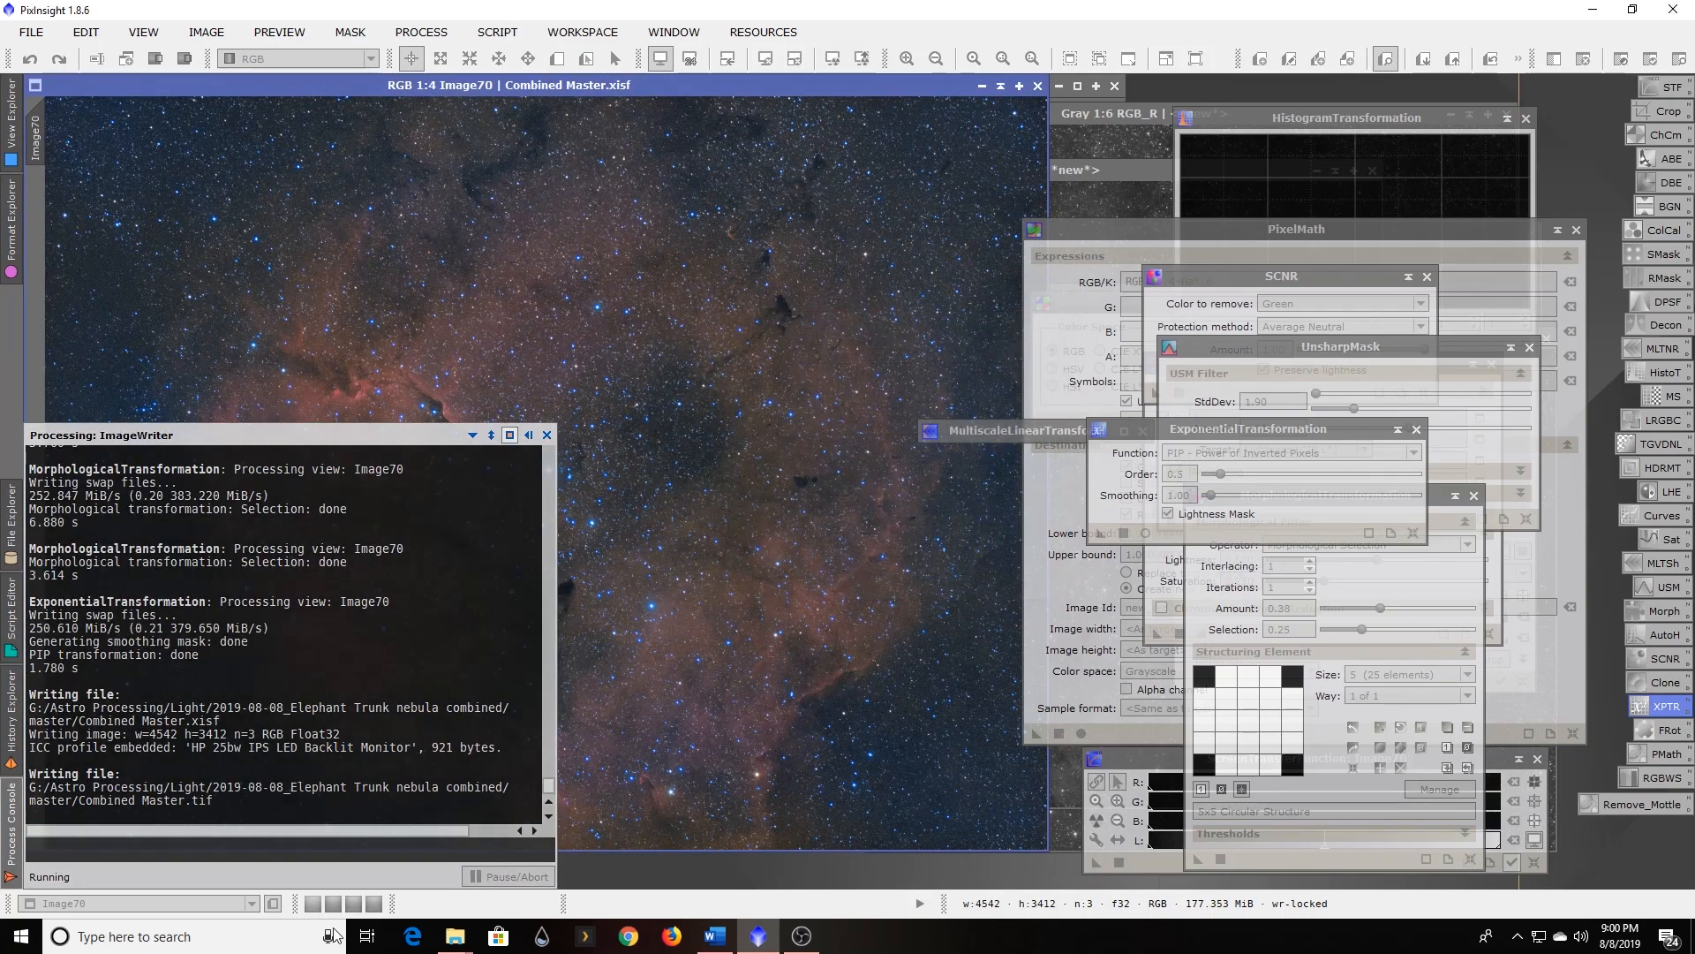
click(187, 940)
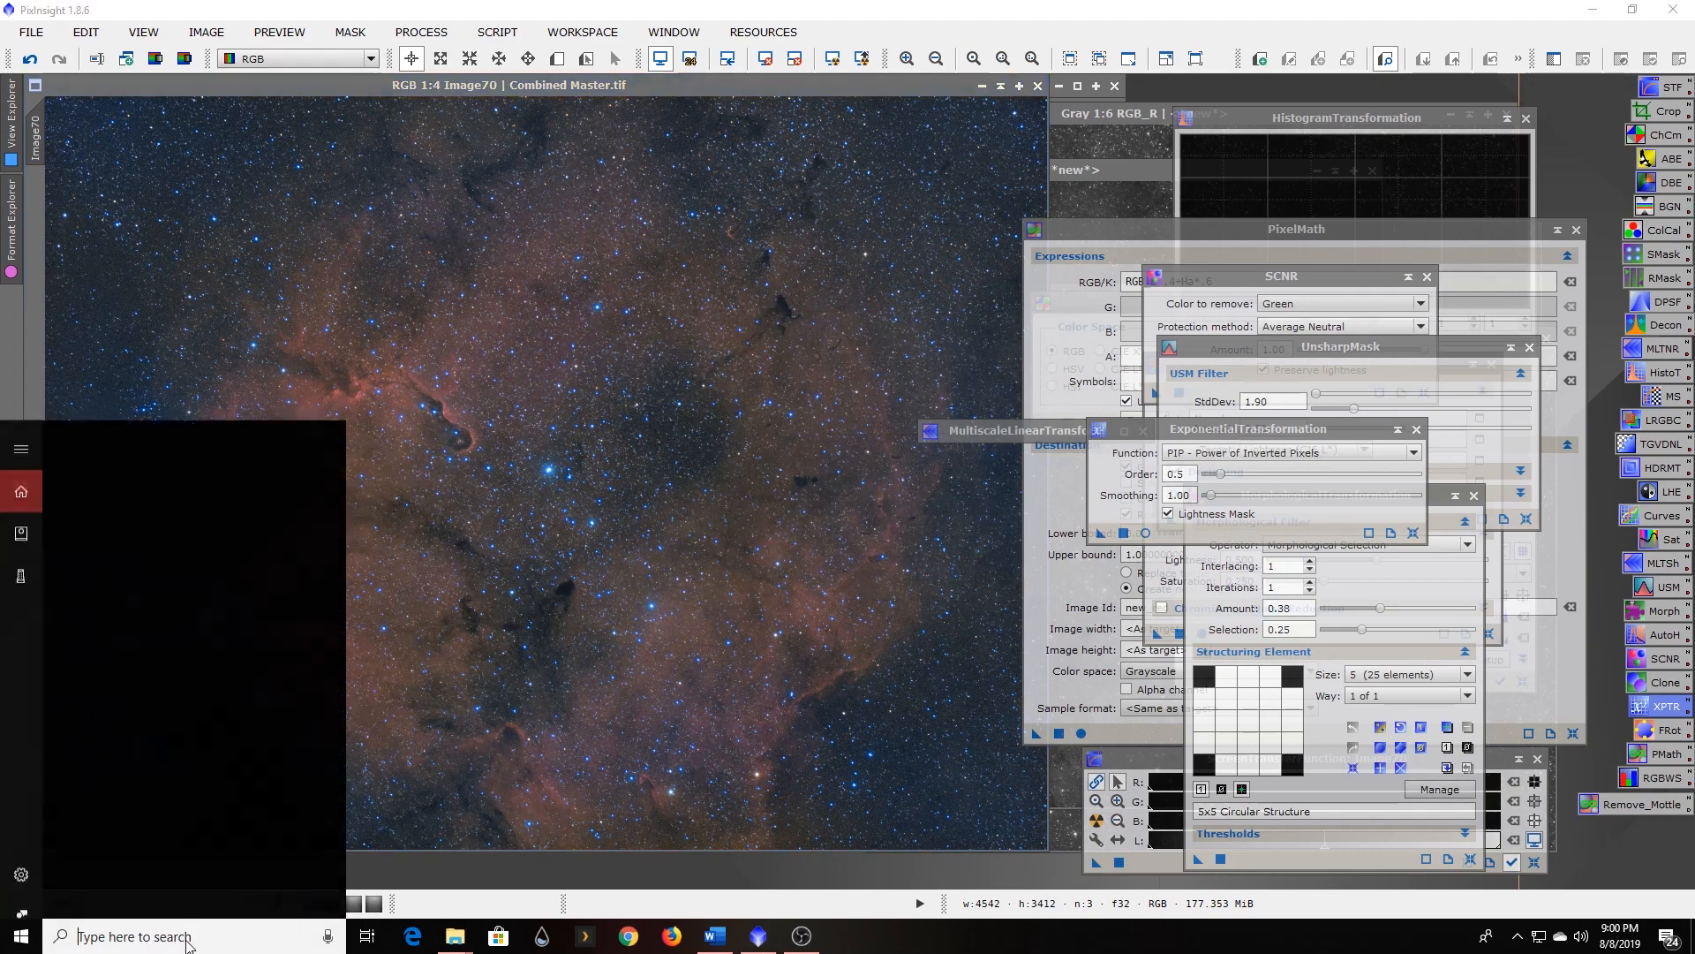
text(photo)
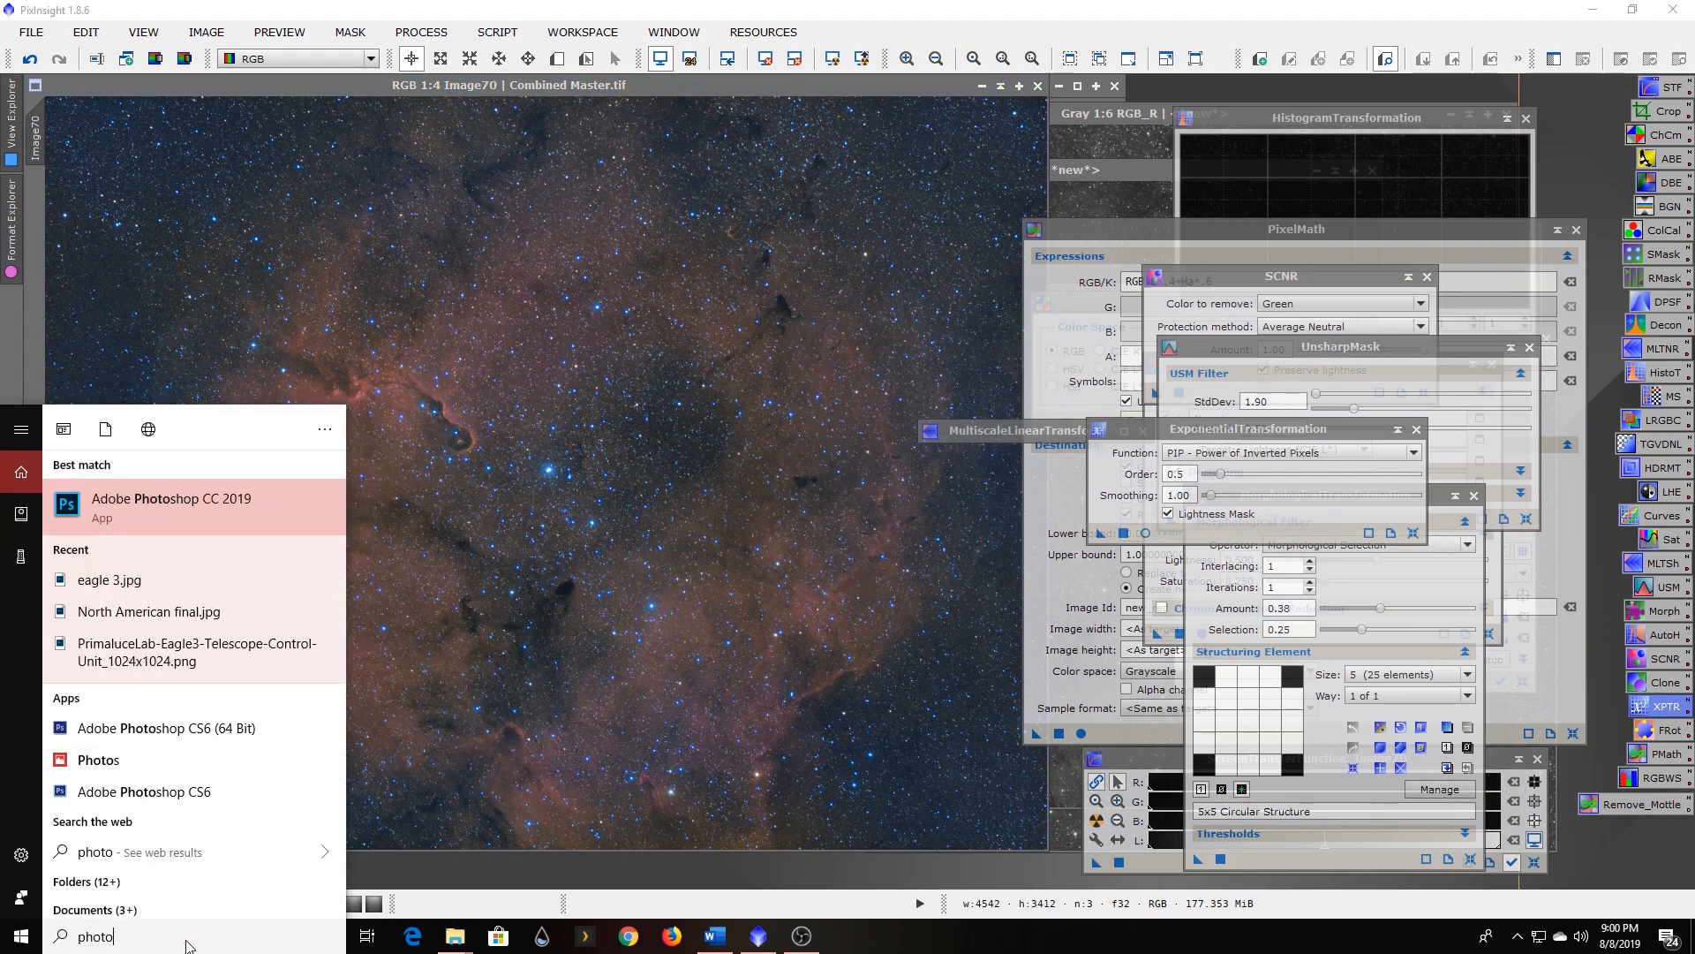
click(214, 499)
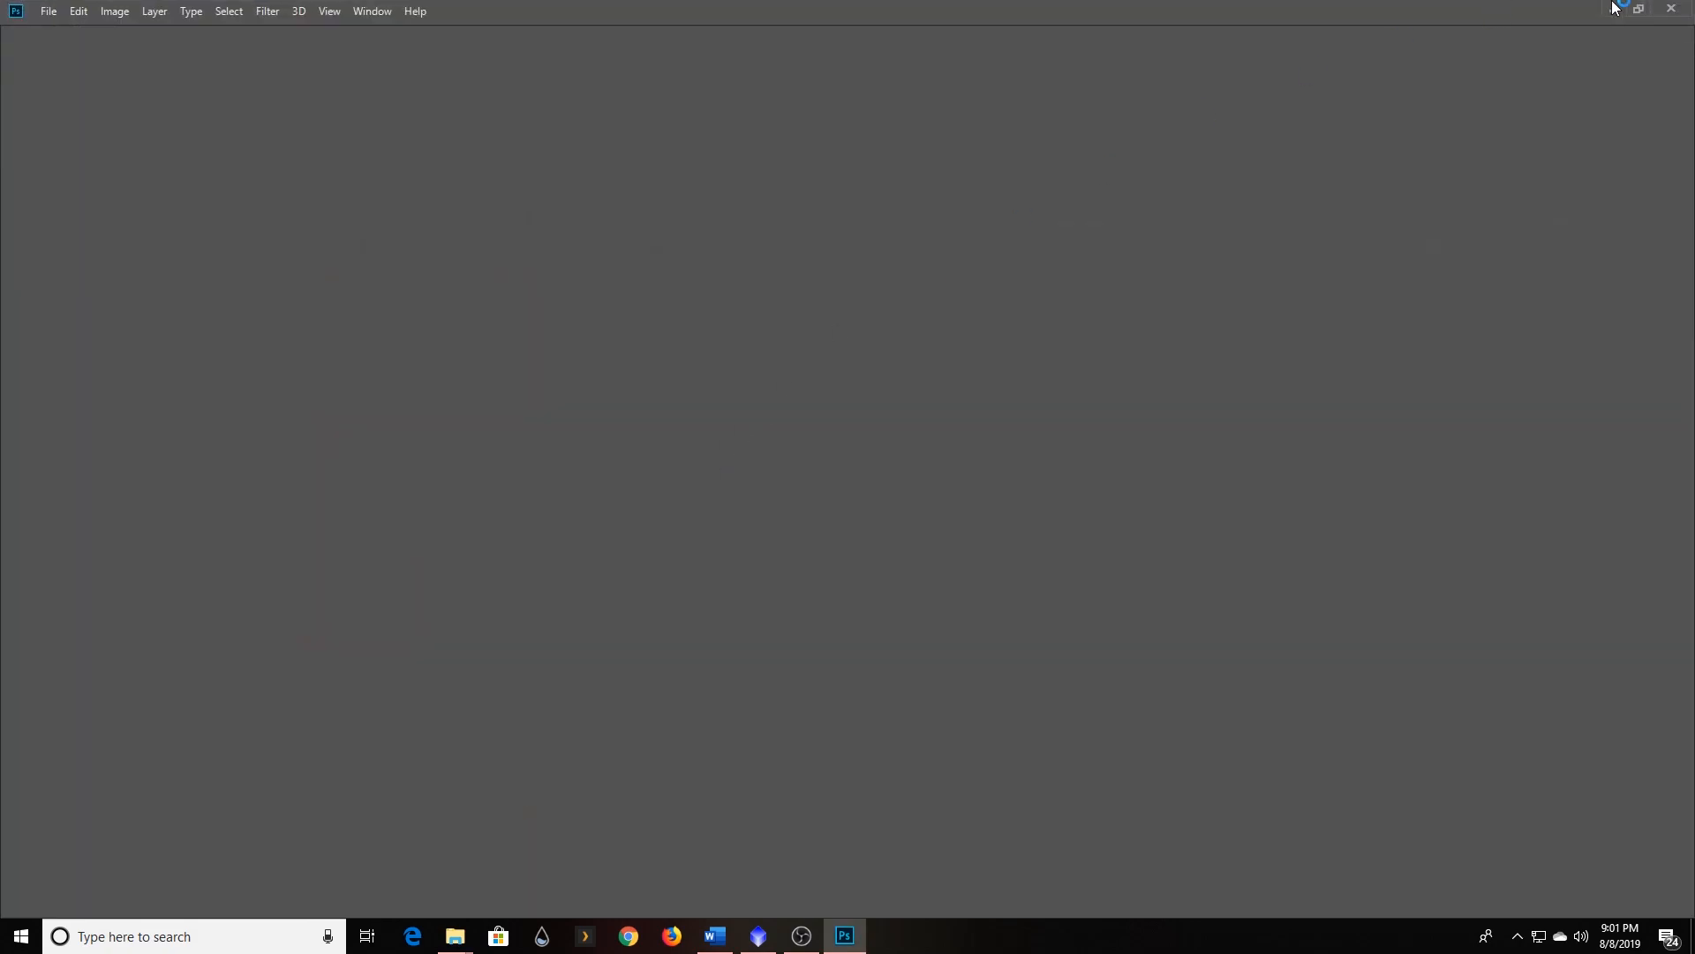
click(1673, 10)
Find and launch Adobe Lightroom Classic.
click(176, 941)
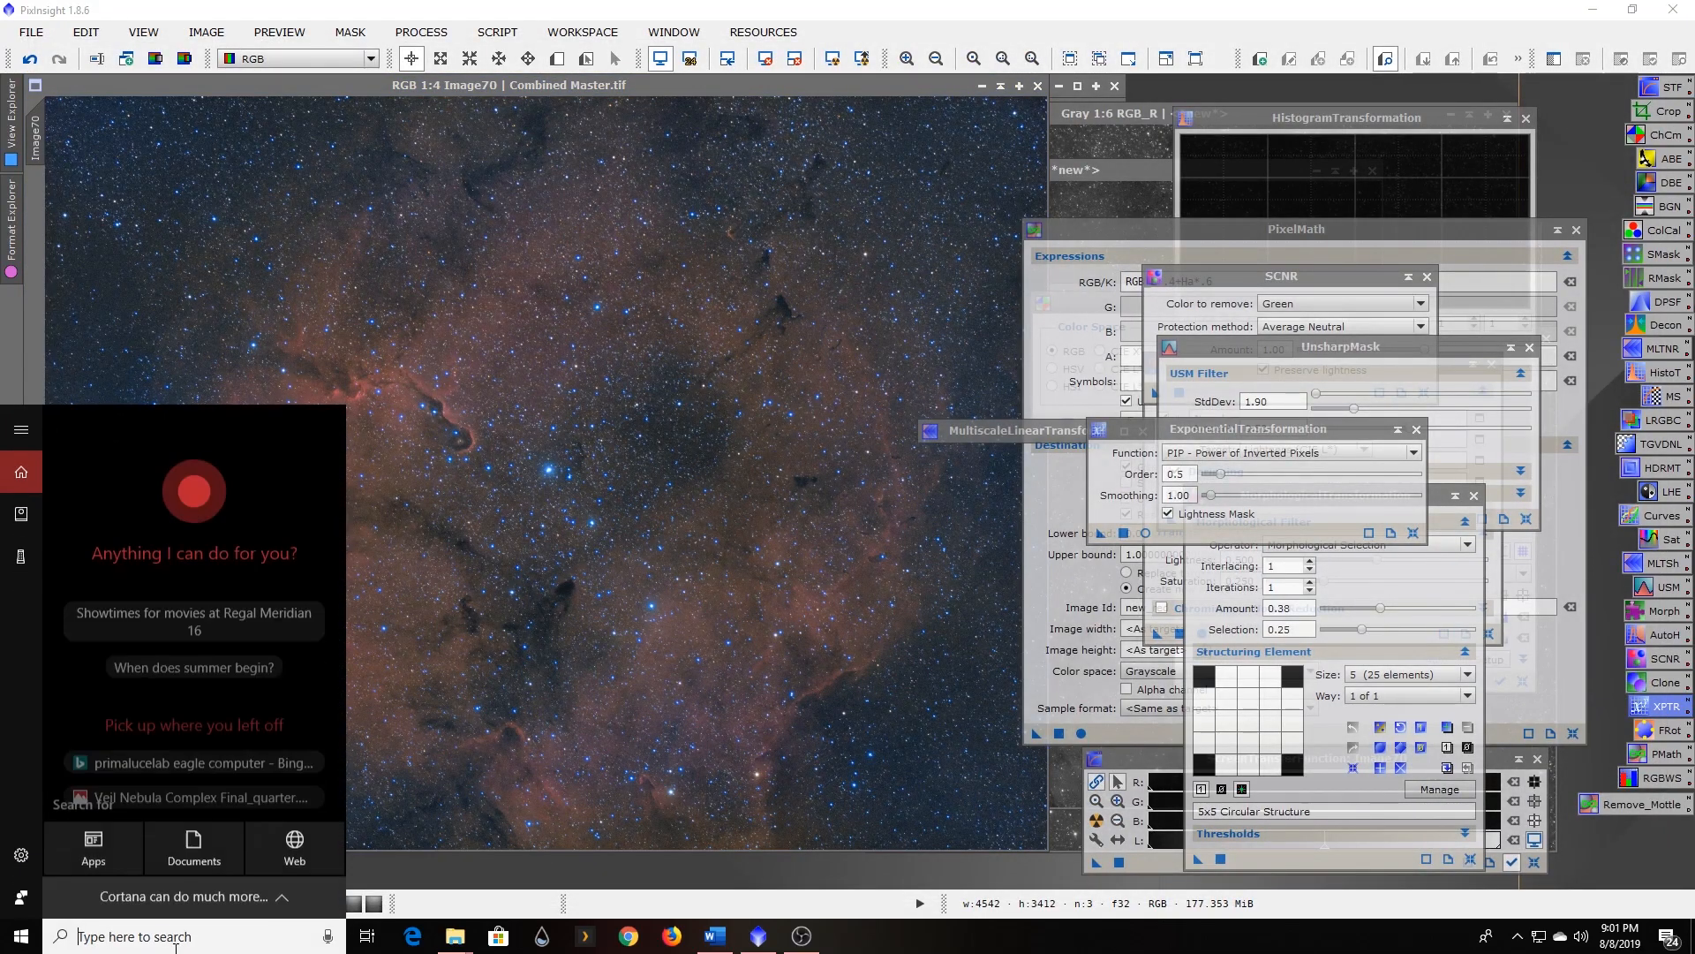
text(lightroom)
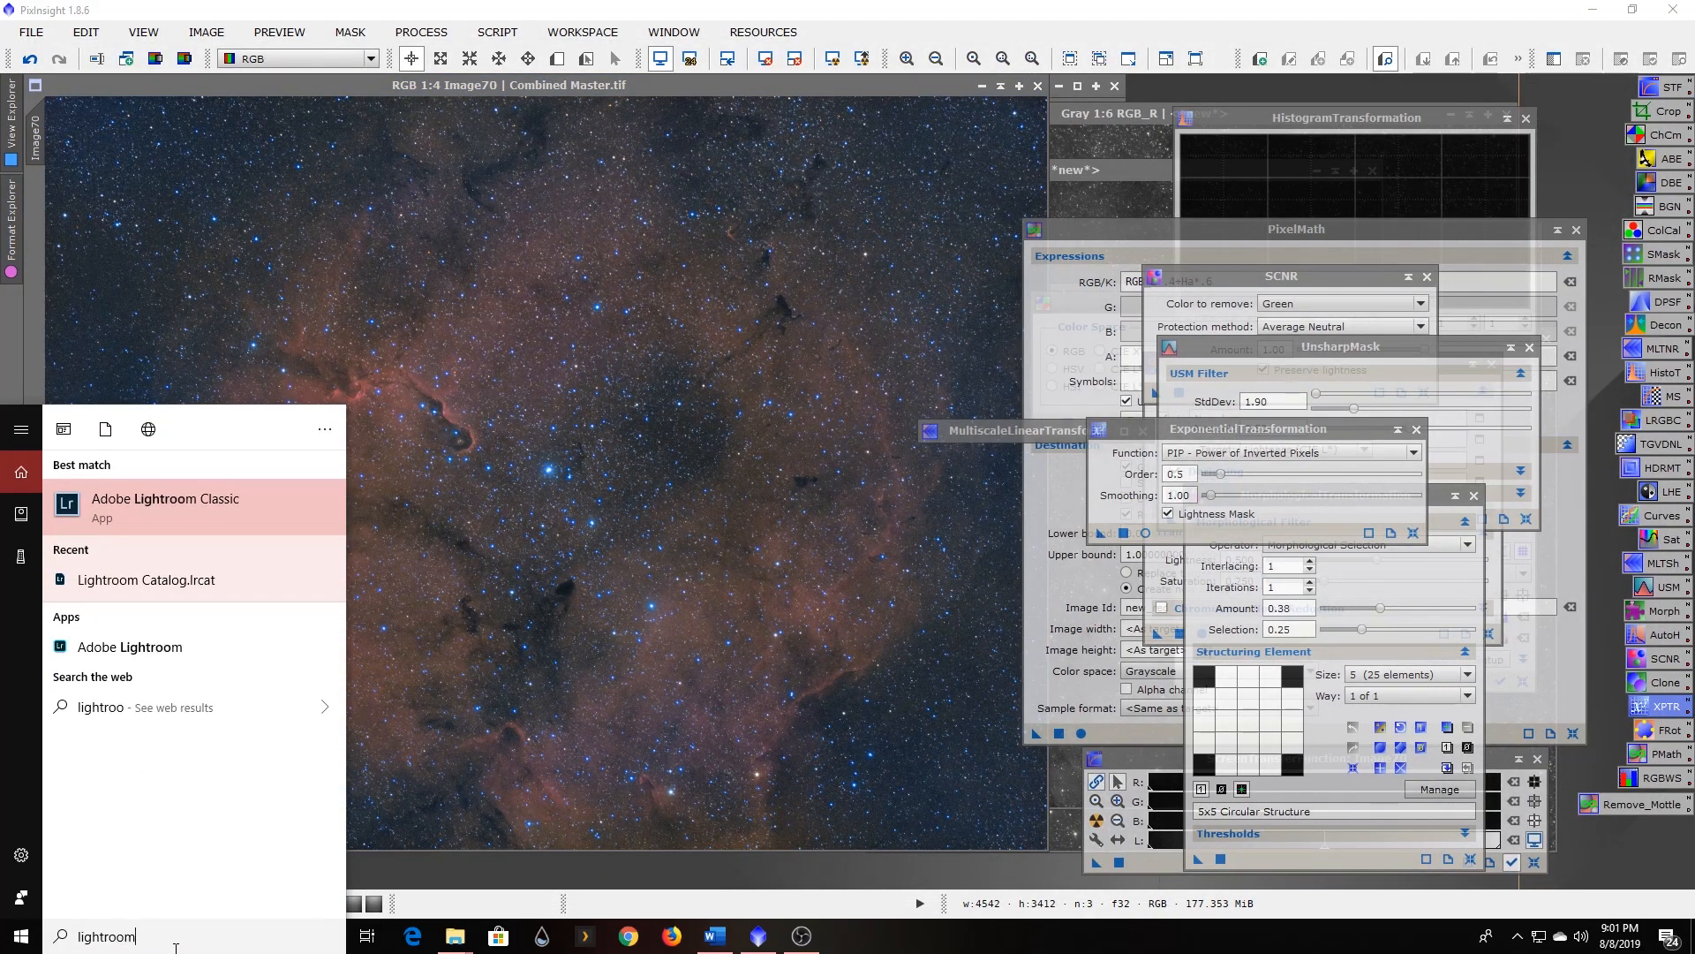
click(242, 502)
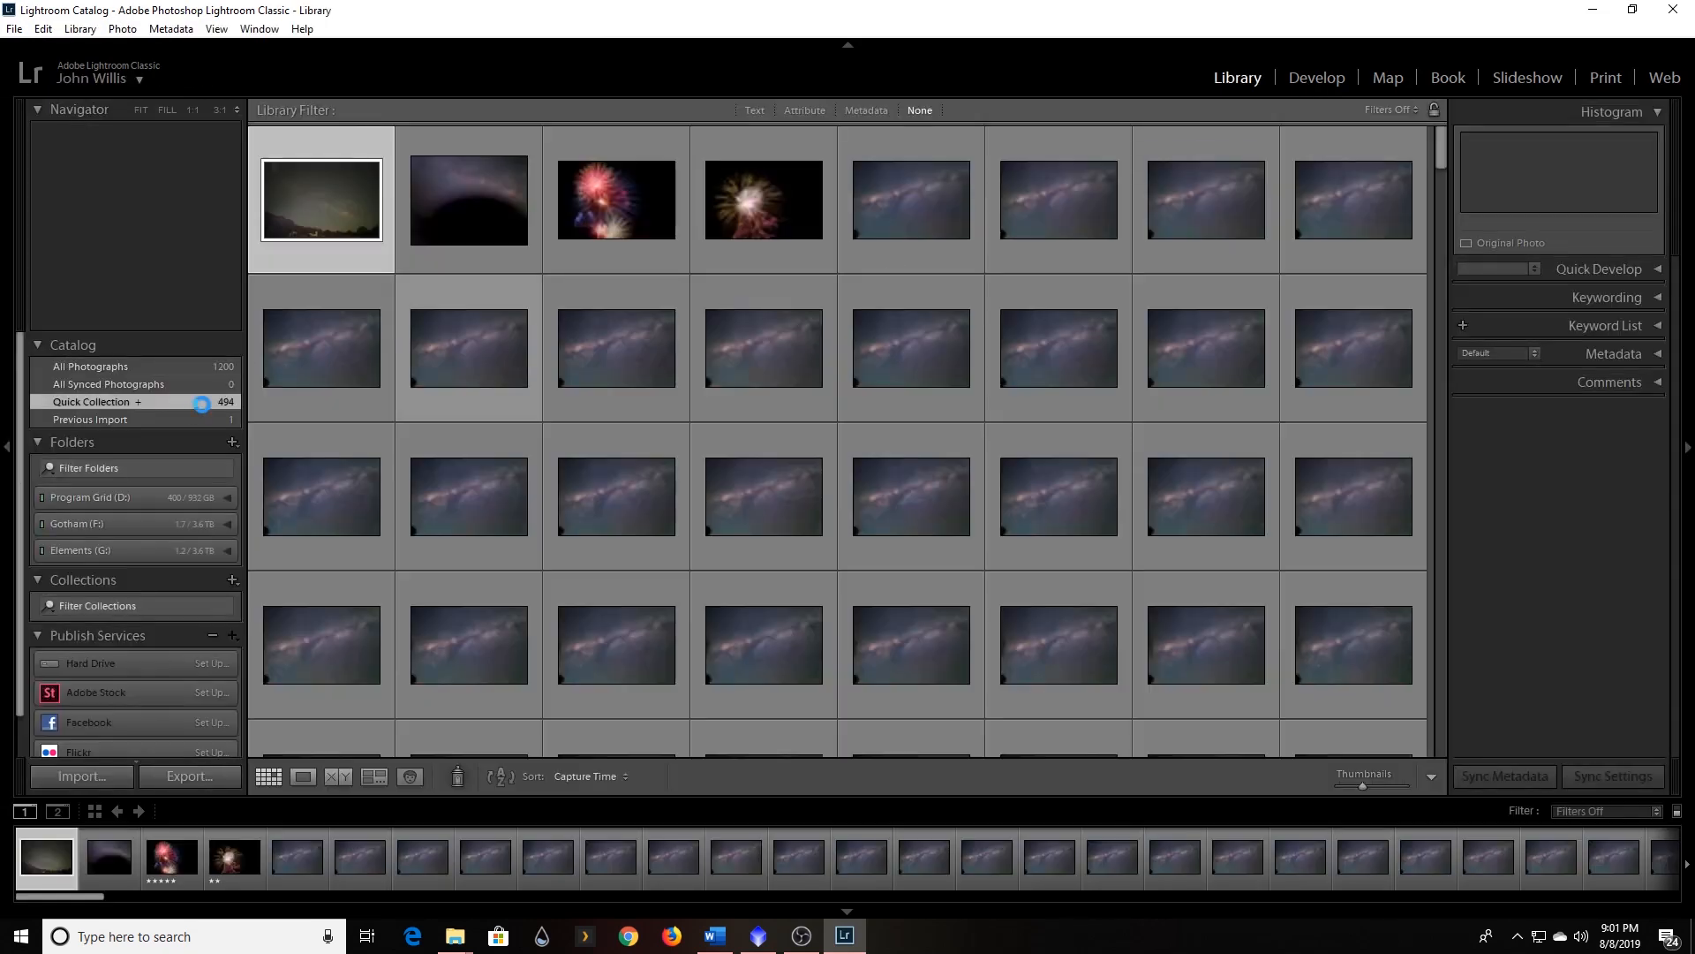
Import Combined Master.tif into the catalog from the 2019-08-08 Elephant Trunk nebula folder on the Elements (G:) drive.
click(82, 775)
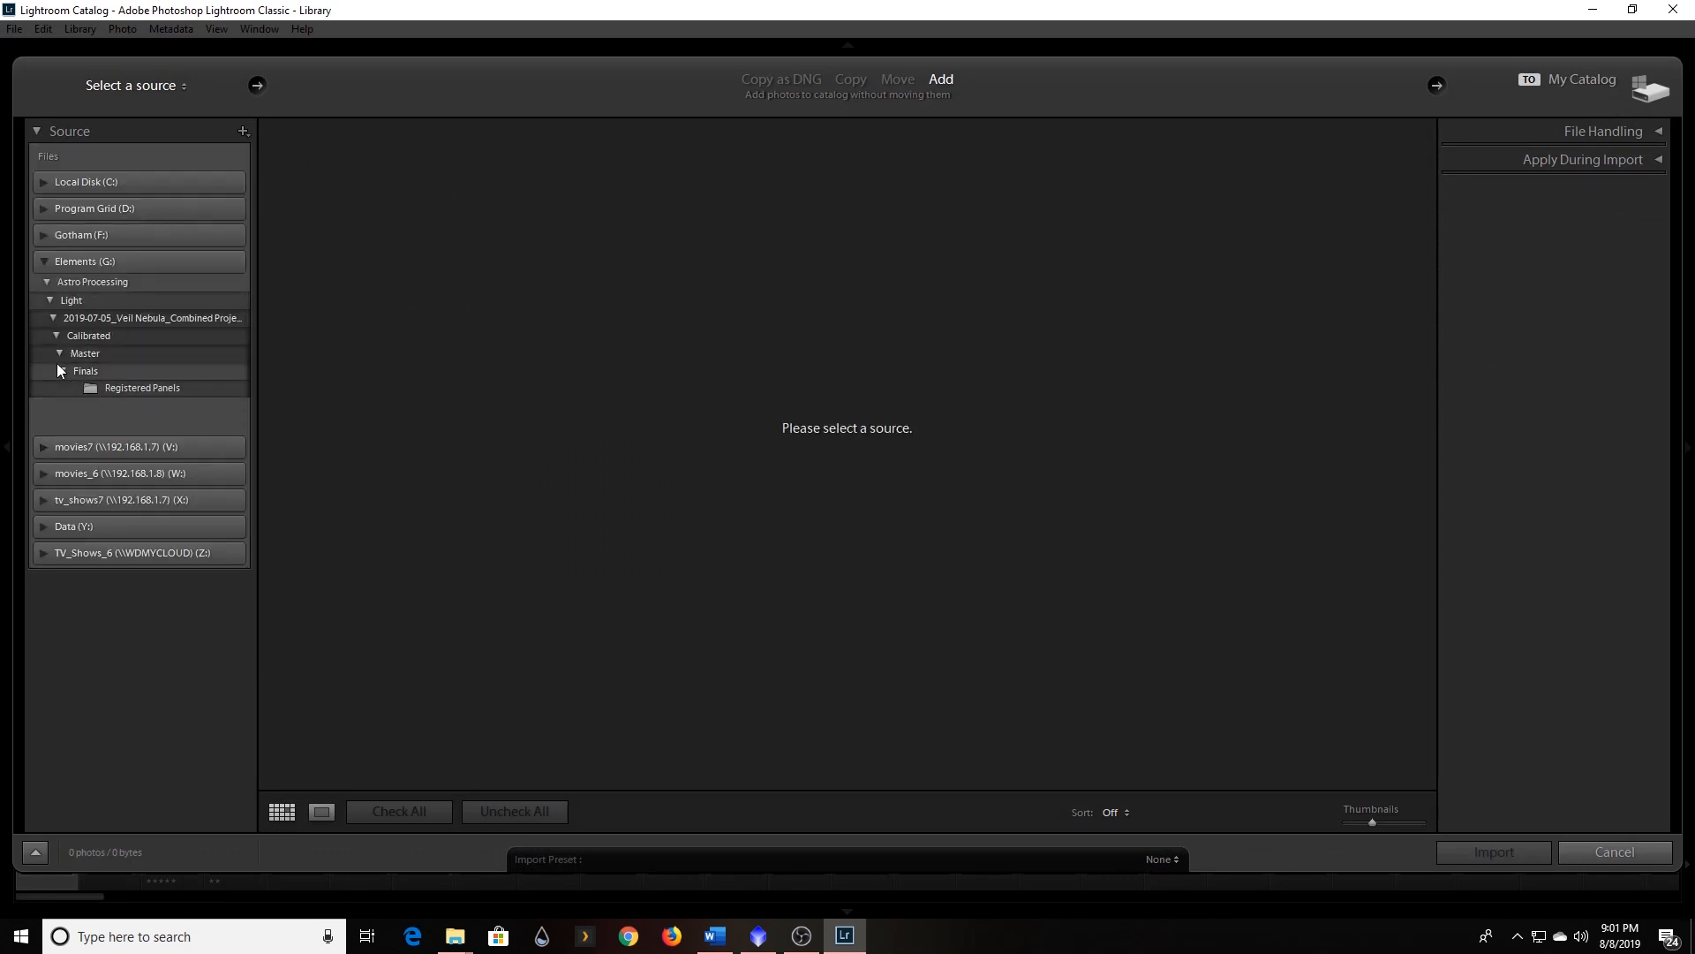
click(71, 301)
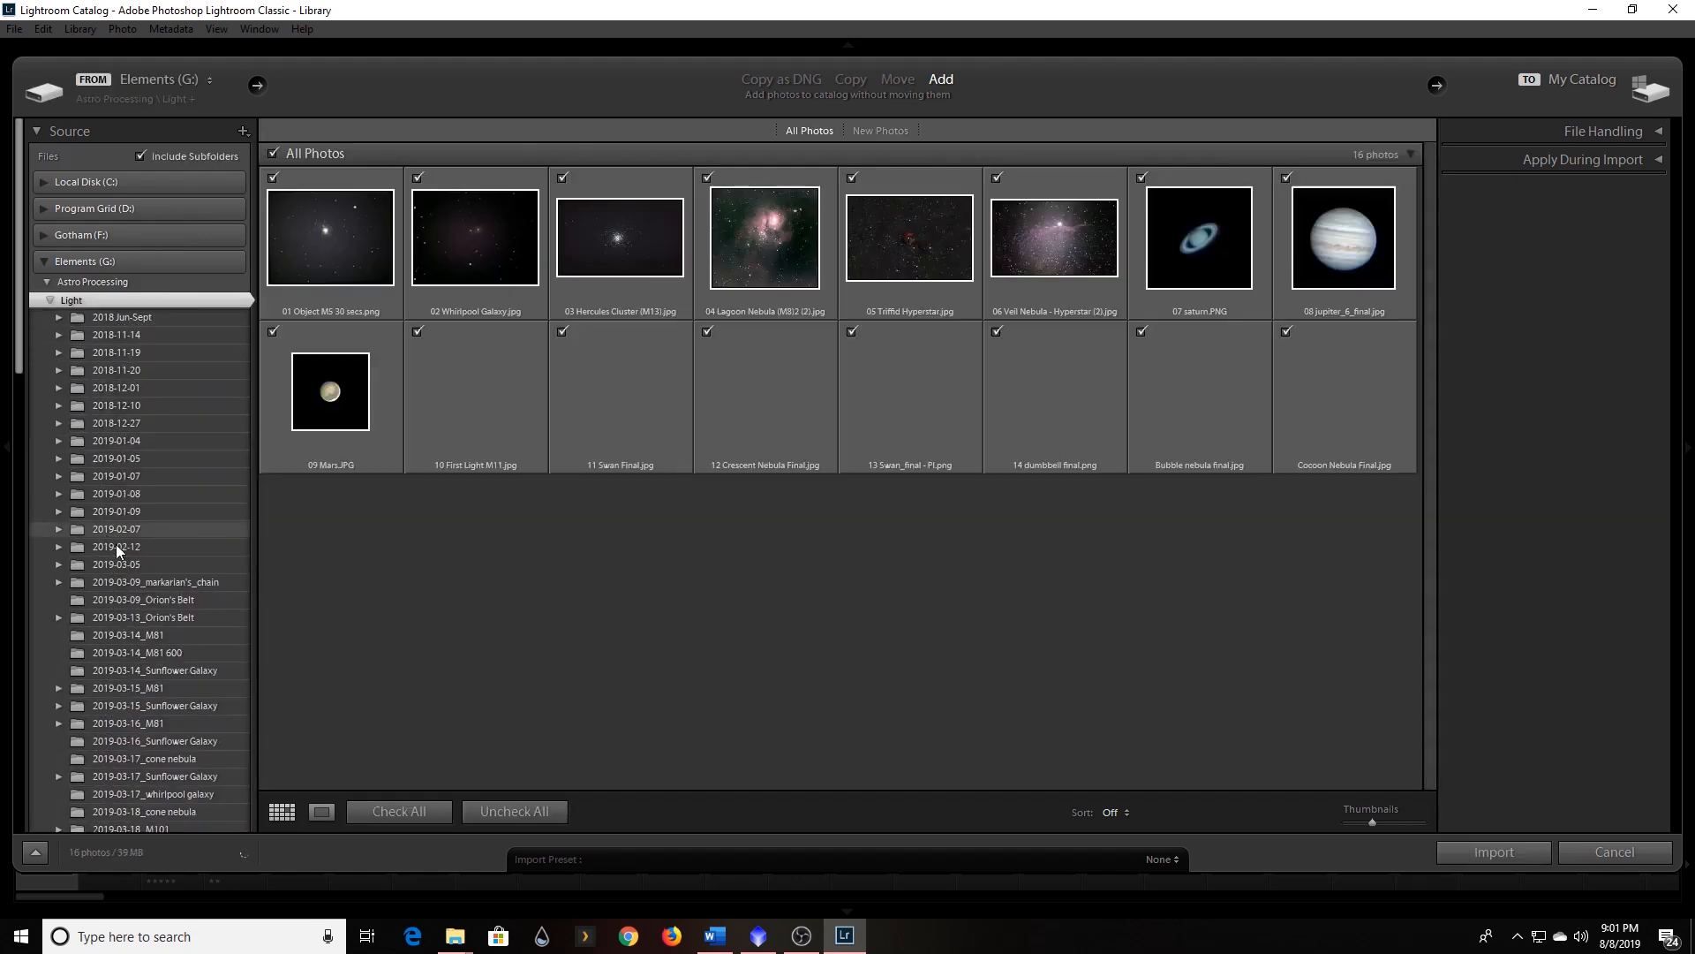
scroll(115, 547, down, 5)
scroll(119, 564, down, 6)
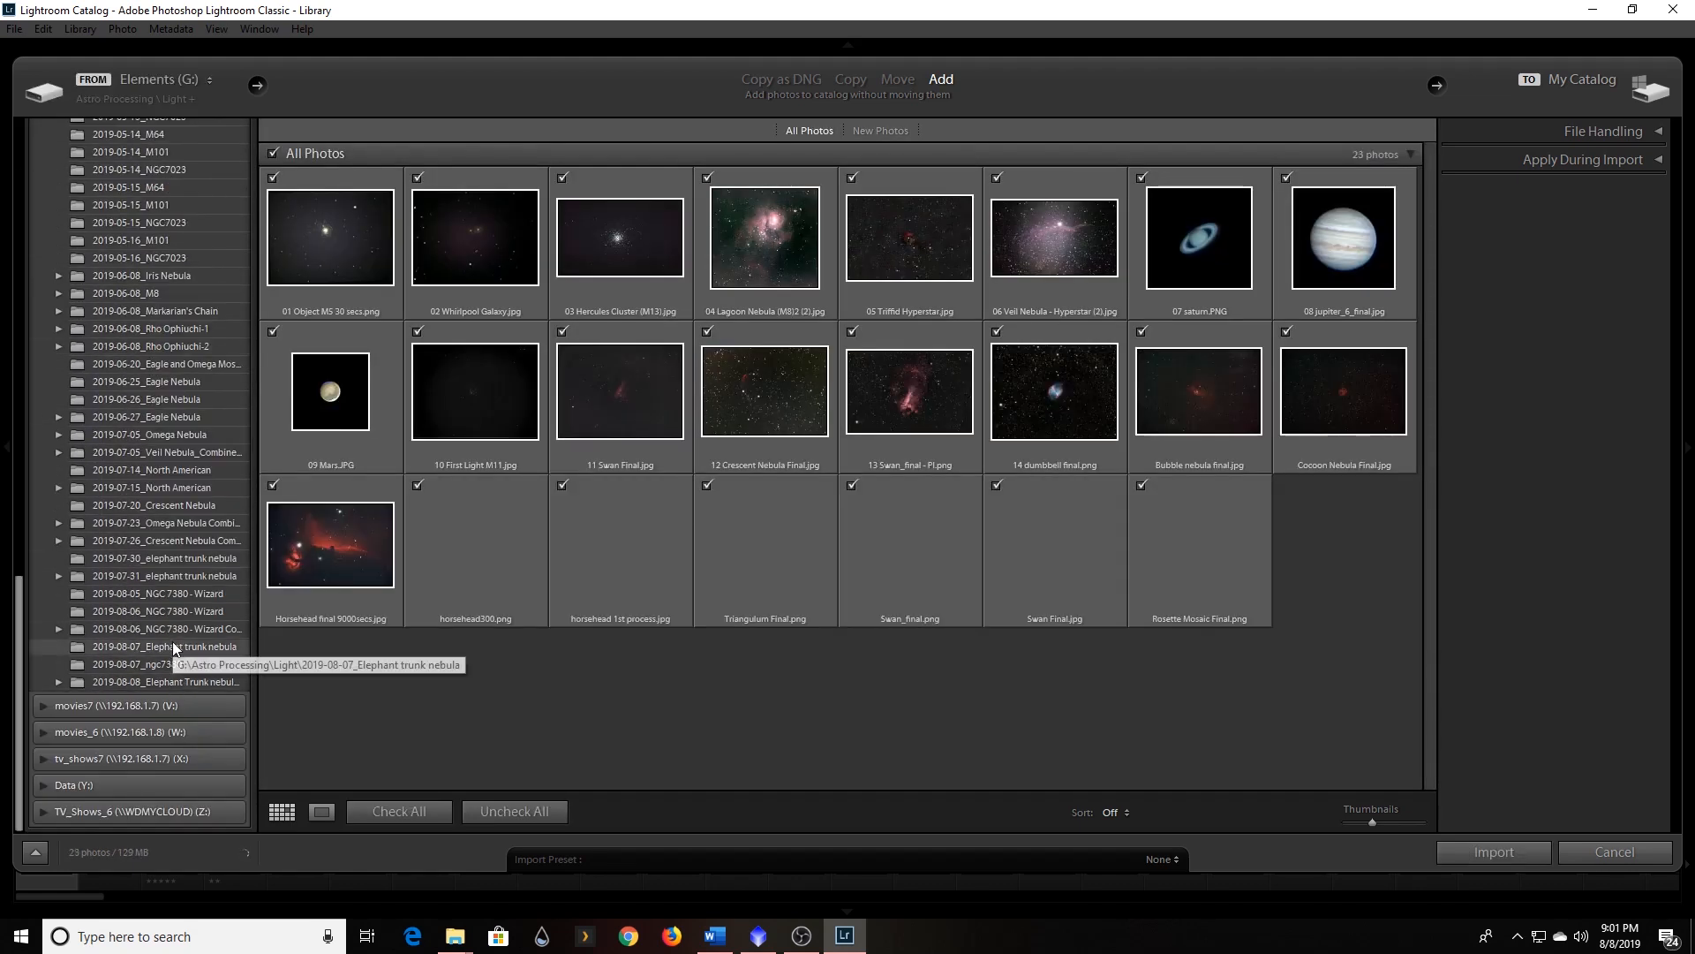
click(175, 681)
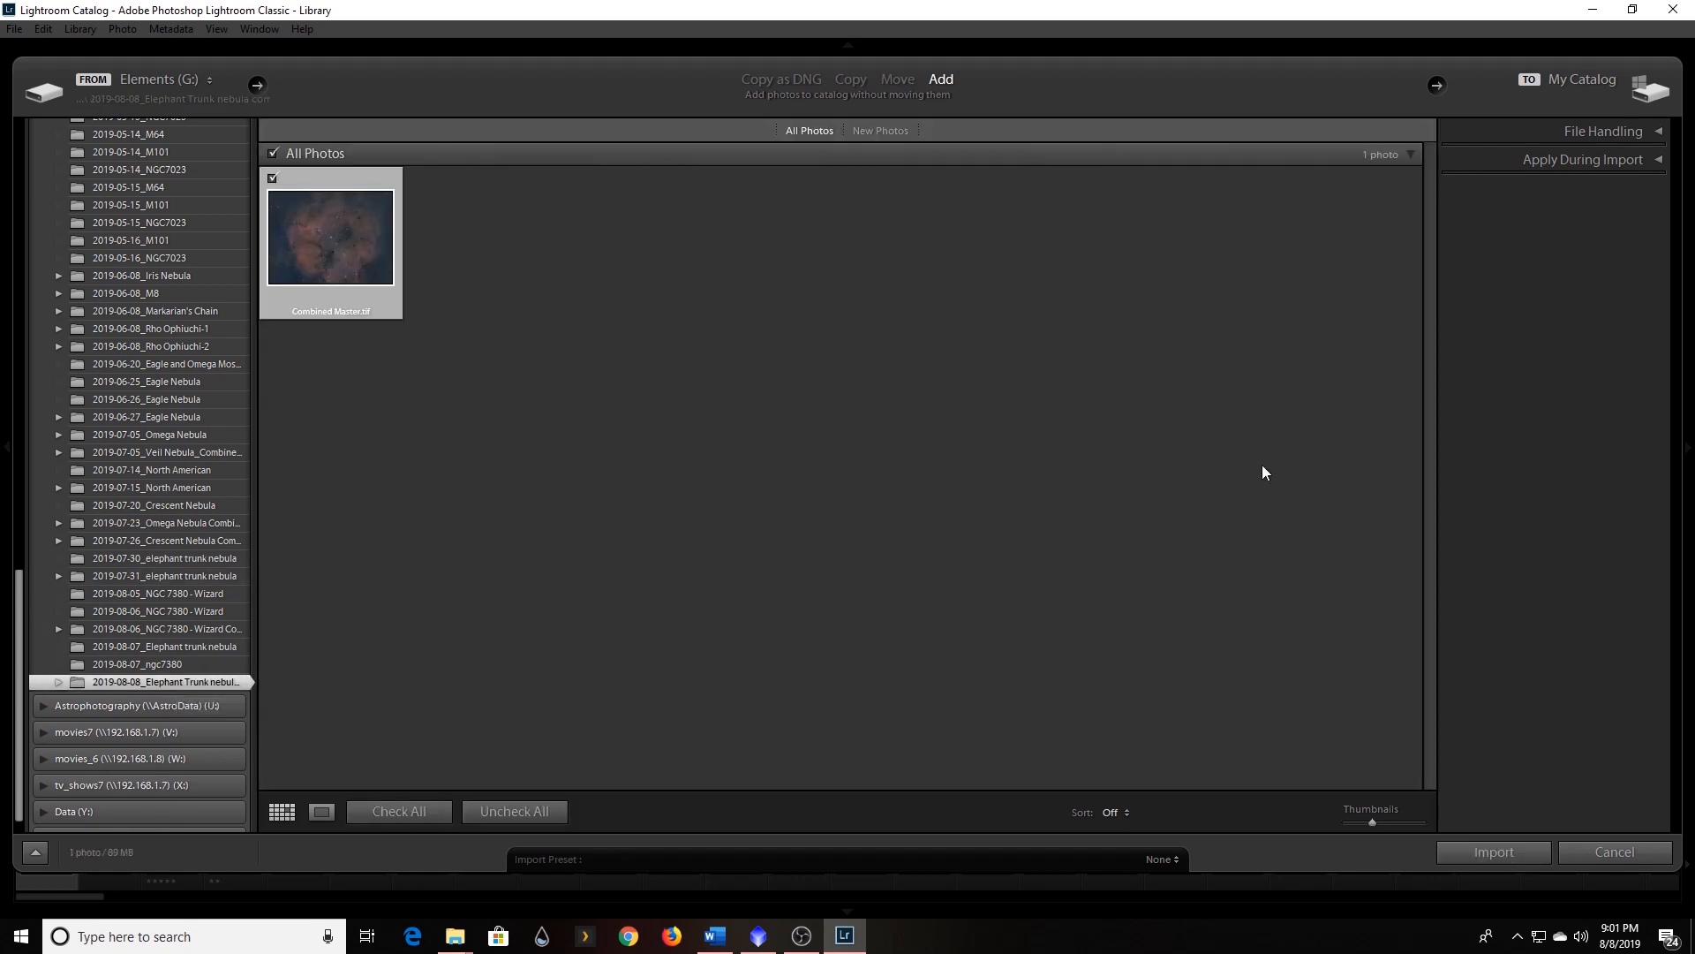
click(1502, 853)
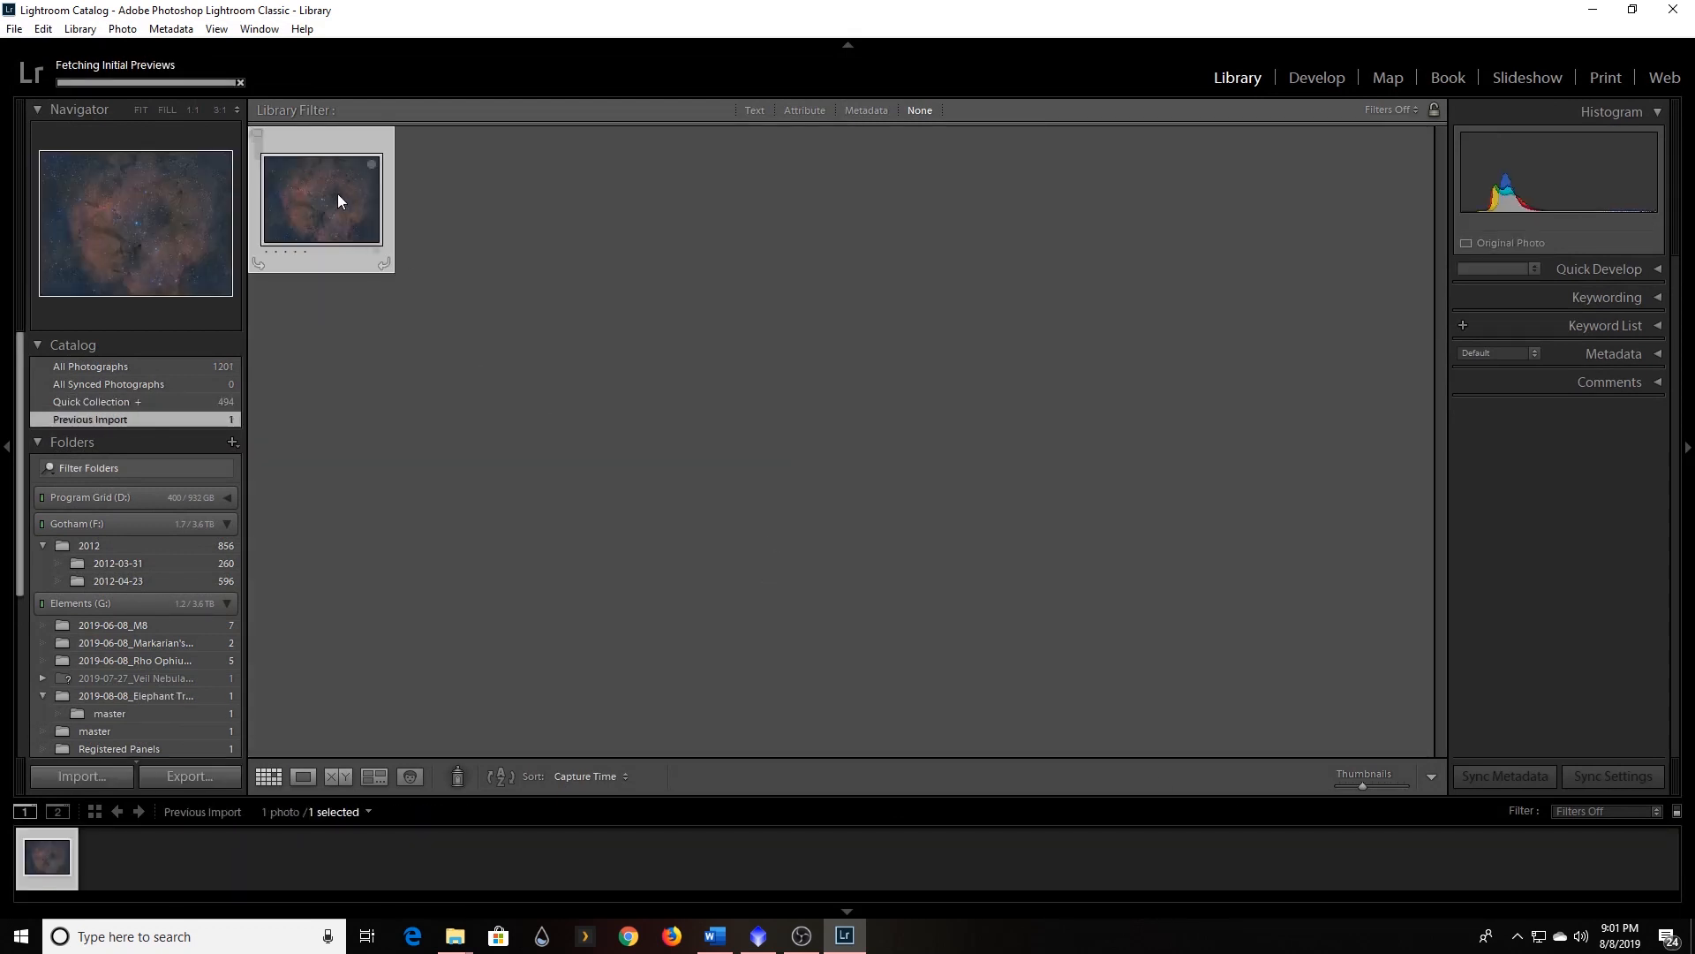
Develop the imported image and defringe the blue star halos by sampling a bright star's fringe, giving amount 13 and purple hue 23/50.
click(1333, 80)
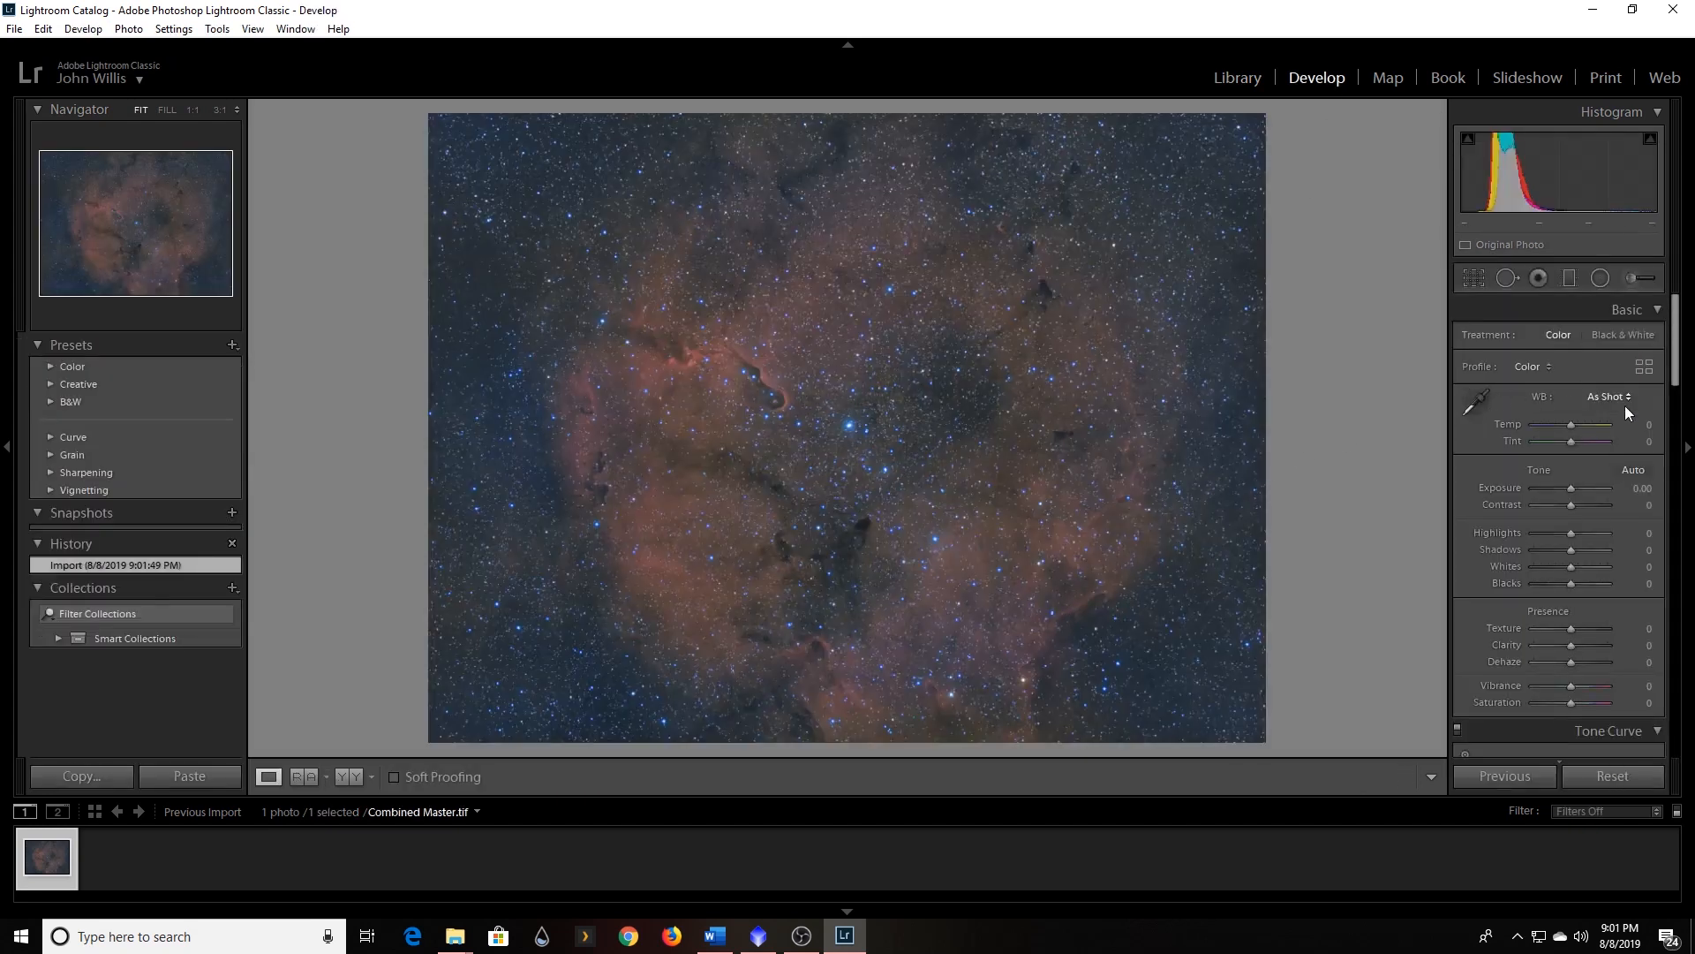
scroll(1596, 506, down, 10)
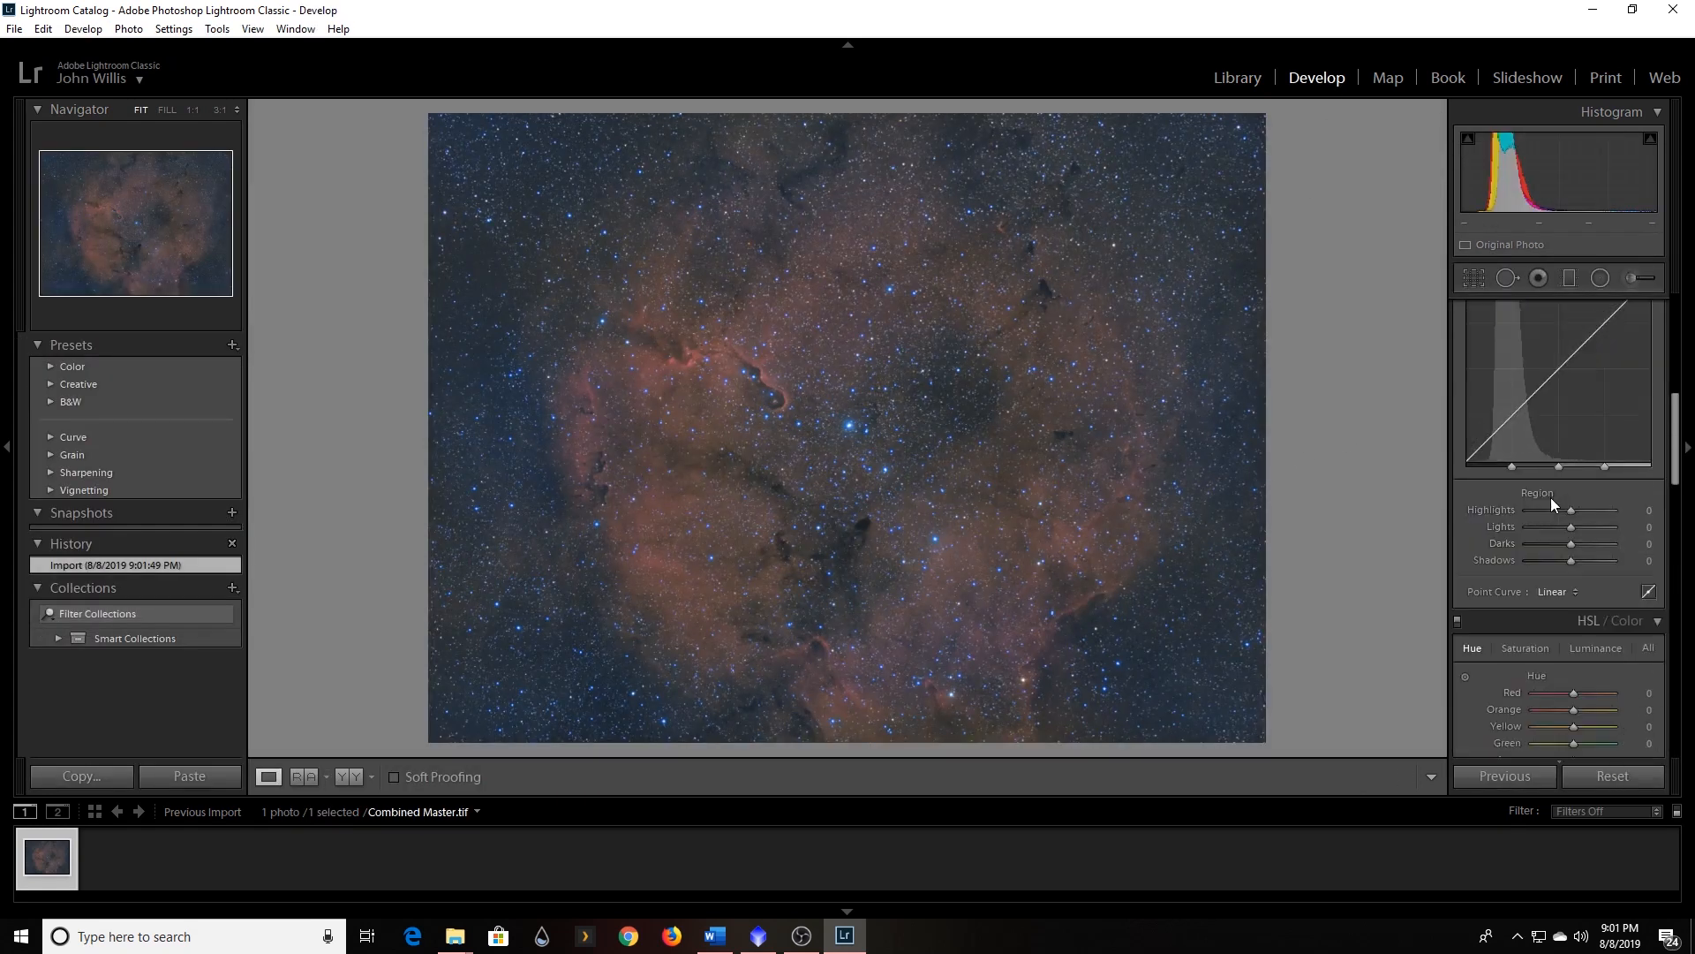
scroll(1554, 580, down, 2)
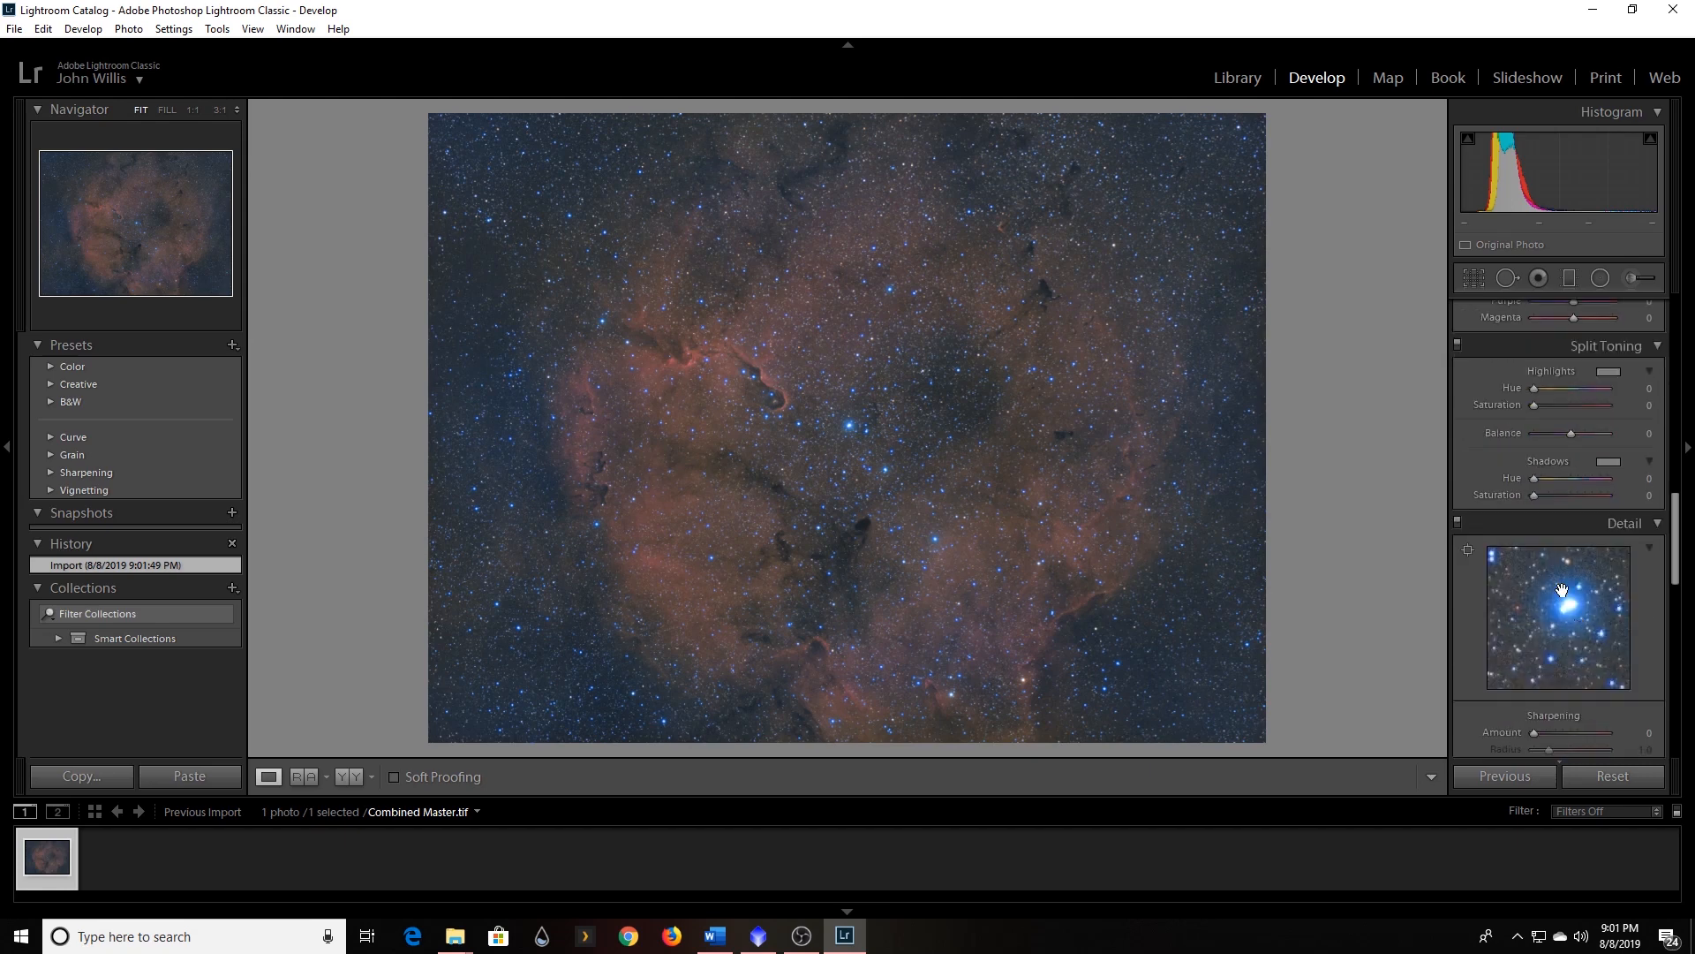
scroll(1490, 547, down, 5)
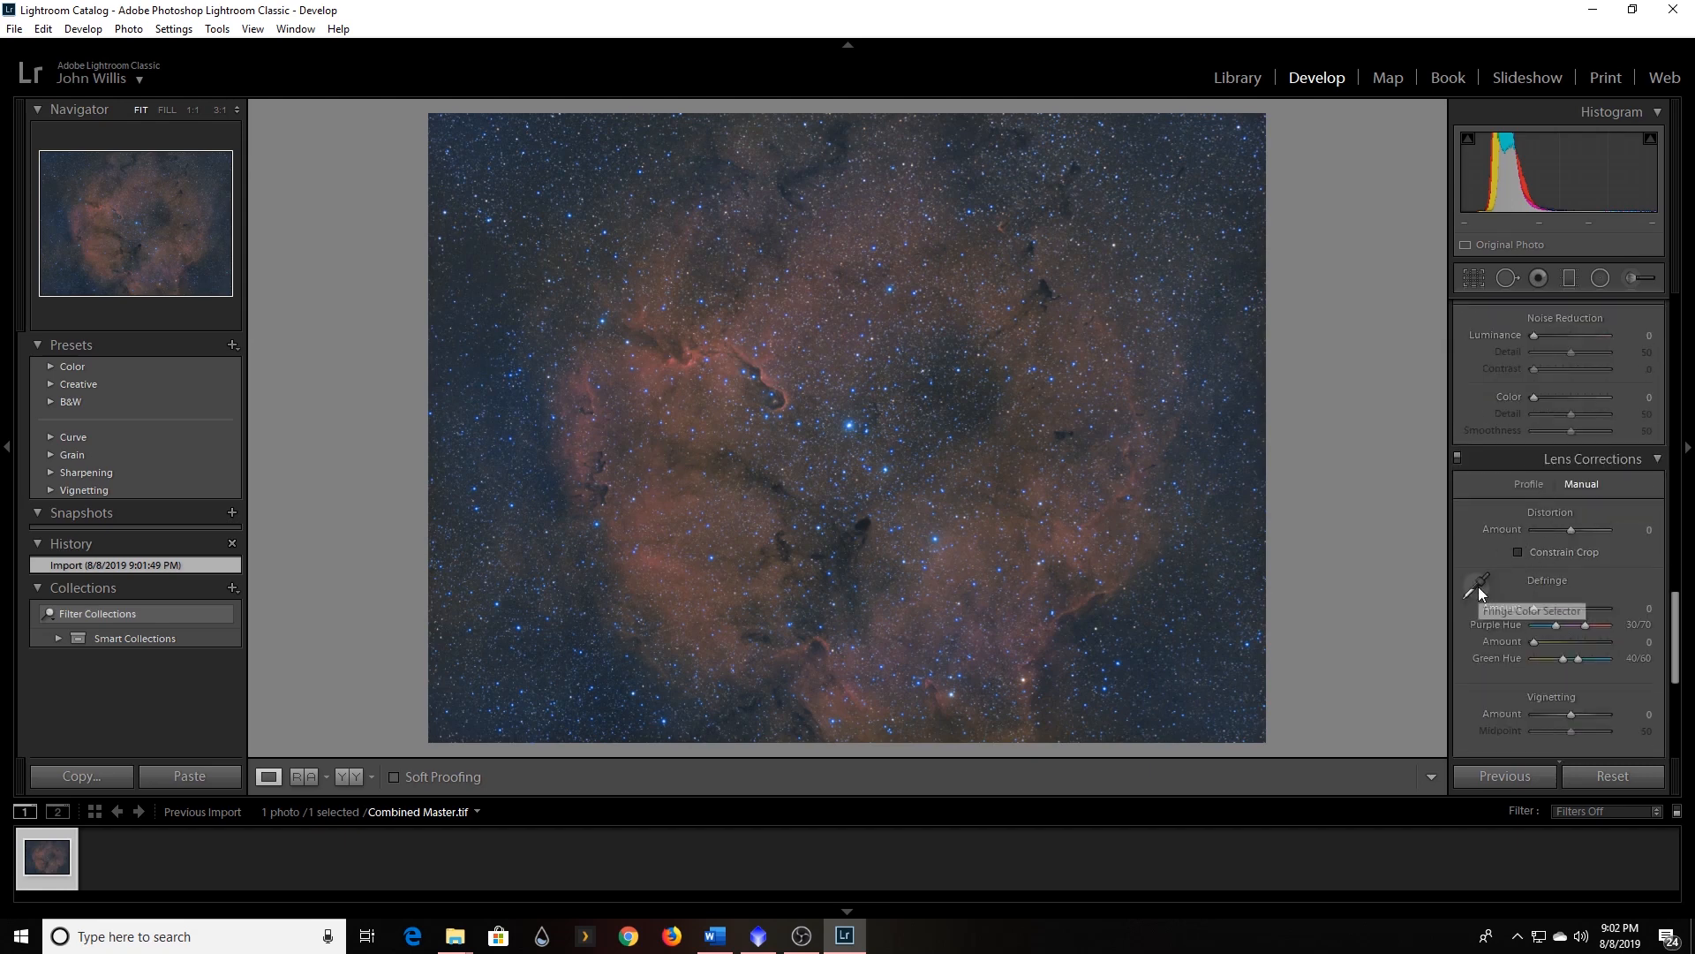
click(1477, 585)
click(1477, 583)
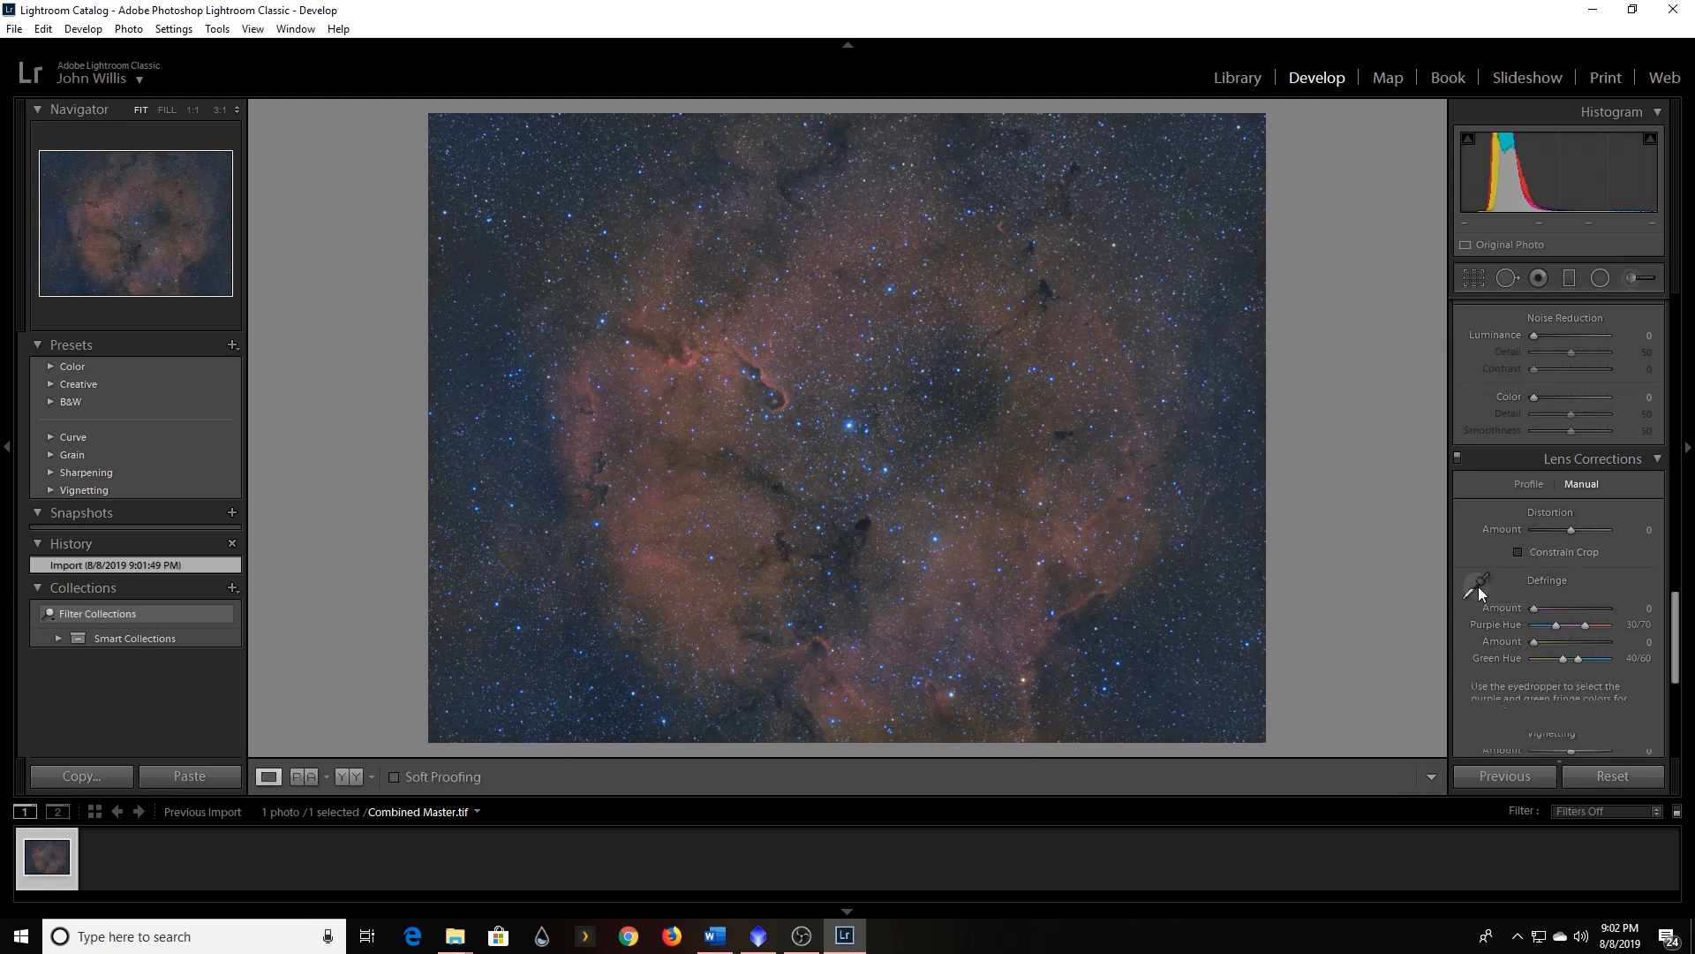
click(848, 431)
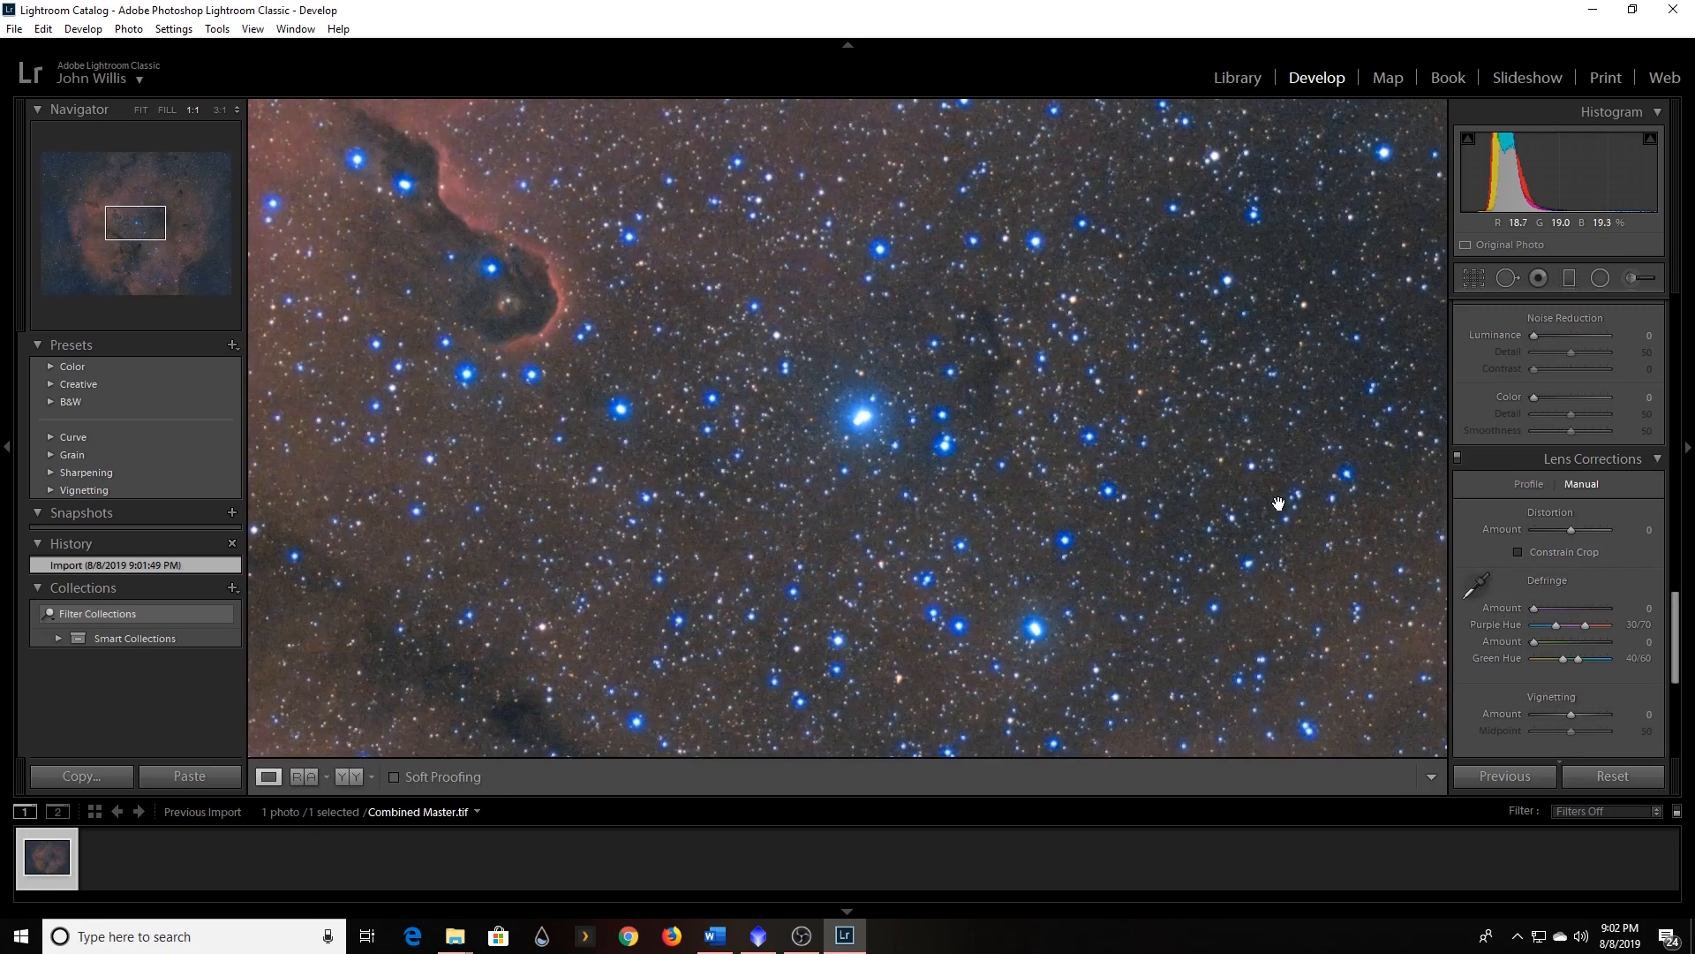
click(1477, 585)
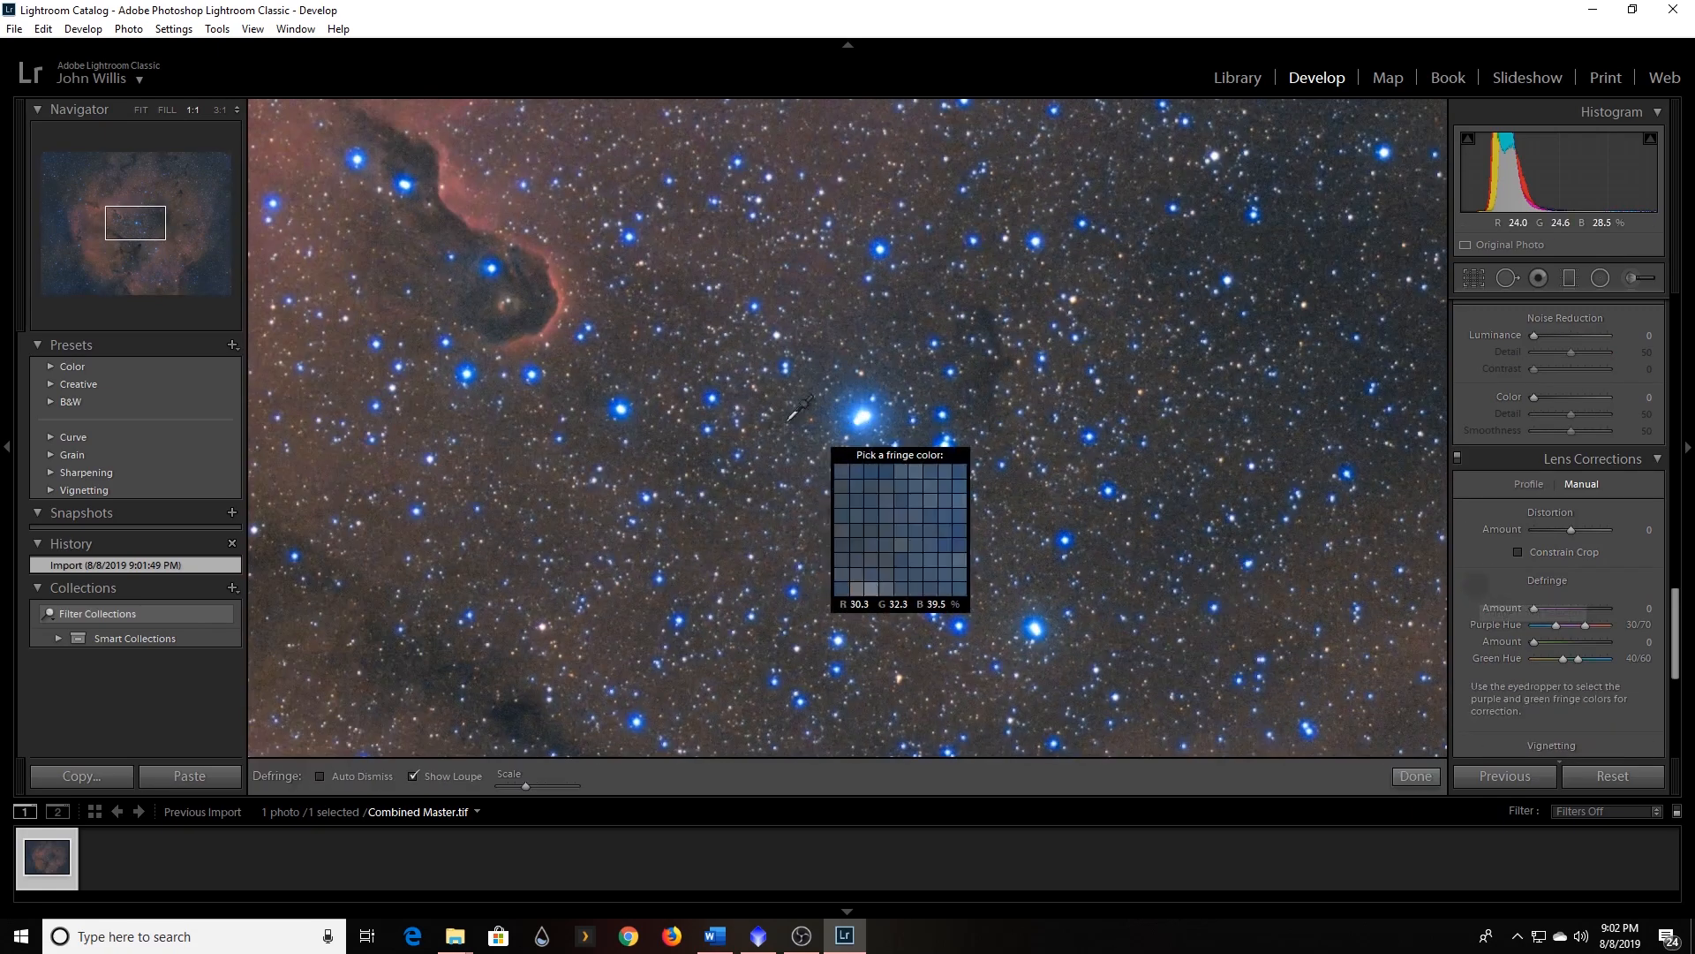
click(621, 399)
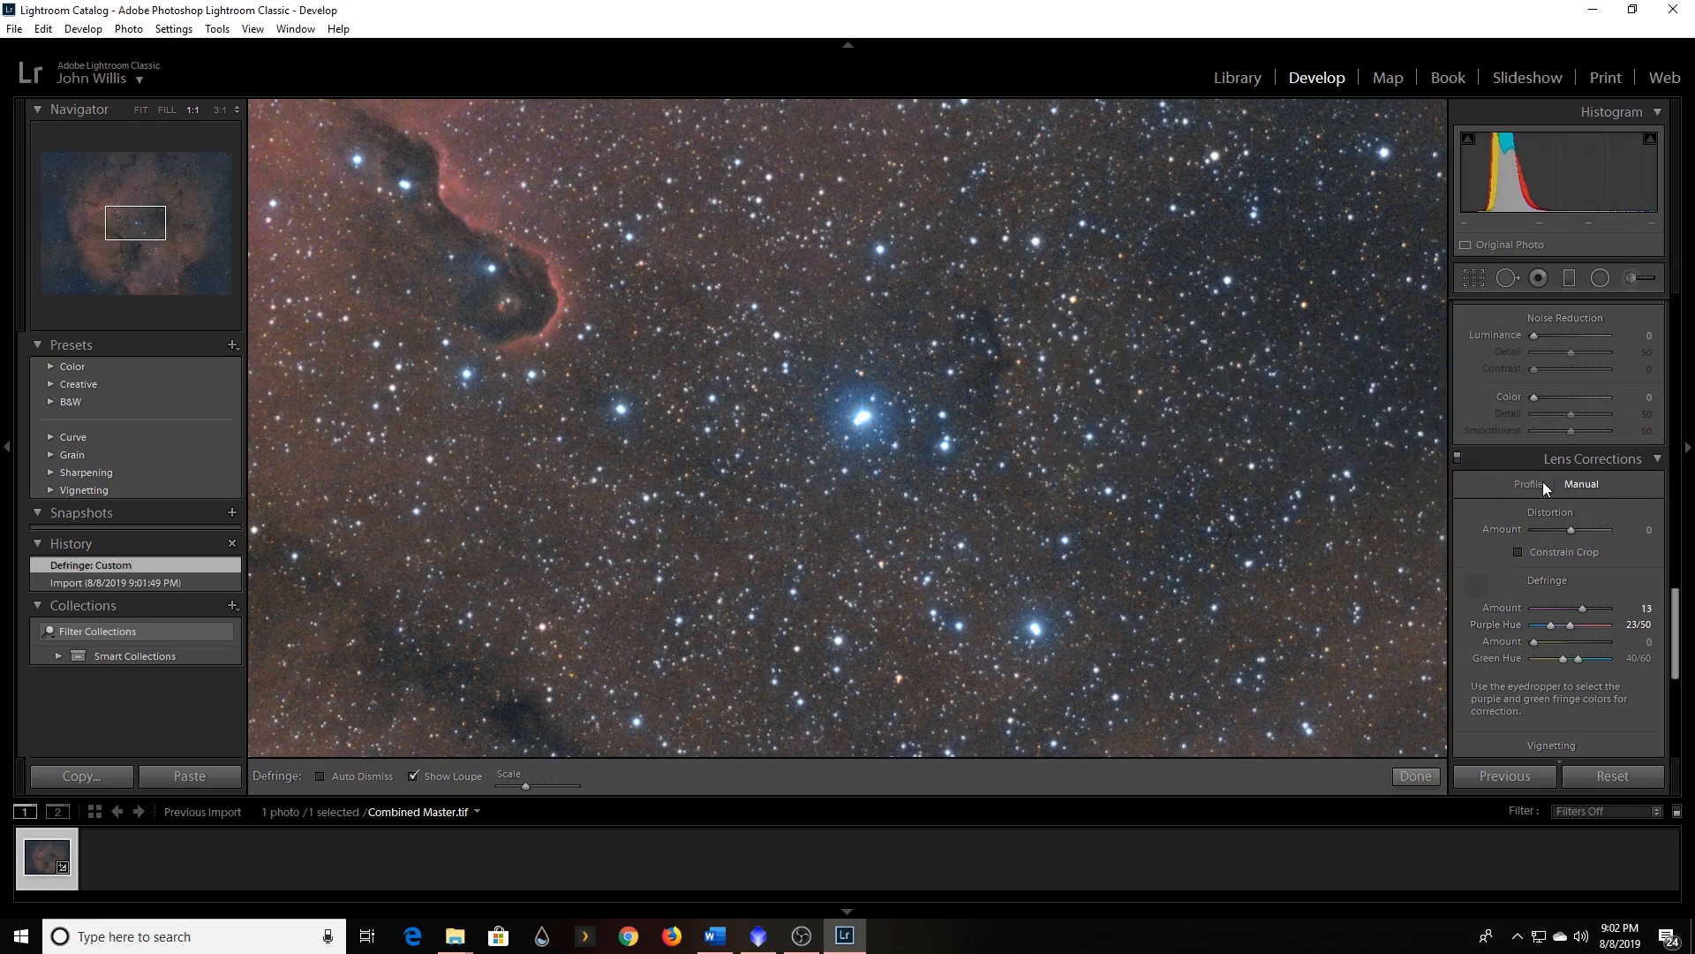
click(1476, 583)
click(953, 406)
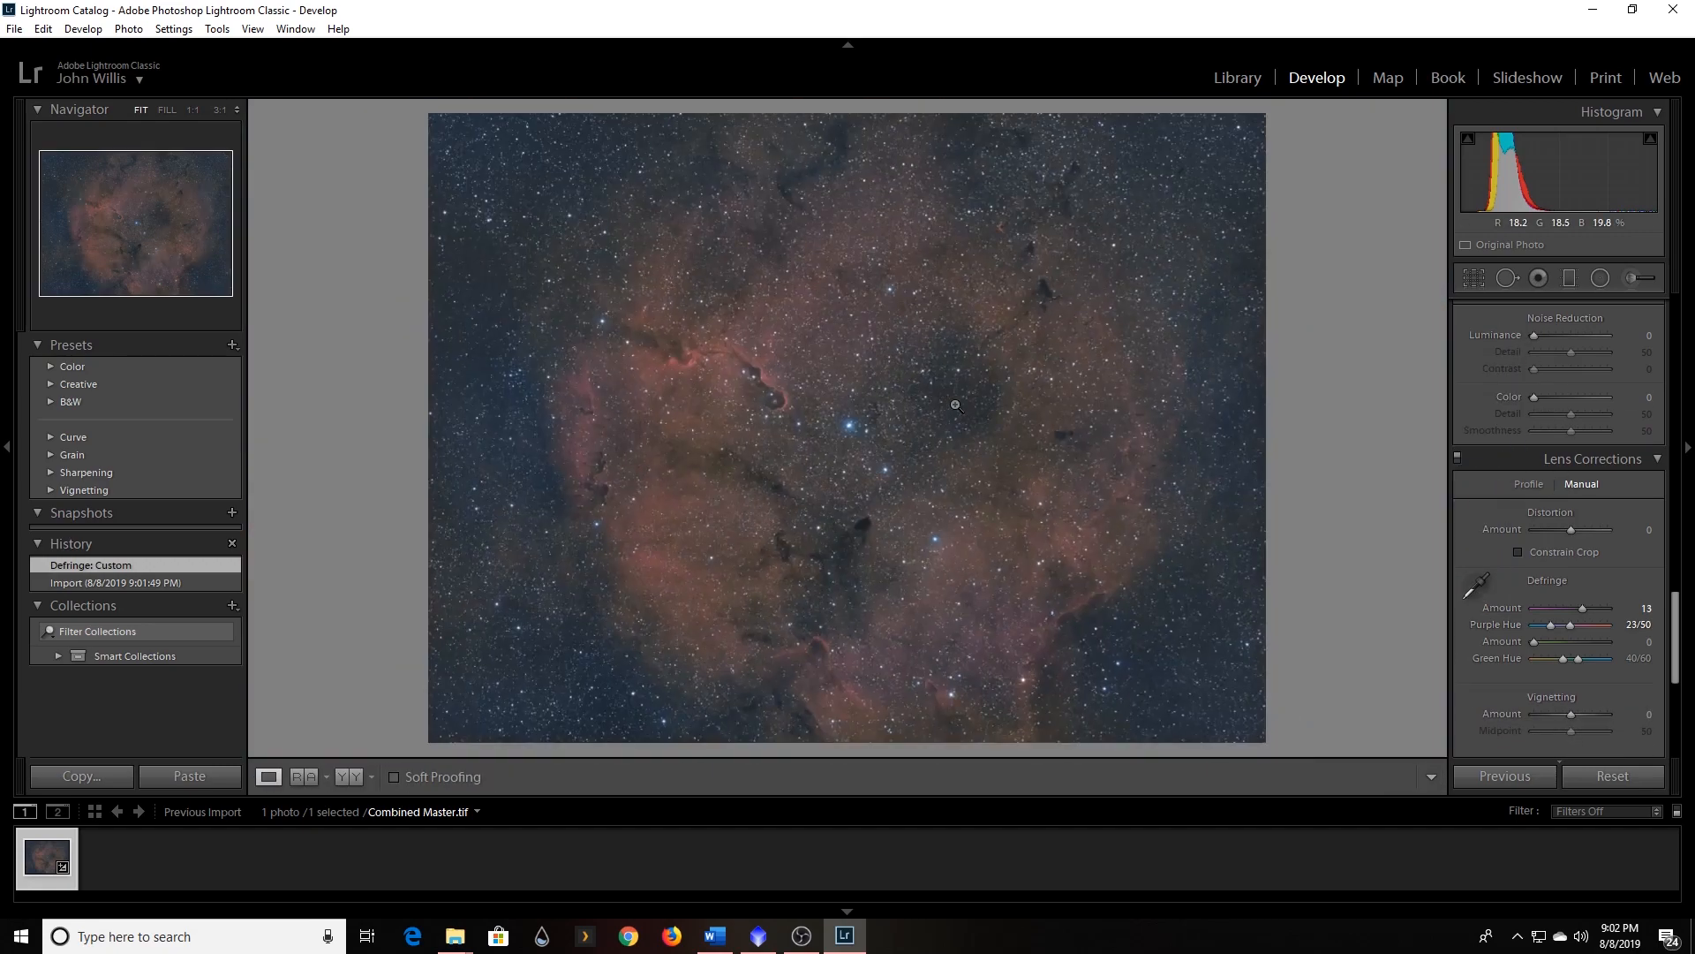
Adjust the image's basic tones to Highlights +12, Shadows -50, Whites +7 and Blacks -36.
scroll(1595, 470, up, 10)
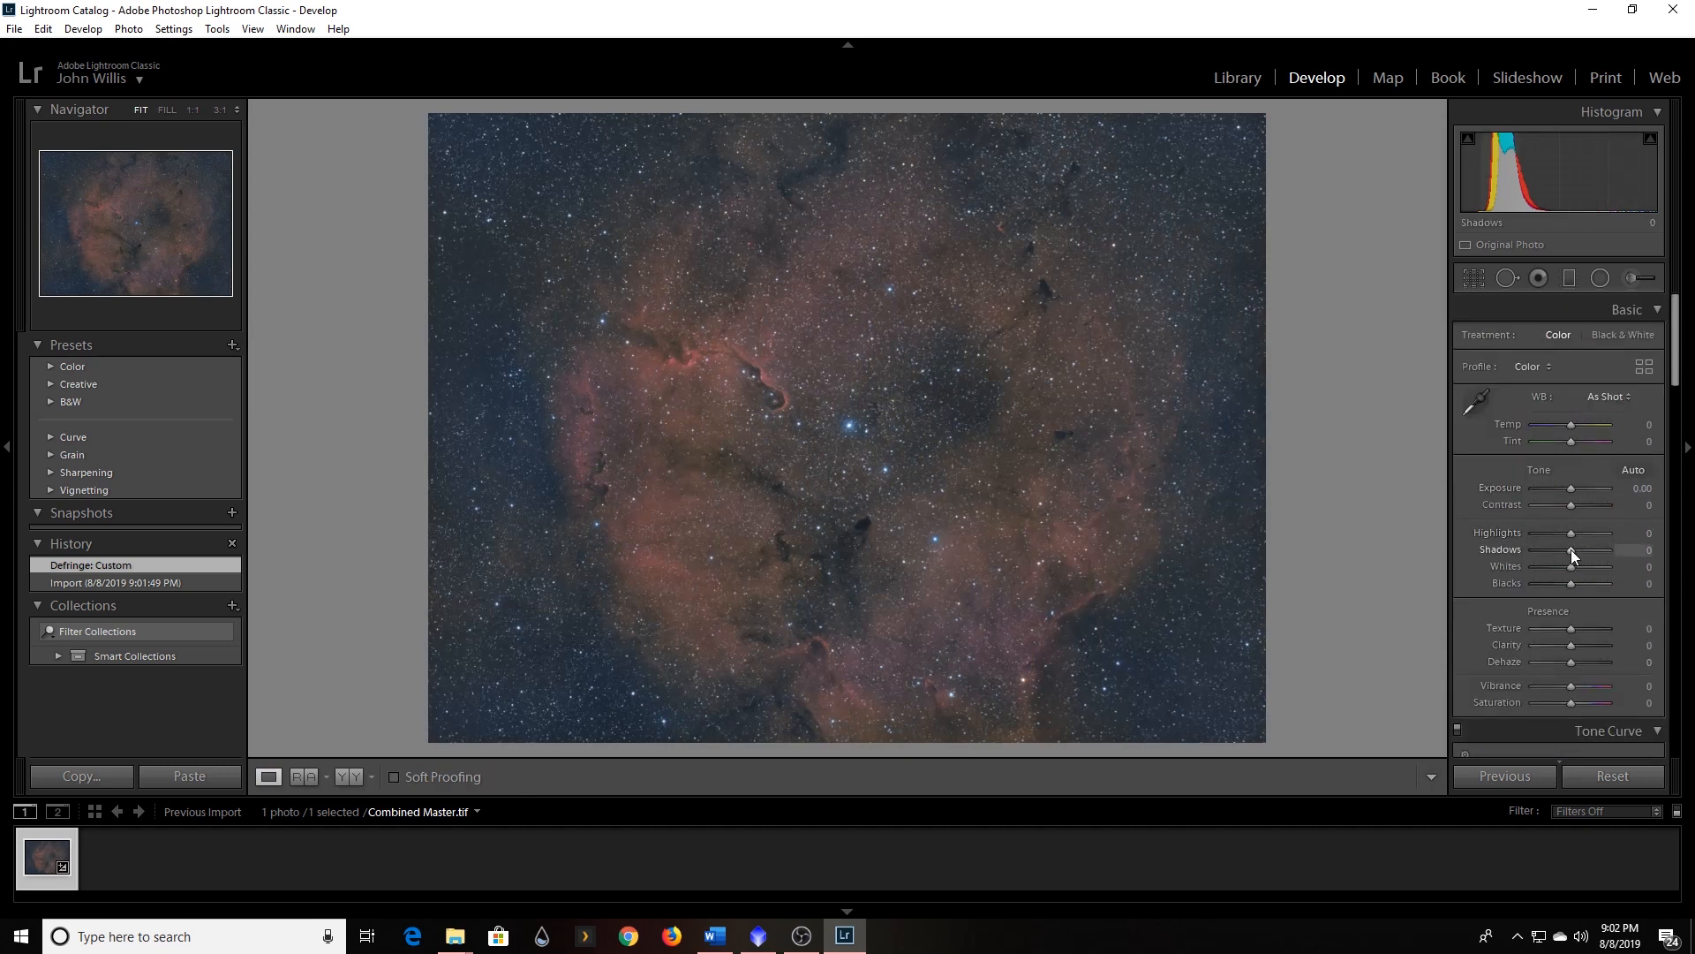
drag(1571, 549, 1564, 550)
drag(1542, 549, 1559, 579)
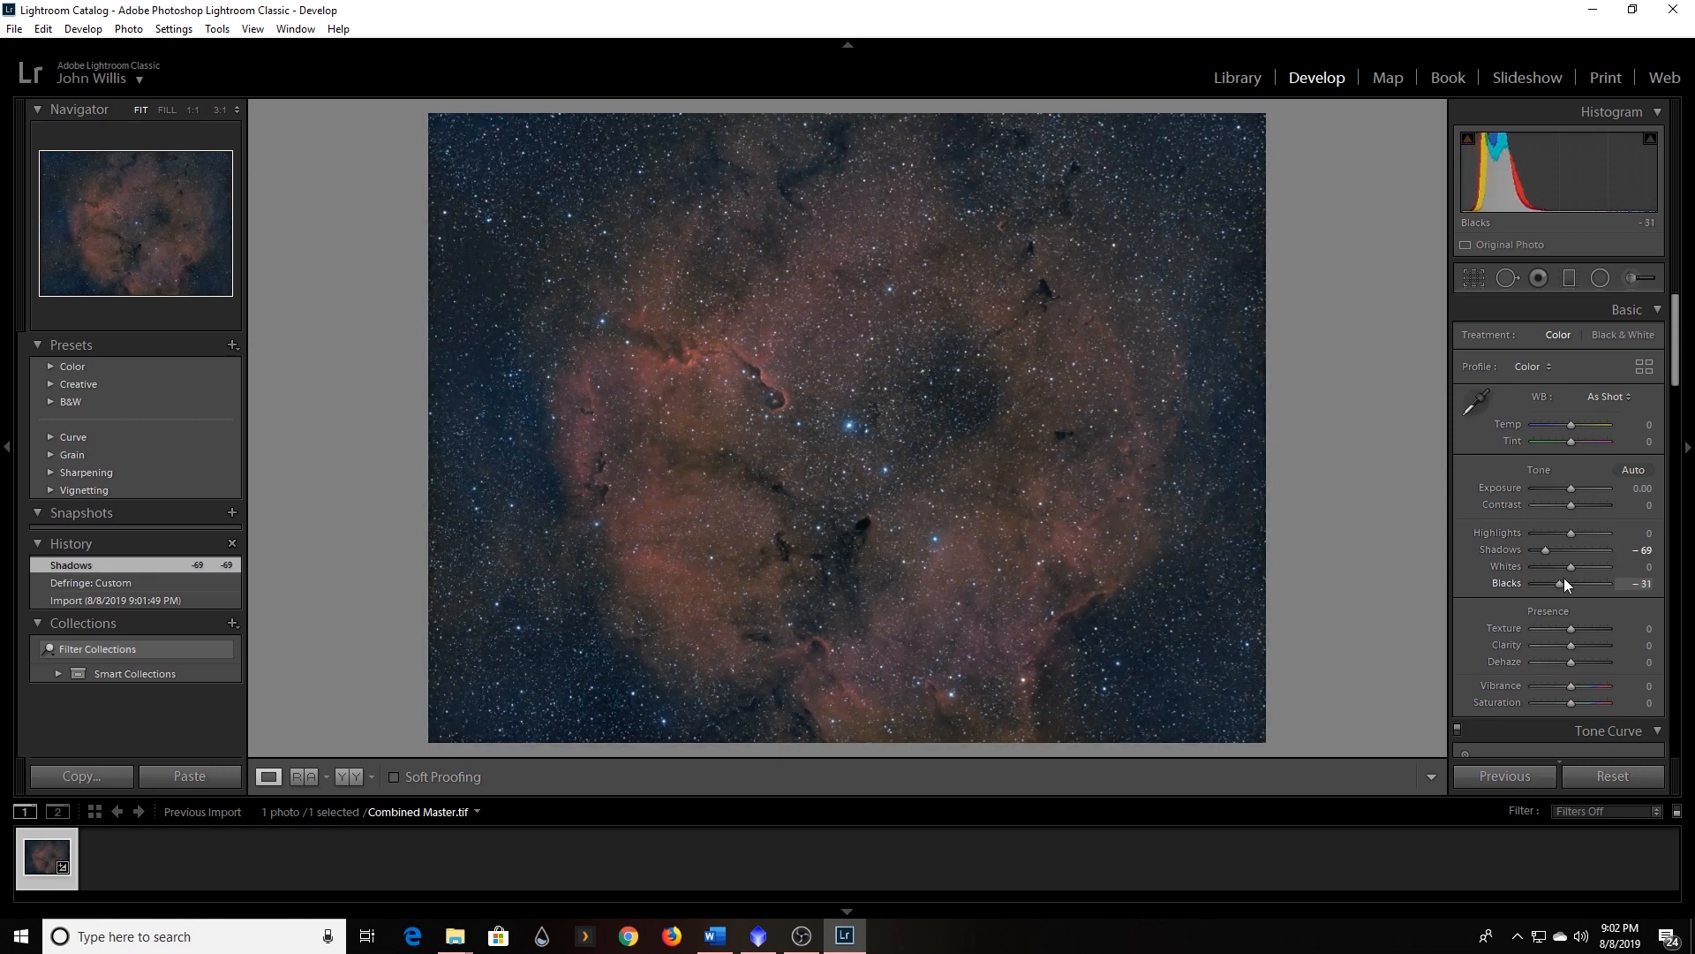
mouse_move(1564, 579)
mouse_down()
mouse_move(1555, 549)
mouse_move(1576, 528)
mouse_move(1590, 563)
mouse_move(1574, 565)
mouse_up()
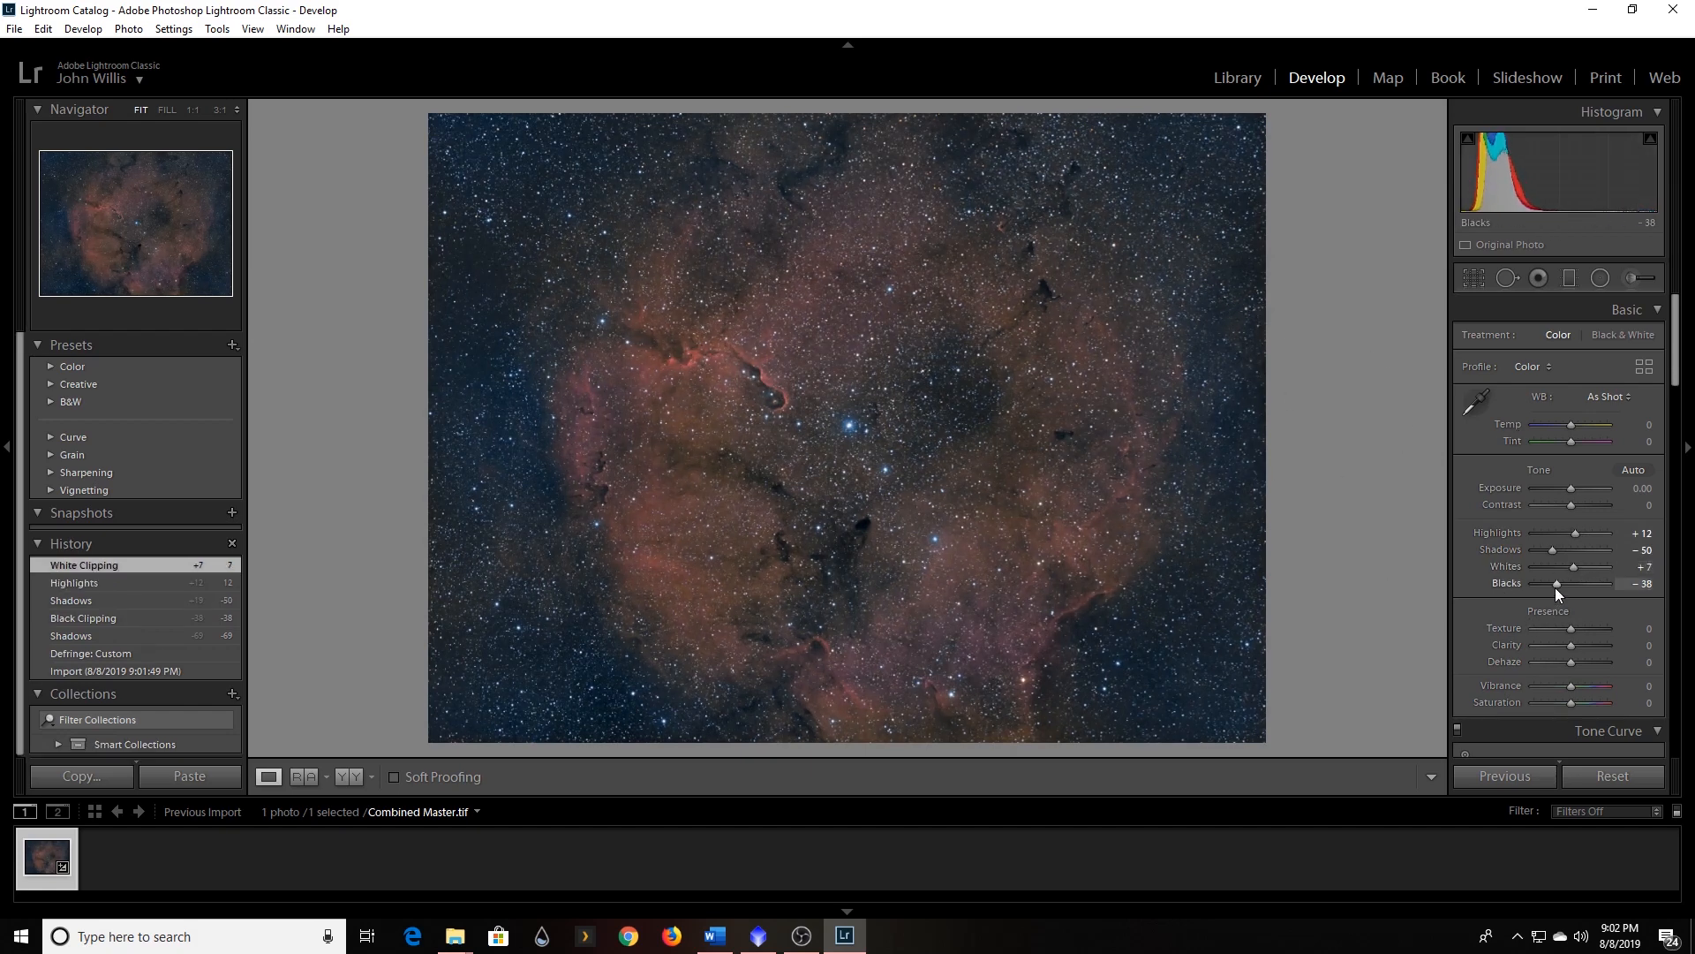
drag(1559, 583, 1560, 583)
Check the dark nebula cloud close up and set Blacks to -7.
click(875, 531)
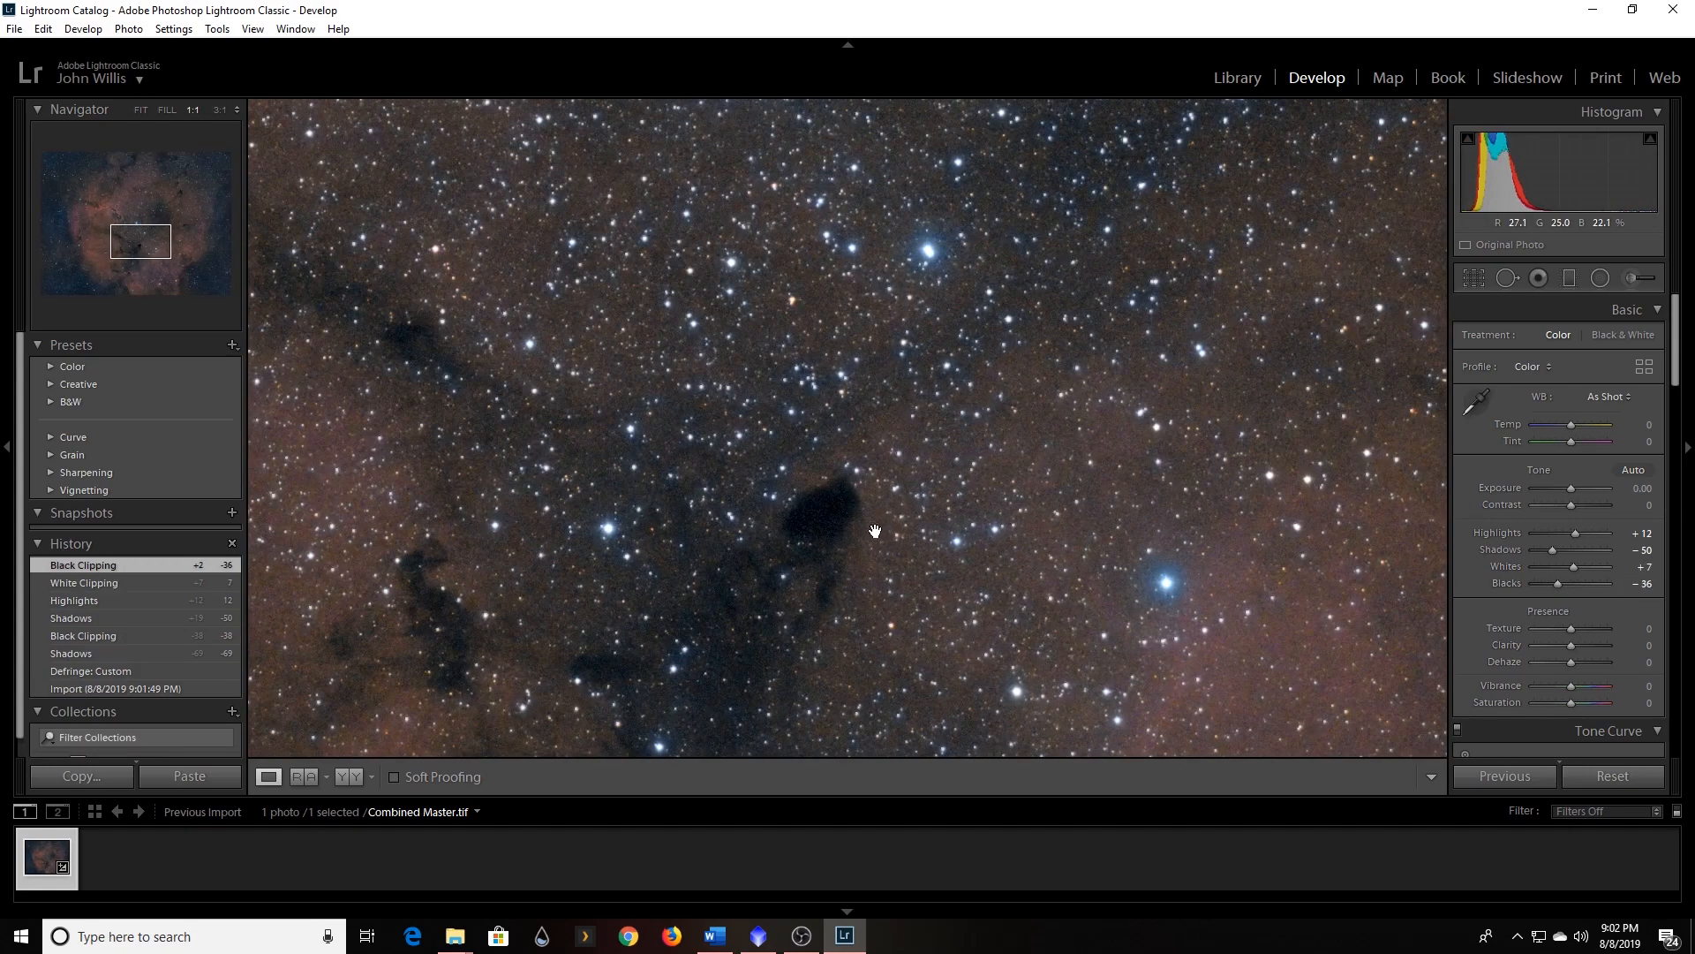
drag(1558, 585, 1568, 581)
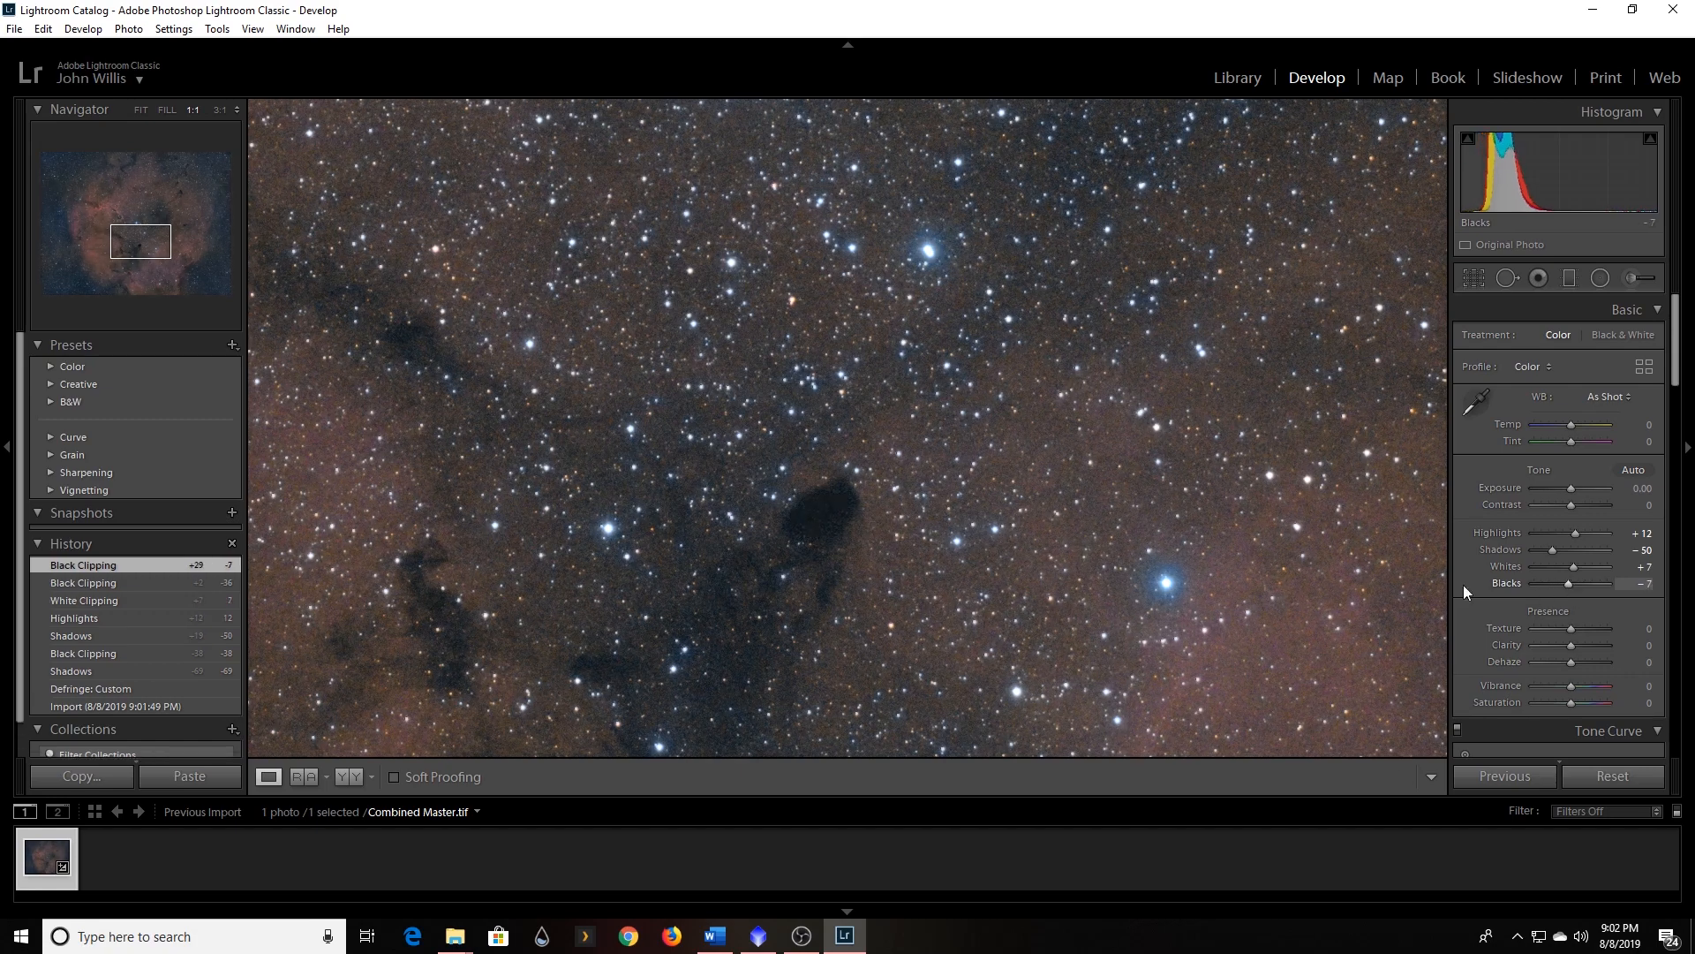
click(758, 483)
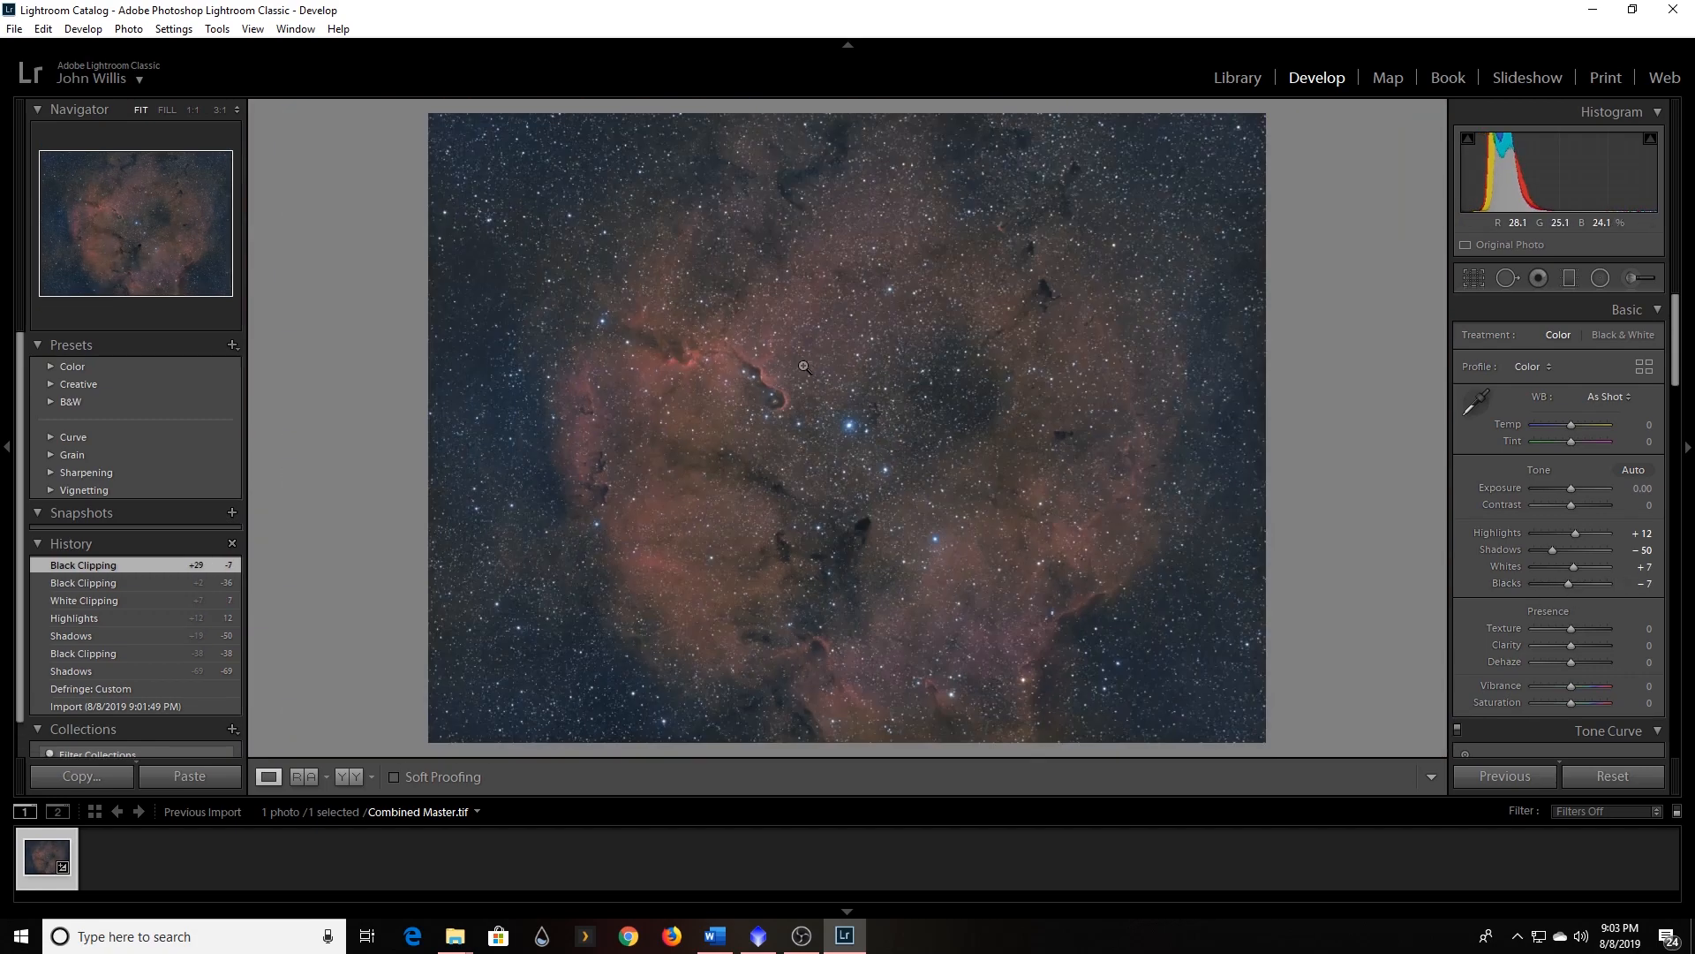
Adjust the tone curve directly on the image, setting Darks to +16 and Shadows to -62.
scroll(1602, 617, down, 3)
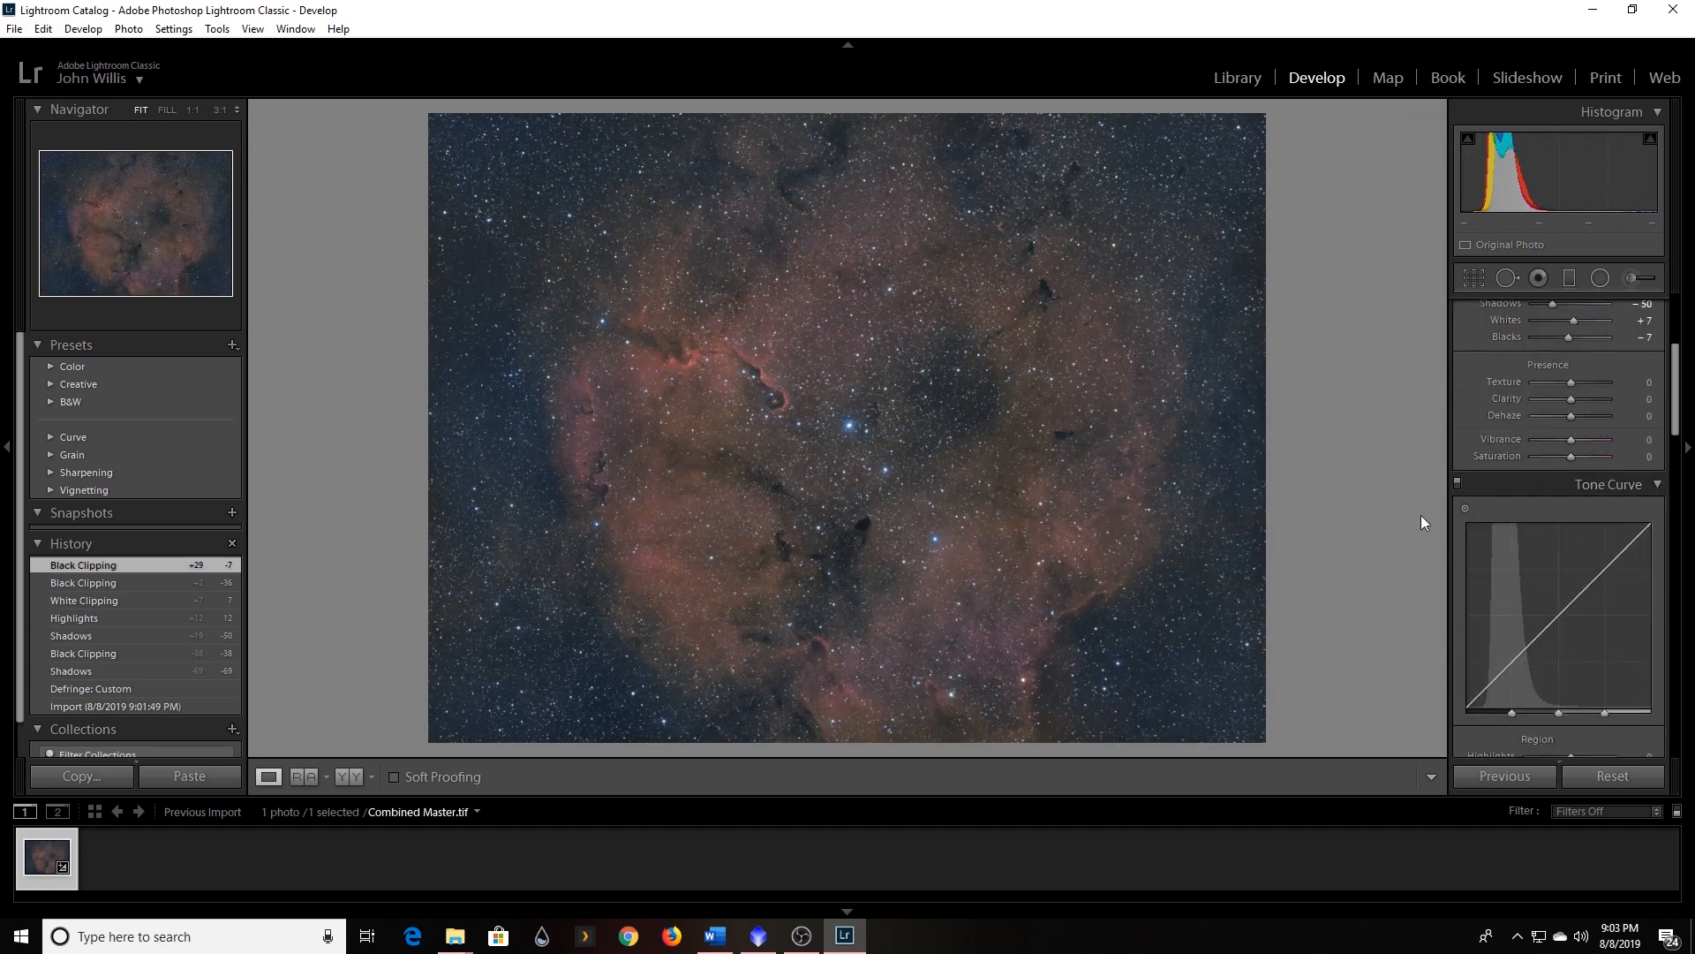
click(1465, 509)
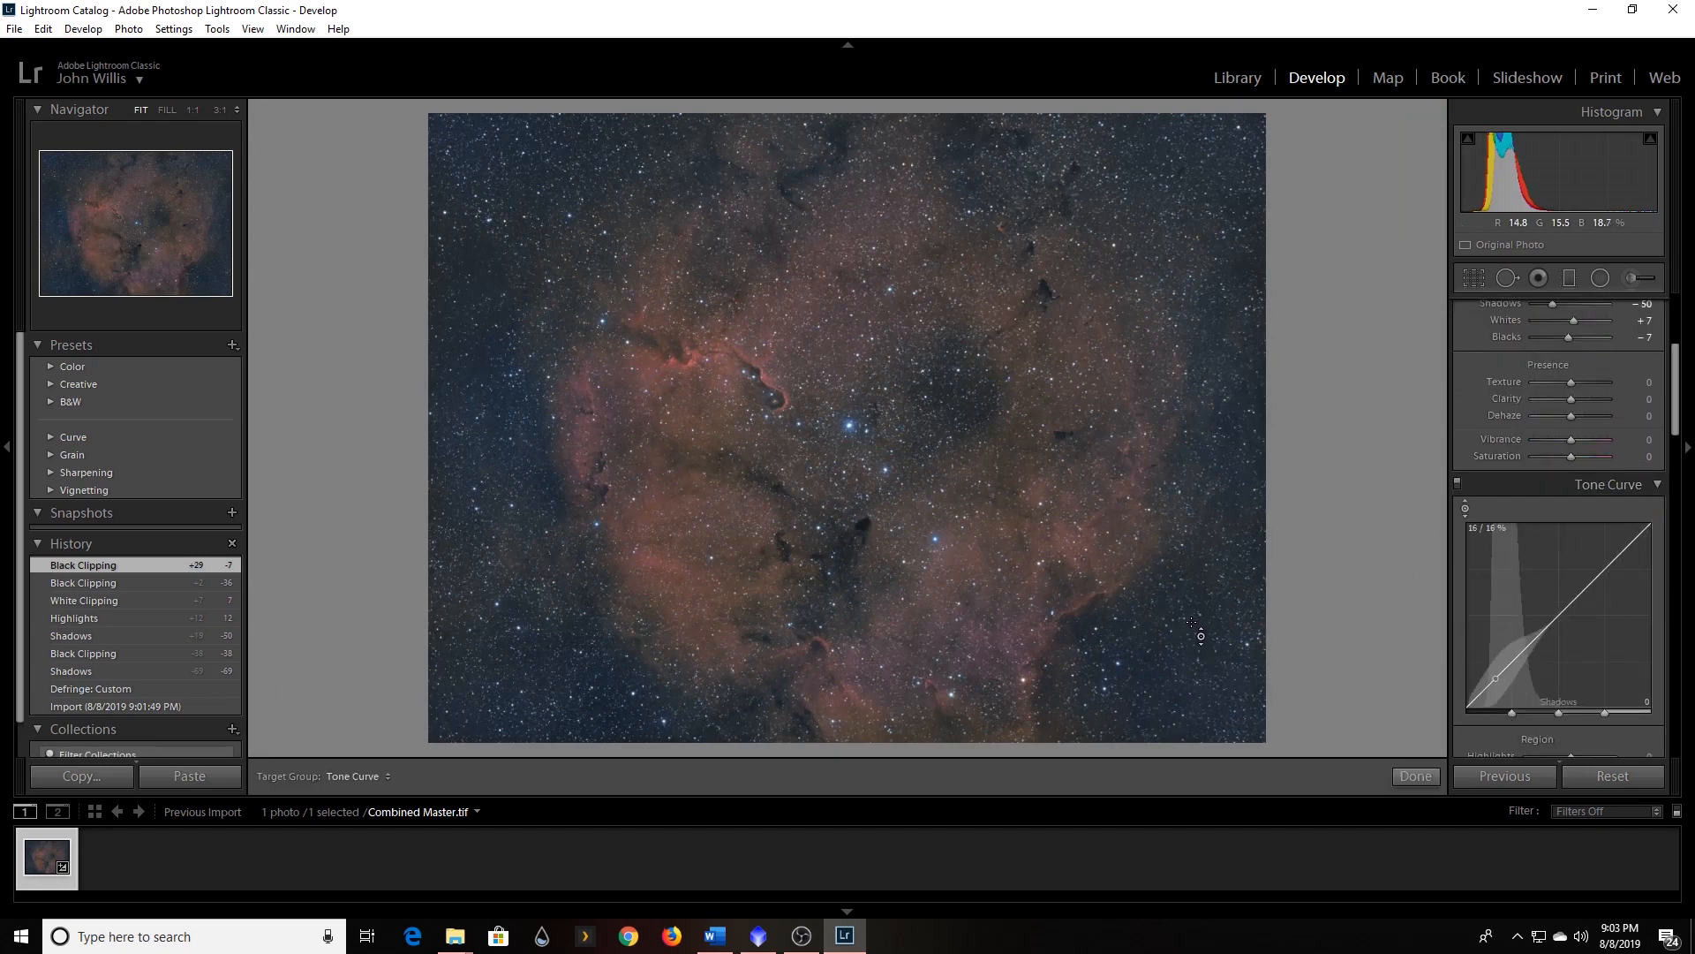
drag(962, 388, 962, 418)
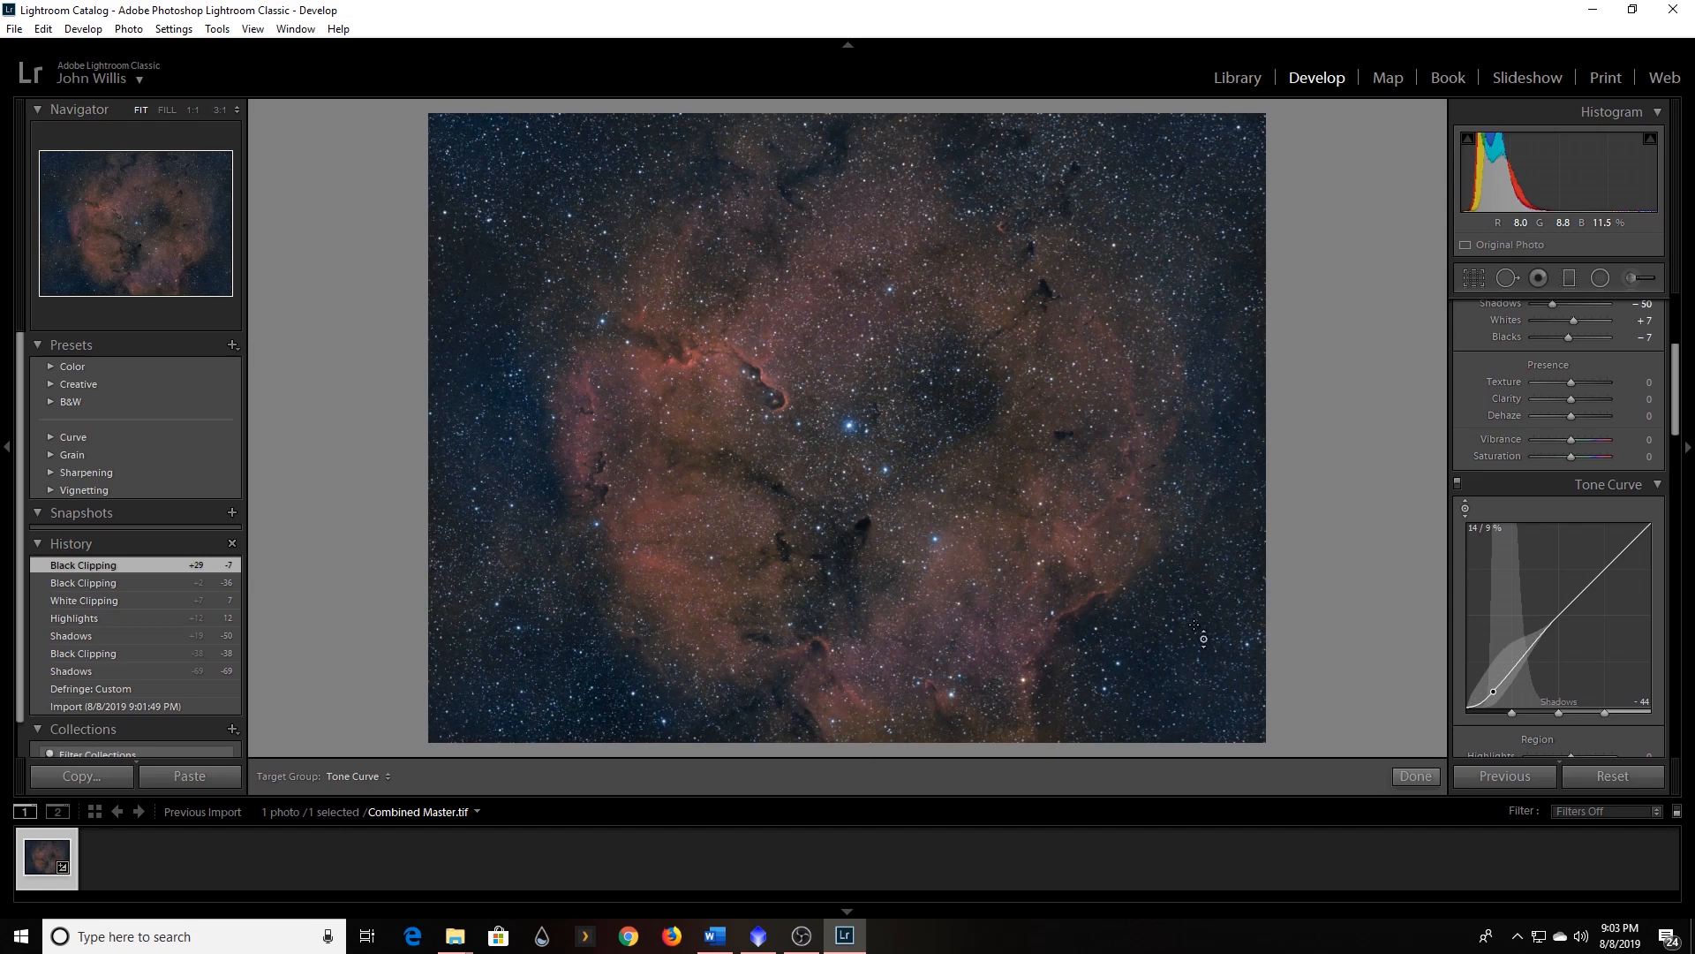
drag(962, 430, 962, 433)
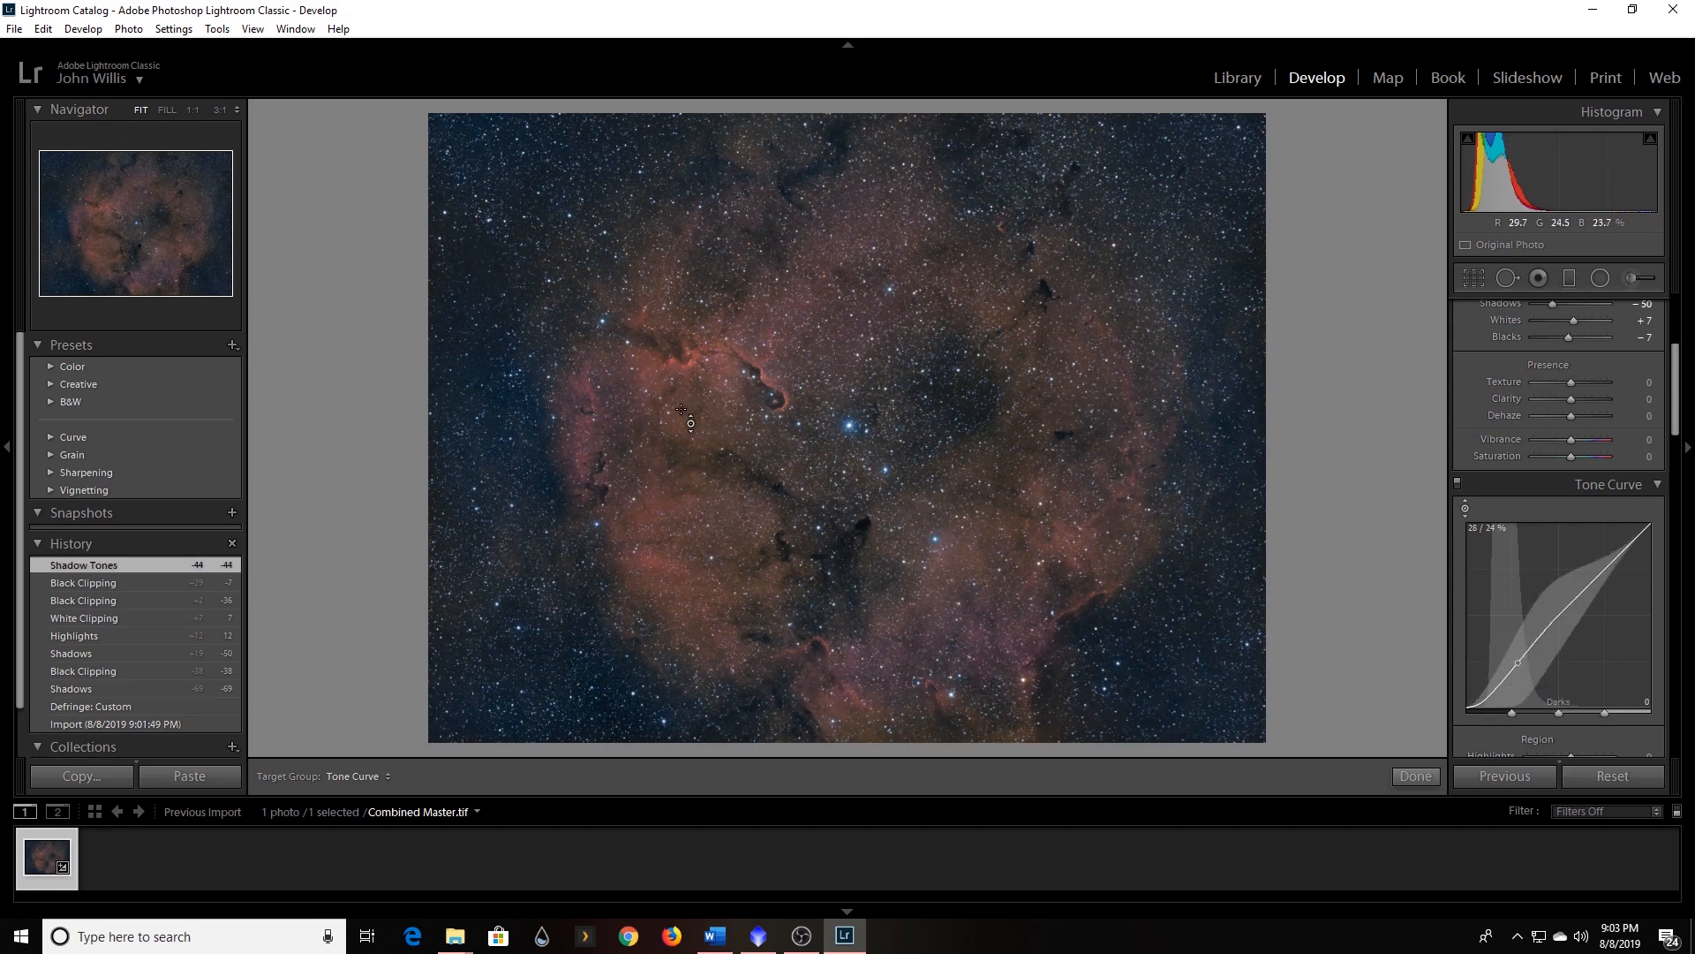
drag(1051, 397, 1051, 379)
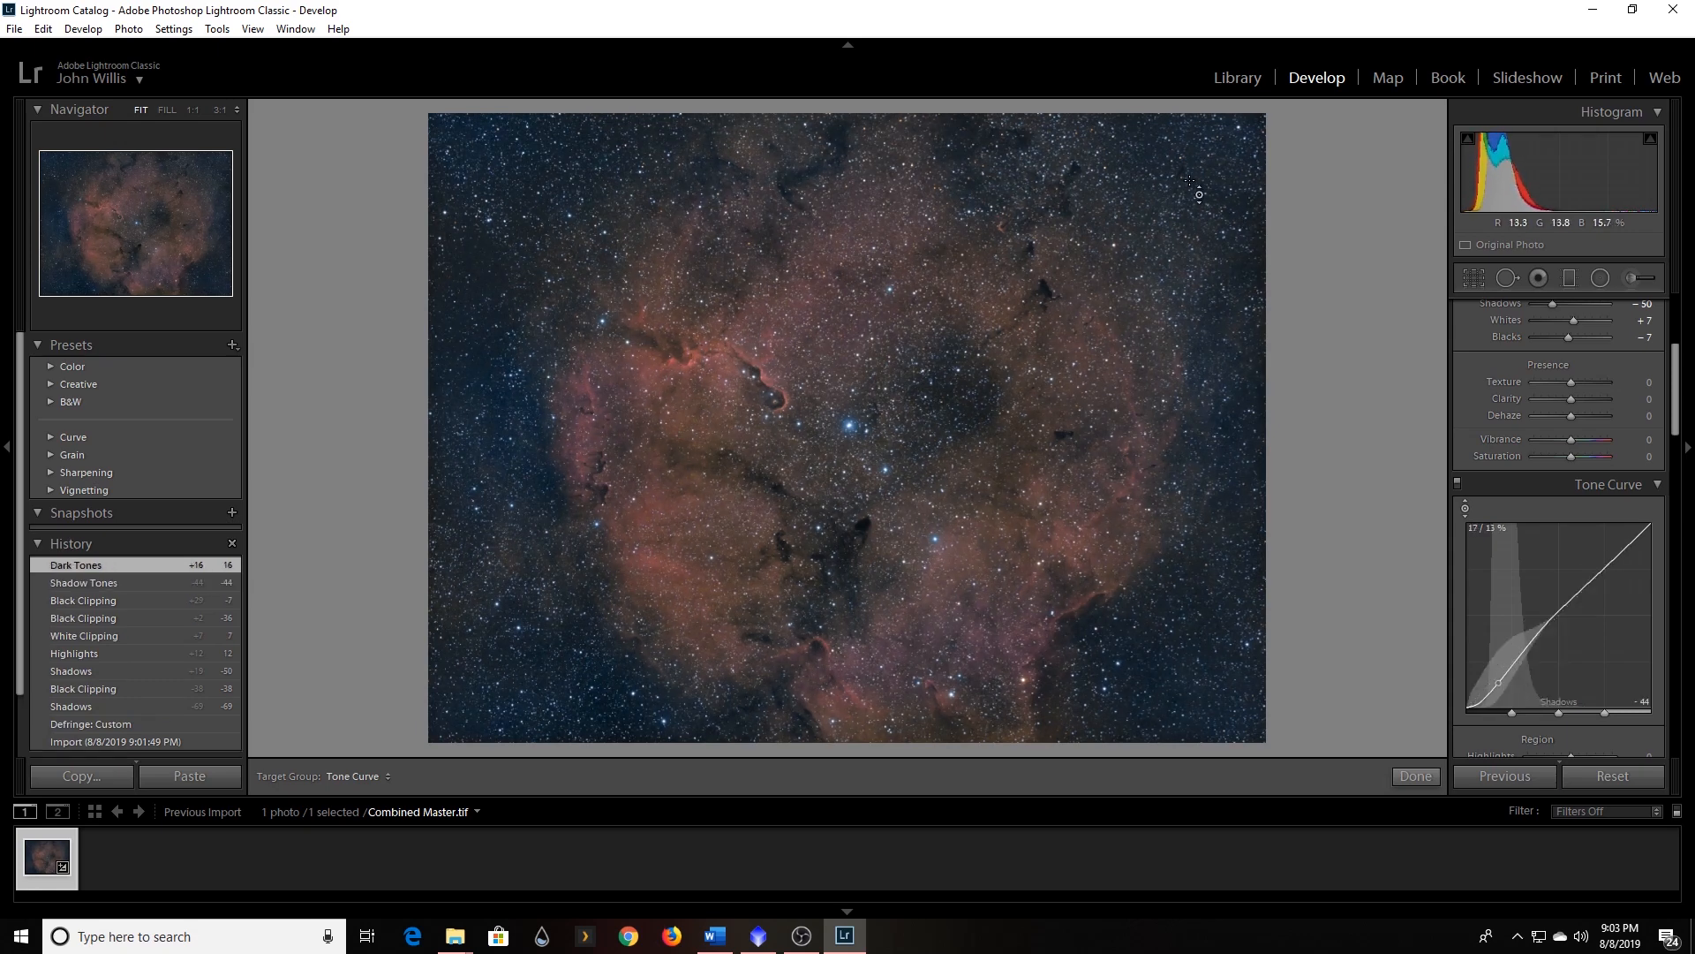
drag(1221, 177, 1221, 194)
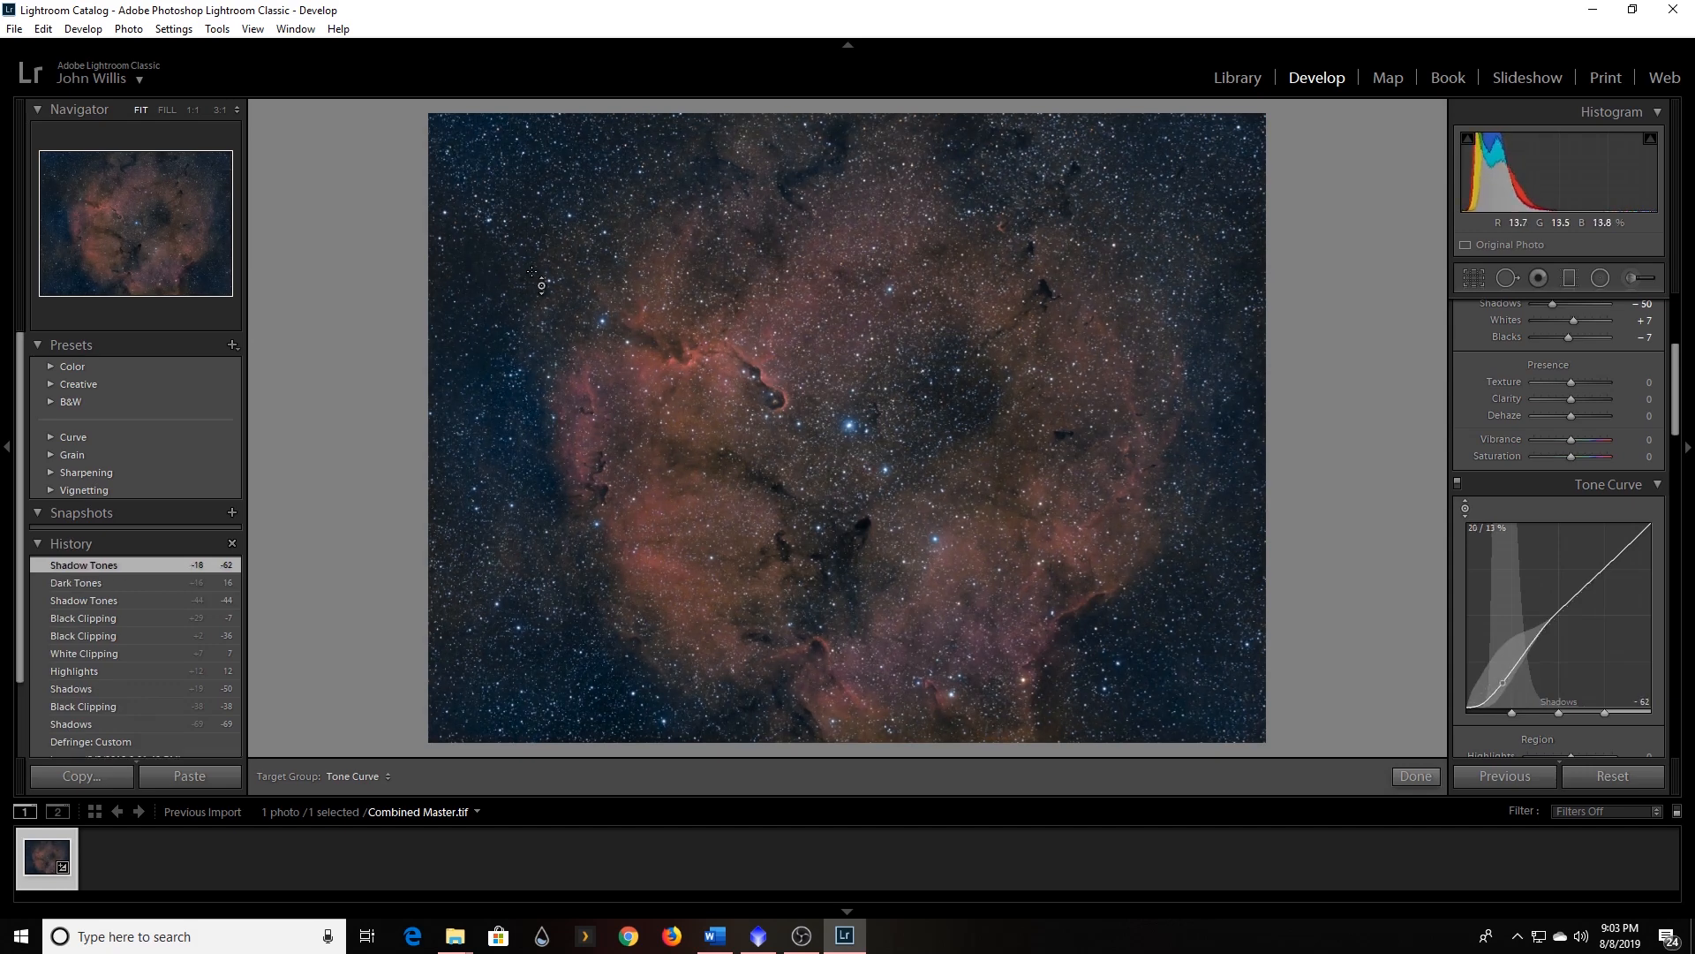
click(1465, 509)
Set the red saturation to +22 and check the elephant trunk area close up.
scroll(1570, 571, down, 5)
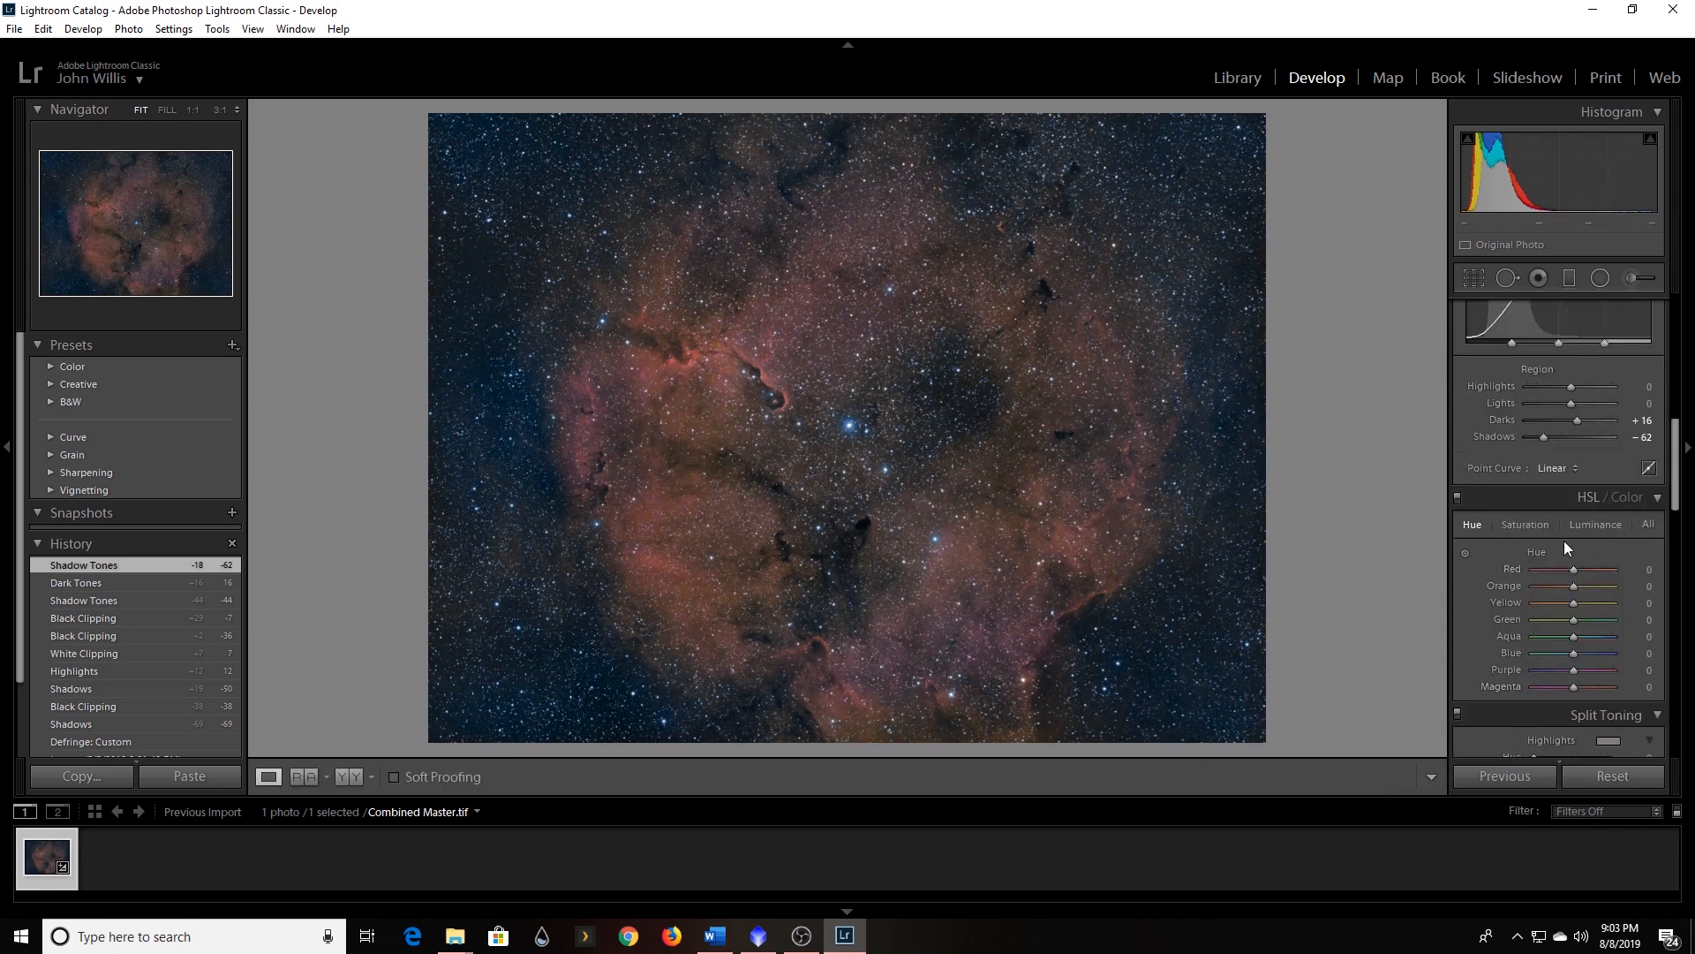
click(1510, 525)
drag(1577, 567, 1586, 571)
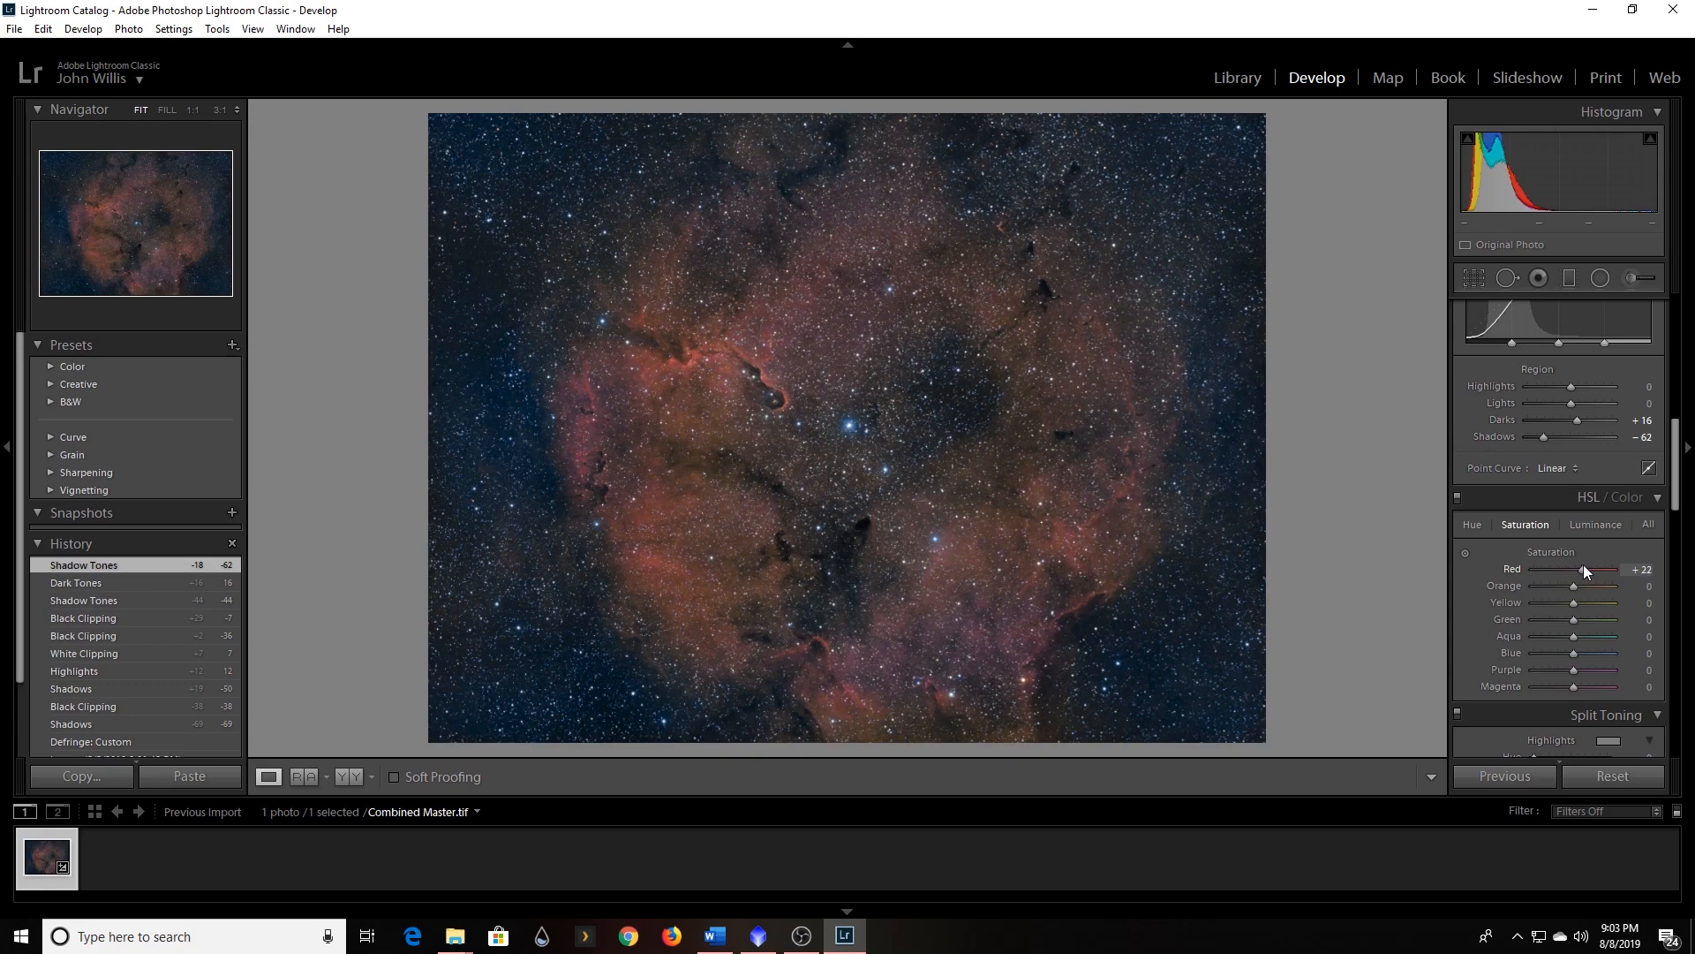
click(762, 389)
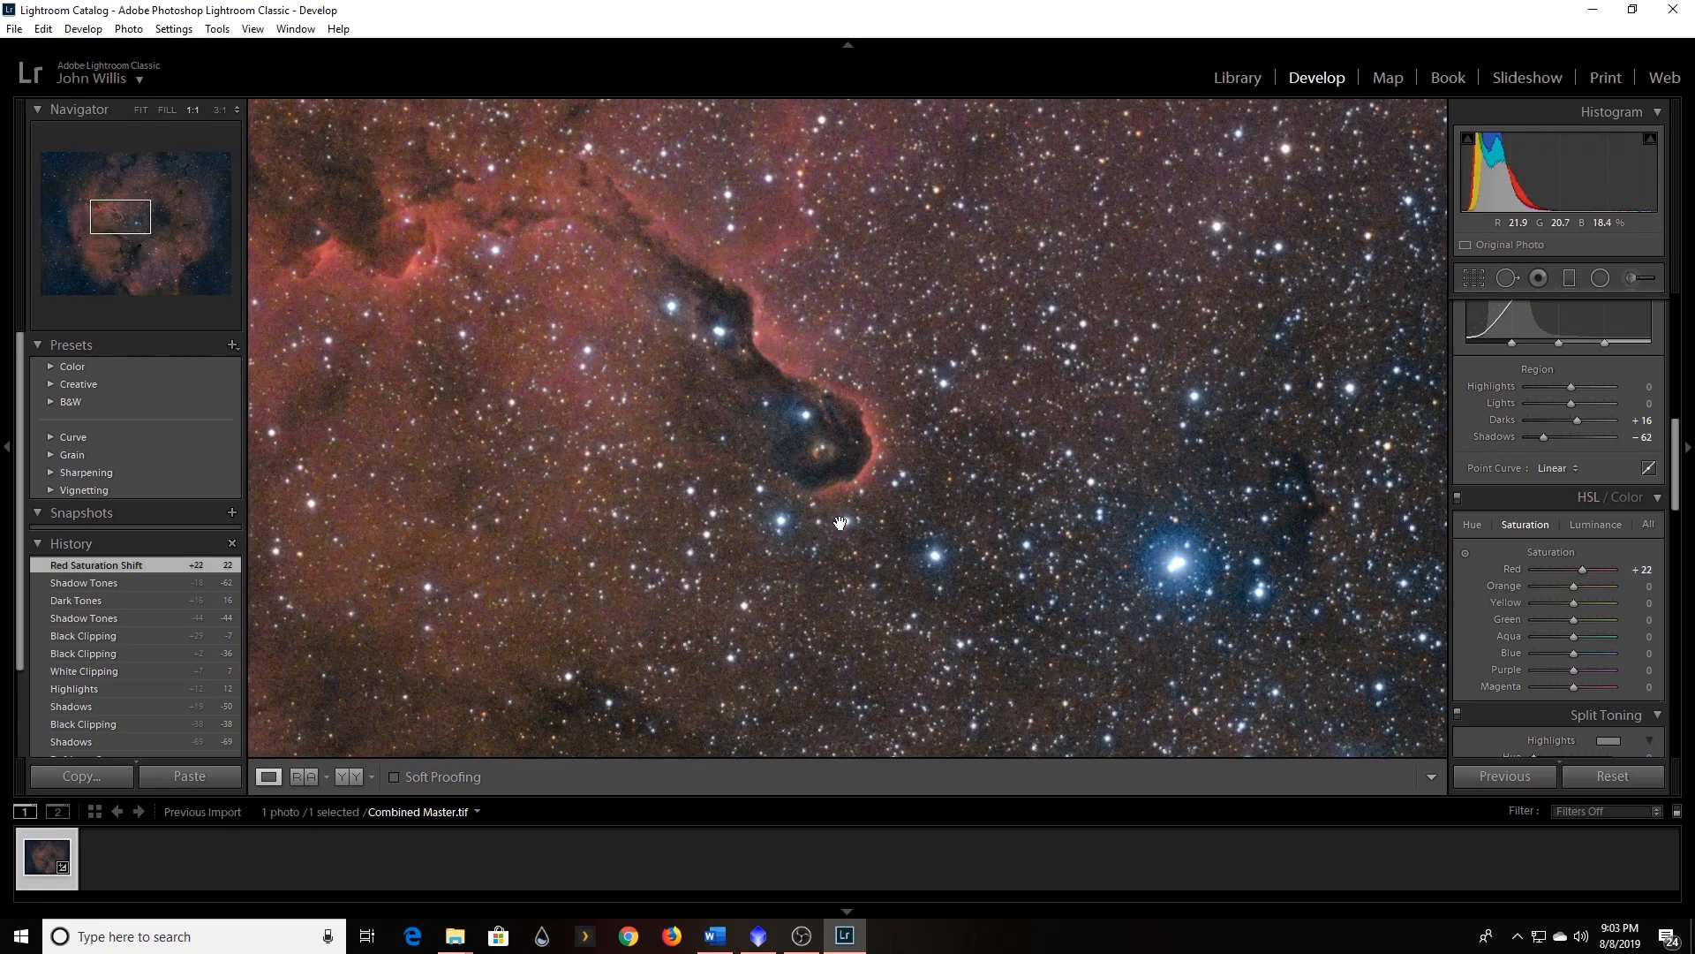
click(398, 259)
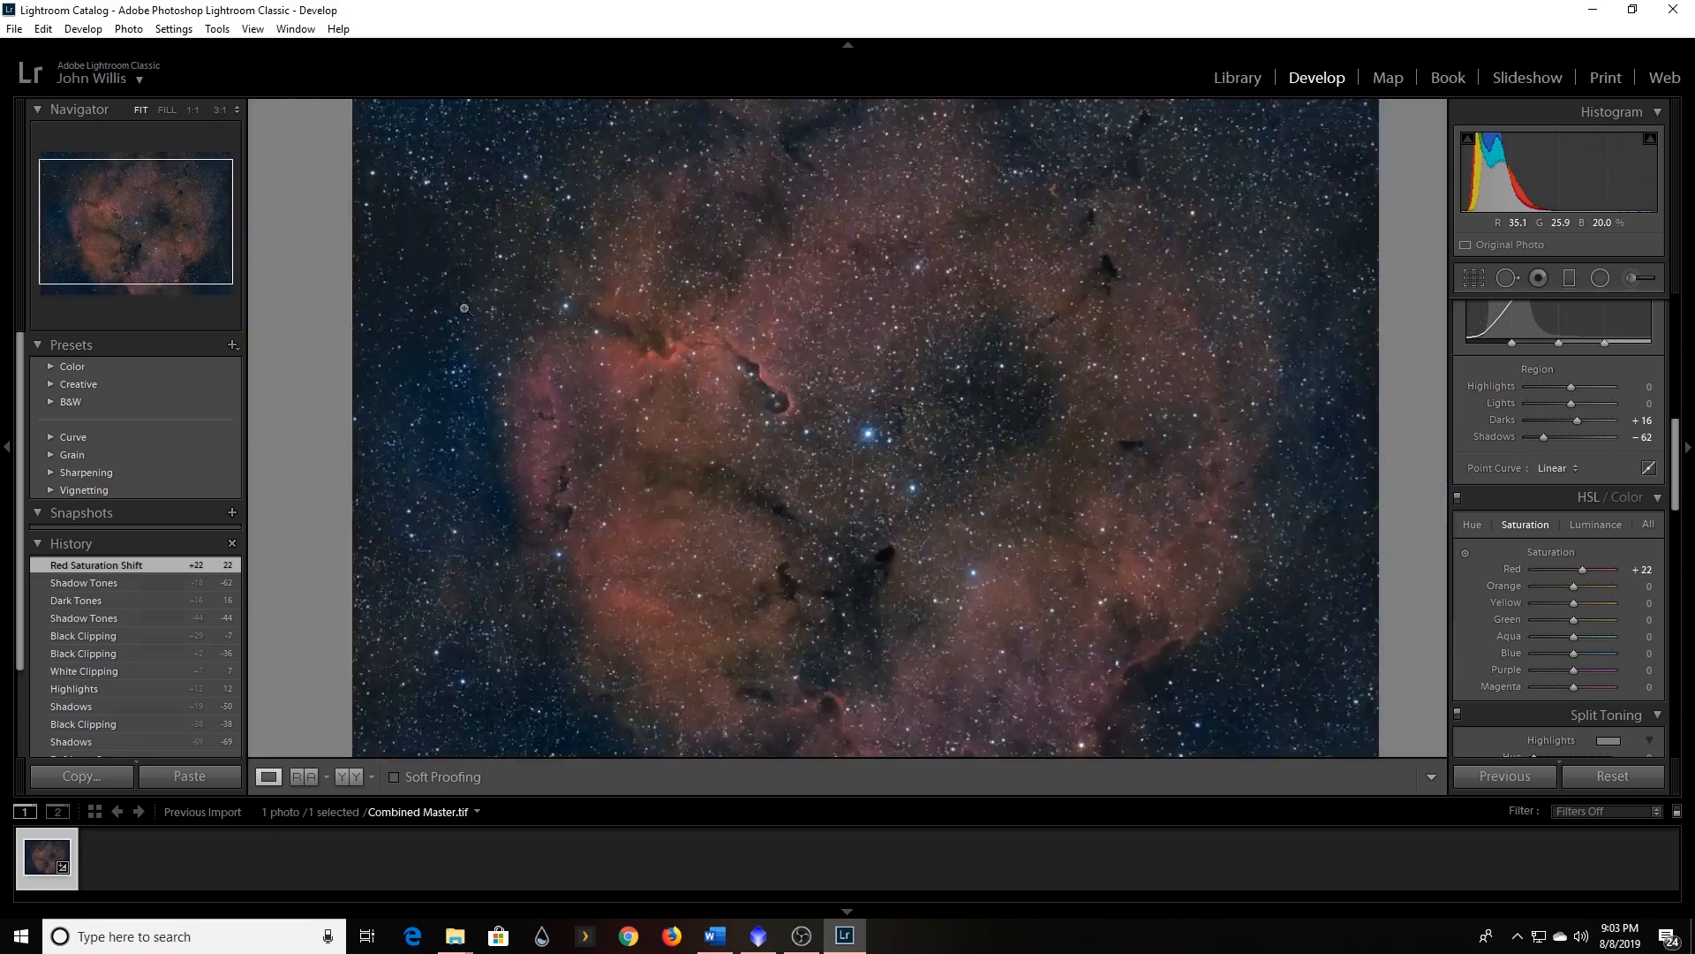
Set luminance noise reduction to 21 while judging the elephant trunk area at 1:1.
scroll(1517, 669, down, 5)
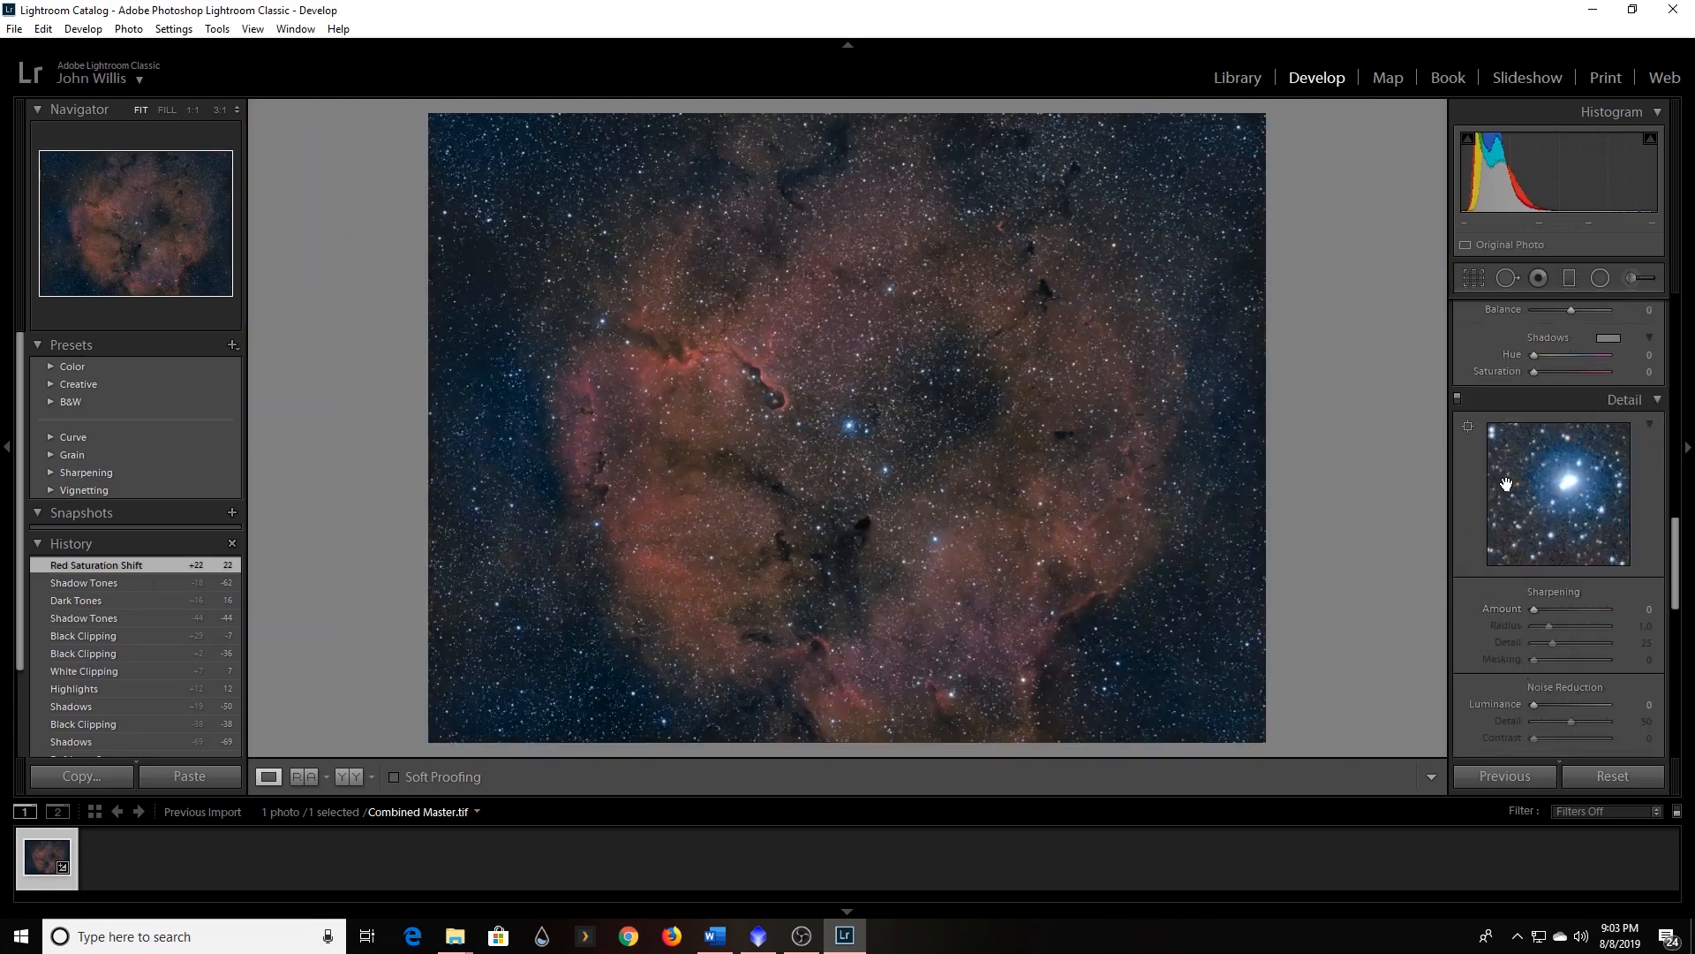
scroll(1545, 491, down, 3)
scroll(1544, 500, up, 3)
click(741, 380)
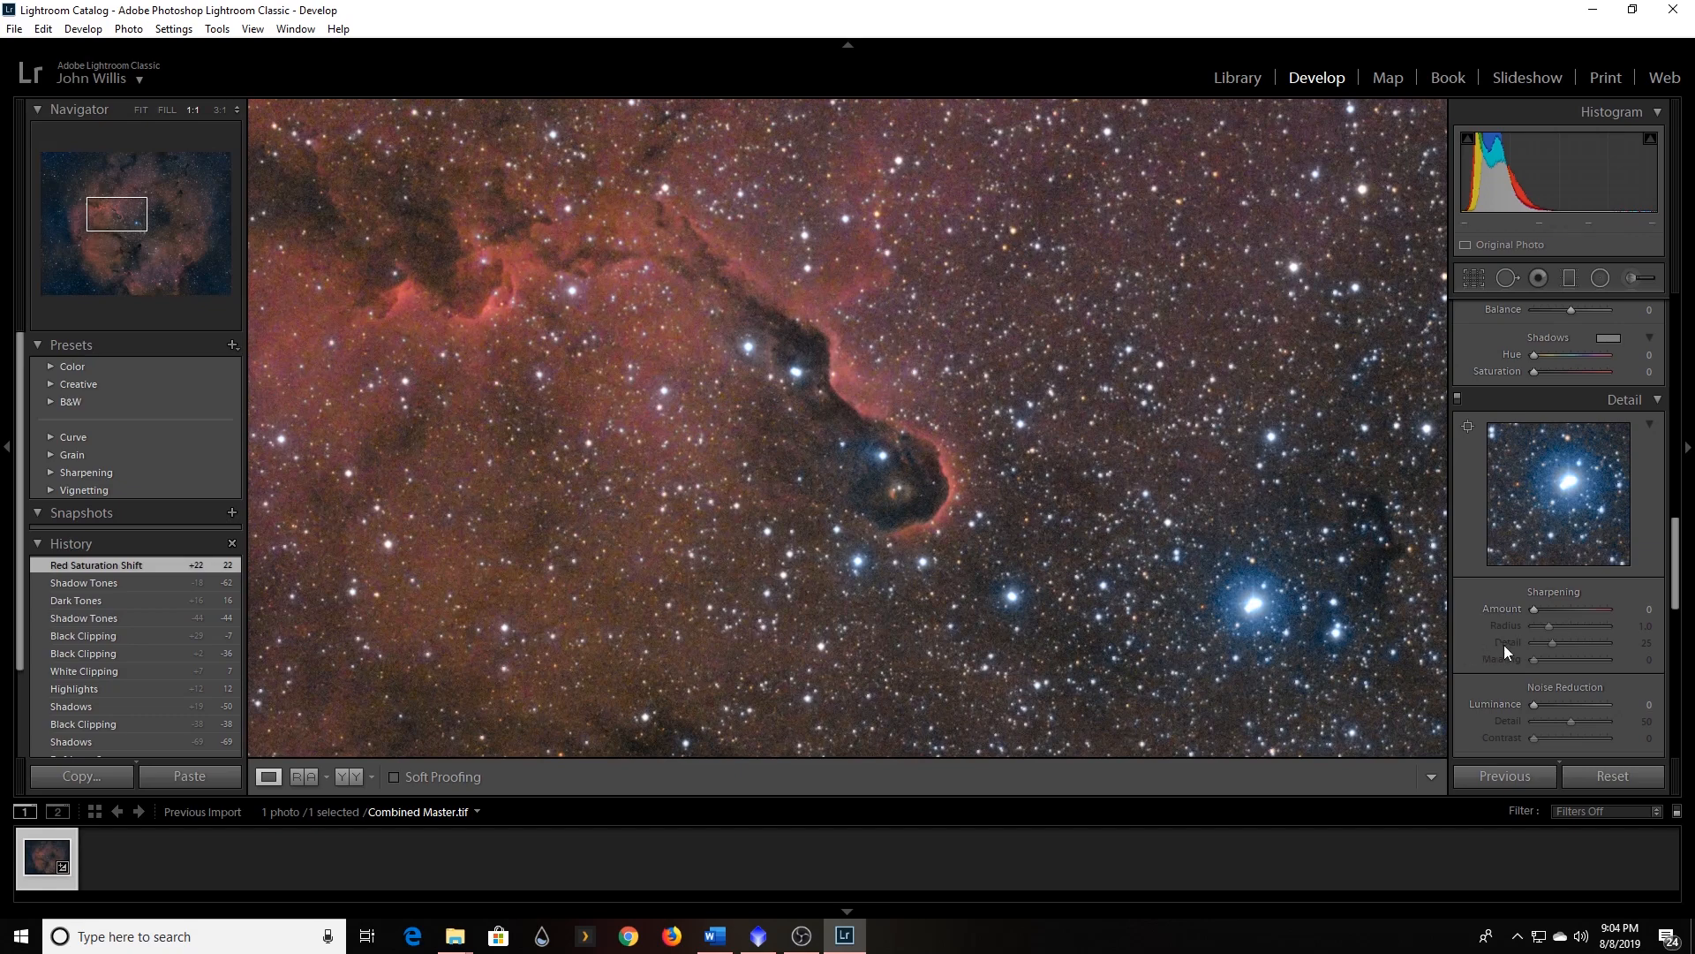
drag(1531, 704, 1555, 703)
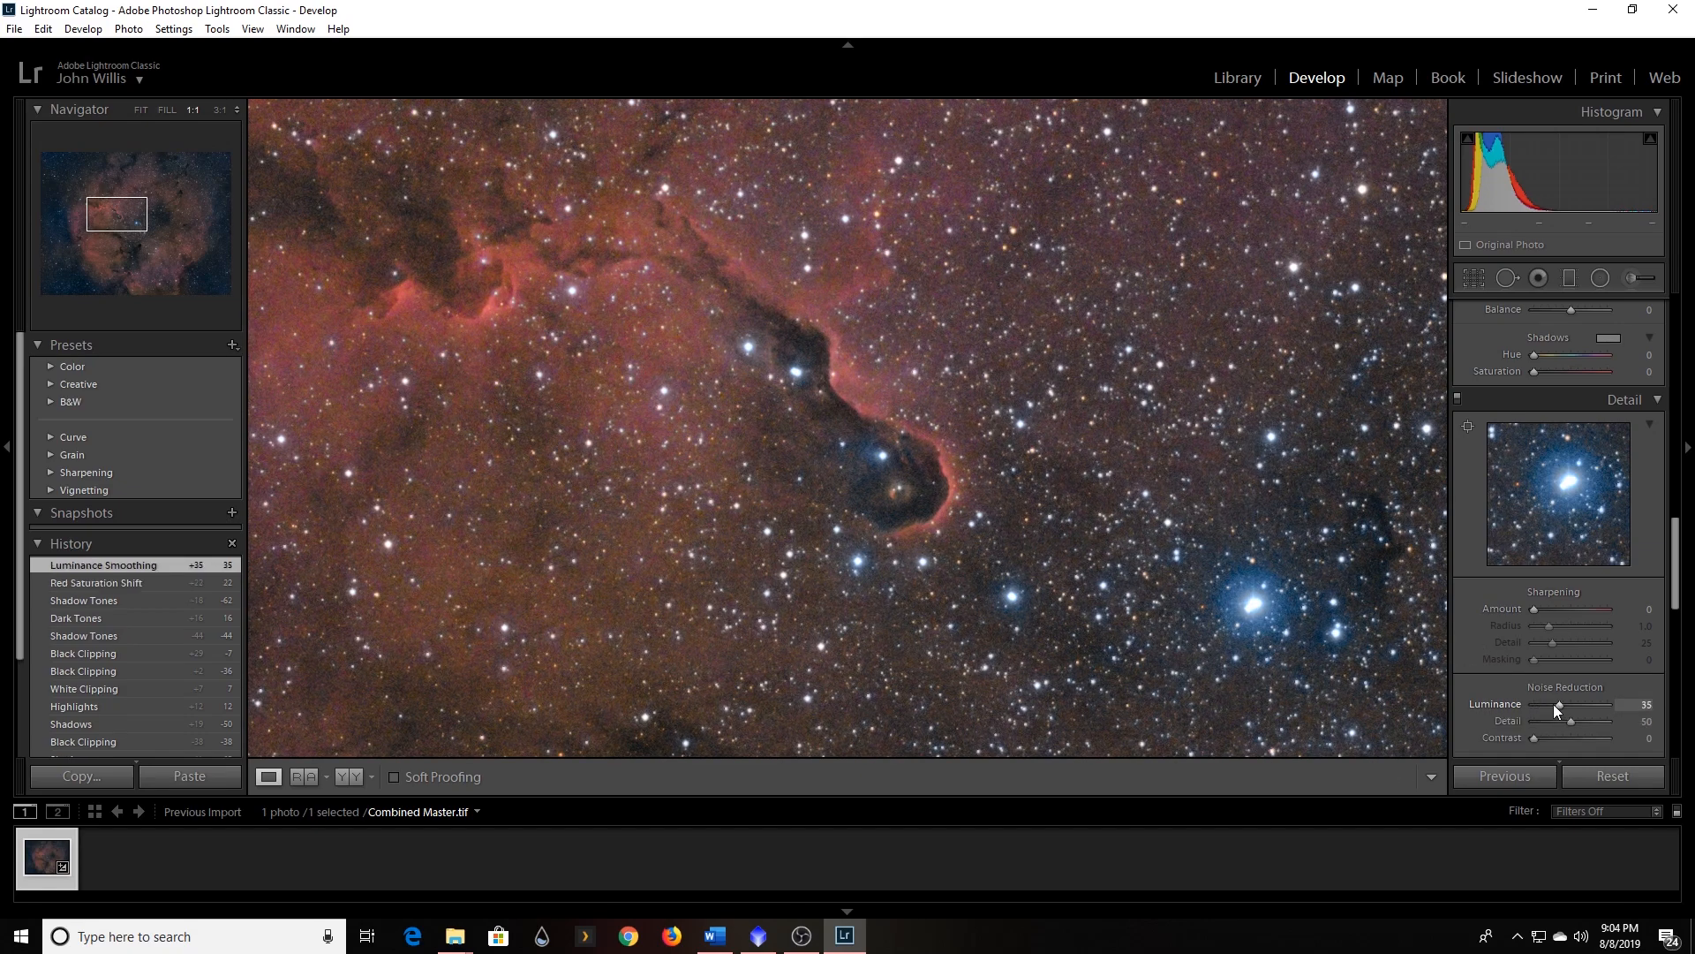
drag(1545, 707, 1551, 707)
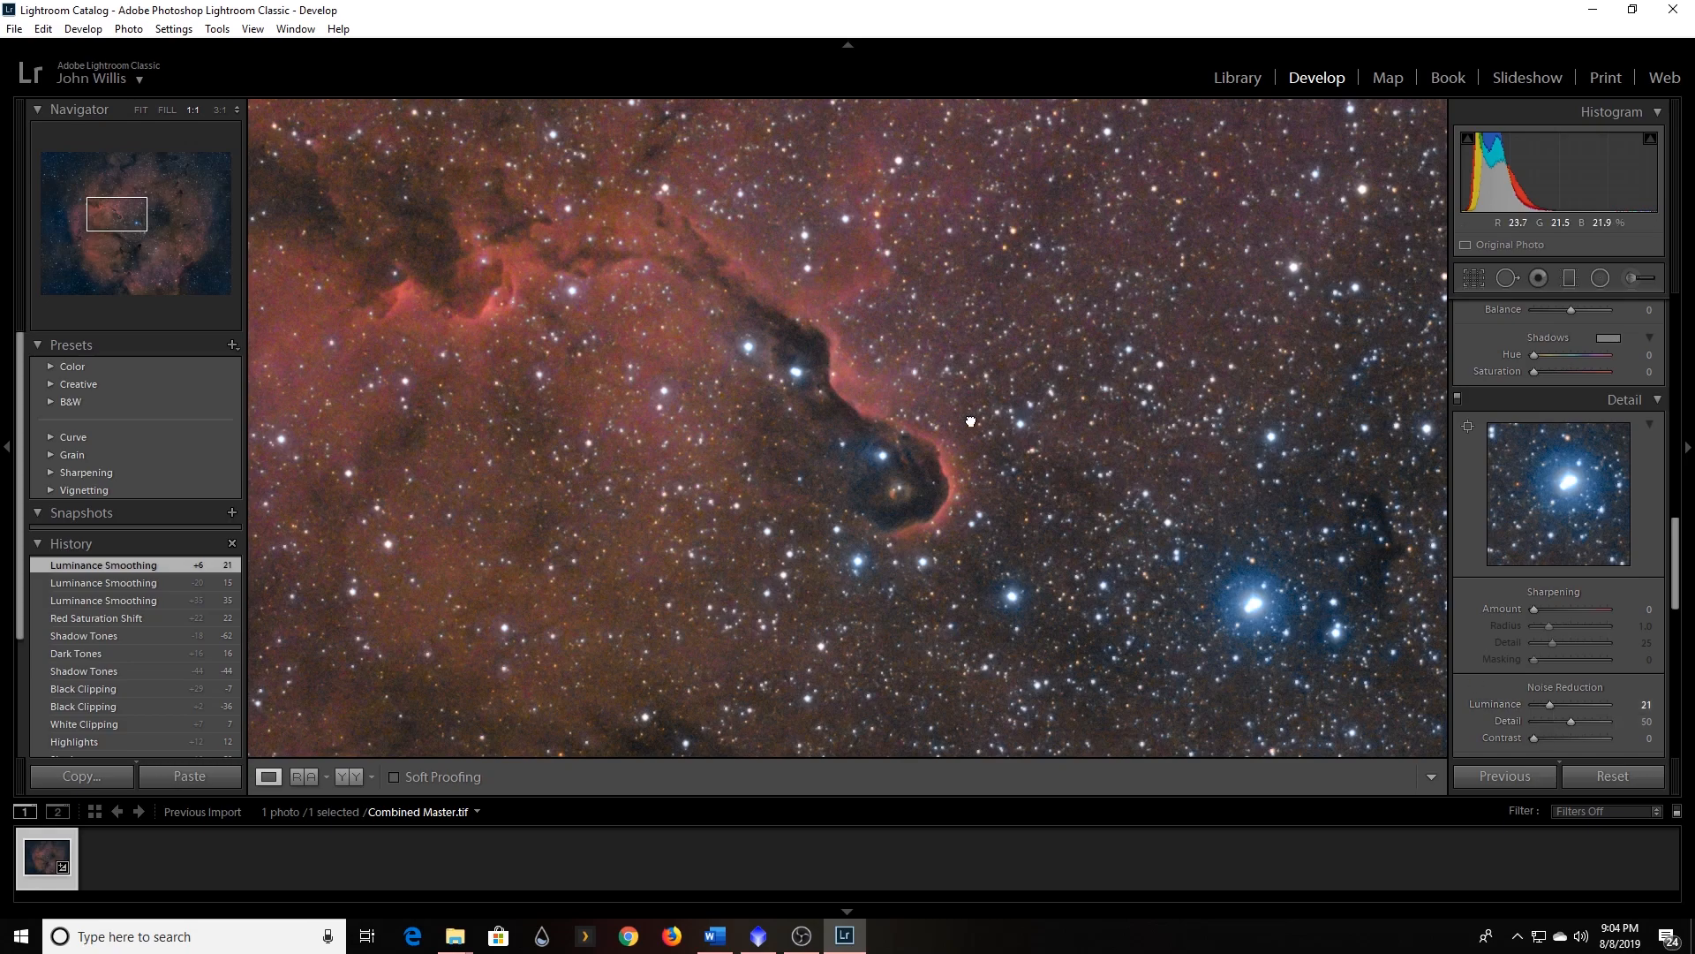
click(971, 421)
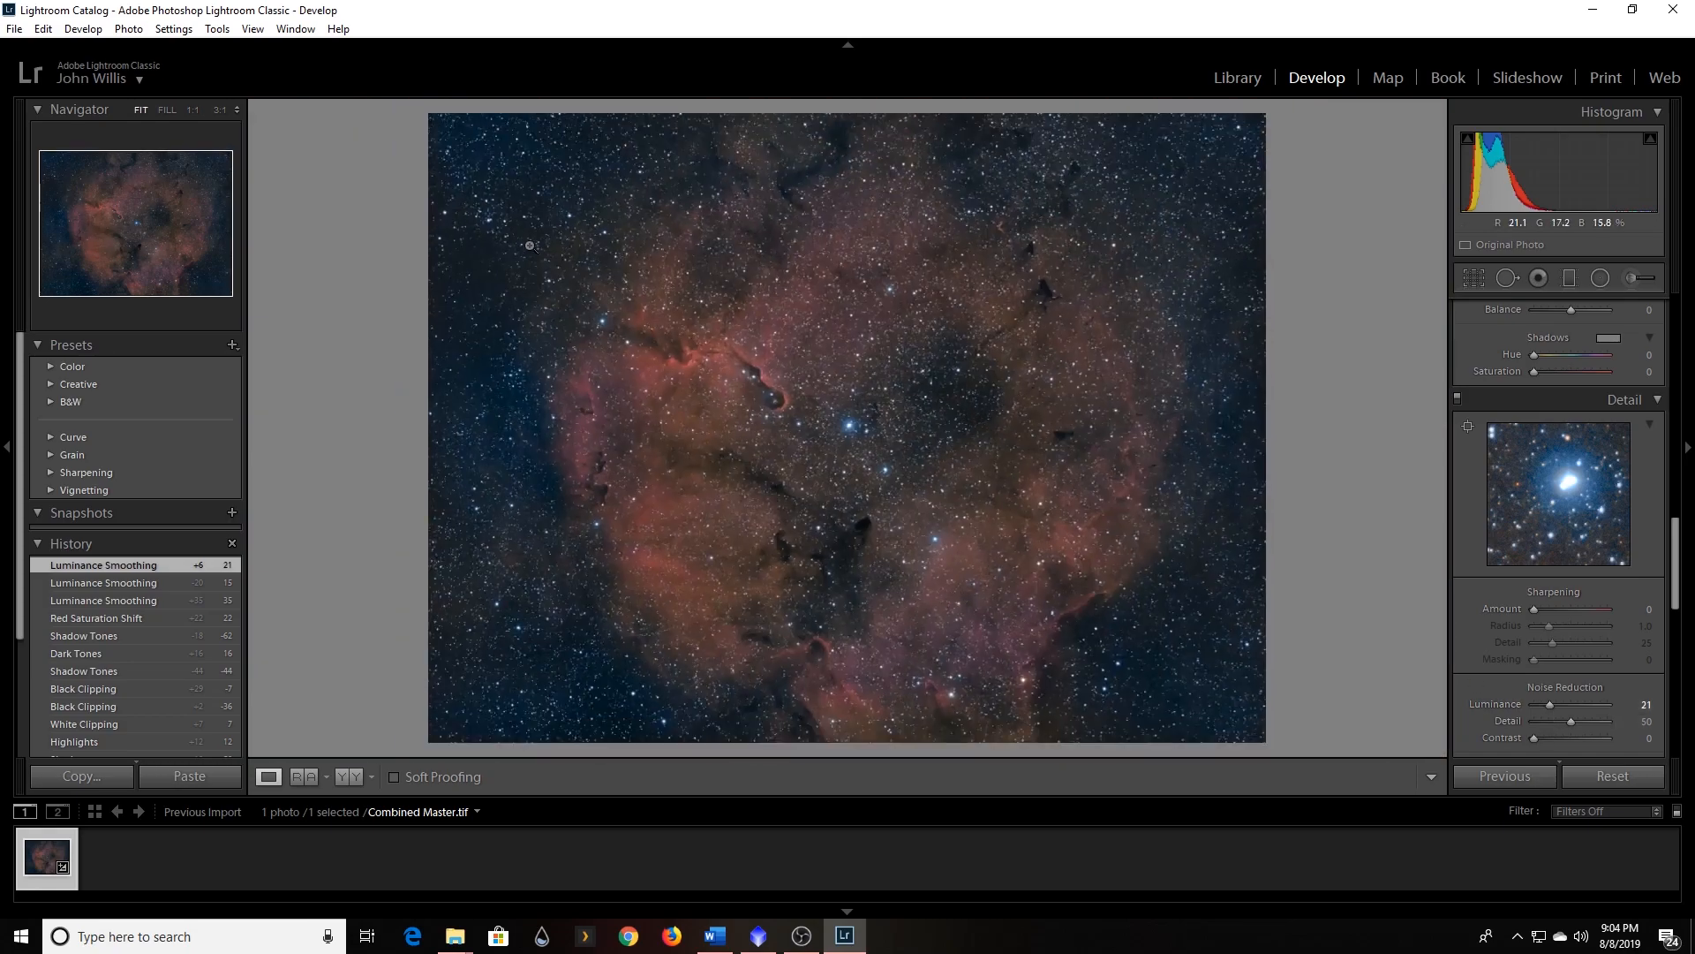
Set the noise reduction luminance contrast to 48 at the elephant trunk and compare it with the previous history state.
click(491, 302)
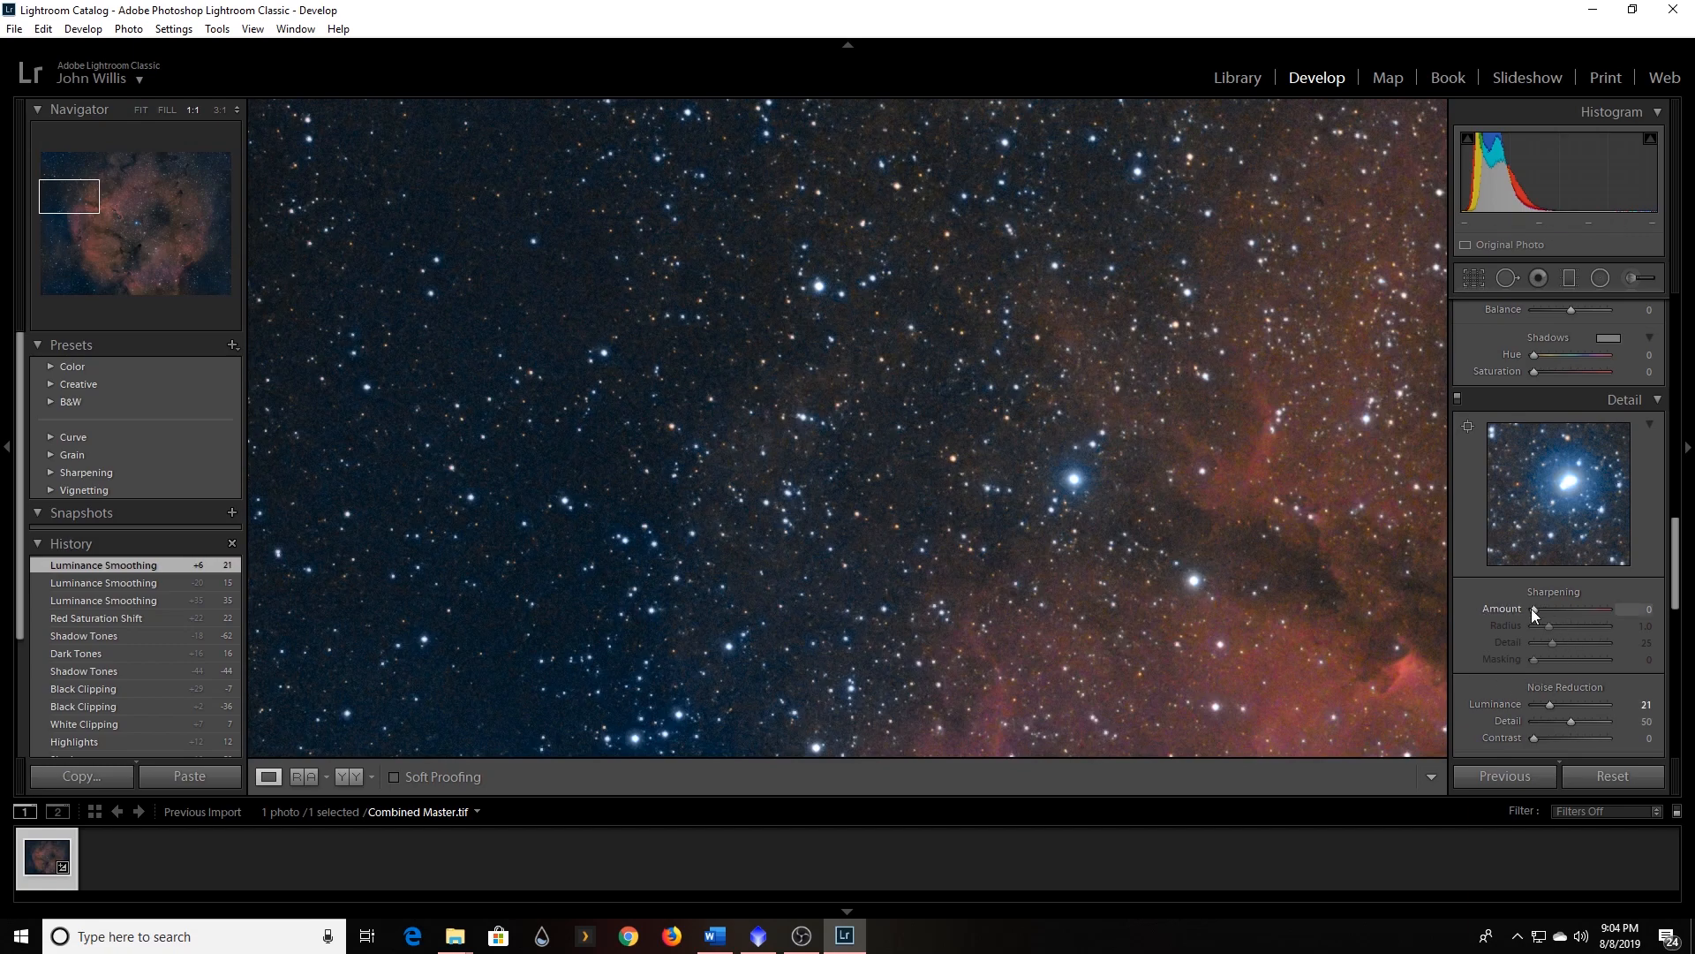
click(871, 455)
click(770, 406)
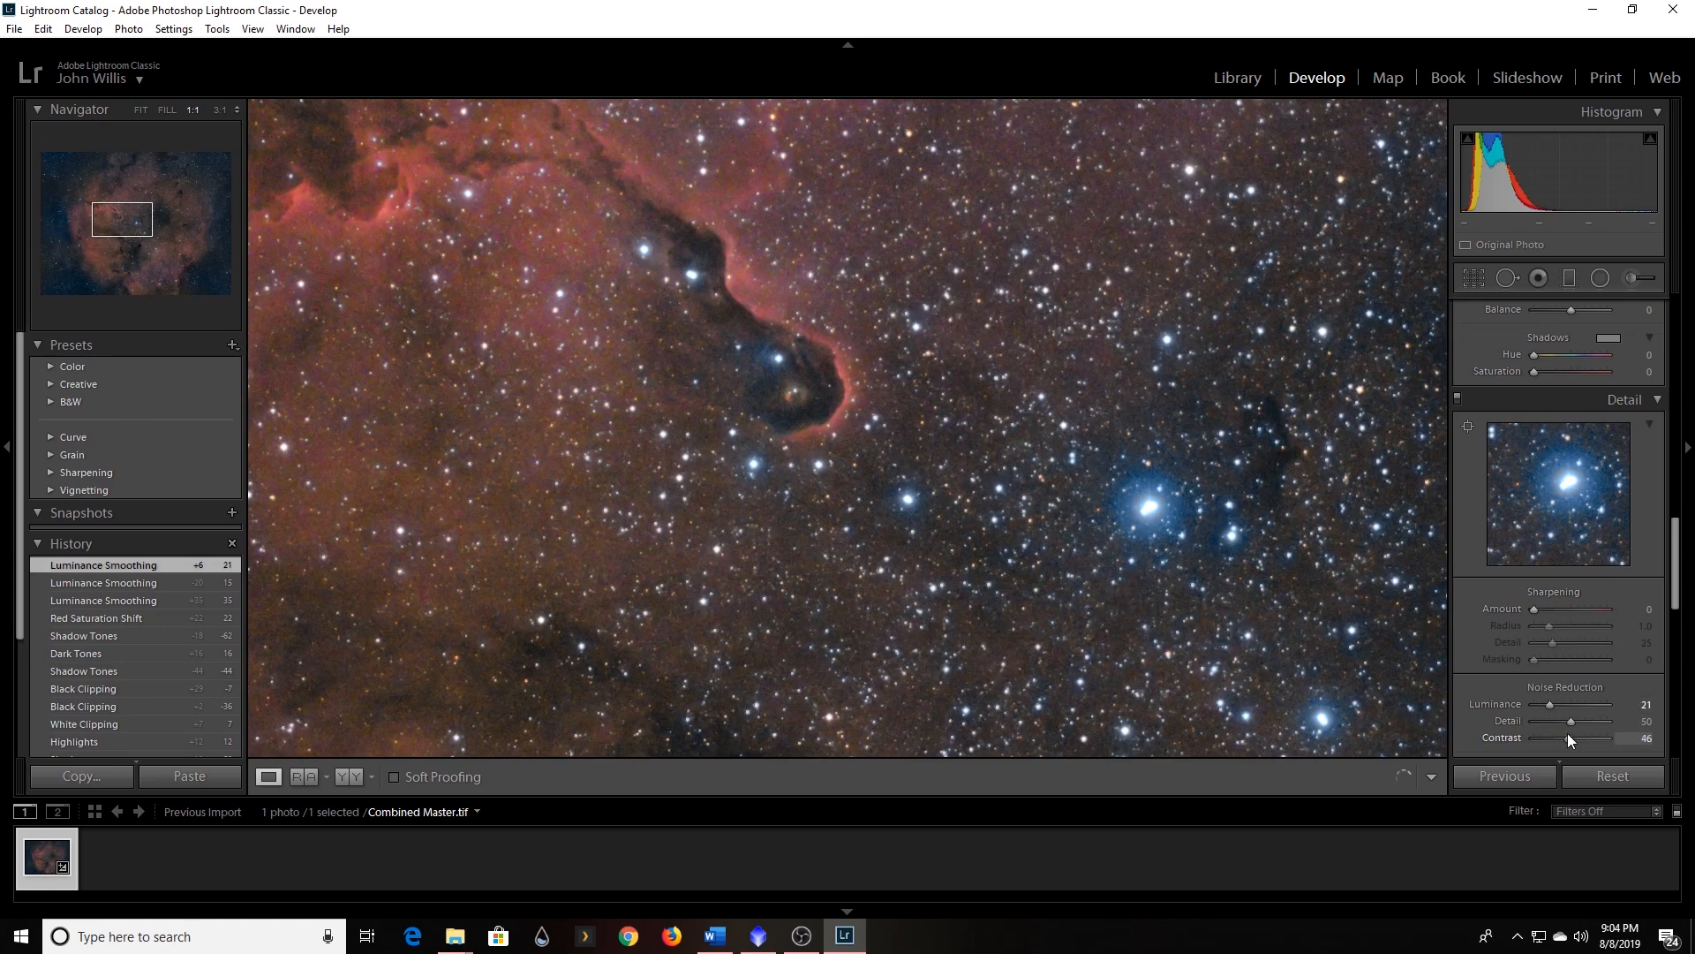
drag(1557, 737, 1568, 738)
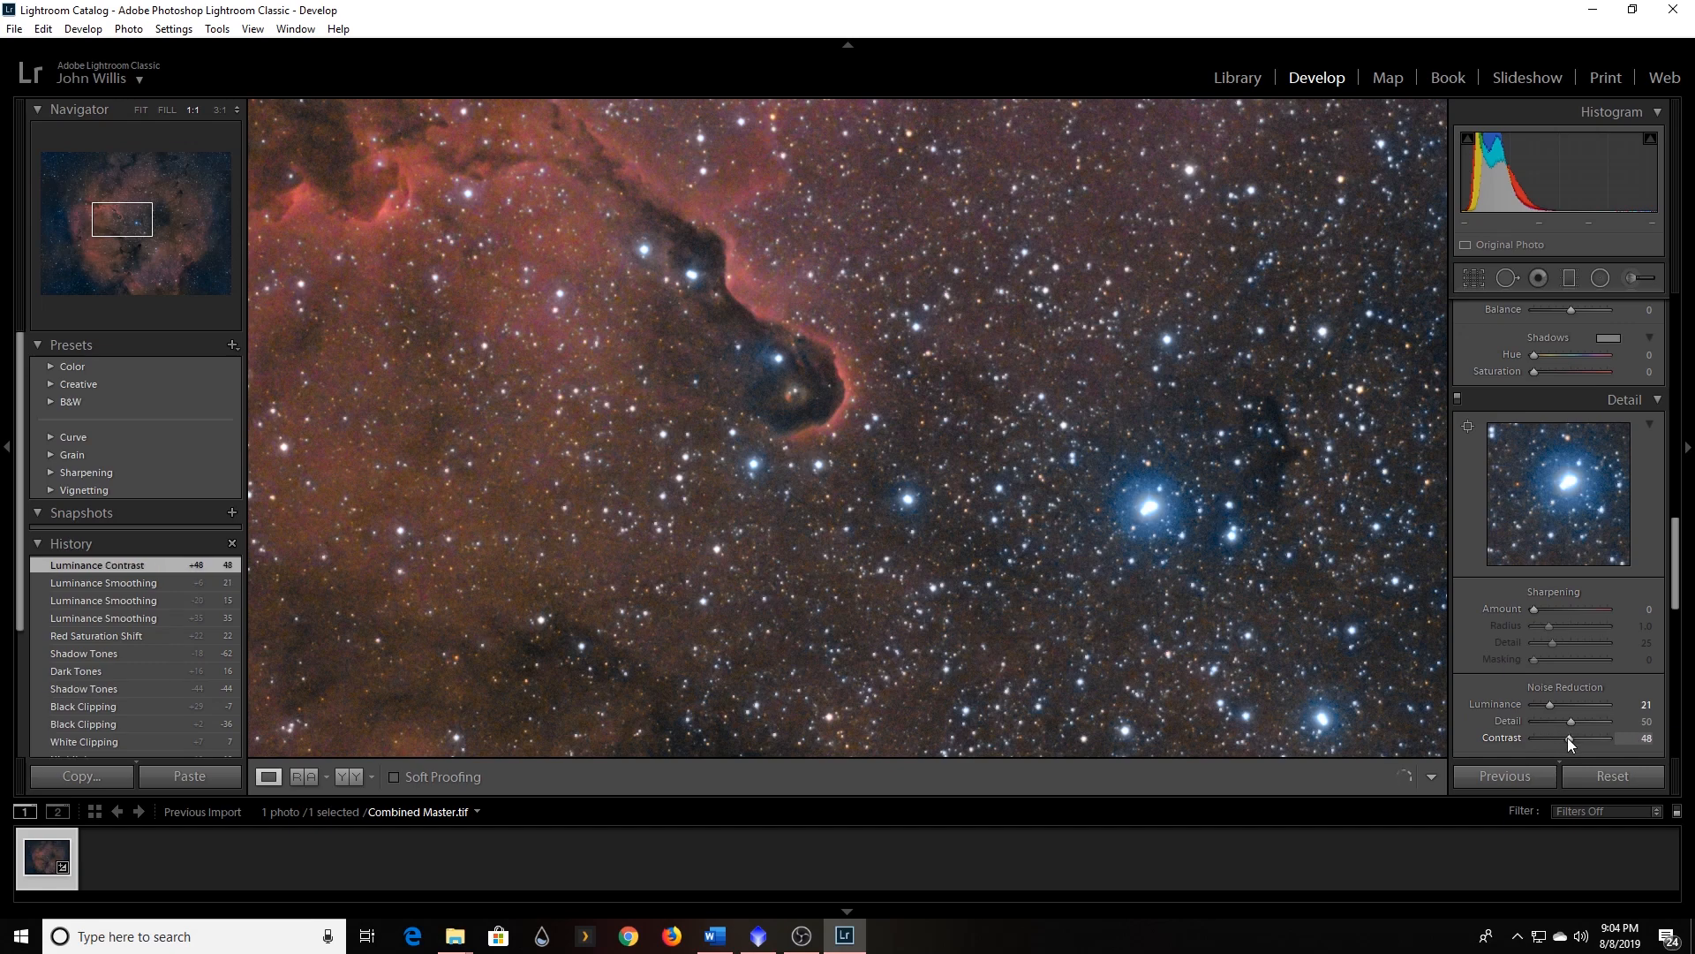
click(118, 580)
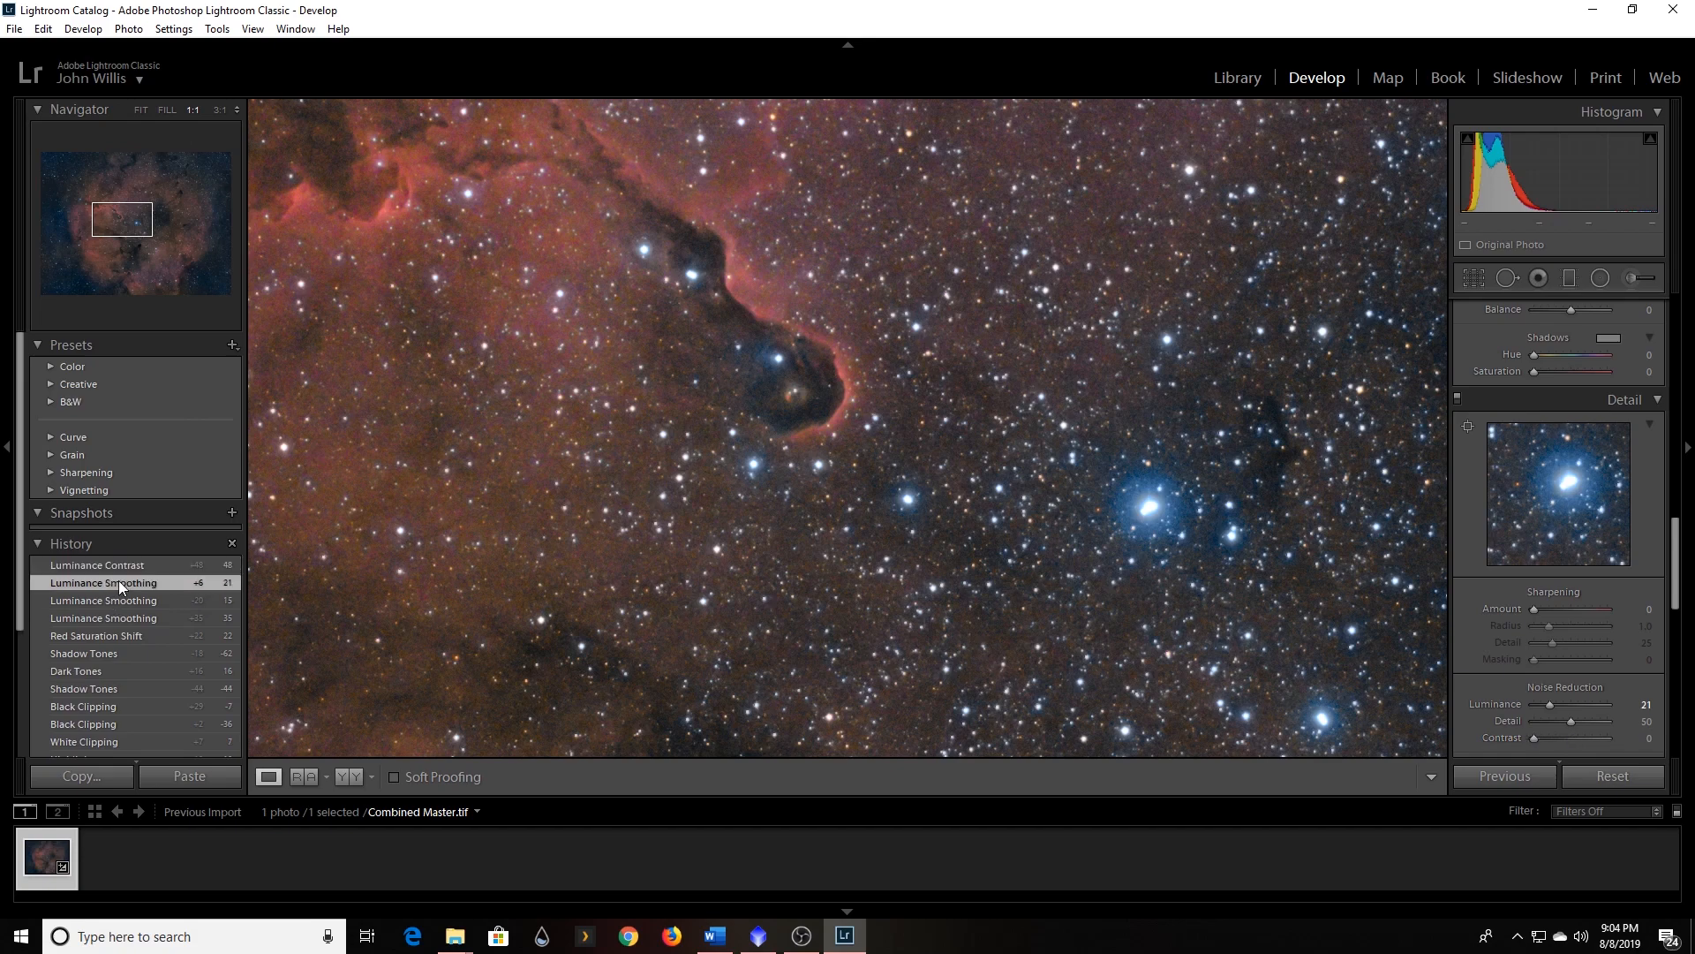
click(122, 565)
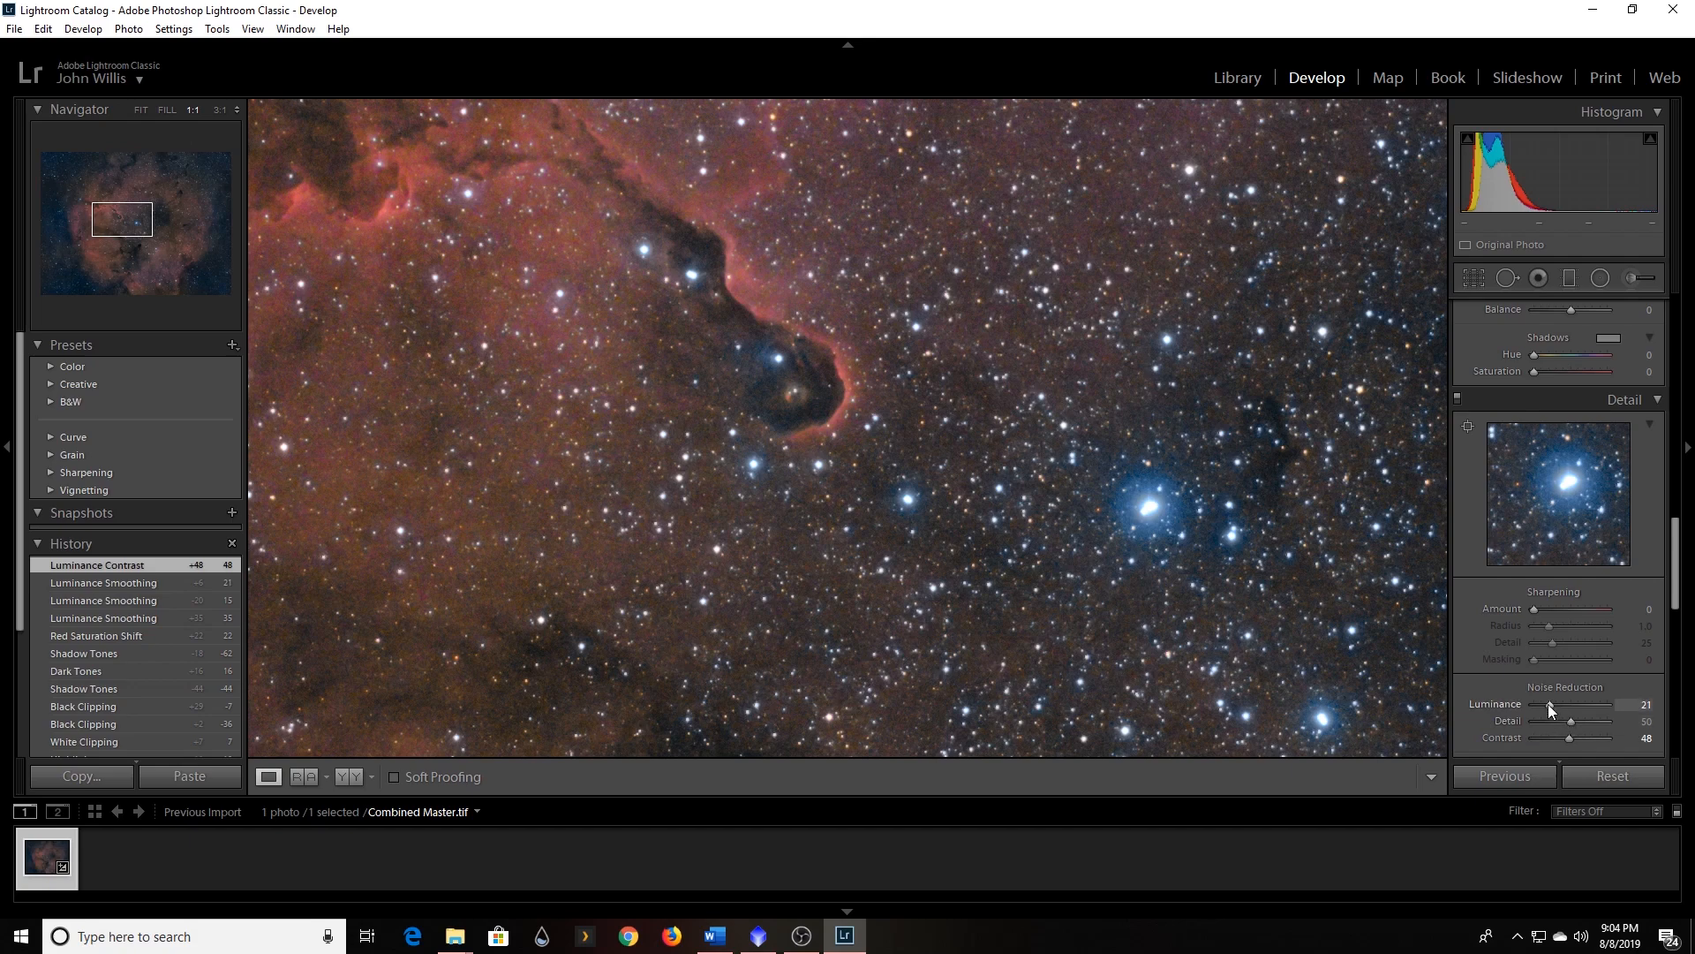
Set the sharpening amount to 9 and compare the image with and without it through the edit history.
mouse_move(1534, 607)
mouse_down()
mouse_move(1568, 610)
mouse_move(1518, 611)
mouse_move(1539, 606)
mouse_up()
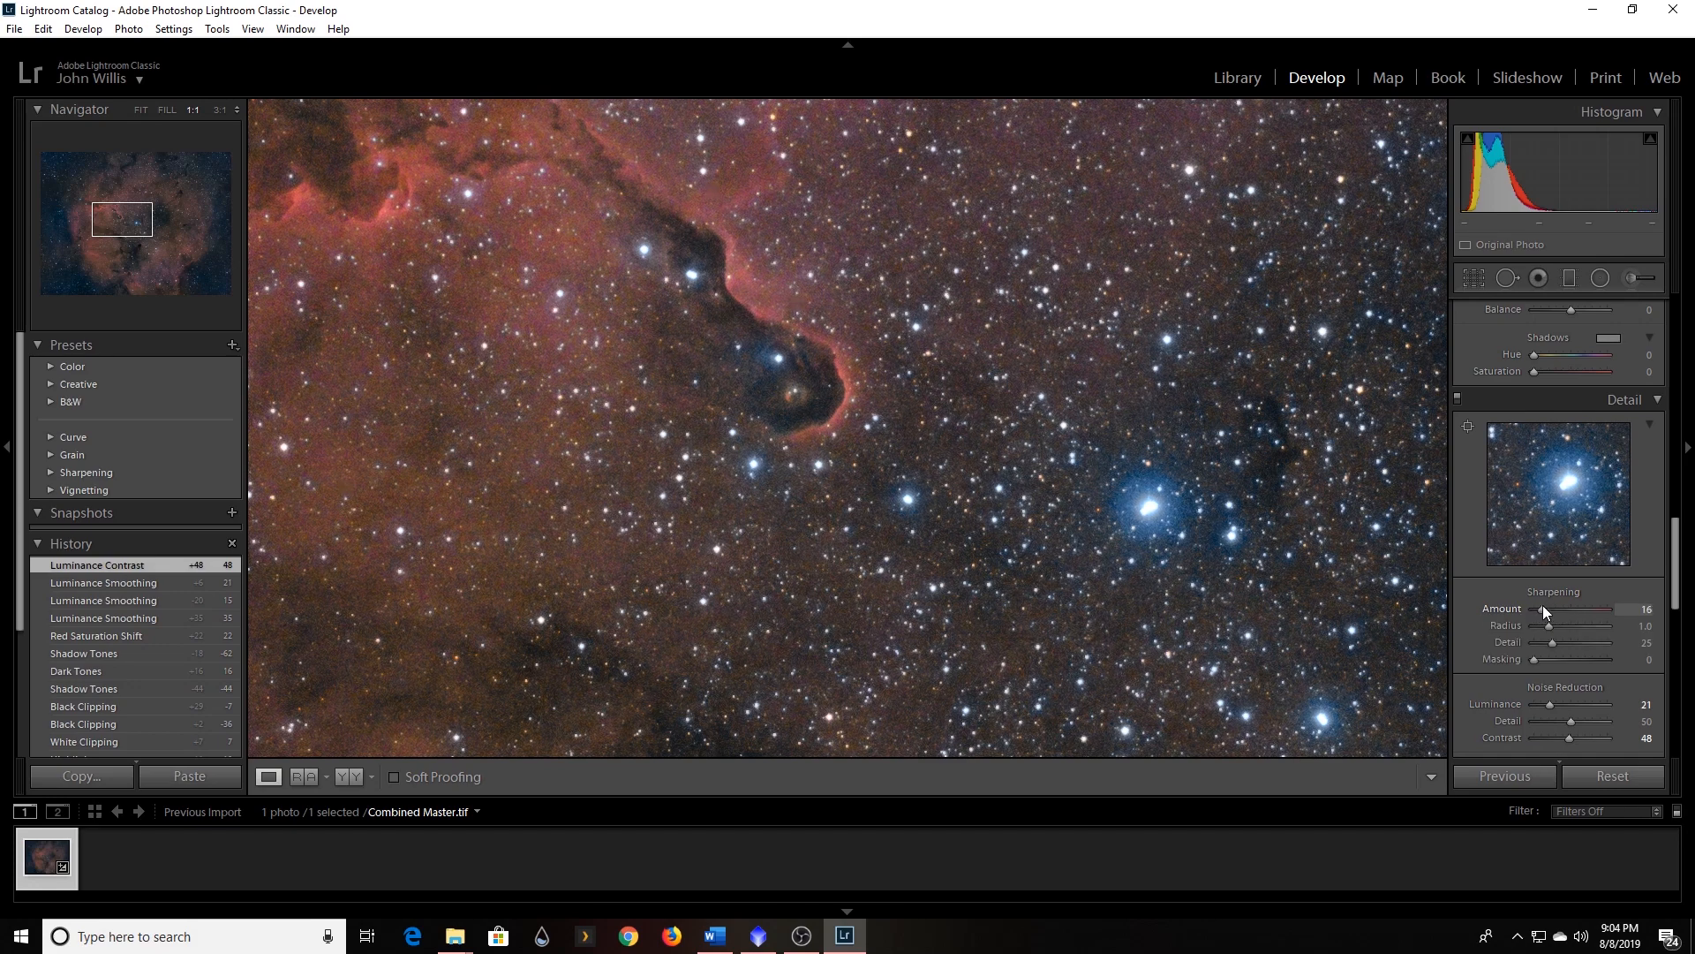
drag(1545, 607, 1539, 606)
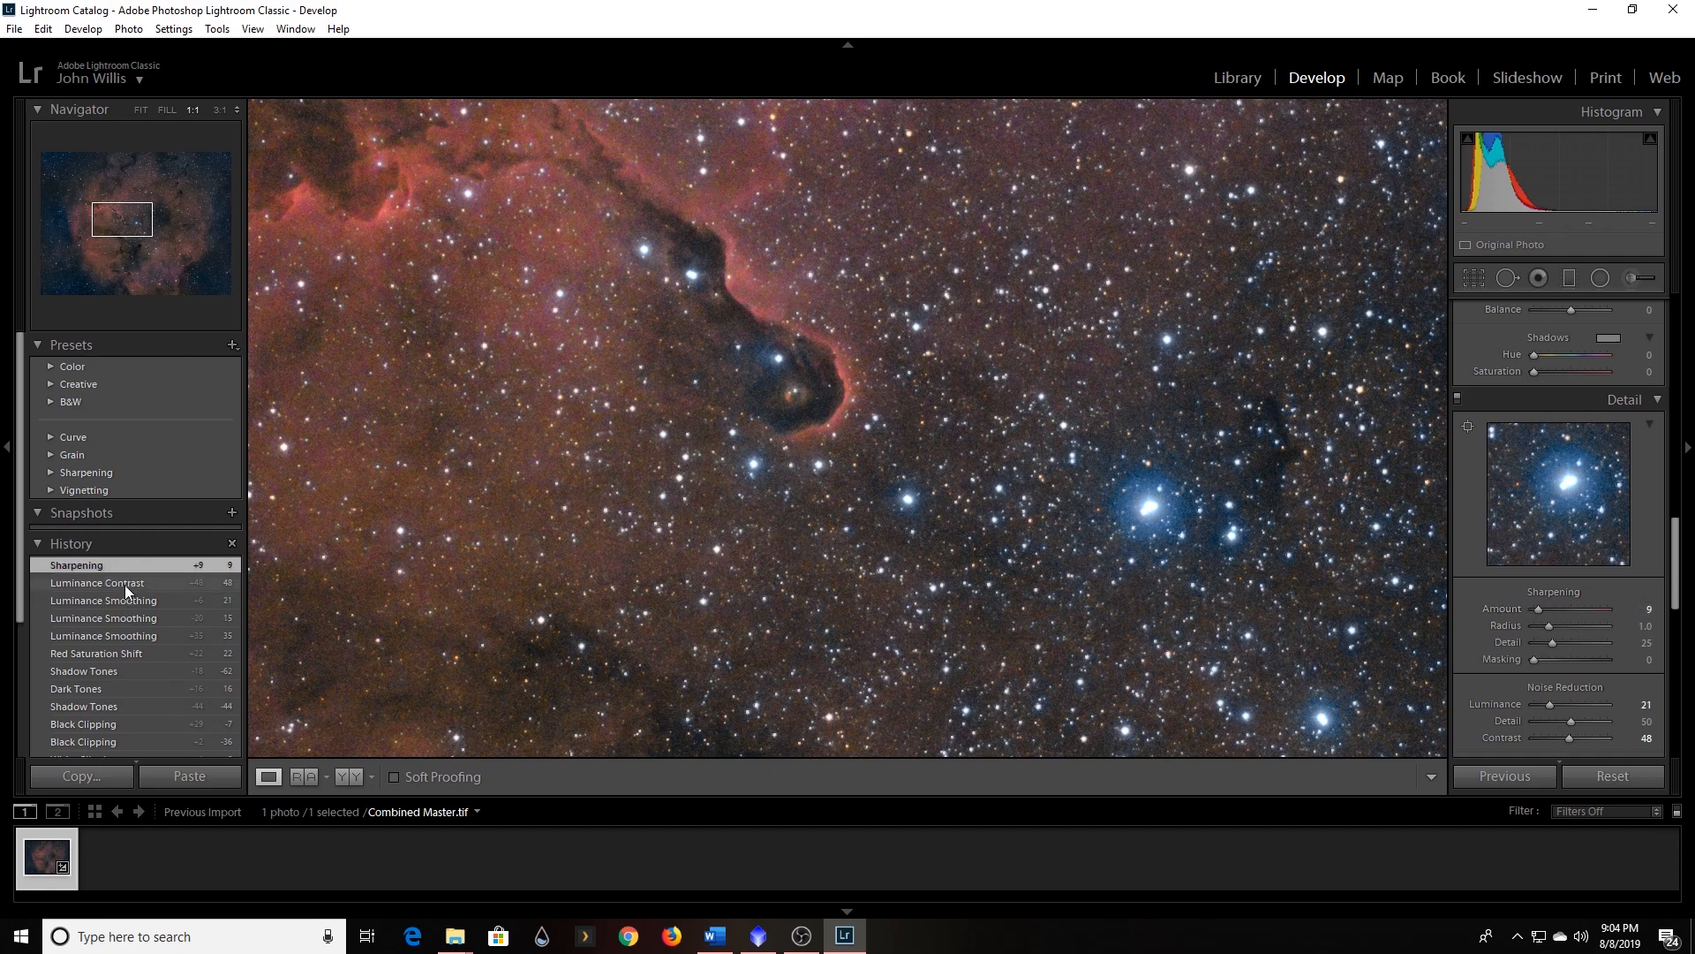
click(125, 580)
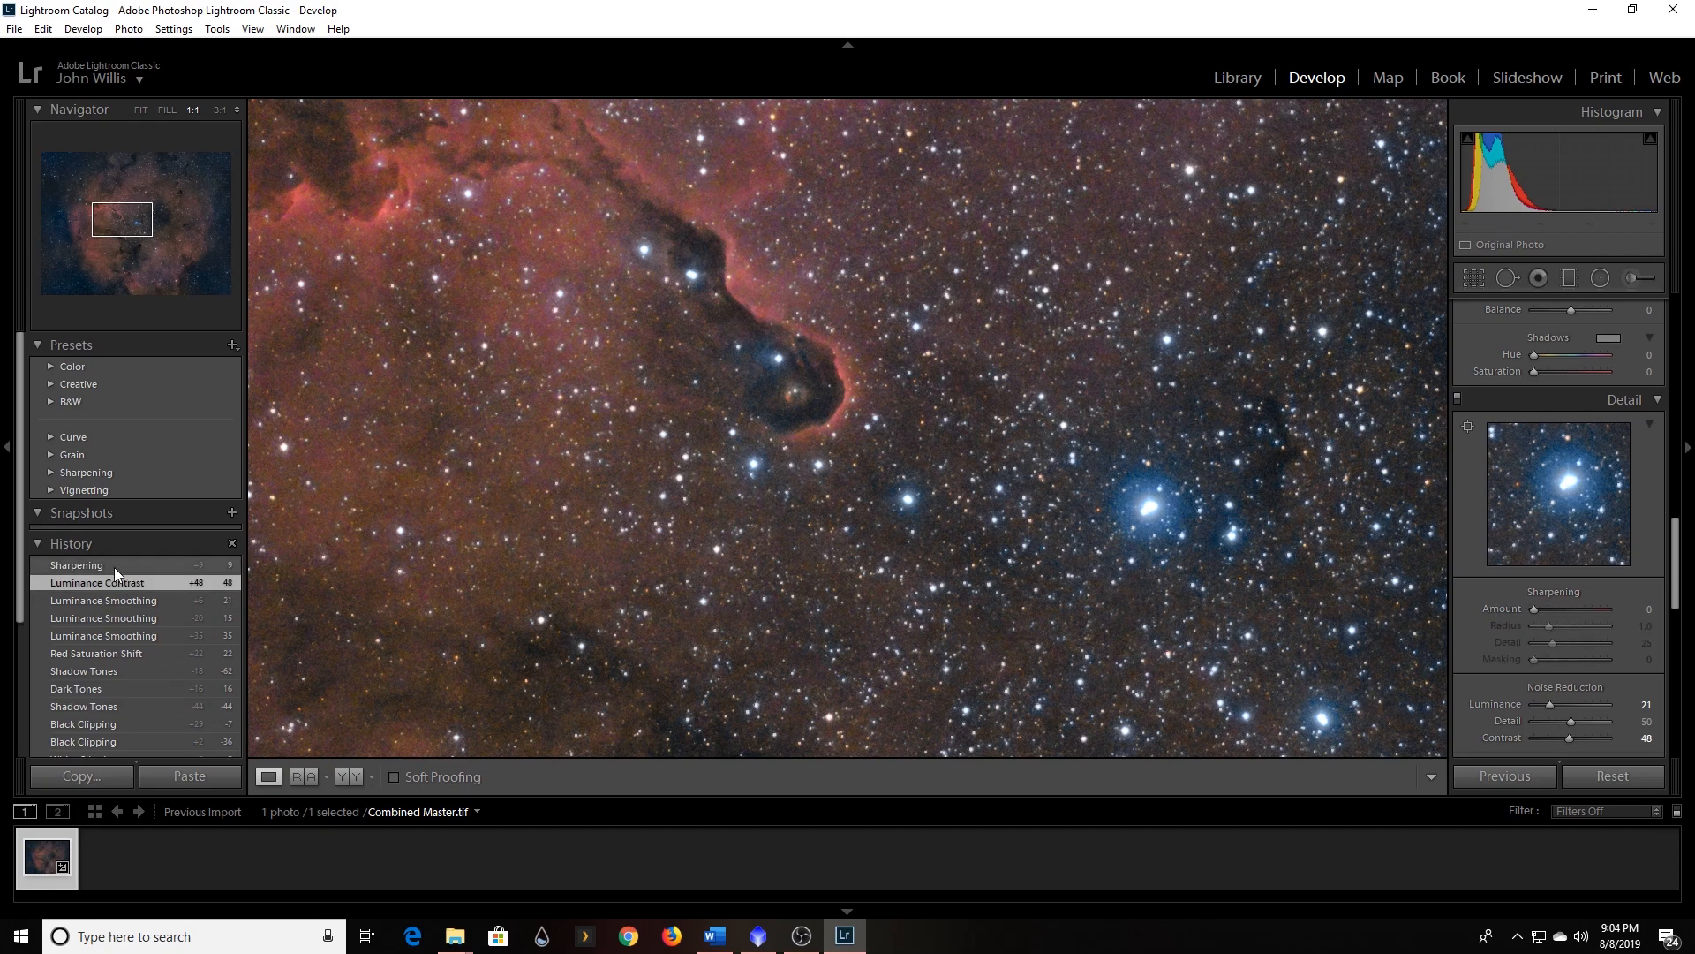
click(83, 565)
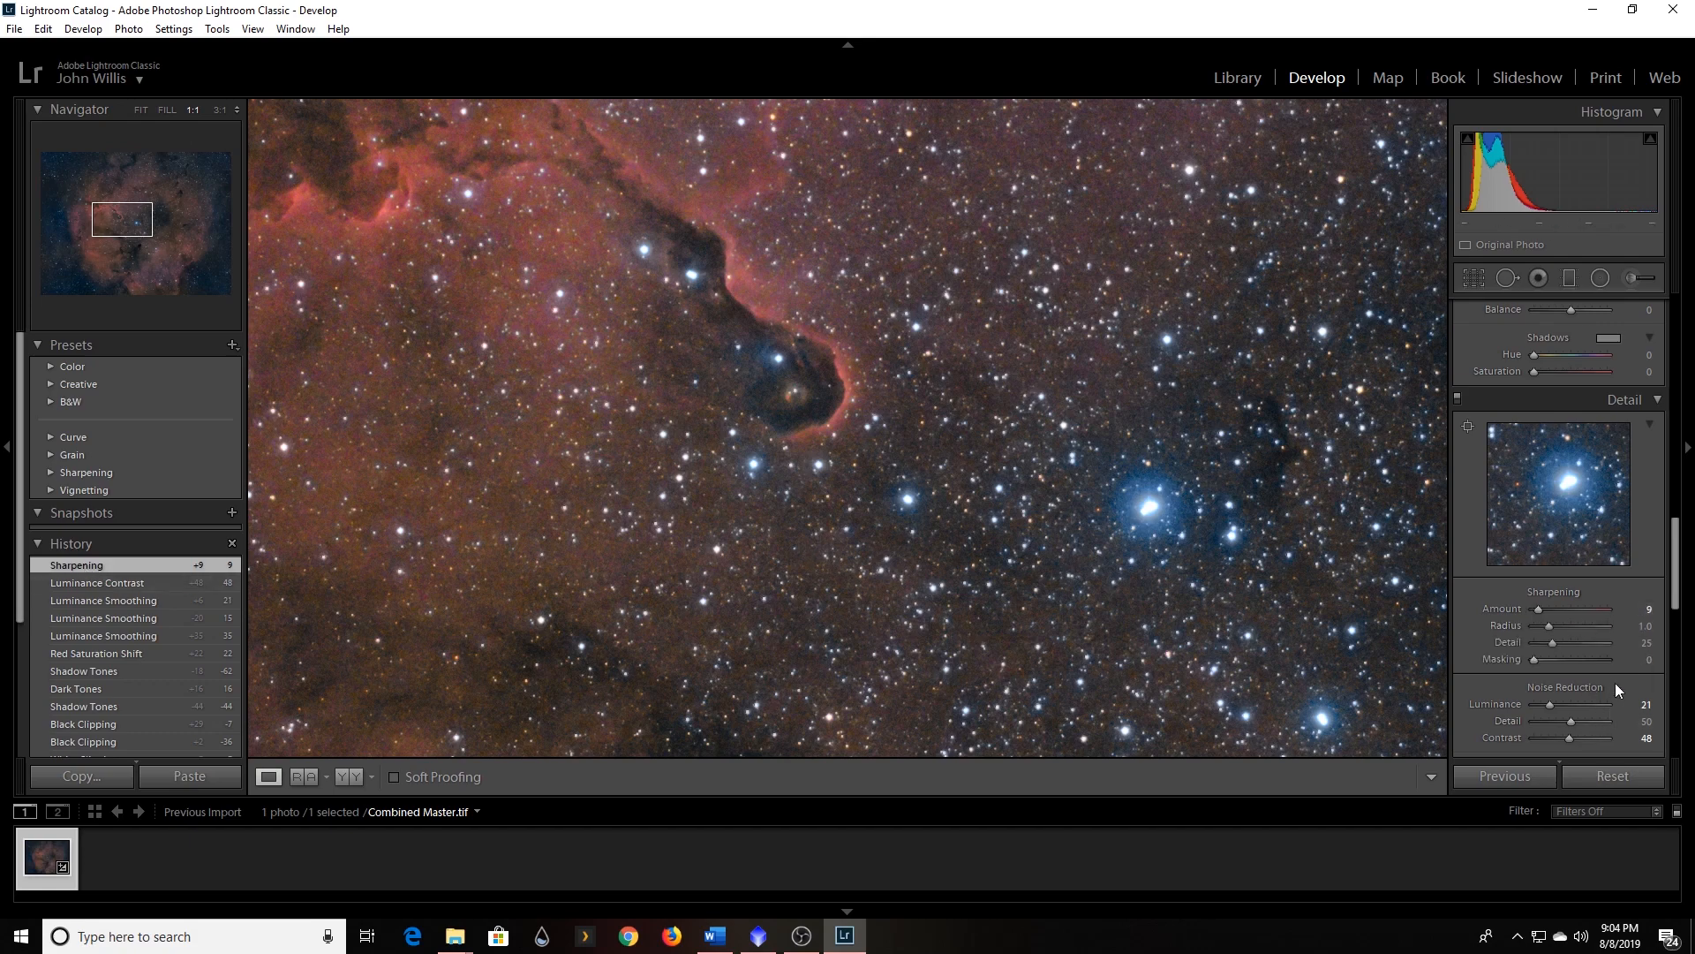
Examine the dark central region and the upper-right star field of the nebula image at 1:1.
drag(1679, 596, 1638, 340)
click(969, 307)
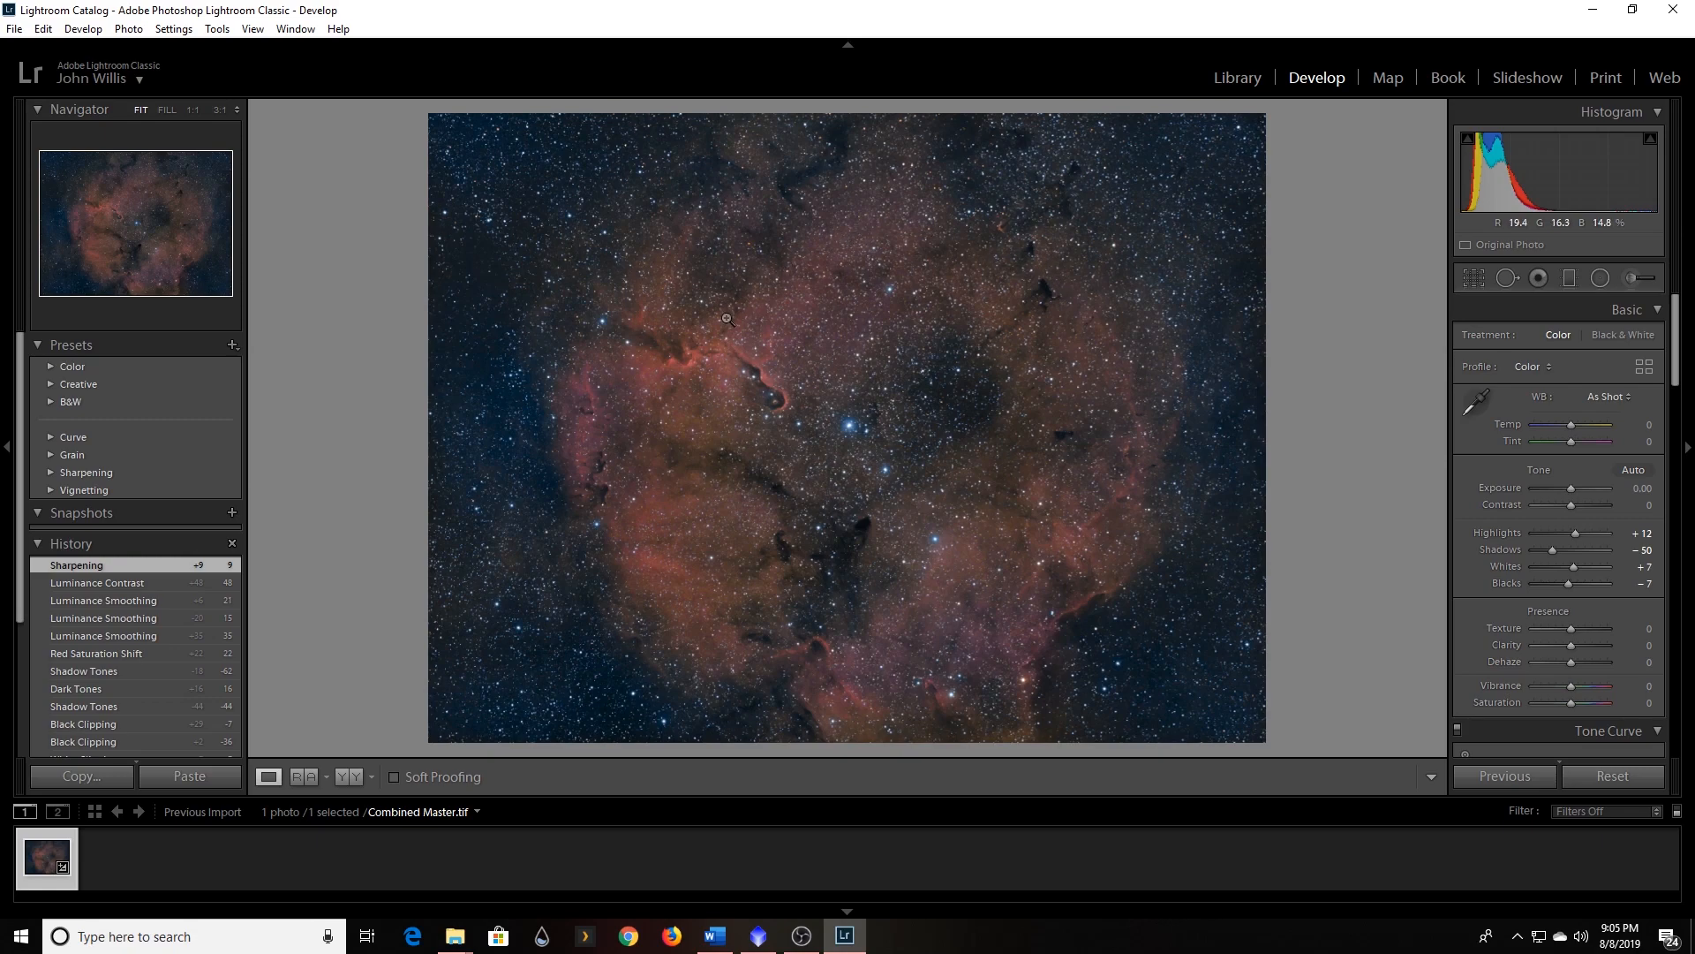
click(961, 383)
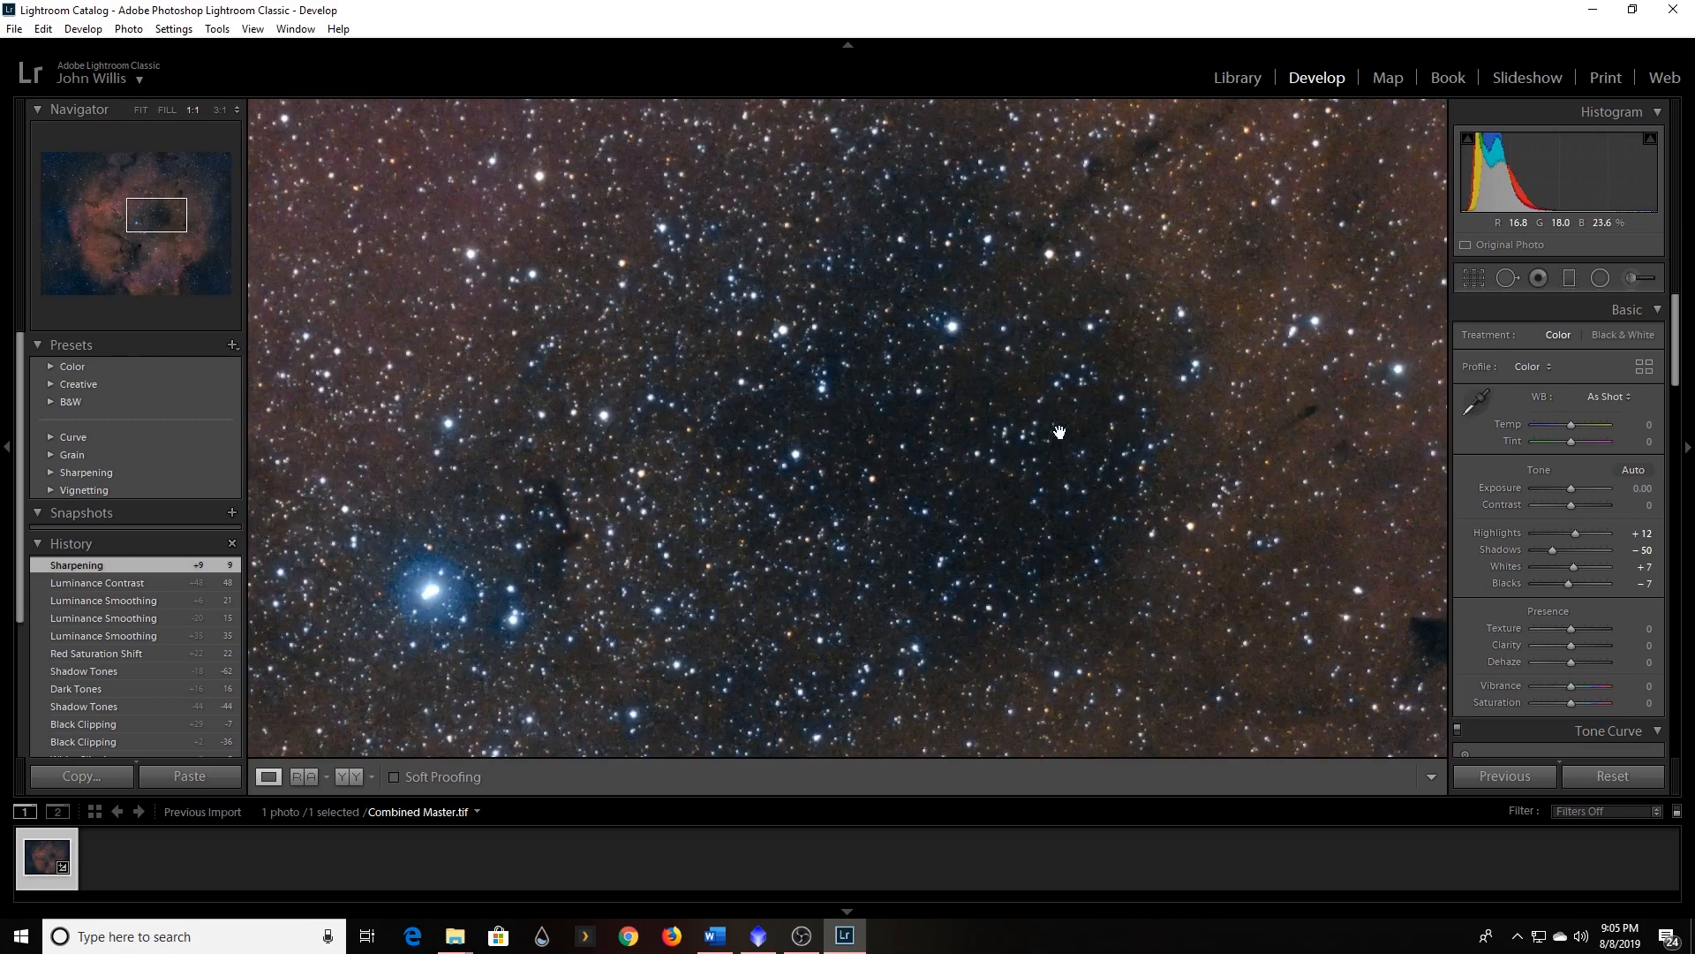
drag(1122, 387, 772, 581)
drag(1057, 175, 924, 570)
drag(1256, 305, 770, 569)
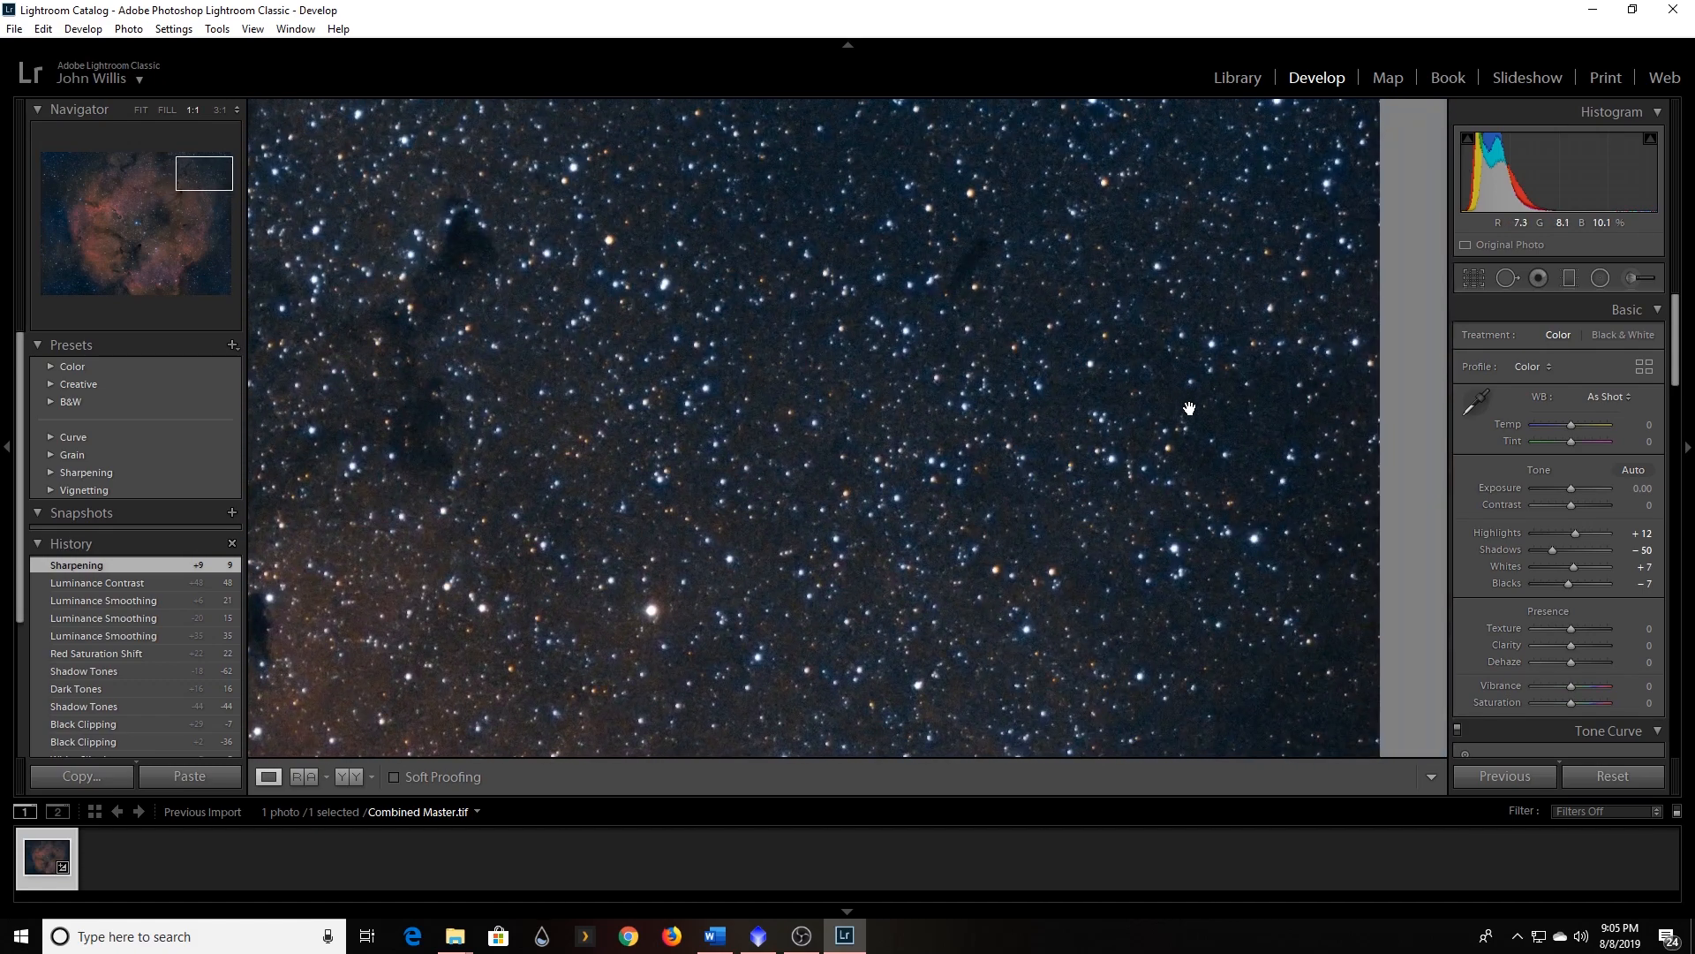
drag(1238, 538, 1172, 374)
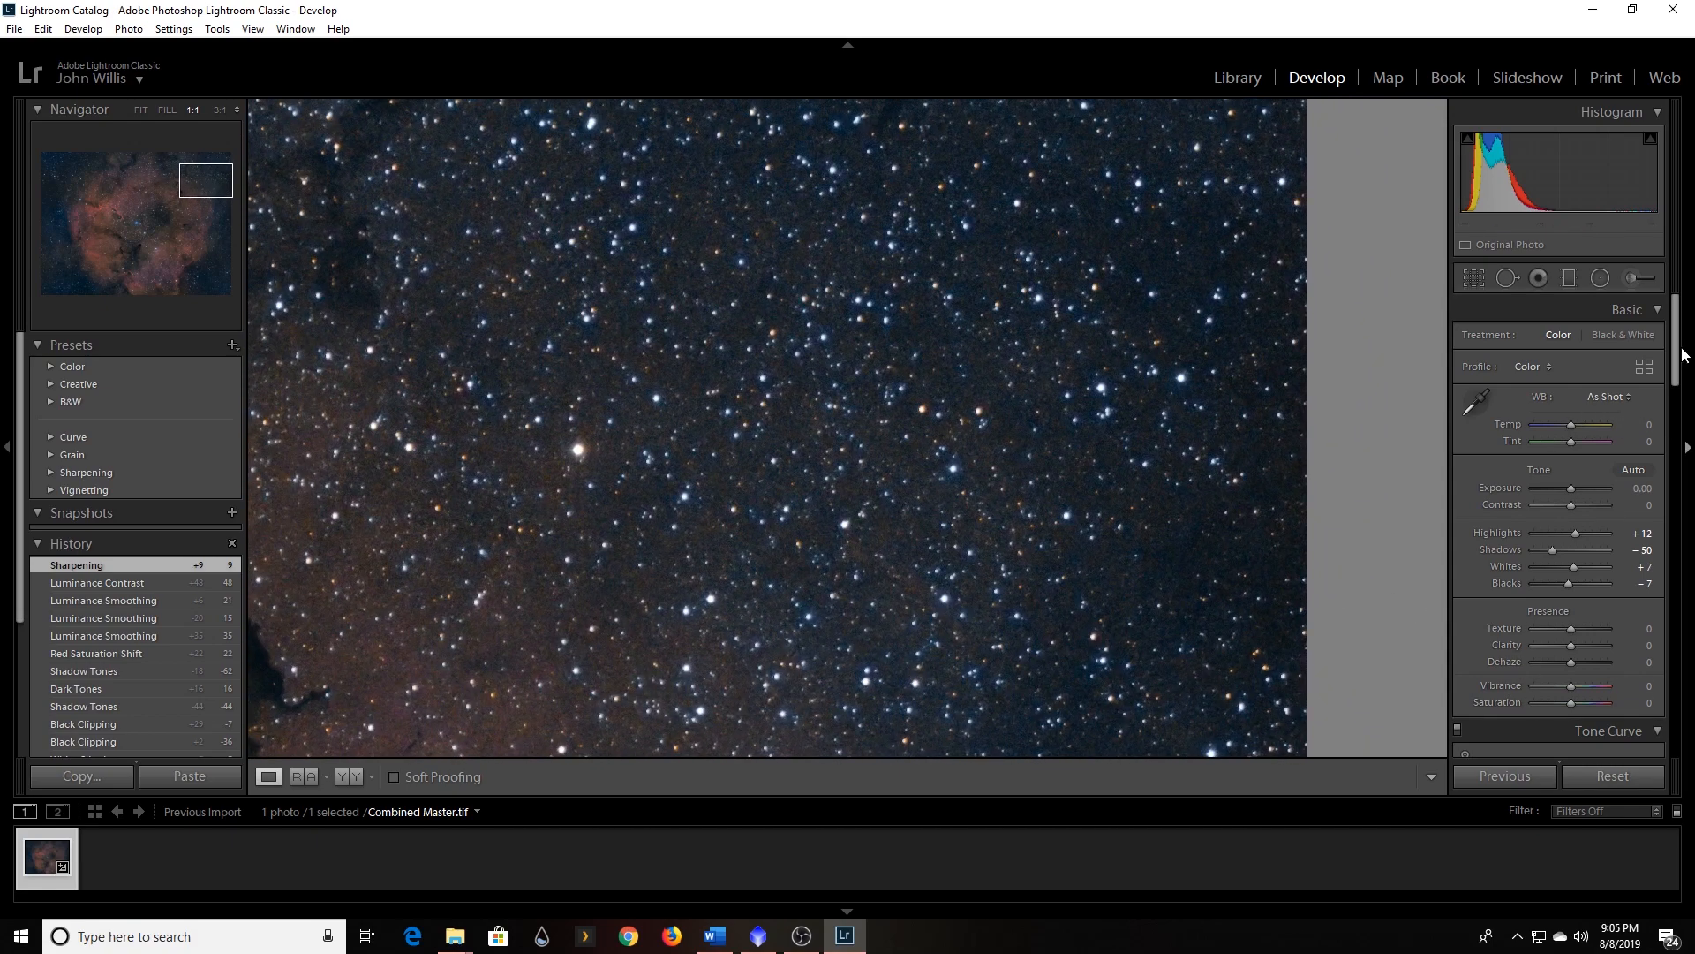
Try darkening the background sky by adjusting the tone curve directly on the image, taking Shadows to -78.
scroll(1563, 494, down, 5)
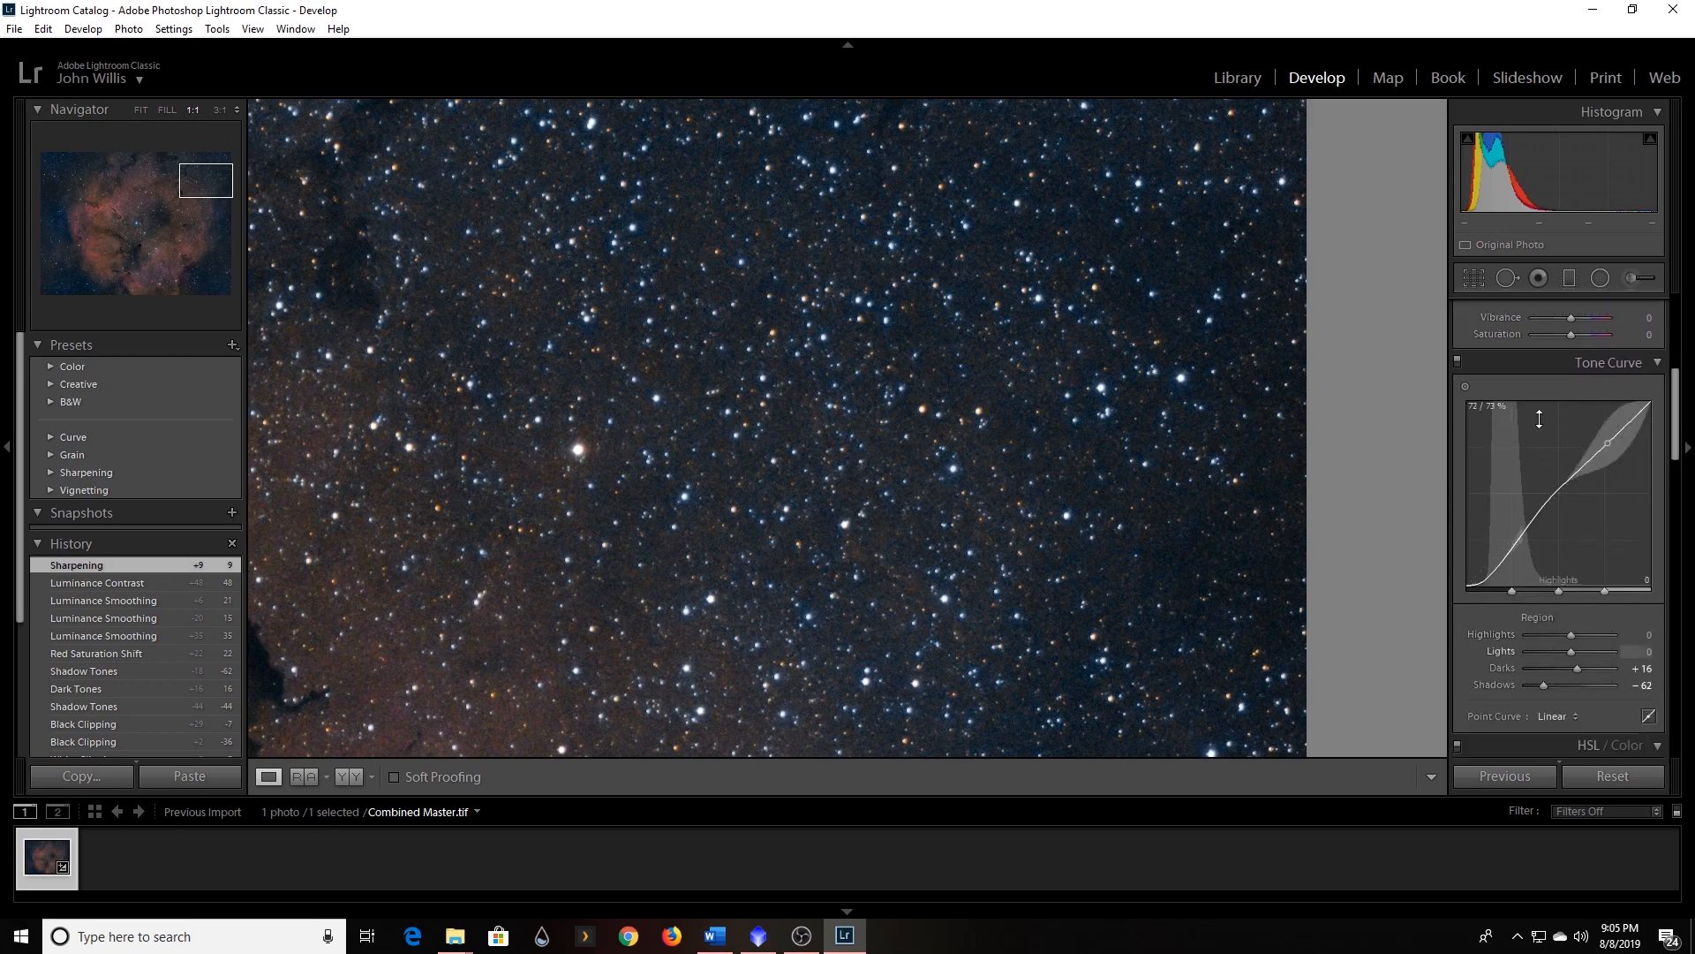
click(1465, 386)
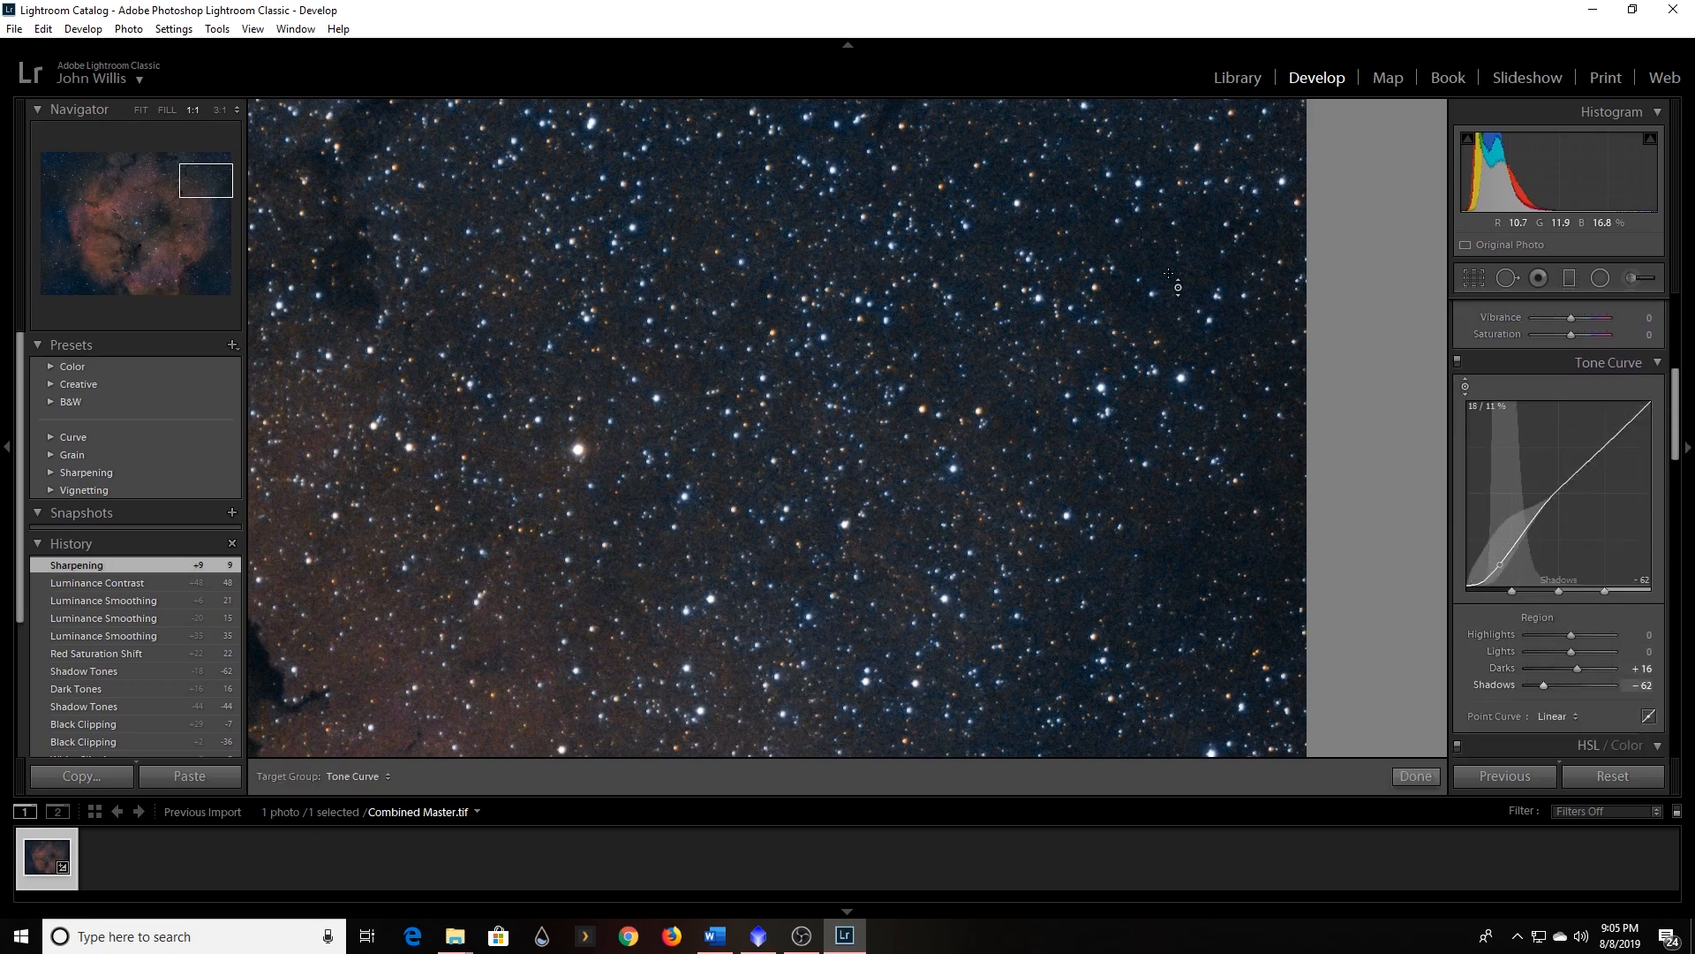
drag(1166, 344, 1166, 387)
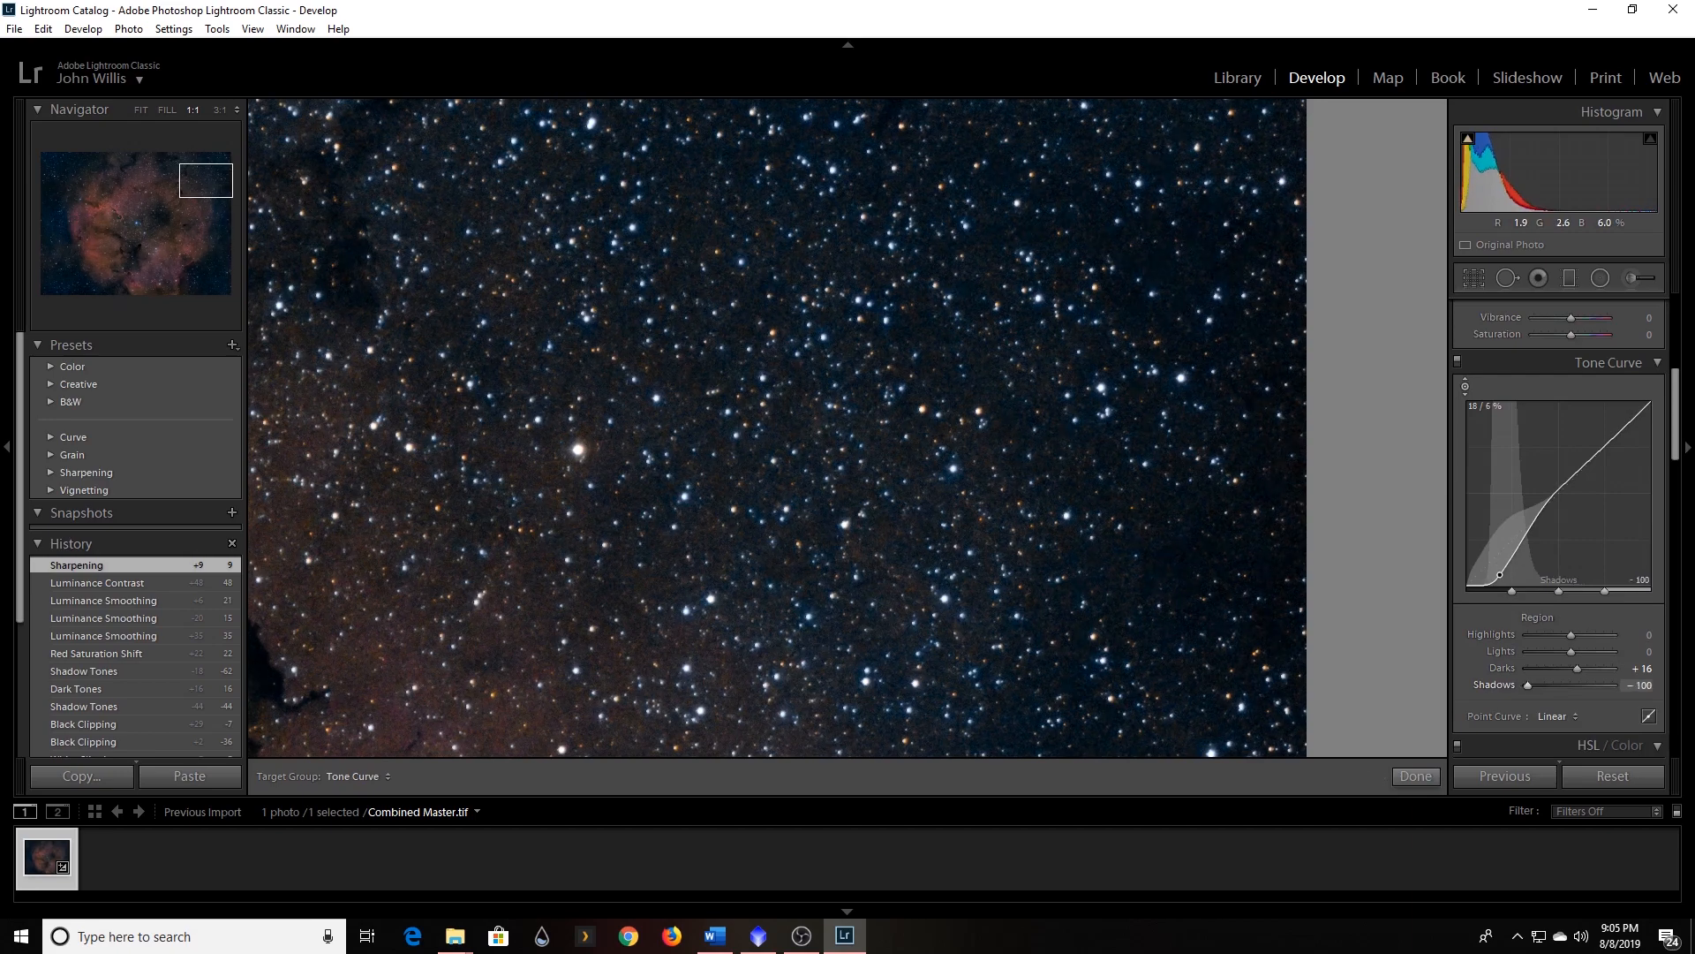
mouse_move(1166, 386)
mouse_down()
mouse_move(1166, 344)
mouse_move(1165, 362)
mouse_up()
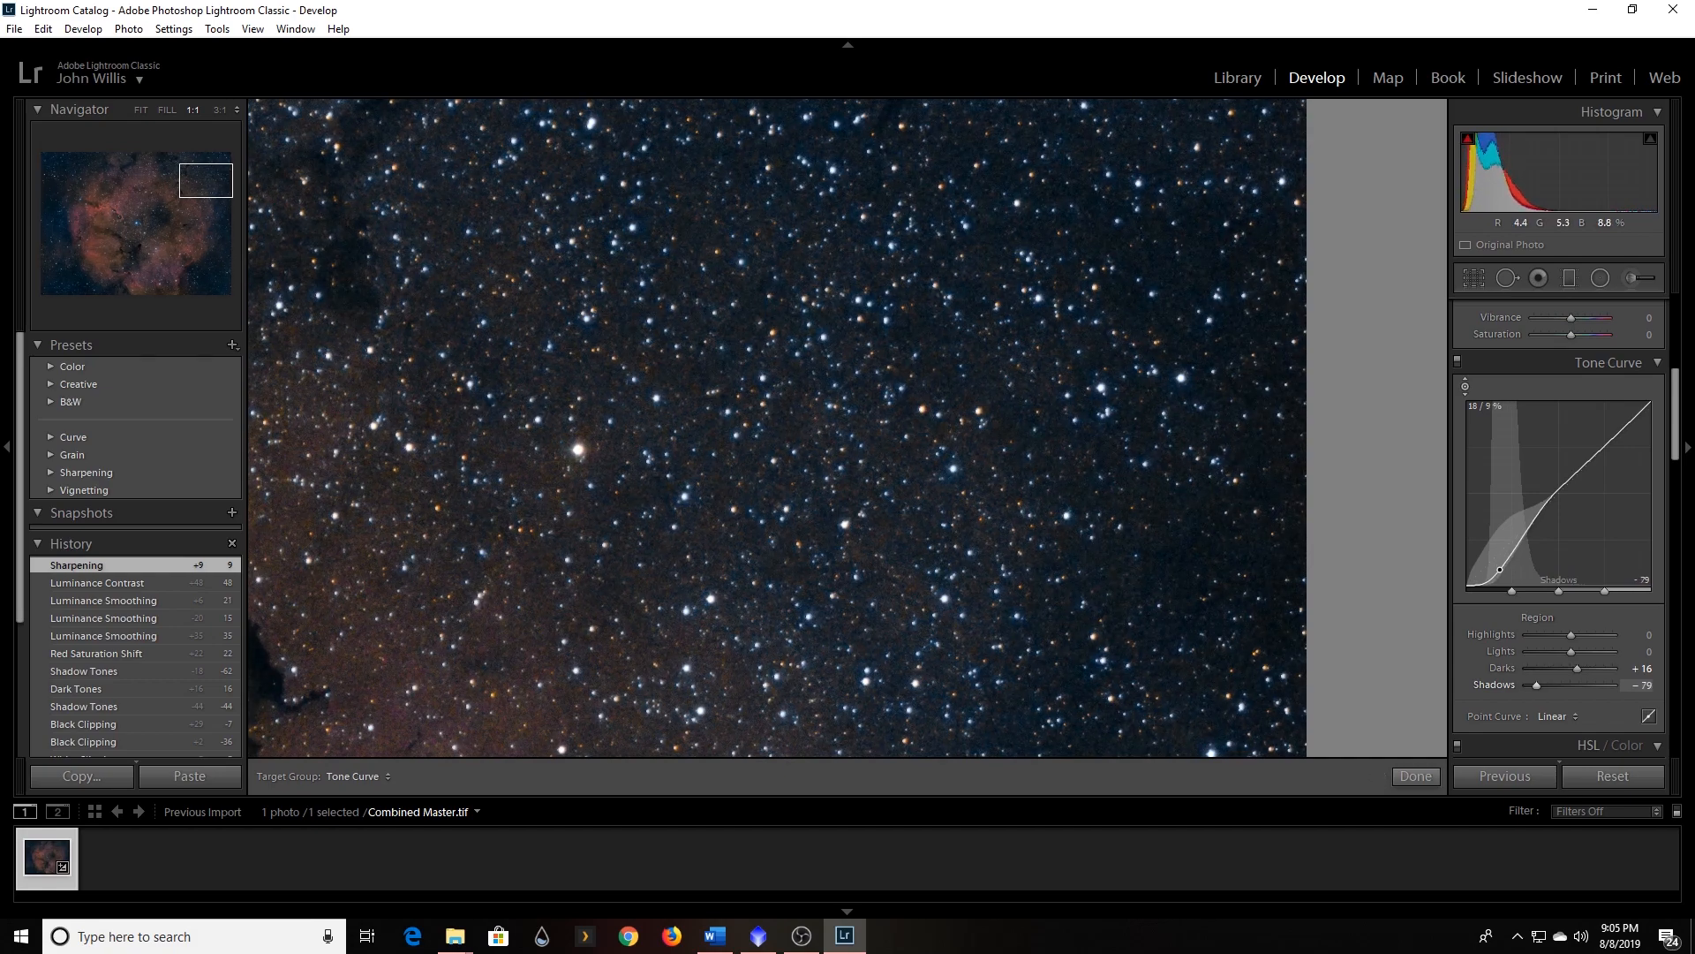
drag(1166, 362, 1165, 362)
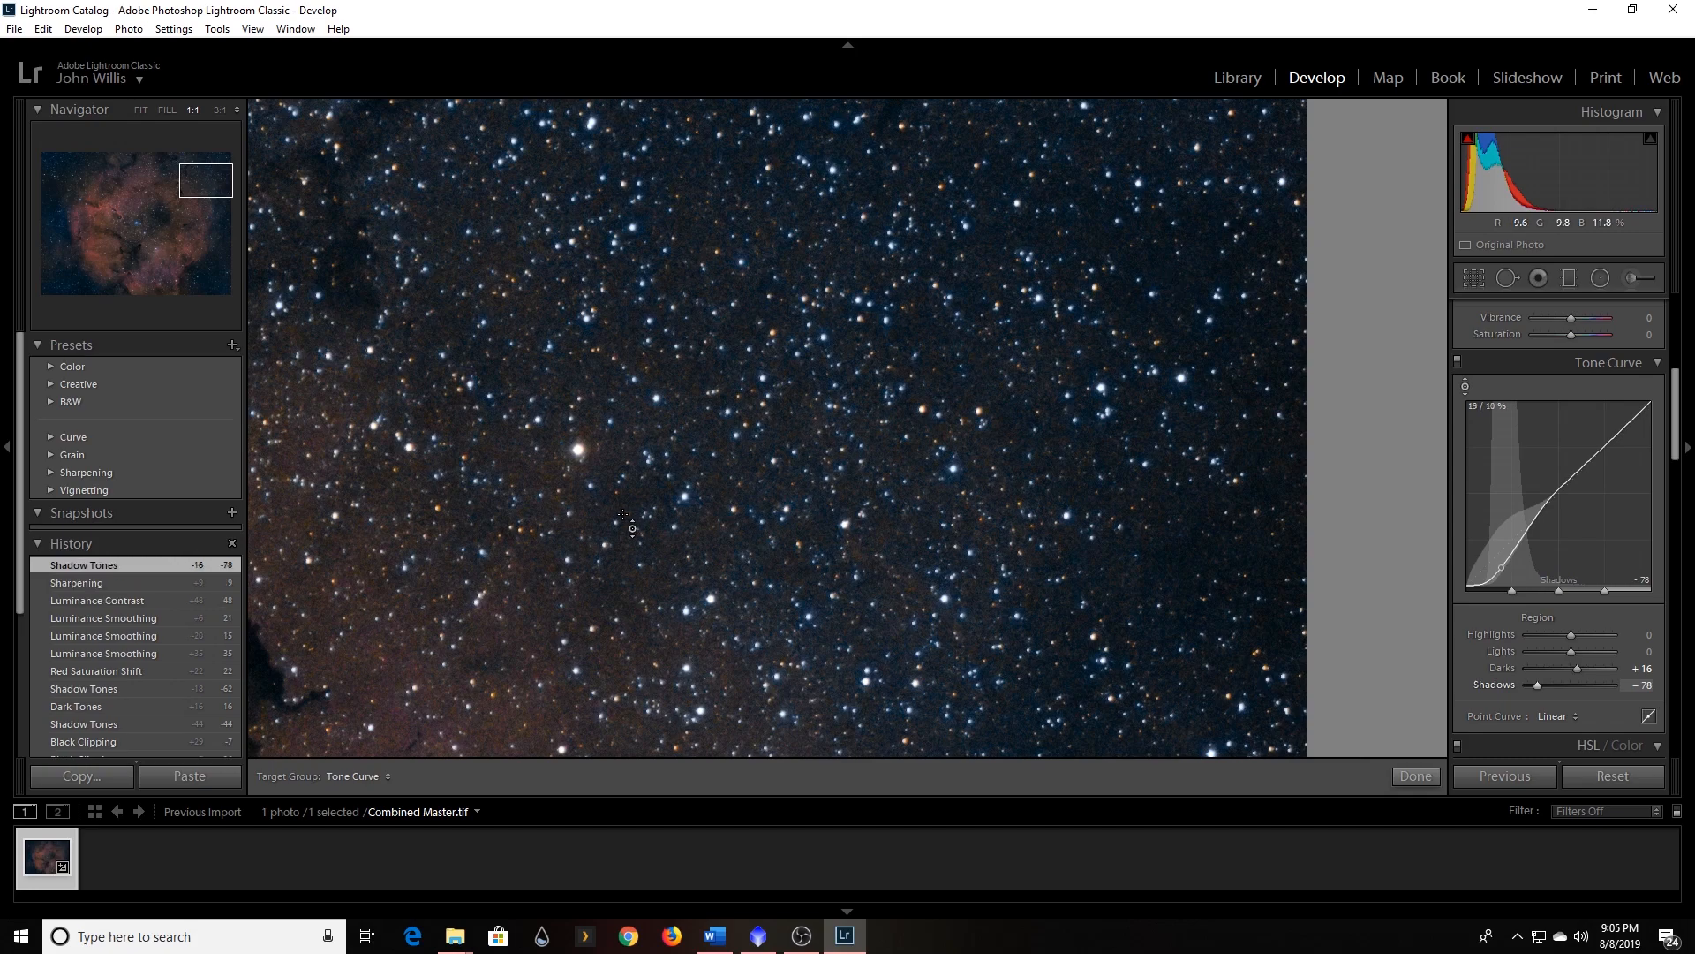
click(1465, 385)
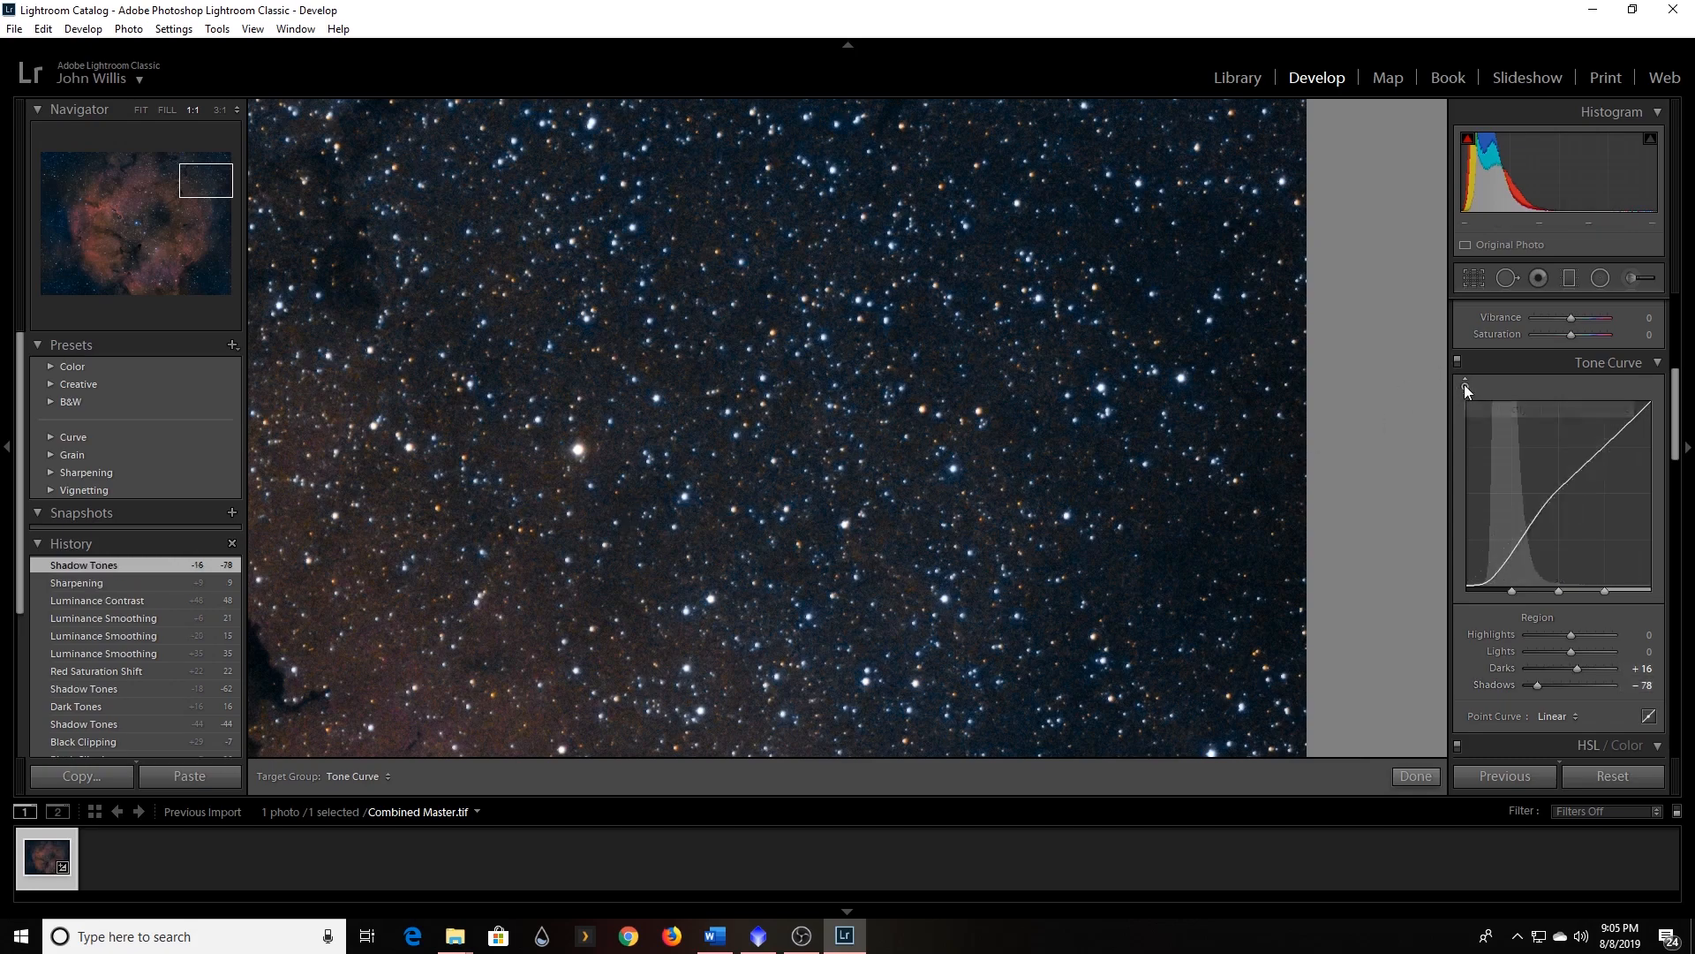
Inspect the dark nebula cloud close up and revert the edit history to the Sharpening state.
click(734, 504)
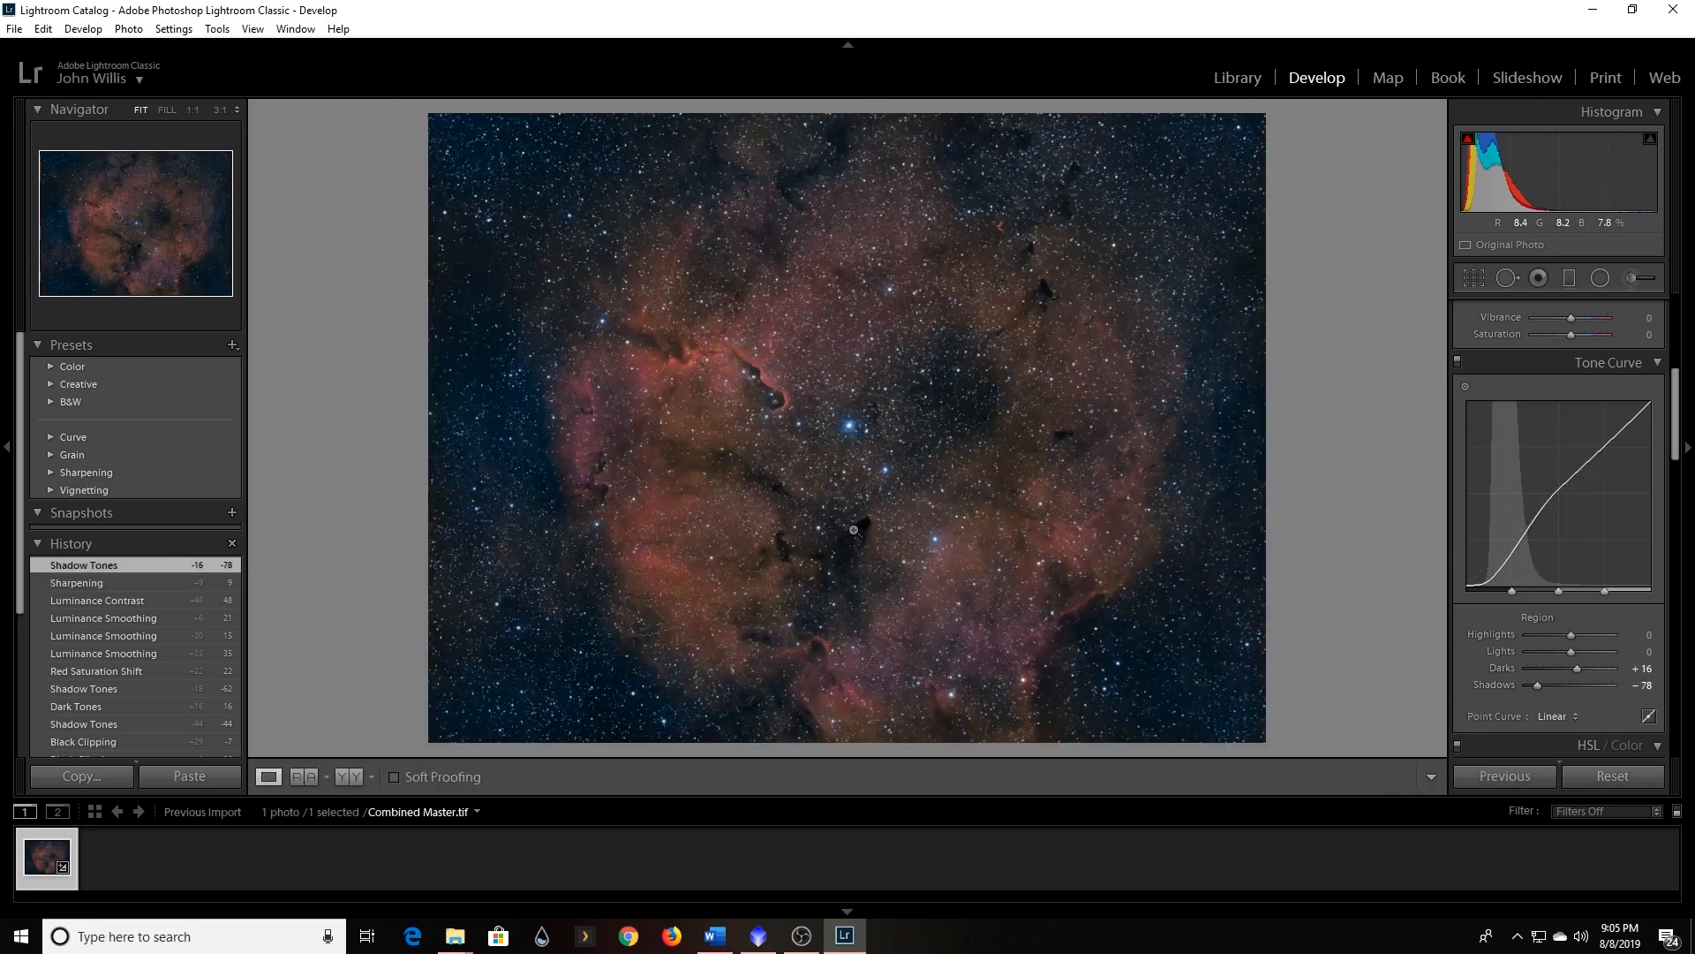
click(895, 568)
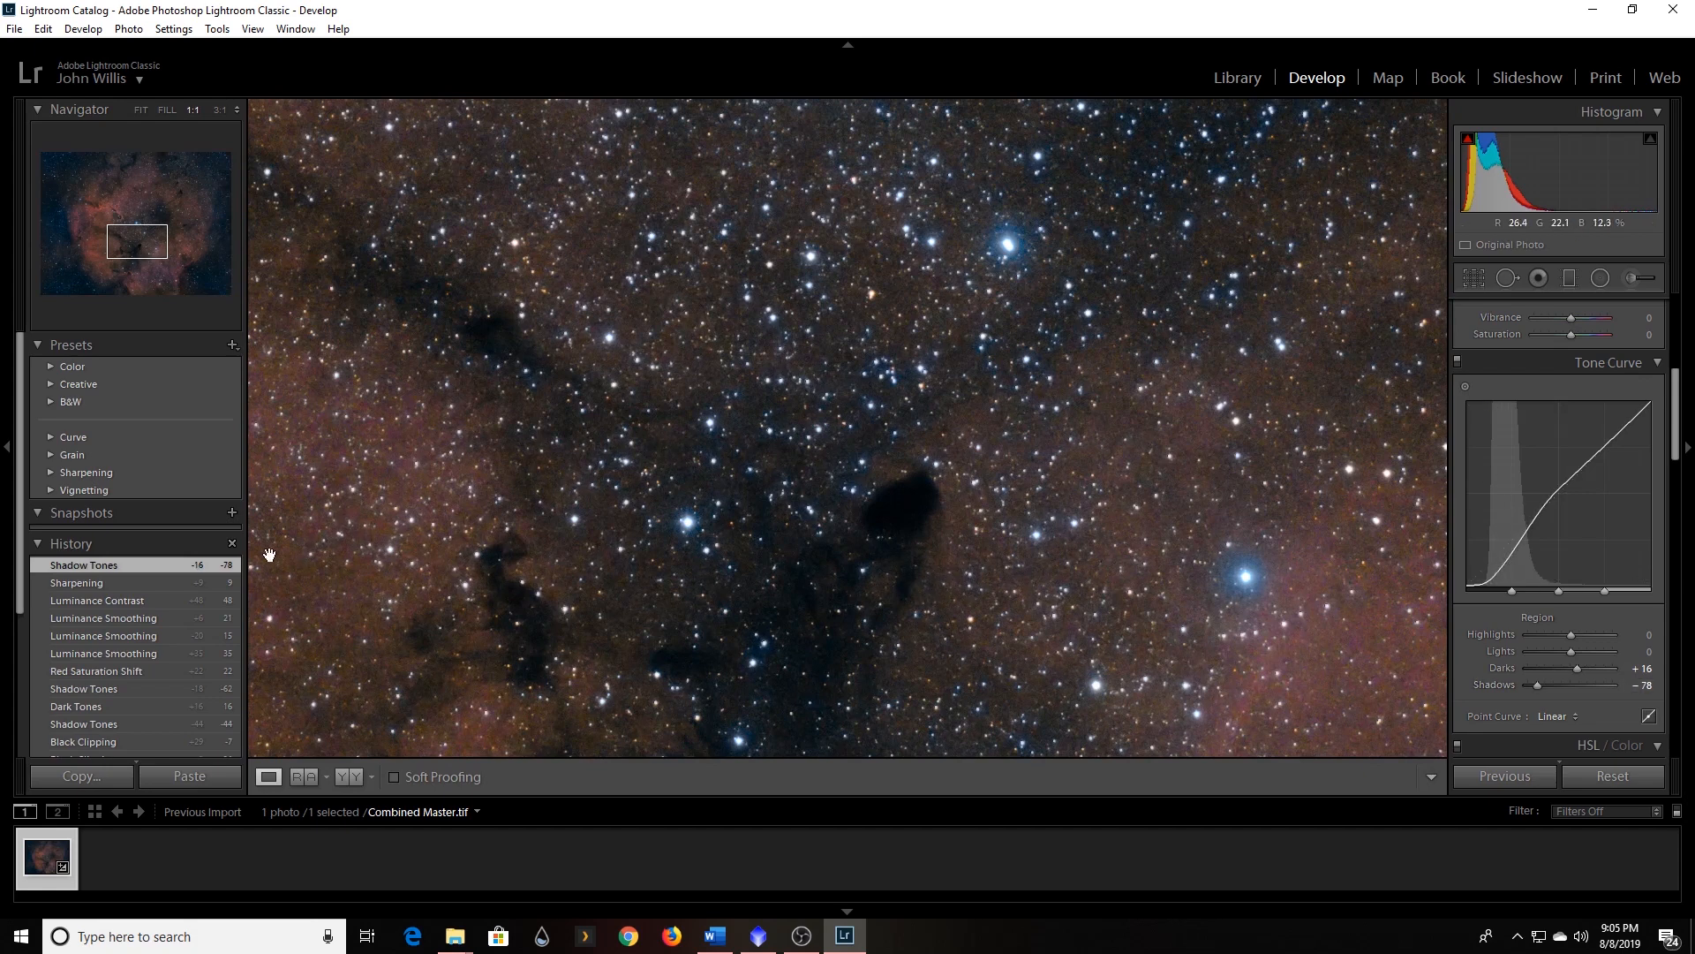
click(87, 584)
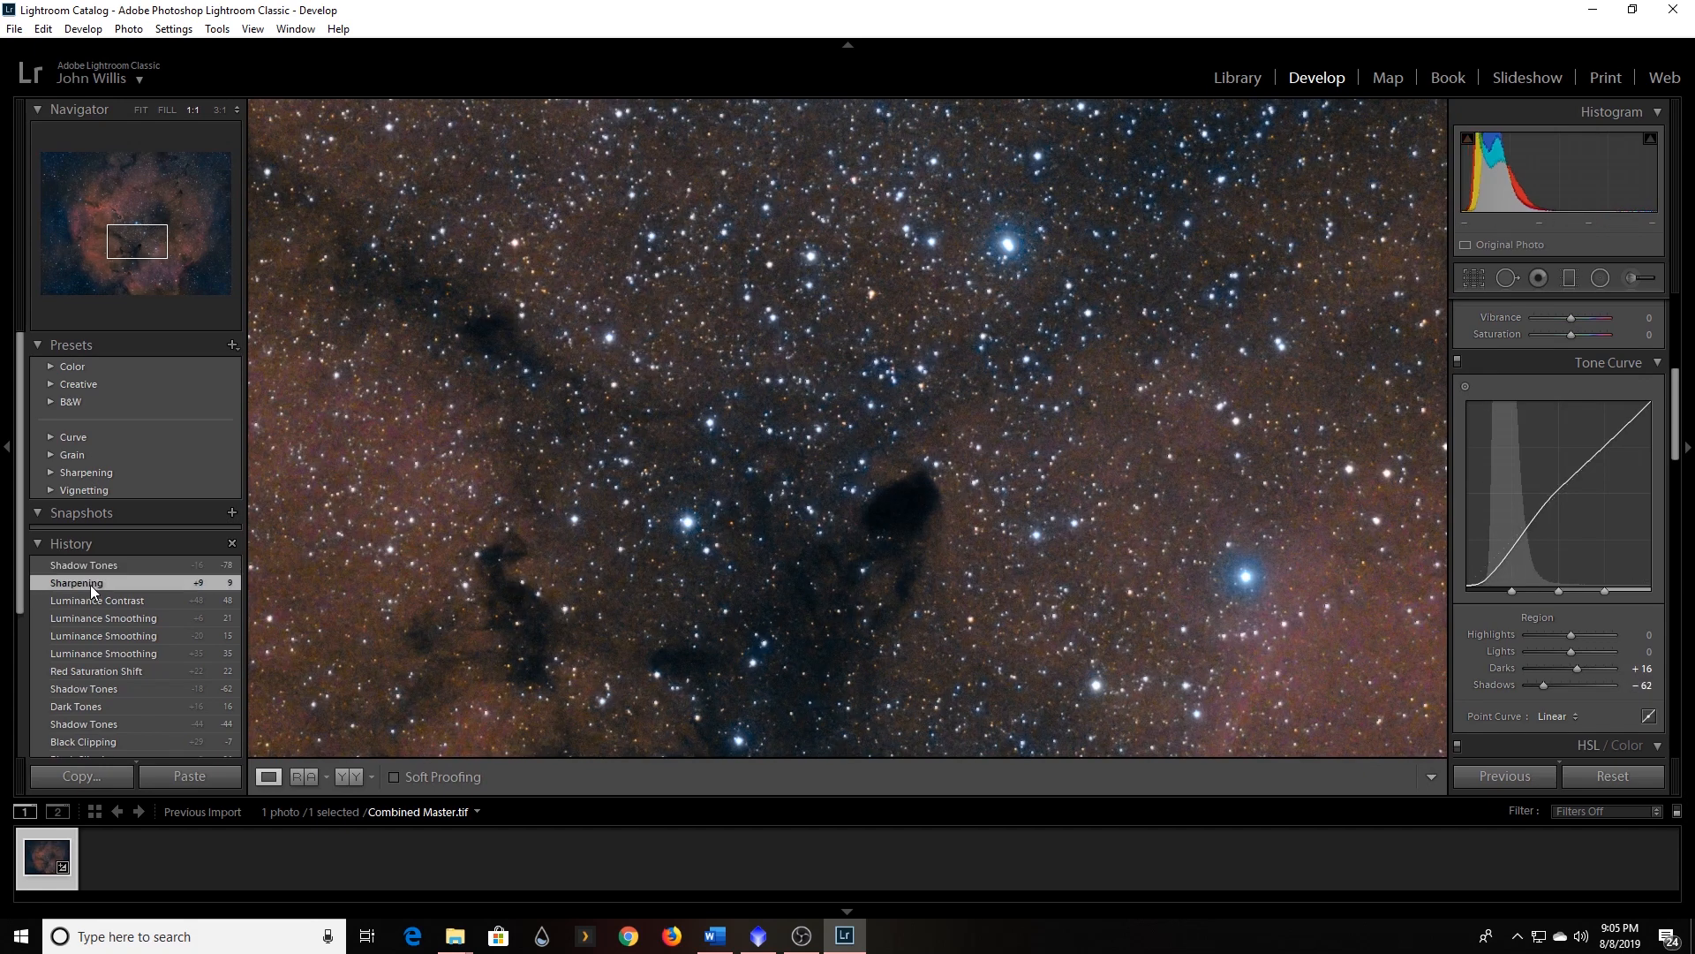
click(98, 602)
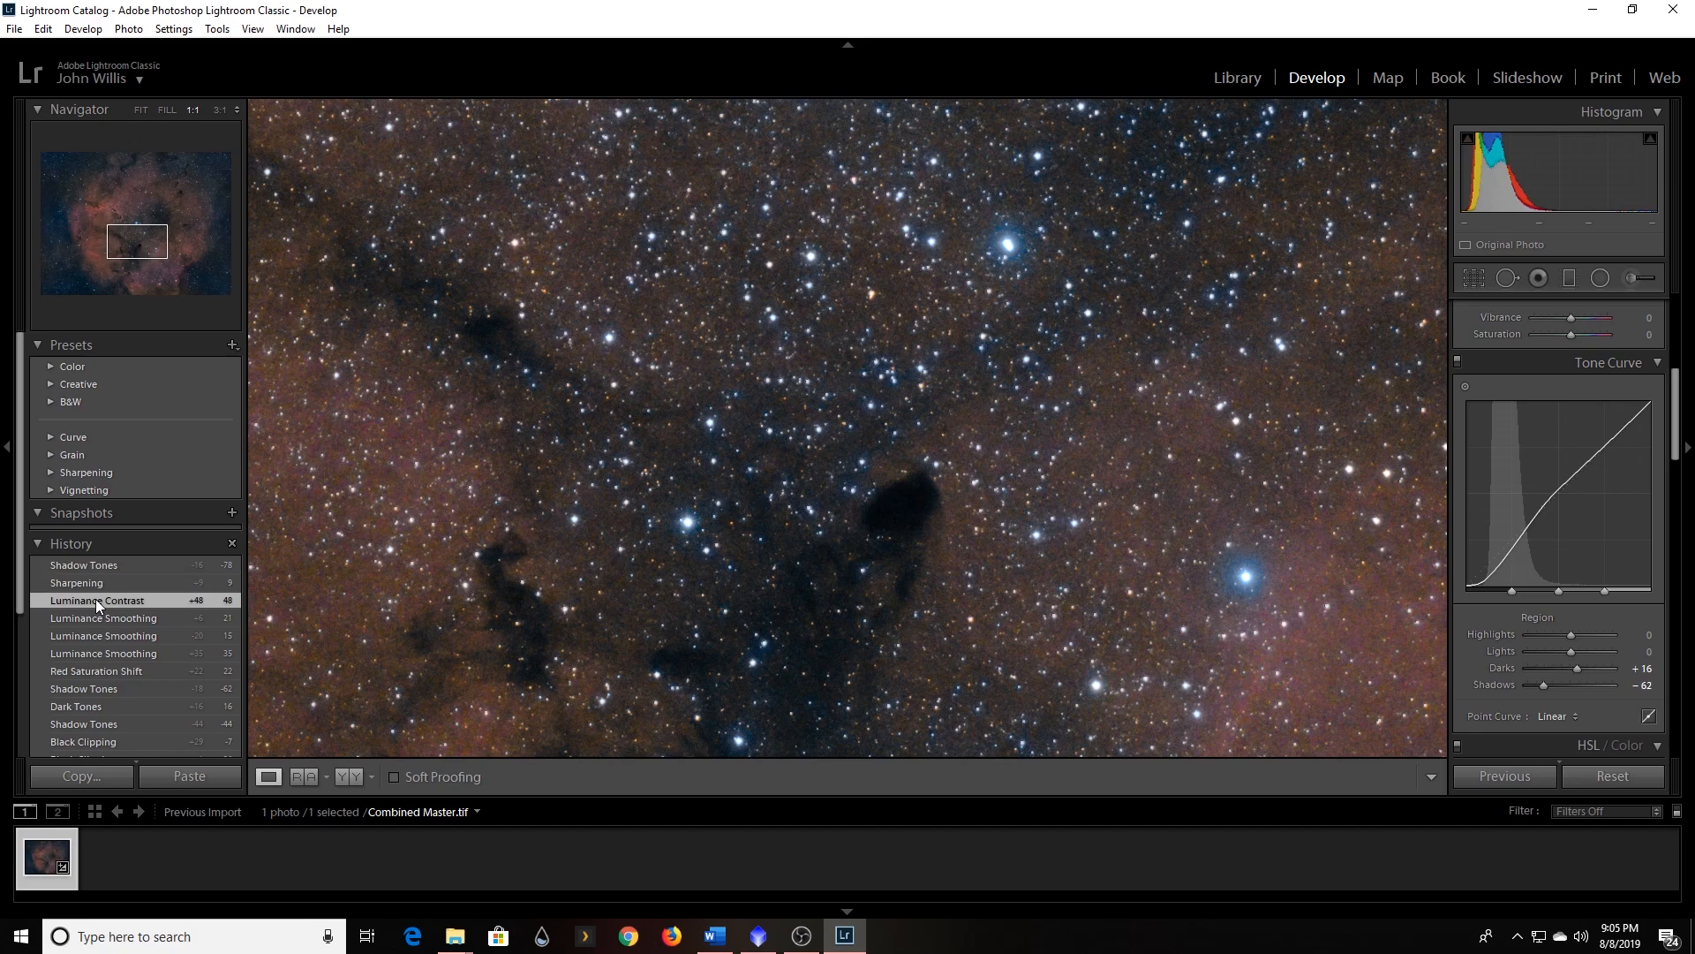
click(78, 584)
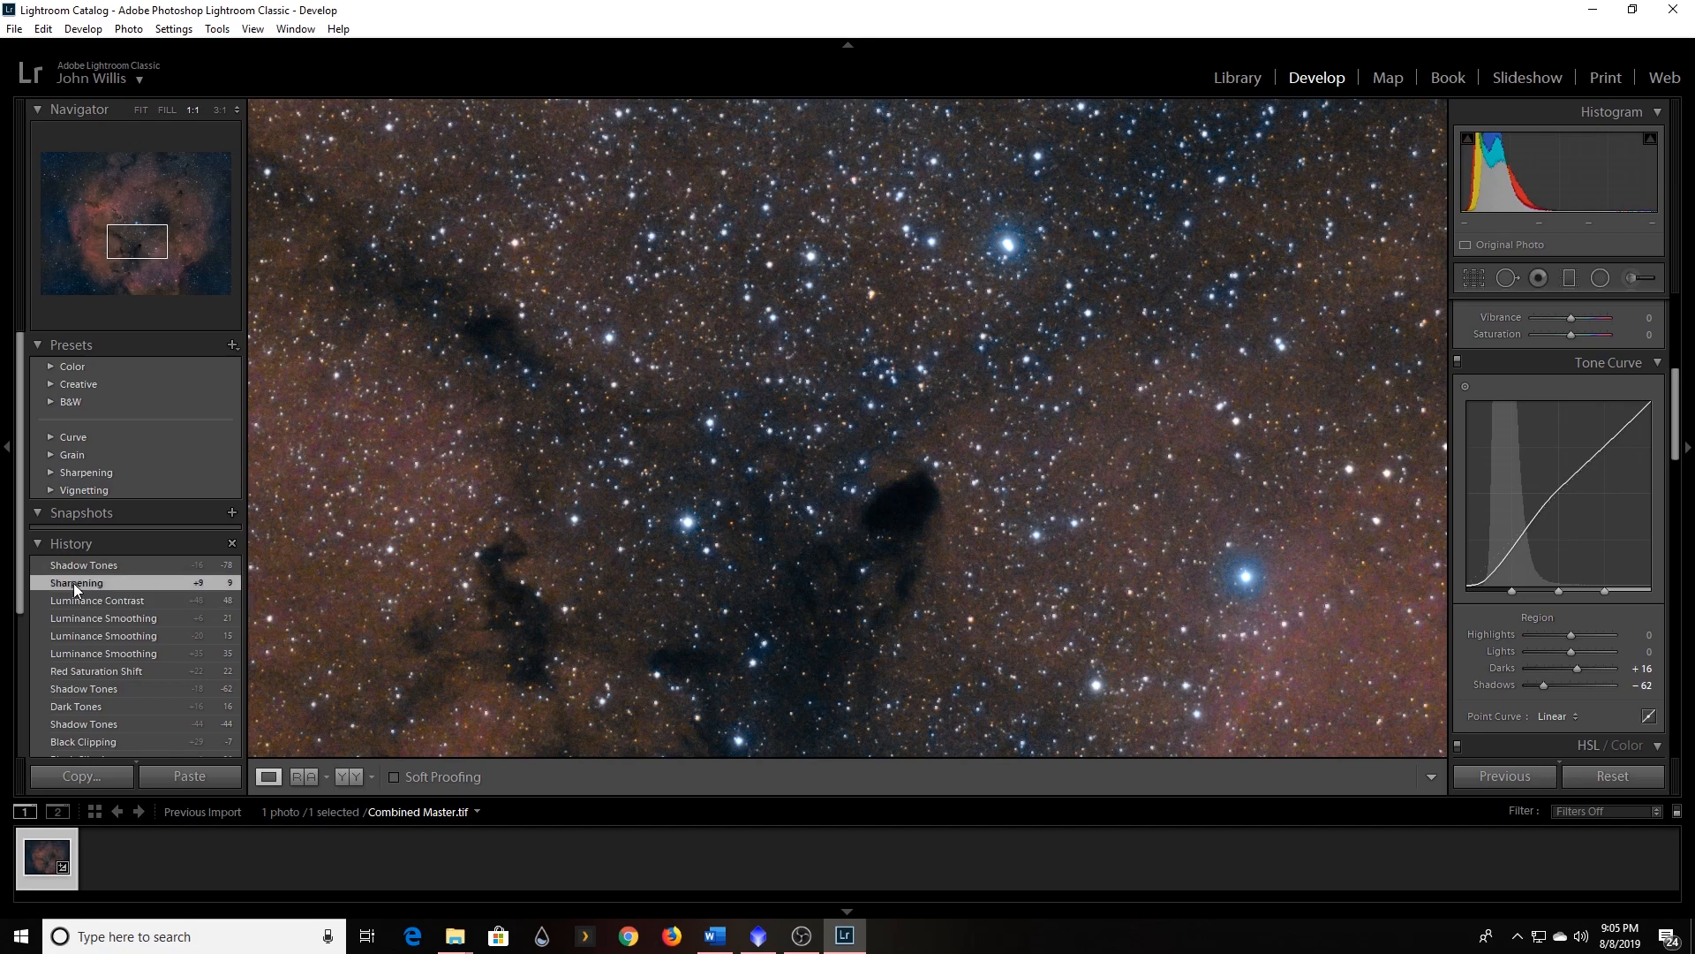
click(941, 399)
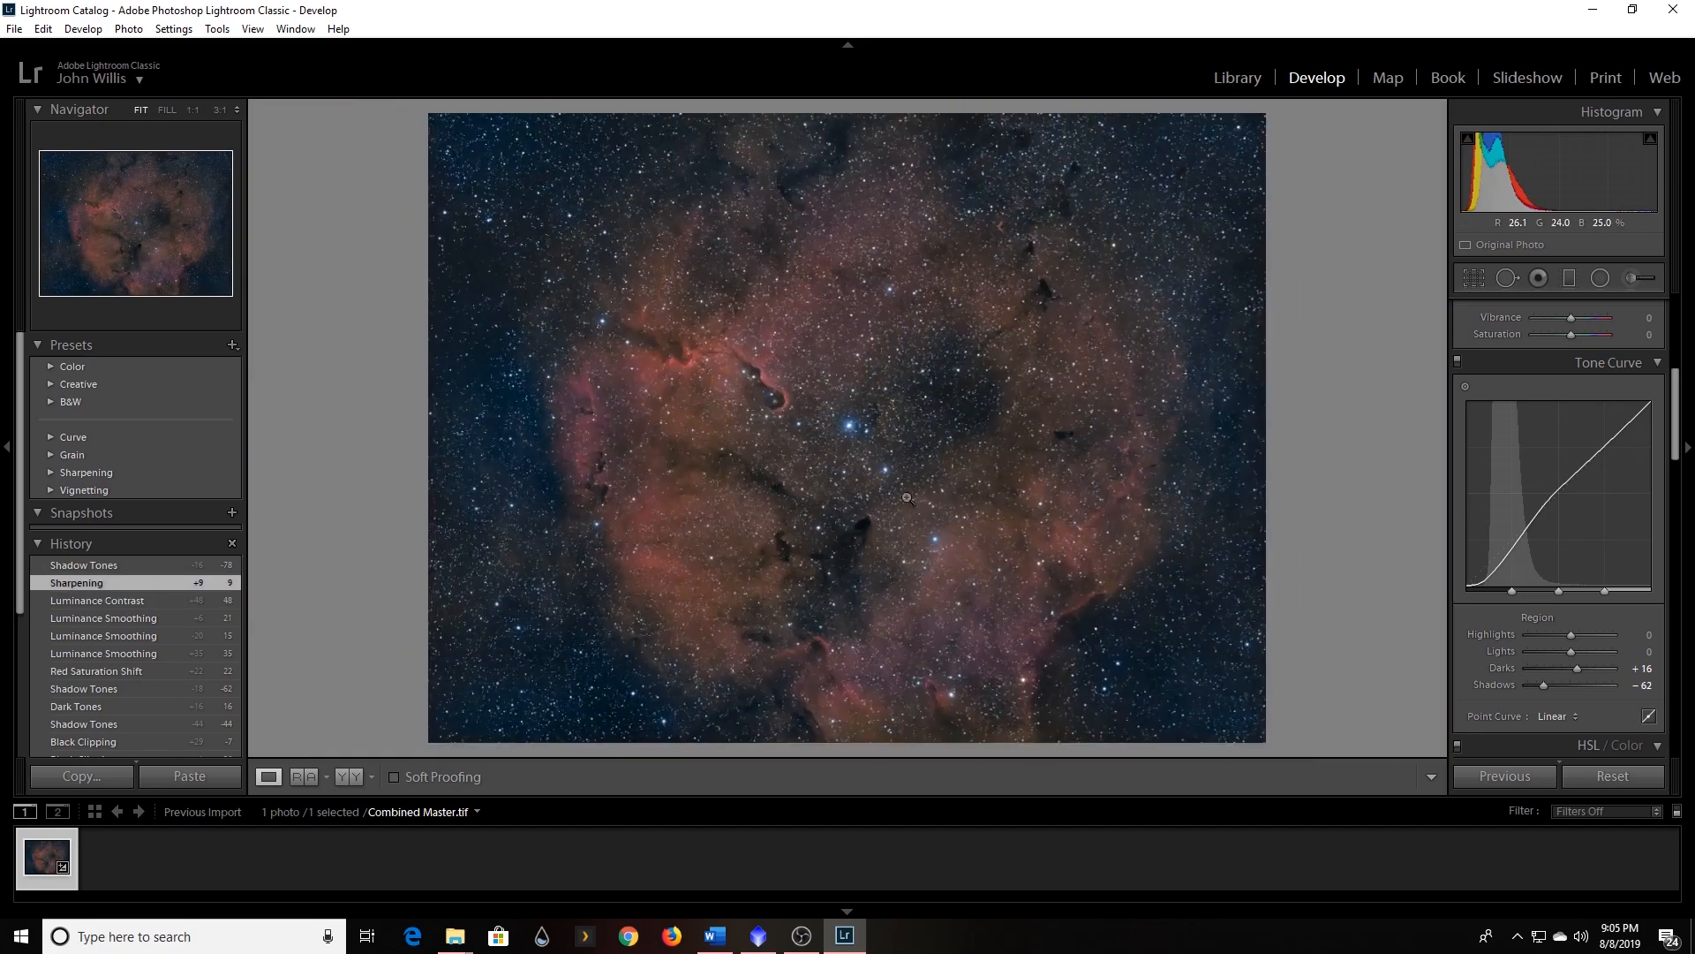
Set the tone curve Shadows to -32 directly on the dark cloud and check the elephant trunk and lower-right ridge close up.
click(866, 549)
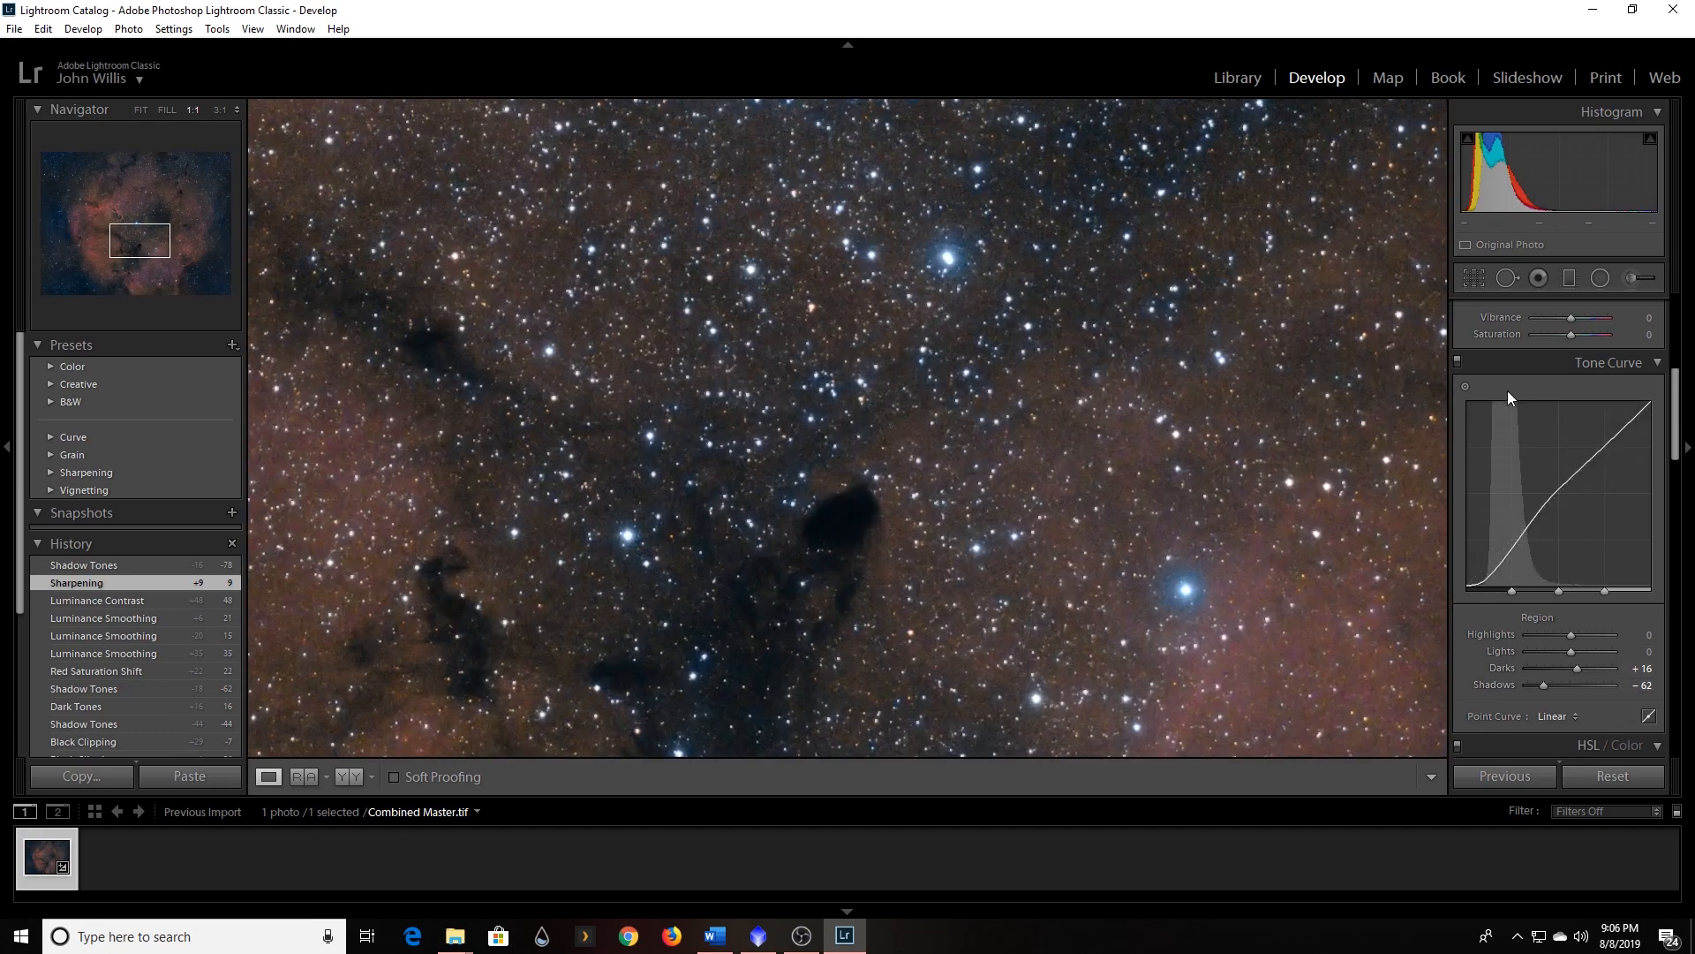
click(1464, 389)
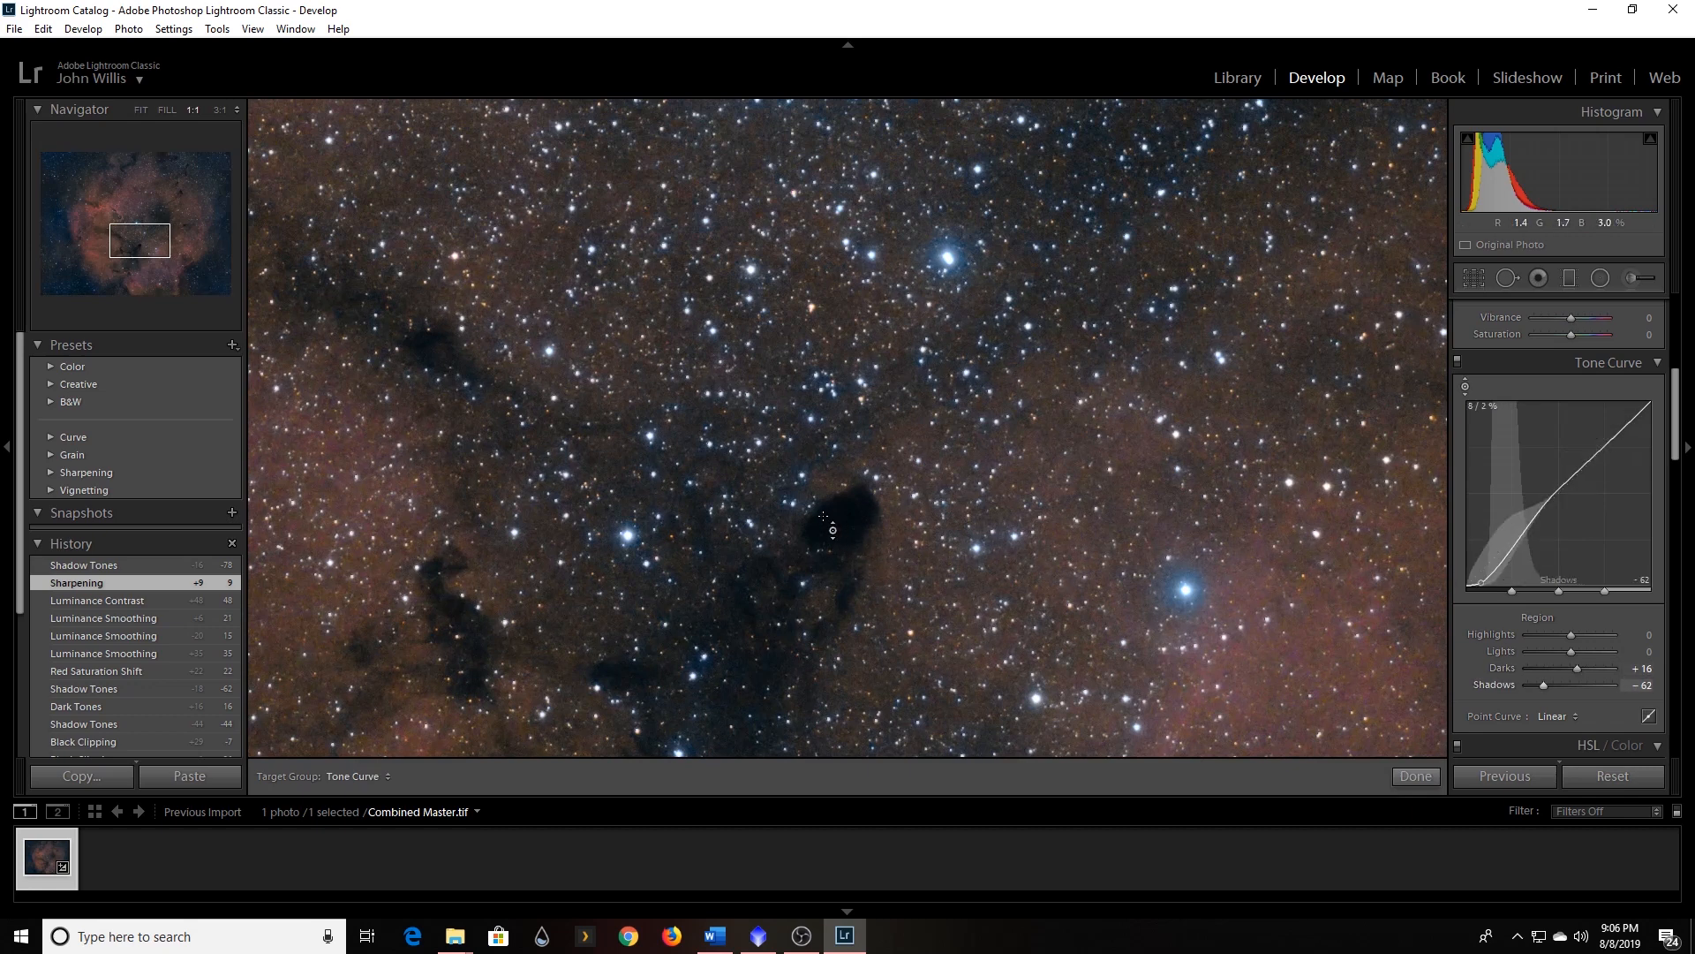
drag(844, 523, 844, 499)
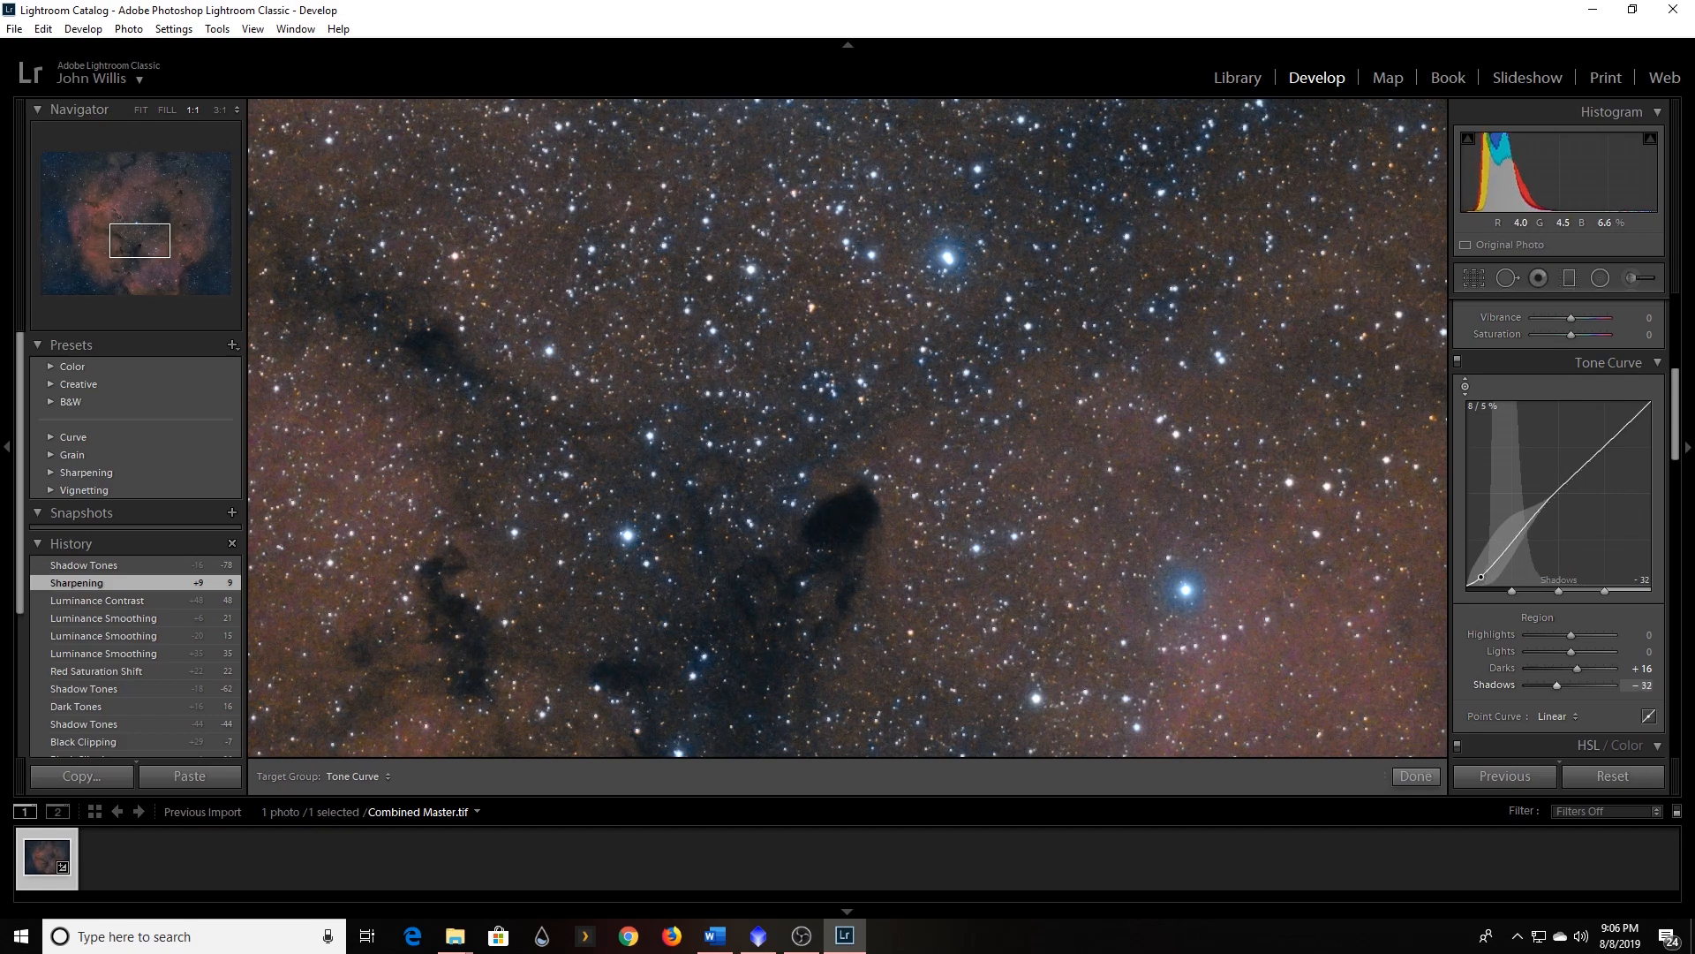
drag(843, 500, 843, 496)
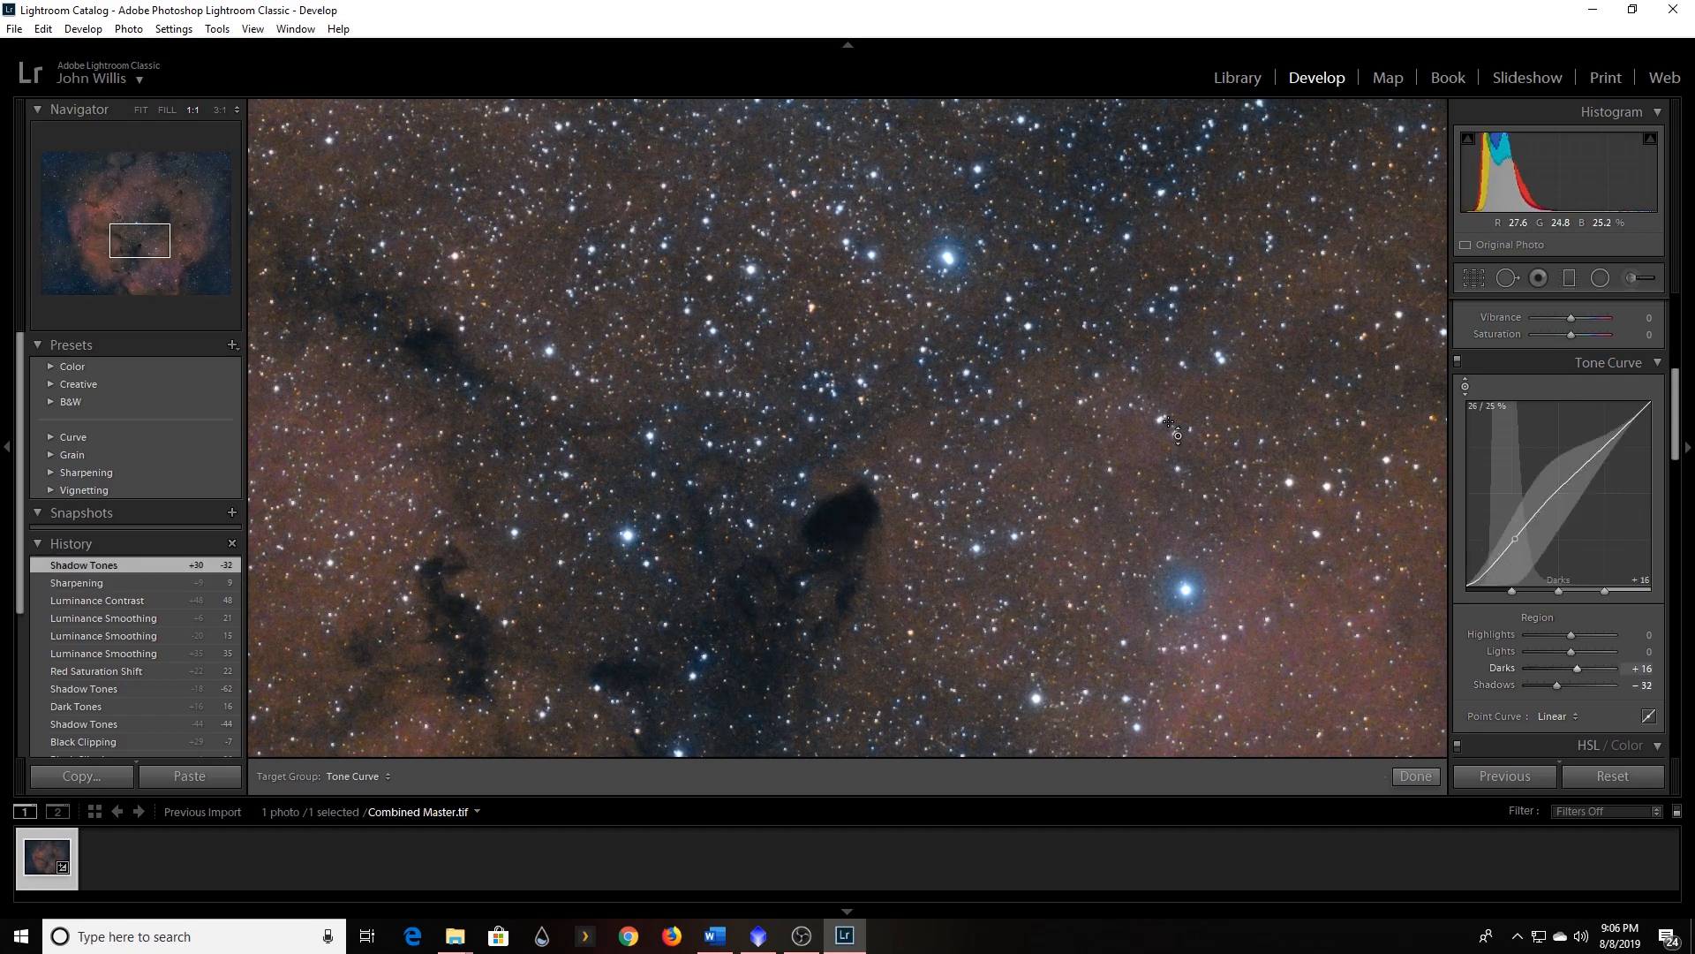
click(1465, 386)
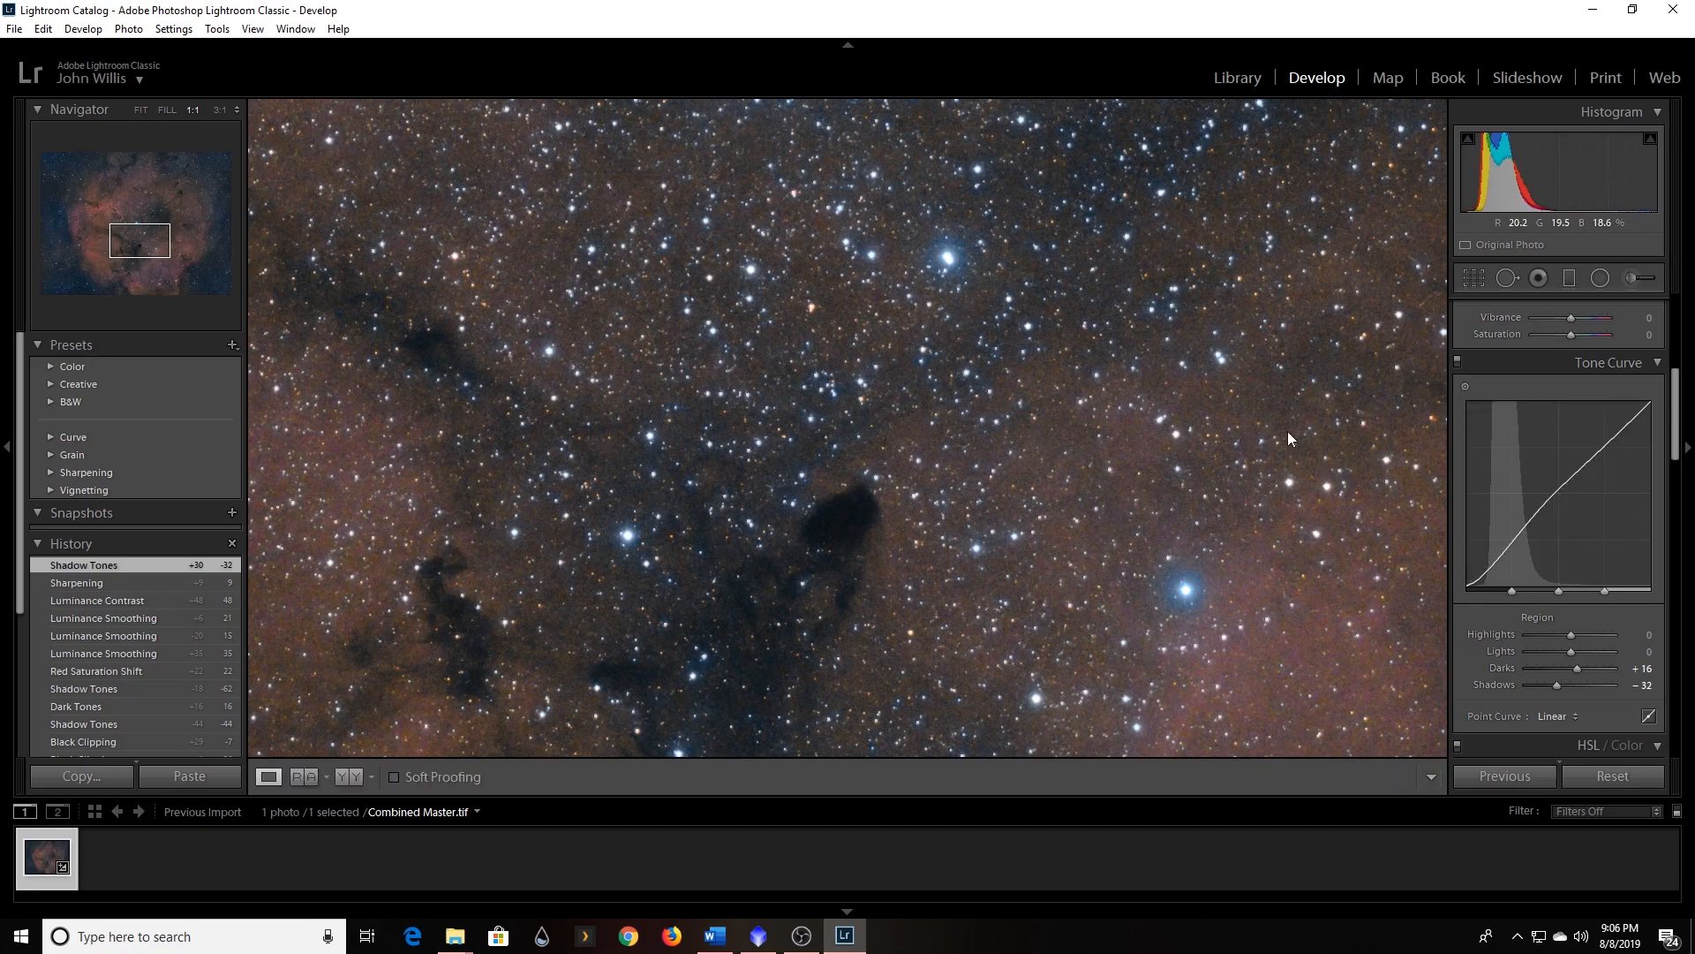
click(1075, 441)
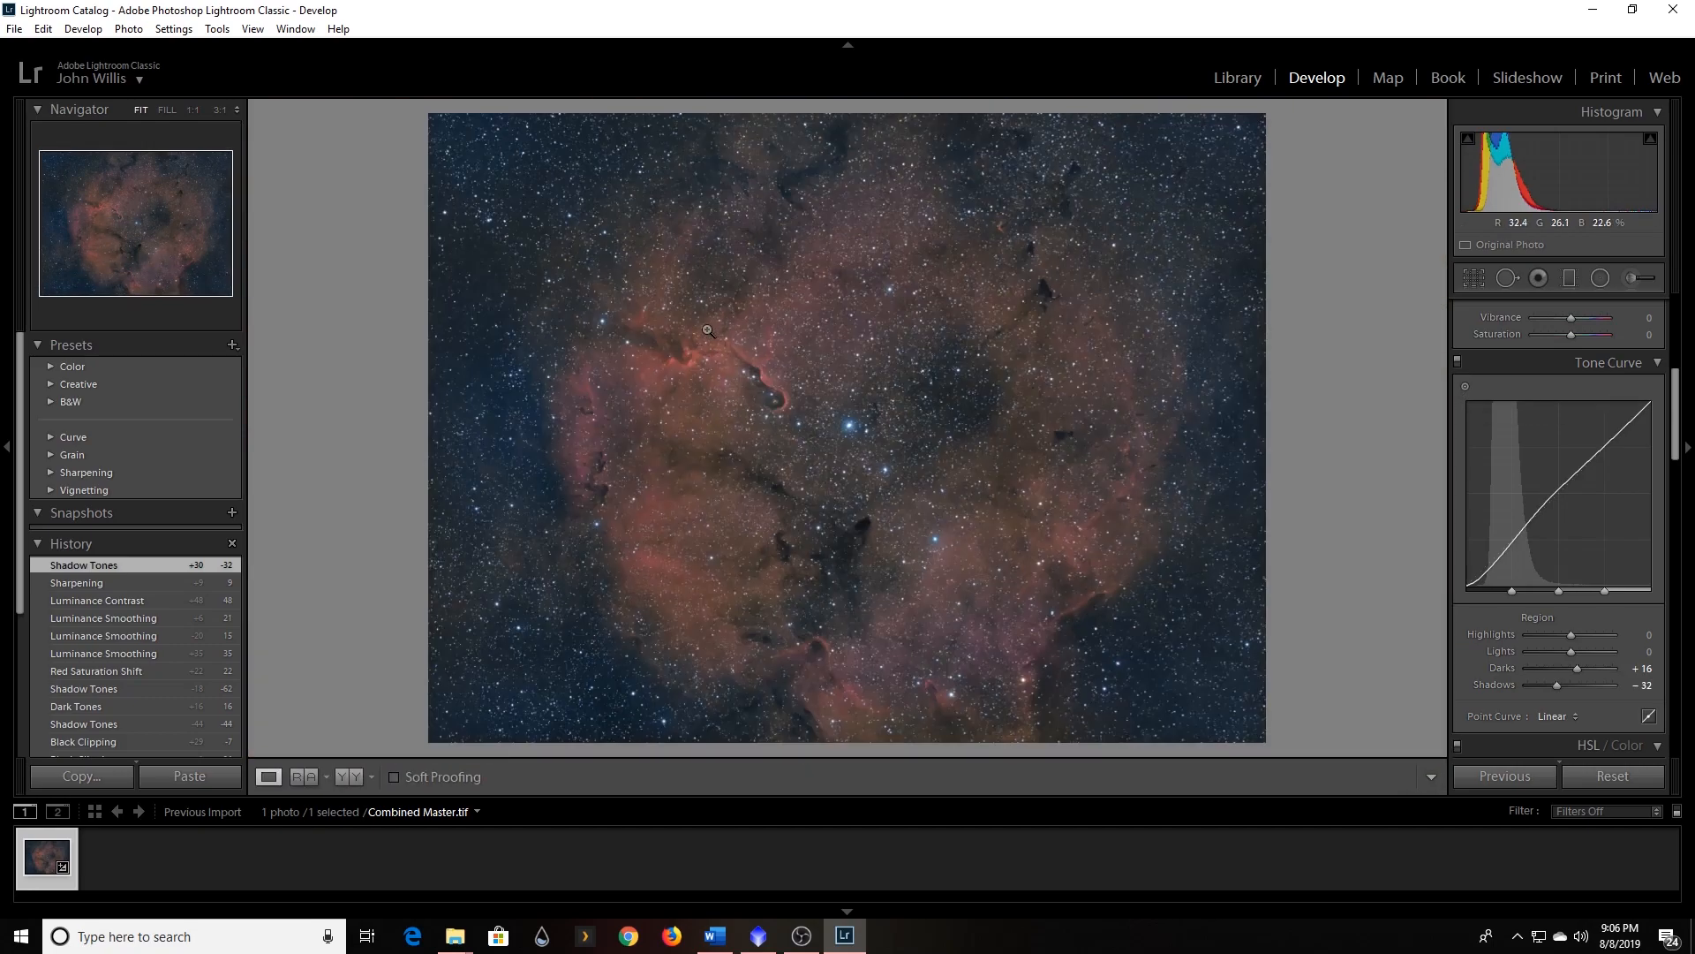
click(696, 365)
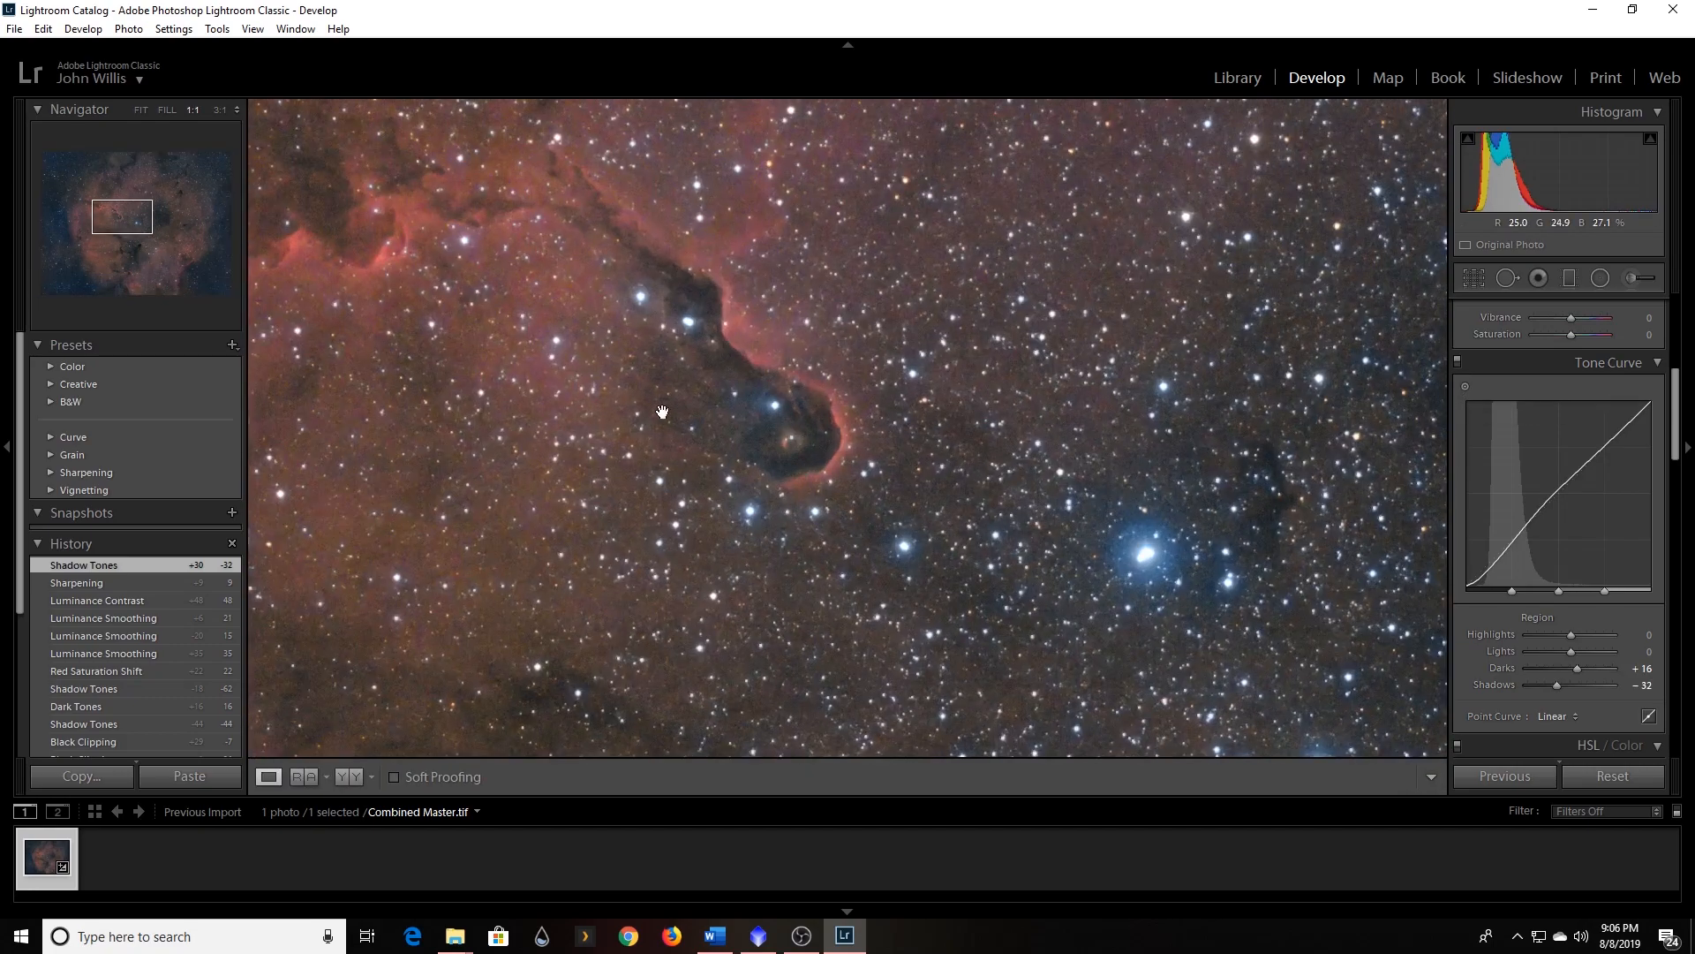
click(627, 302)
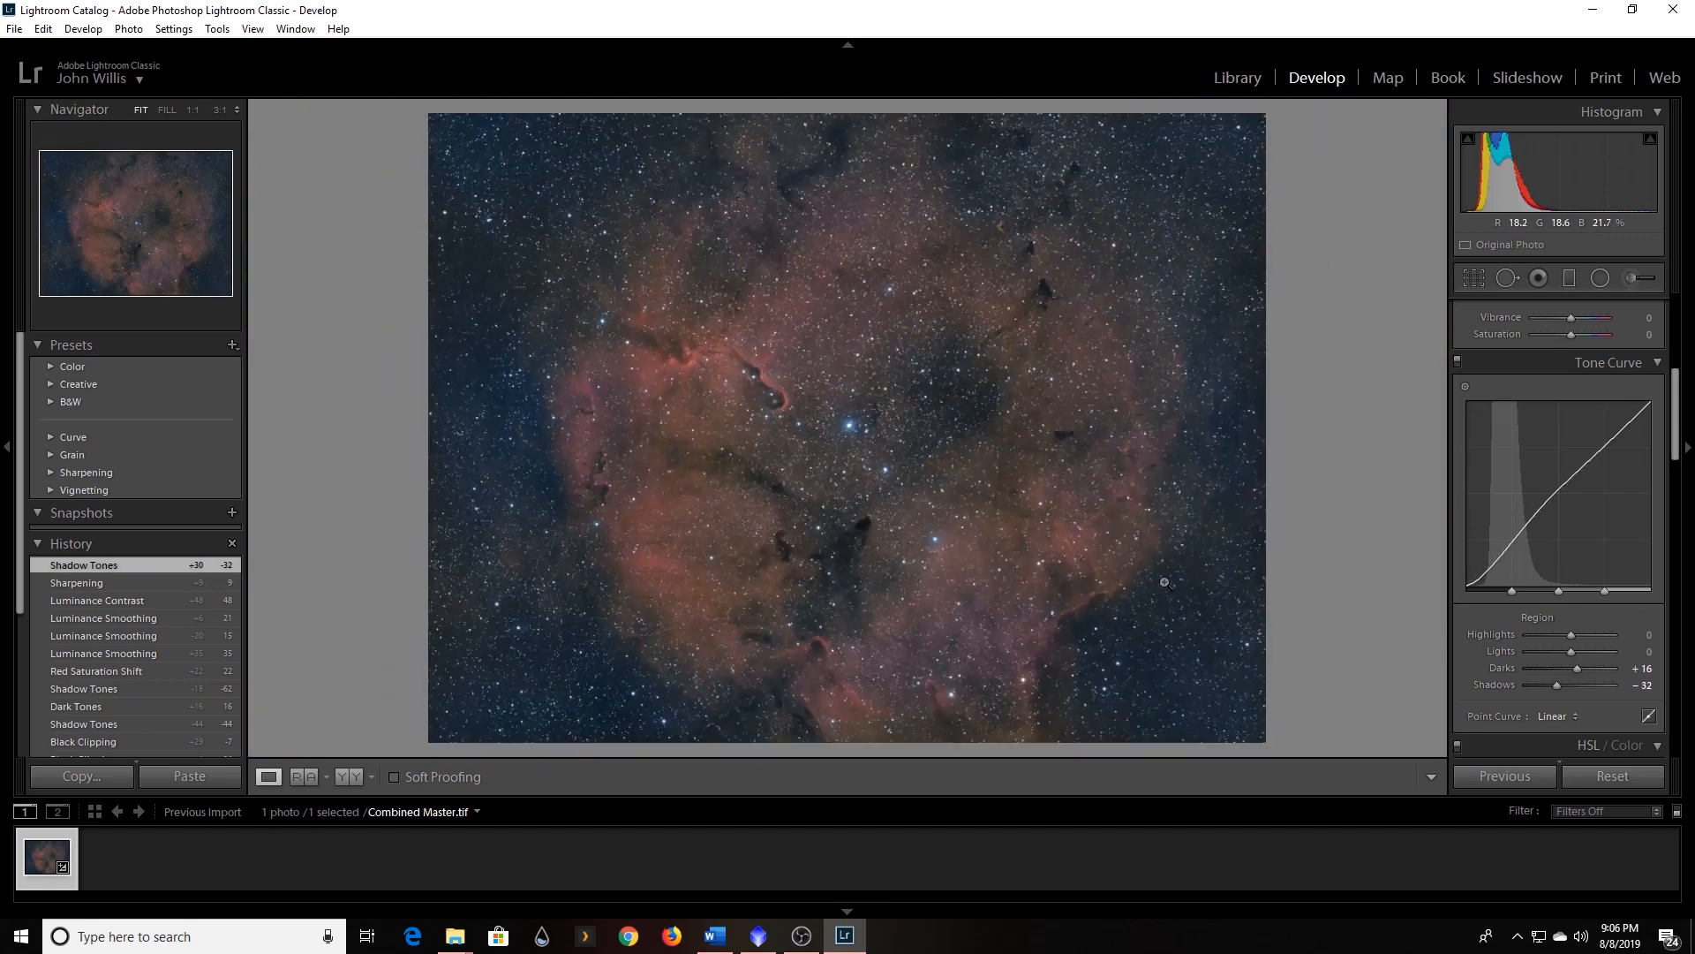
click(1177, 653)
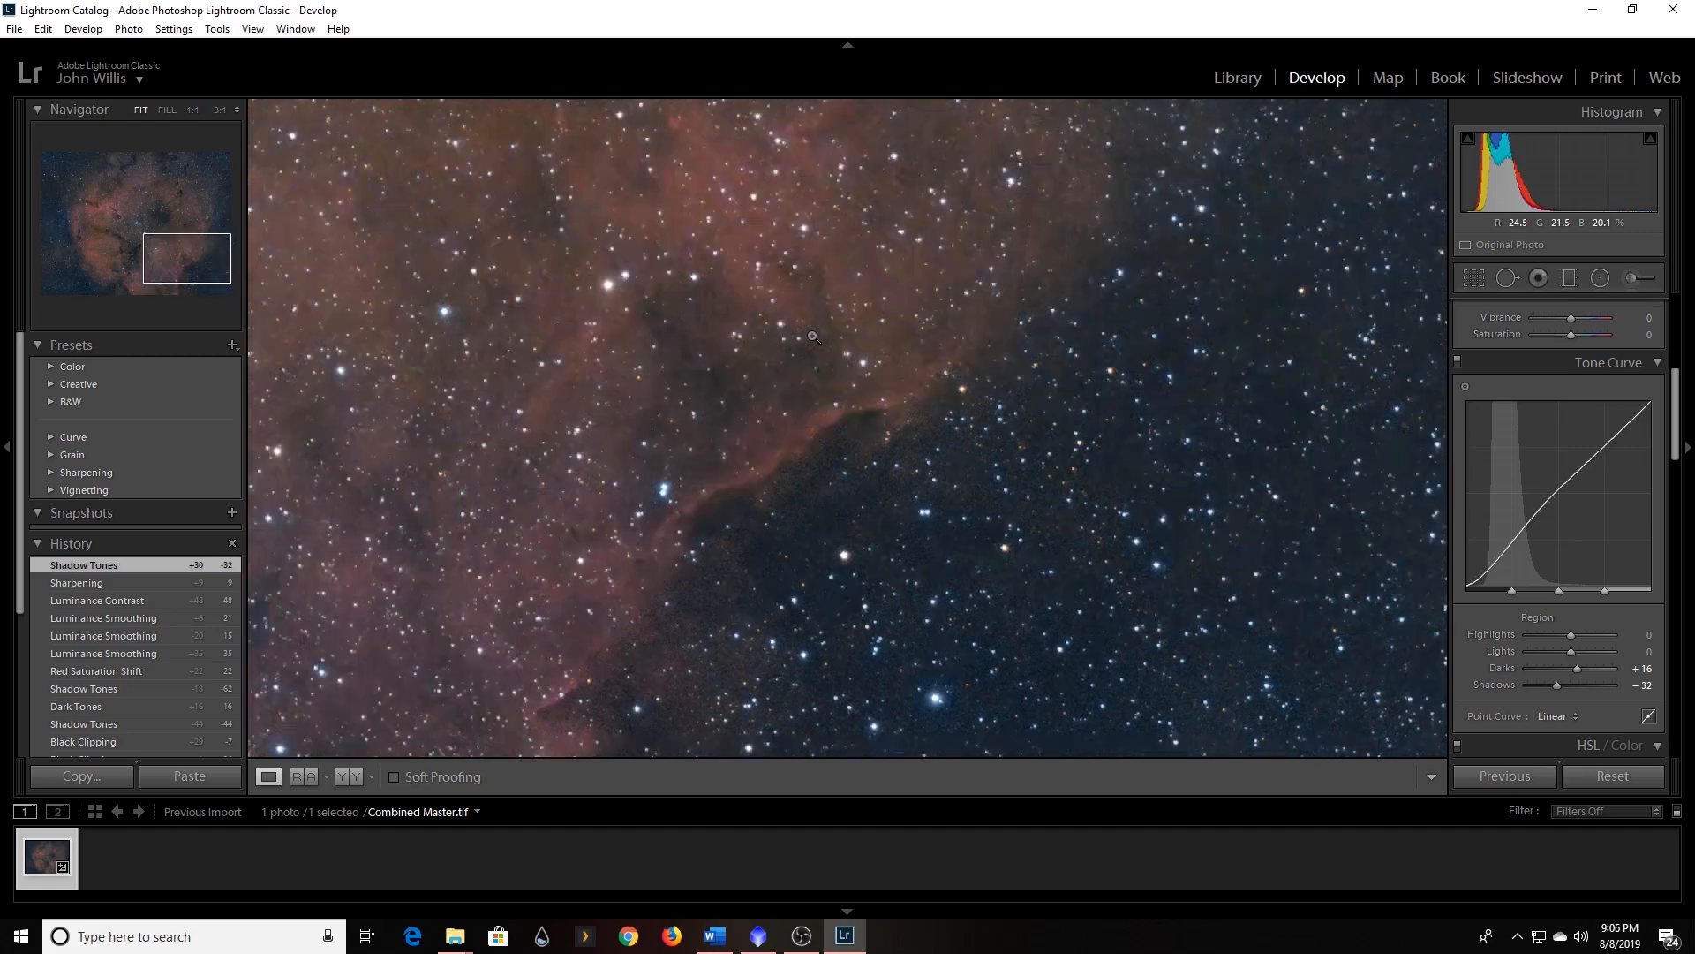
click(817, 338)
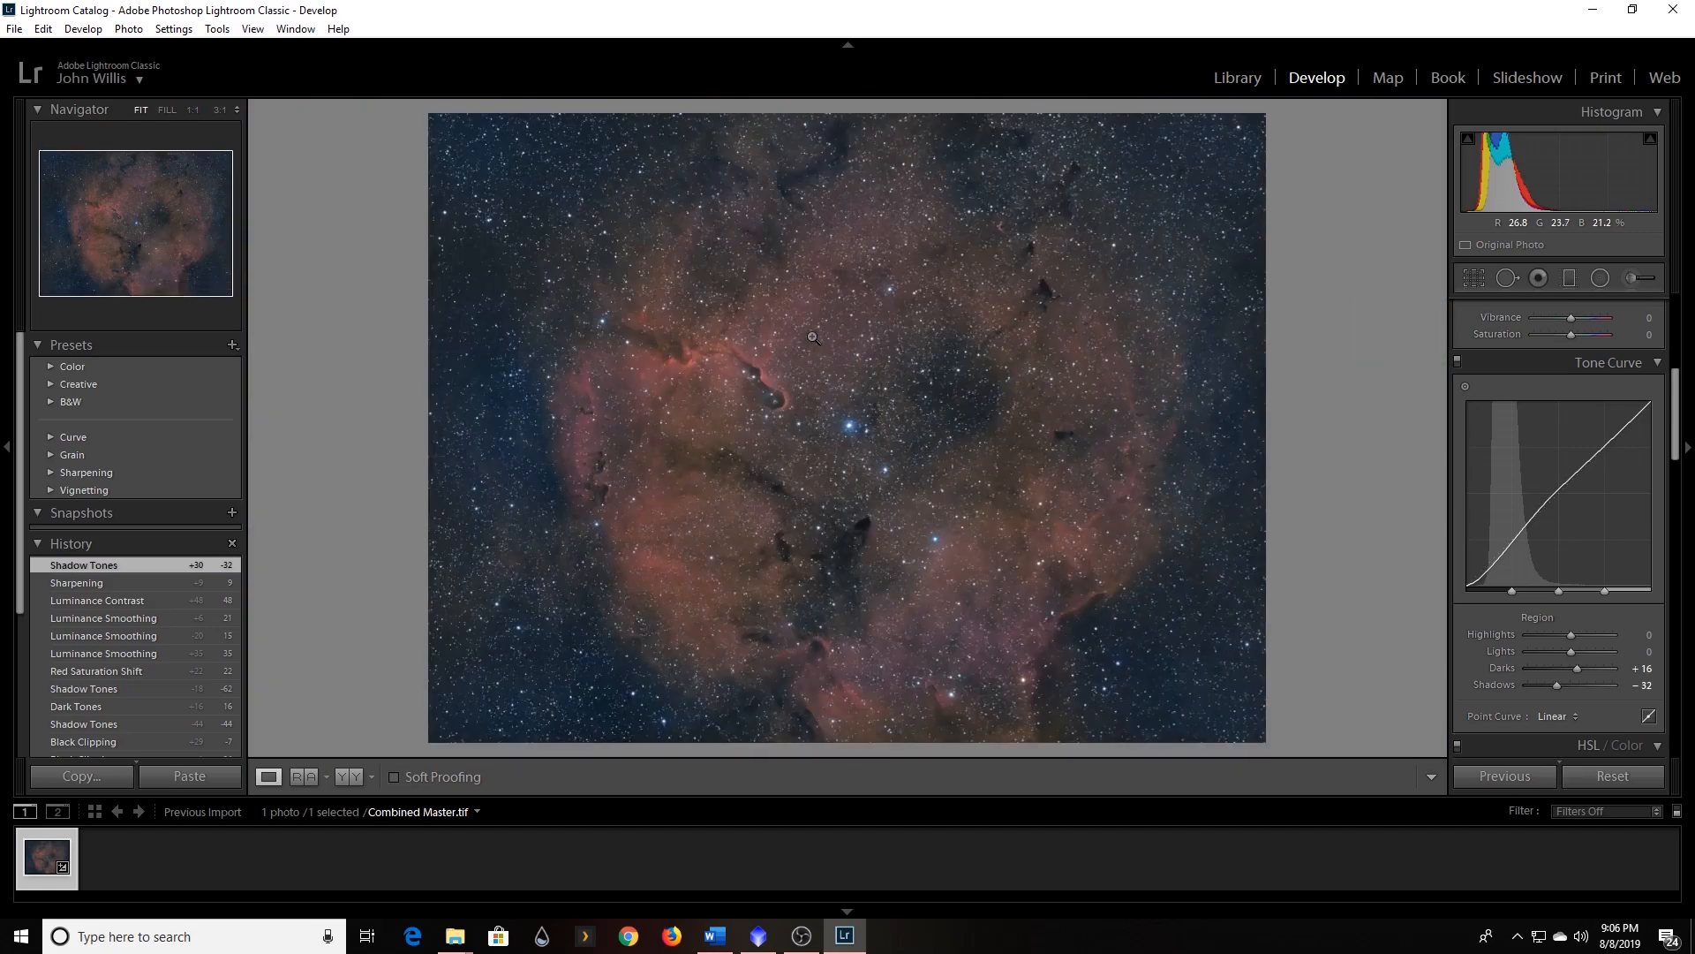
Examine the pink ridge on the nebula's left edge and the dark lanes near the upper edge at 1:1.
click(593, 481)
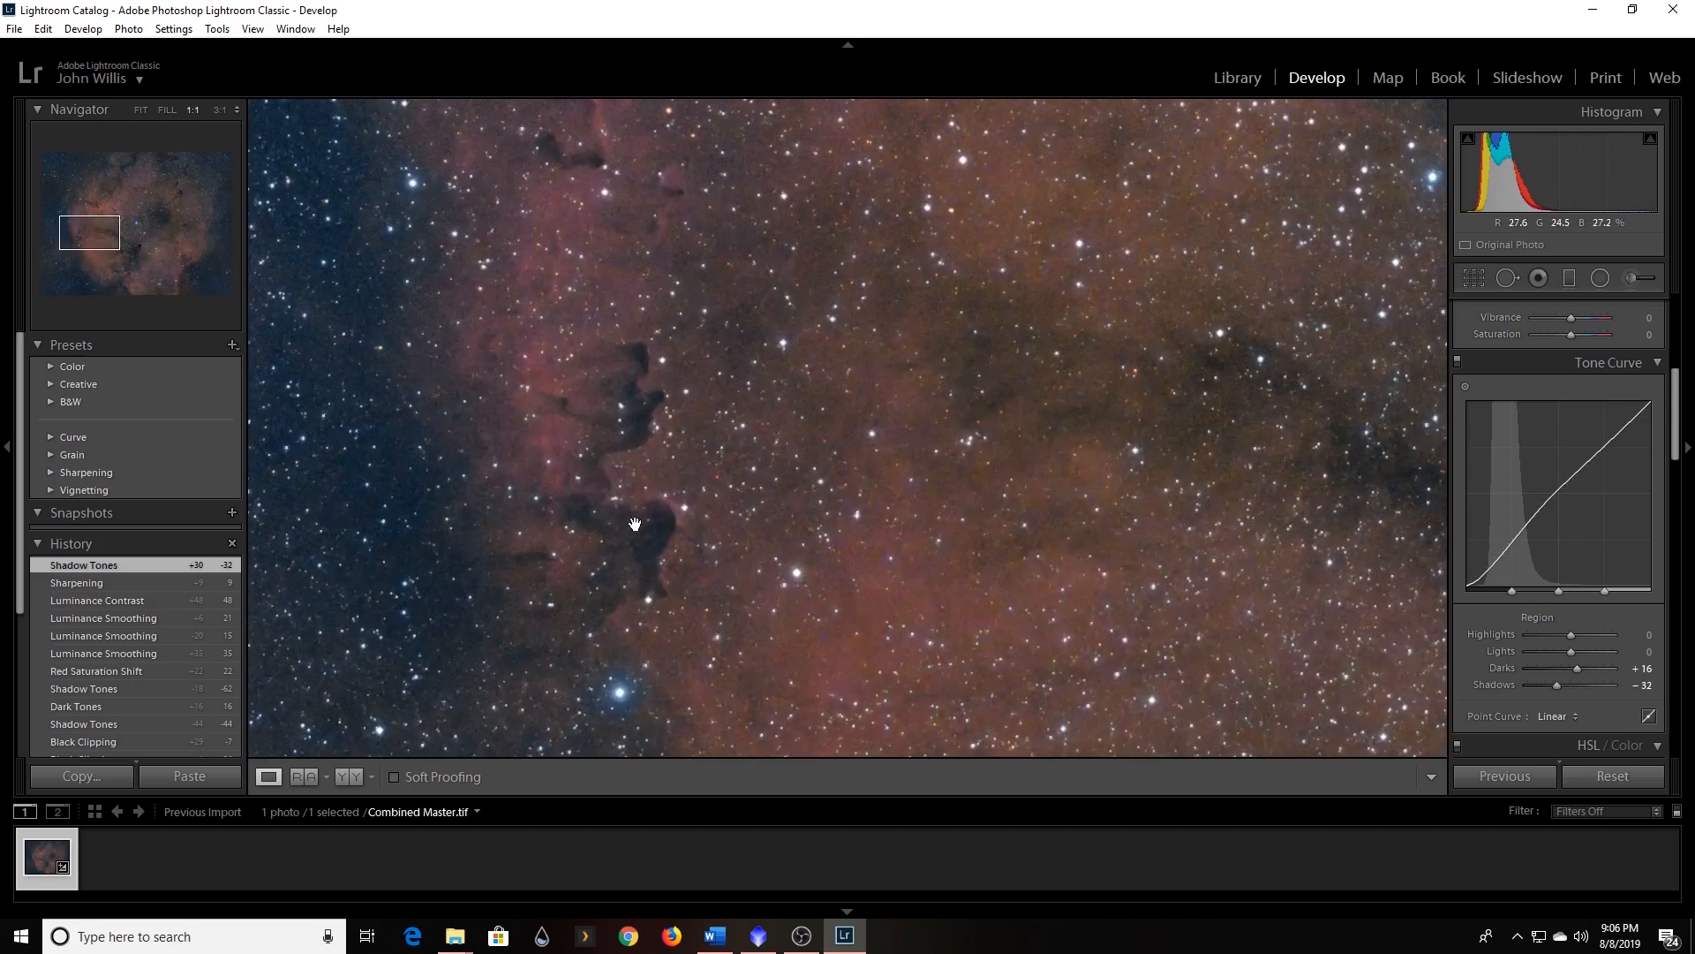
click(601, 192)
click(809, 167)
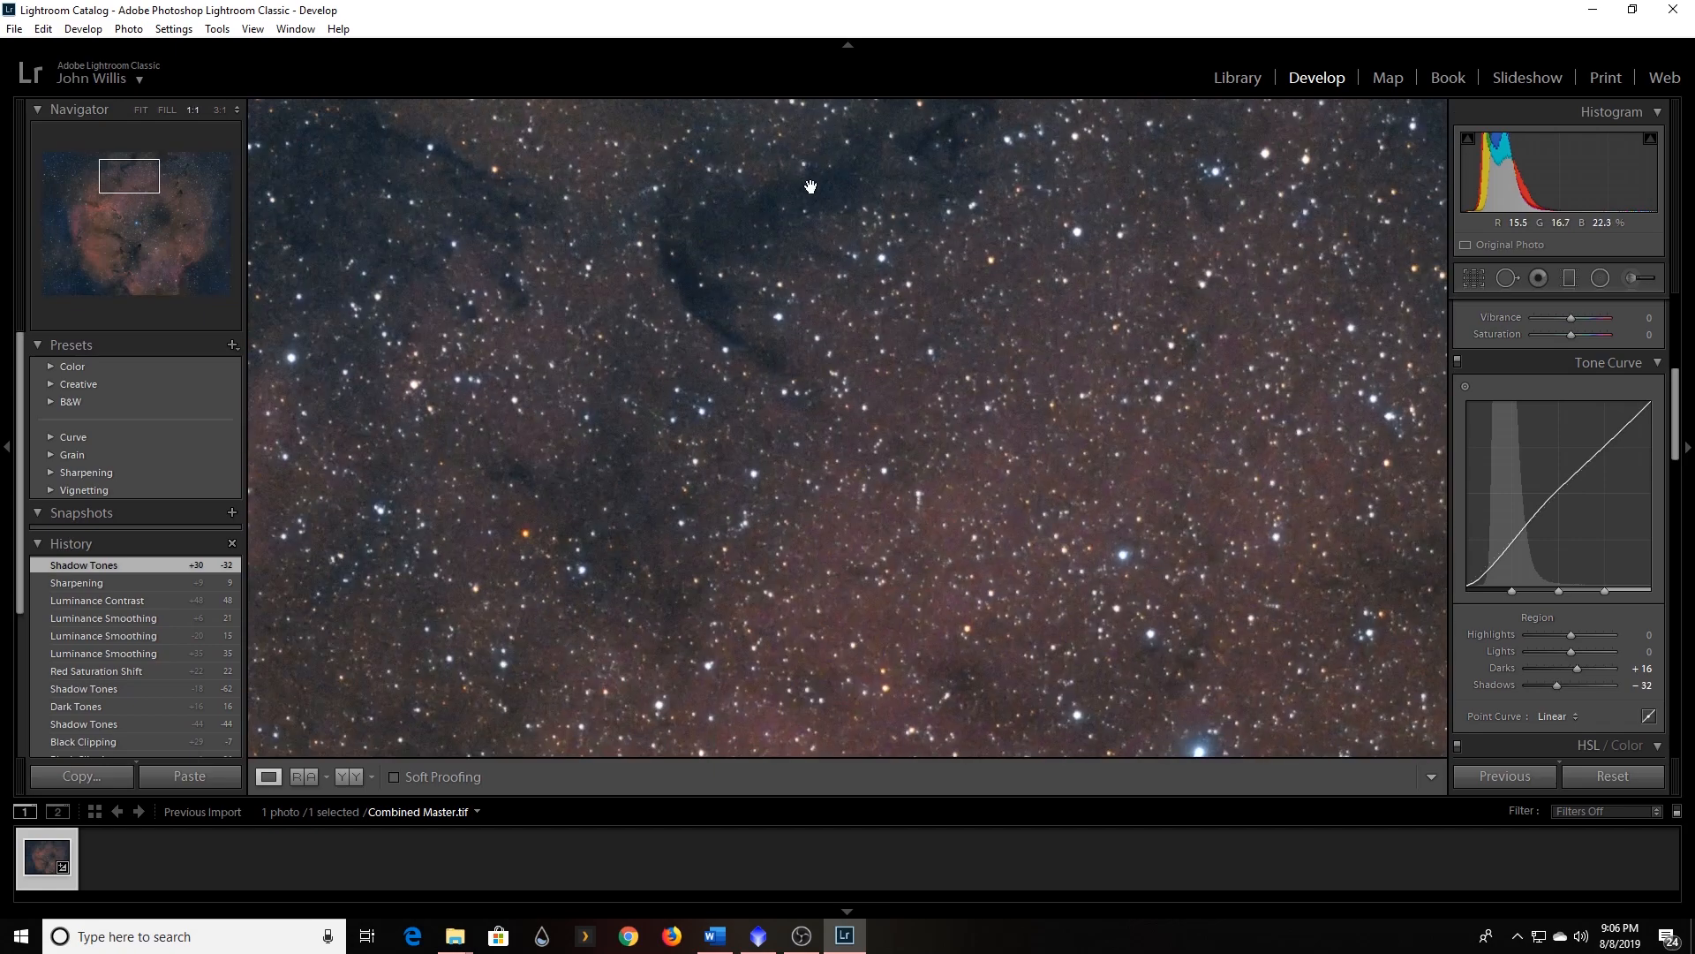
click(671, 290)
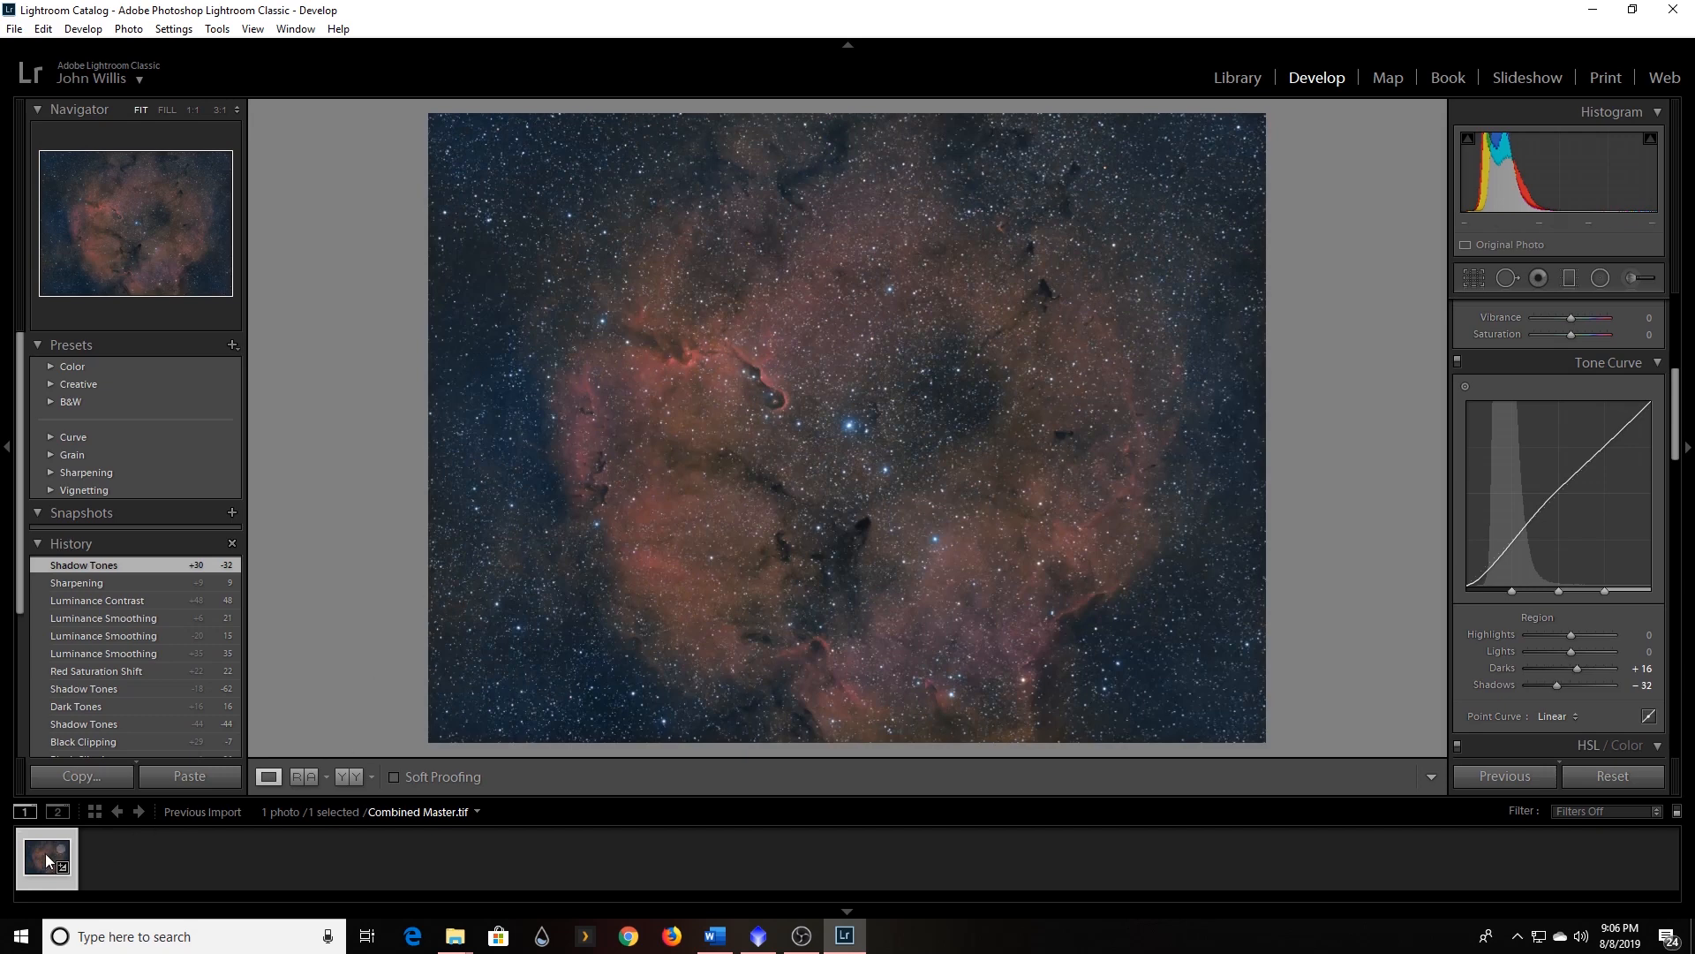
Start exporting the photo to the hard drive, with the master folder inside 2019-08-08_Elephant Trunk nebula combined as destination.
right_click(549, 526)
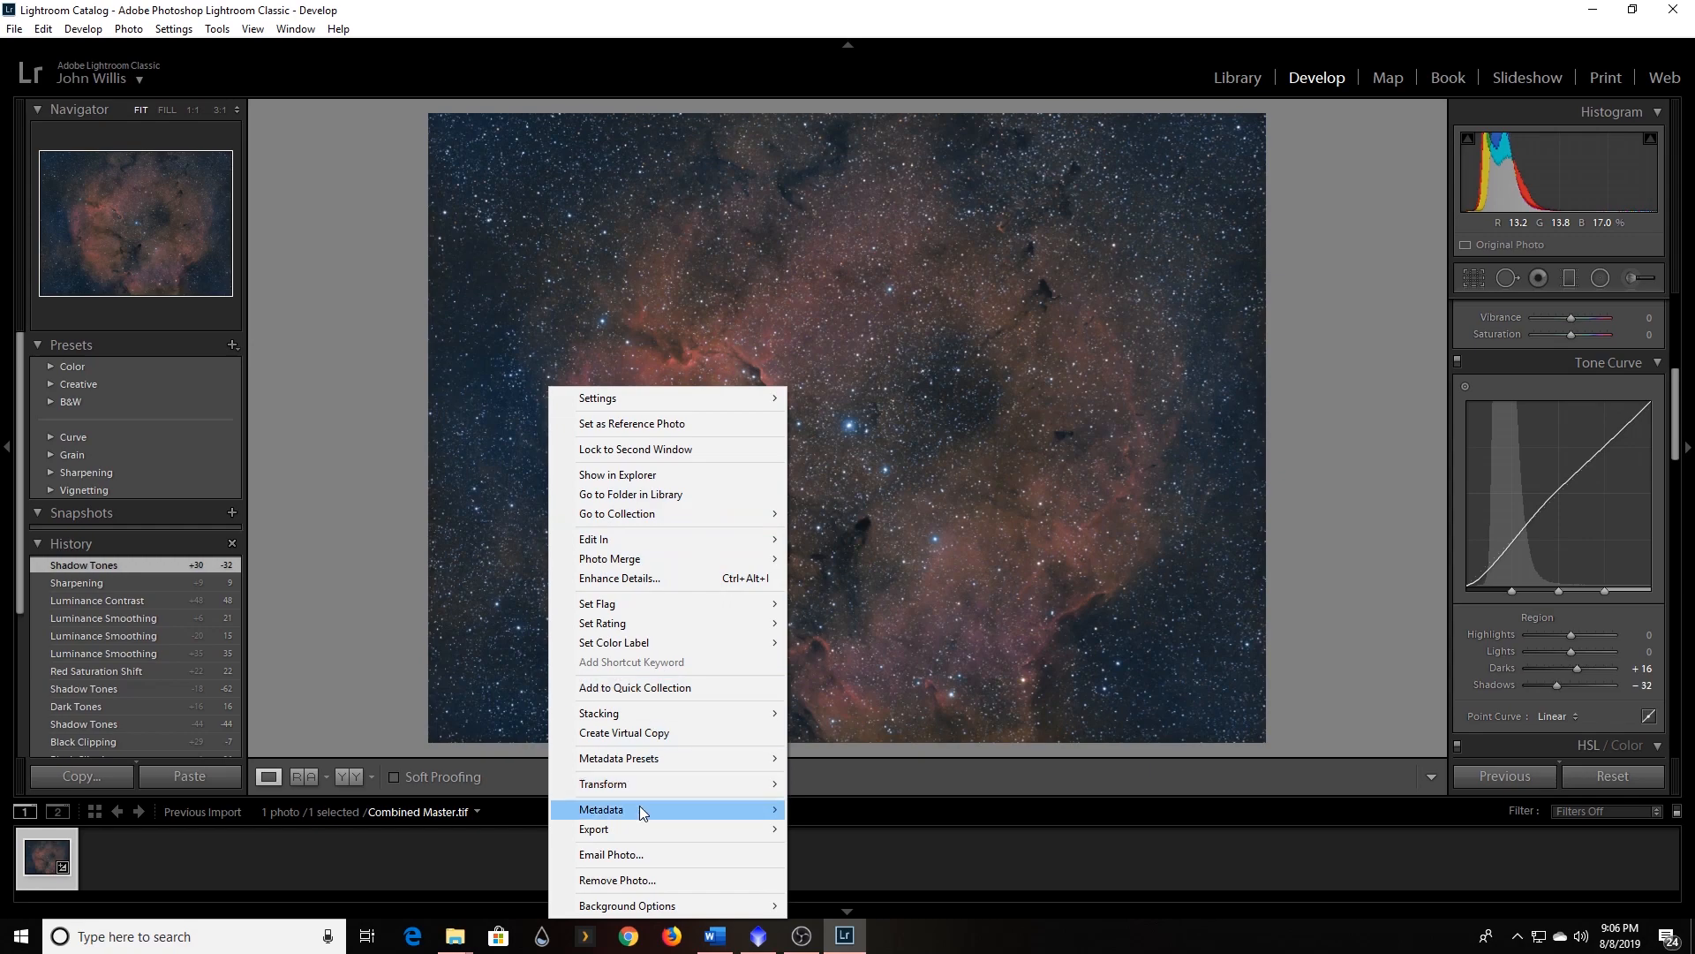
mouse_move(659, 830)
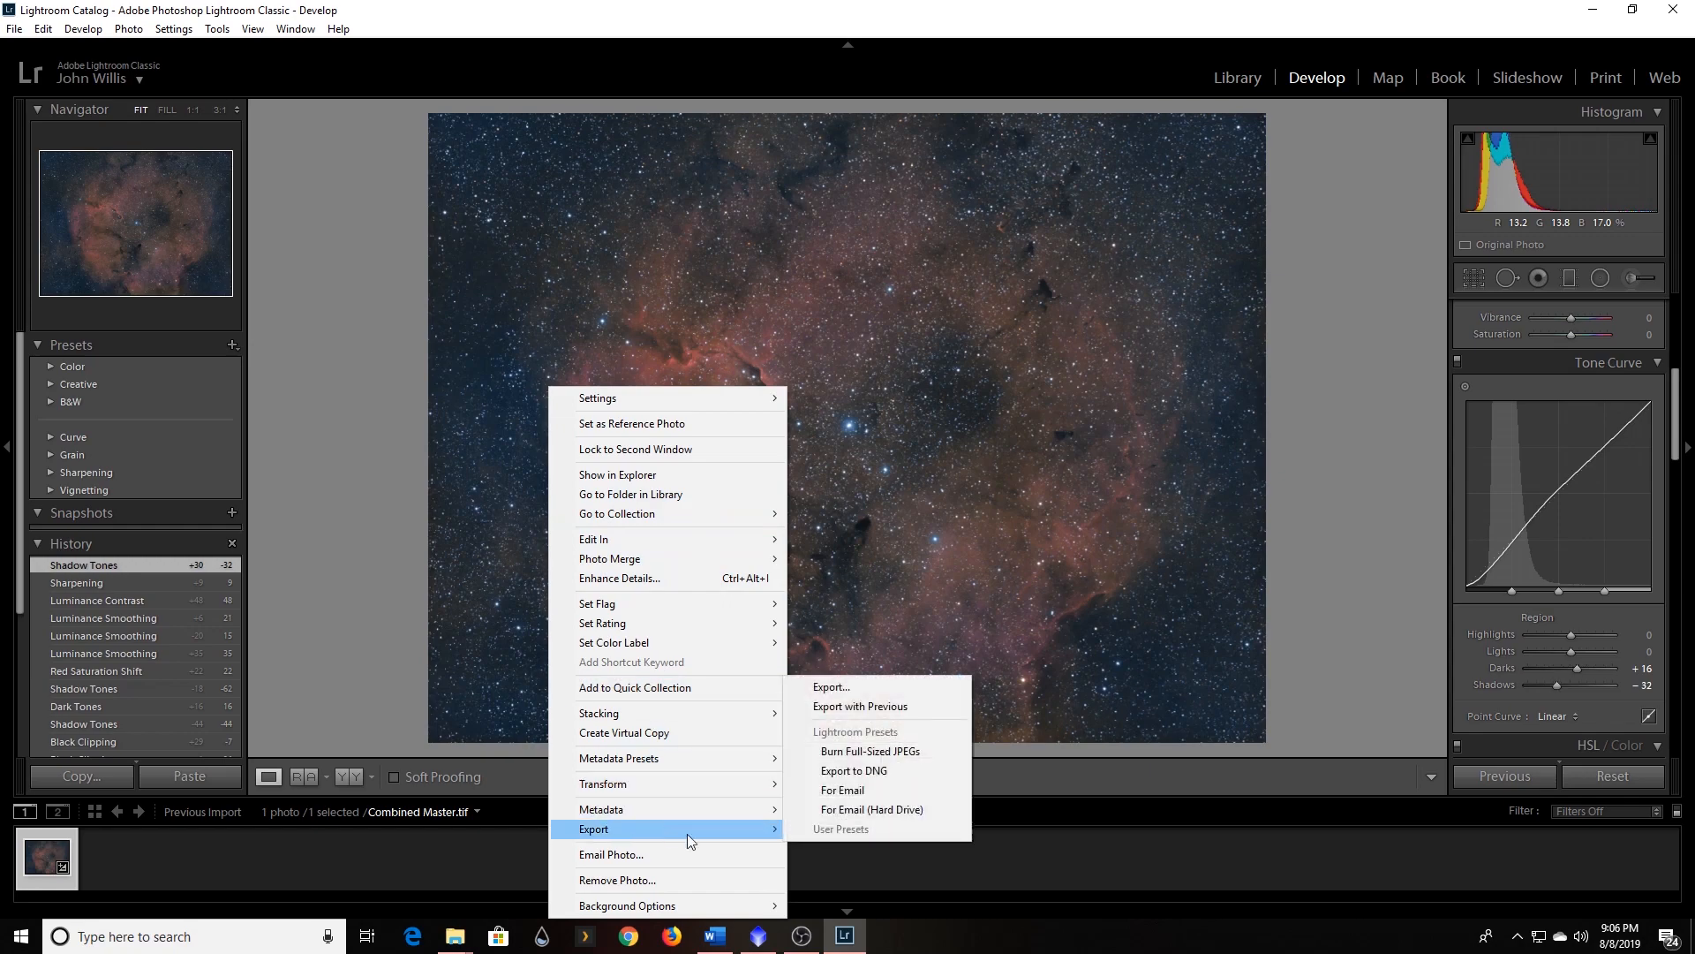
click(859, 689)
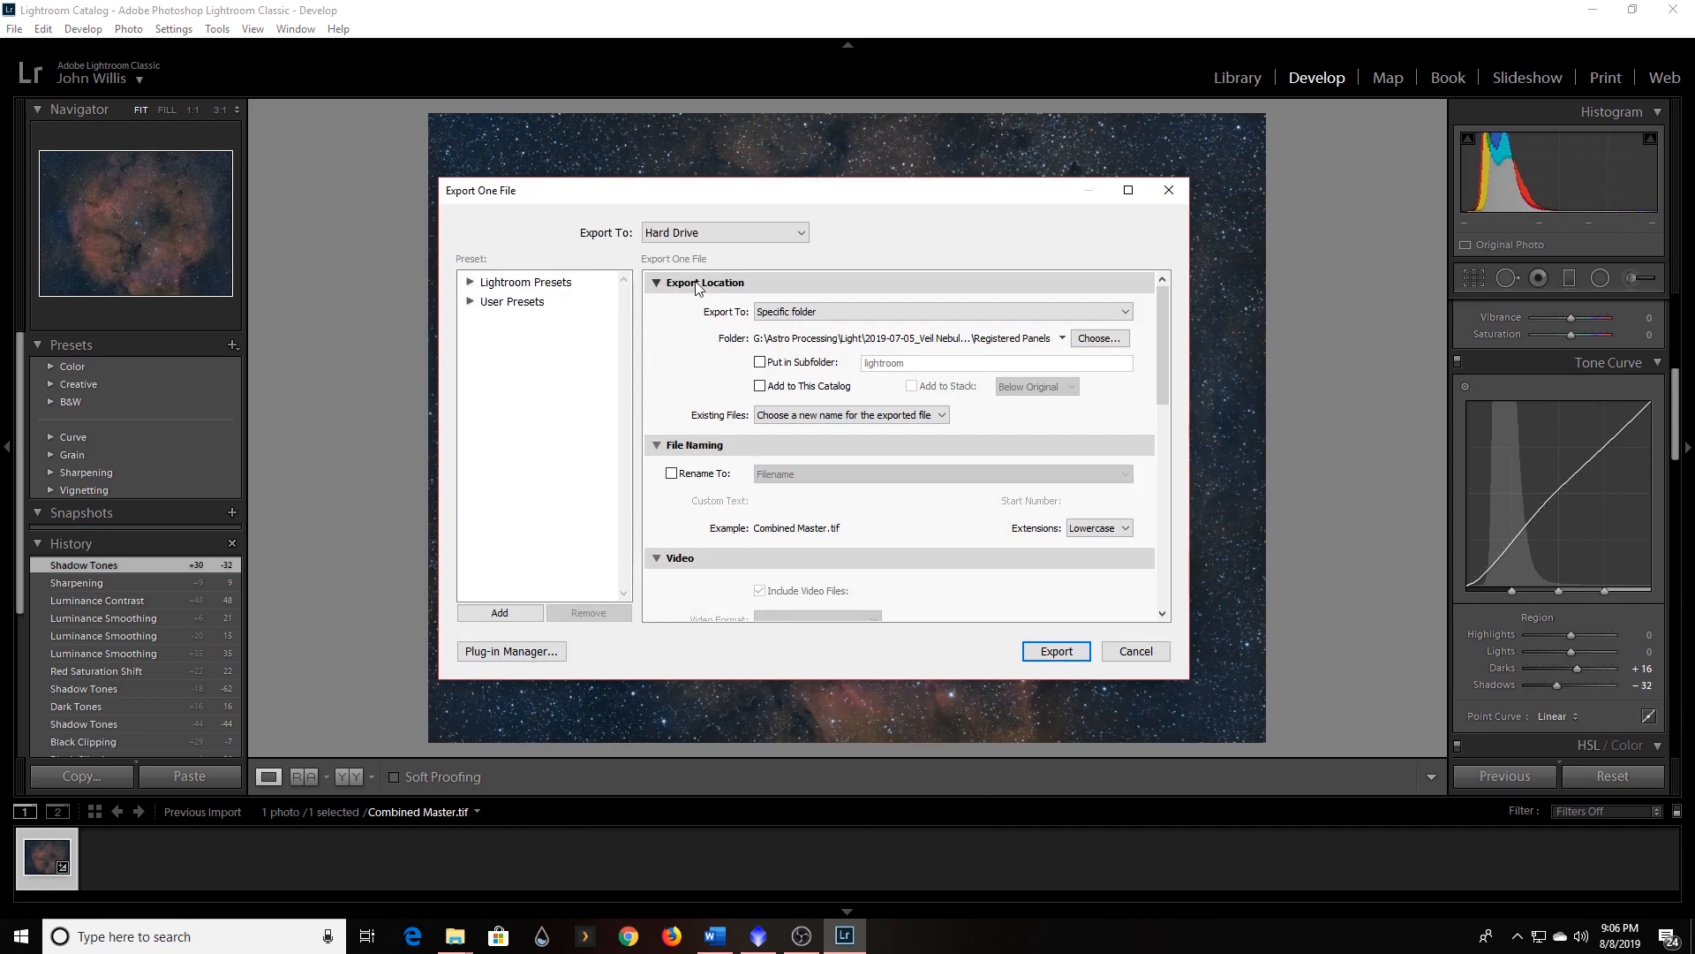
click(1096, 338)
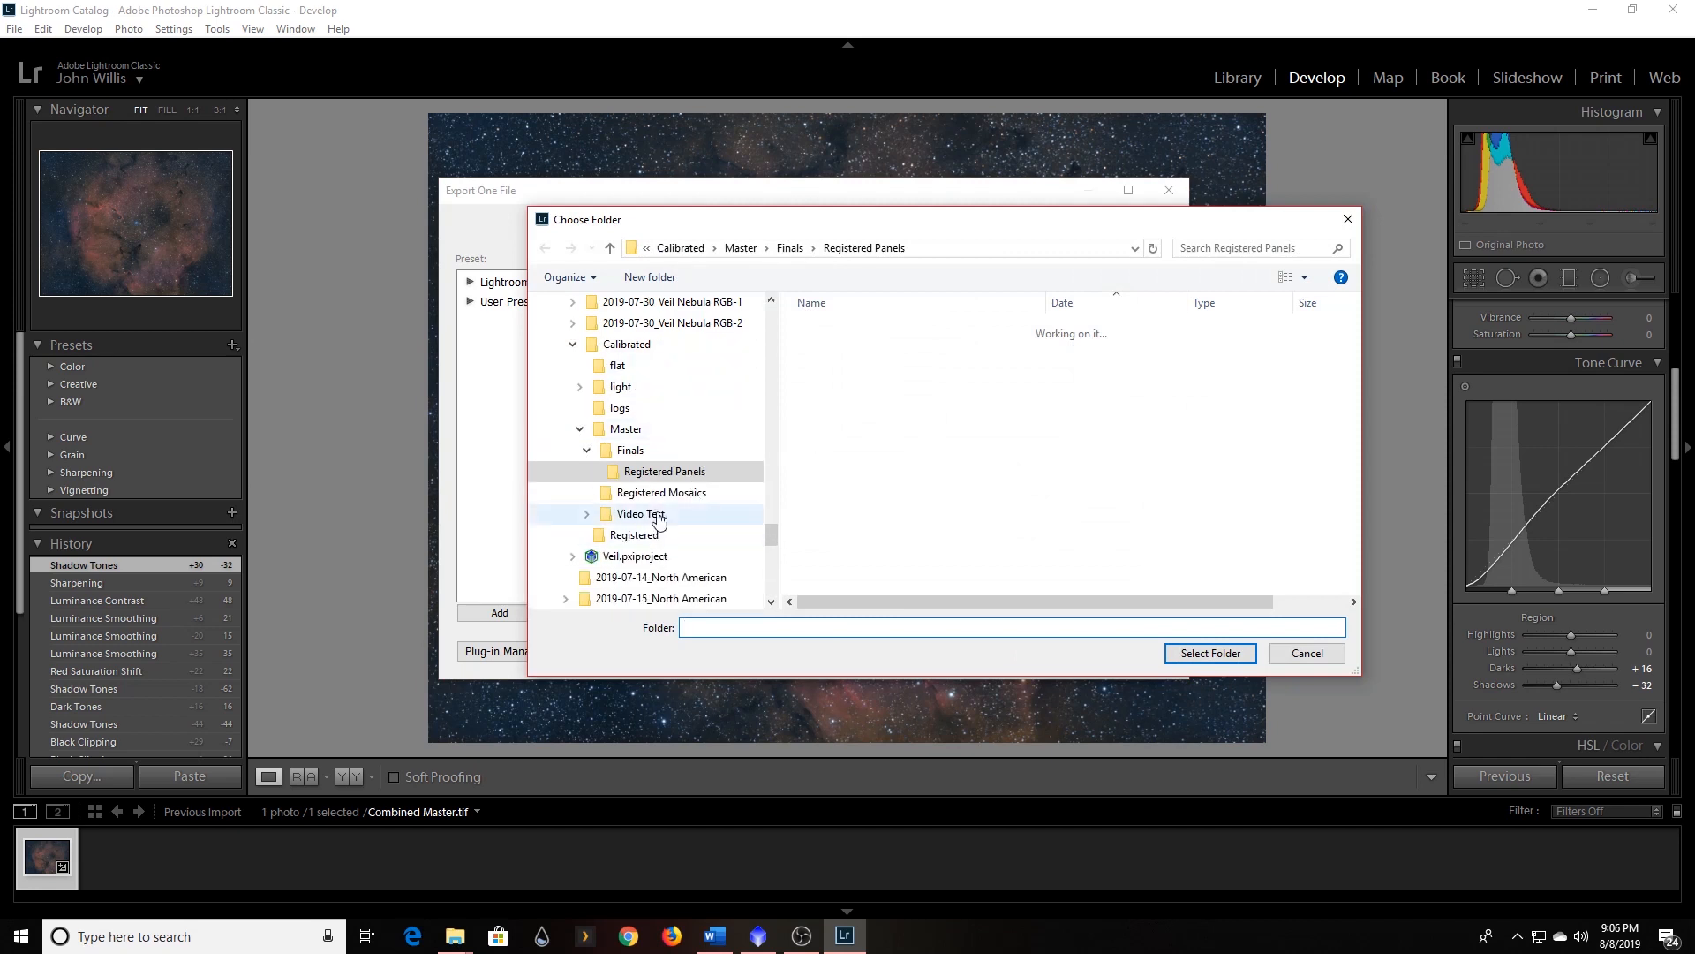
click(617, 391)
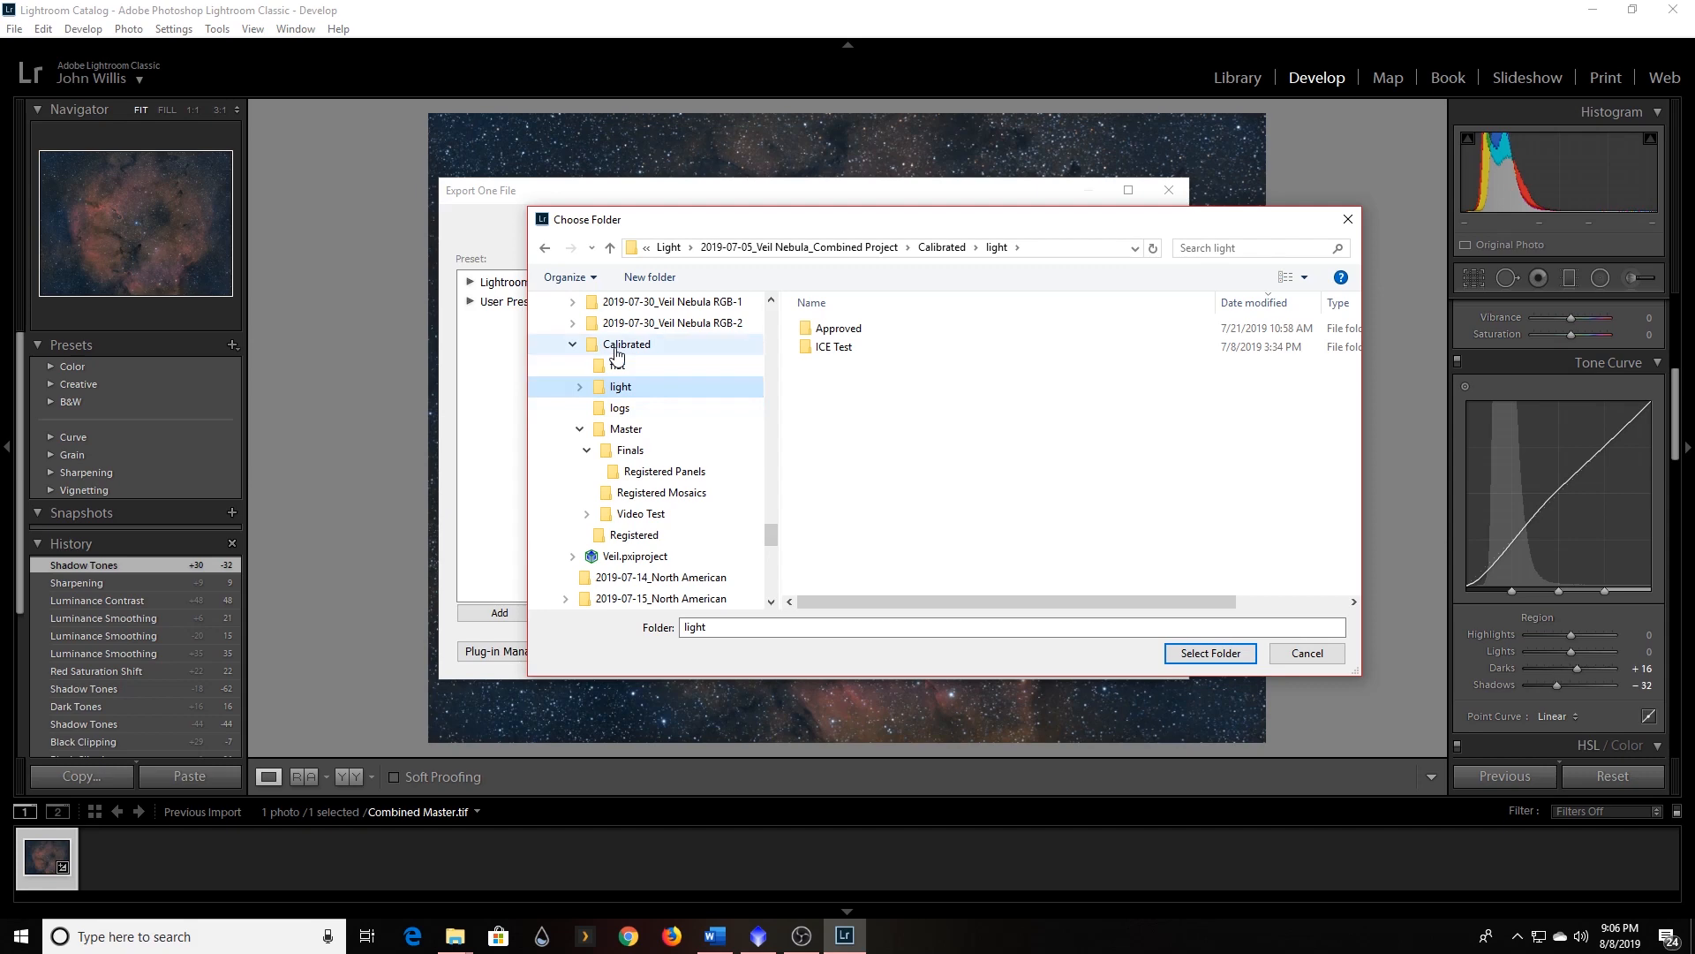
scroll(622, 354, up, 3)
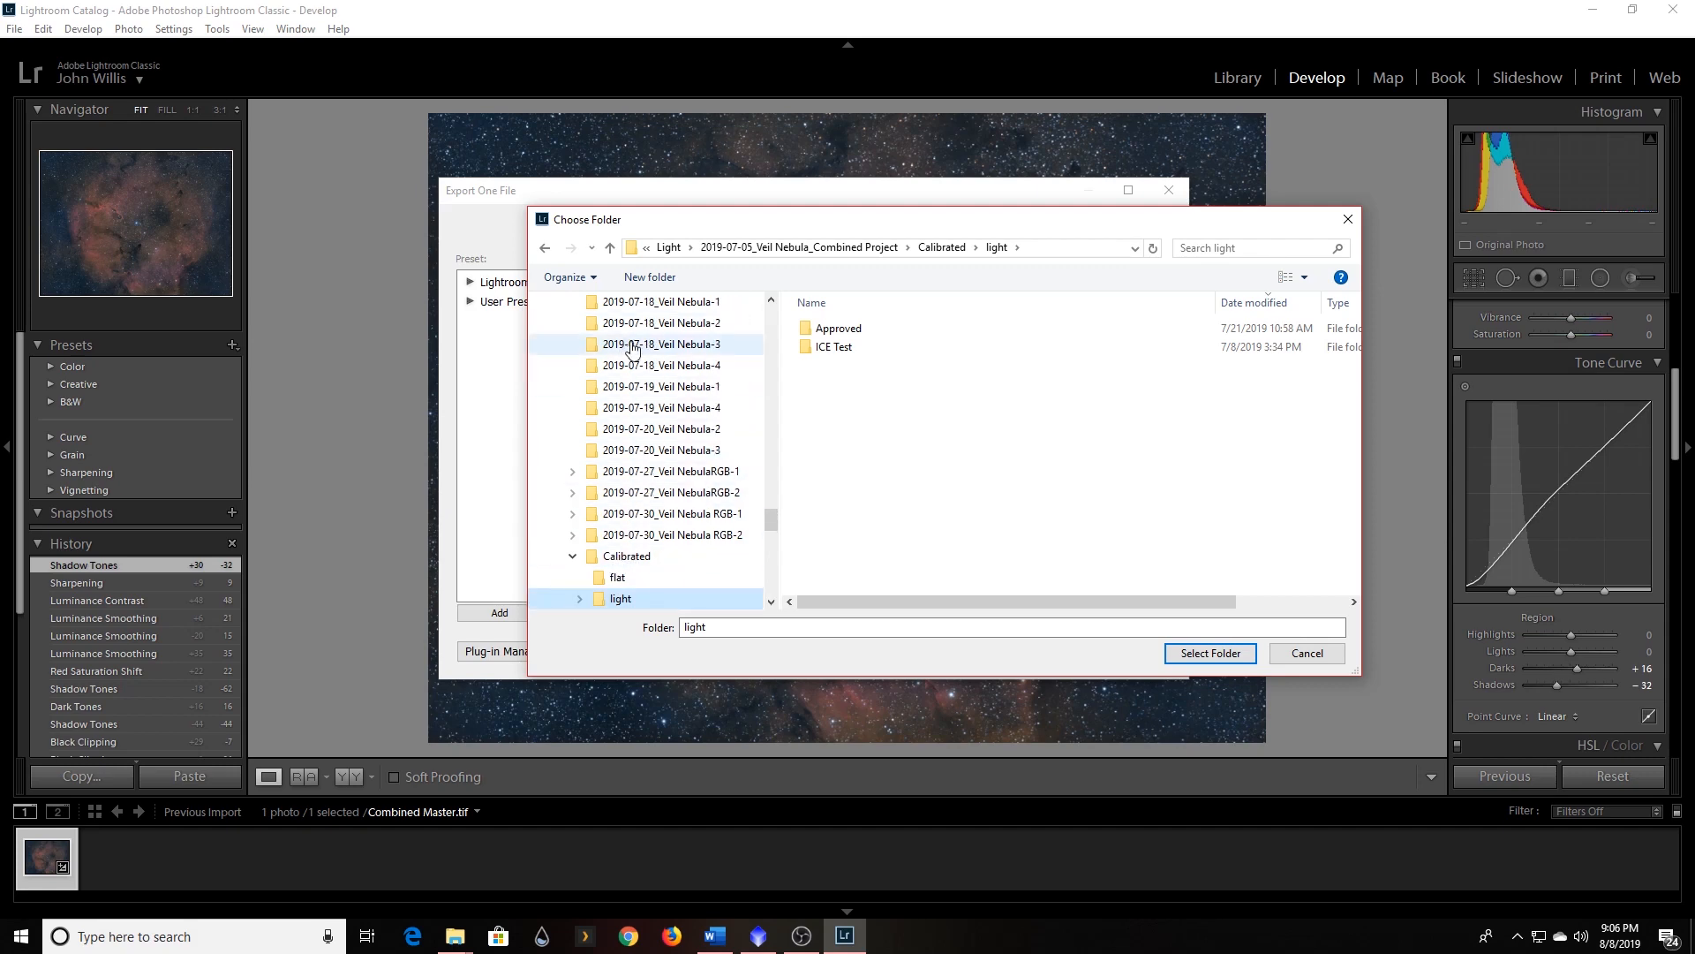
click(668, 247)
scroll(874, 521, down, 15)
double_click(894, 599)
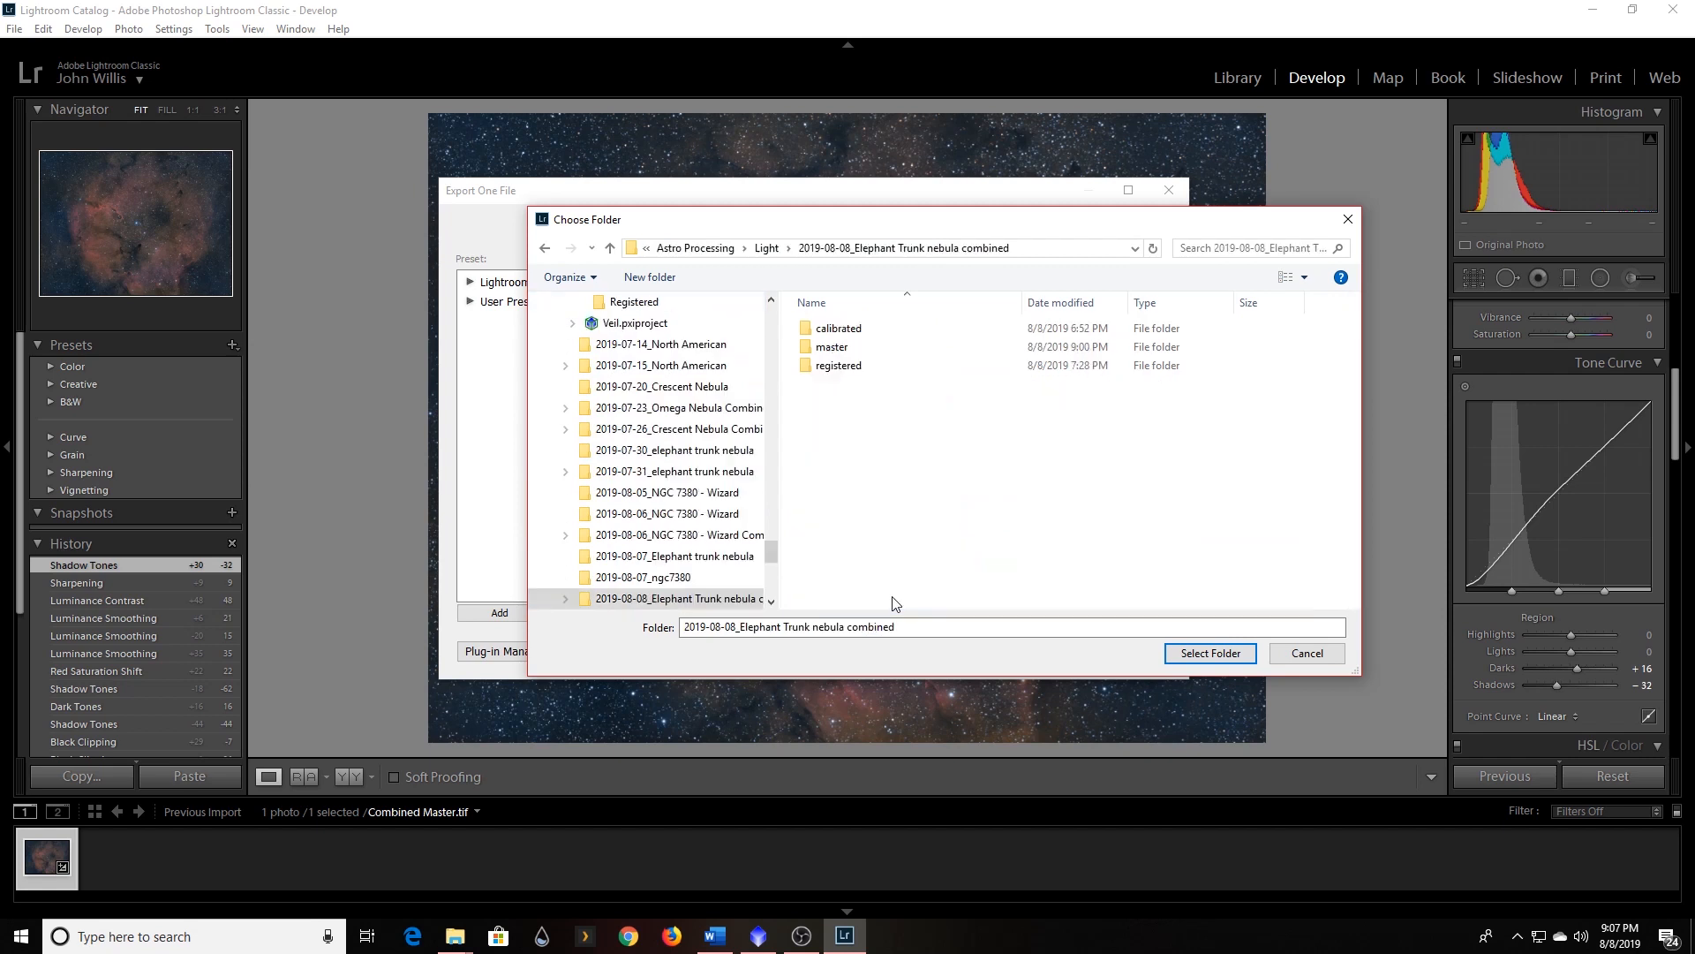
double_click(833, 349)
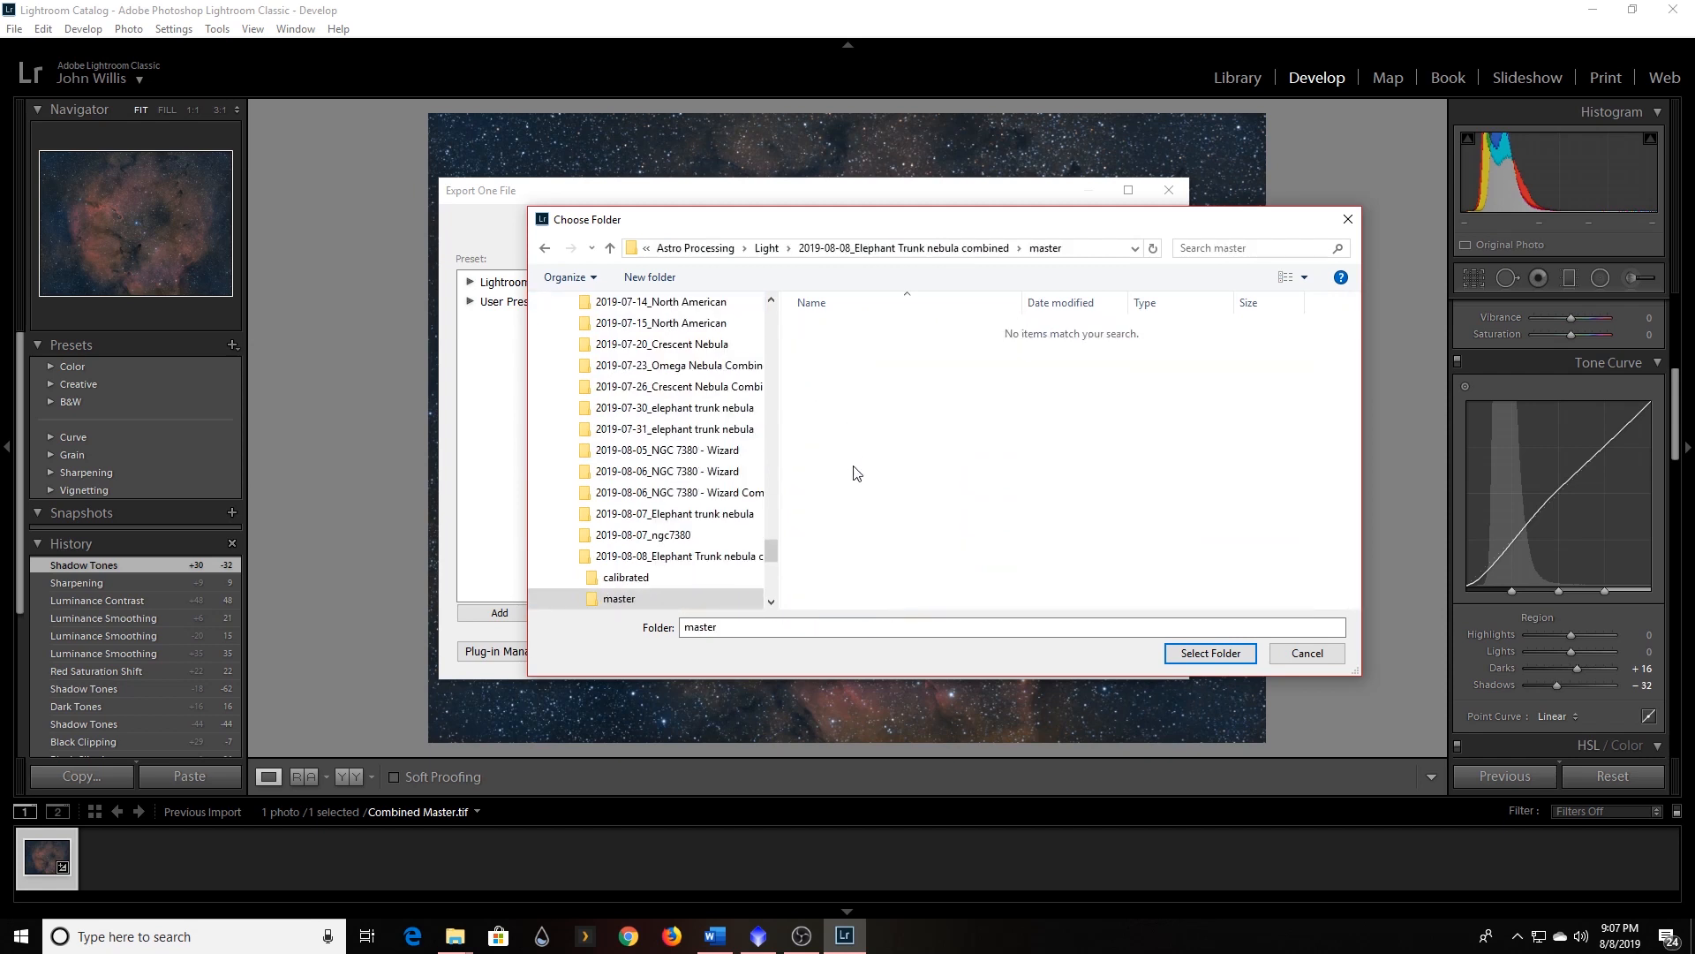
click(1222, 661)
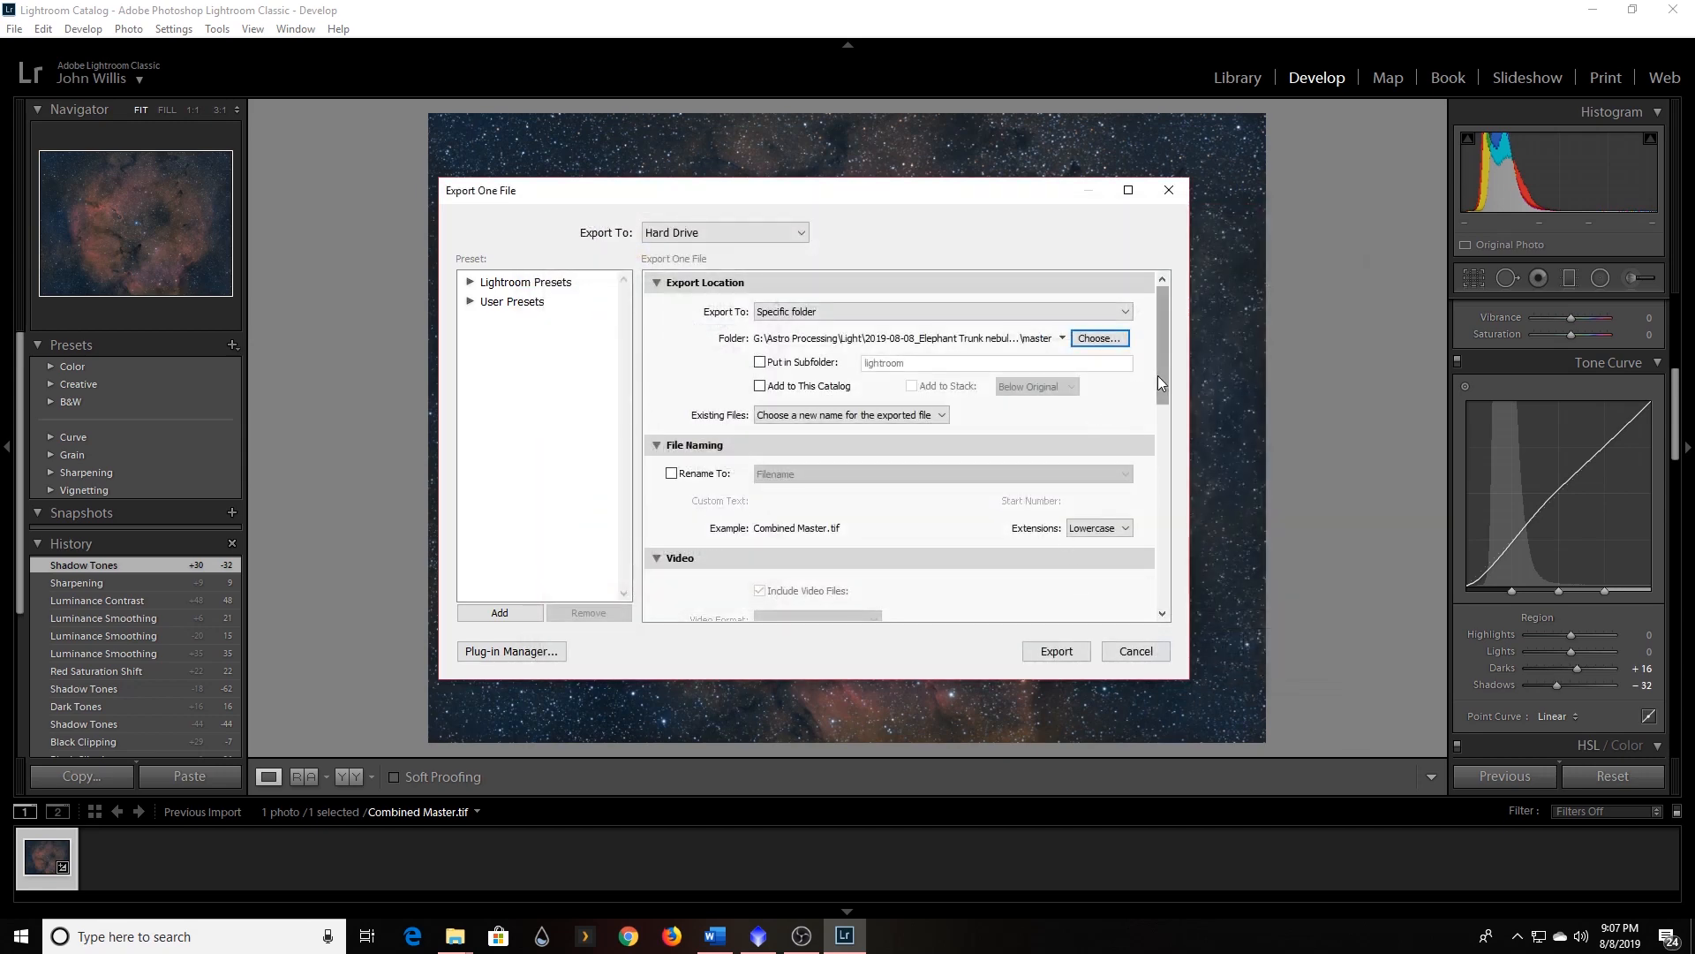
Rename the export with the Filename - Sequence template starting at 1 and export the photo as an uncompressed TIFF.
drag(1162, 376, 1162, 417)
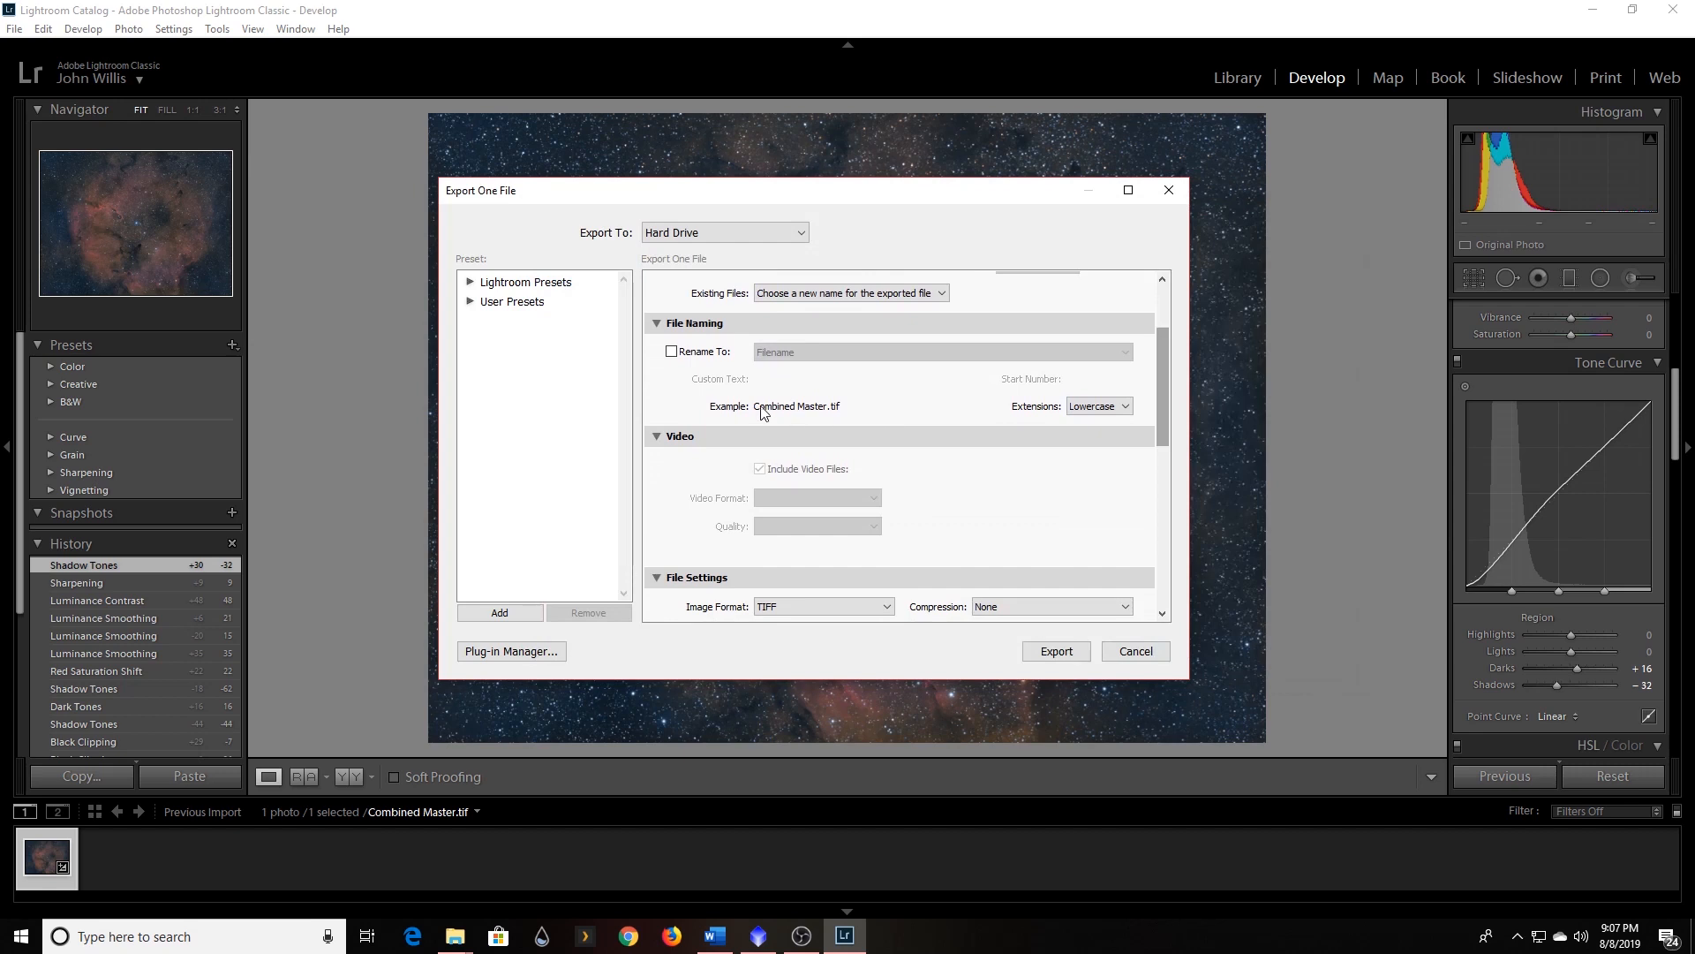
click(672, 352)
click(809, 354)
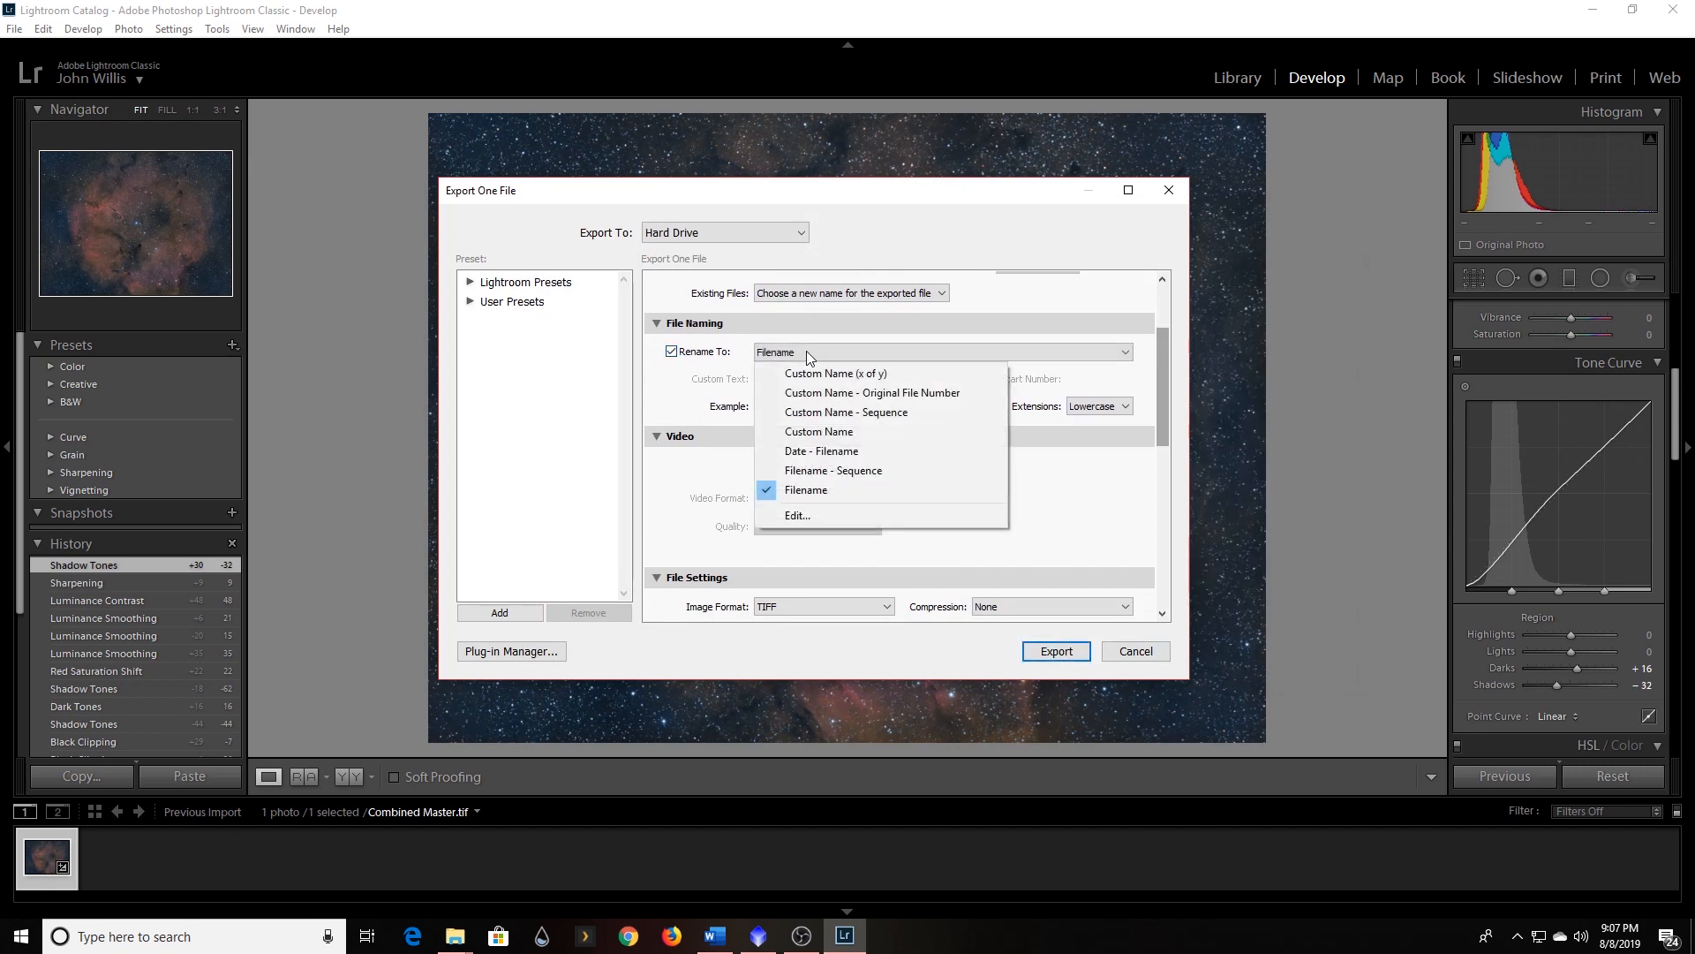
click(809, 355)
click(807, 471)
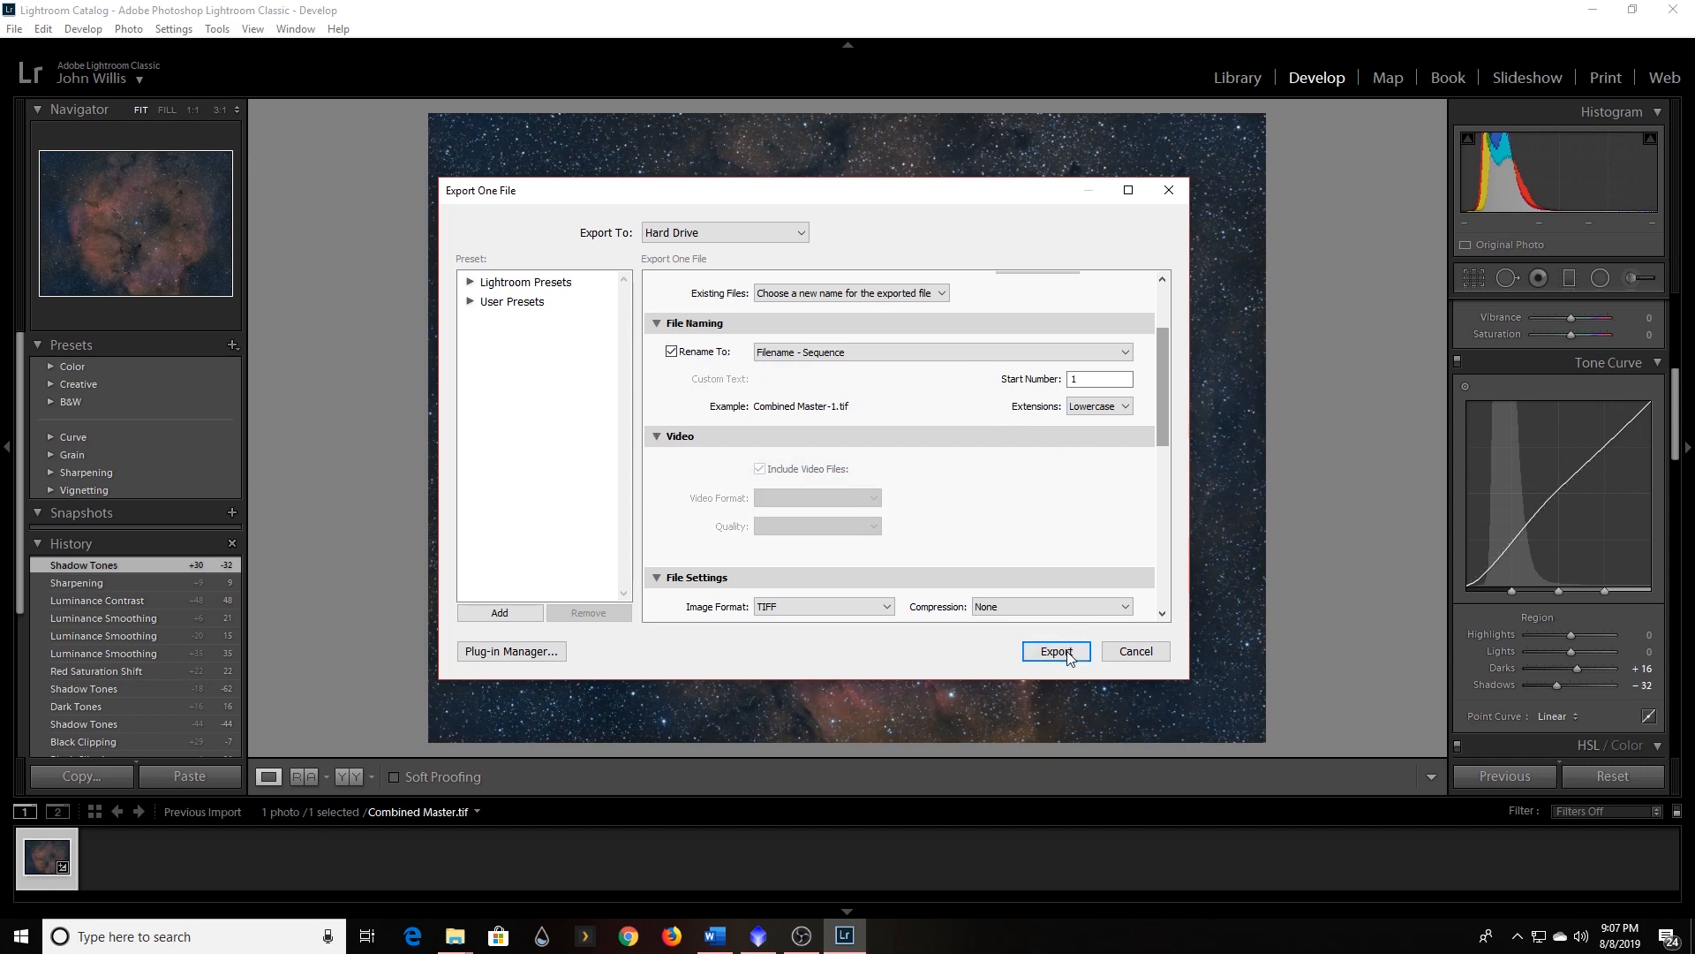
scroll(864, 603, down, 3)
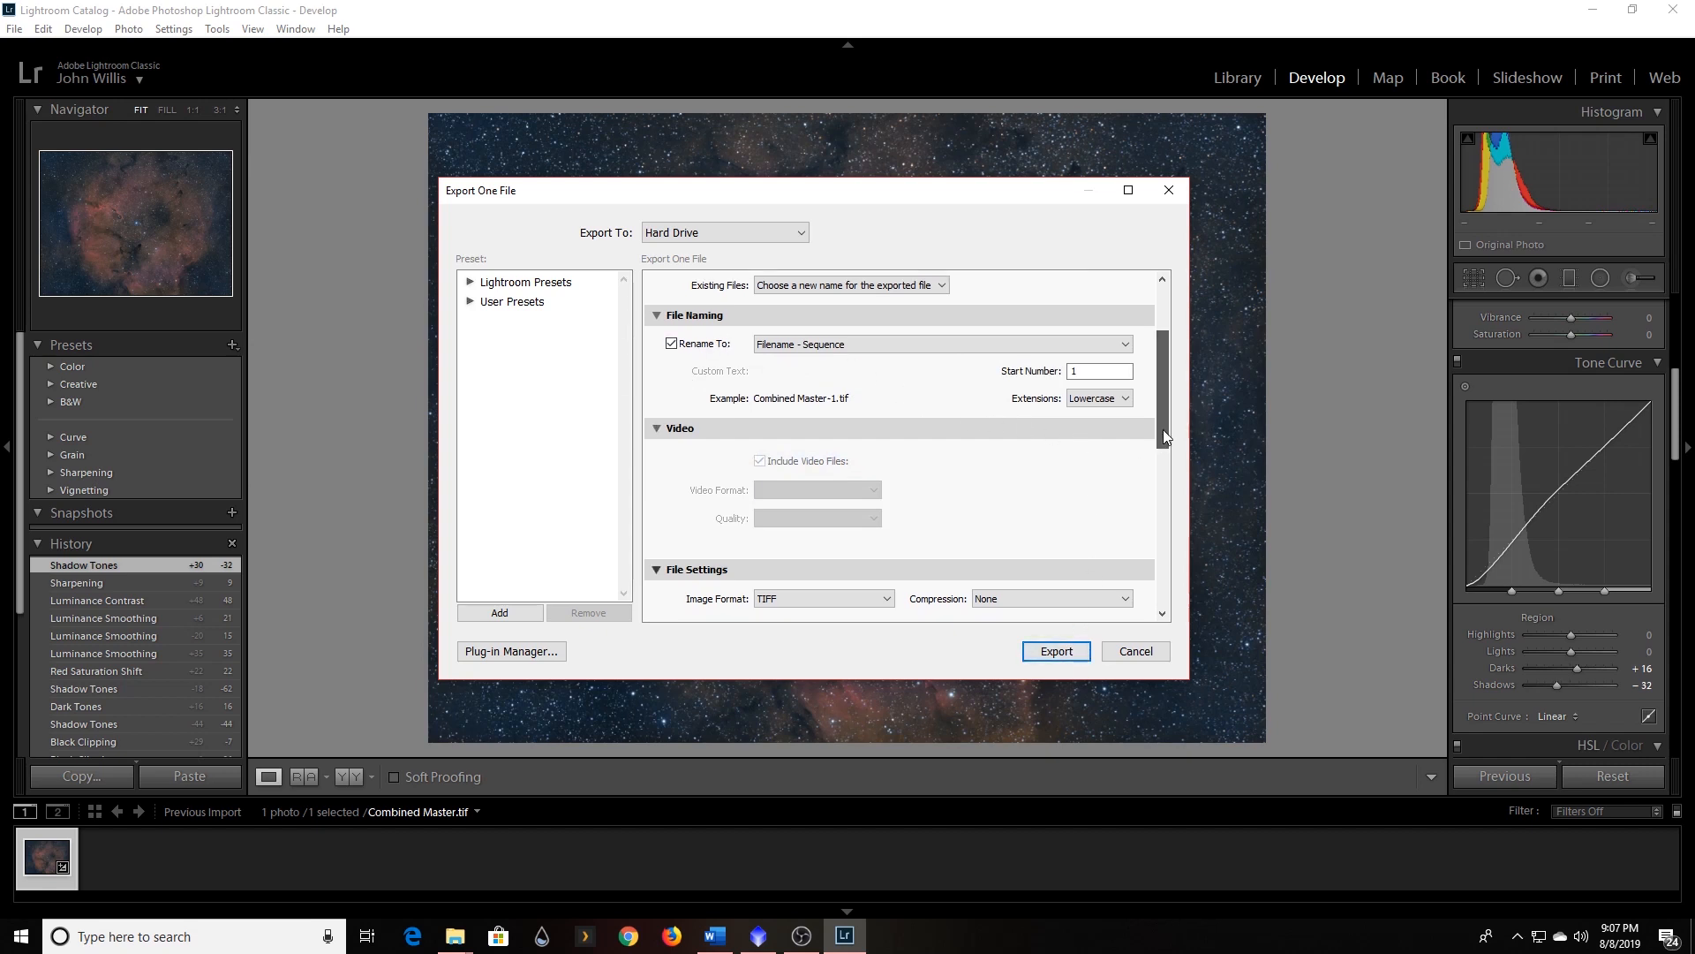
click(1057, 651)
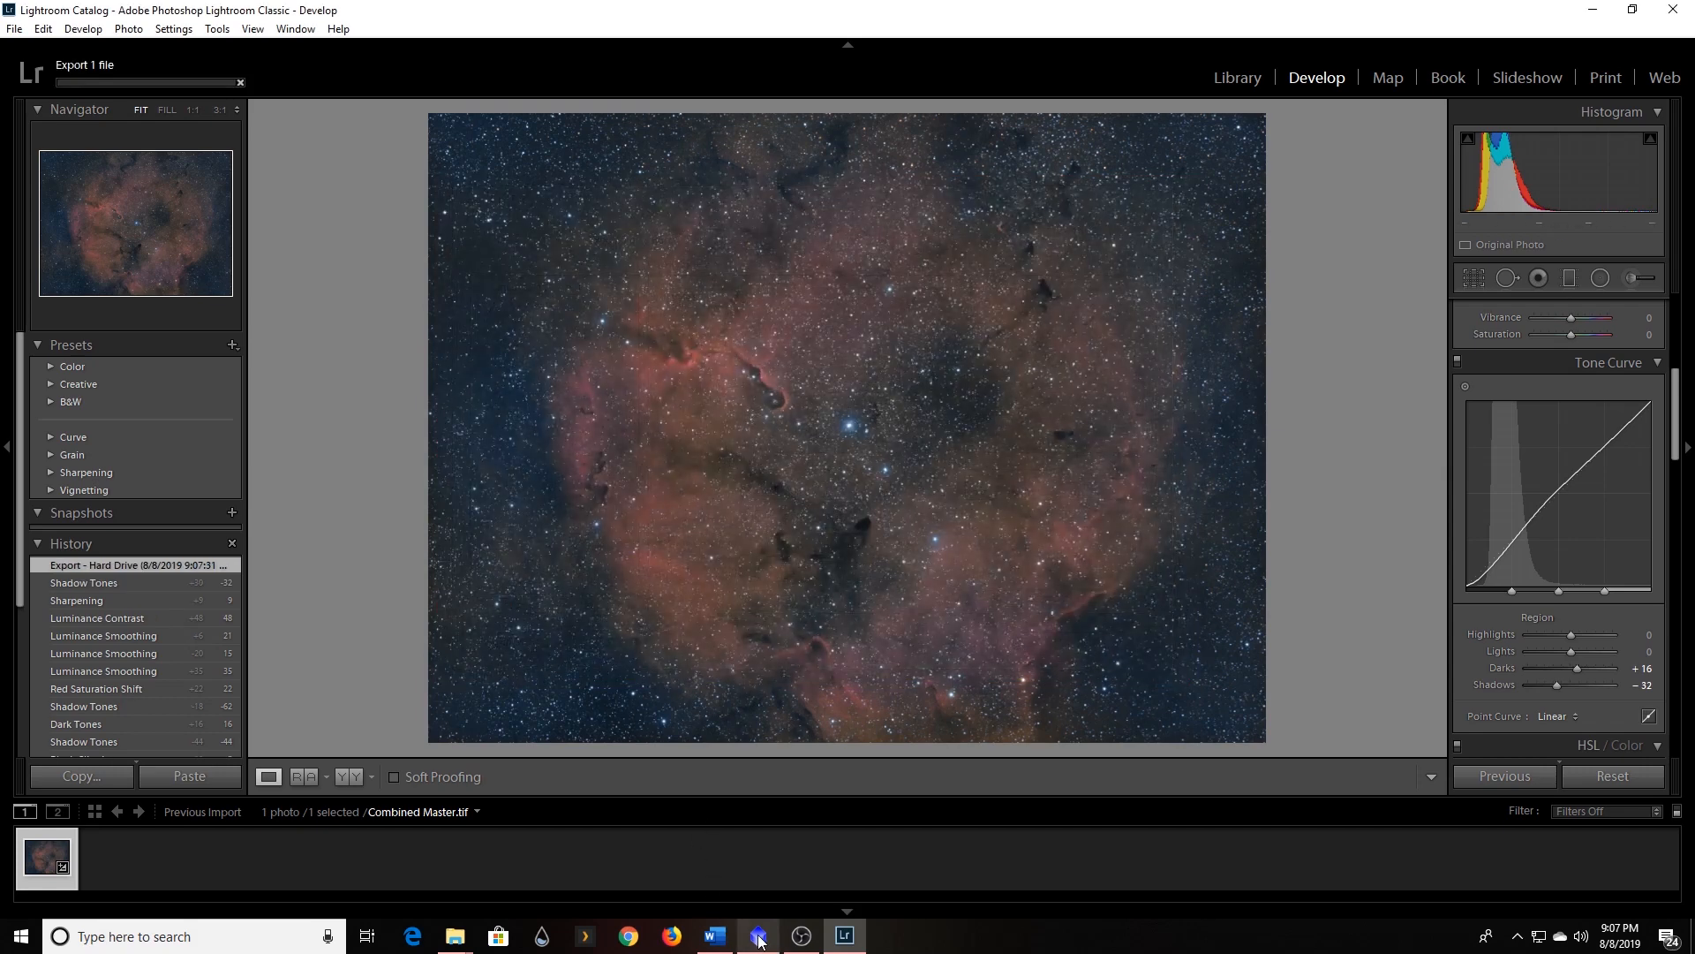
Switch to PixInsight, open Combined Master-1.tif from the master folder, and place it enlarged to 1:4 over the earlier Combined Master image.
mouse_move(759, 941)
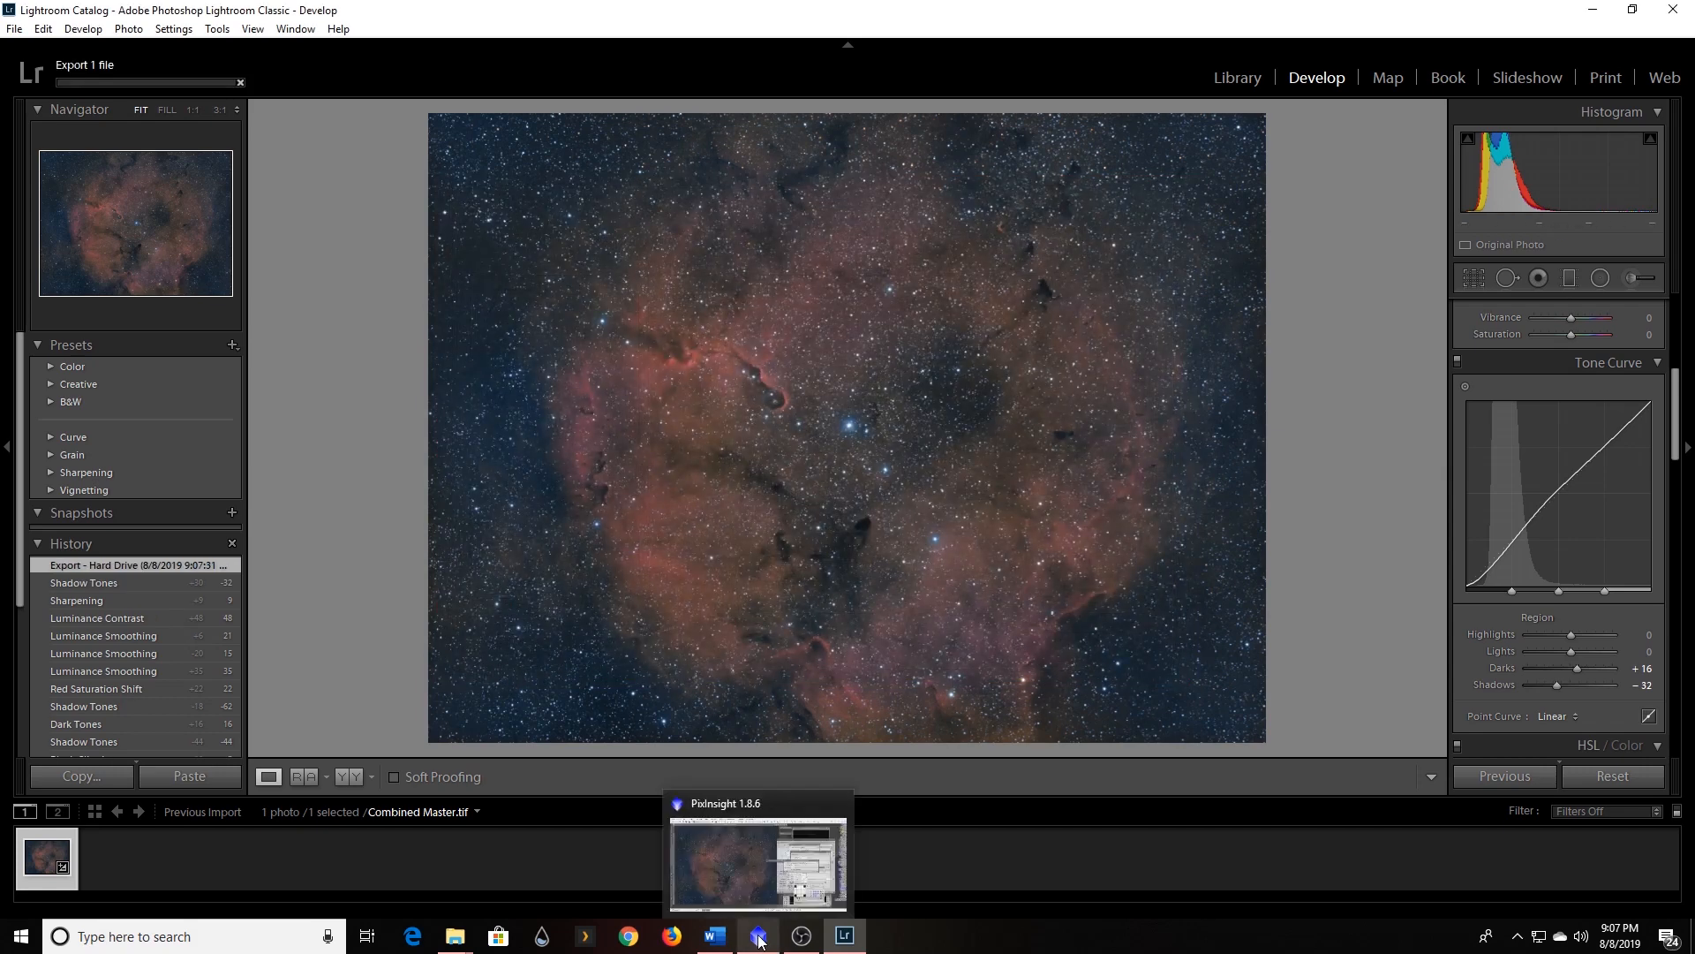
click(760, 942)
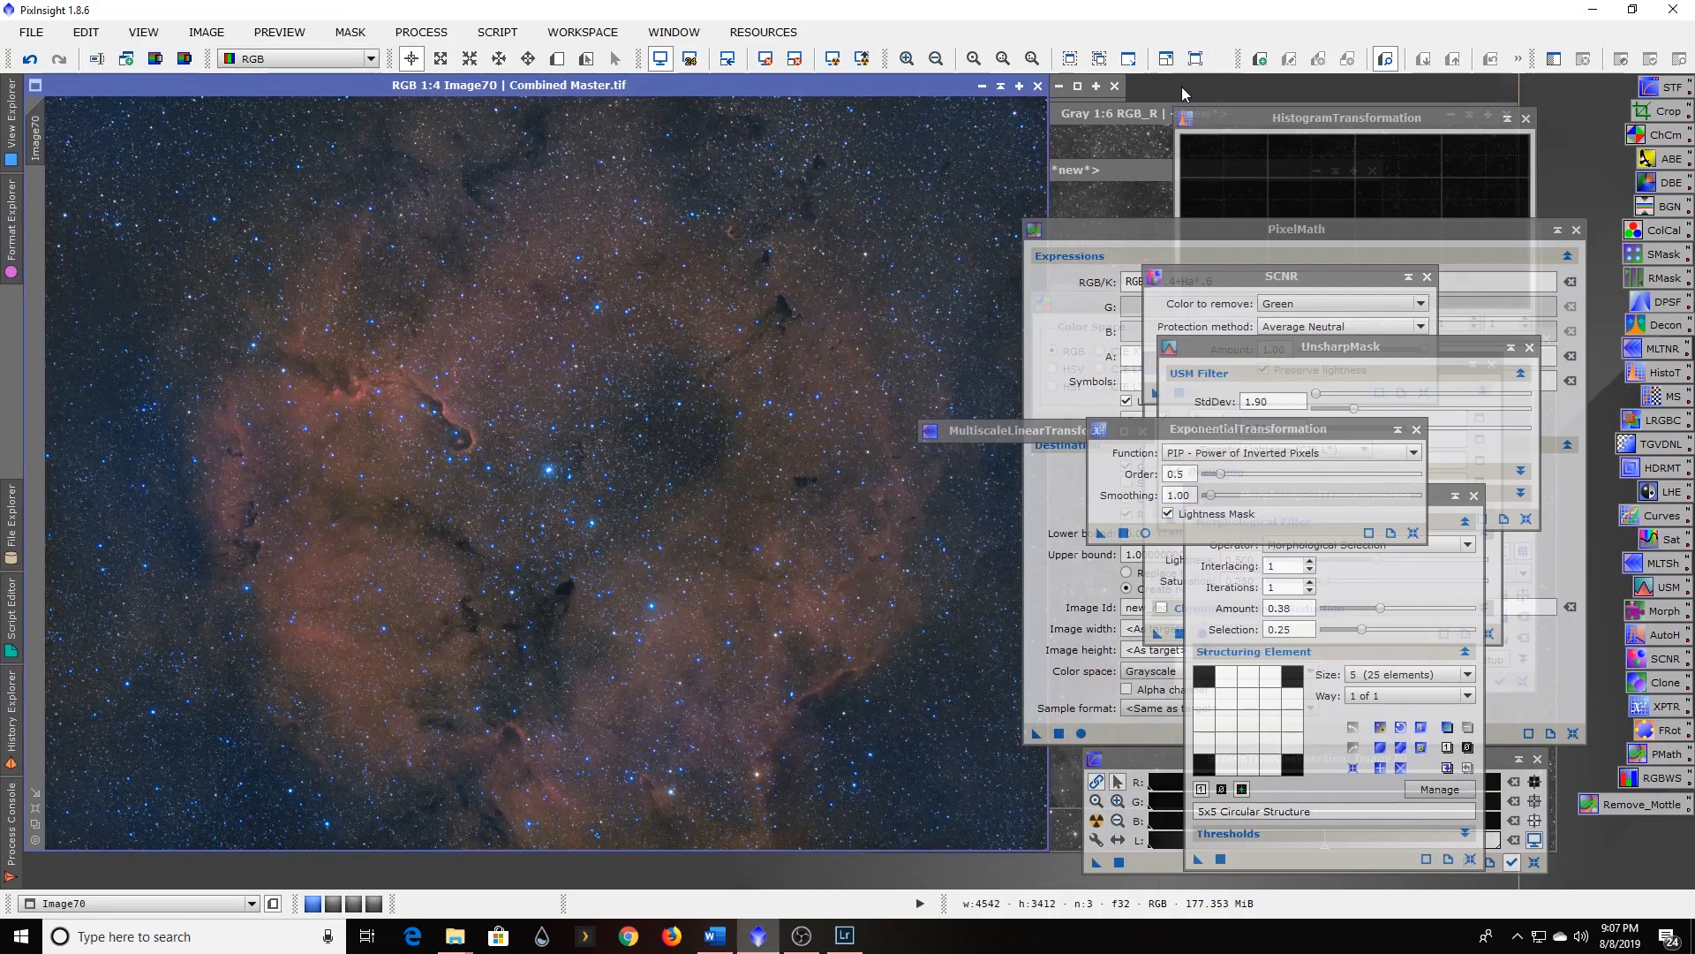
key(ctrl+o)
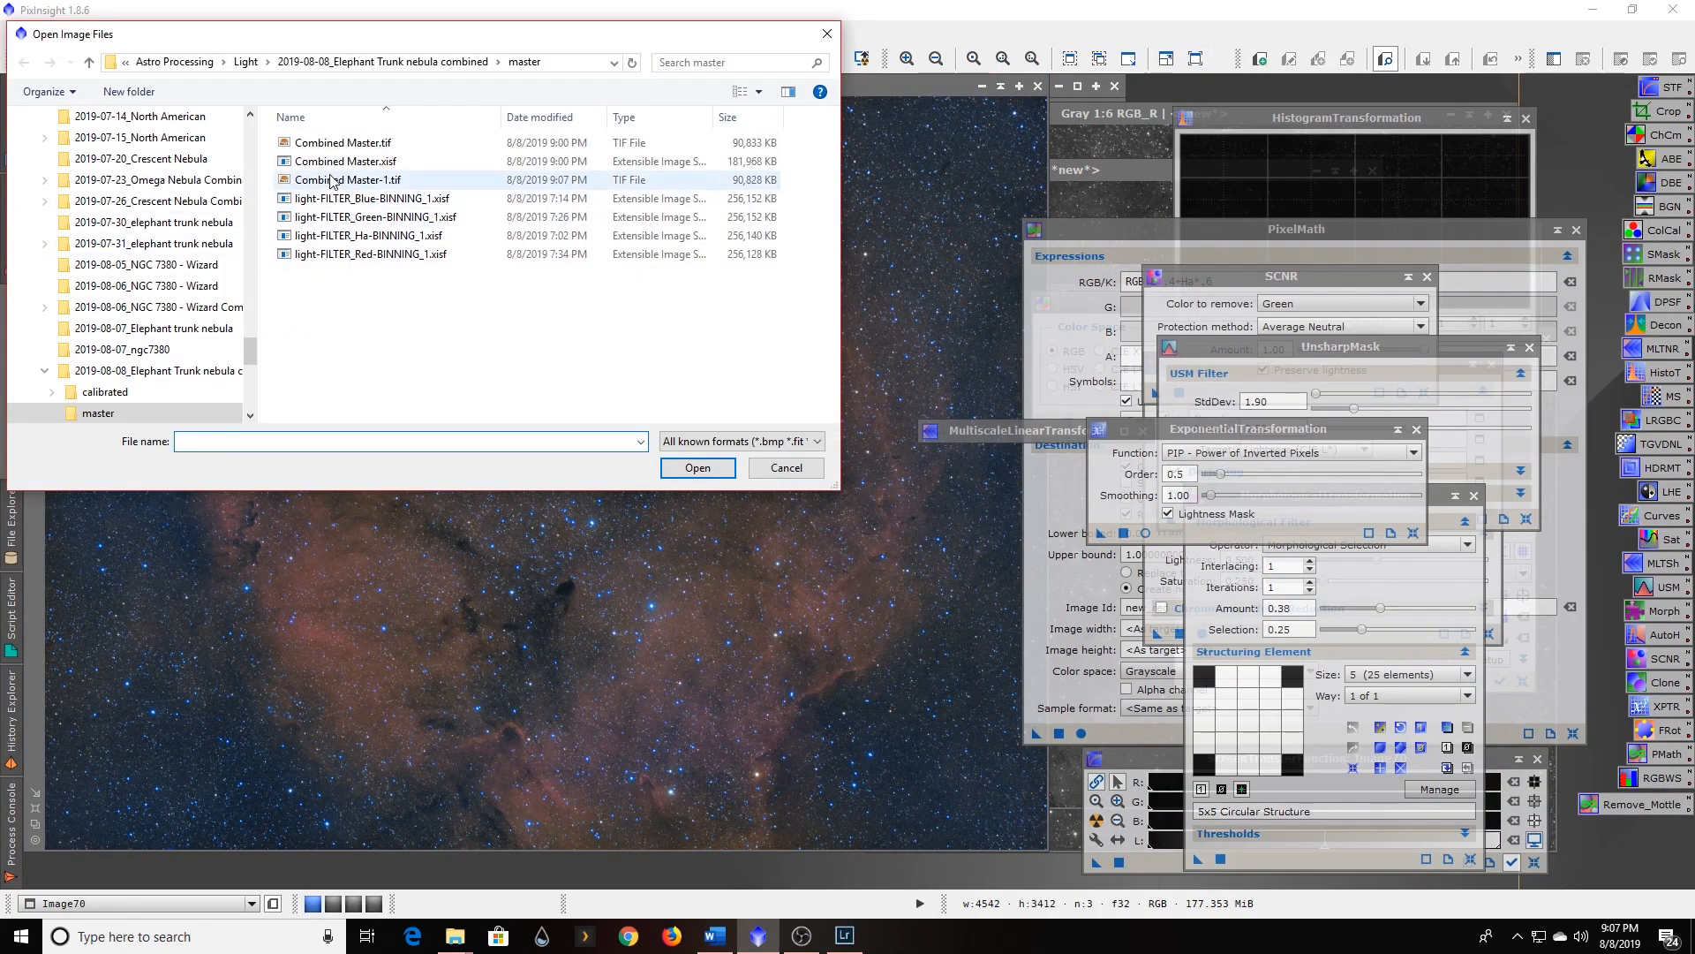
double_click(336, 180)
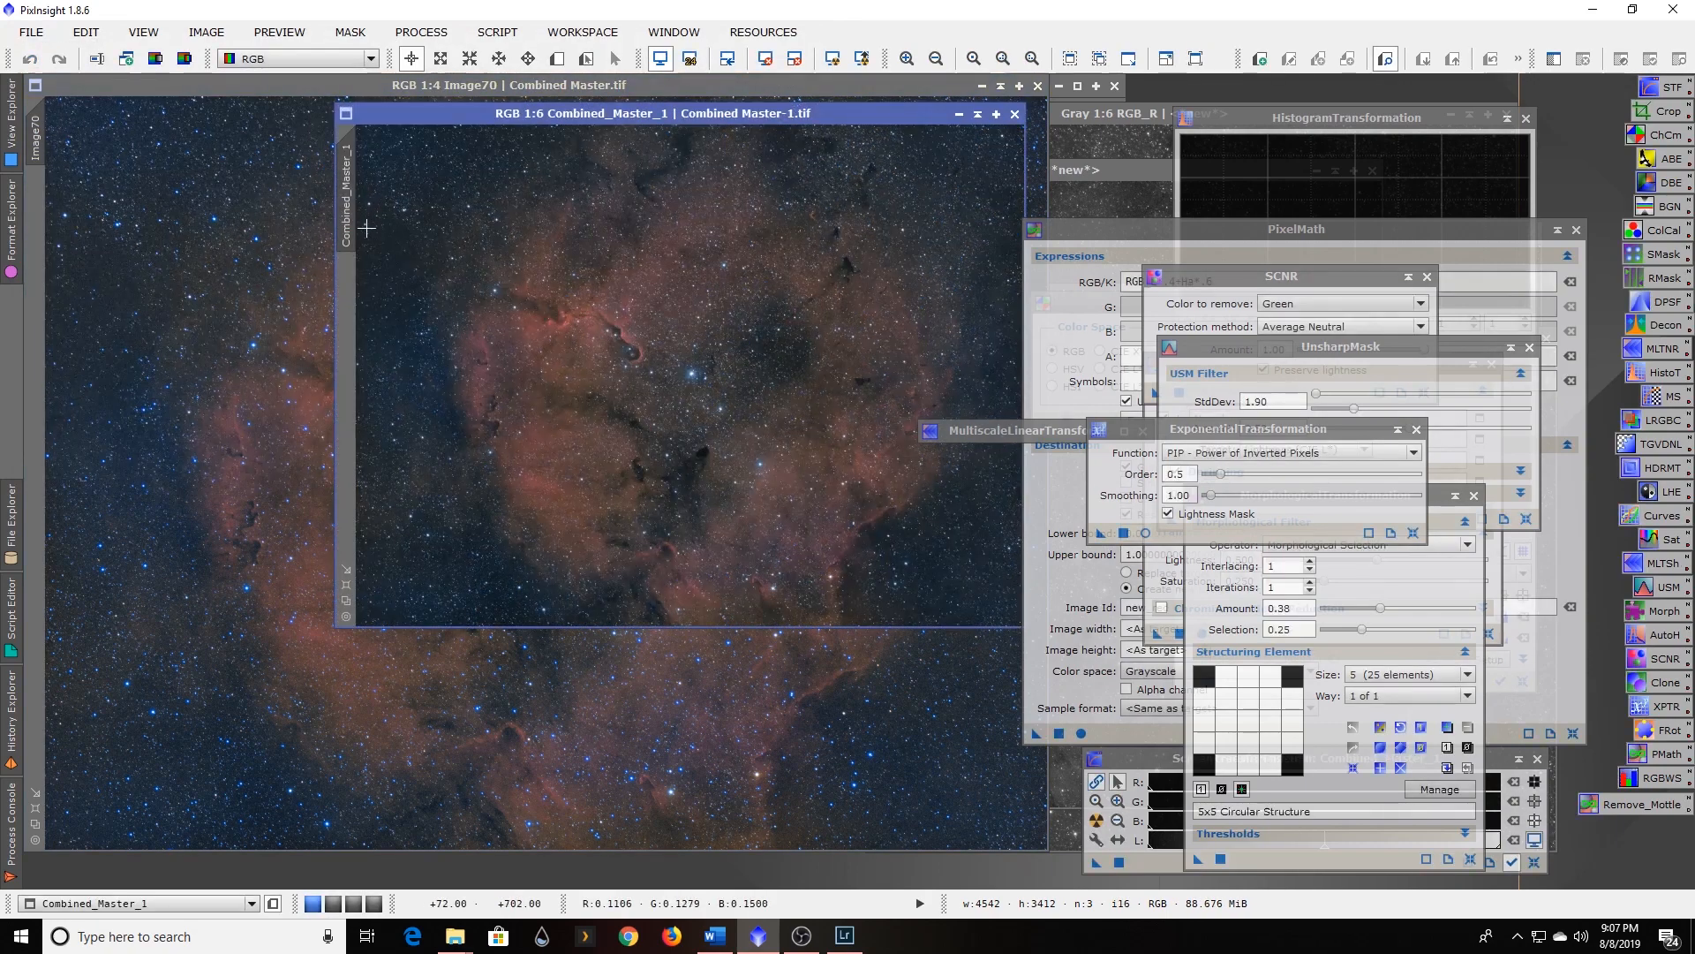
click(344, 586)
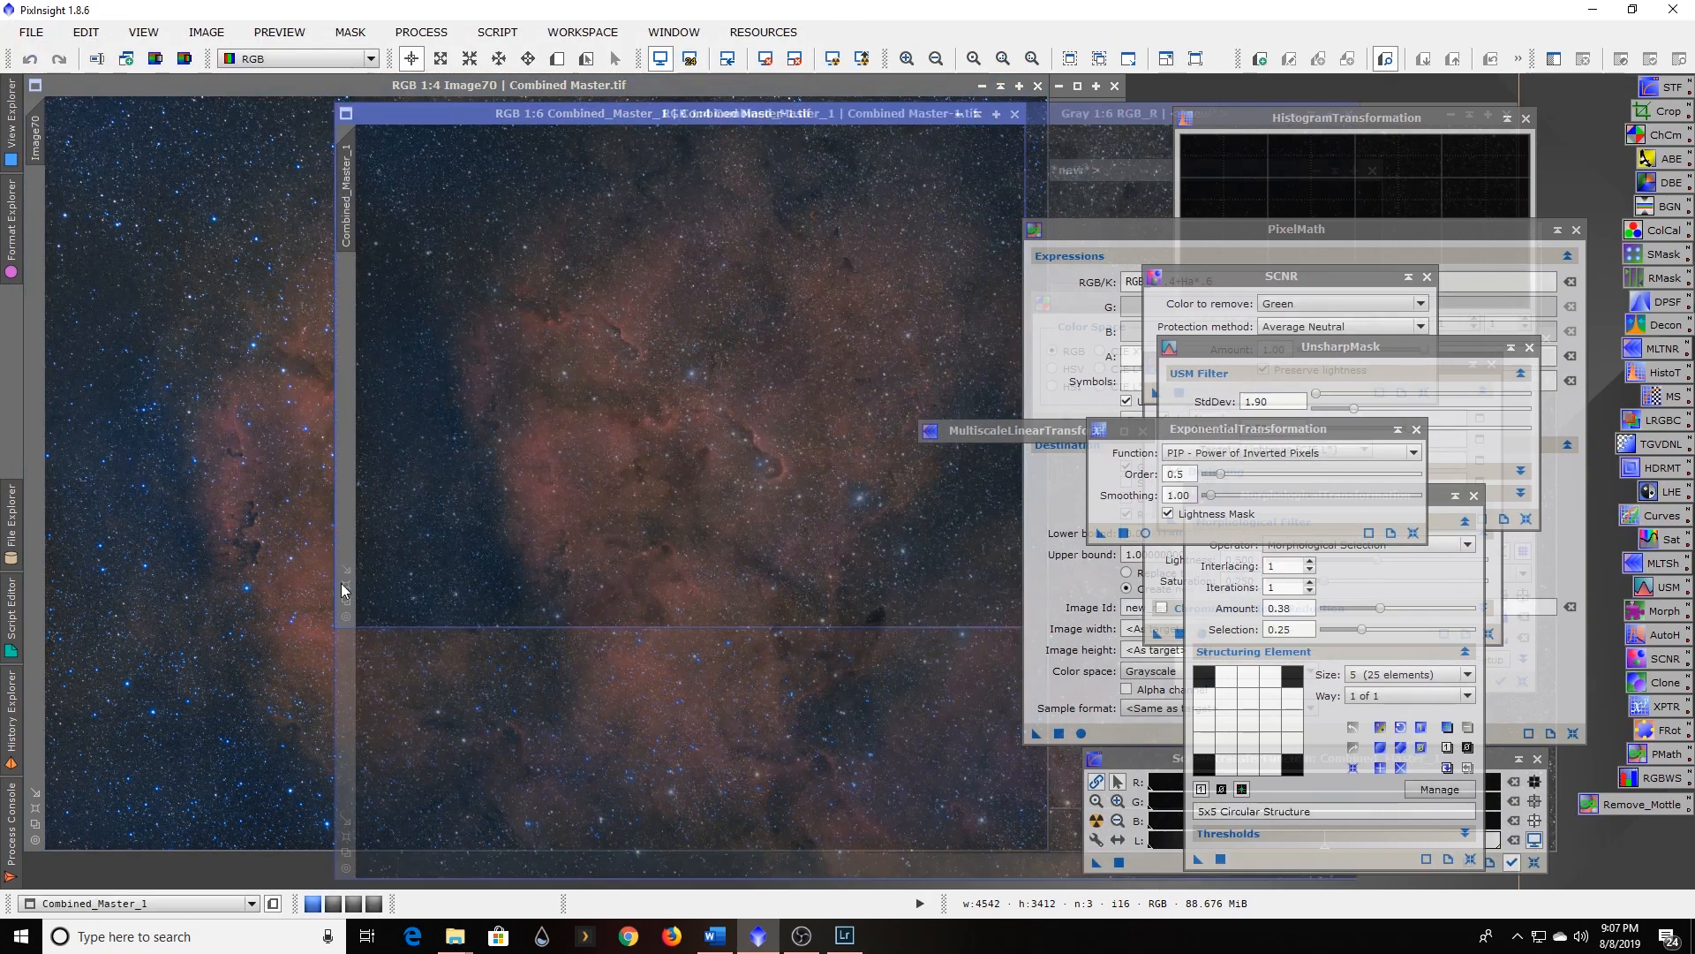
drag(964, 121, 658, 86)
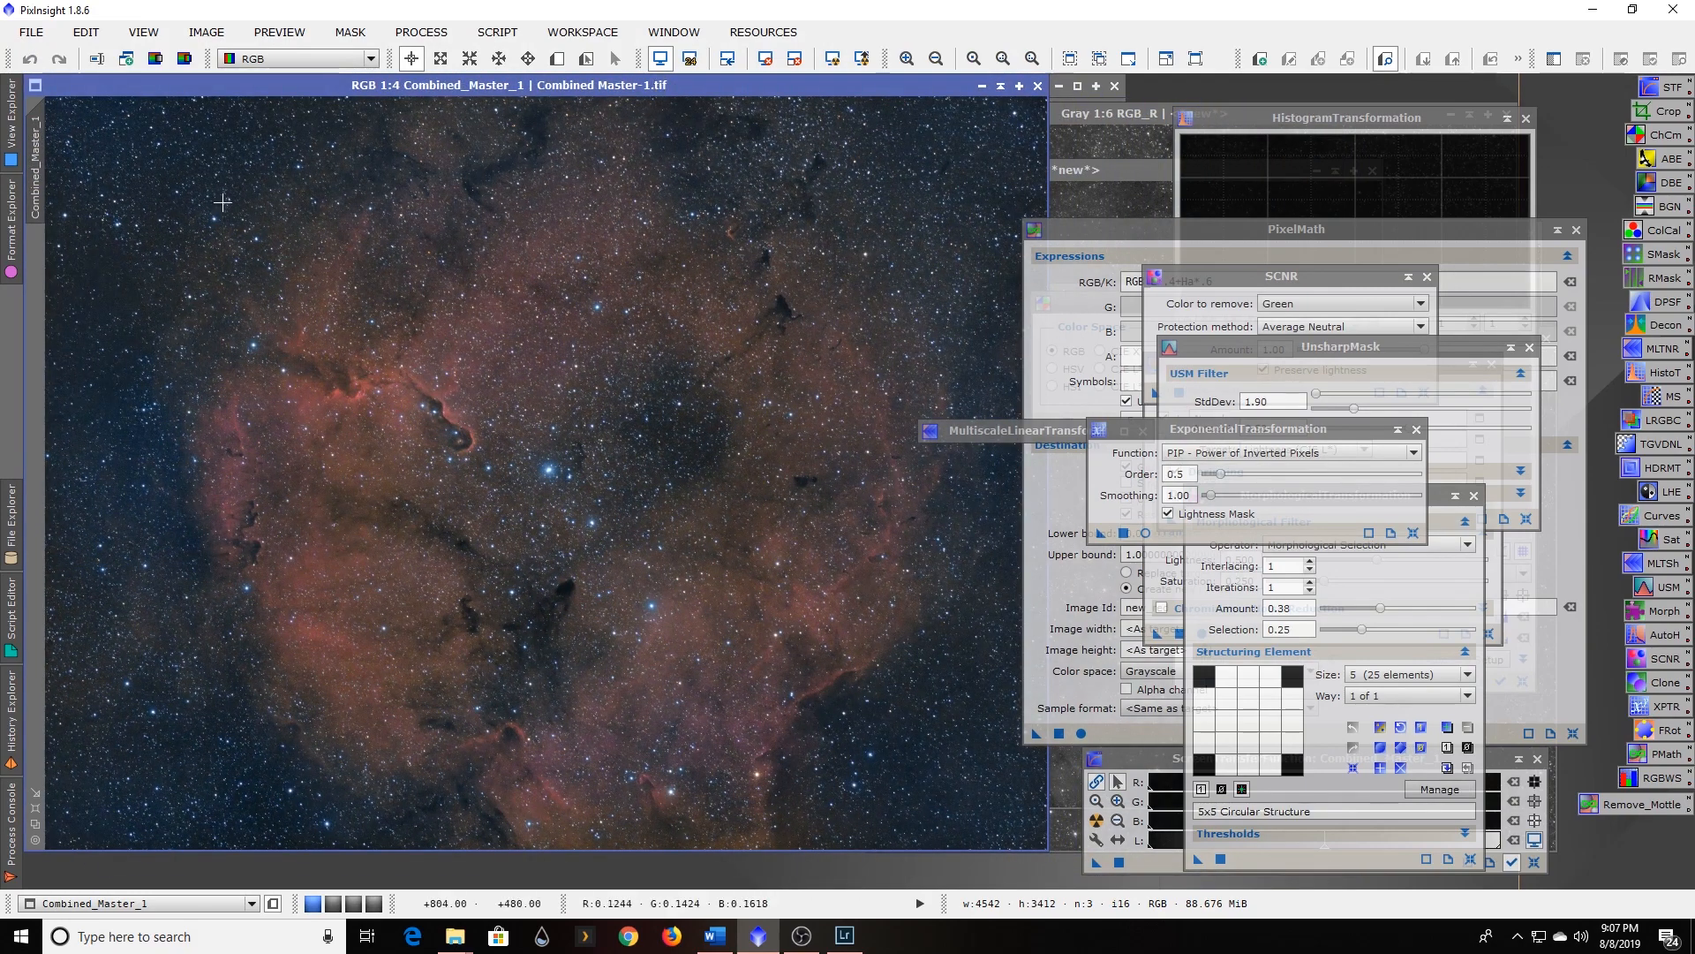
Reset HistogramTransformation, make it track the Combined_Master_1 view, and open an enlarged real-time preview over the image.
click(1413, 121)
click(1526, 681)
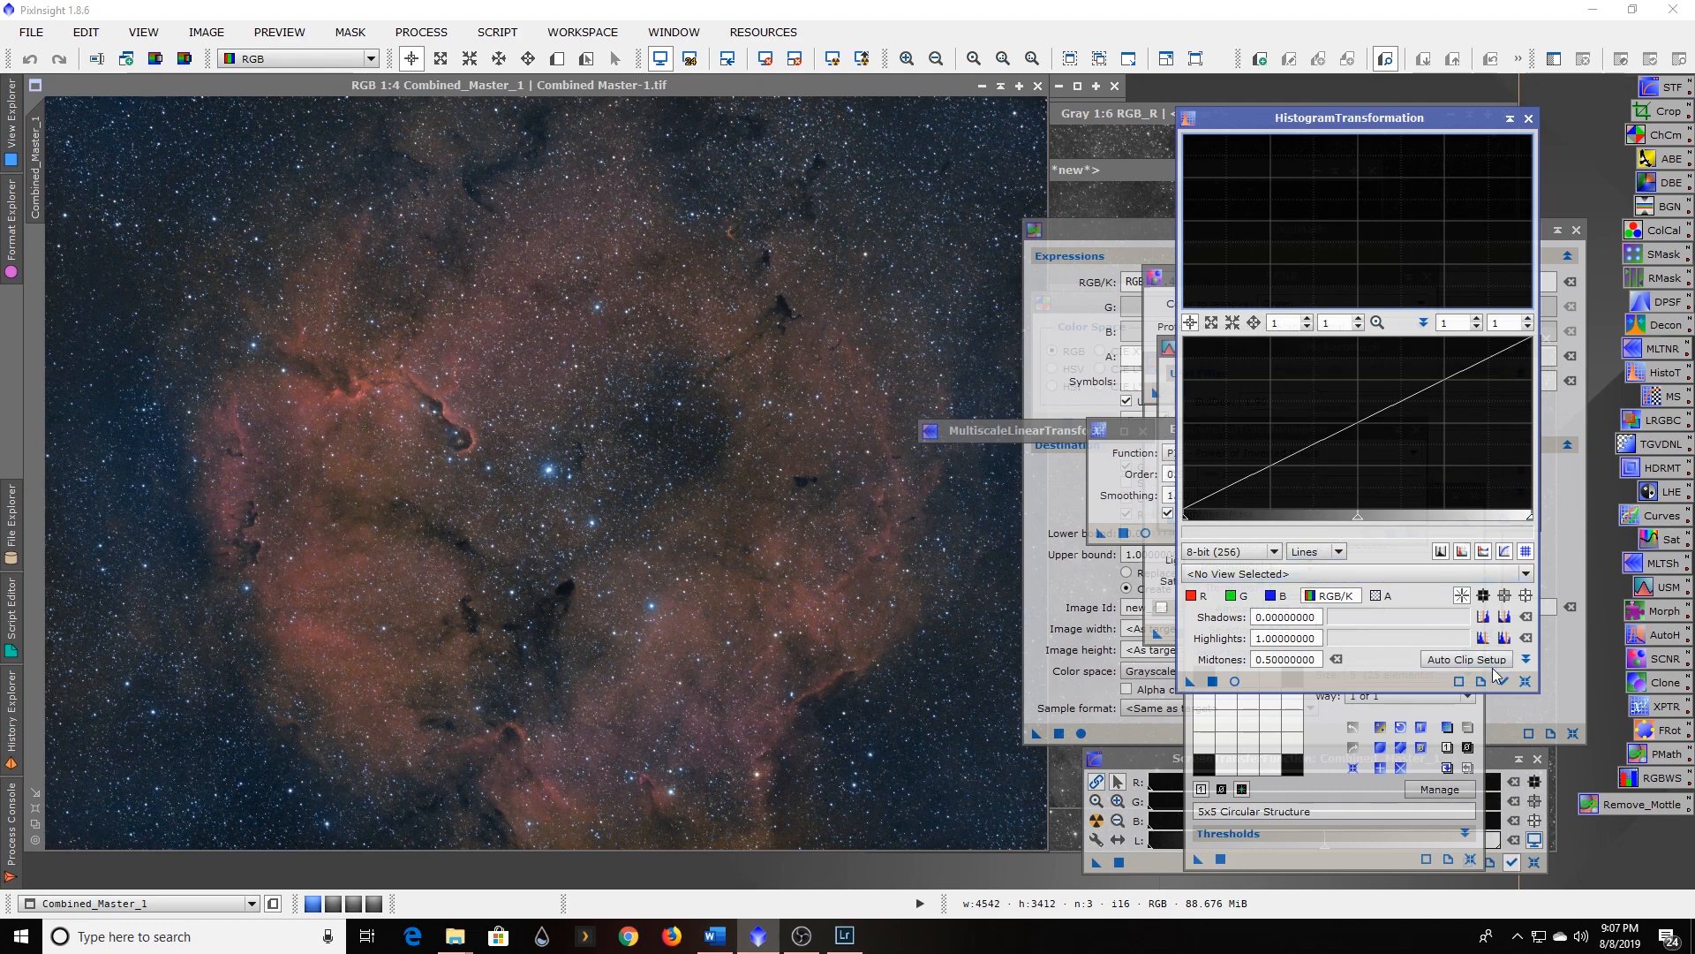
click(1505, 682)
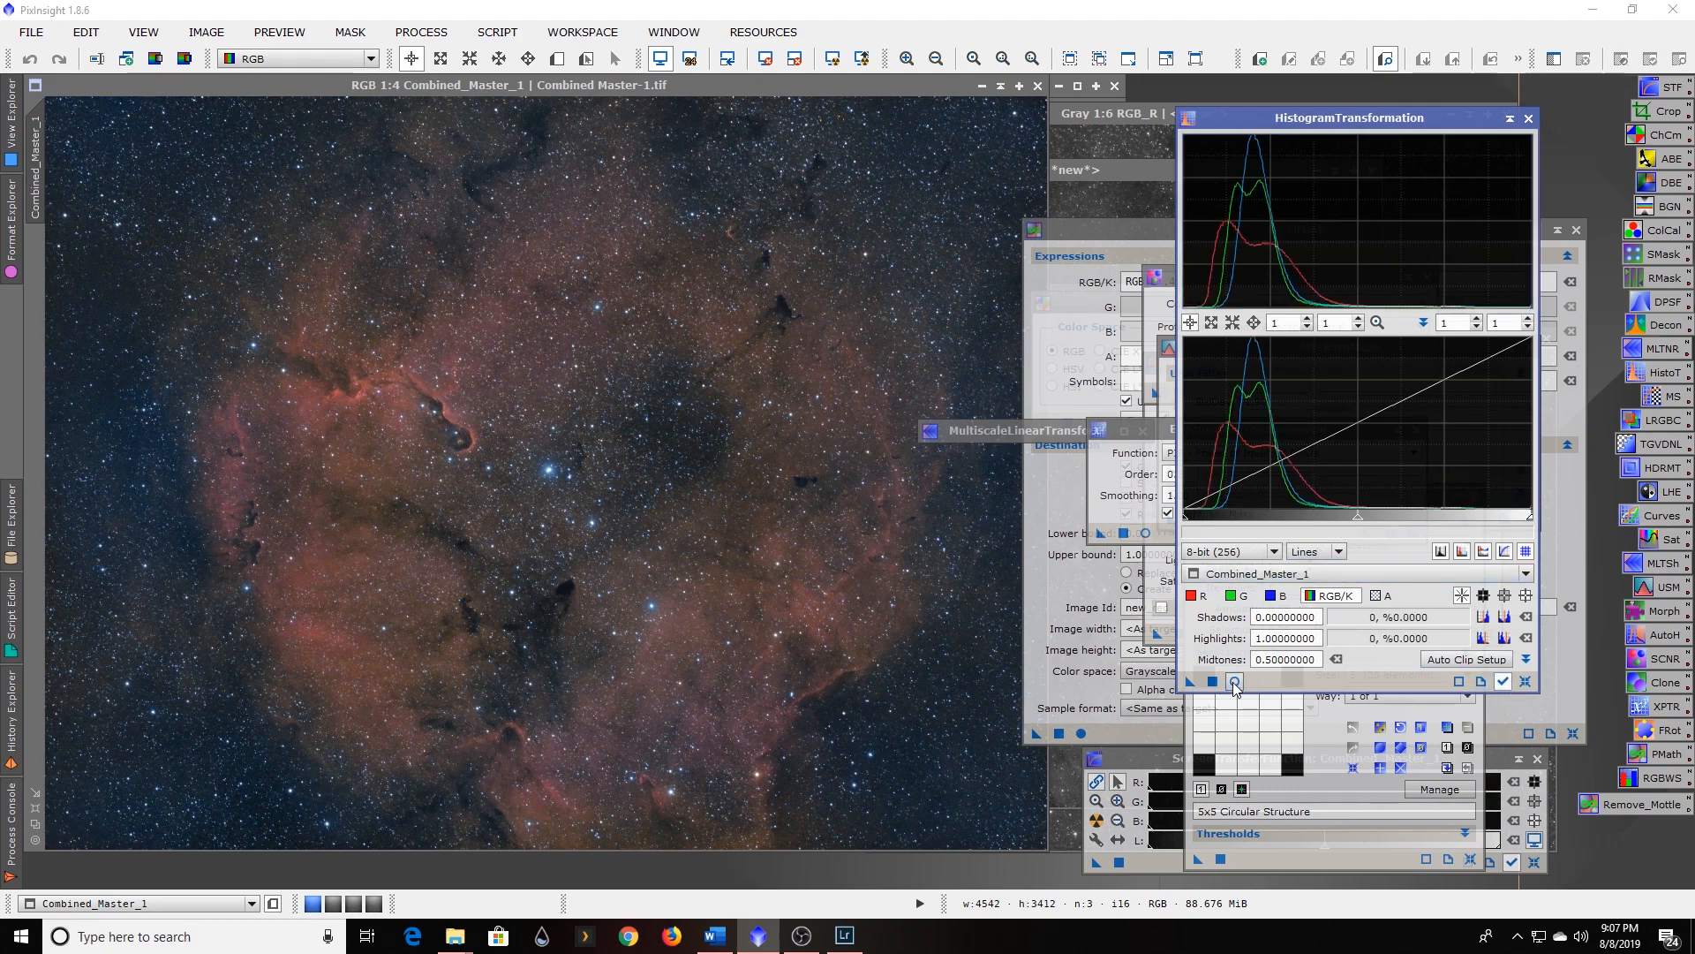
click(1235, 681)
drag(543, 239, 369, 108)
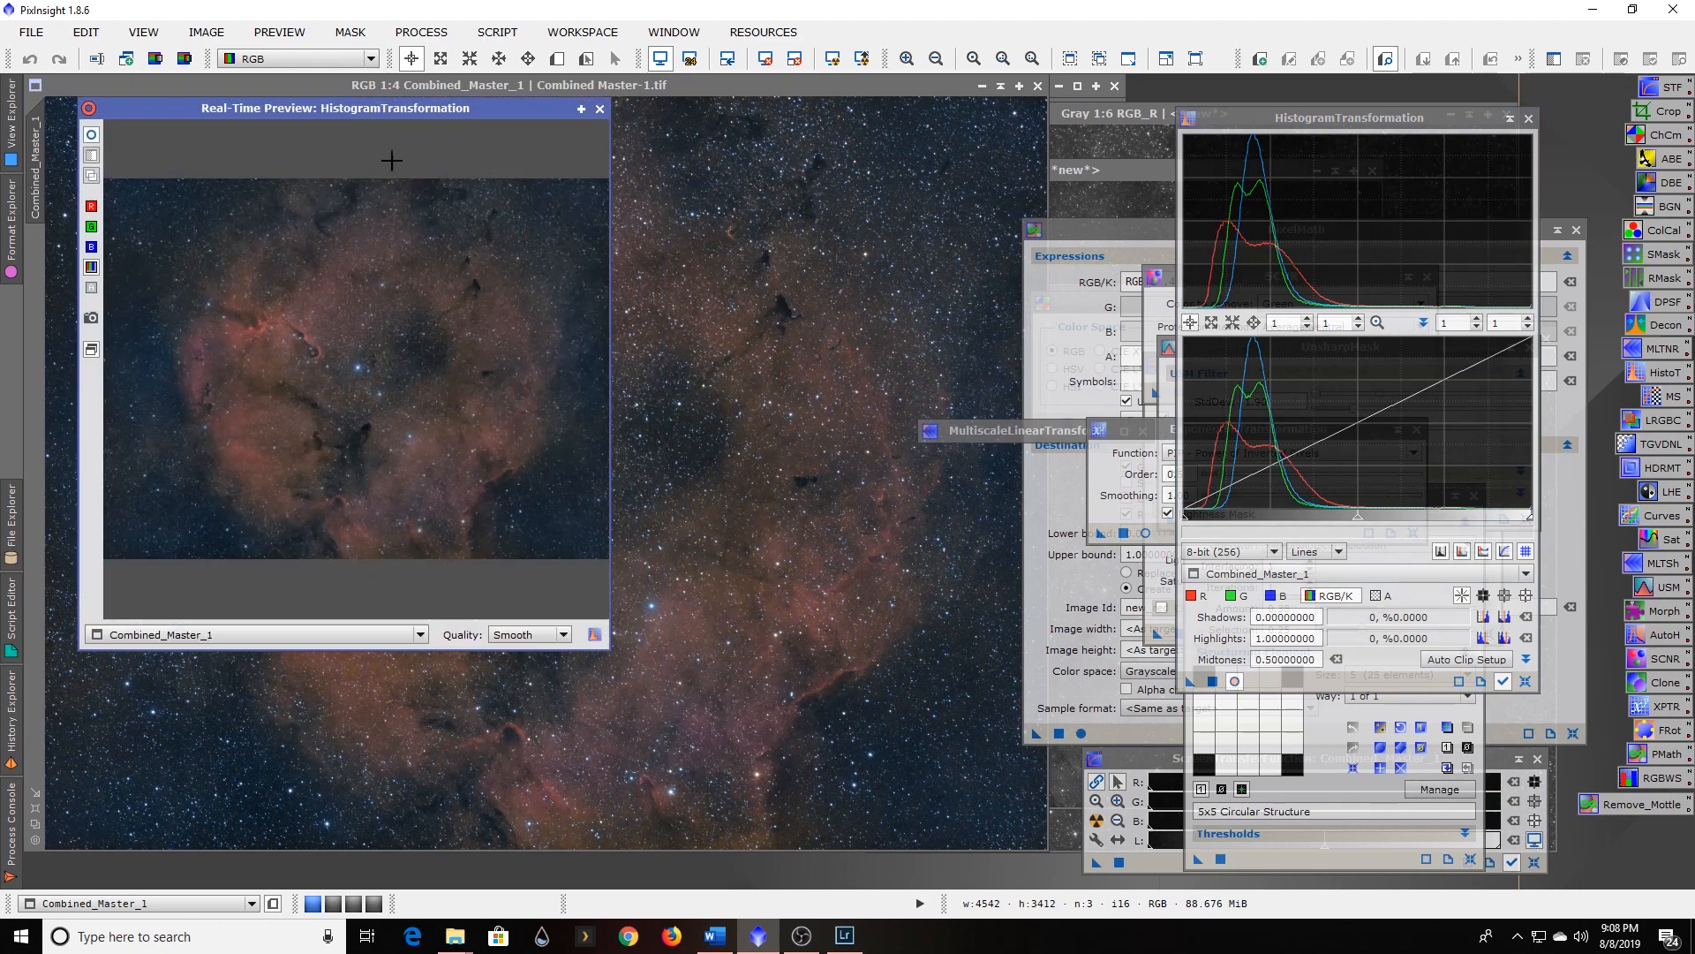
drag(605, 650, 1013, 833)
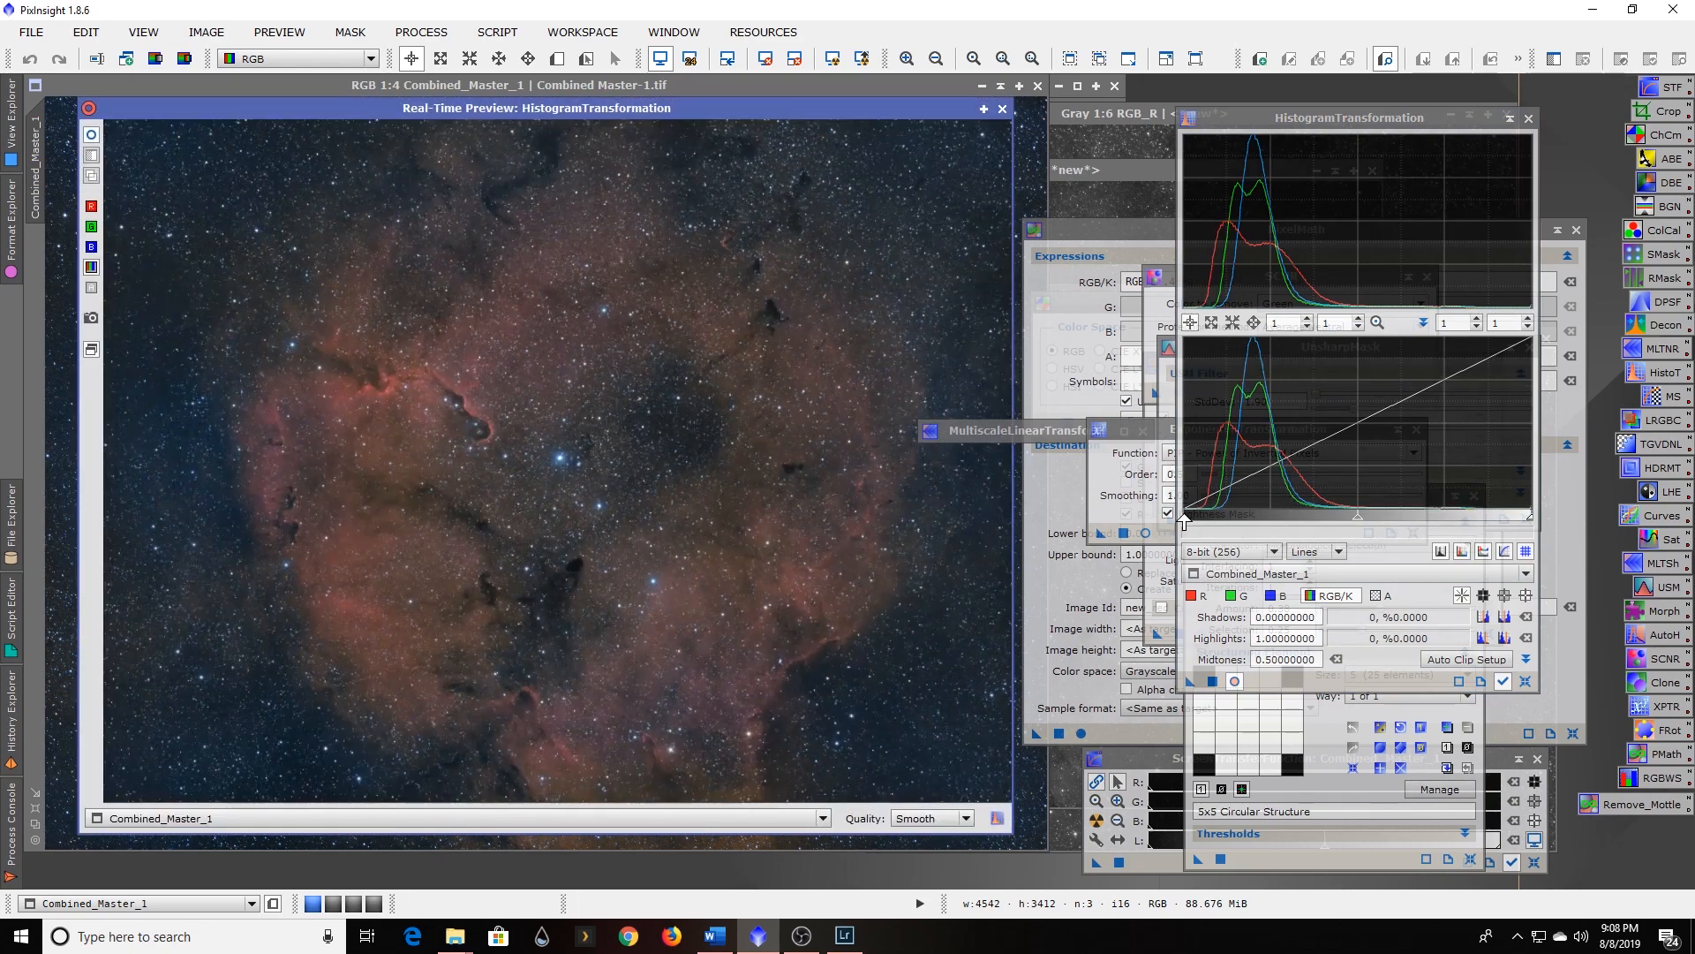
Set the histogram Shadows to 0.02531646 and Midtones to 0.40519480, close the preview, and apply the transformation to Combined_Master_1.
drag(1184, 525, 1195, 523)
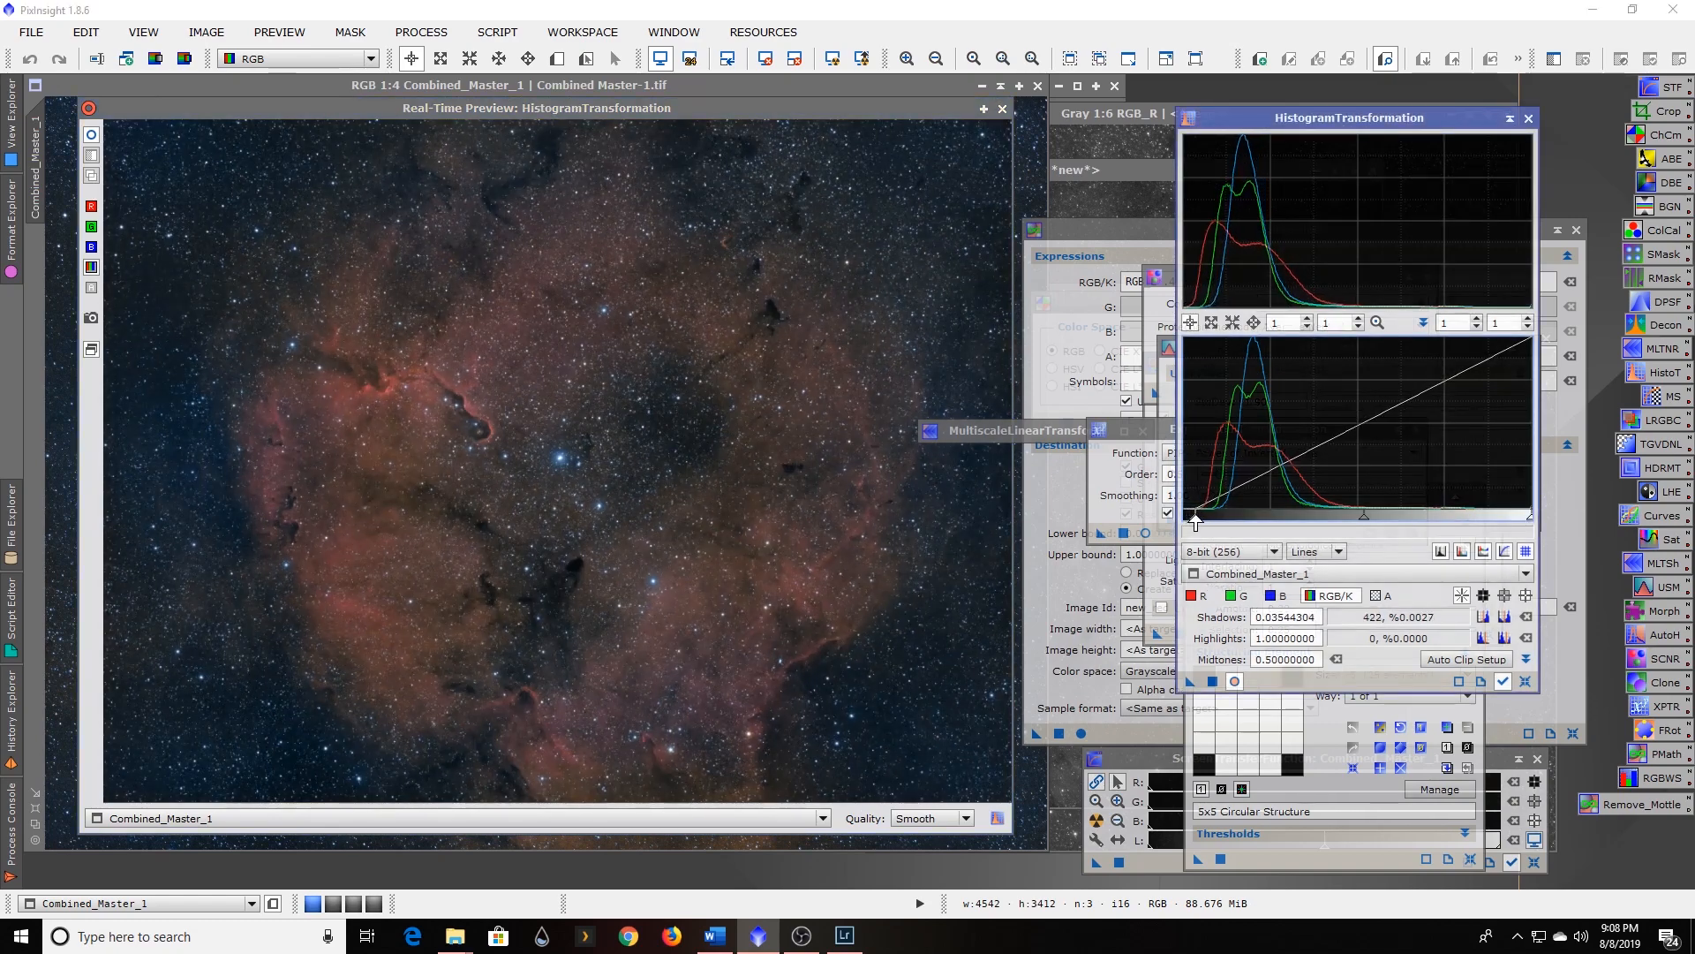
drag(1365, 524, 1335, 528)
drag(1196, 522, 1192, 530)
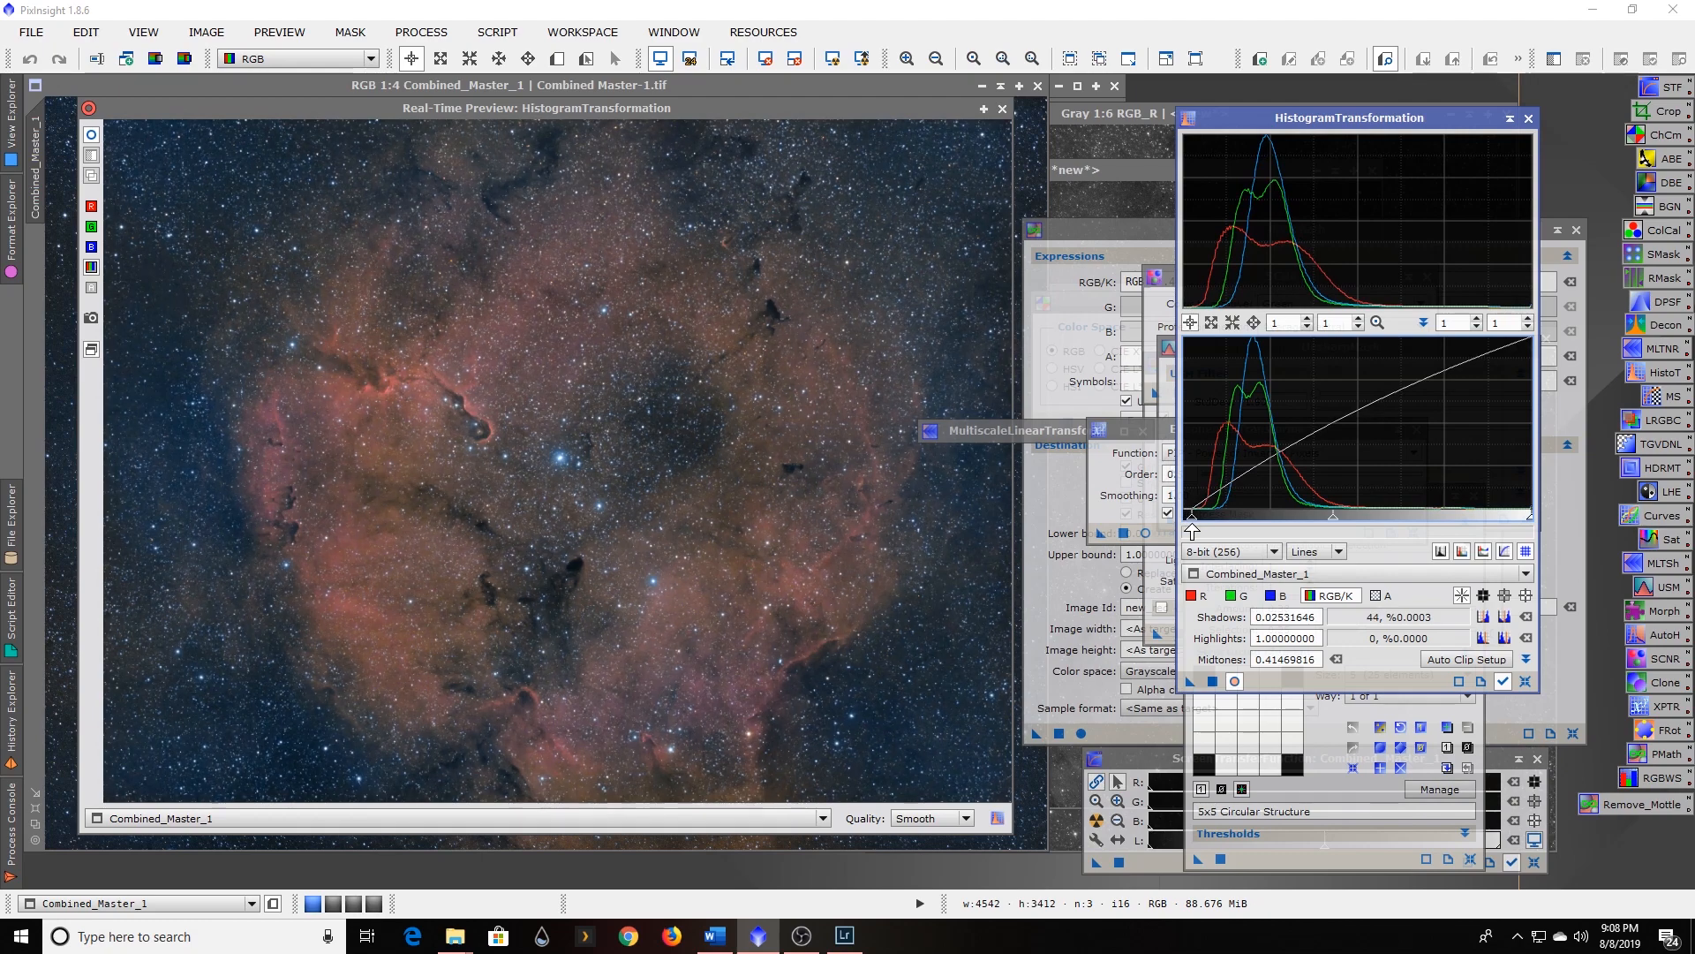
drag(1333, 521, 1330, 521)
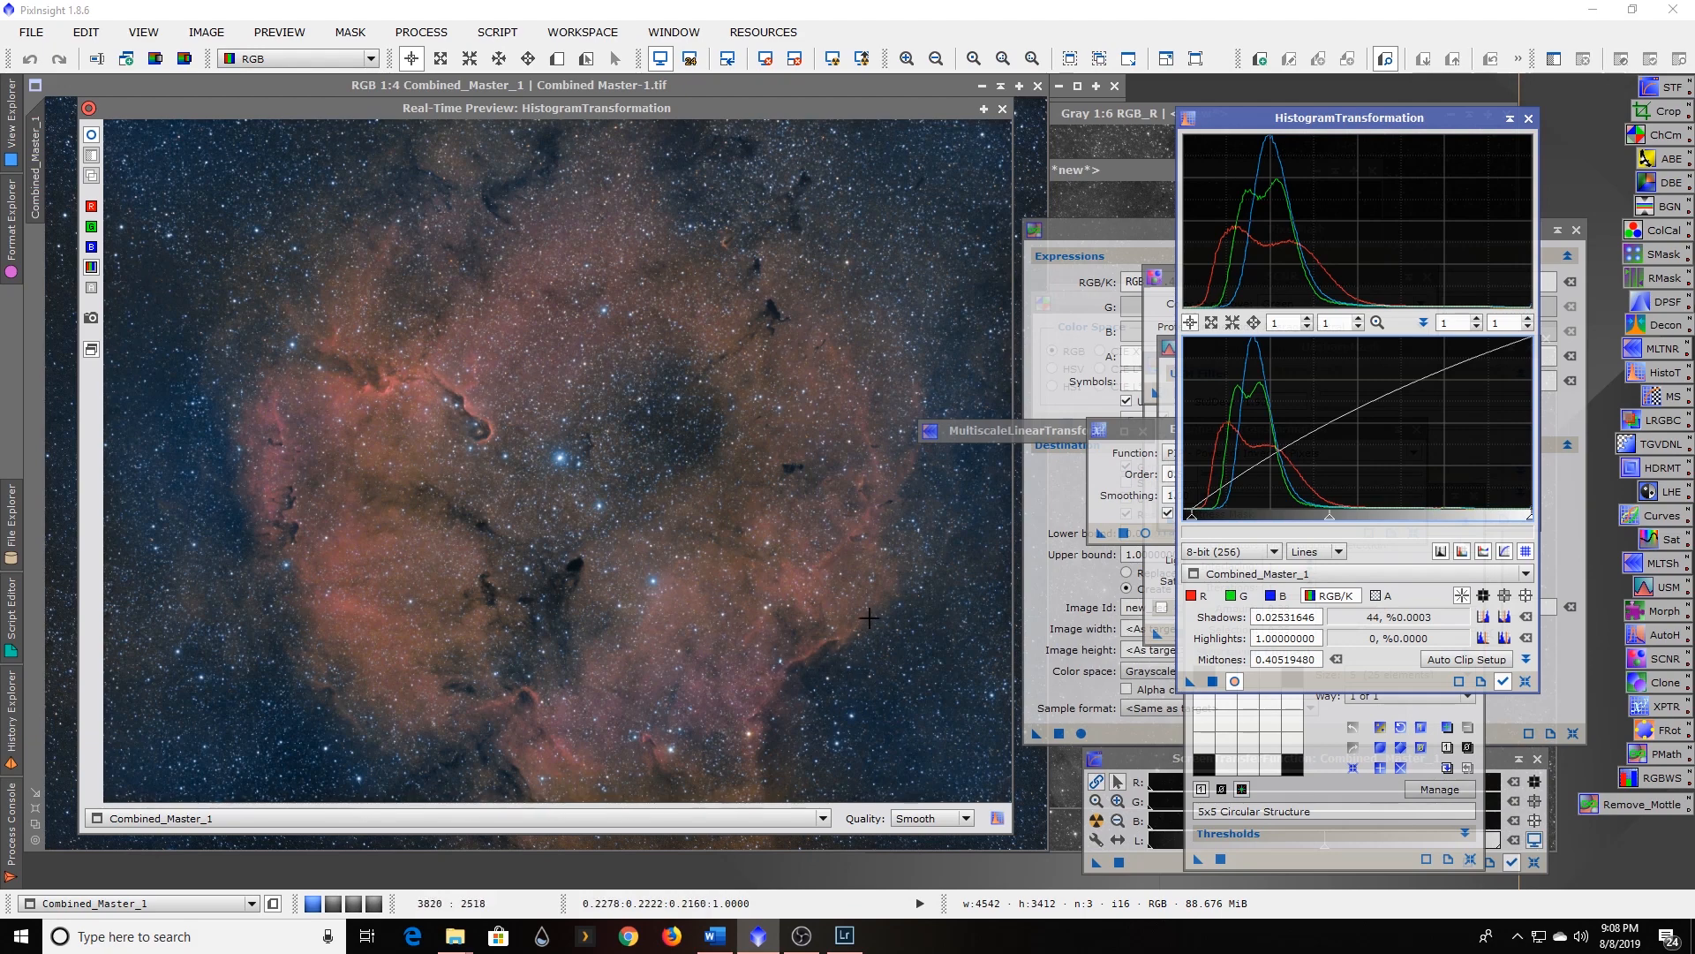
click(1002, 109)
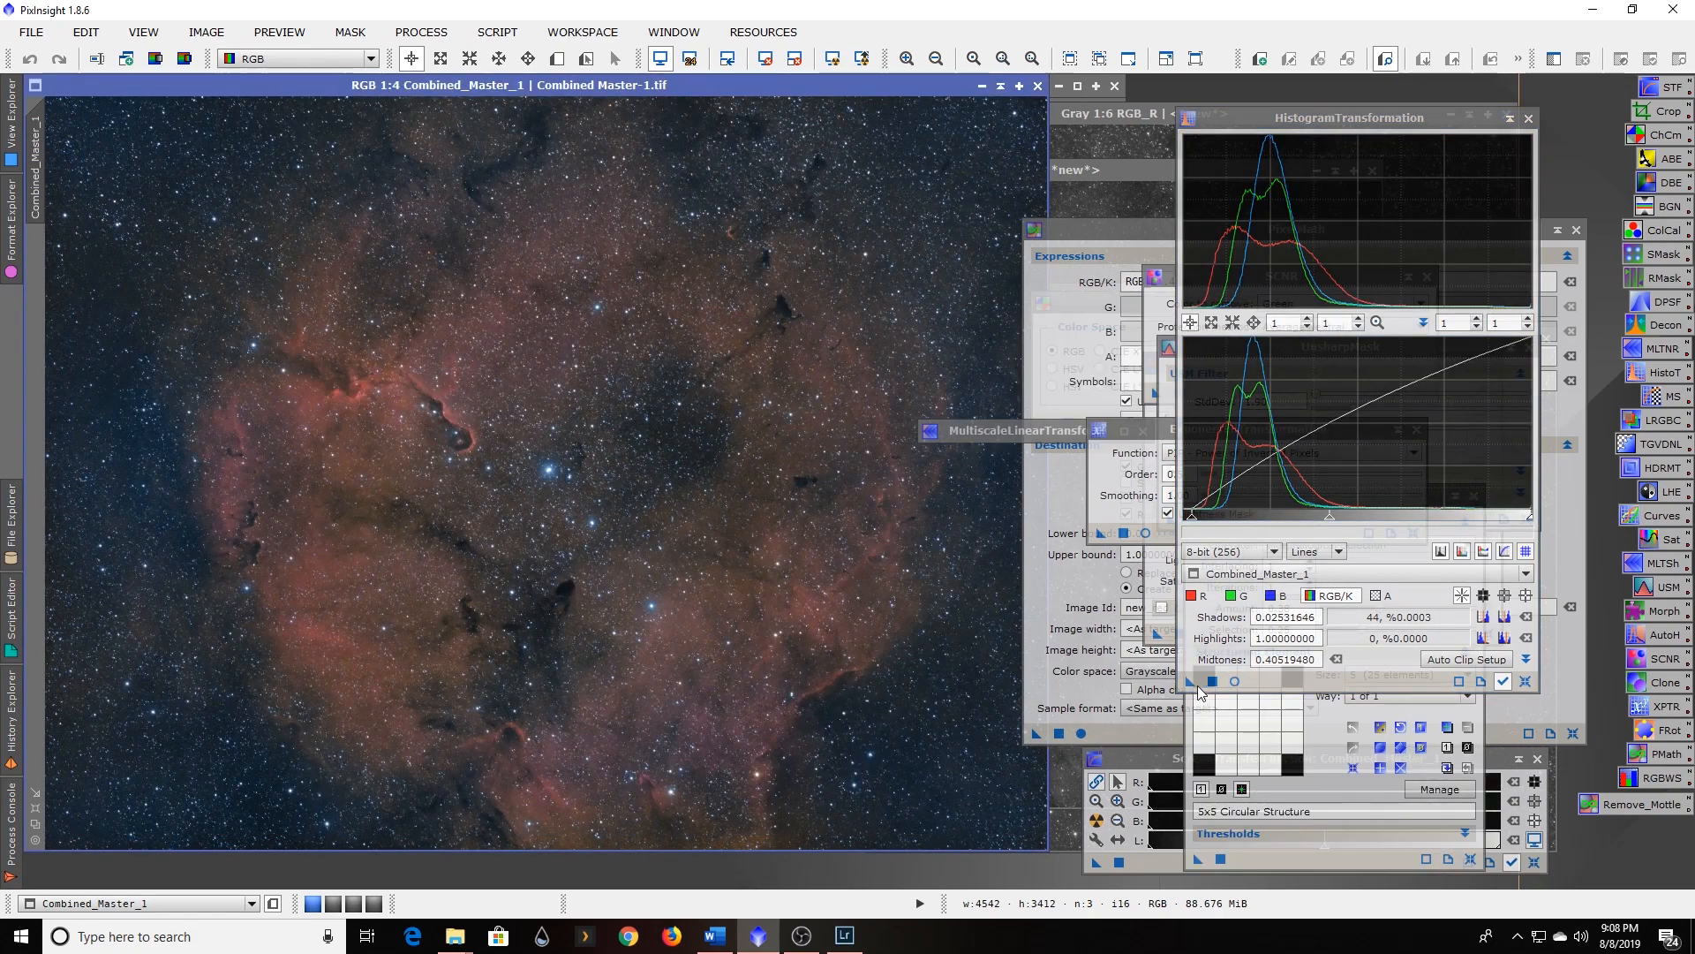
drag(1198, 687, 618, 613)
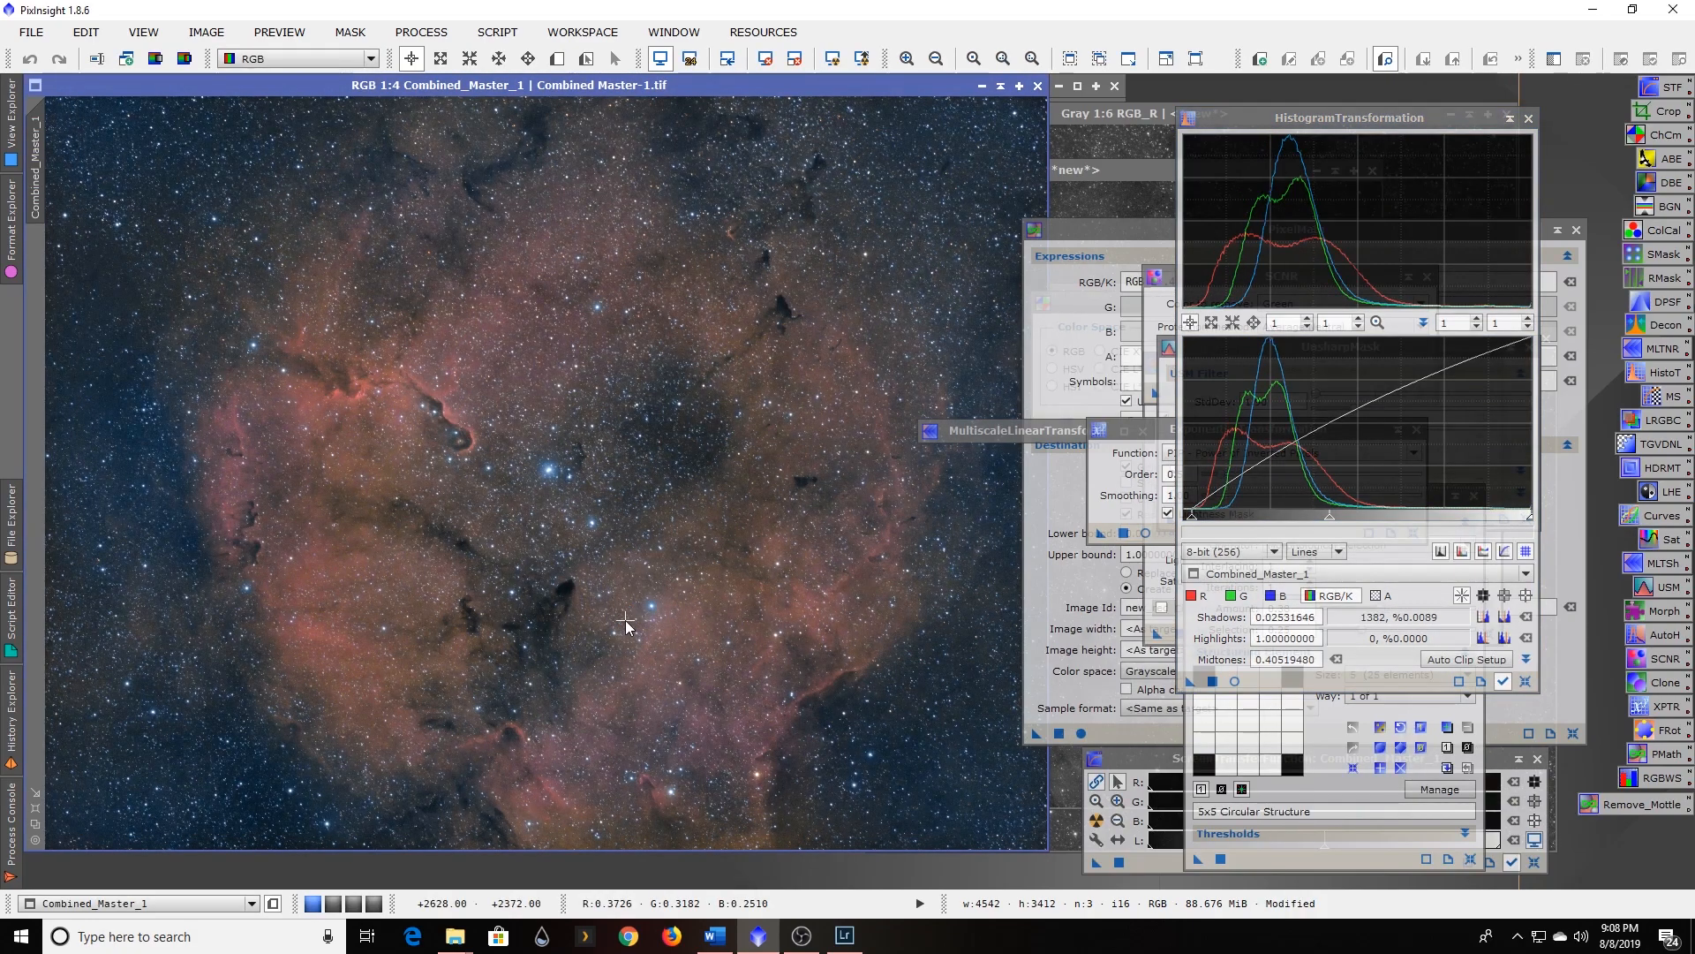
Compare the dark nebula near the image centre at 1:1 with and without the histogram transformation.
scroll(561, 588, up, 3)
scroll(561, 587, down, 7)
scroll(560, 587, up, 1)
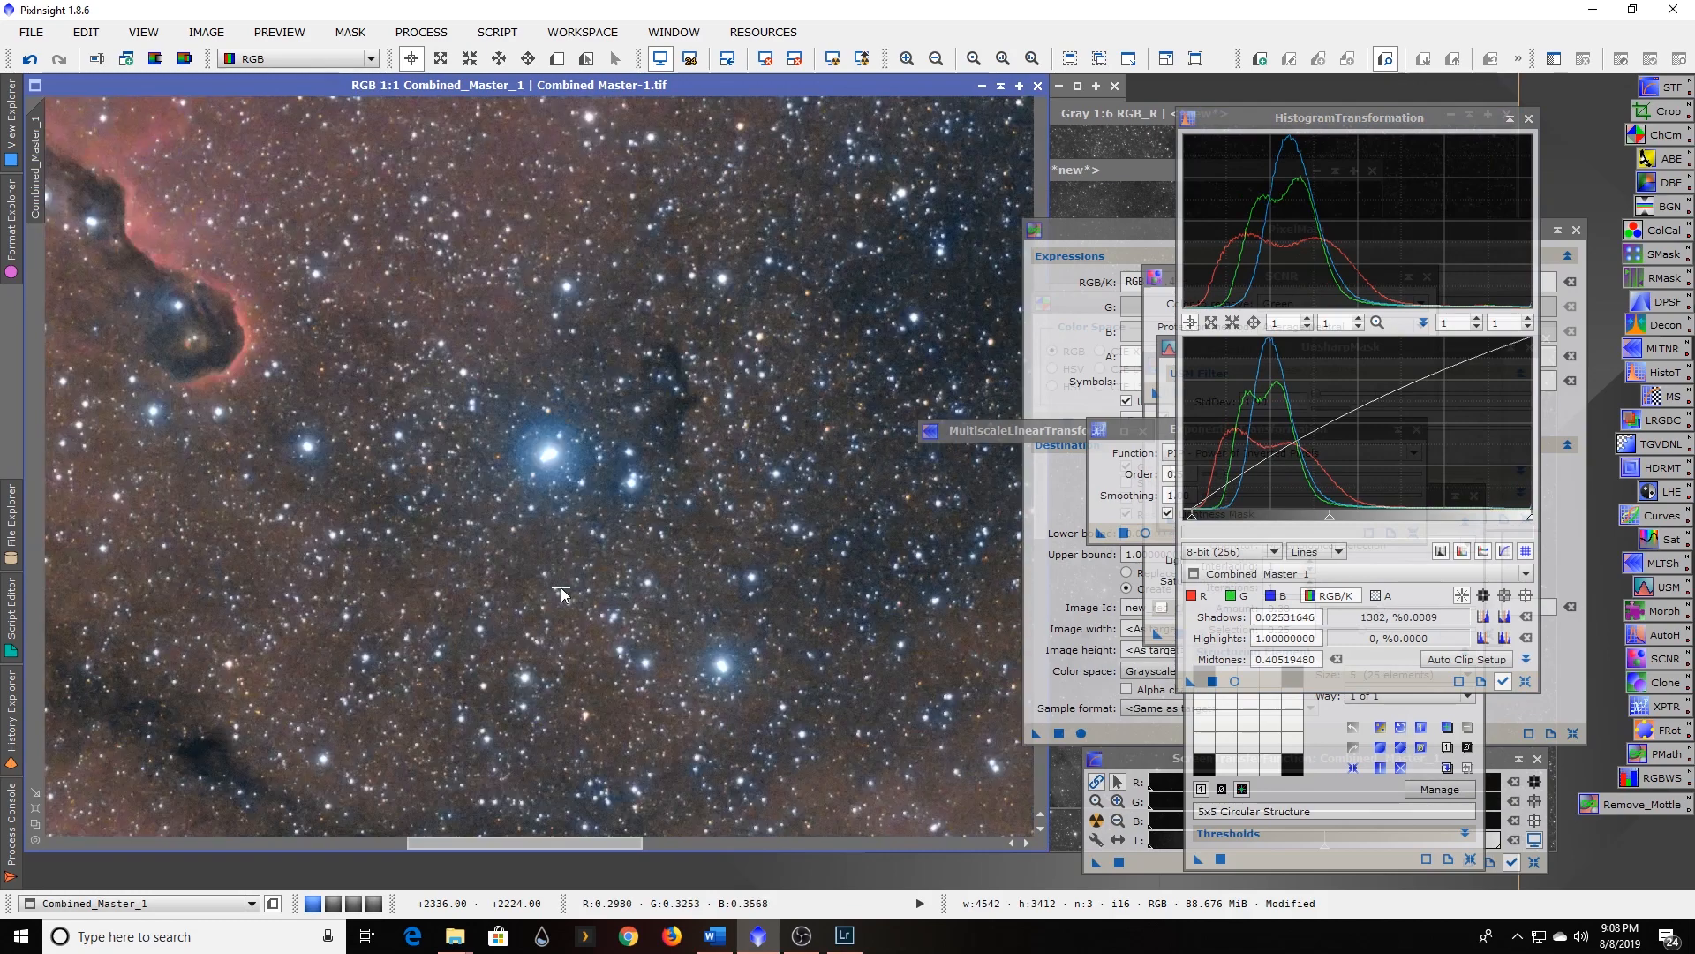
drag(1050, 230, 1137, 236)
drag(1036, 500, 1045, 585)
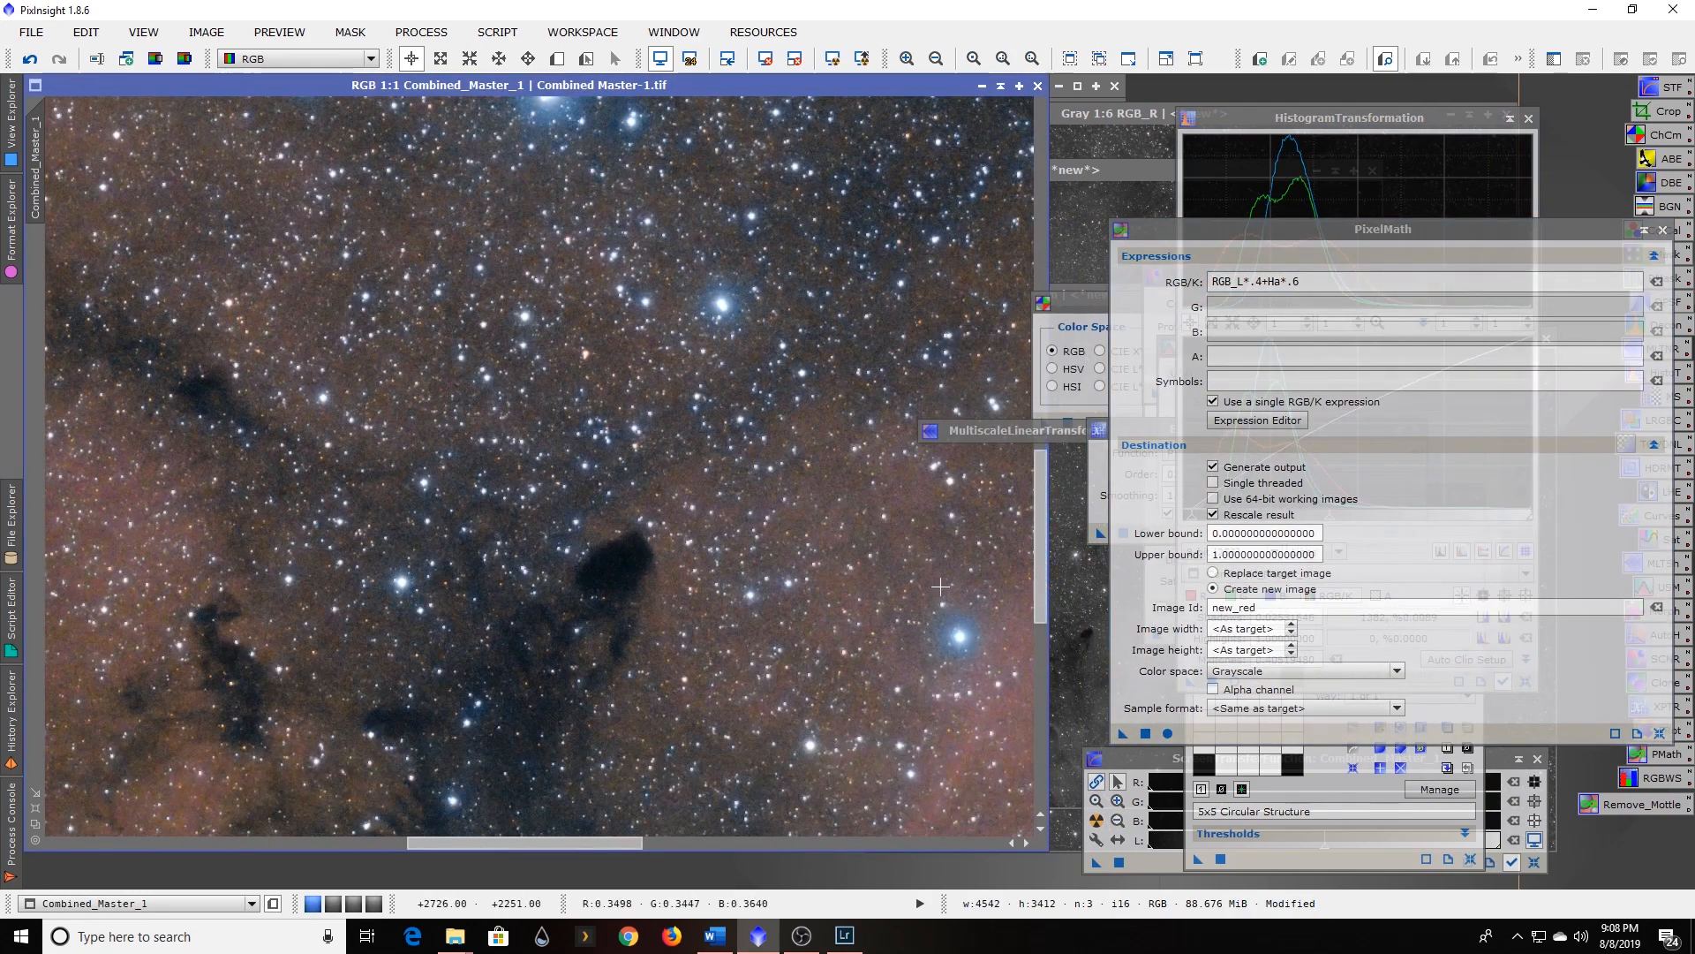
click(29, 58)
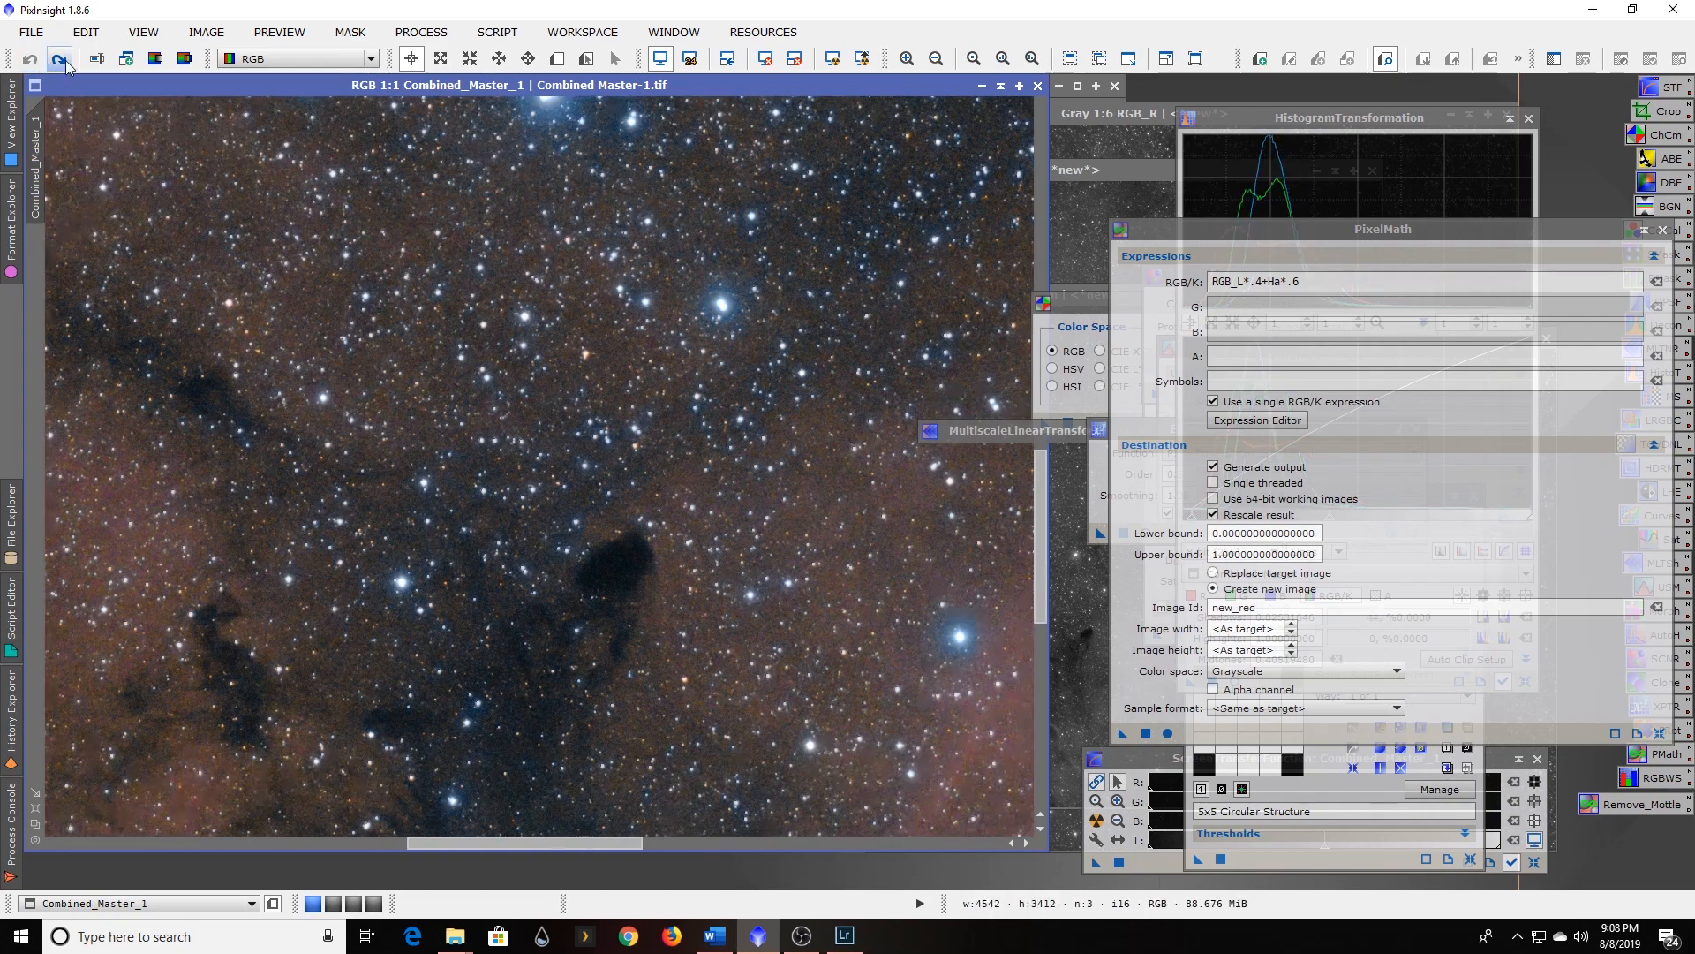
click(63, 61)
click(31, 60)
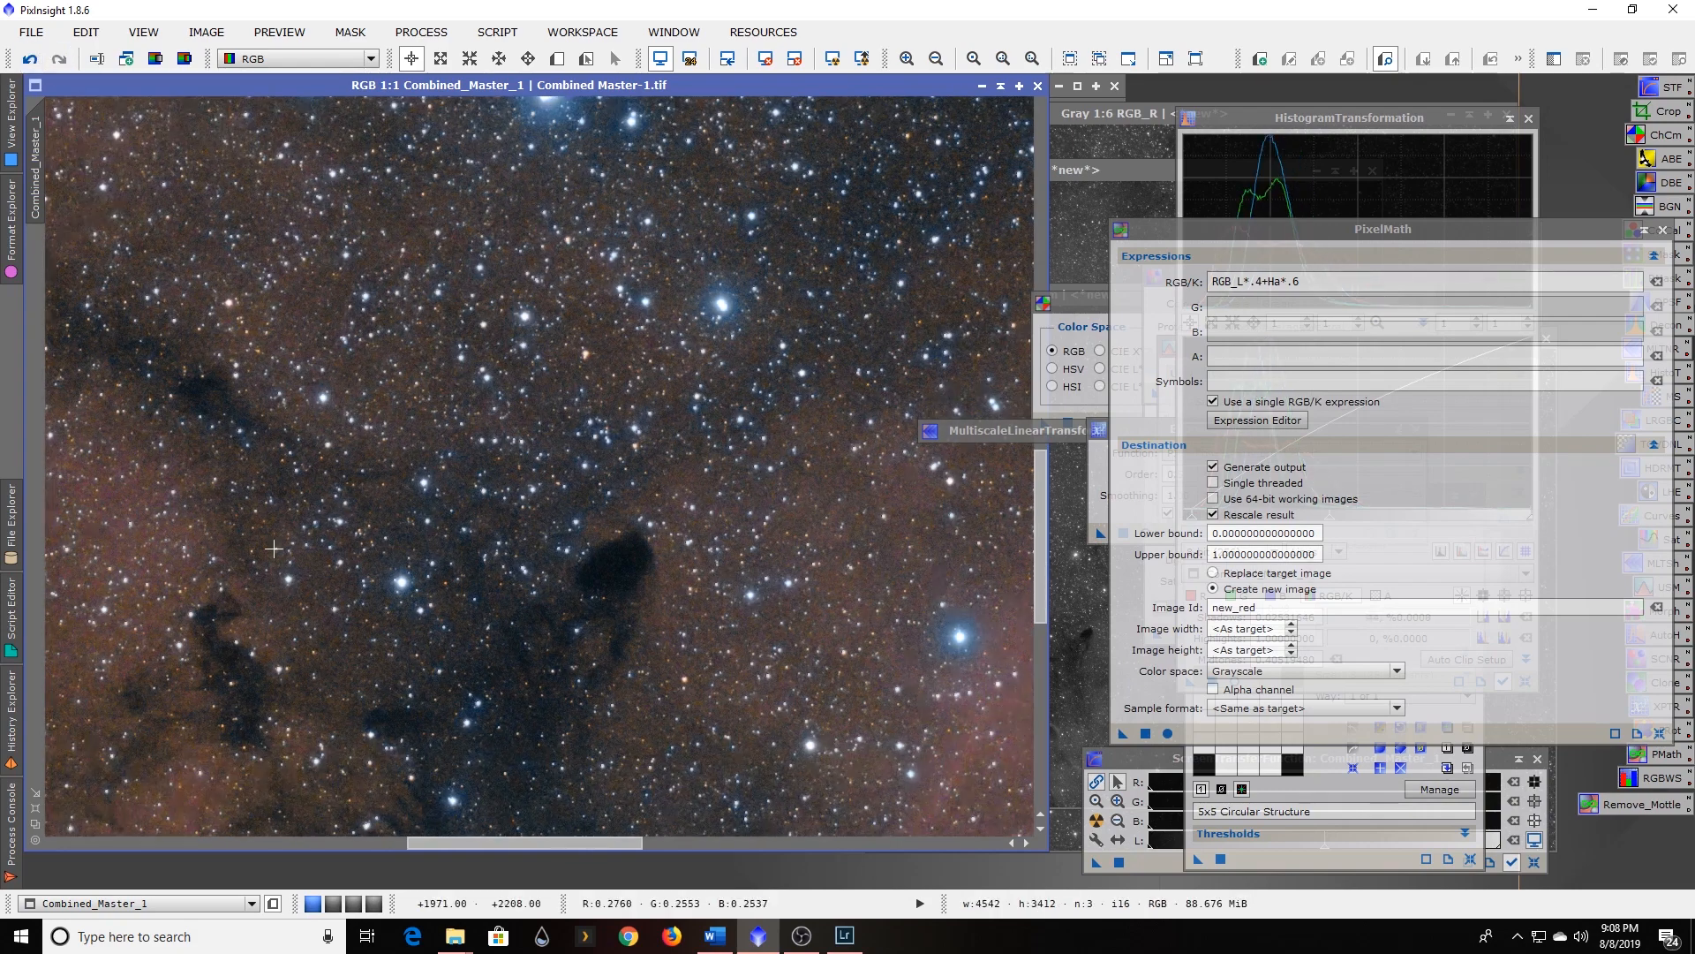
Check the nebula's left edge with the histogram transformation on and off, and leave that transformation undone on Combined_Master_1.
drag(524, 843, 182, 842)
drag(133, 790, 44, 696)
click(60, 61)
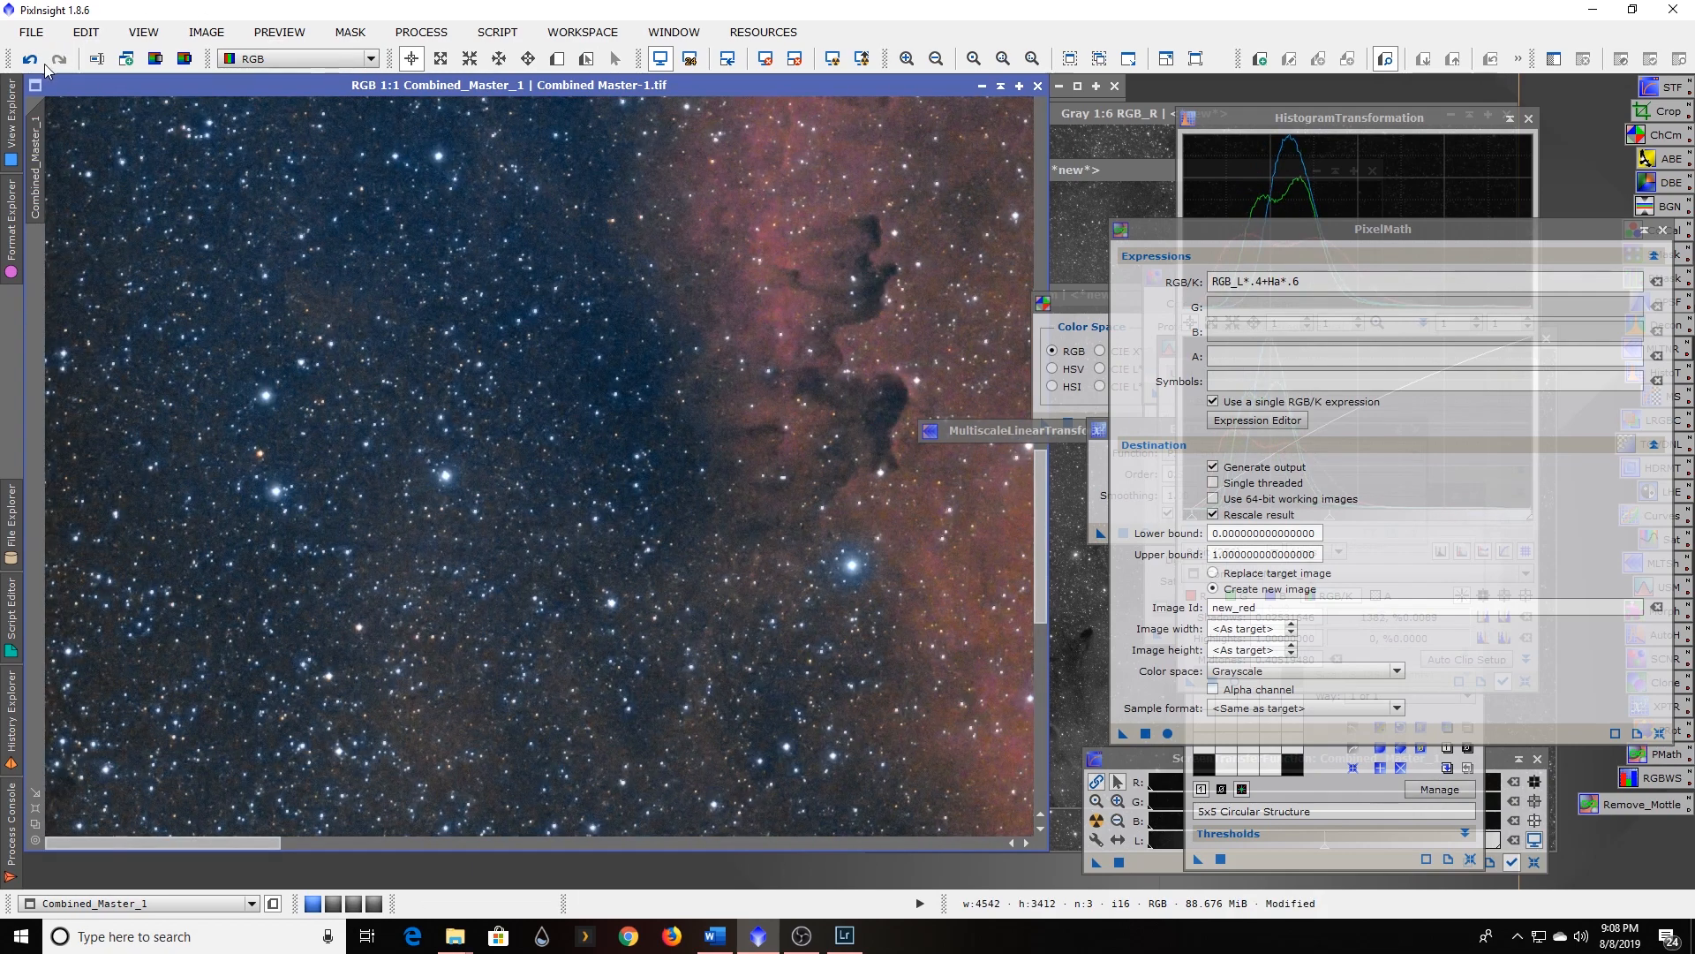
click(31, 60)
scroll(568, 446, down, 4)
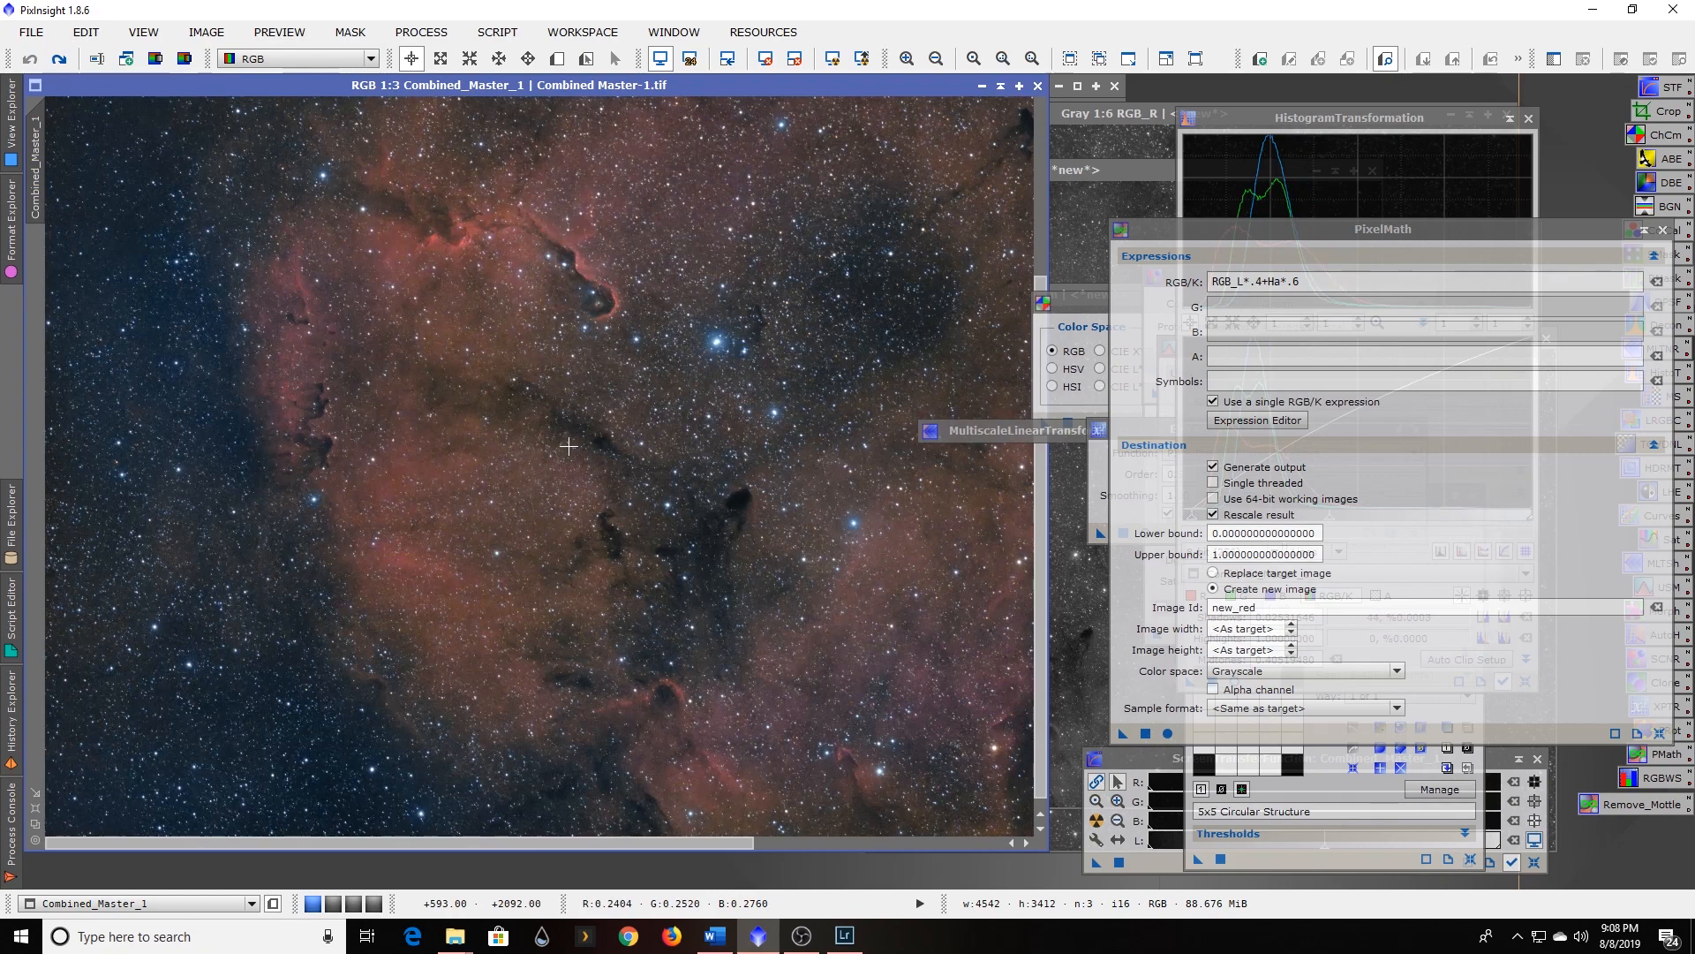
scroll(569, 446, up, 1)
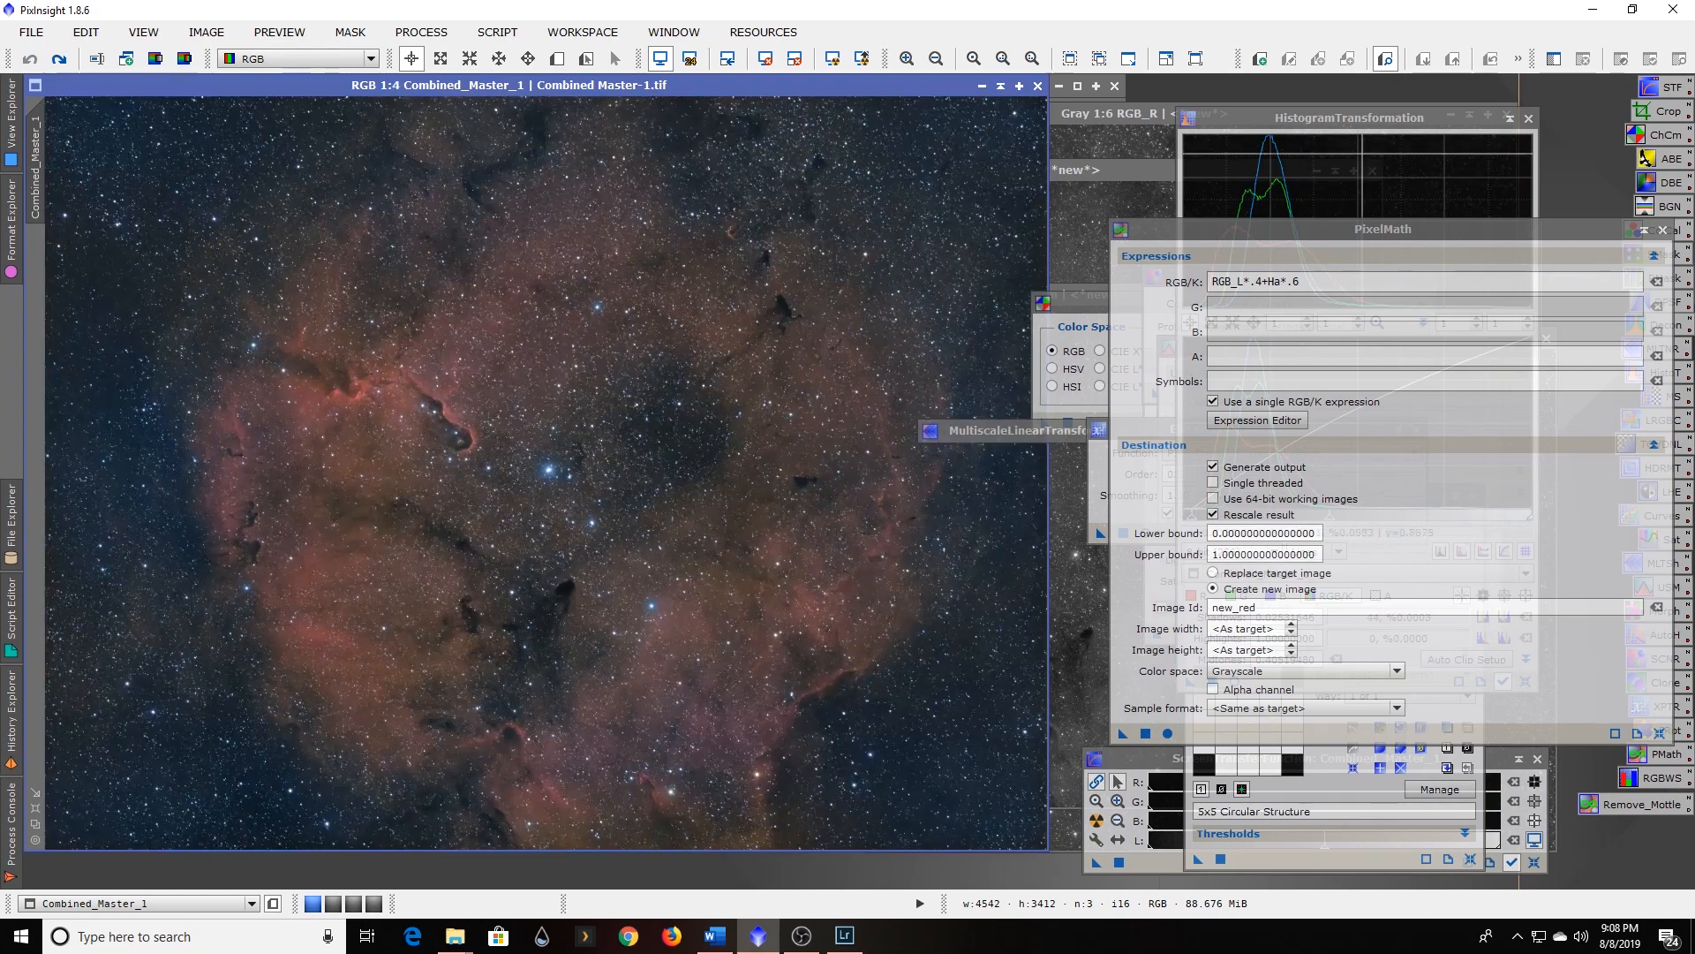
Replace HistogramTransformation with a real-time previewed CurvesTransformation and add an RGB/K curve point at input 0.04910, output 0.03359.
click(1528, 119)
drag(1594, 228, 1516, 238)
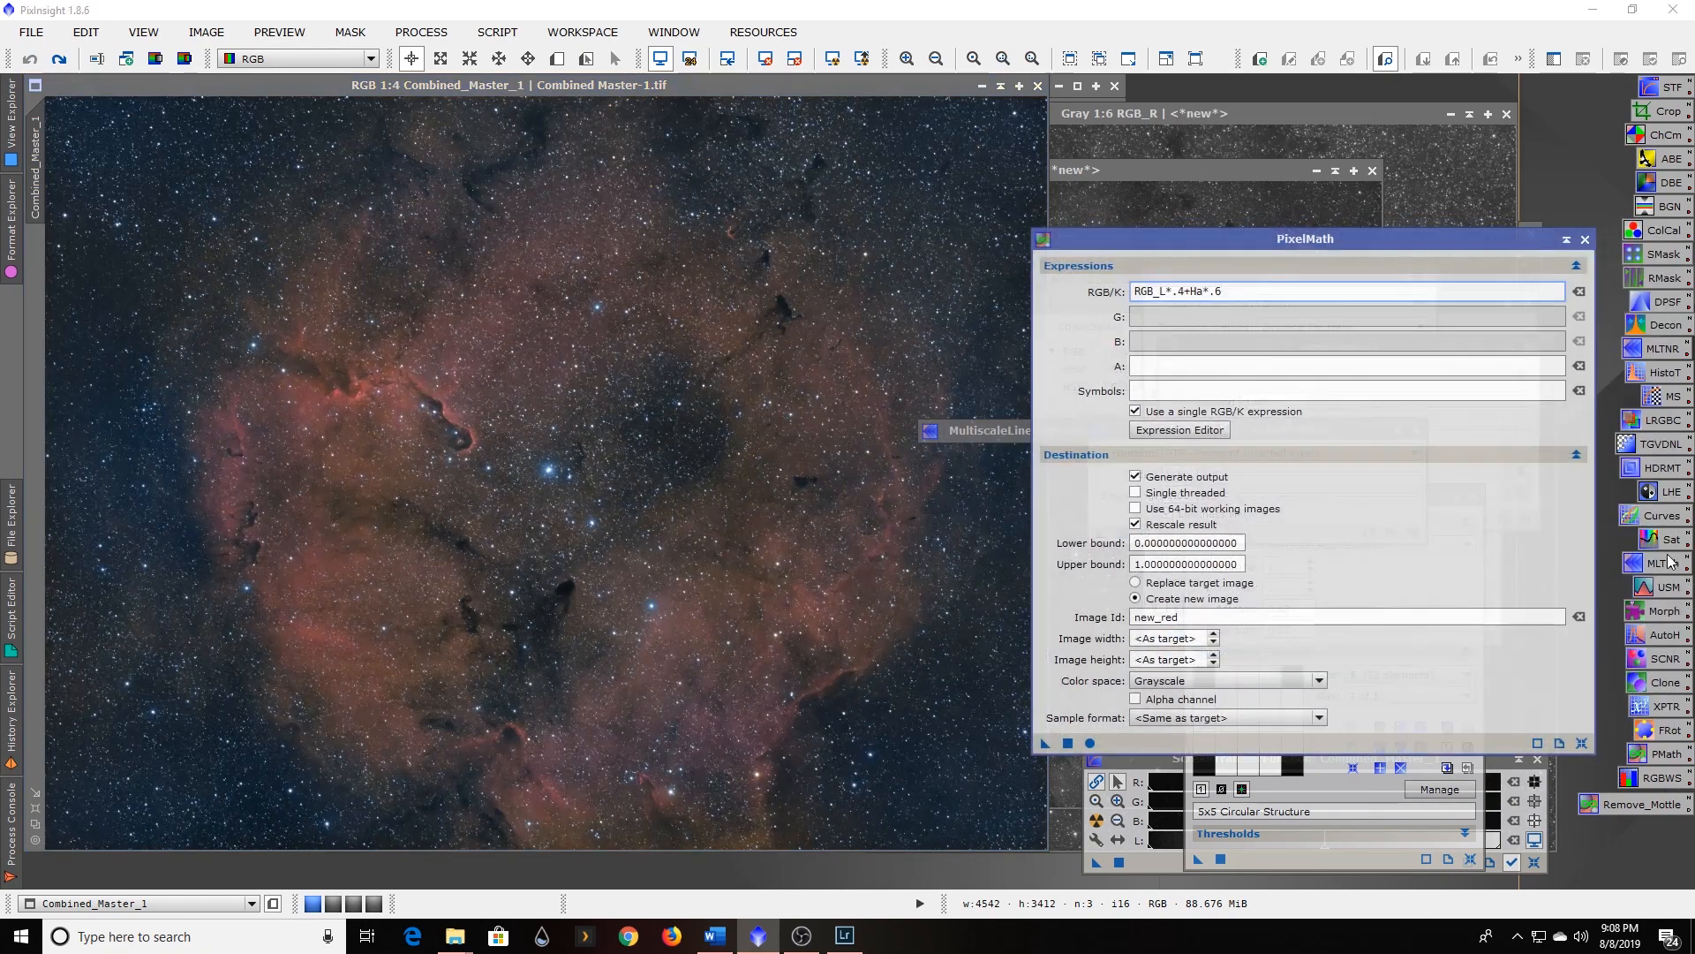
double_click(1660, 515)
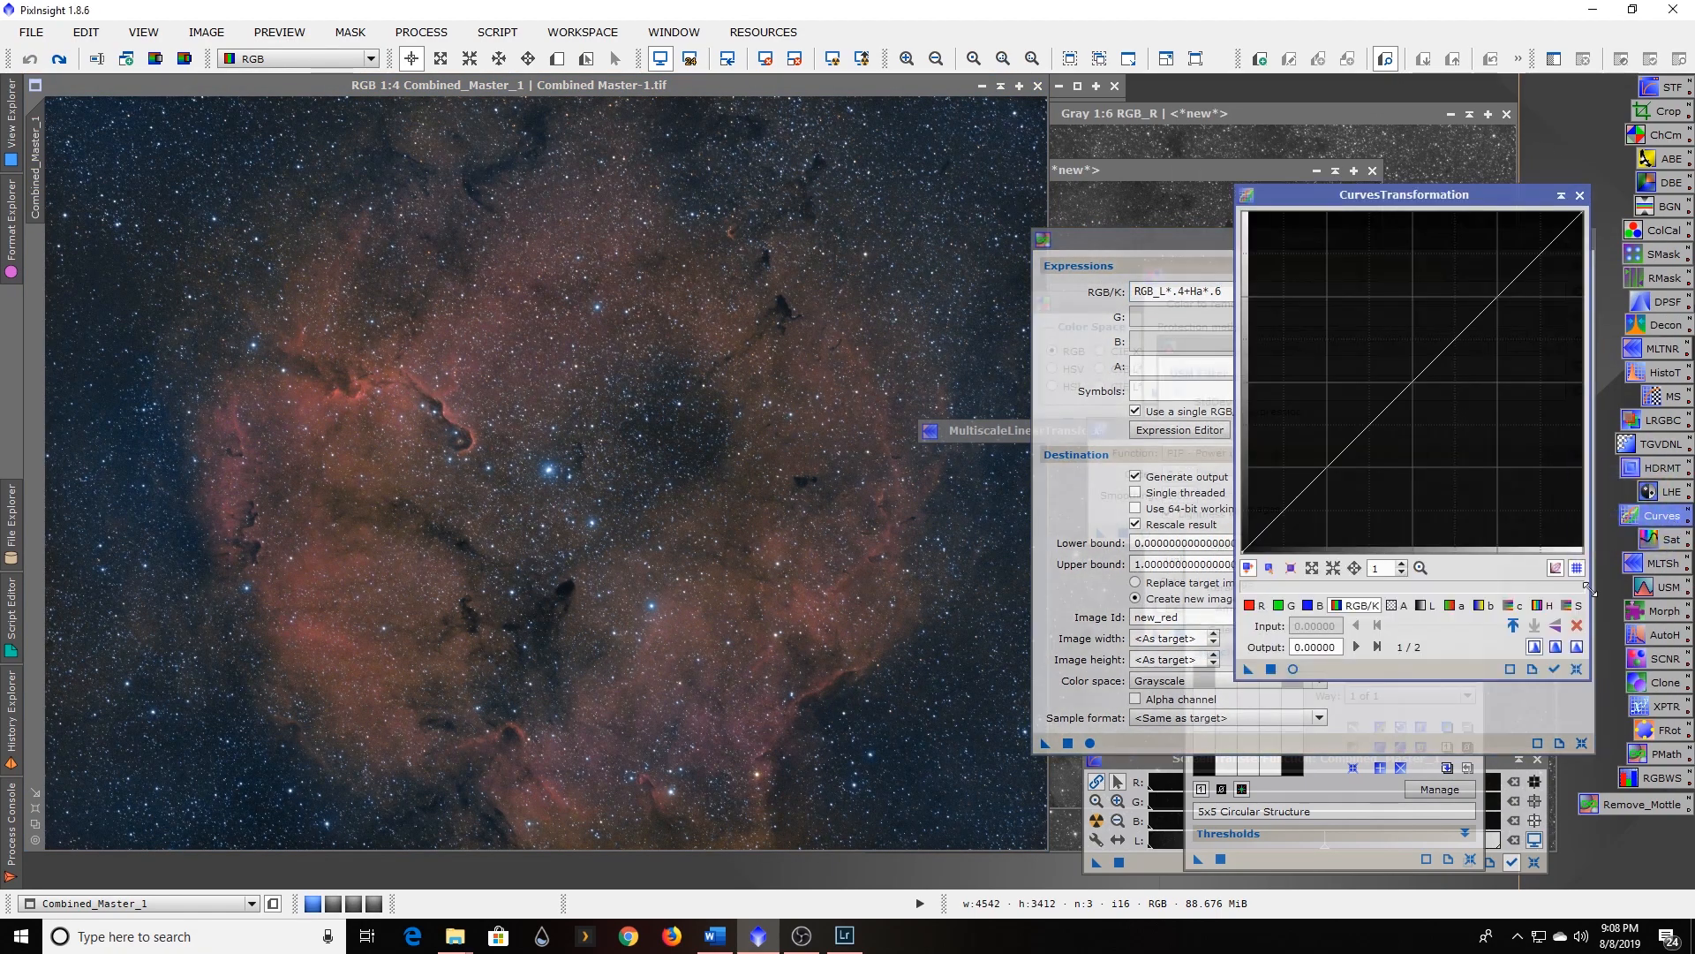
click(1294, 668)
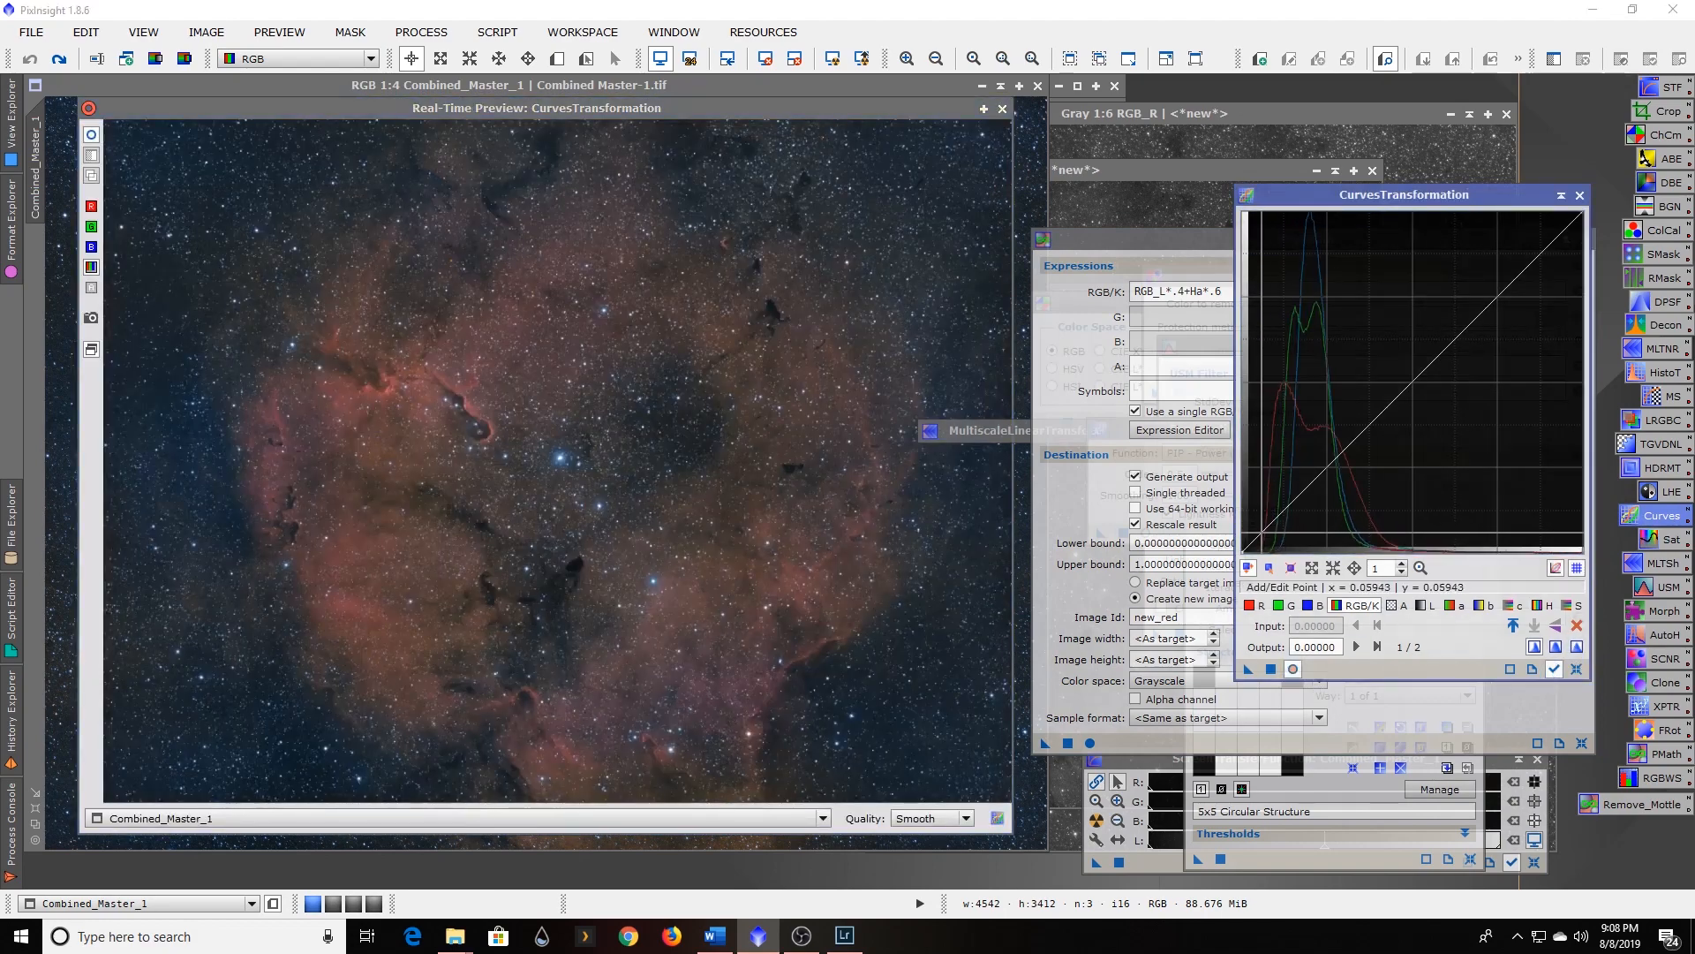
click(1259, 540)
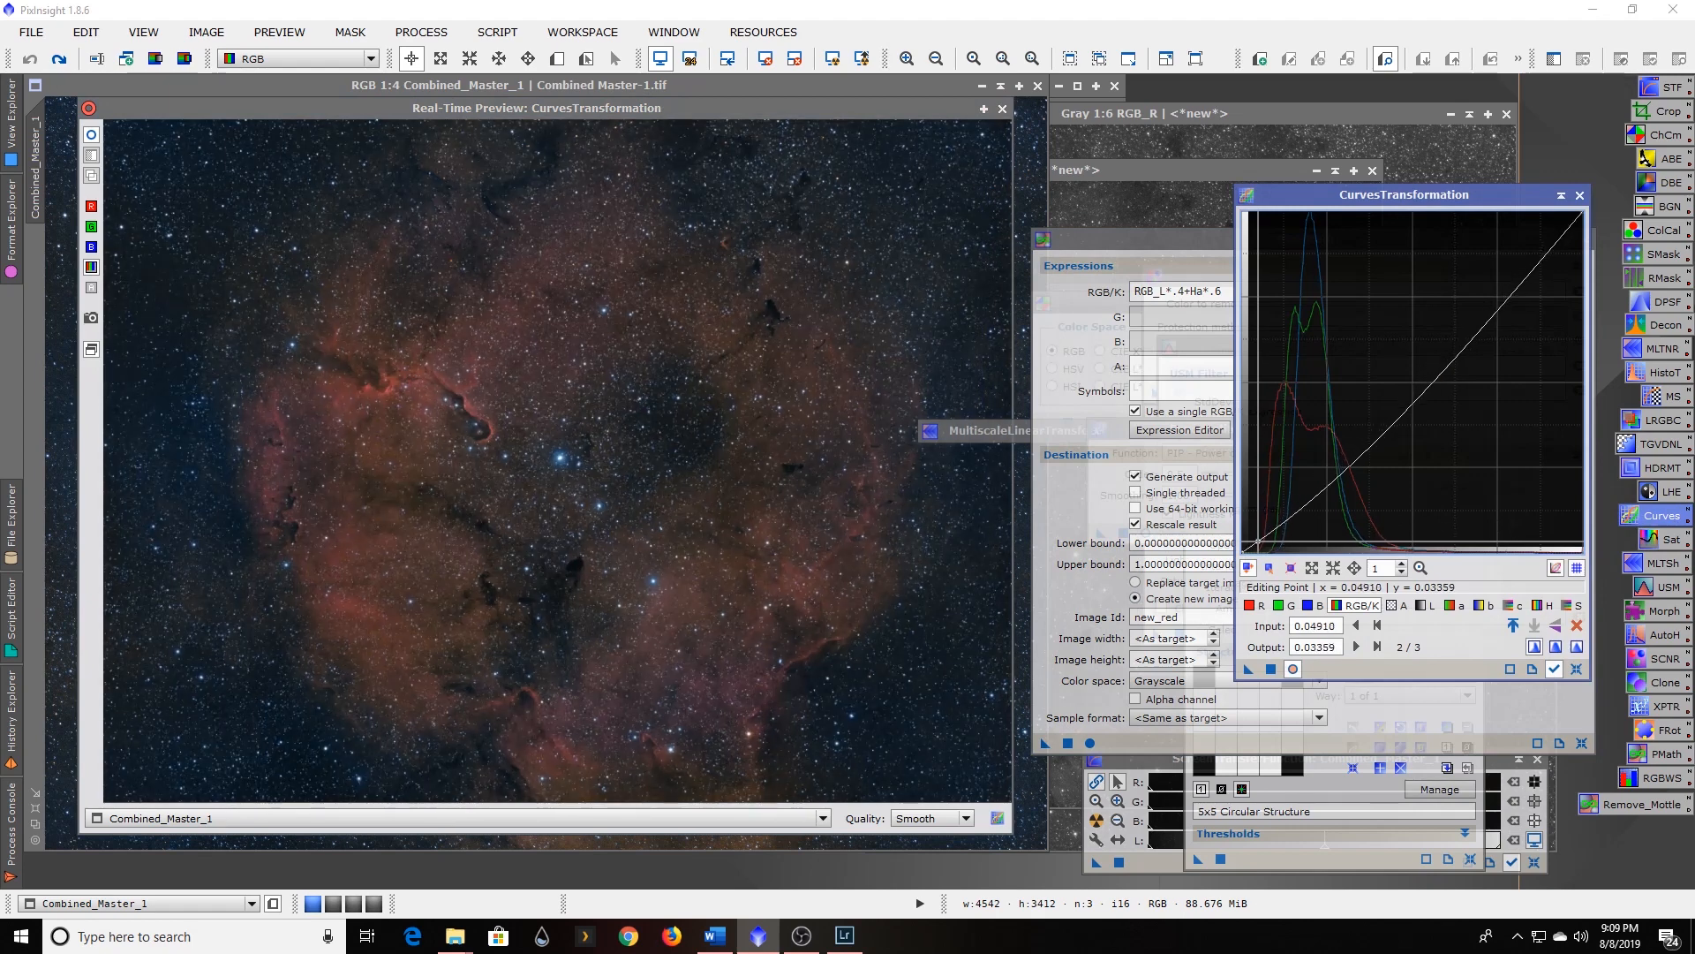
Add an upper RGB/K curve point at input 0.53488, output 0.62532, close the preview, and apply the curve to Combined_Master_1.
drag(1434, 398, 1424, 339)
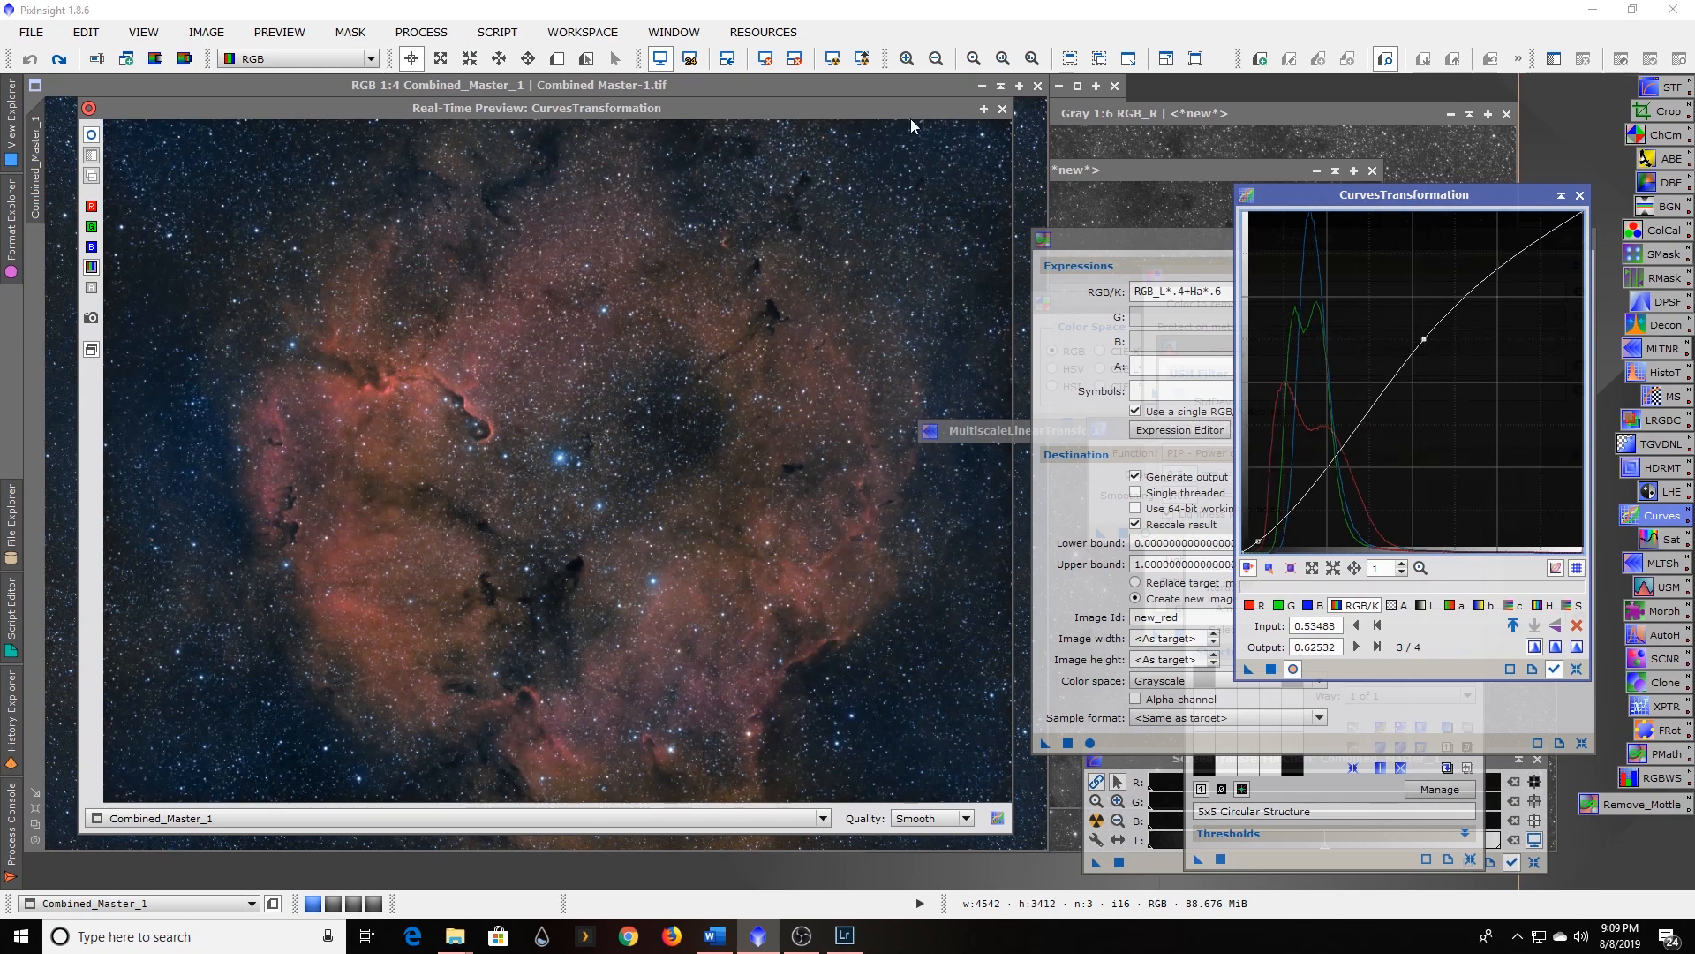
click(1003, 109)
click(1250, 670)
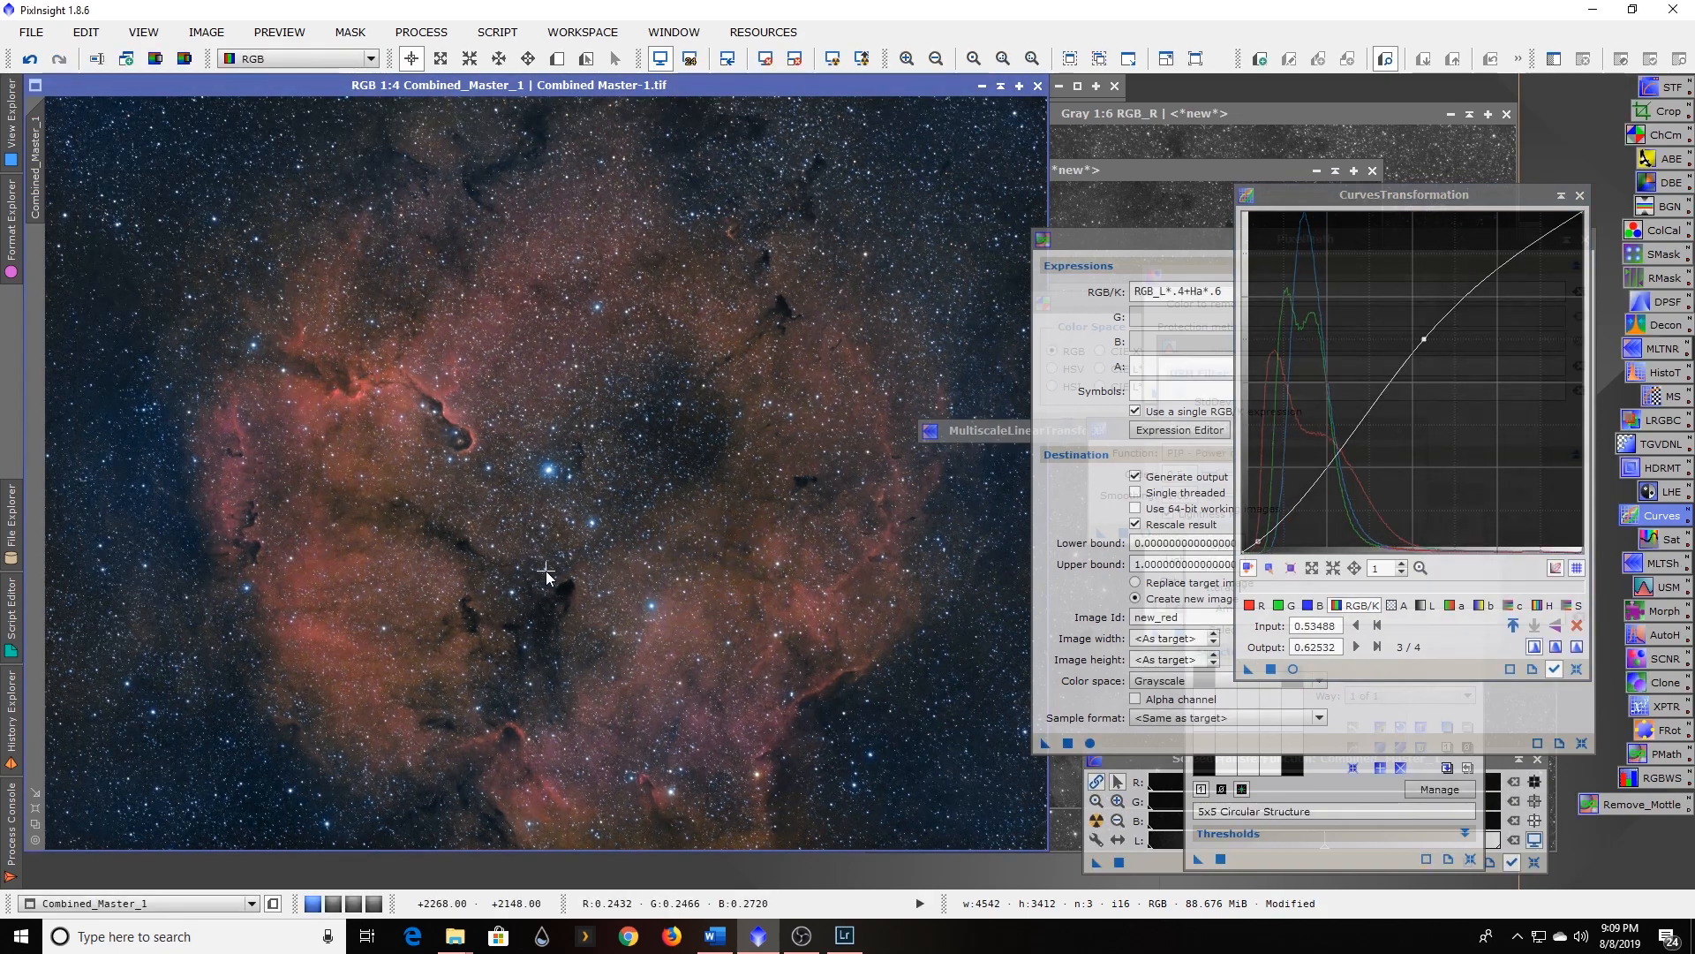
Compare the central dark nebula at 1:1 before and after the curves adjustment.
scroll(548, 590, up, 3)
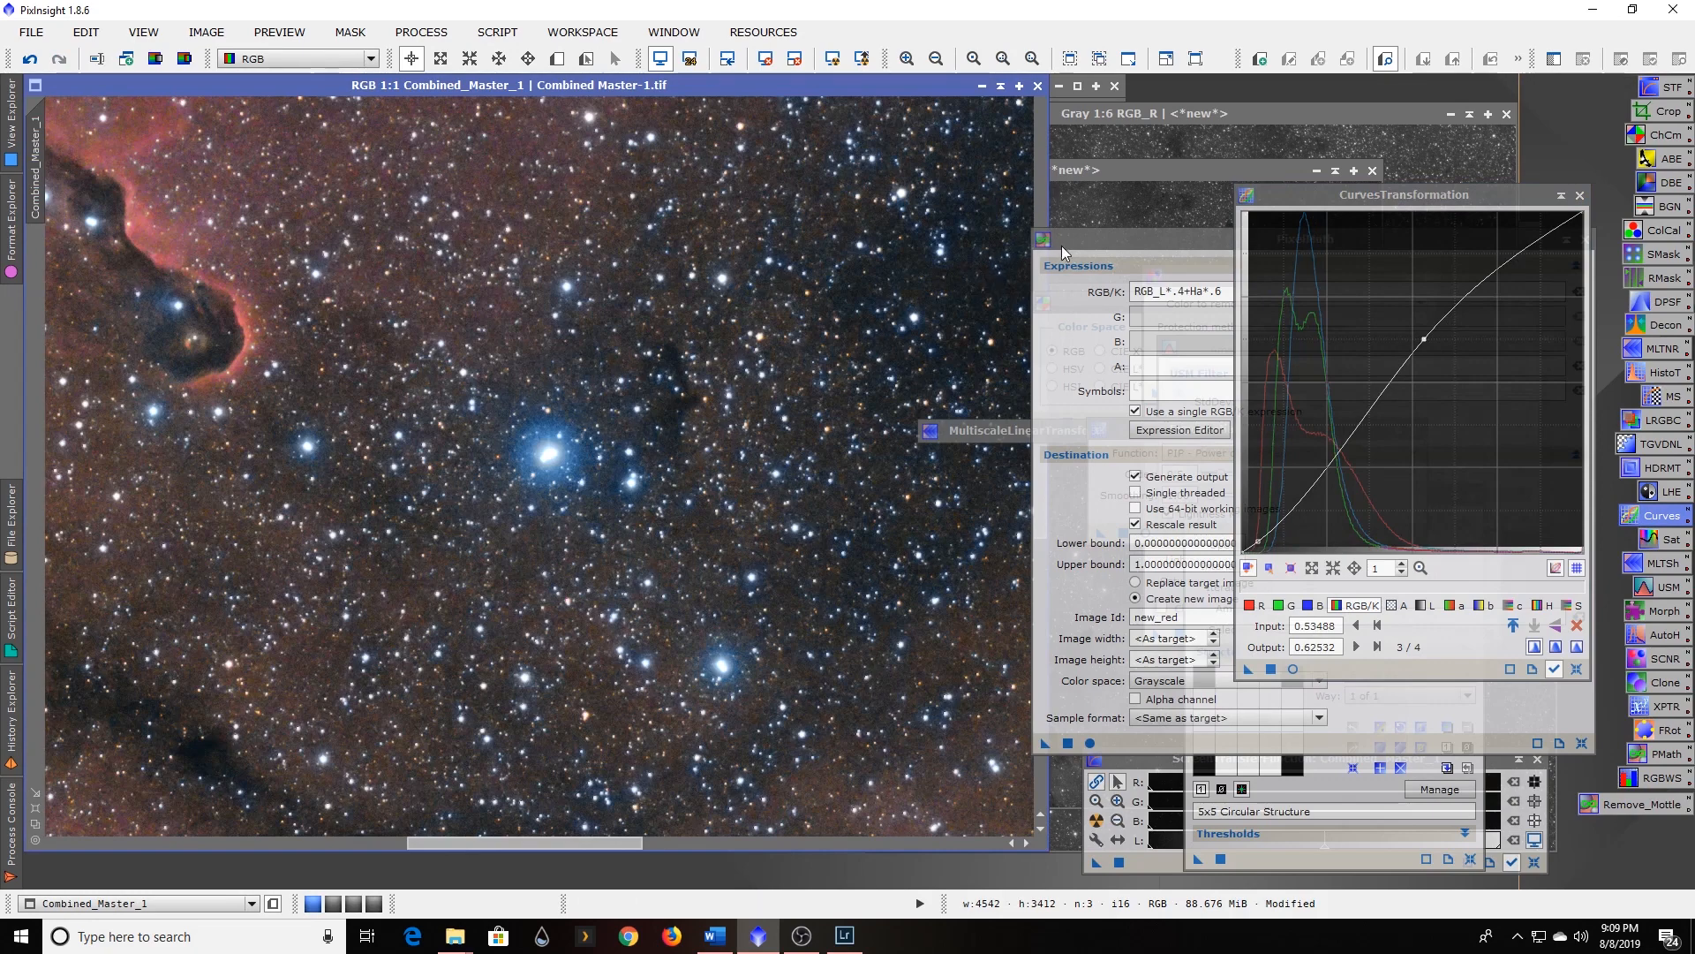
drag(1061, 246, 1215, 259)
drag(1041, 484, 1049, 585)
click(30, 60)
click(59, 60)
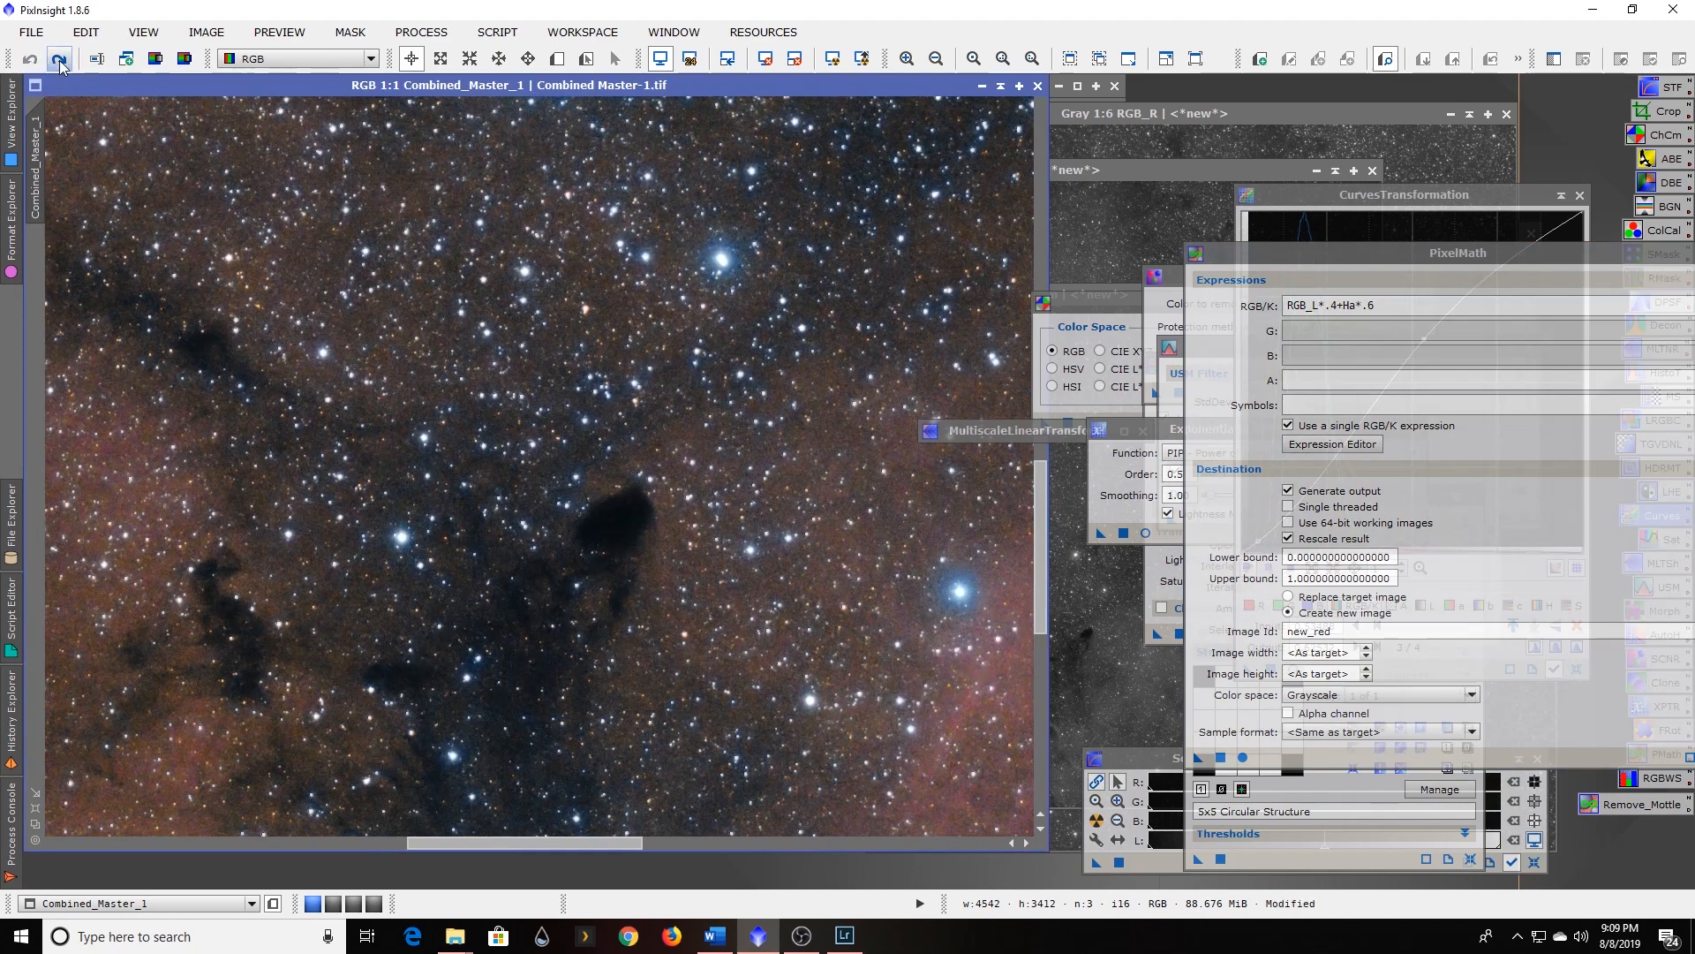
scroll(583, 378, down, 2)
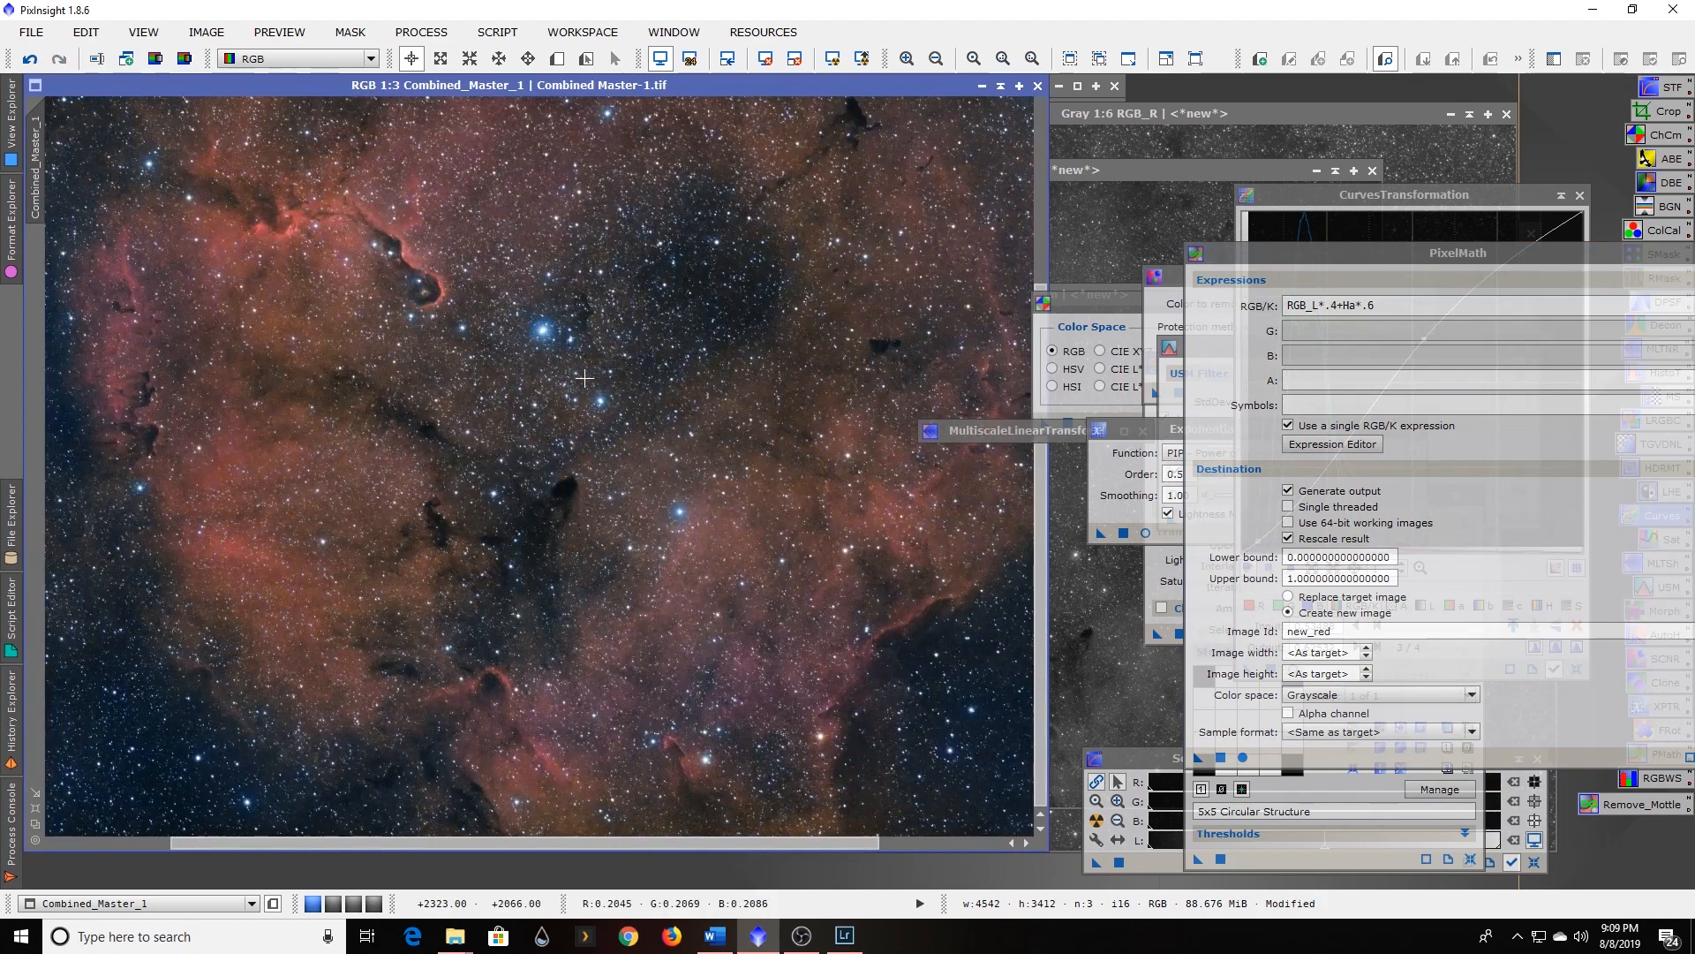
Compare the whole nebula at 1:4 before and after the curves adjustment, and leave the curves undone.
scroll(584, 378, down, 1)
click(31, 59)
click(56, 60)
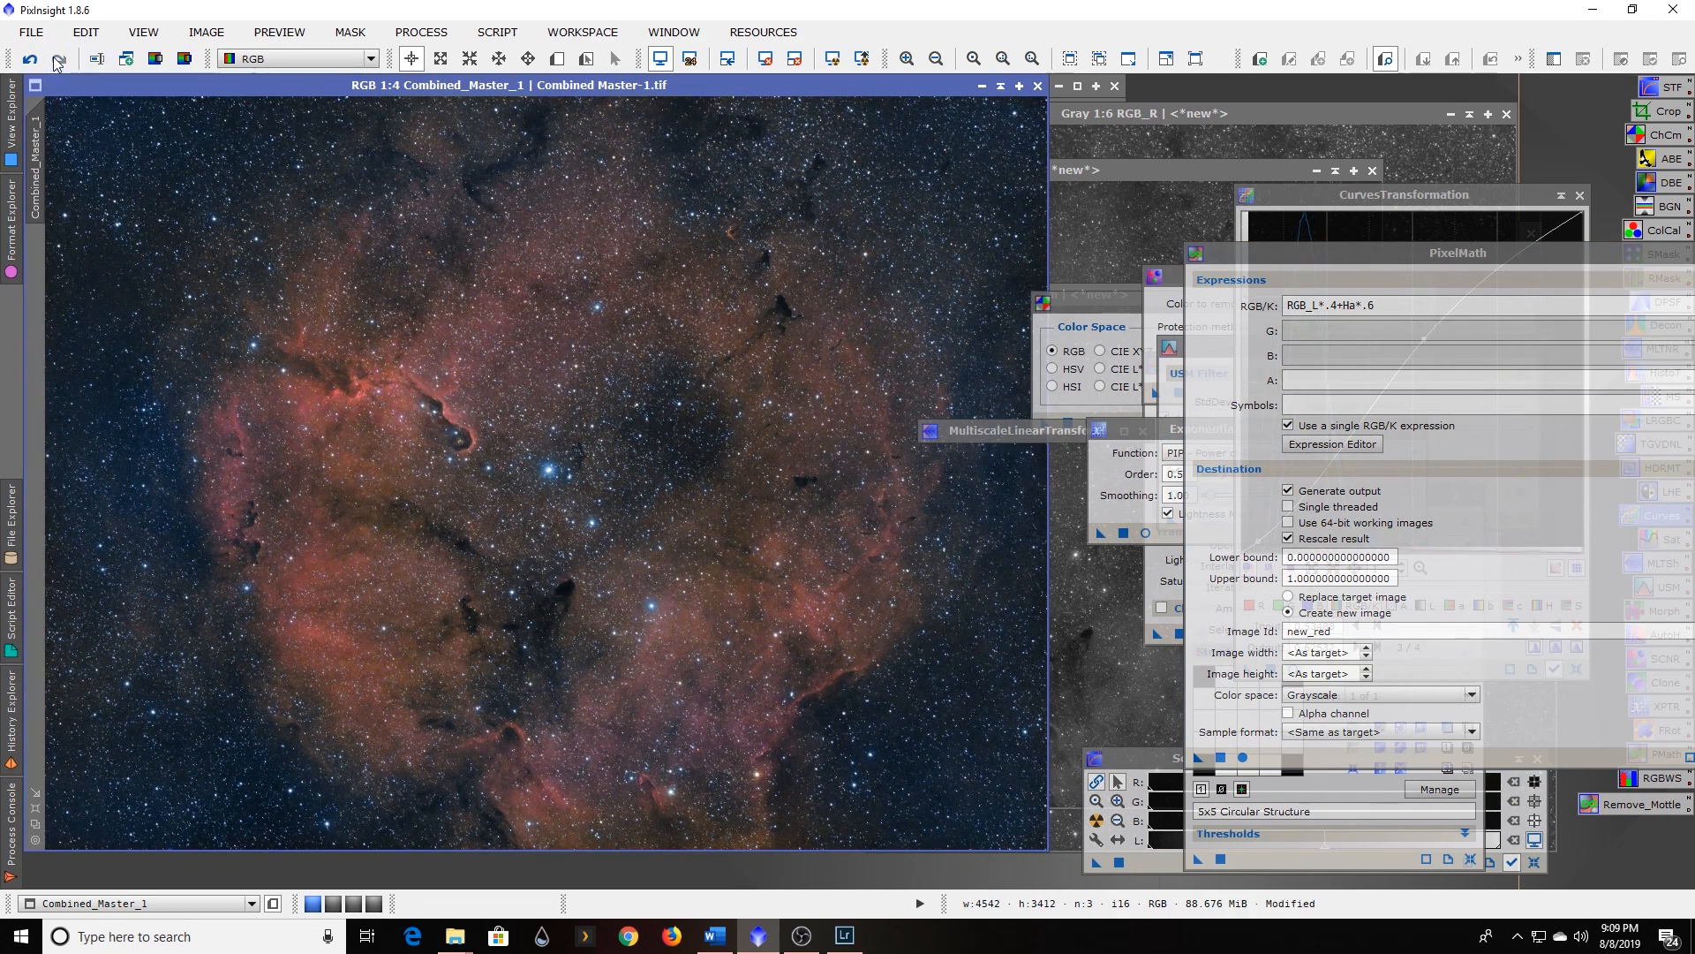
click(31, 59)
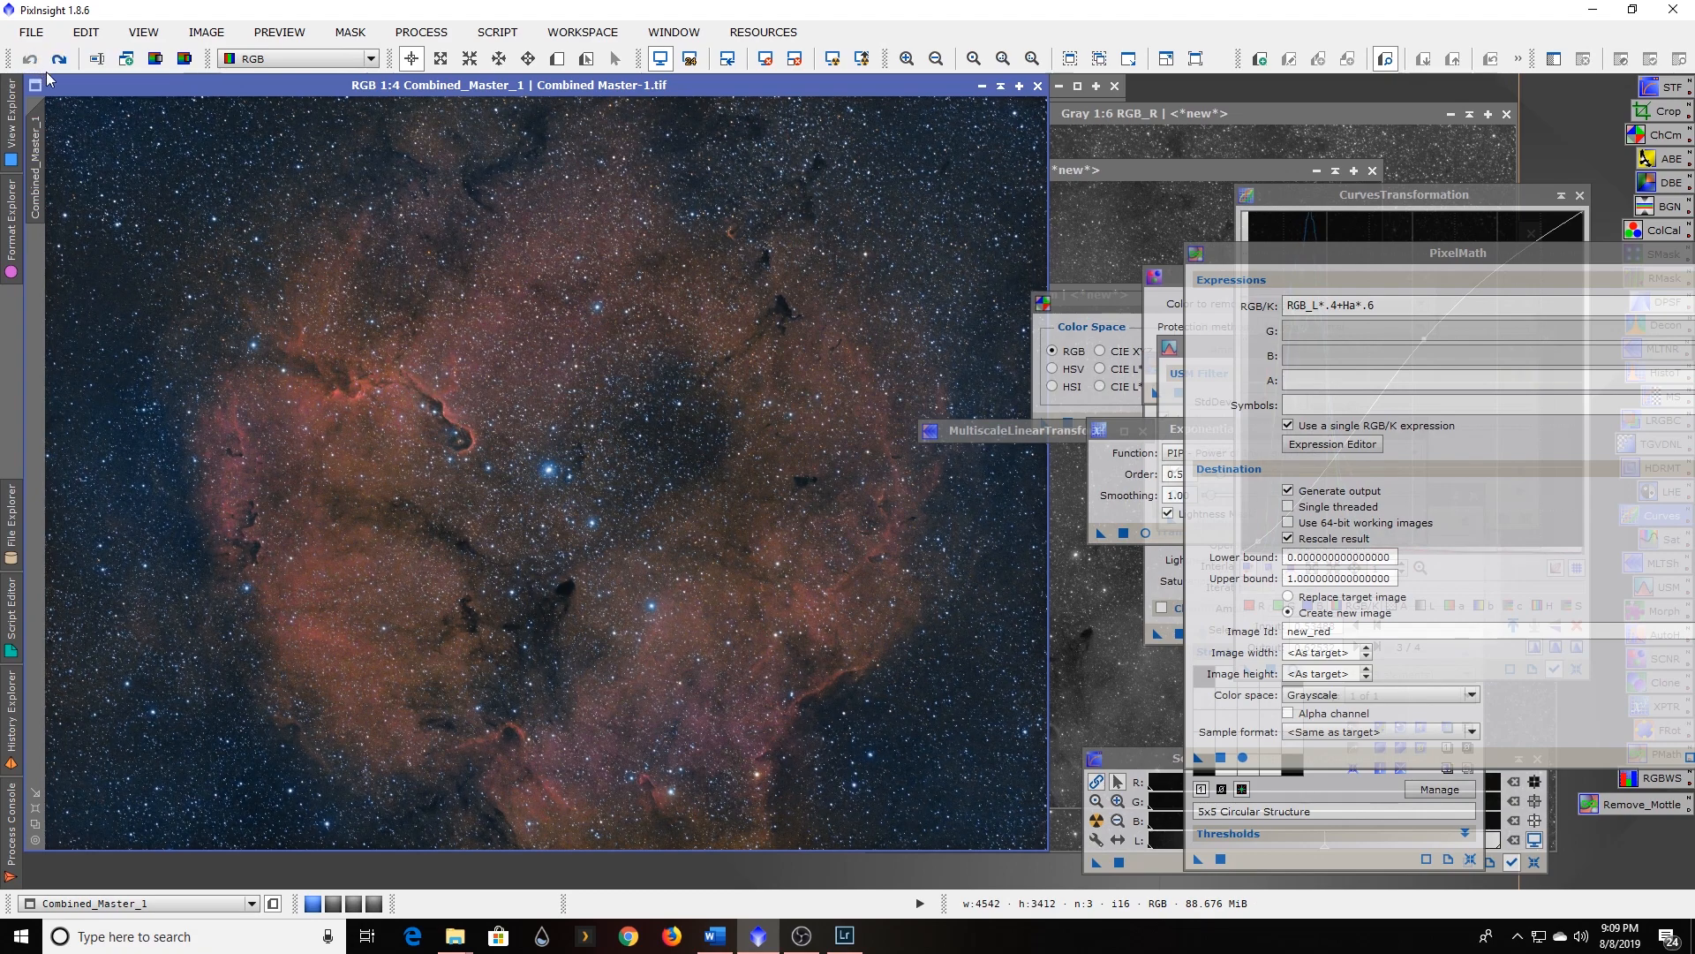
click(57, 60)
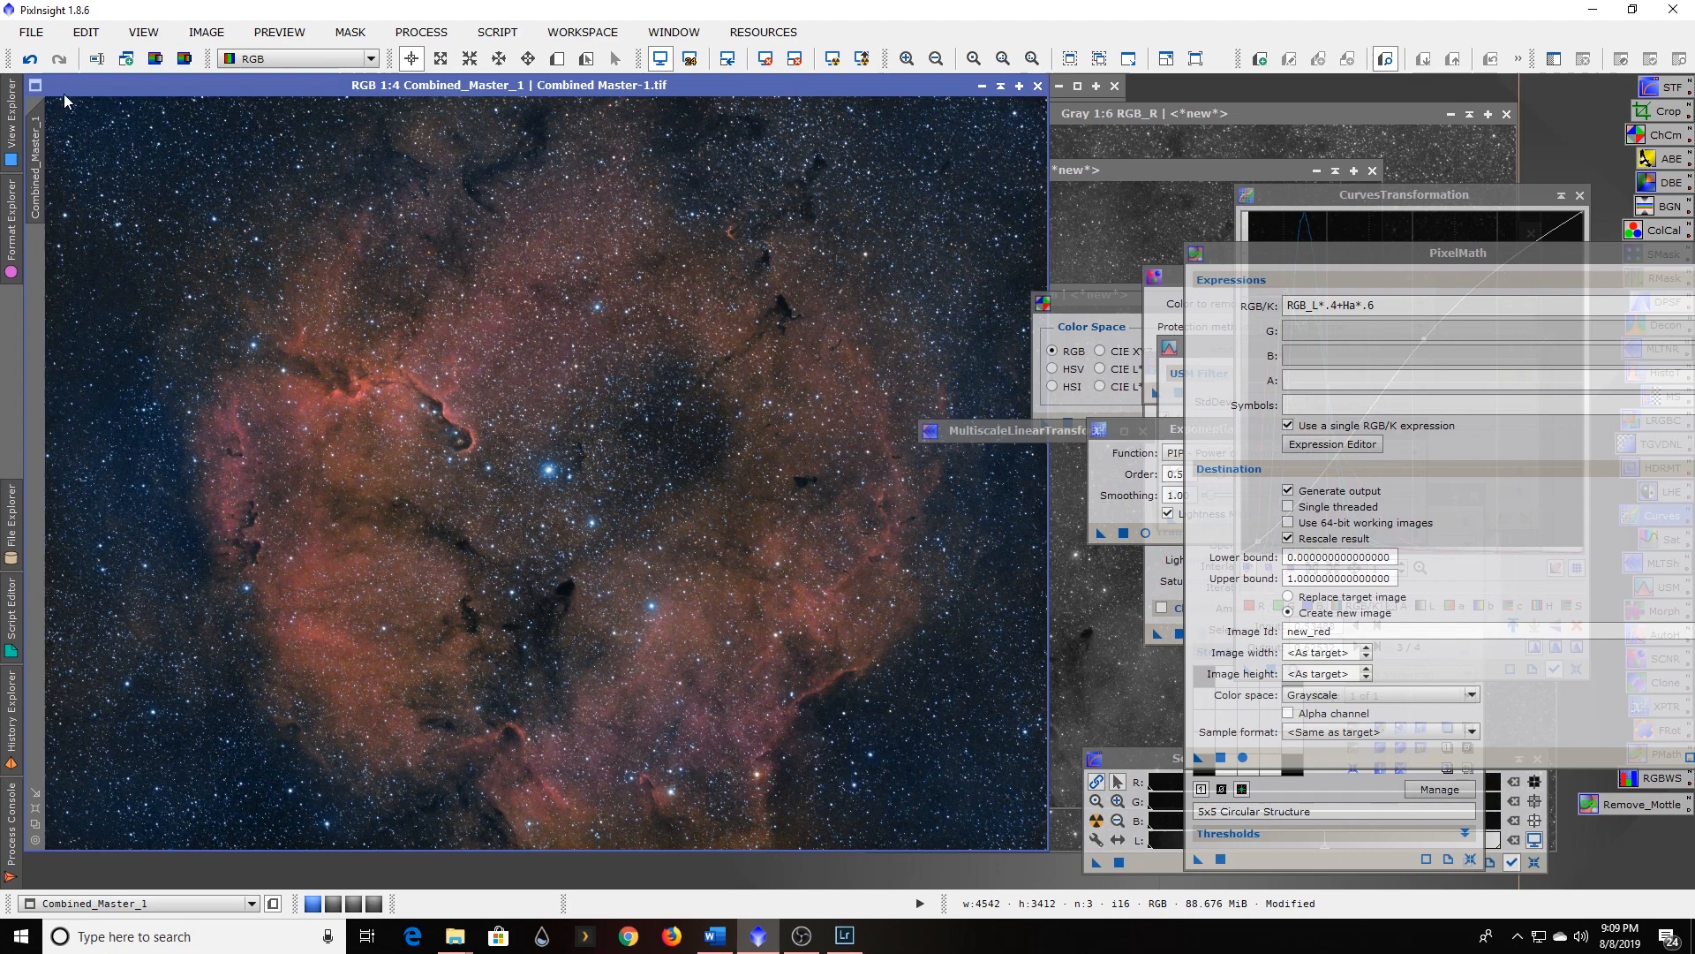
click(31, 60)
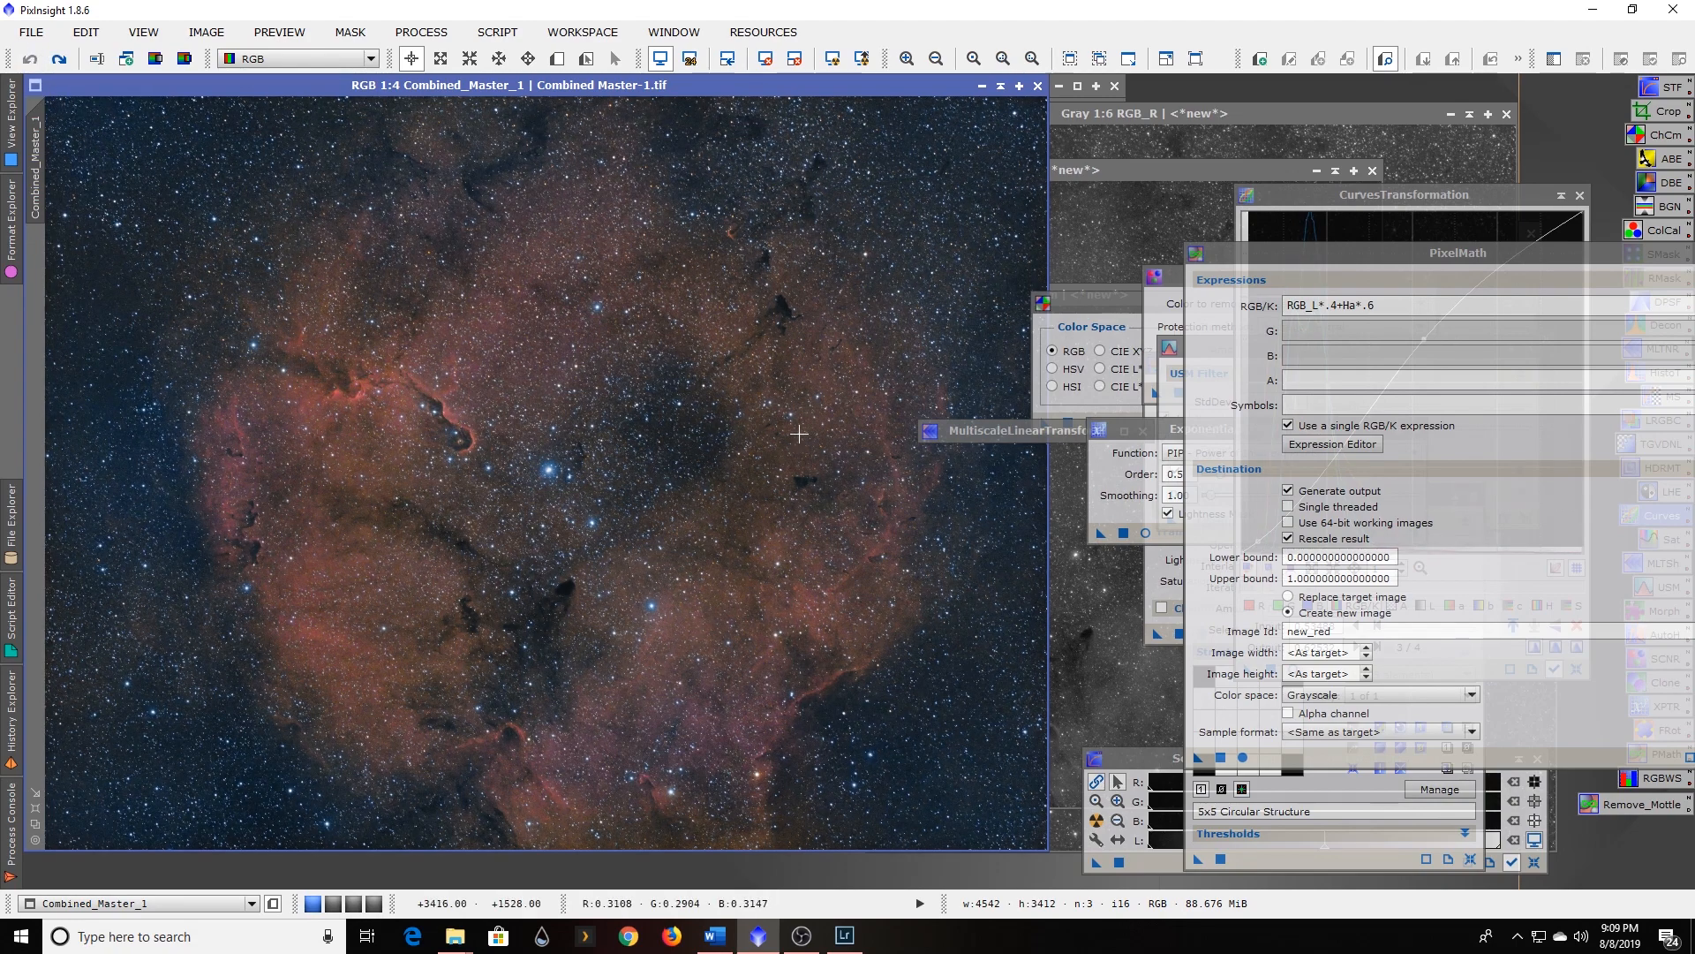
Reopen the real-time curves preview and move the upper RGB/K curve point to input 0.55039, output 0.56331.
click(1357, 200)
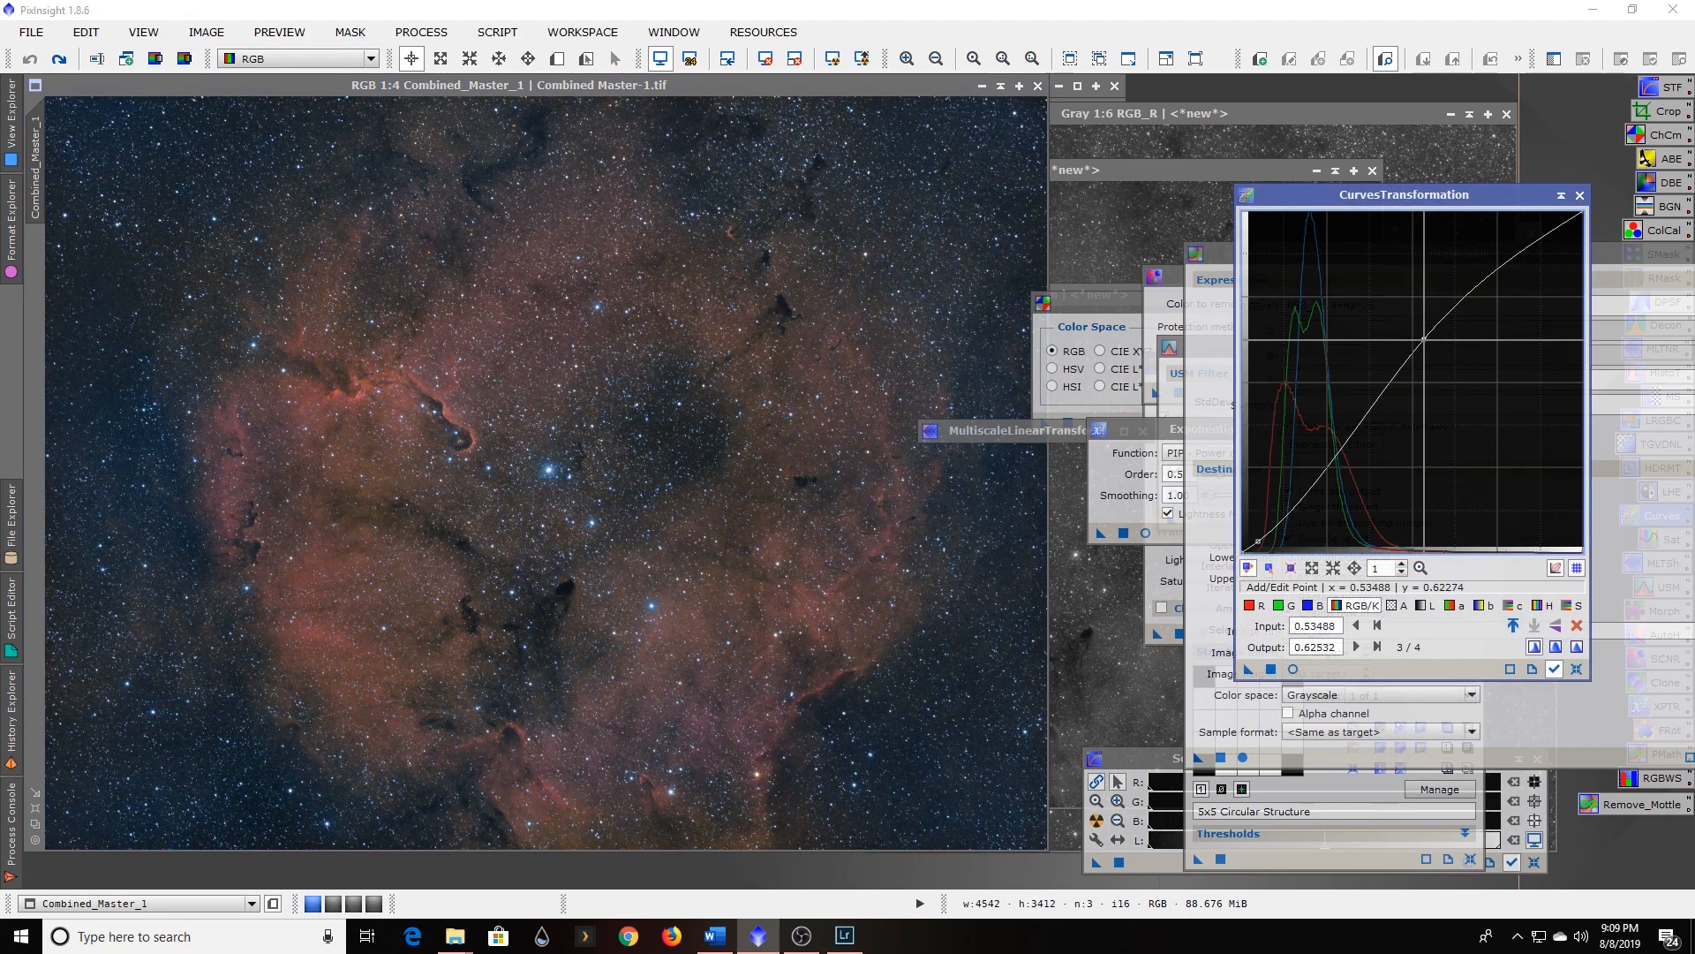
click(1294, 669)
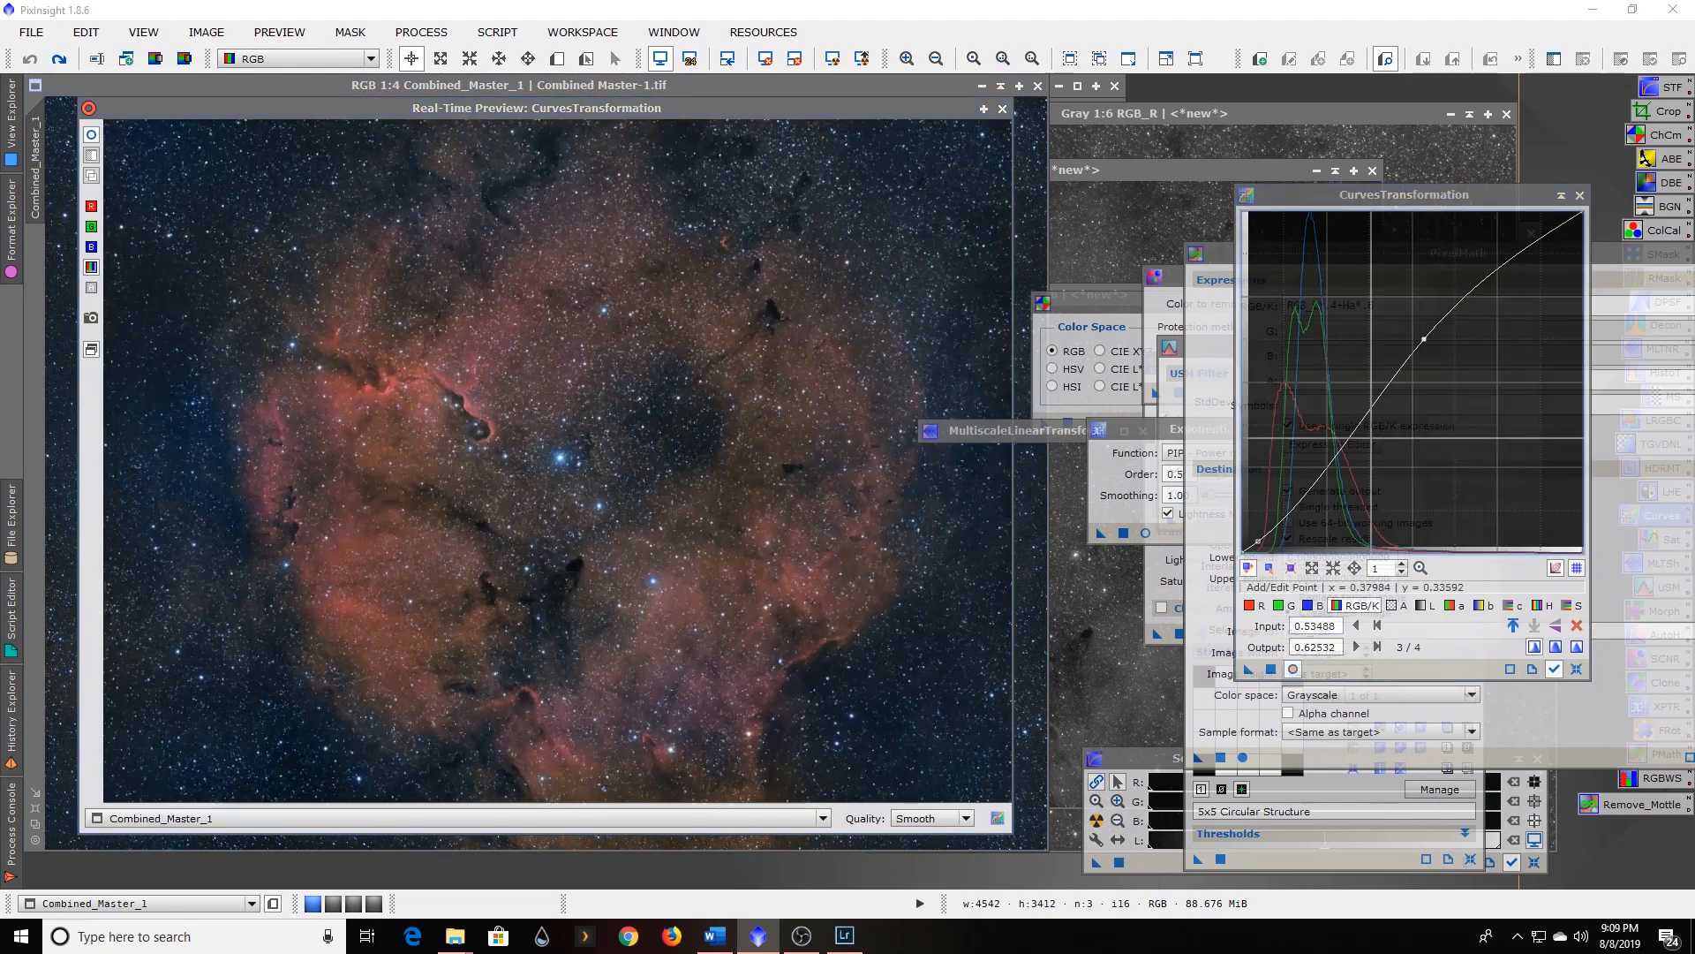
drag(1424, 338, 1429, 360)
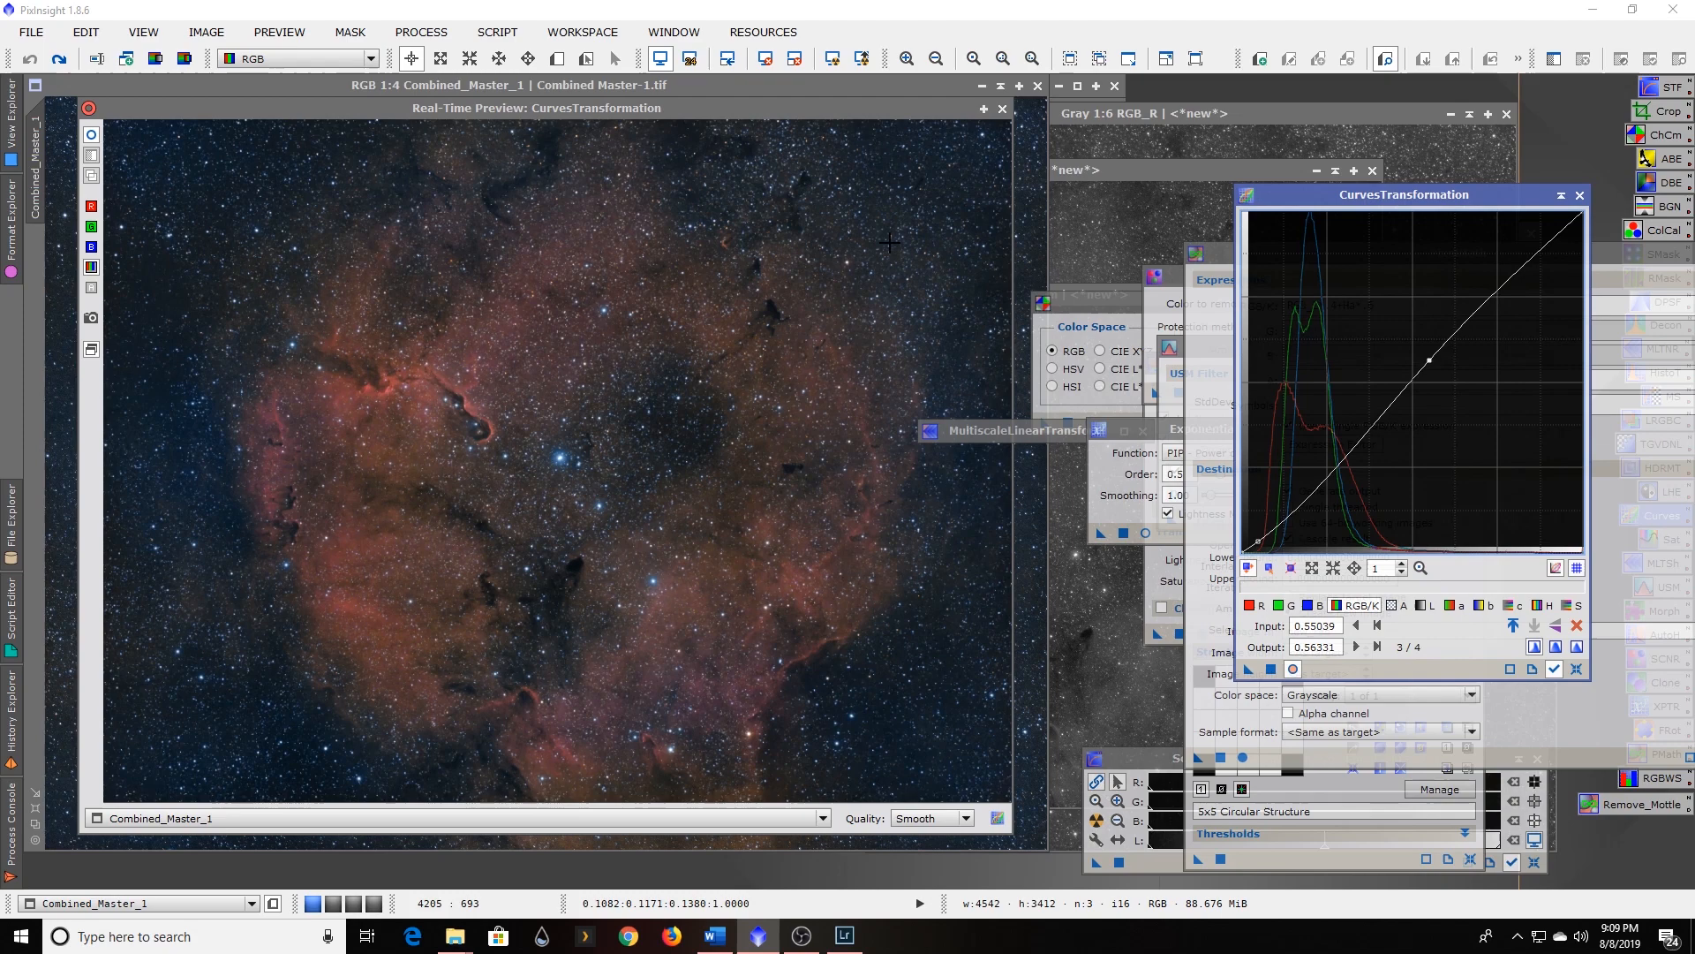
click(89, 138)
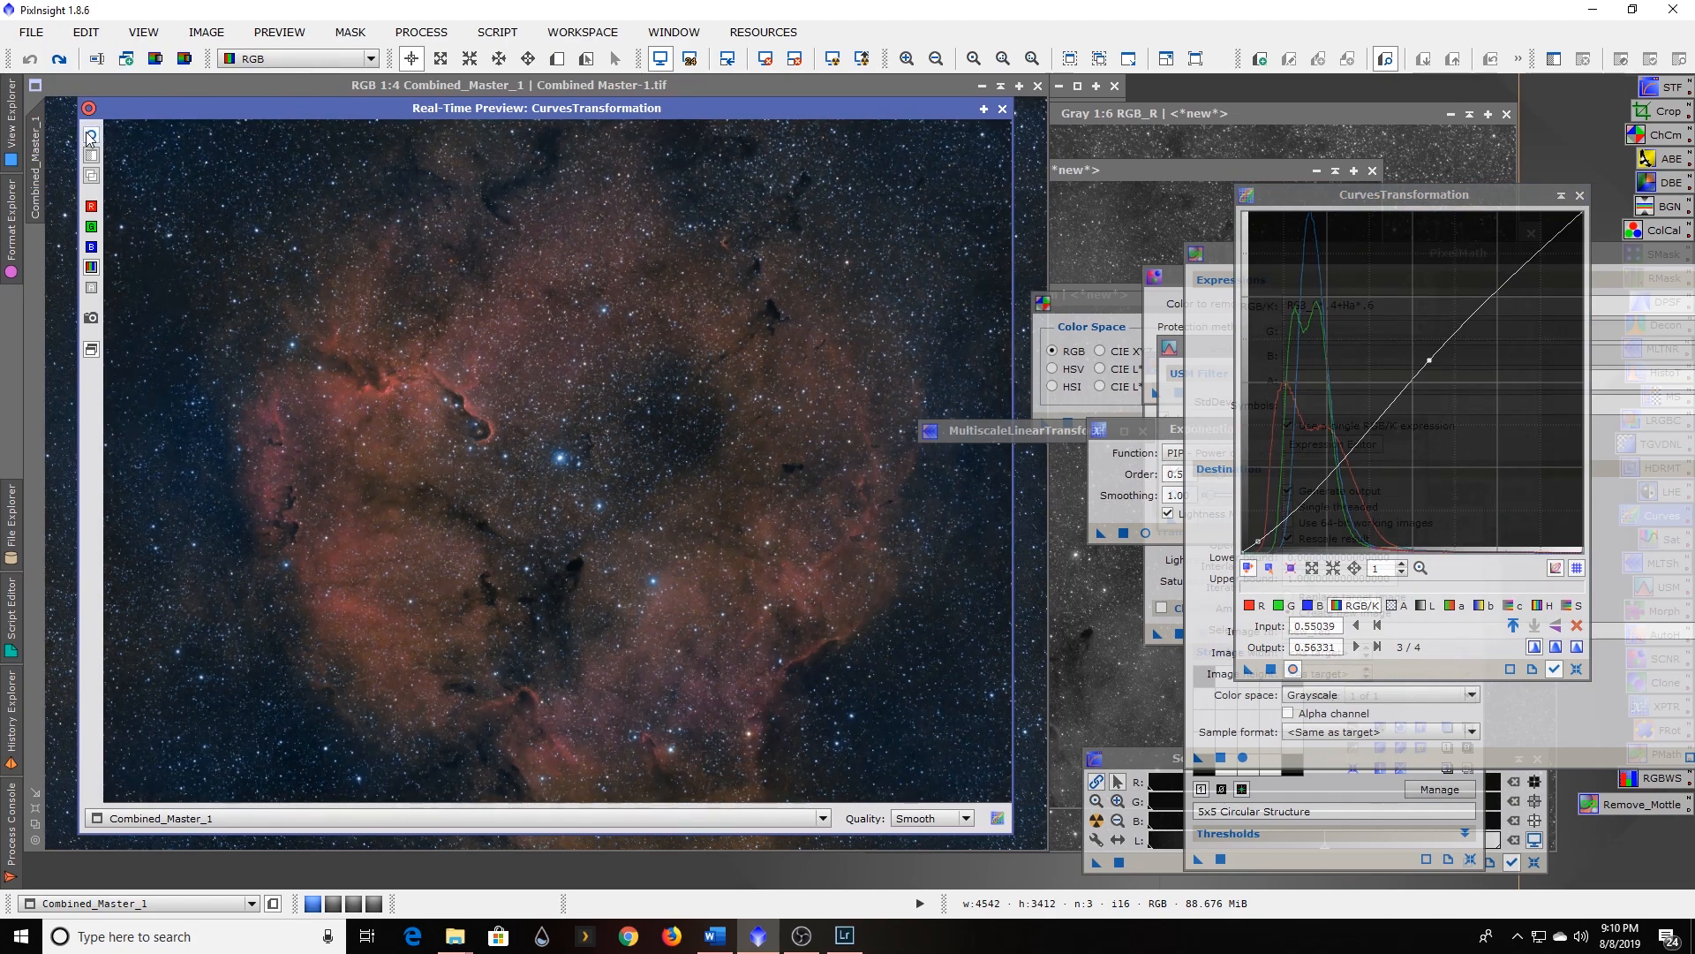
Add a saturation curve point at input 0.35659, output 0.38243, compare it in the preview, and apply the curves to Combined_Master_1.
click(1578, 606)
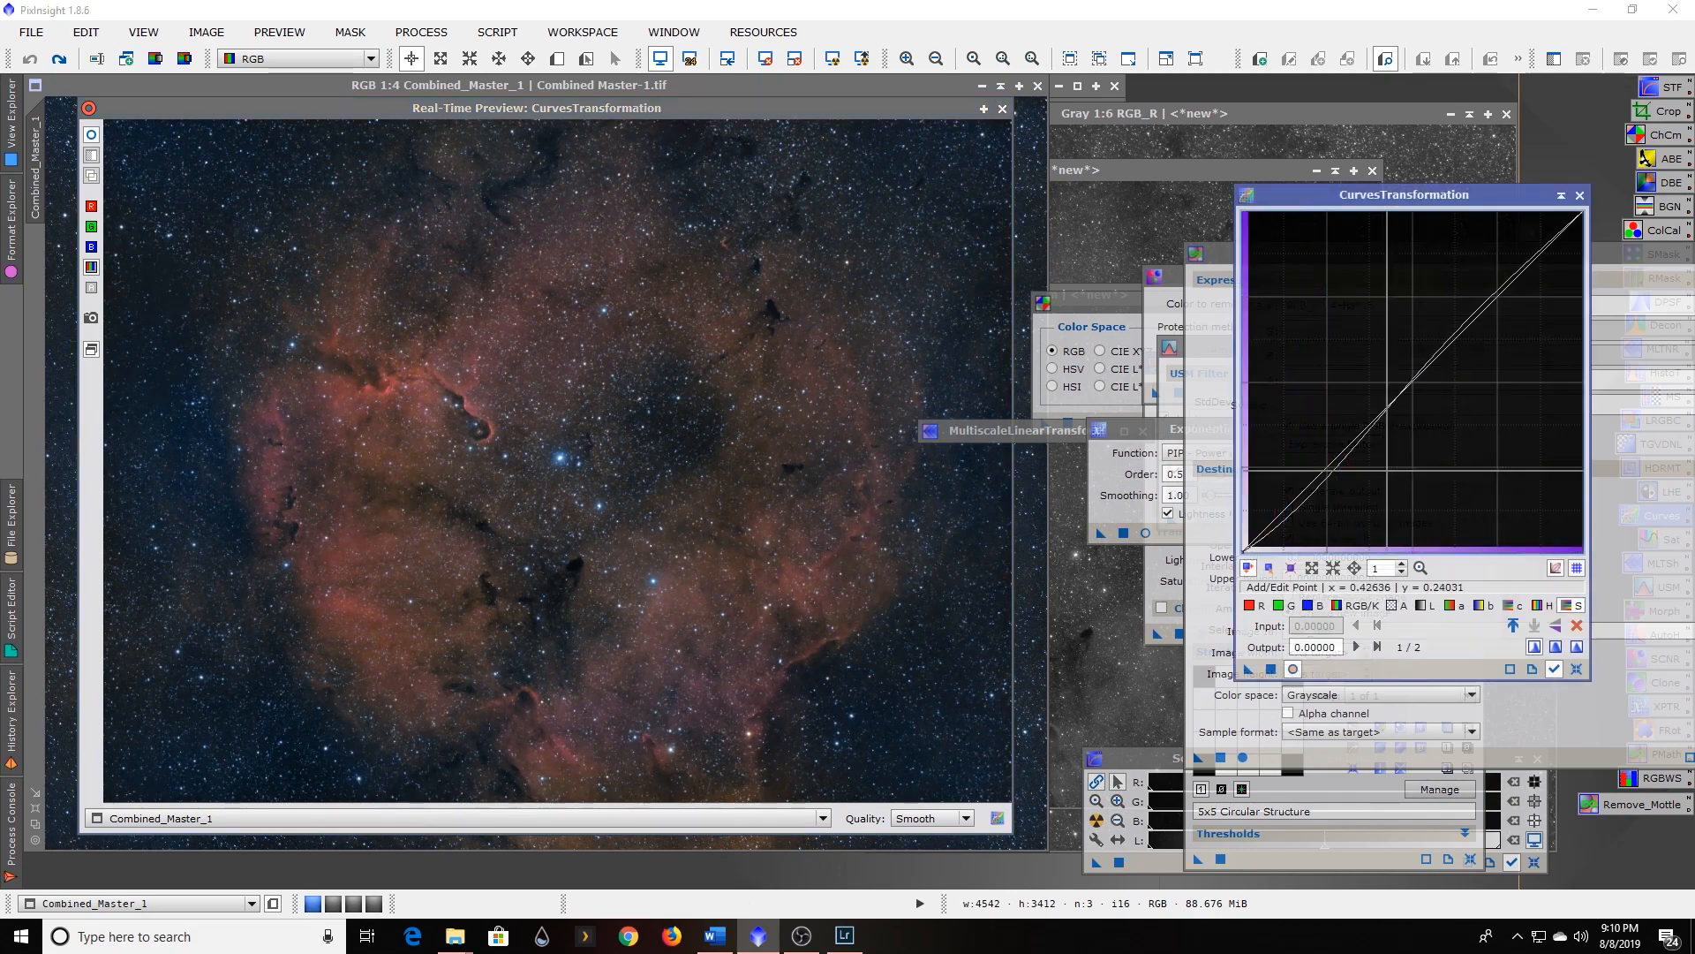
mouse_move(1380, 414)
mouse_down()
mouse_move(1361, 392)
mouse_move(1364, 422)
mouse_up()
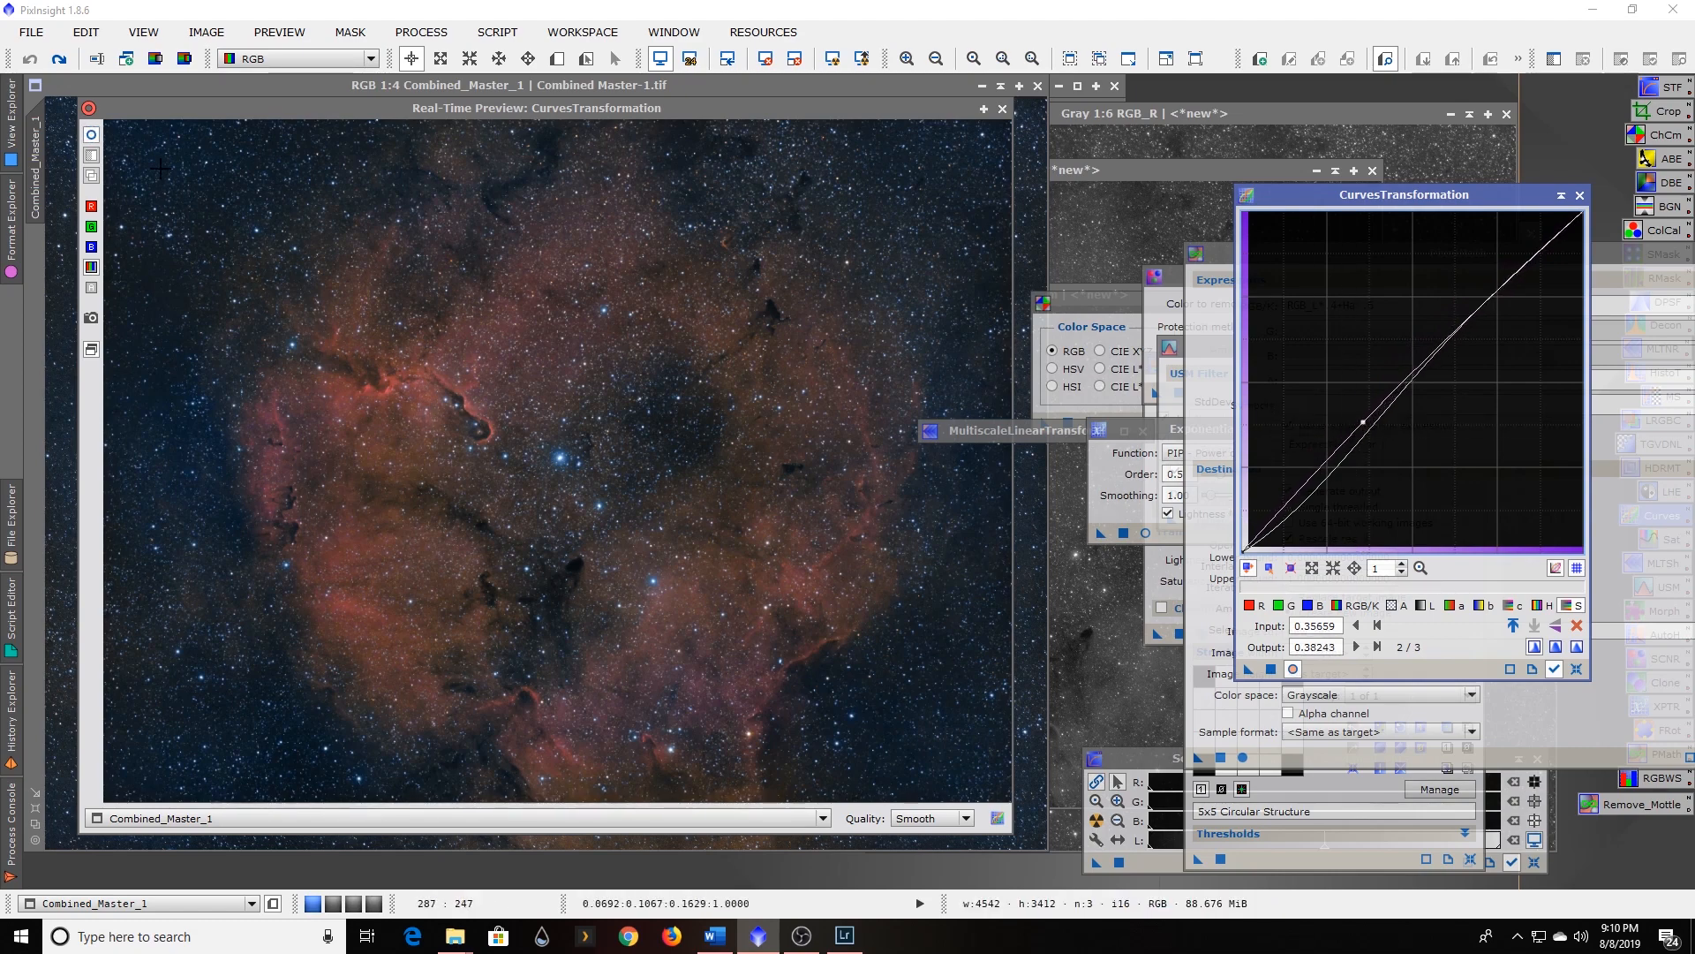
click(92, 137)
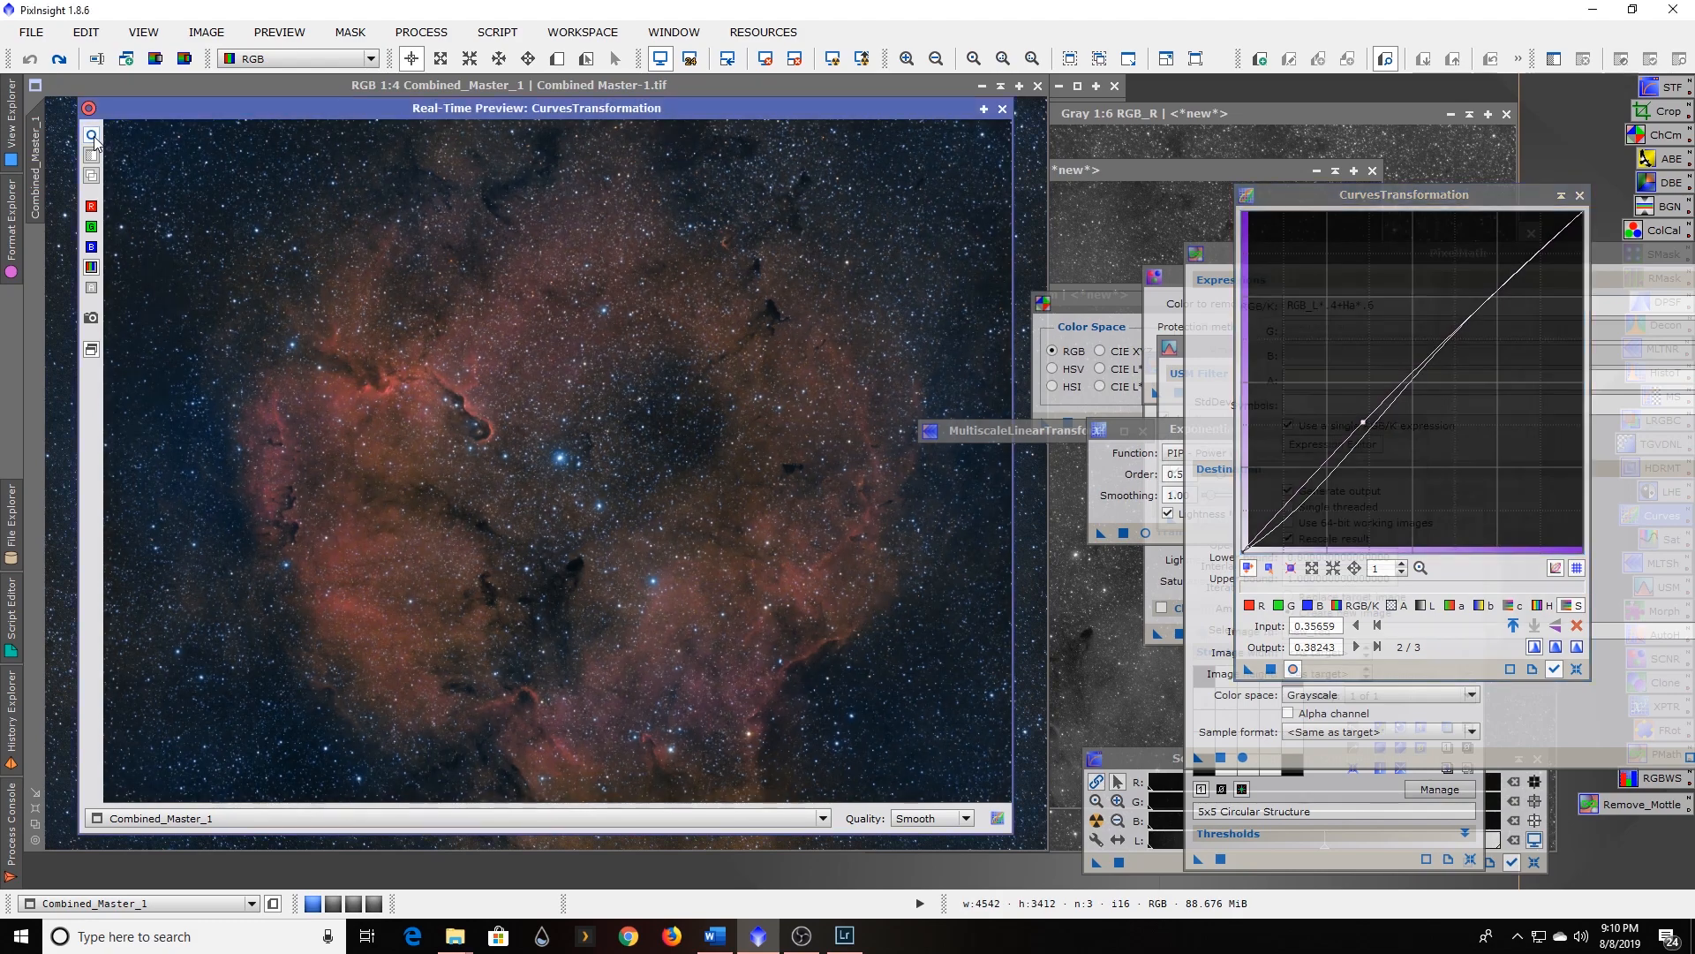
click(93, 138)
click(93, 137)
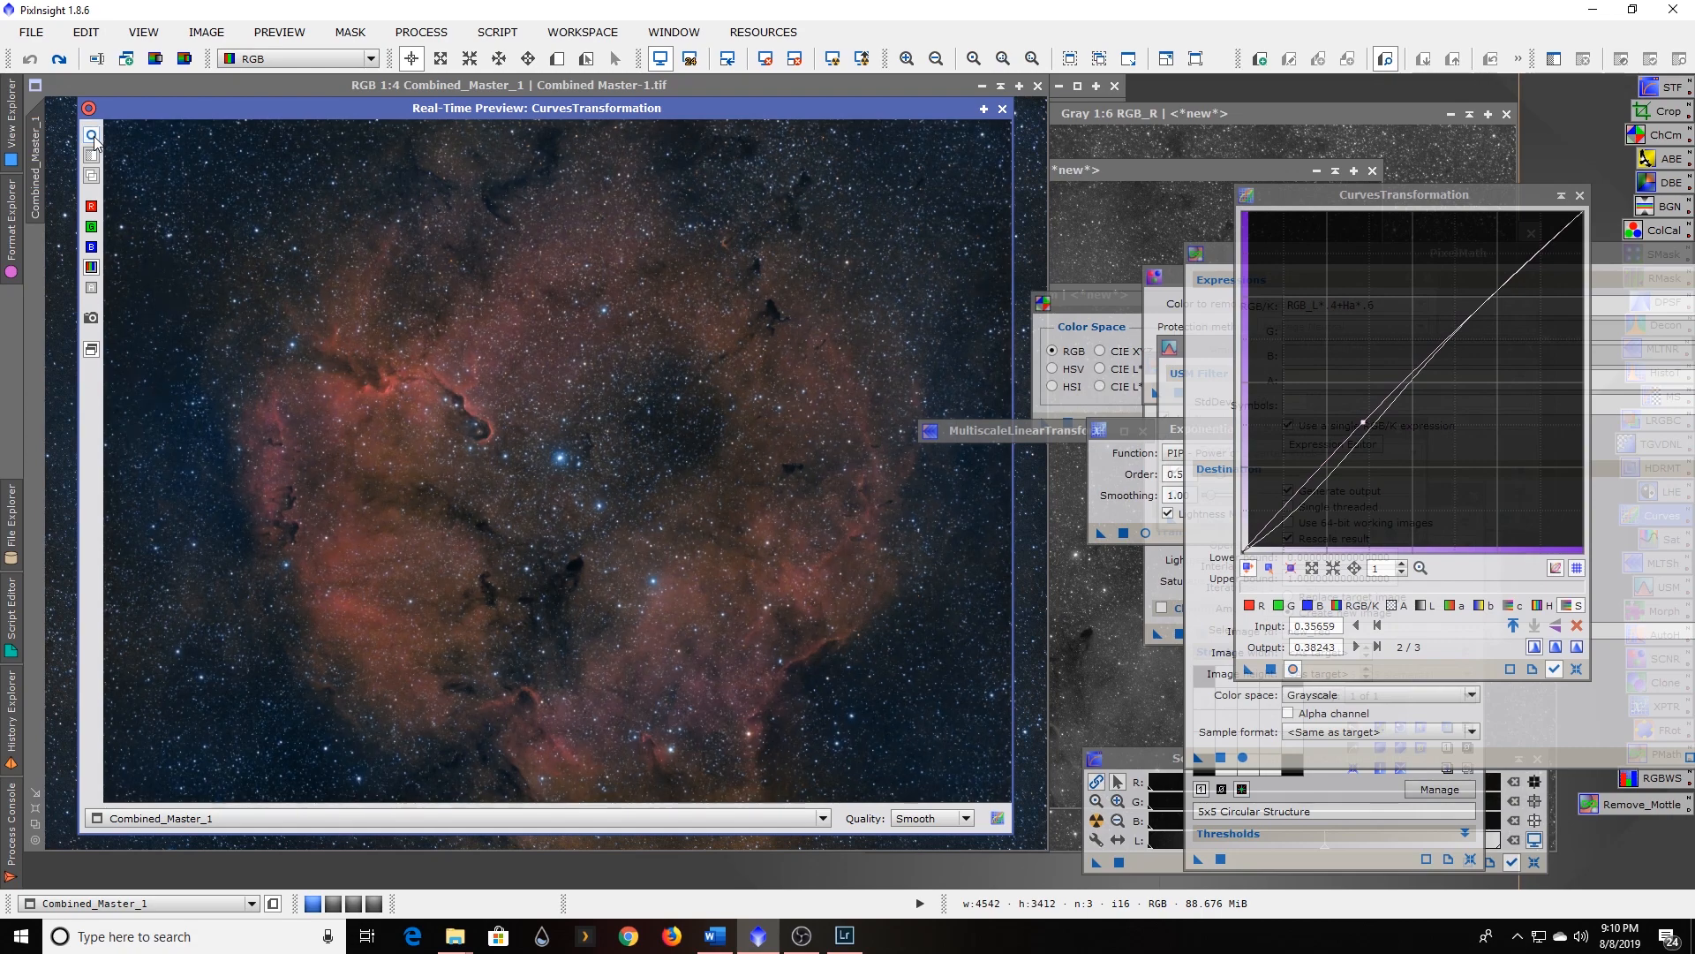
click(1002, 107)
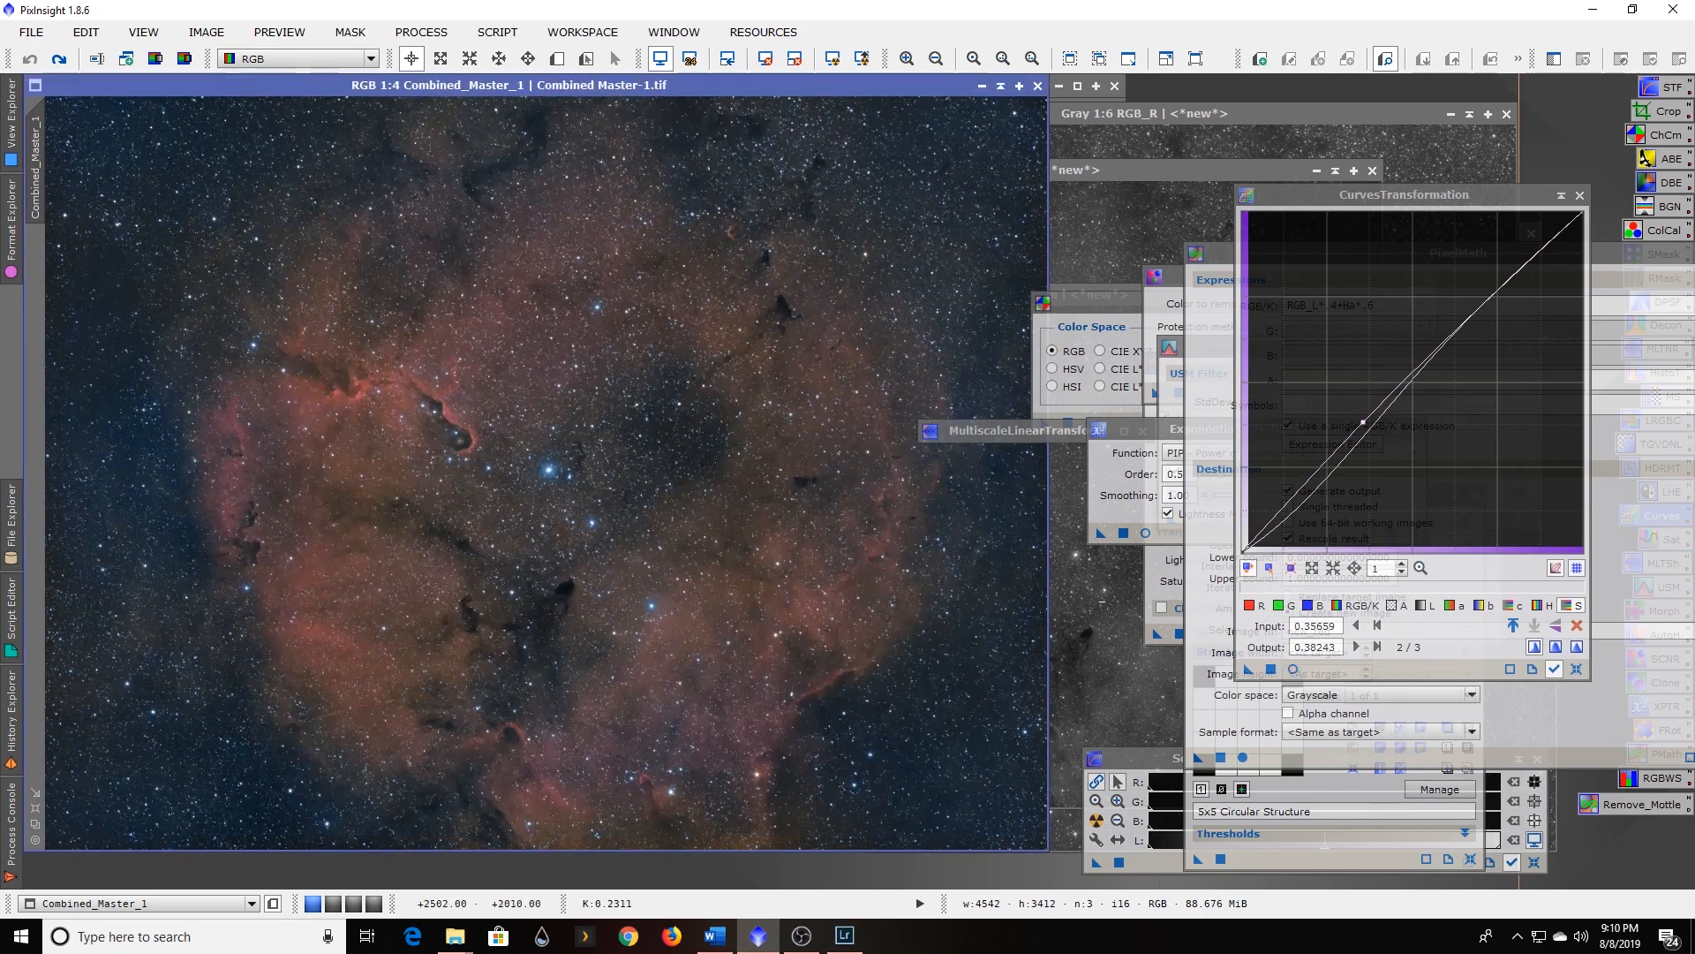
drag(1248, 671, 488, 558)
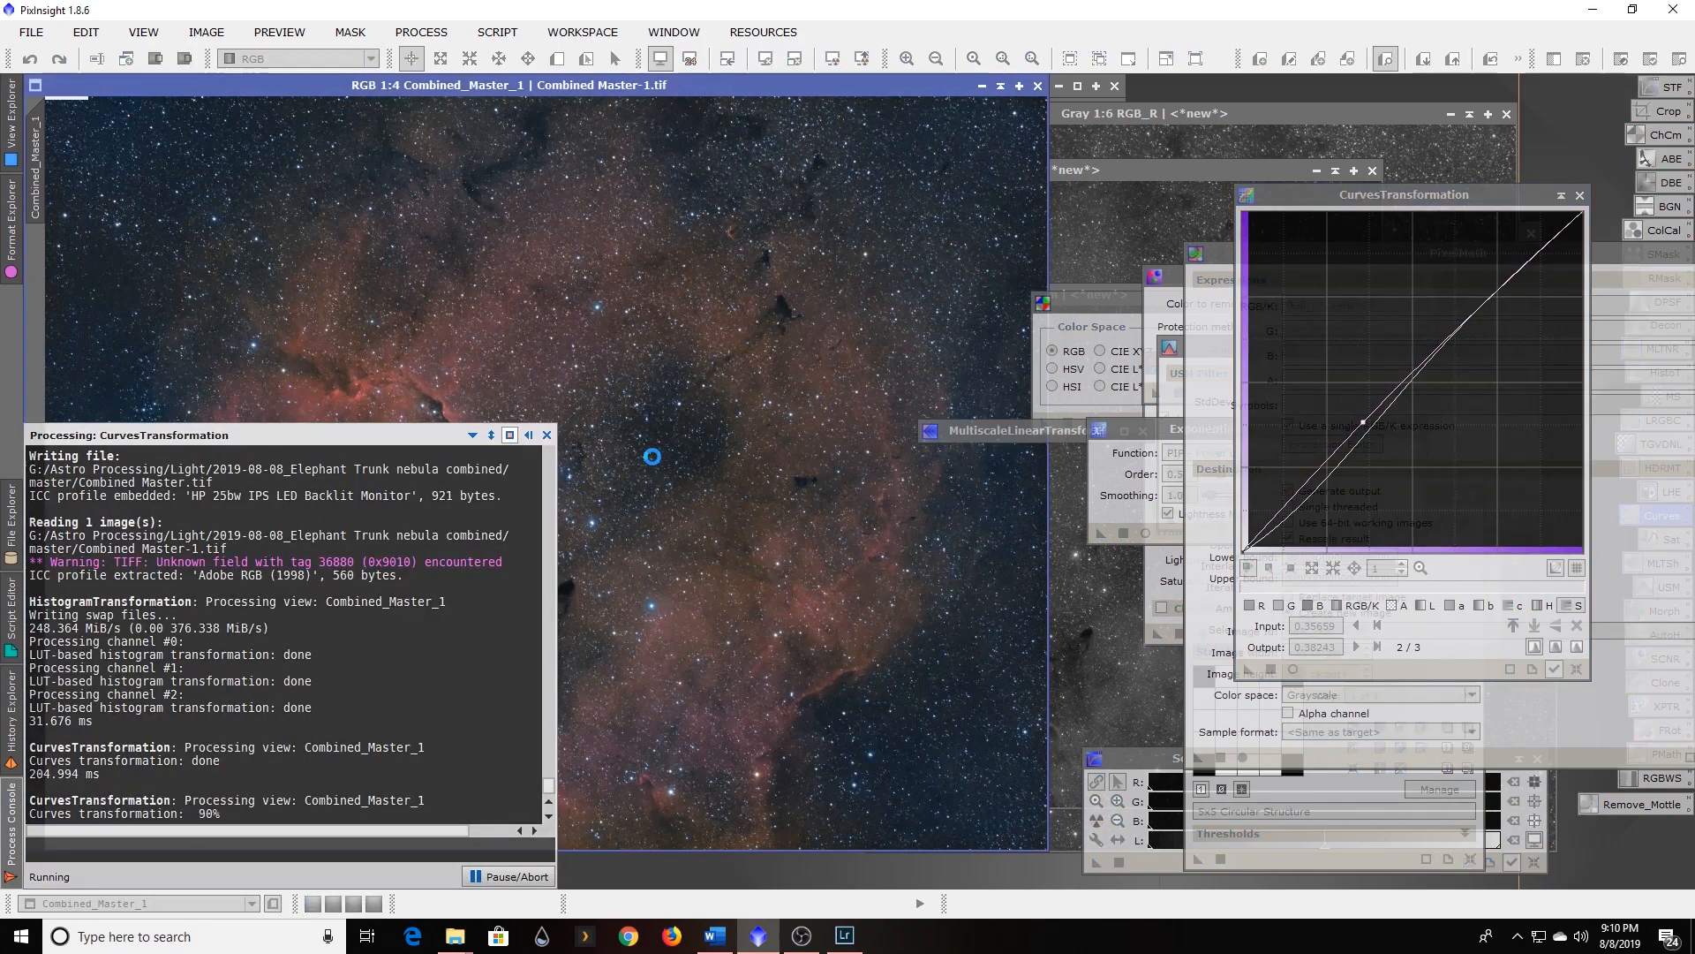
Examine the star colours, the elephant trunk, and the full nebula in the adjusted image at several magnifications.
scroll(395, 458, down, 1)
scroll(395, 459, up, 4)
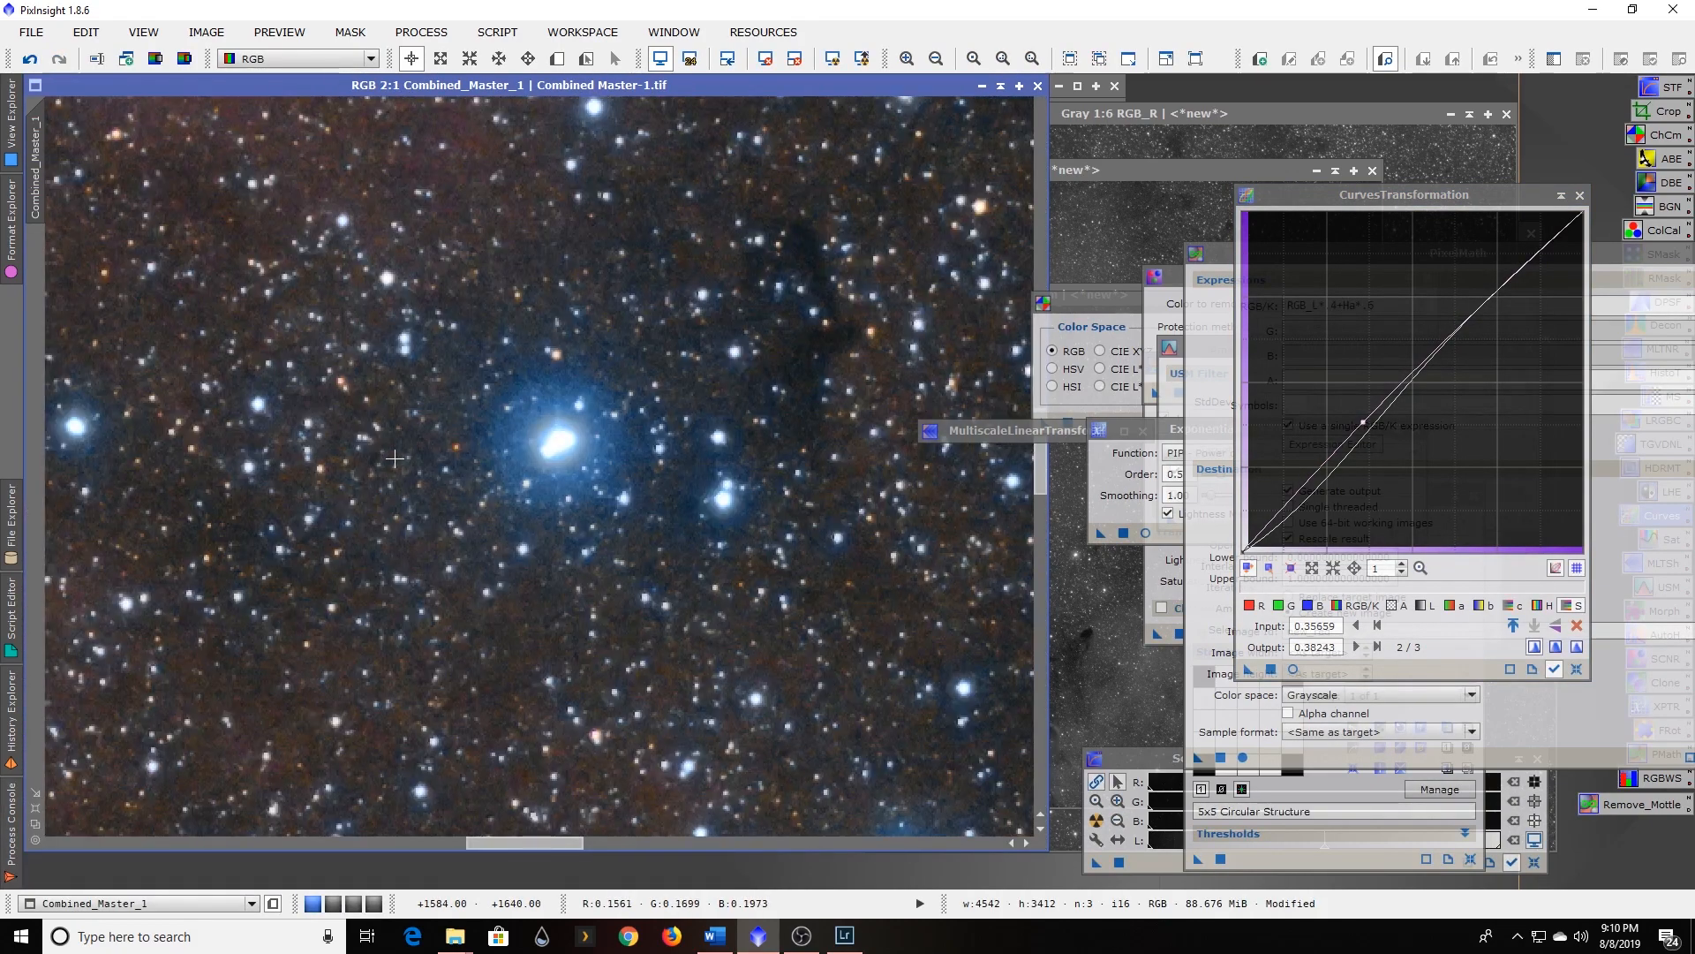
scroll(394, 458, down, 1)
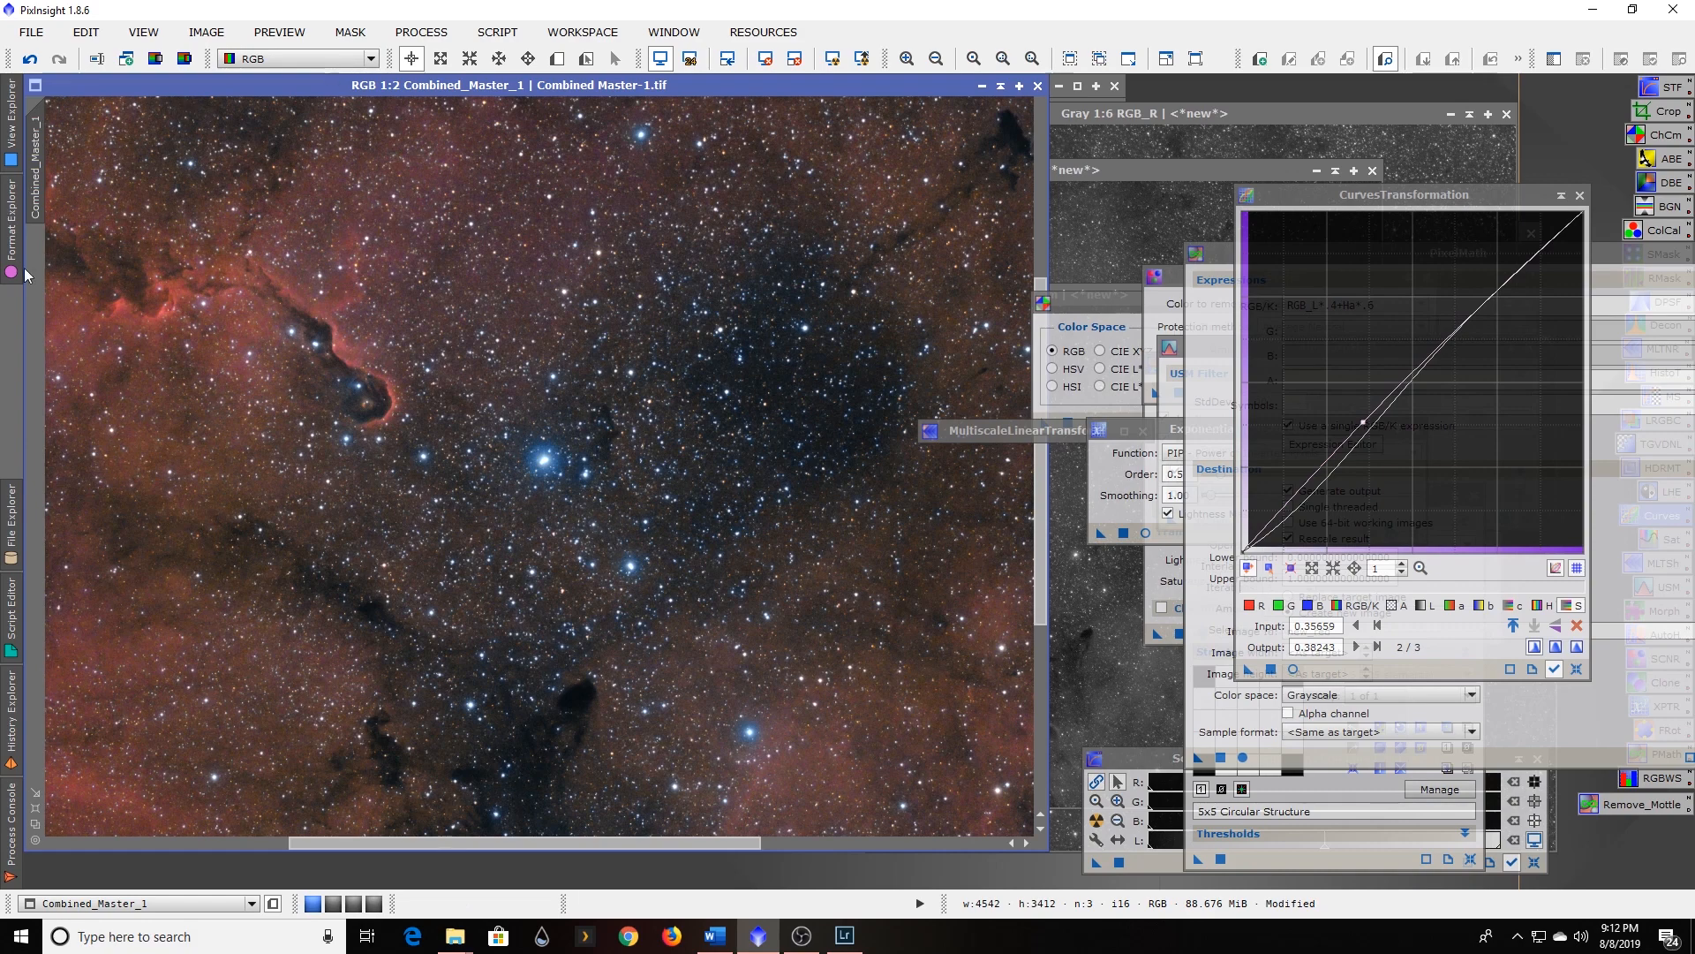
drag(561, 845, 374, 826)
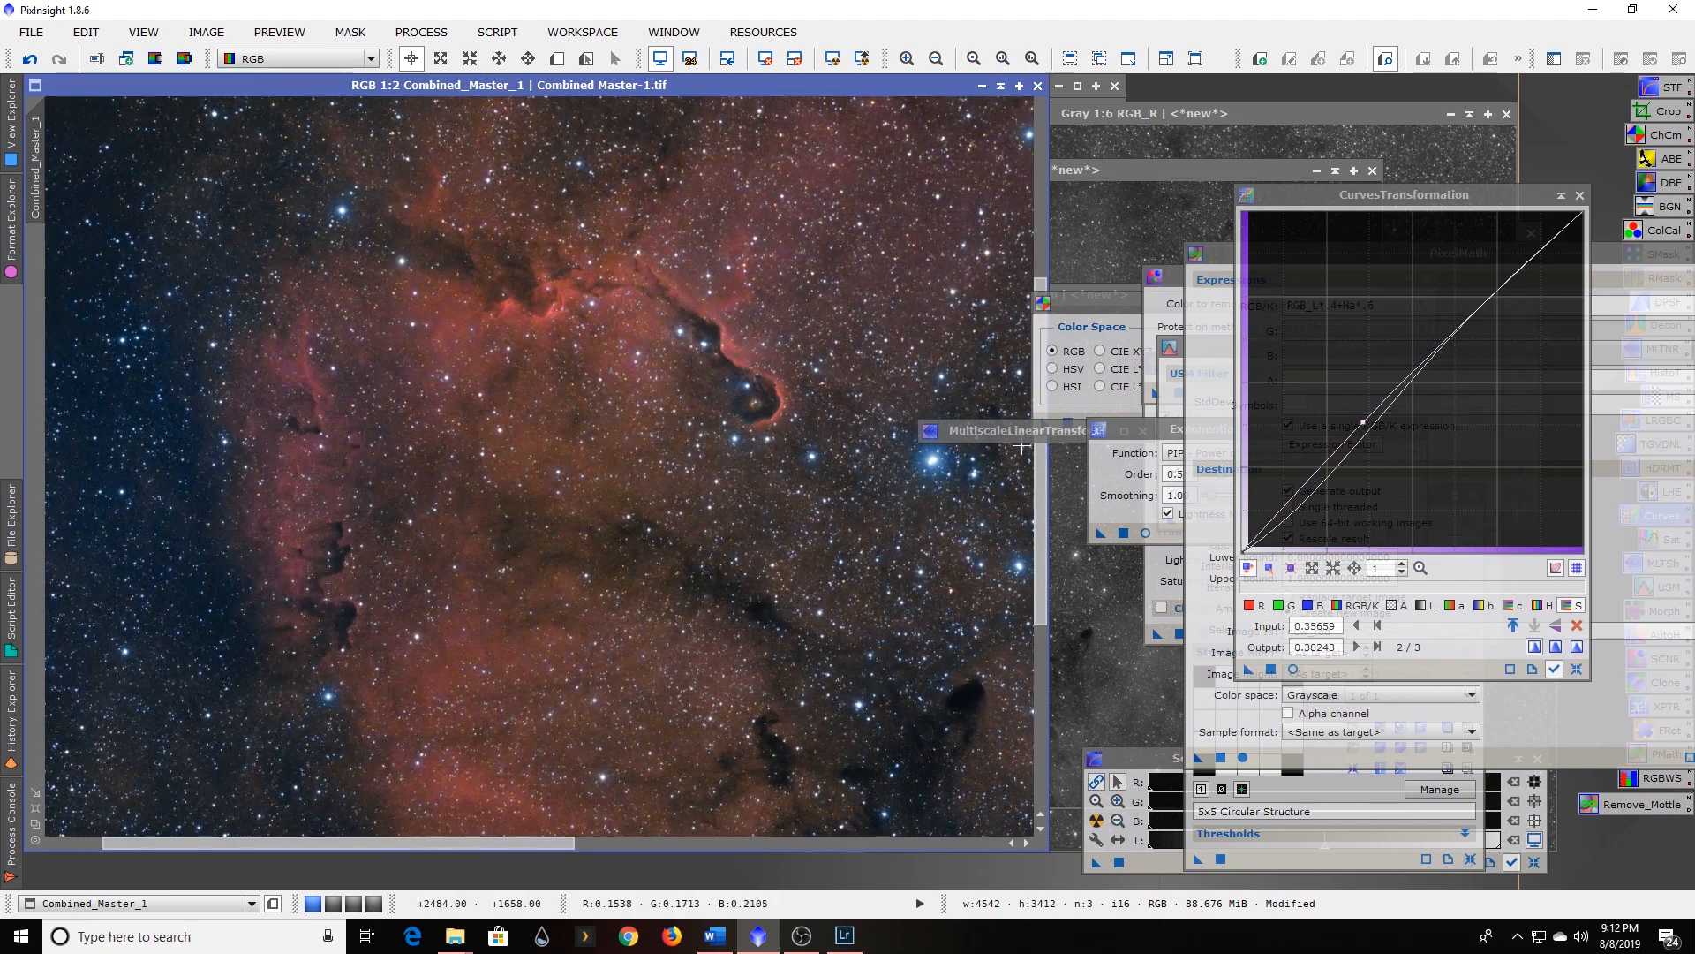
drag(998, 431, 1208, 495)
drag(1040, 569, 1041, 487)
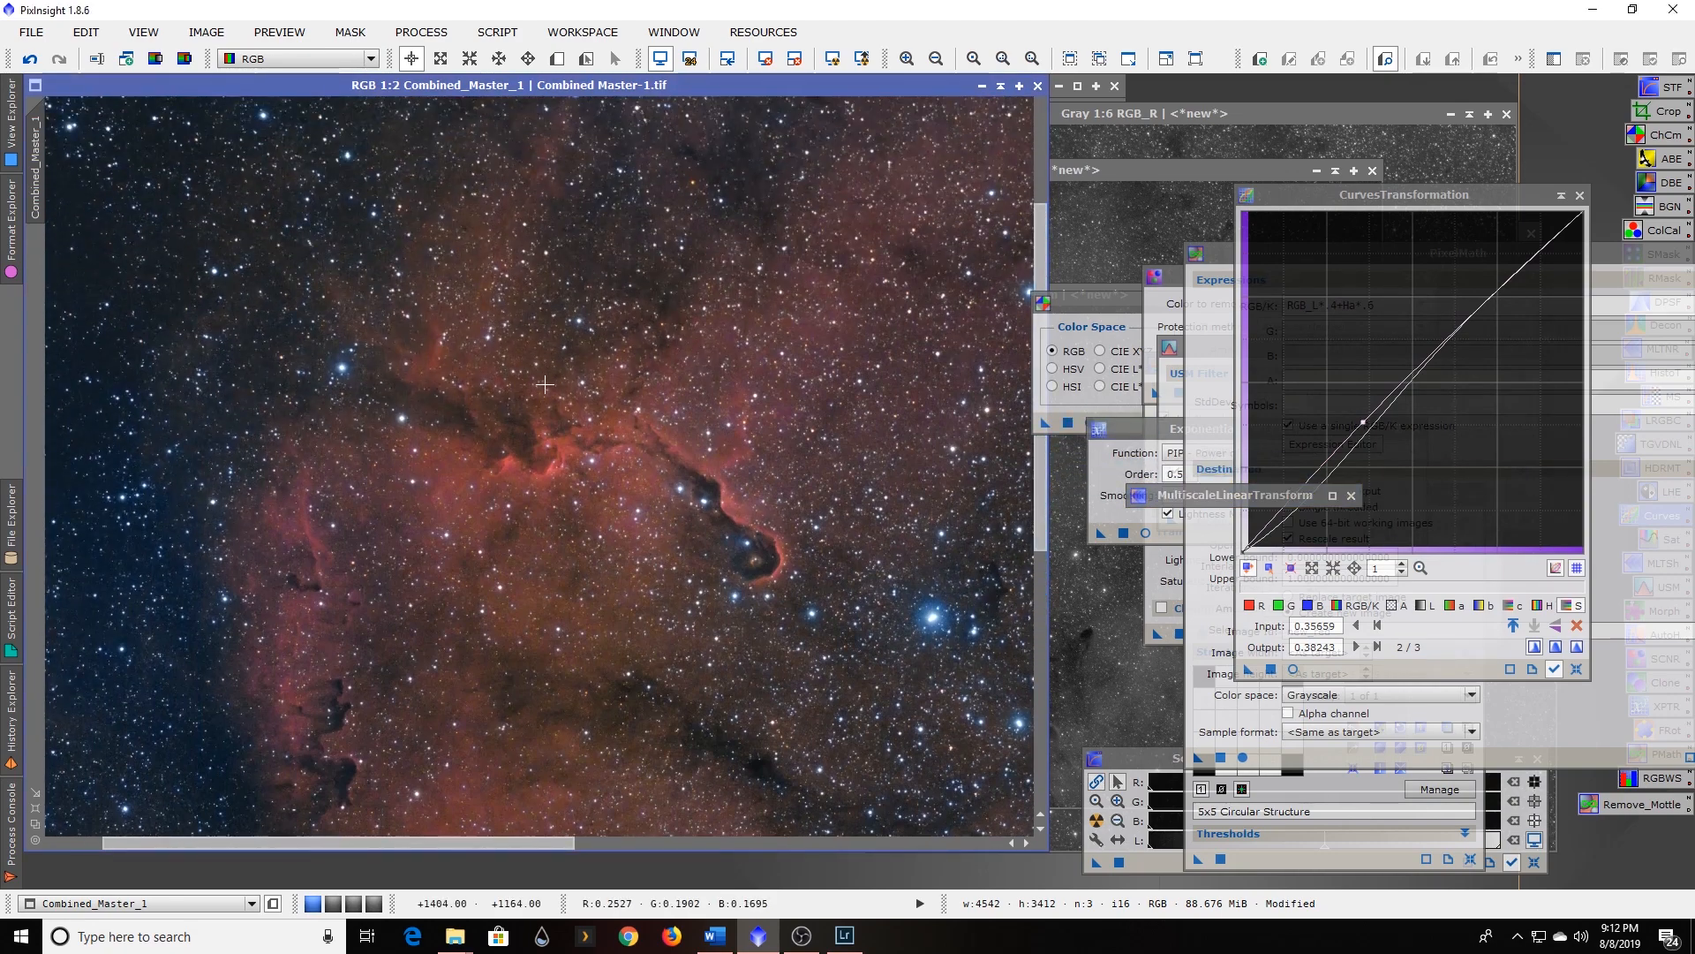
scroll(548, 383, up, 3)
scroll(548, 384, down, 1)
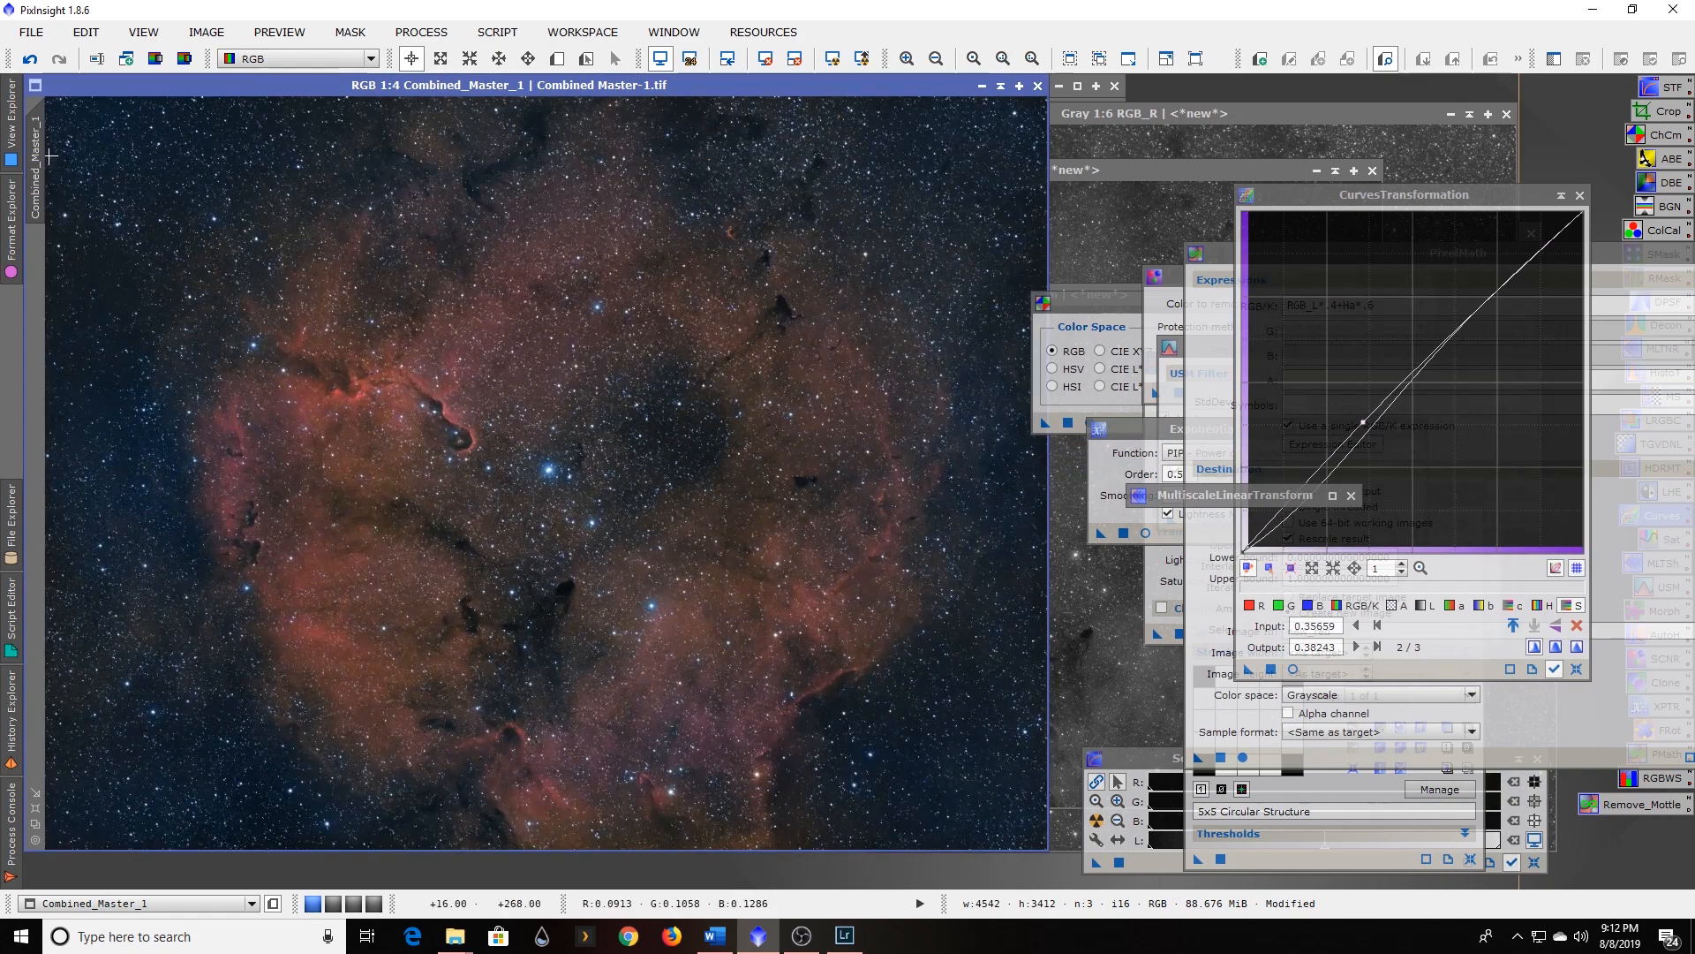
Save the adjusted nebula image as an uncompressed 16-bit TIFF named Elephant Trunk Final Large.tif in the master folder.
click(31, 32)
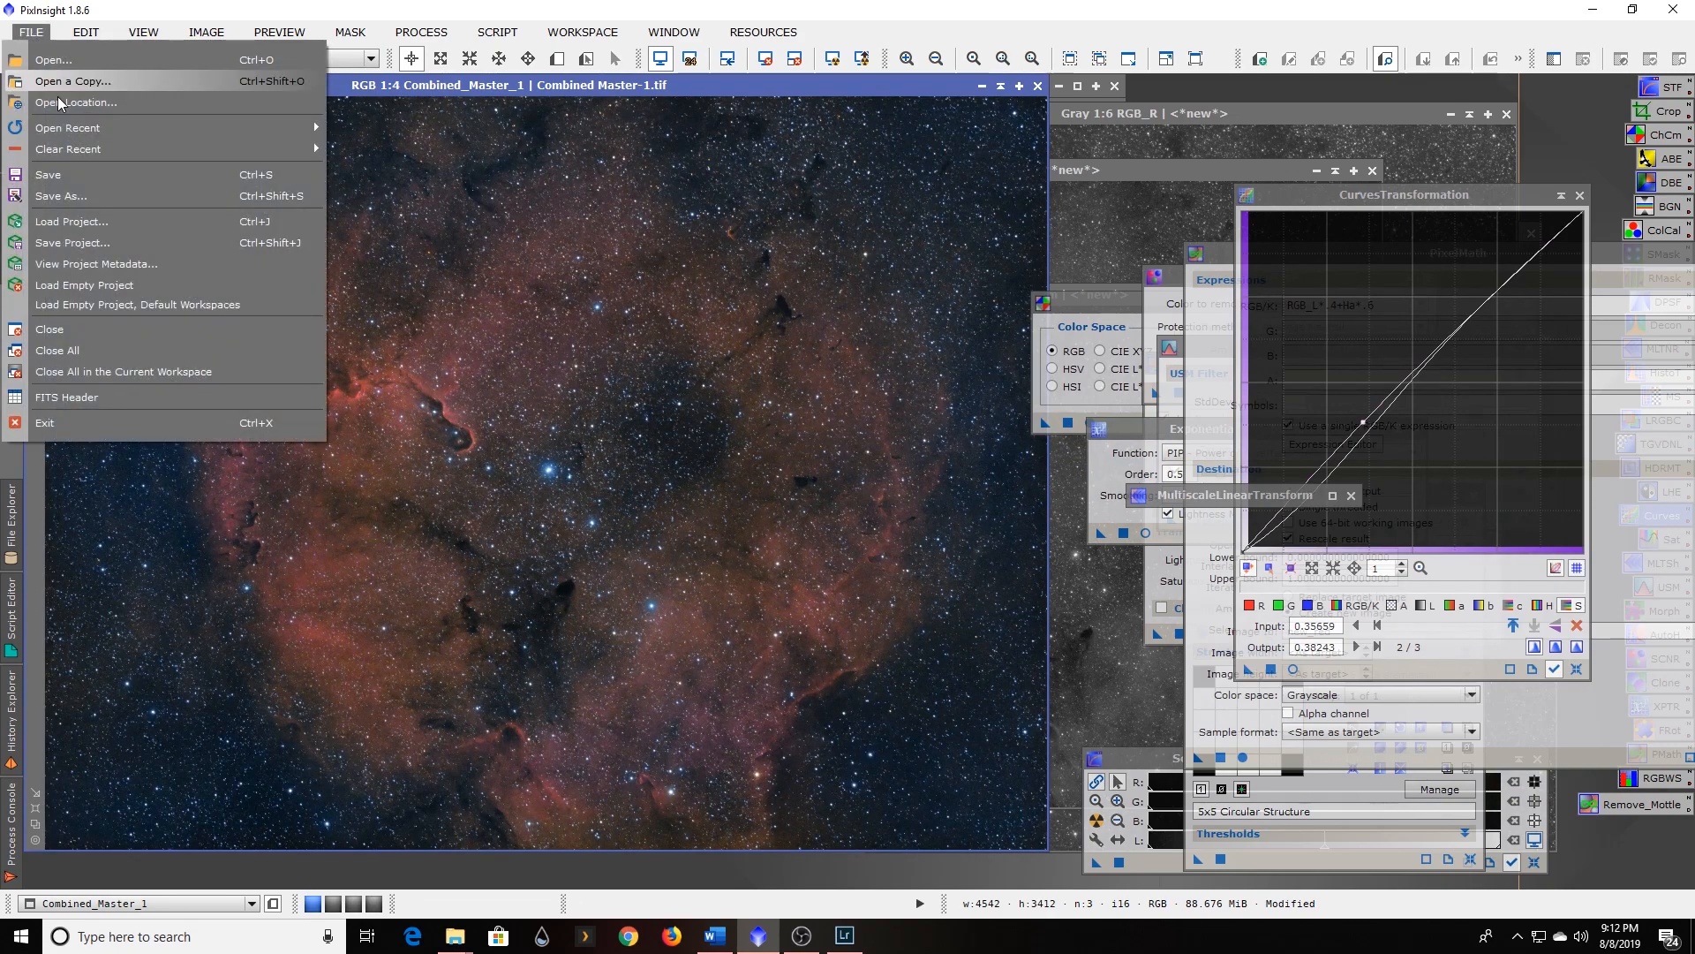
click(53, 212)
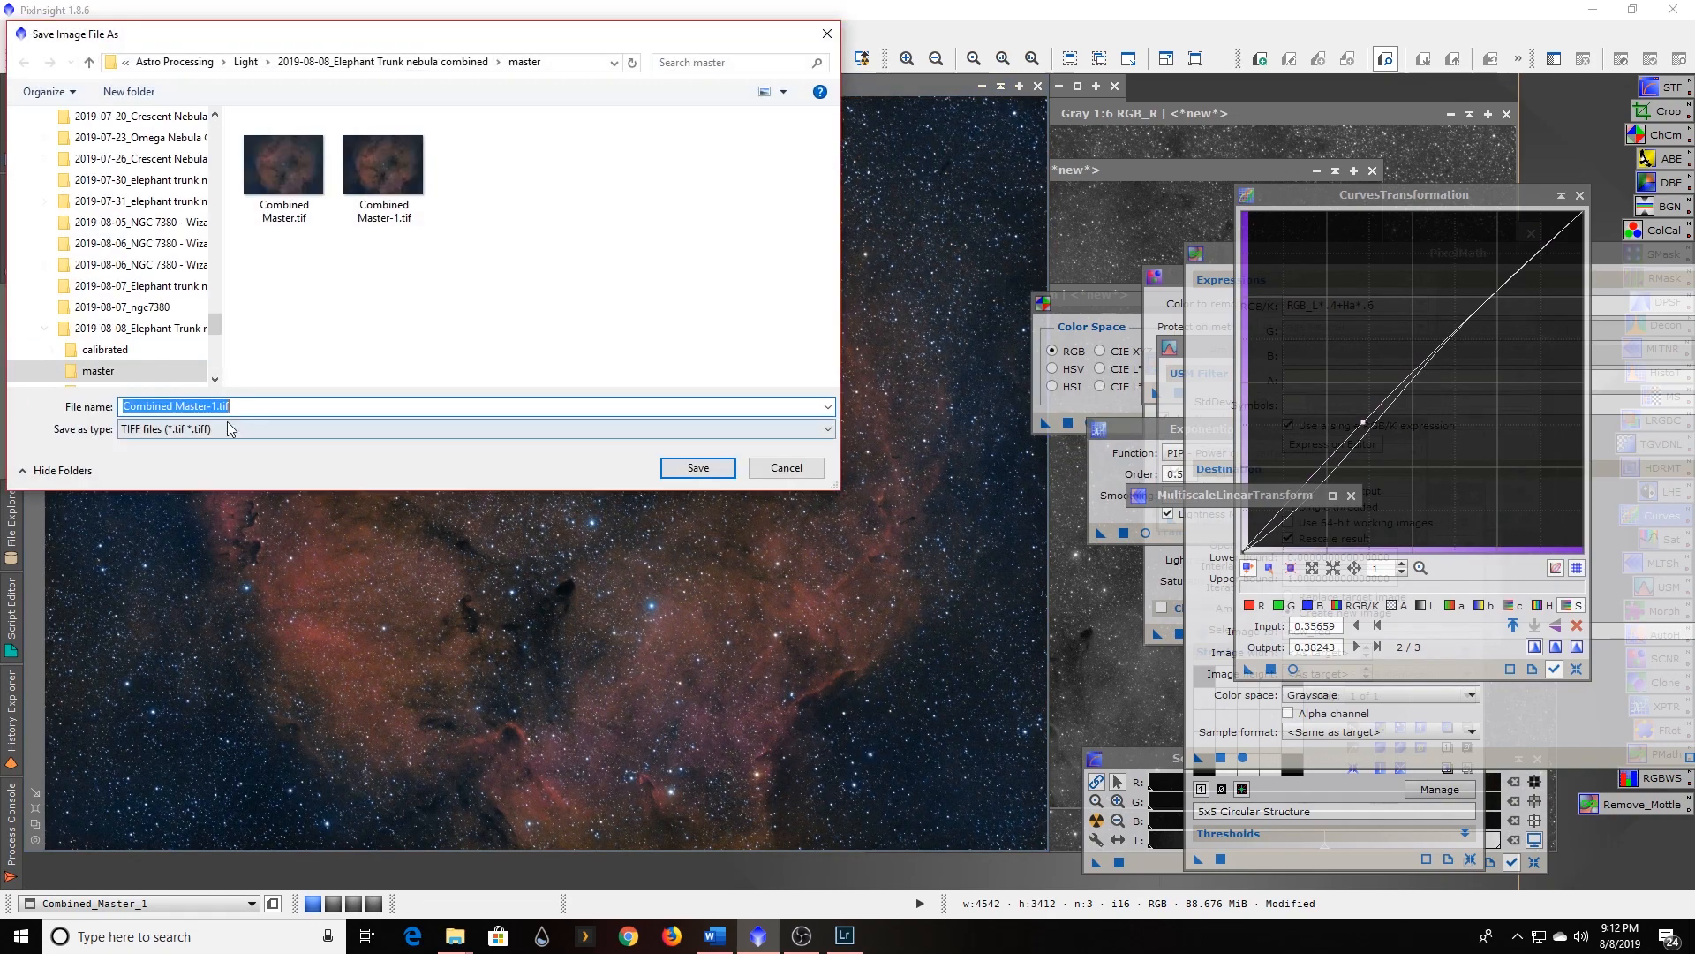
click(218, 407)
drag(217, 406, 88, 413)
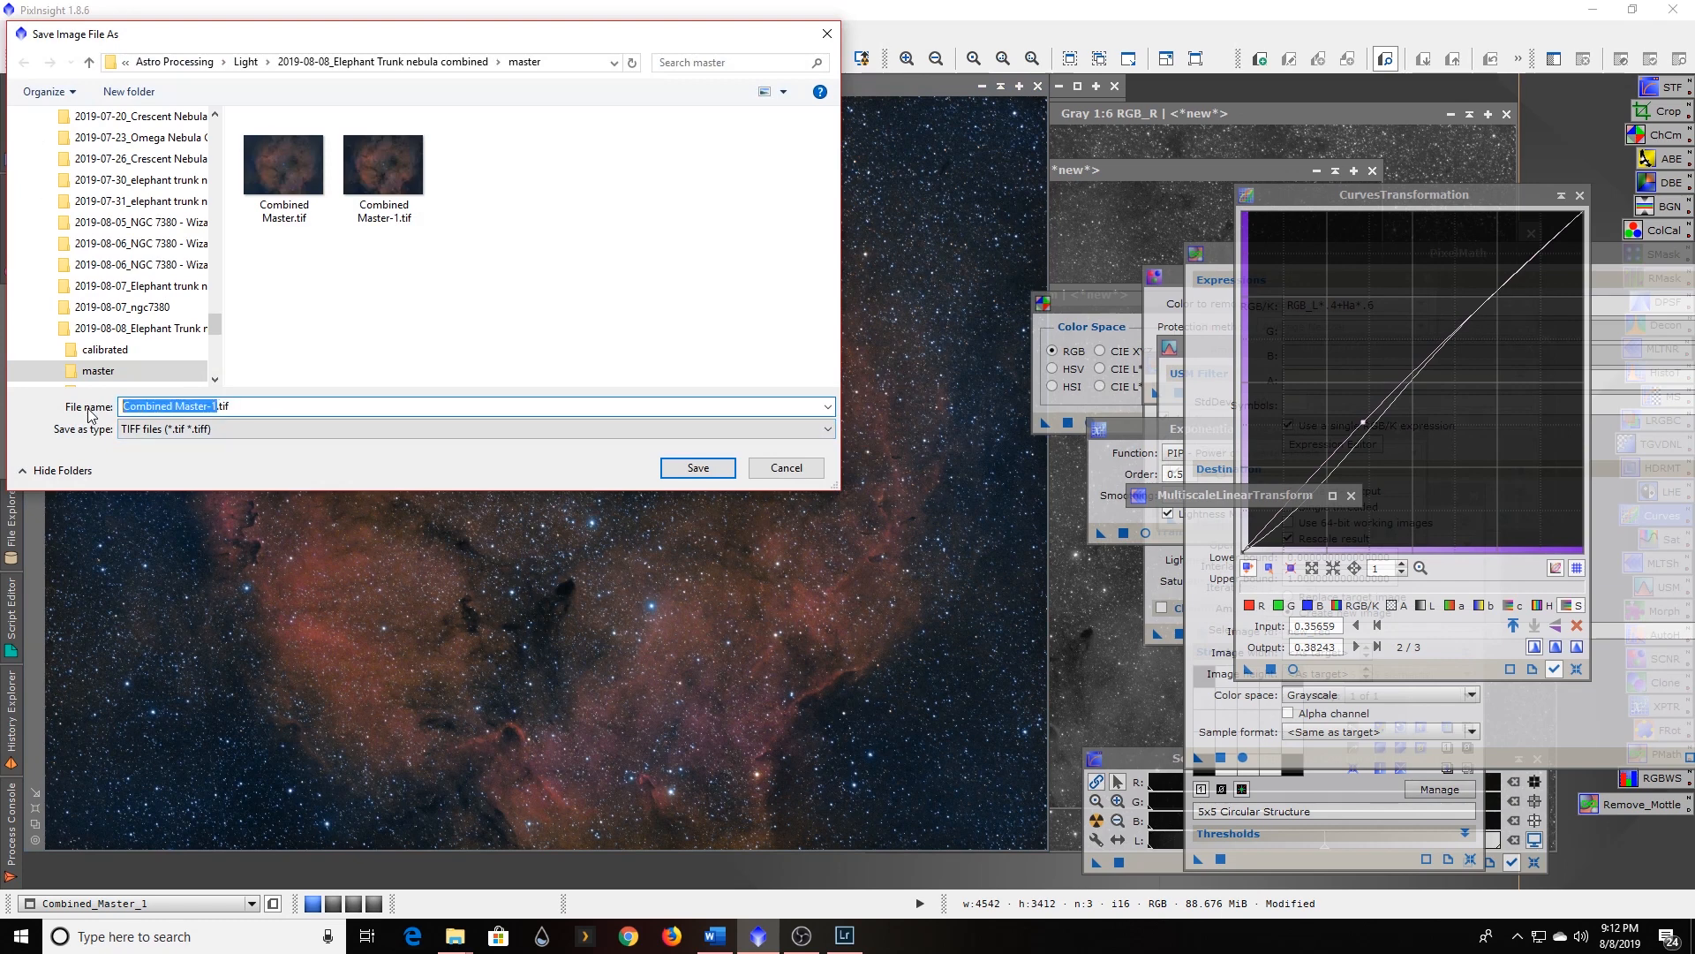
text(Elephant Trunk Final Large)
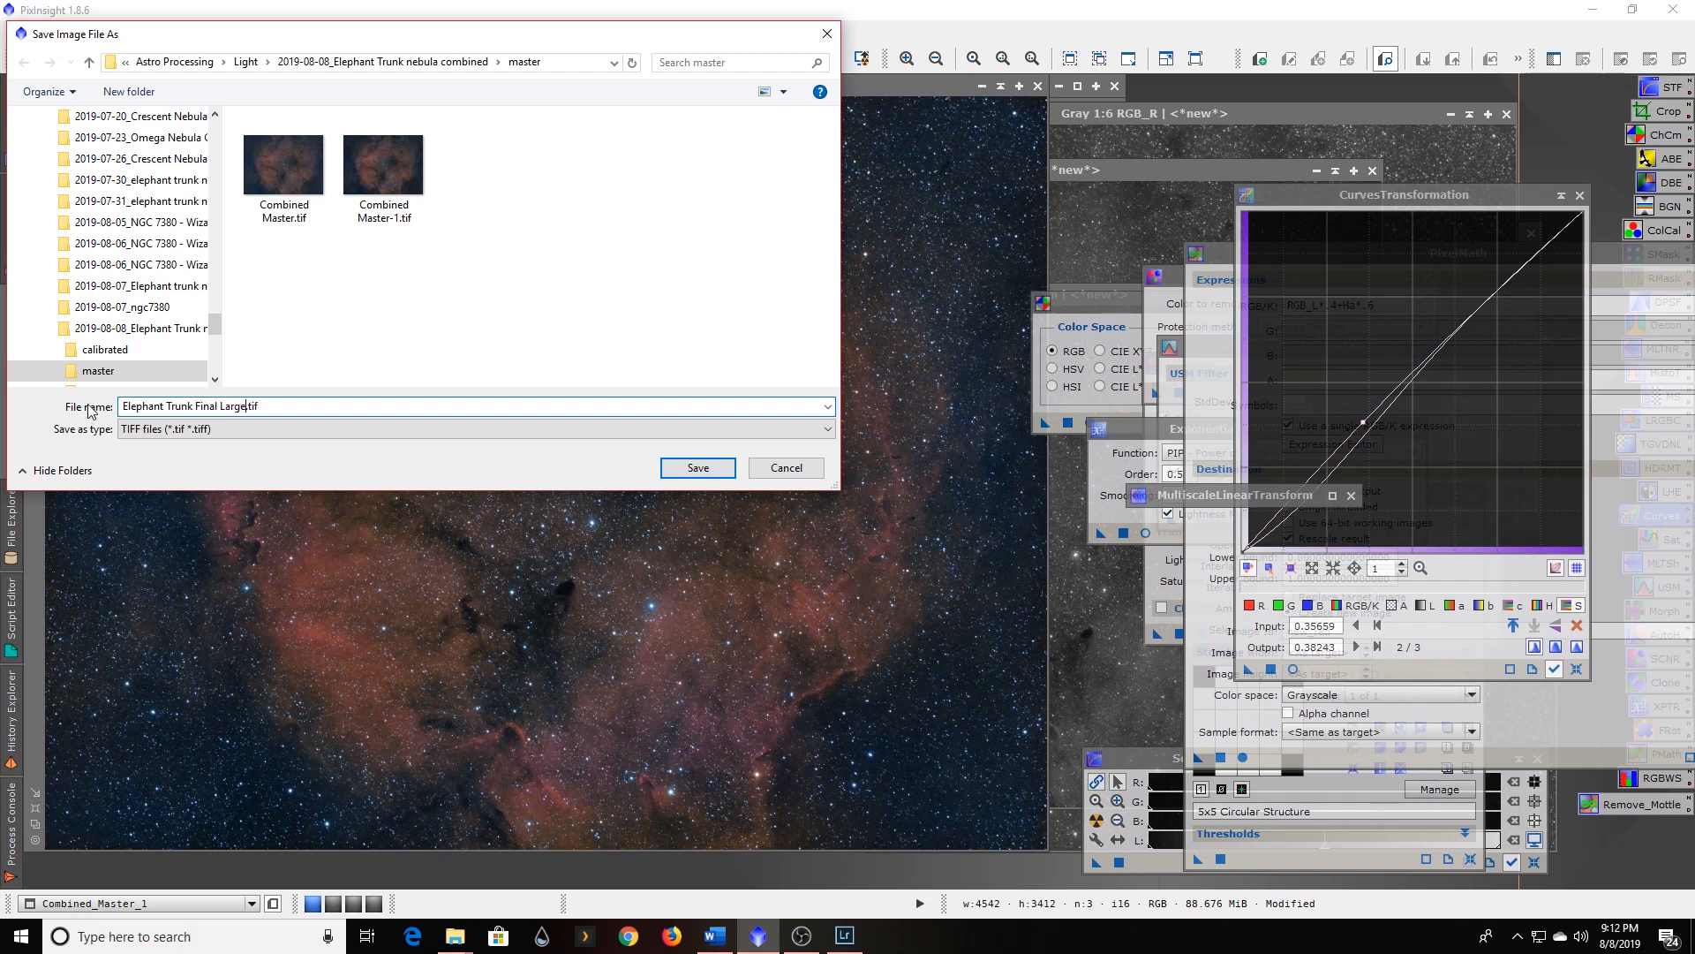
click(706, 475)
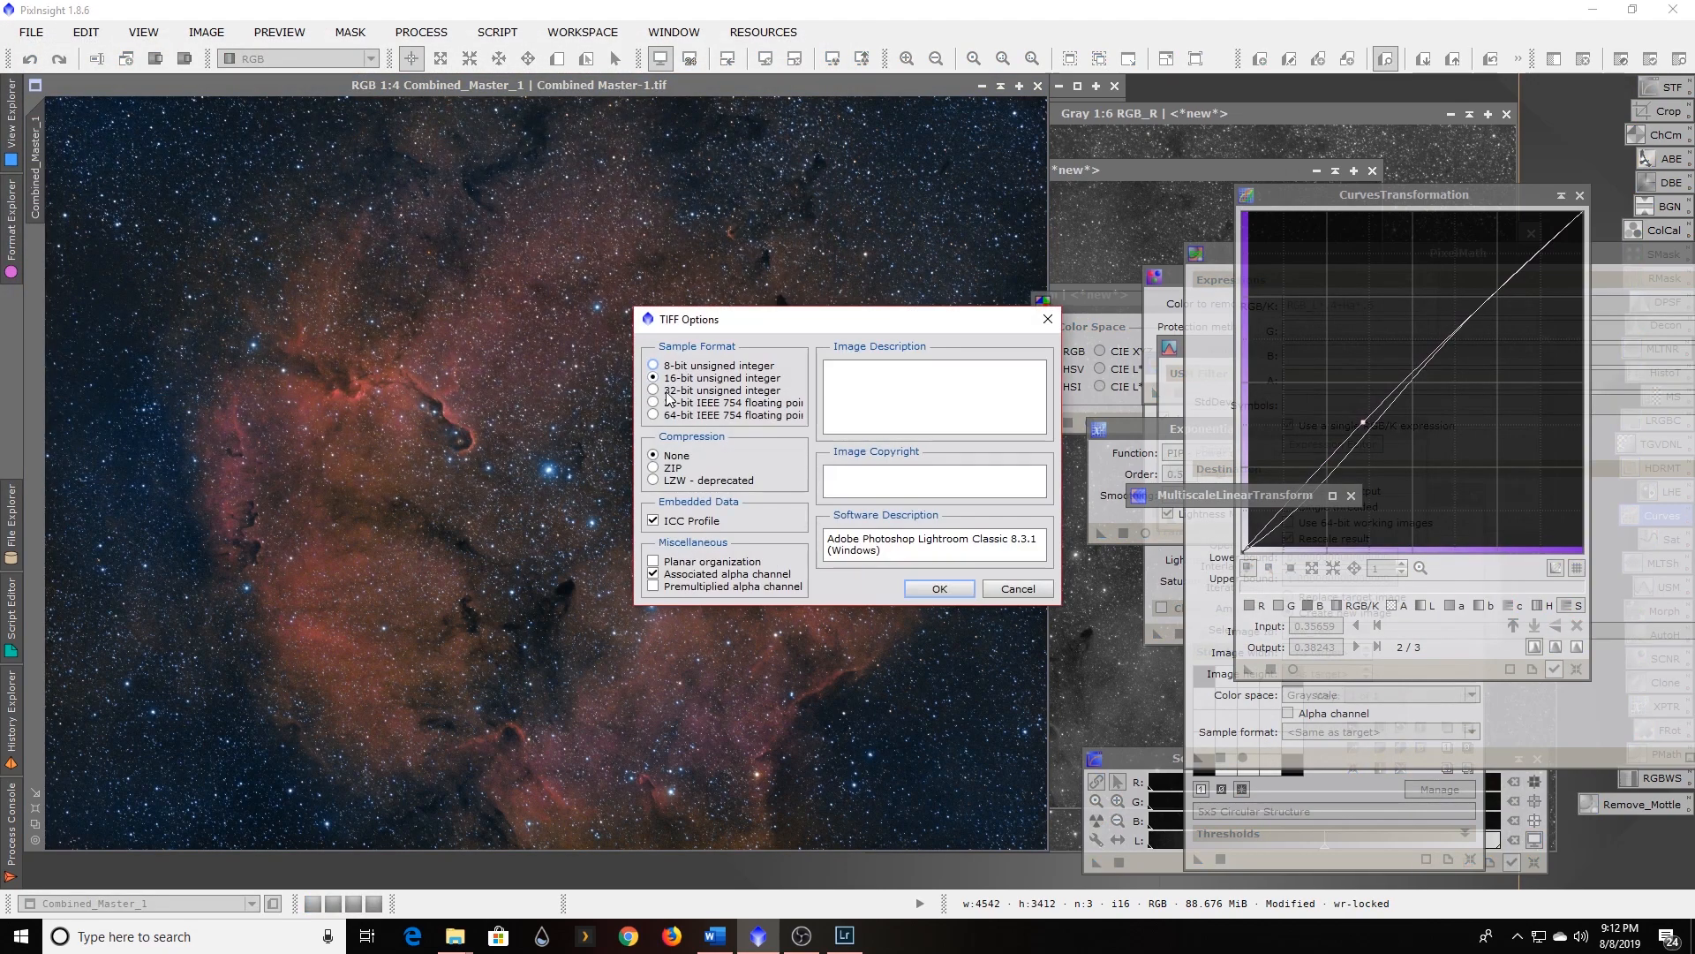
click(939, 589)
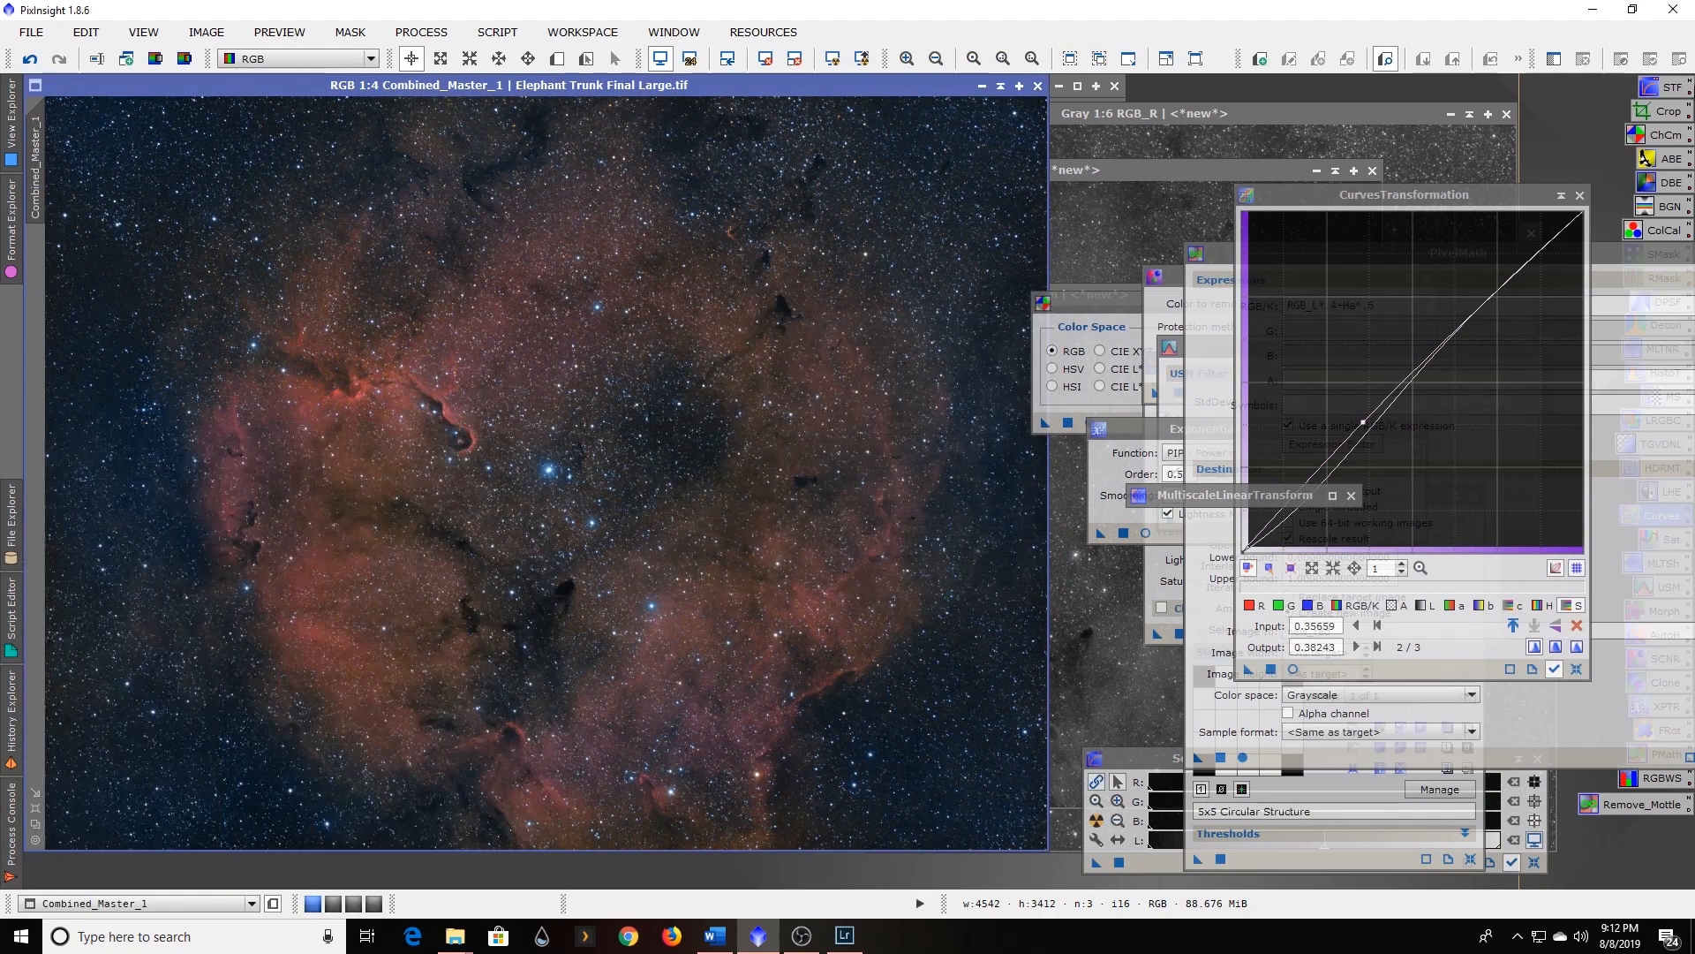
Crop Combined_Master_1 around the elephant trunk with DynamicCrop to 2398 by 1632 pixels, anchored at X 1551, Y 1364, and fit it to view.
double_click(1669, 112)
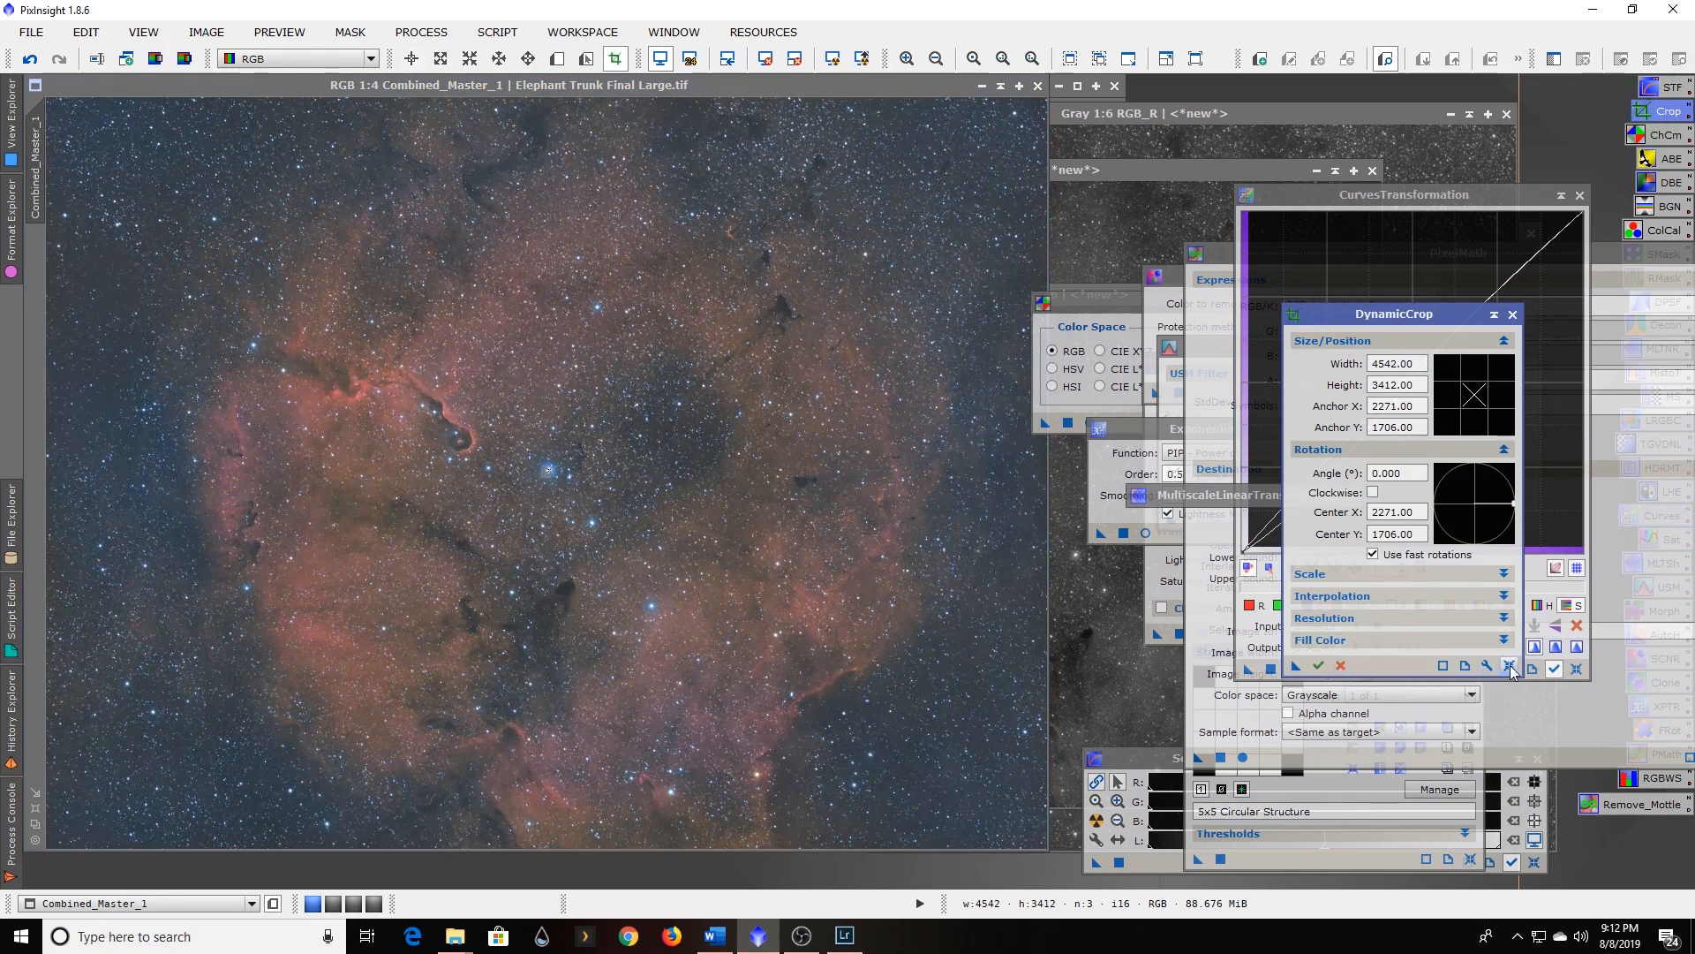
click(1338, 665)
double_click(1669, 112)
drag(134, 96, 139, 184)
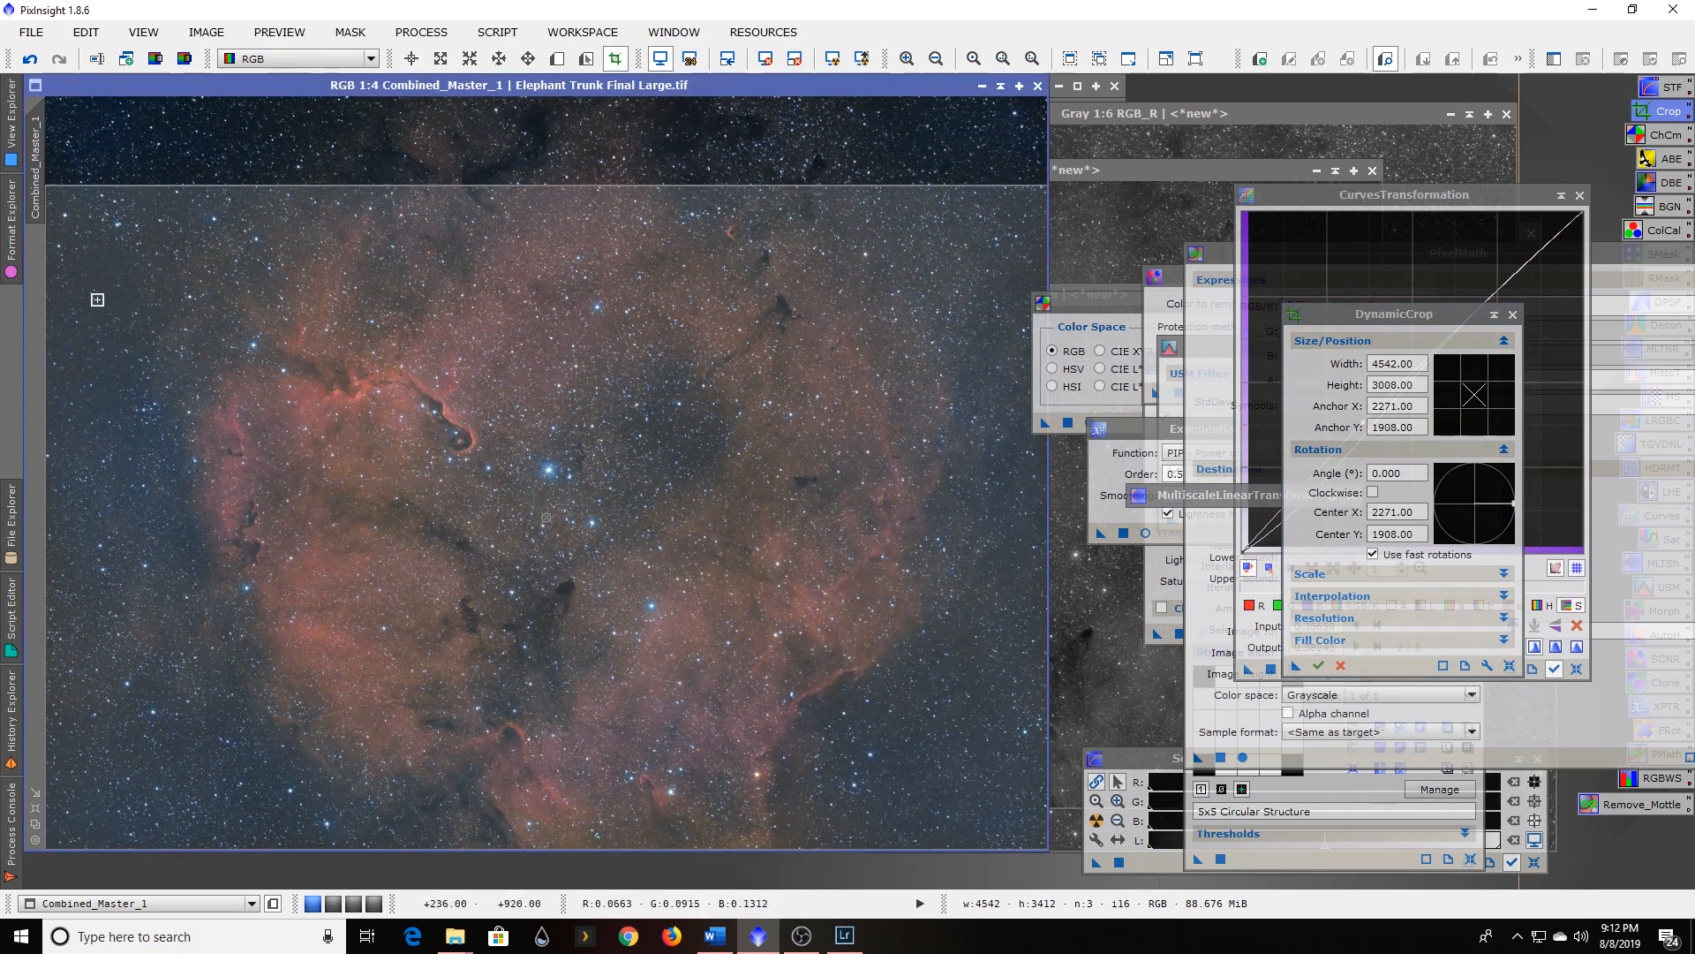
drag(49, 362, 181, 367)
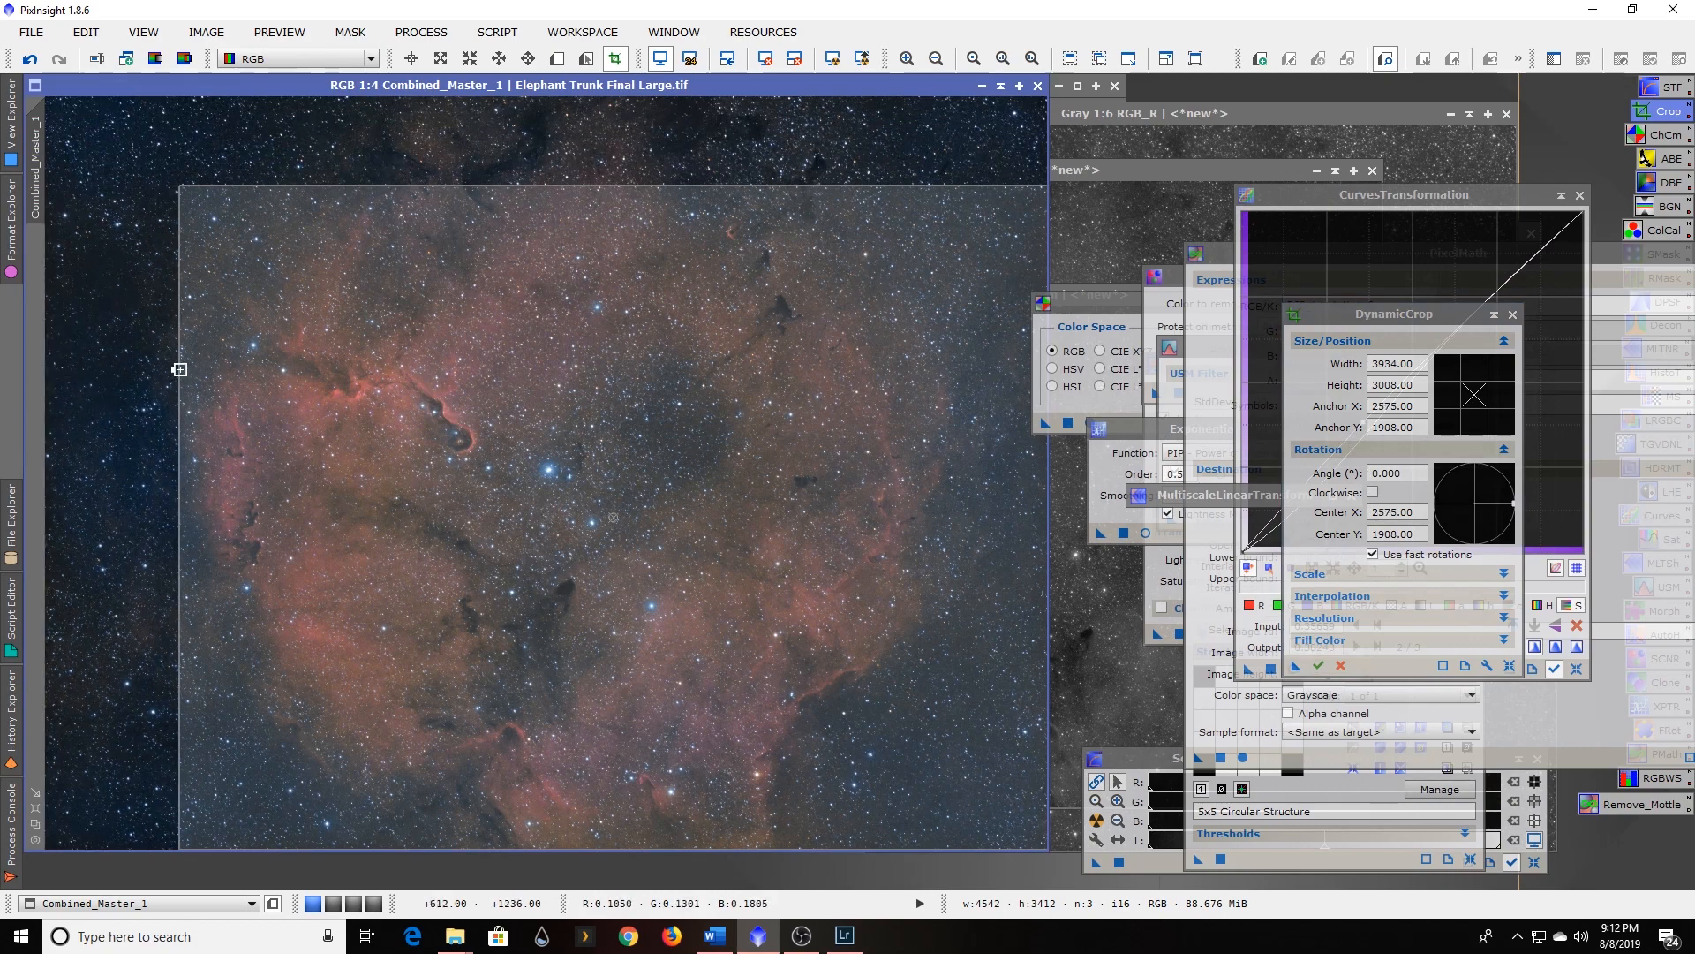
drag(602, 845, 603, 713)
drag(1043, 502, 708, 462)
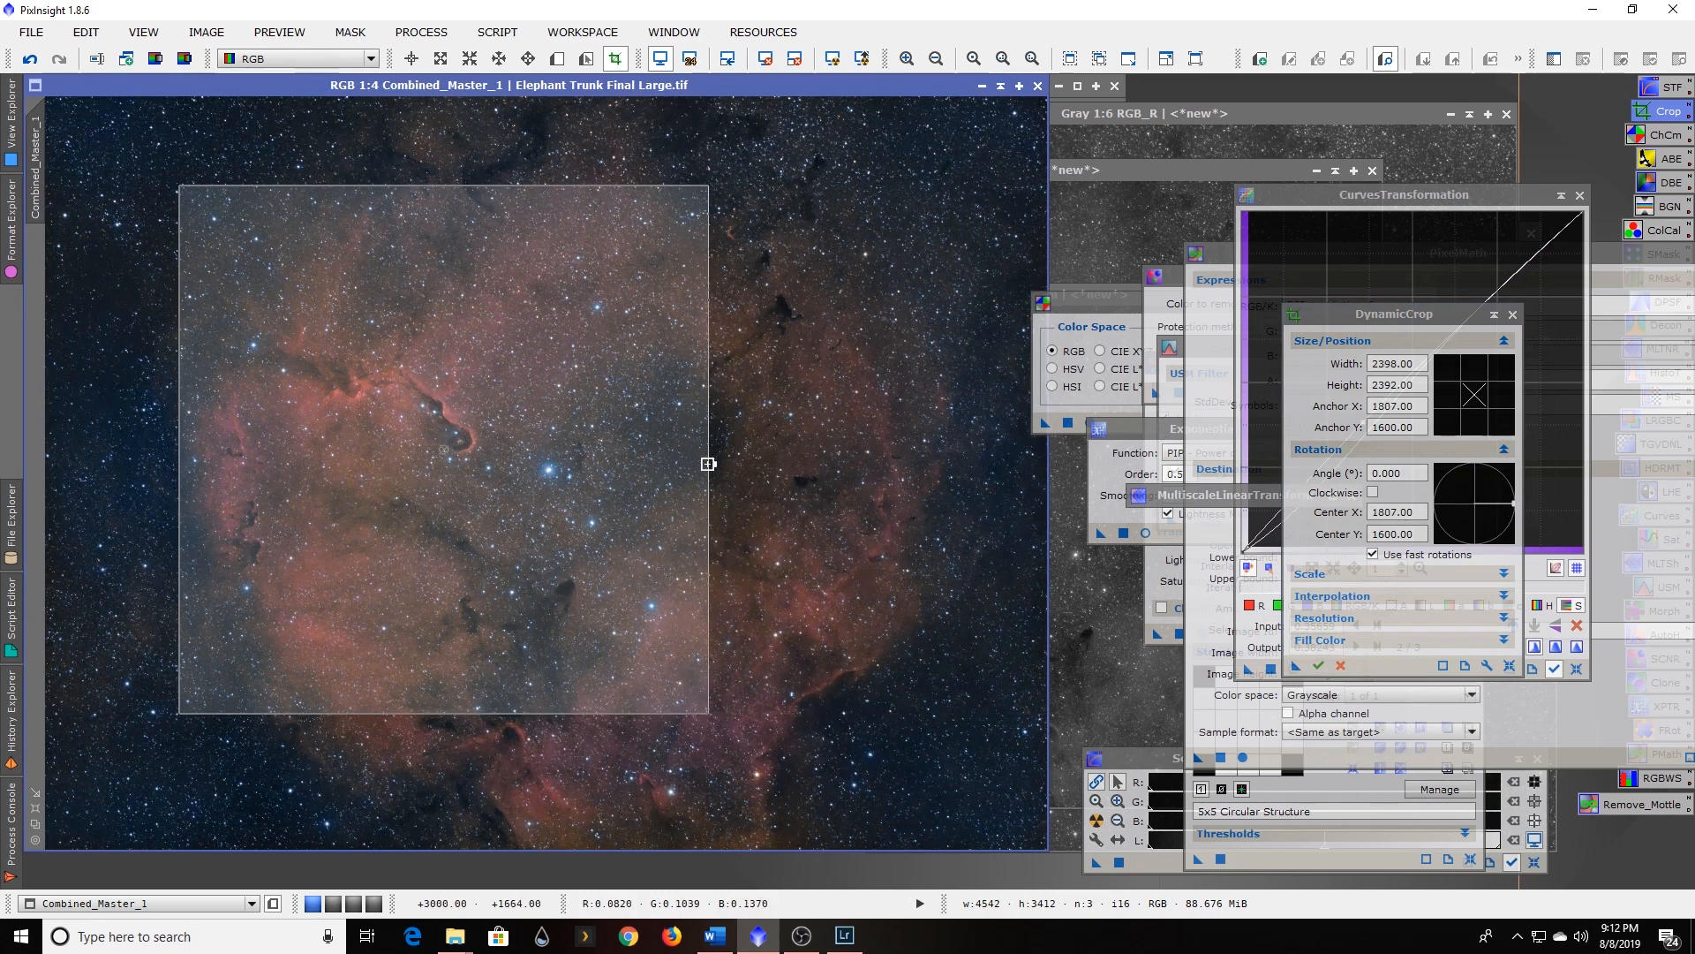
drag(431, 714, 446, 562)
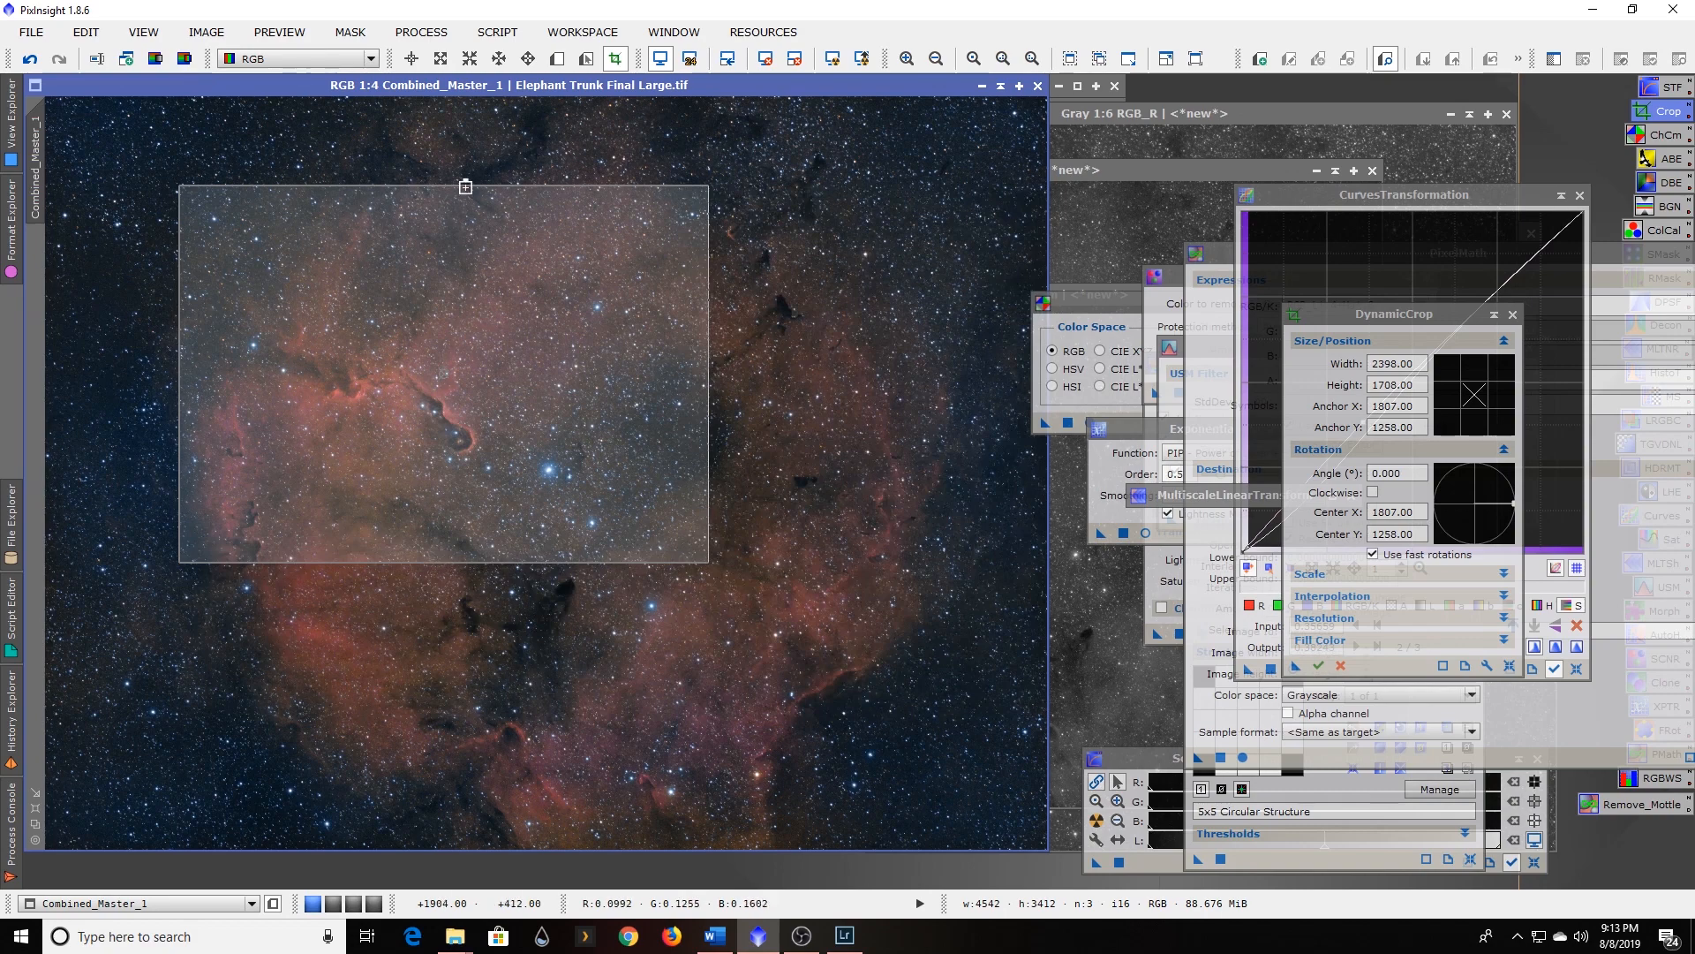
drag(465, 186, 461, 203)
drag(470, 347, 415, 362)
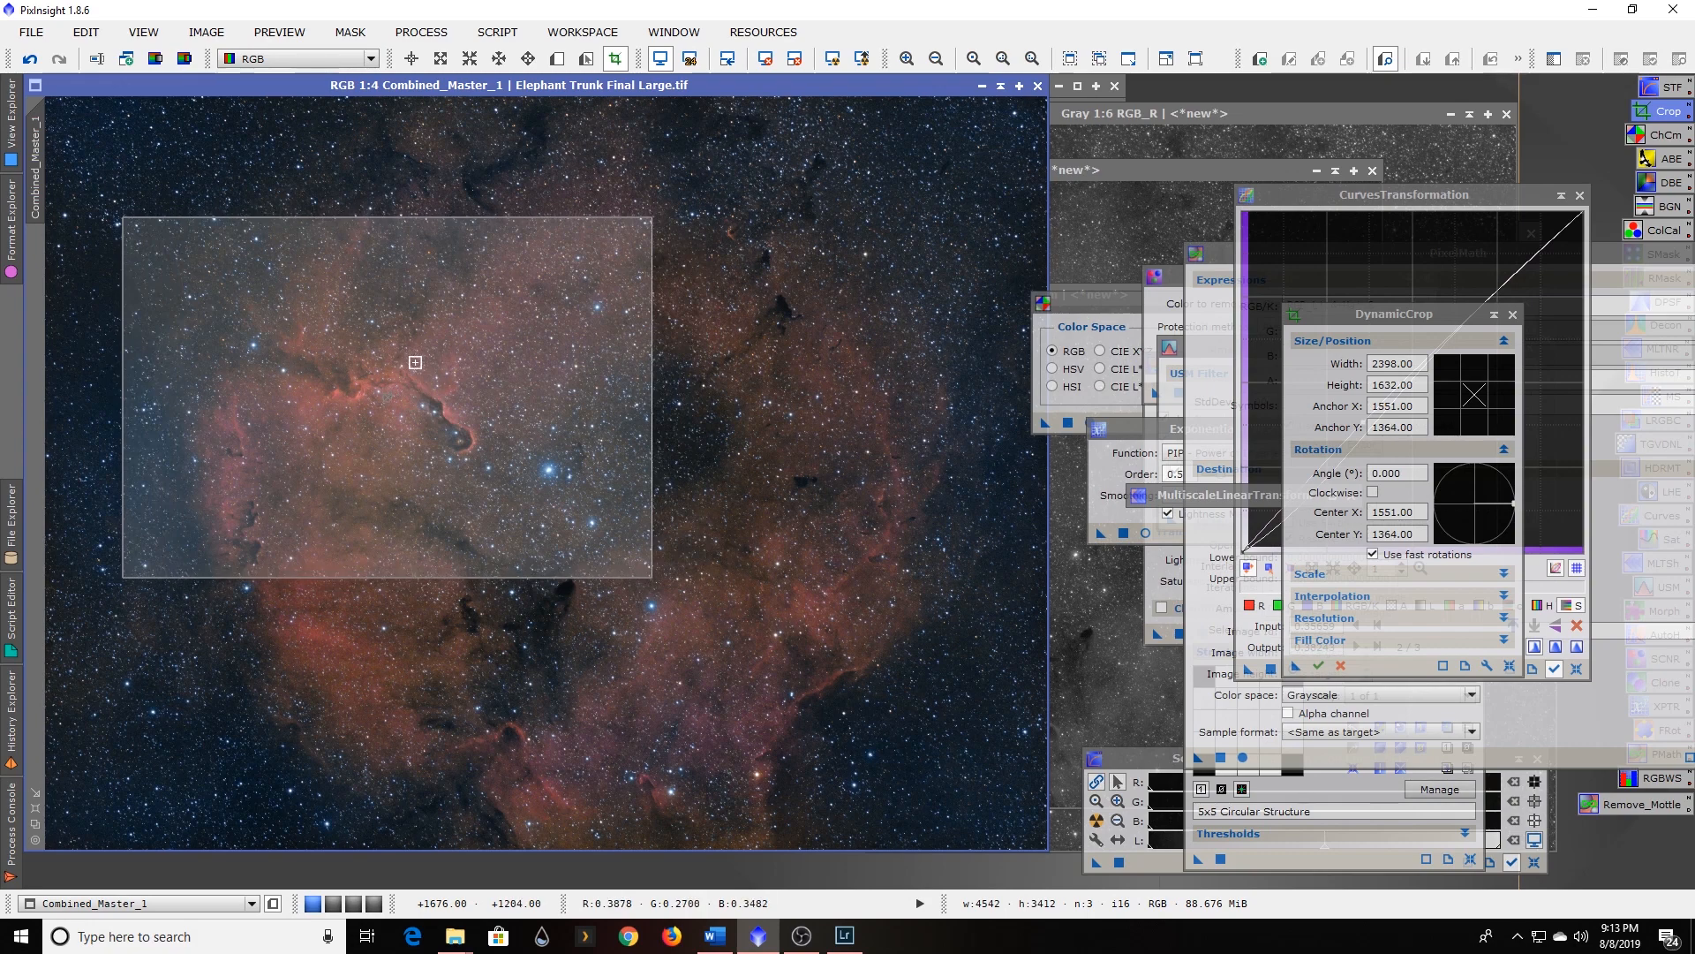
click(1318, 666)
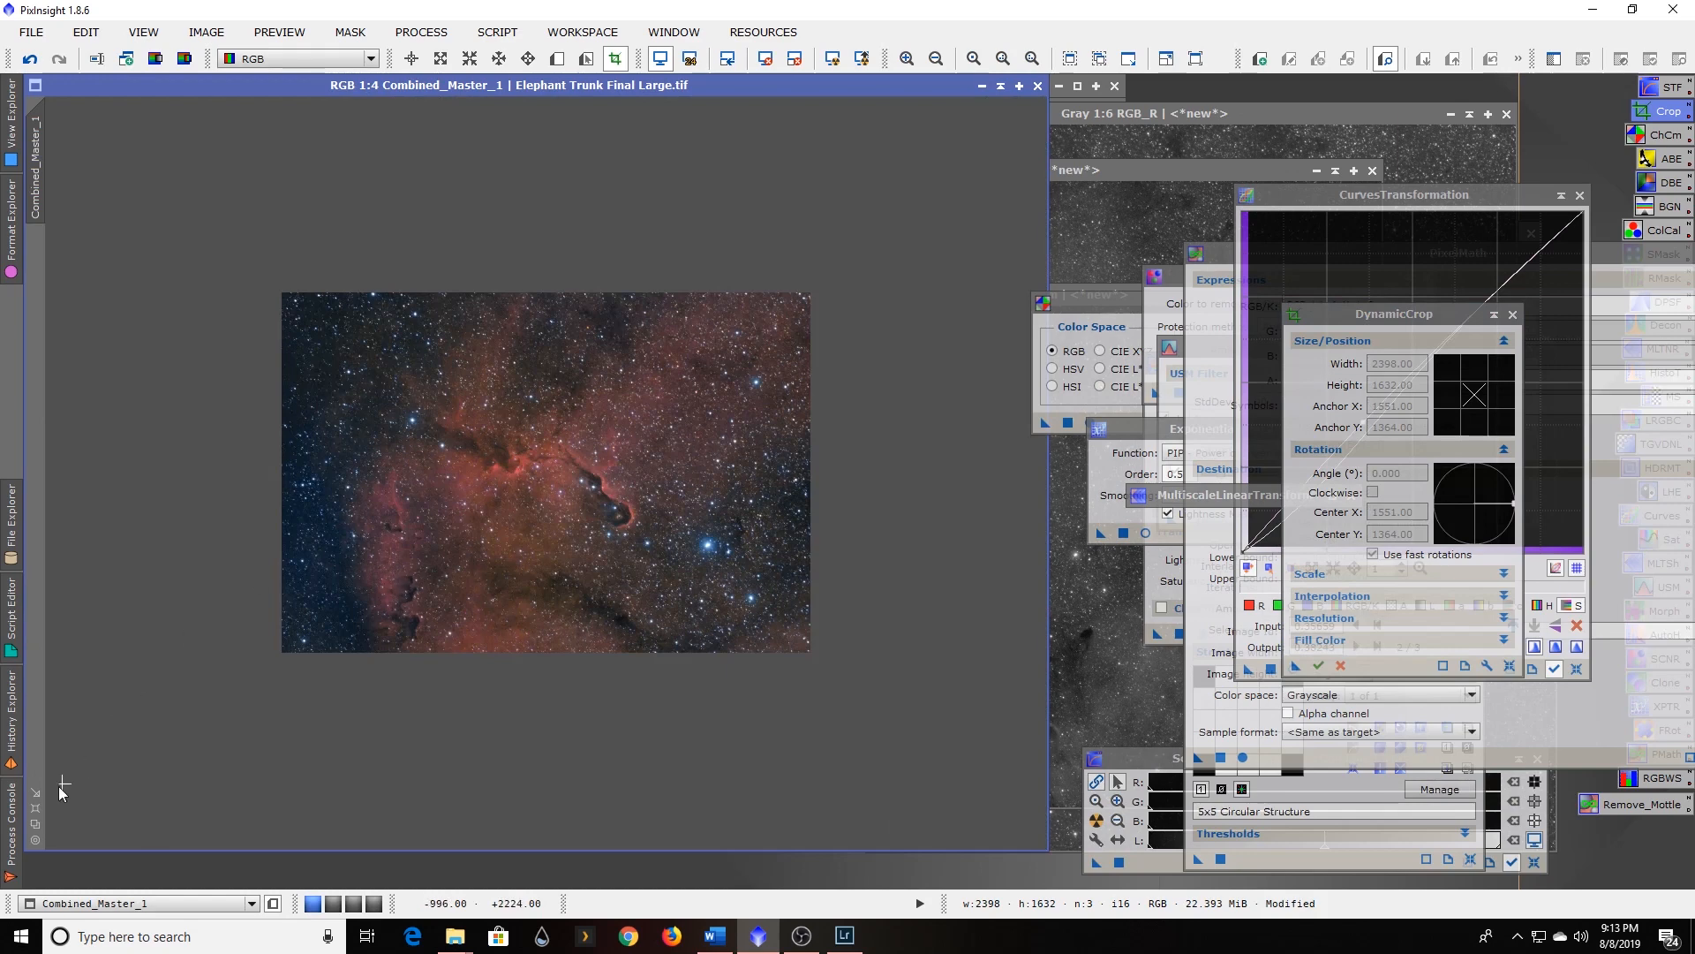
click(36, 808)
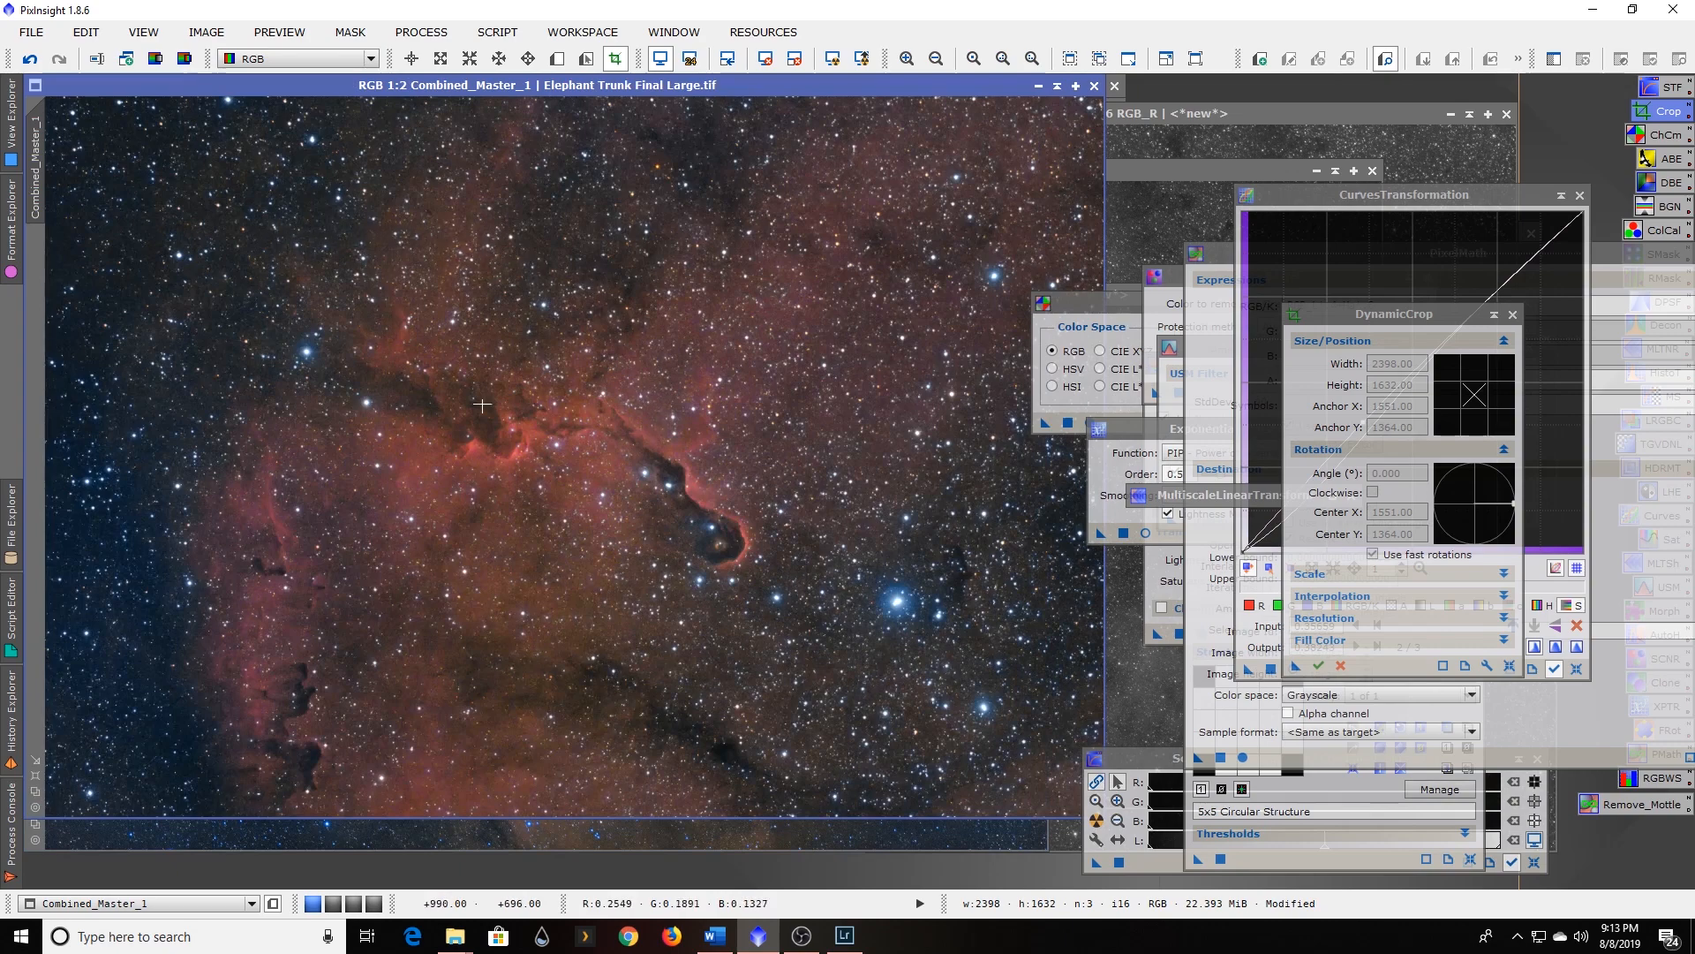
Save the cropped image as an uncompressed 16-bit TIFF named Elephant Trunk Final Crop.tif and move the ChannelCombination window clear of the image.
click(31, 32)
click(69, 197)
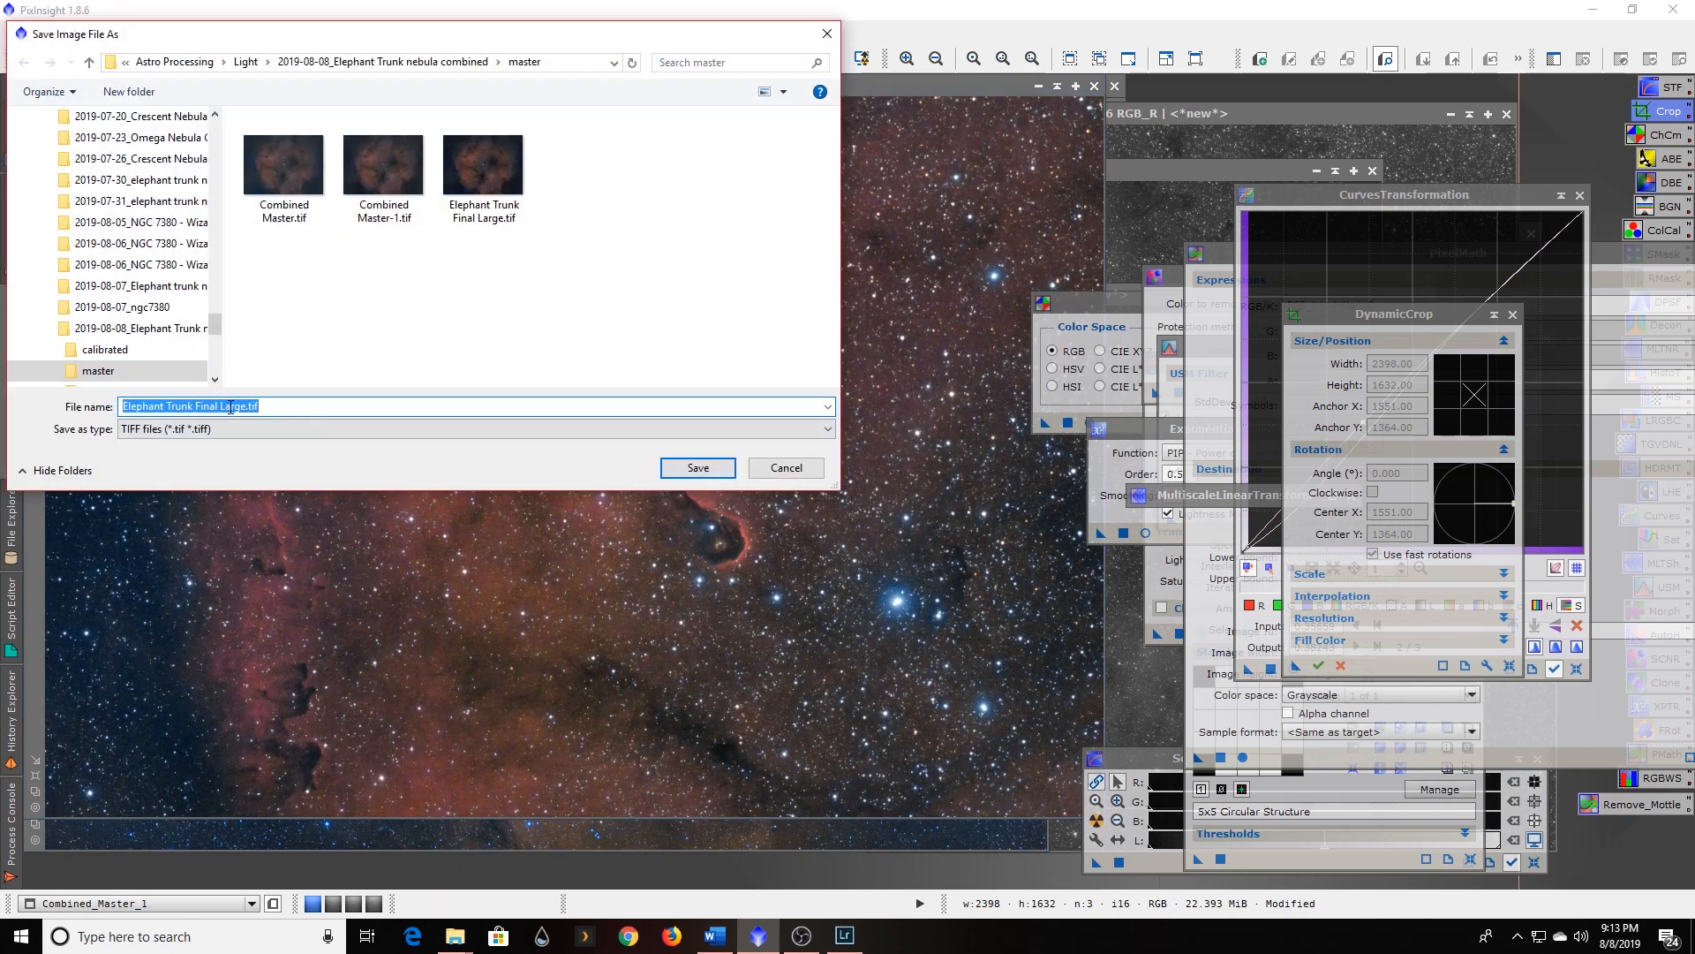
drag(221, 408, 237, 408)
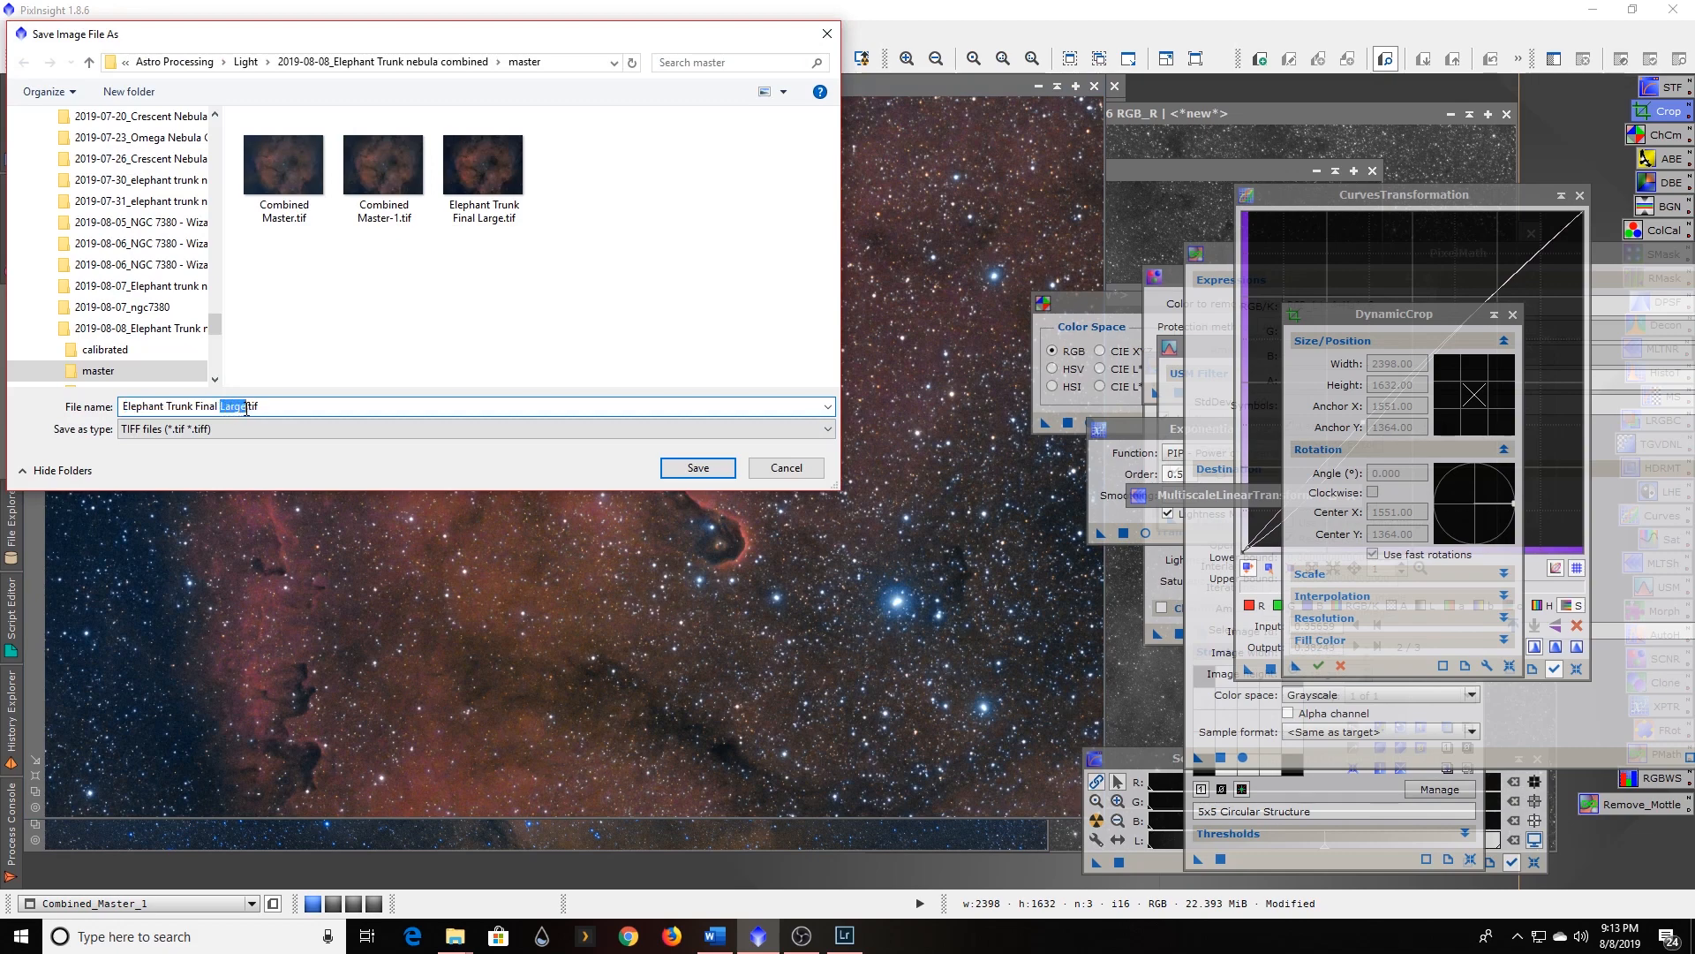
text(Crop)
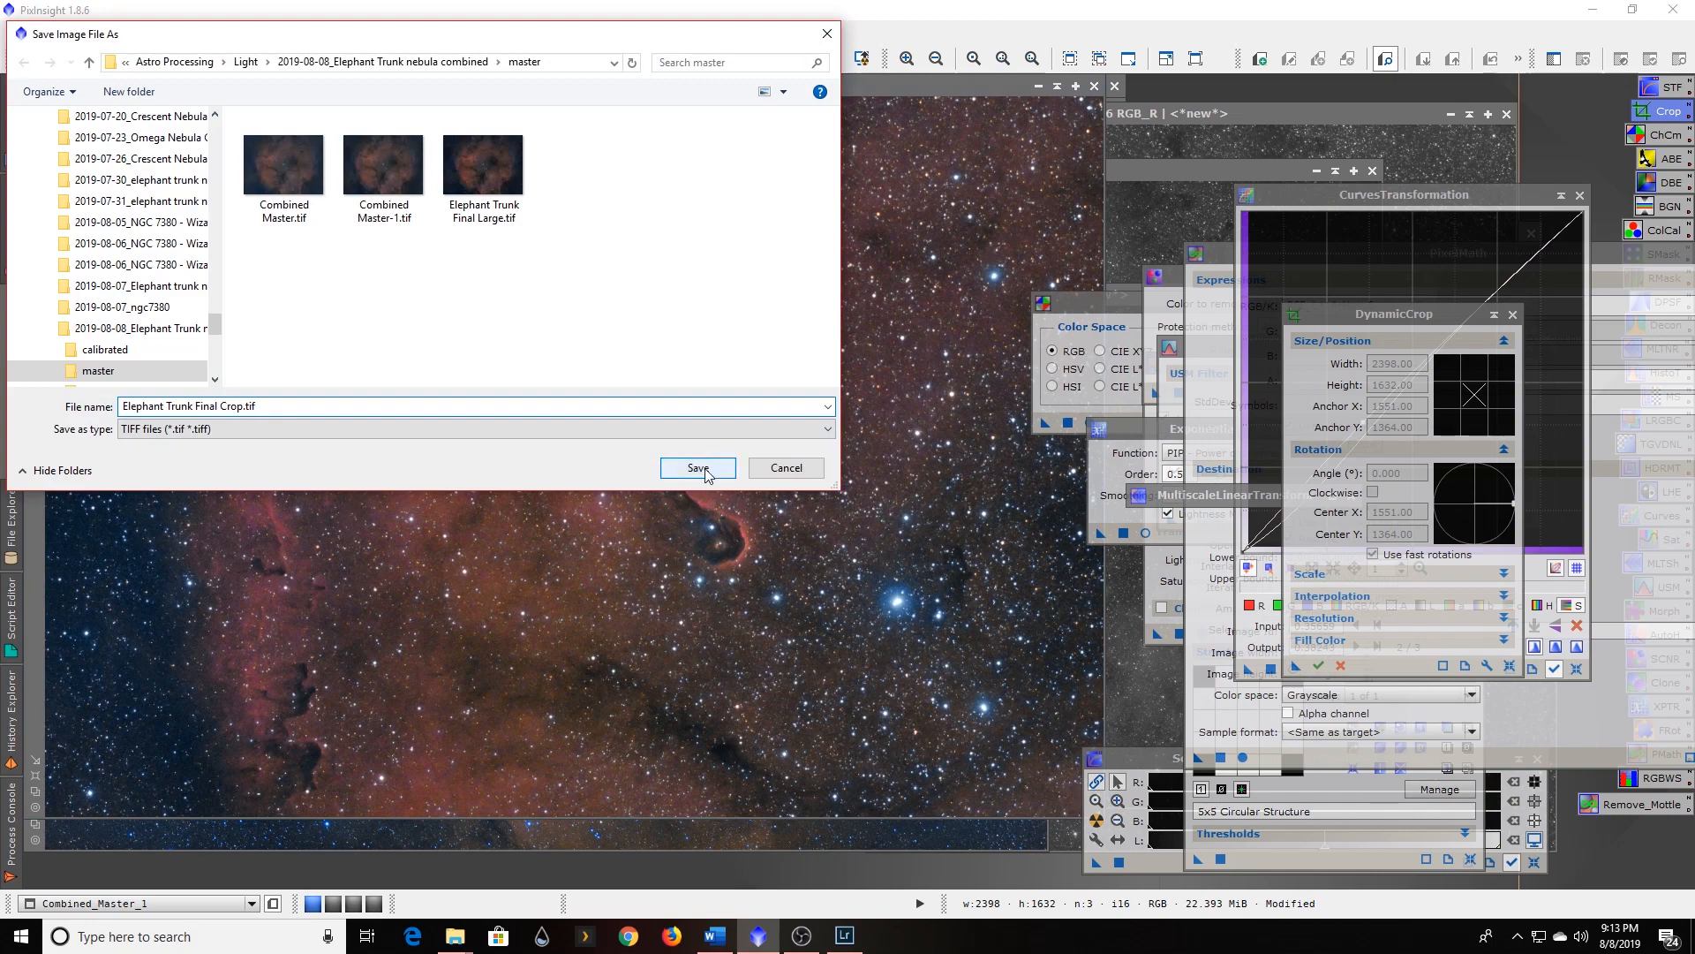
click(662, 468)
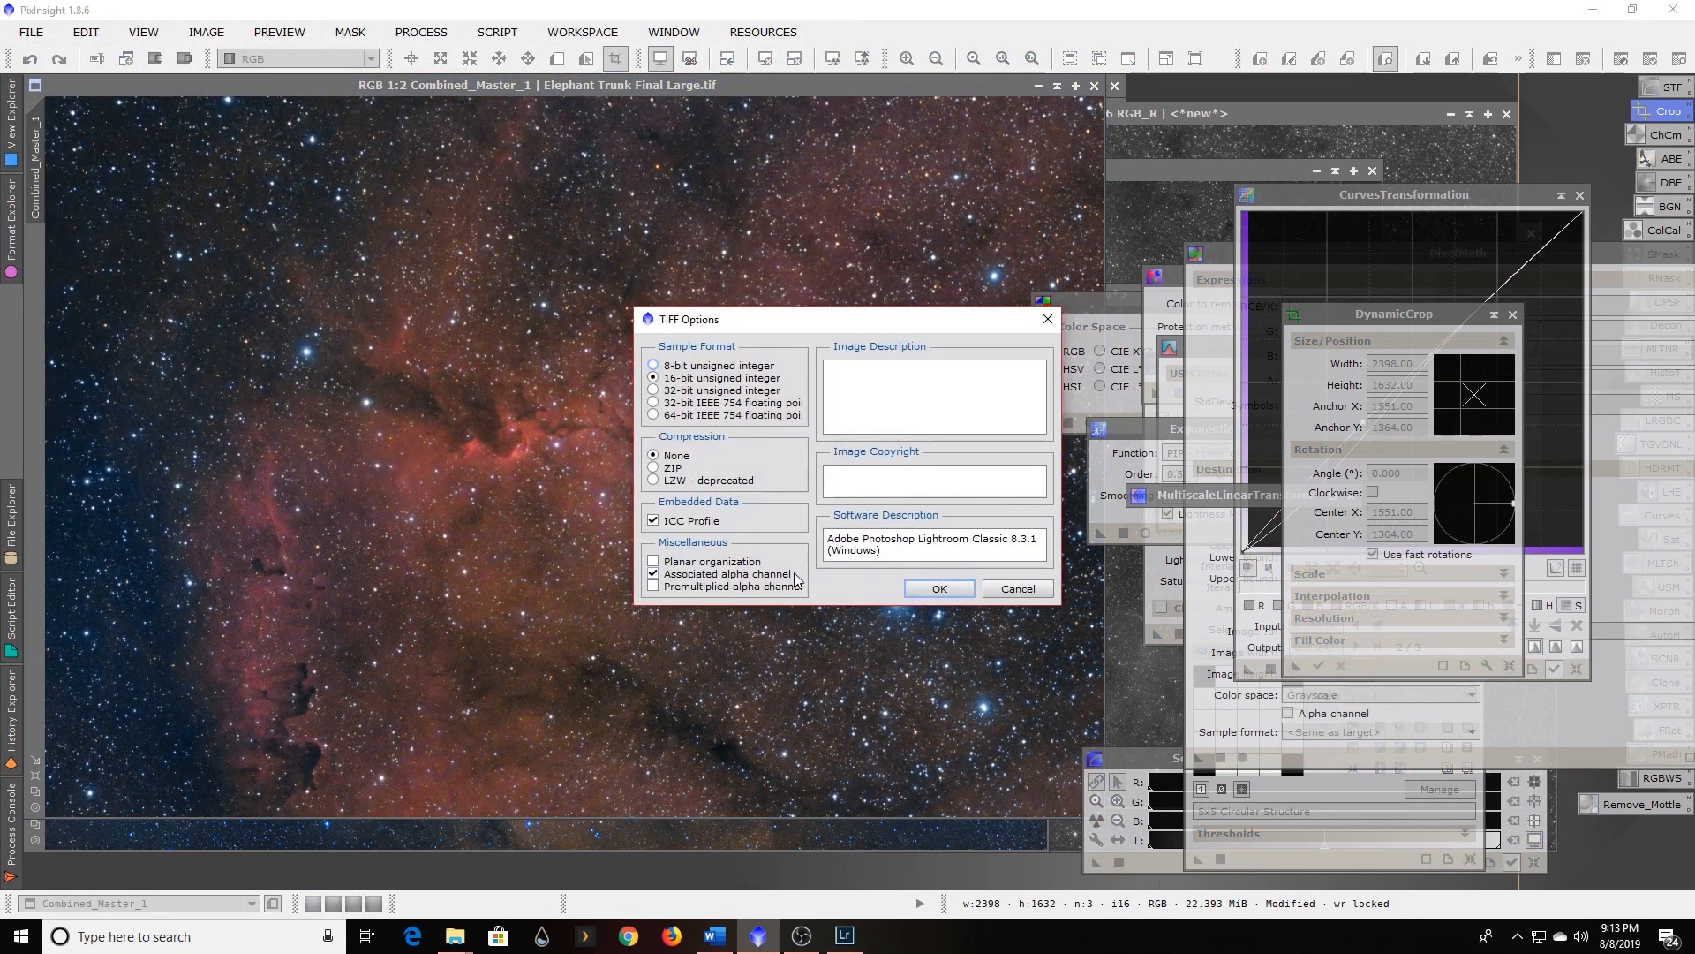
click(938, 589)
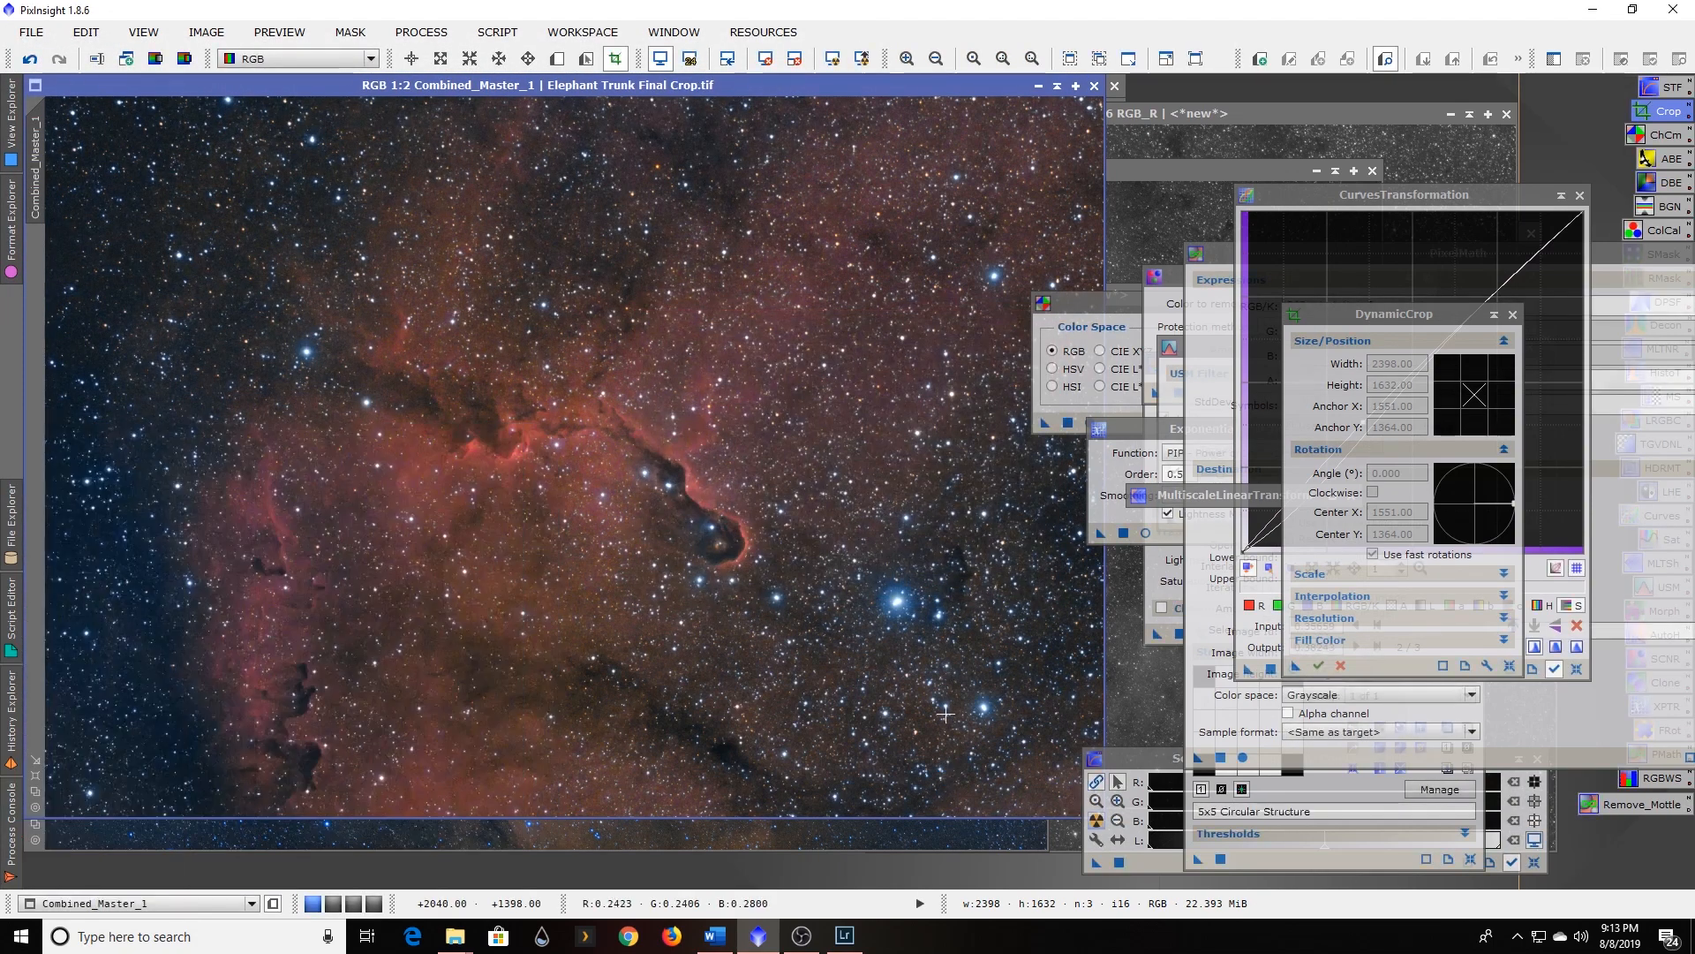
drag(1116, 299, 1237, 309)
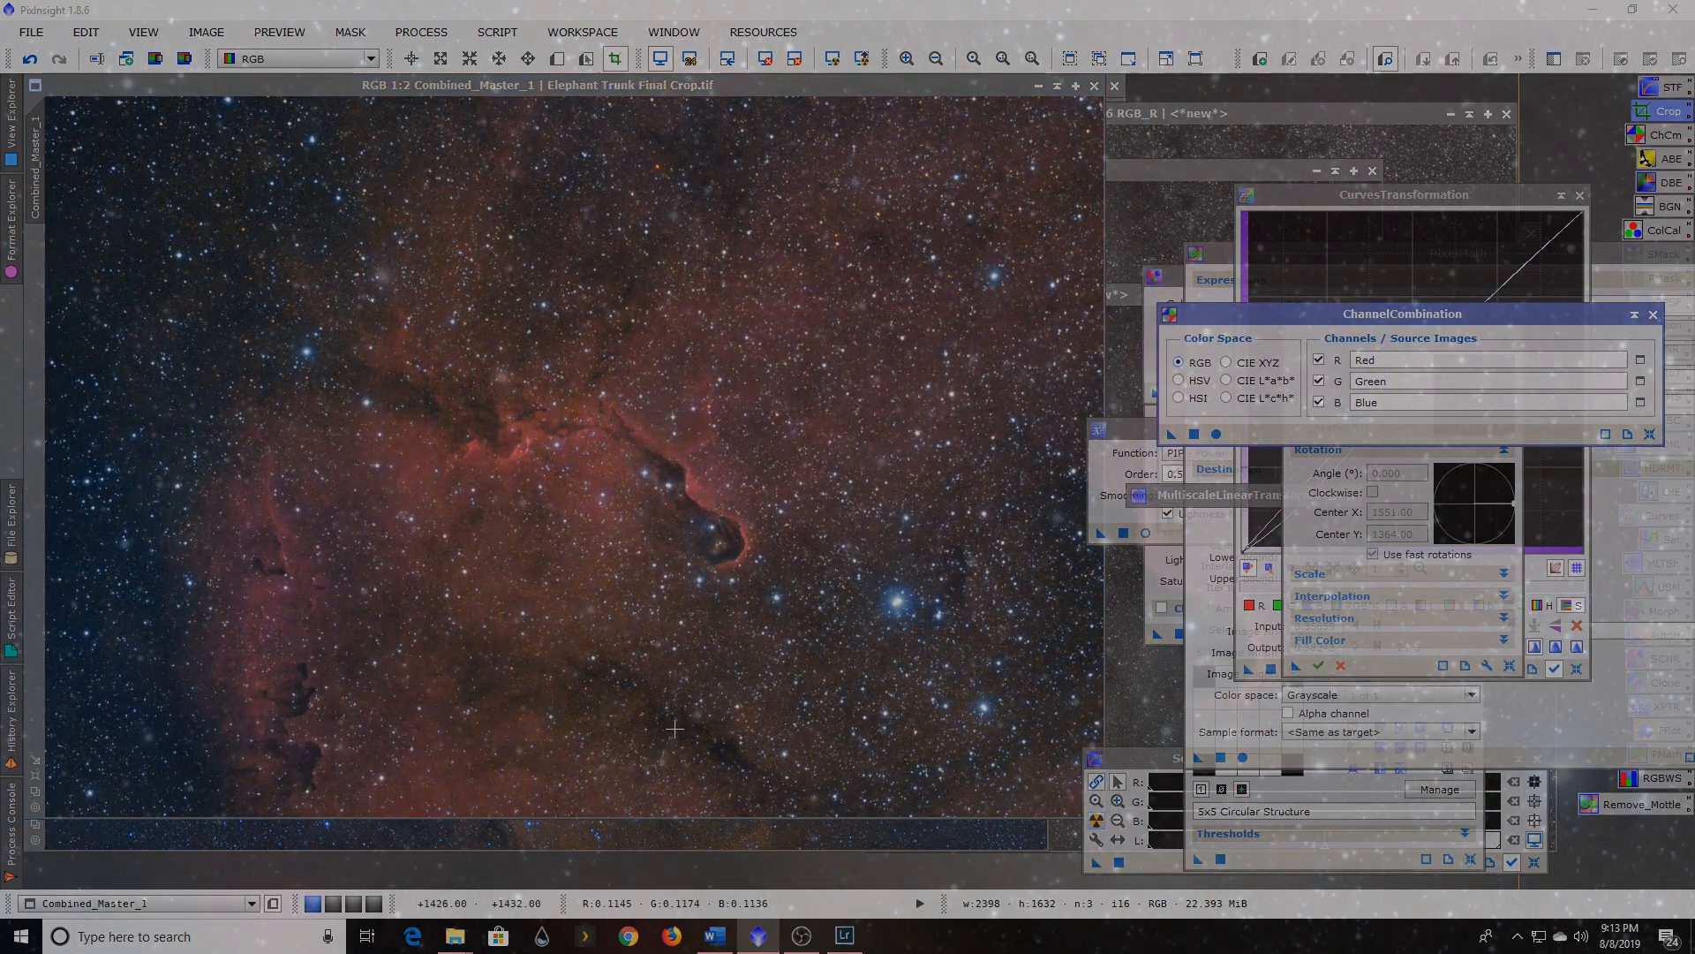